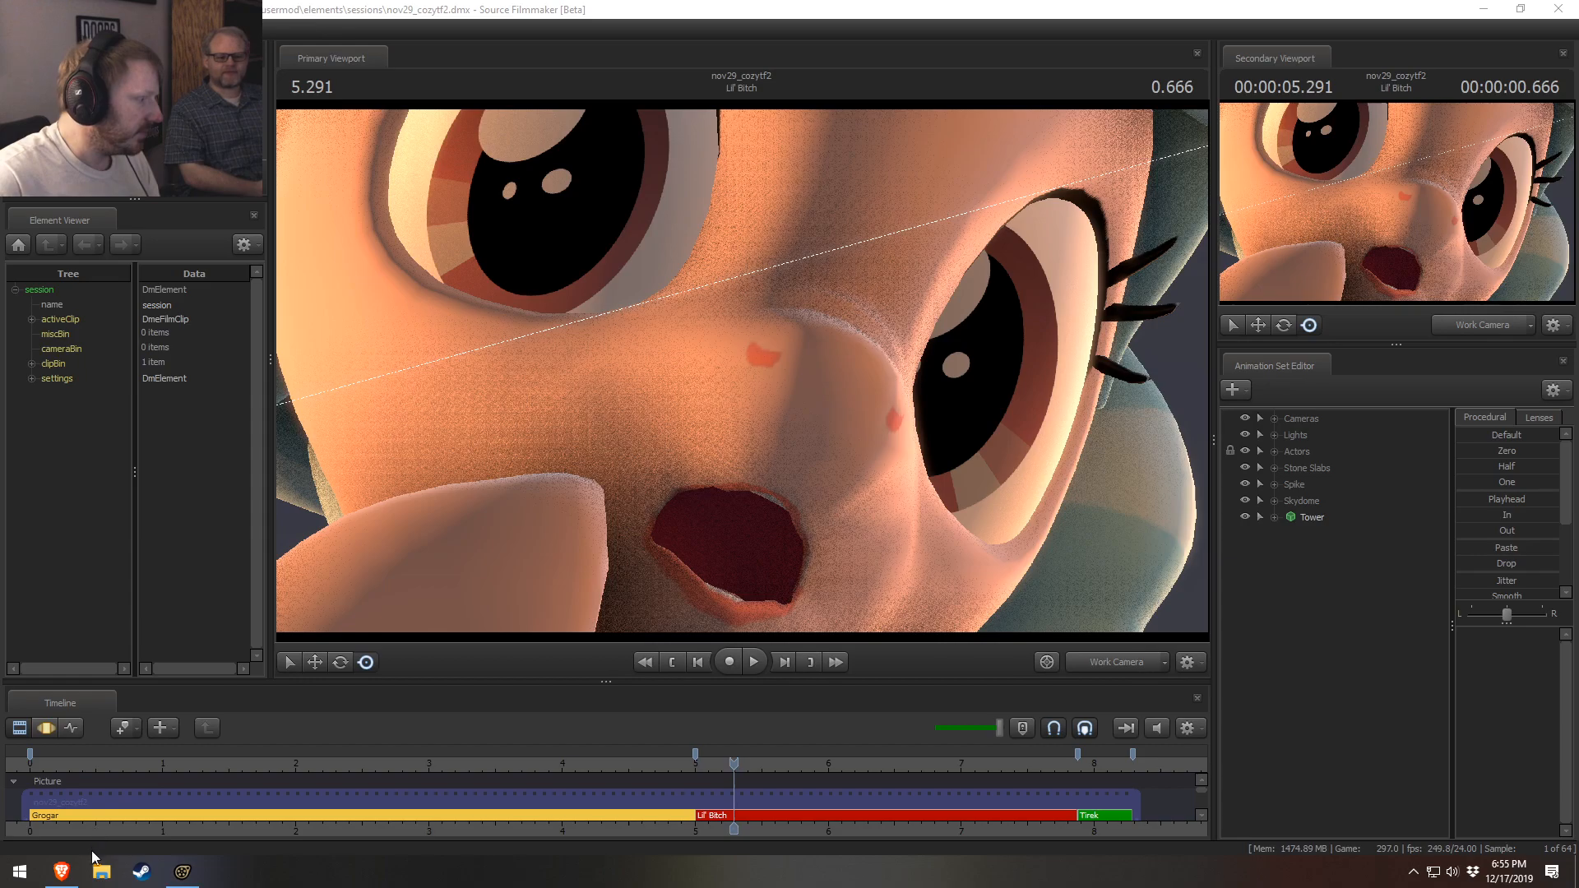
- Switch to the web browser, widen its window and submit the journal entry "Tuesday SFM Stream - 12/17/19" on DeviantArt
left_click(61, 871)
left_click_drag(625, 9, 627, 92)
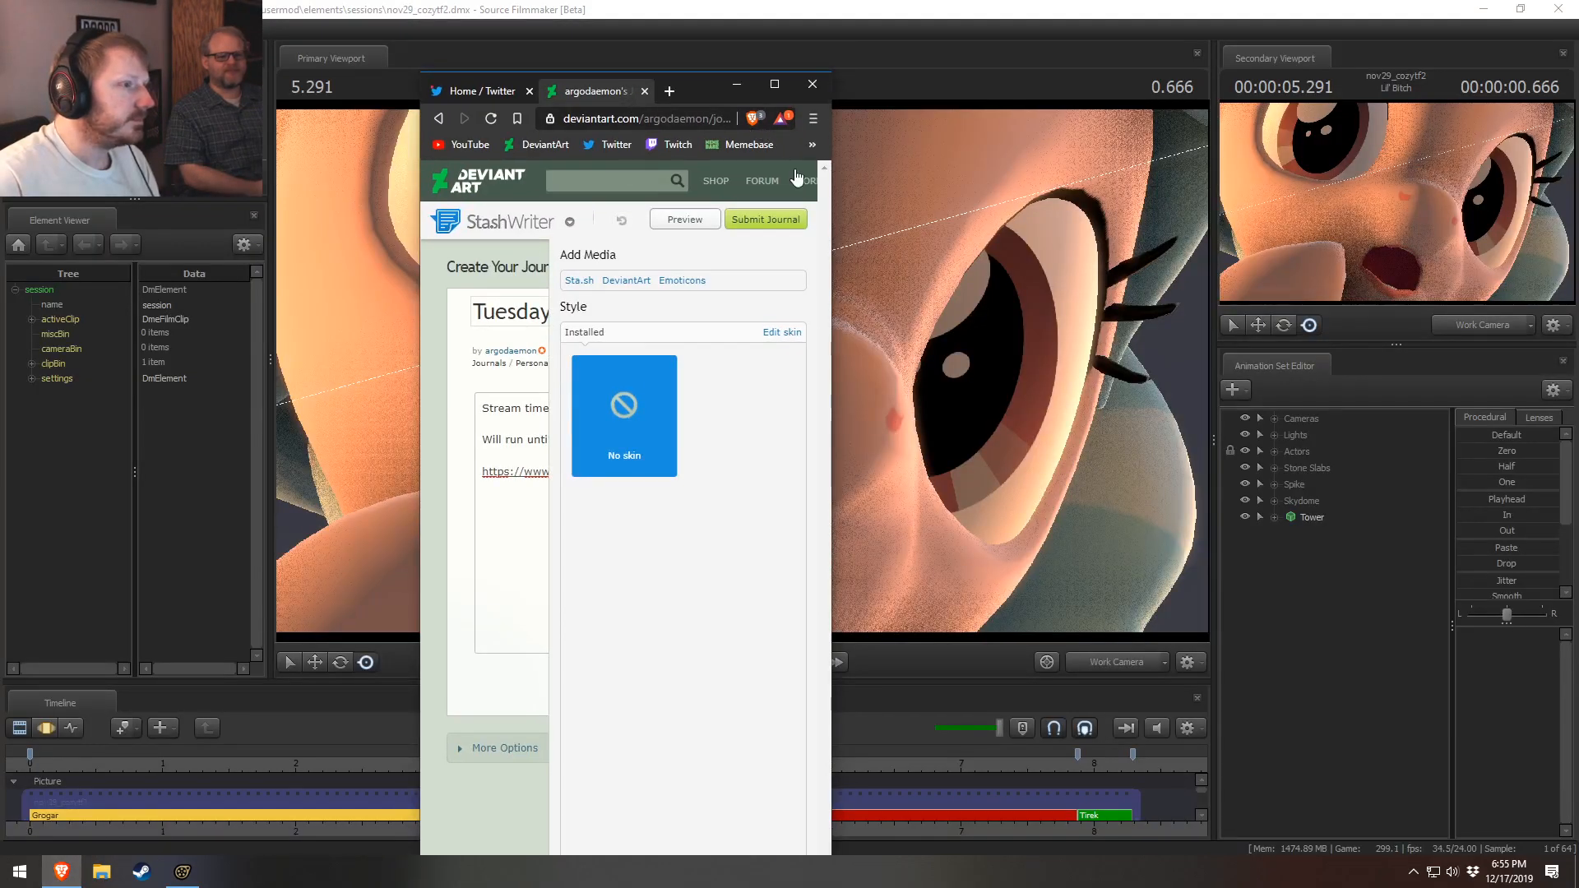
left_click_drag(821, 196, 1316, 196)
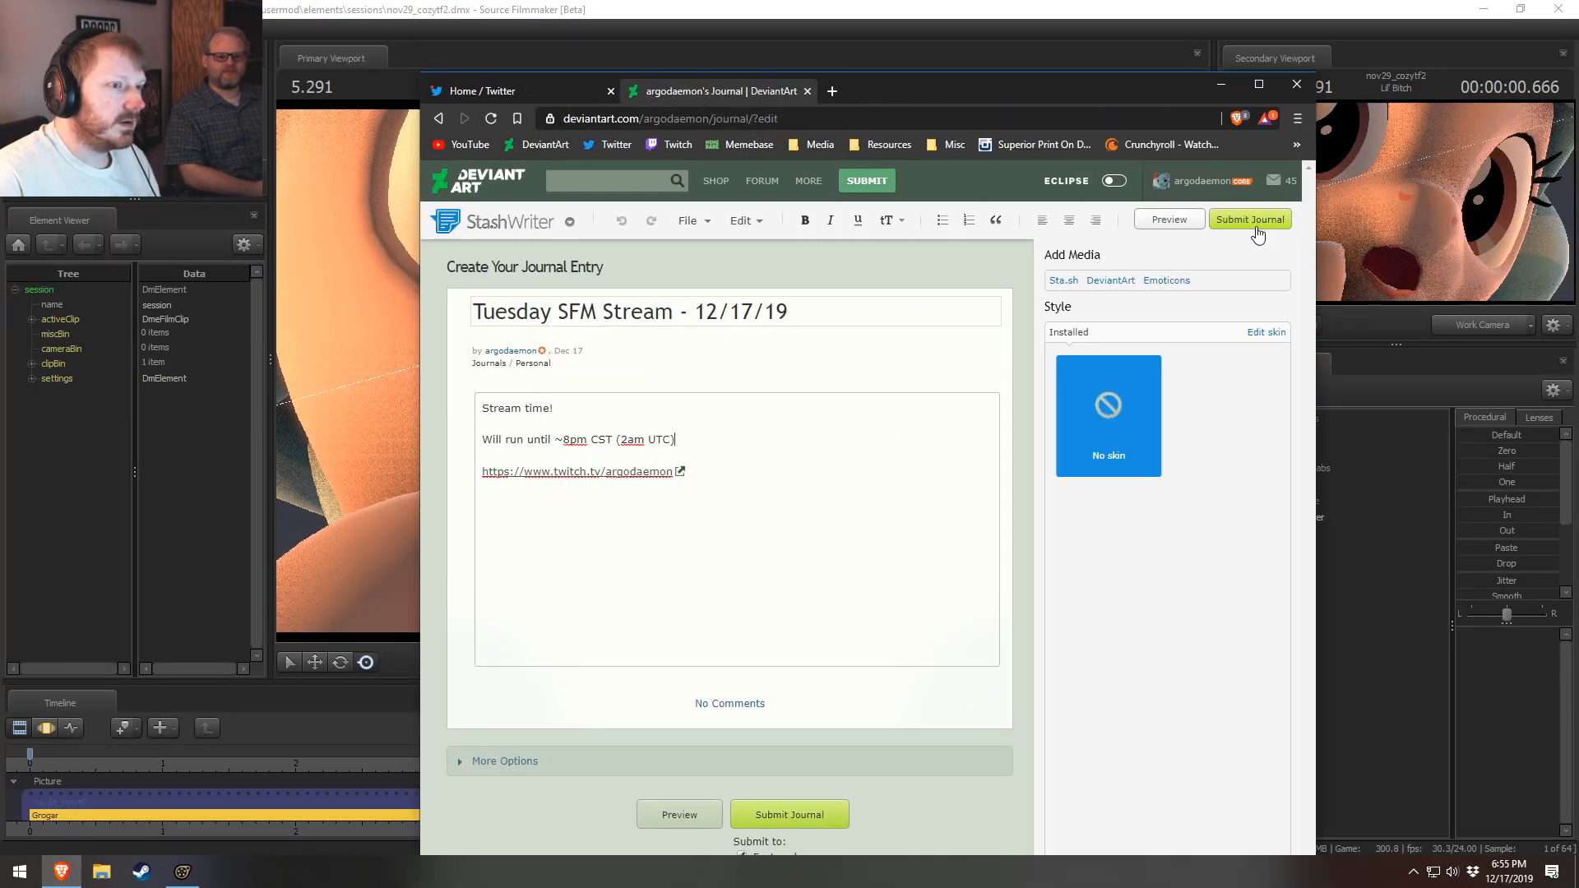
- Post the prepared stream announcement on Twitter and close the browser tabs
left_click(538, 87)
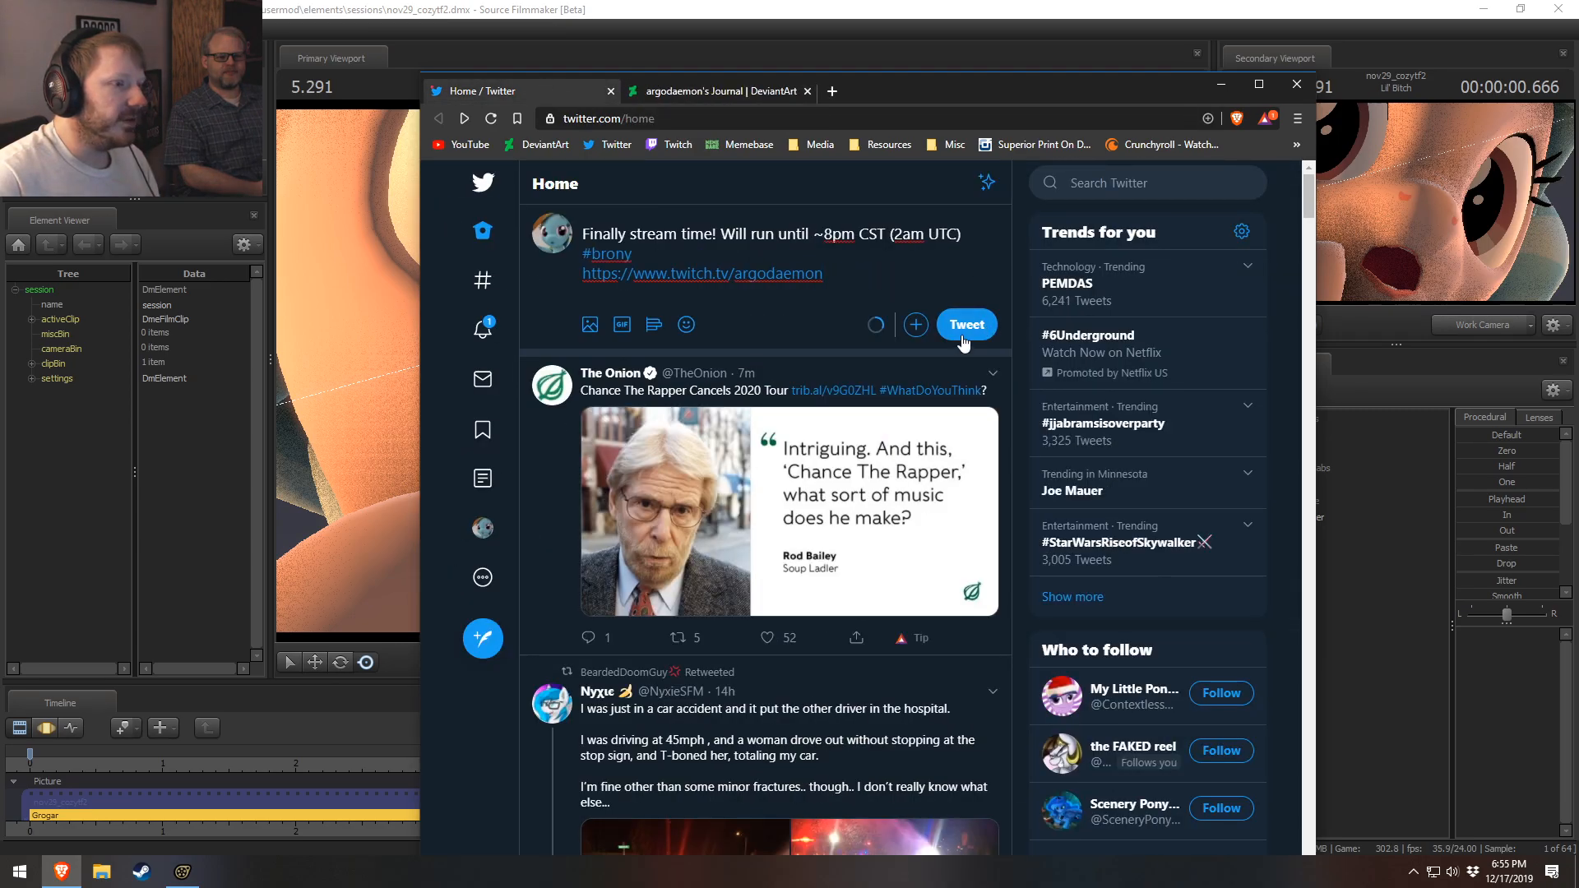
left_click(964, 324)
left_click(610, 91)
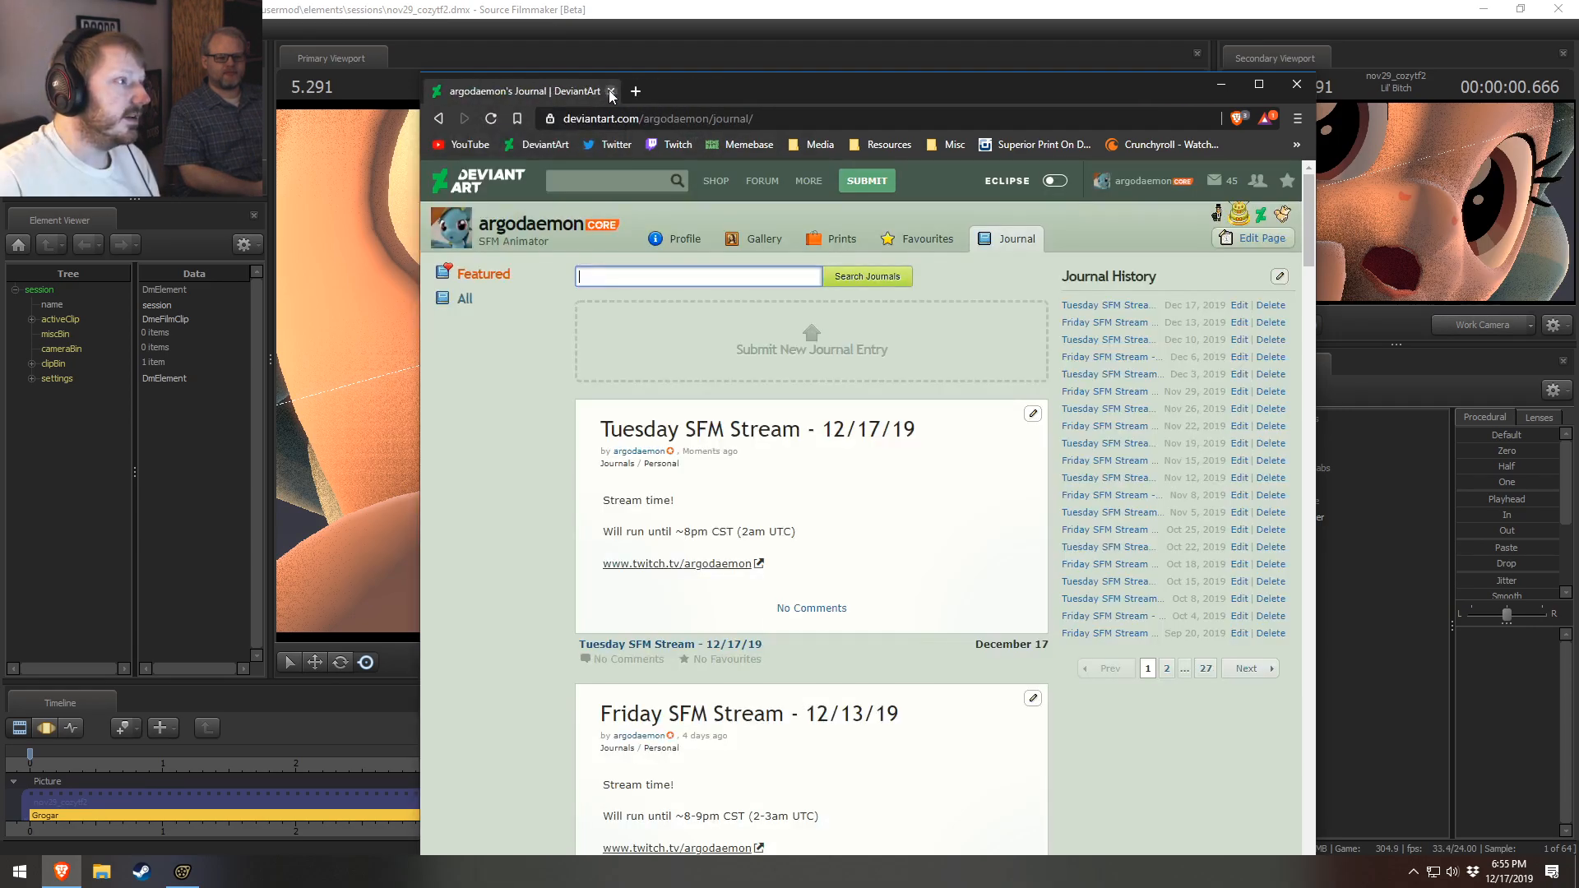
left_click(611, 90)
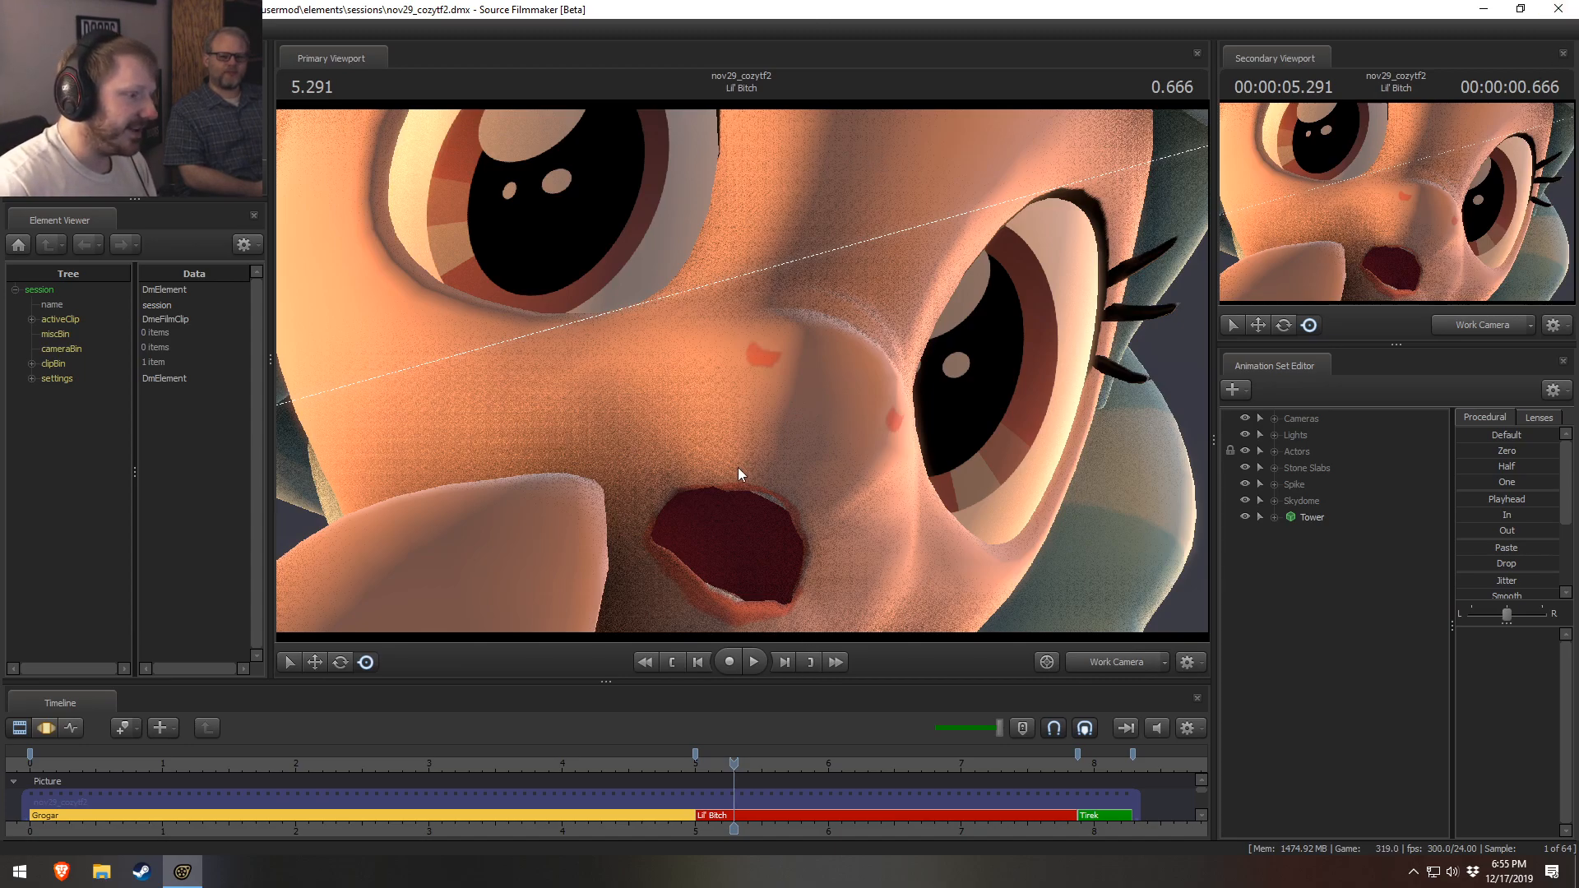
- Enlarge the timeline panel and view the second shot at 5.458 through the Main Camera in the primary viewport
left_click_drag(722, 685, 722, 662)
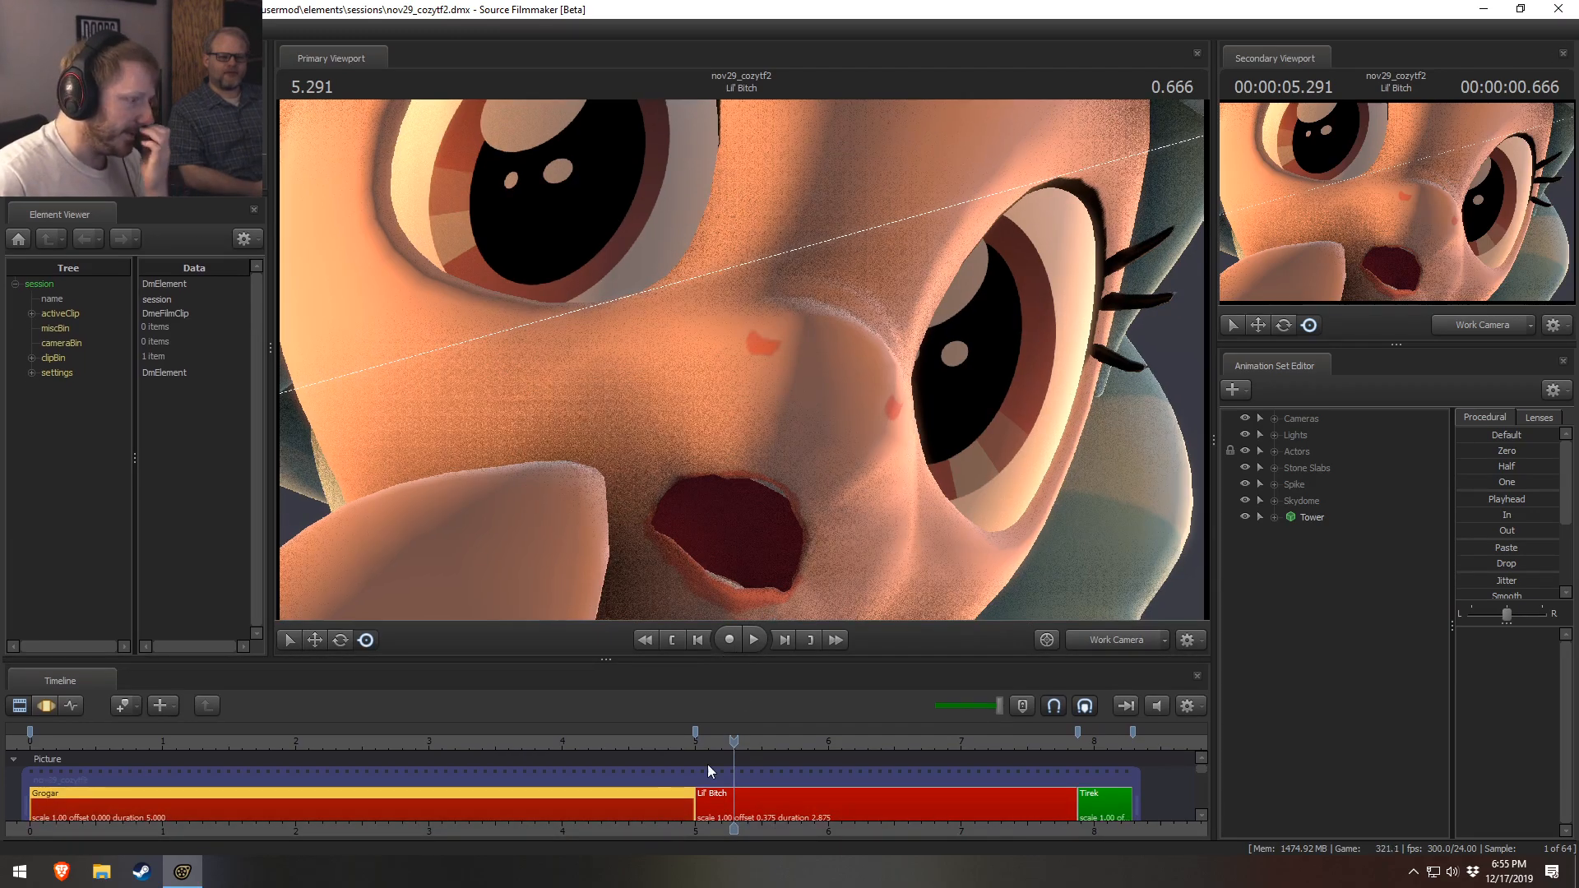
left_click(612, 740)
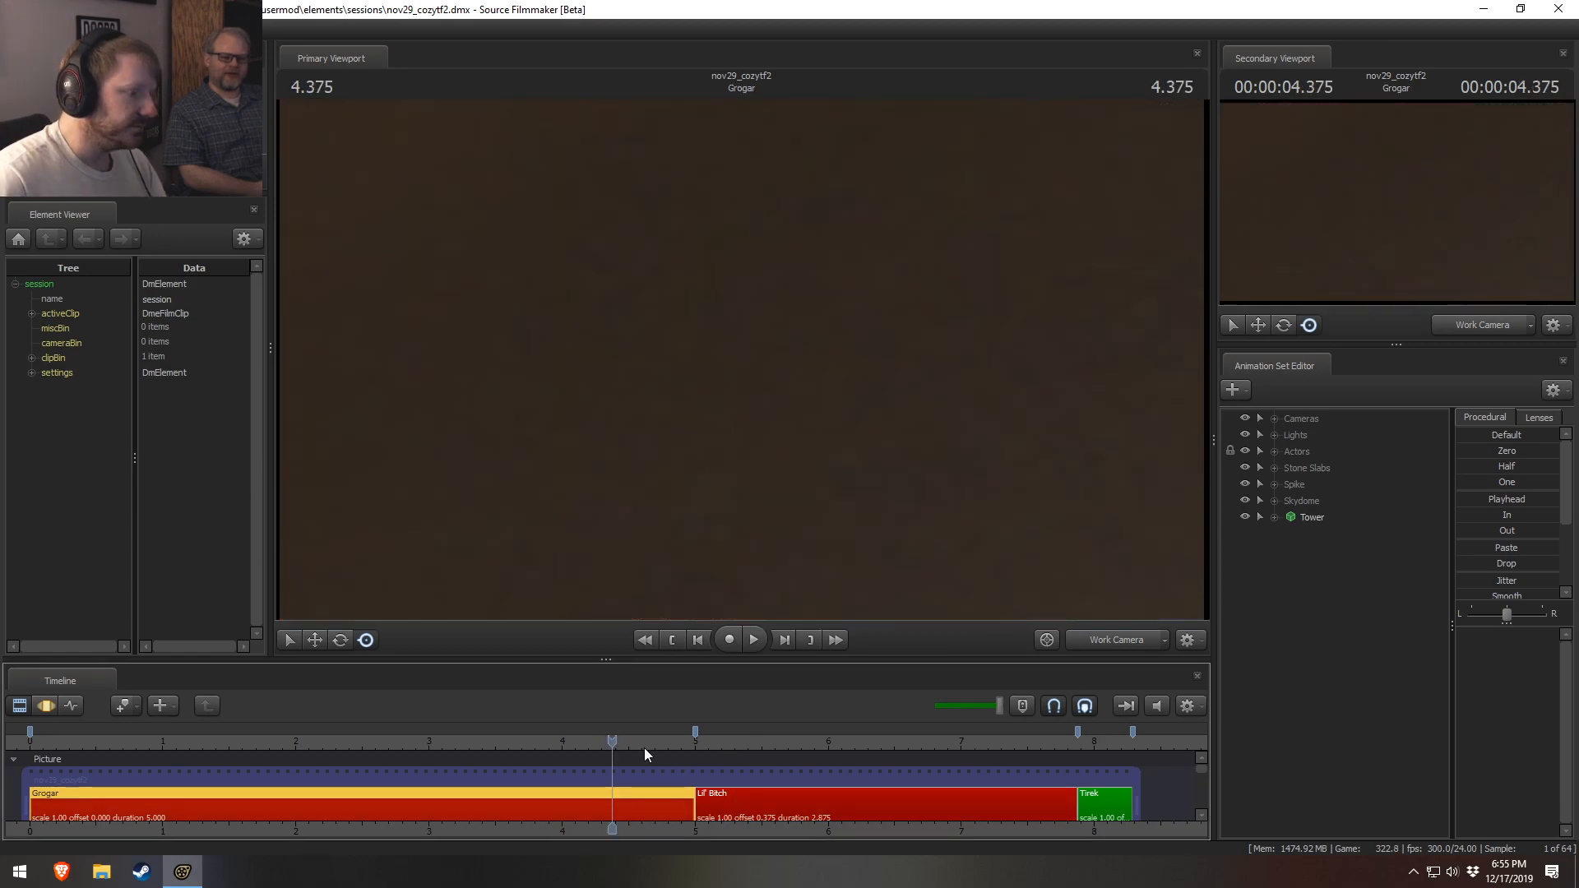
left_click(697, 741)
left_click(716, 741)
left_click_drag(717, 741, 756, 810)
left_click(1098, 640)
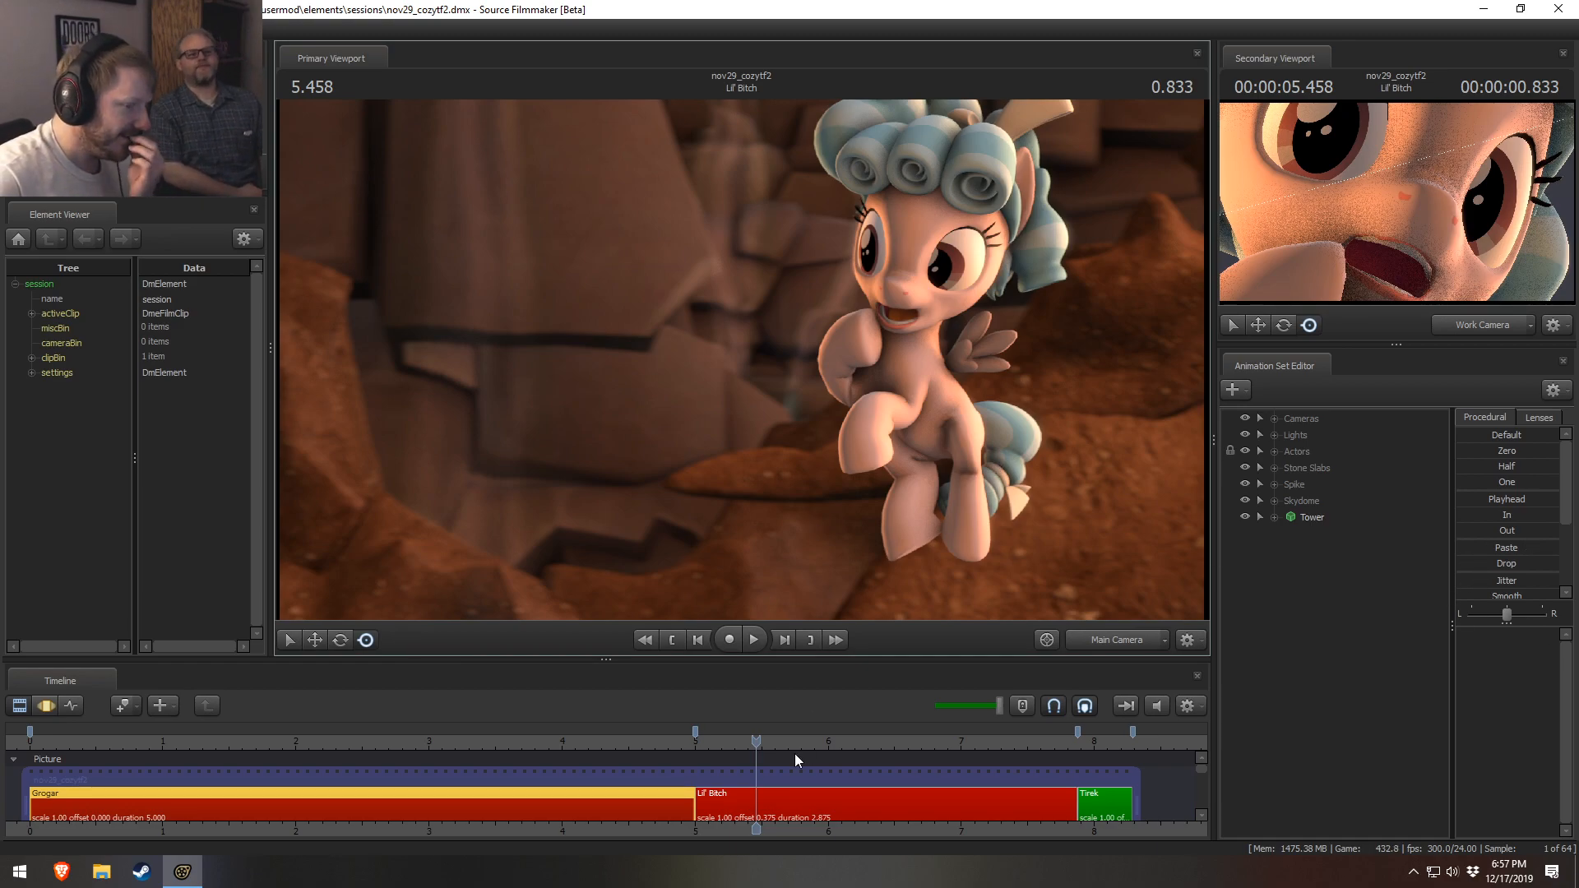
- Move the playhead to 4.958 in the Grogar shot and toggle the drawing of Other Entities in the primary viewport
left_click_drag(756, 741, 734, 742)
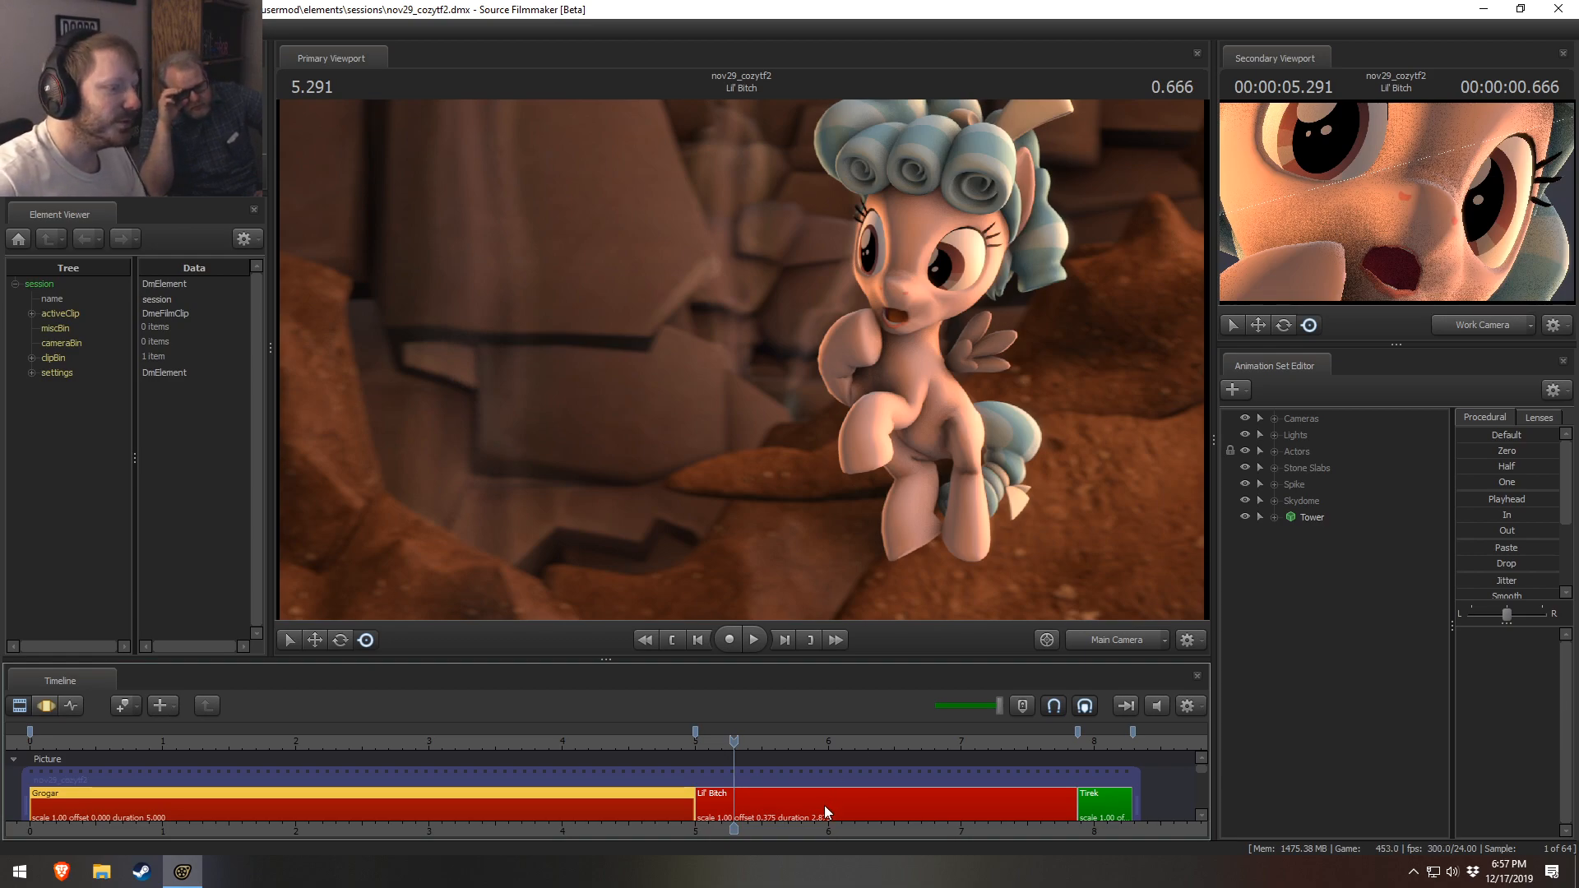
left_click_drag(391, 742, 690, 743)
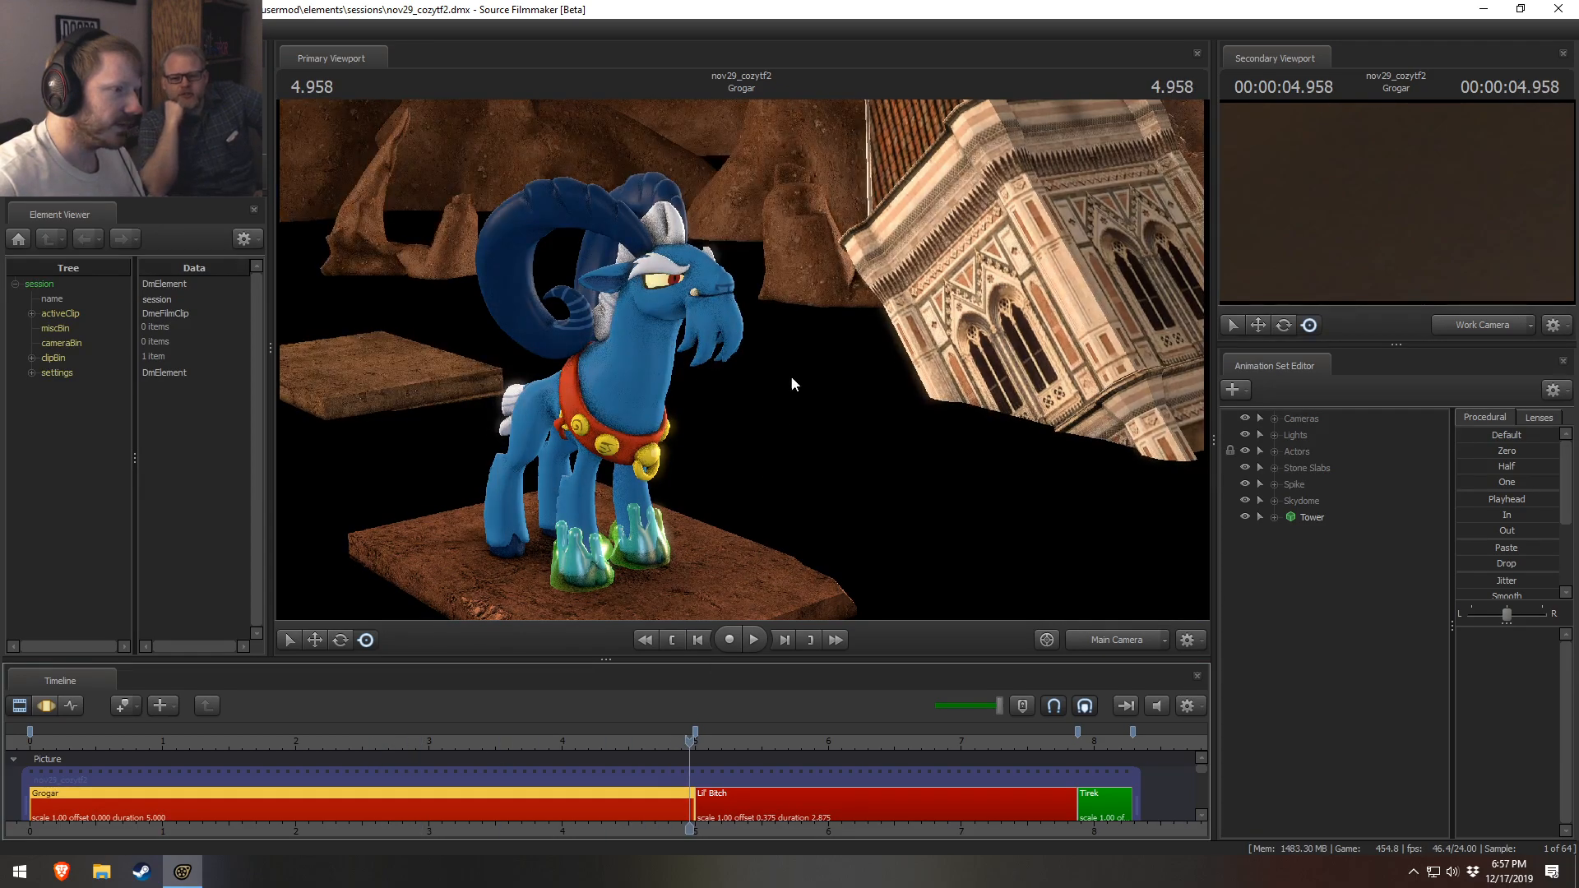
right_click(790, 377)
mouse_move(852, 436)
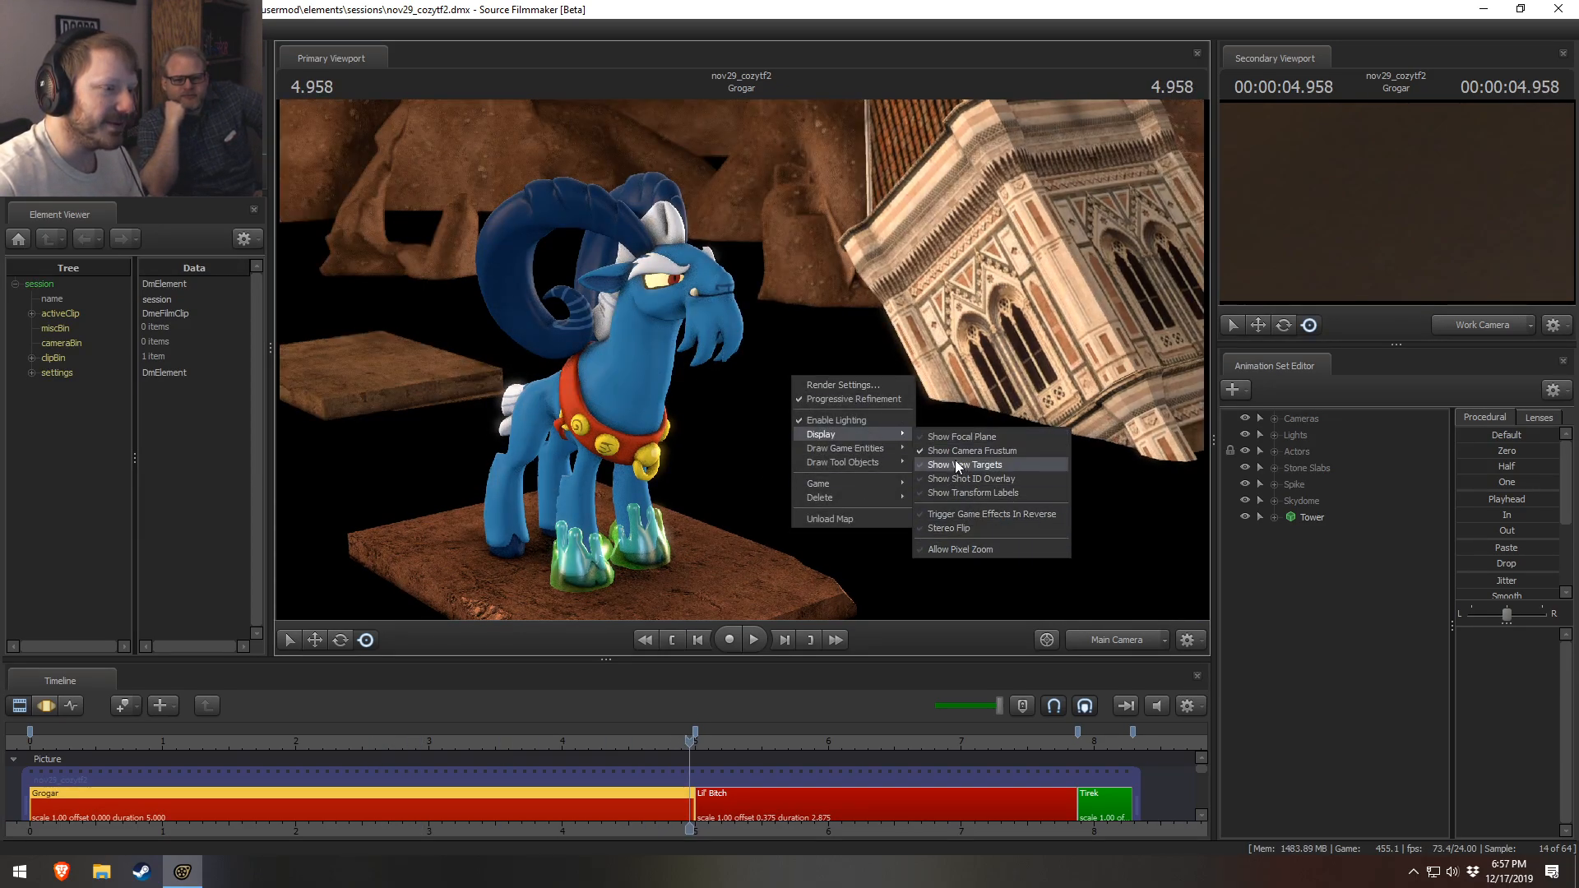
left_click(1005, 543)
right_click(857, 378)
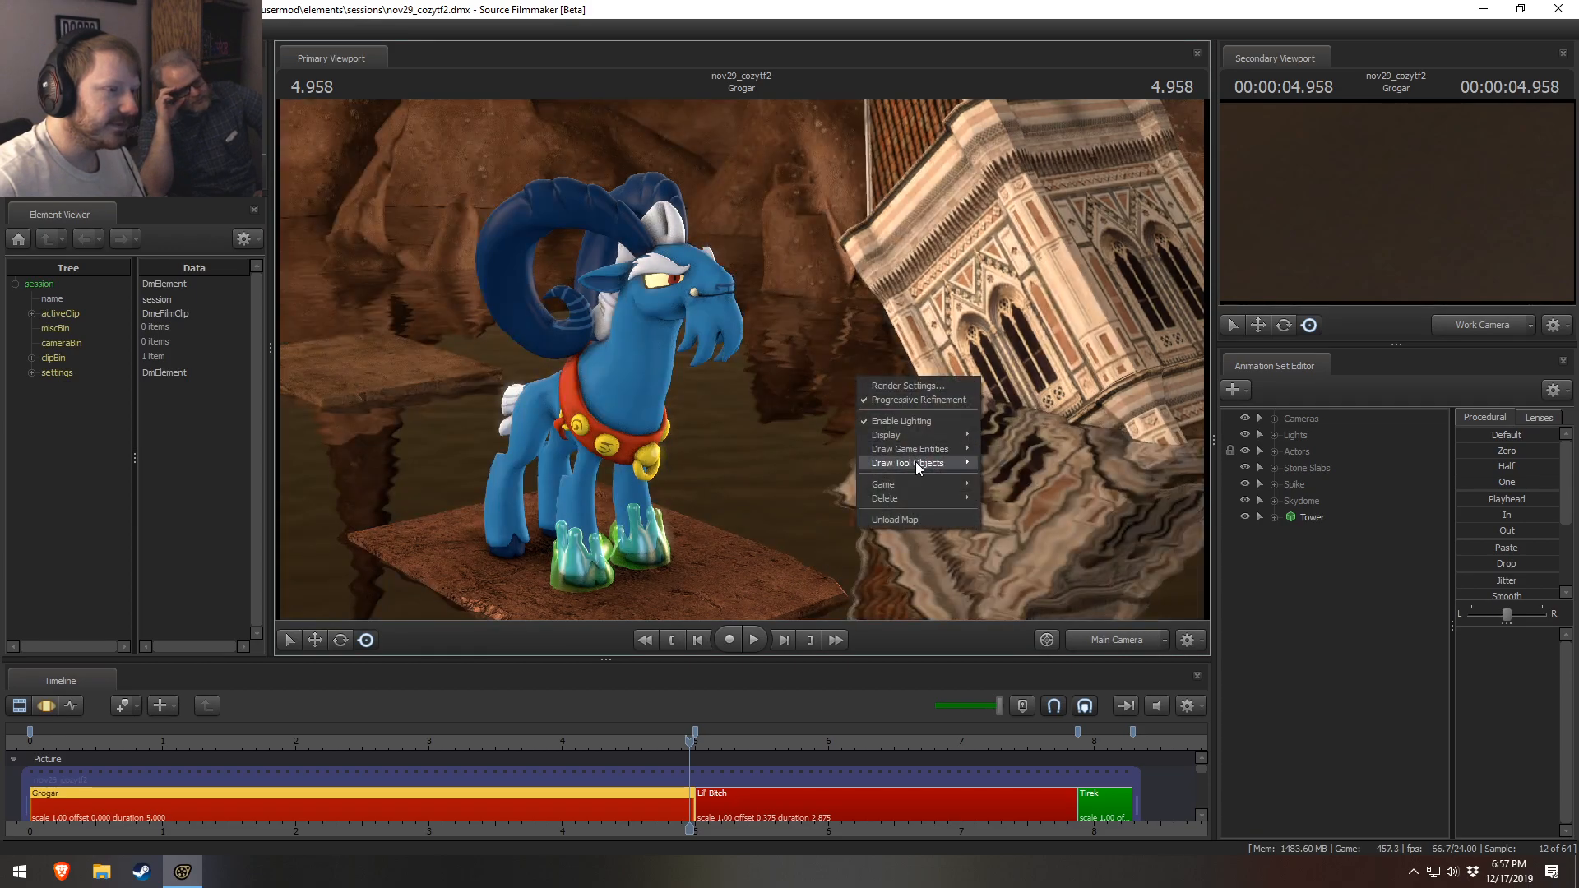
mouse_move(919, 449)
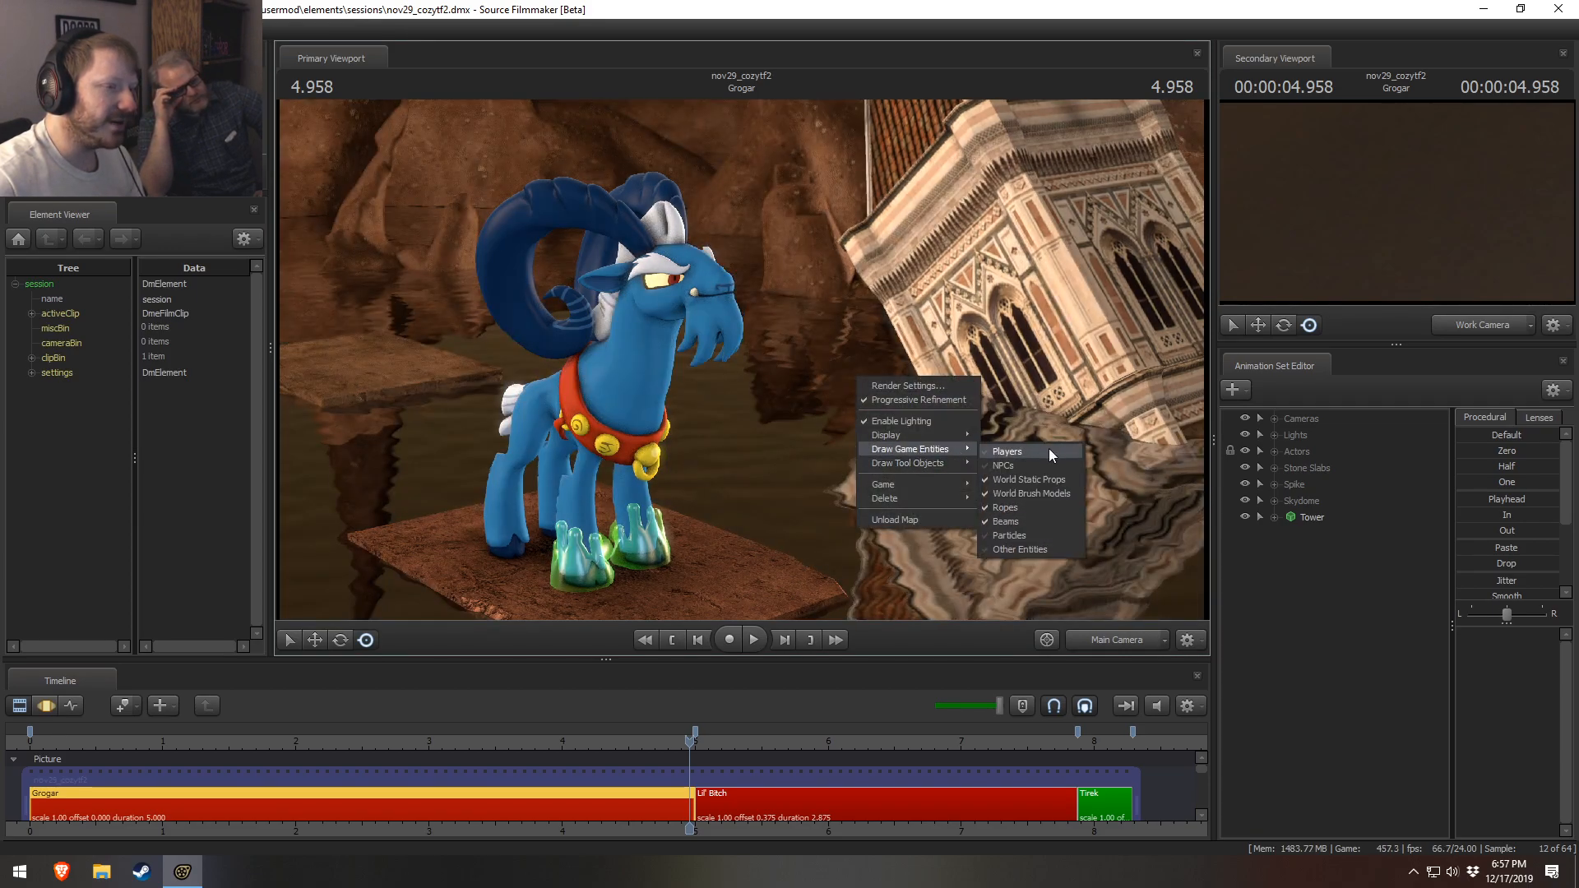
left_click(1020, 546)
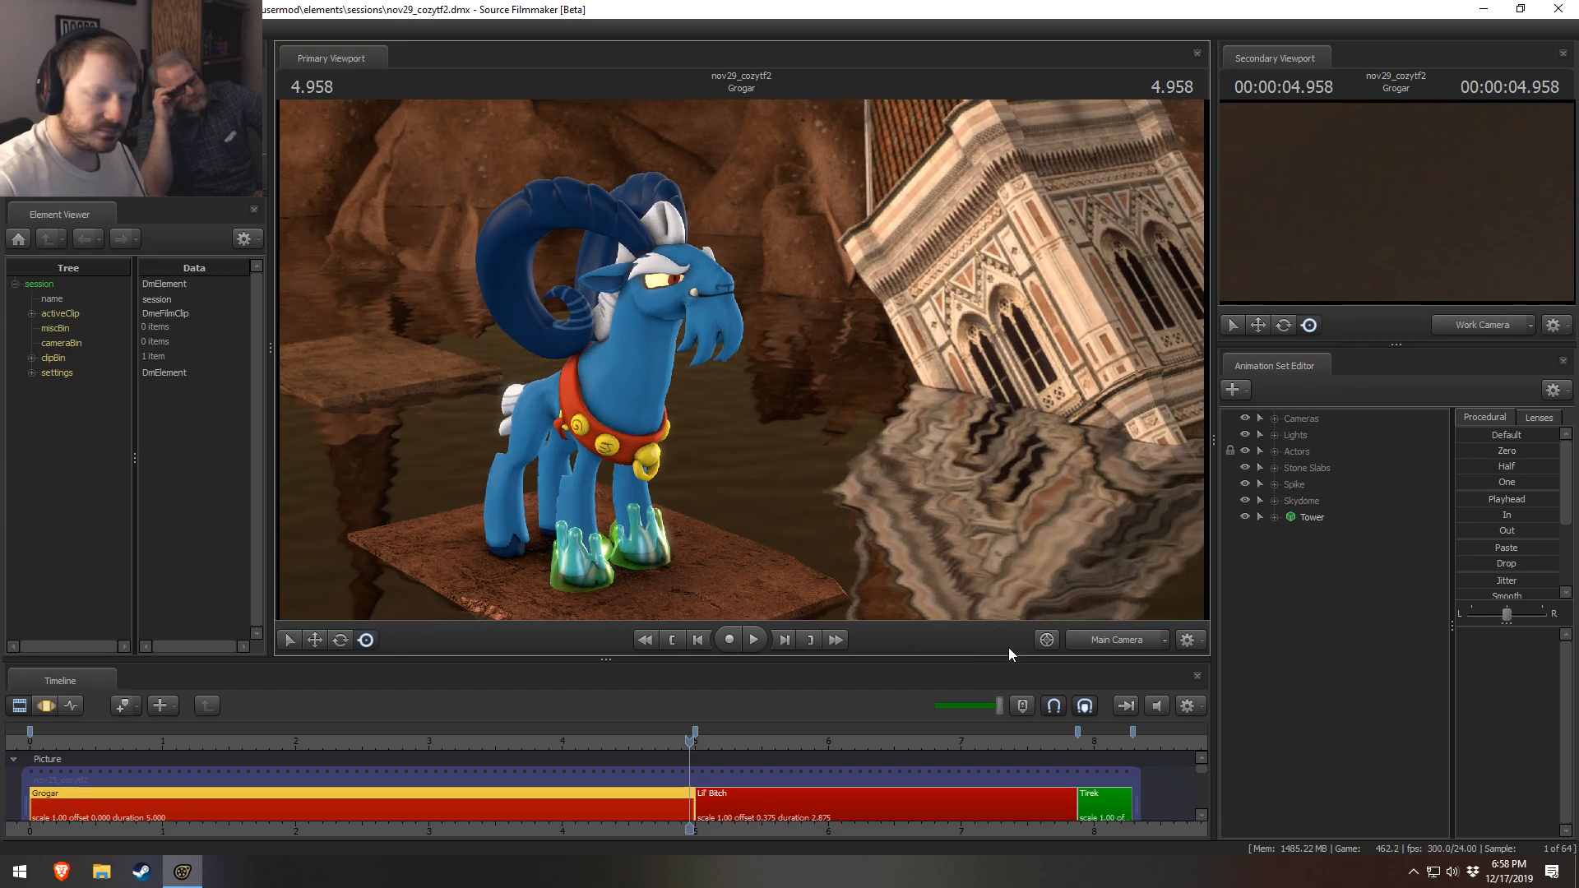
- Play back the opening of the second shot from 5.166 and scrub through it to review the animation
left_click(712, 744)
left_click_drag(715, 744, 720, 744)
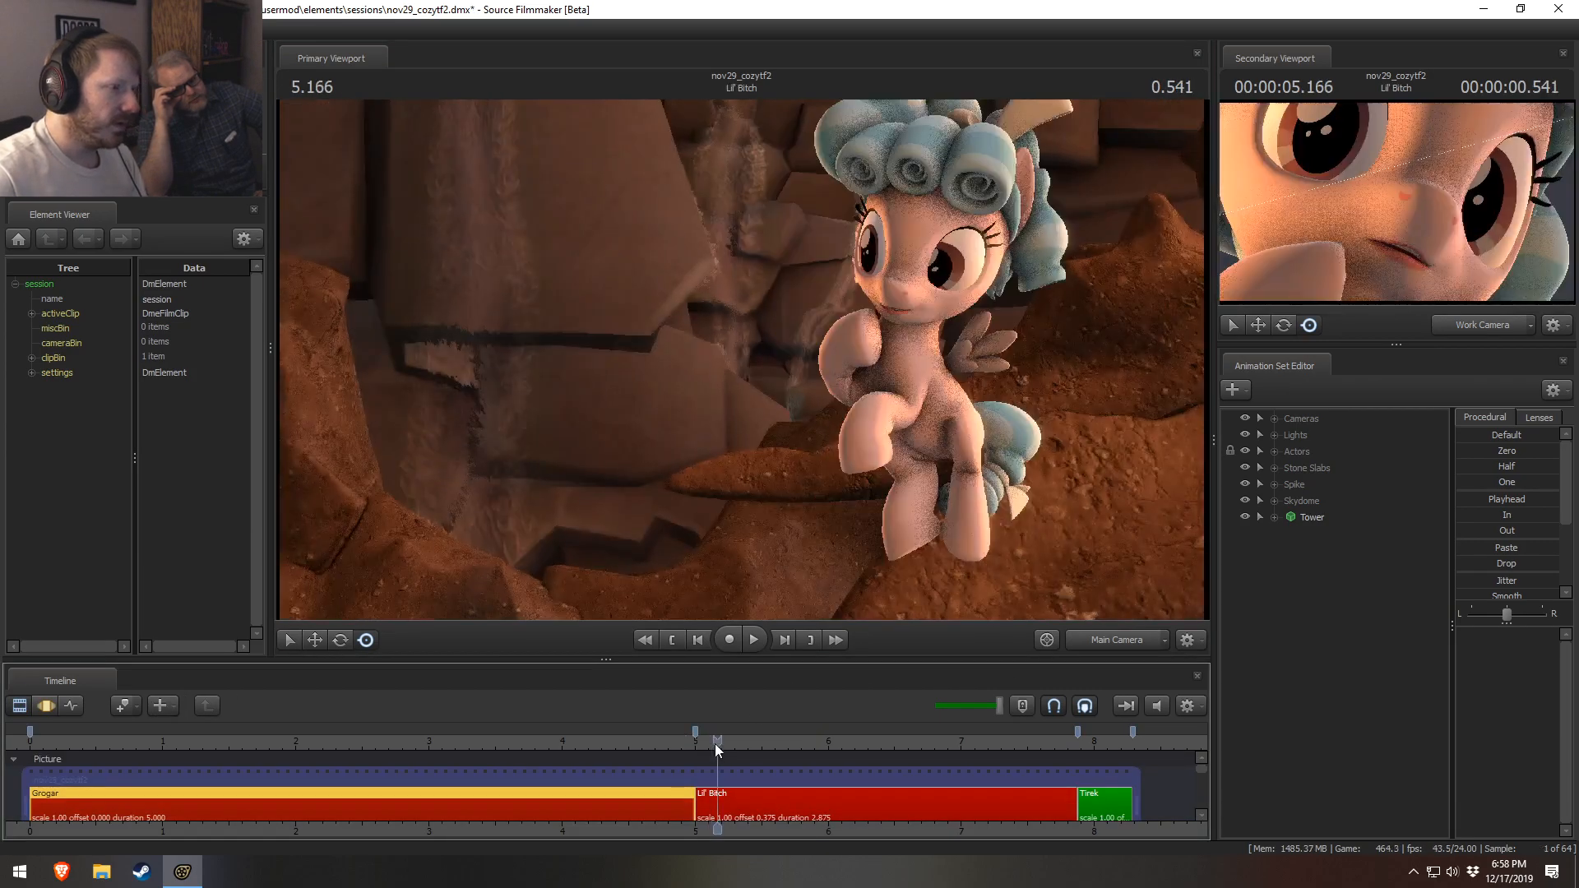
key("space")
key("space")
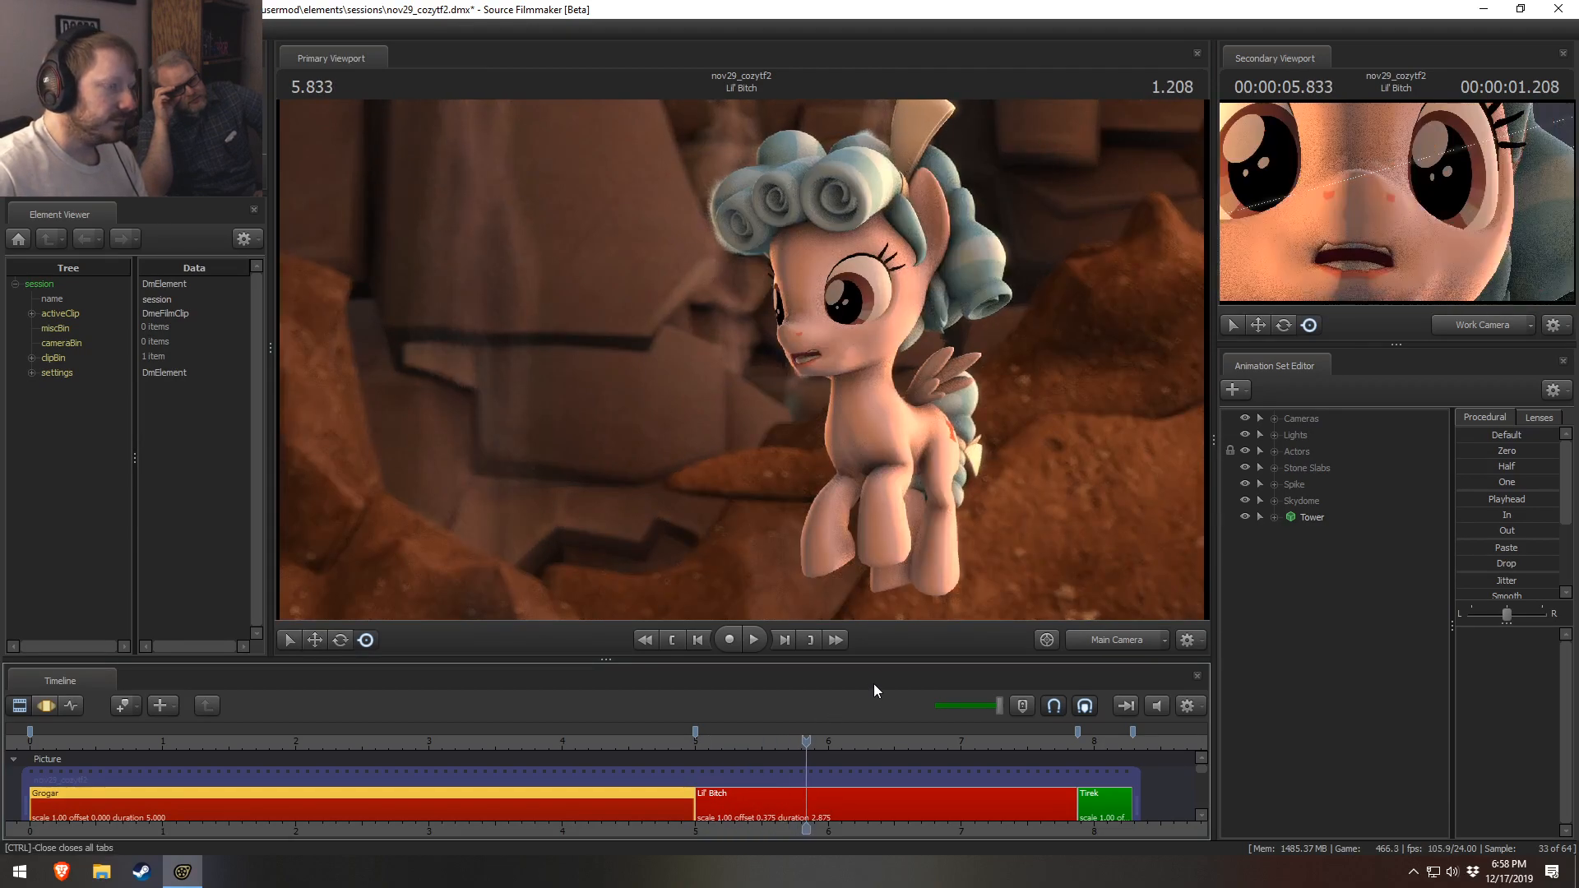
left_click(766, 744)
left_click_drag(767, 744, 694, 752)
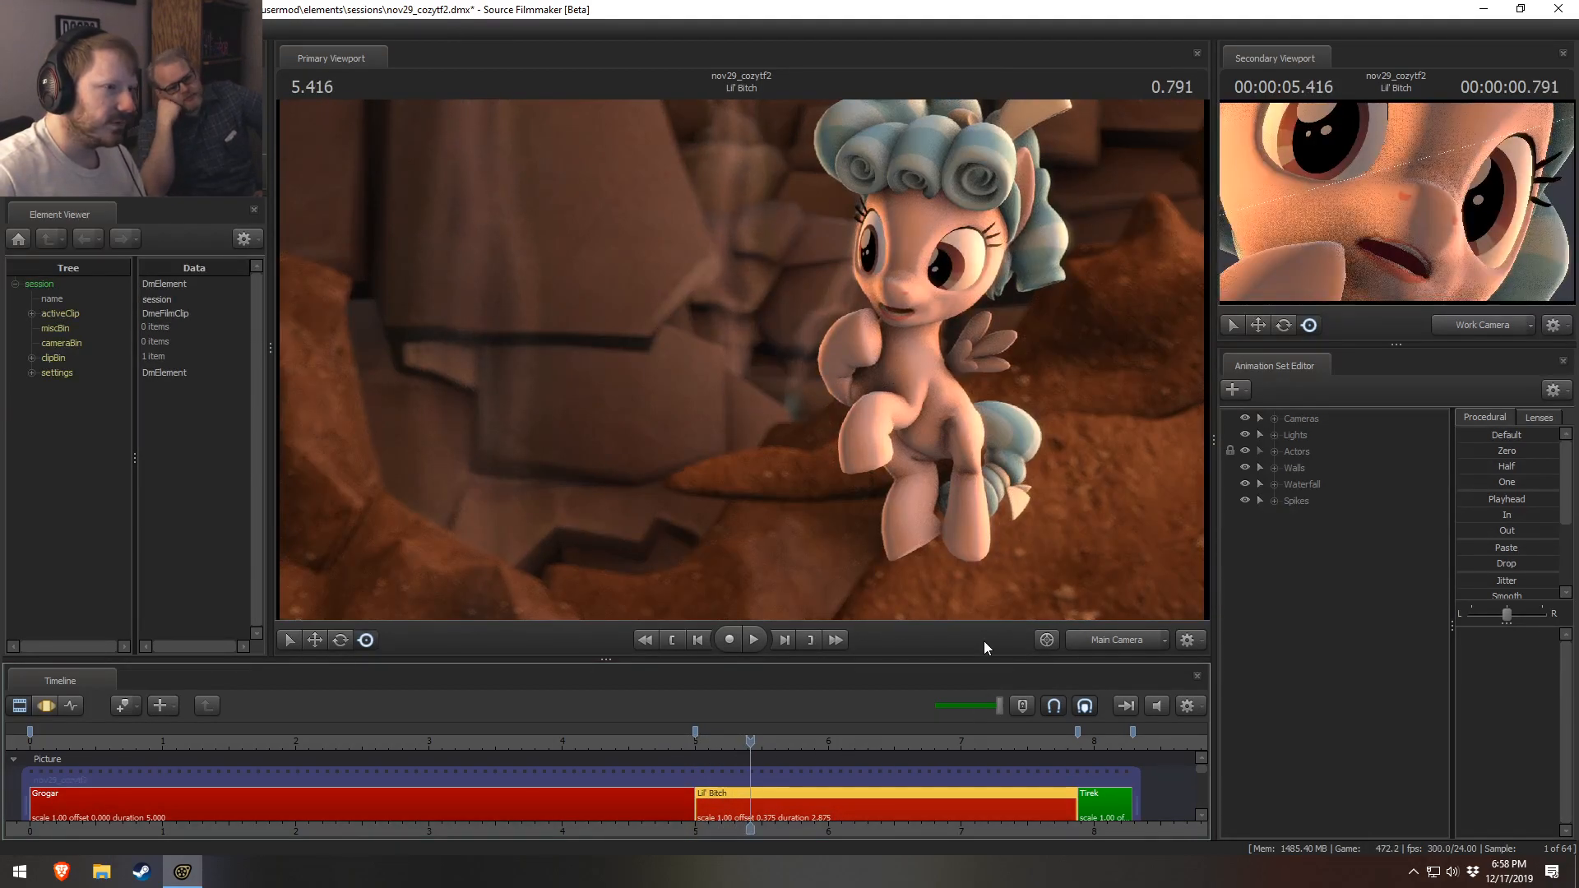
- Show the focal plane in the primary viewport to check the camera's focus at 5.416, and hide it again
right_click(848, 492)
mouse_move(876, 549)
left_click(1039, 555)
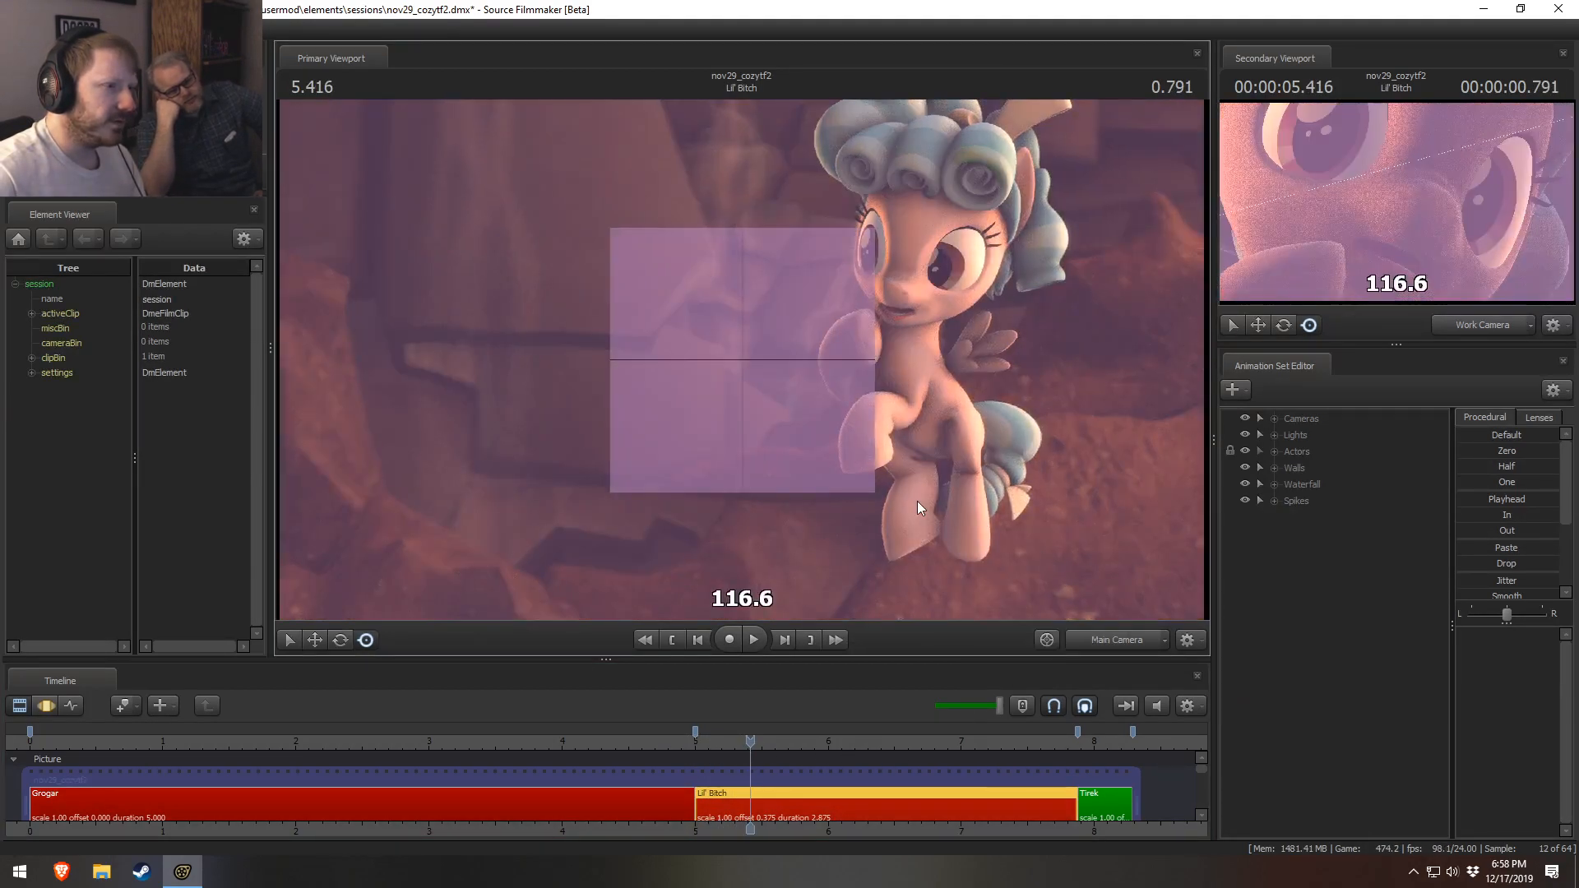
right_click(777, 451)
mouse_move(831, 510)
left_click(930, 511)
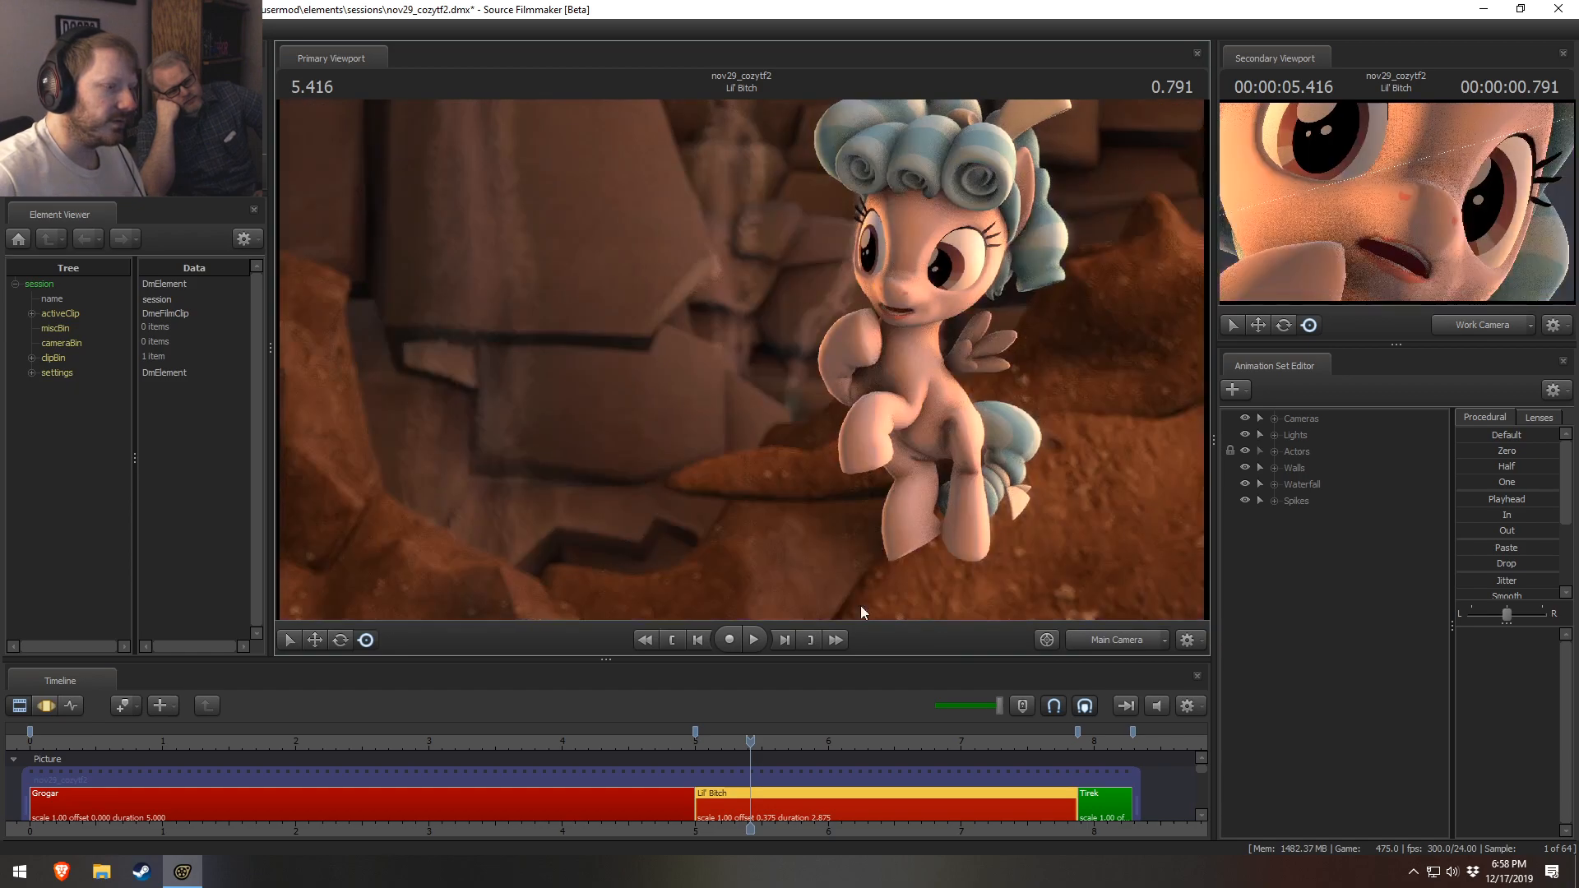
- Select the Cameras group and fine-tune its focal distance over the whole time range in the Motion Editor
left_click(1303, 421)
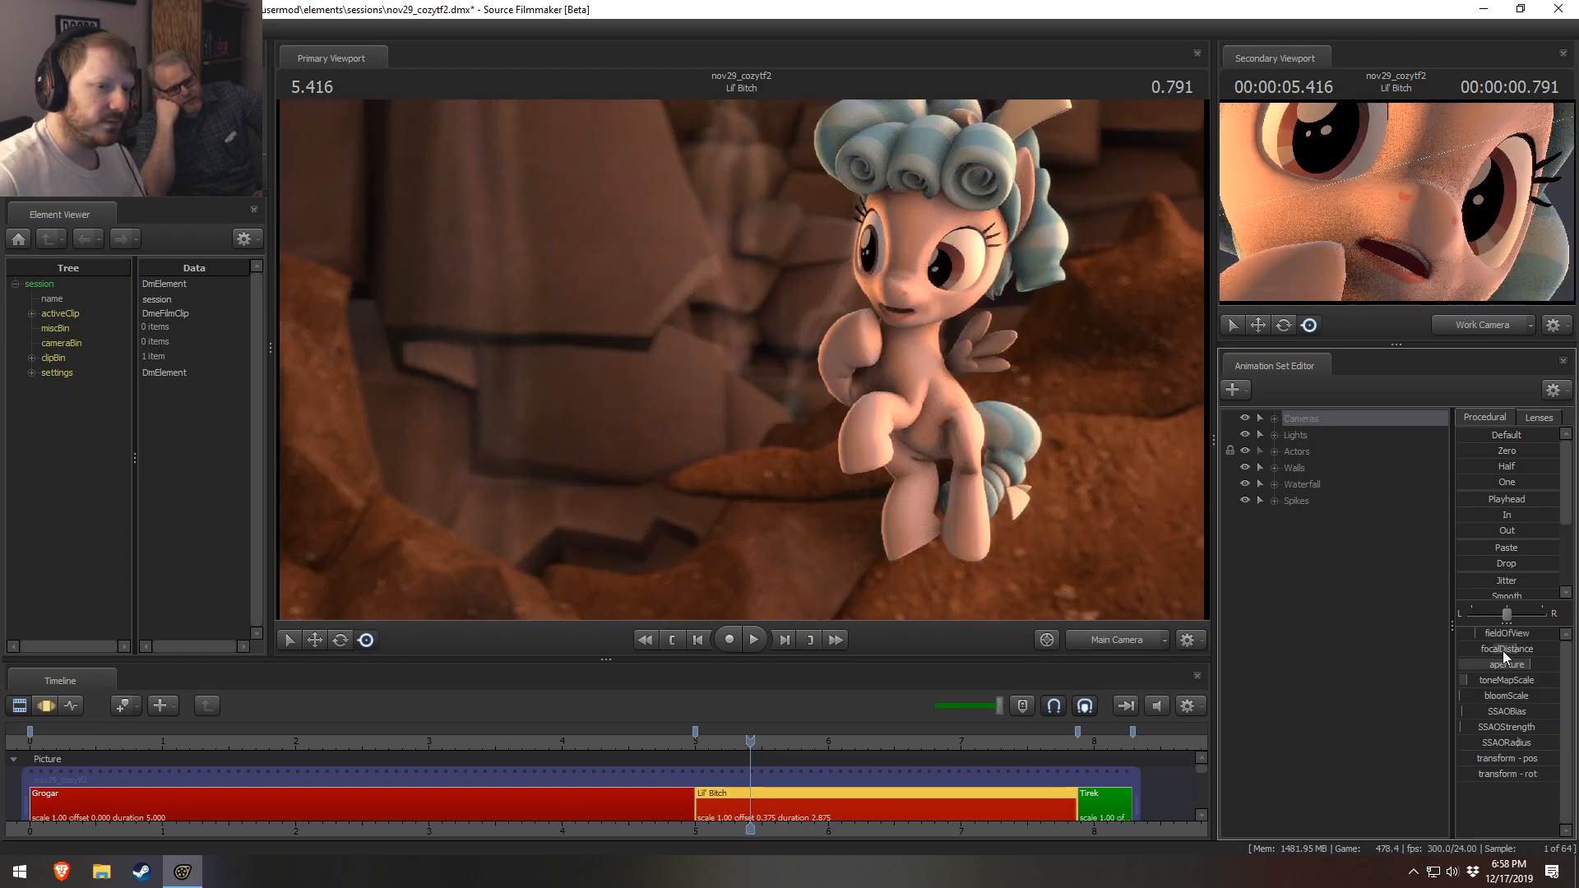
key("F3")
key("ctrl+a")
left_click_drag(1497, 649, 1499, 650)
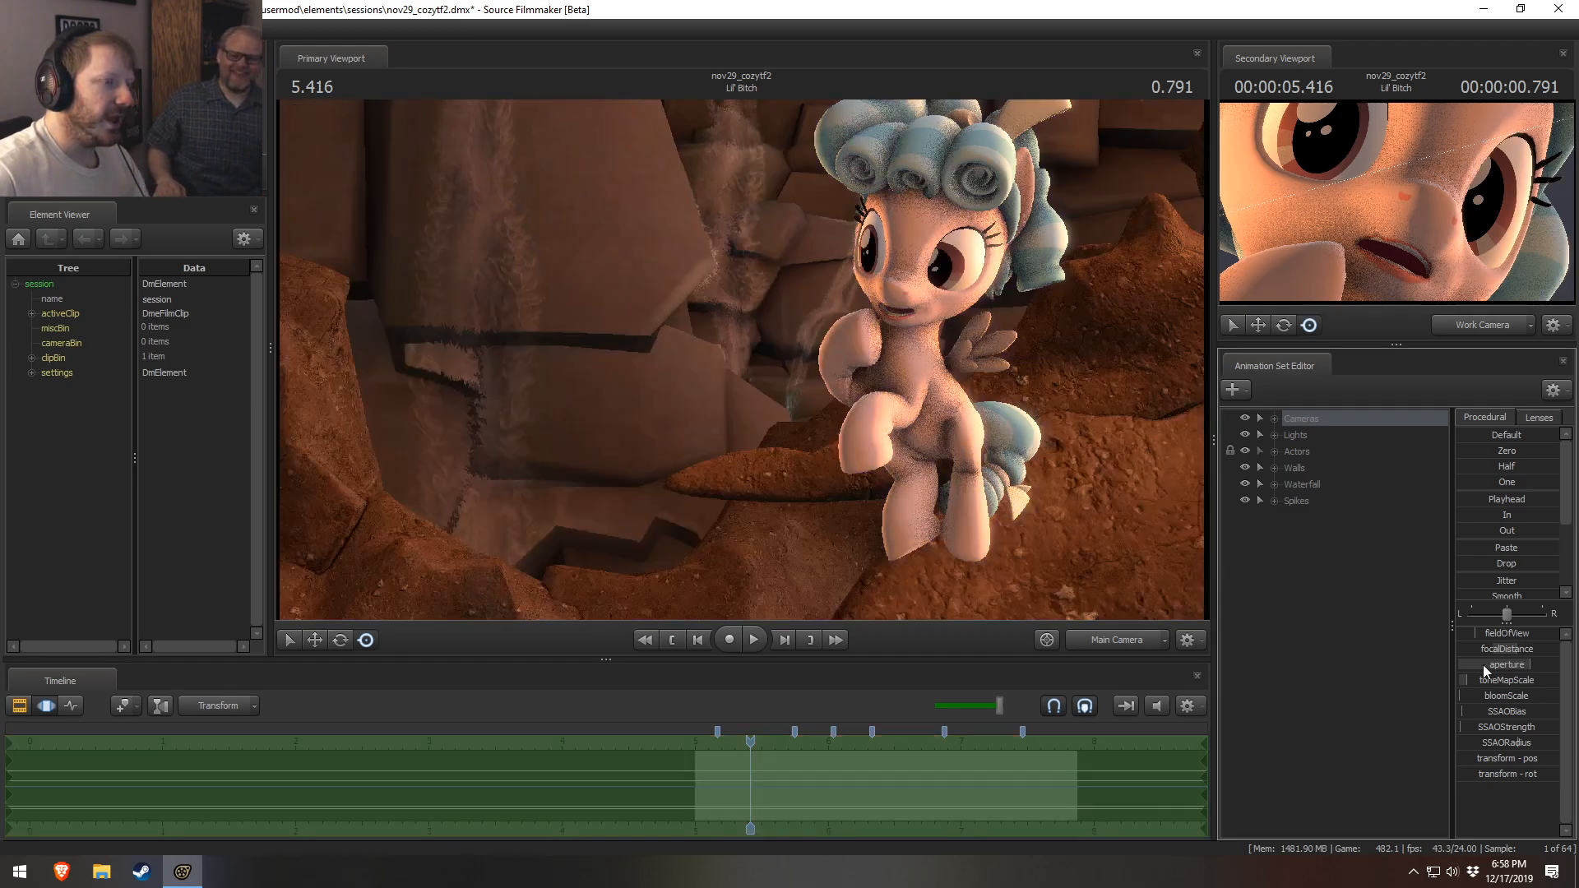
key("F2")
- Adjust the cameras' focal distance again at 5.083 in the Motion Editor and return to the Clip Editor
left_click_drag(751, 742, 708, 744)
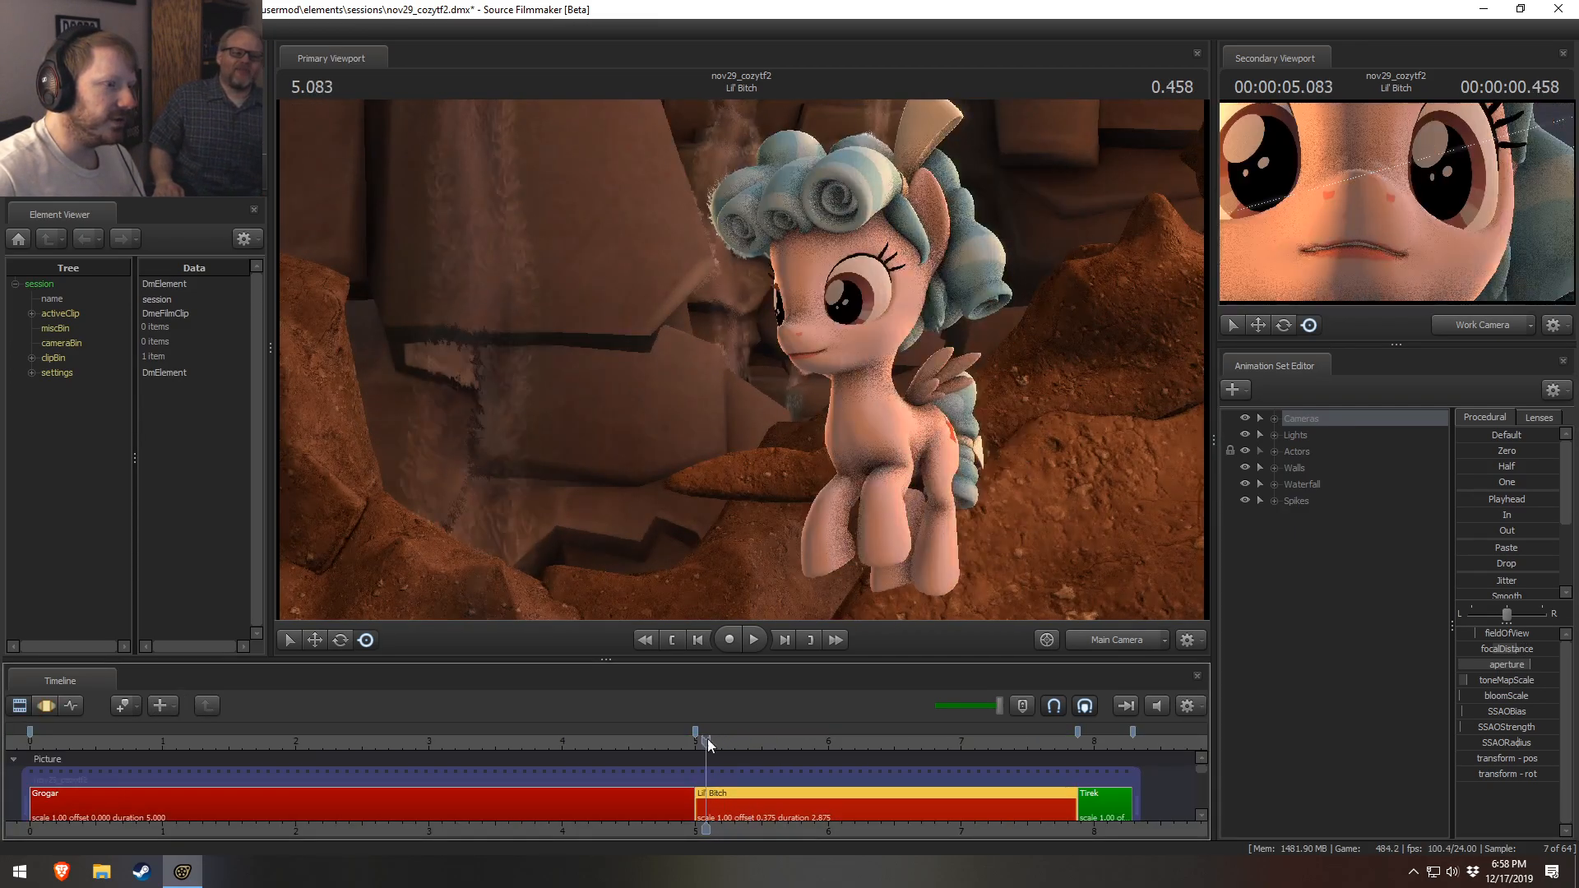
right_click(826, 448)
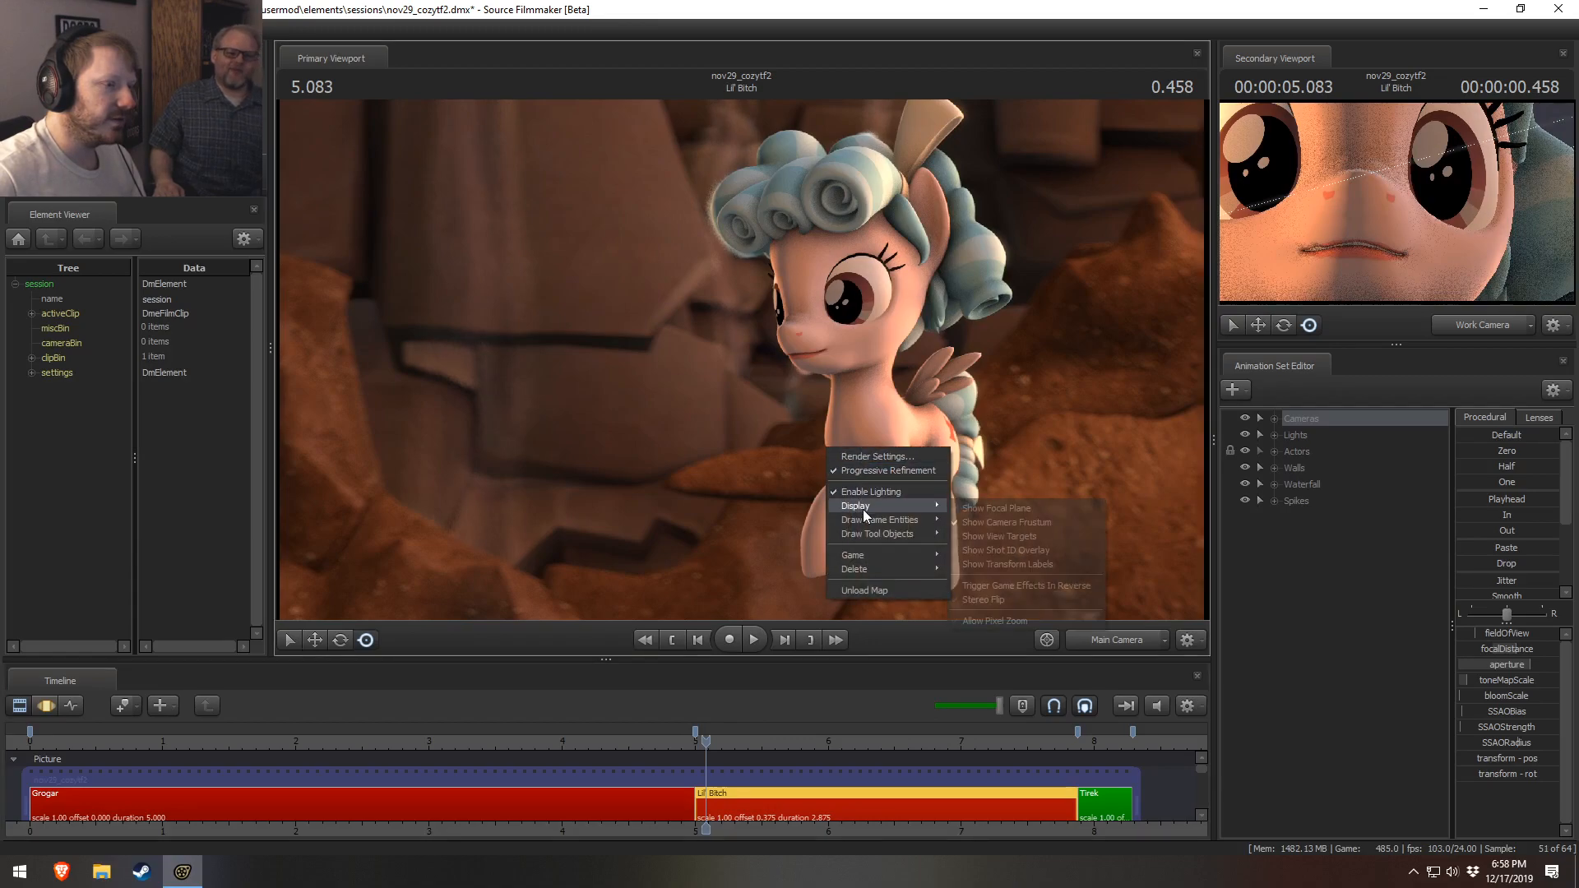
left_click(1516, 650)
key("F3")
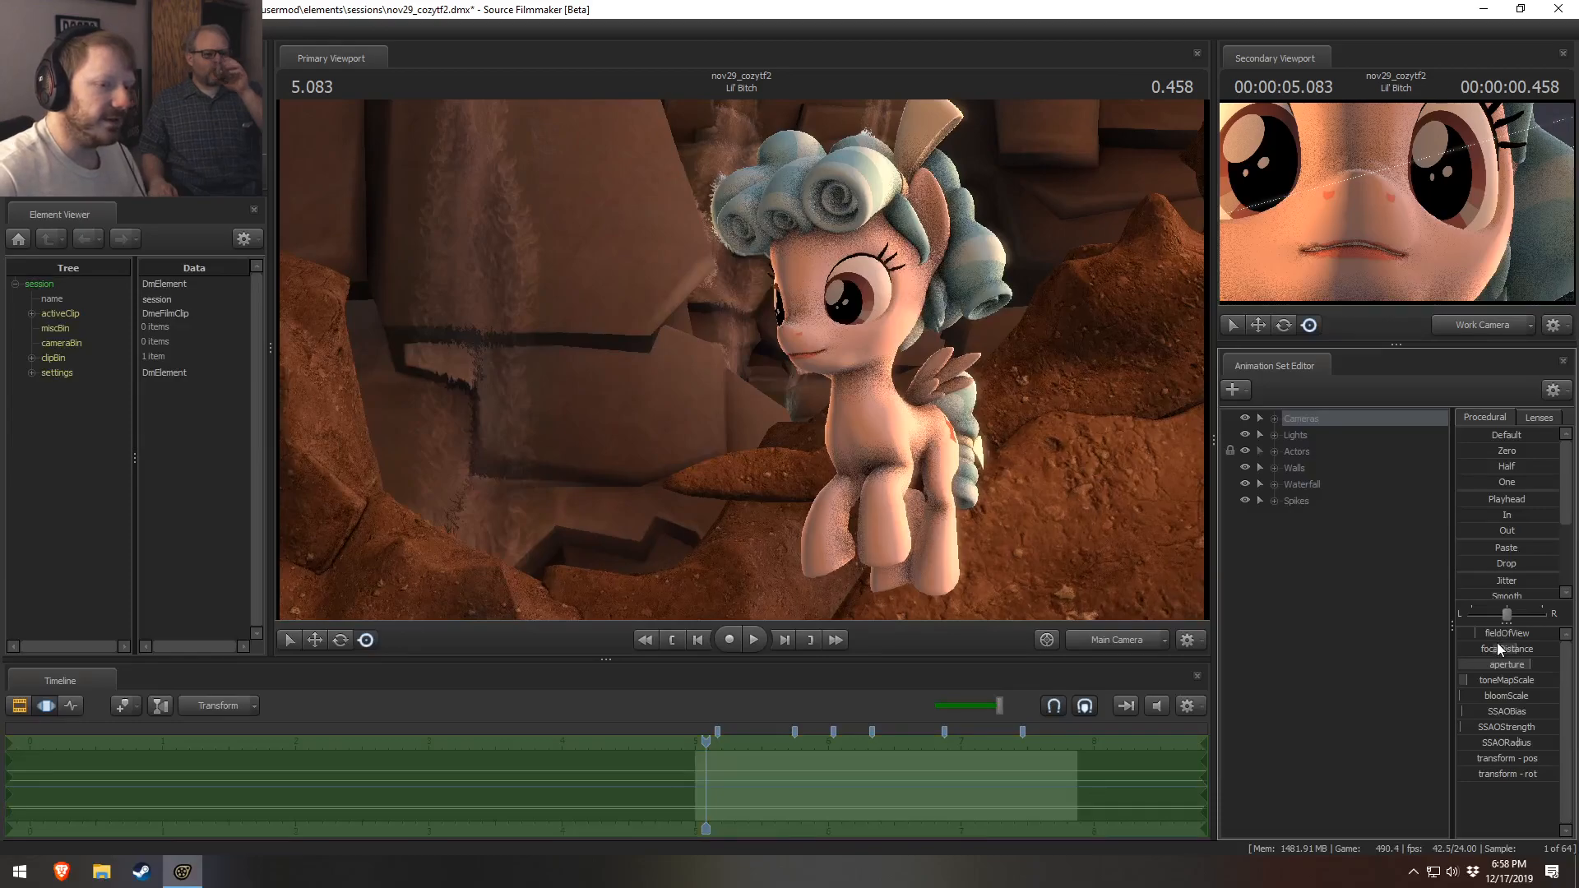
left_click_drag(1495, 650, 1474, 660)
key("F2")
key("F3")
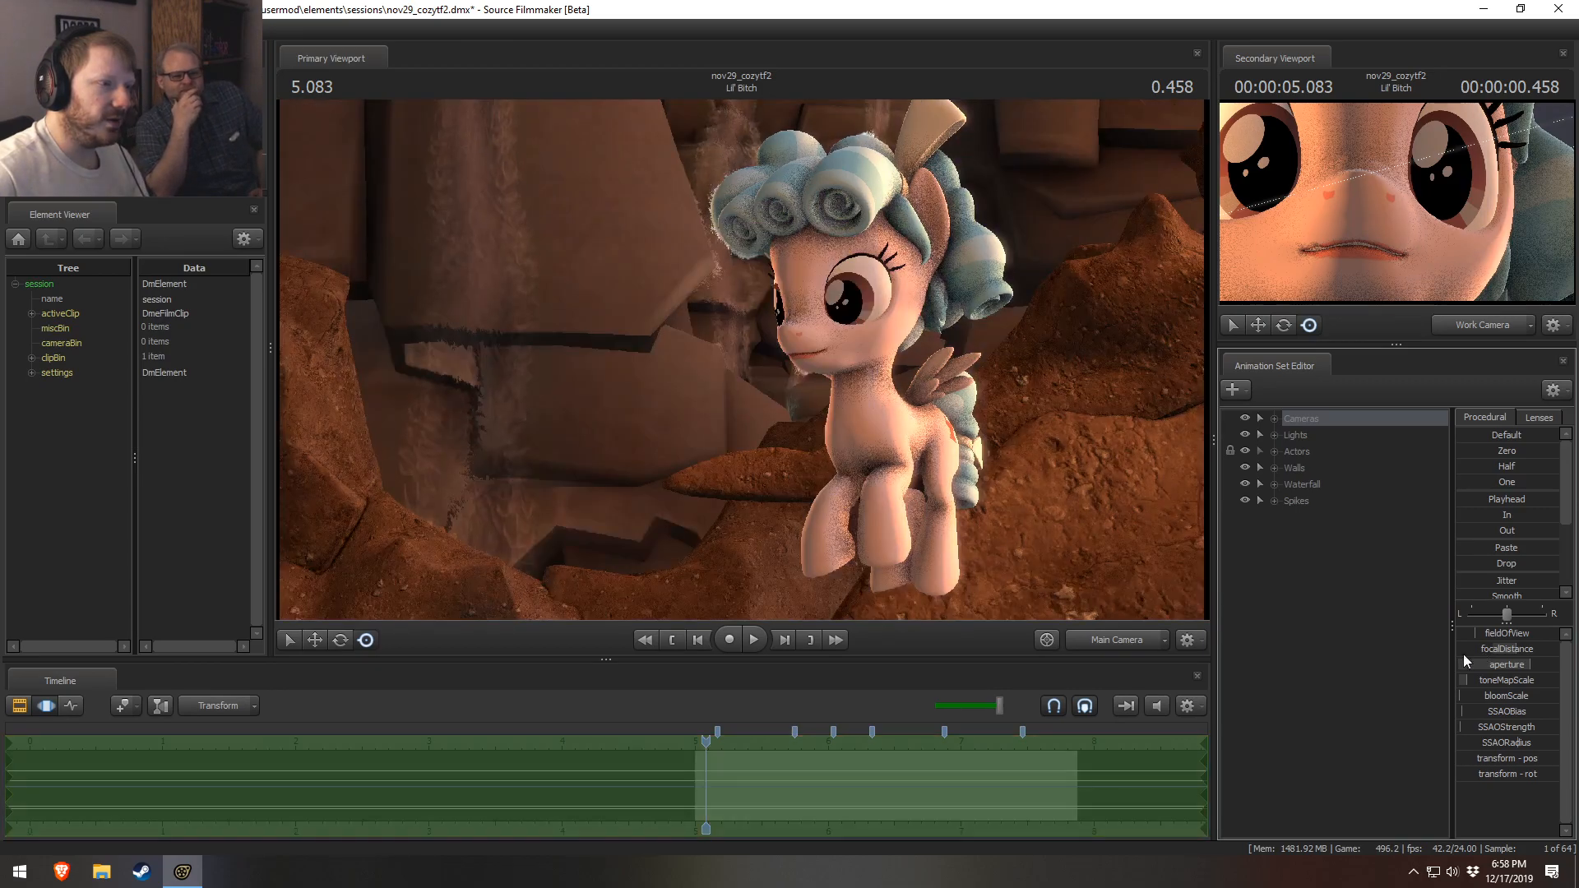
key("F2")
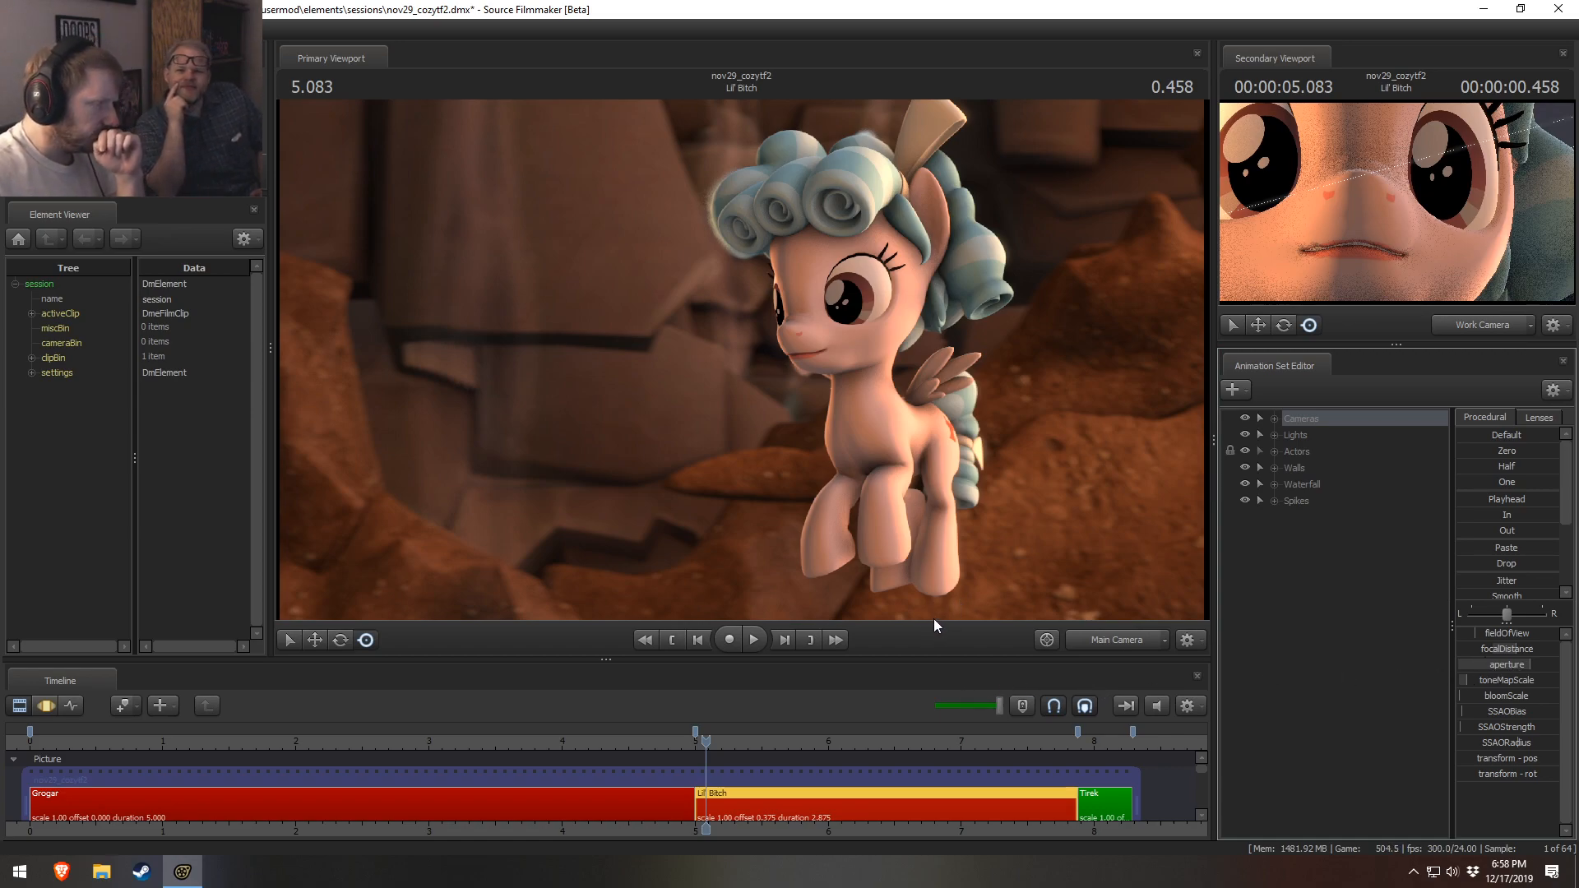
- Switch to Steam and locate Source Filmmaker in the library's game list
right_click(141, 872)
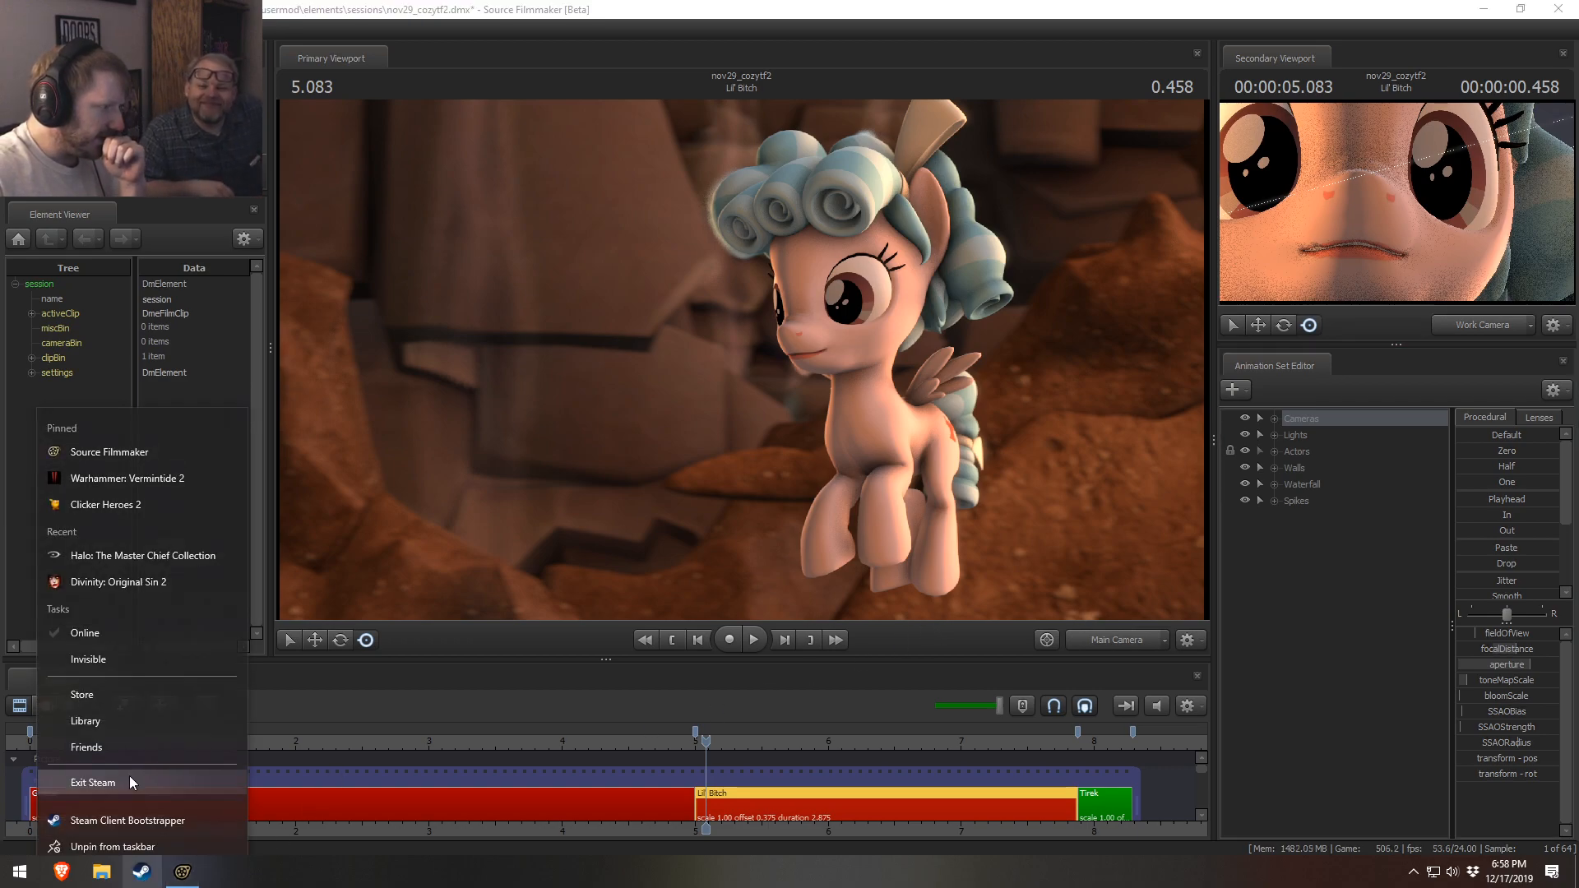
left_click(96, 691)
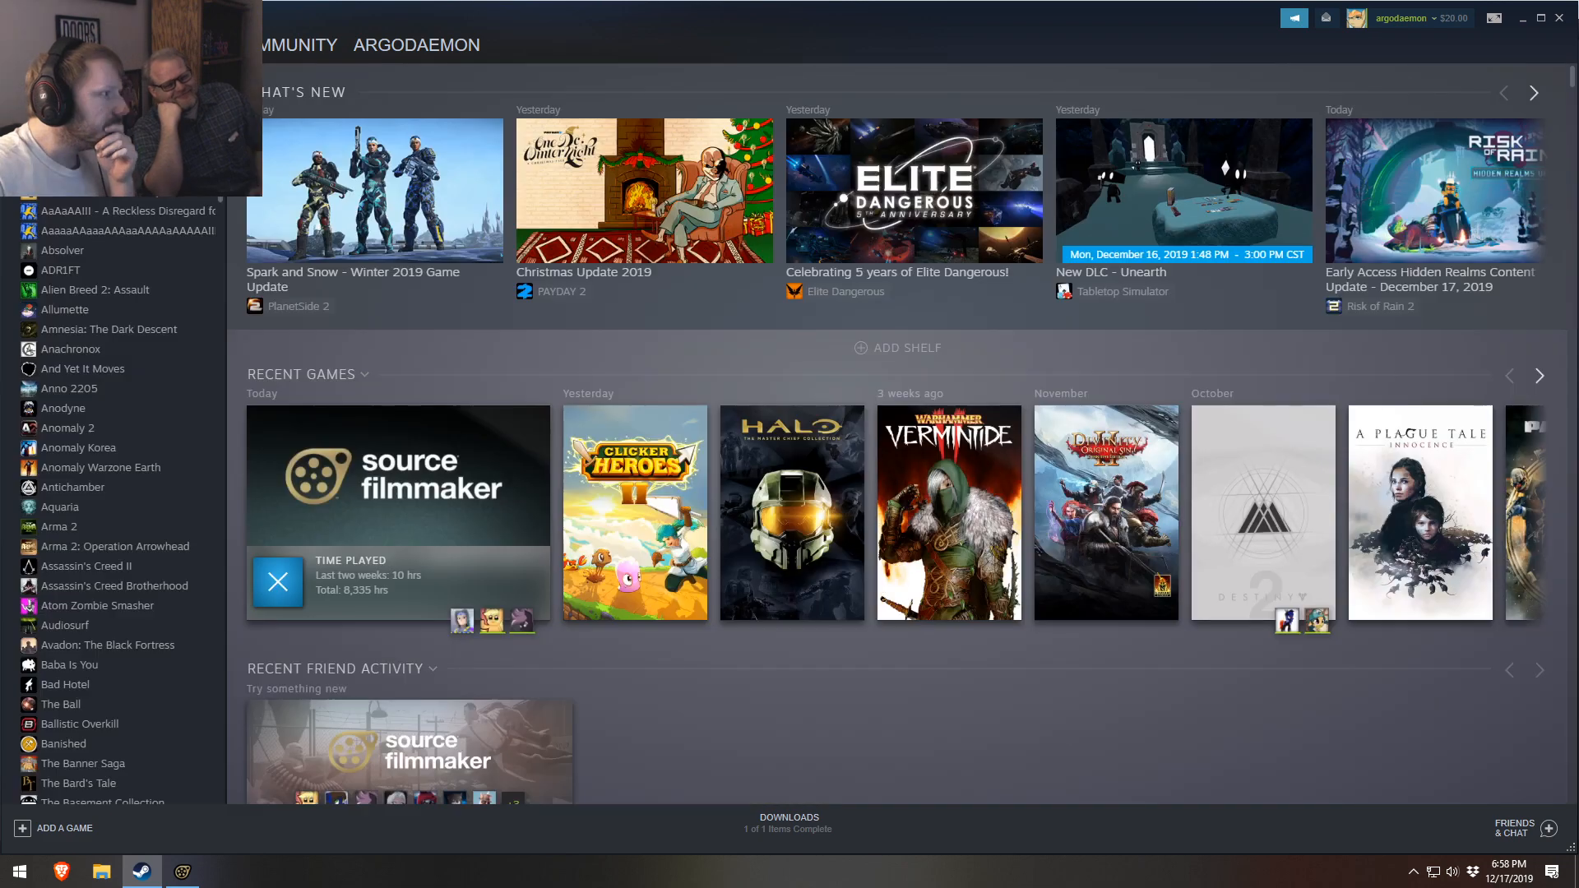
left_click(52, 198)
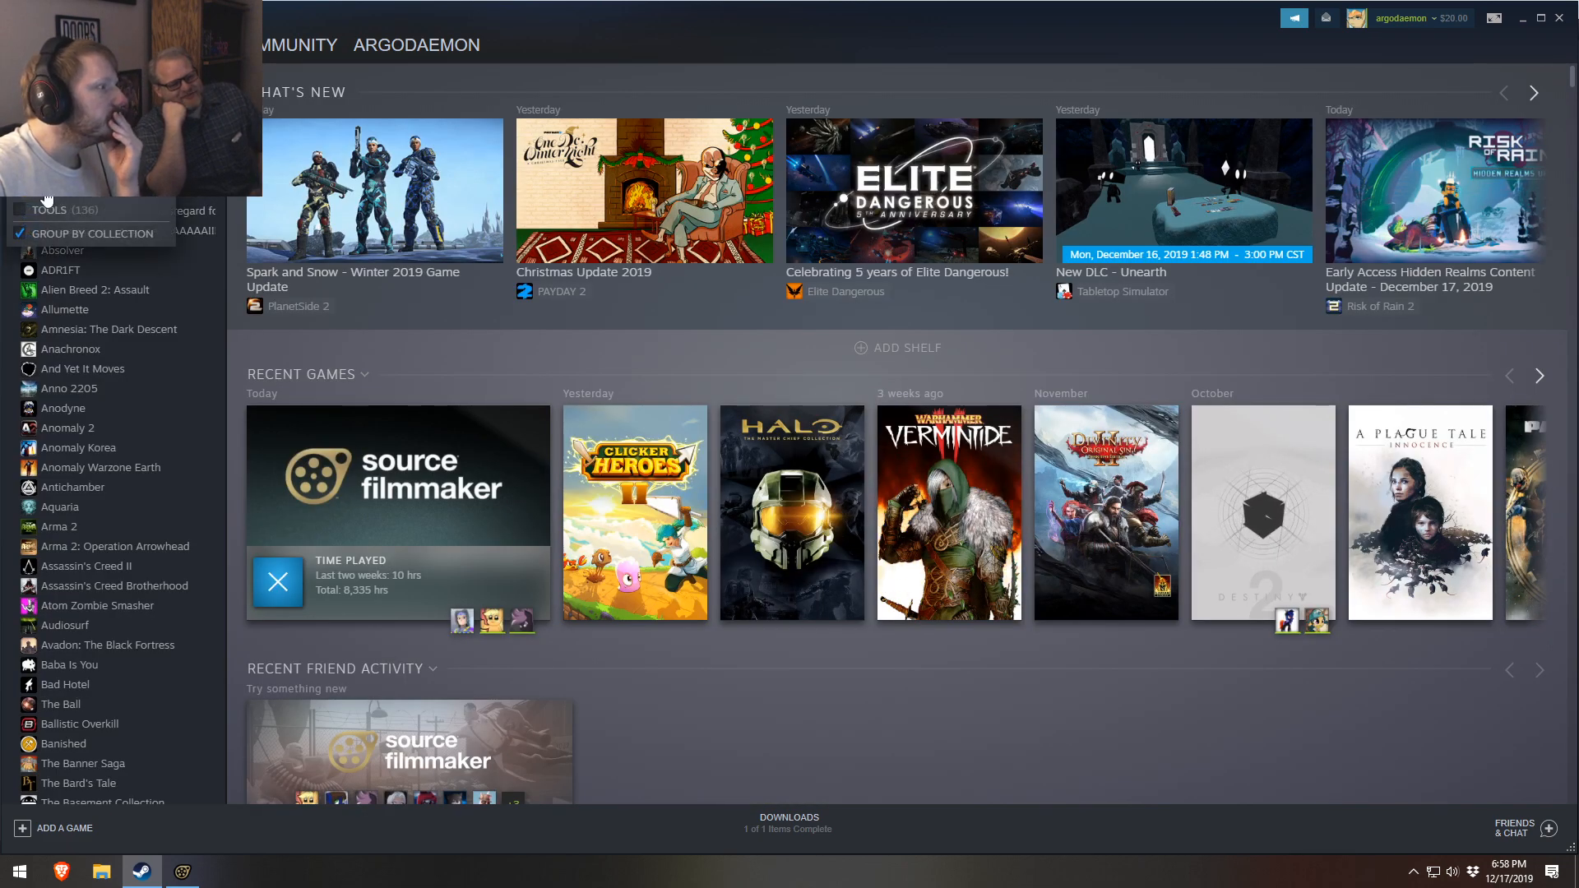
left_click(231, 330)
left_click_drag(220, 207, 239, 577)
scroll(219, 719, "down", 20)
scroll(220, 722, "down", 20)
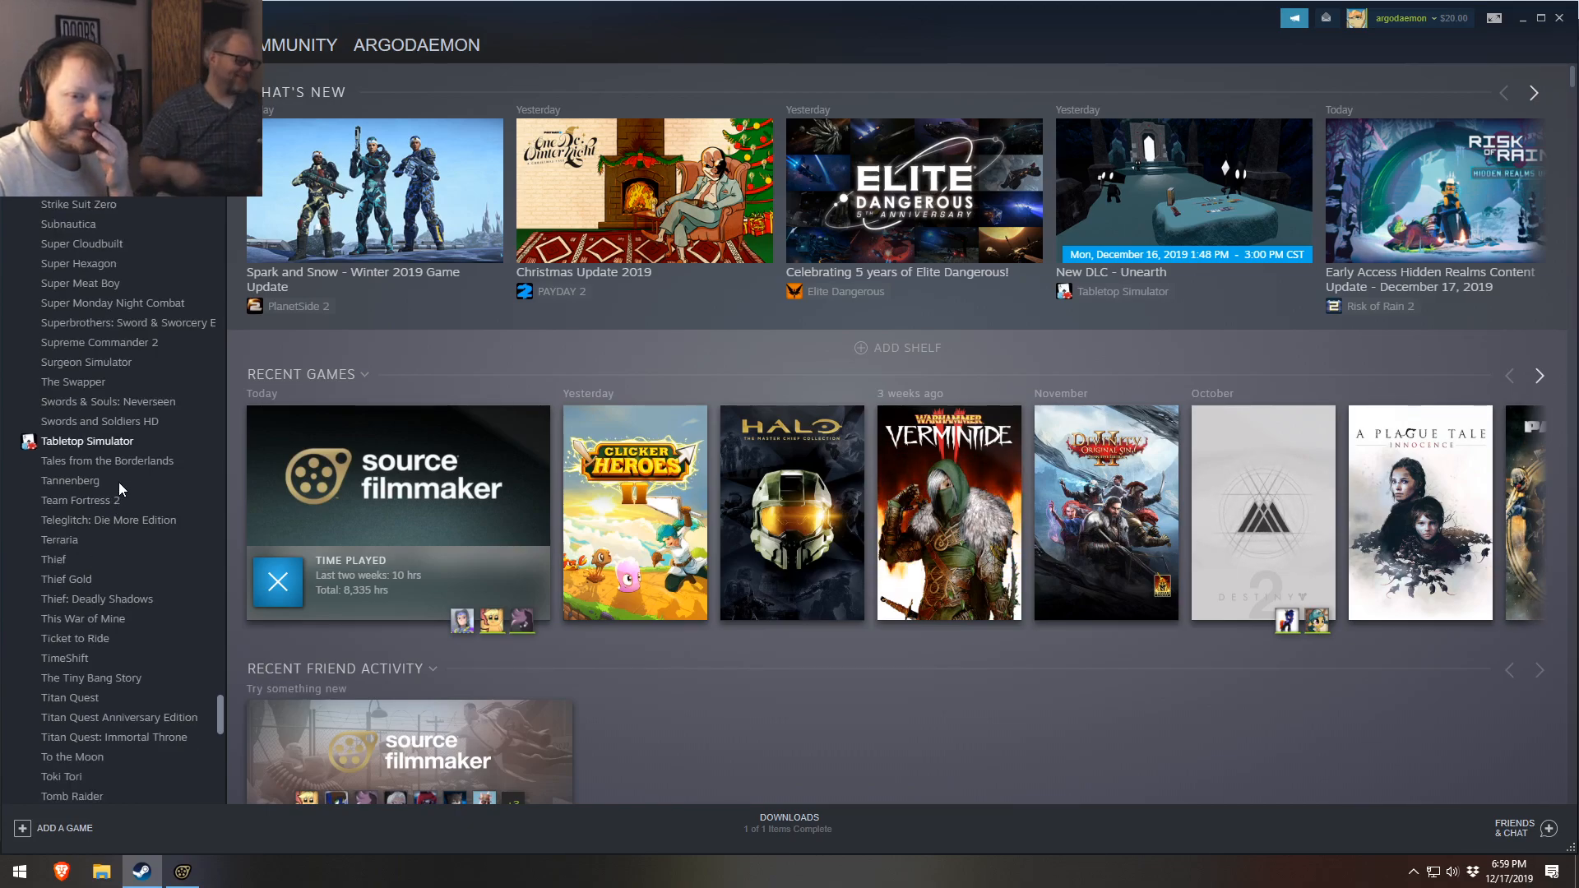
scroll(99, 343, "up", 9)
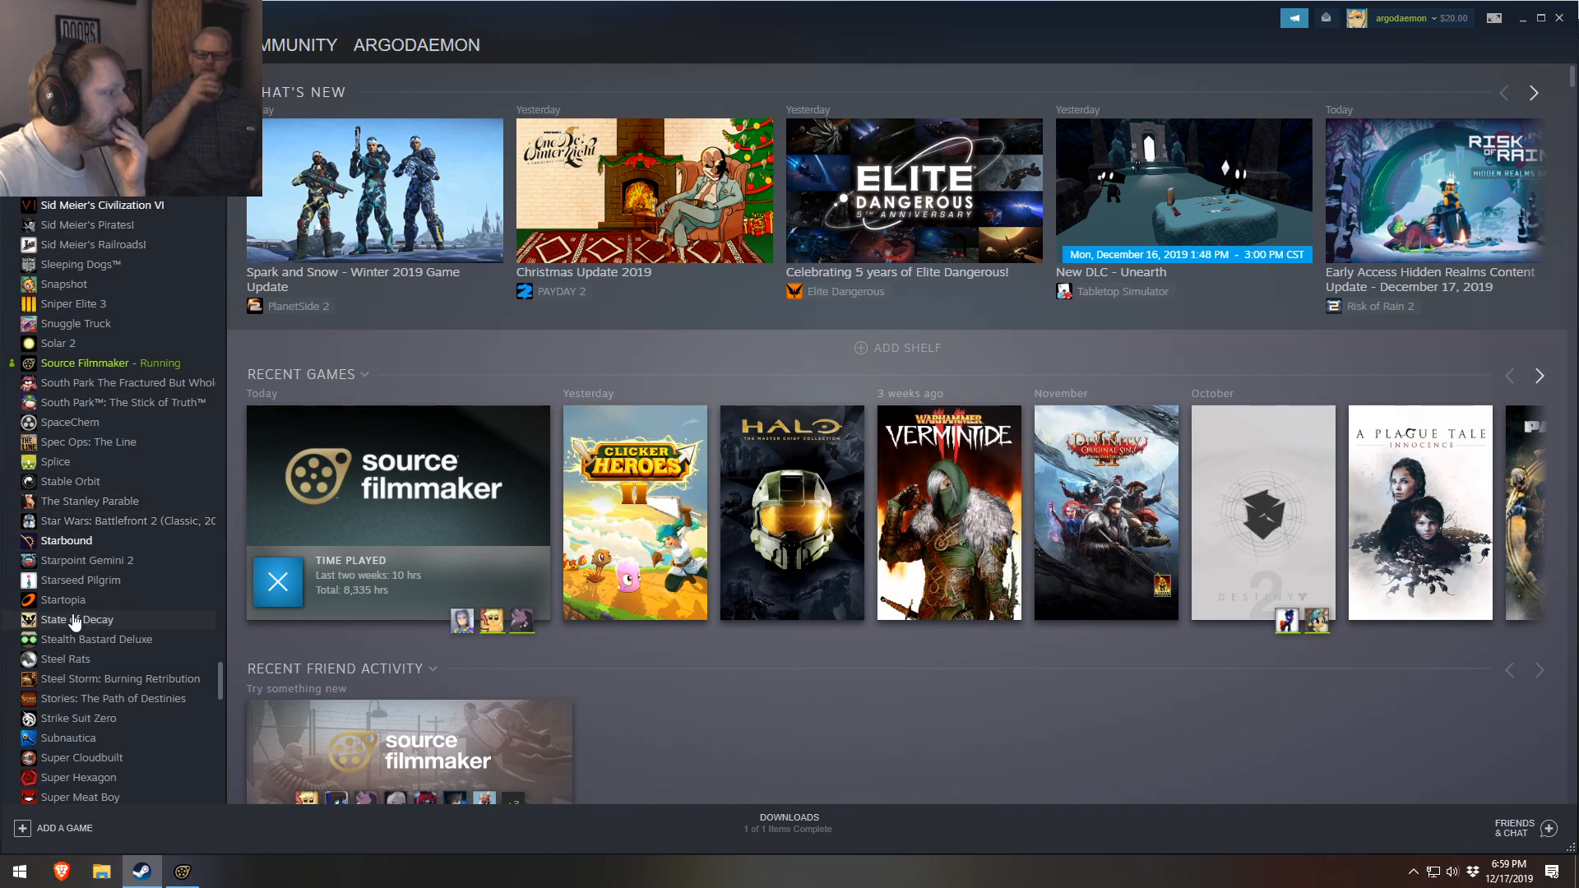
- Inspect Source Filmmaker's launch options in its properties and close them without changes
right_click(76, 370)
left_click(117, 475)
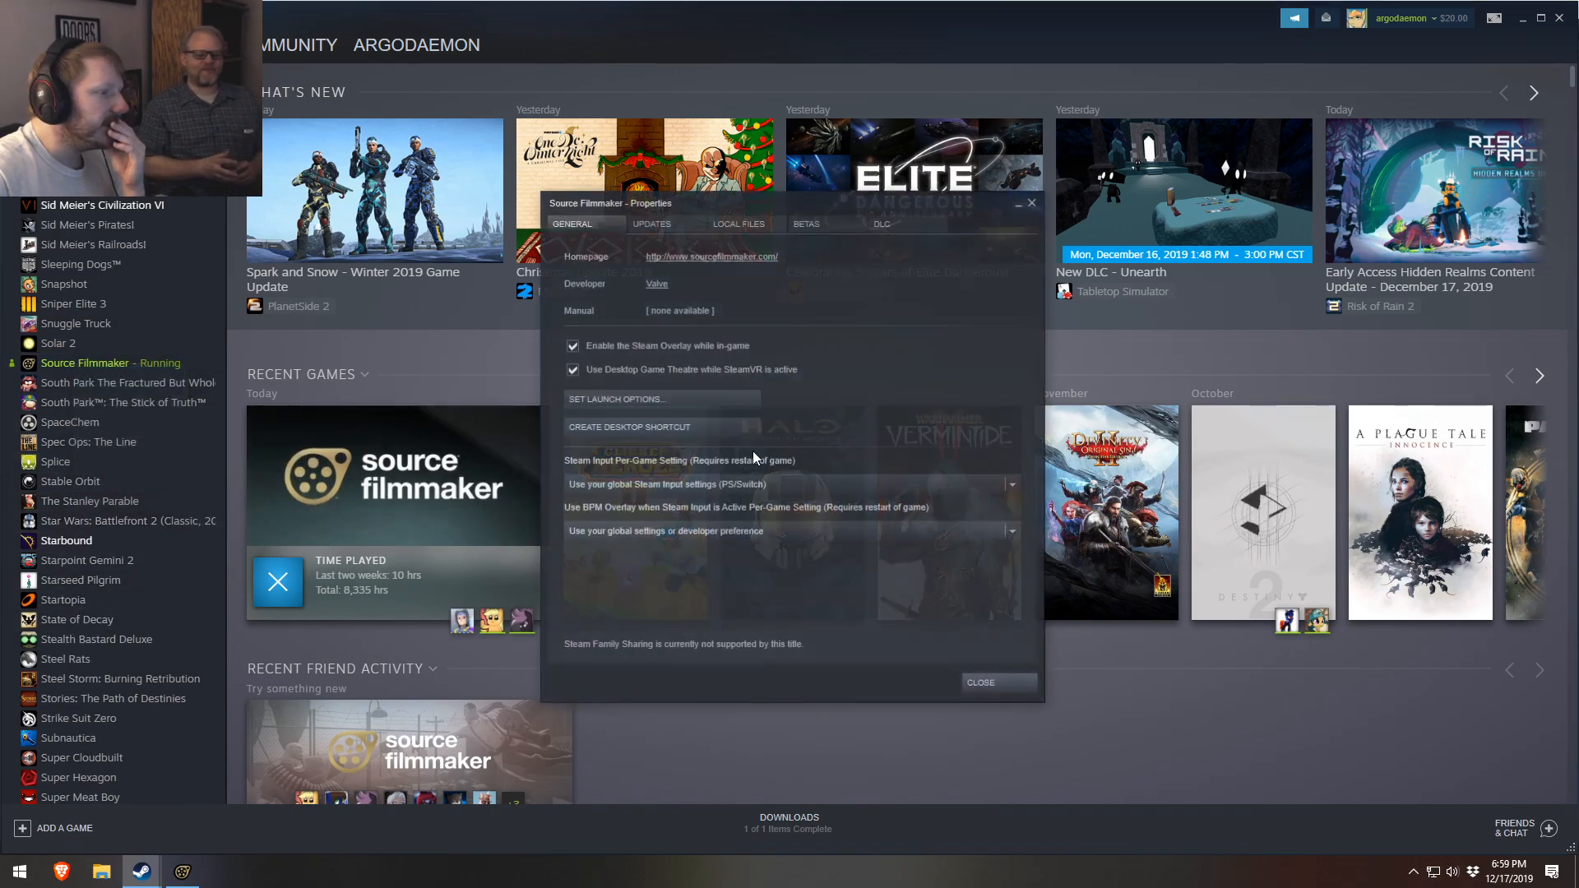
left_click(638, 397)
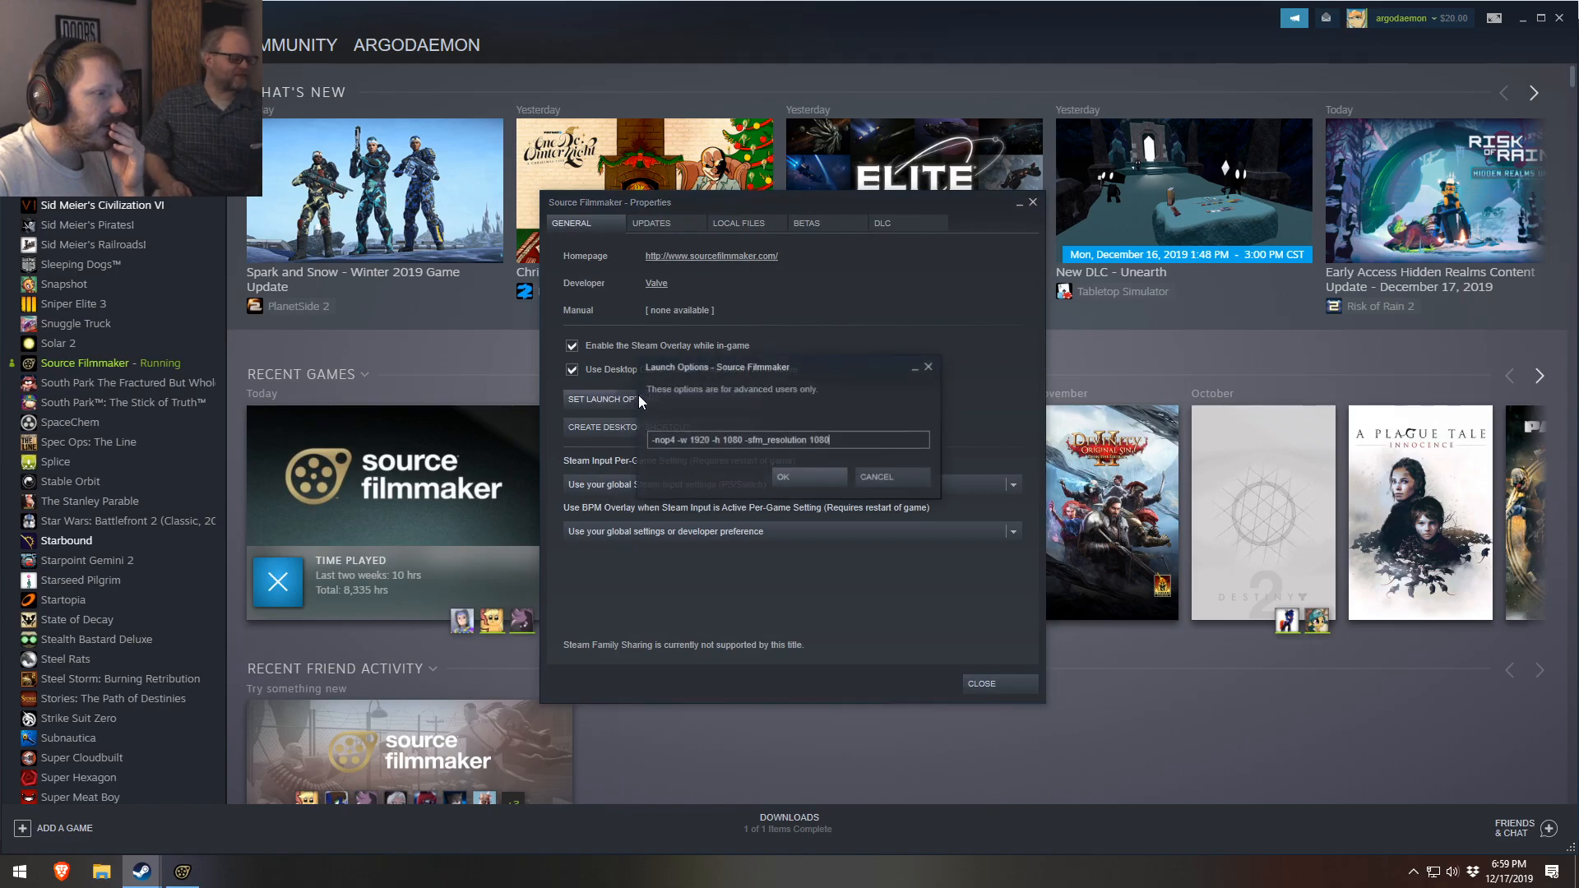
left_click(906, 480)
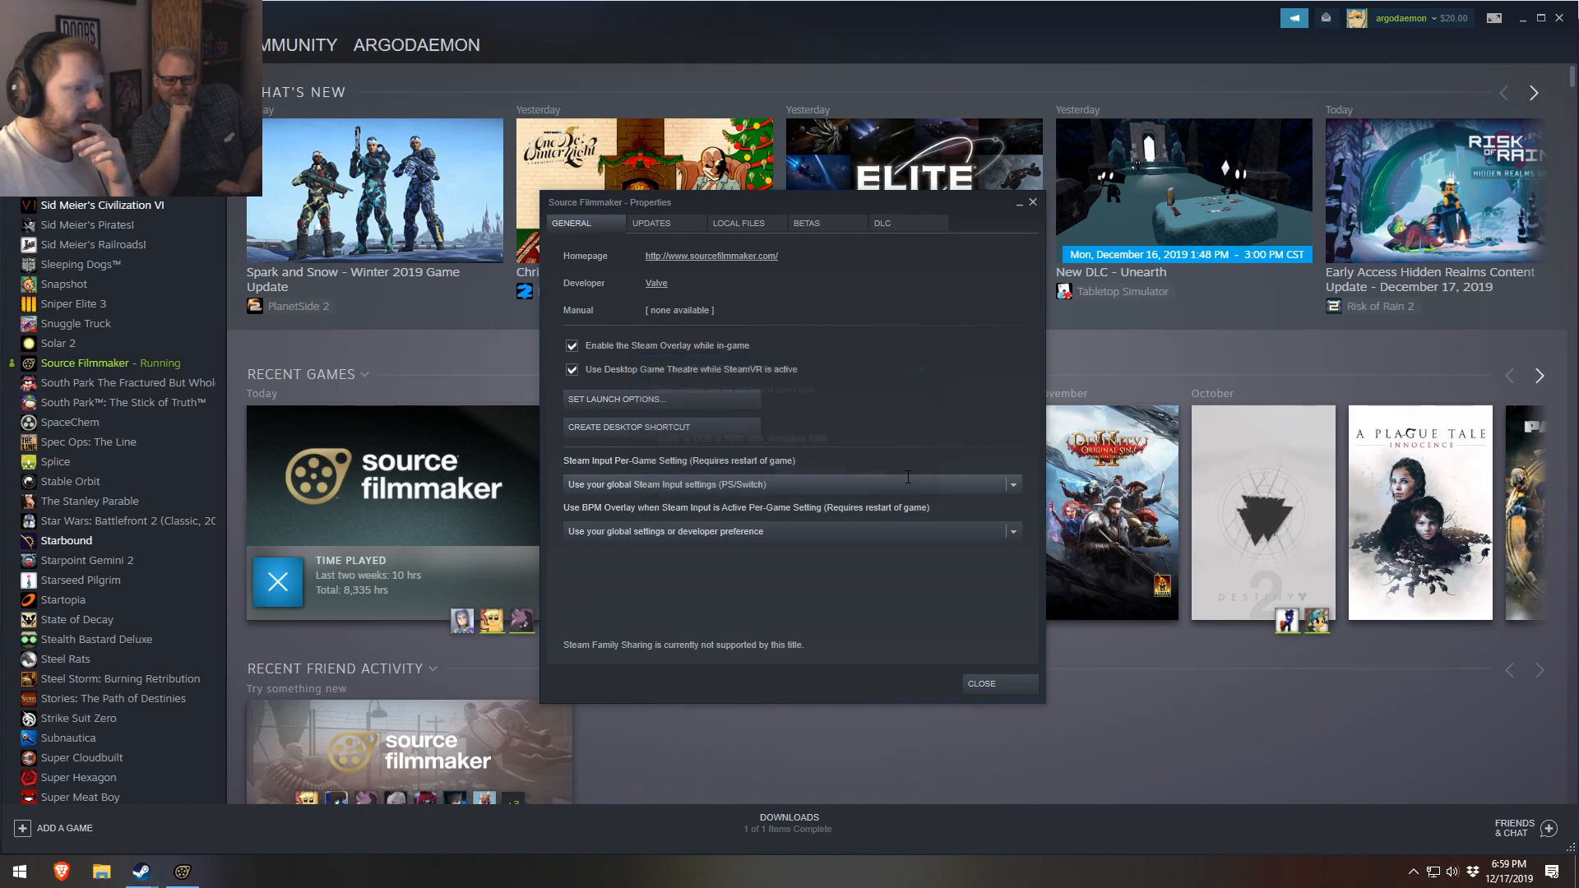
left_click(982, 683)
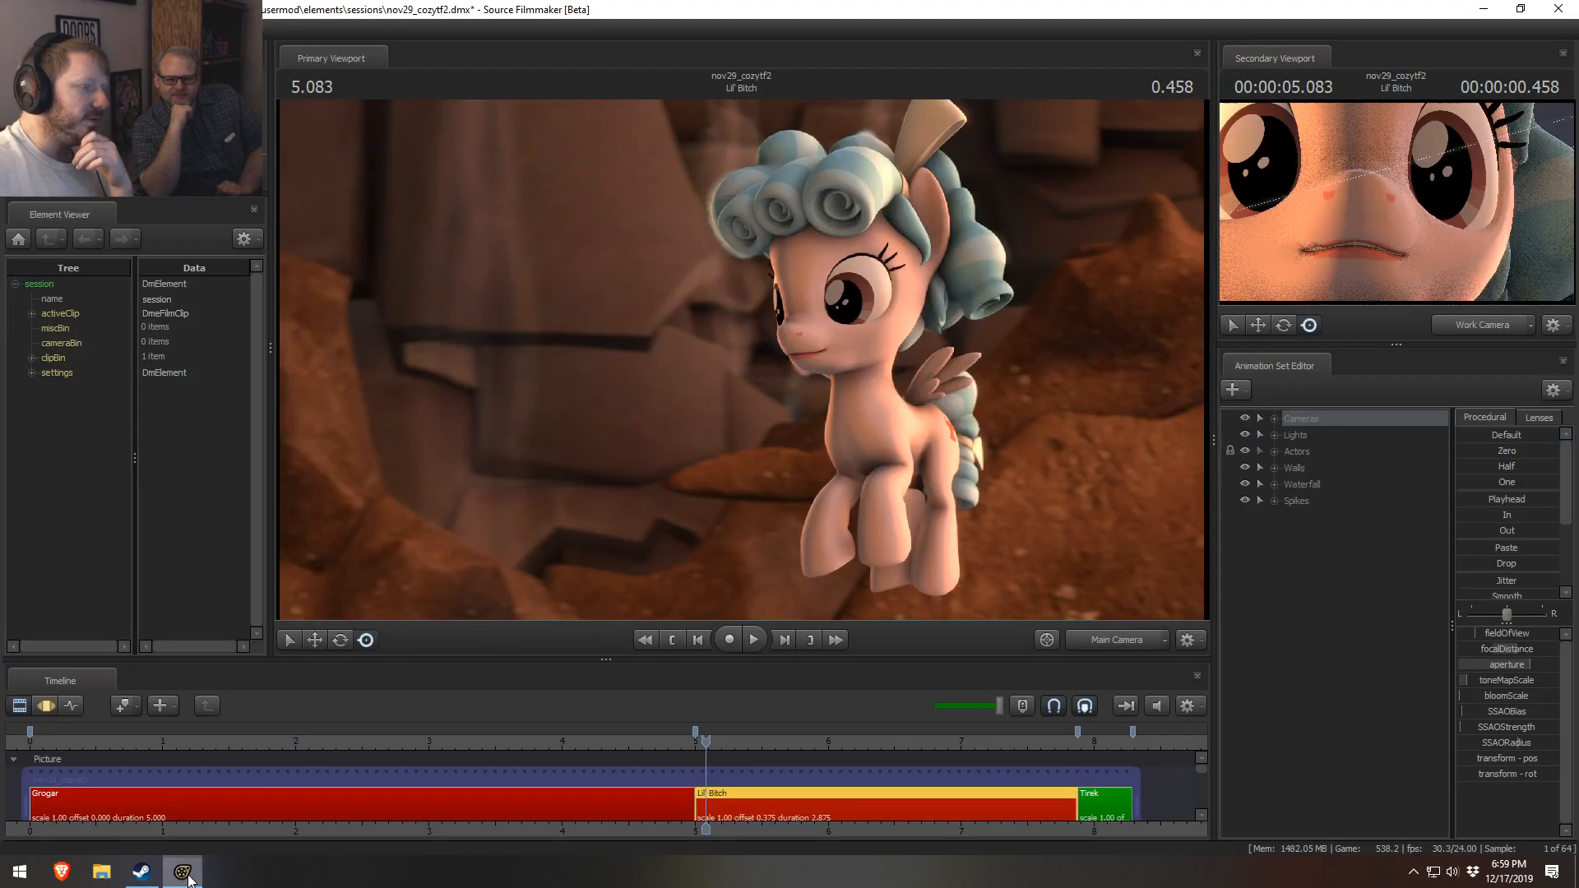
- Switch back to Source Filmmaker and turn the primary viewport's focal plane display on and off again to inspect the focus
key("alt+Tab")
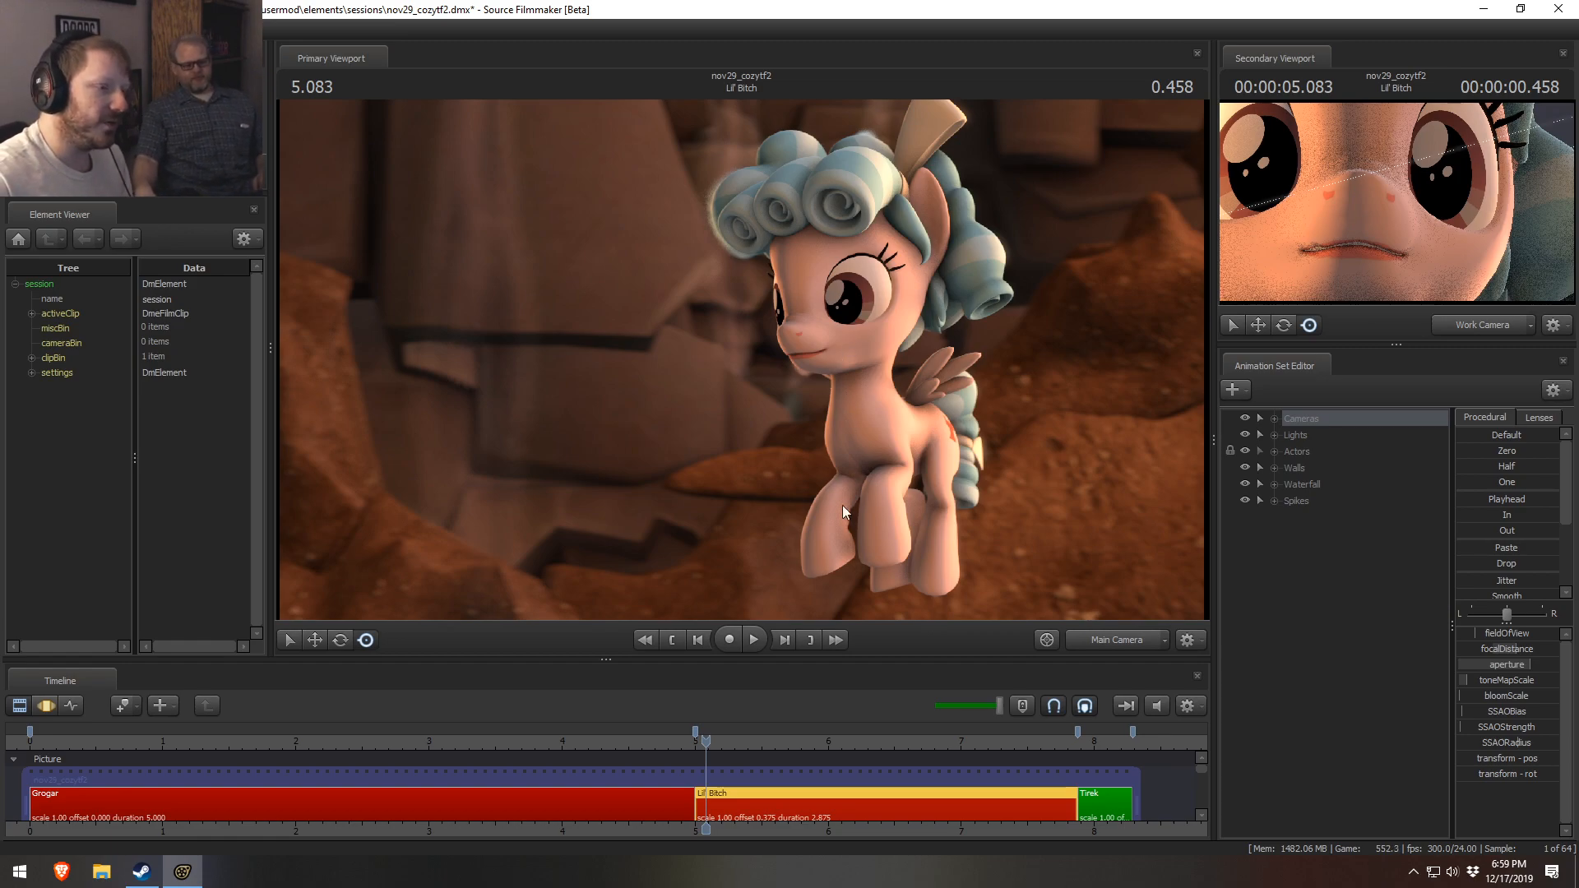
right_click(912, 444)
mouse_move(959, 505)
left_click(1118, 501)
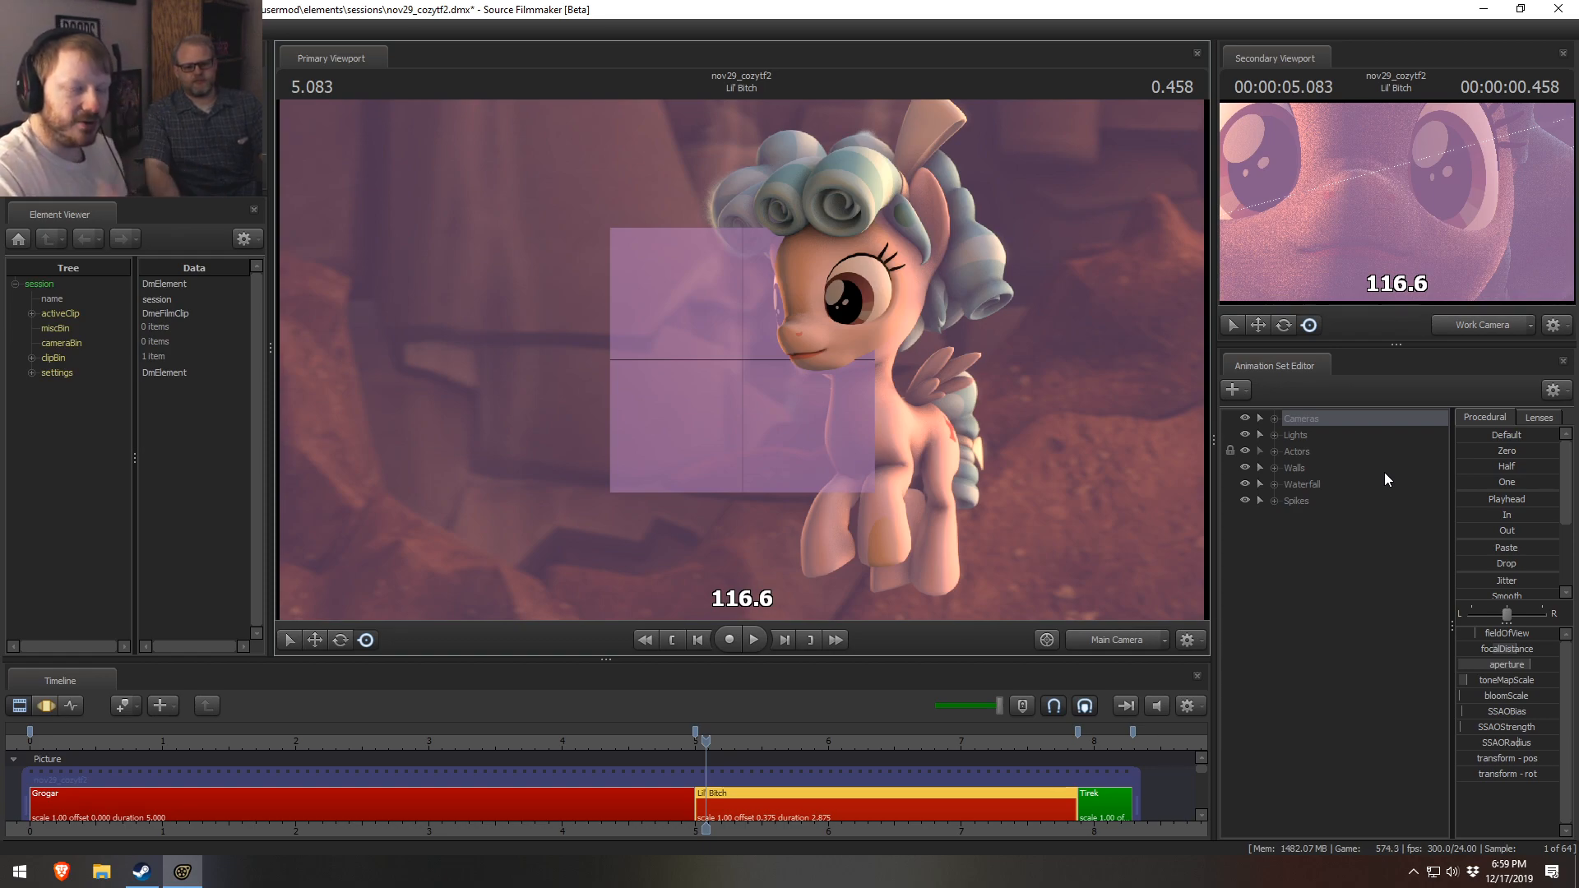
right_click(687, 111)
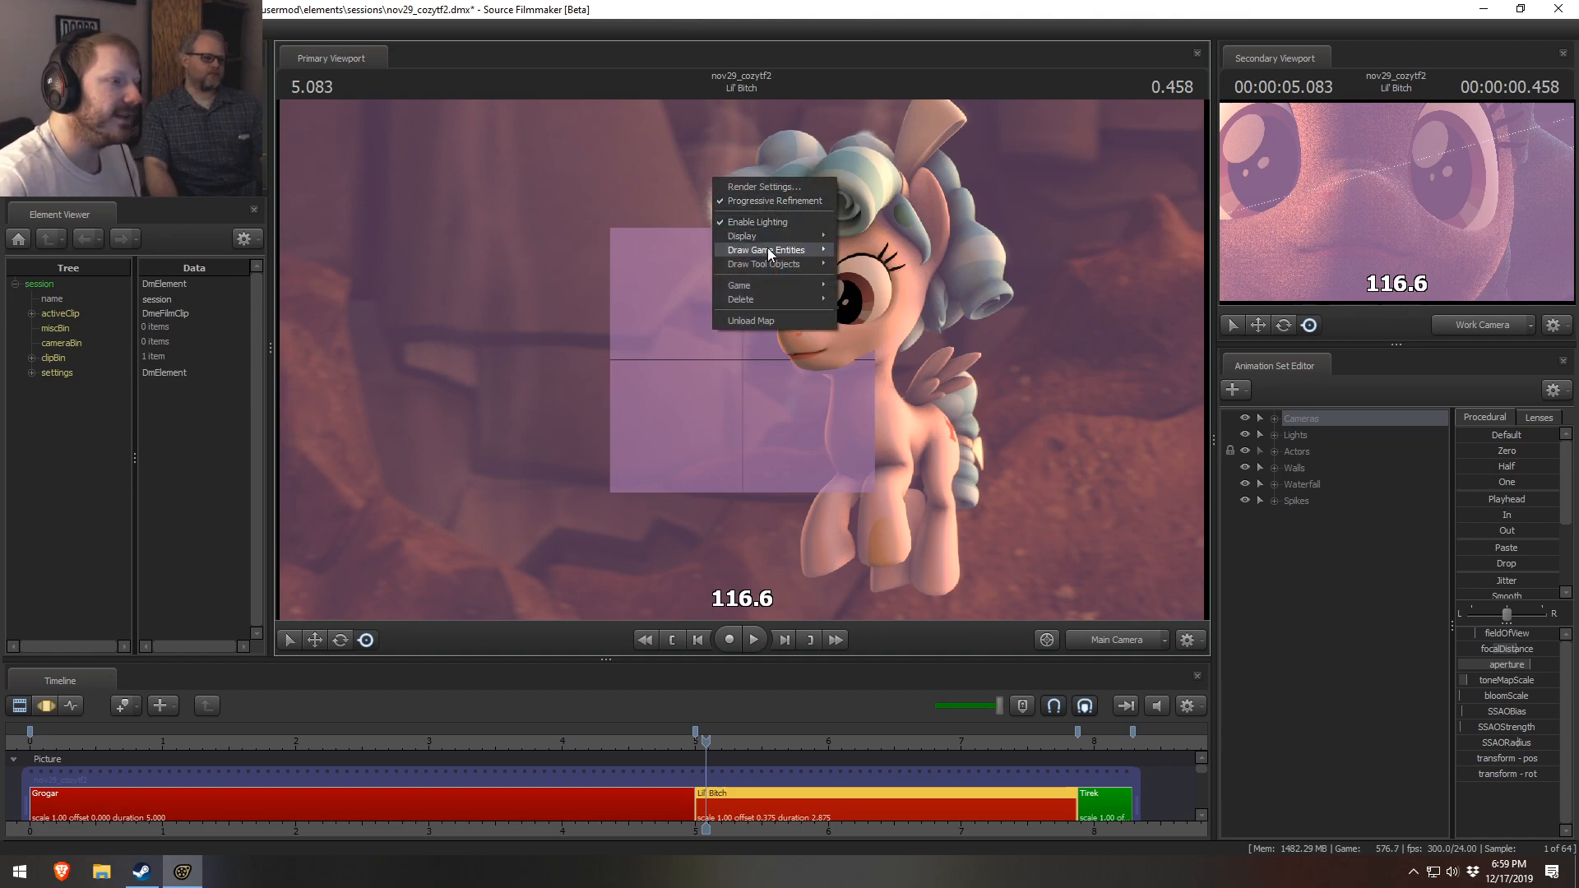
mouse_move(766, 236)
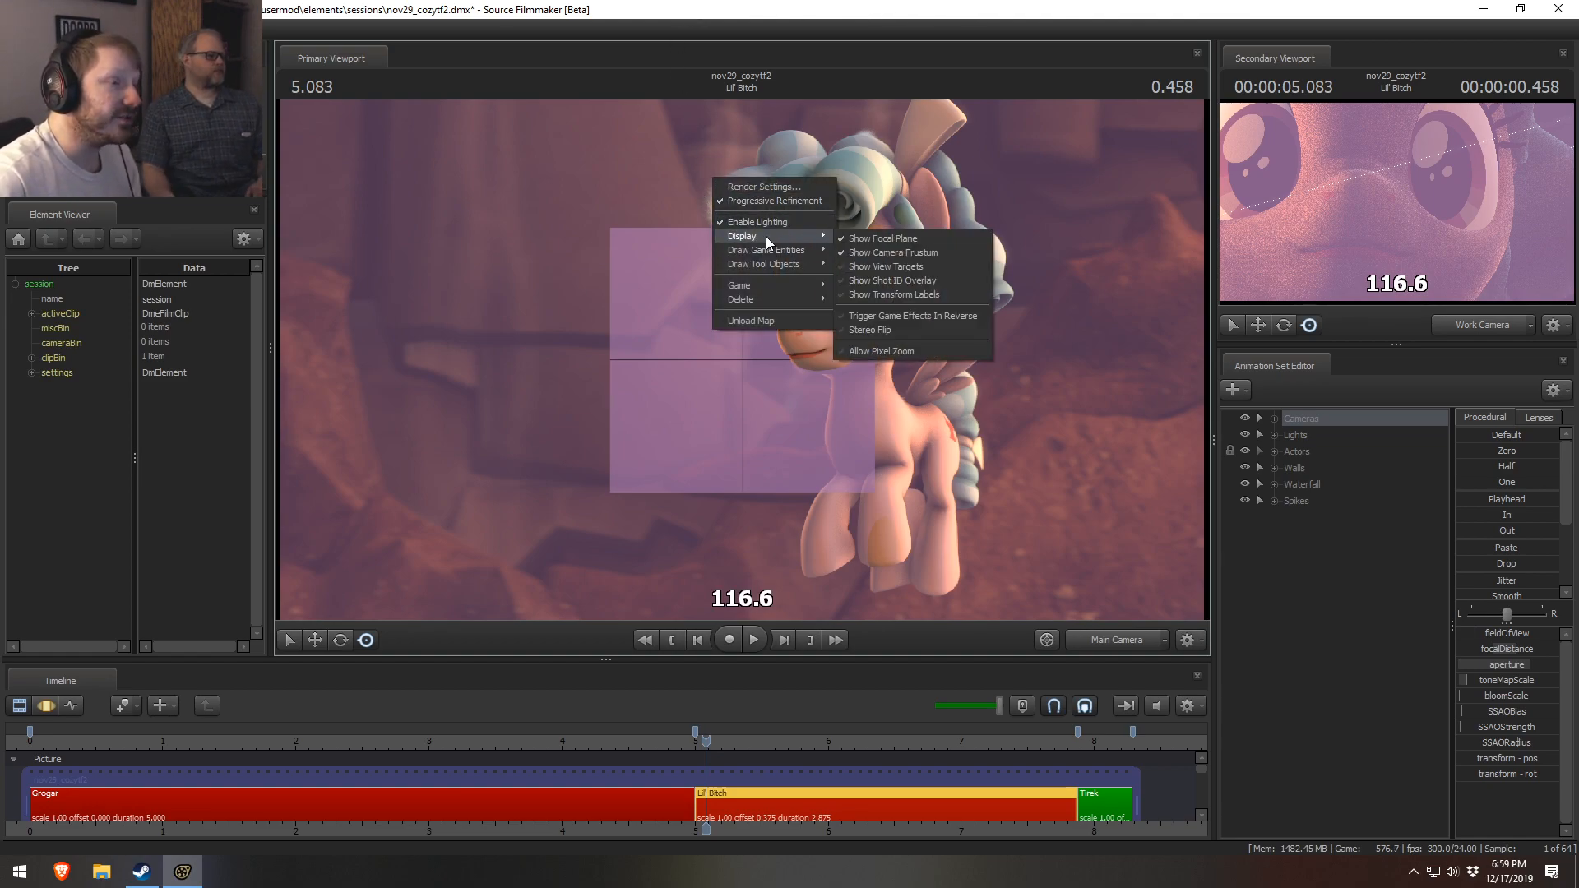
left_click(846, 237)
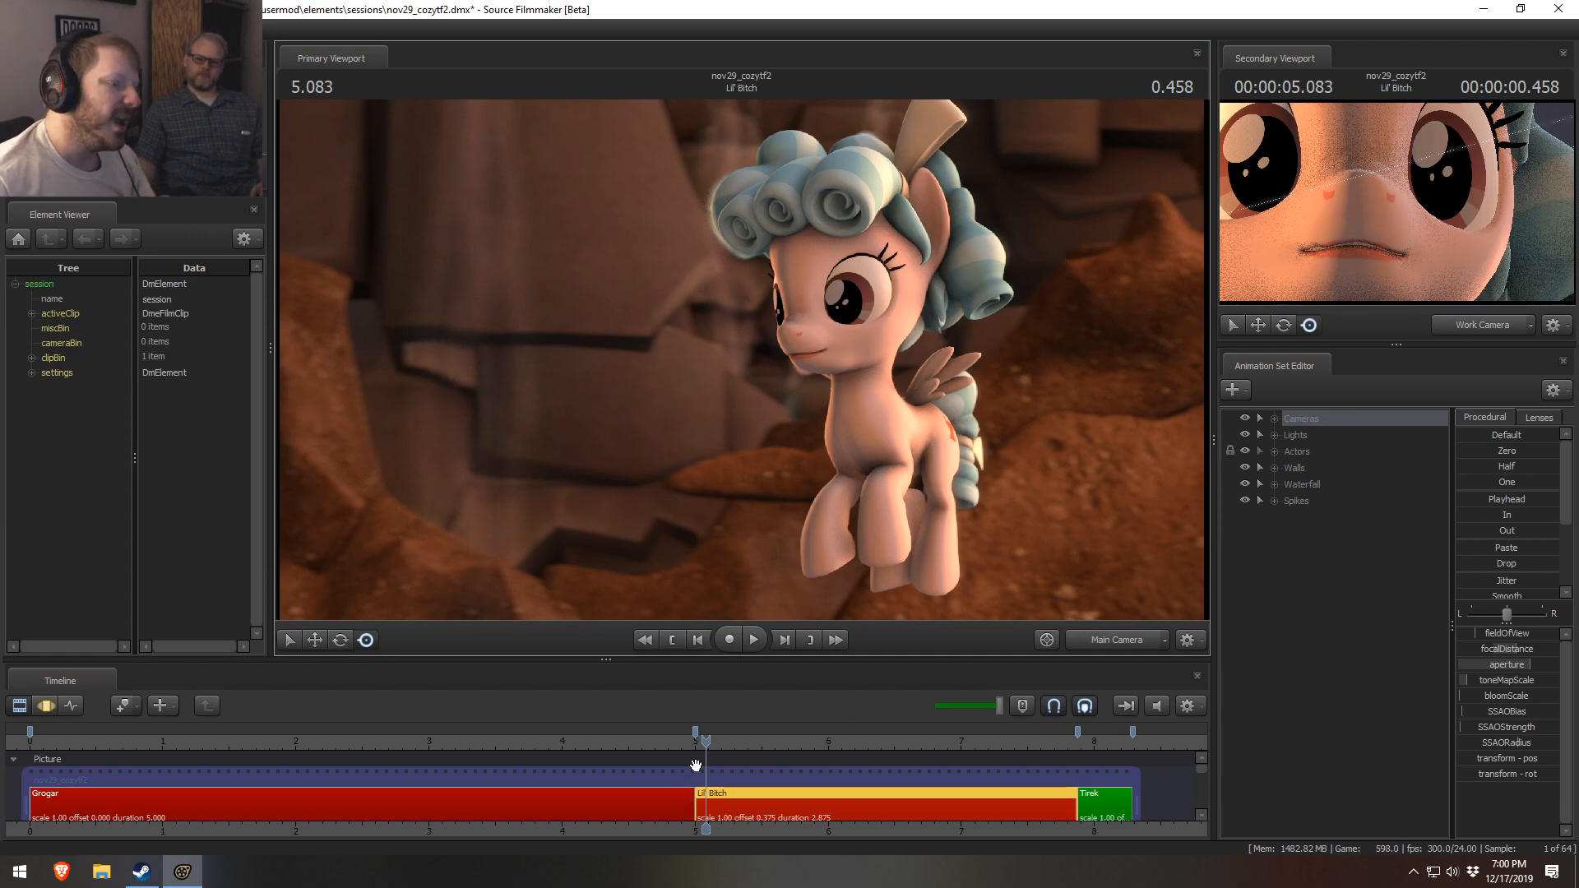
- In the Motion Editor, select the time range from 5.75 to about 6.04 in the second shot and set the playhead to 5.750
middle_click_drag(744, 826, 586, 797)
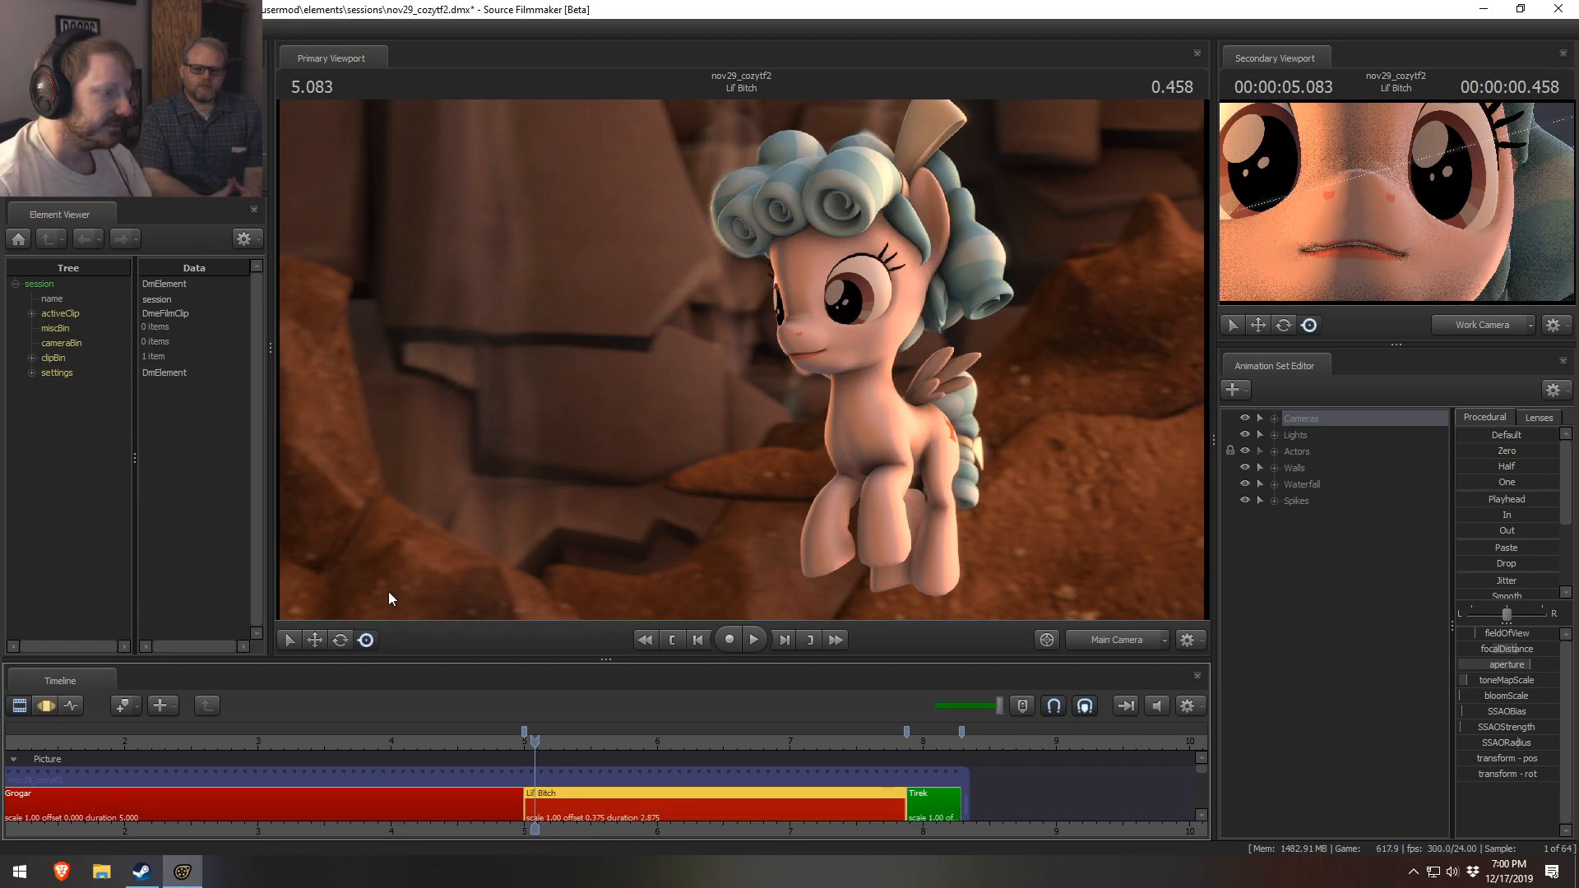
left_click(556, 739)
scroll(602, 763, "up", 4)
key("F3")
scroll(659, 796, "up", 3)
left_click_drag(663, 797, 827, 793, "shift")
left_click_drag(709, 742, 730, 742)
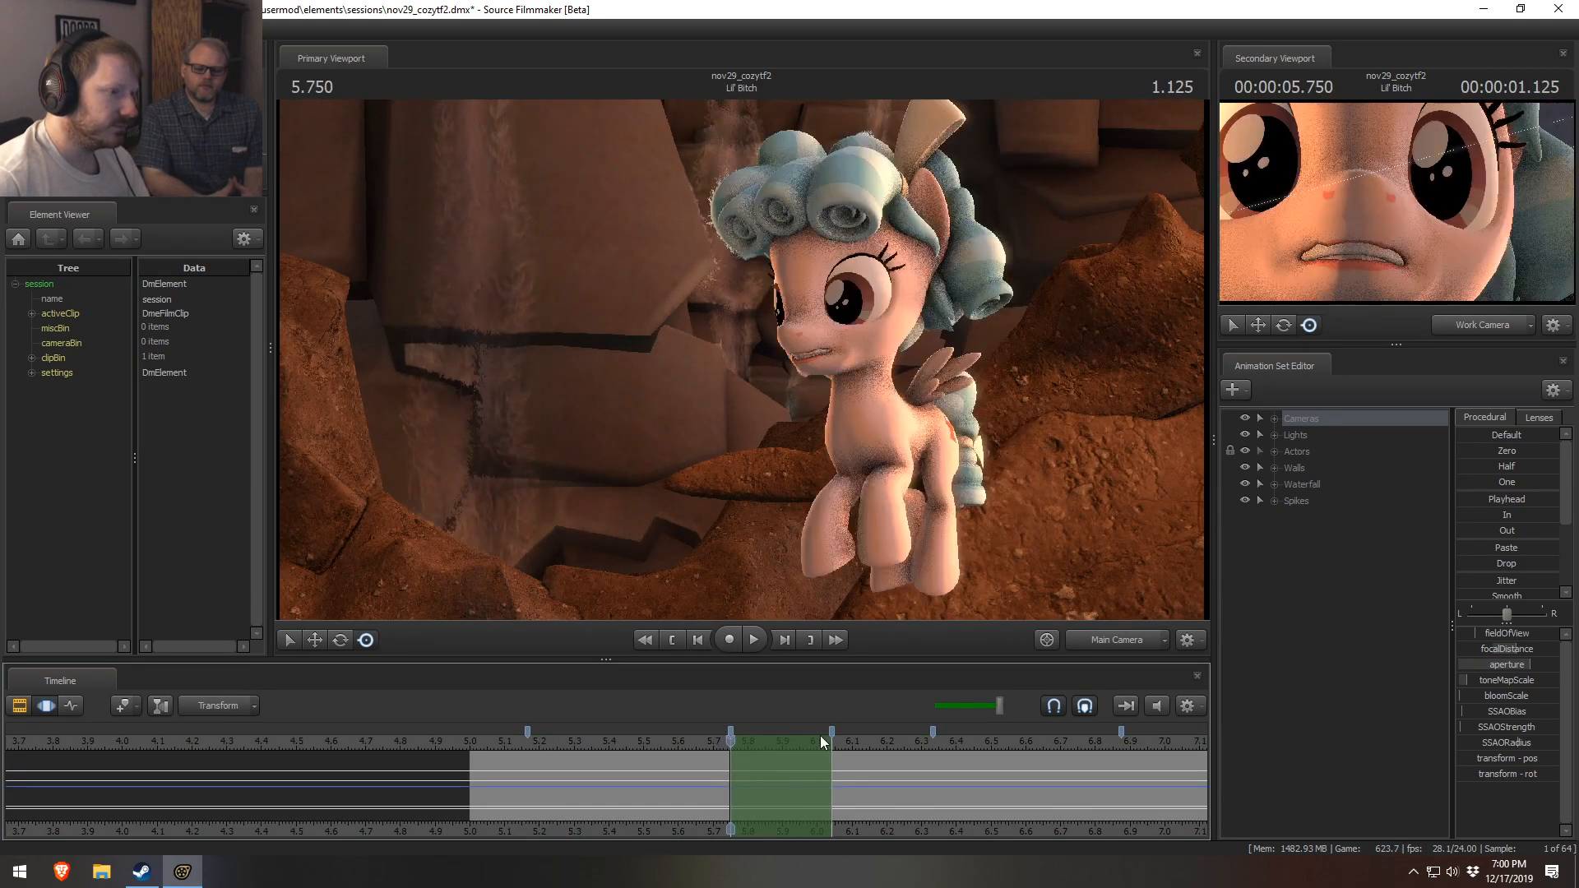
- Switch the primary viewport to the Work Camera, frame the pony from the front and compare its poses at about 5.5 and 5.75
left_click(1119, 638, "ctrl")
mouse_move(774, 337)
left_mouse_down()
mouse_move(747, 367)
mouse_move(987, 367)
mouse_move(971, 345)
mouse_move(781, 362)
mouse_move(802, 362)
mouse_move(802, 387)
mouse_move(781, 362)
left_mouse_up()
key("w")
key("s")
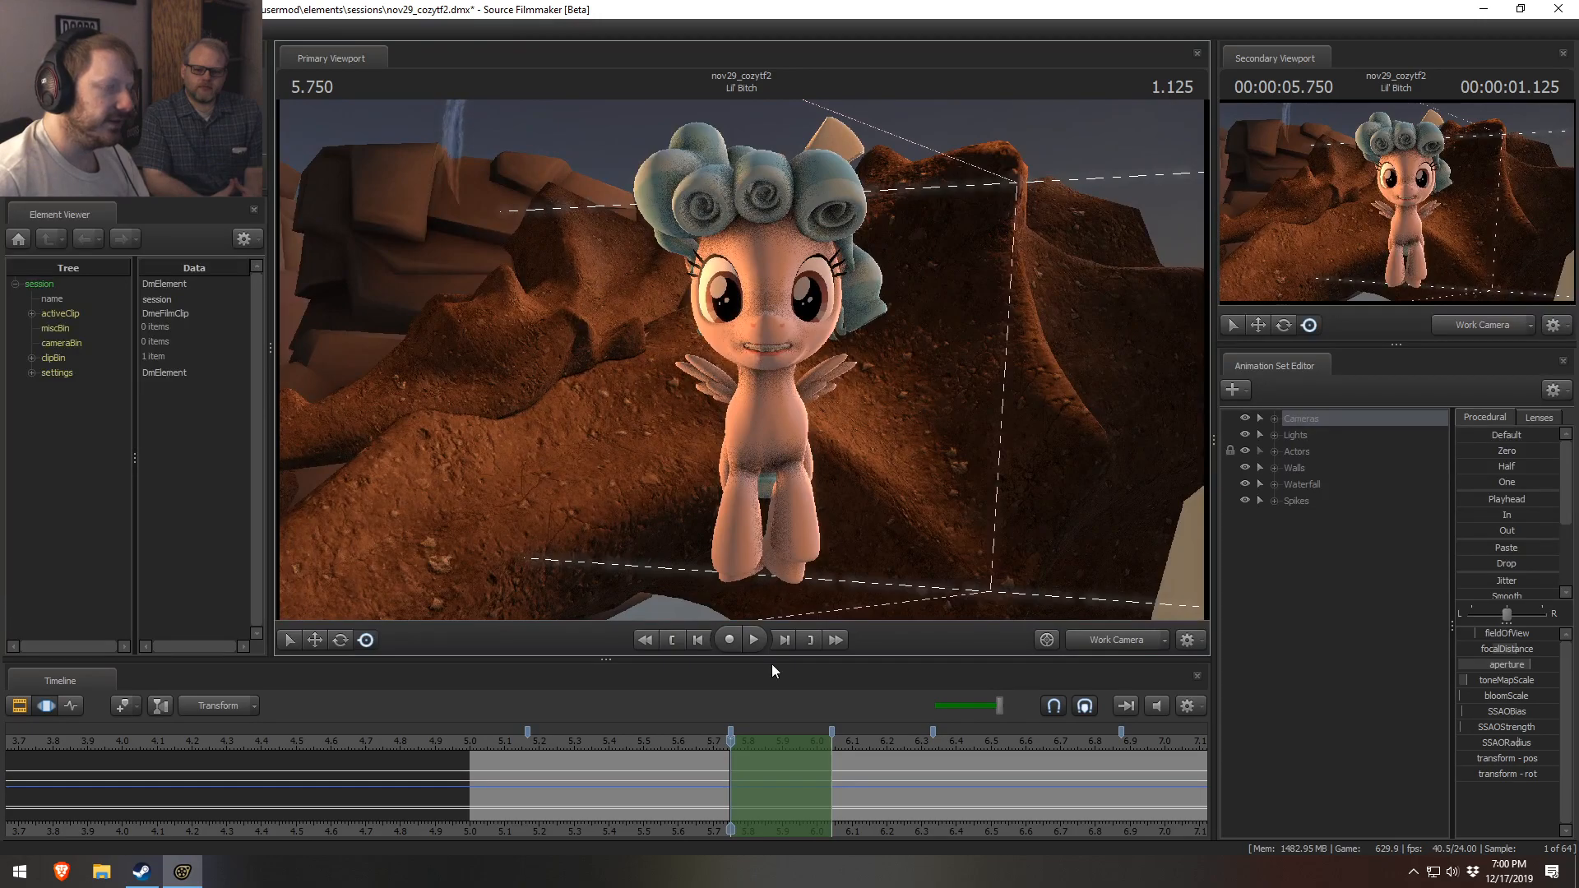
left_click_drag(561, 762, 641, 795)
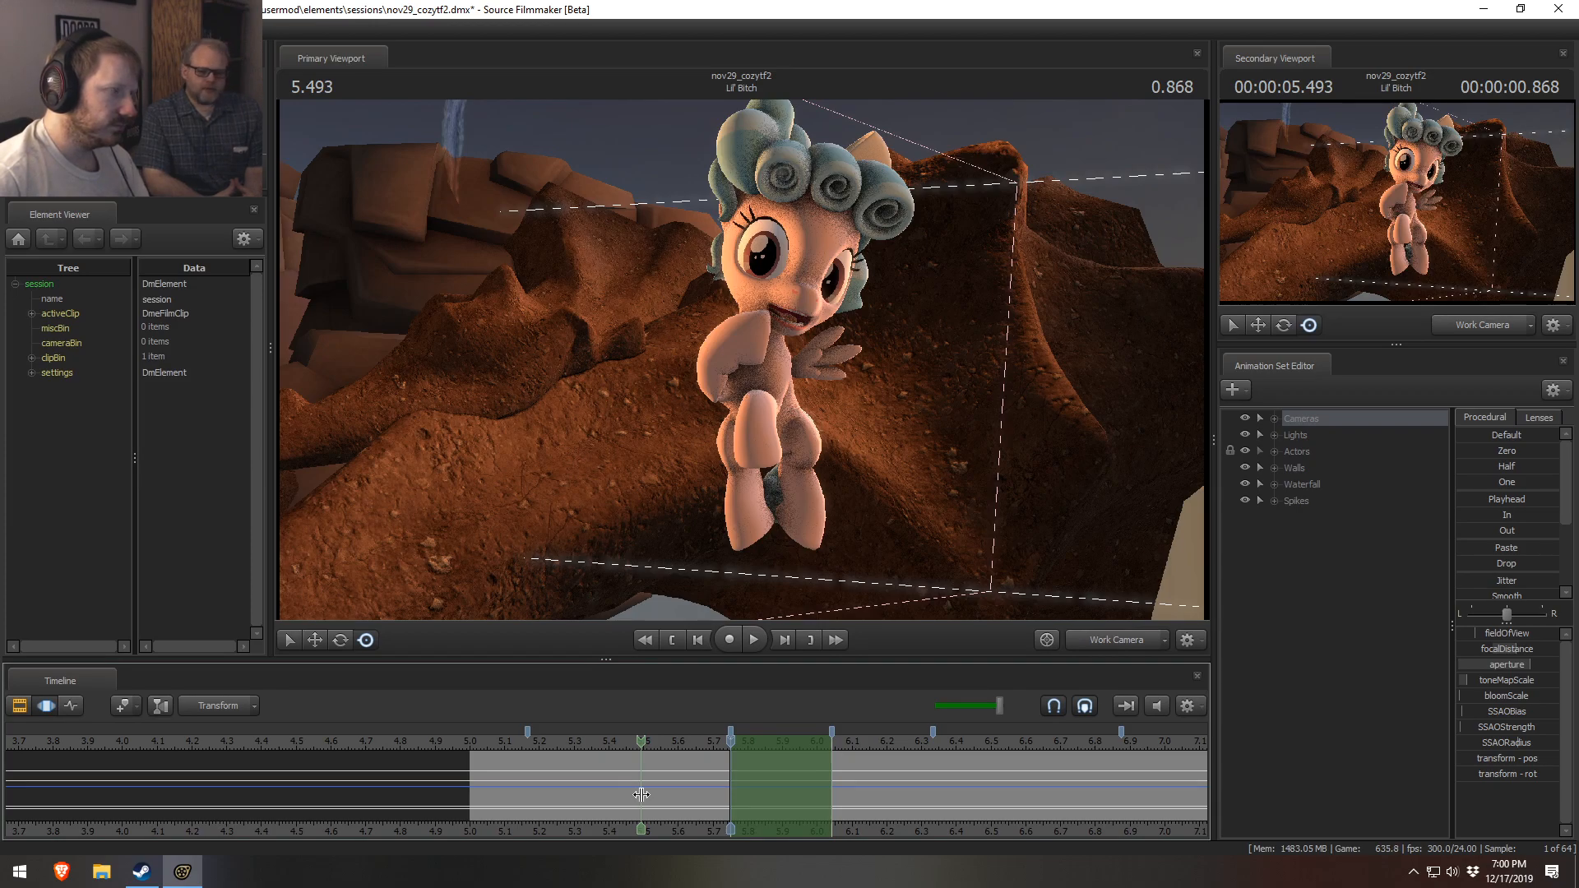
left_click_drag(641, 794, 731, 797)
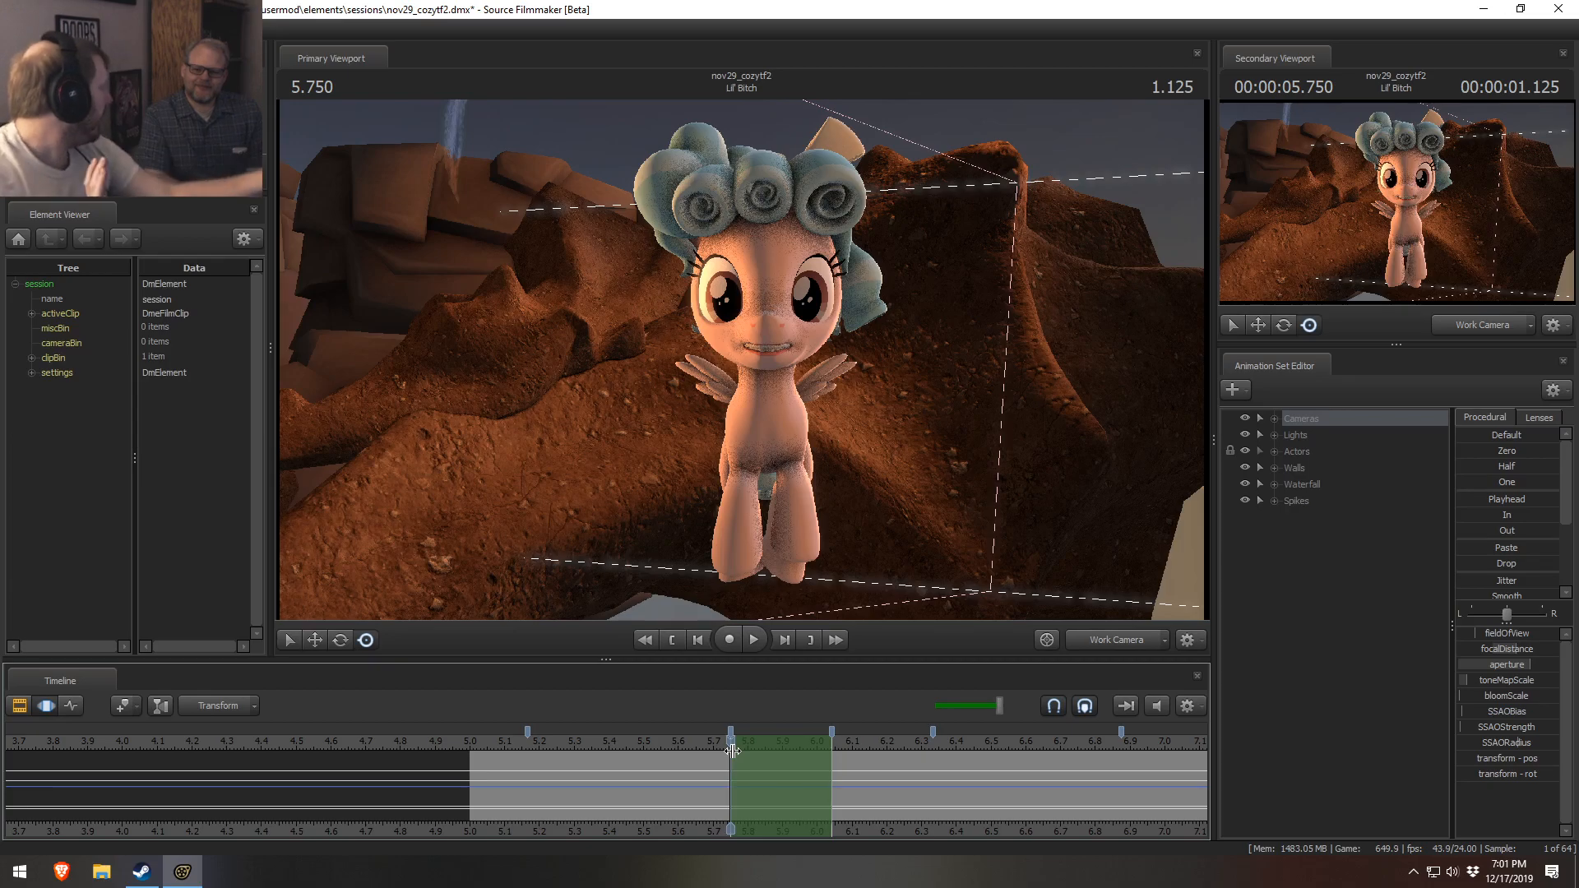
- Examine the pony's pose change between about 5.6 and 5.833 from several Work Camera angles
left_click_drag(891, 391, 754, 347)
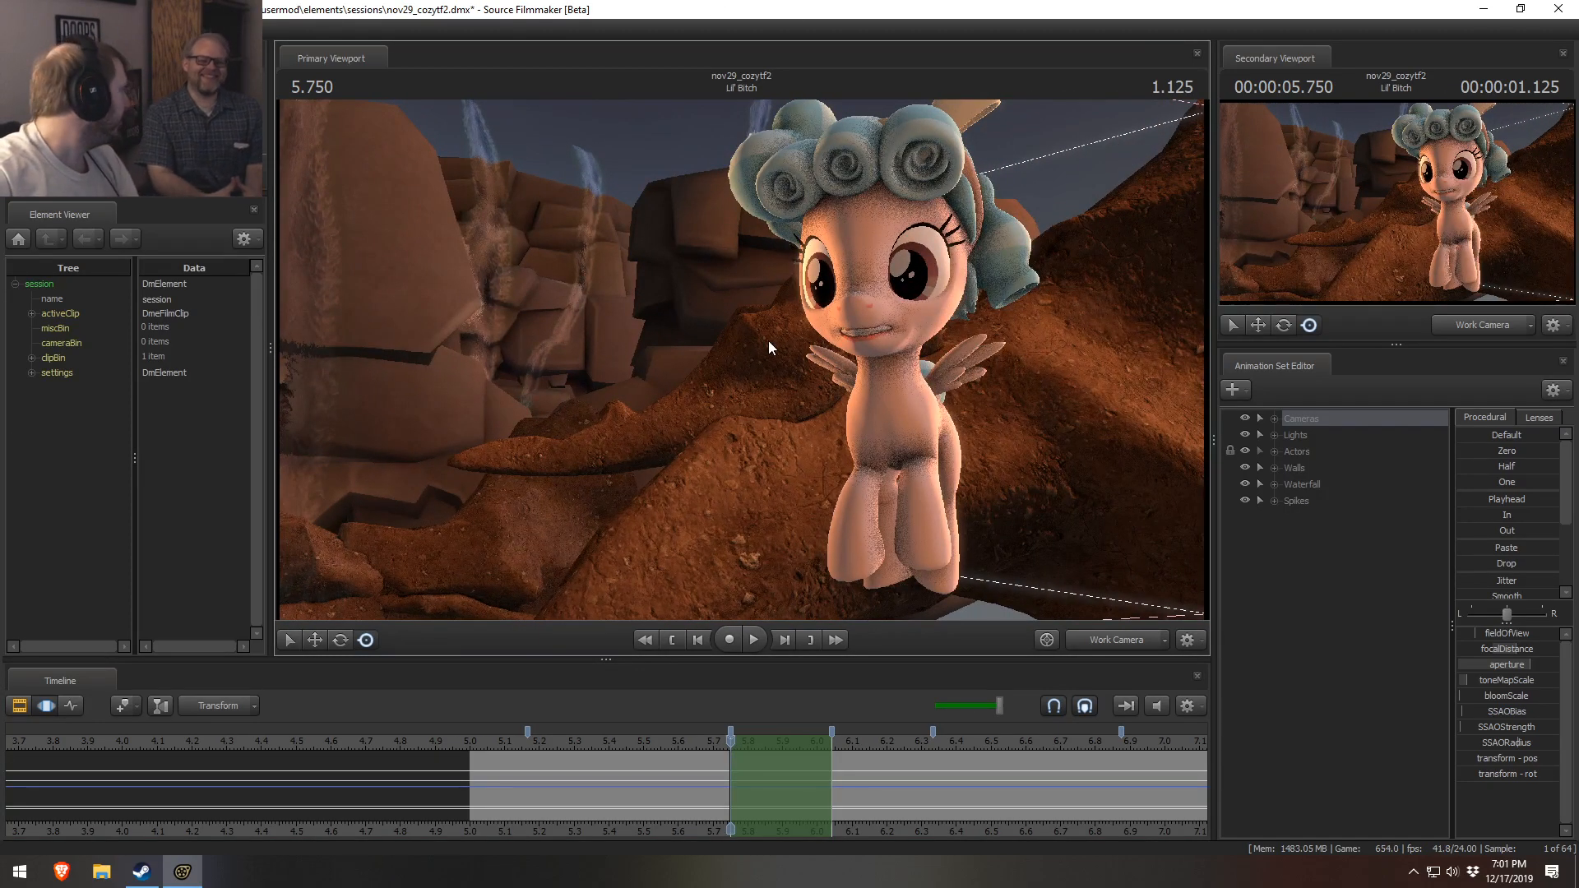
mouse_move(857, 536)
left_mouse_down()
mouse_move(692, 527)
mouse_move(855, 518)
left_mouse_up()
key("w")
key("s")
left_click_drag(660, 771, 716, 772)
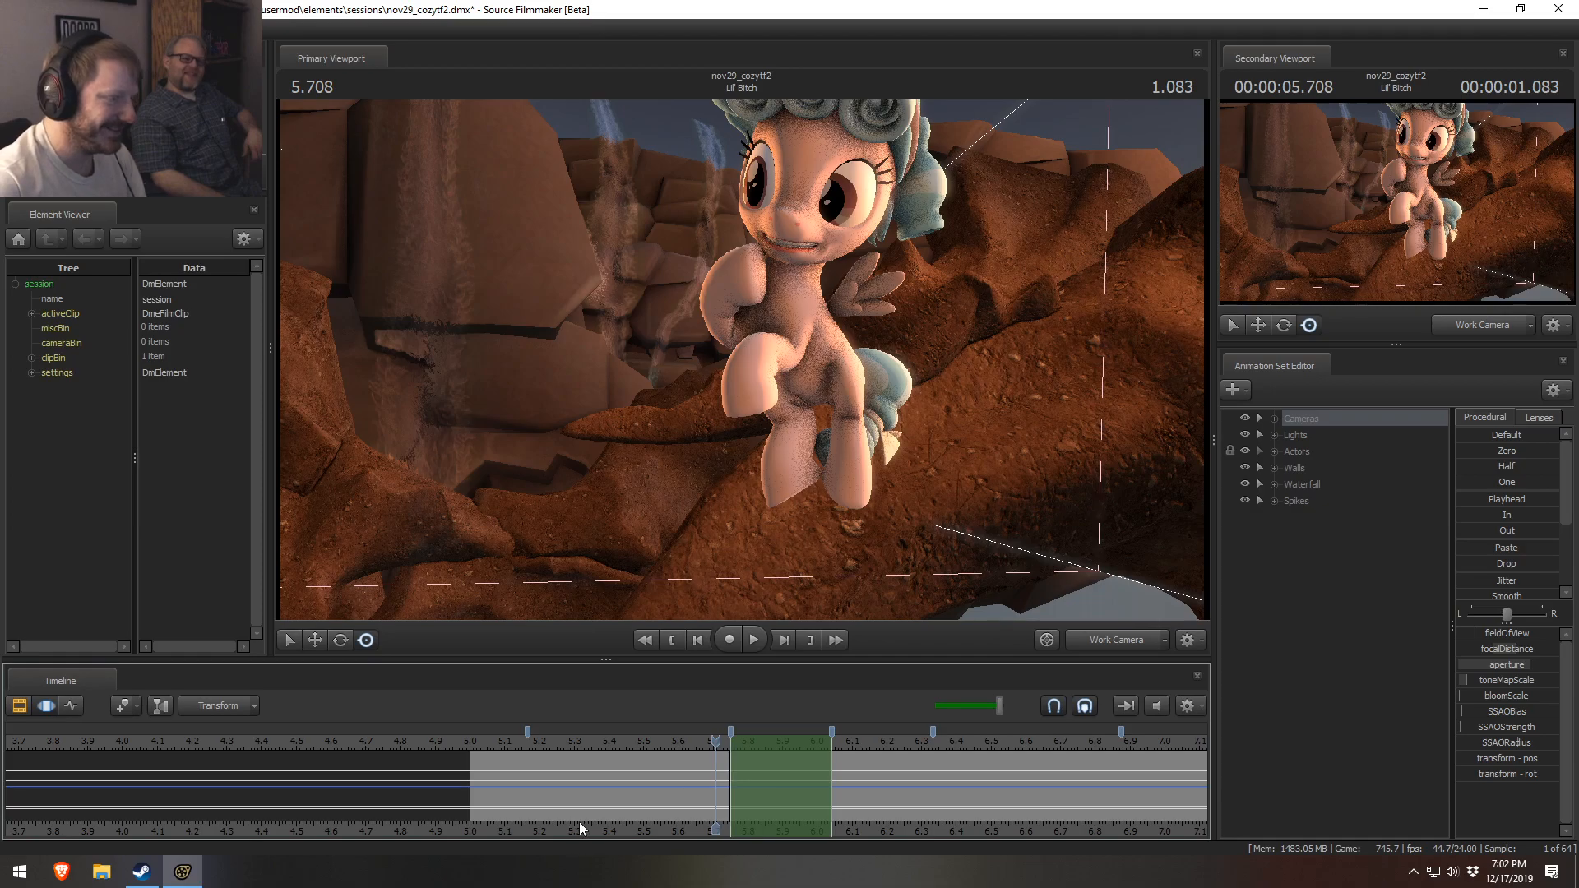
left_click(745, 743)
left_click(758, 753)
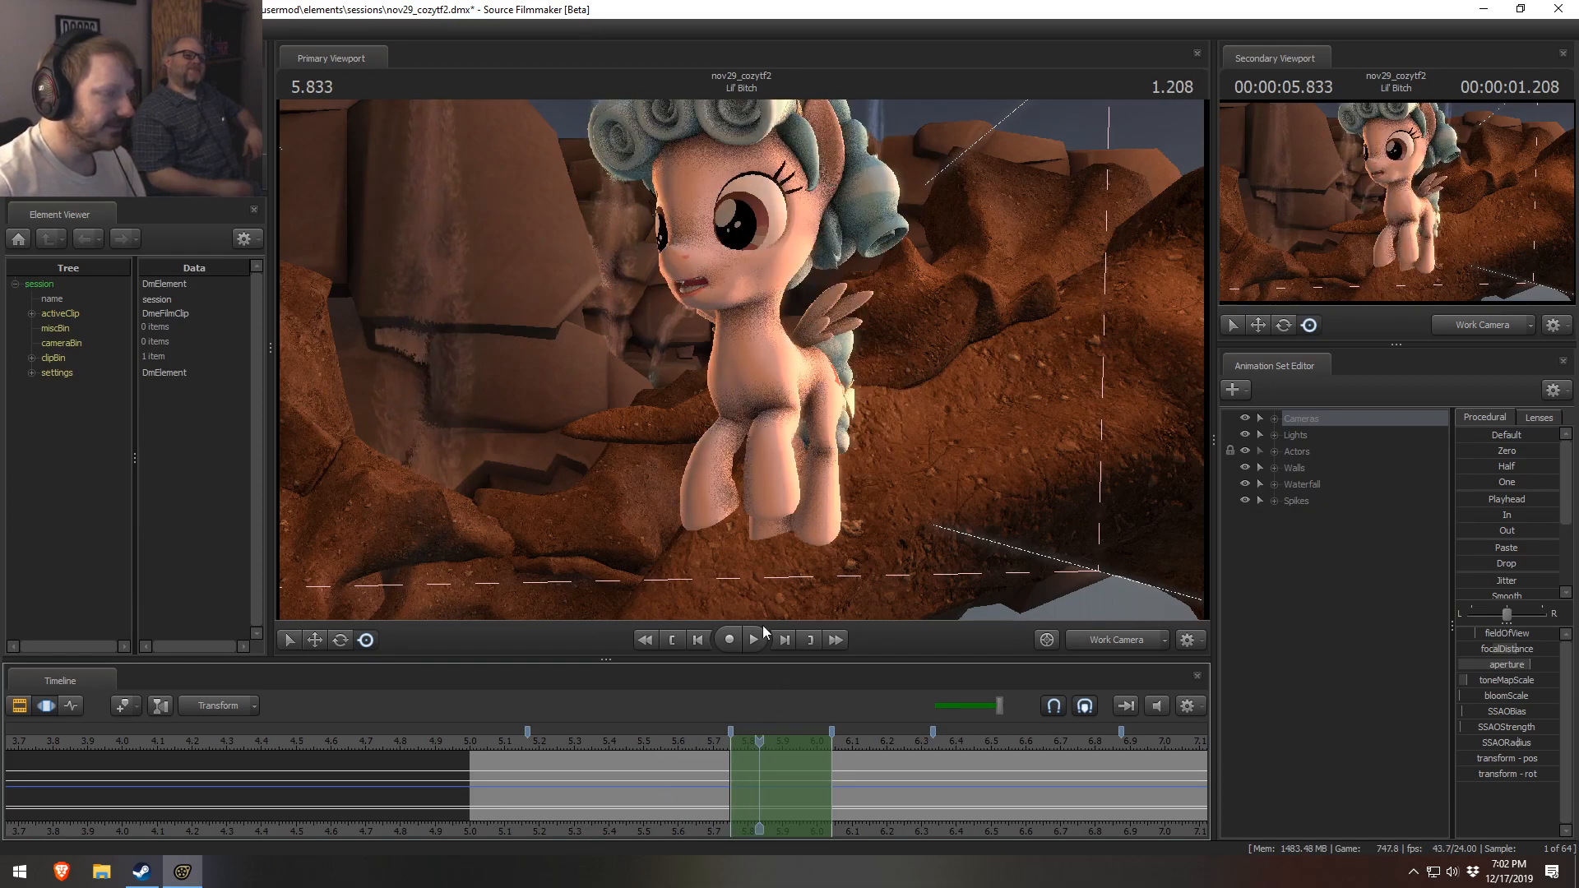
left_click_drag(676, 776, 682, 772)
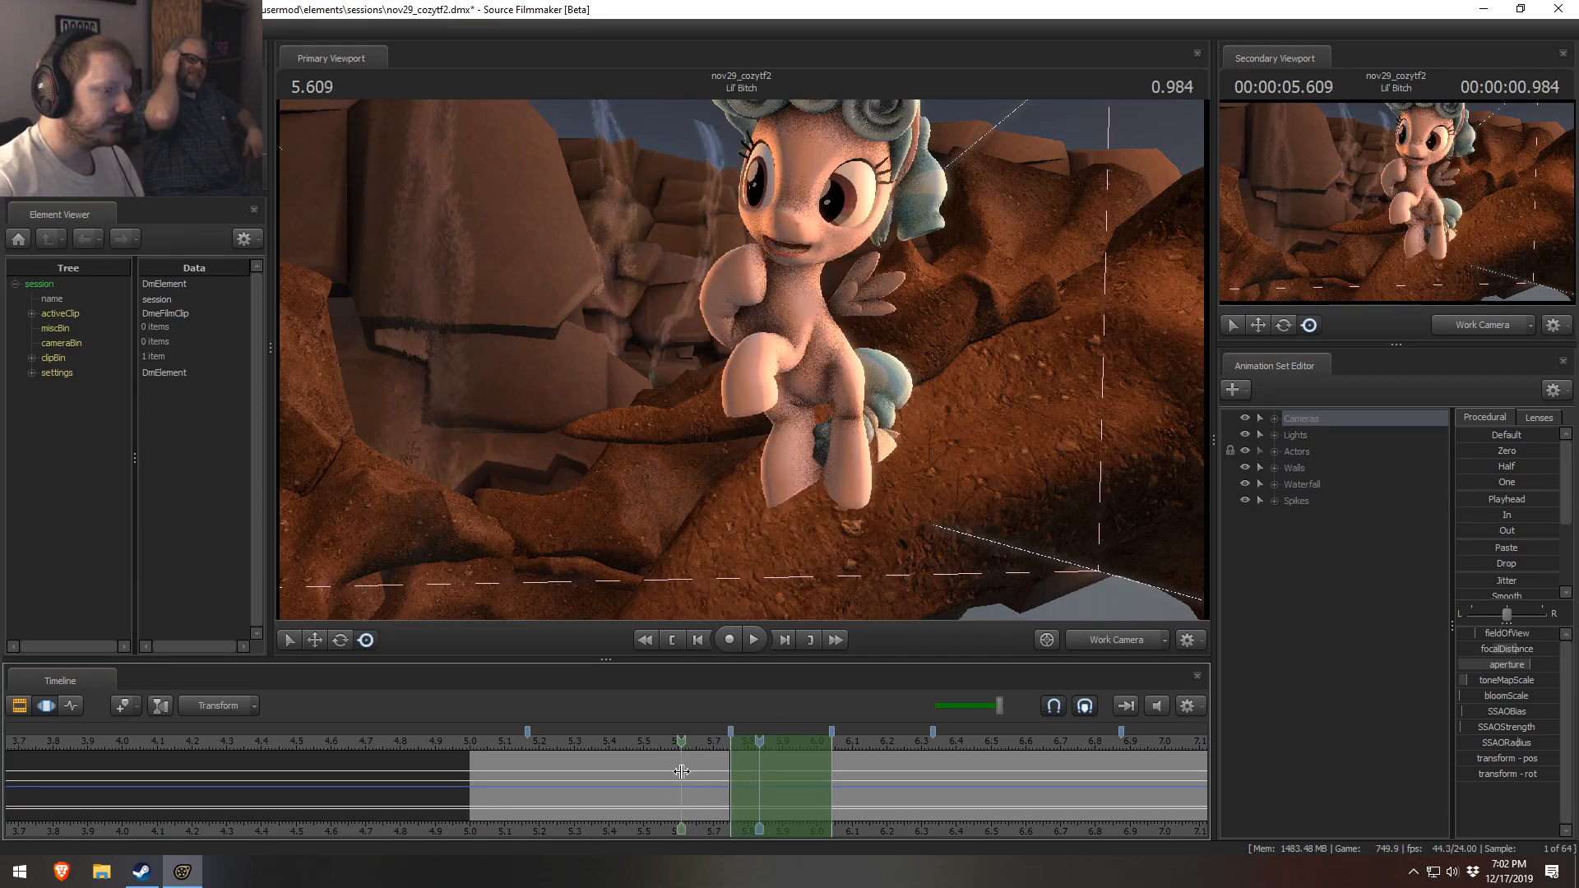
left_click_drag(862, 458, 1106, 460)
left_click_drag(818, 359, 742, 358)
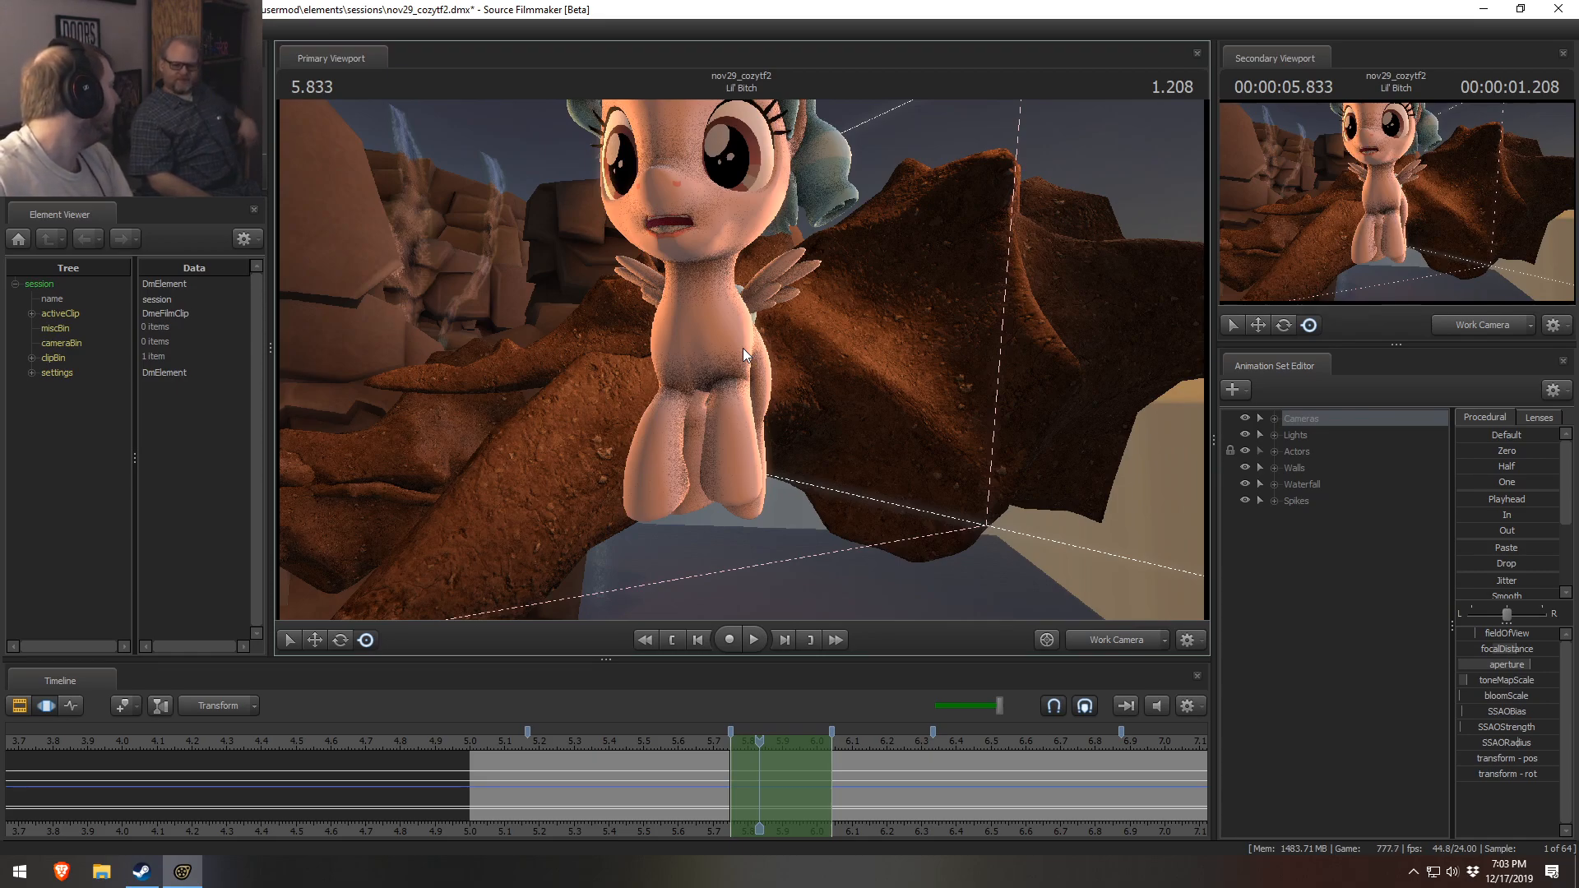
left_click_drag(703, 749, 731, 740)
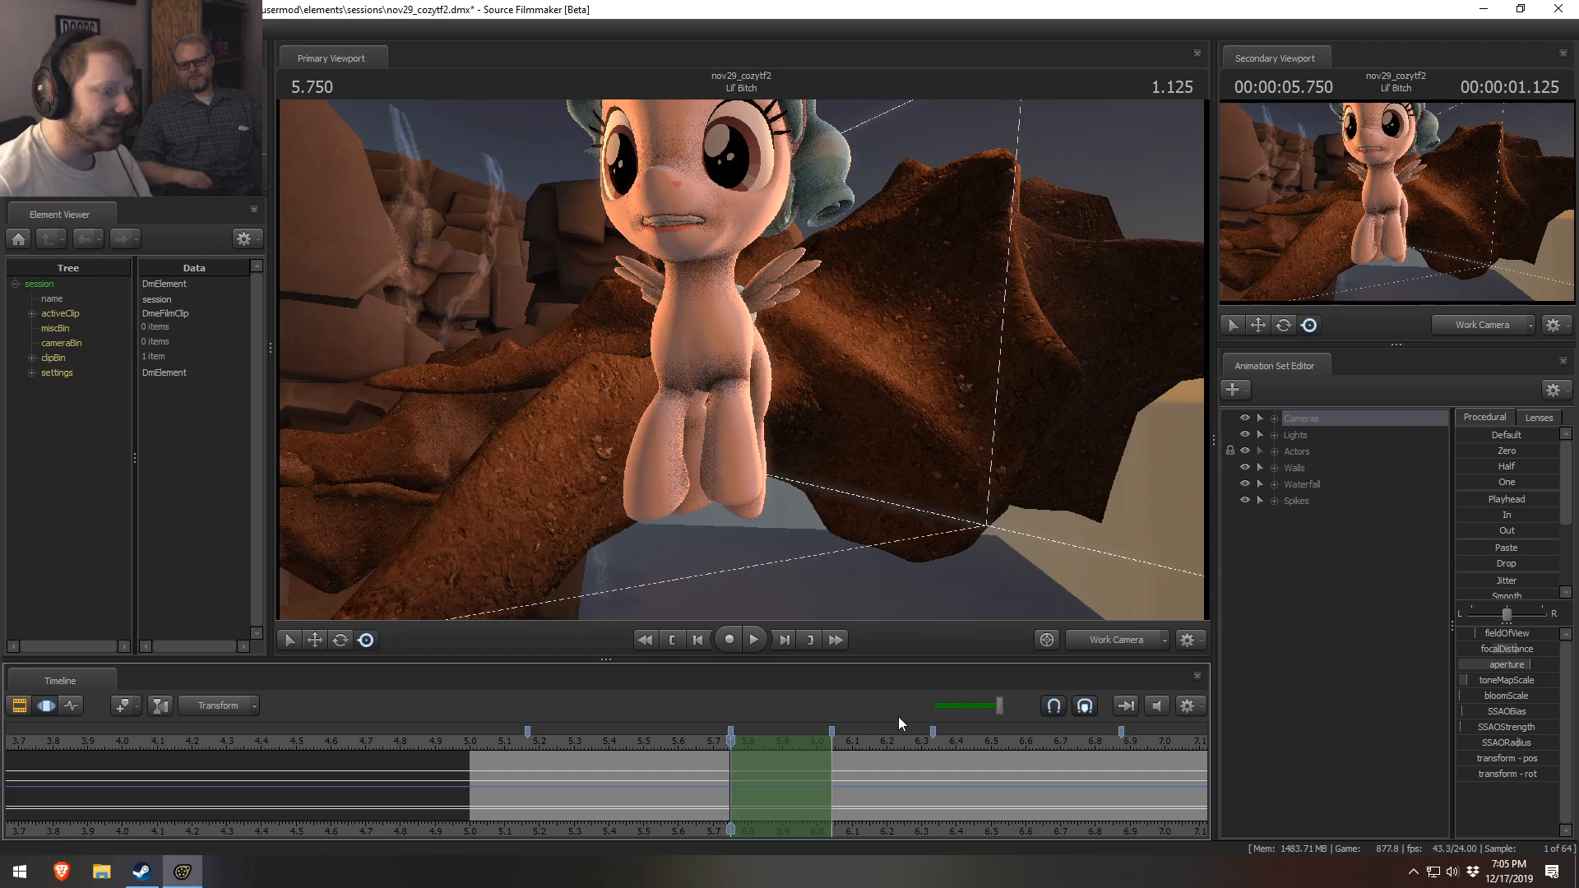
- Scrub frame by frame around 5.735 to 5.833 and examine the pony's body pose from the front and side
middle_click_drag(884, 822, 678, 762)
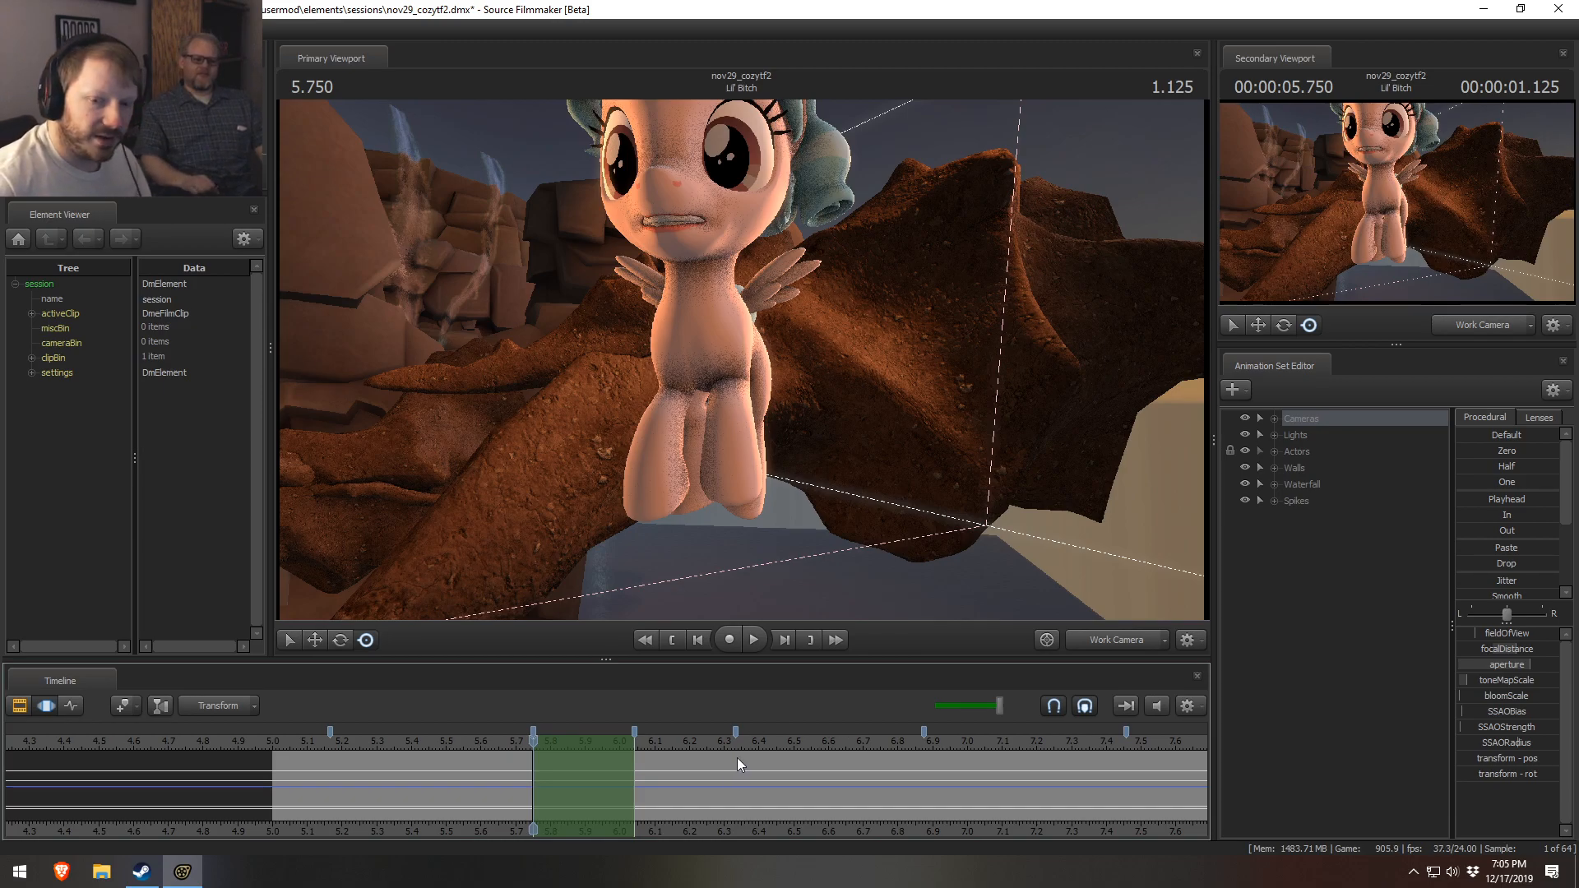
left_click_drag(493, 742, 545, 747)
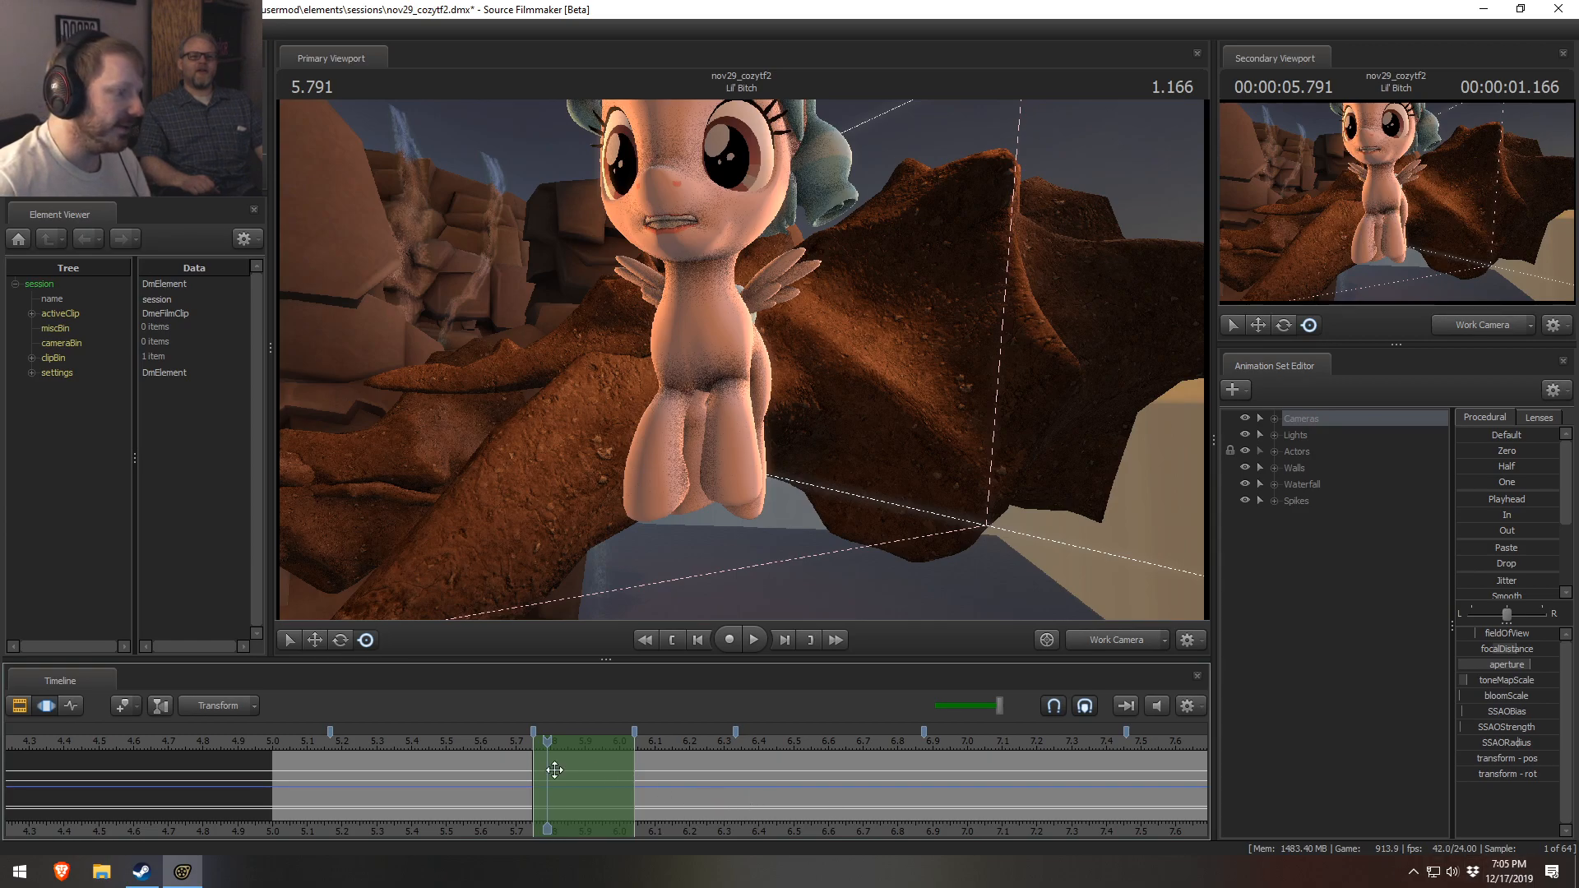
left_click_drag(509, 750, 541, 750)
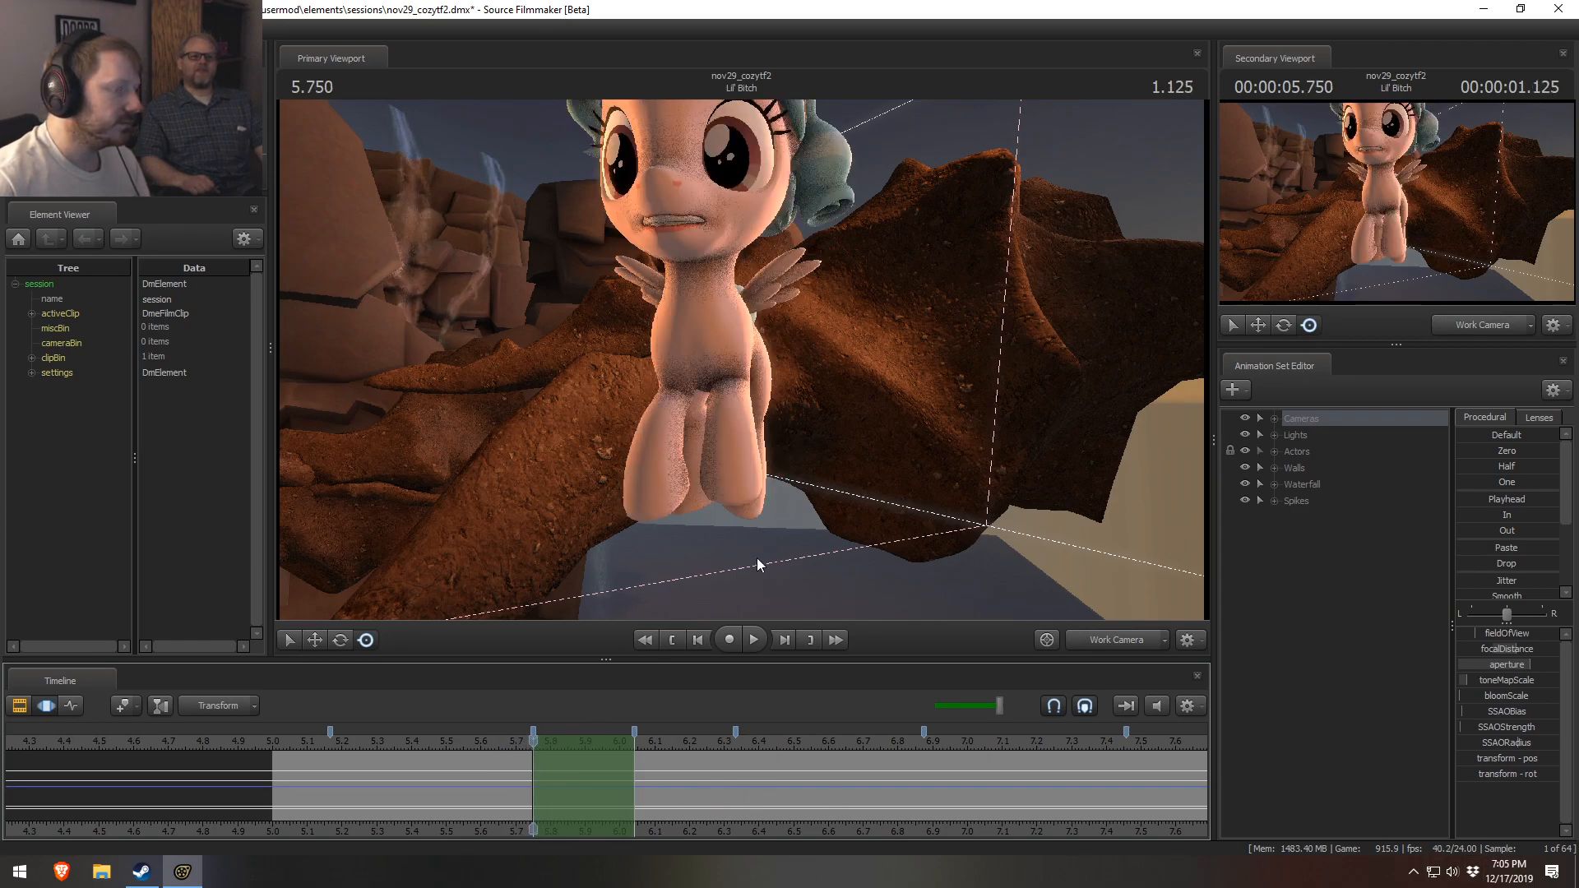
left_click(467, 765)
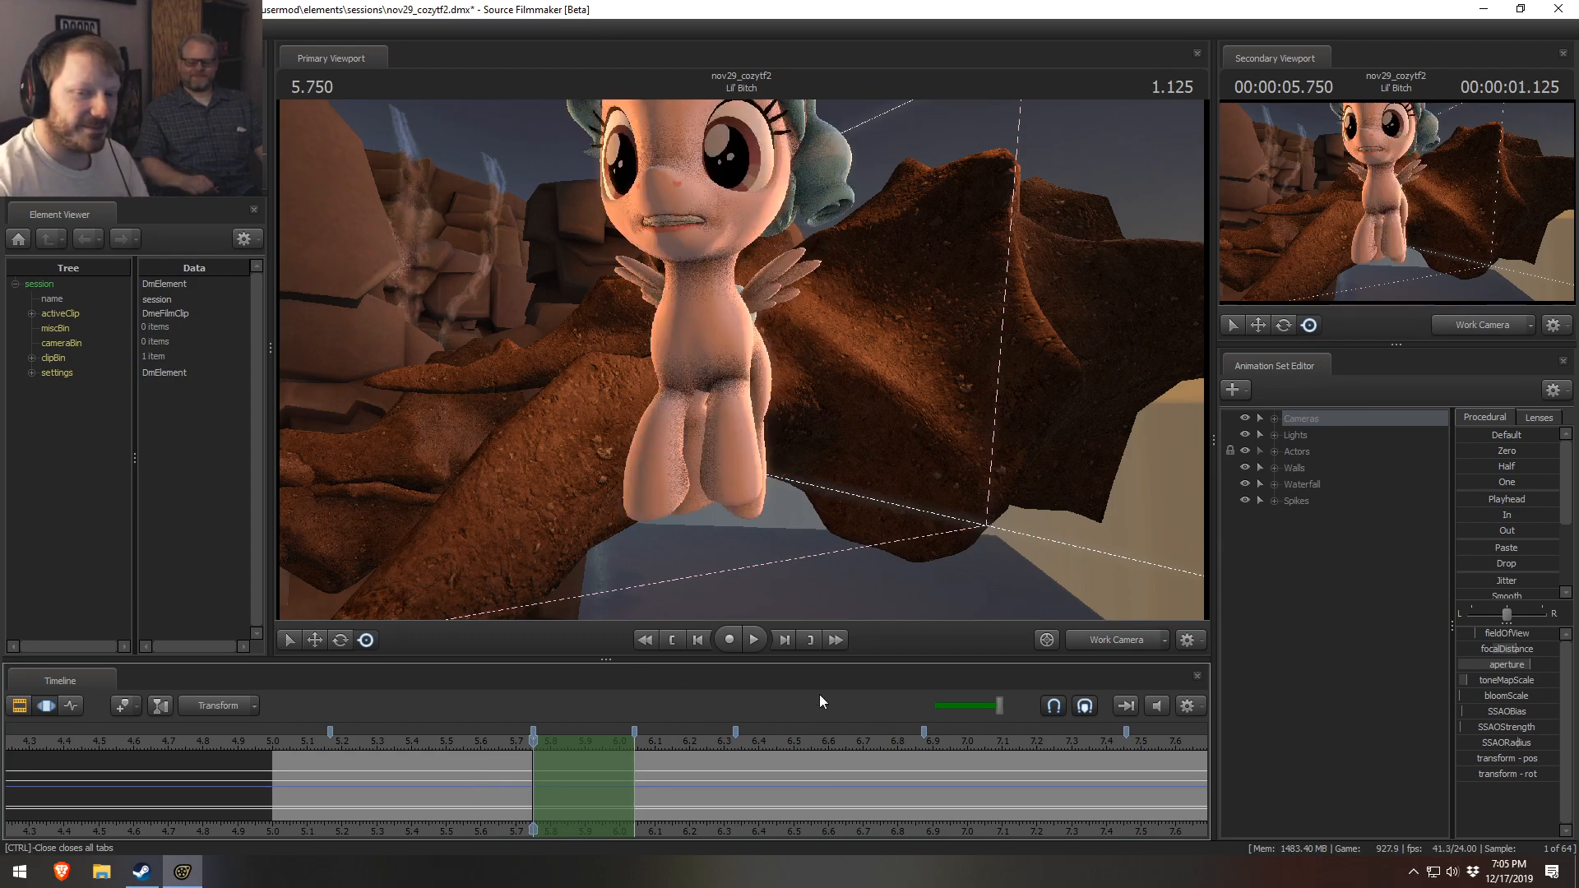
left_click_drag(542, 778, 519, 775)
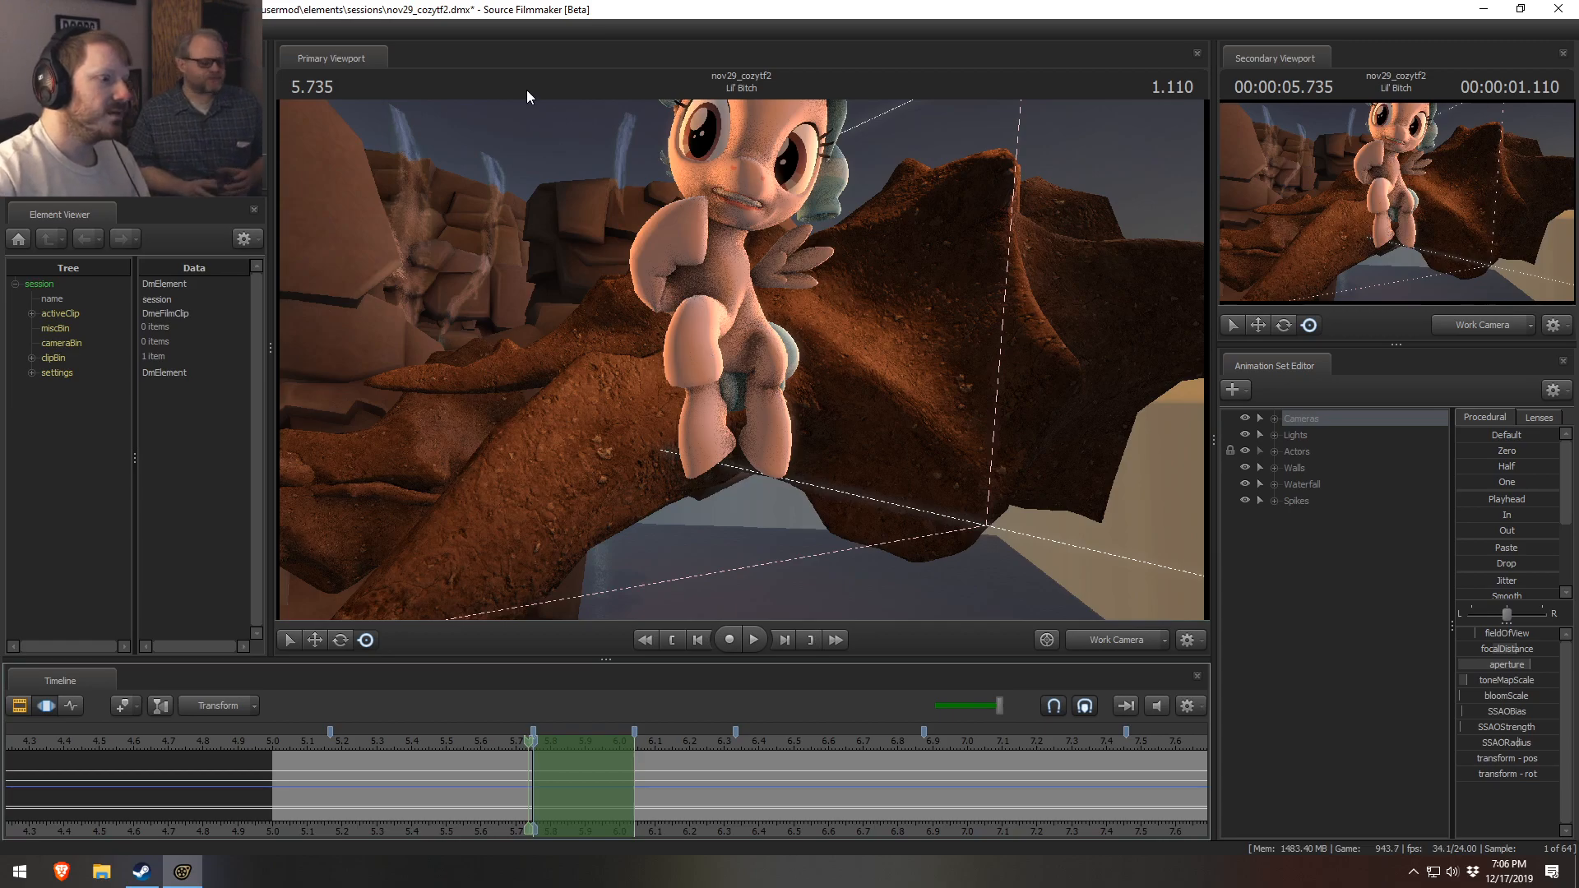
mouse_move(529, 739)
left_mouse_down()
mouse_move(535, 706)
mouse_move(520, 732)
mouse_move(547, 734)
left_mouse_up()
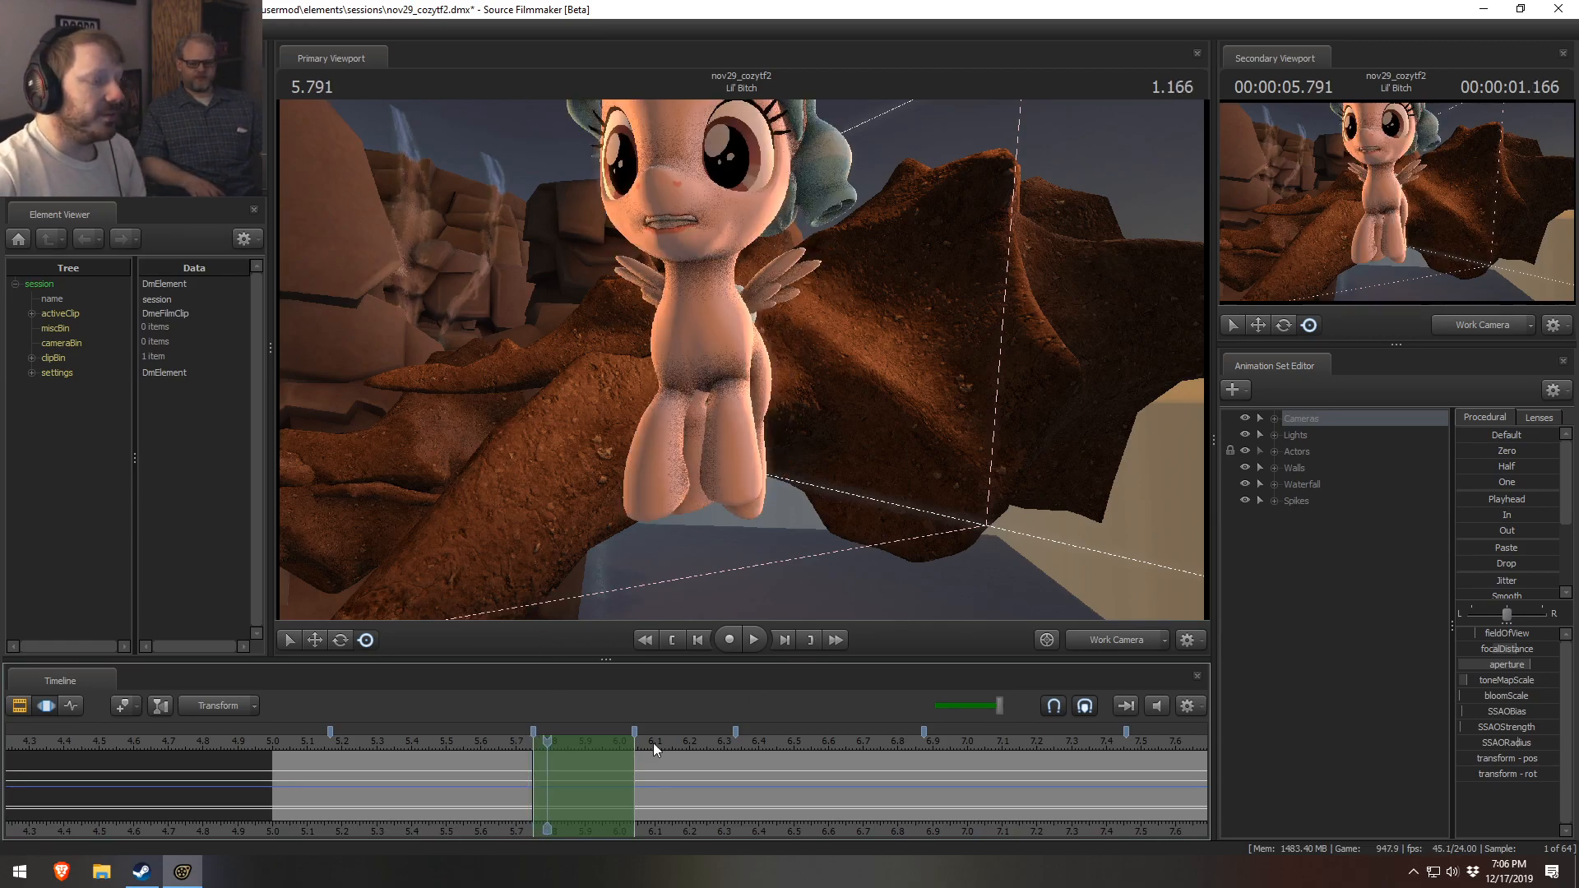
left_click_drag(824, 400, 635, 618)
left_click_drag(419, 778, 580, 785)
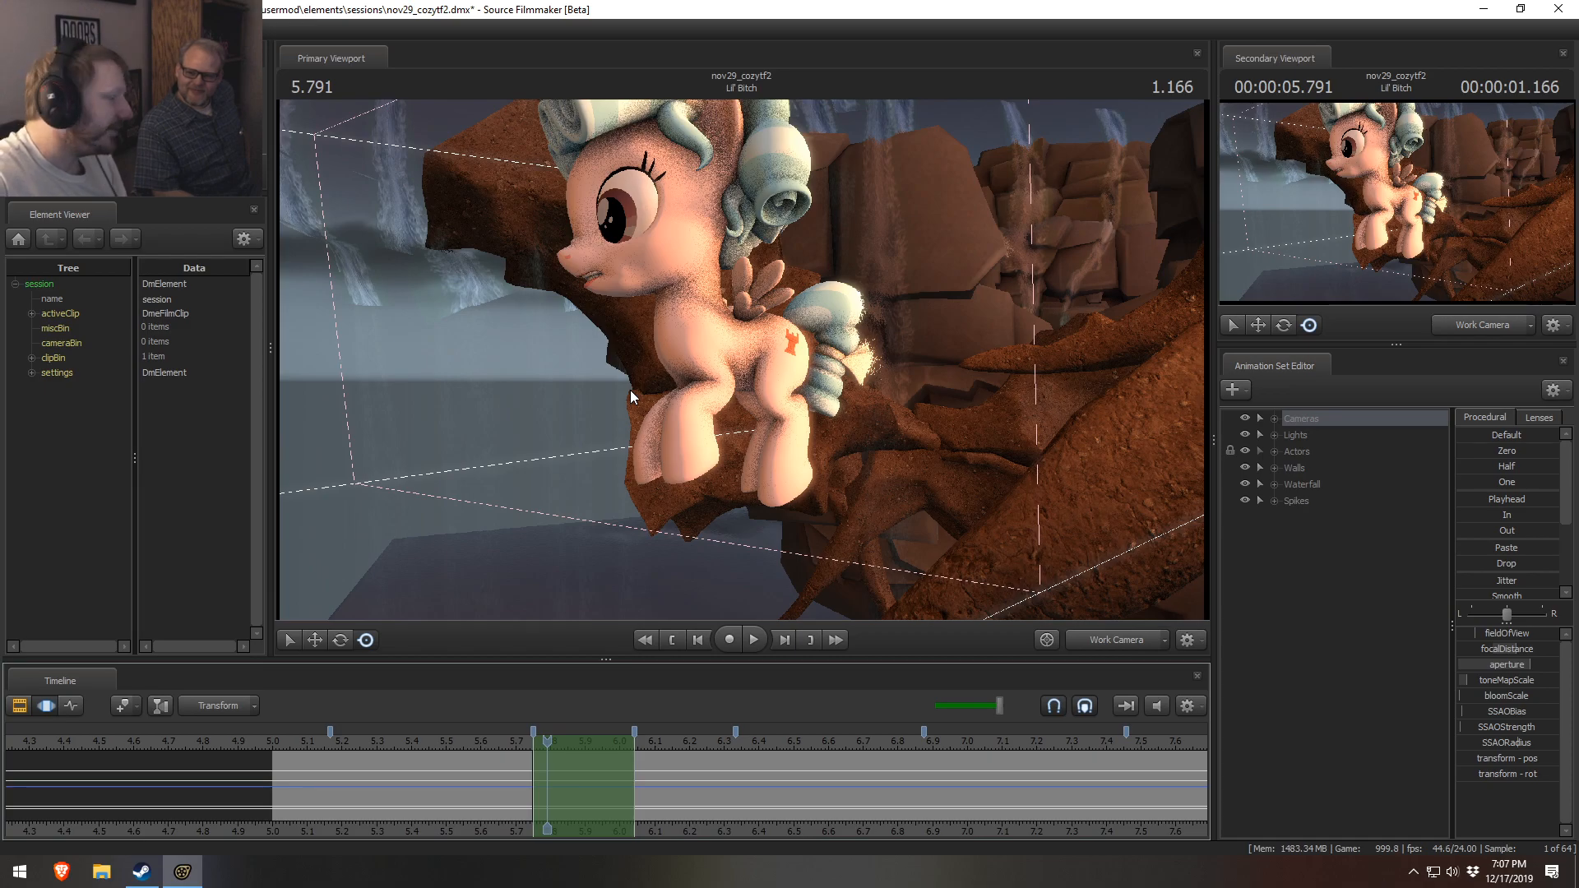
key("Right")
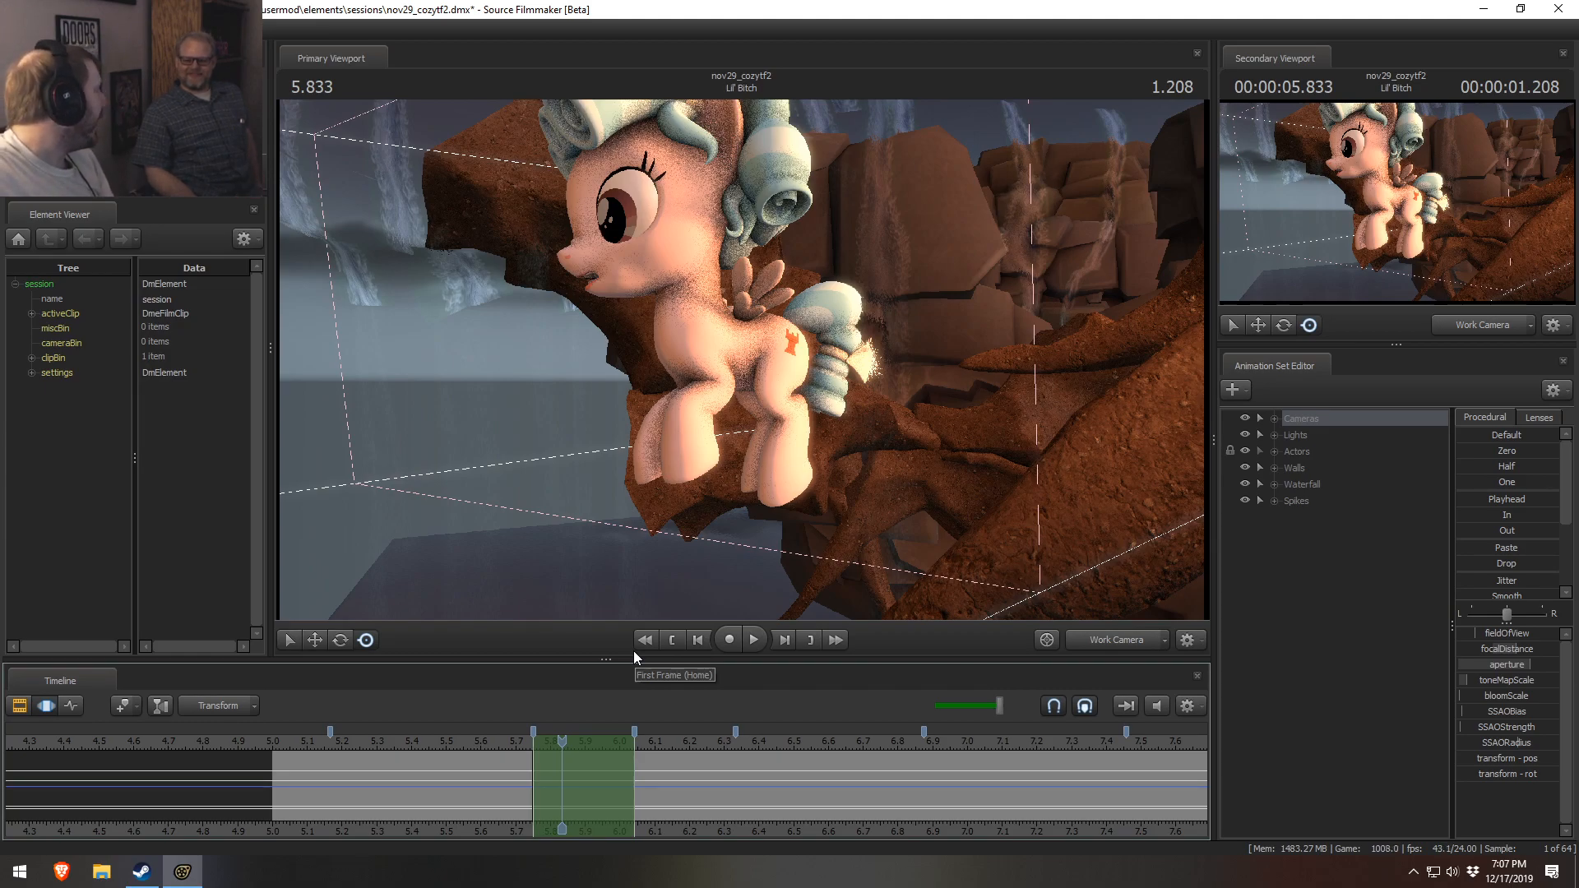
left_click_drag(639, 514, 741, 361)
left_click_drag(565, 765, 493, 770)
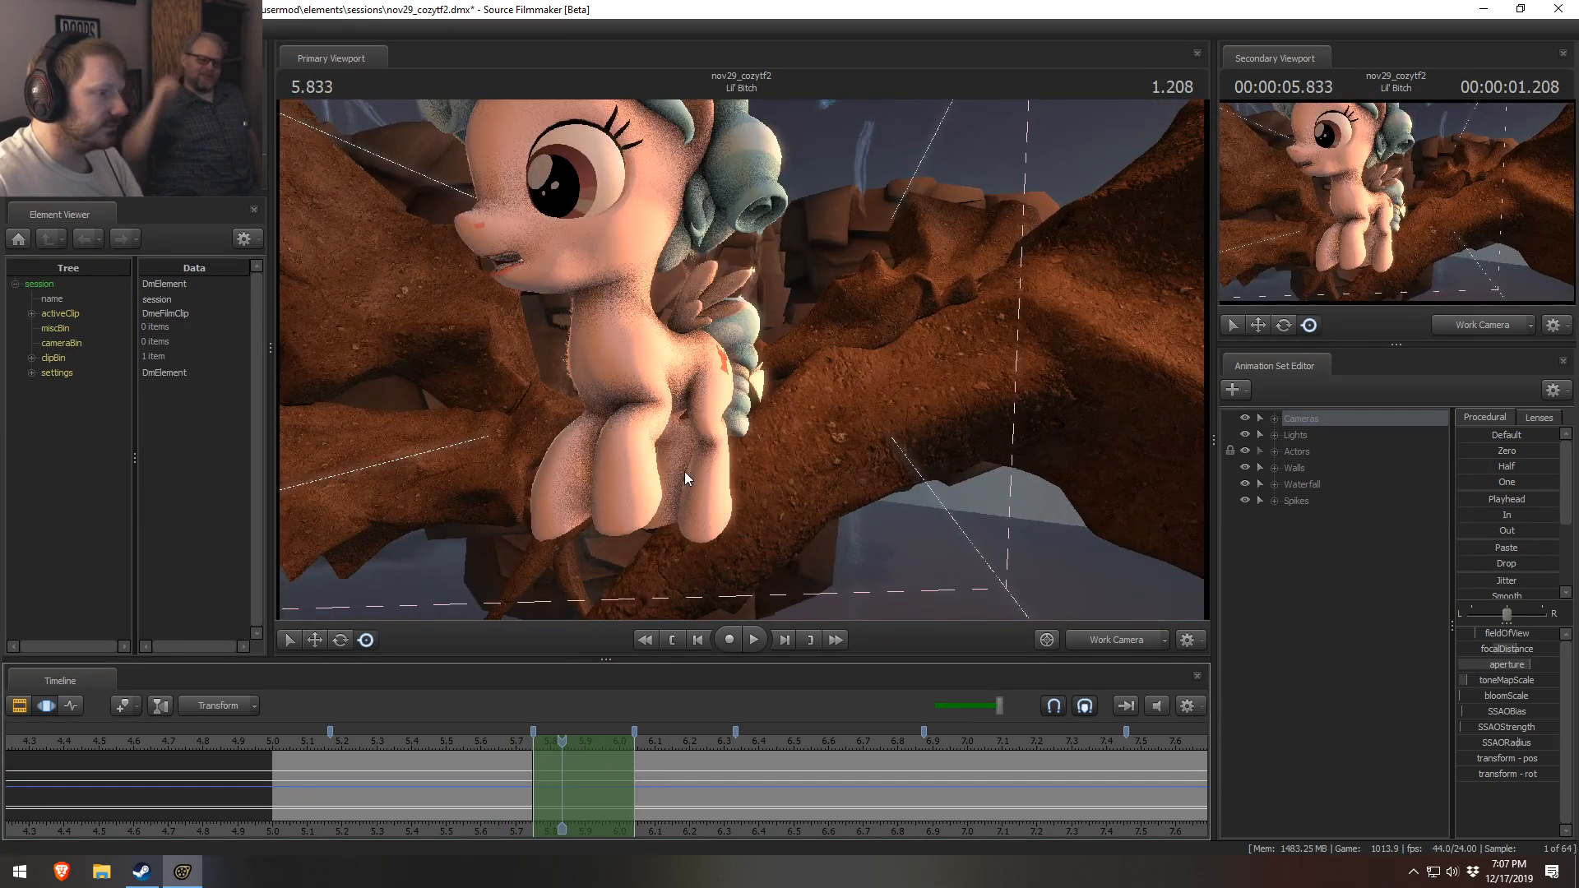
- Select Cozy Glow's Pelvis control in the viewport and view it from the front at 5.833
left_click(646, 381)
left_click(654, 362, "ctrl")
left_click_drag(617, 380, 744, 356, "alt")
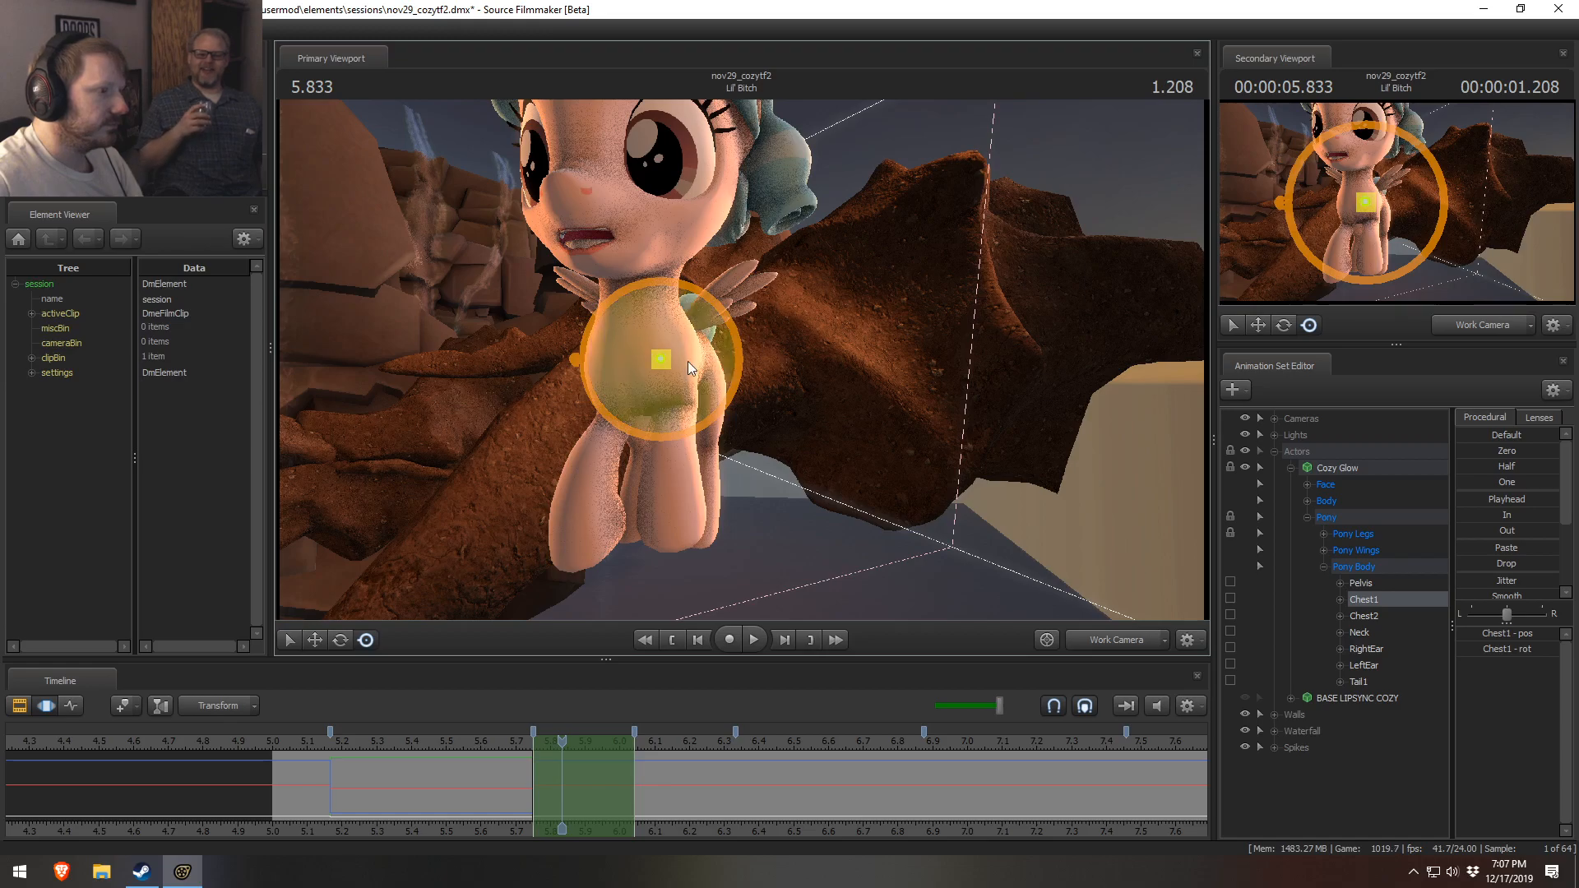
key("ctrl")
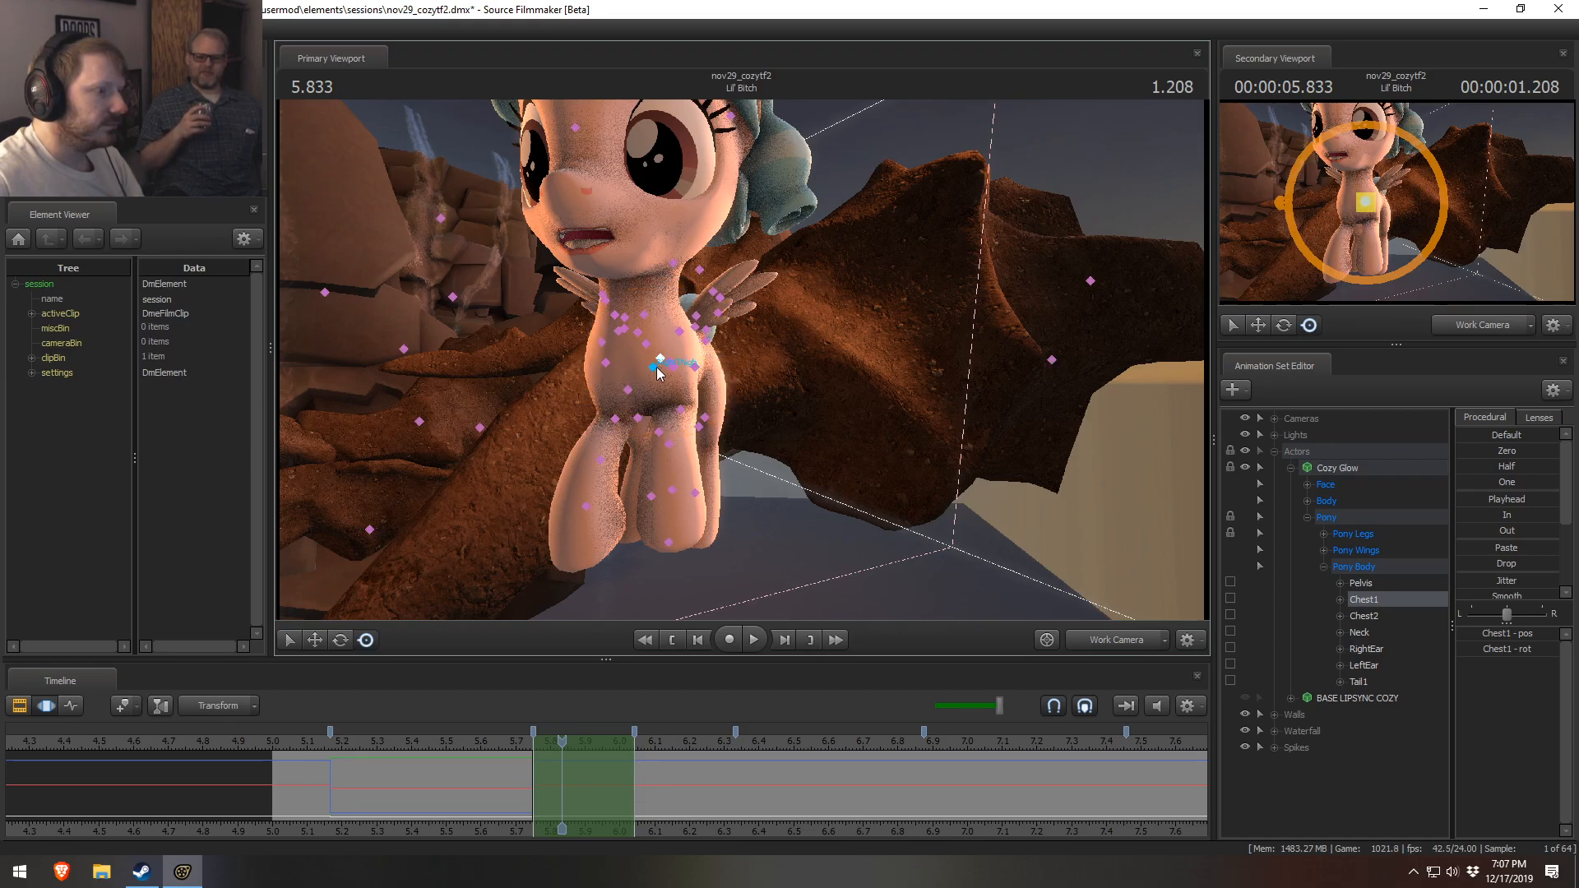
left_click(668, 371)
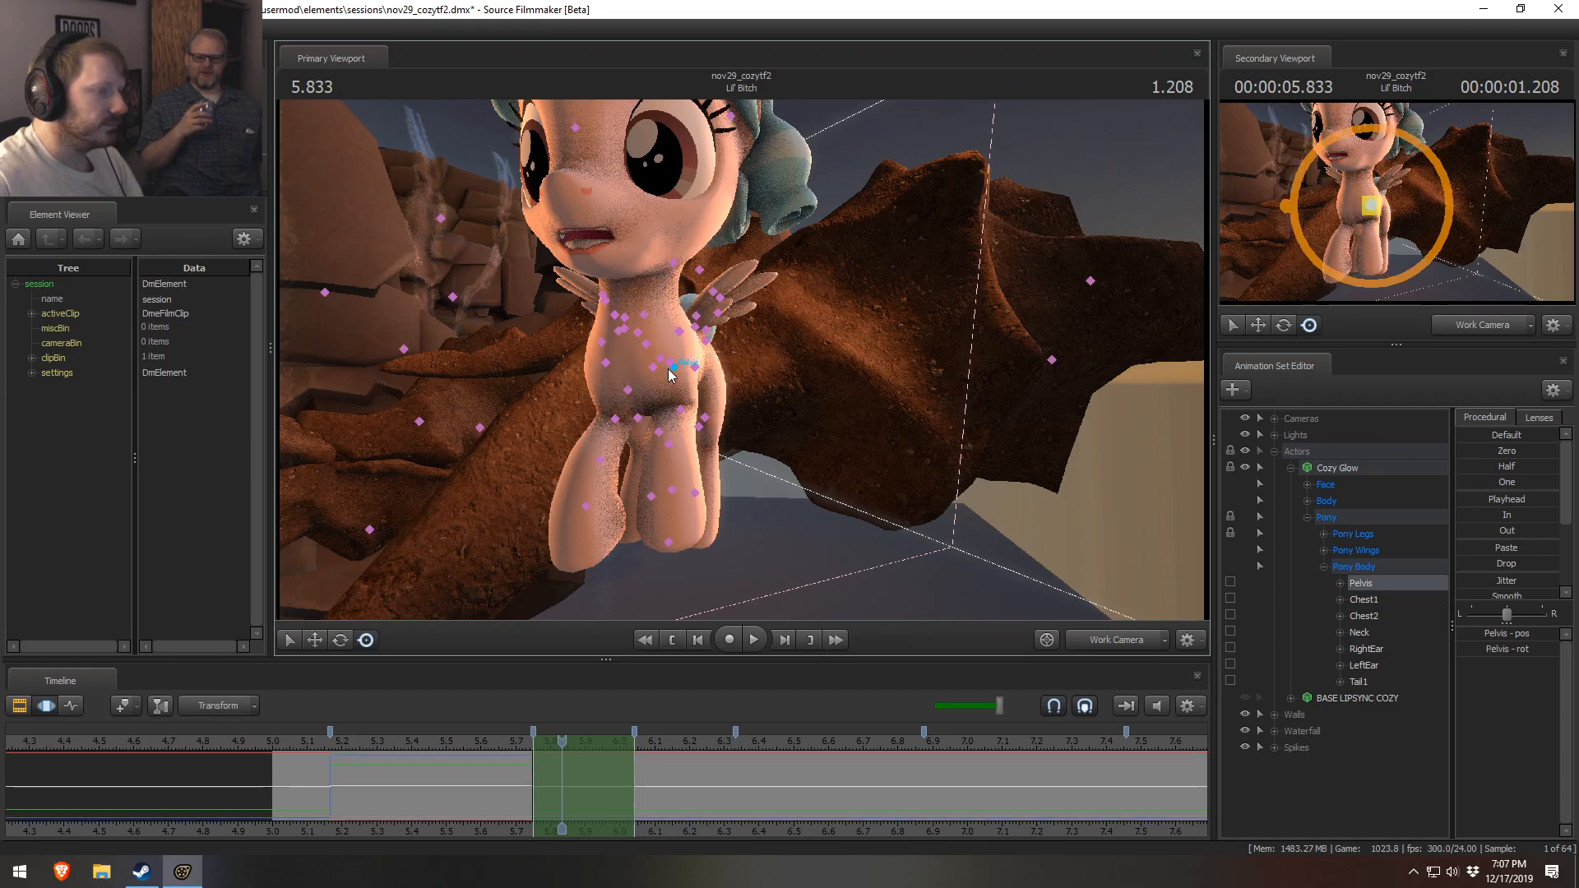
left_click_drag(773, 370, 733, 360, "alt")
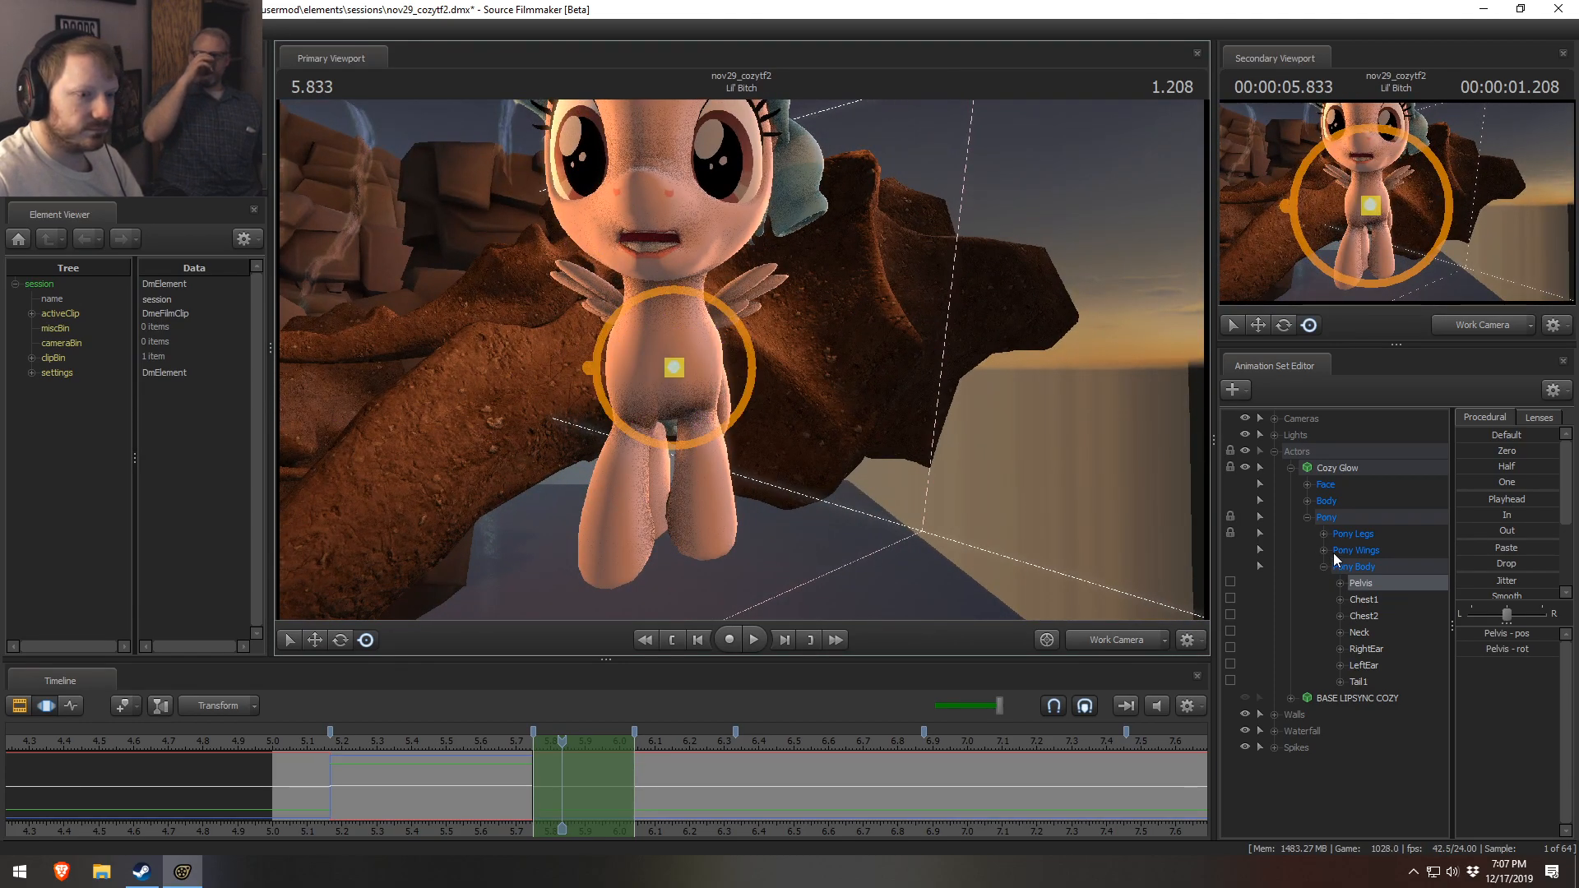
- Expand all four groups under Pony Legs and lock the RightShoulder and LeftShoulder controls
left_click(1323, 534)
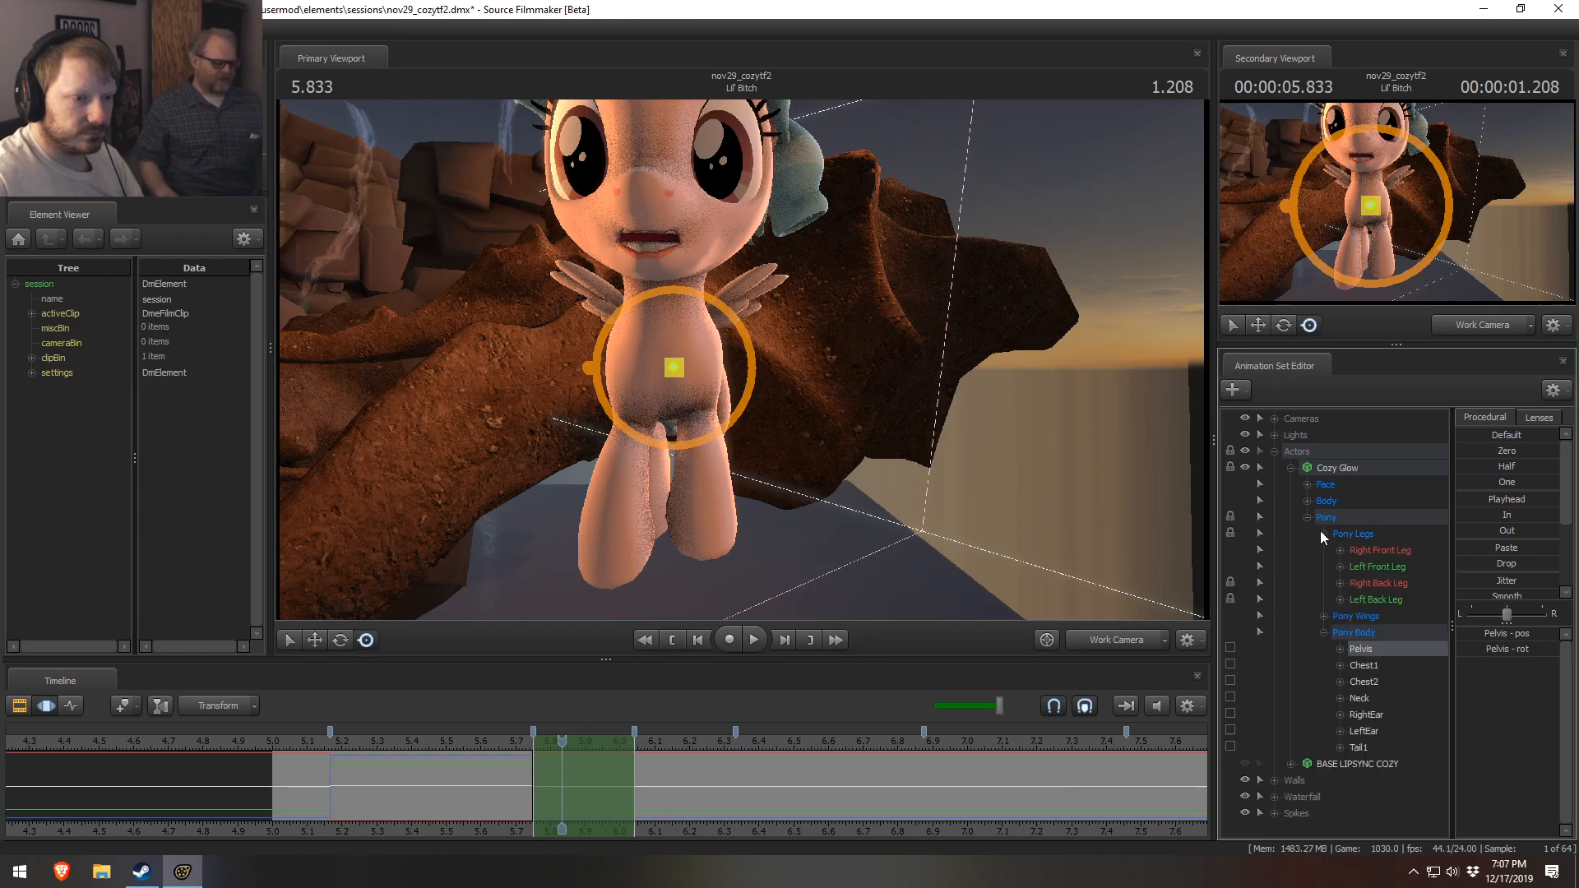
left_click(1340, 600)
left_click(1340, 583)
left_click(1340, 566)
left_click(1340, 550)
left_click(1229, 566)
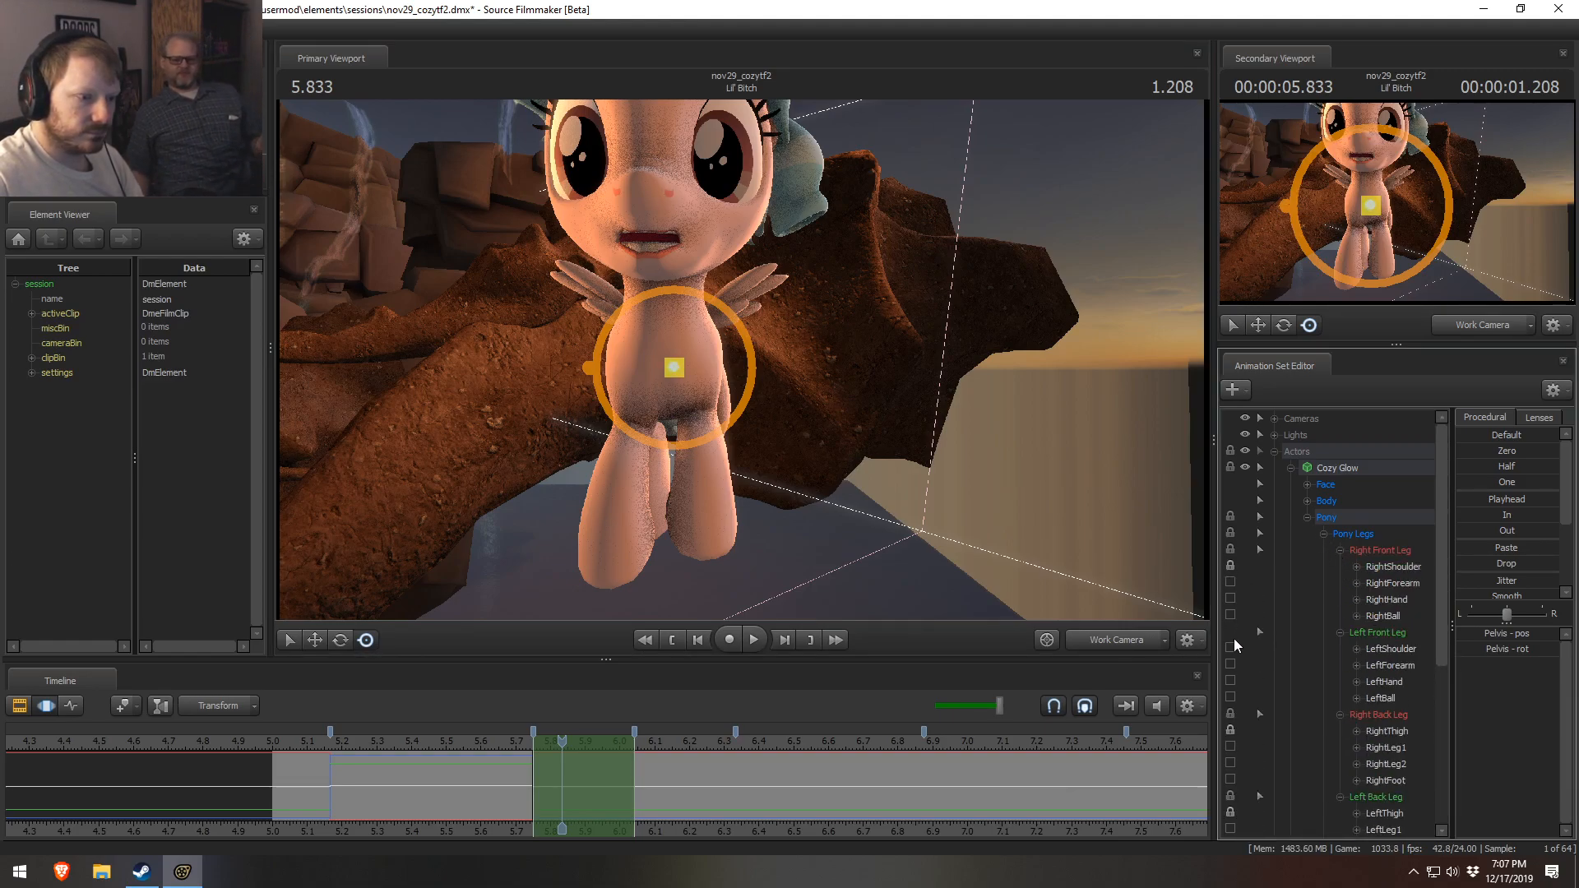
scroll(1247, 675, "down", 4)
scroll(1242, 514, "up", 2)
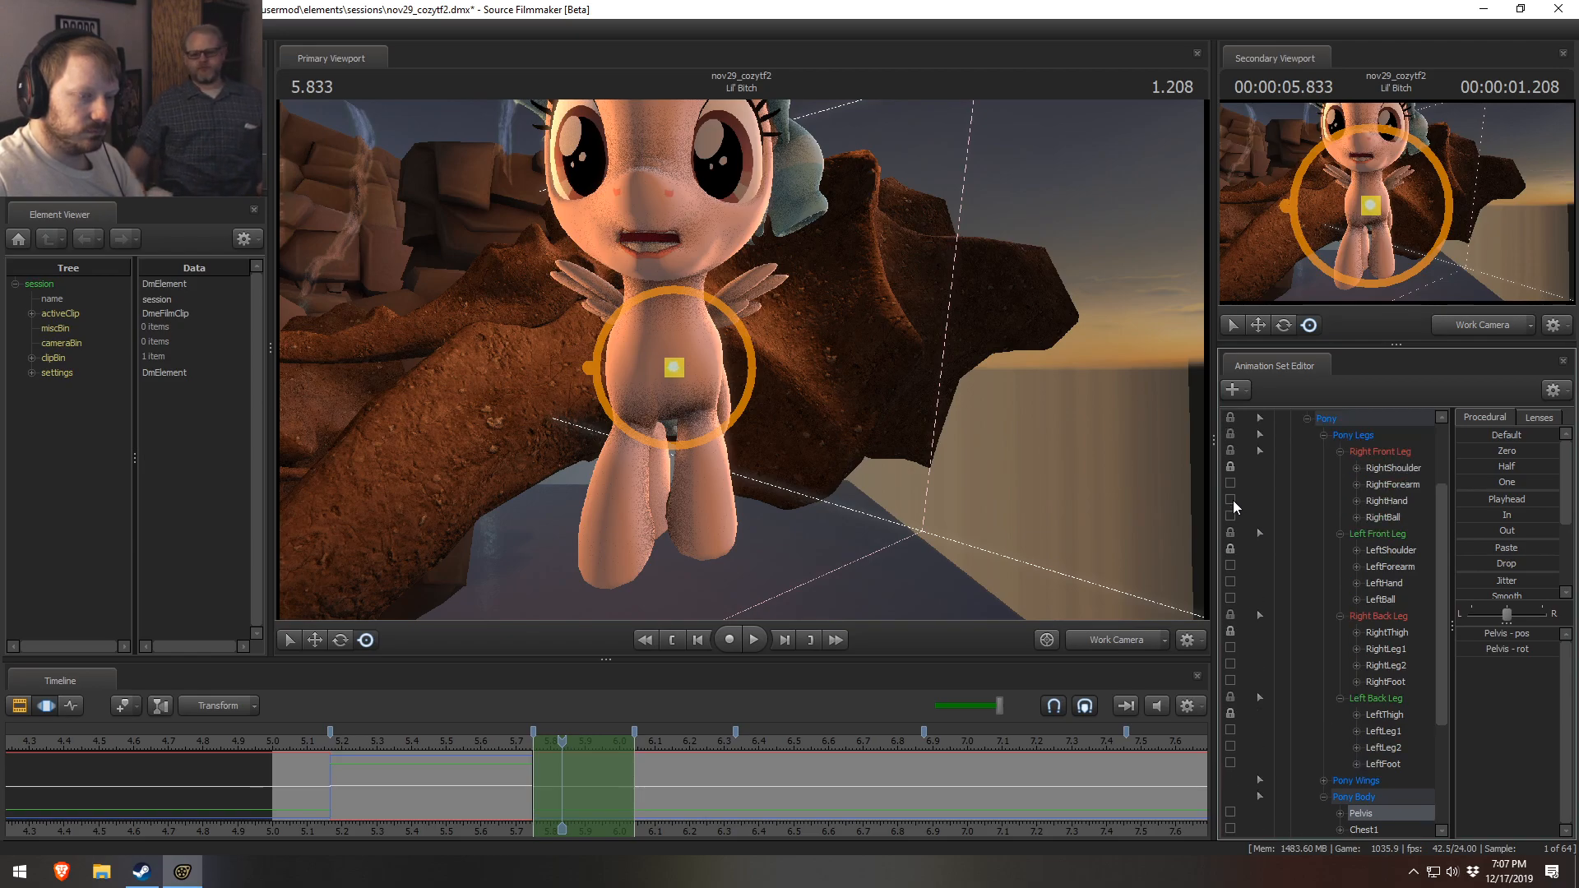
- Rotate the Pelvis control to tilt Cozy Glow's body to one side at 5.833
left_click_drag(856, 360, 576, 360, "alt")
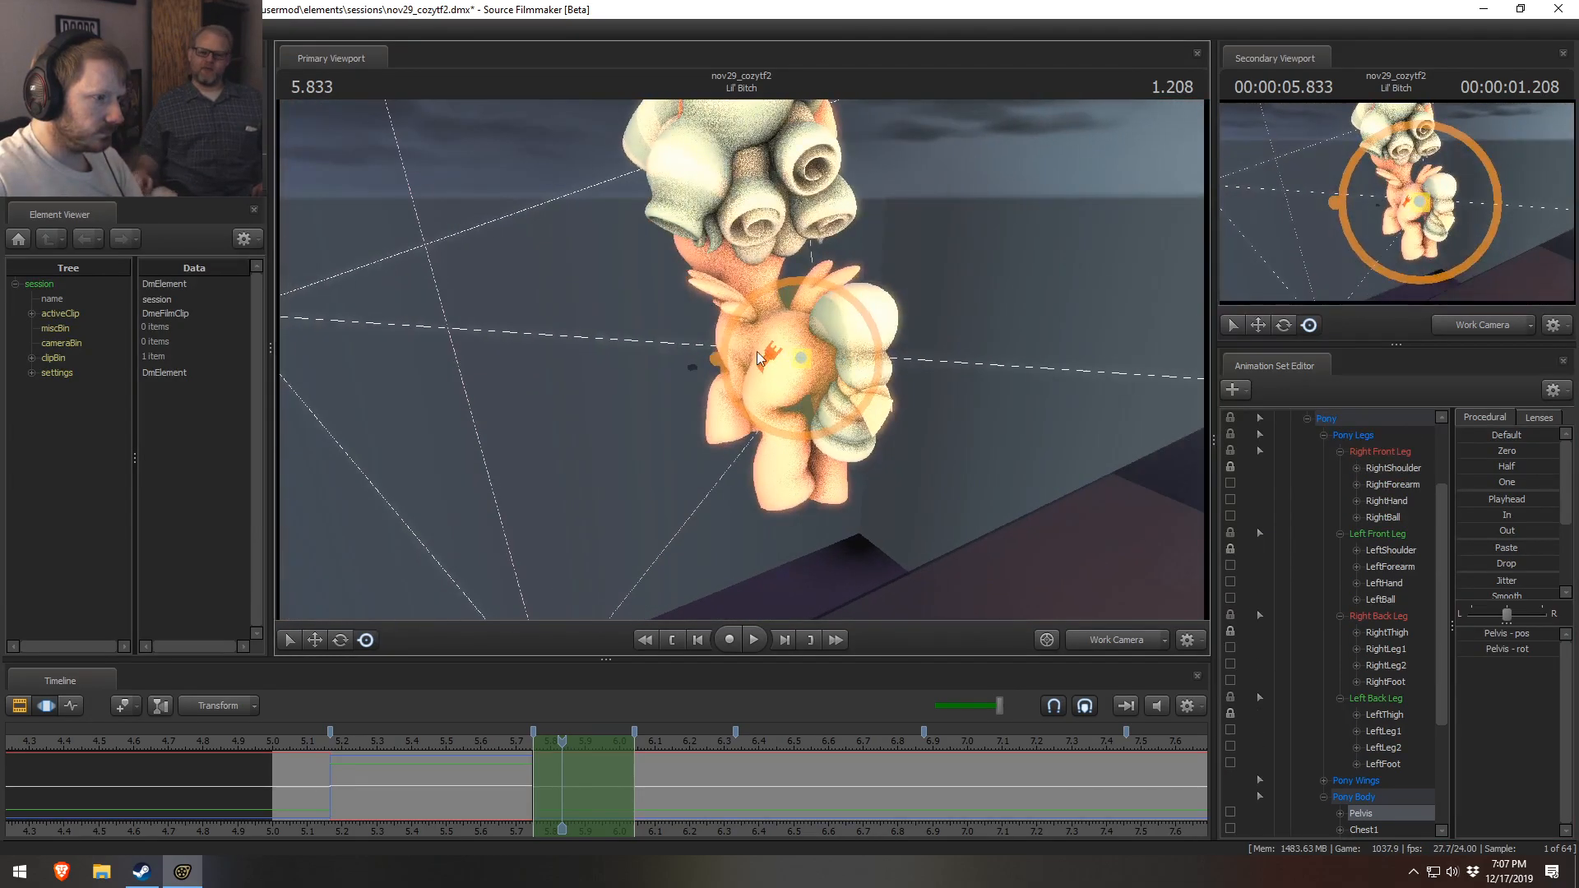
left_click_drag(768, 323, 1119, 338)
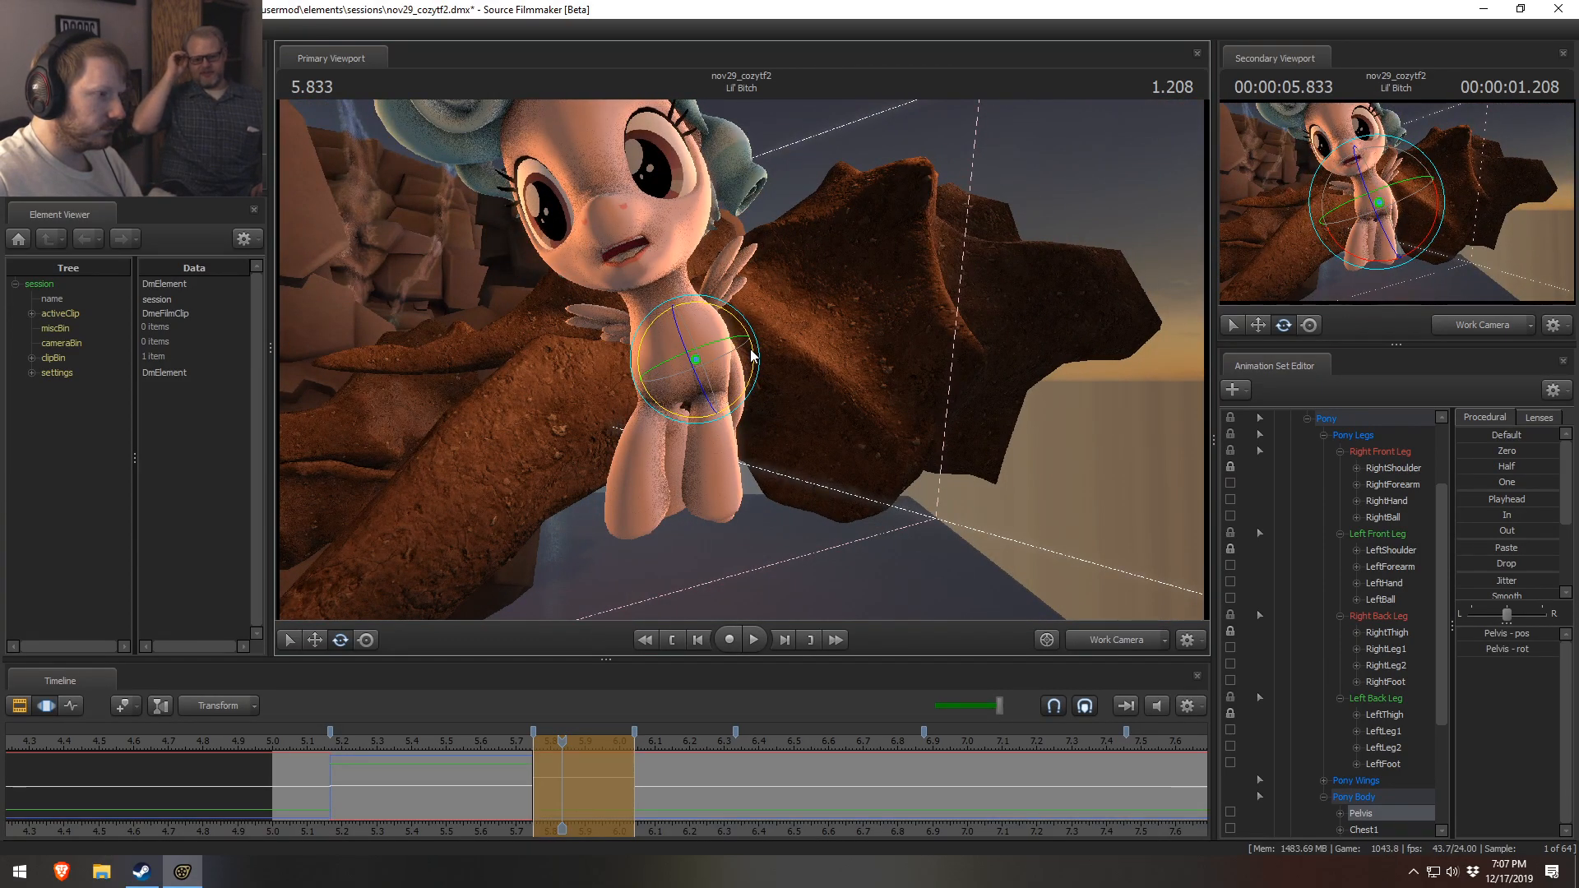
left_click_drag(751, 355, 724, 360)
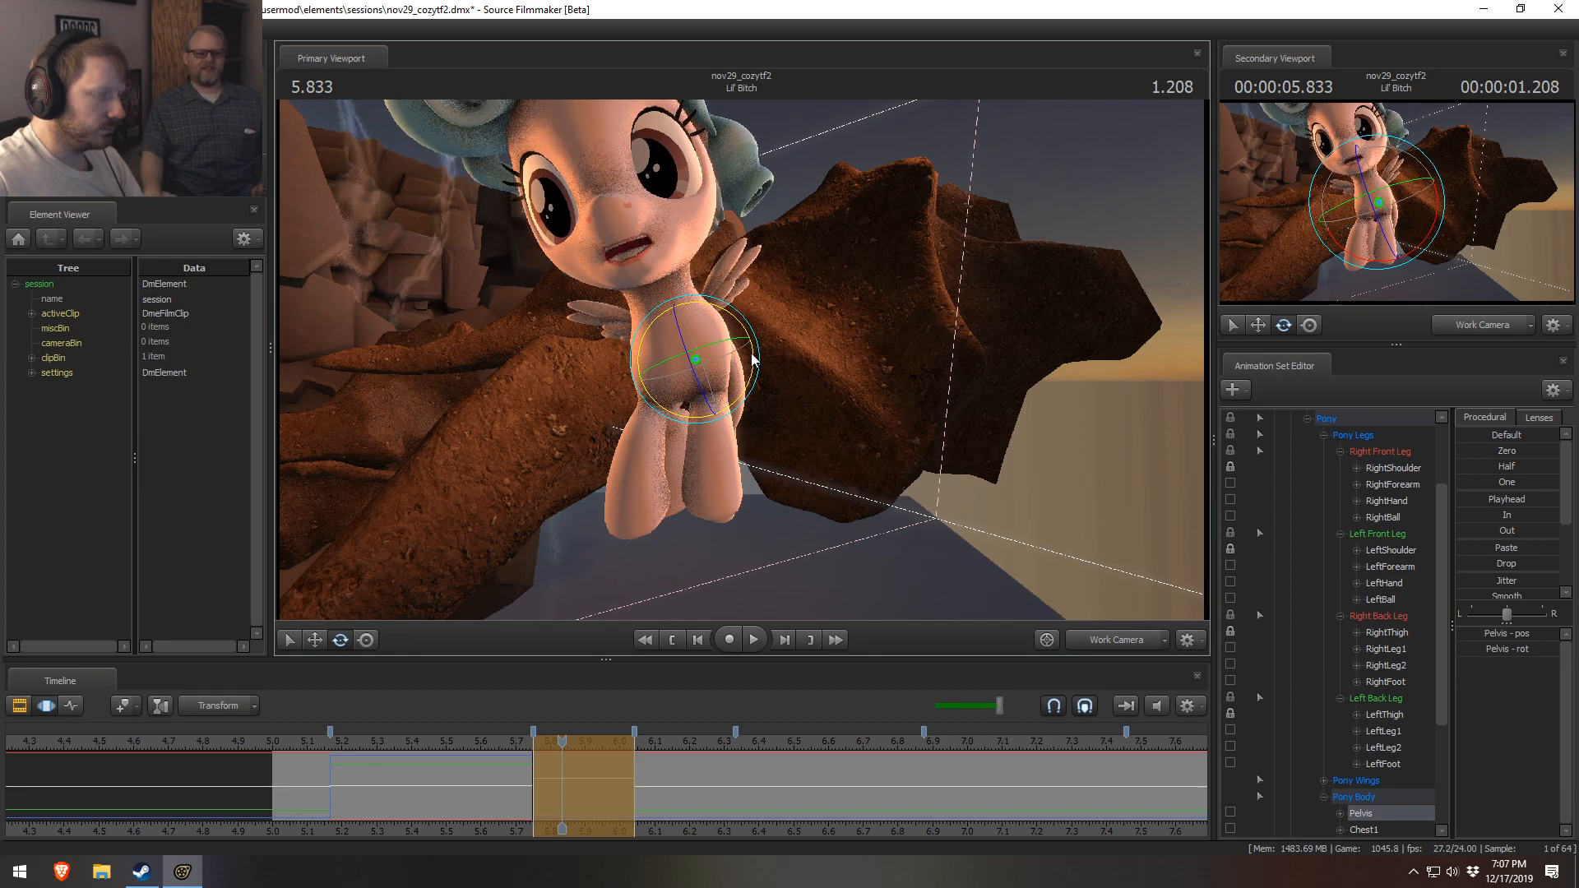
- Rotate the RightHand and RightBall controls together in Local rotation mode, swinging the right front hoof forward
left_click(676, 359, "ctrl")
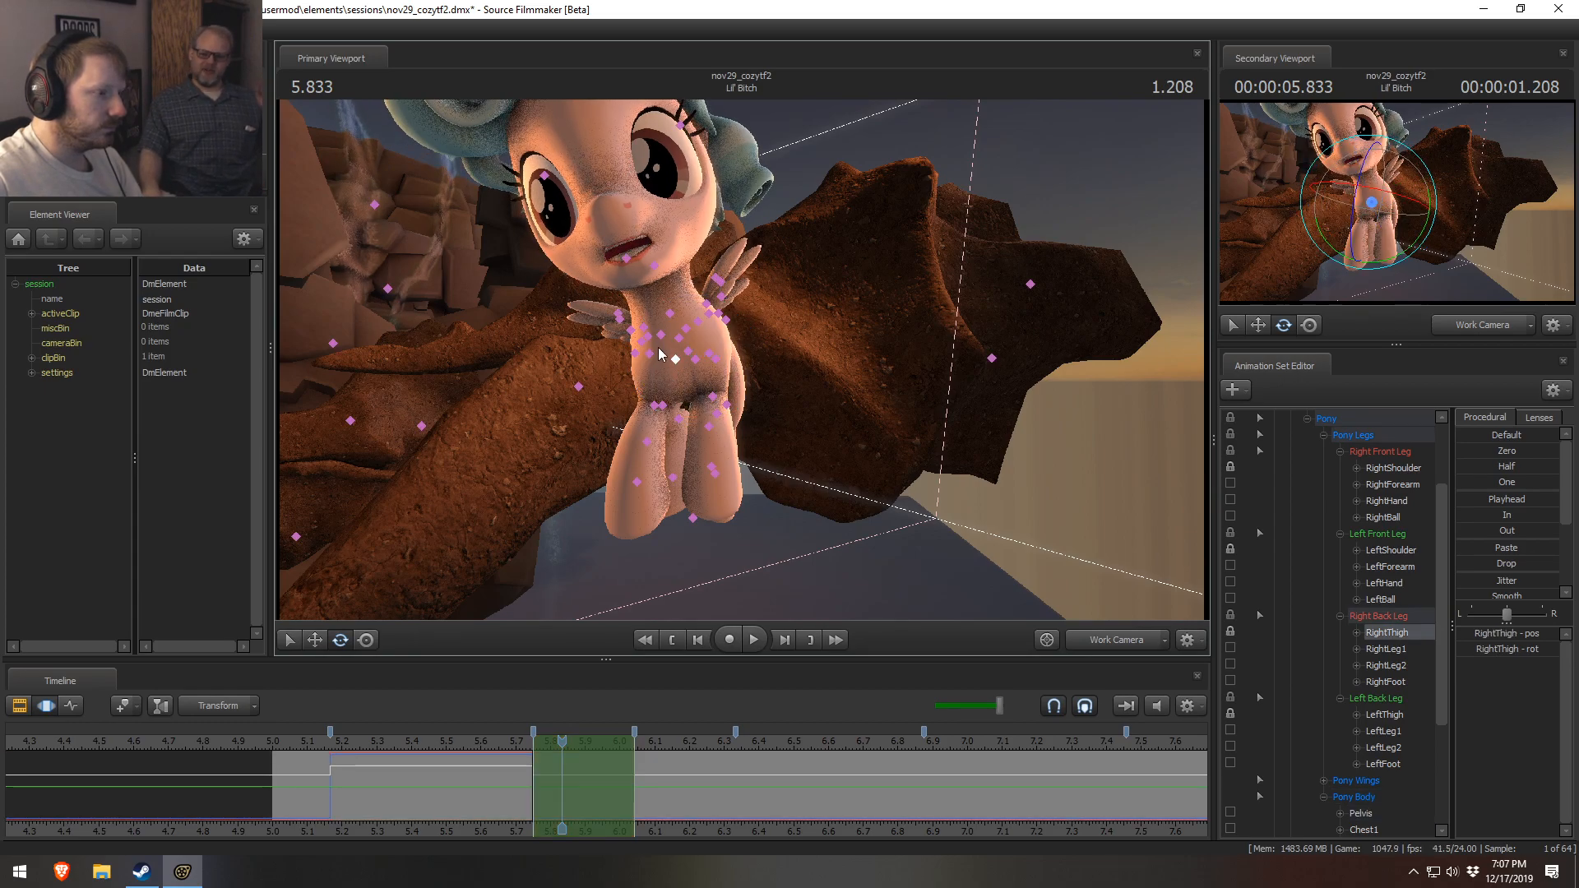
left_click(649, 352)
left_click_drag(620, 376, 672, 316, "alt")
left_click_drag(672, 316, 716, 470, "alt")
left_click(676, 418, "ctrl")
left_click(693, 479, "ctrl")
left_click(680, 529, "ctrl+shift")
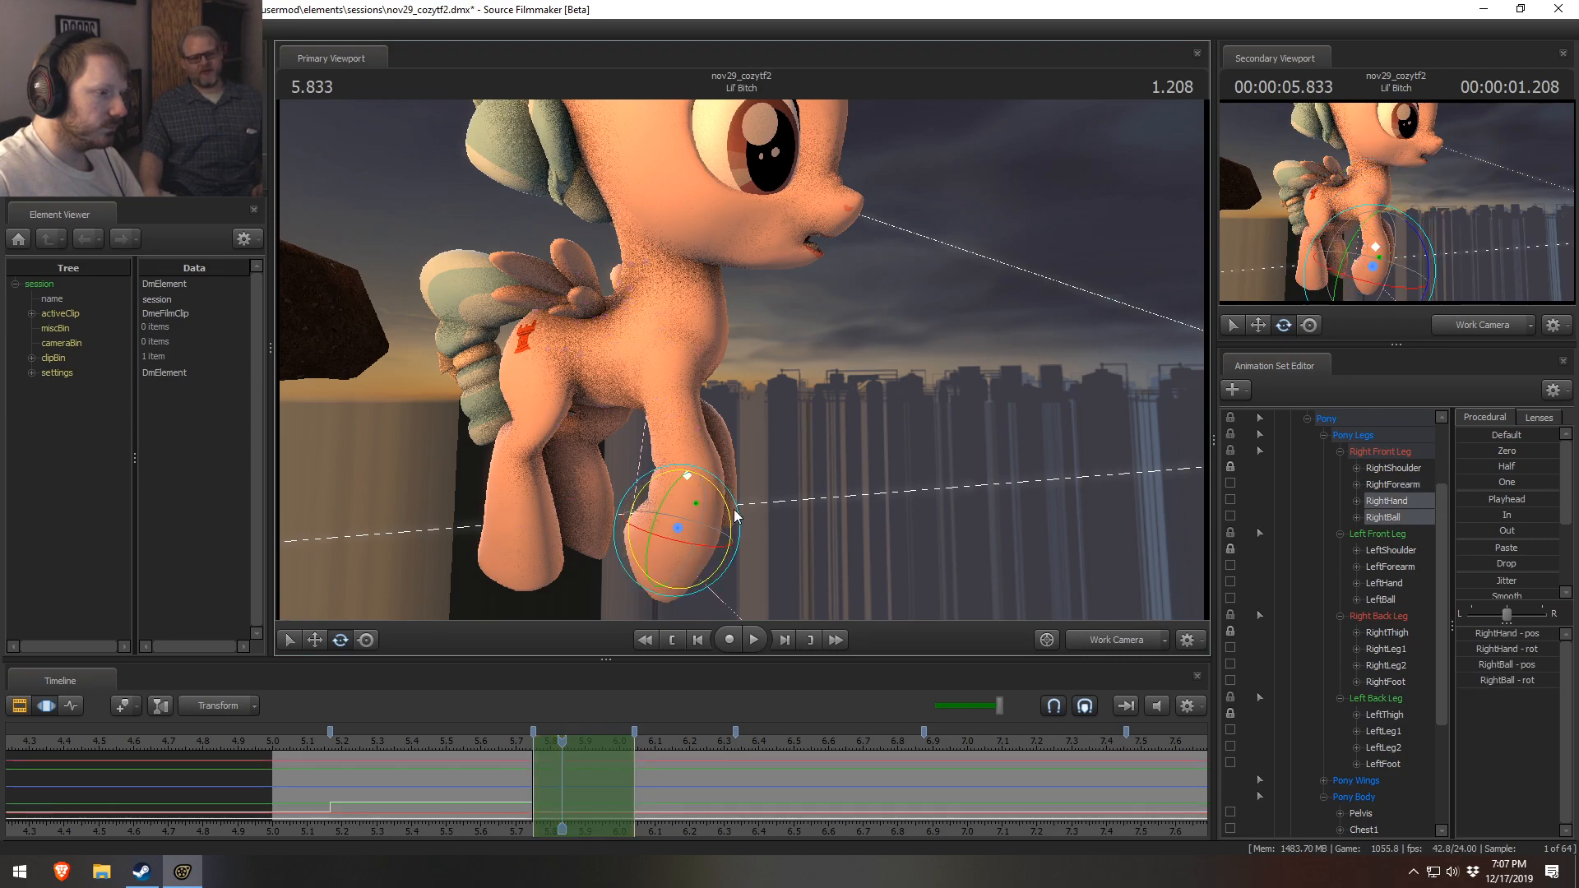
right_click(707, 521)
mouse_move(752, 554)
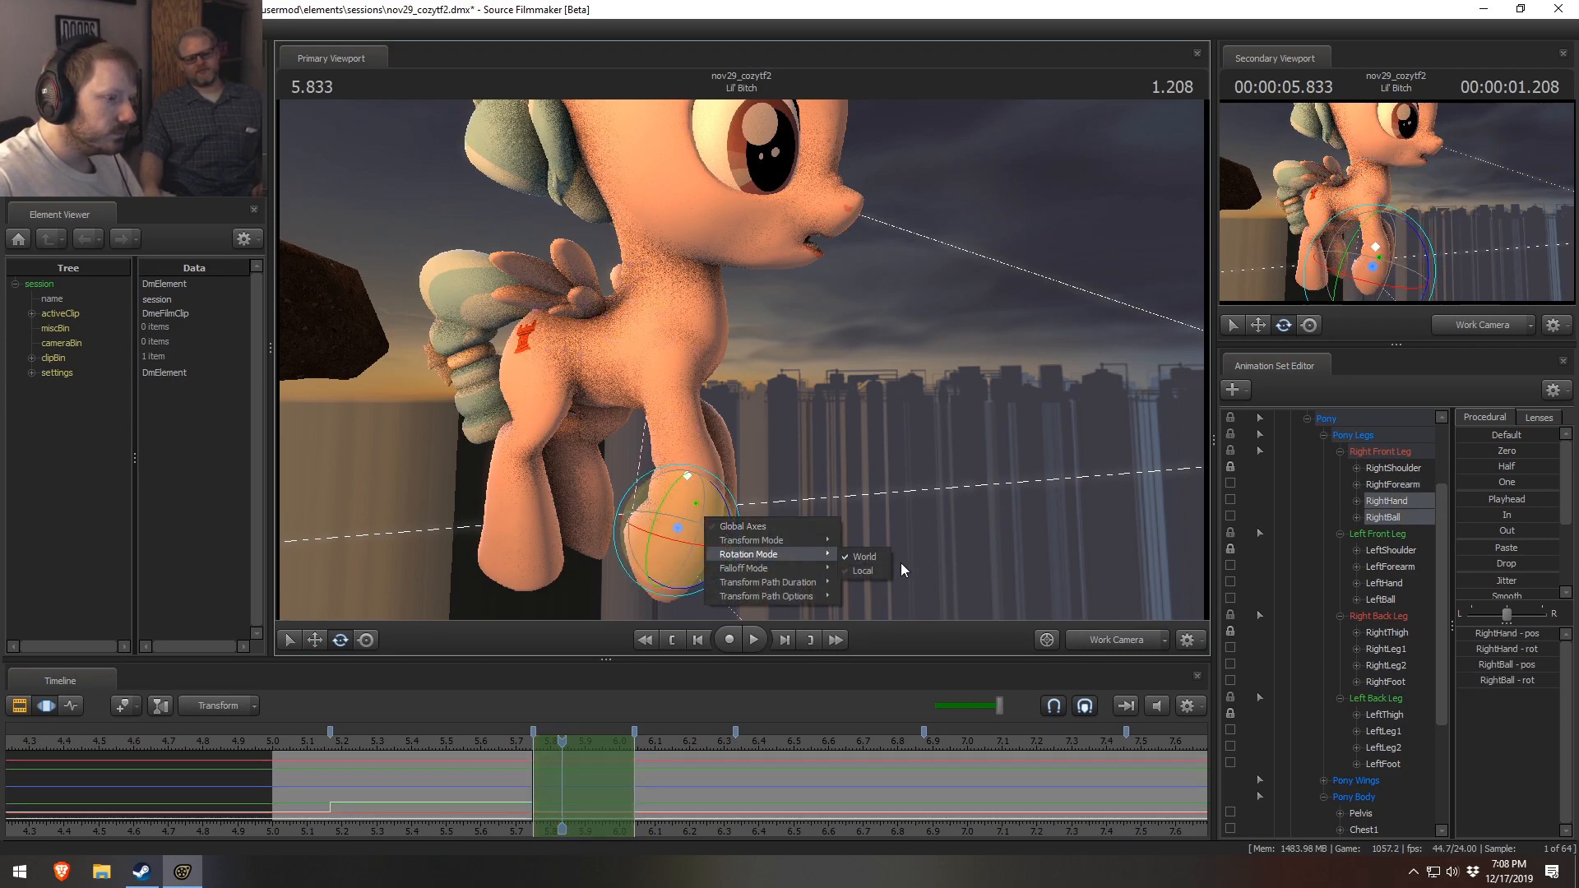
left_click(869, 572)
left_click_drag(682, 507, 714, 523)
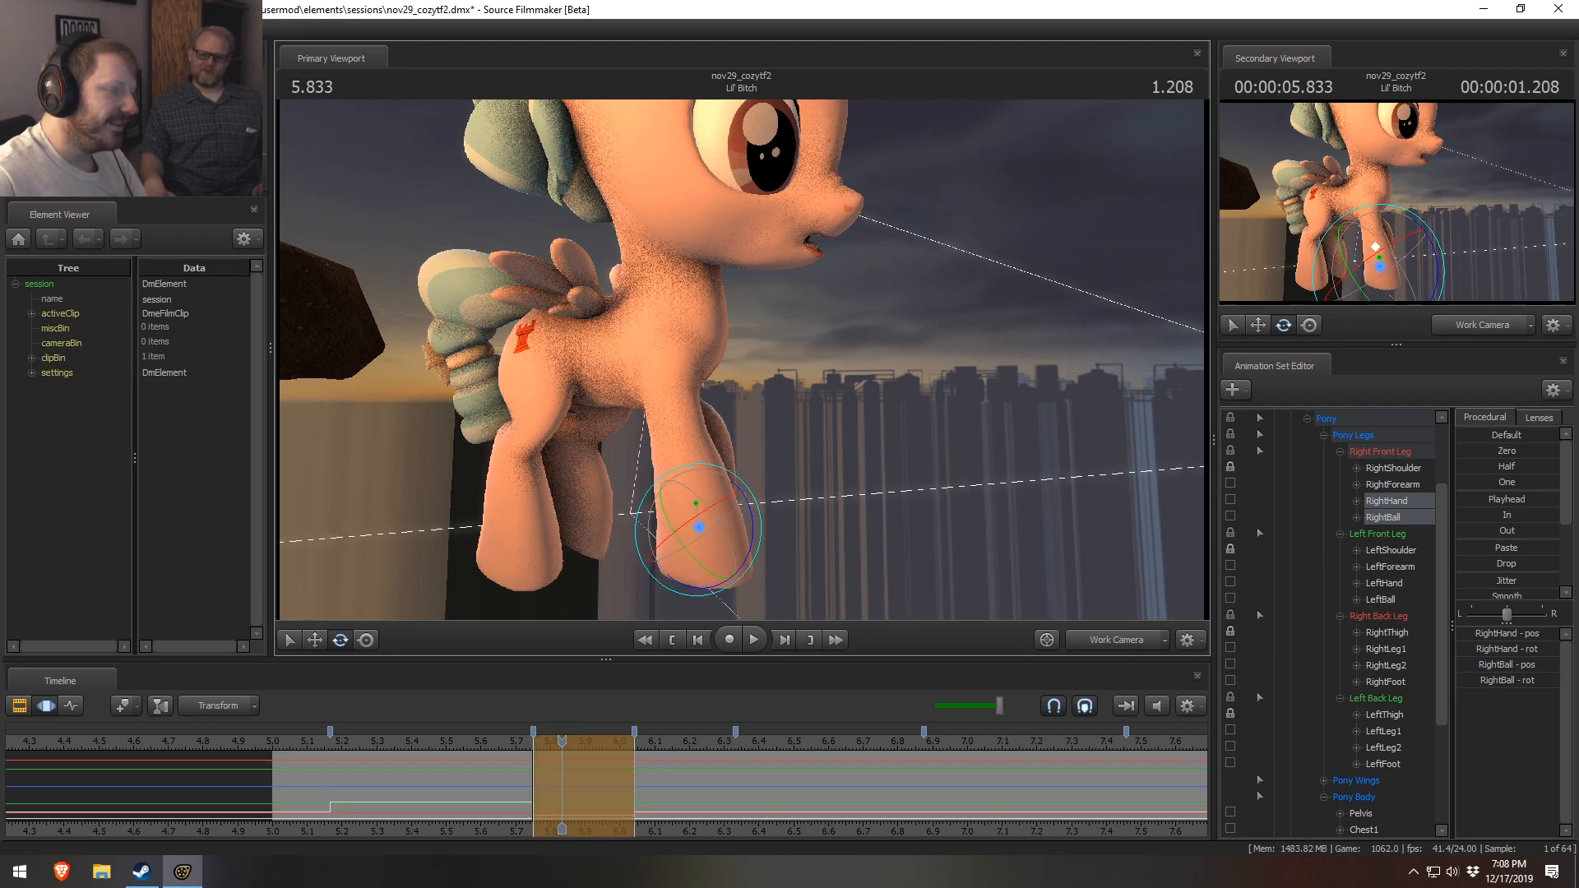
- Adjust the right front leg's bend and angle by rotating the RightForearm and RightShoulder controls
left_click(666, 343, "ctrl")
left_click_drag(666, 342, 518, 342, "alt")
left_click_drag(782, 387, 930, 386, "alt")
left_click(748, 415, "ctrl")
left_click_drag(808, 404, 807, 413)
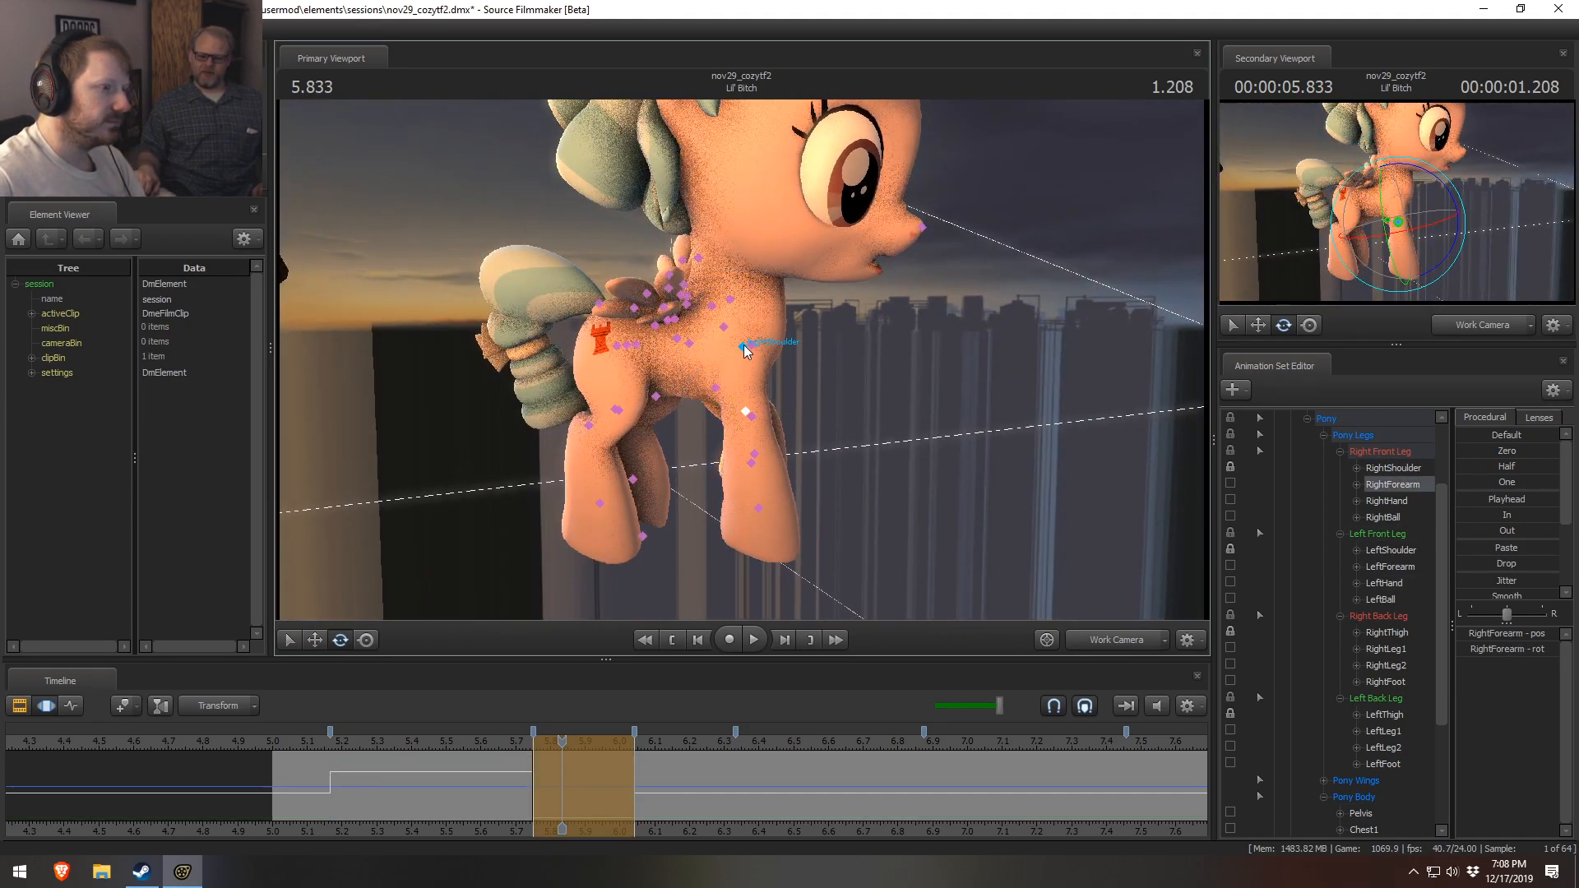
left_click(745, 350, "ctrl")
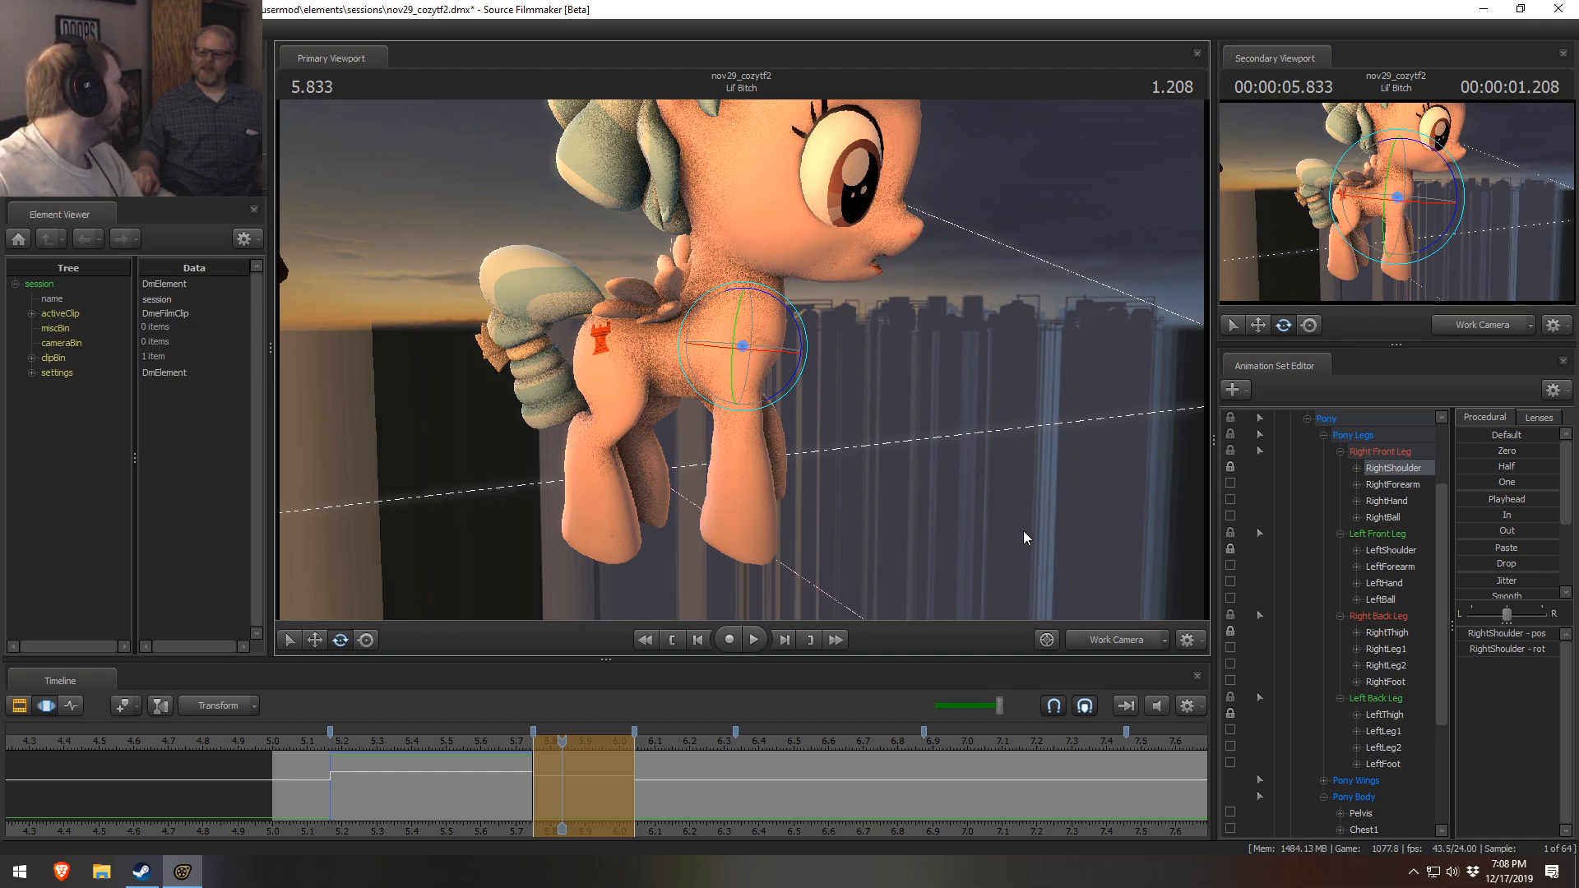
- Rotate the RightBall control to adjust the tilt of the right front hoof
mouse_move(1026, 571)
left_mouse_down("alt")
mouse_move(625, 571)
mouse_move(987, 571)
left_mouse_up("alt")
left_click(739, 517, "ctrl")
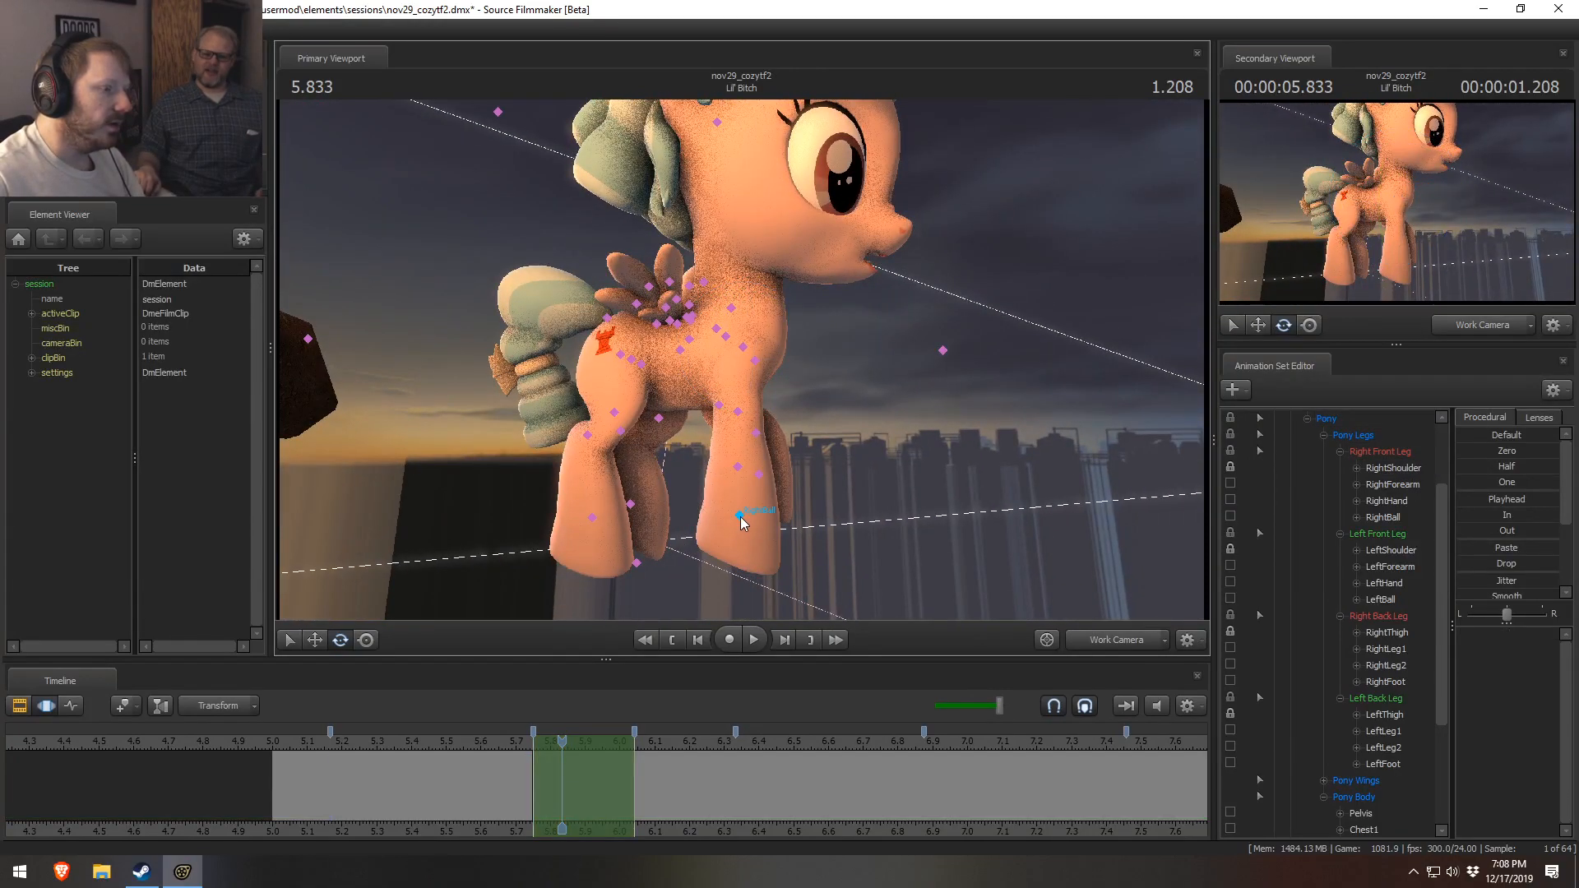
left_click(740, 515)
left_click_drag(802, 523, 798, 504)
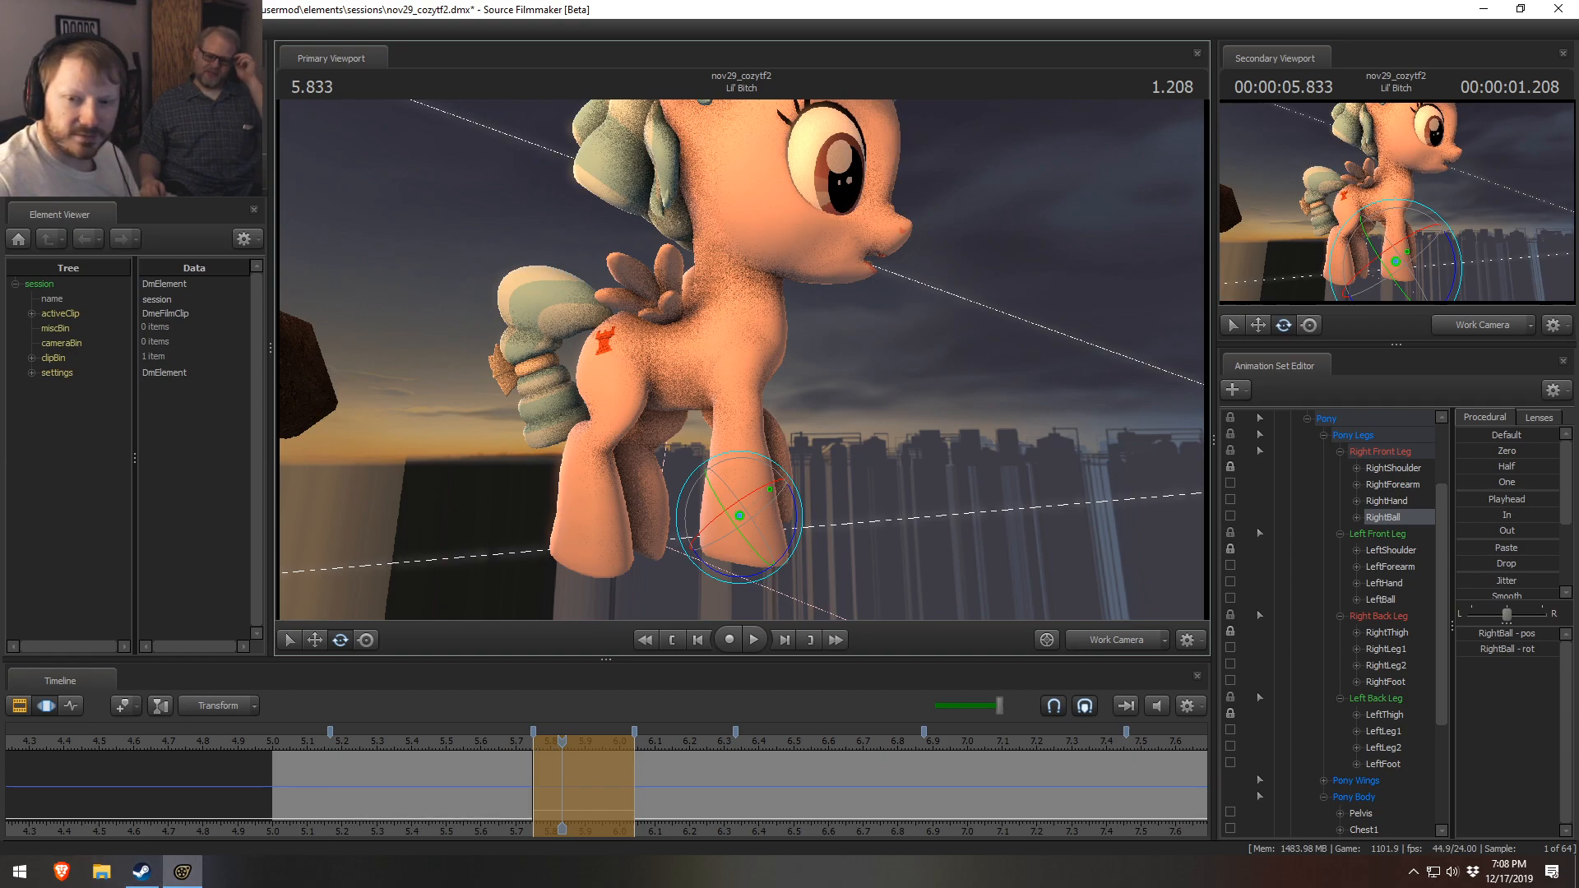
- Switch to the Brave browser, open amazon.com and search it for "mlp infant"
left_click_drag(1578, 247, 685, 299)
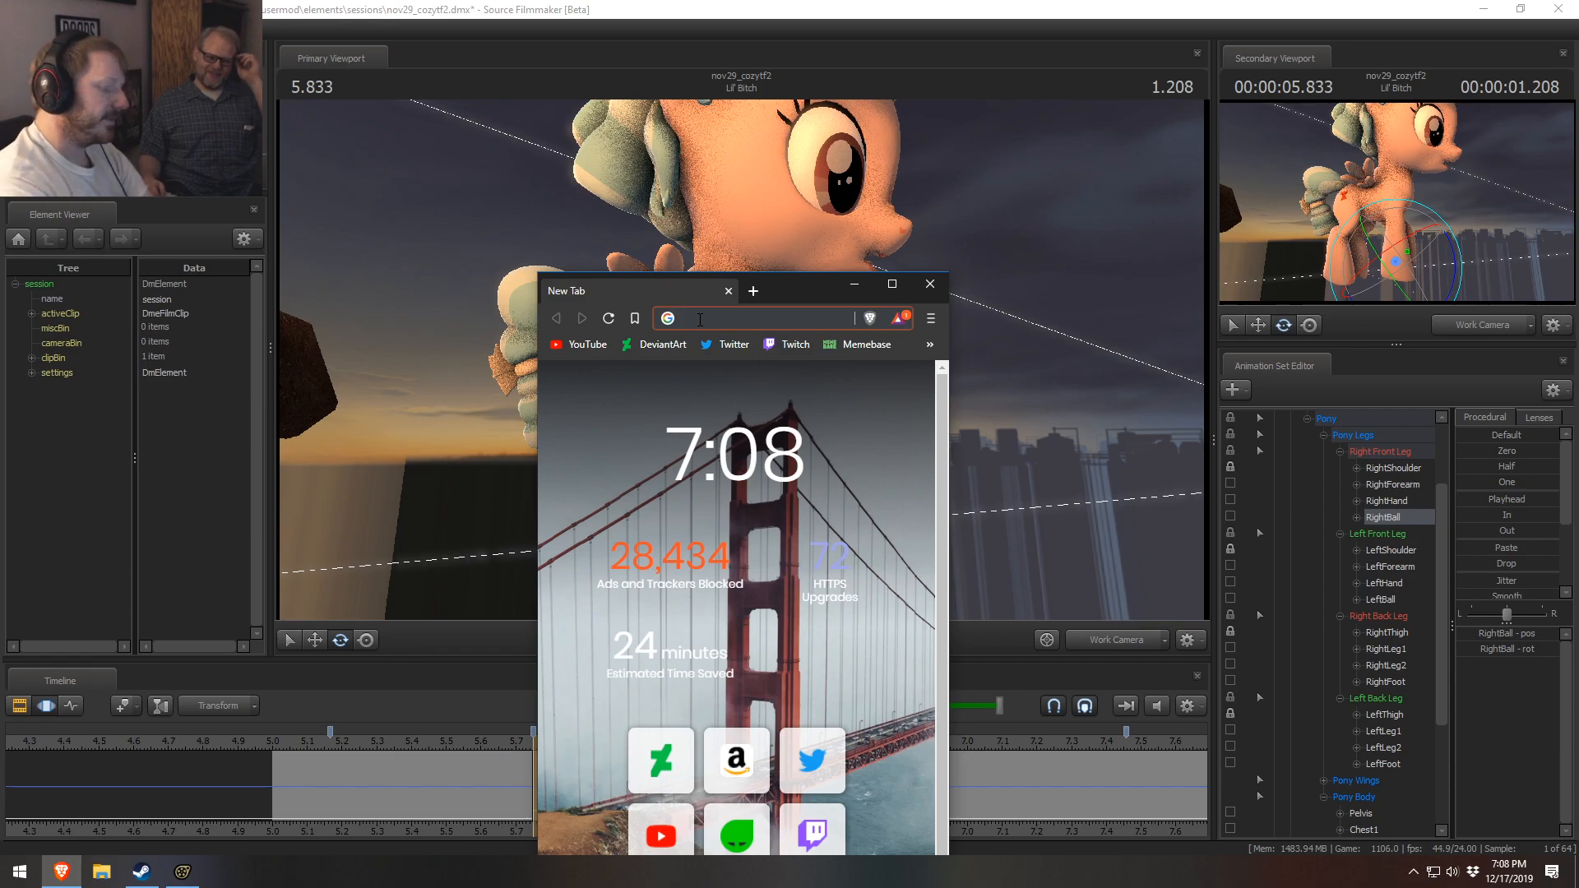
type("amazo")
key("Return")
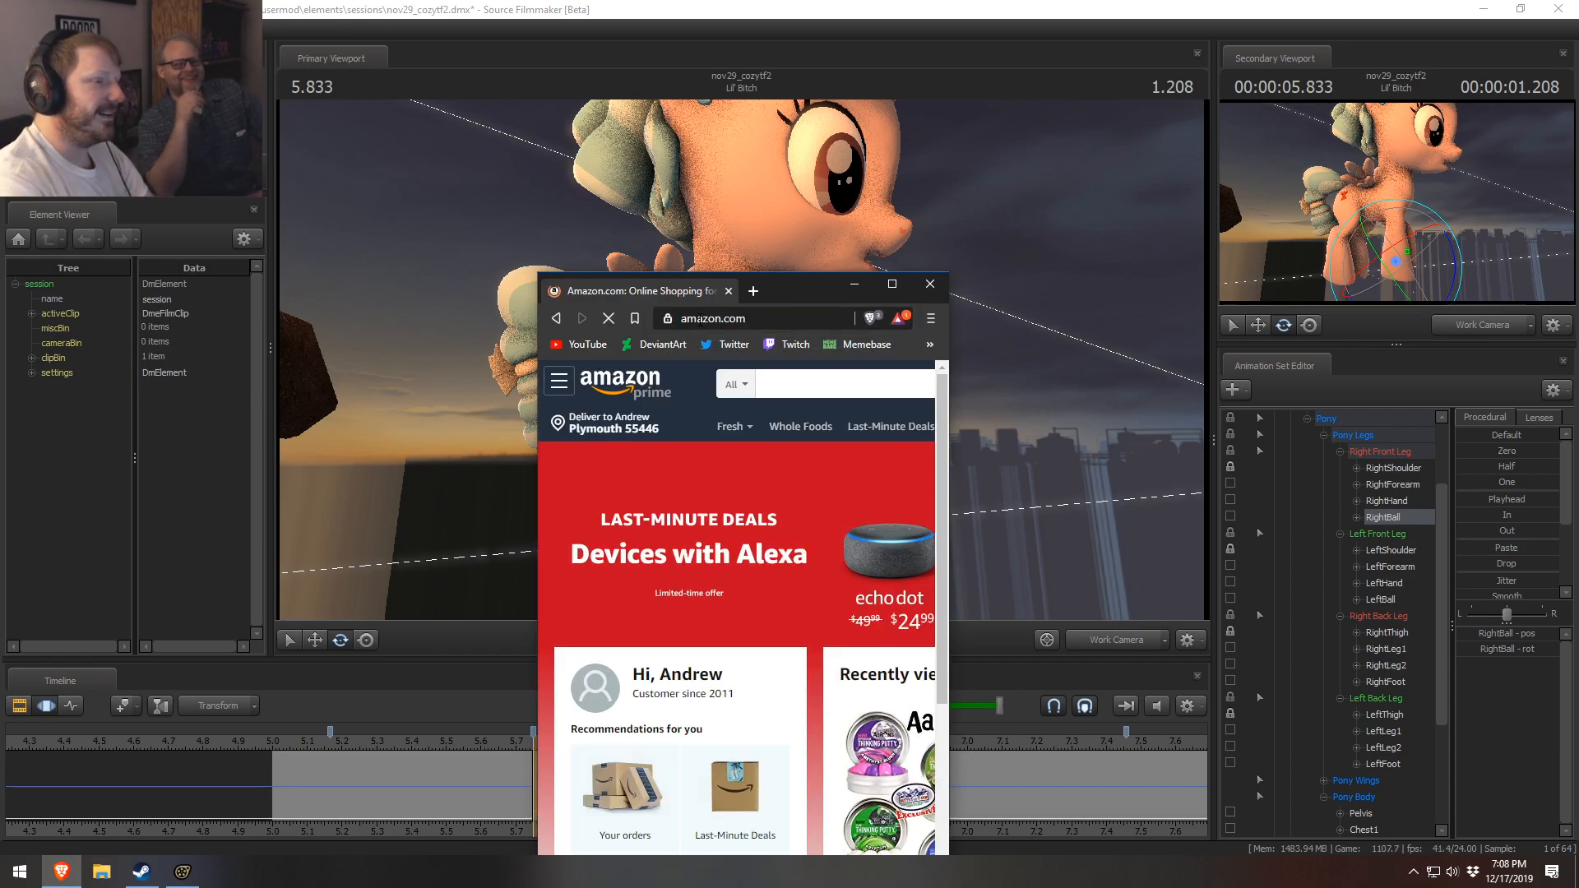
left_click(848, 387)
type("mlp infant")
key("Return")
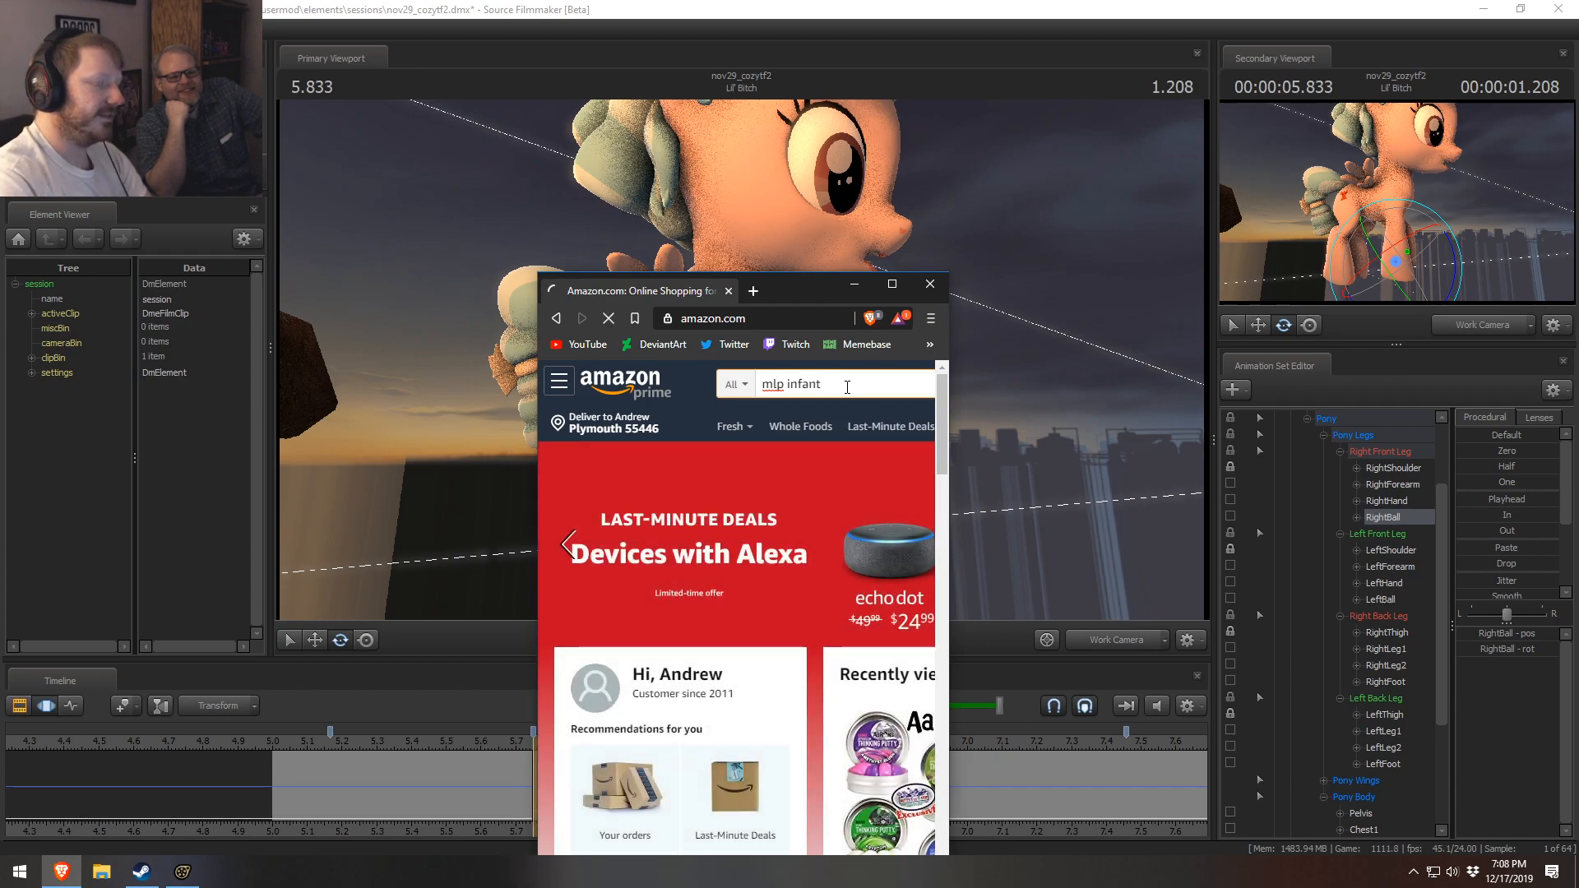
- Enlarge and reposition the browser window and search Amazon for "mlb infant"
left_click_drag(948, 539, 1303, 489)
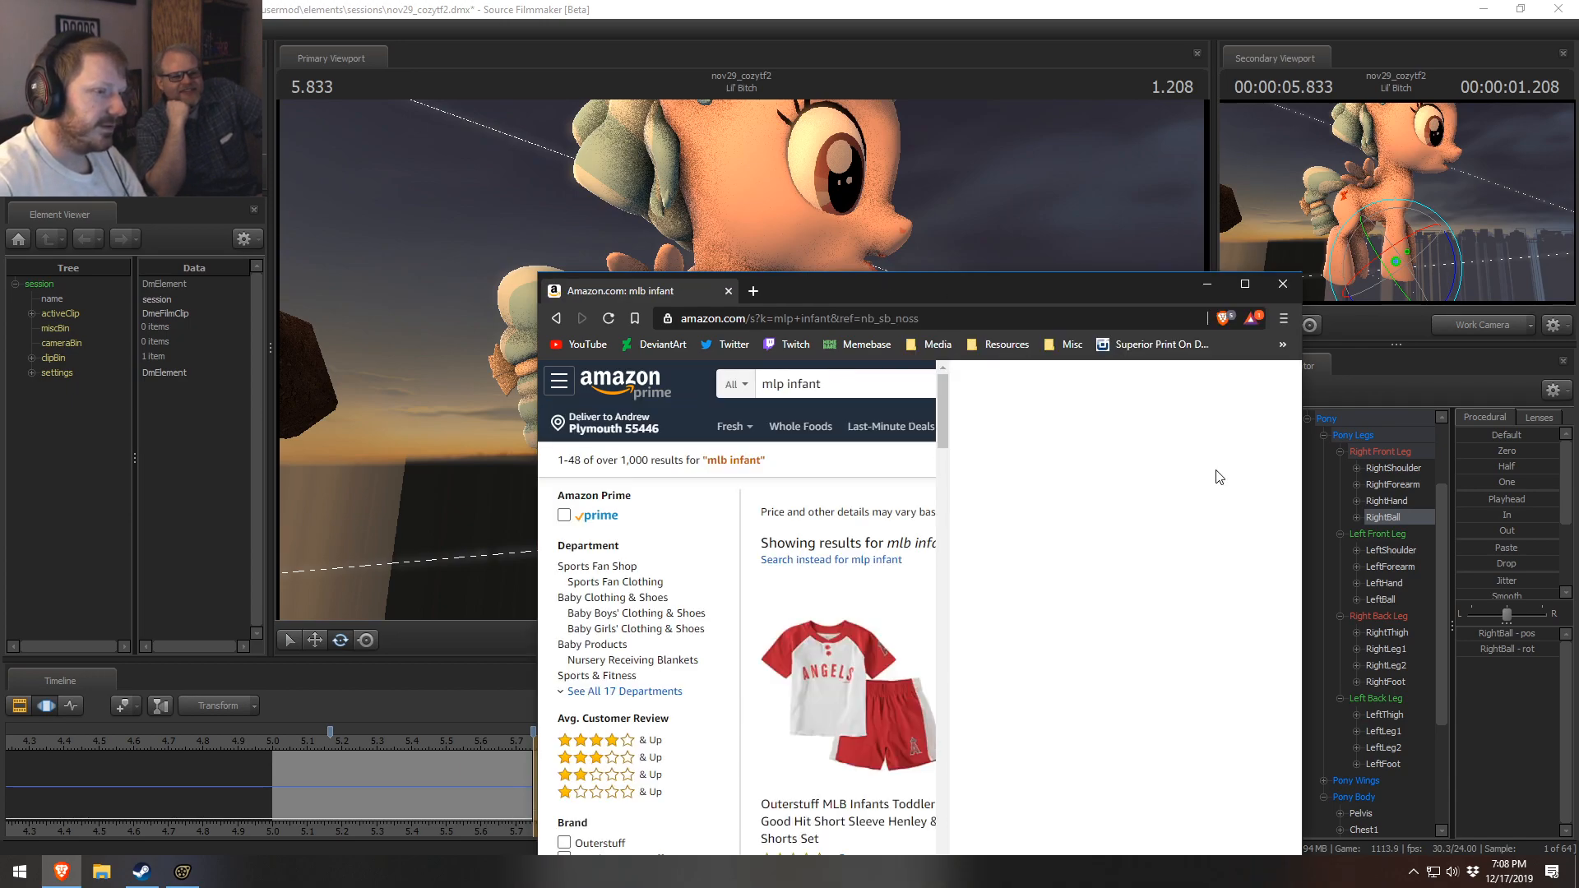
left_click_drag(987, 290, 864, 143)
left_click(655, 238)
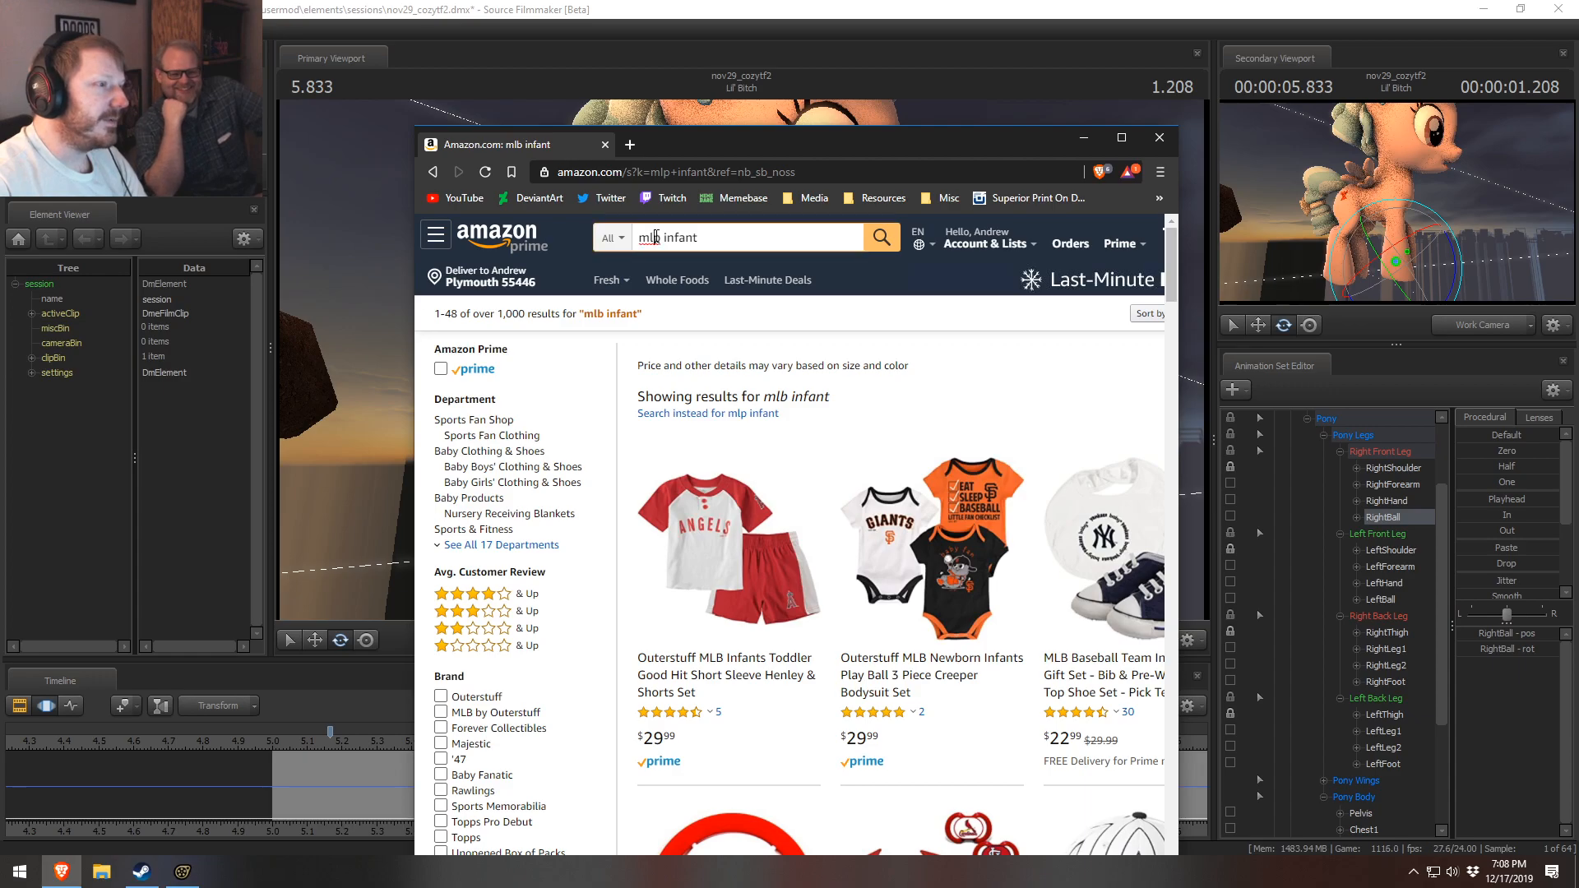
key("BackSpace")
type("b")
key("Return")
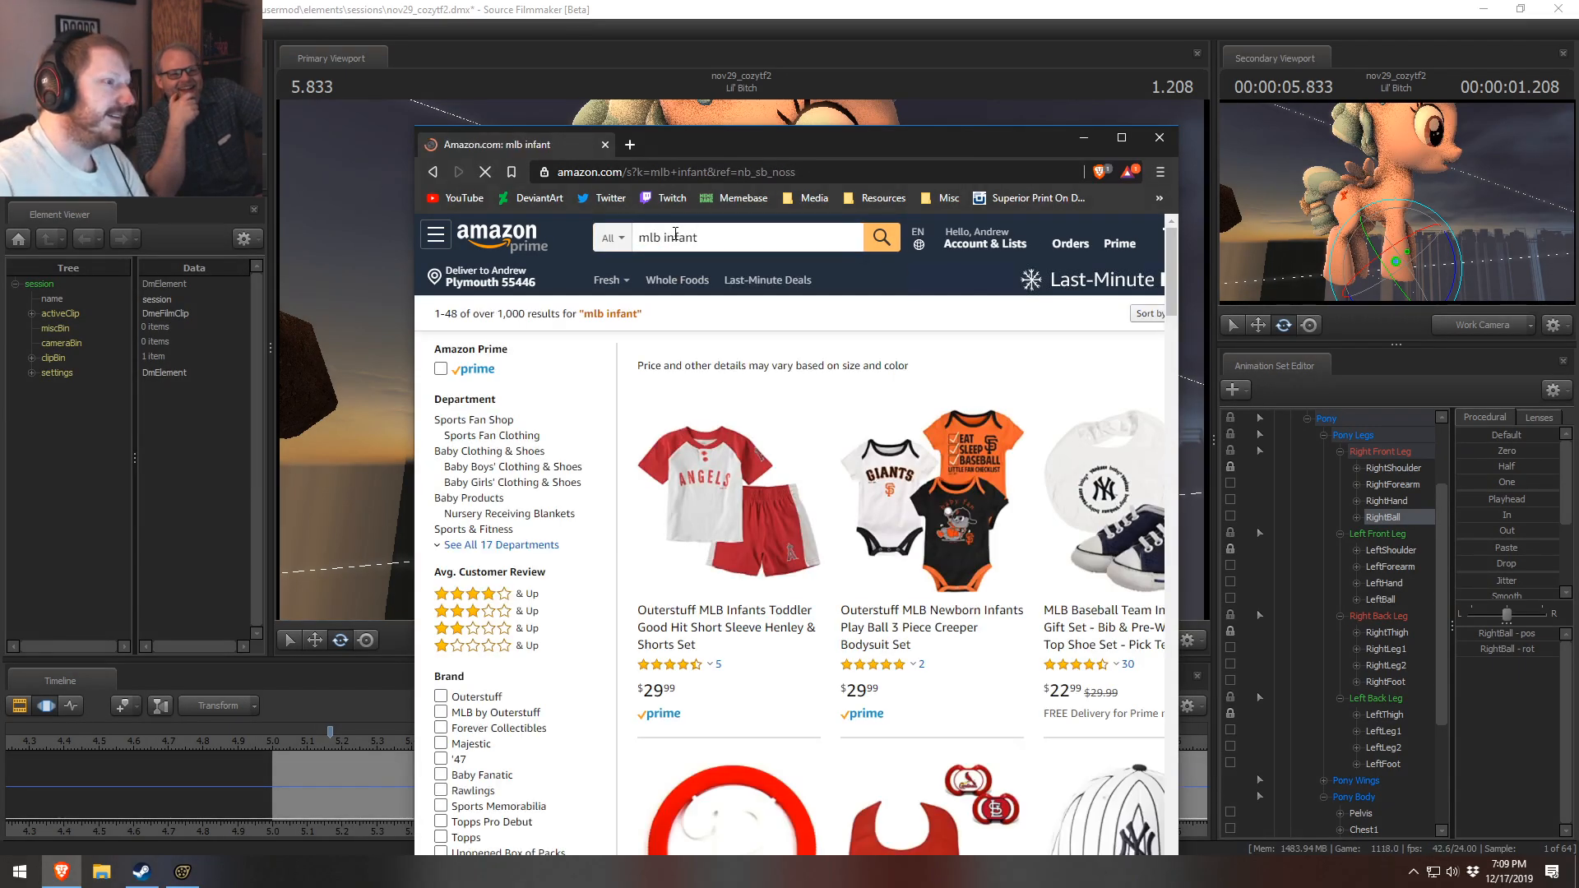
- Change the Amazon search back to "mlp infant" and skim the results
left_click(660, 240)
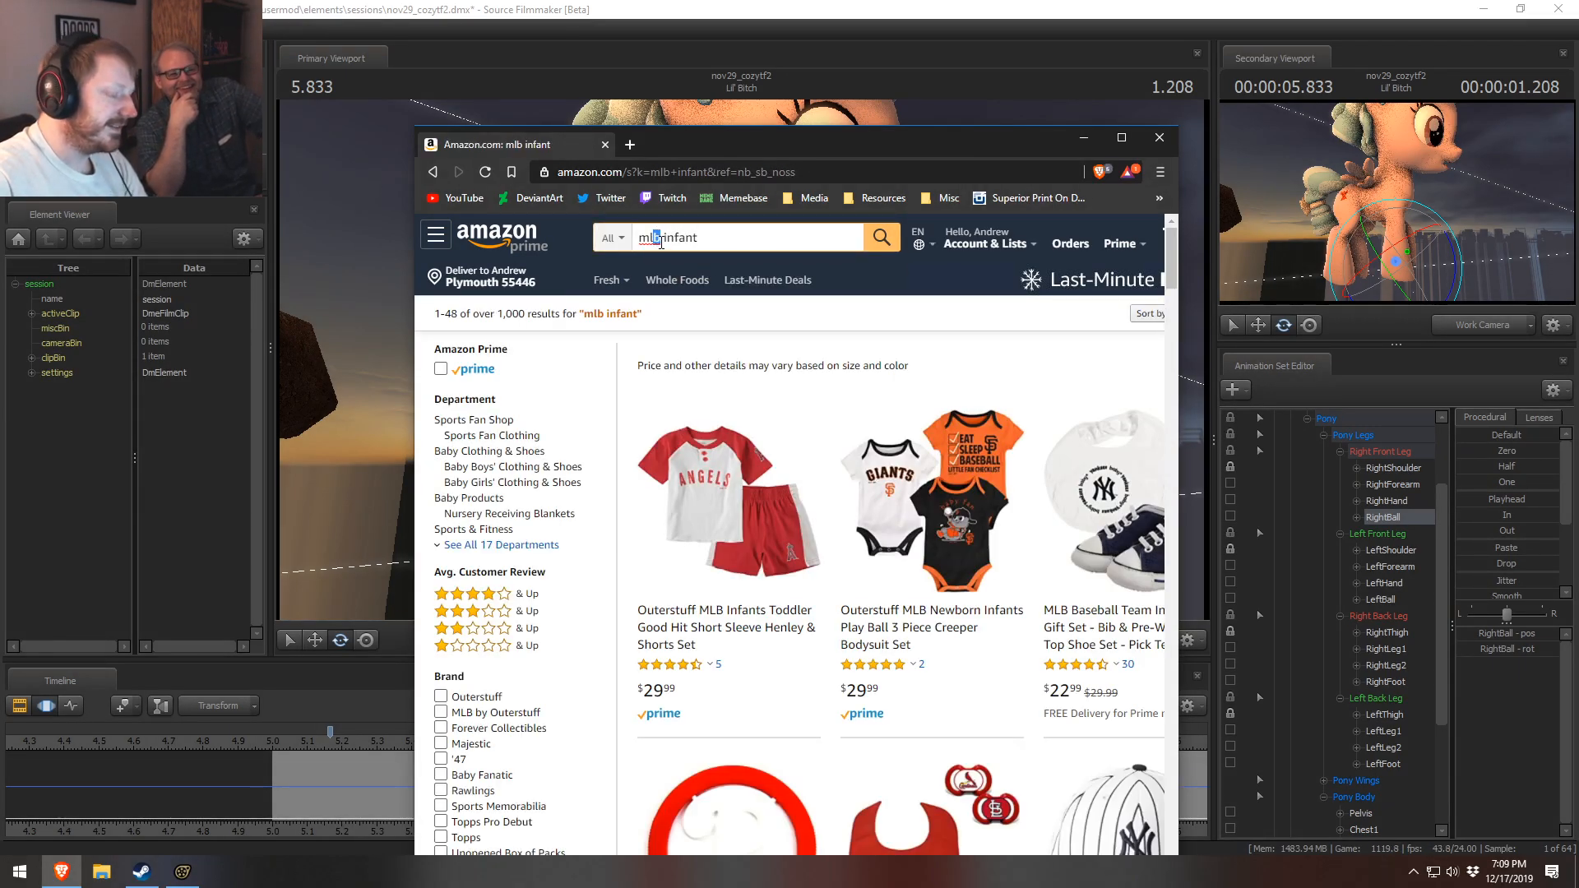
type("p")
key("Return")
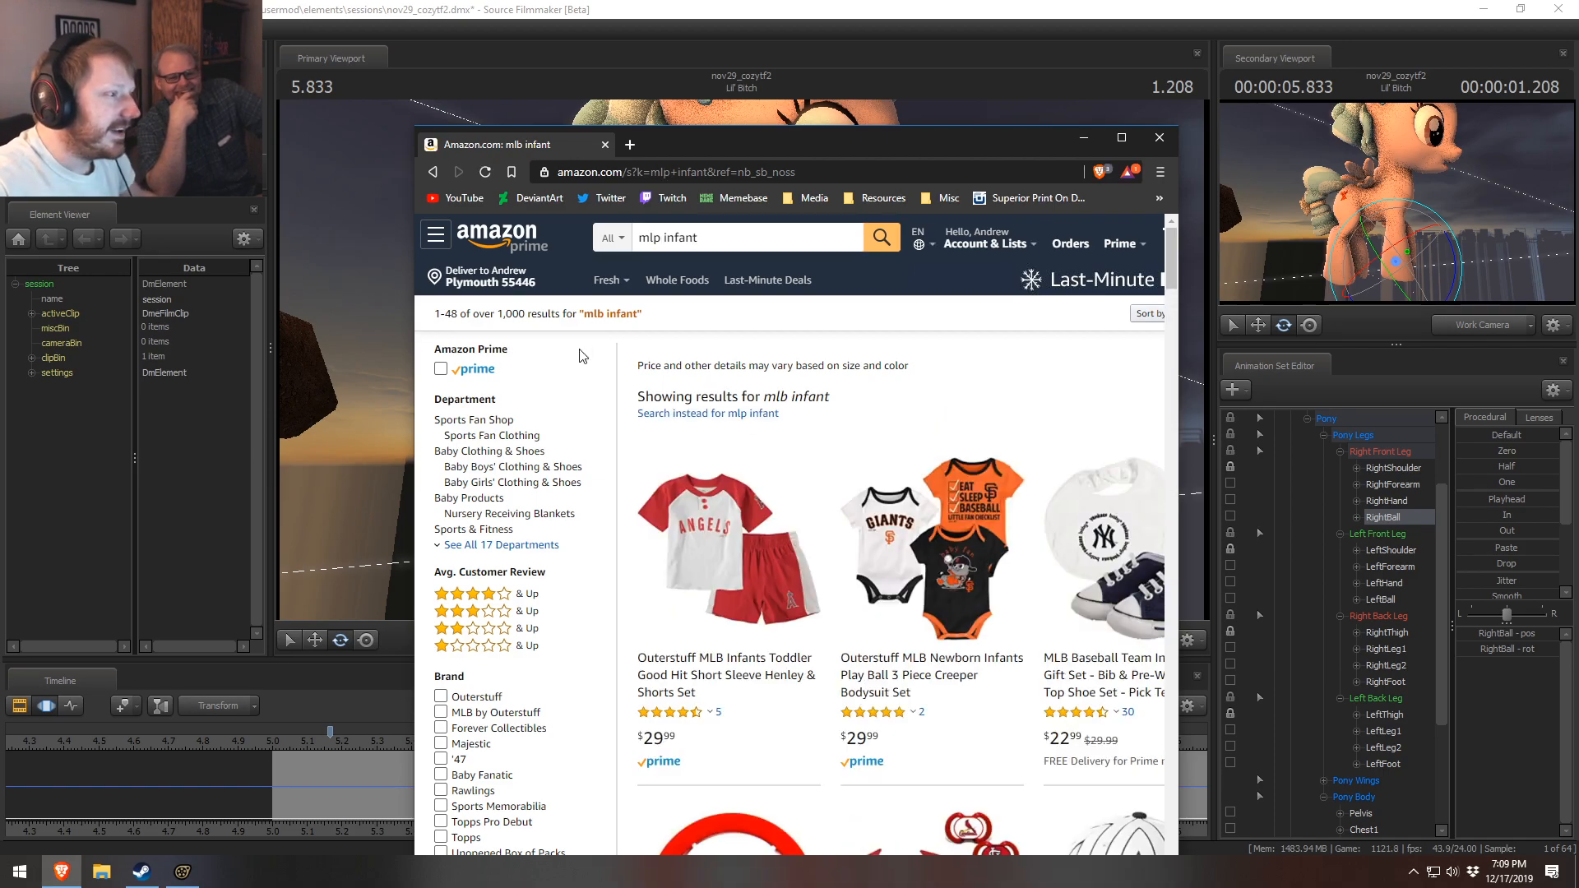
scroll(873, 534, "down", 5)
scroll(822, 411, "up", 5)
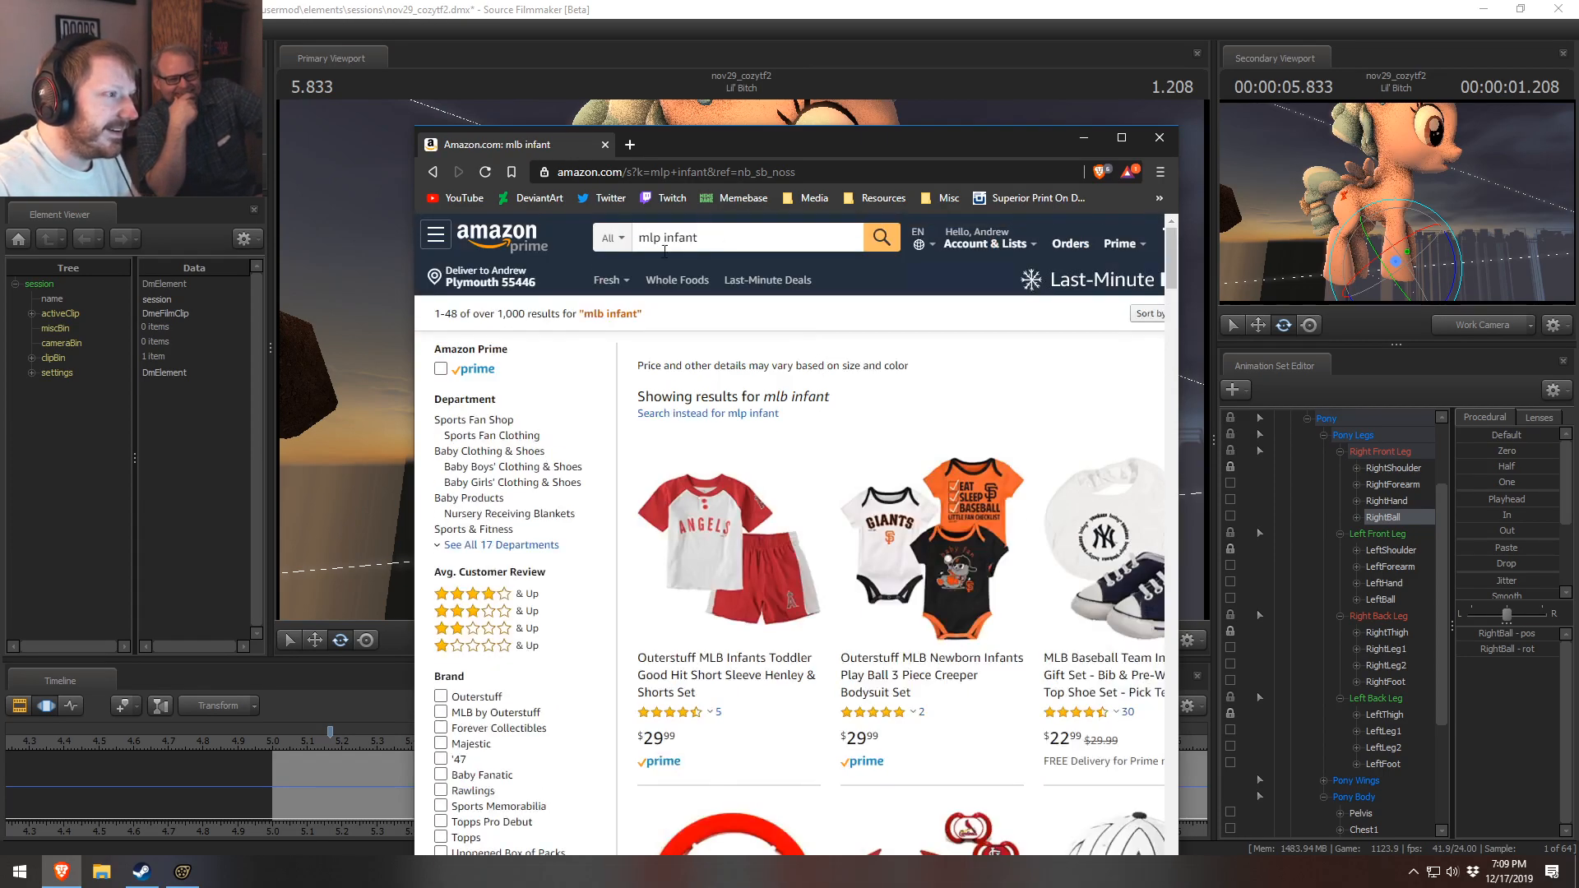
- Search Amazon for "my little pony infant" and look through the first results
double_click(661, 238)
type("my ")
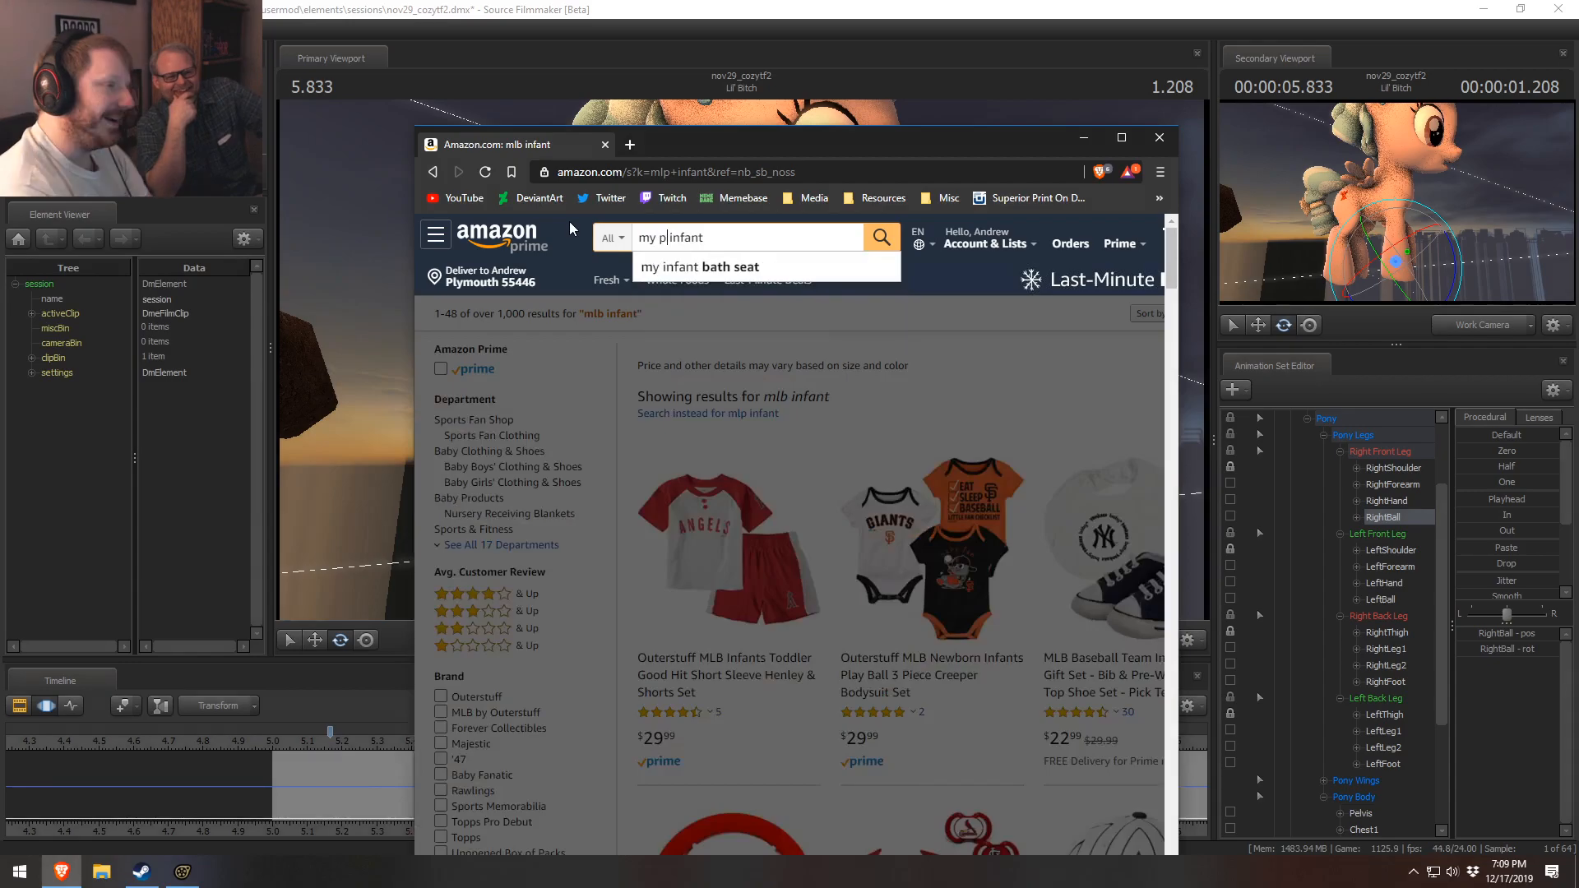
type("little pony")
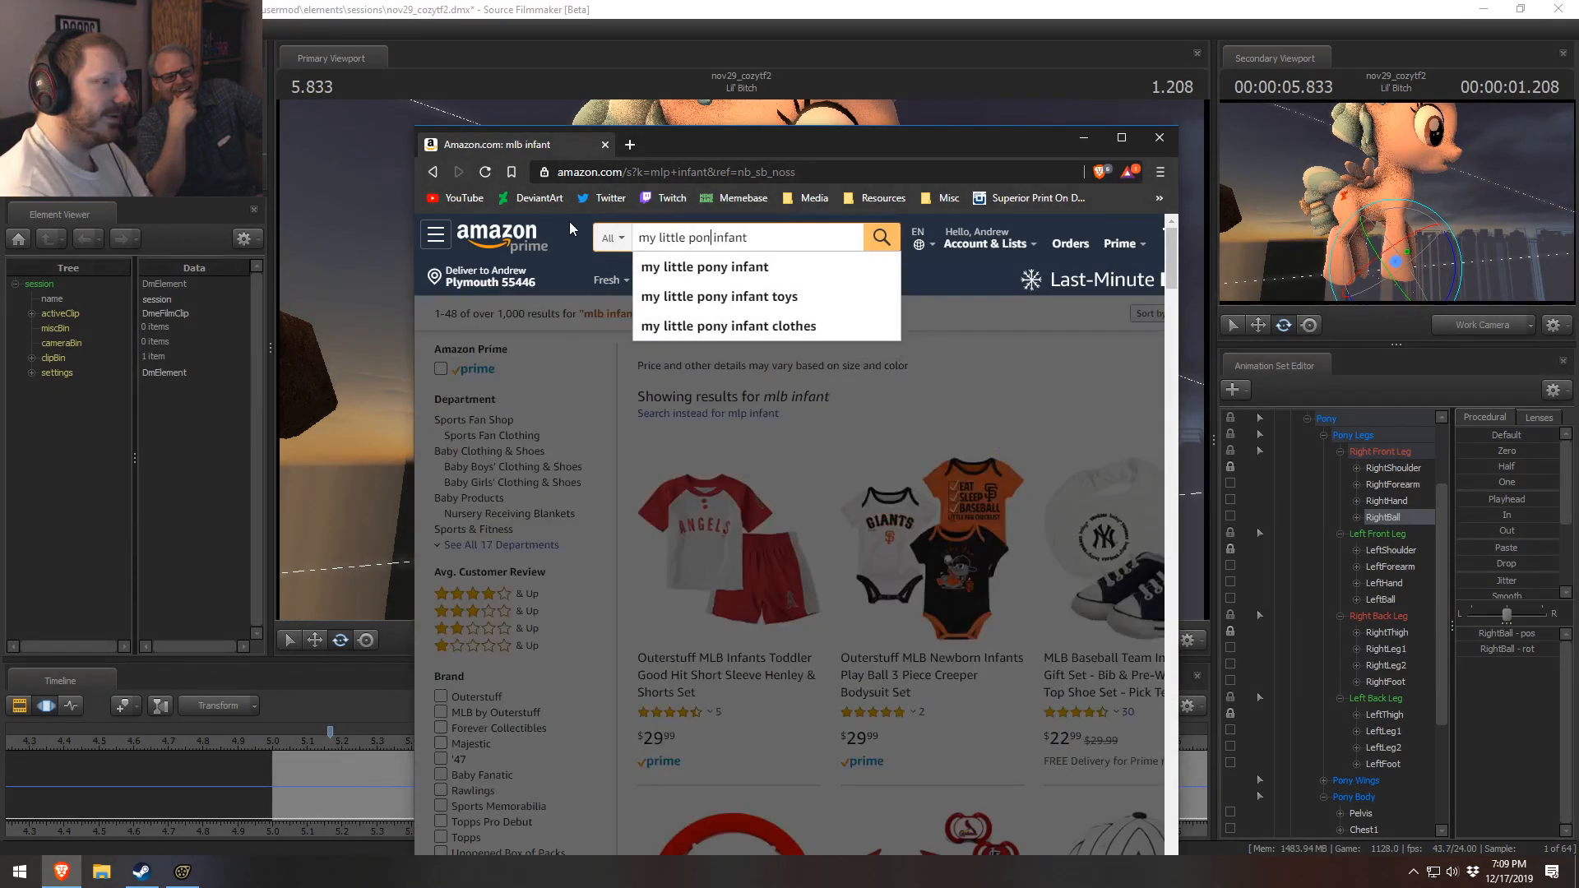
key("Return")
scroll(712, 660, "down", 3)
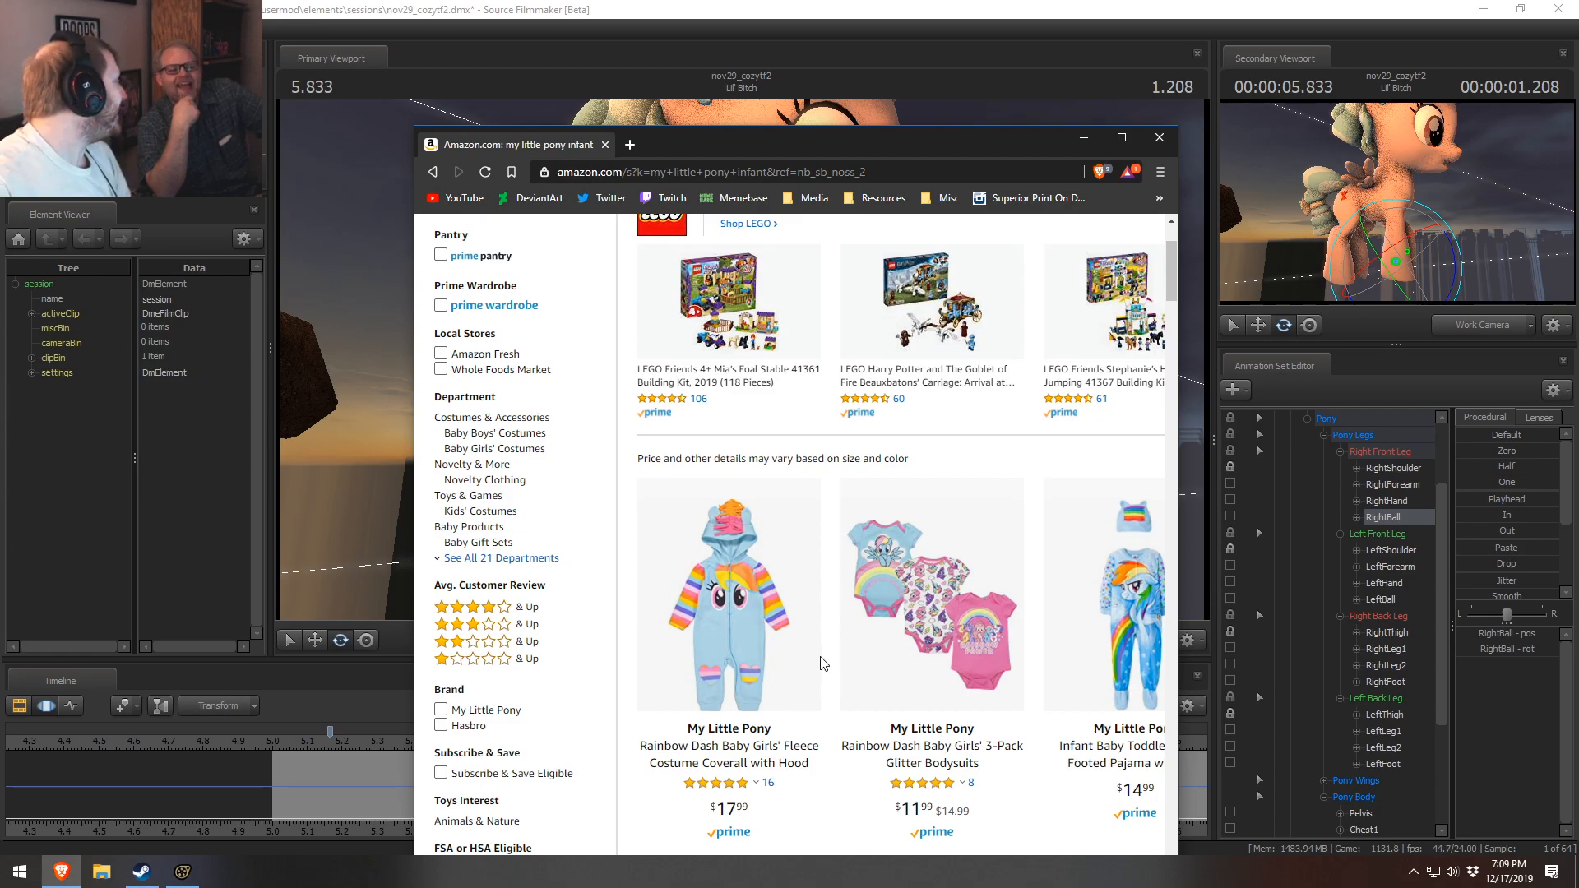
- Widen the browser window and open the Playskool Friends pink pony toy from the results
left_click_drag(1179, 674, 1346, 676)
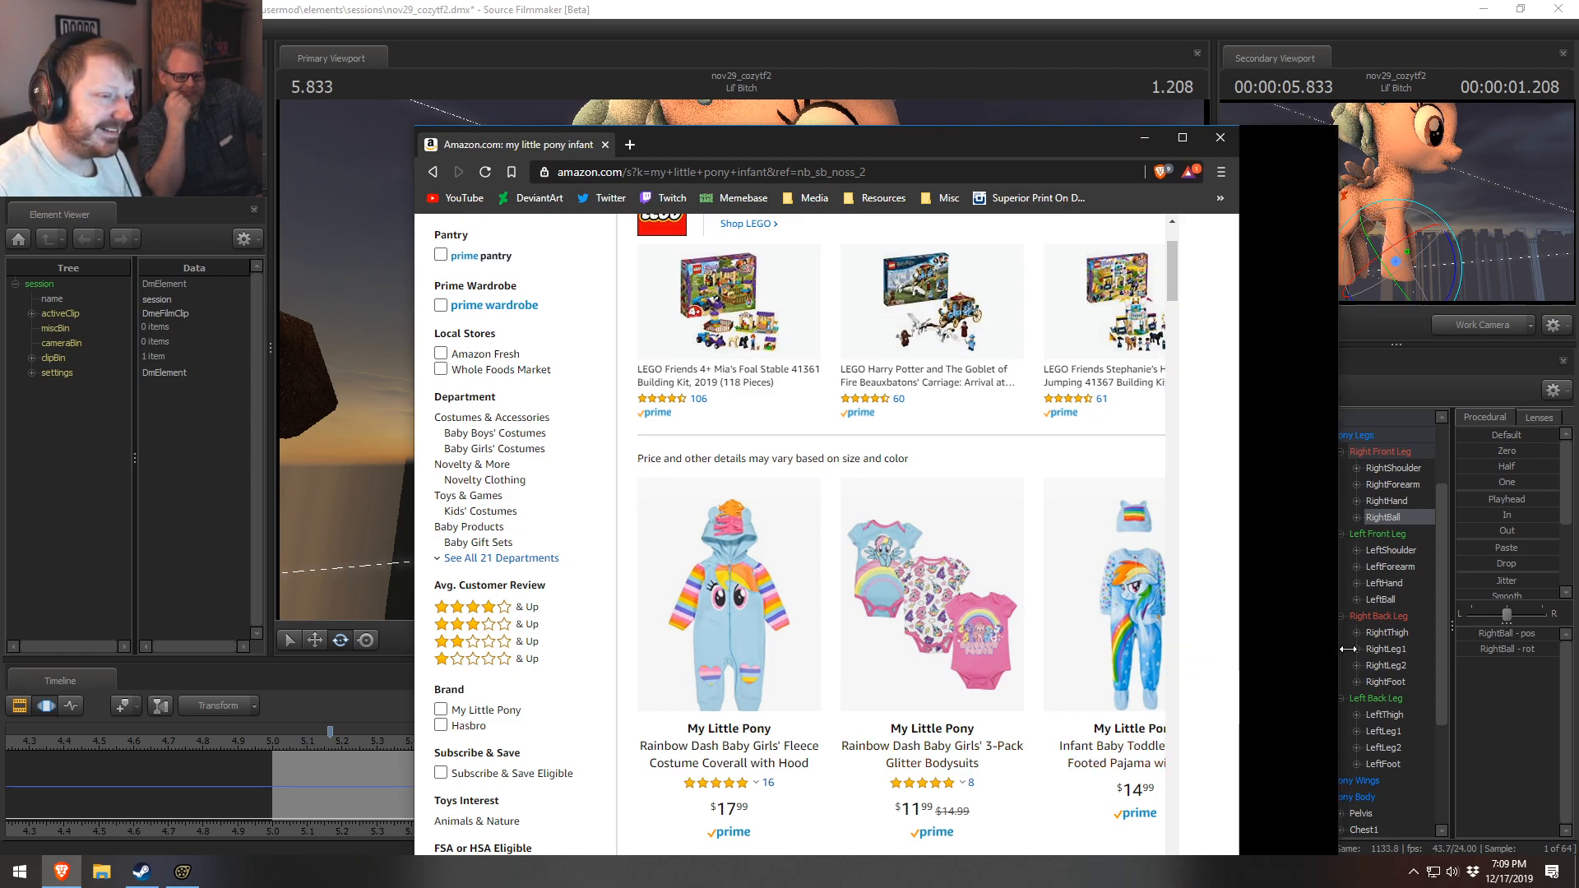
scroll(1150, 689, "down", 5)
scroll(1150, 689, "down", 3)
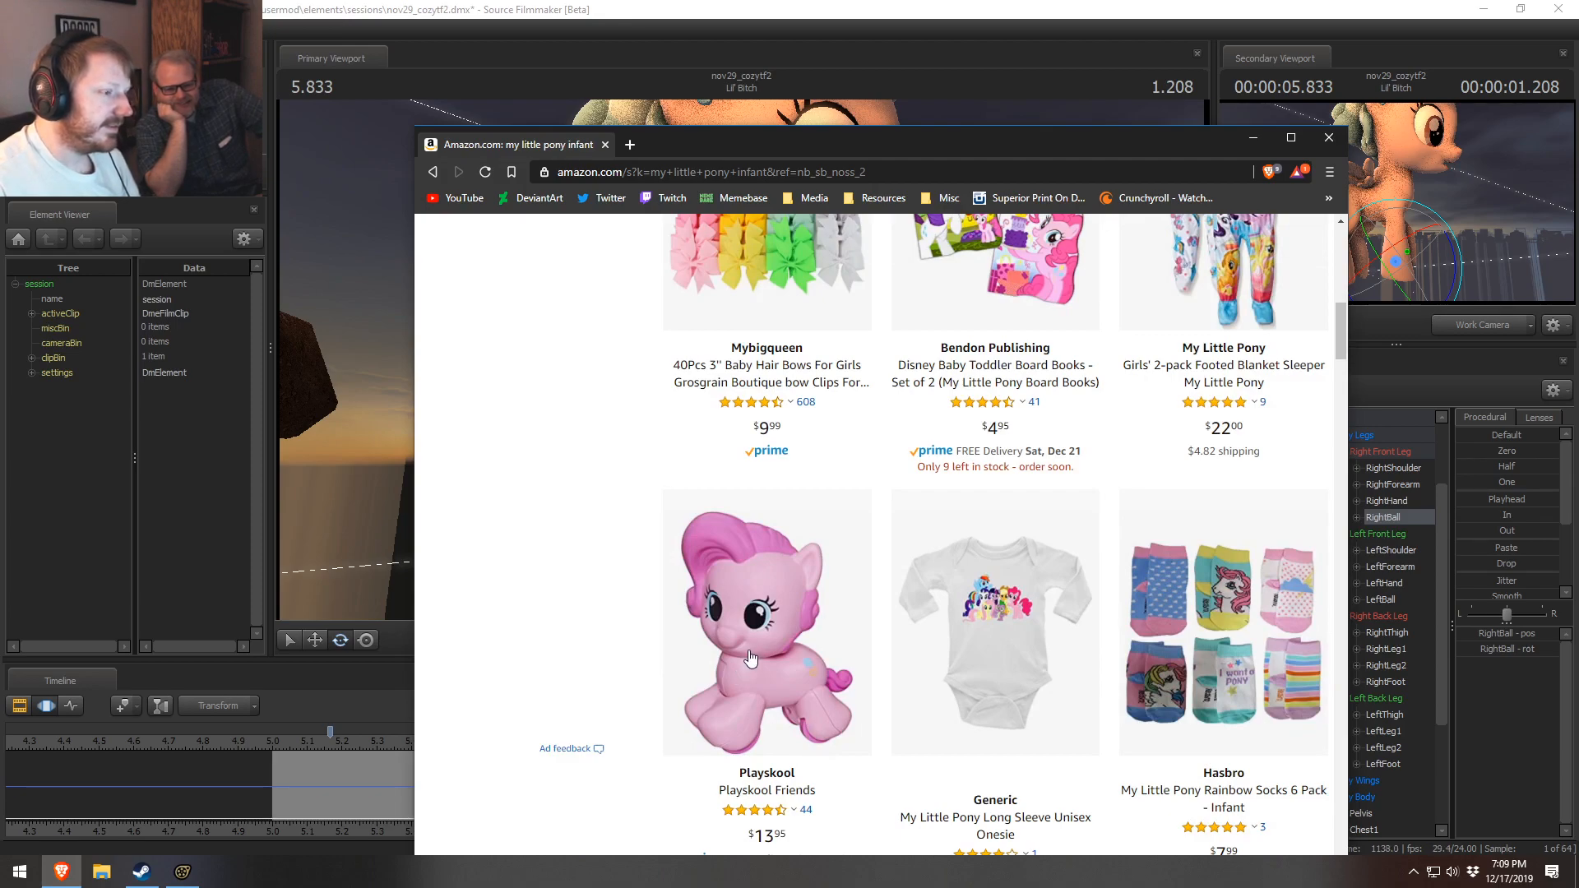
scroll(736, 676, "down", 2)
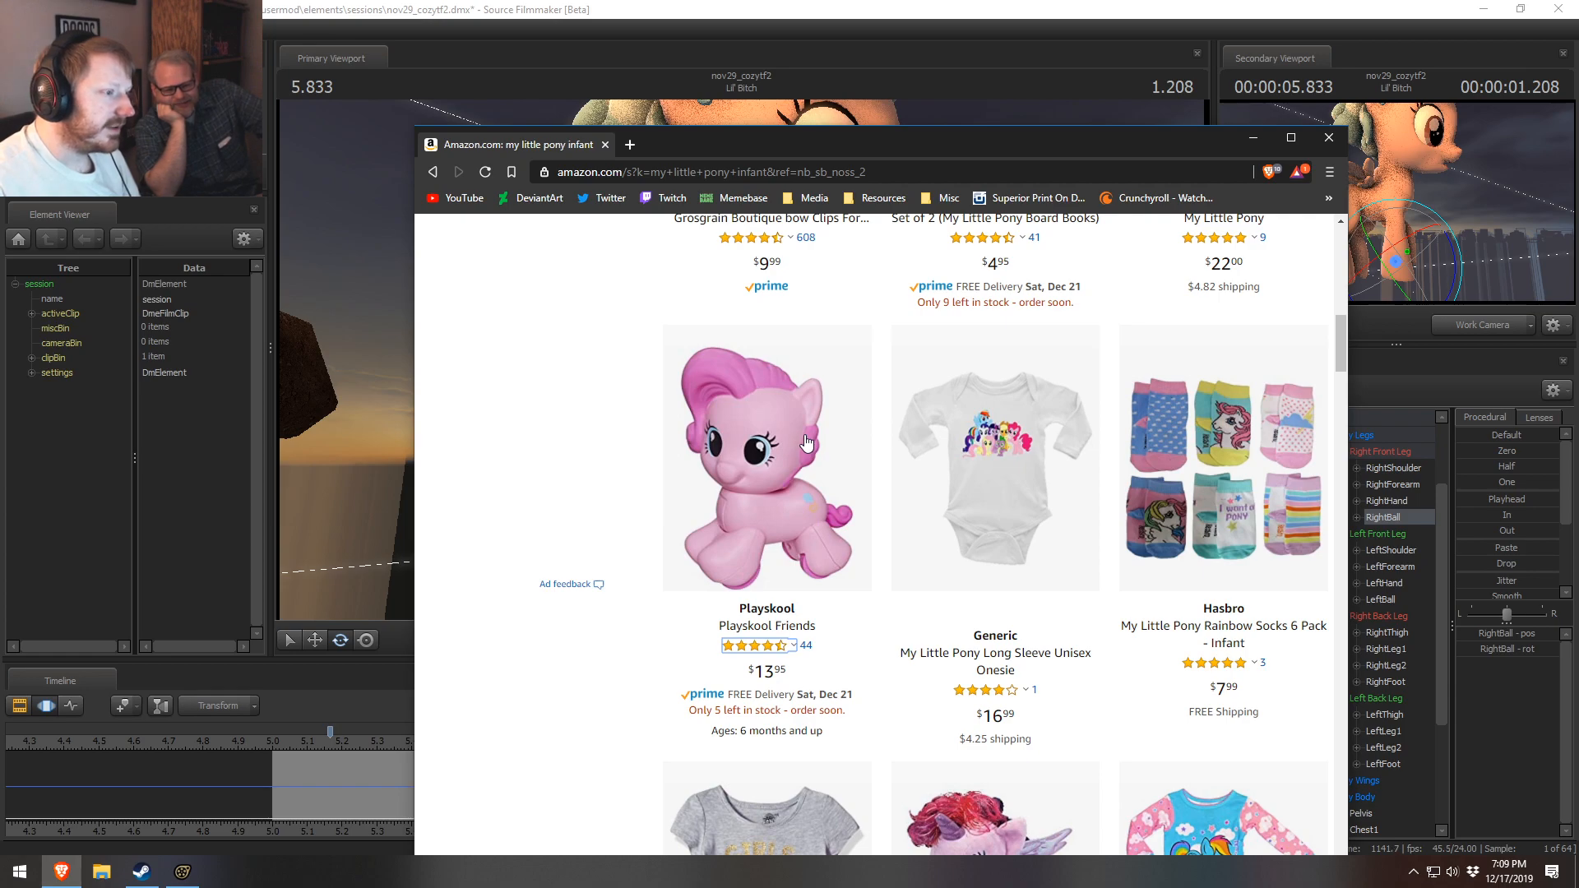
left_click(753, 471)
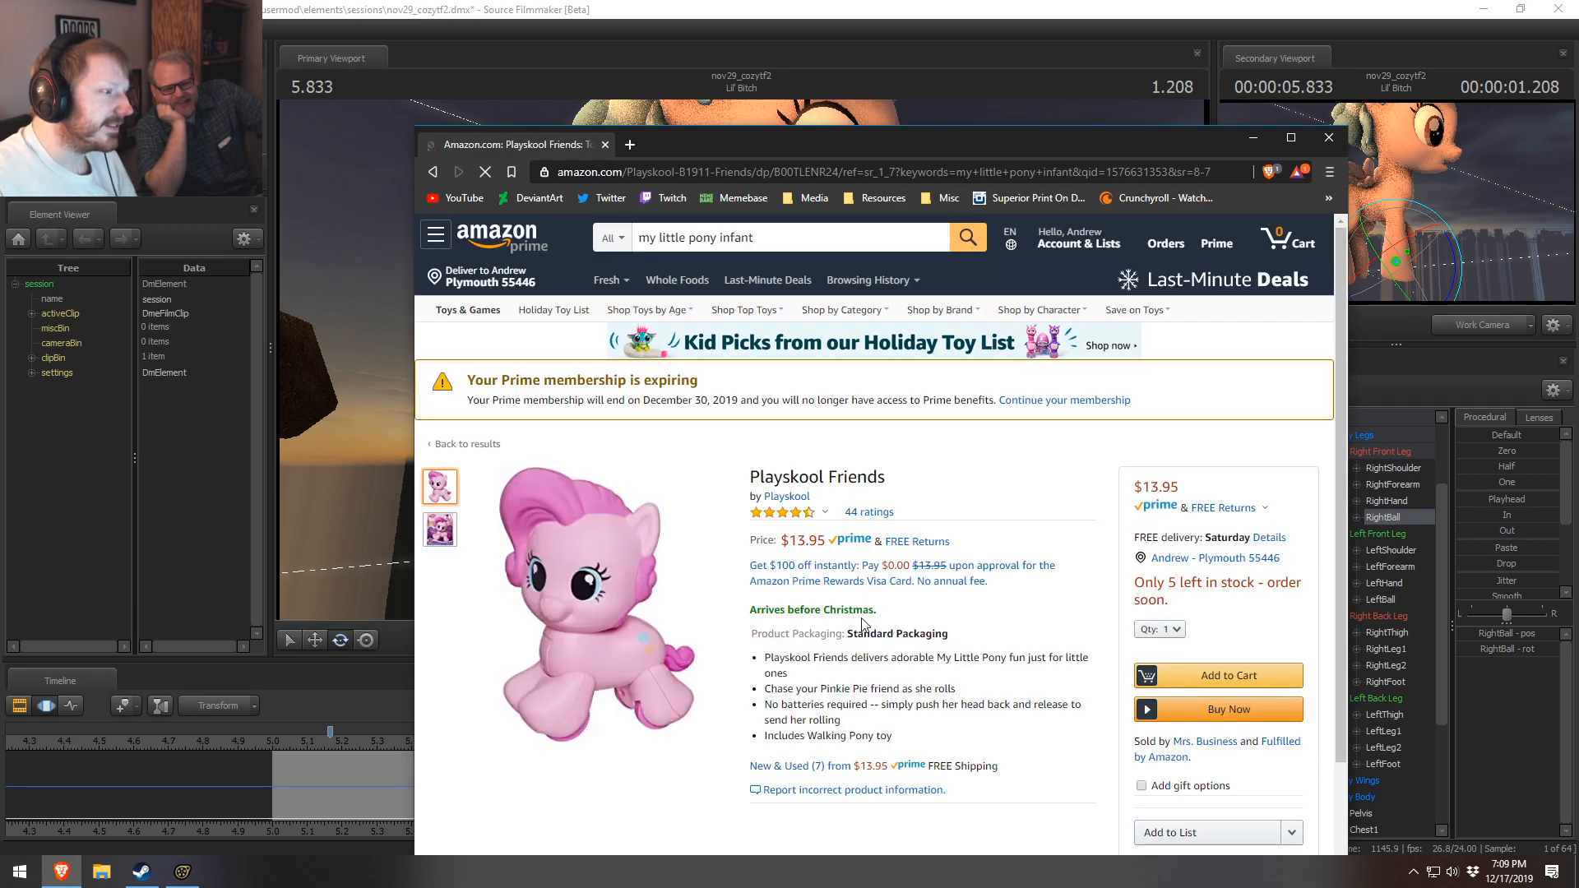
- Read the Playskool Friends product page through its description, product information and videos
scroll(1103, 600, "down", 8)
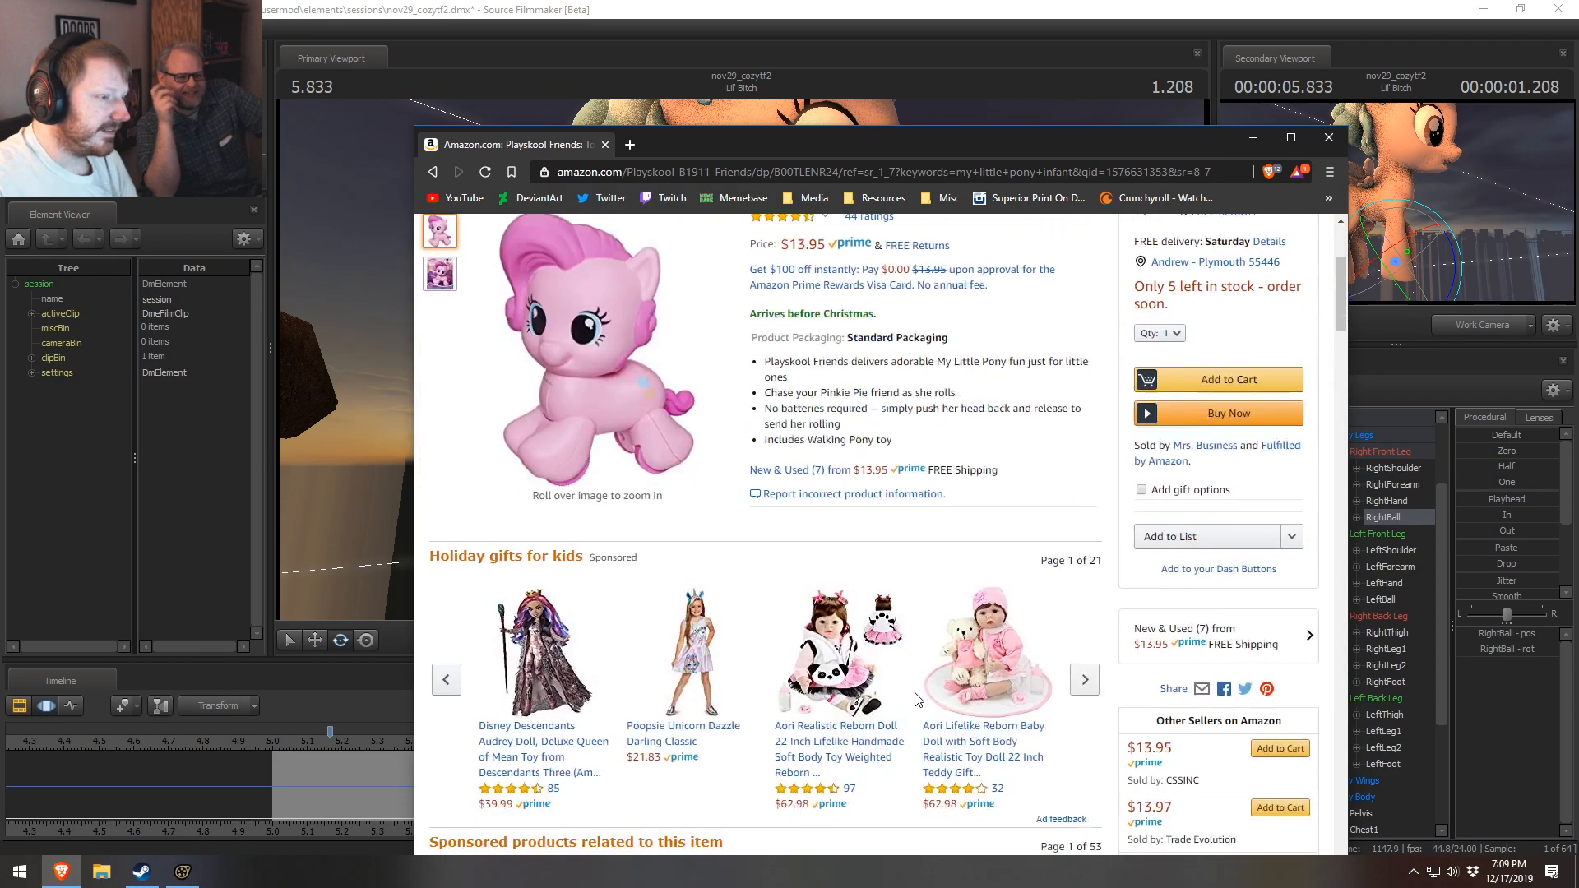
scroll(916, 695, "down", 4)
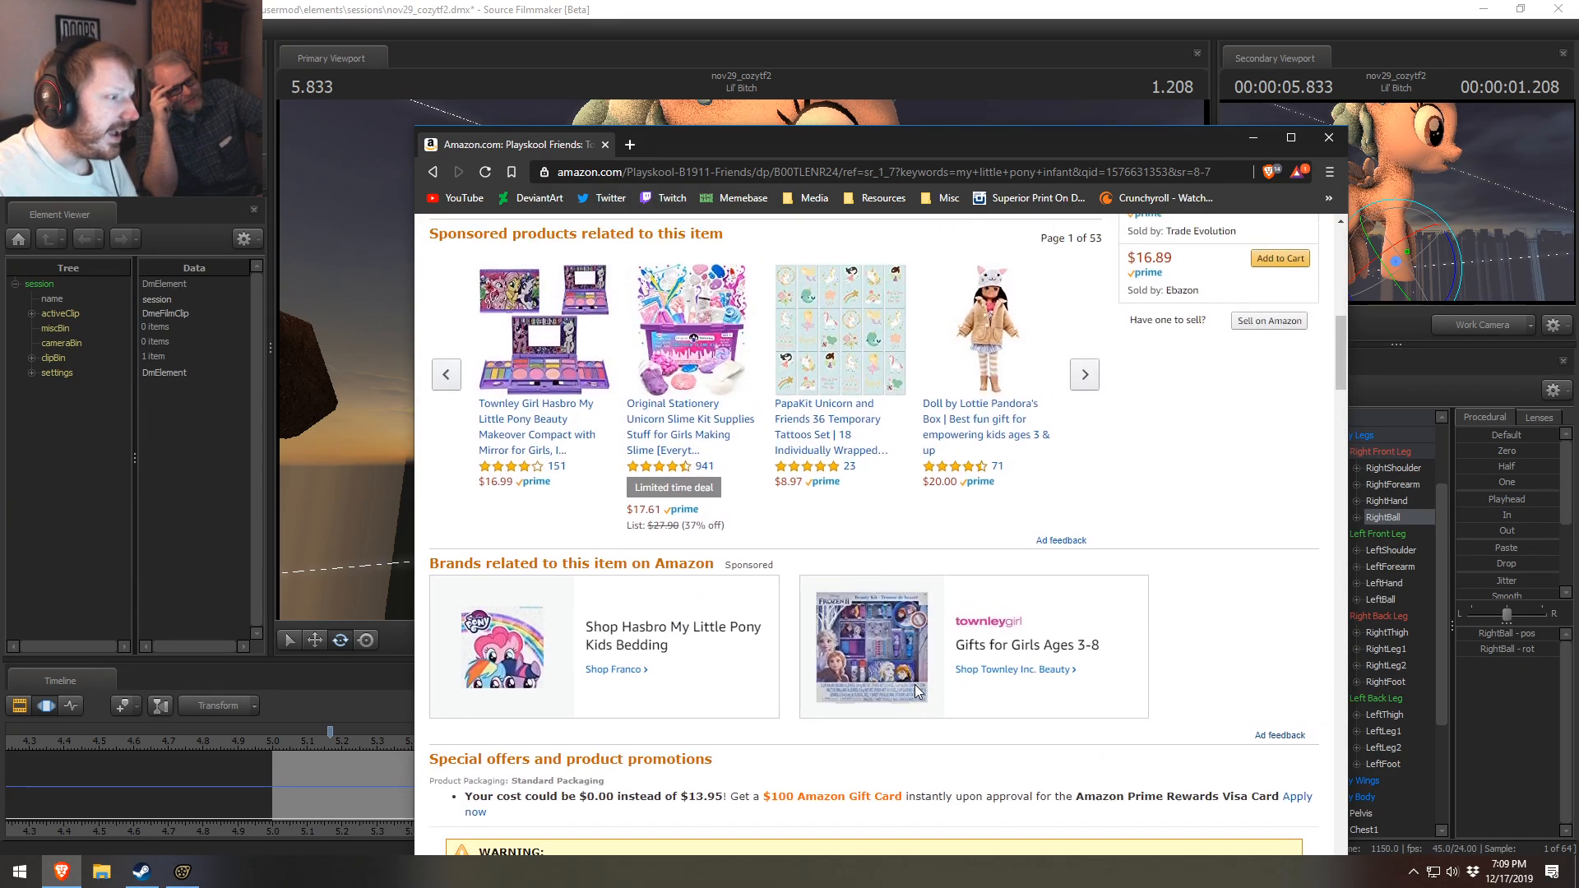
scroll(917, 693, "down", 6)
scroll(918, 692, "down", 3)
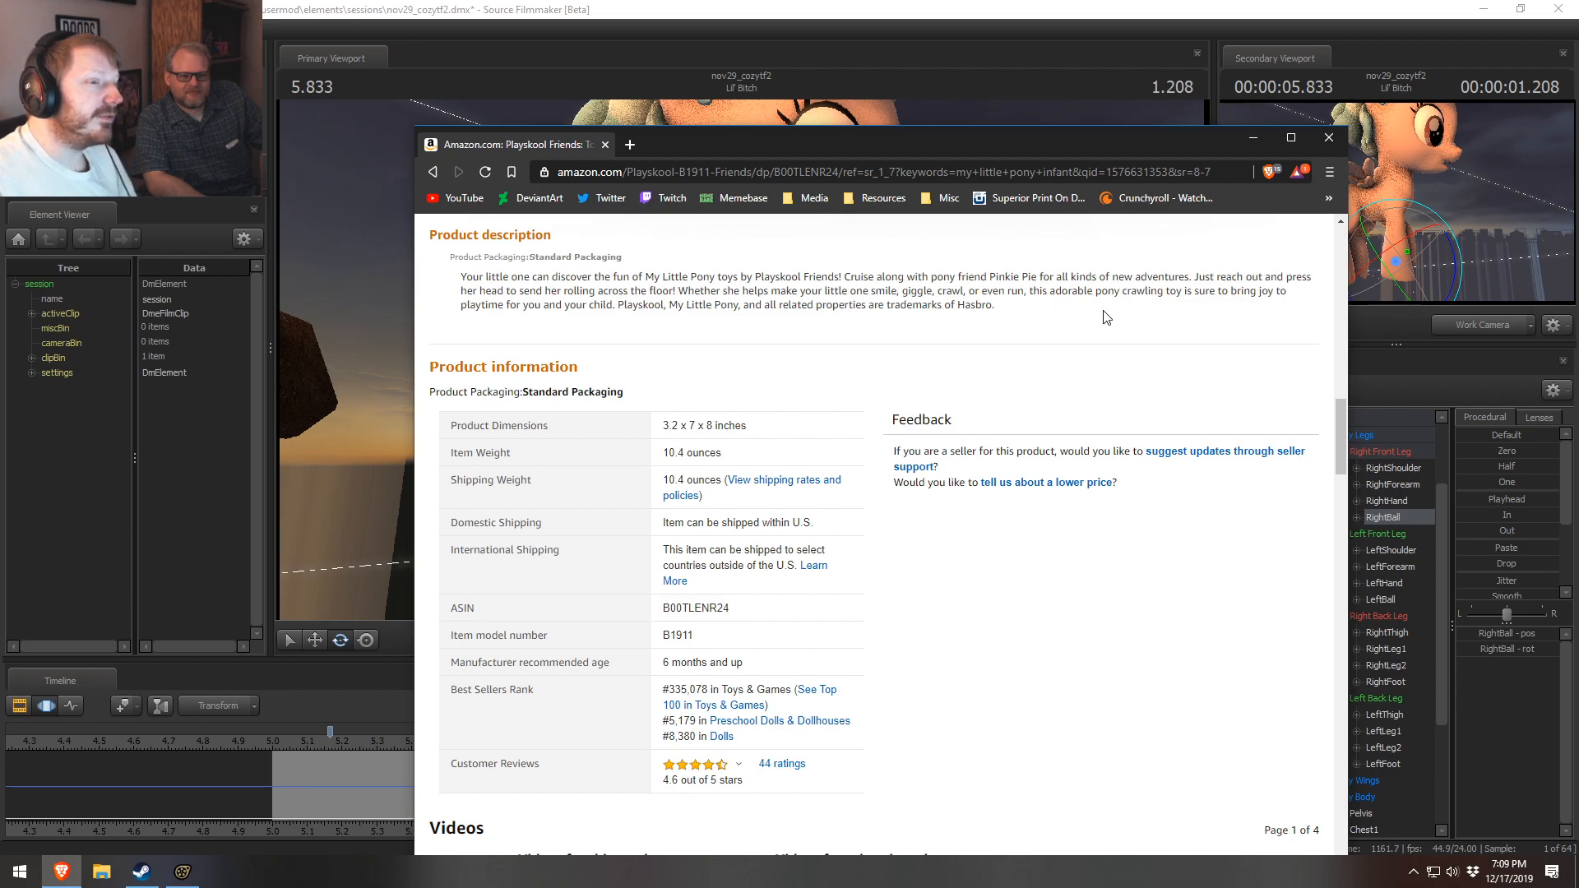
scroll(885, 409, "down", 7)
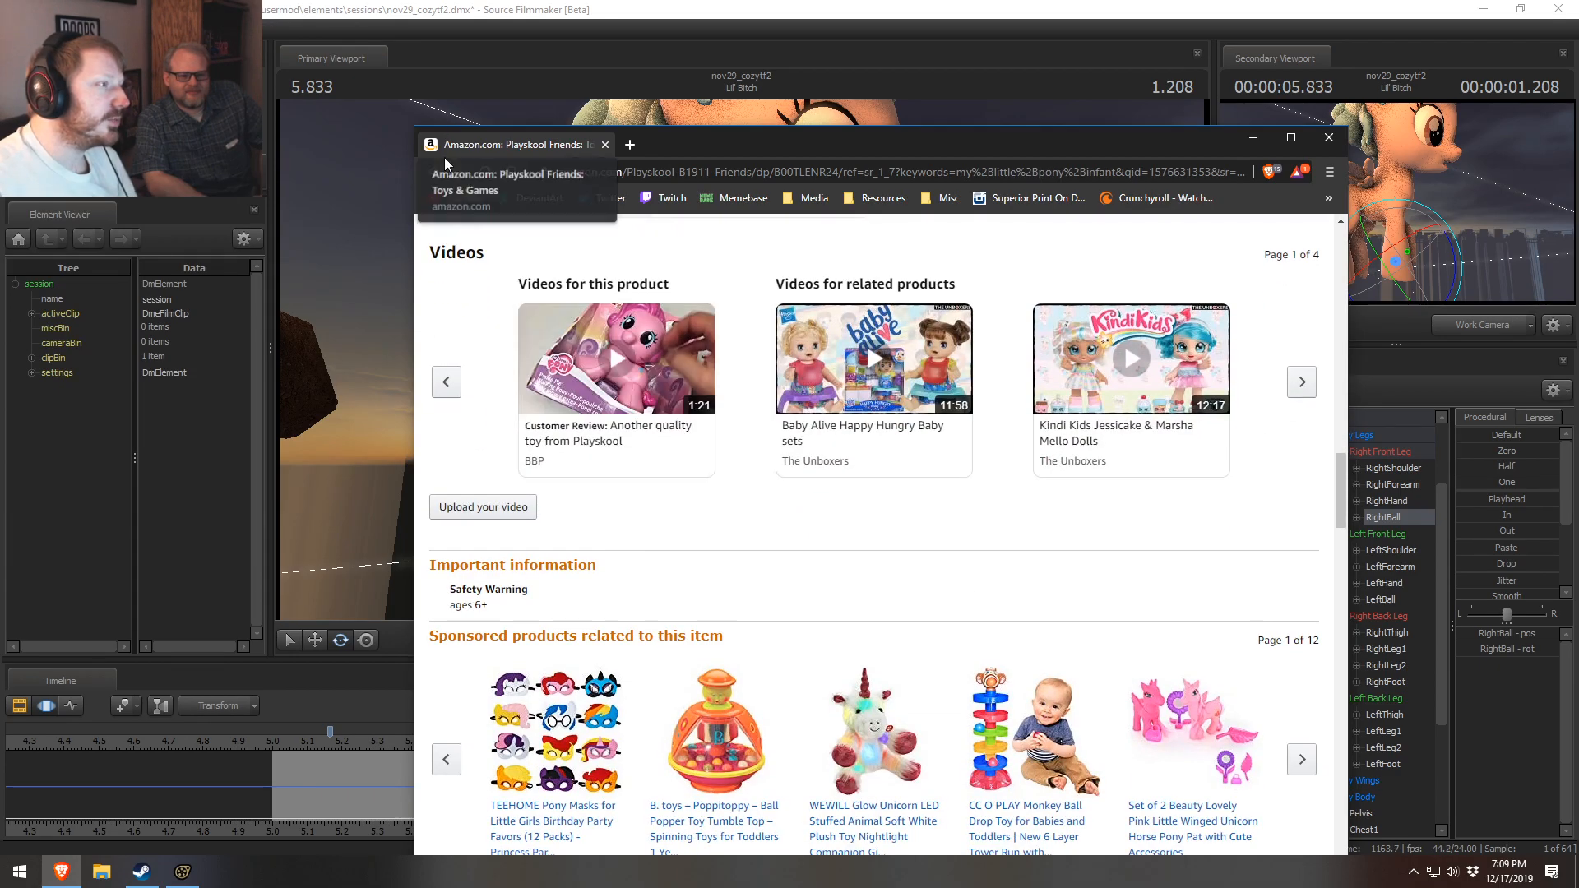
- Return to the "my little pony infant" results and browse the listings further down
left_click(434, 174)
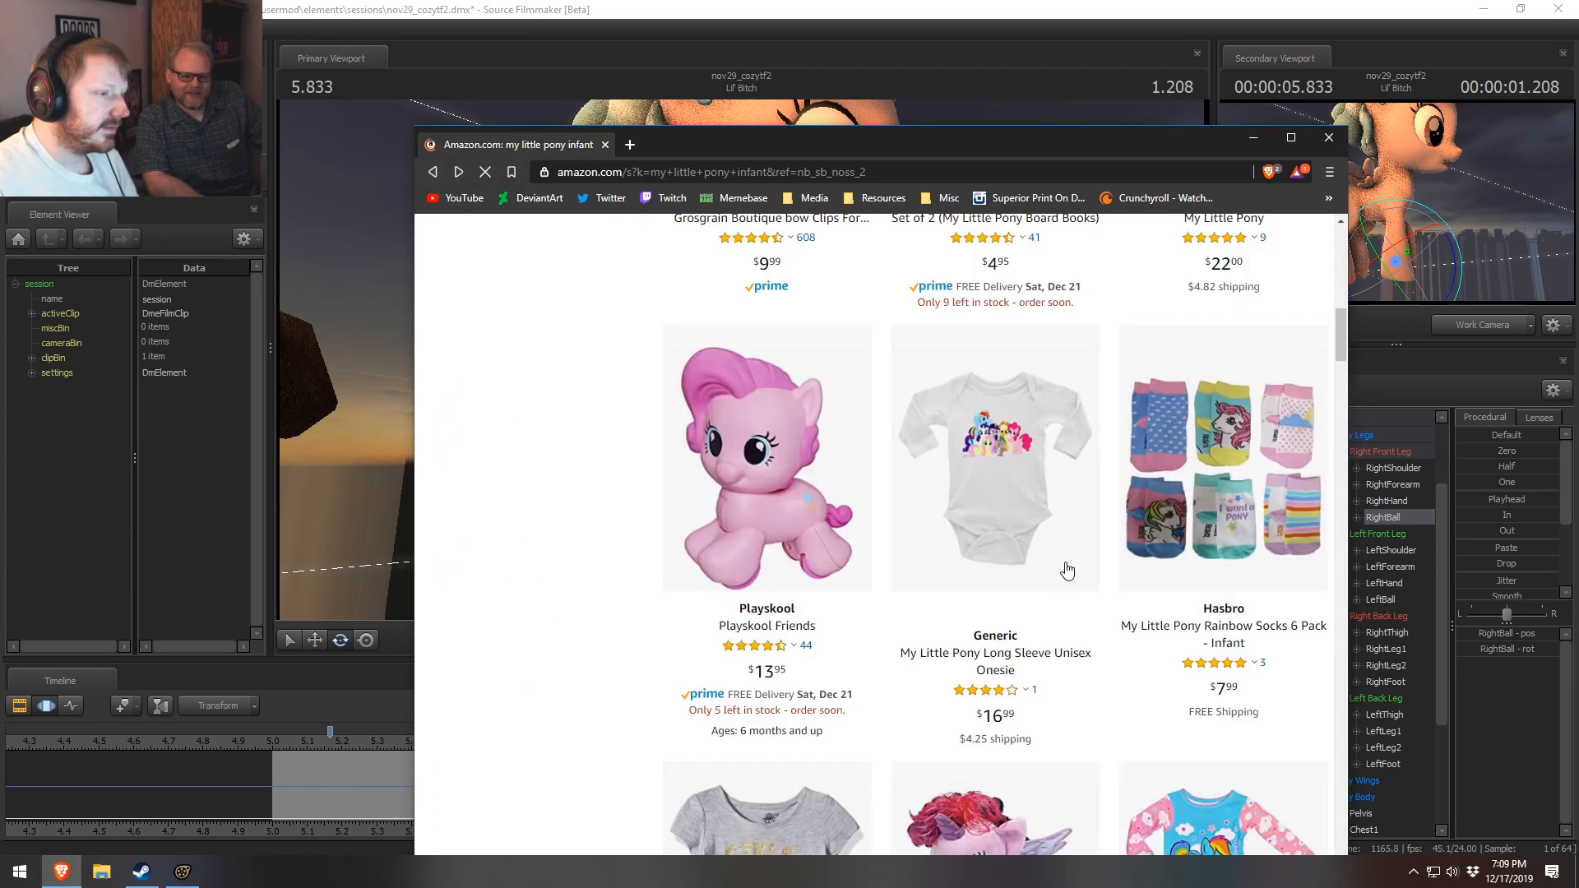
scroll(1057, 581, "down", 6)
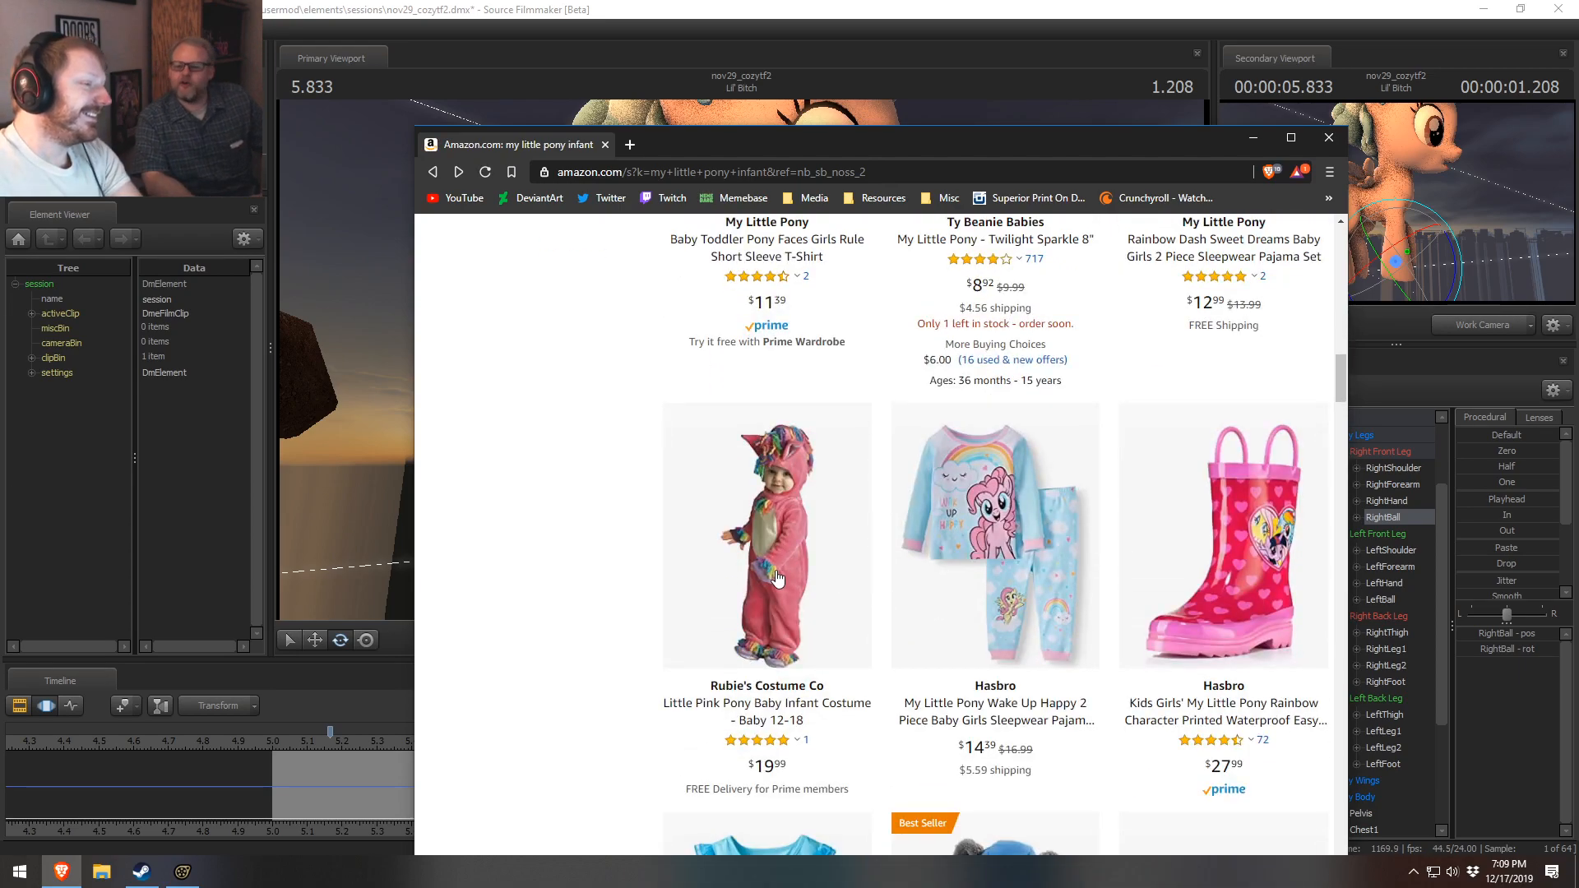
scroll(1086, 568, "down", 5)
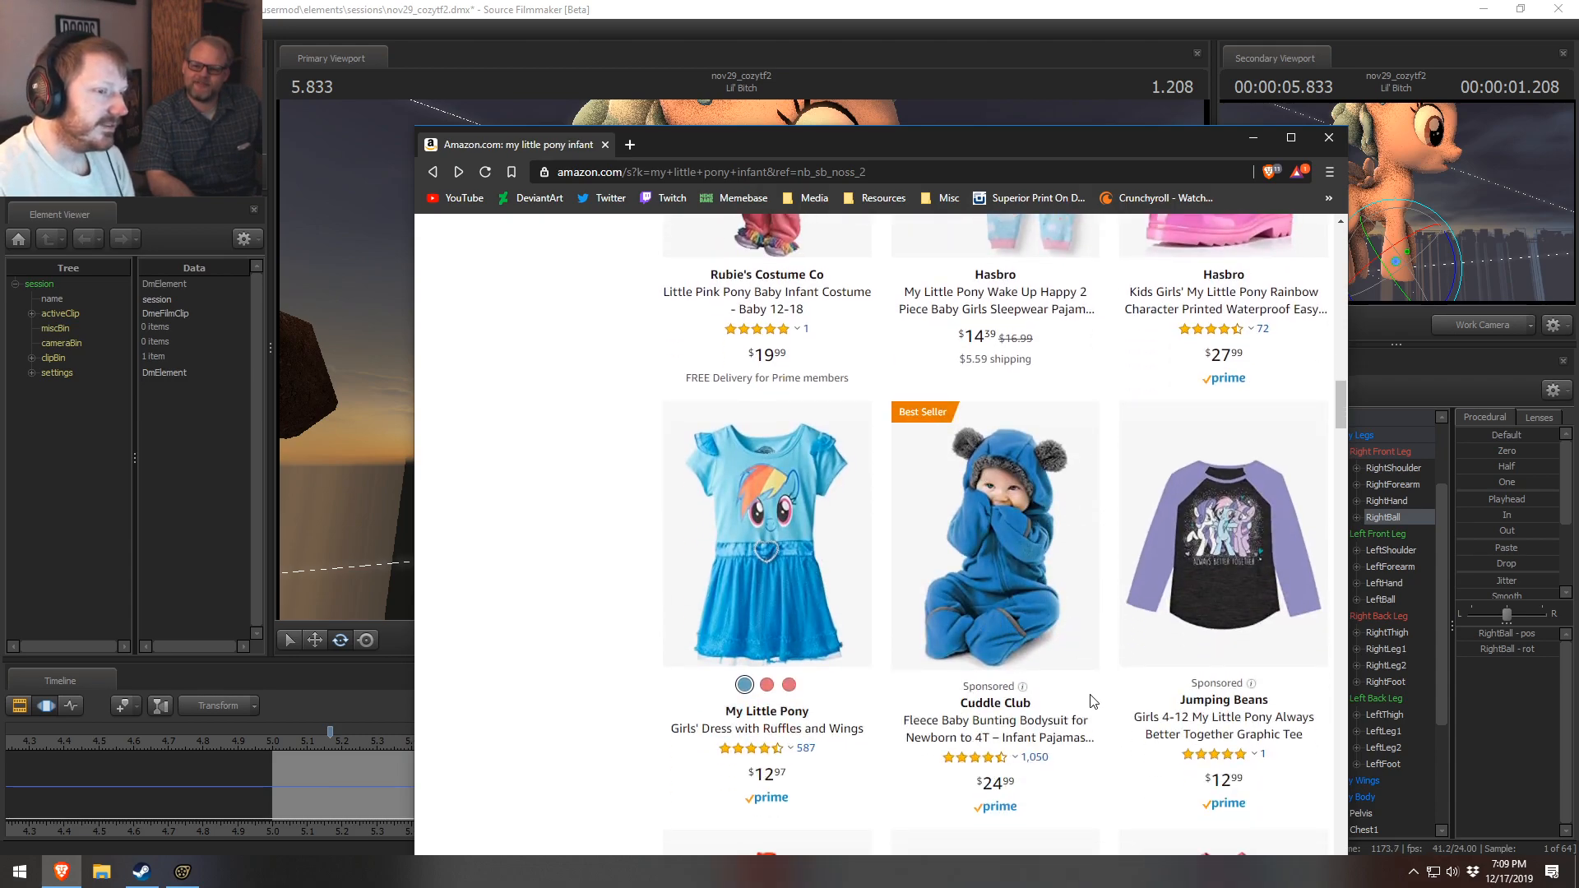
scroll(1092, 697, "down", 3)
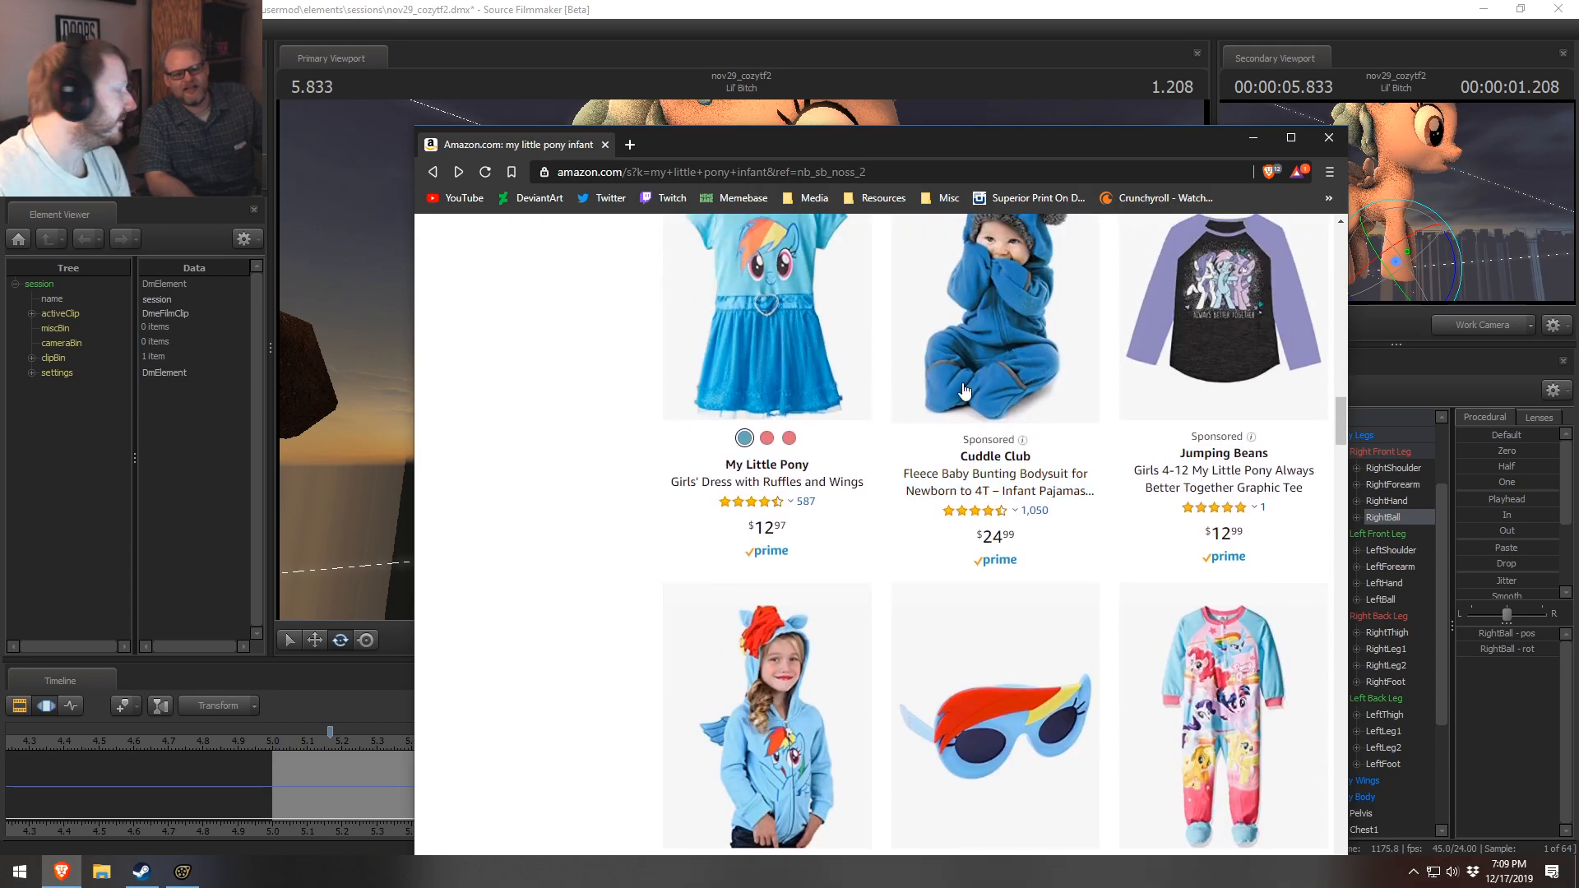
- Browse the "my little pony infant" results on Amazon down to the suggestions inspired by previous views
scroll(974, 669, "down", 8)
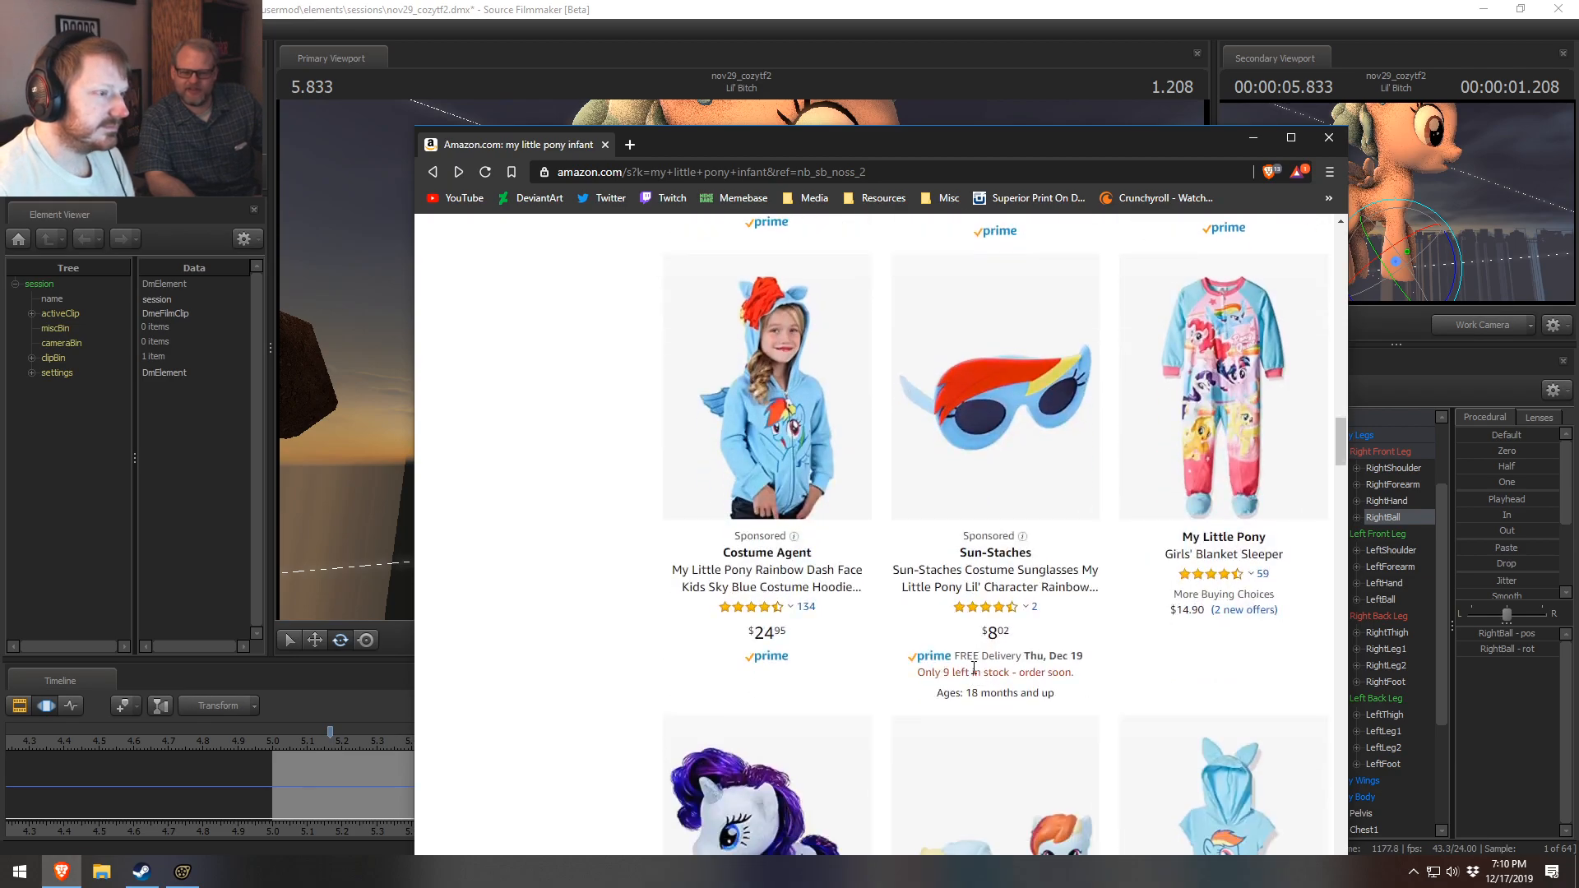
scroll(974, 670, "down", 1)
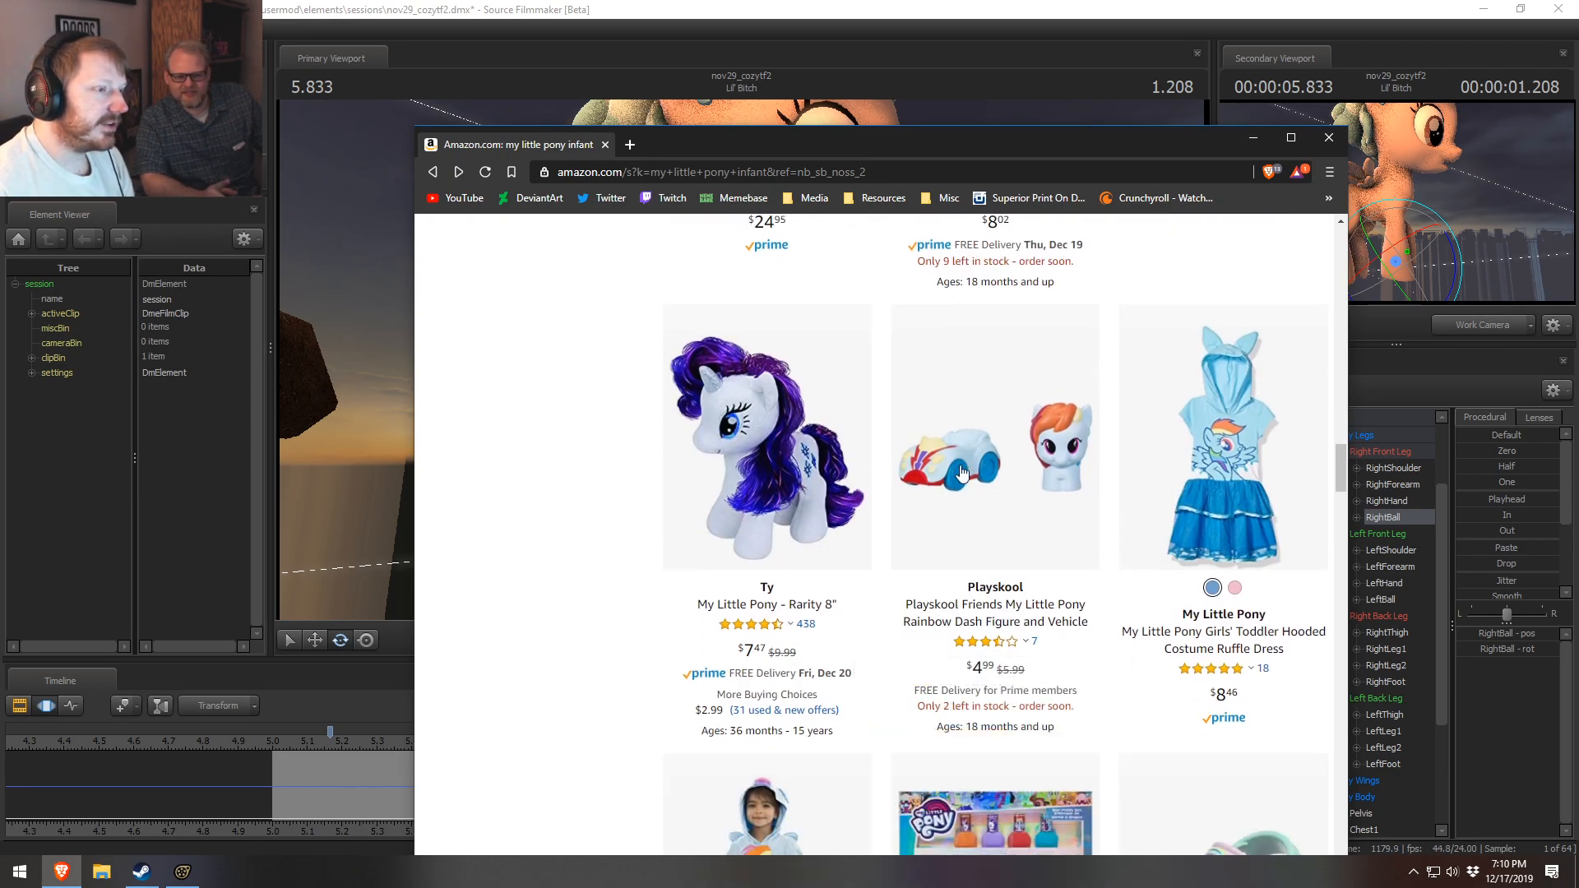
scroll(759, 455, "down", 9)
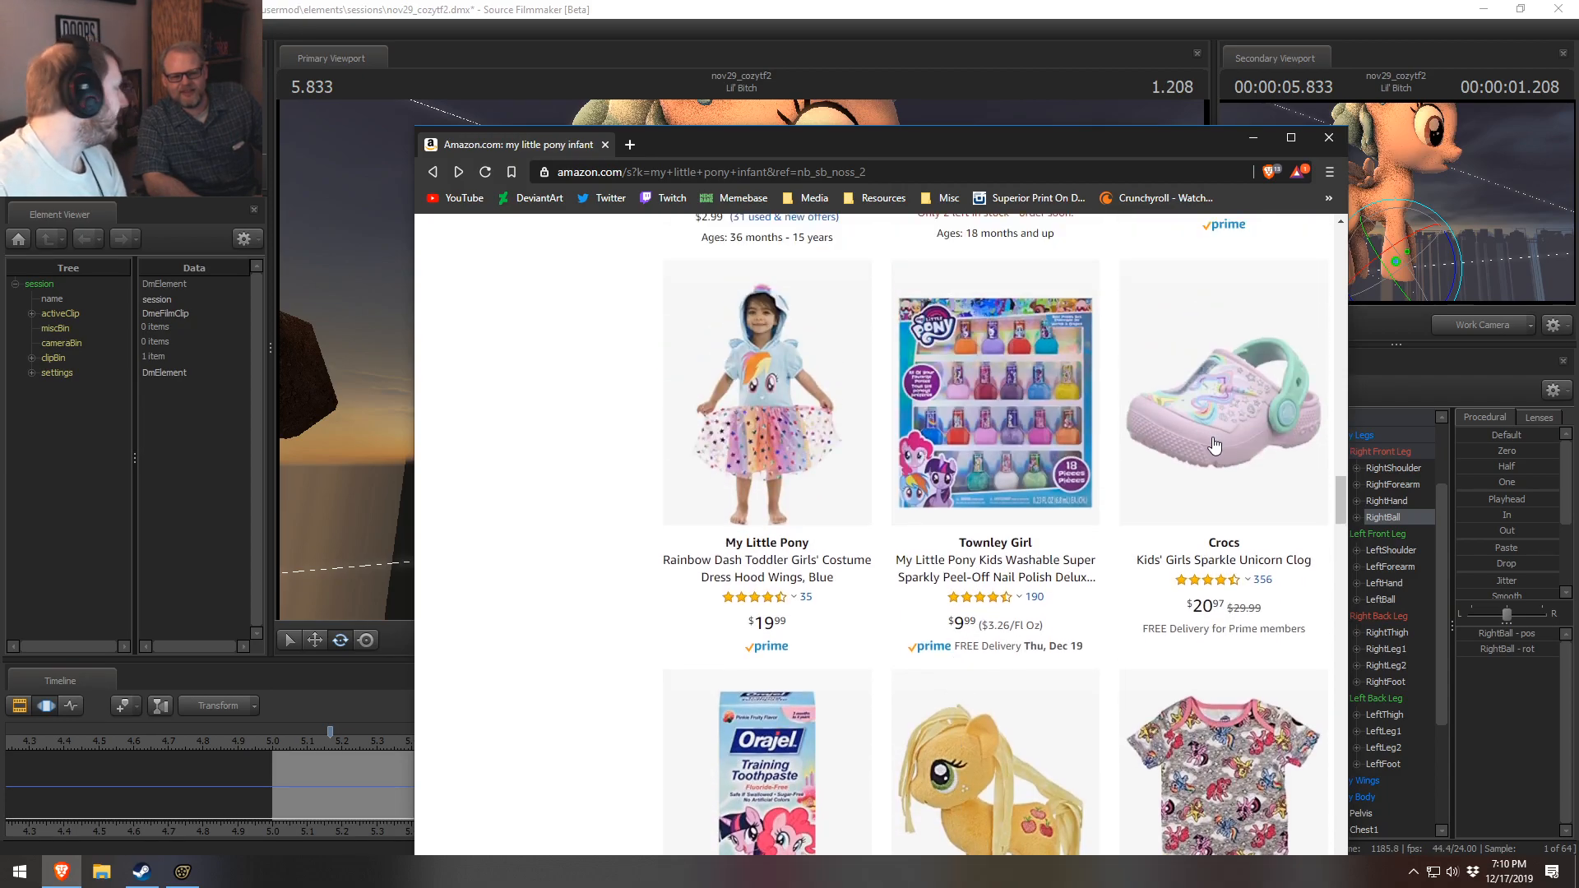
scroll(1214, 445, "down", 5)
scroll(1214, 445, "down", 2)
scroll(778, 394, "up", 2)
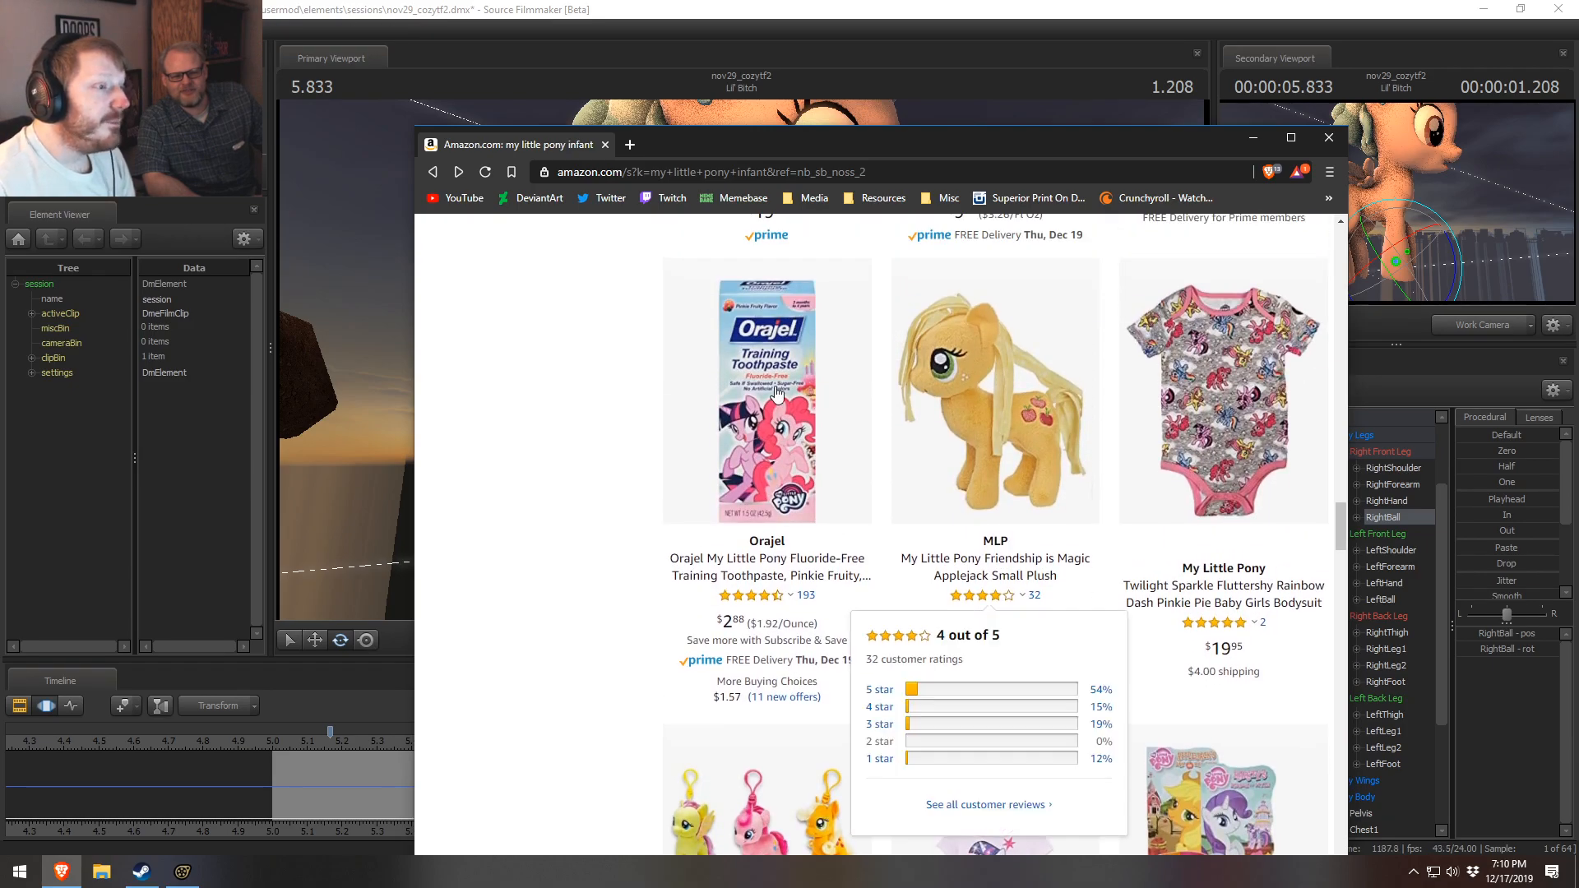
scroll(792, 449, "down", 8)
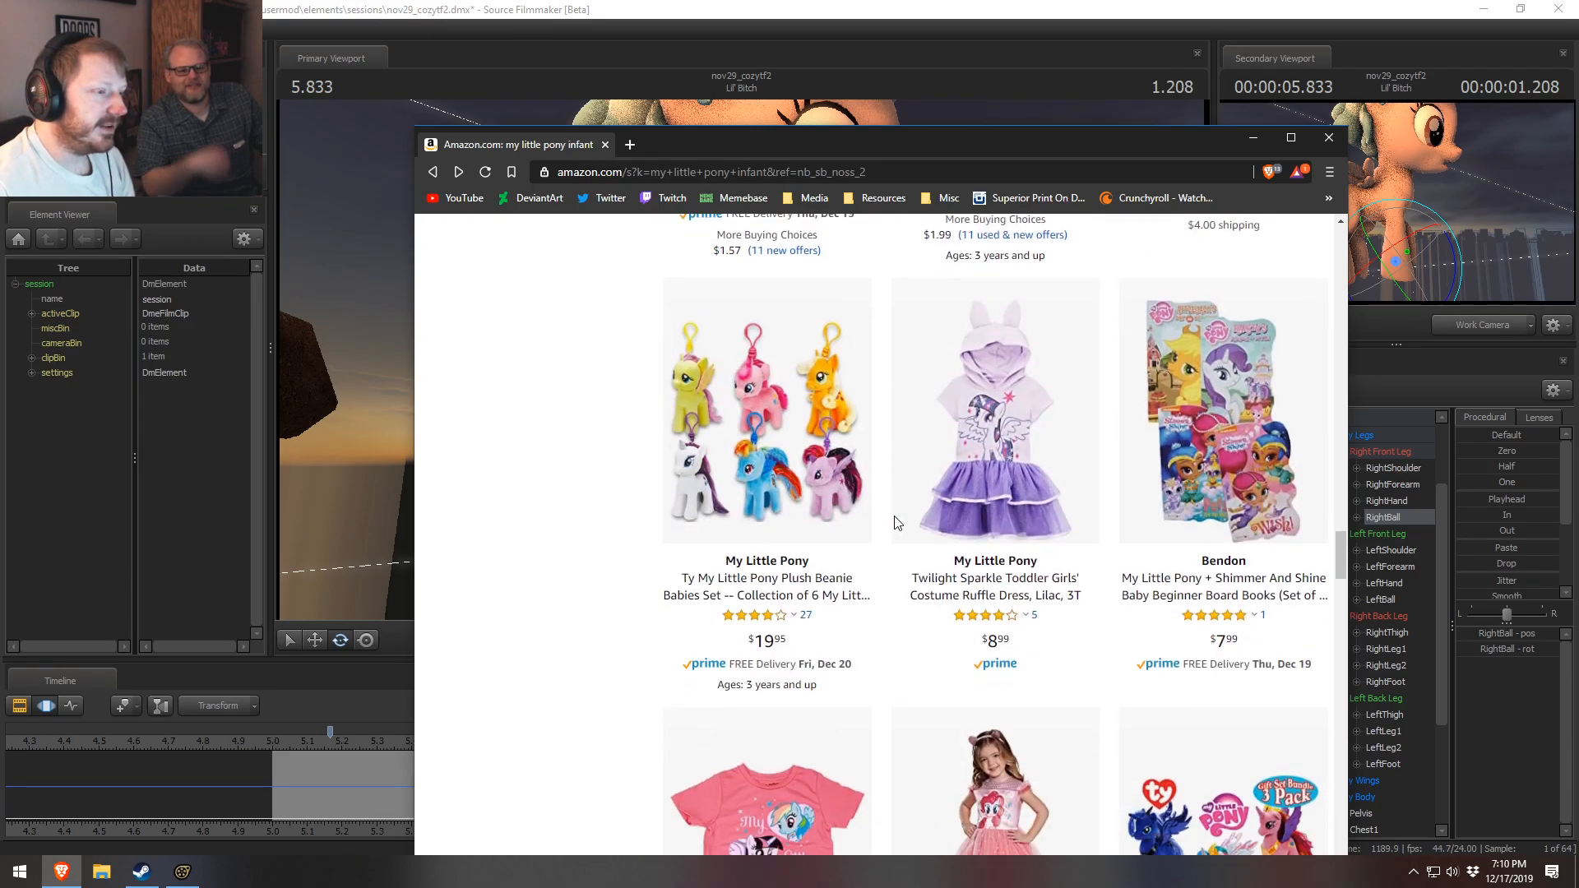
scroll(897, 524, "down", 9)
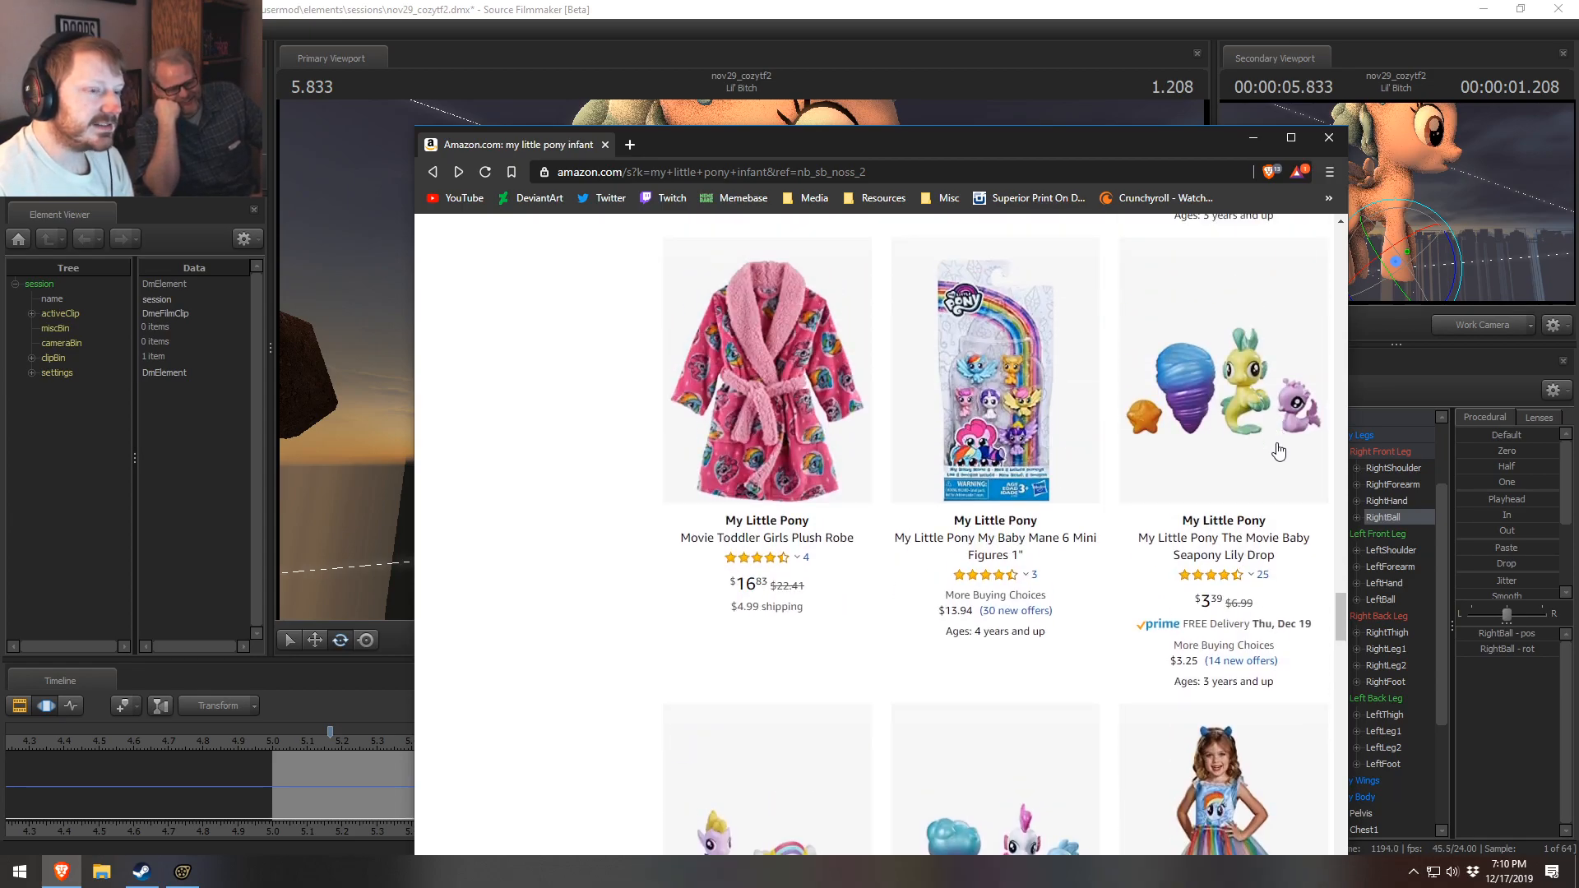
scroll(1278, 451, "down", 5)
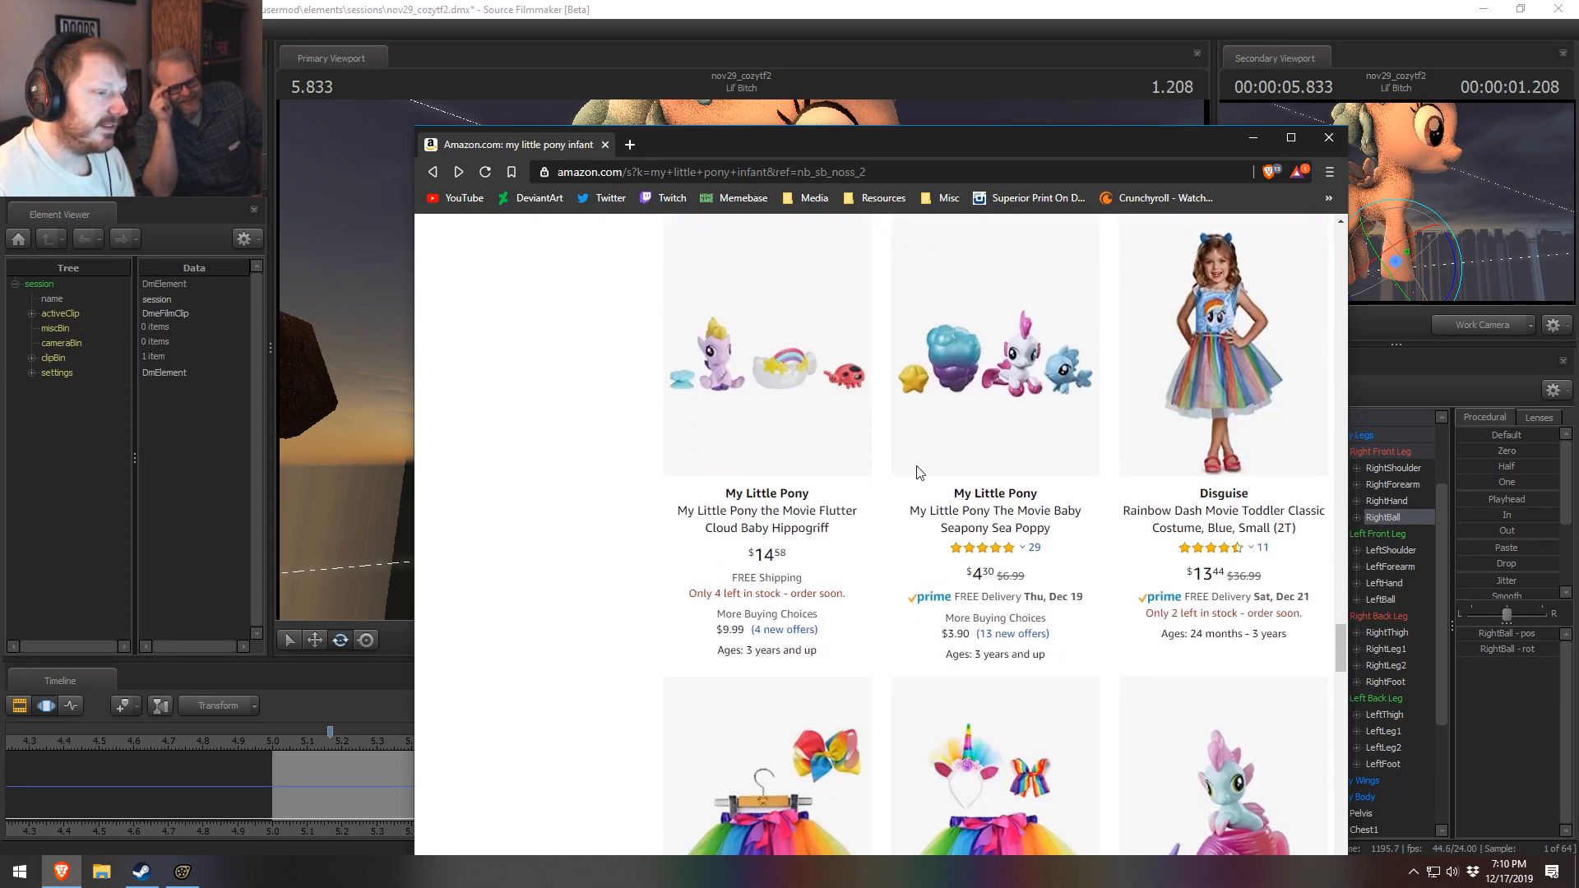
scroll(919, 471, "down", 3)
scroll(1156, 618, "down", 10)
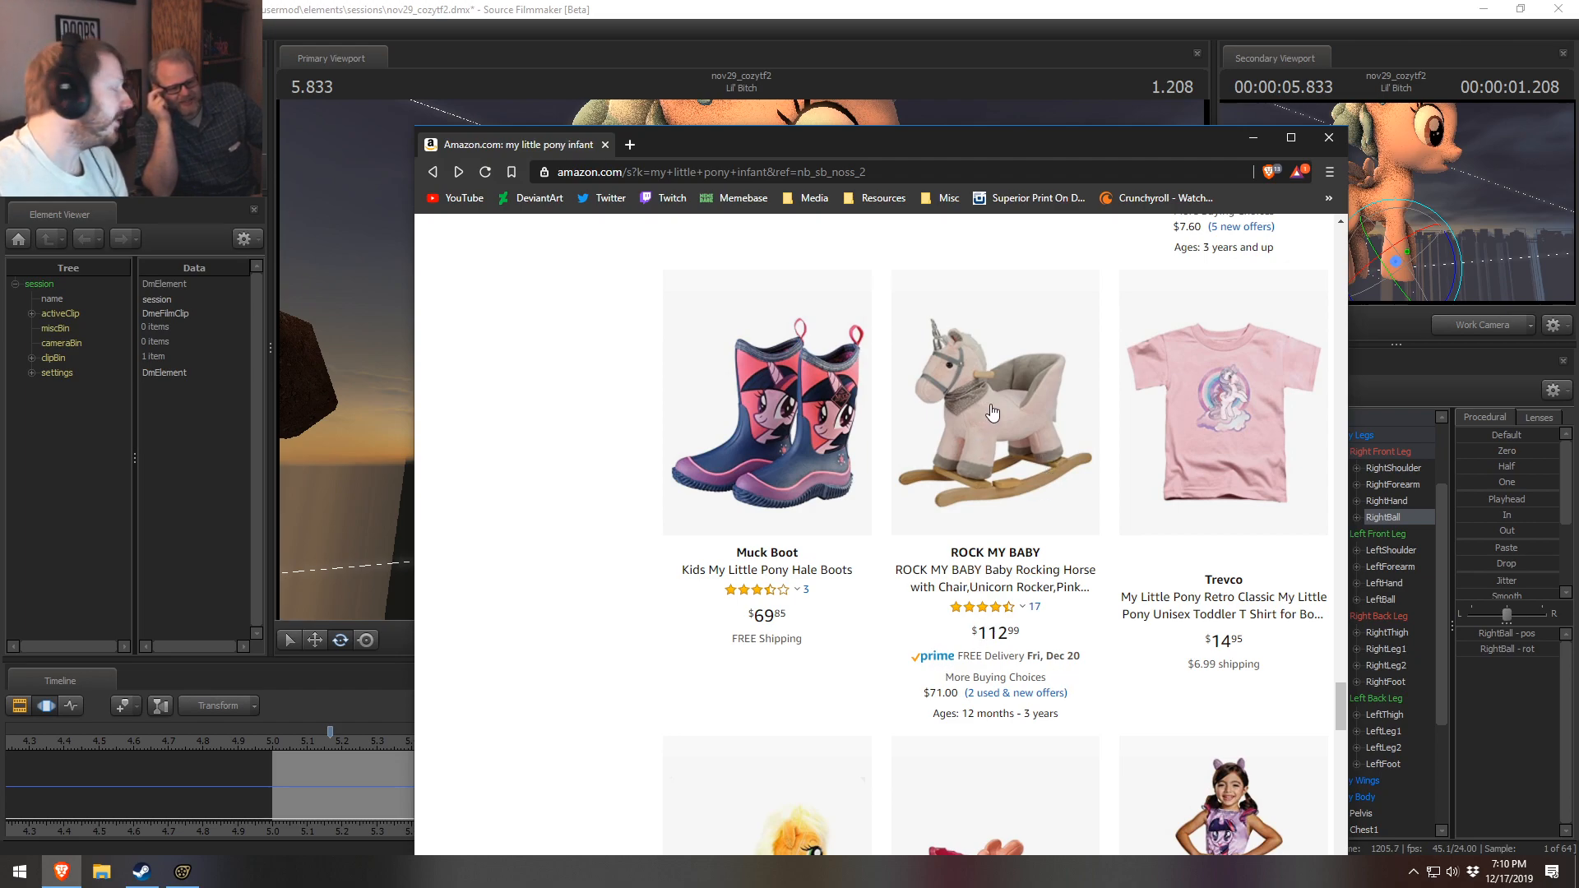
scroll(996, 413, "down", 12)
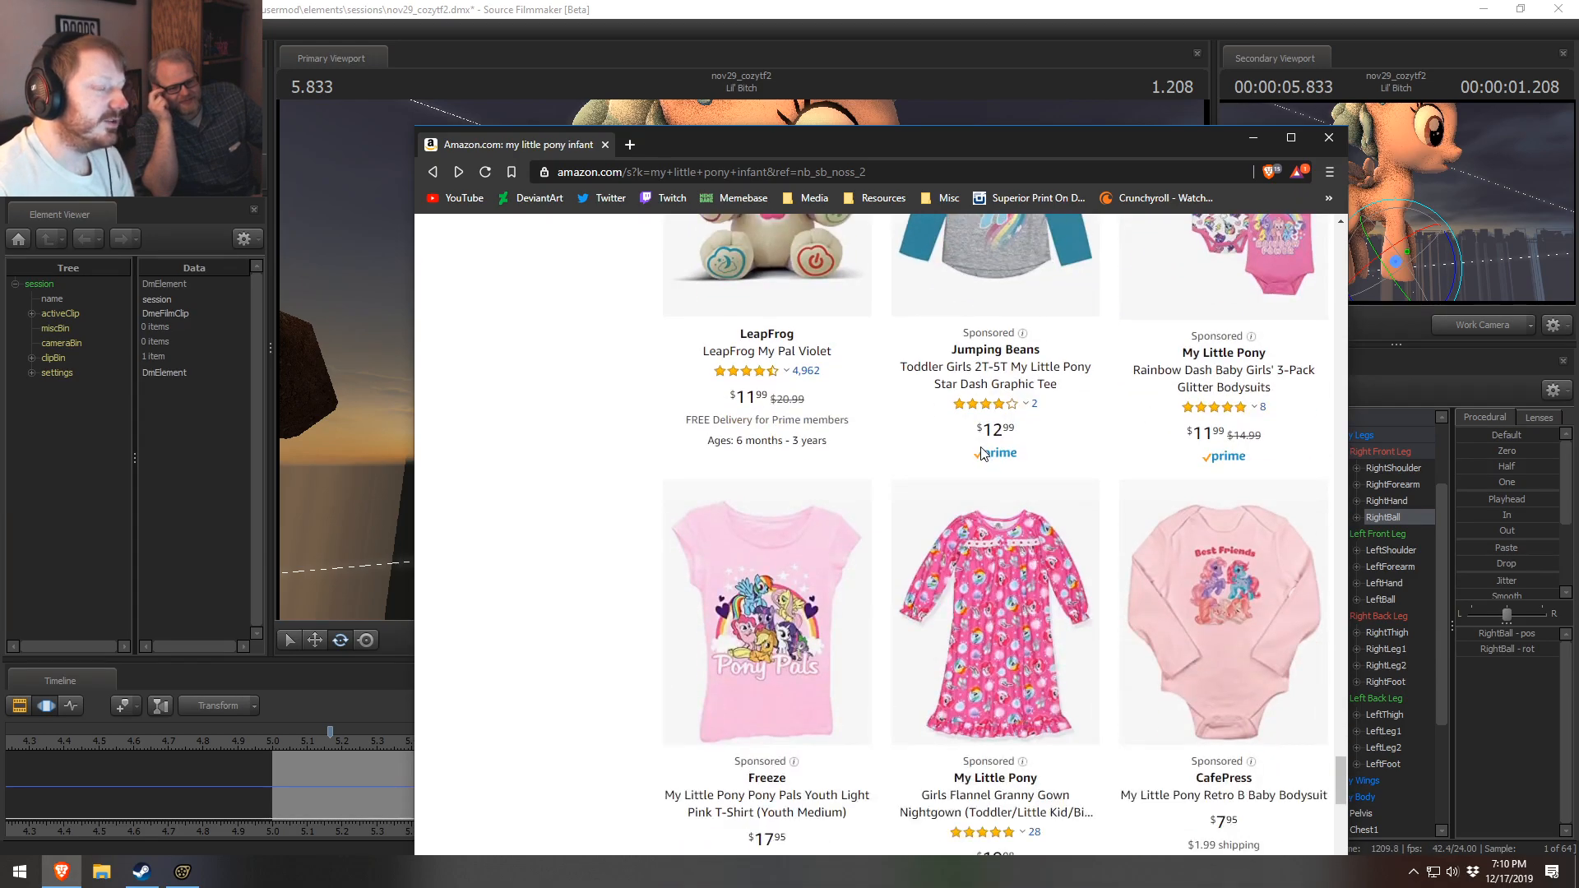
scroll(981, 453, "down", 15)
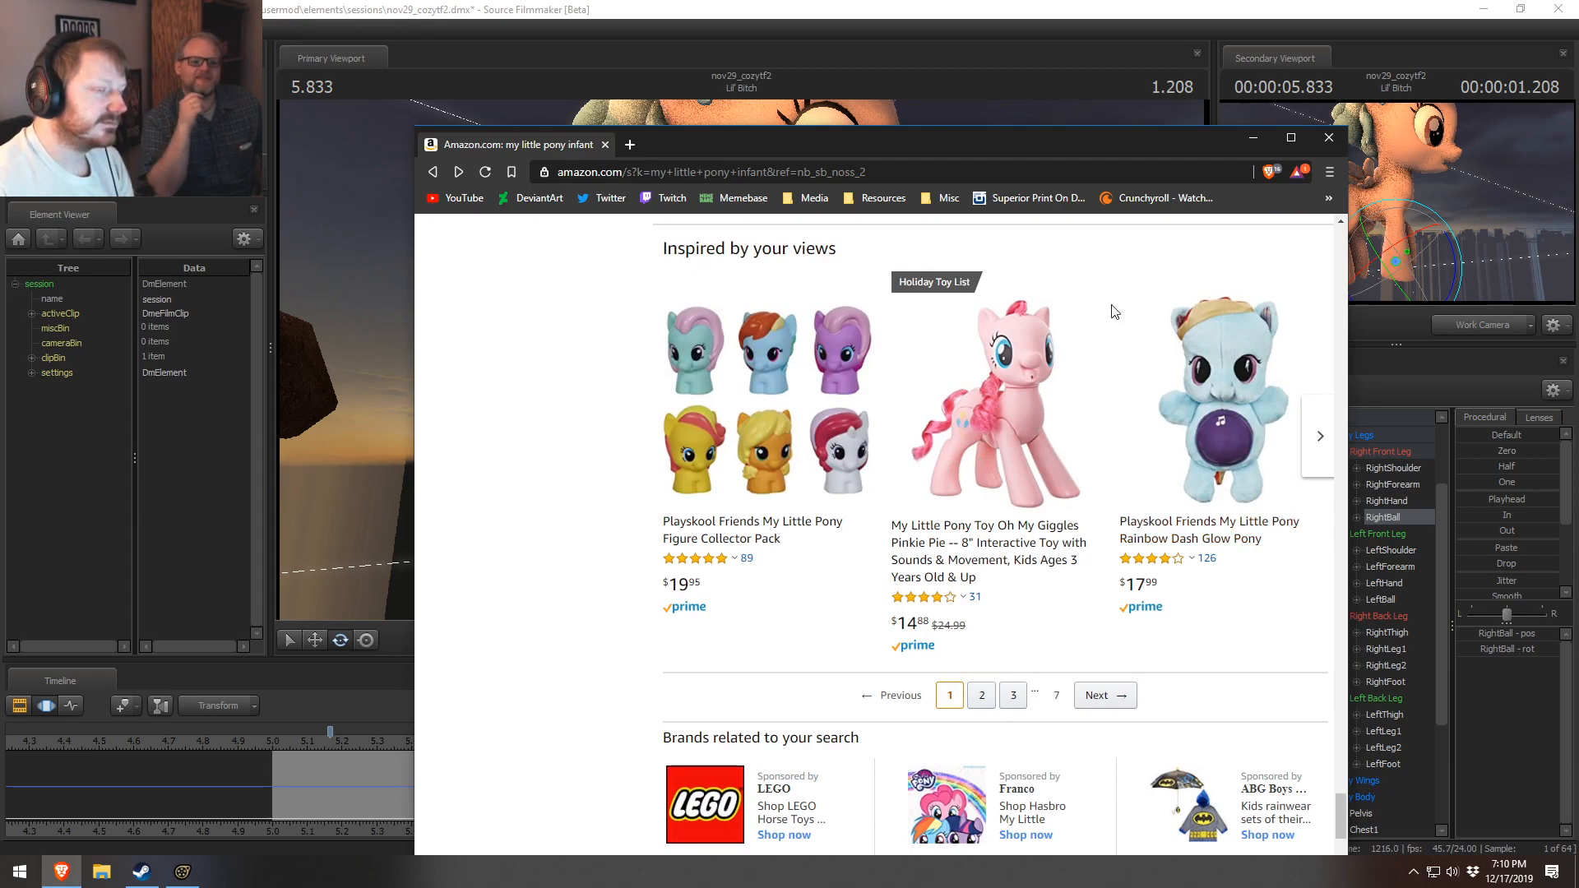
- View the Playskool Friends Rainbow Dash Glow Pony product page, and minimise the browser to return to Source Filmmaker
left_click(1233, 491)
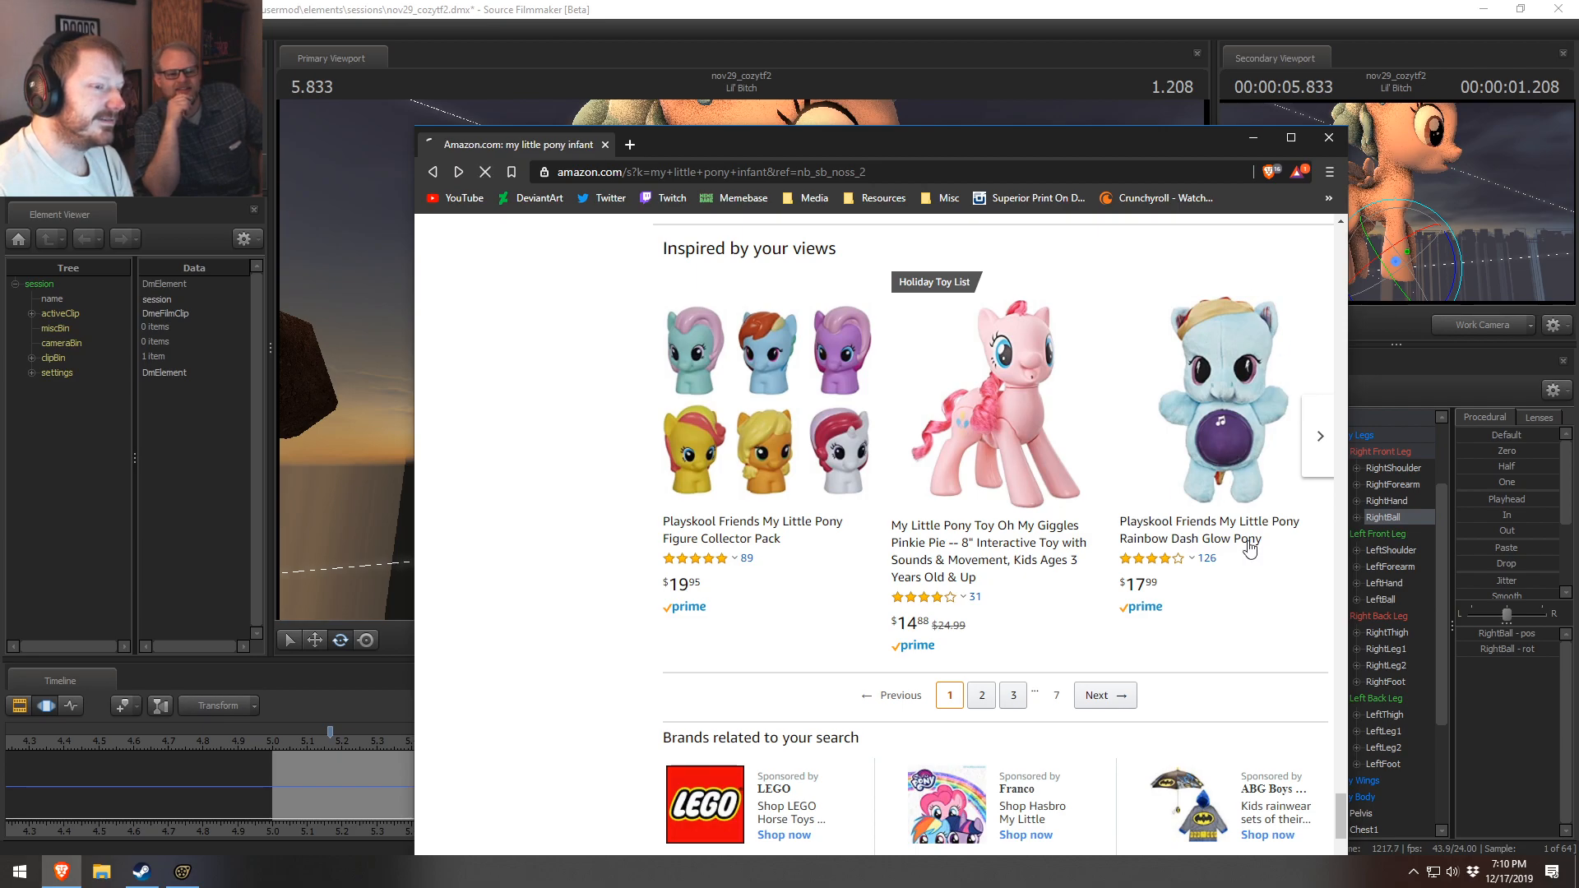
scroll(676, 644, "down", 1)
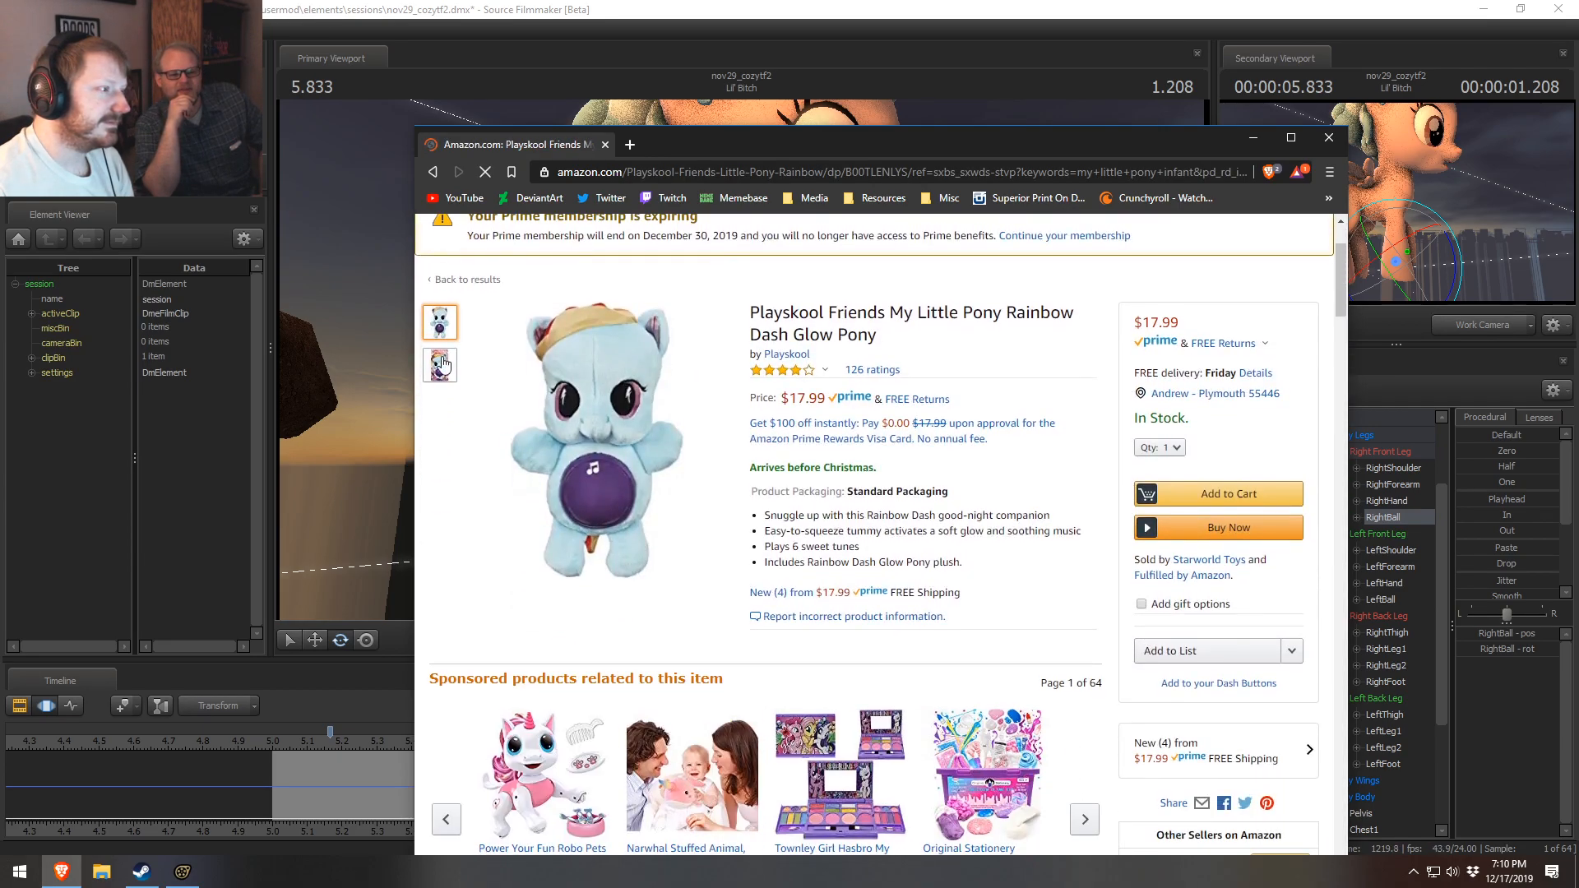
mouse_move(597, 404)
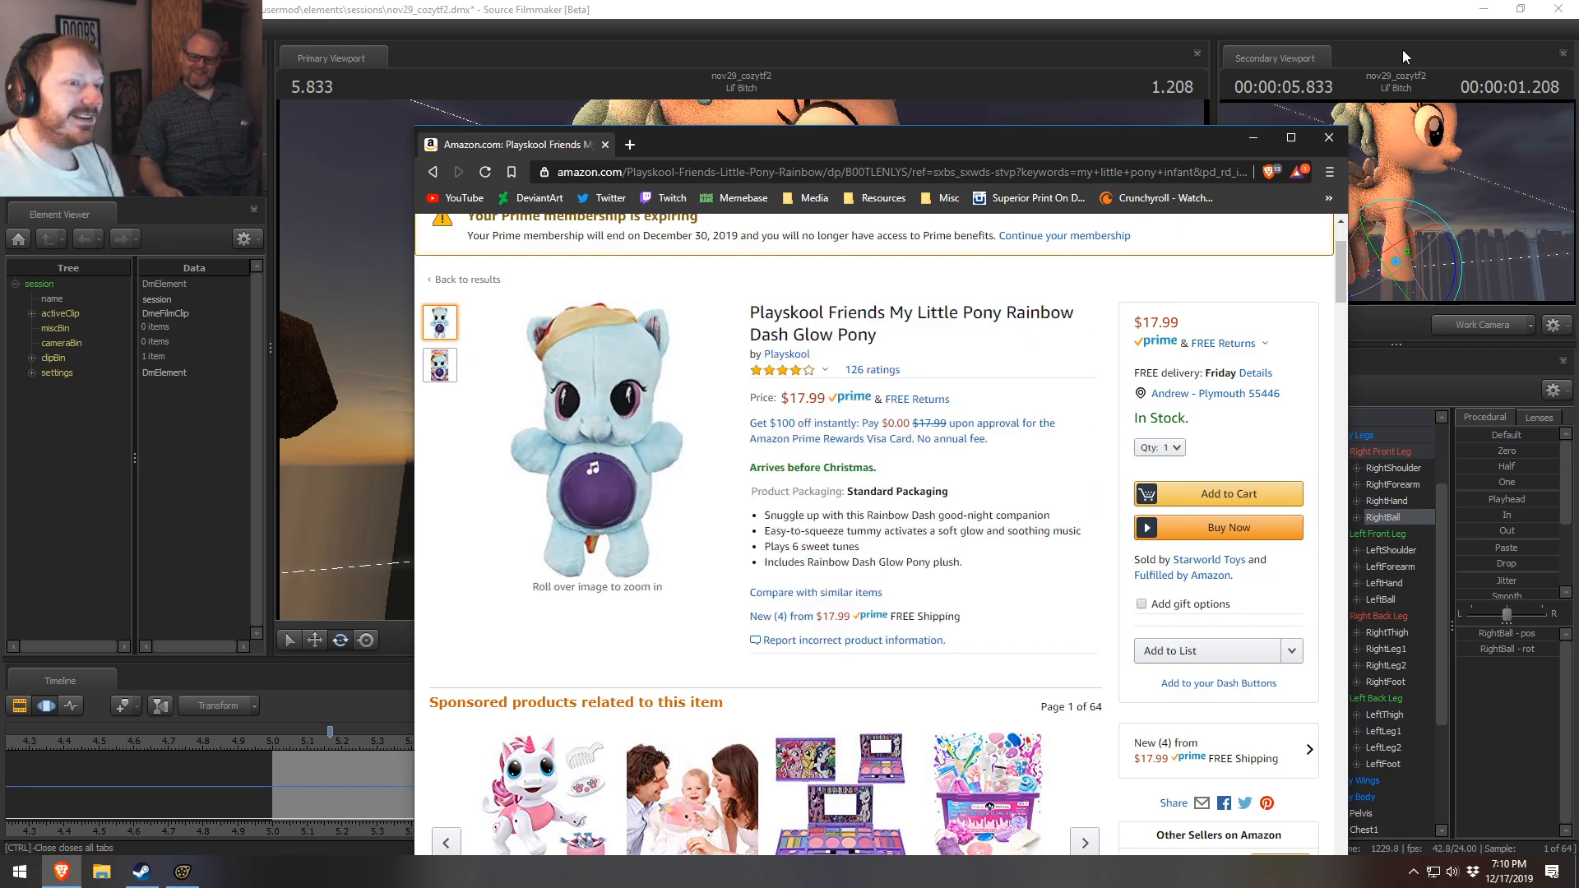
left_click(1253, 140)
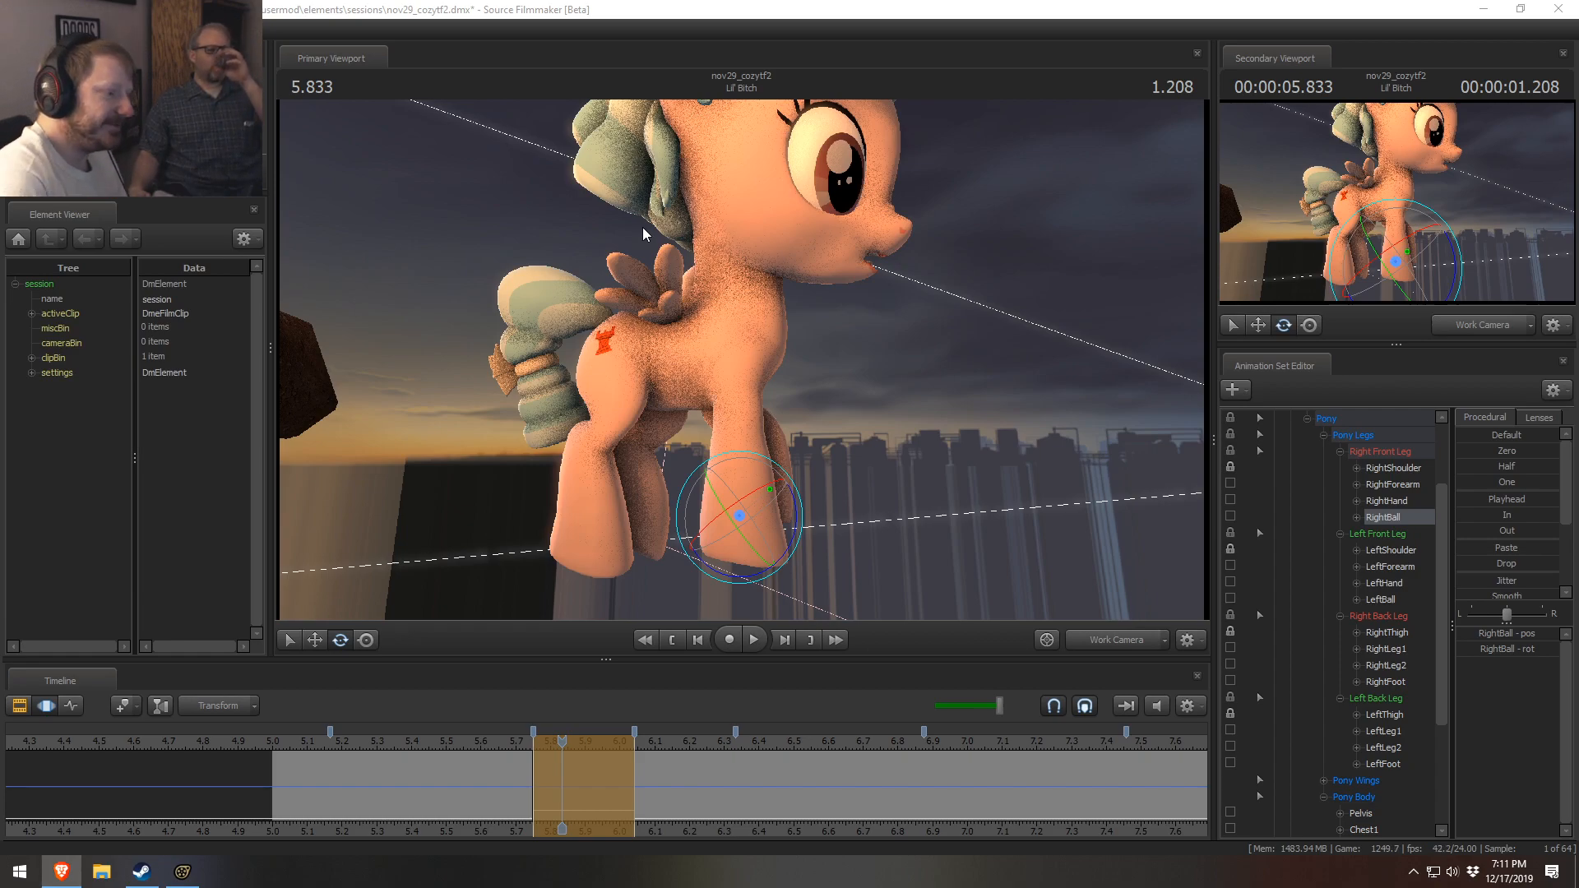
- Set the playhead to 5.791 and rotate Cozy Glow's neck and head
left_click_drag(501, 753, 547, 743)
left_click_drag(892, 386, 833, 372, "alt")
left_click(801, 293)
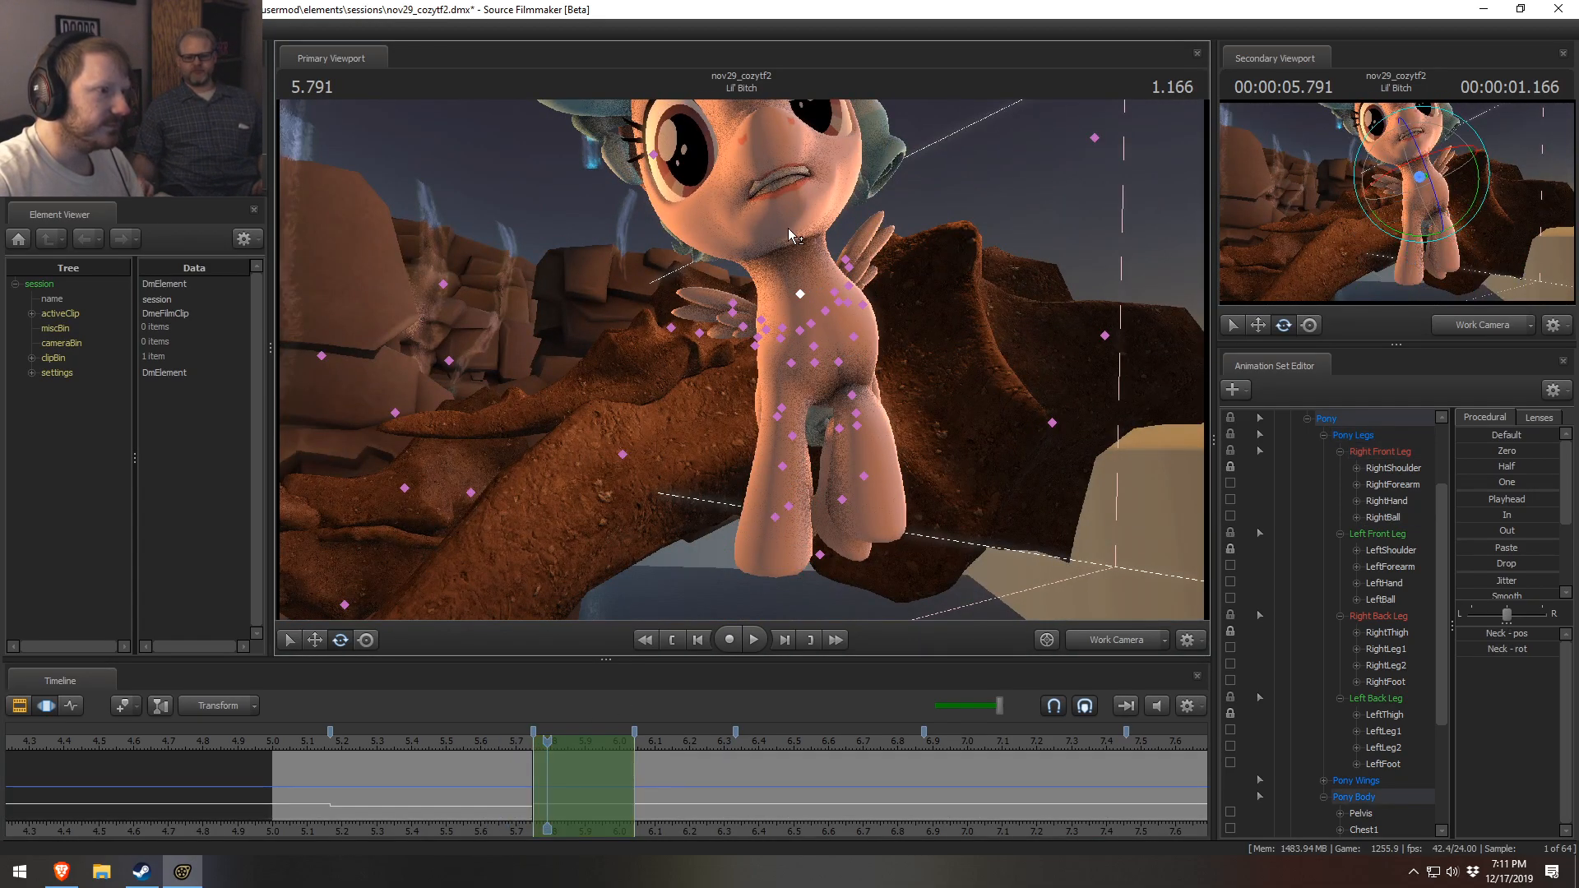
left_click_drag(778, 217, 761, 308, "alt")
left_click(745, 253, "ctrl")
mouse_move(773, 255)
left_mouse_down()
mouse_move(783, 269)
mouse_move(763, 237)
mouse_move(779, 211)
mouse_move(773, 265)
left_mouse_up()
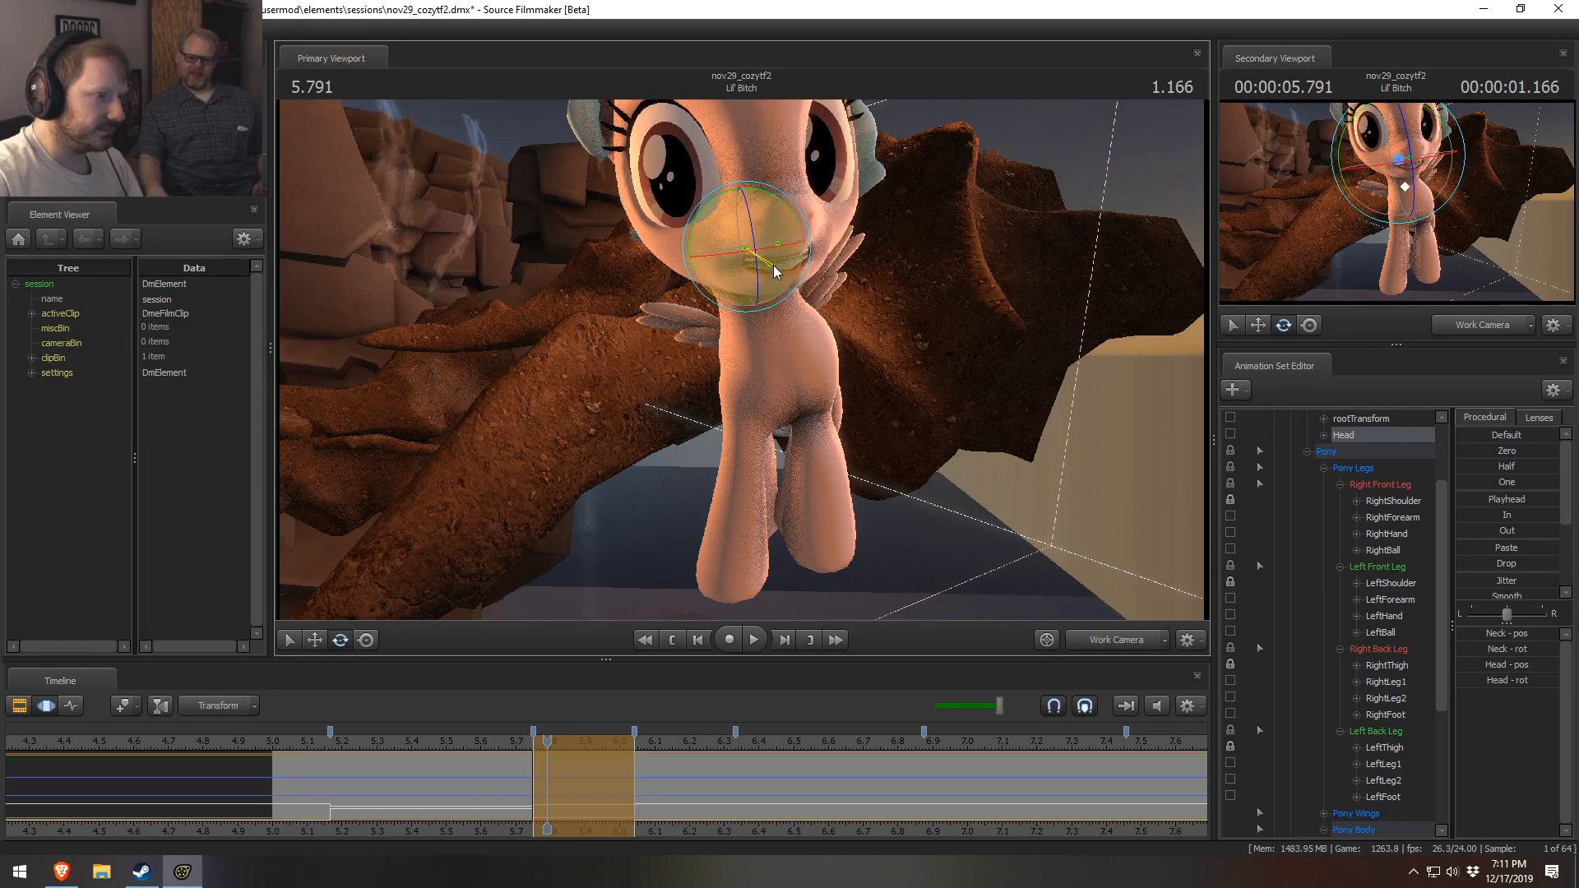
- Adjust Cozy Glow's LeftShoulder and rotate LeftForearm to swing the left front leg forward
key("ctrl")
left_click(807, 368, "ctrl")
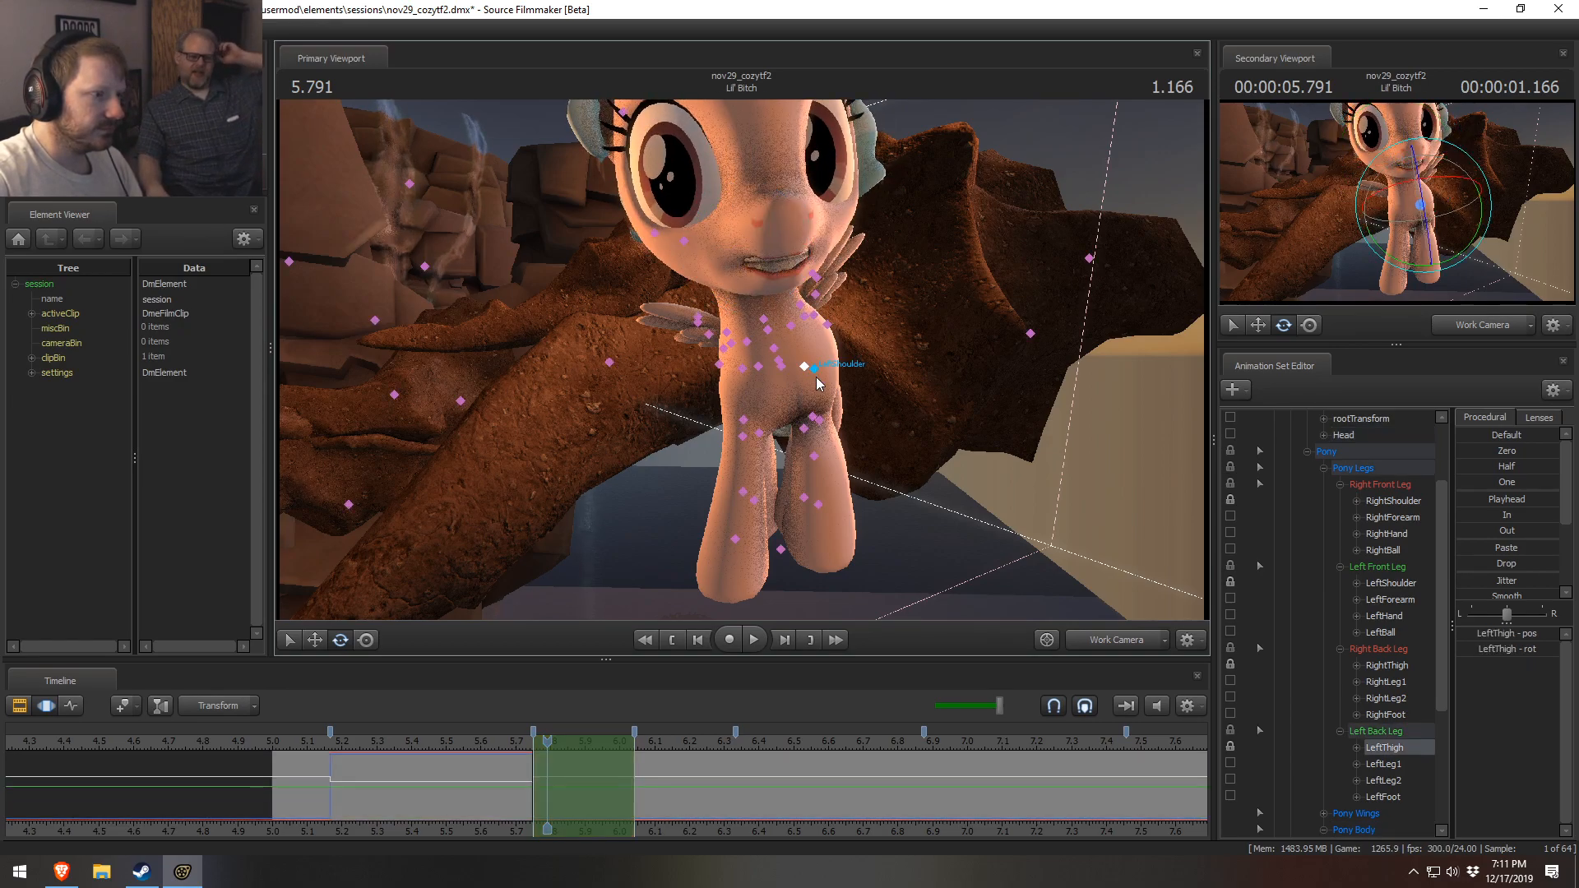
left_click(816, 375, "ctrl")
left_click_drag(816, 375, 742, 361, "alt")
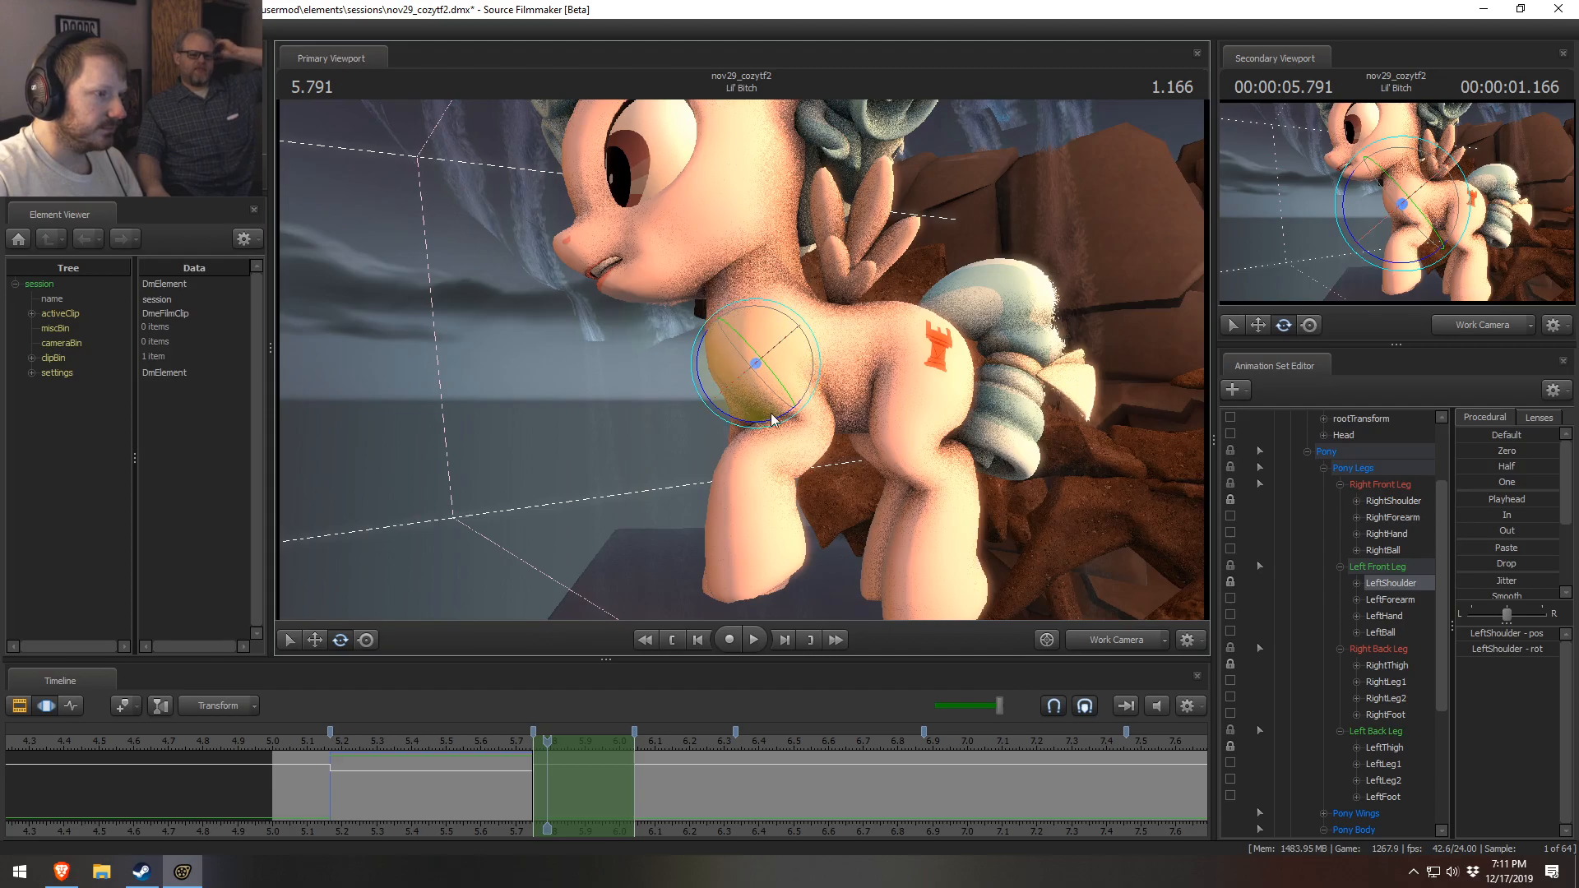
key("ctrl")
left_click(822, 404, "ctrl")
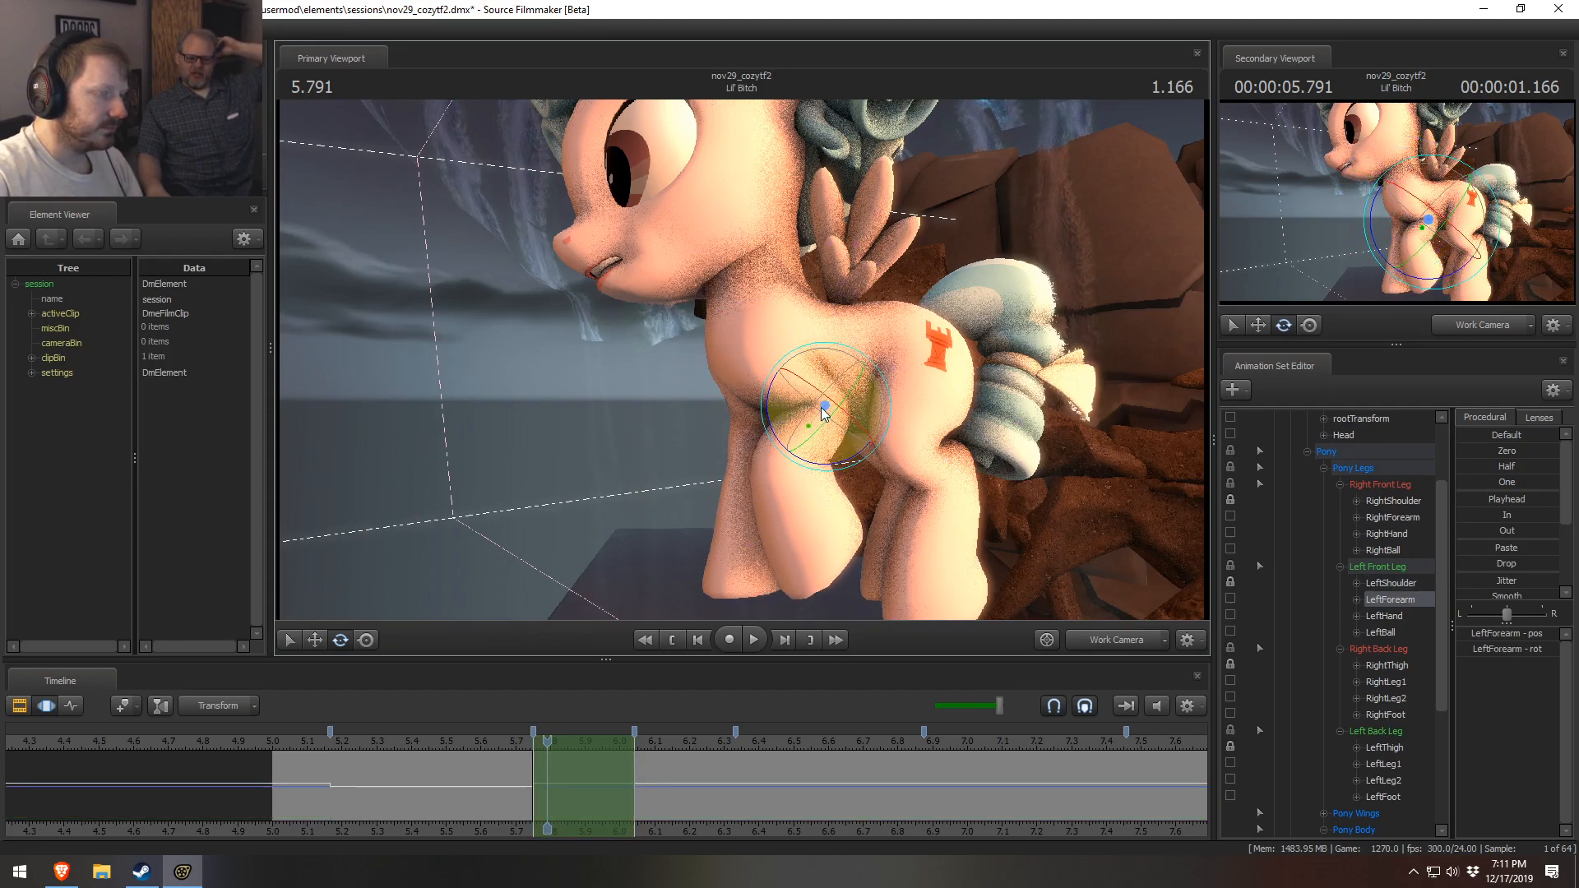
left_click_drag(787, 452, 767, 422)
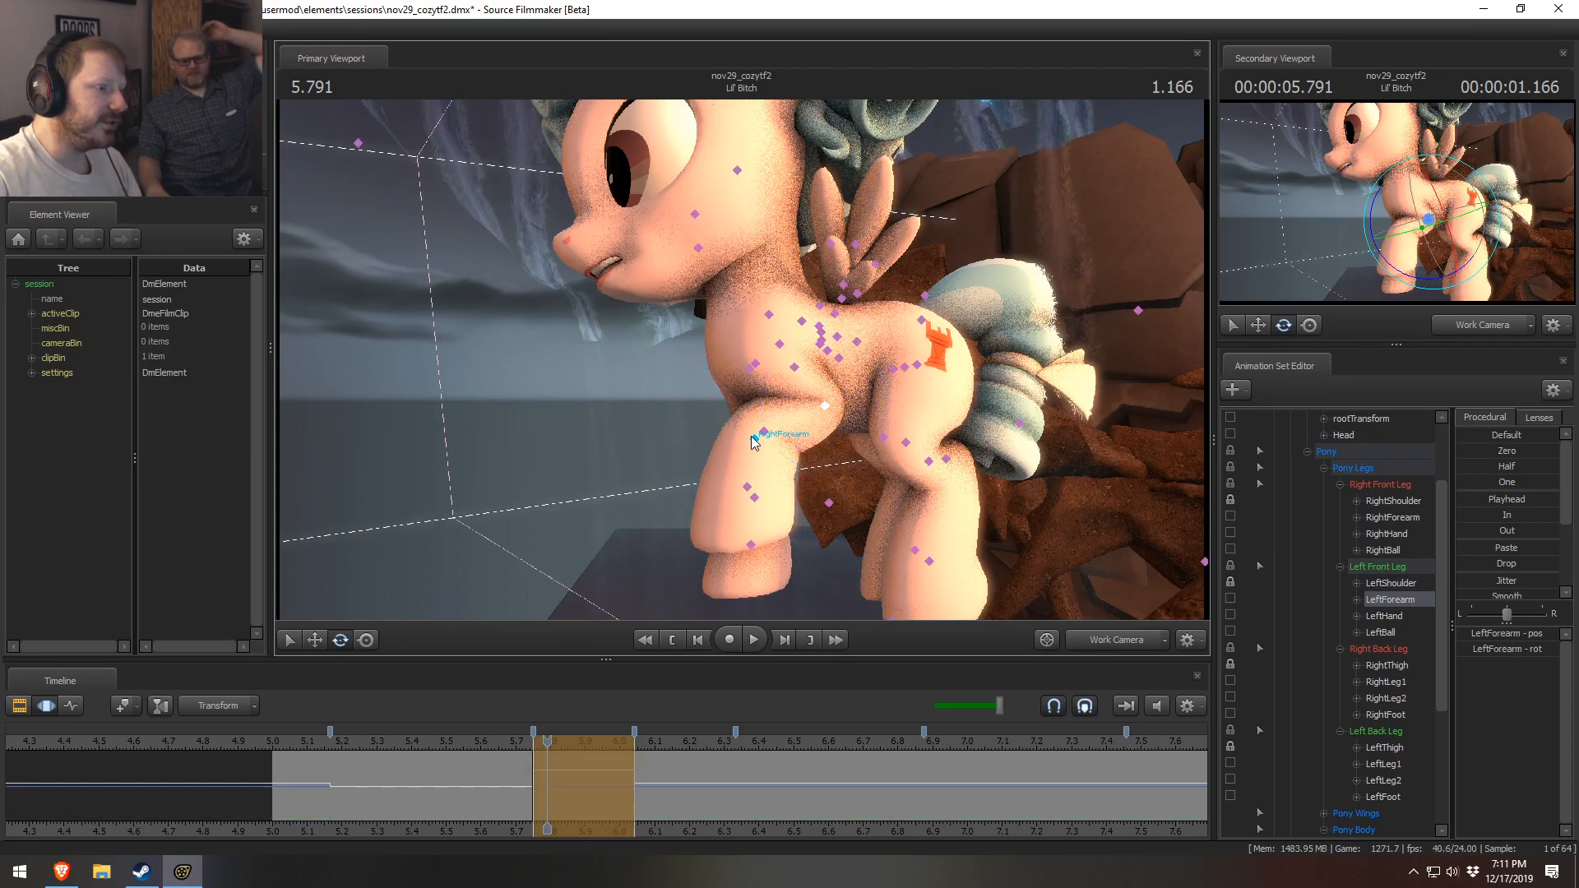
- Rotate LeftHand to bend the lower part of Cozy Glow's left front leg
left_click(751, 503, "ctrl")
left_click_drag(745, 543, 970, 493)
left_click(764, 432, "ctrl")
left_click_drag(741, 362, 734, 411, "alt")
right_click_drag(627, 301, 712, 327, "alt")
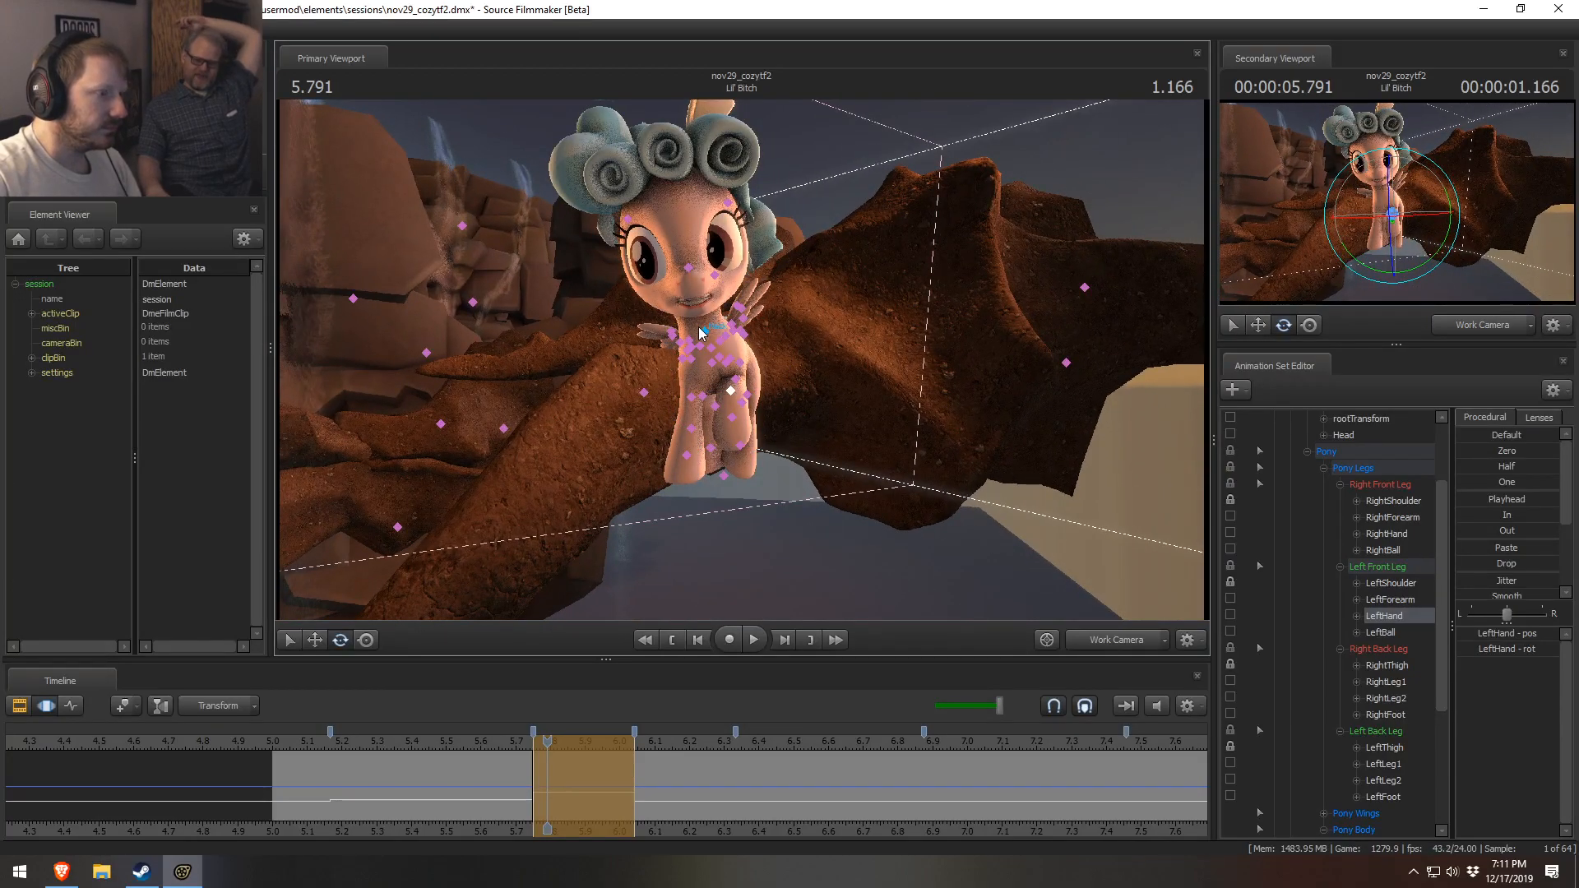
- Turn Cozy Glow's head slightly by rotating the Head control
left_click(697, 290)
mouse_move(706, 292)
left_mouse_down()
mouse_move(705, 245)
mouse_move(707, 289)
left_mouse_up()
left_click_drag(707, 293, 729, 338, "alt")
- Reposition Cozy Glow's RightShoulder with the Move tool
key("w")
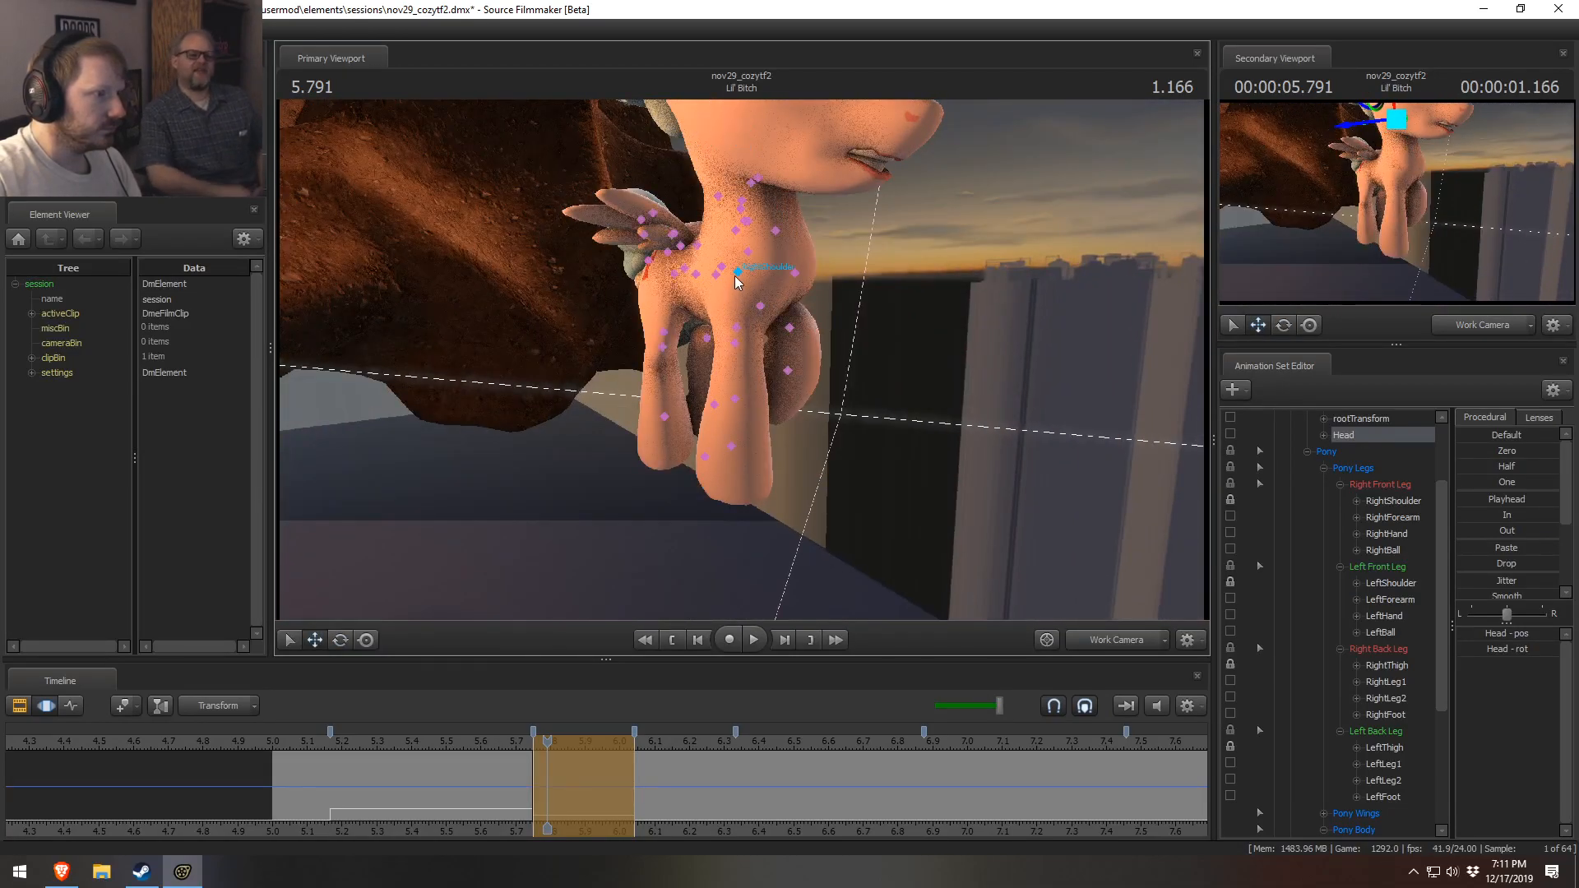
left_click(735, 275)
left_click_drag(743, 227, 718, 418)
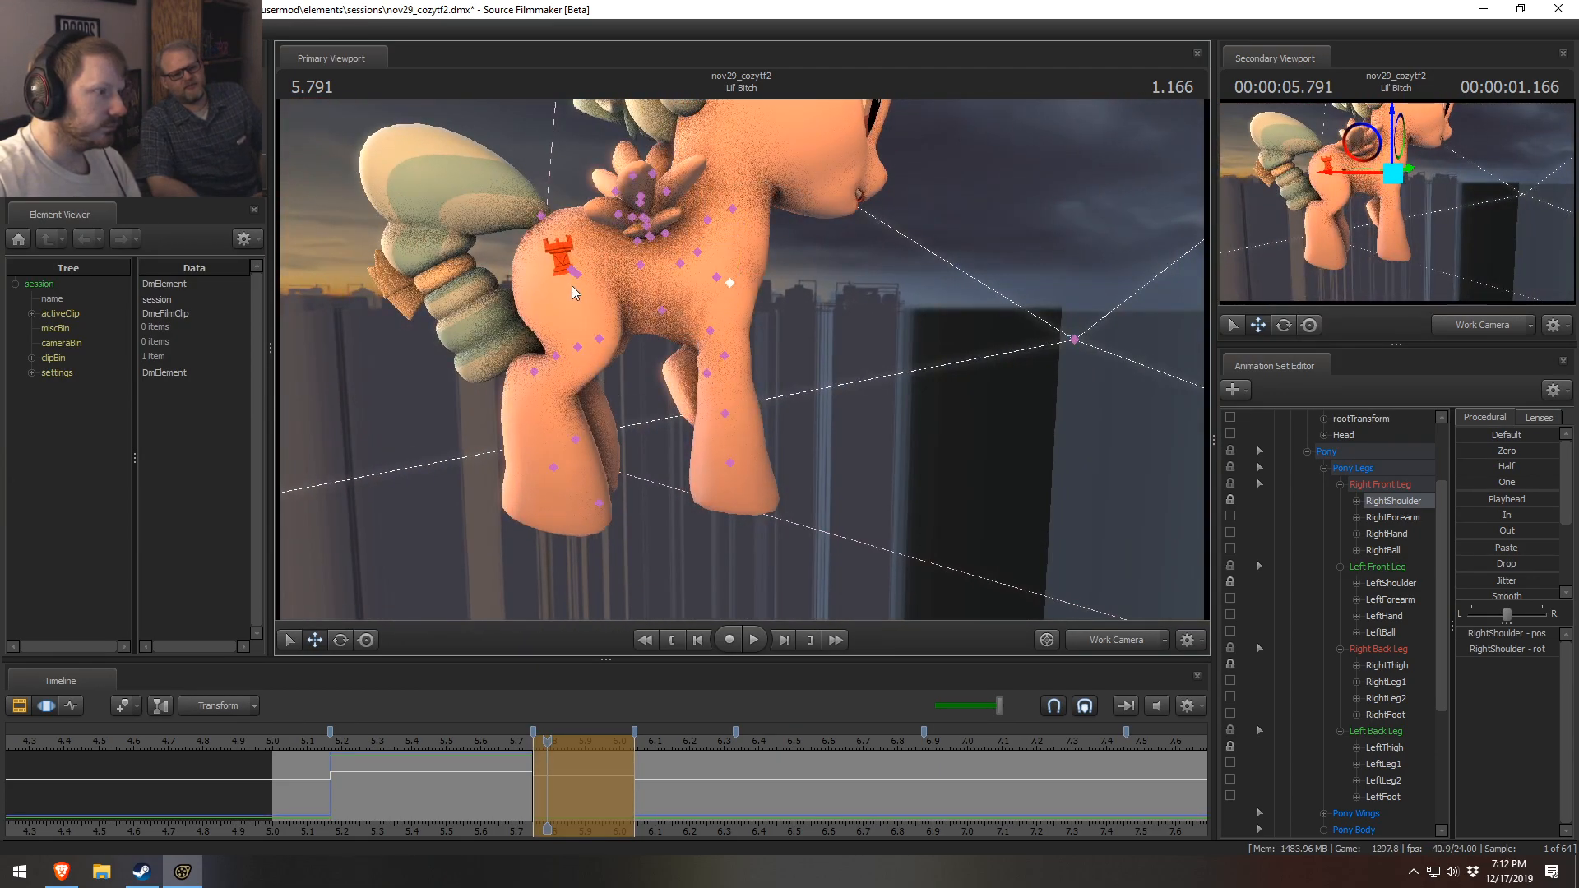
- Rotate RightThigh to swing Cozy Glow's right back leg
left_click(567, 268)
key("e")
left_click_drag(597, 319, 630, 372)
- Bend the lower part of Cozy Glow's right back leg by rotating the RightLeg1 and RightLeg2 controls
left_click(617, 337)
left_click(554, 357, "ctrl")
left_click_drag(548, 404, 570, 416)
left_click(555, 351, "ctrl")
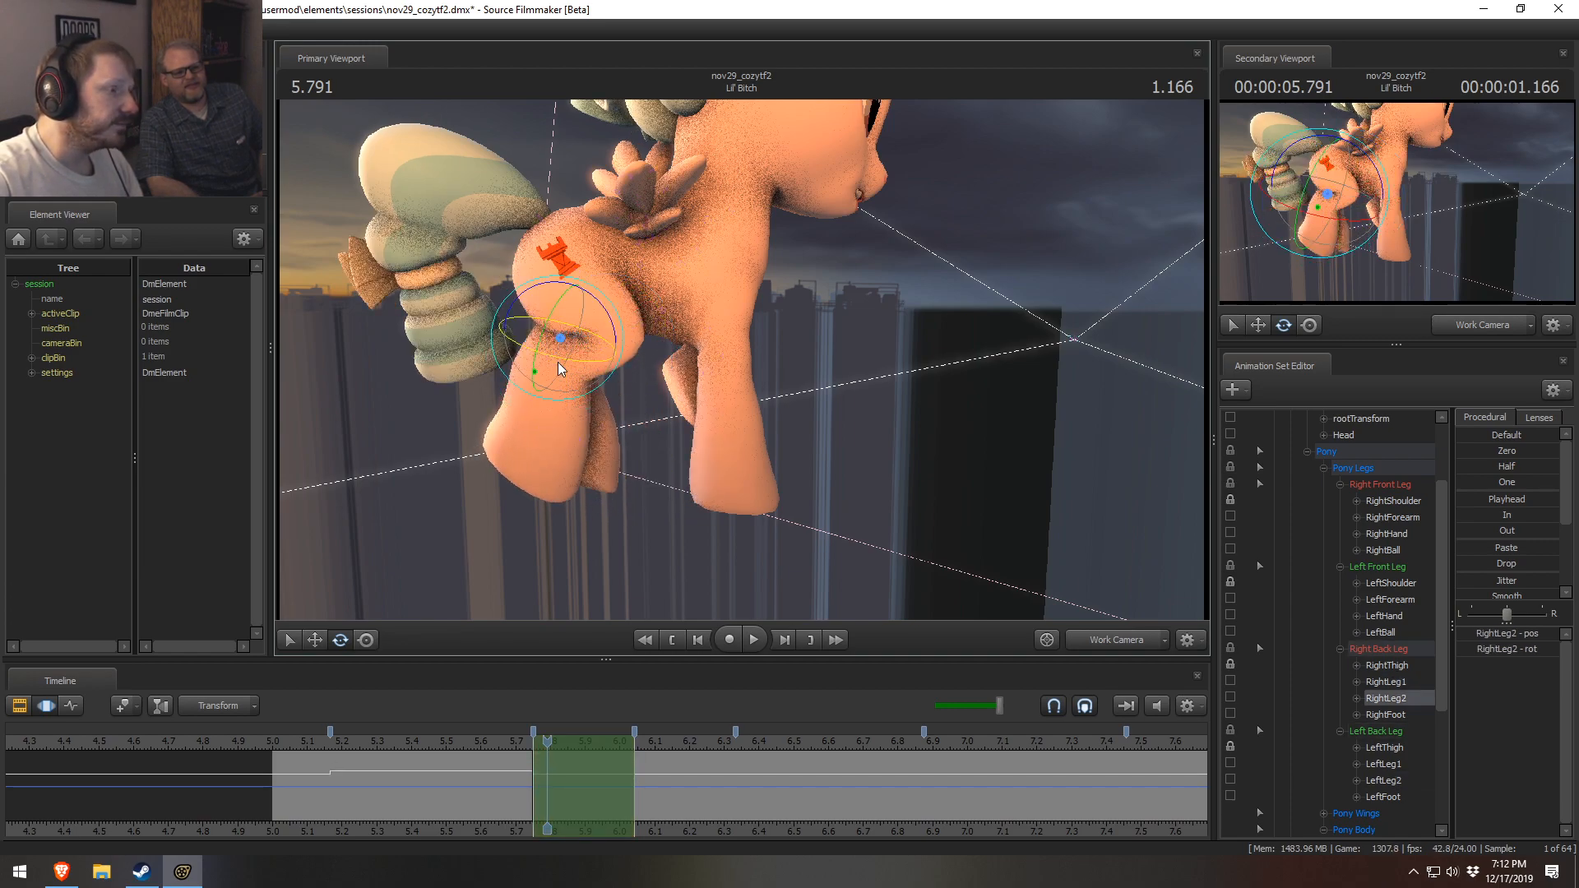
left_click_drag(606, 335, 742, 359)
left_click(734, 329, "ctrl")
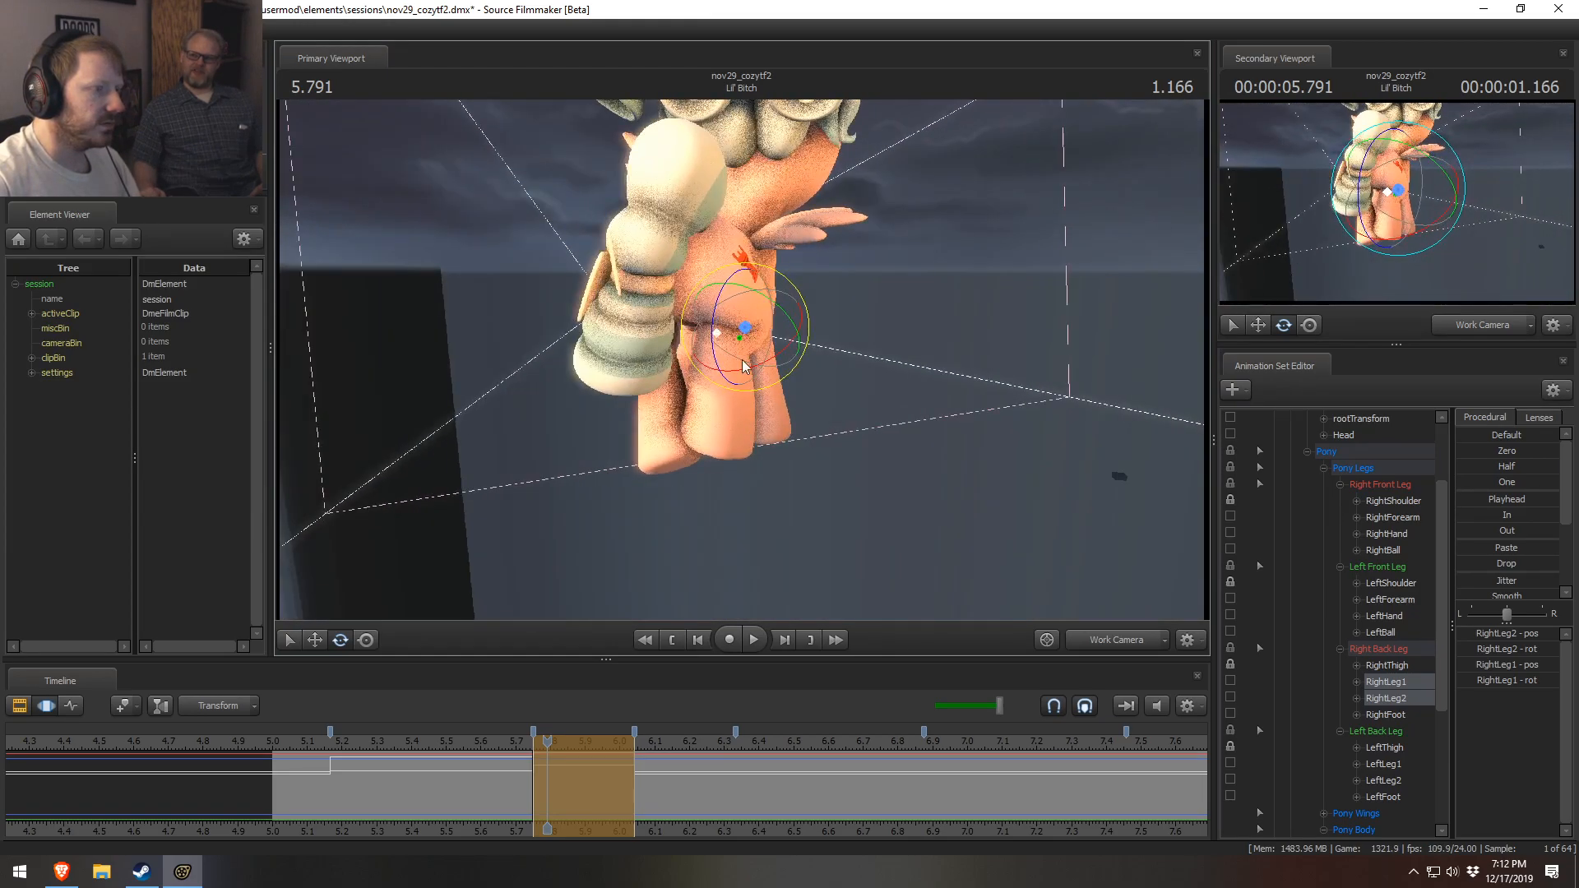
- Readjust the angle of Cozy Glow's RightThigh as viewed from behind
left_click_drag(807, 282, 734, 354, "alt")
left_click(709, 278)
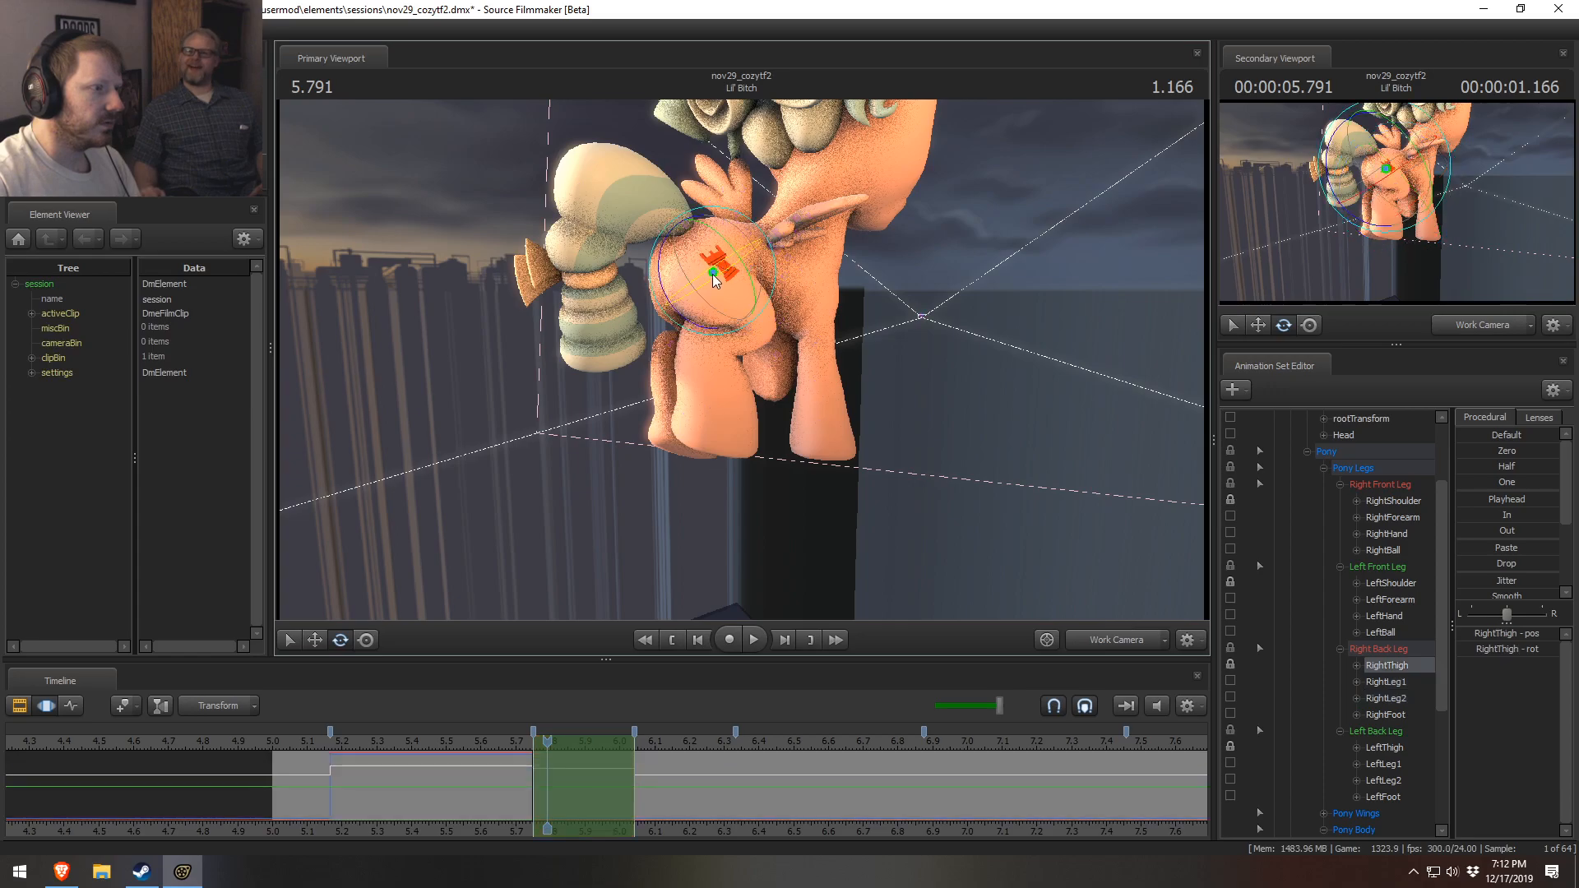
left_click_drag(716, 228, 856, 313)
- Lock Chest1 in the Pony Body group and rotate Cozy Glow's pelvis
left_click_drag(704, 345, 801, 354, "alt")
left_click(684, 327)
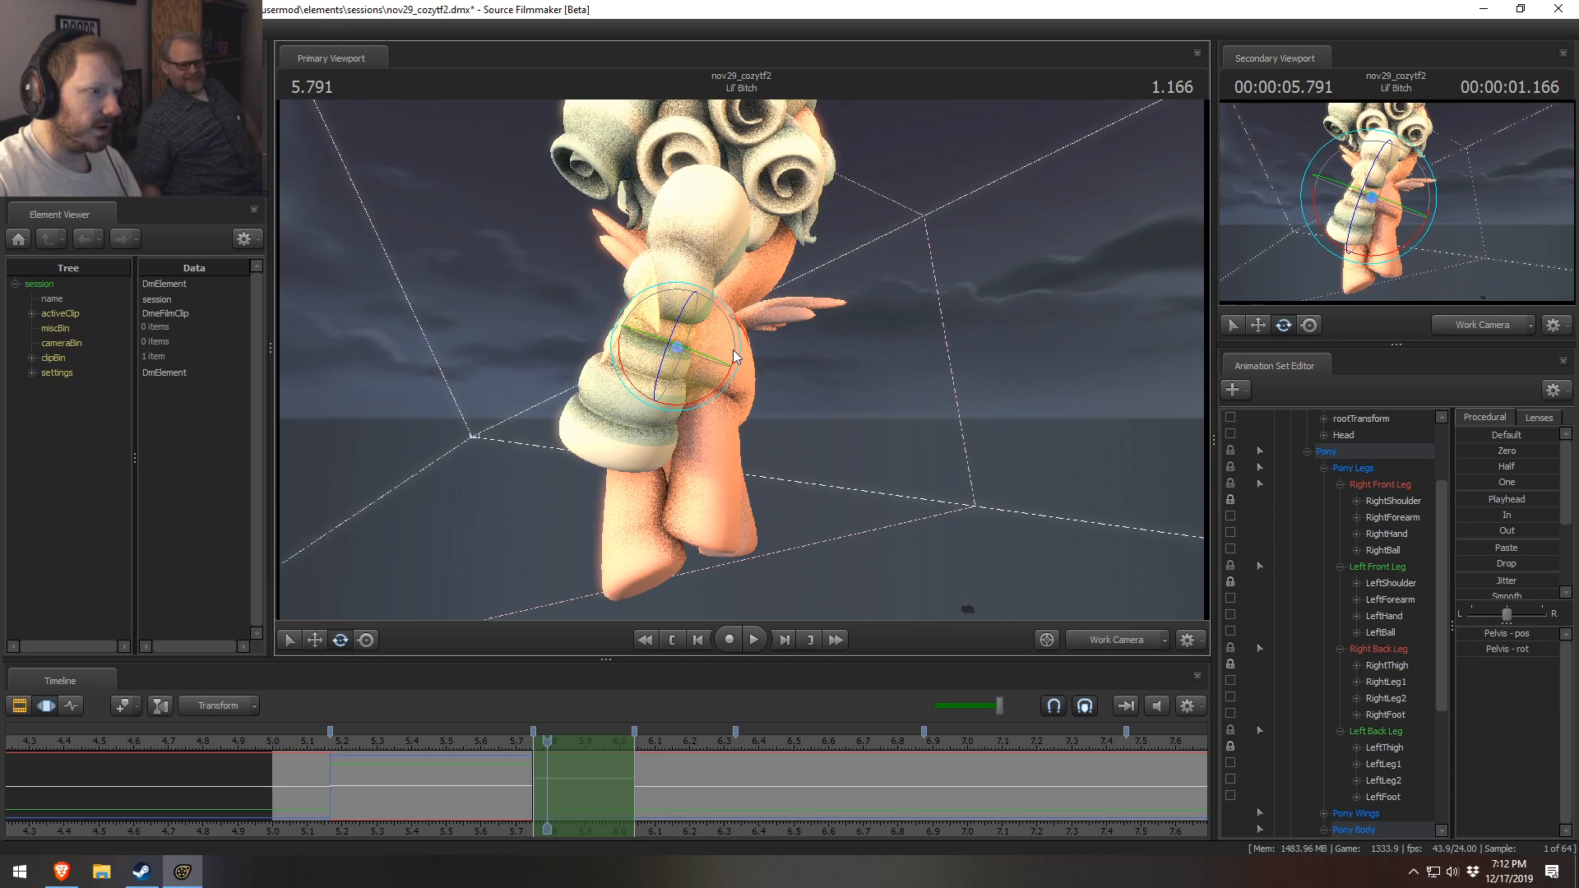
scroll(1319, 754, "down", 4)
left_click(1231, 663)
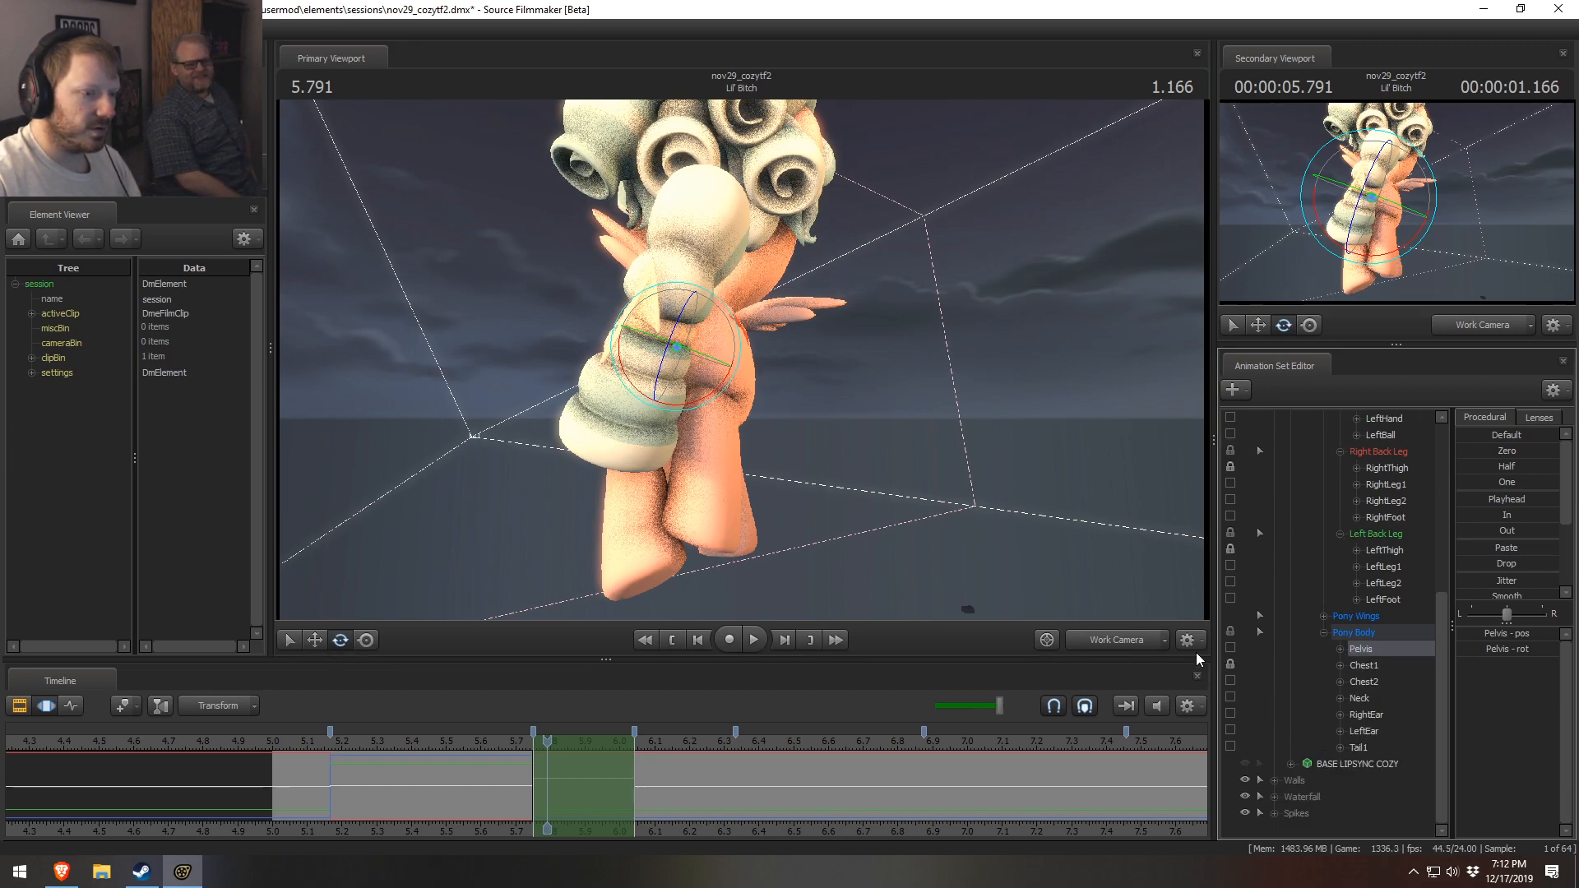
left_click(1365, 666)
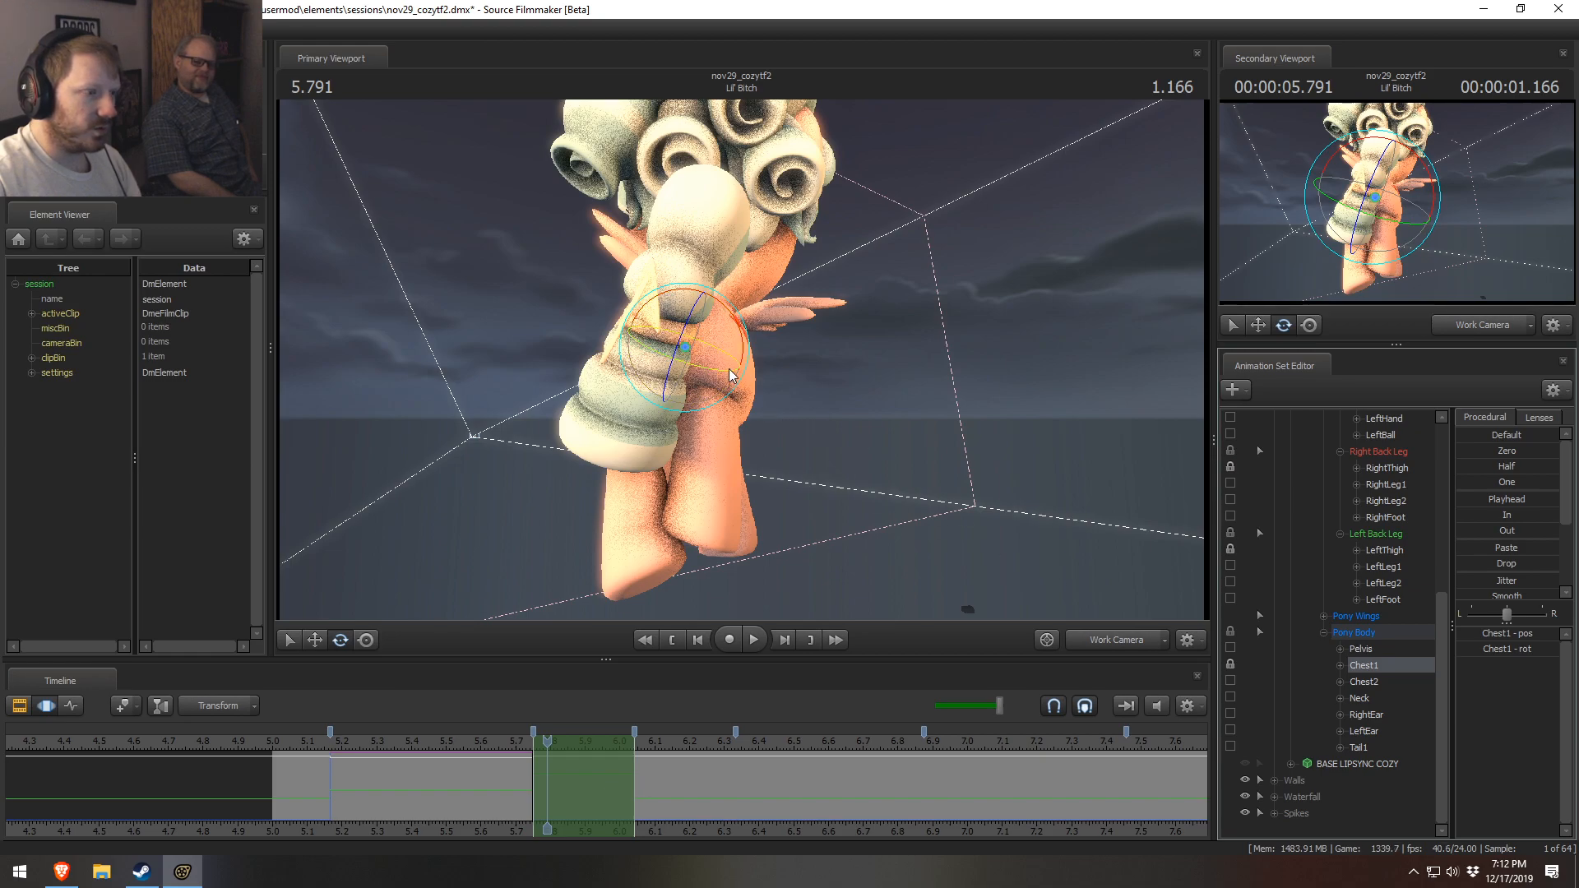
left_click(1380, 650)
left_click_drag(721, 392, 728, 357)
- Lock Chest2 instead of Chest1 and rotate Chest1 to tilt Cozy Glow's lower body
left_click(1382, 666)
left_click_drag(828, 348, 802, 323)
key("ctrl+z")
left_click(1231, 681)
left_click(1232, 664)
left_click_drag(691, 353, 690, 413, "alt")
left_click_drag(493, 811, 548, 796)
left_click_drag(700, 400, 617, 370)
- Rotate RightThigh to realign the right back leg with the tilted body
left_click(721, 320, "ctrl")
left_click_drag(721, 321, 758, 367, "alt")
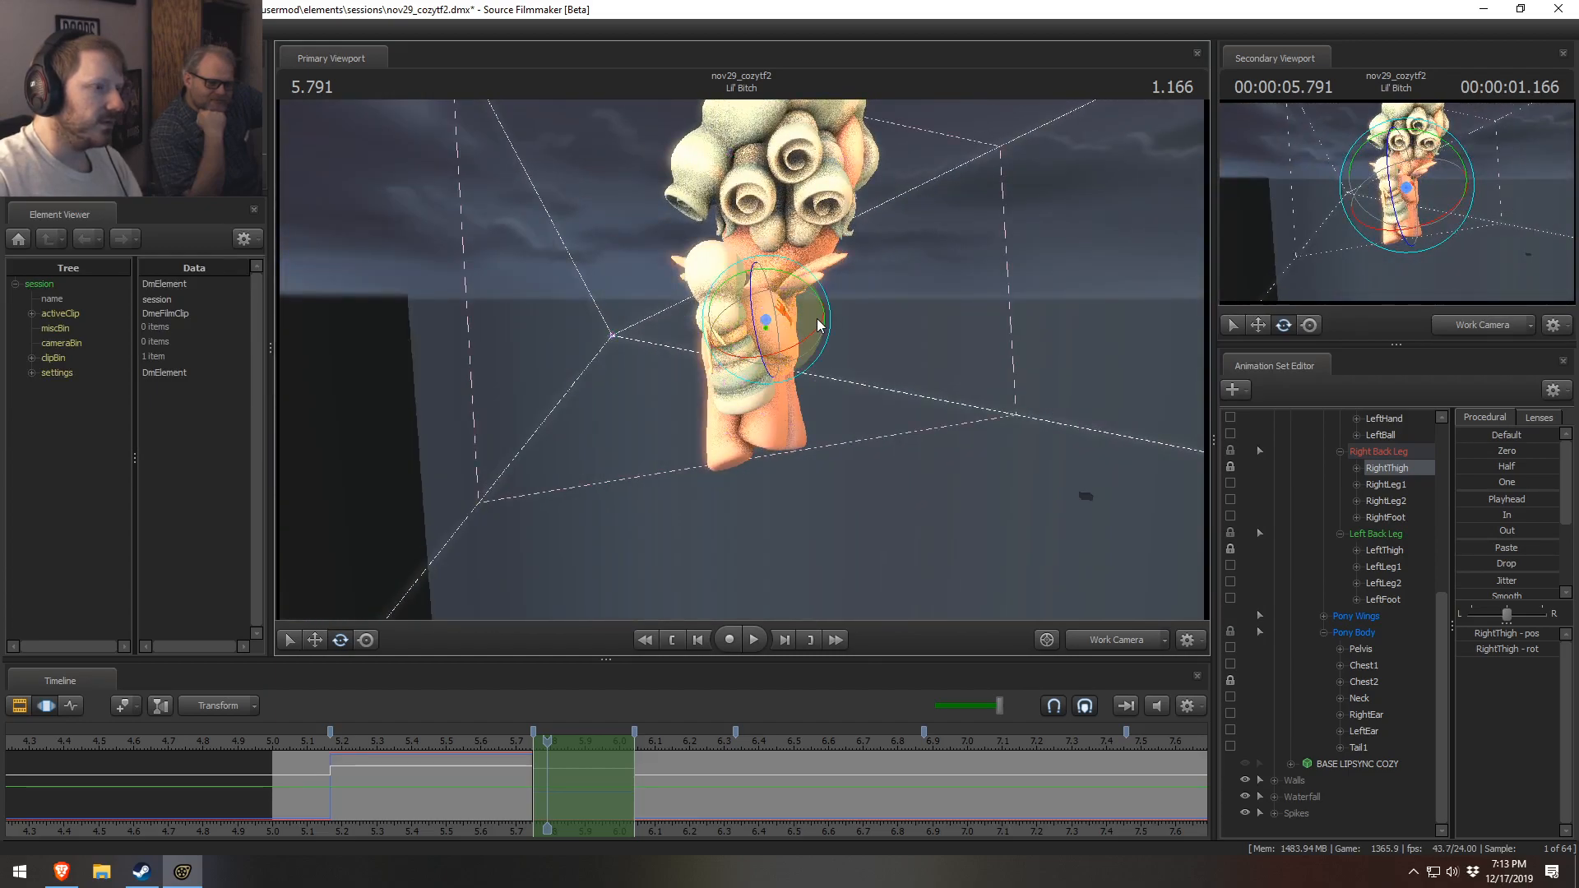
left_click_drag(836, 330, 403, 272)
- Rotate LeftLeg1 to swing the lower part of Cozy Glow's left back leg forward
key("w")
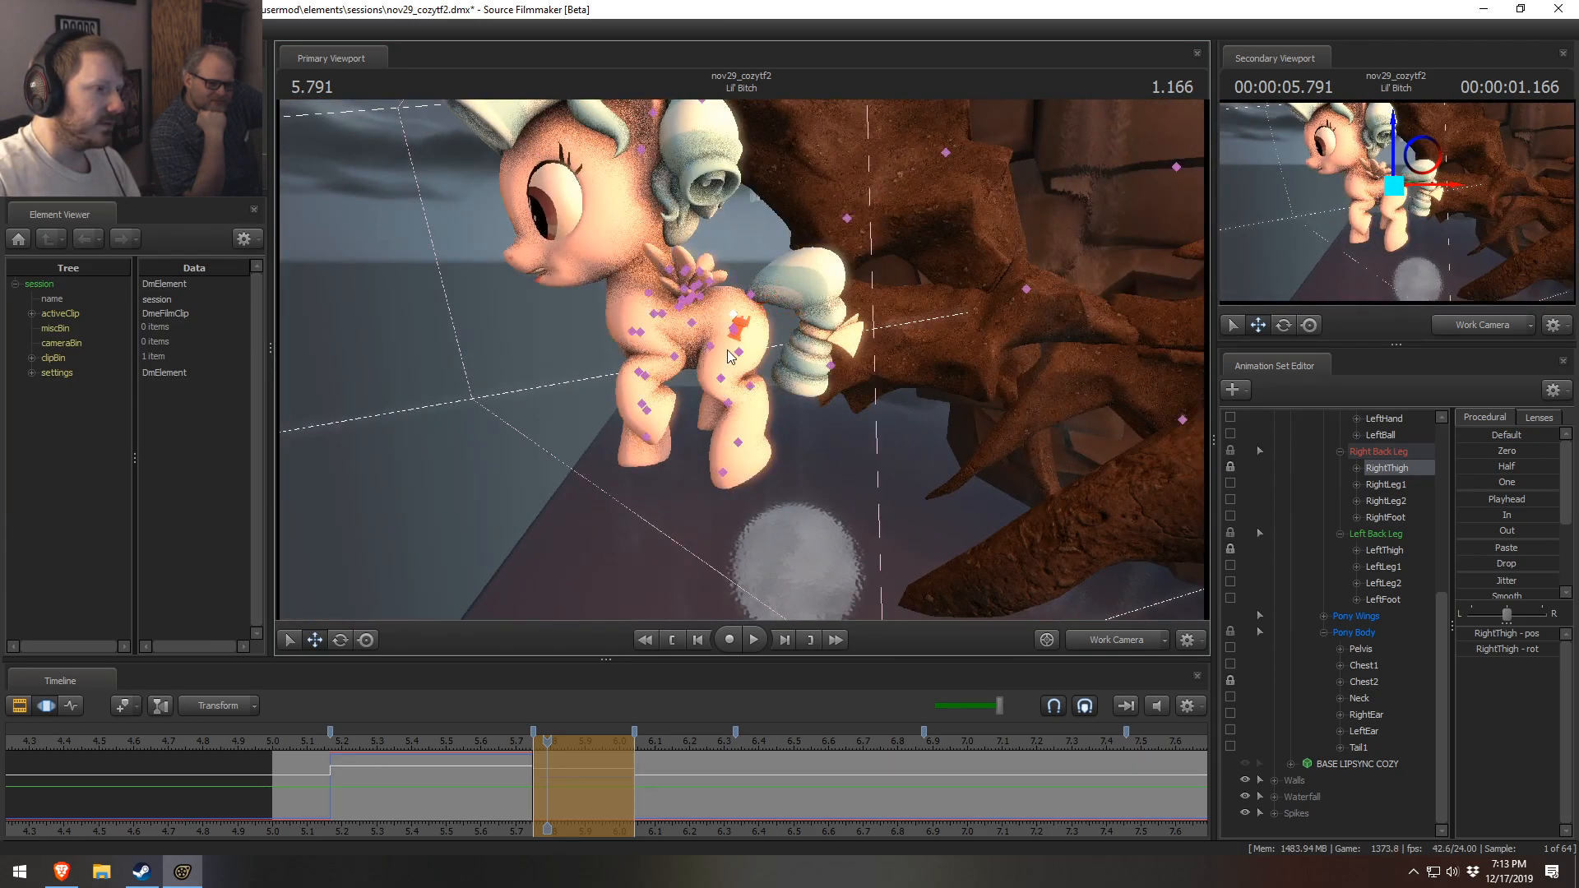
left_click_drag(764, 340, 714, 395, "alt")
left_click(718, 368)
mouse_move(737, 372)
left_mouse_down("alt")
mouse_move(814, 428)
mouse_move(737, 372)
left_mouse_up("alt")
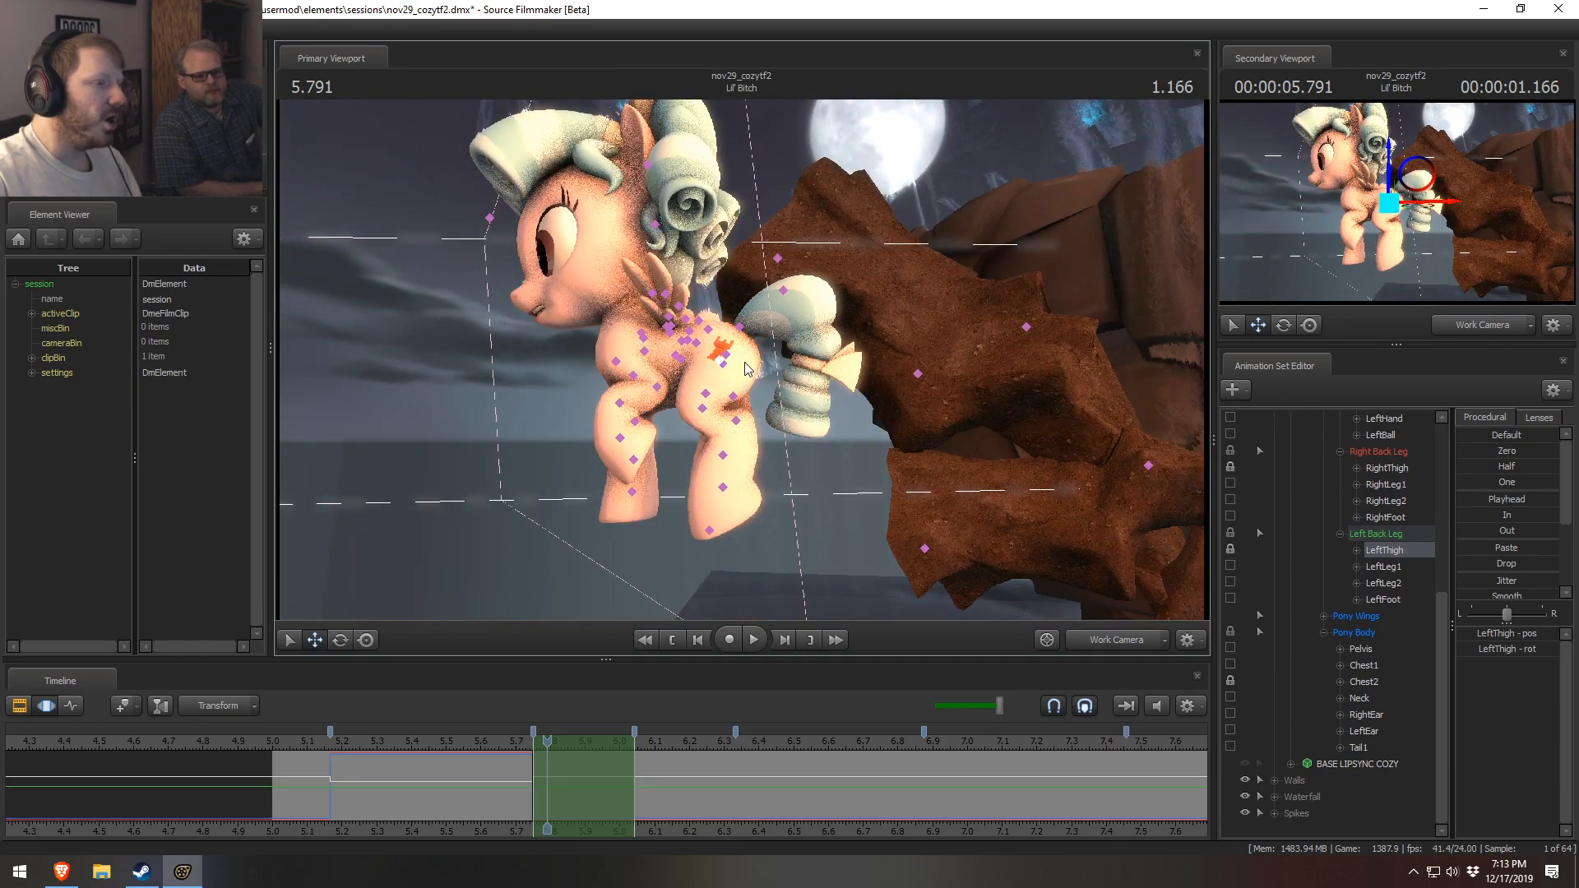
mouse_move(732, 366)
left_mouse_down("alt")
mouse_move(810, 444)
mouse_move(741, 383)
mouse_move(745, 362)
left_mouse_up("alt")
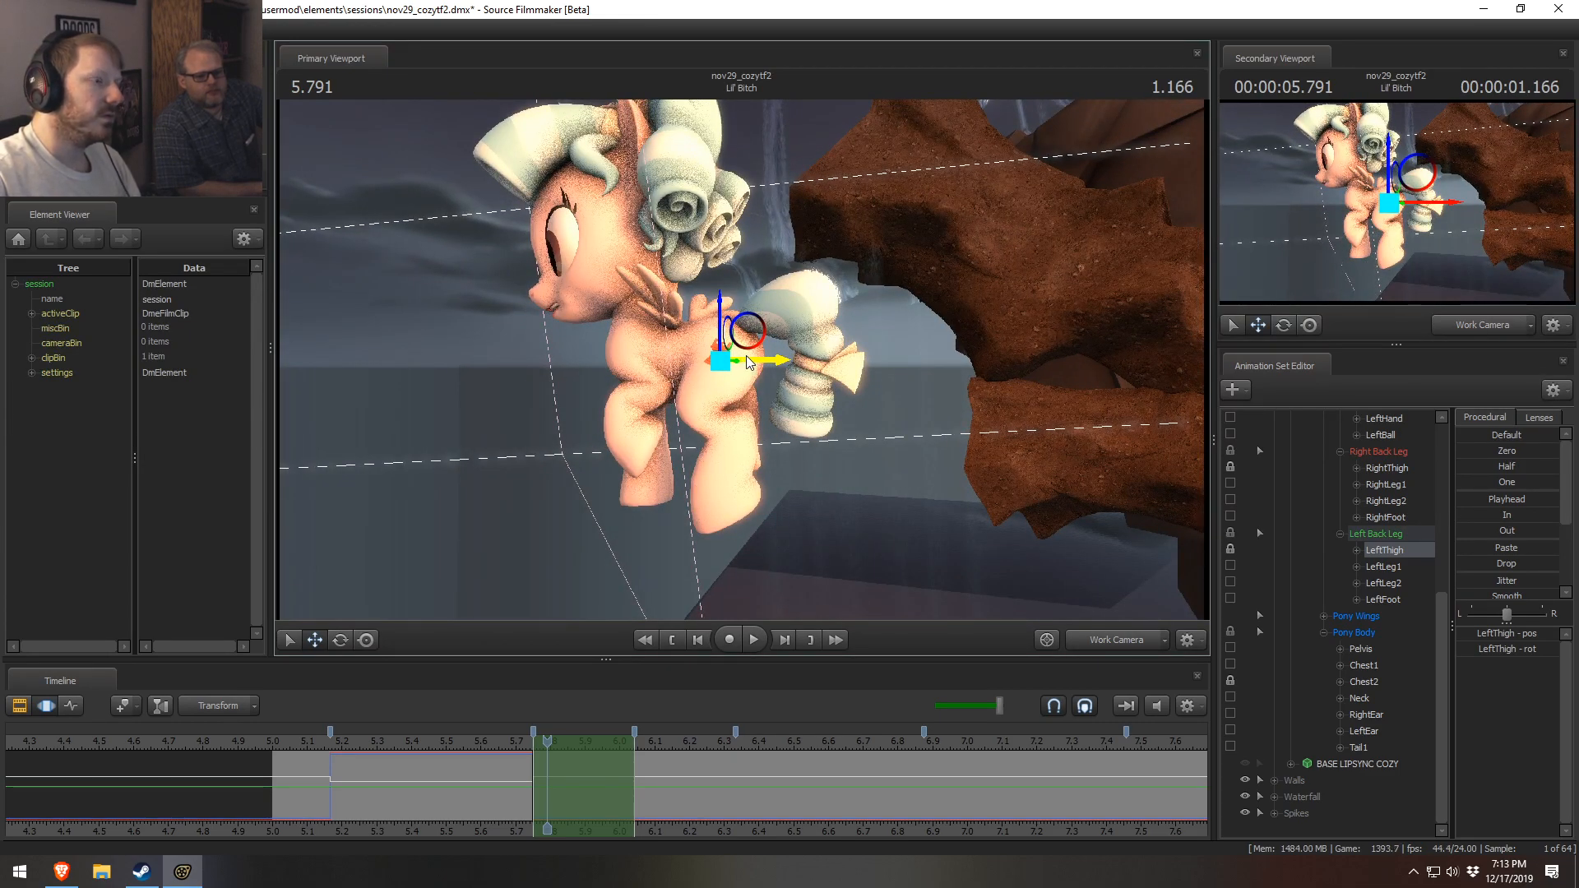
key("ctrl")
mouse_move(723, 368)
left_mouse_down("ctrl")
mouse_move(777, 390)
mouse_move(778, 354)
mouse_move(730, 413)
left_mouse_up("ctrl")
left_click(728, 409)
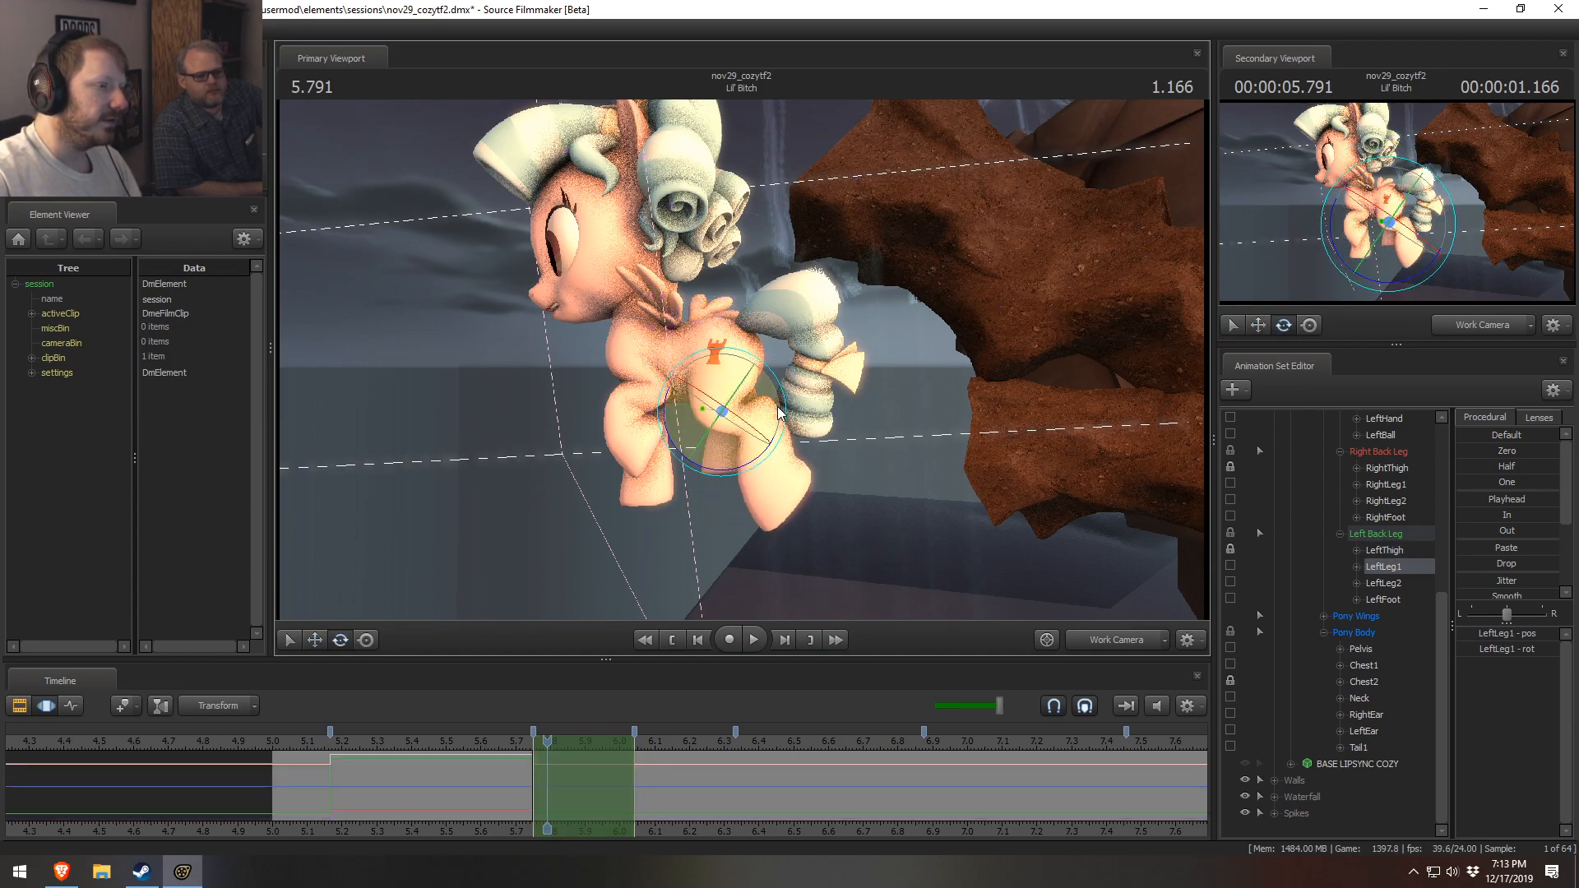
left_click_drag(705, 469, 671, 444)
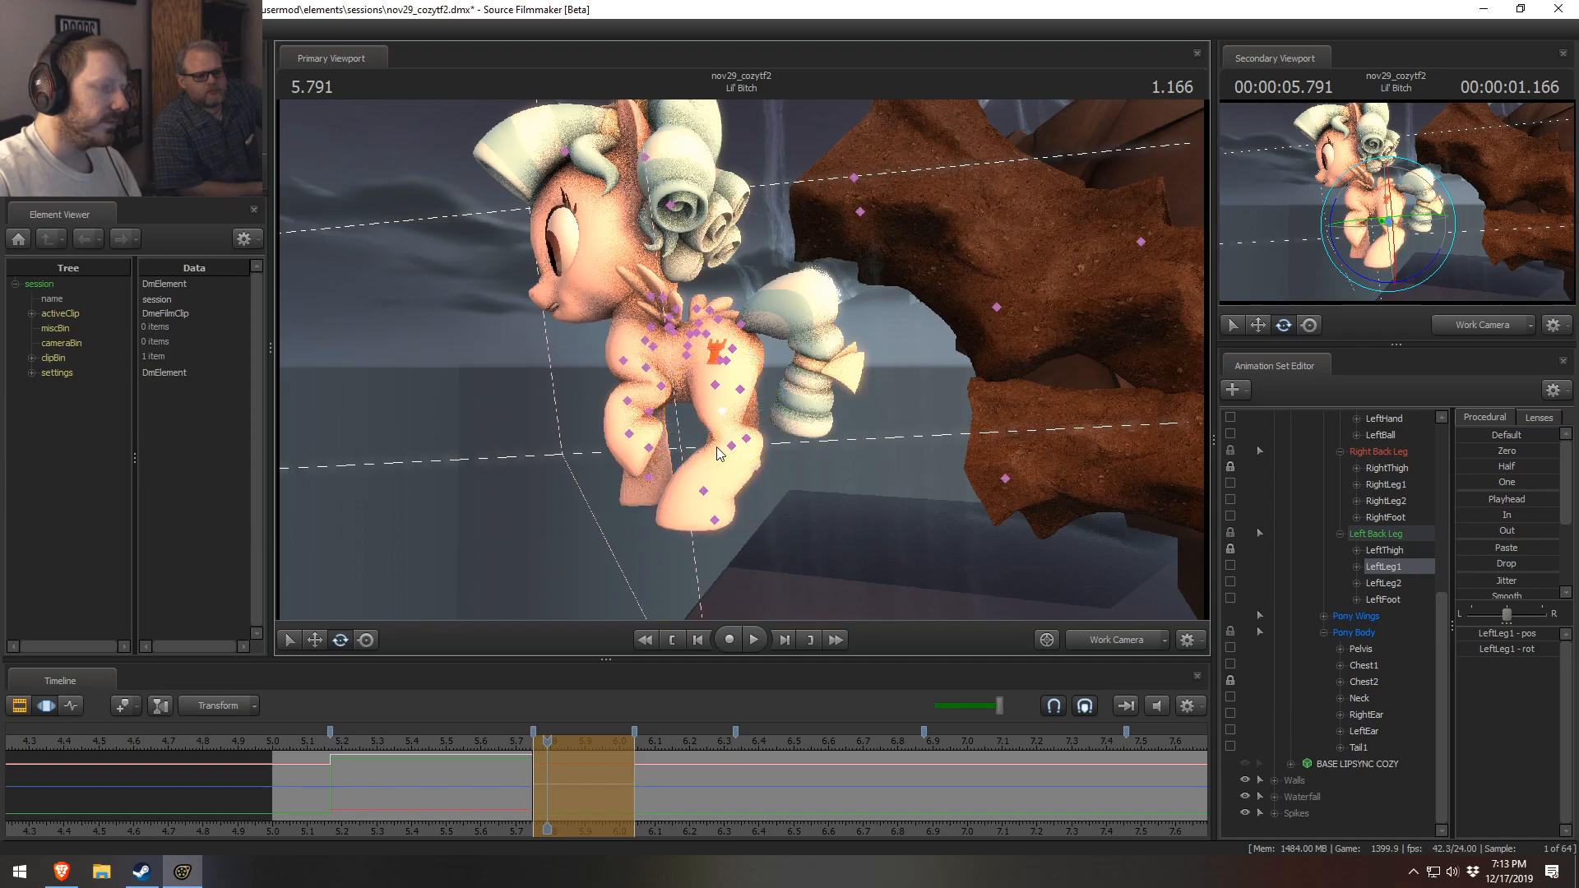
- Rotate LeftLeg2 to adjust the lower part of Cozy Glow's left back leg
left_click(732, 446, "ctrl")
left_click(745, 439, "ctrl")
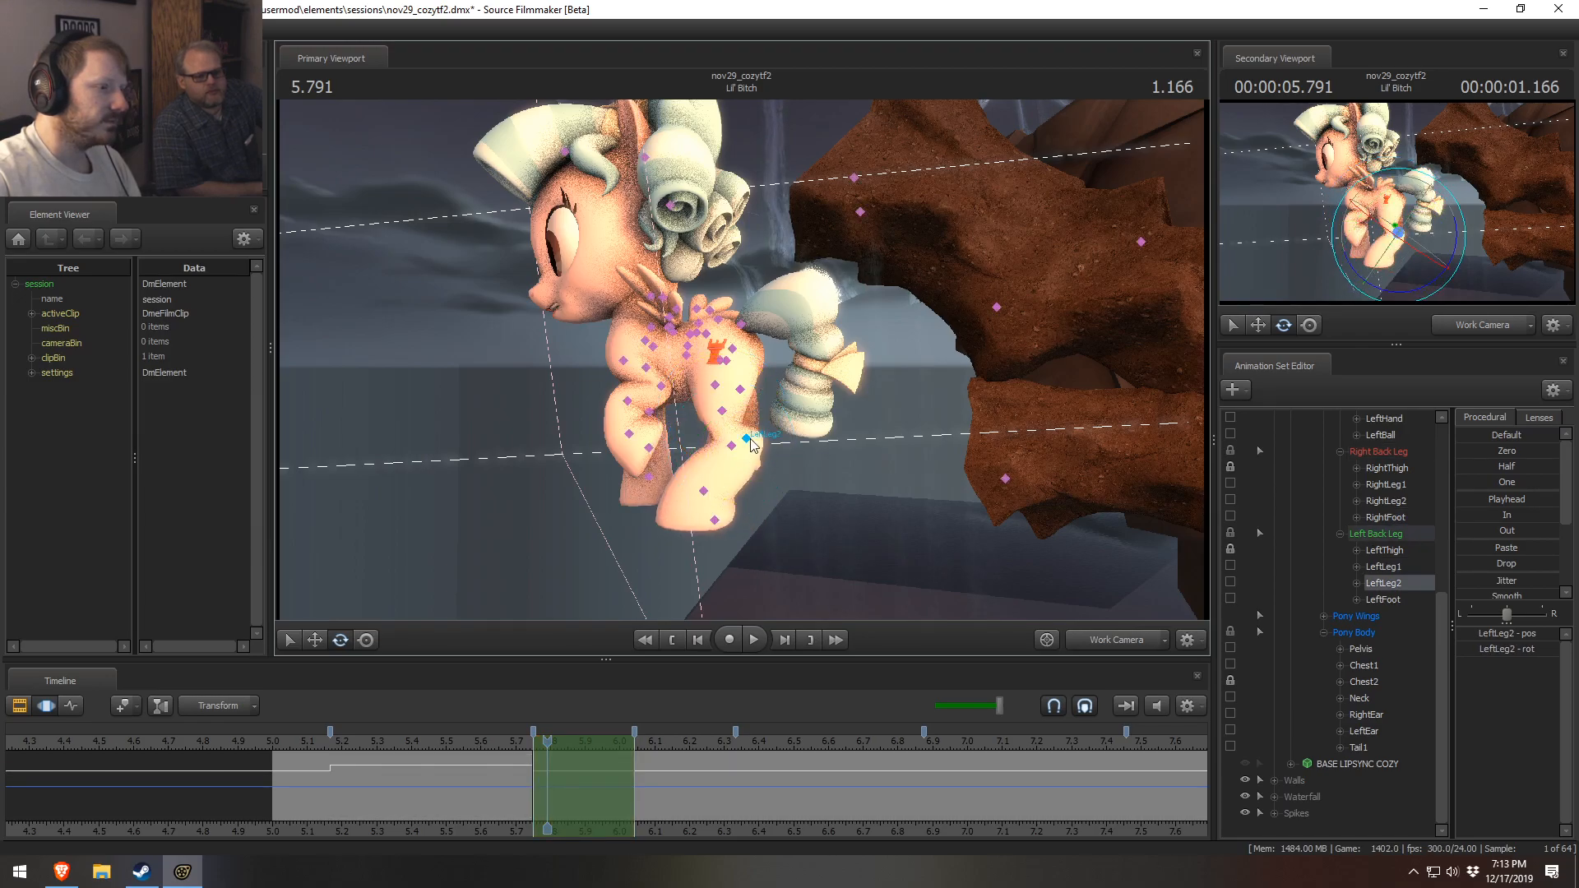
left_click_drag(774, 490, 794, 474)
left_click_drag(795, 474, 890, 377, "alt")
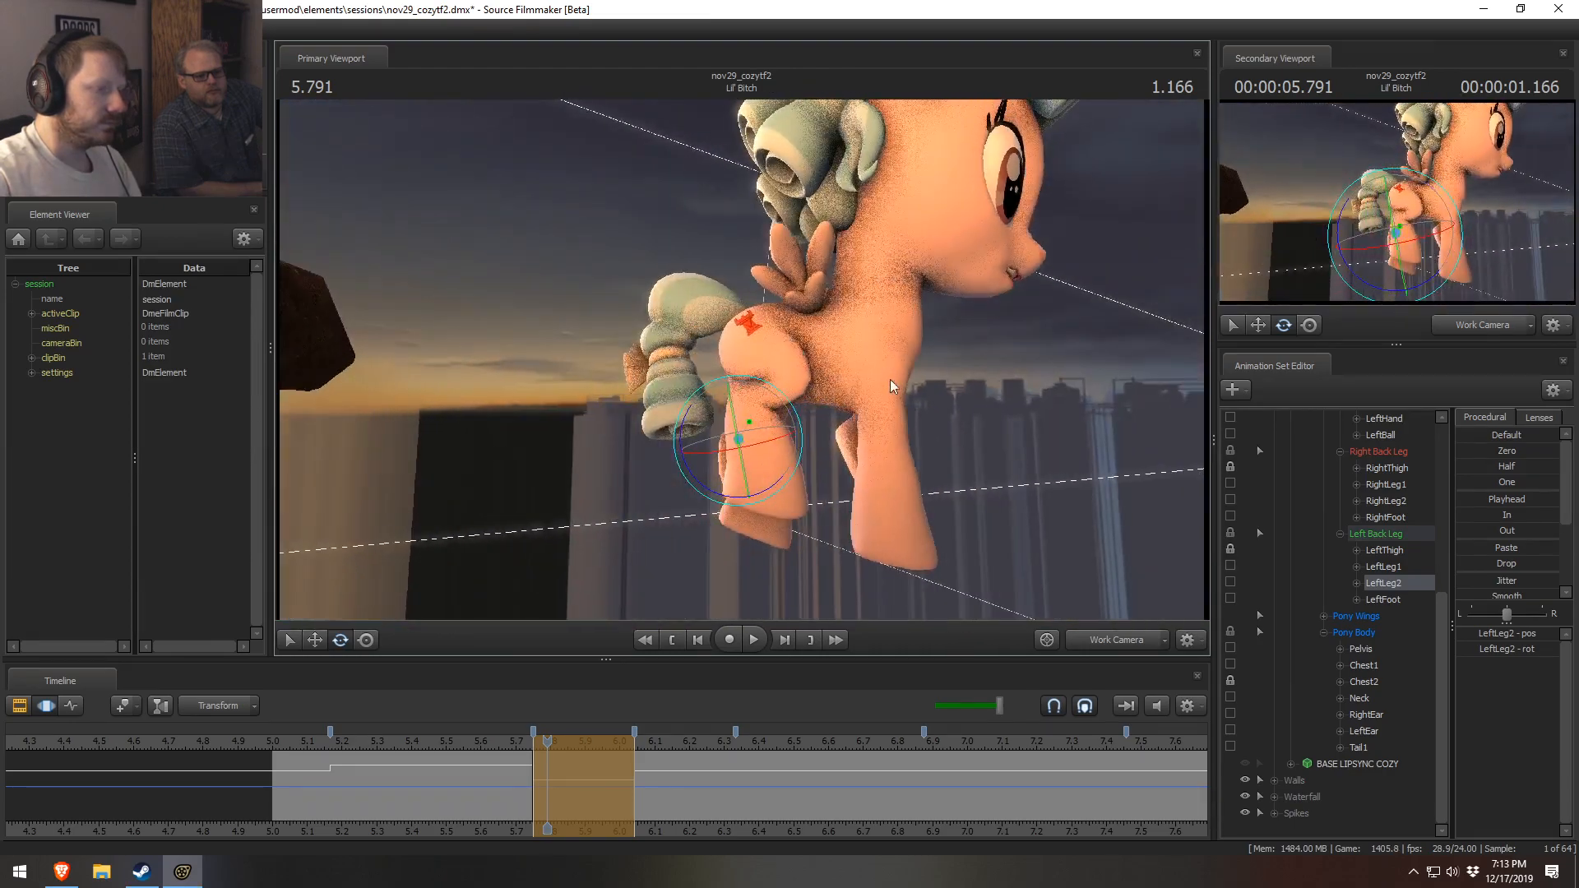
- Try to reposition the right front leg with RightHand and RightForearm selected together, and undo the last change
left_click(884, 474)
left_click(882, 422, "ctrl")
left_click_drag(882, 451, 817, 352)
key("ctrl+z")
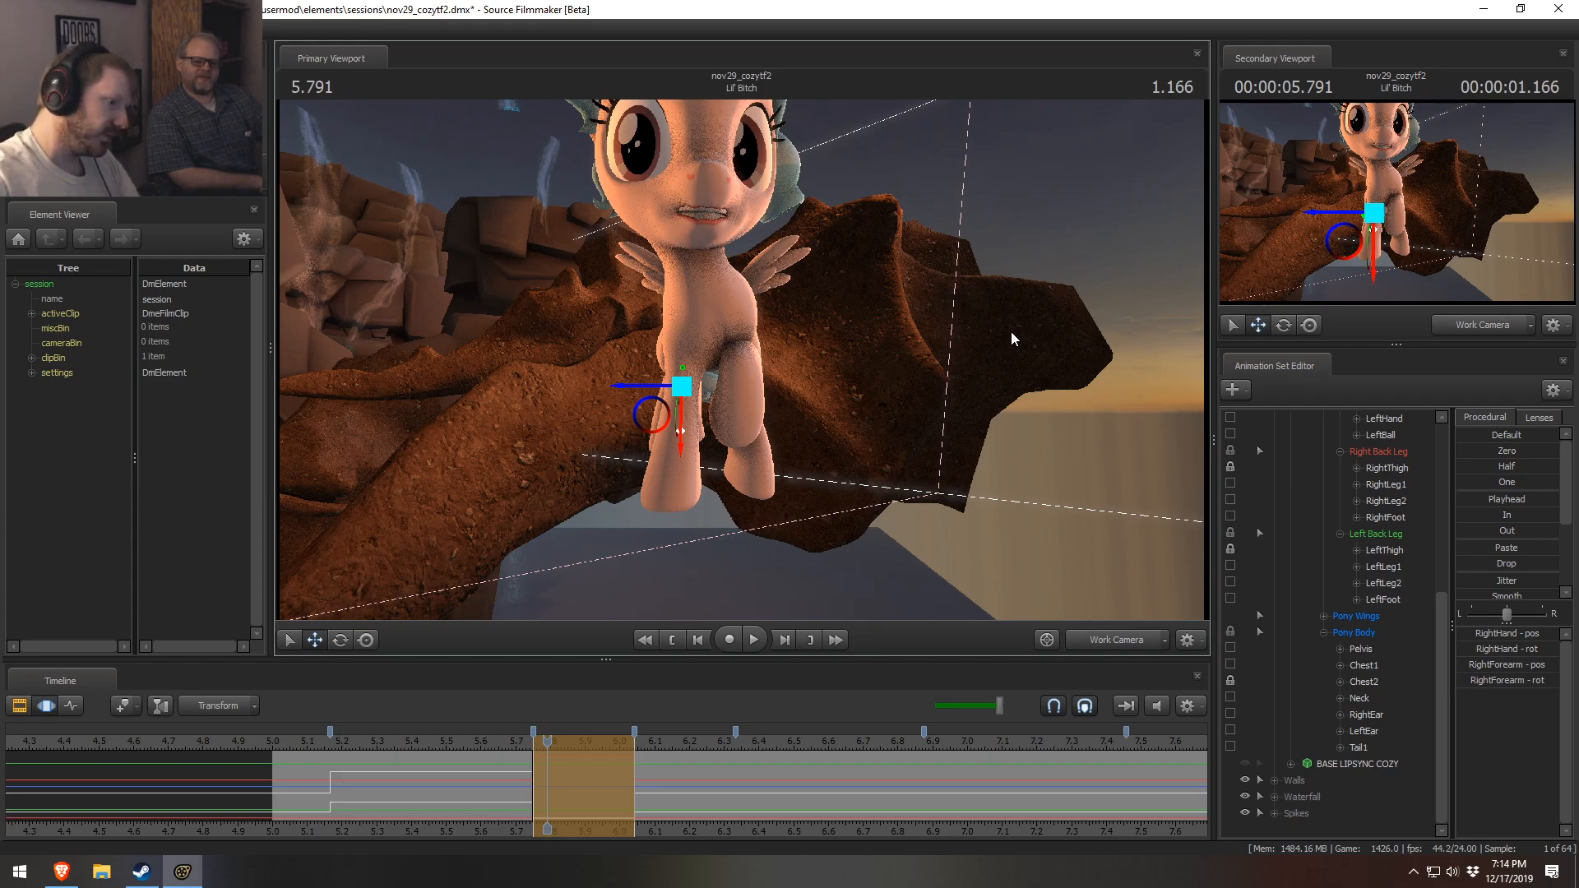
- Shift the time selection to the next interval, from about 6.04 to 6.34 seconds
left_click(578, 772)
key("shift")
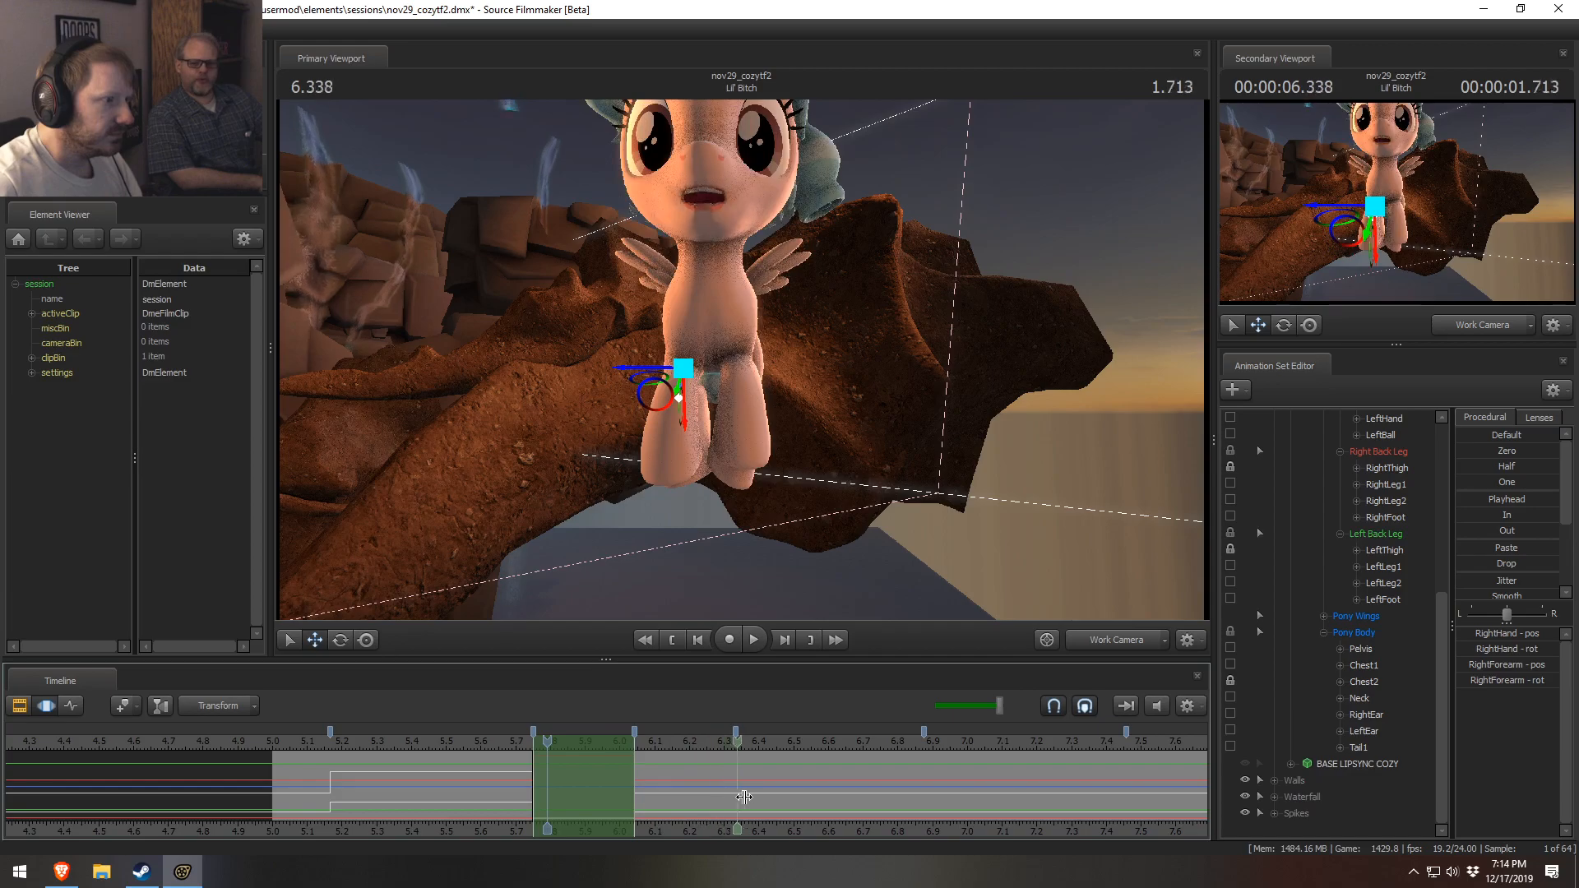
left_click(638, 774, "shift")
left_click_drag(636, 774, 738, 773, "shift")
- Rotate Cozy Glow's Pelvis and Chest1 at 6.166 seconds to twist the hindquarters
left_click_drag(743, 360, 518, 440, "alt")
left_click(774, 376)
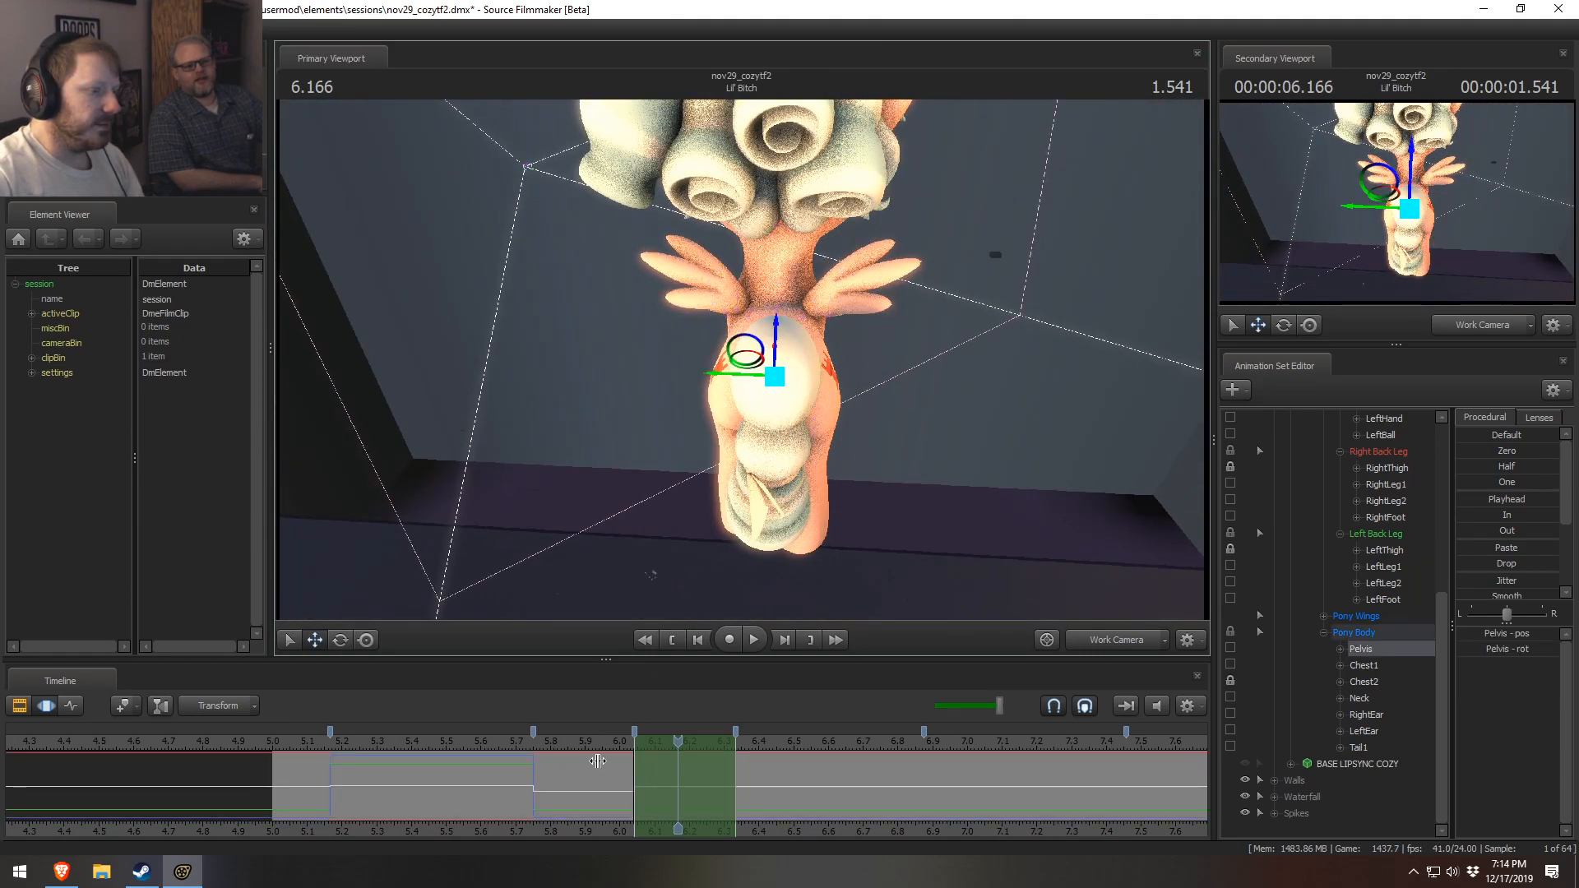
key("e")
key("shift")
left_click_drag(743, 412, 821, 342, "alt")
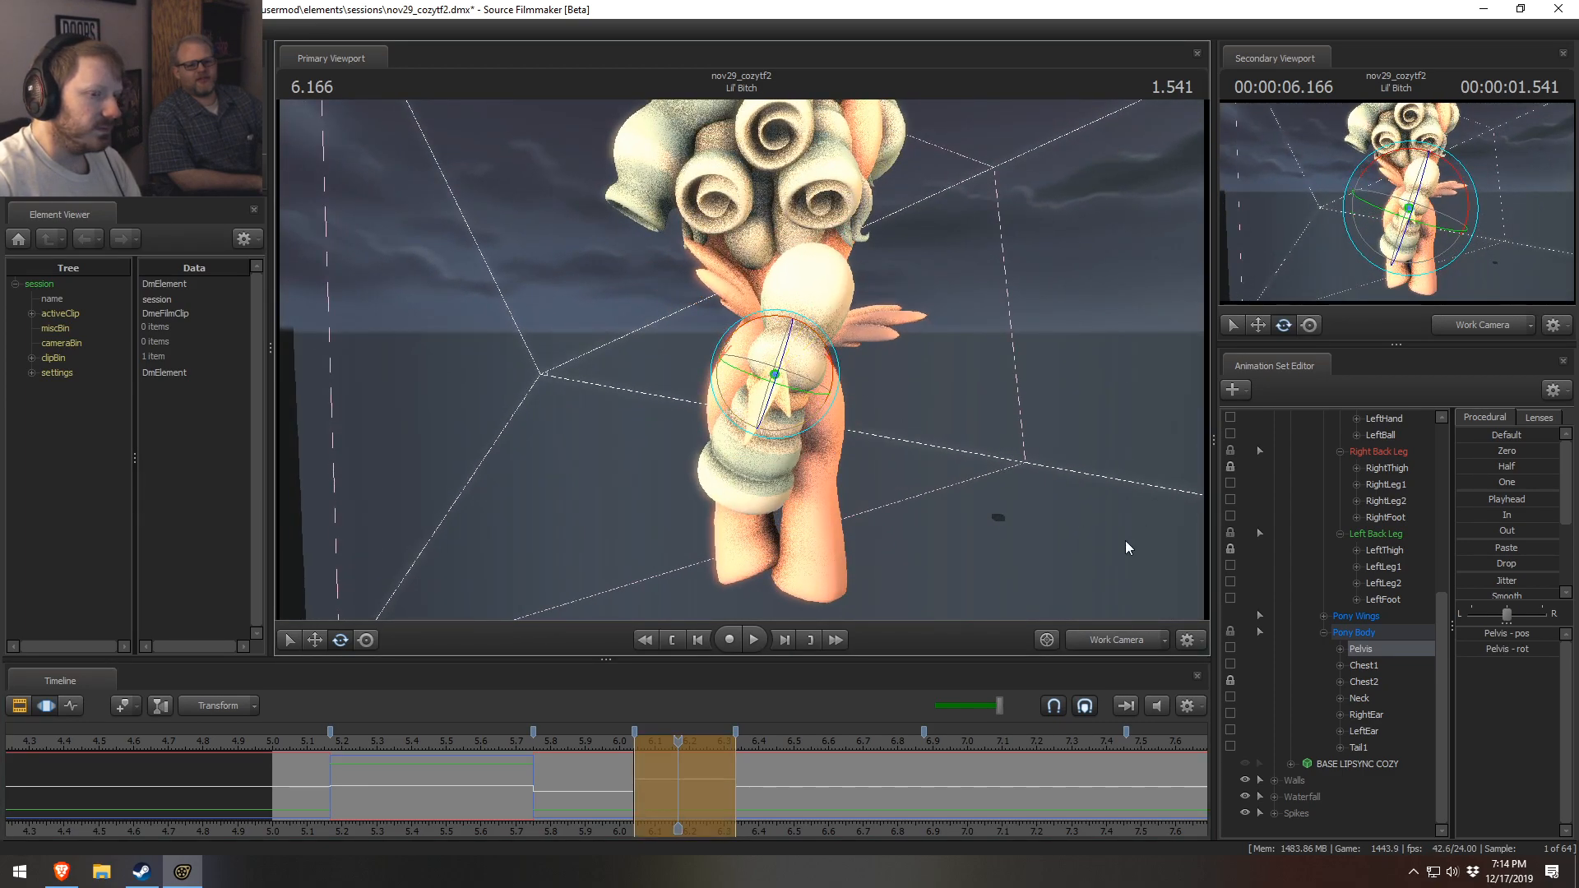
left_click(1372, 665)
left_click_drag(833, 347, 840, 300)
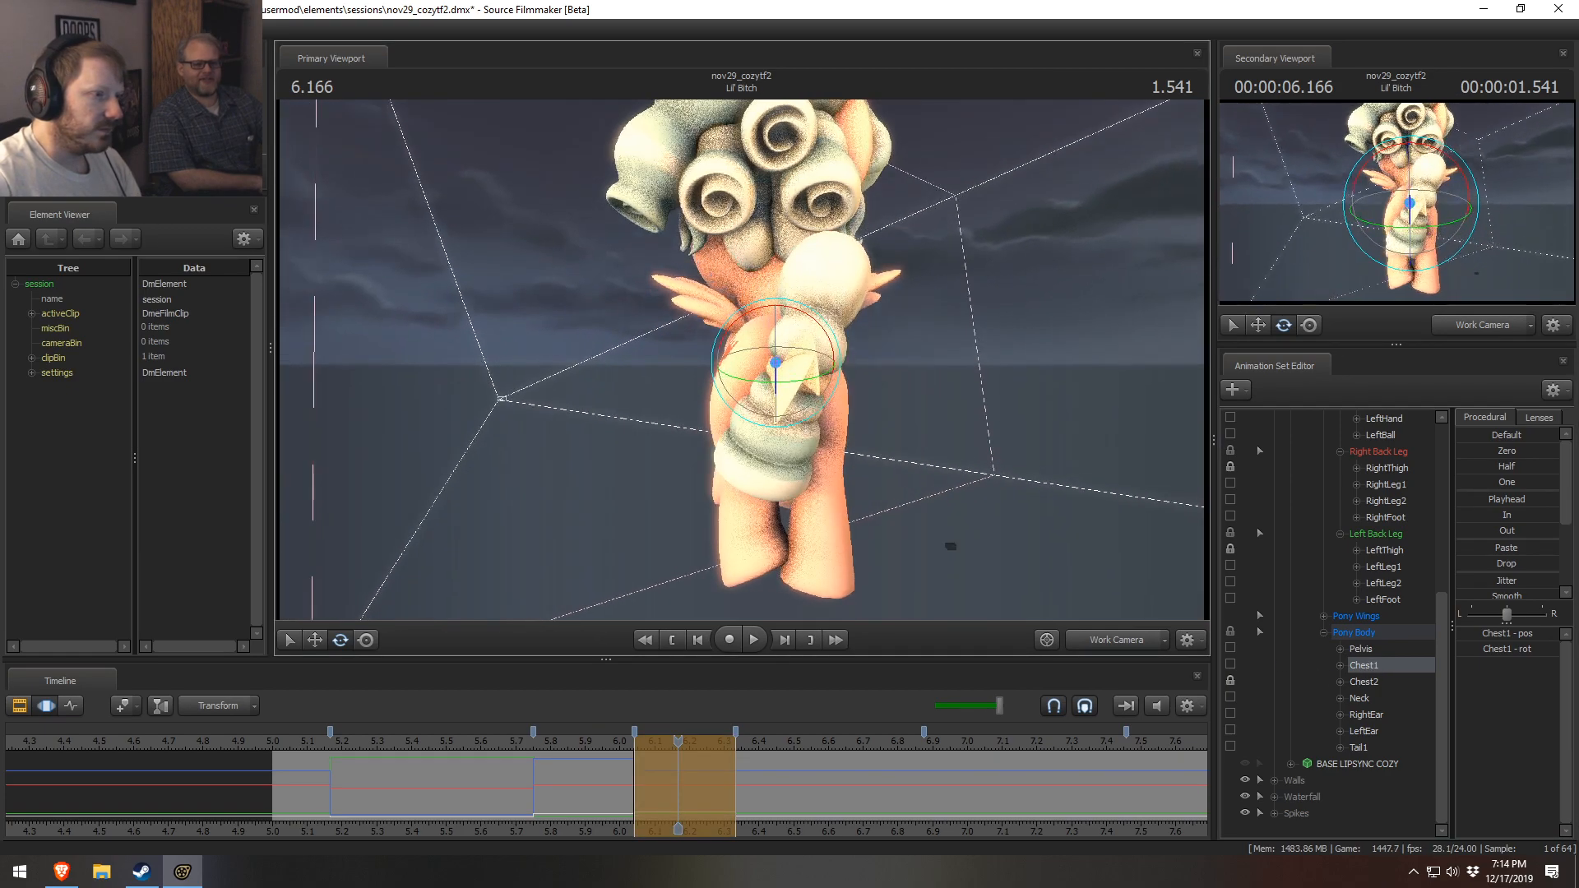
- Rotate Chest2 to tilt Cozy Glow's upper body sideways
left_click(1372, 682)
left_click_drag(728, 366, 970, 366, "alt")
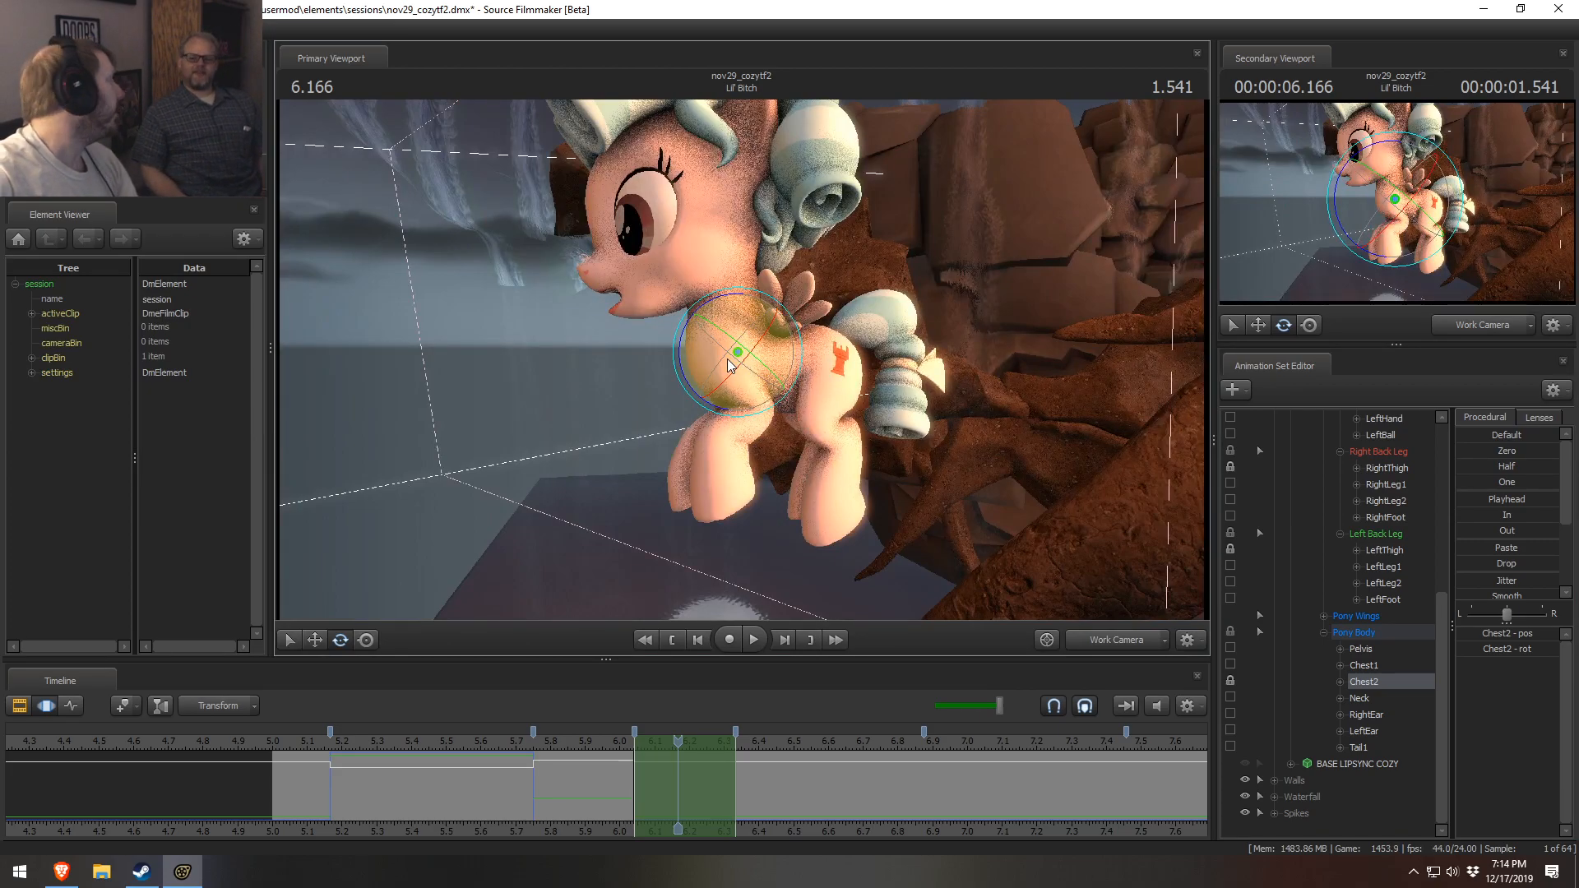
left_click_drag(703, 377, 905, 366, "alt")
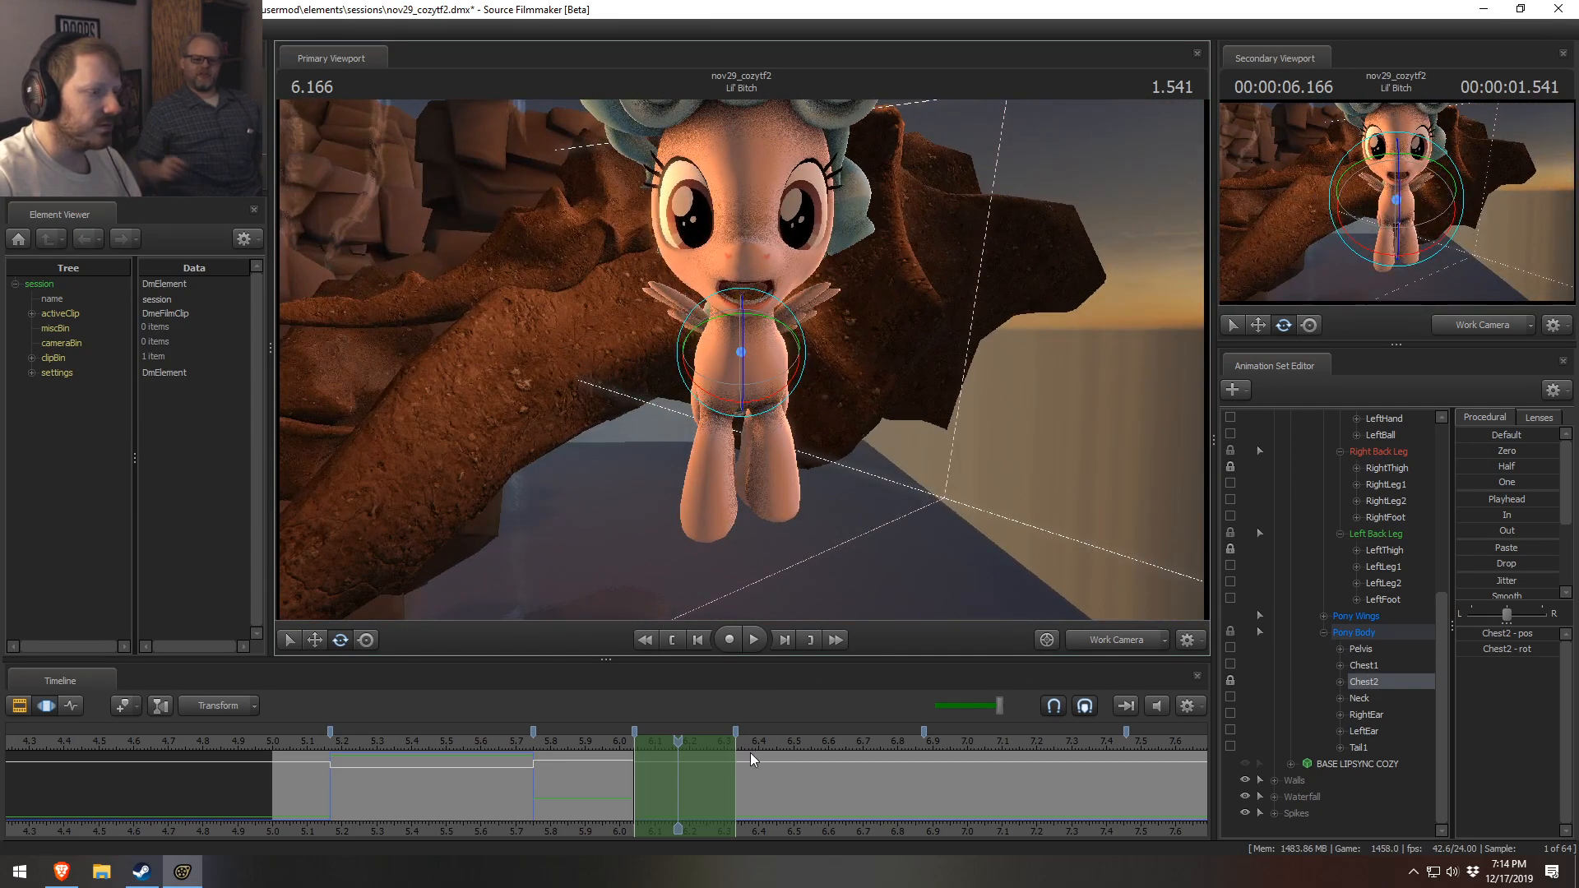
left_click(587, 783)
left_click_drag(813, 454, 801, 334, "alt")
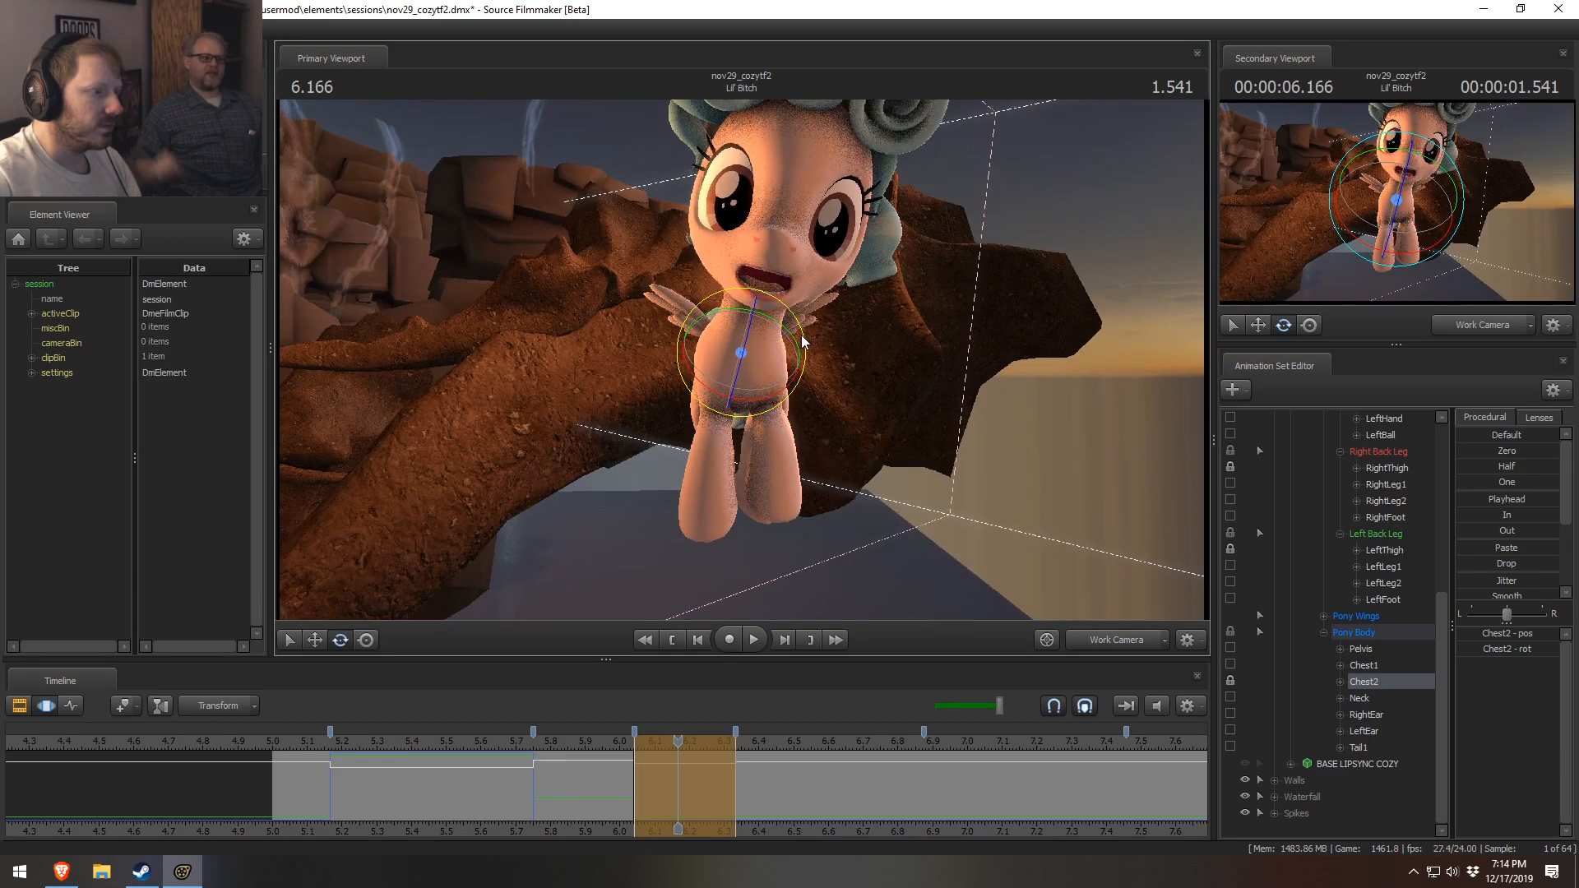
- Rotate Neck and Head together to bring Cozy Glow's head upright against the tilted chest
left_click(747, 328, "ctrl")
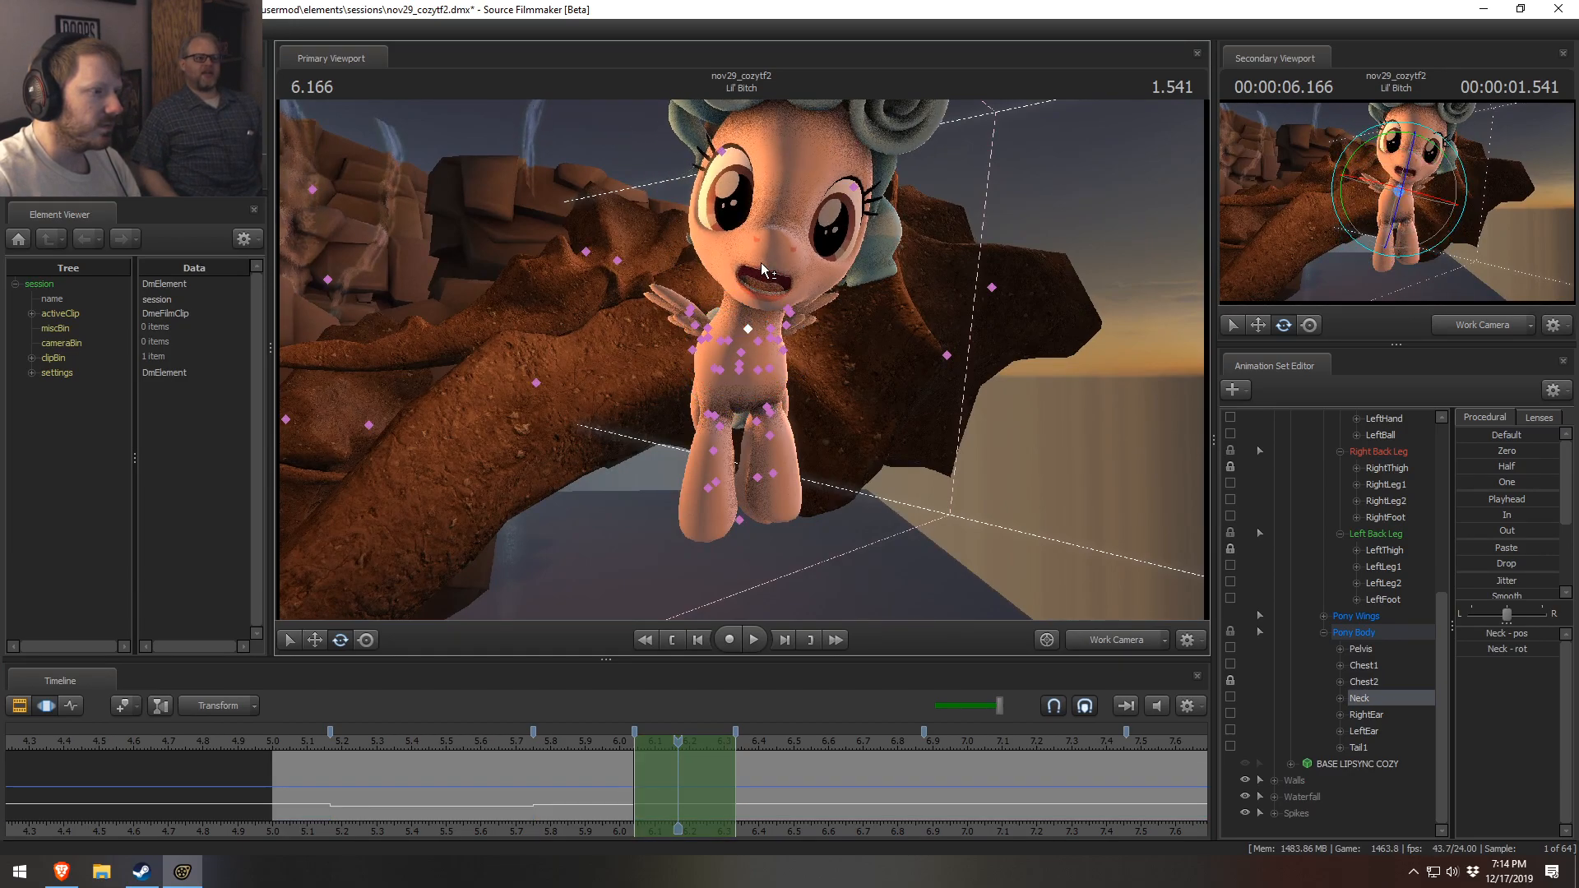
left_click(792, 273, "ctrl")
left_click_drag(813, 250, 790, 288)
left_click_drag(580, 781, 678, 785)
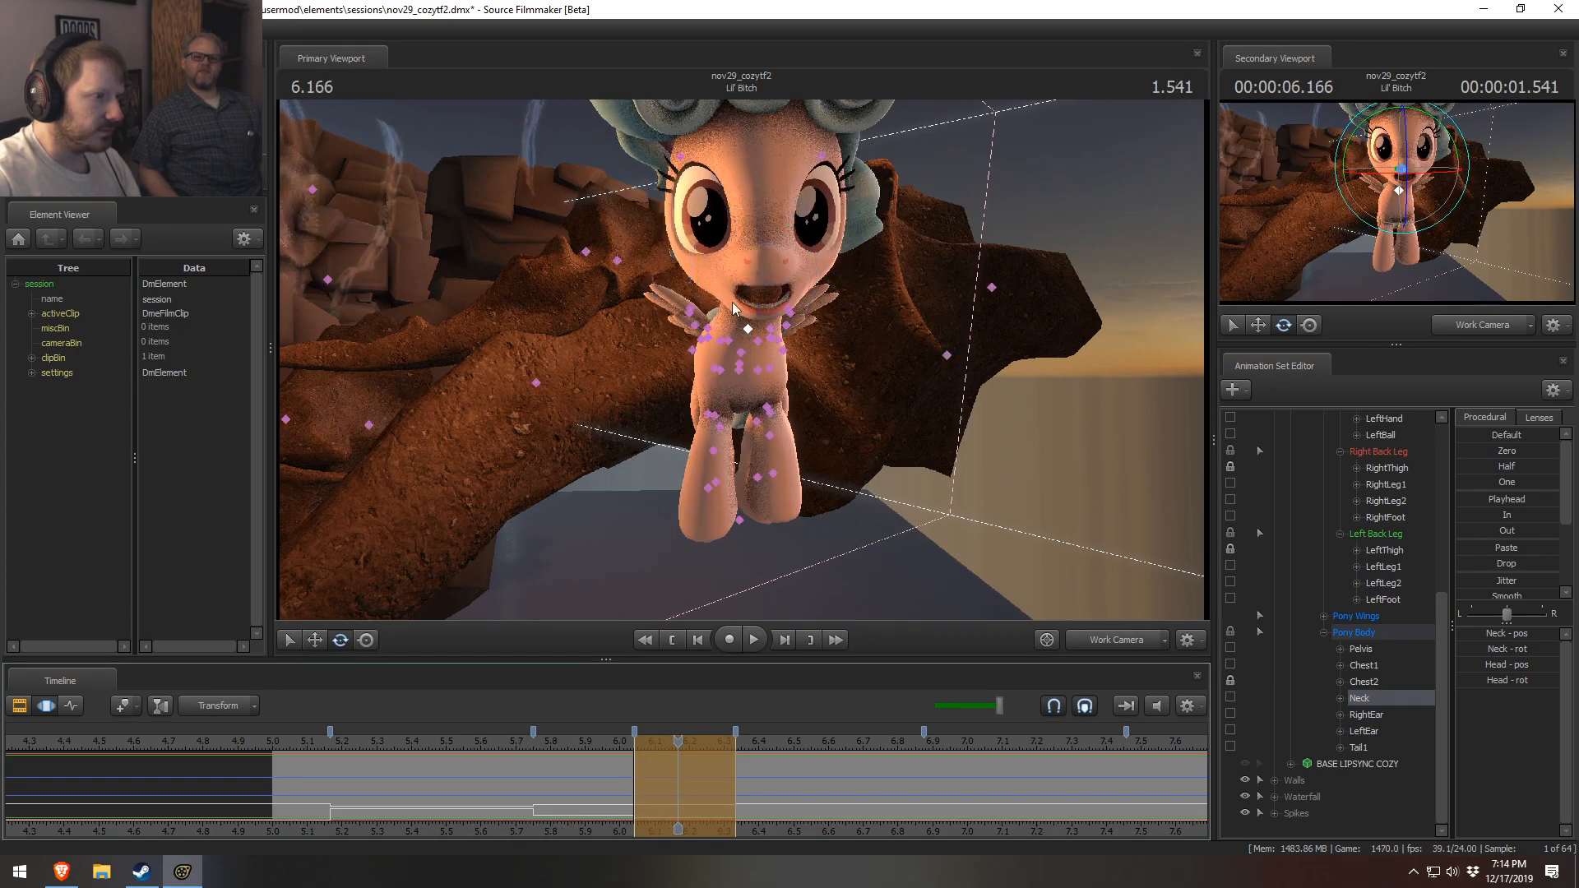
- Rotate only the Head bone to tilt Cozy Glow's face slightly and compare it with earlier frames
left_click(750, 268, "ctrl")
left_click_drag(776, 303, 780, 254)
left_click_drag(523, 783, 678, 789)
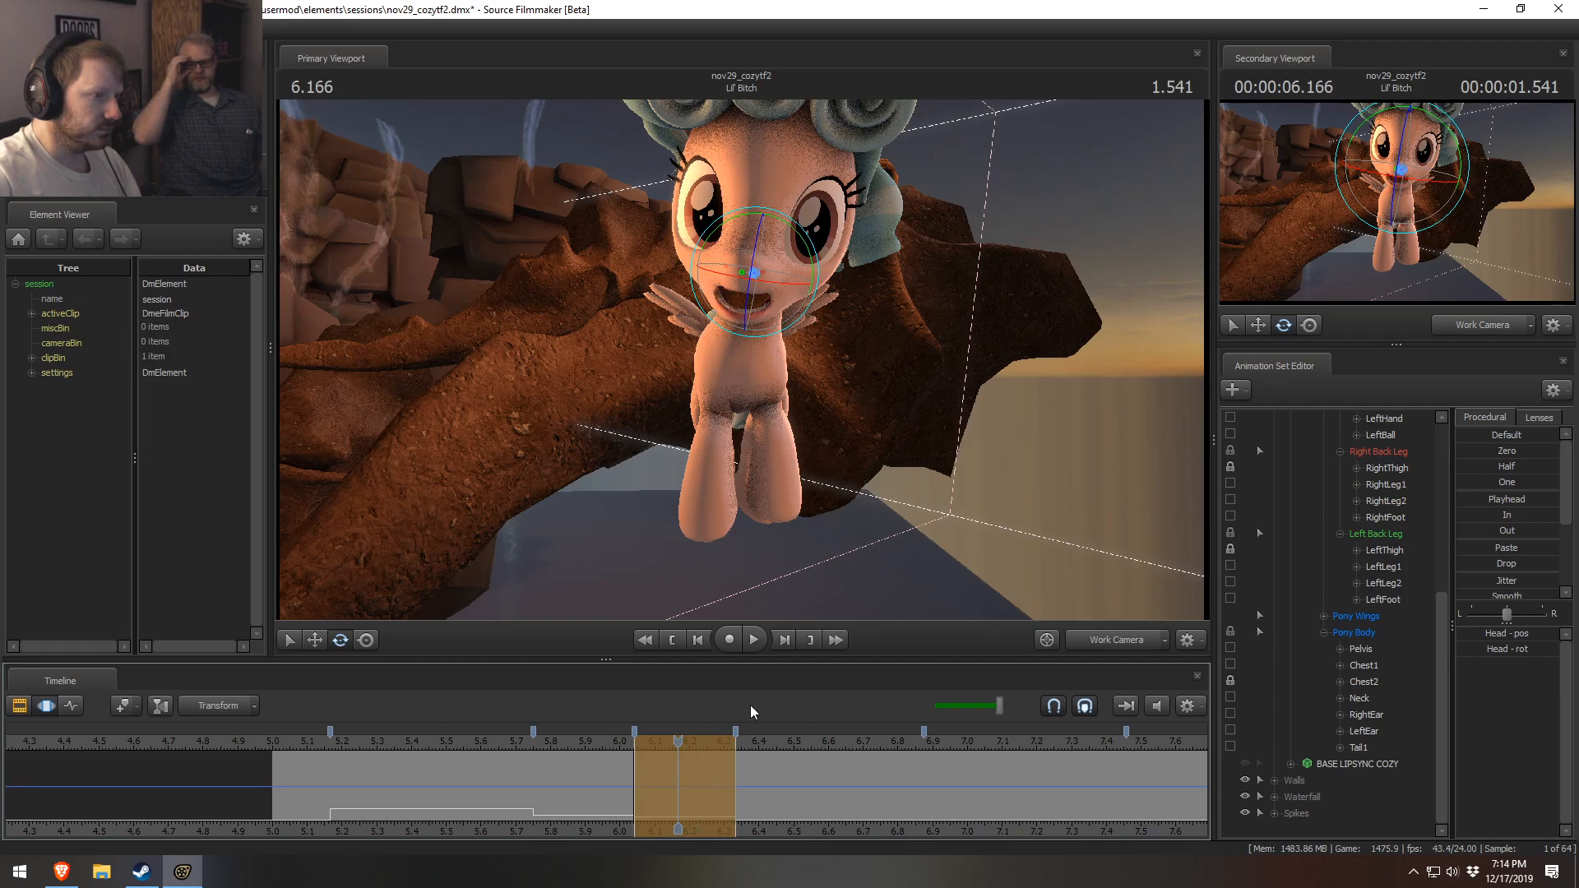
- Refine the rotation of Neck and Head and check it against the preceding pose
key("ctrl")
left_click(748, 329, "ctrl")
left_click_drag(784, 348, 691, 214)
left_click(753, 268, "ctrl")
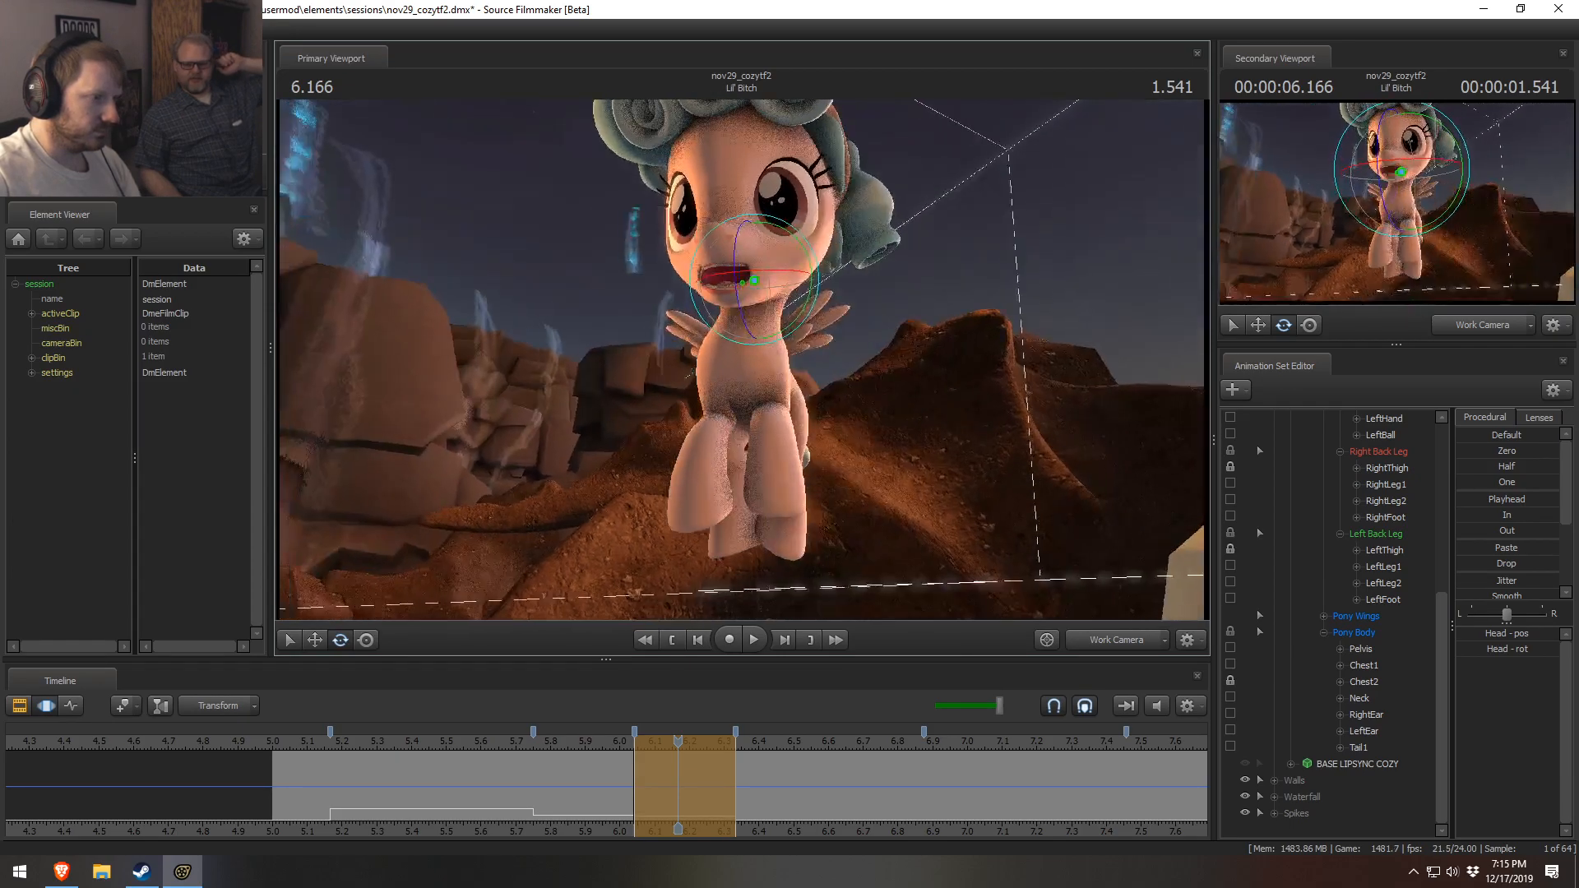
left_click(570, 795)
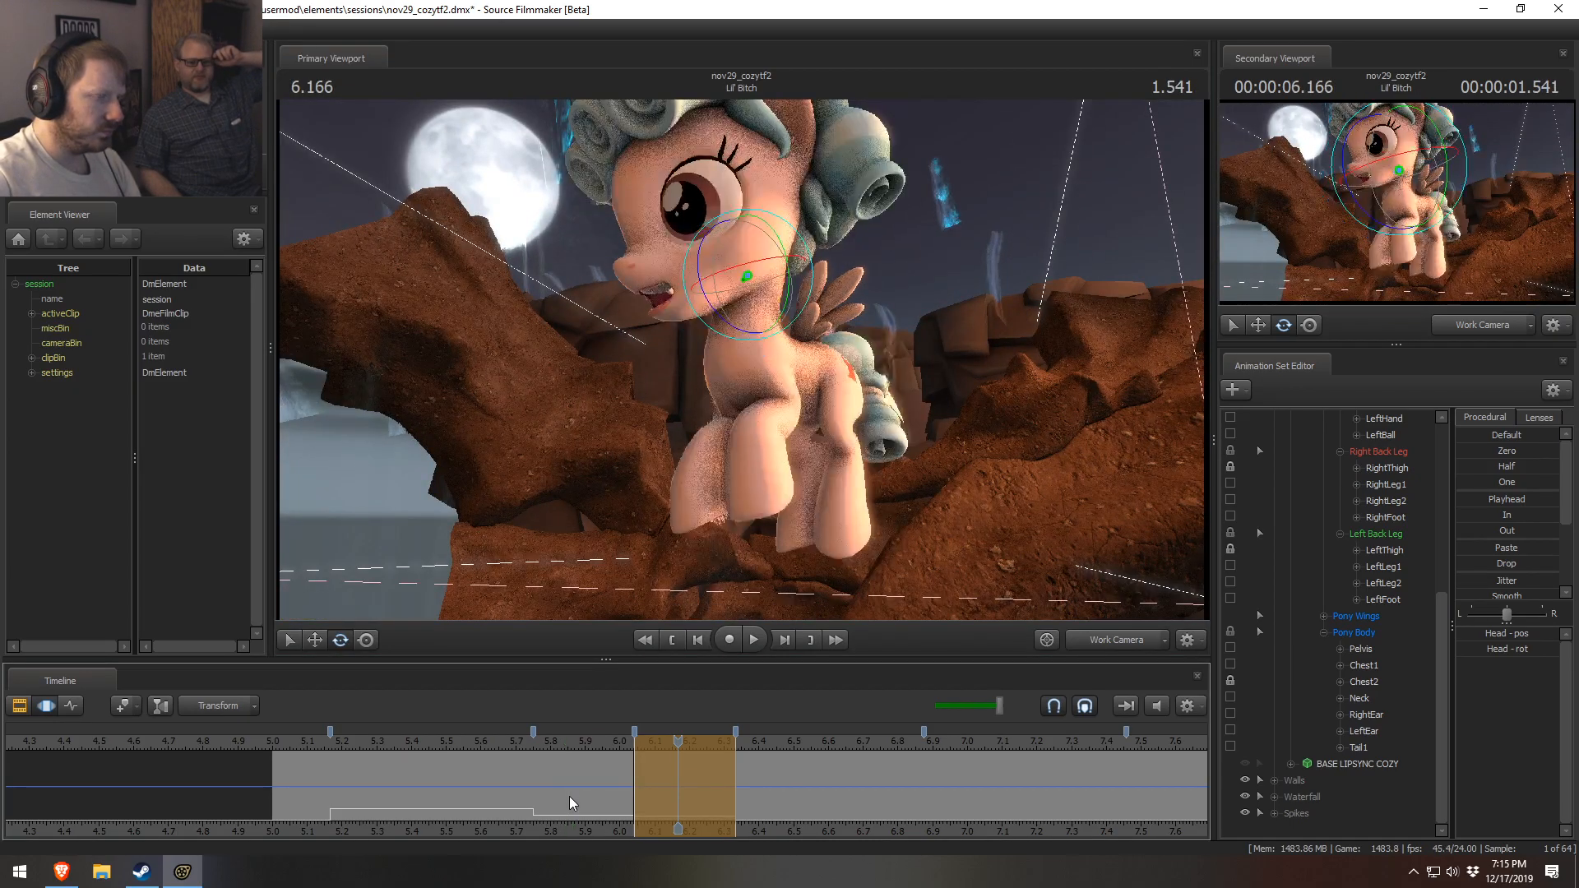
key("shift")
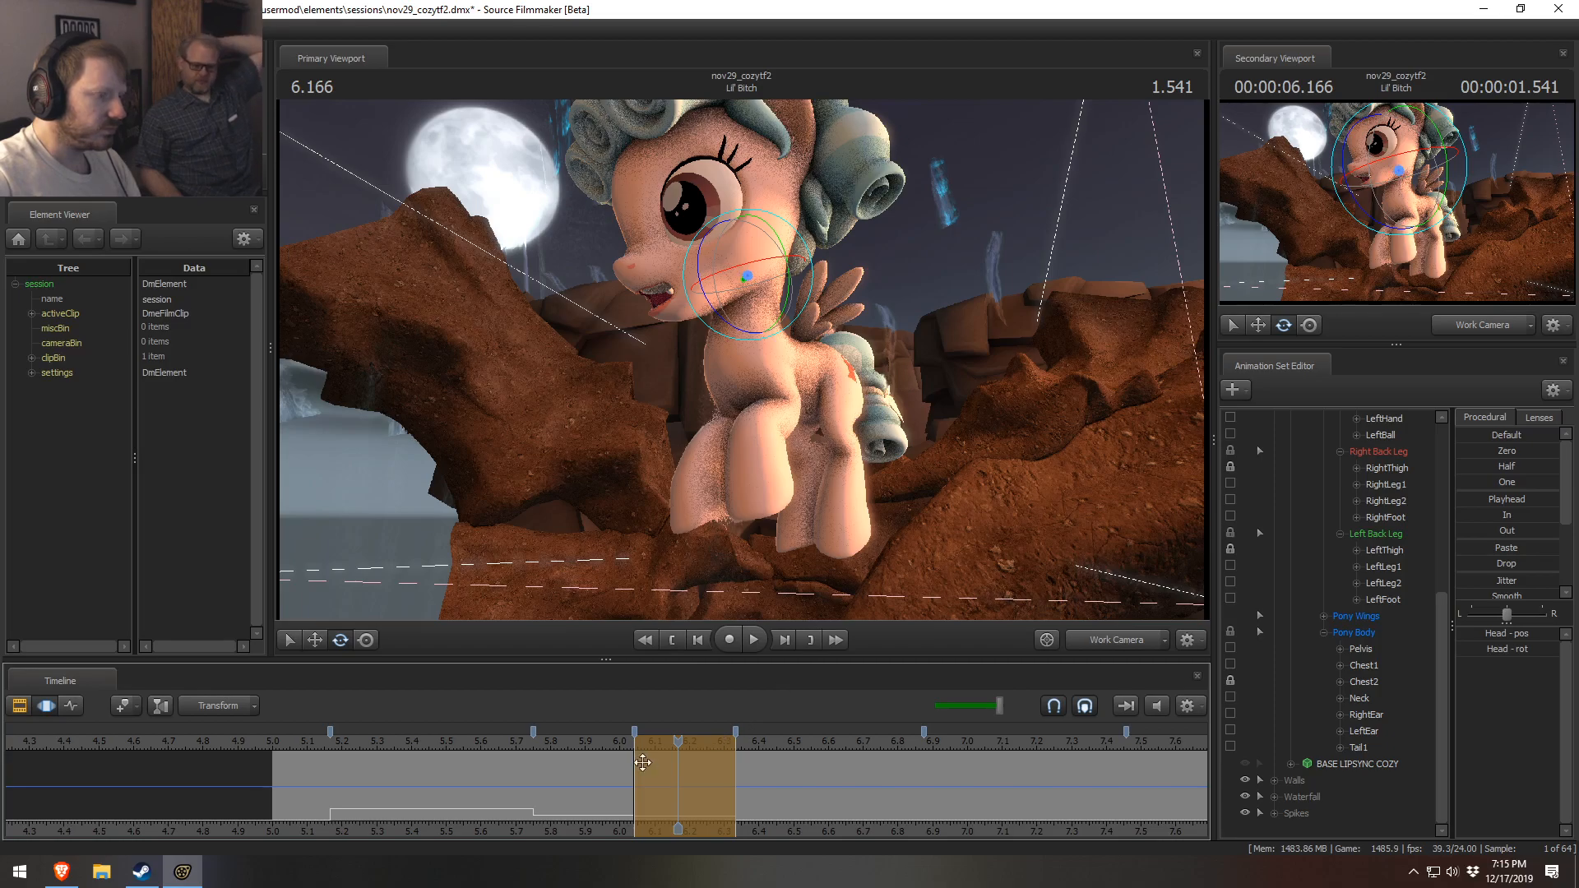
- Rotate LeftForearm to bend Cozy Glow's left front leg backward at 6.166 seconds
left_click_drag(742, 360, 617, 378, "alt")
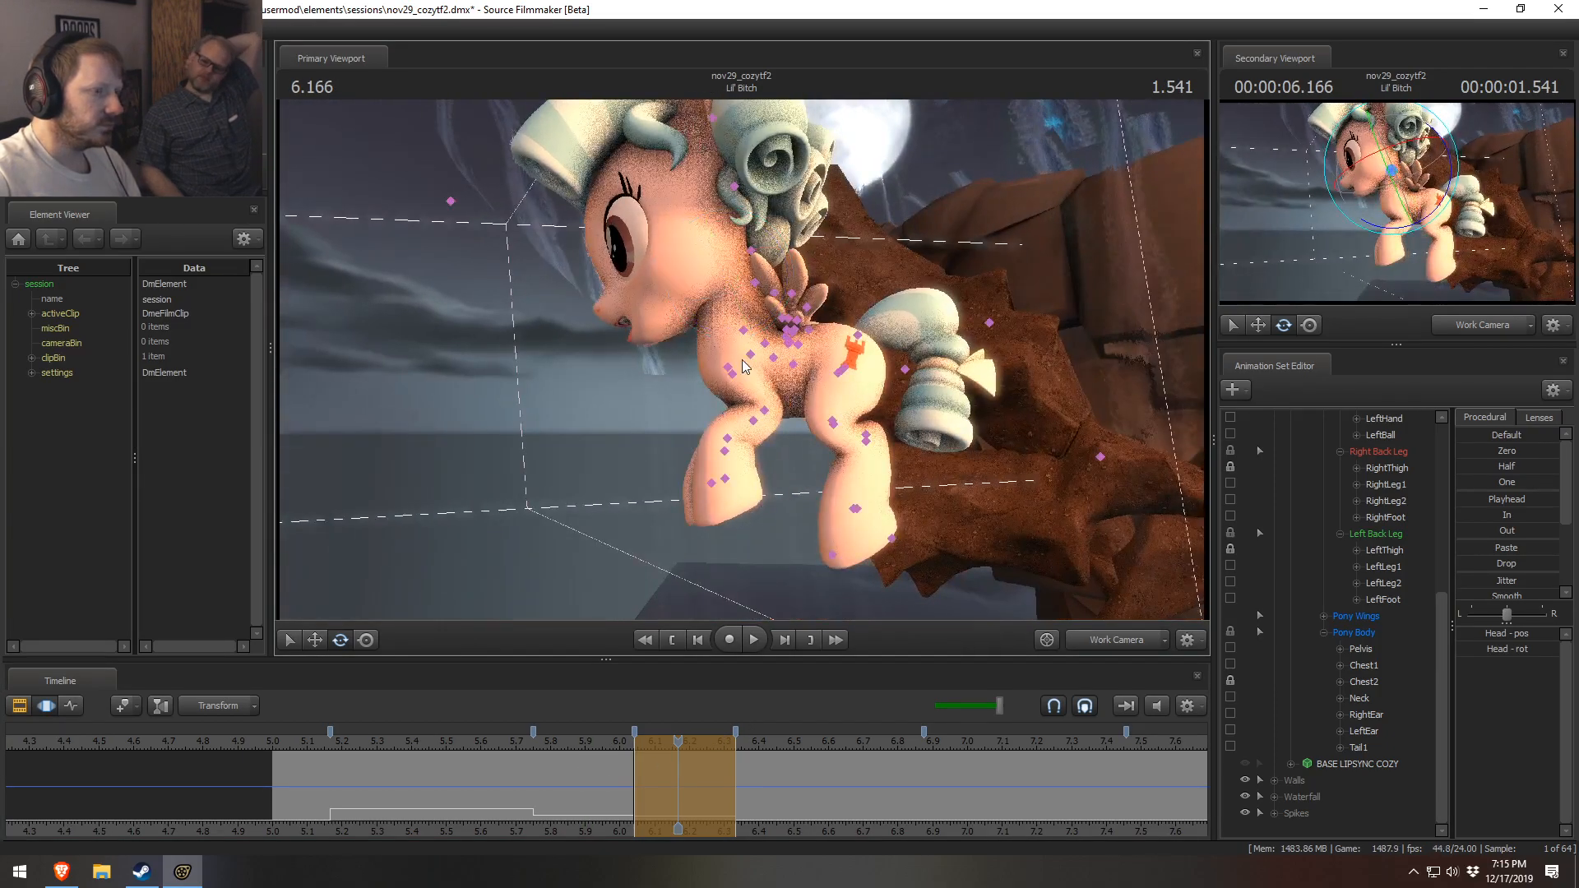
left_click(758, 362, "ctrl")
left_click_drag(772, 364, 749, 383, "alt")
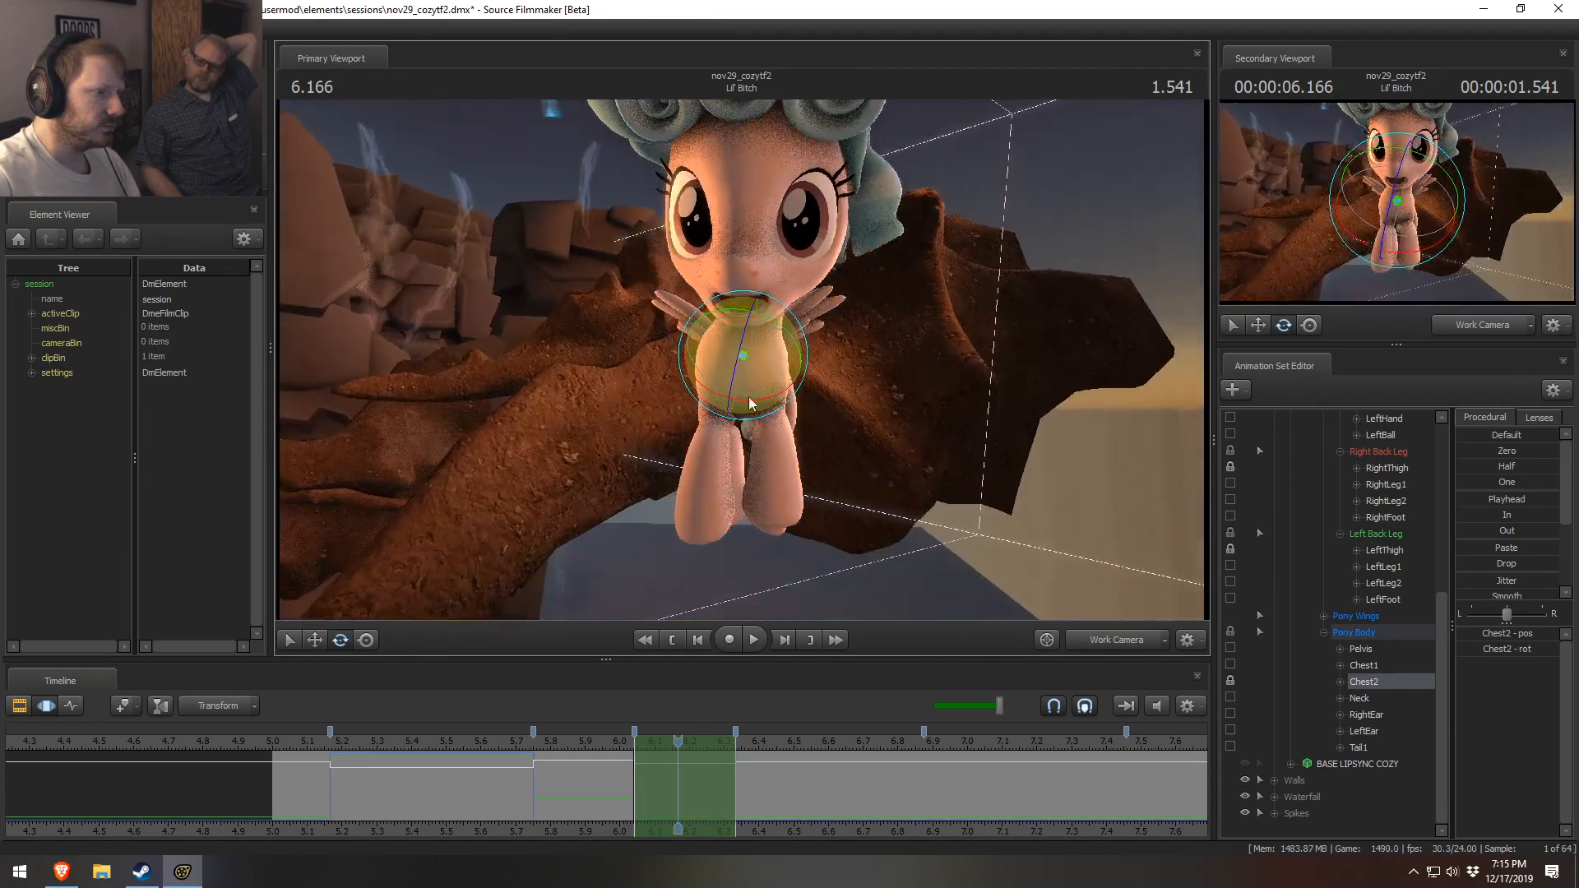
key("shift")
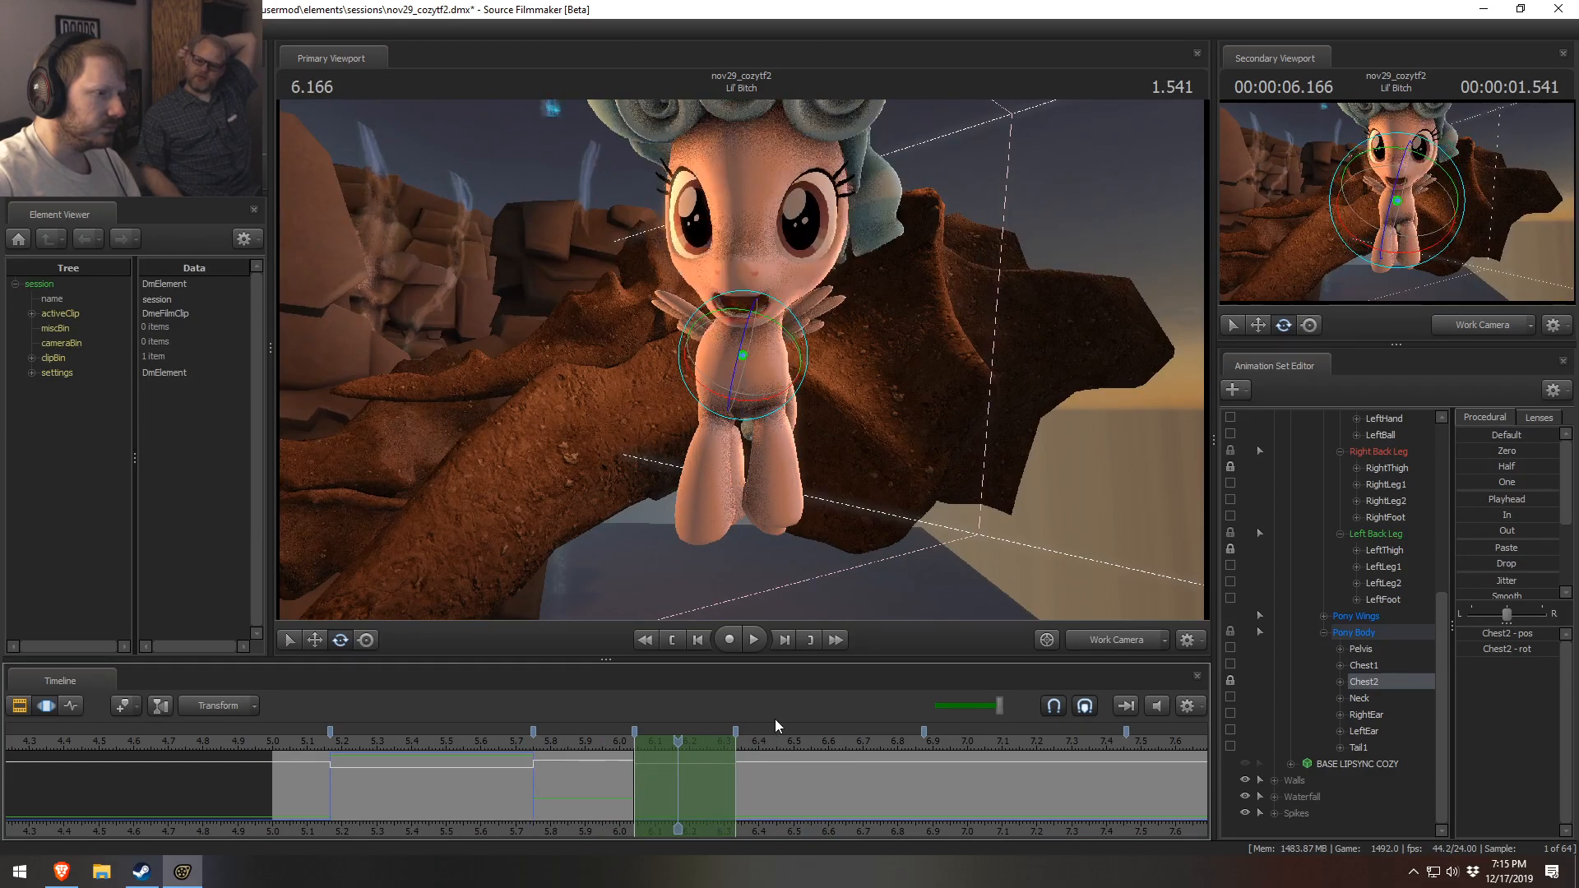
left_click_drag(803, 522, 768, 372, "alt")
left_click(727, 377)
left_click(723, 427, "ctrl")
key("ctrl")
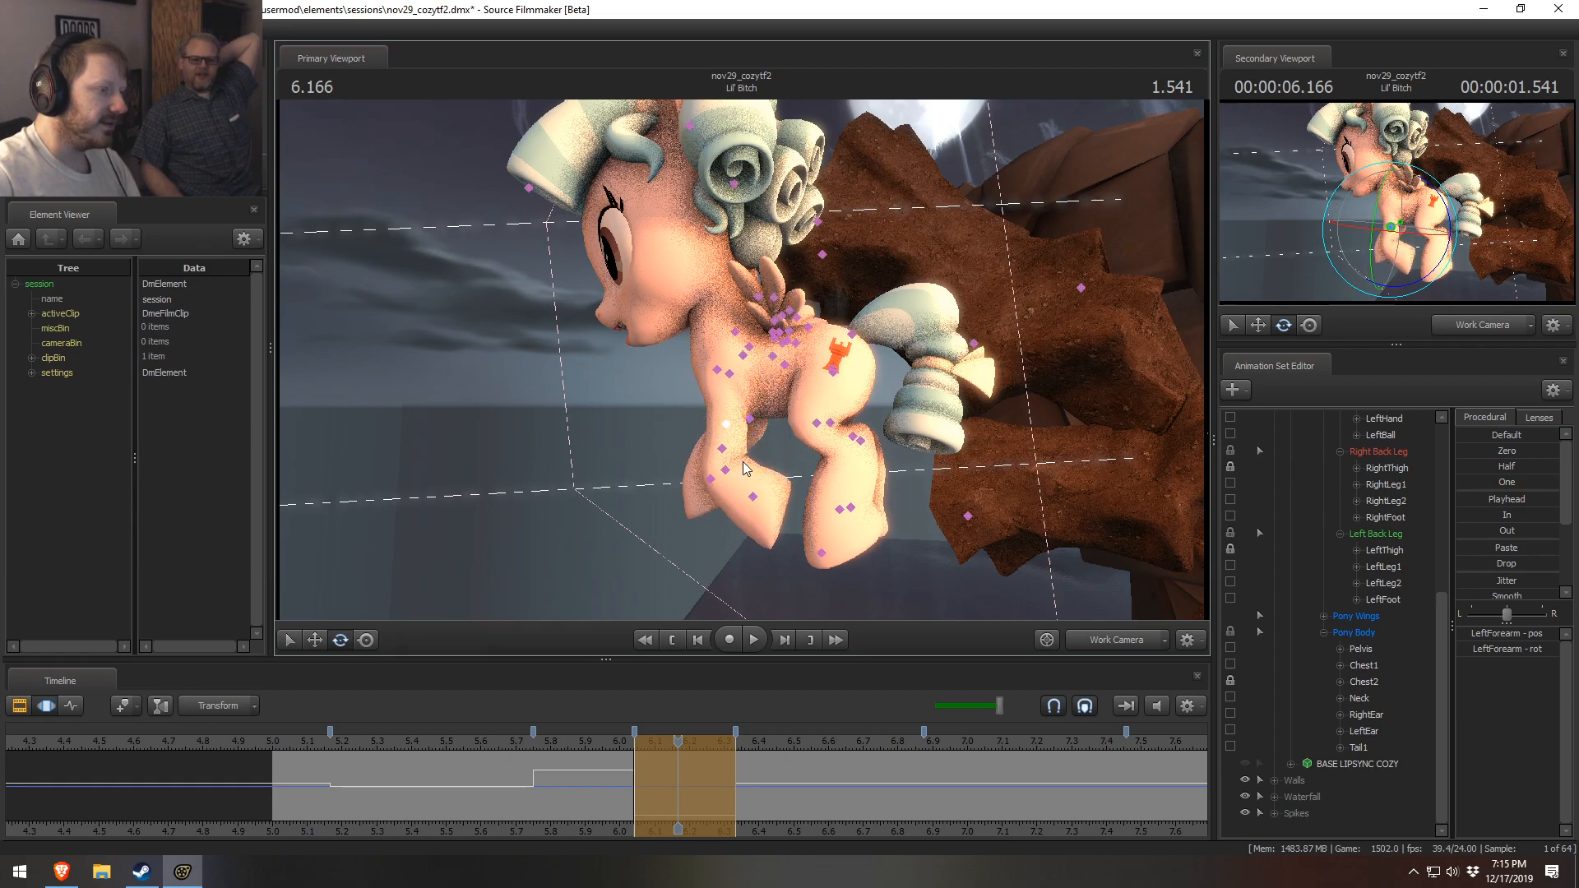
- Refine the left front leg by adjusting its lower leg, shoulder area and LeftForearm bones
left_click(726, 467, "ctrl")
left_click_drag(777, 493, 758, 332)
left_click(718, 378, "ctrl")
left_click(716, 371, "ctrl")
left_click(726, 425, "ctrl")
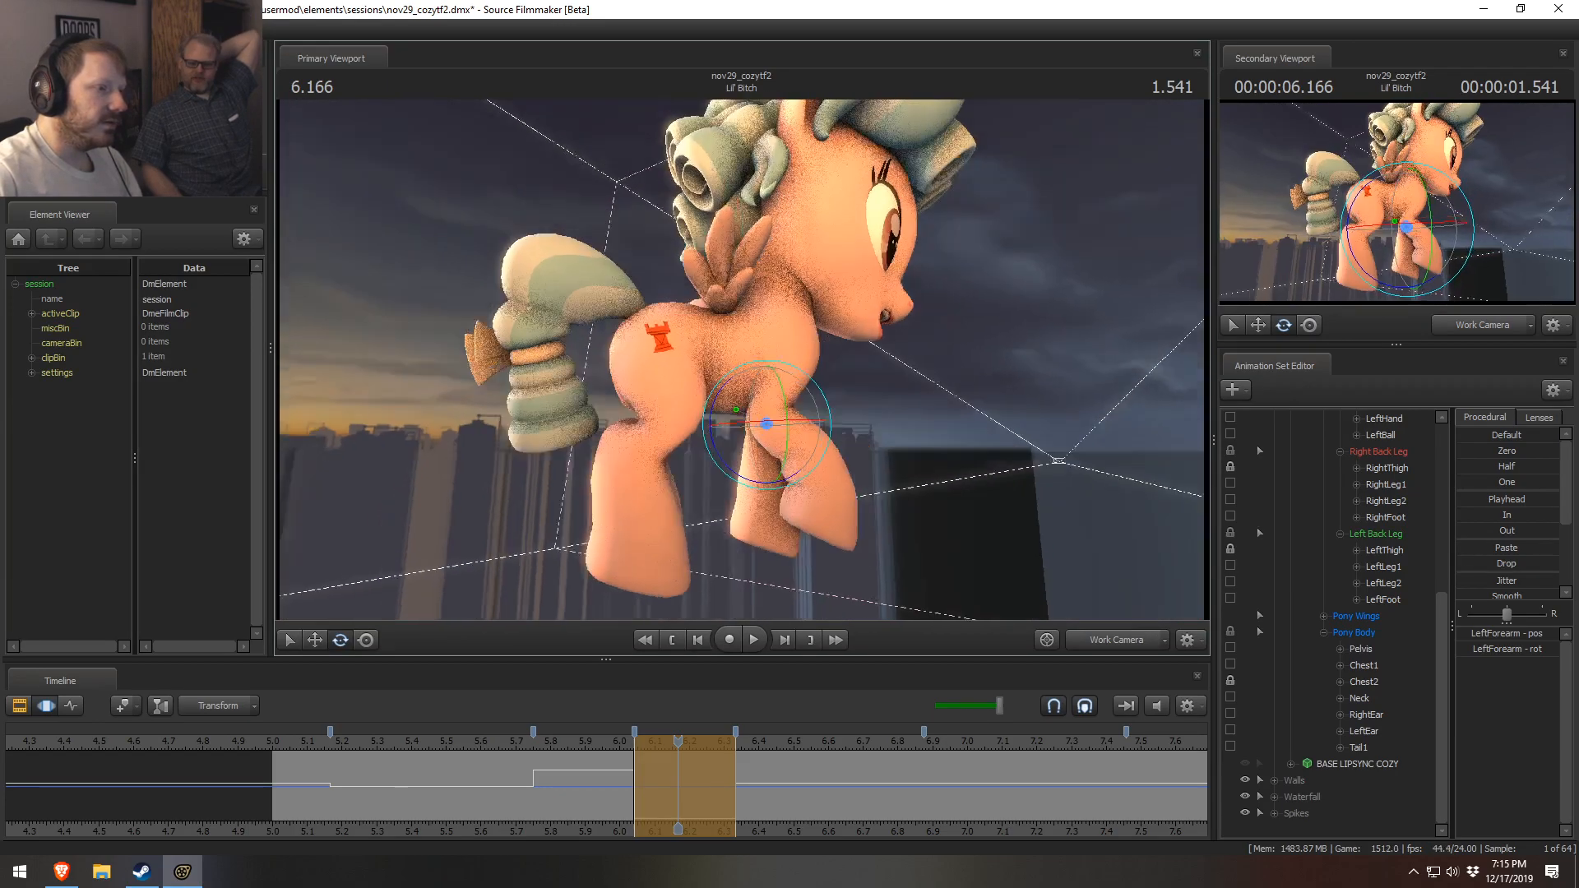
- Rotate RightShoulder to raise the upper part of Cozy Glow's right front leg
left_click(774, 365, "ctrl")
left_click(786, 367)
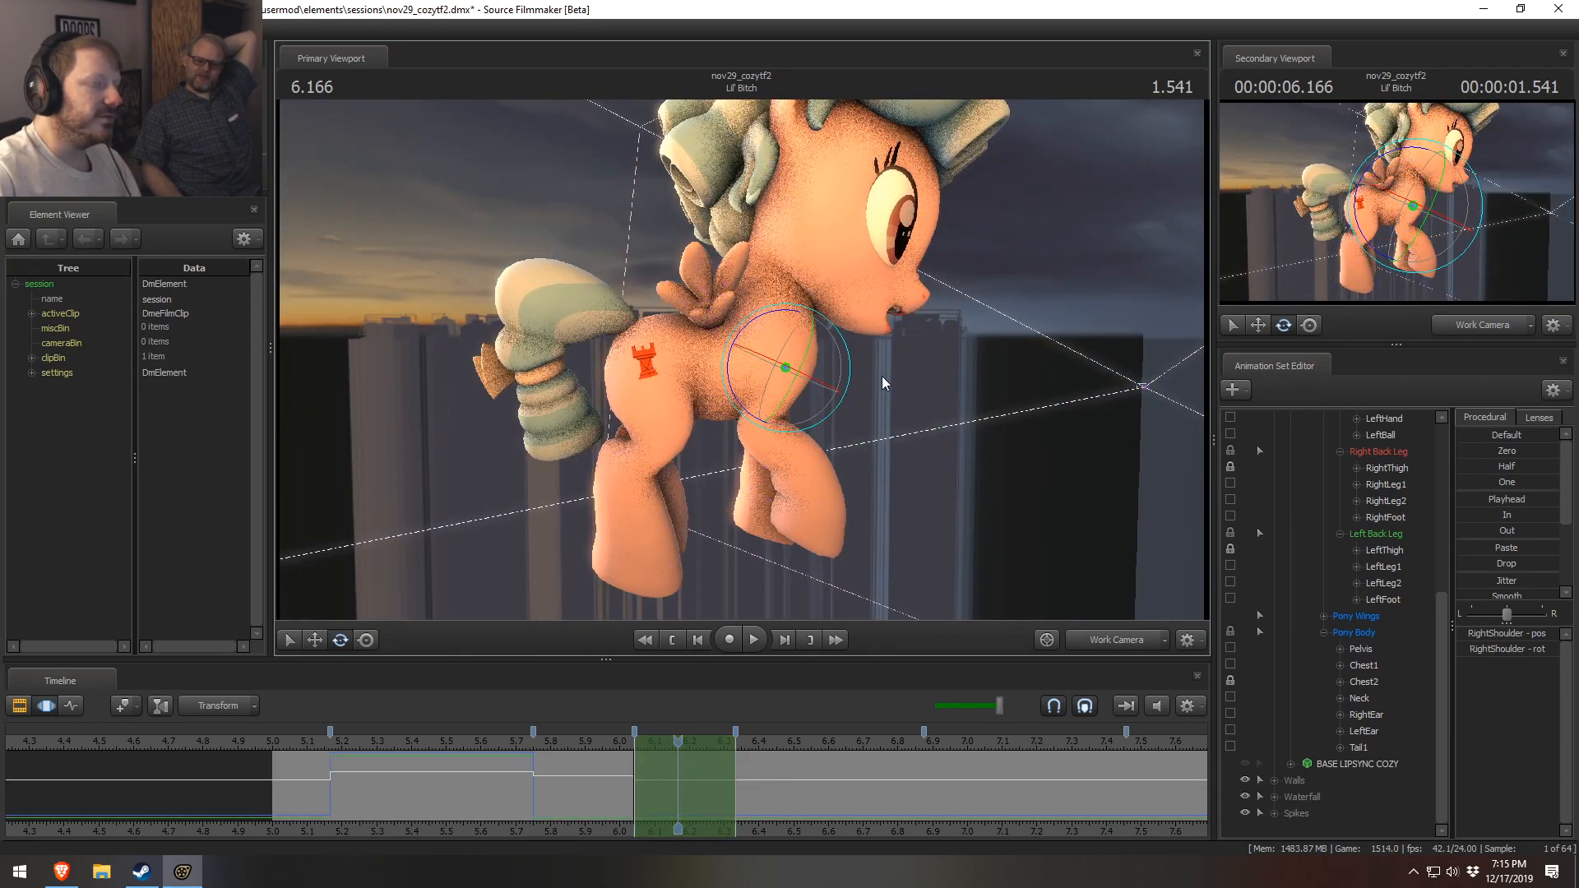
left_click_drag(785, 367, 776, 328, "alt")
key("w")
key("e")
- Rotate RightBall and RightHand together to fold the right front leg's lower part back
left_click(739, 408)
left_click(826, 442)
left_click(787, 418, "ctrl")
left_click_drag(841, 394, 847, 432)
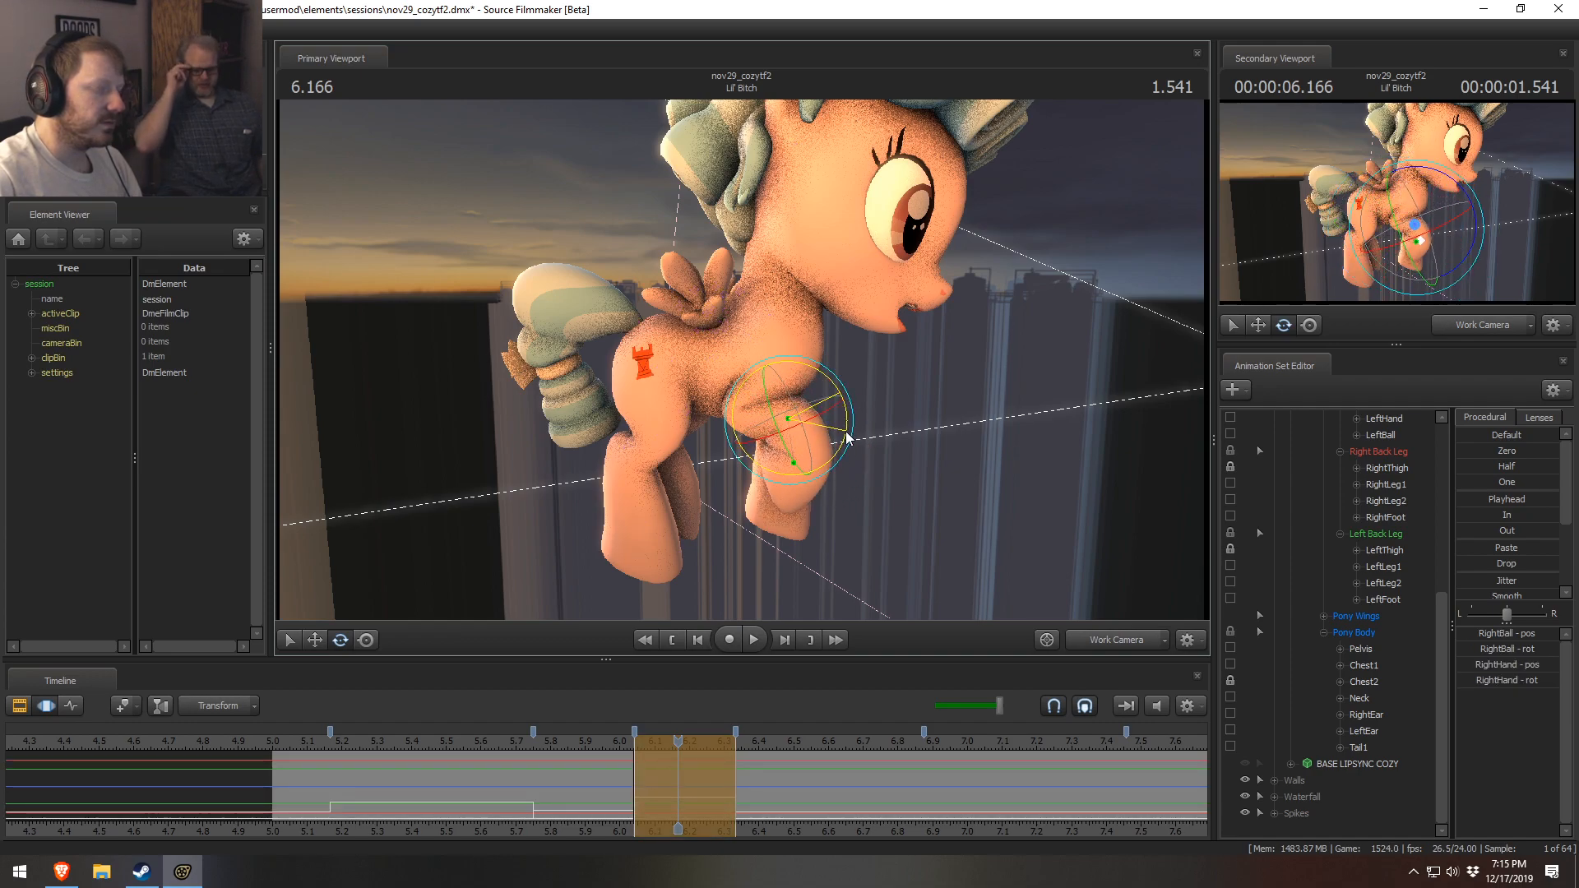
- Compare the new front leg pose with the preceding pose around 5.88 seconds
left_click(584, 785)
left_click_drag(904, 461, 727, 466, "alt")
left_click(578, 772)
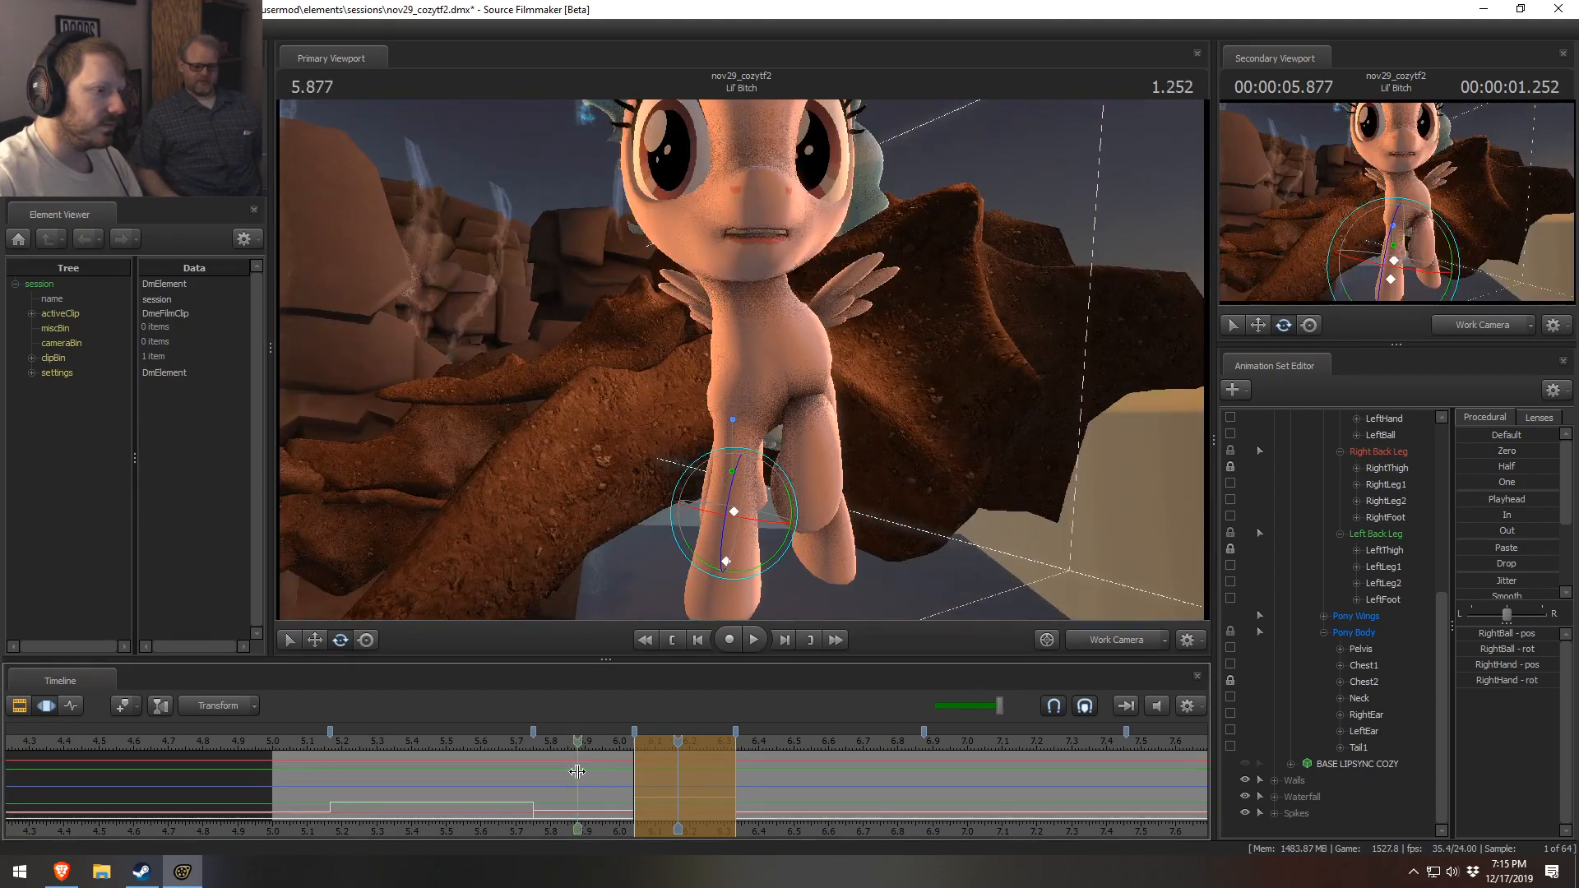
key("shift")
key("shift")
- Adjust Cozy Glow's leg bones at 6.166 seconds, including RightLeg2 in the right back leg
left_click_drag(866, 461, 766, 513)
left_click_drag(576, 410, 761, 410, "alt")
left_click_drag(591, 486, 521, 484, "alt")
left_click(602, 321)
left_click(595, 399)
left_click(563, 451)
left_click_drag(743, 270, 1111, 269, "alt")
left_click_drag(641, 311, 692, 310, "alt")
middle_click_drag(692, 311, 743, 312, "alt")
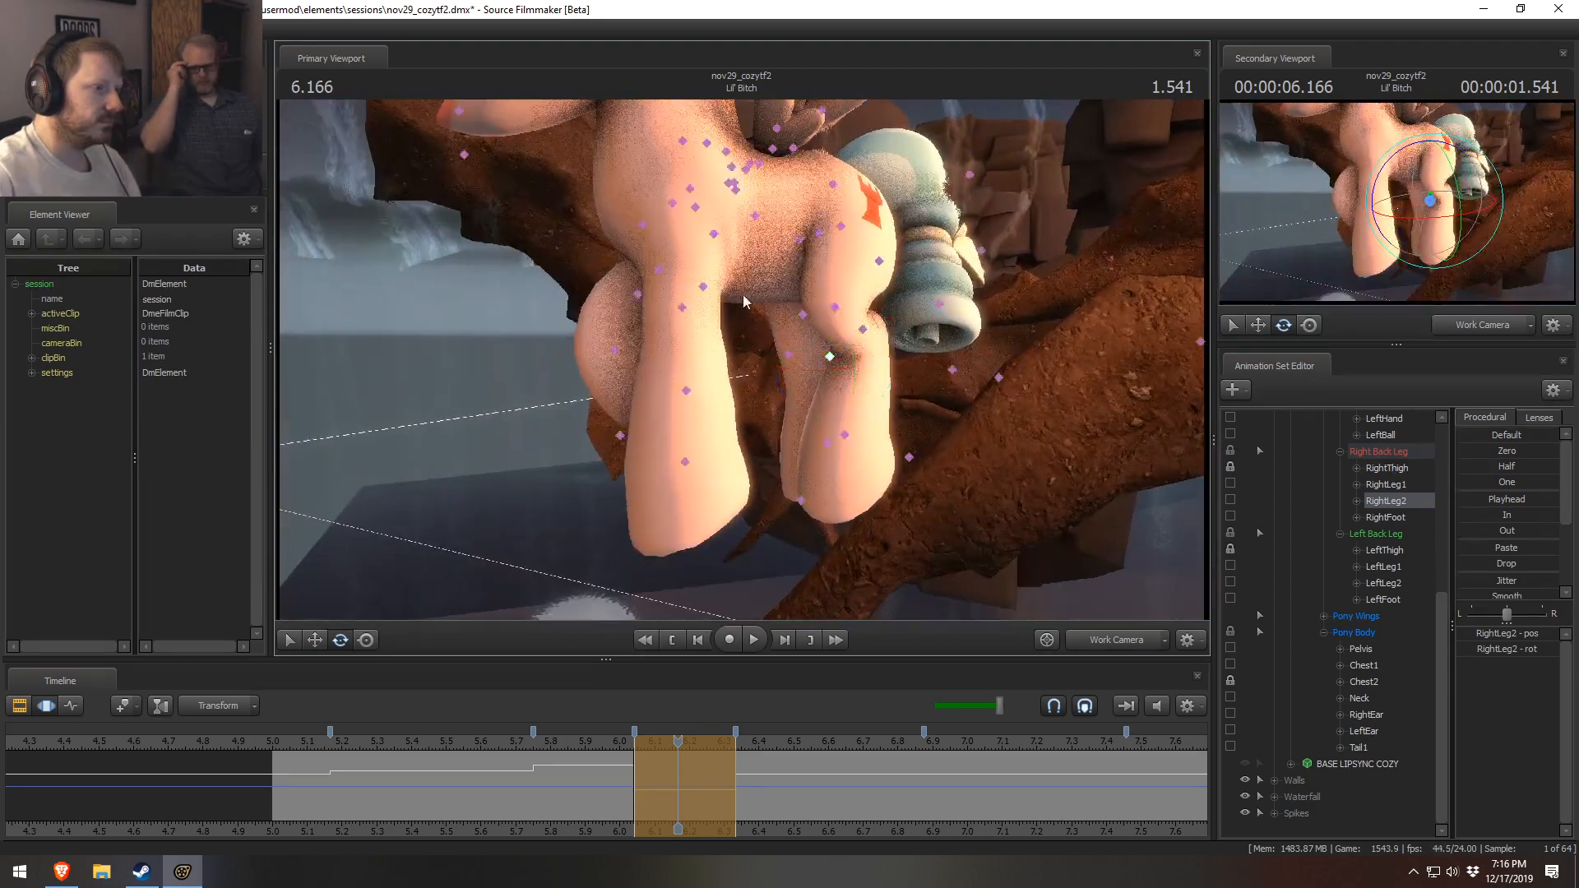
- Move LeftShoulder downward and shift LeftForearm slightly to lower the left front leg
left_click(673, 202)
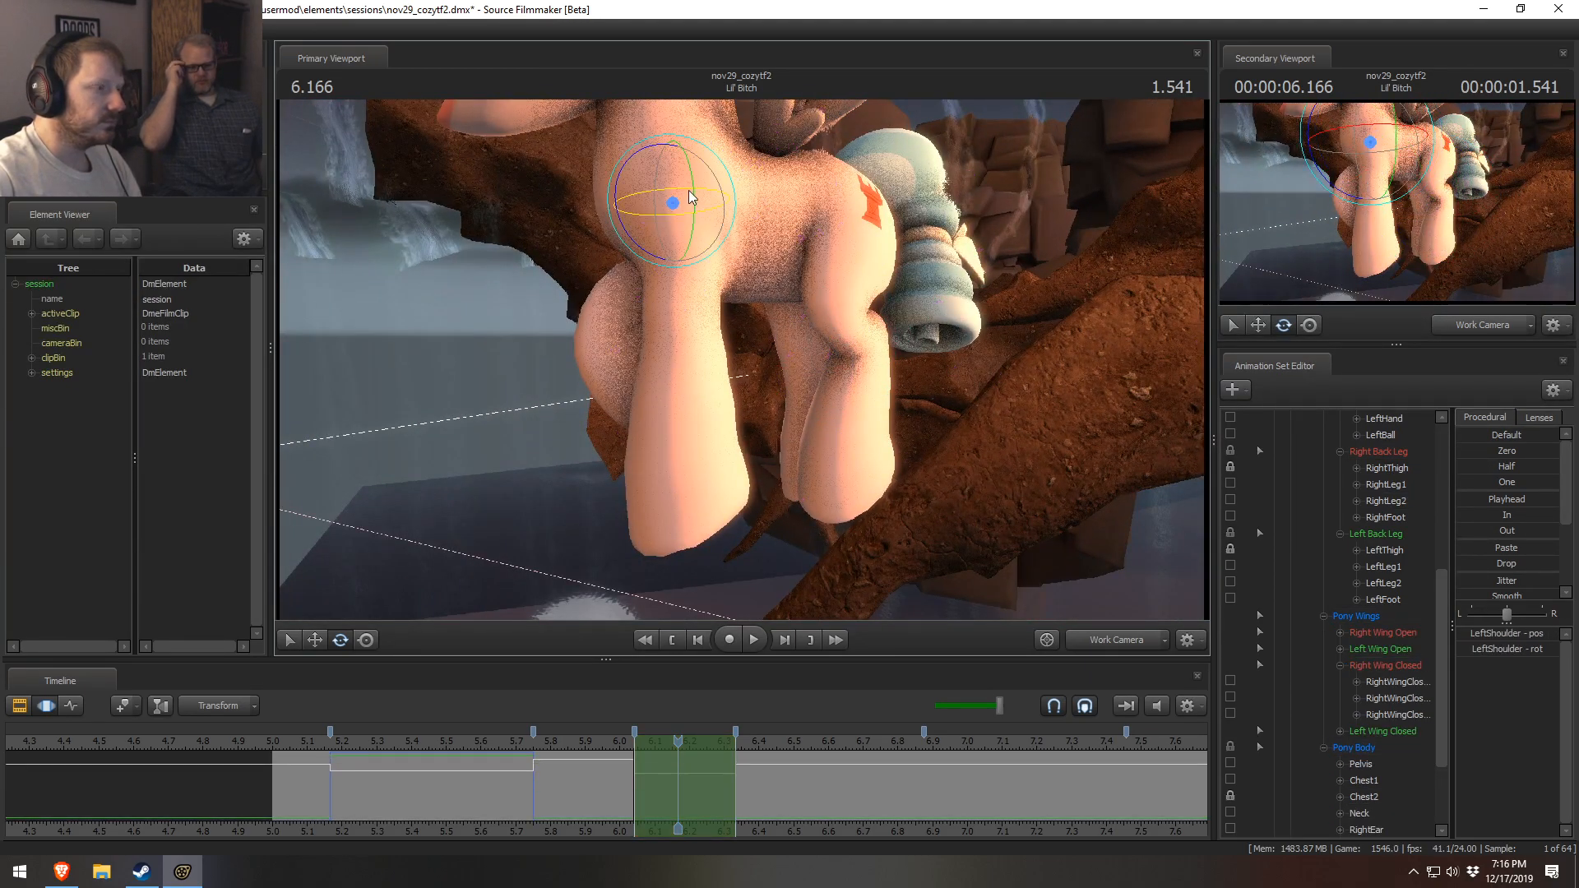
key("w")
left_click_drag(672, 141, 673, 156)
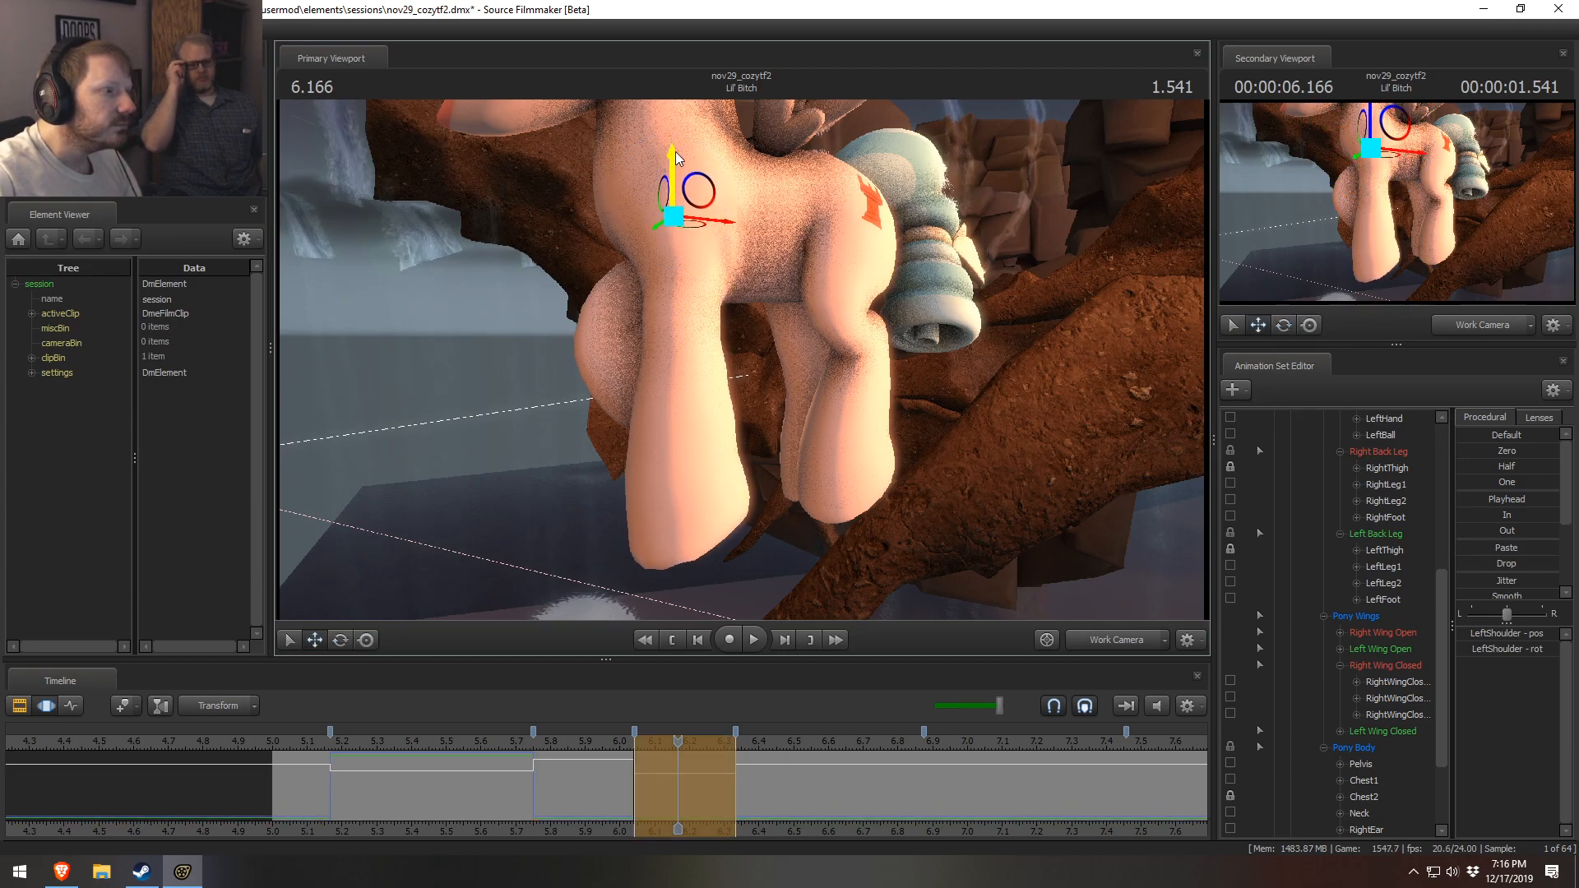
left_click(683, 321)
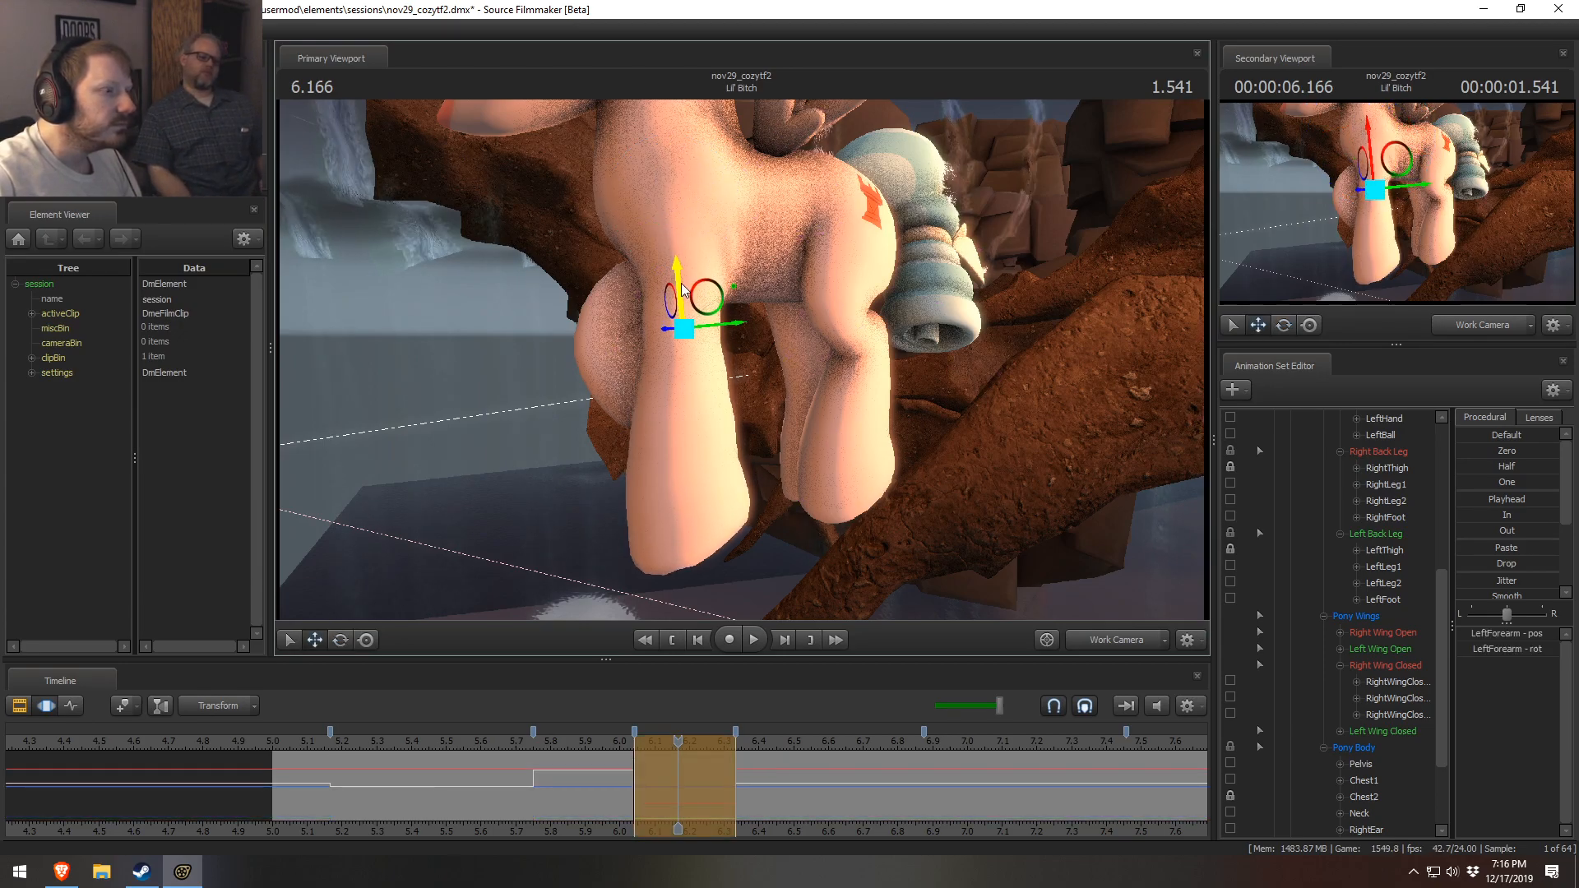
- Move LeftThigh slightly and rotate it to swing Cozy Glow's left back leg forward
left_click_drag(829, 257, 876, 223, "alt")
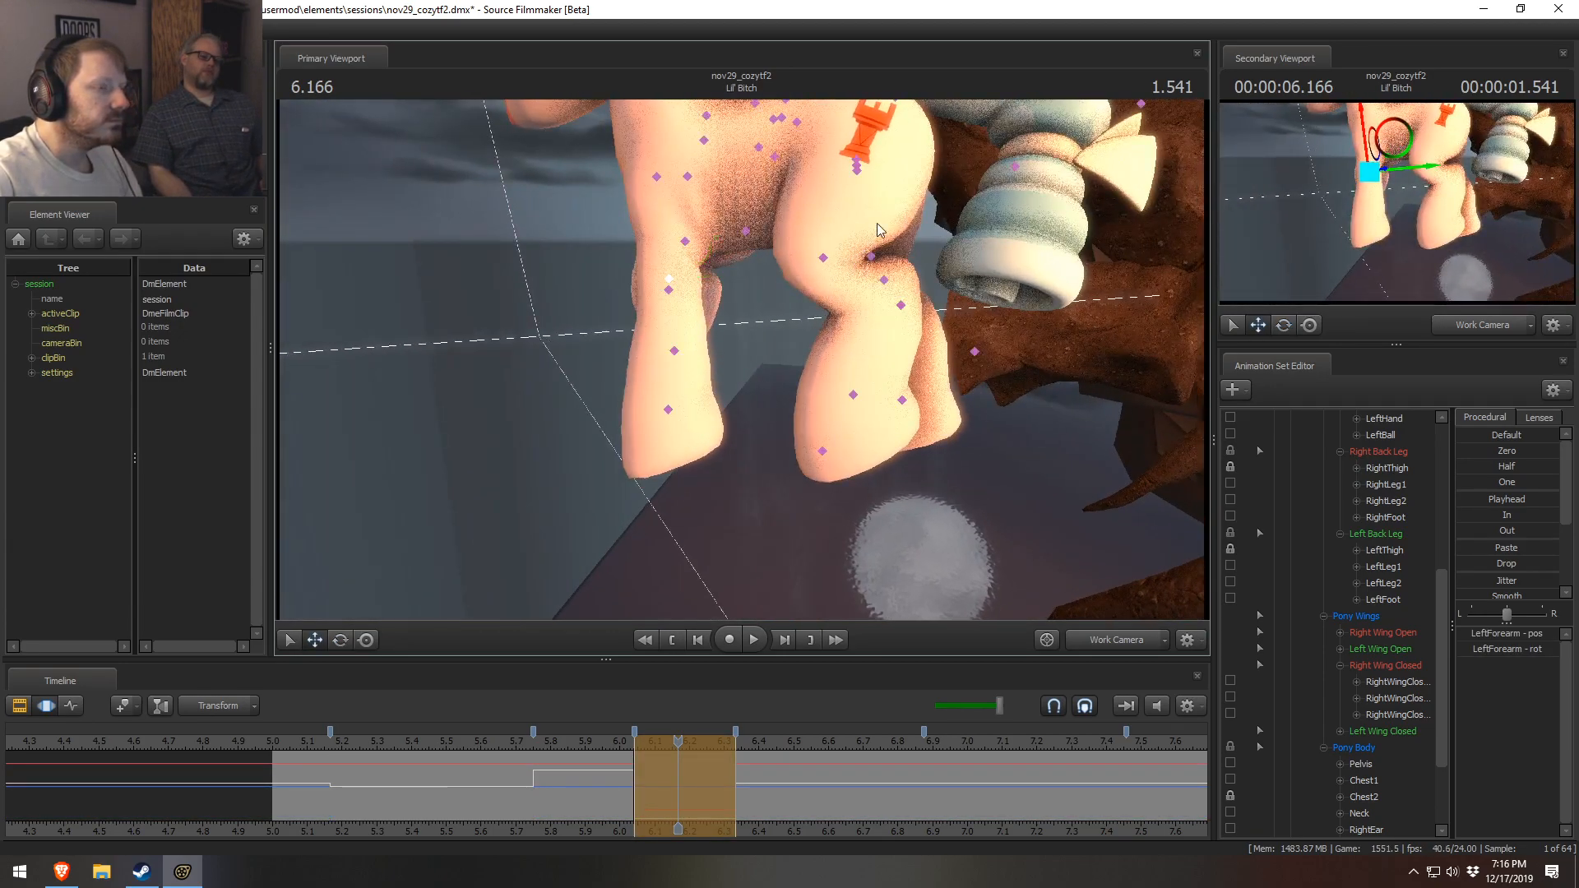
left_click(857, 163)
left_click(855, 159)
left_click_drag(742, 360, 769, 329)
left_click_drag(774, 253, 773, 233)
key("e")
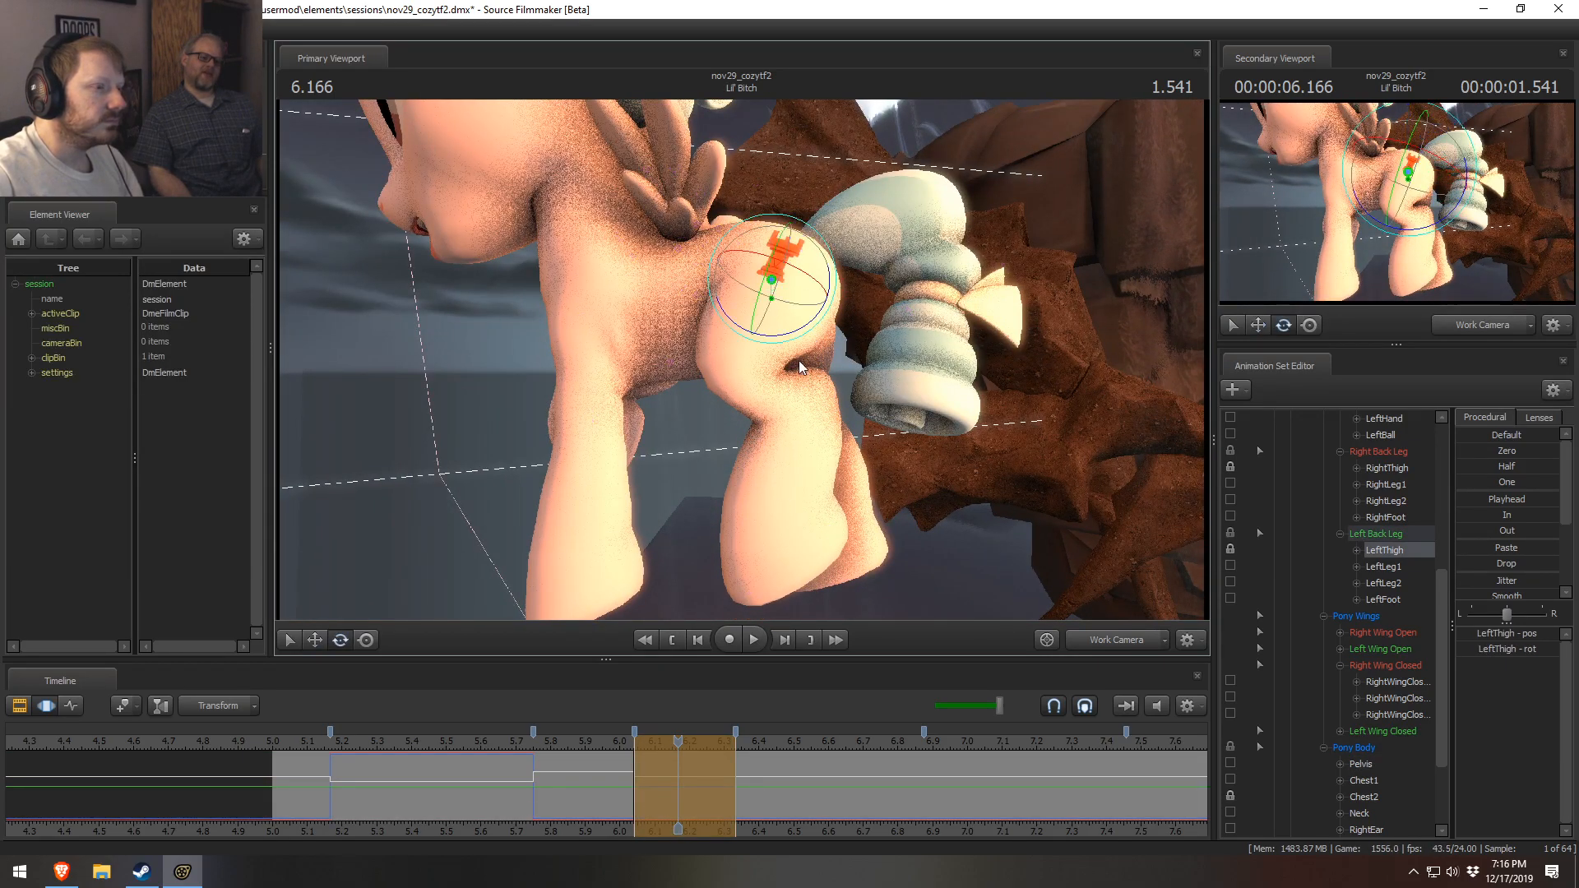
left_click_drag(791, 334, 779, 333)
- Rotate LeftLeg1 and LeftLeg2 to bend Cozy Glow's left back leg in the pose at 6.166 seconds
left_click(727, 361, "ctrl")
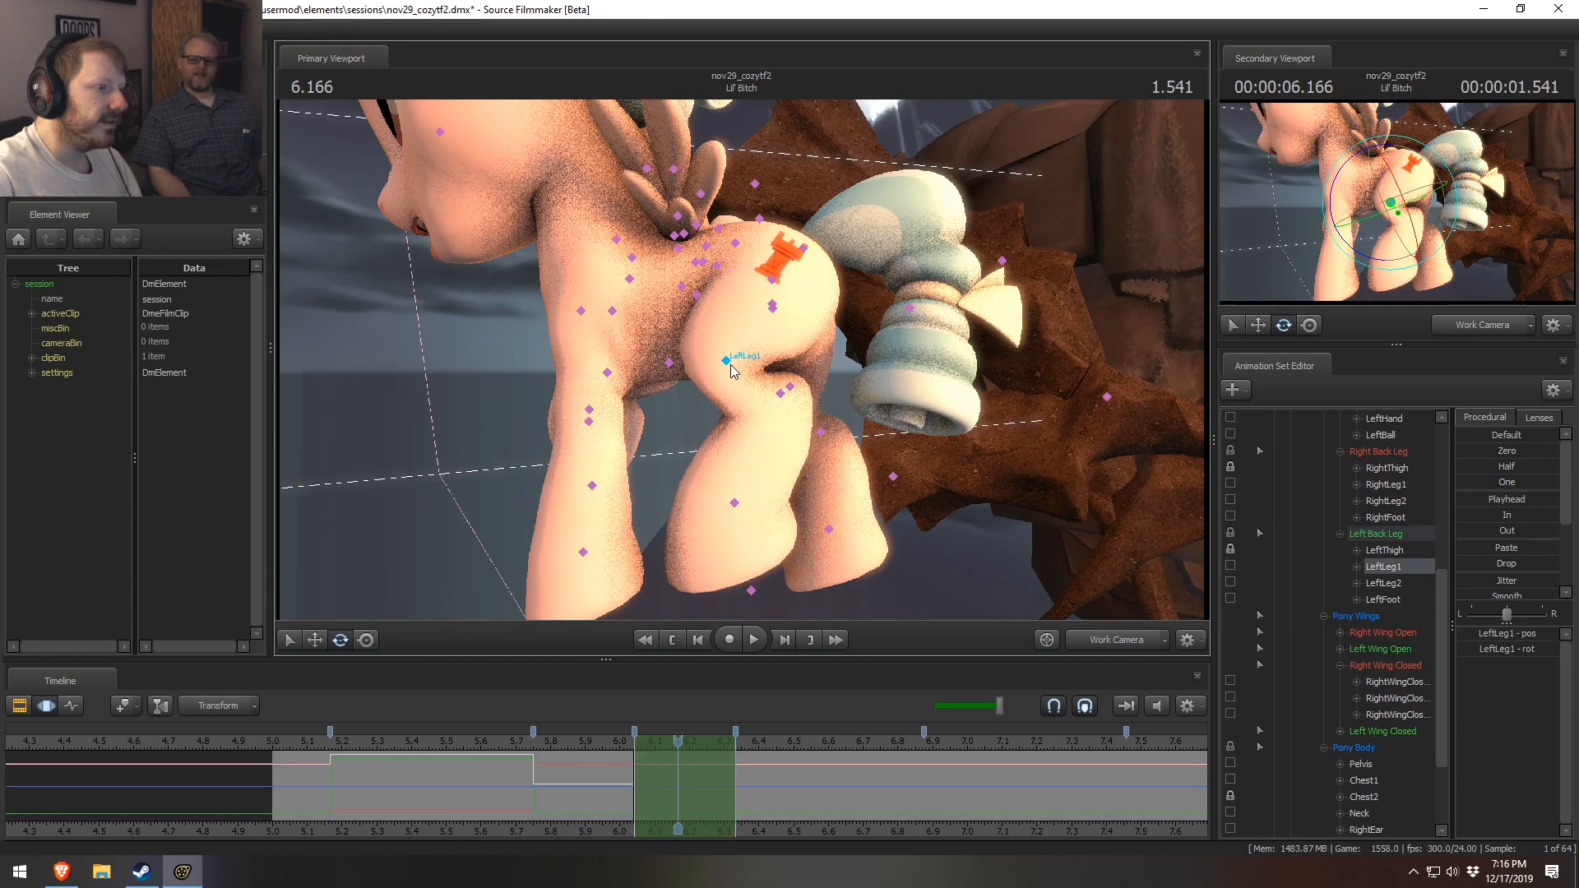
left_click_drag(744, 422, 753, 421)
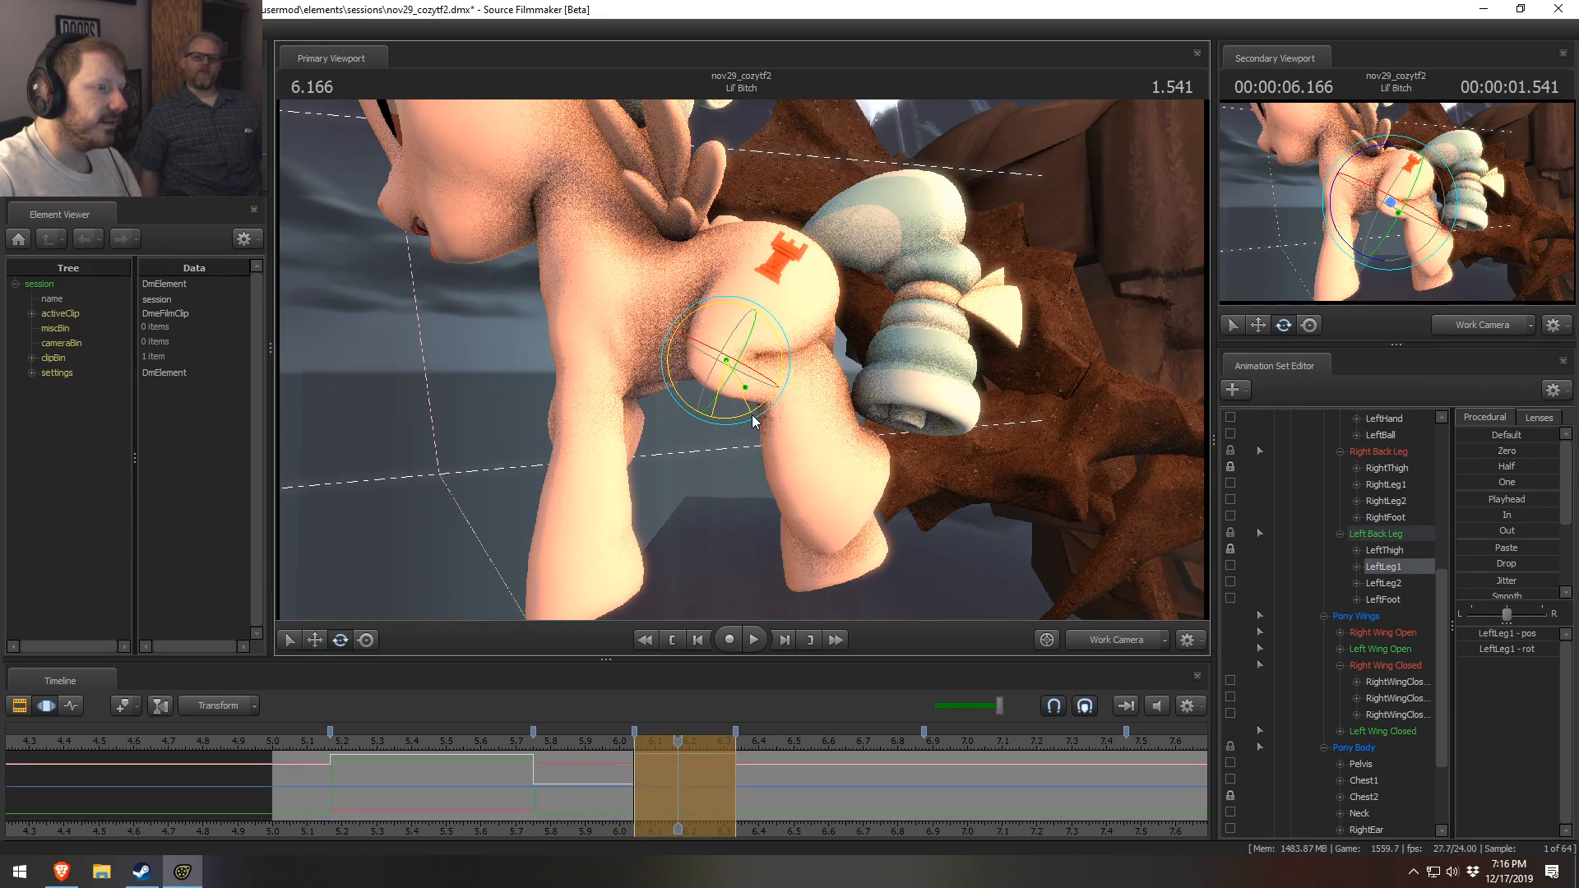
left_click(790, 387, "ctrl")
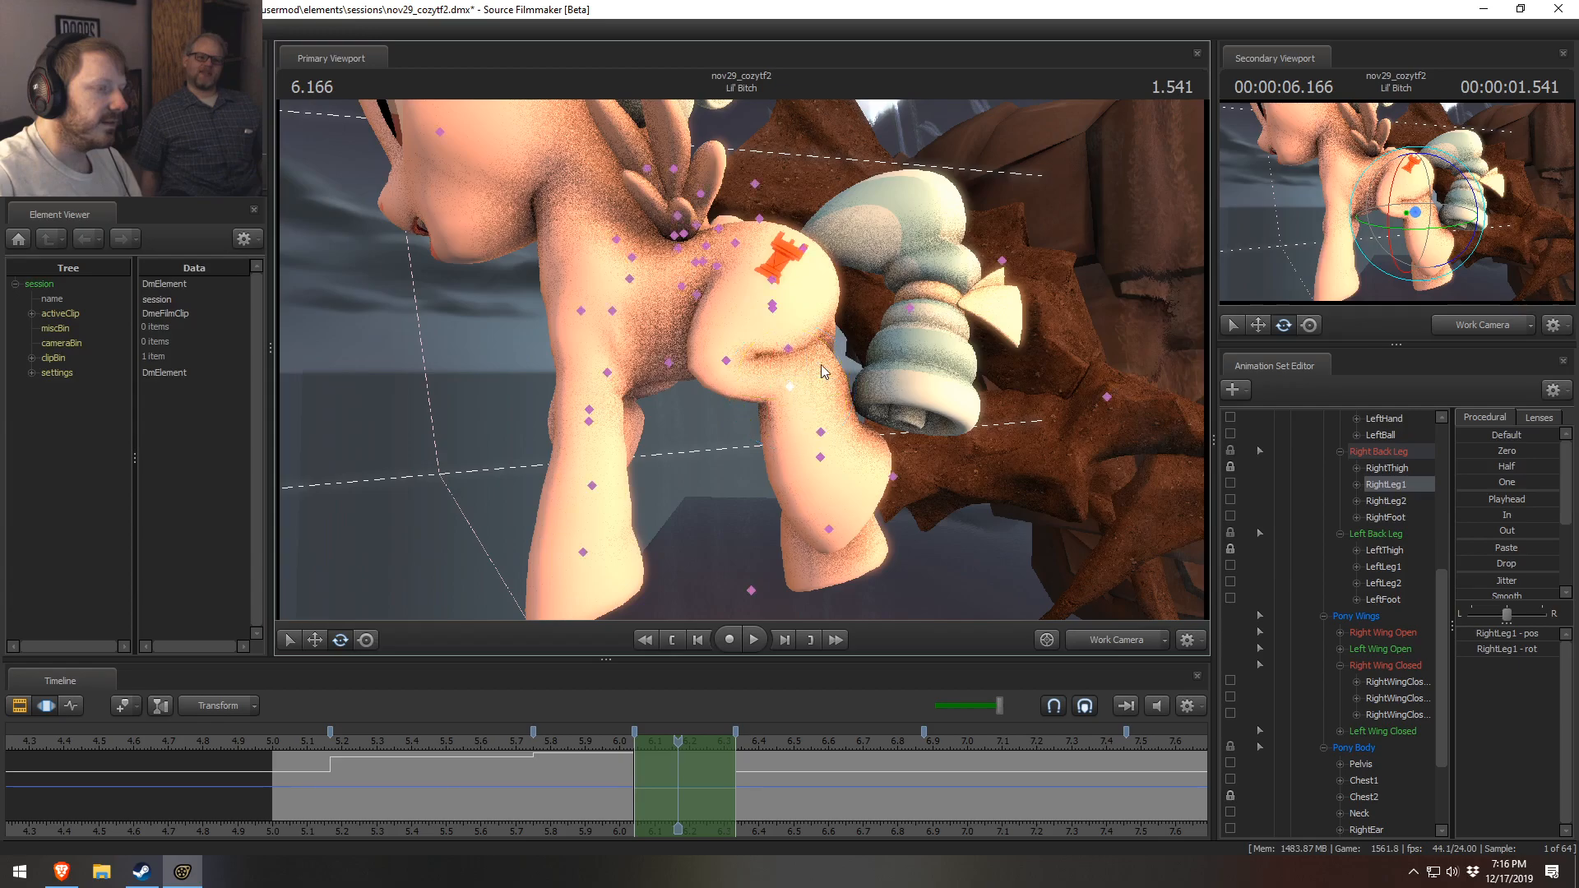
left_click(798, 354, "ctrl")
left_click_drag(749, 379, 734, 358)
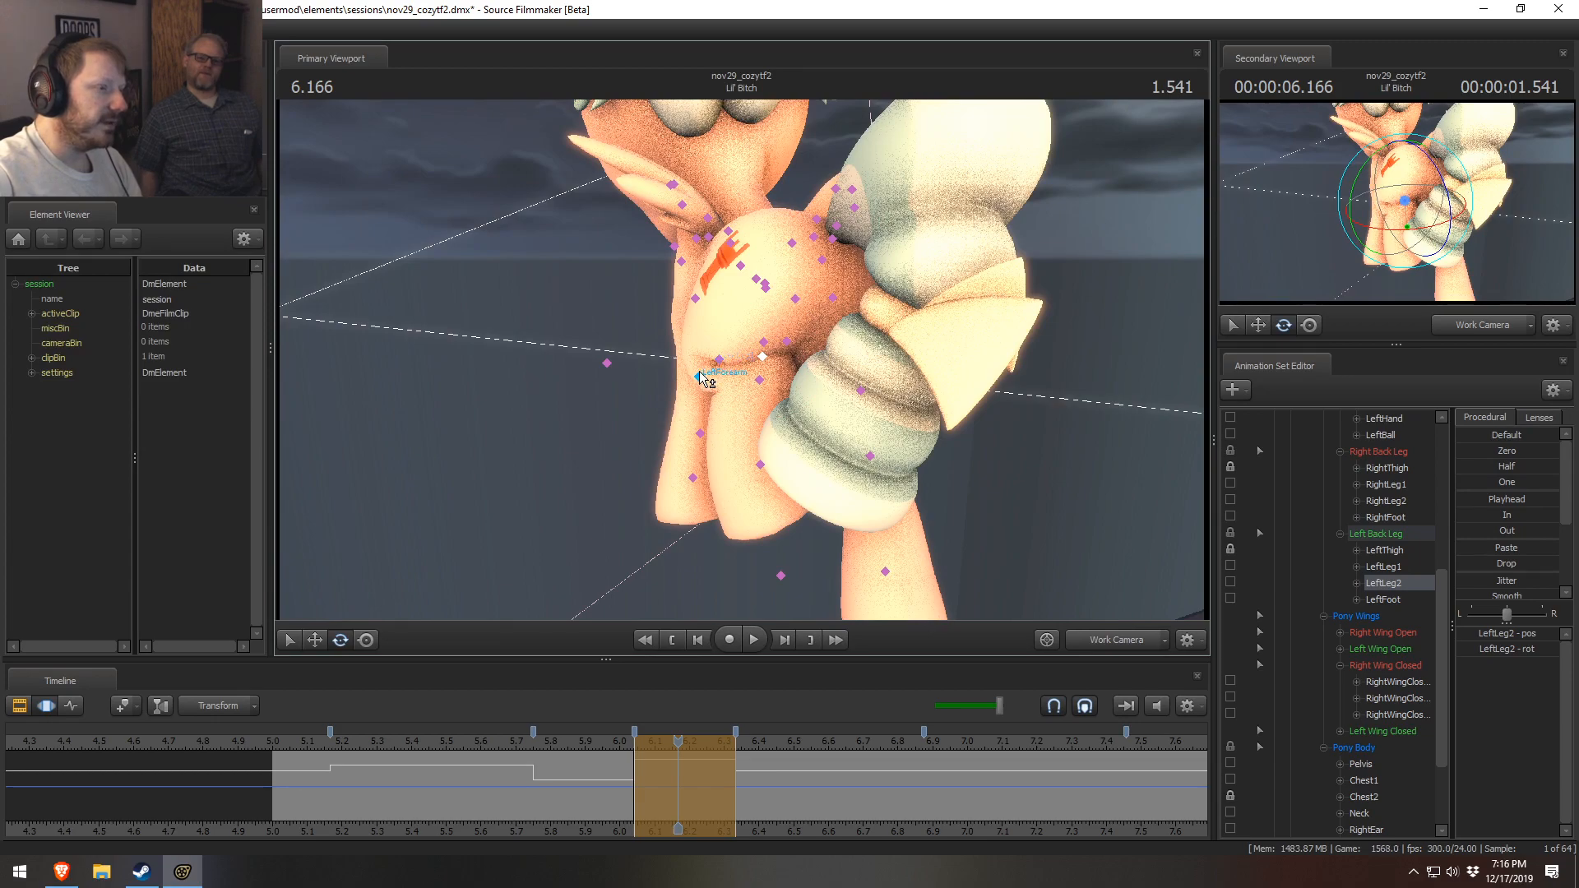
- Fine-tune the left back leg's bend at 6.166 seconds by rotating LeftLeg1 again, leaving LeftLeg2 selected
left_click(715, 364, "ctrl")
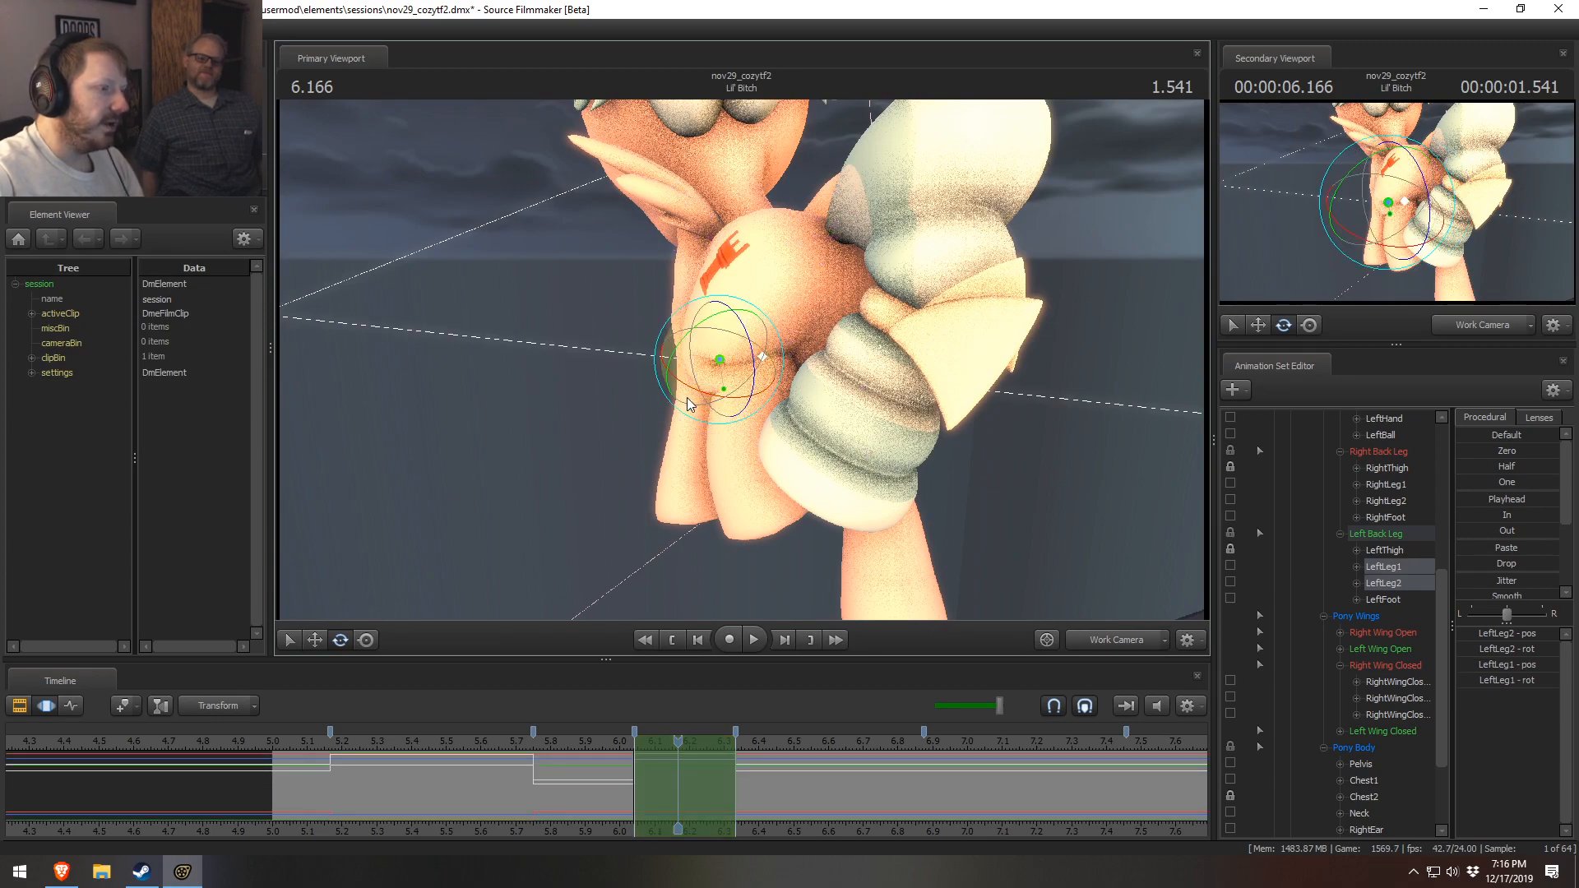
left_click_drag(724, 440, 752, 364, "alt")
left_click(738, 361)
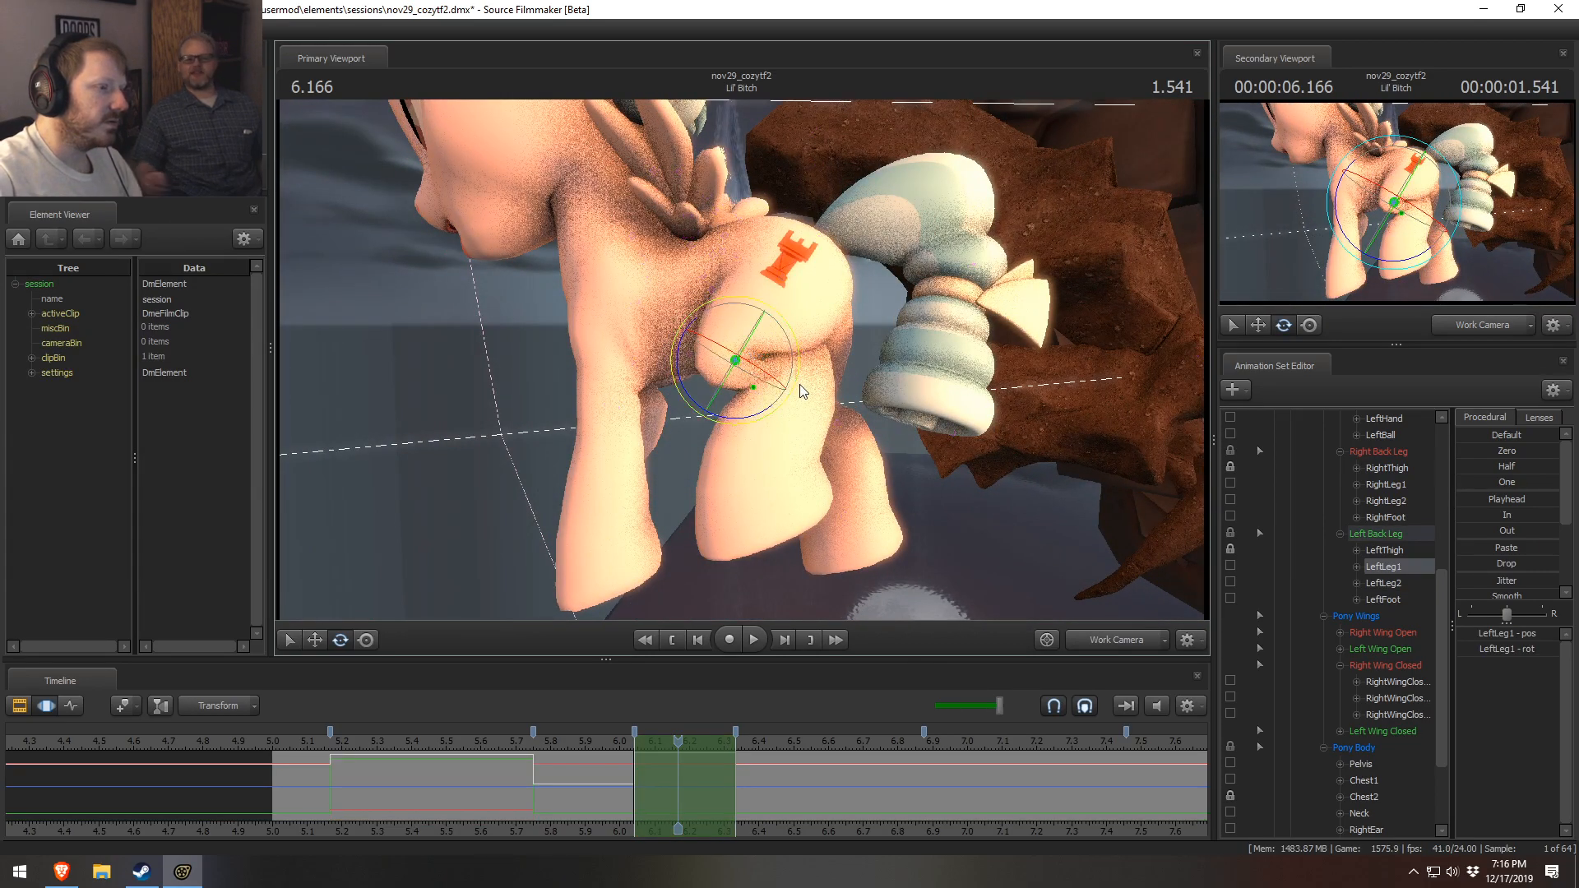
left_click_drag(787, 411, 822, 436)
left_click(800, 366)
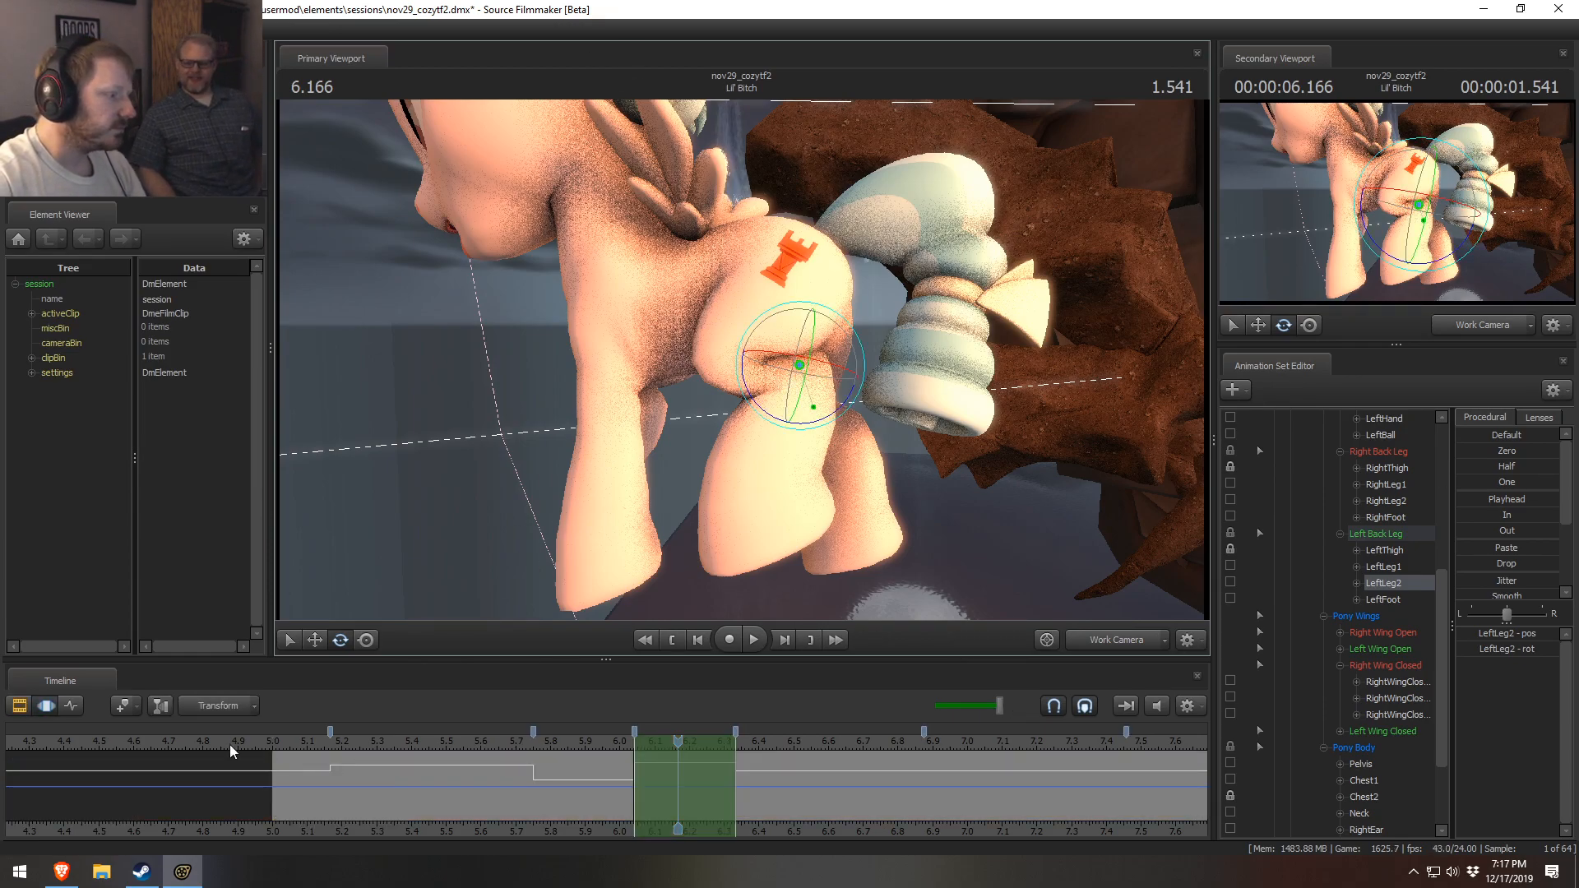
- Play the shot from 5.041 seconds through the main camera and scrub across the poses around 6.04 to 6.125 seconds
left_click(290, 743)
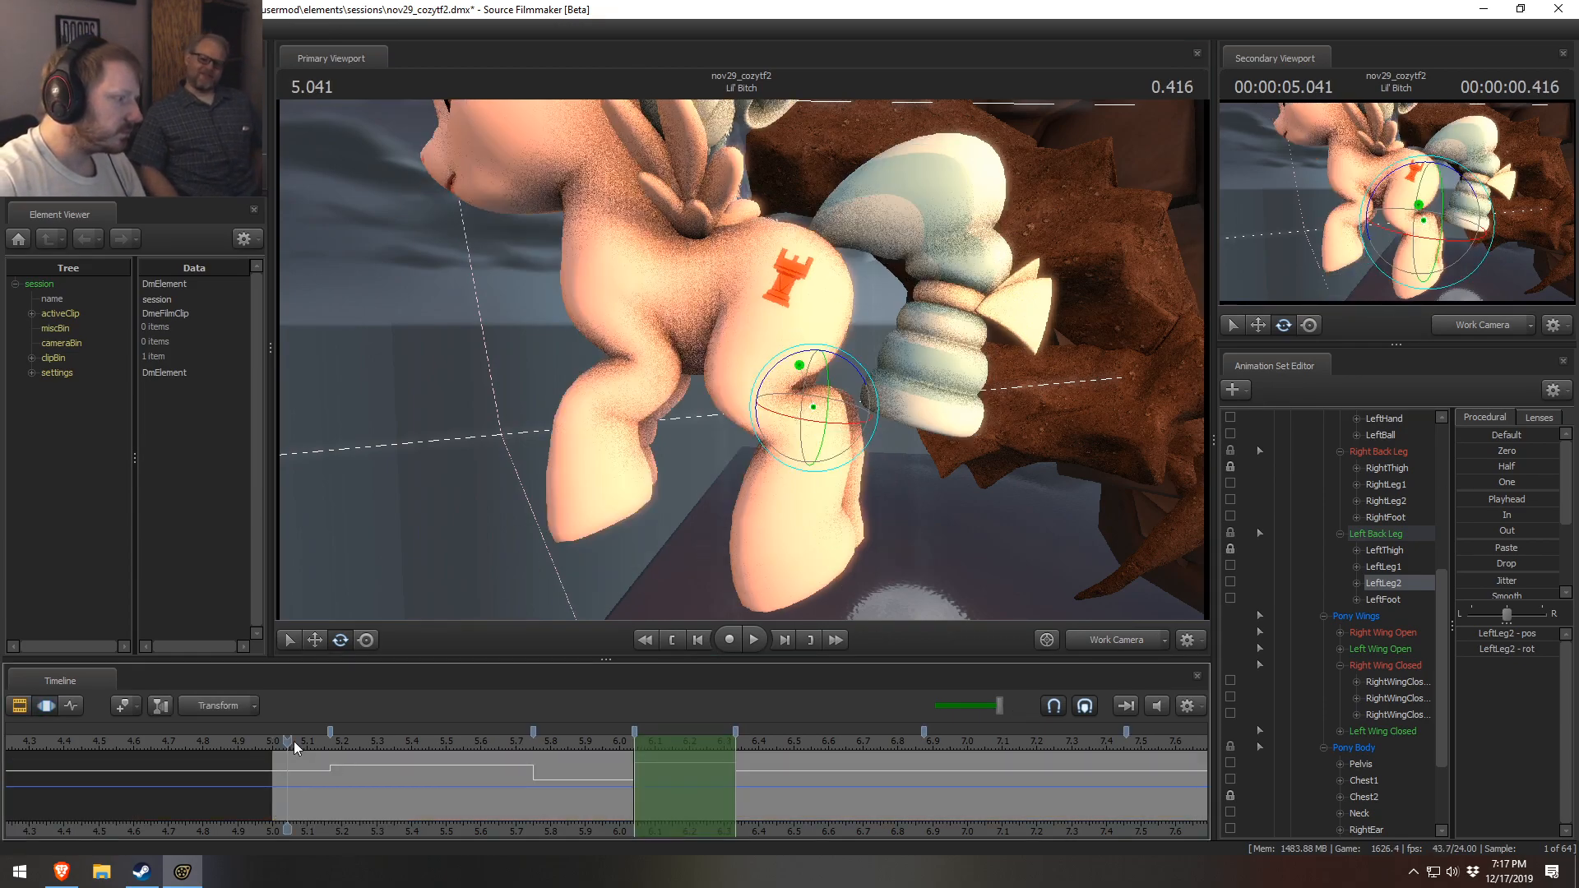
left_click(1102, 648)
key("space")
key("space")
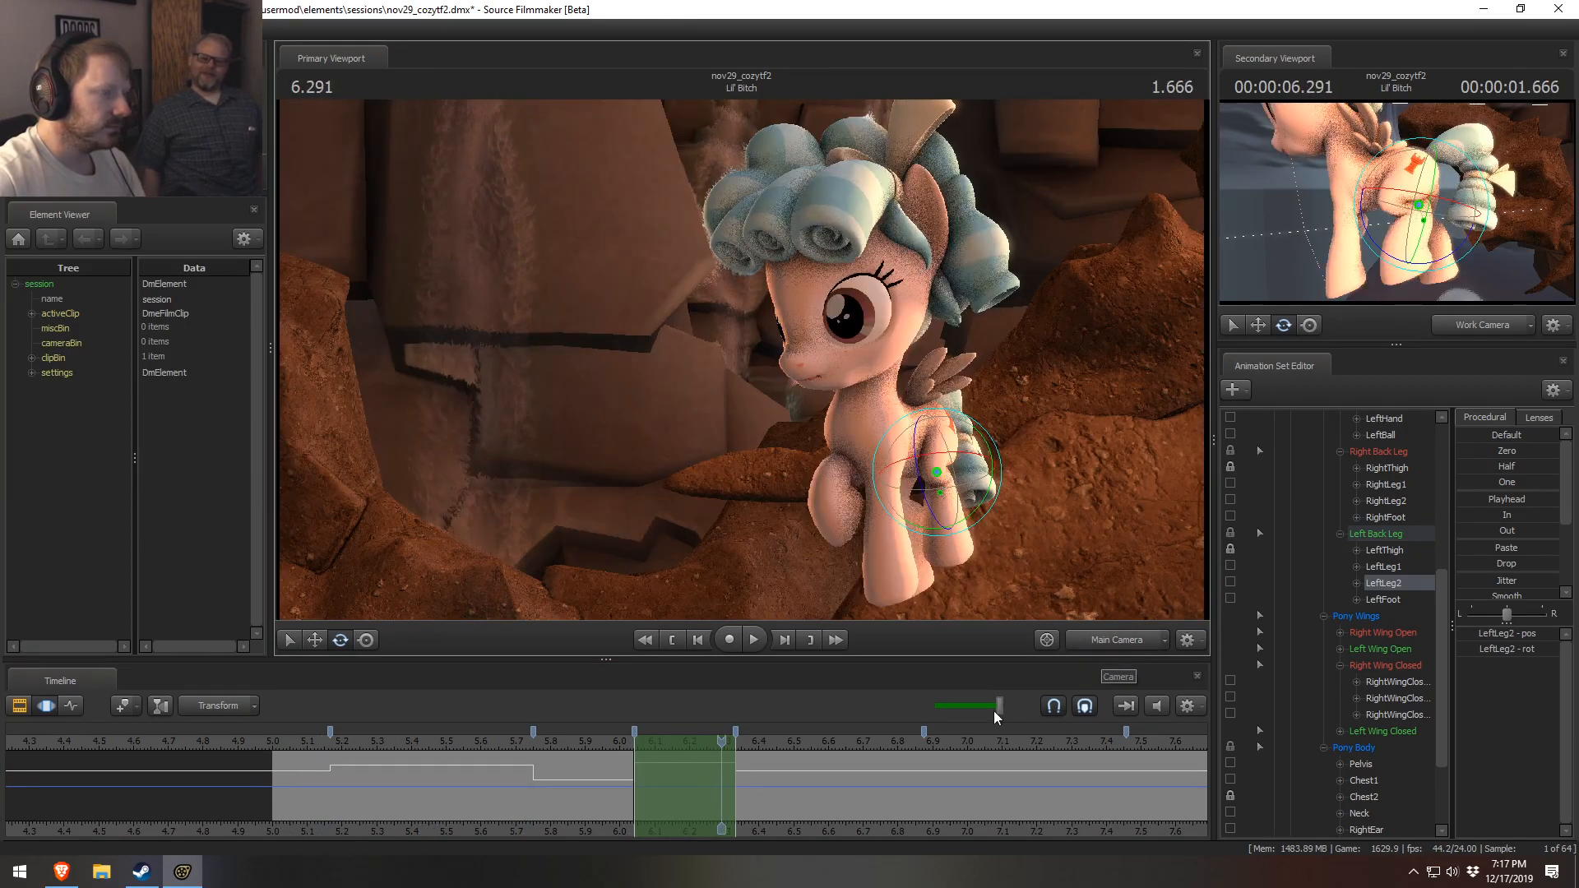
middle_click_drag(479, 773, 665, 772)
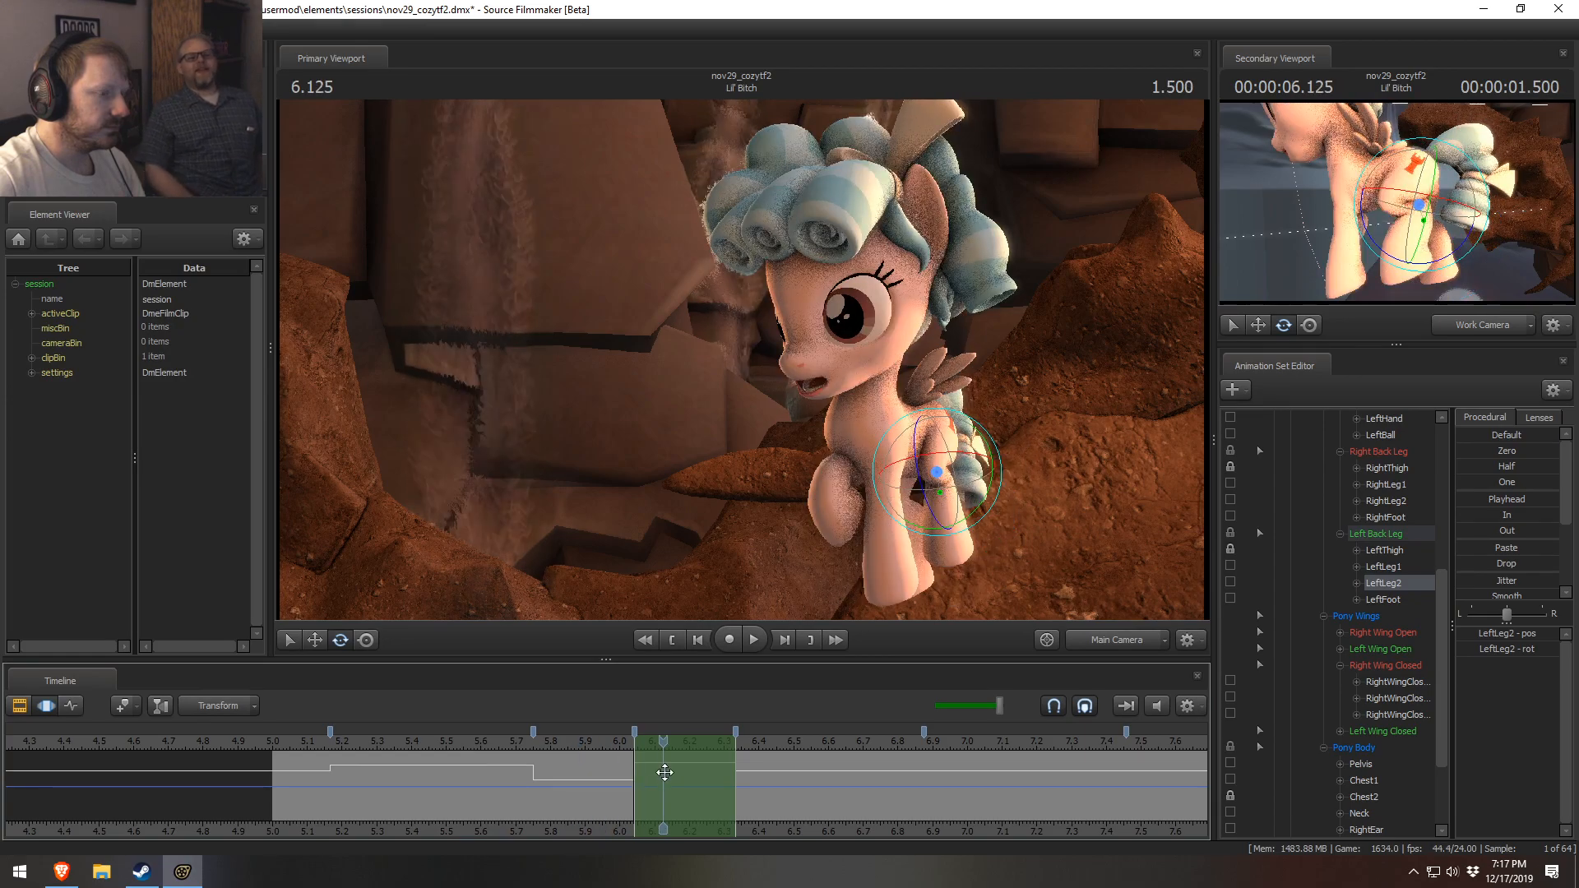
left_click_drag(612, 751, 639, 752)
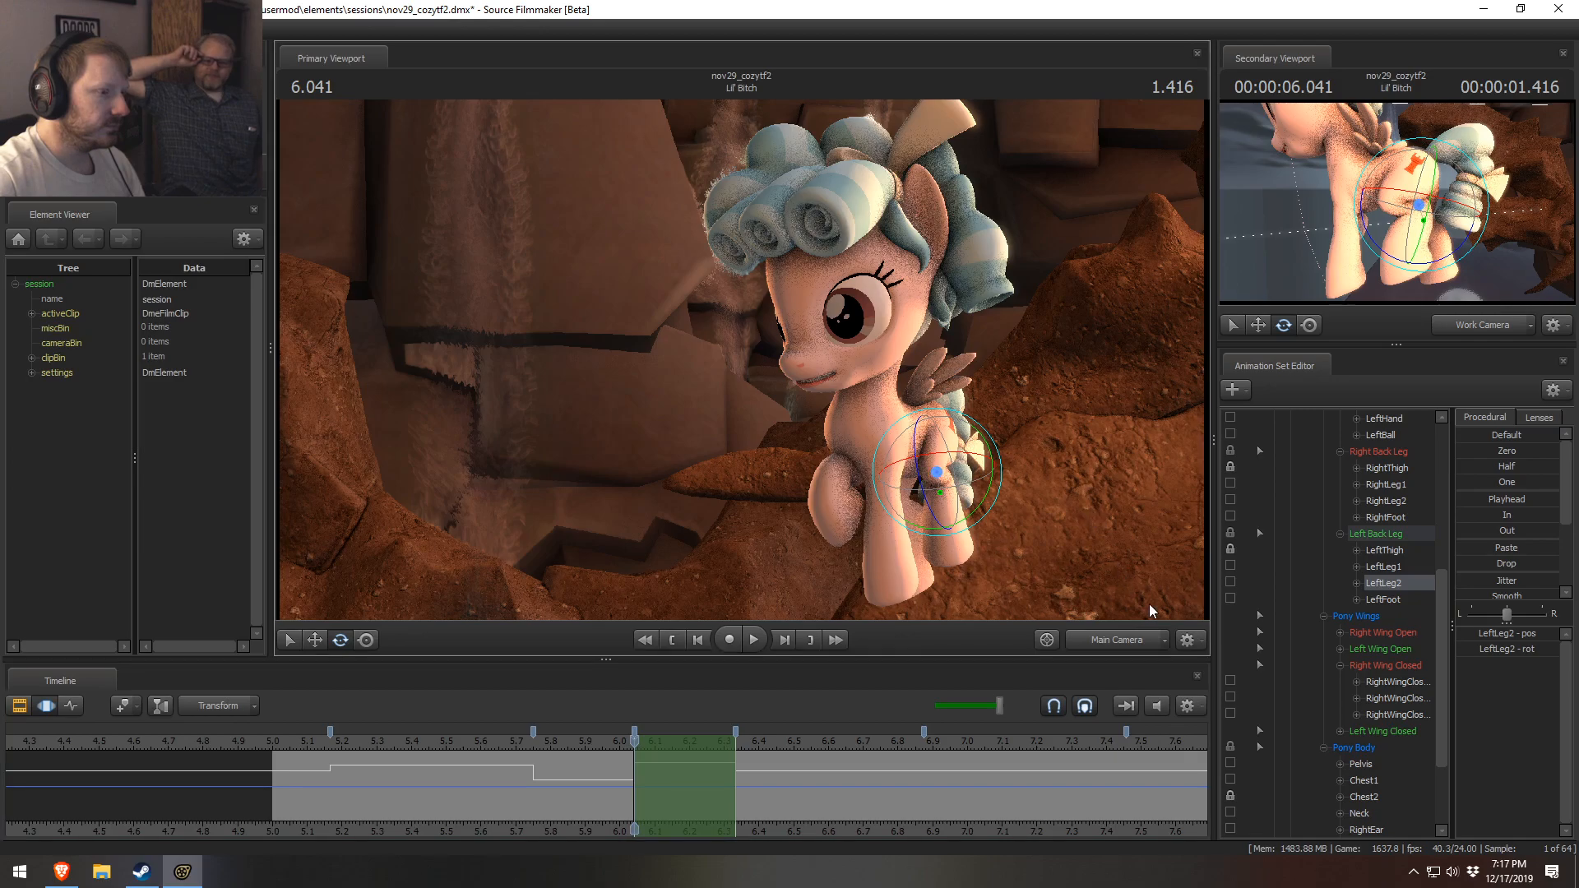
- Compare the poses on either side of 6.041 seconds through the work camera from the side
left_click(1140, 637)
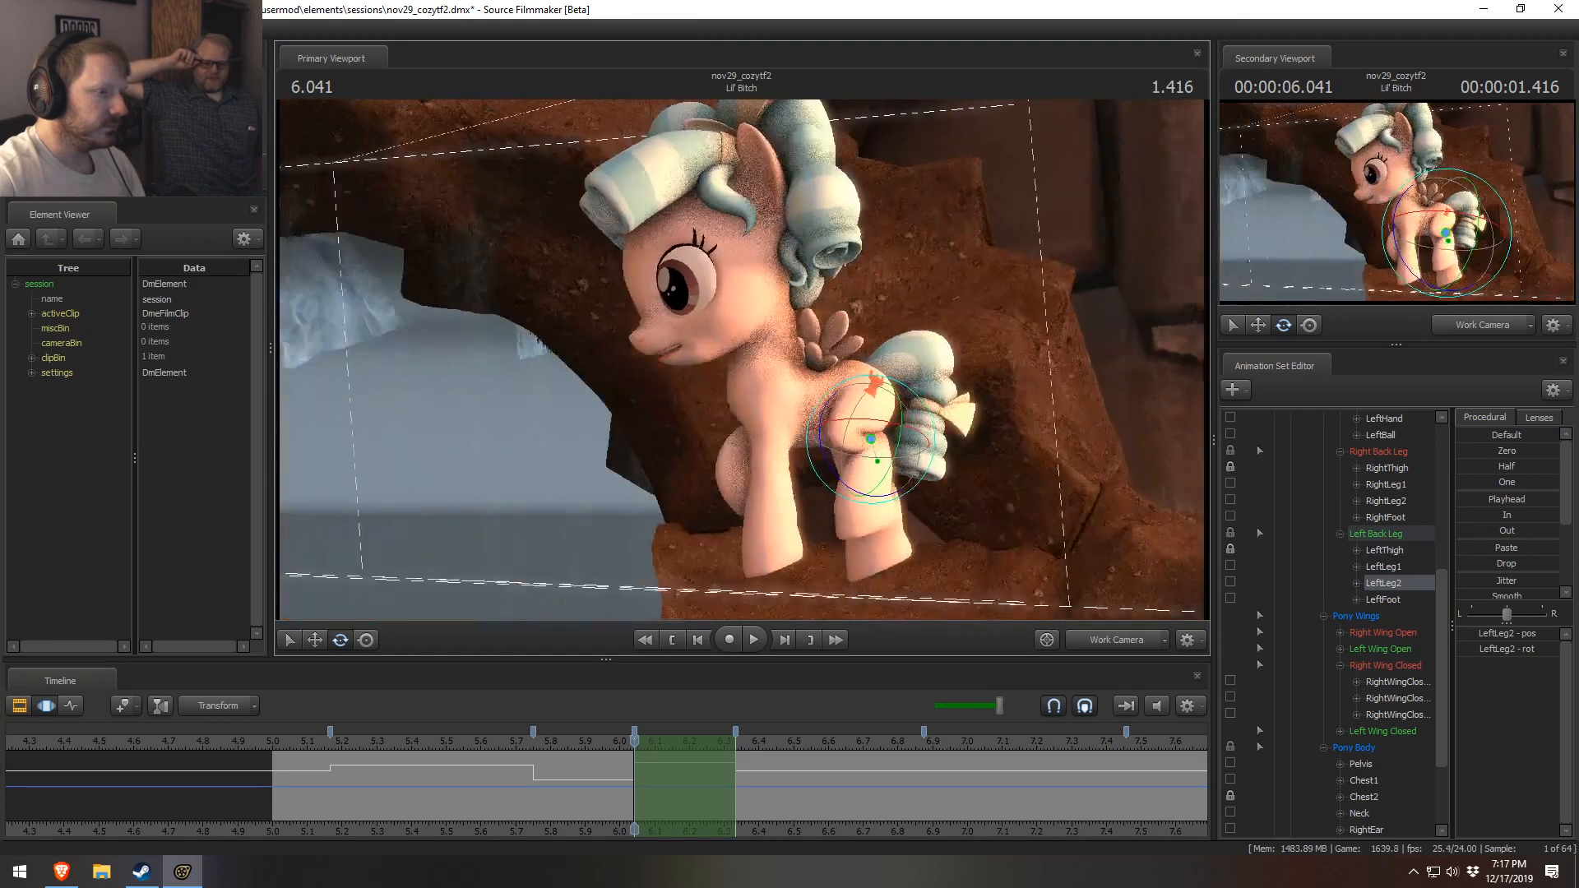
left_click_drag(740, 460, 725, 556, "alt")
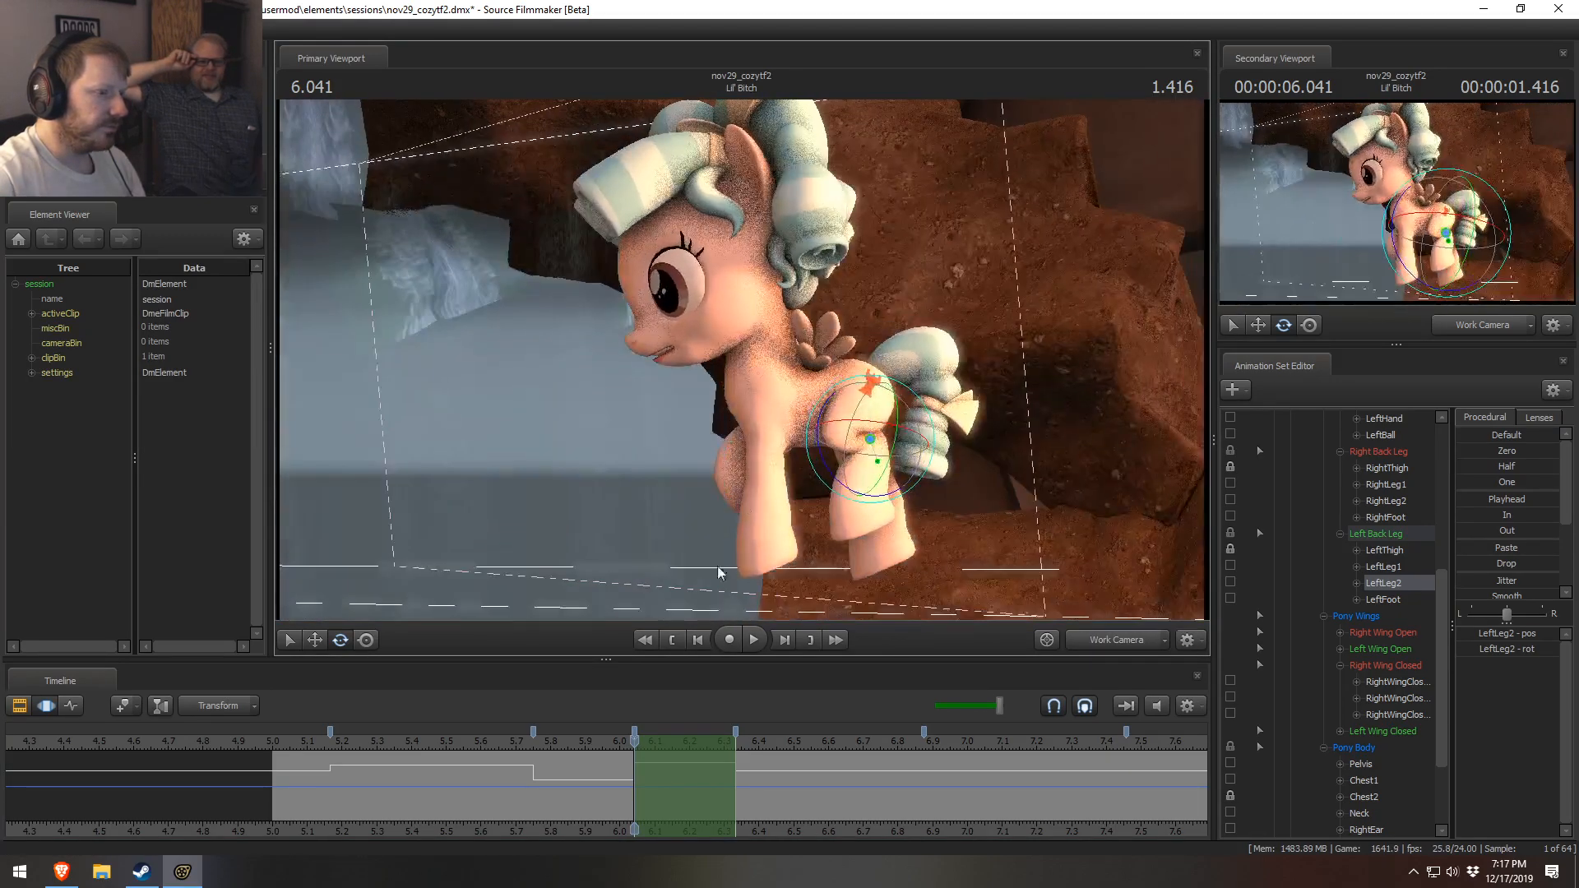
key("shift")
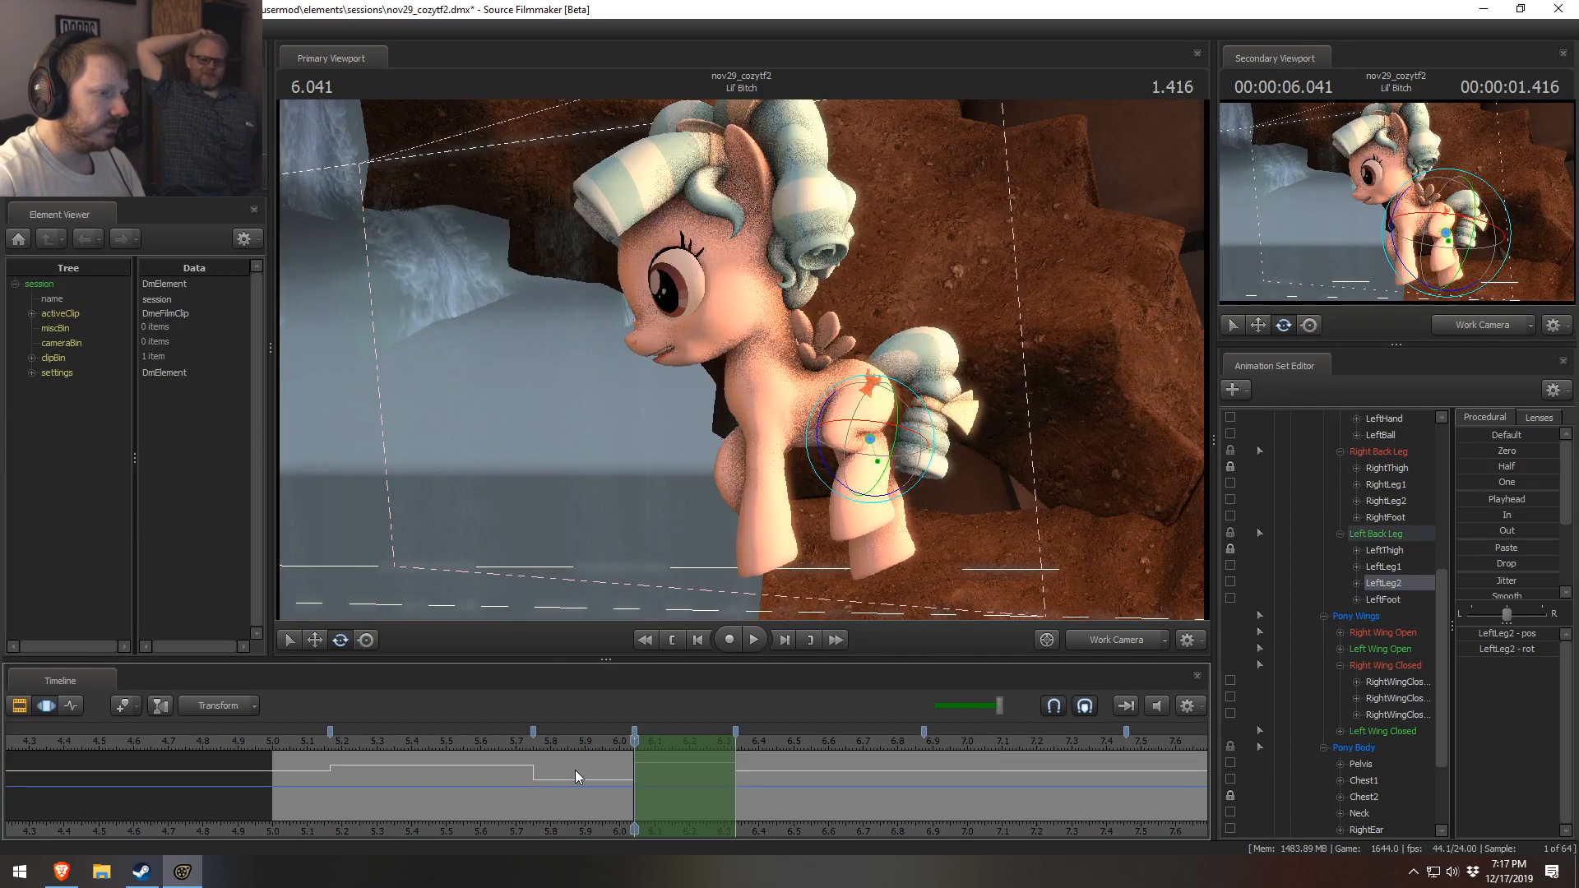
key("Left")
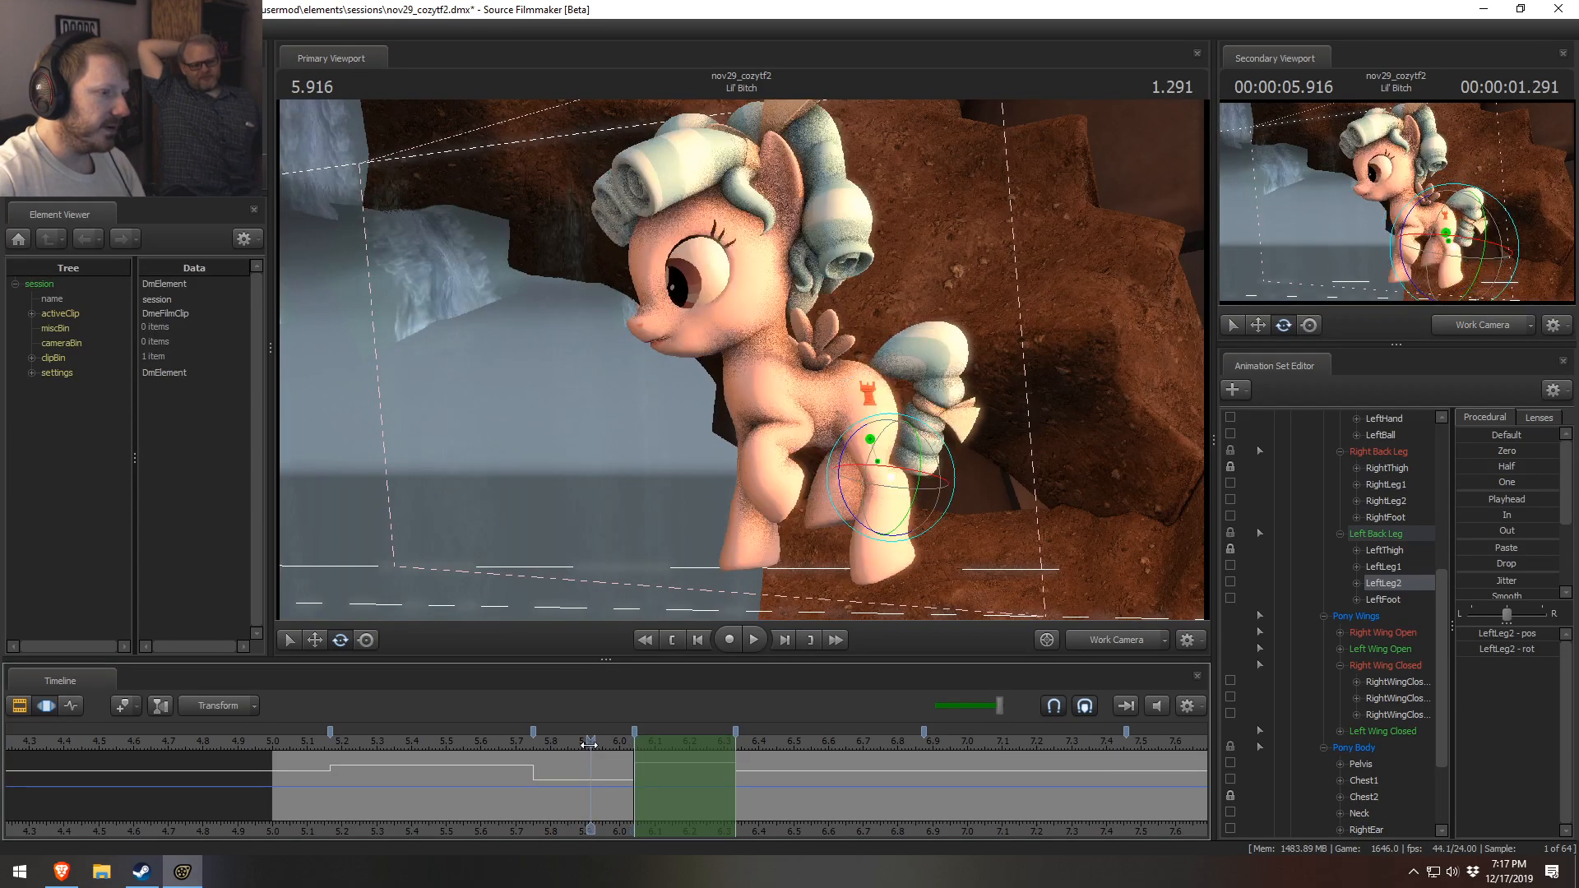
key("Right")
key("Right")
- Refine the back legs by adjusting LeftThigh in the pose at 6.083 seconds and RightThigh in the pose at 5.916 seconds
left_click_drag(998, 496, 751, 366, "alt")
left_click(674, 373, "ctrl")
left_click_drag(654, 362, 680, 463, "alt")
key("w")
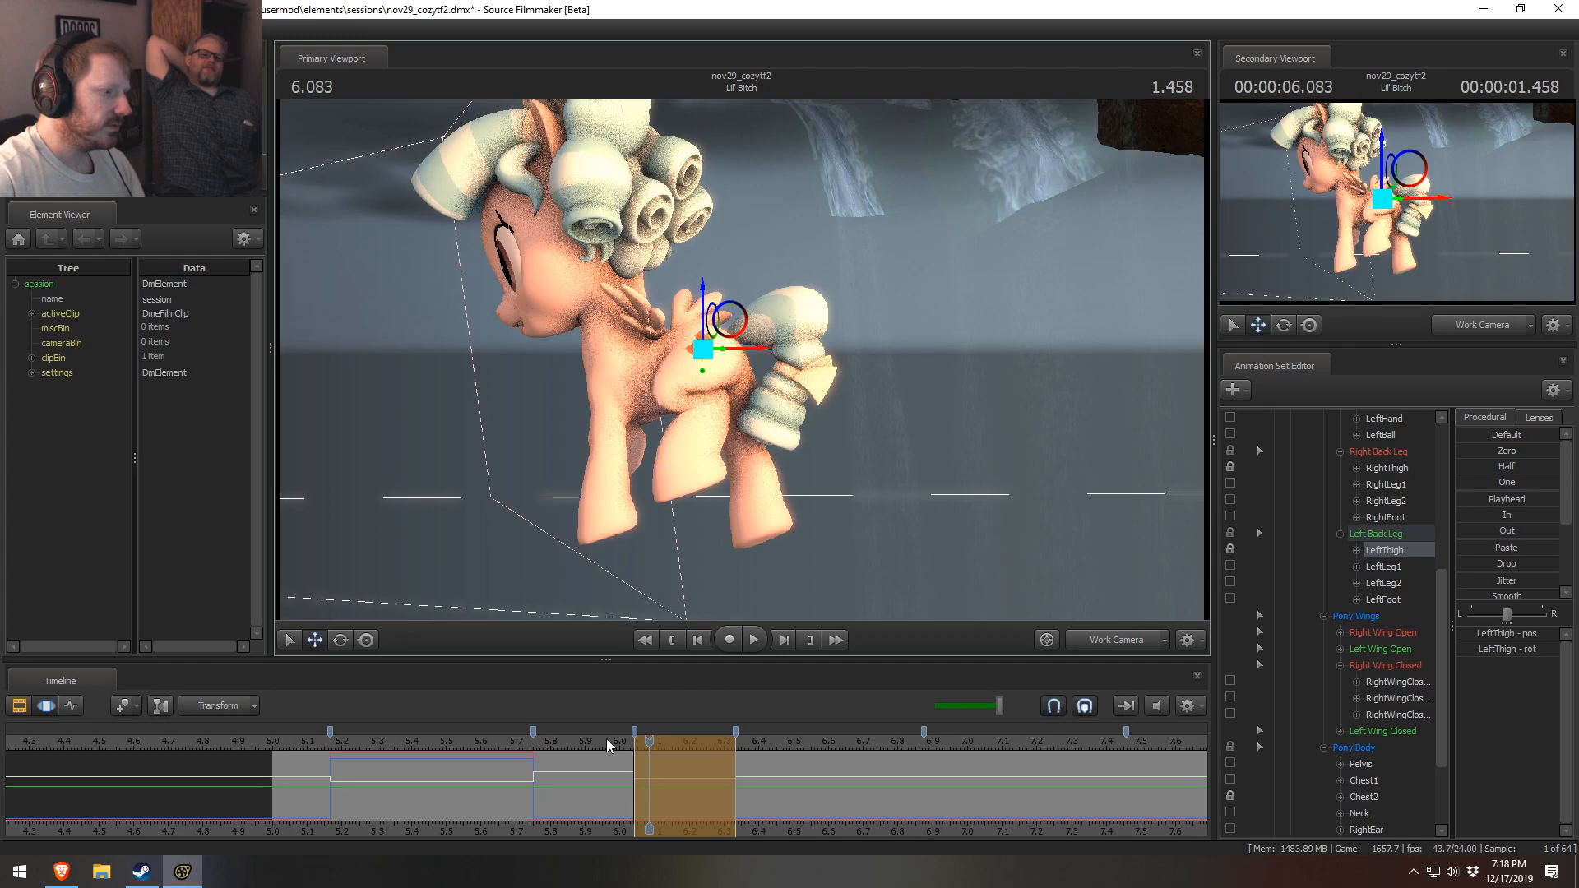
left_click(594, 758)
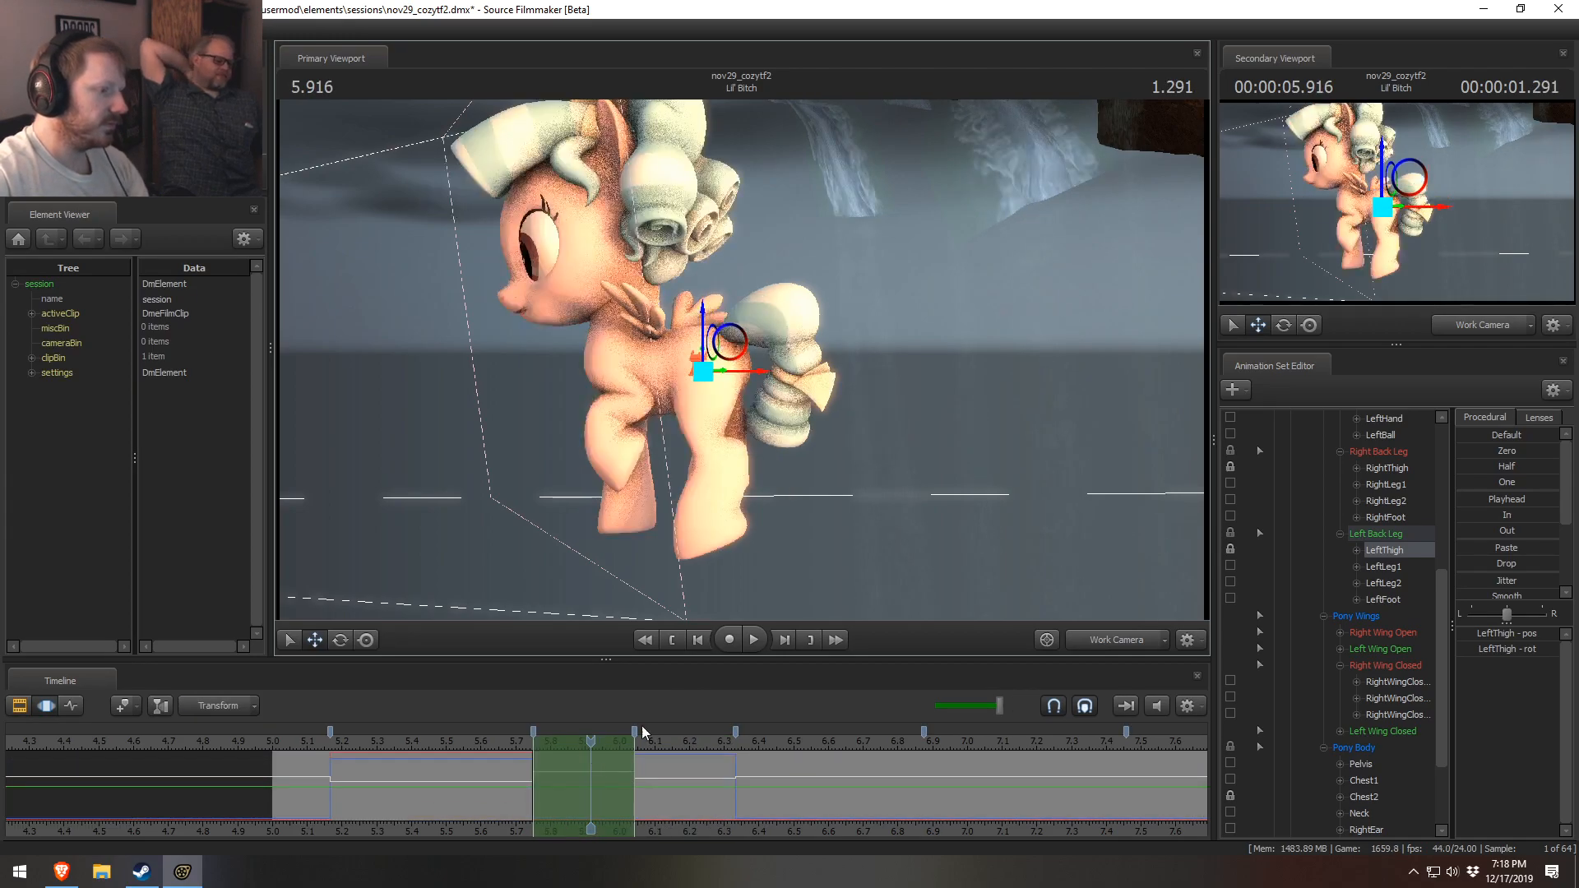
mouse_move(877, 436)
left_mouse_down("alt")
mouse_move(780, 376)
mouse_move(775, 300)
mouse_move(791, 297)
mouse_move(633, 329)
left_mouse_up("alt")
left_click(782, 373)
- Play the animation back from about 5.2 seconds from the front and return to 5.791 seconds
left_click_drag(461, 744, 348, 747)
key("space")
key("space")
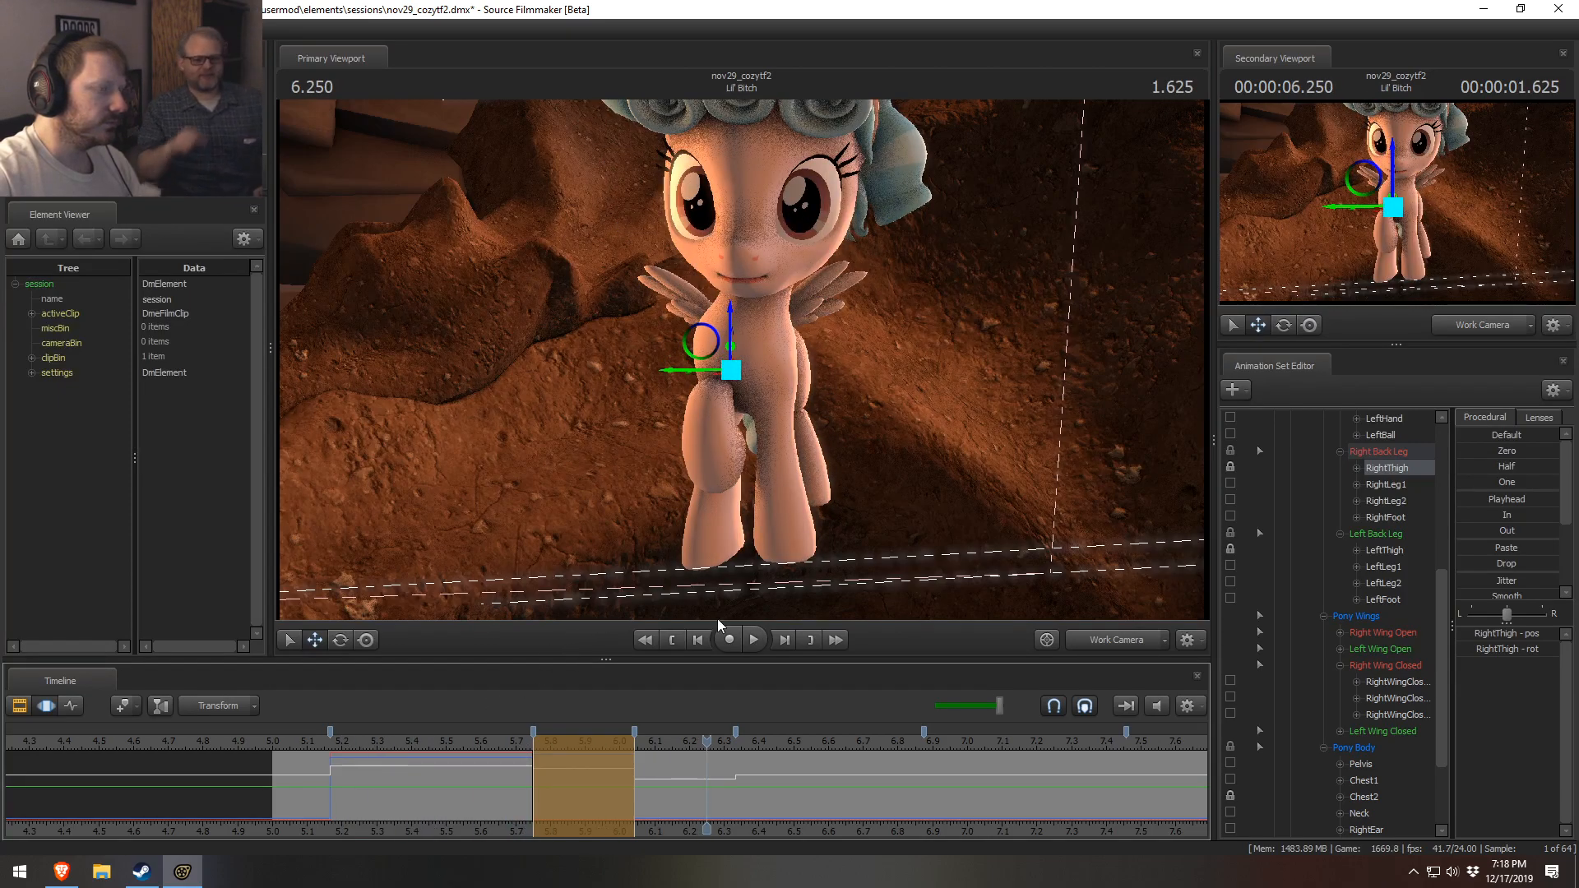
key("F2")
key("F3")
mouse_move(564, 743)
left_mouse_down()
mouse_move(501, 744)
mouse_move(547, 743)
left_mouse_up()
- Try to rotate Cozy Glow's Pelvis in the pose at 5.791 seconds while viewing her from above
left_click_drag(691, 333, 657, 575)
key("shift")
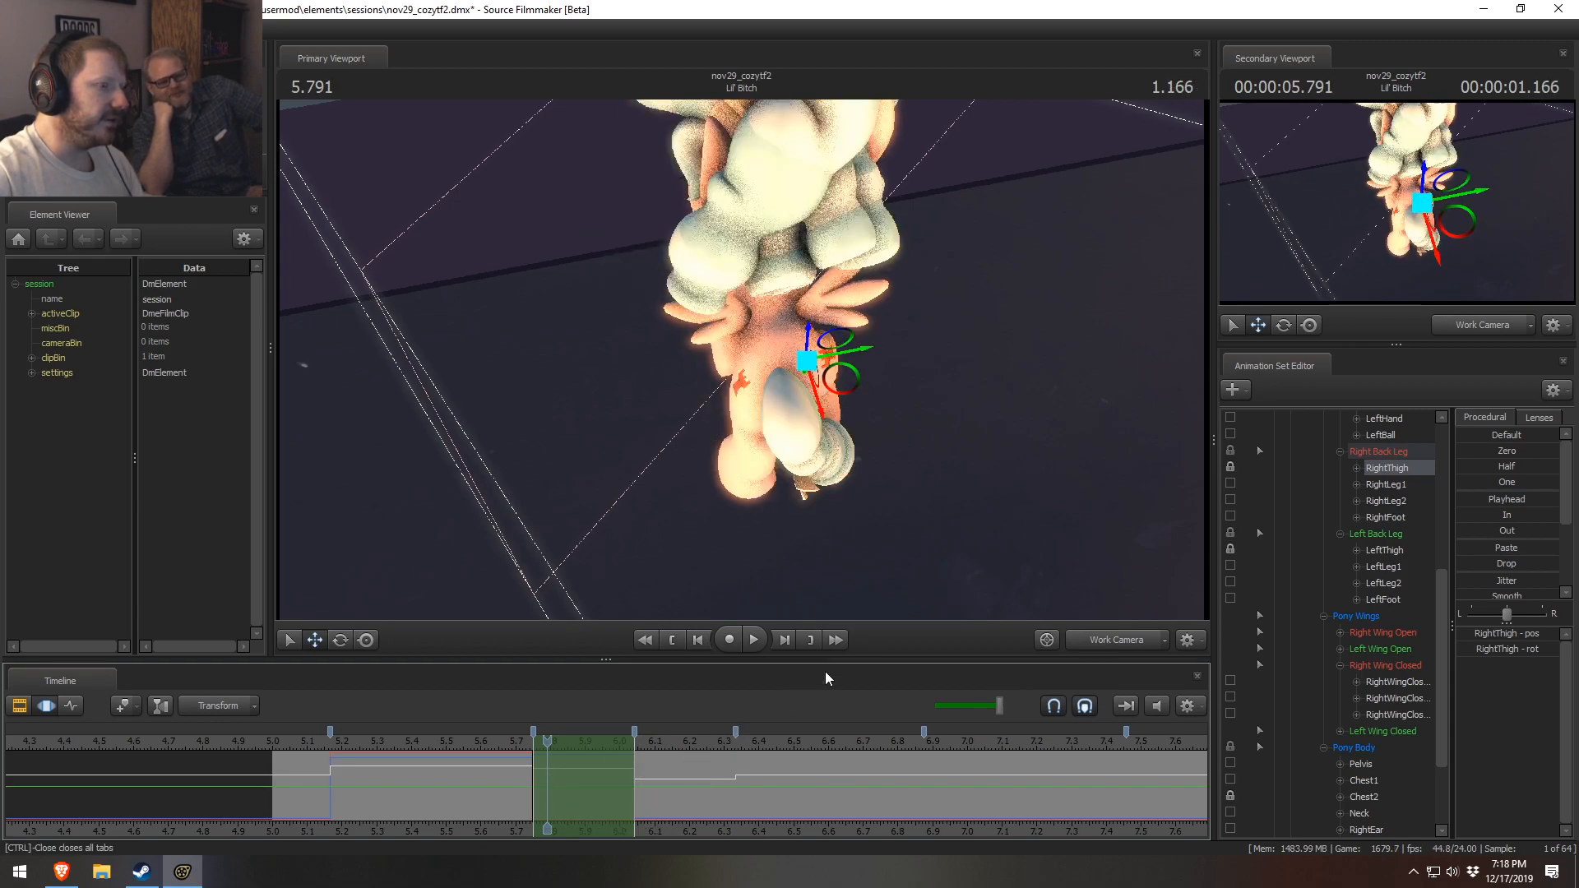
key("ctrl")
left_click(782, 380, "ctrl")
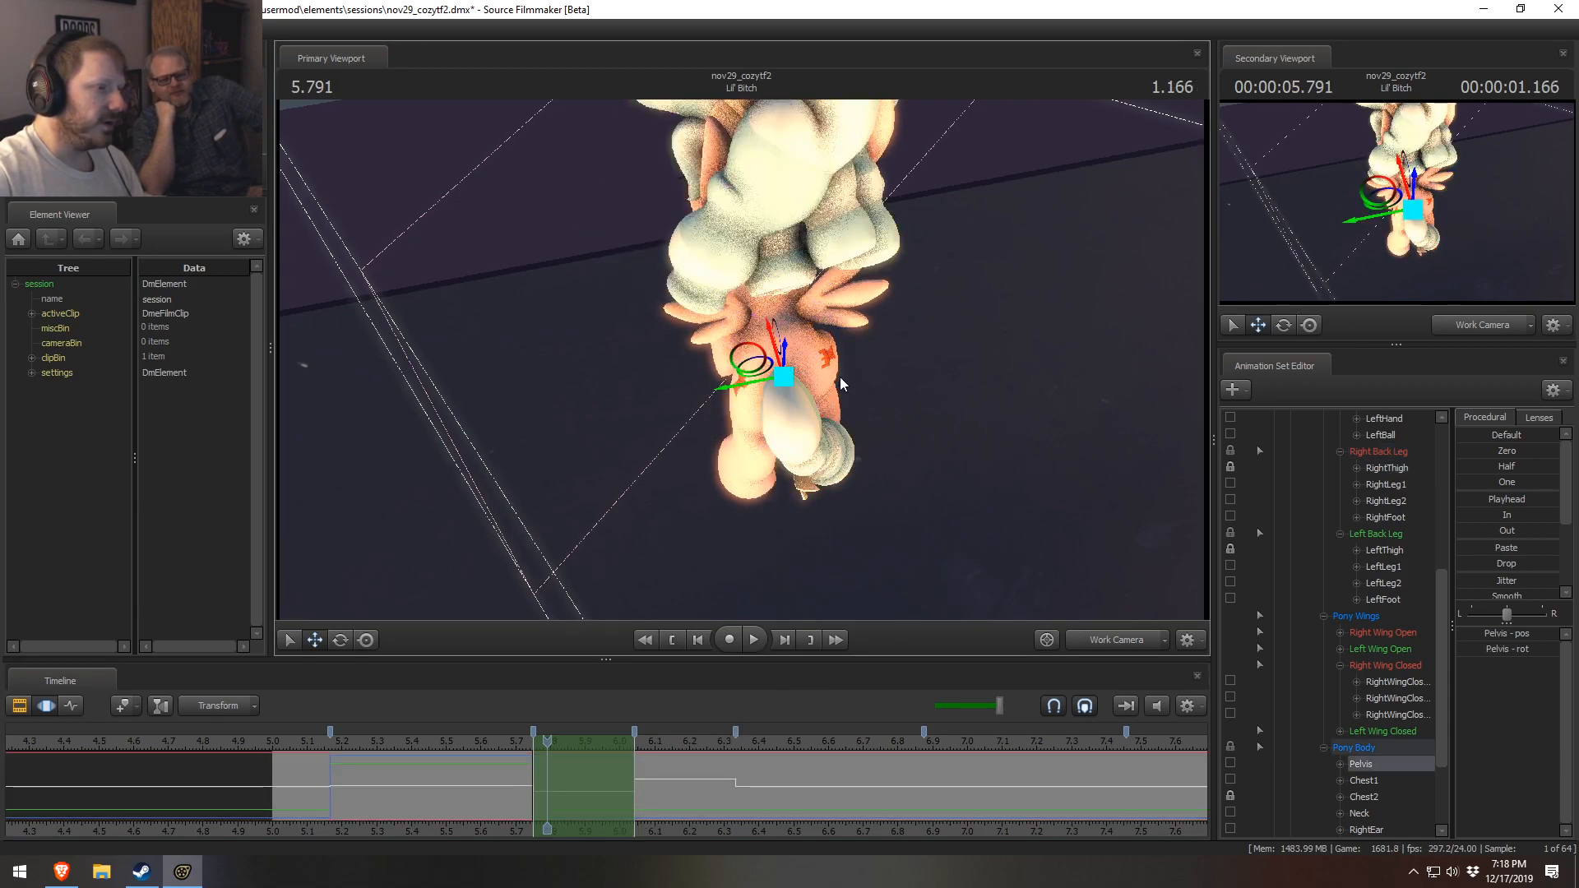
left_click_drag(838, 373, 818, 407, "alt")
key("e")
right_click(817, 407)
left_click(850, 417)
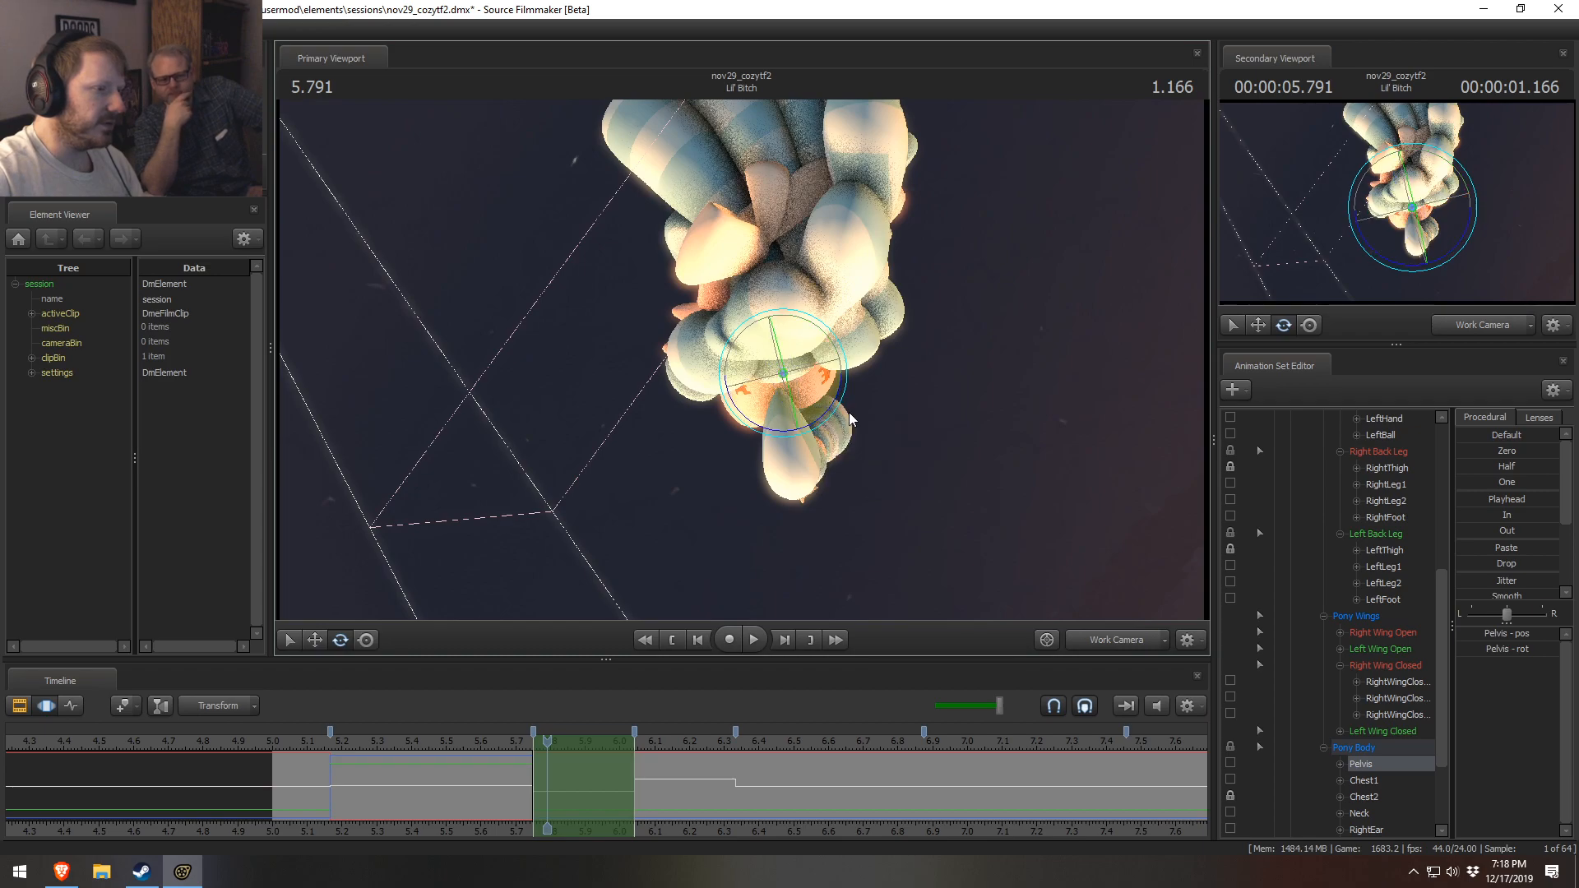
left_click_drag(833, 415, 840, 401)
key("ctrl+z")
- Remove the locks from the Pony Body group and from the shoulder and thigh bones of all four legs
scroll(1239, 786, "down", 1)
left_click(1230, 749)
left_click_drag(836, 421, 1012, 547)
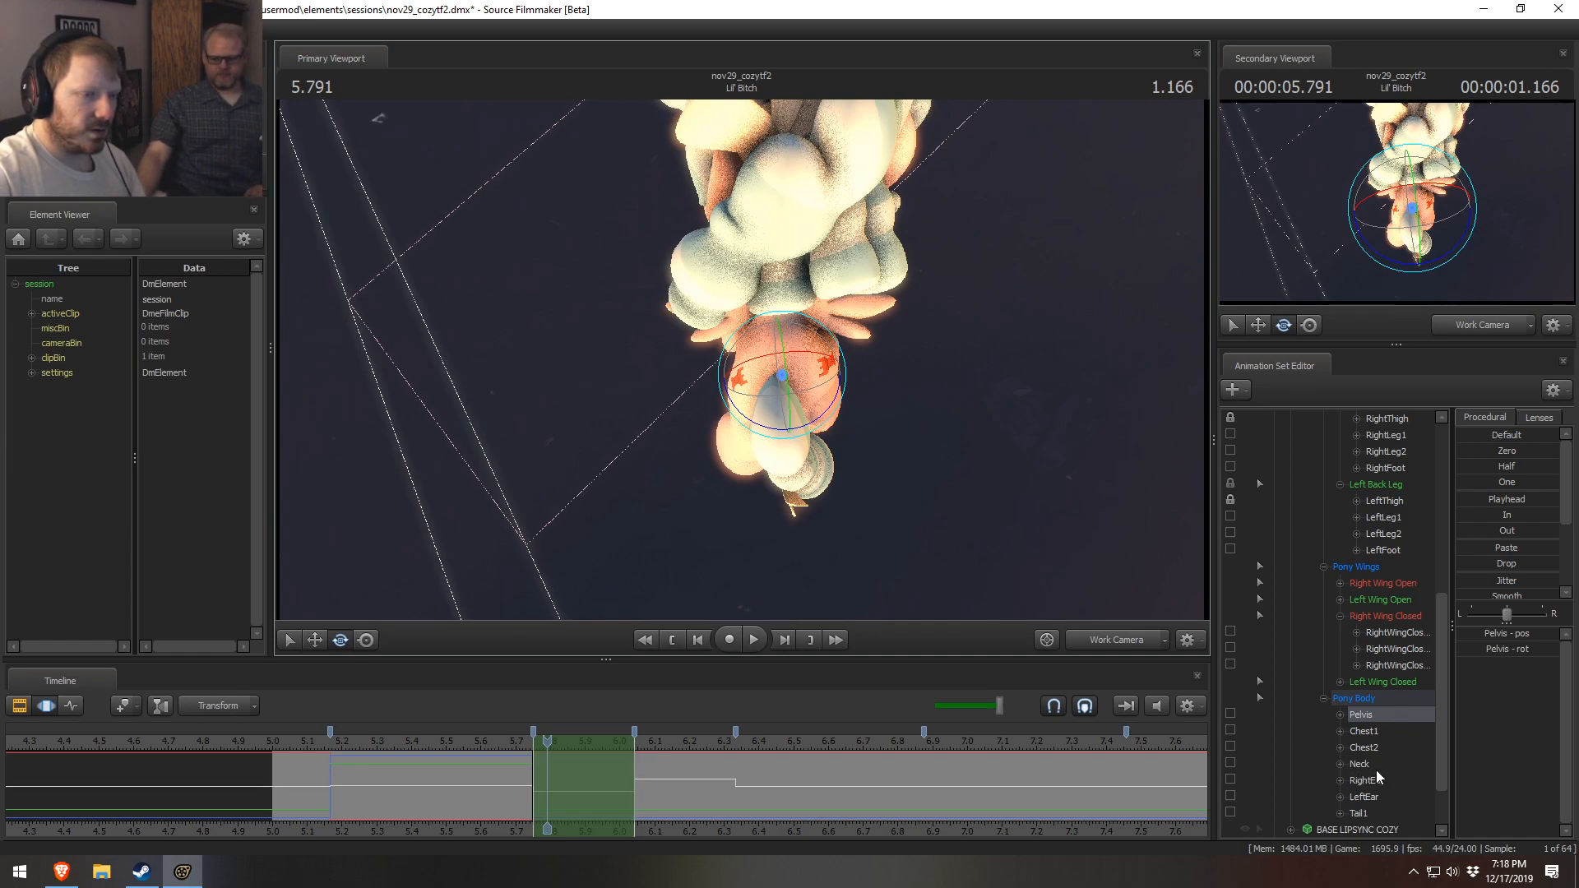
scroll(1410, 781, "down", 2)
scroll(1378, 629, "up", 5)
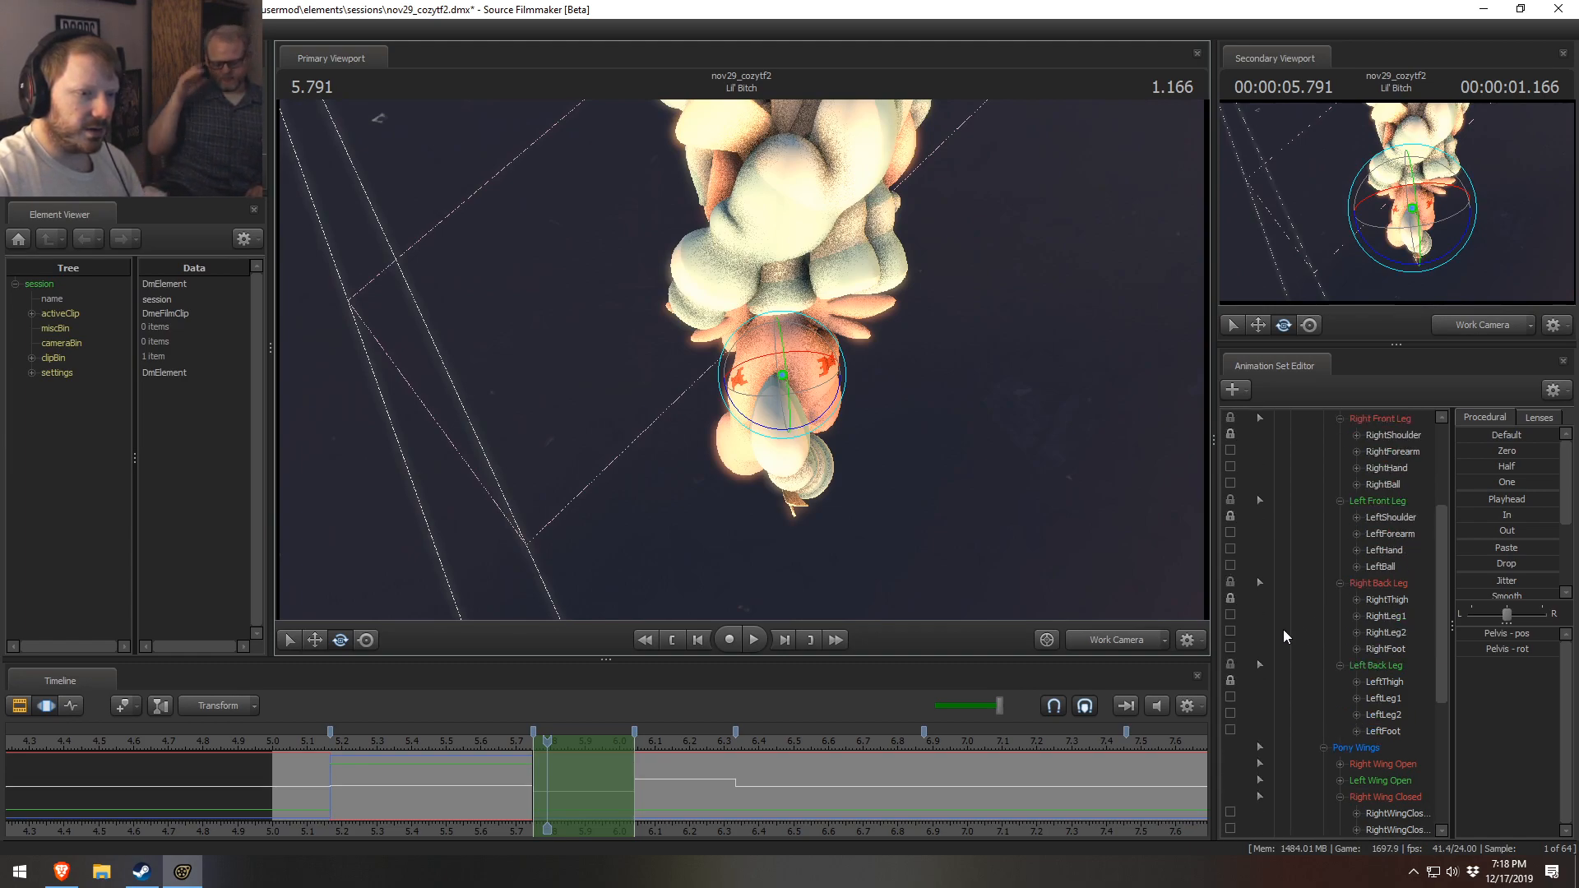
left_click(1231, 680)
left_click(1231, 516)
left_click(1231, 434)
- Rotate the Pelvis sideways in the pose at 5.791 seconds to turn Cozy Glow's hips
right_click(811, 416)
left_click(821, 427)
right_click(806, 397)
left_click(817, 409)
left_click_drag(800, 430, 822, 420)
- Rotate Chest1 and Chest2 together against the hip turn in the pose at 5.791 seconds
key("ctrl")
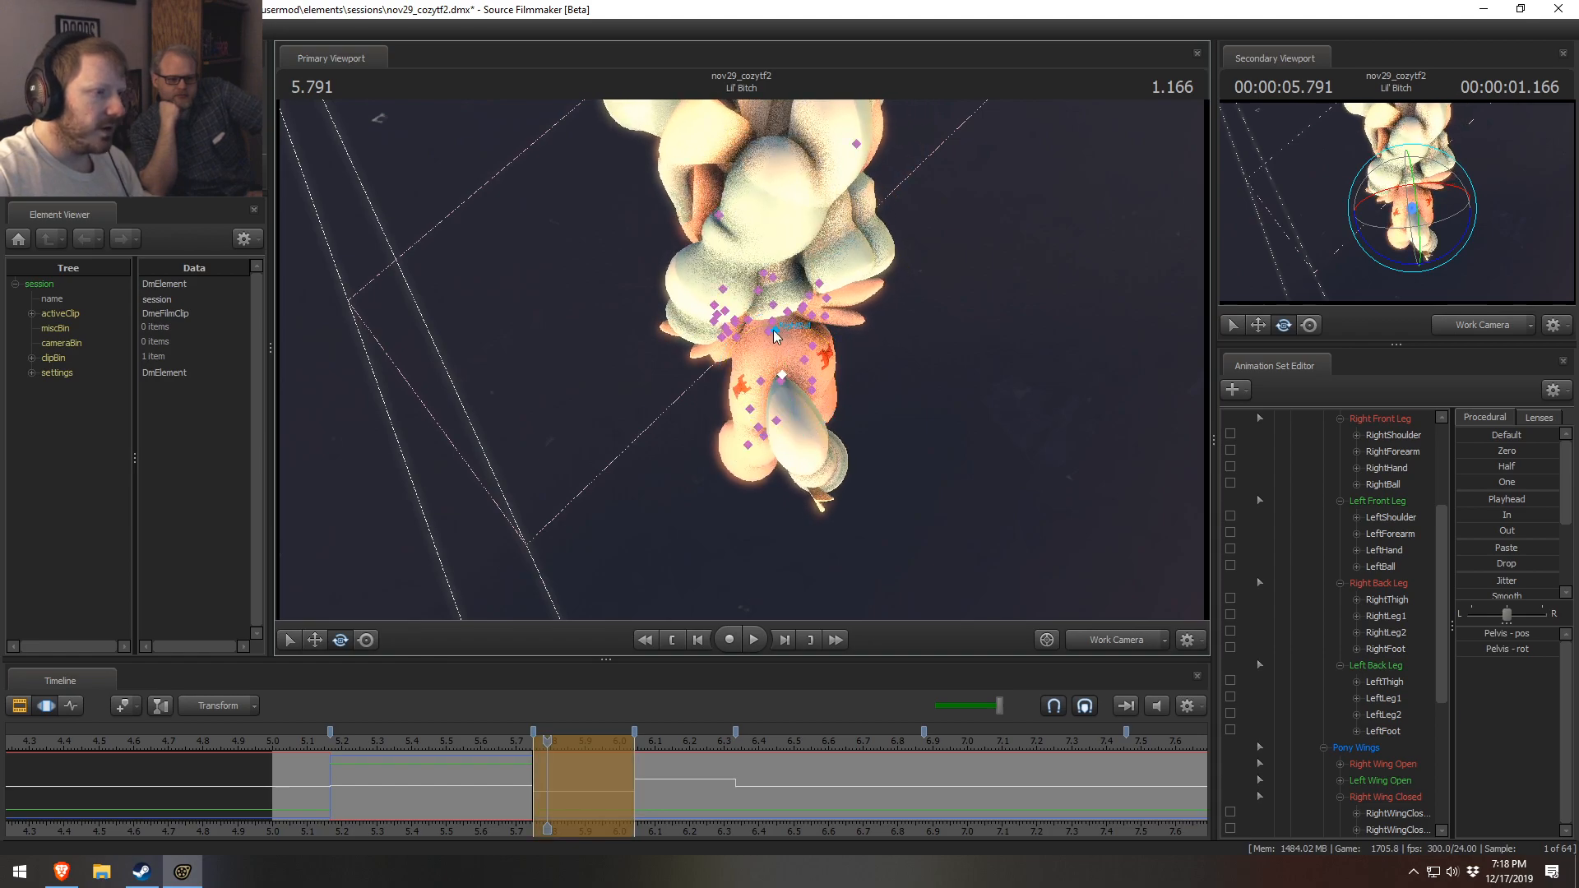
left_click(770, 332)
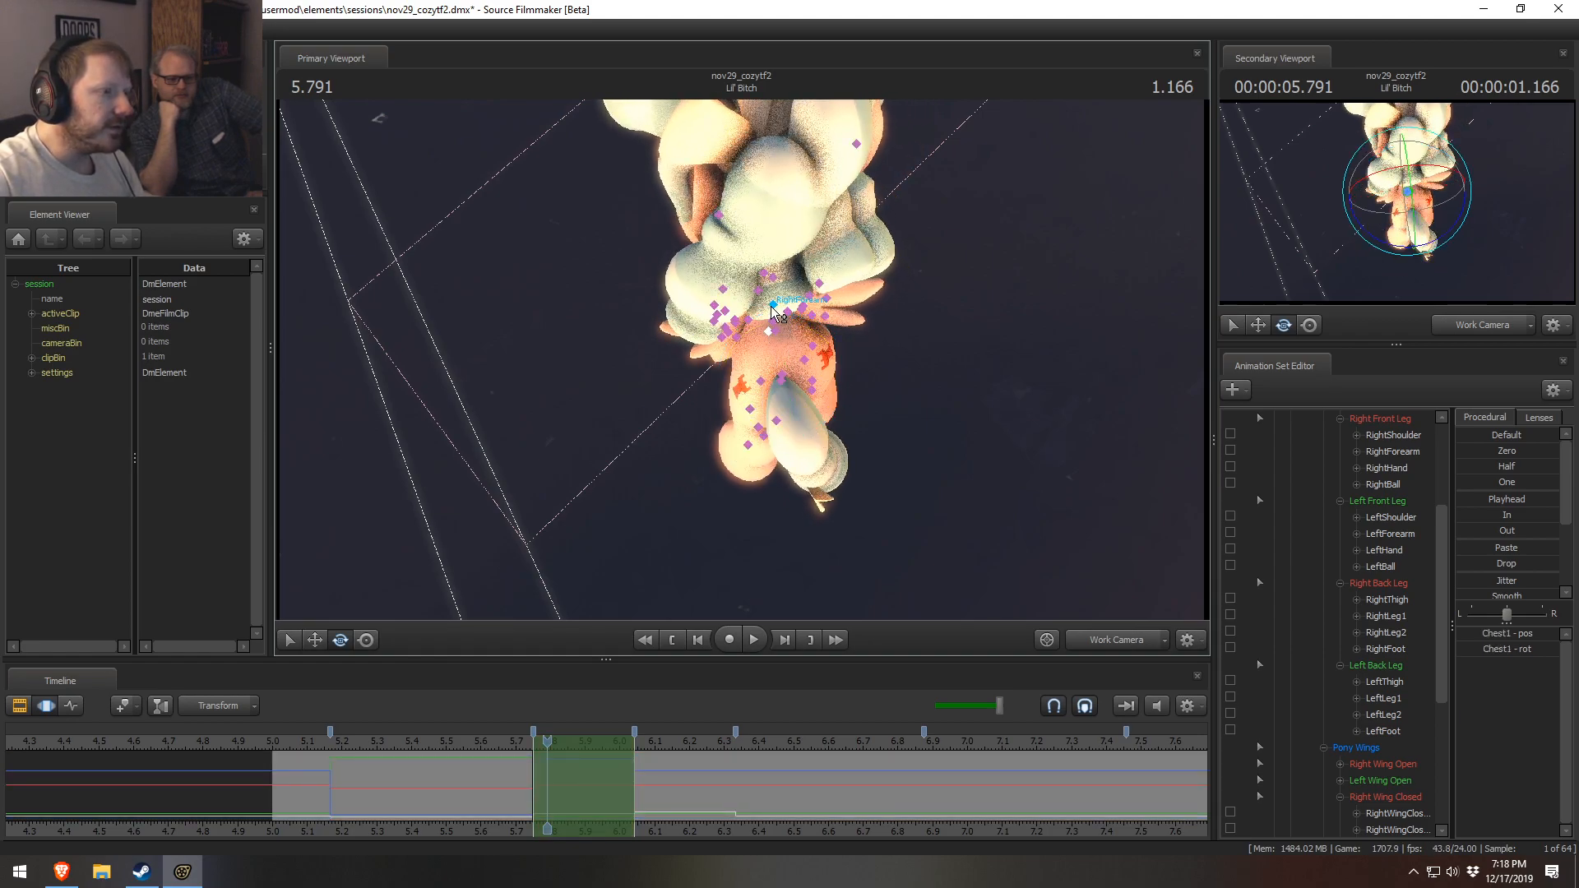
left_click(765, 288)
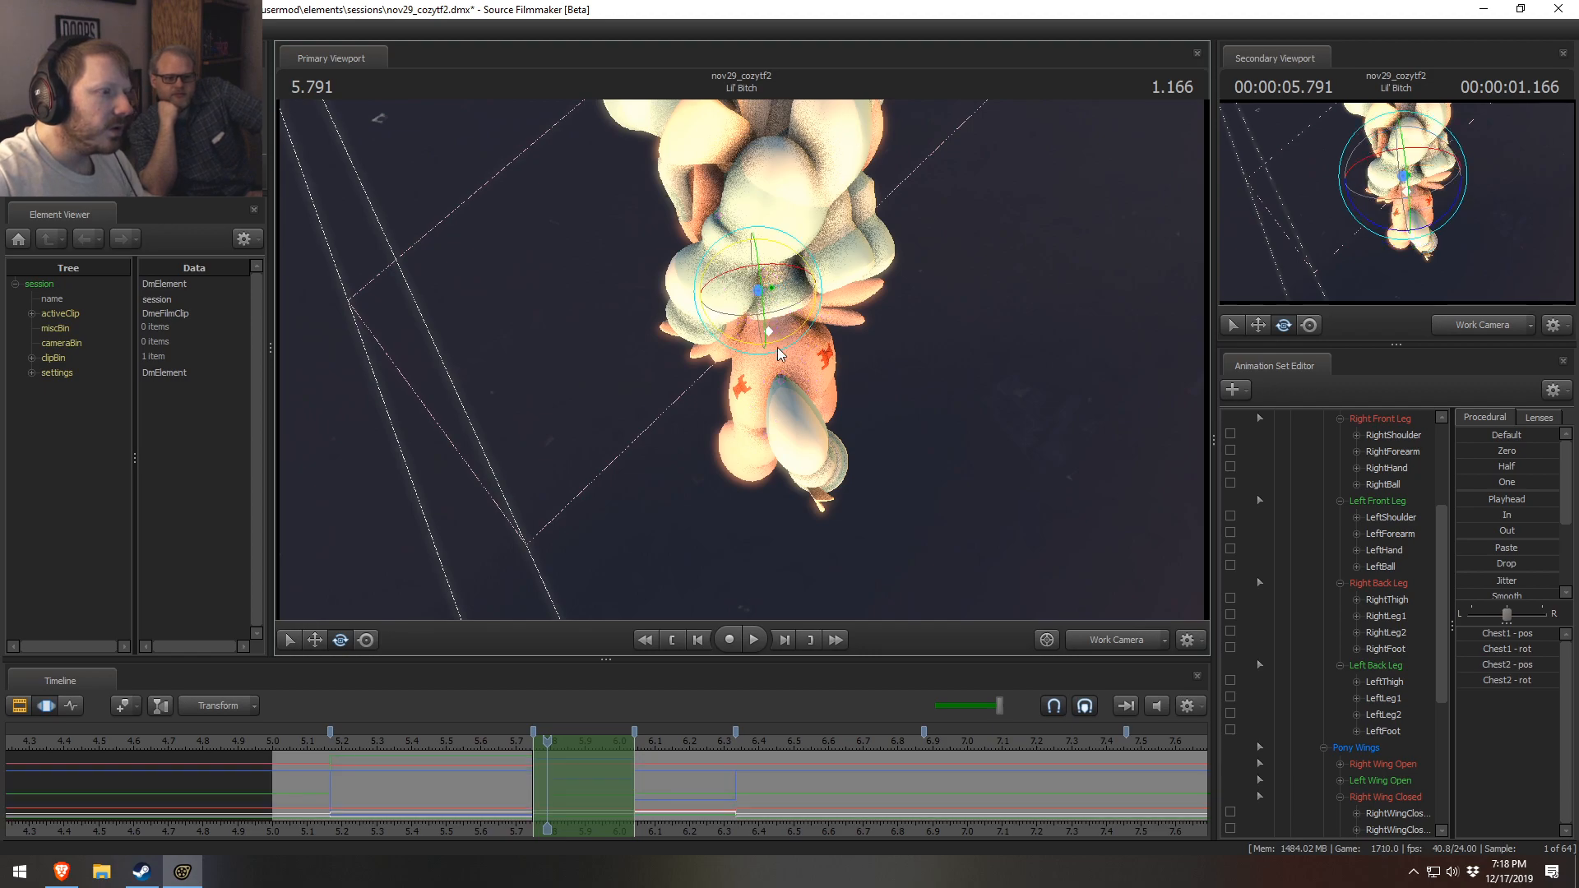
right_click(792, 320)
left_click(805, 328)
left_click_drag(777, 338, 770, 337)
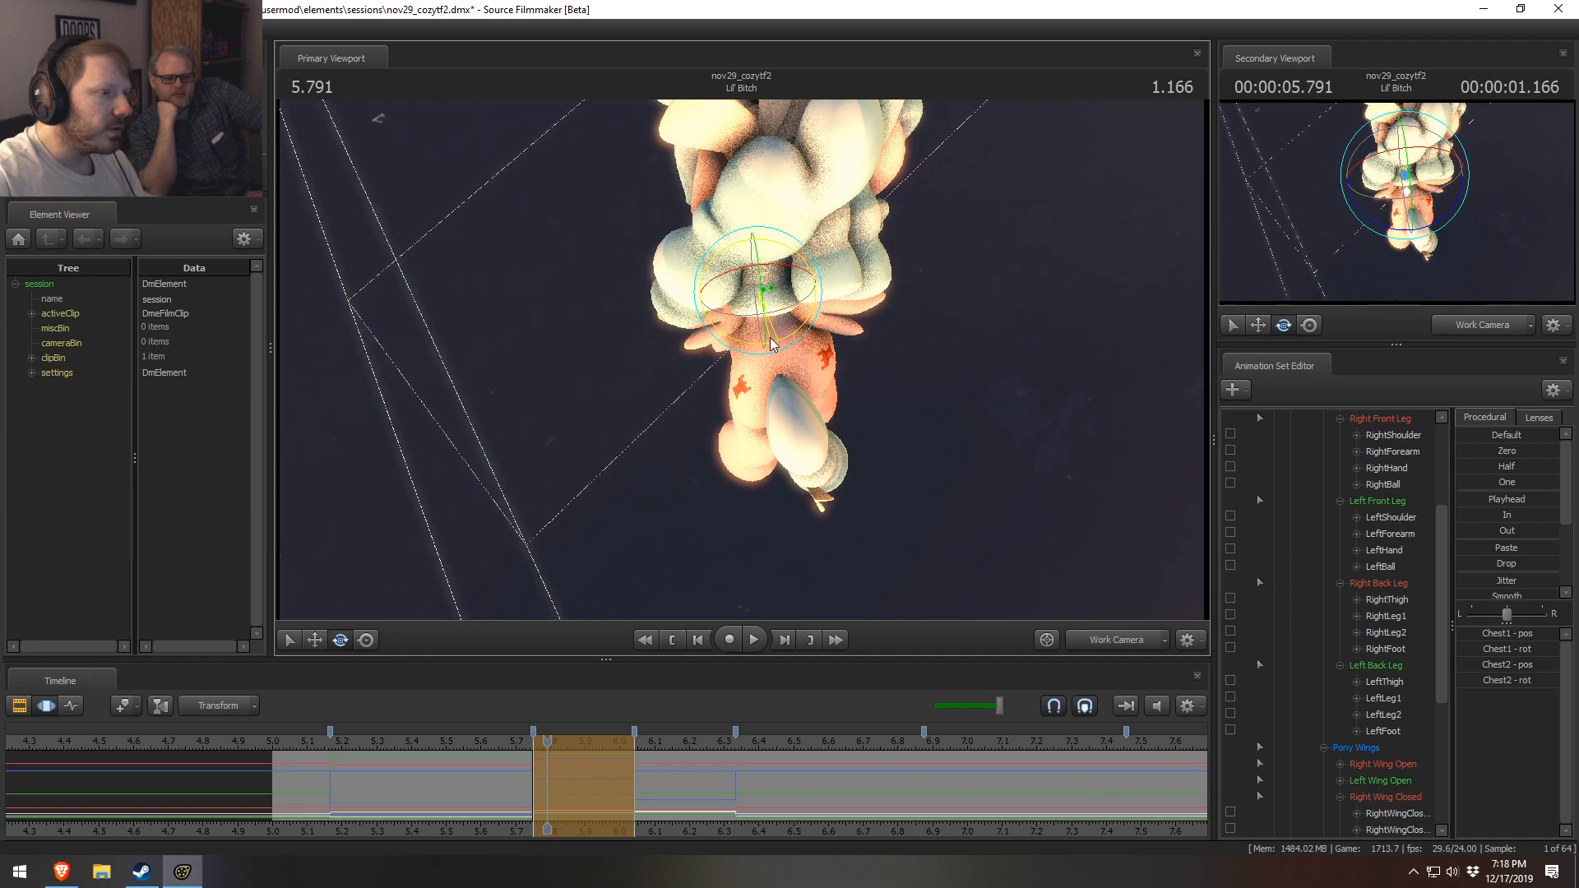
- Review the body twist through the main camera and select the pose around 6.208 seconds
left_click(1115, 640)
left_click_drag(475, 782, 670, 806)
double_click(668, 806)
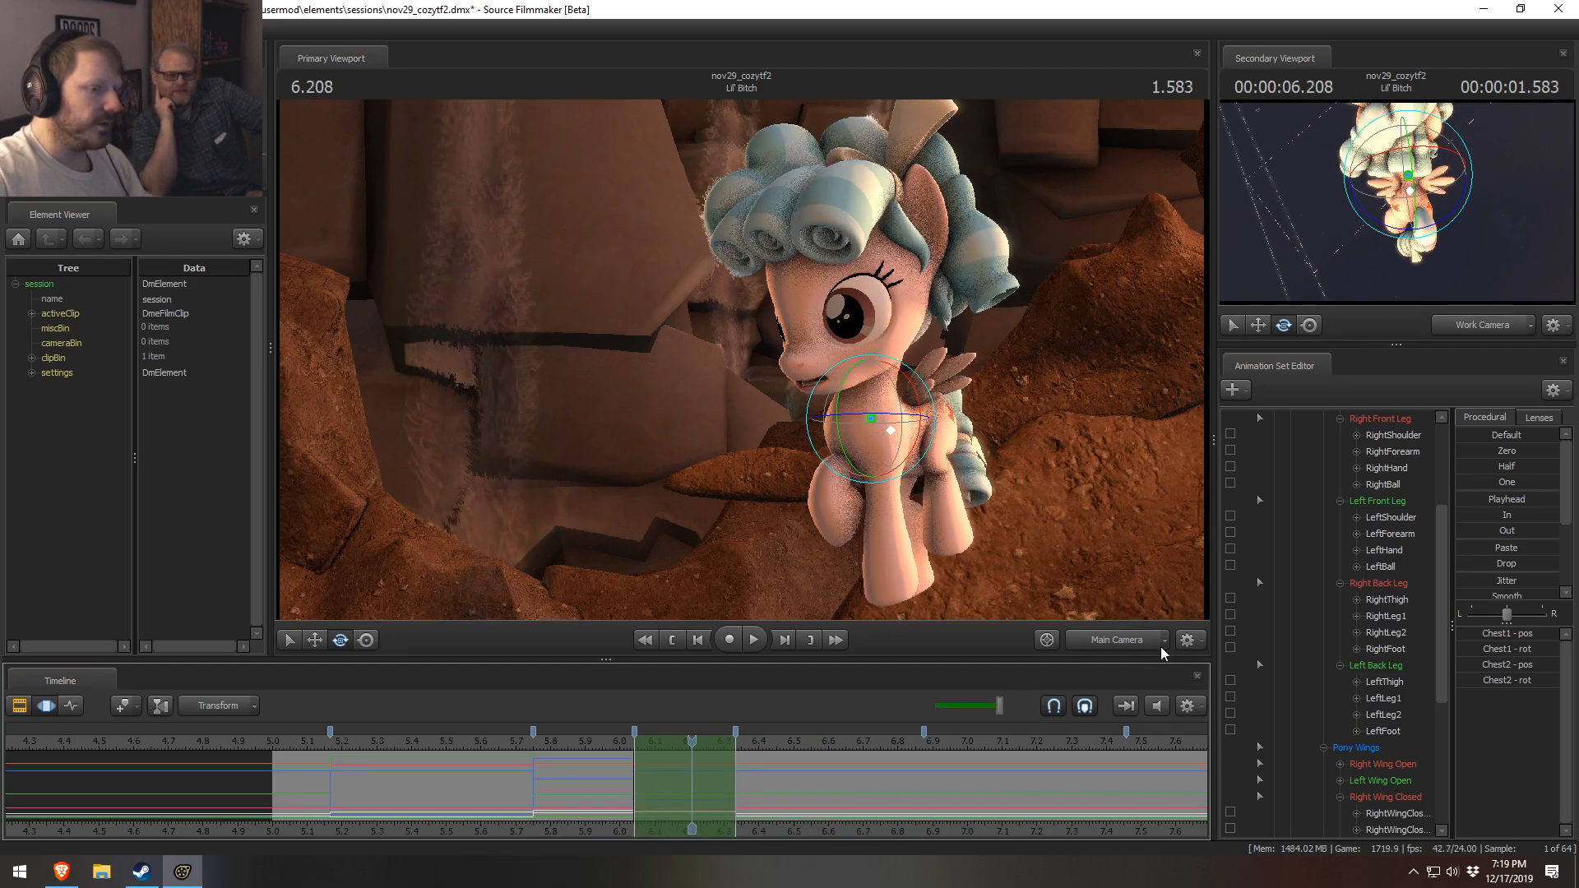
- Rotate the Pelvis in the pose at 6.208 seconds to turn the hips the opposite way
left_click(1119, 640)
left_click(785, 411)
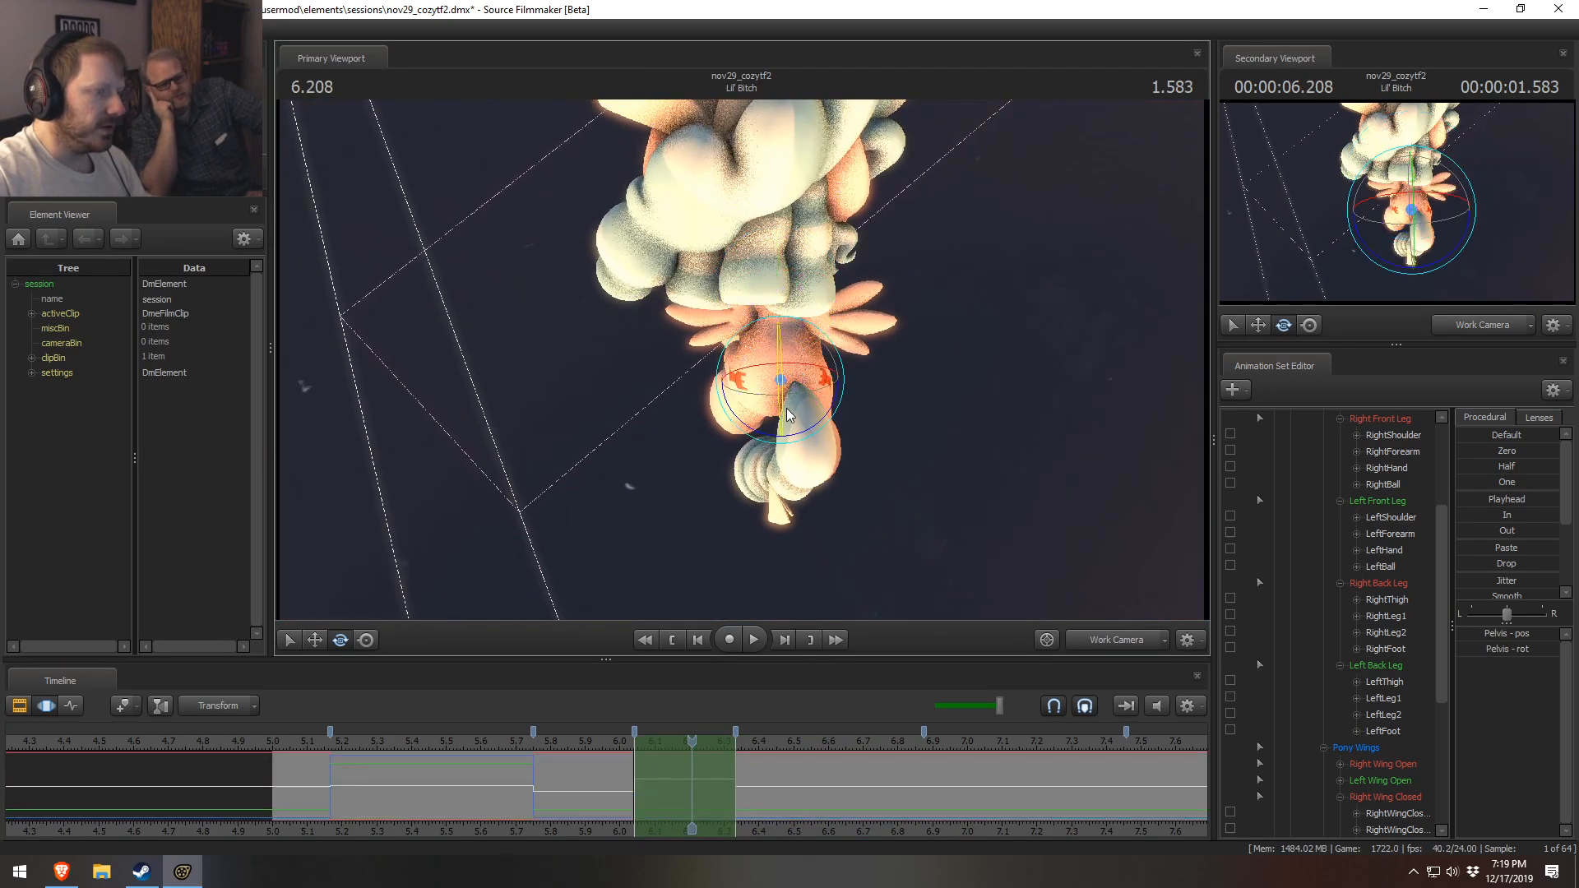
right_click(818, 410)
left_click(824, 417)
left_click_drag(773, 443, 761, 440)
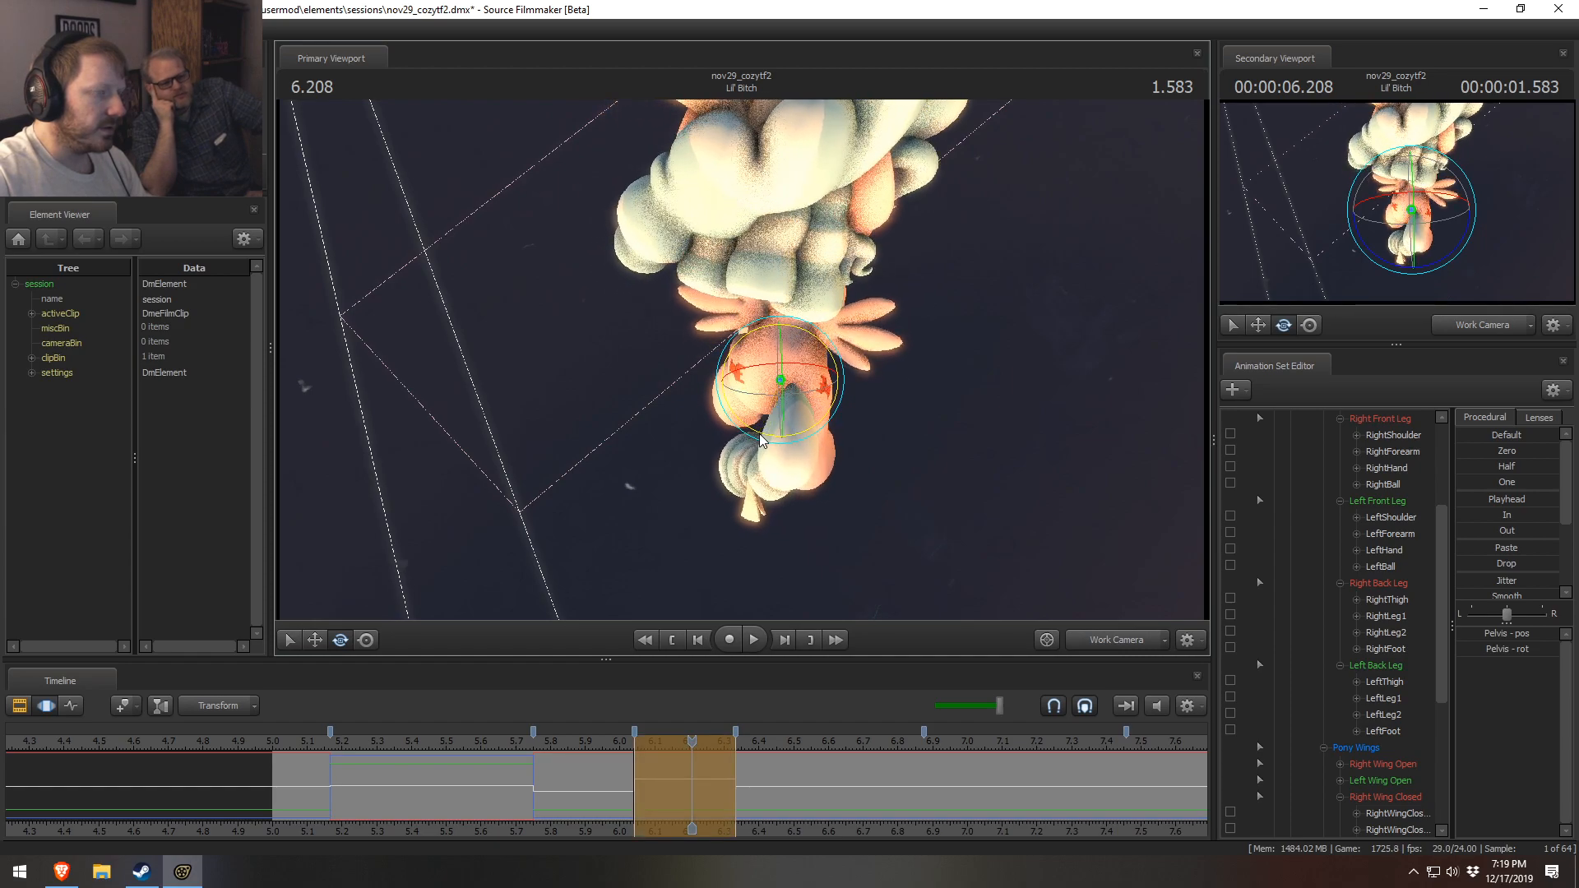
- Counter-rotate Chest1 and Chest2 together in the pose at 6.208 seconds
left_click(789, 334, "ctrl")
left_click(794, 292, "ctrl+shift")
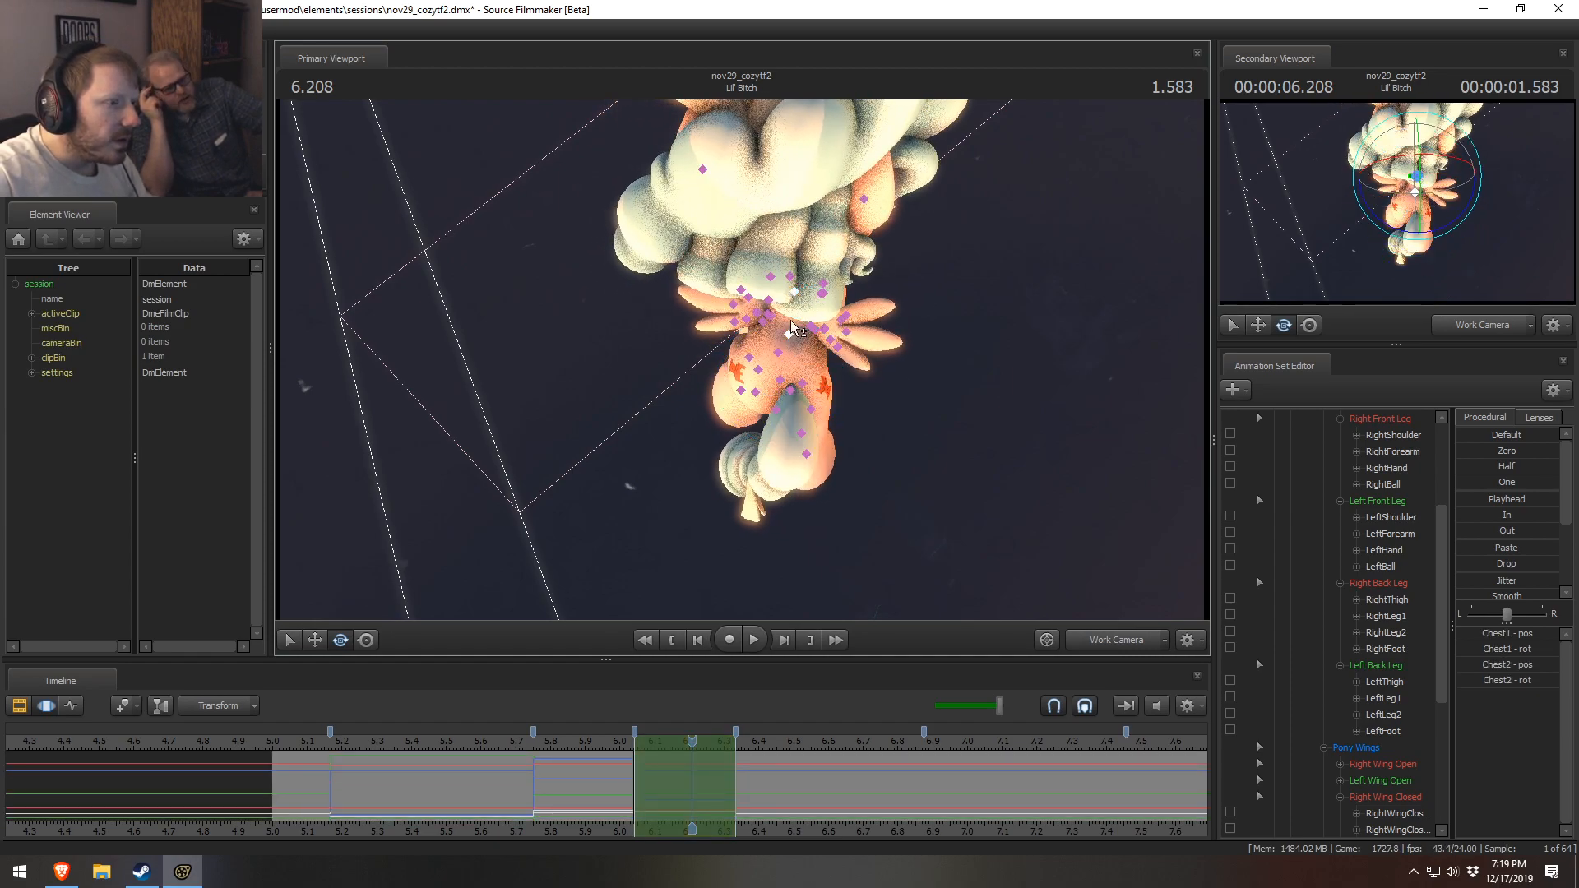
right_click(829, 315)
left_click(839, 334)
left_click_drag(807, 331, 819, 354)
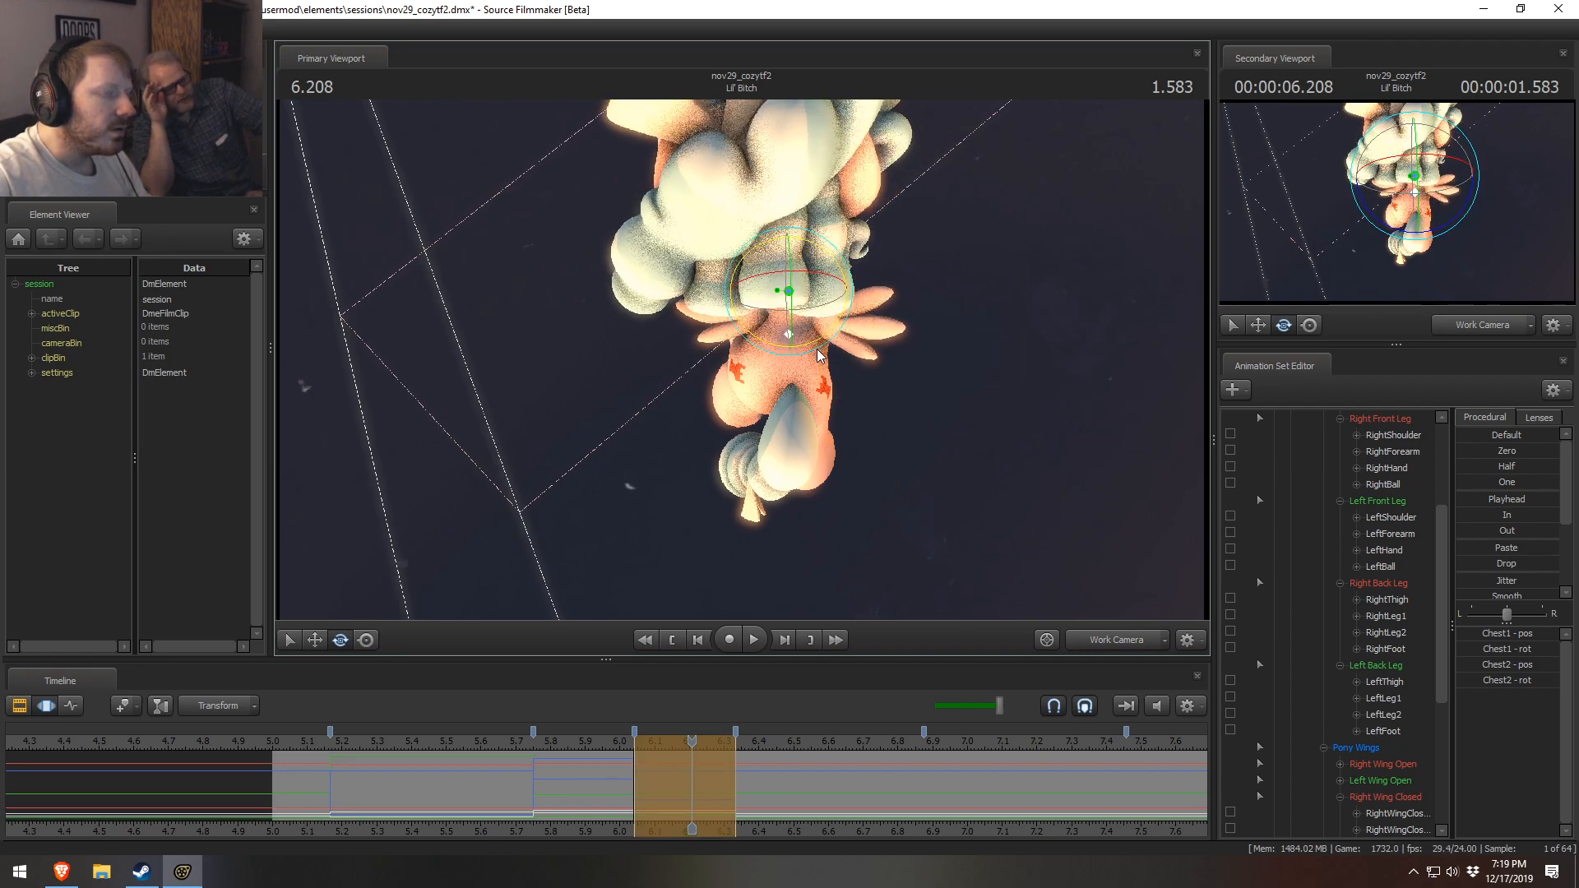
- Review the new body twist through the main camera and from the side around 5.916 seconds
left_click(1118, 640)
left_click(1063, 663)
mouse_move(524, 753)
left_mouse_down()
mouse_move(554, 790)
mouse_move(696, 790)
mouse_move(540, 799)
mouse_move(624, 805)
mouse_move(603, 806)
mouse_move(663, 796)
mouse_move(582, 790)
mouse_move(649, 773)
mouse_move(538, 781)
mouse_move(725, 774)
mouse_move(531, 768)
left_mouse_up()
left_click(1105, 637)
left_click_drag(945, 575, 738, 357, "alt")
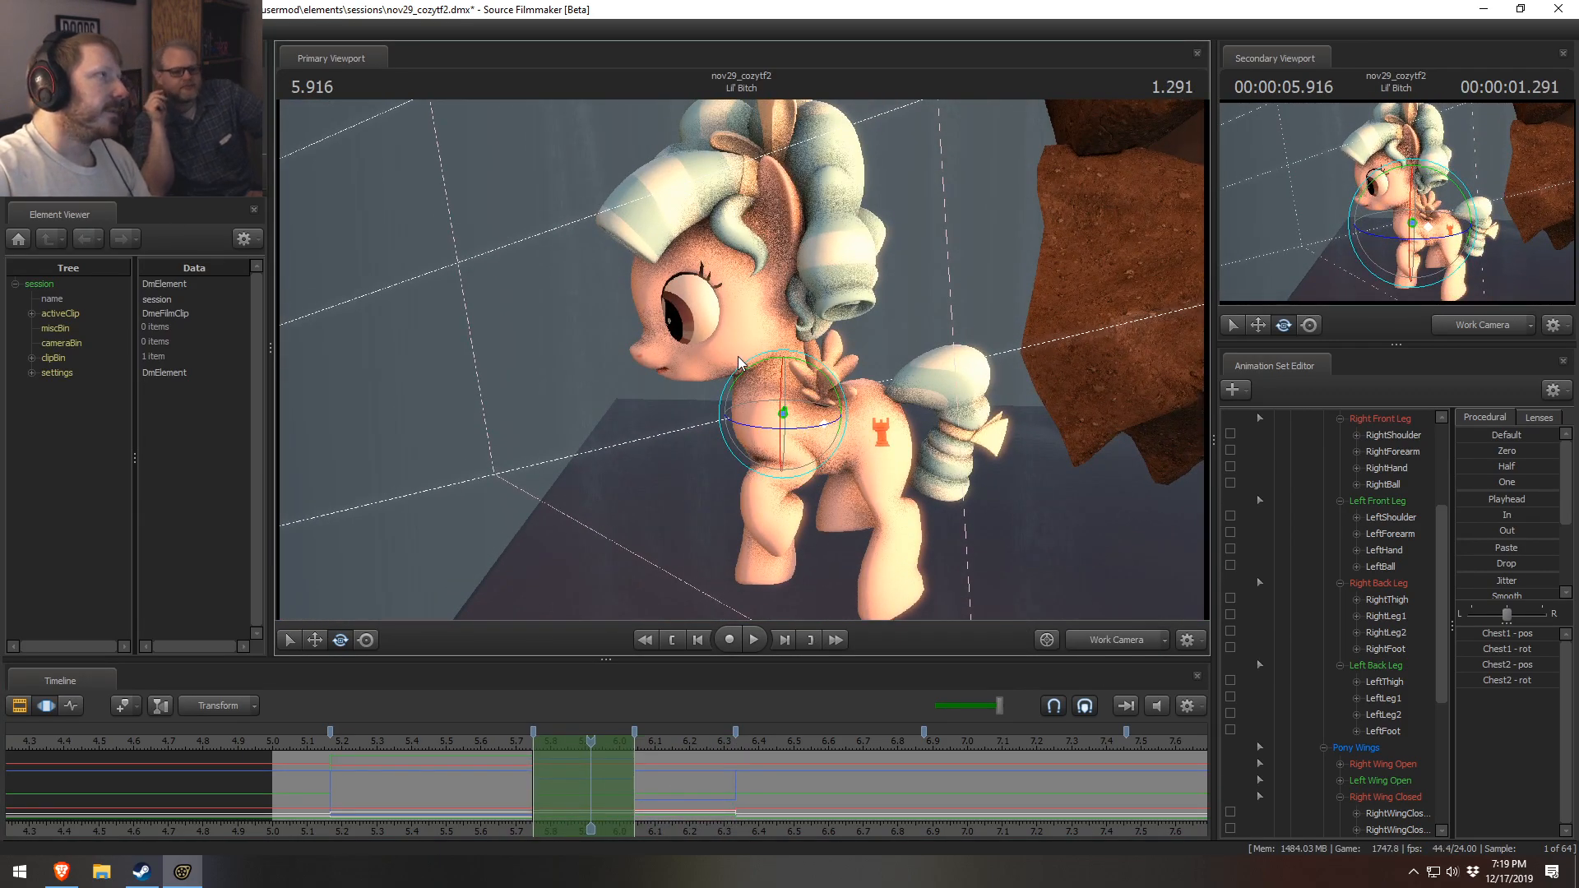
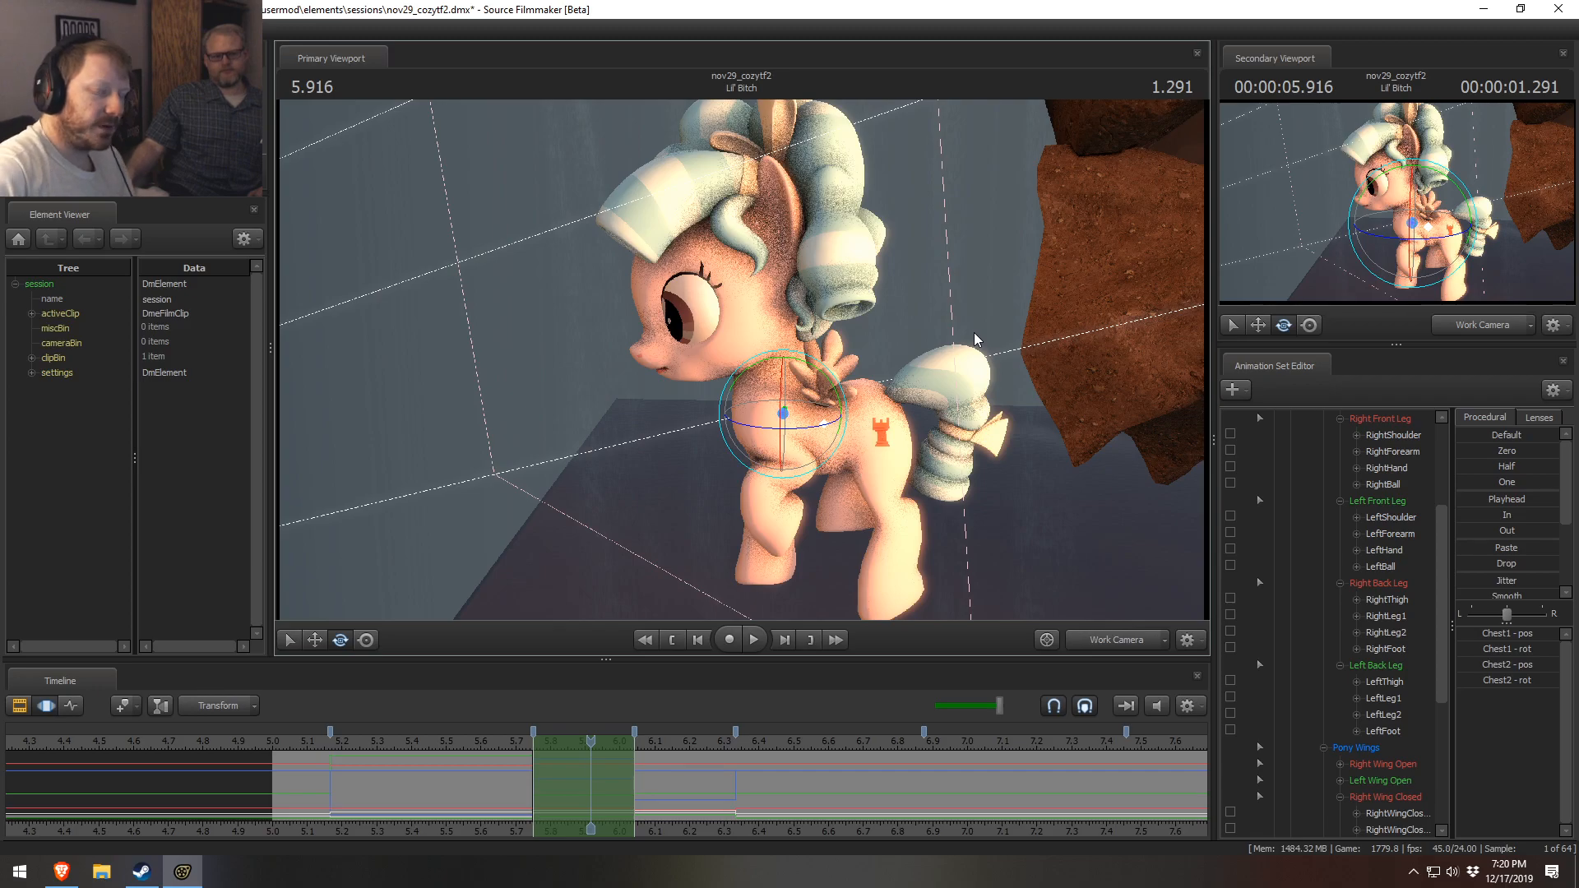
- Try to rotate the Pelvis in the pose at 5.875 seconds from the side view
left_click_drag(491, 790, 564, 778)
left_click_drag(988, 466, 987, 432, "alt")
left_click(872, 418, "ctrl")
left_click_drag(872, 418, 745, 394, "alt")
left_click_drag(767, 484, 853, 418, "alt")
key("ctrl+z")
- Lock the Right Back Leg and Left Back Leg groups along with RightThigh and LeftThigh
left_click(1231, 581)
left_click(1231, 598)
left_click(1230, 664)
left_click(1231, 681)
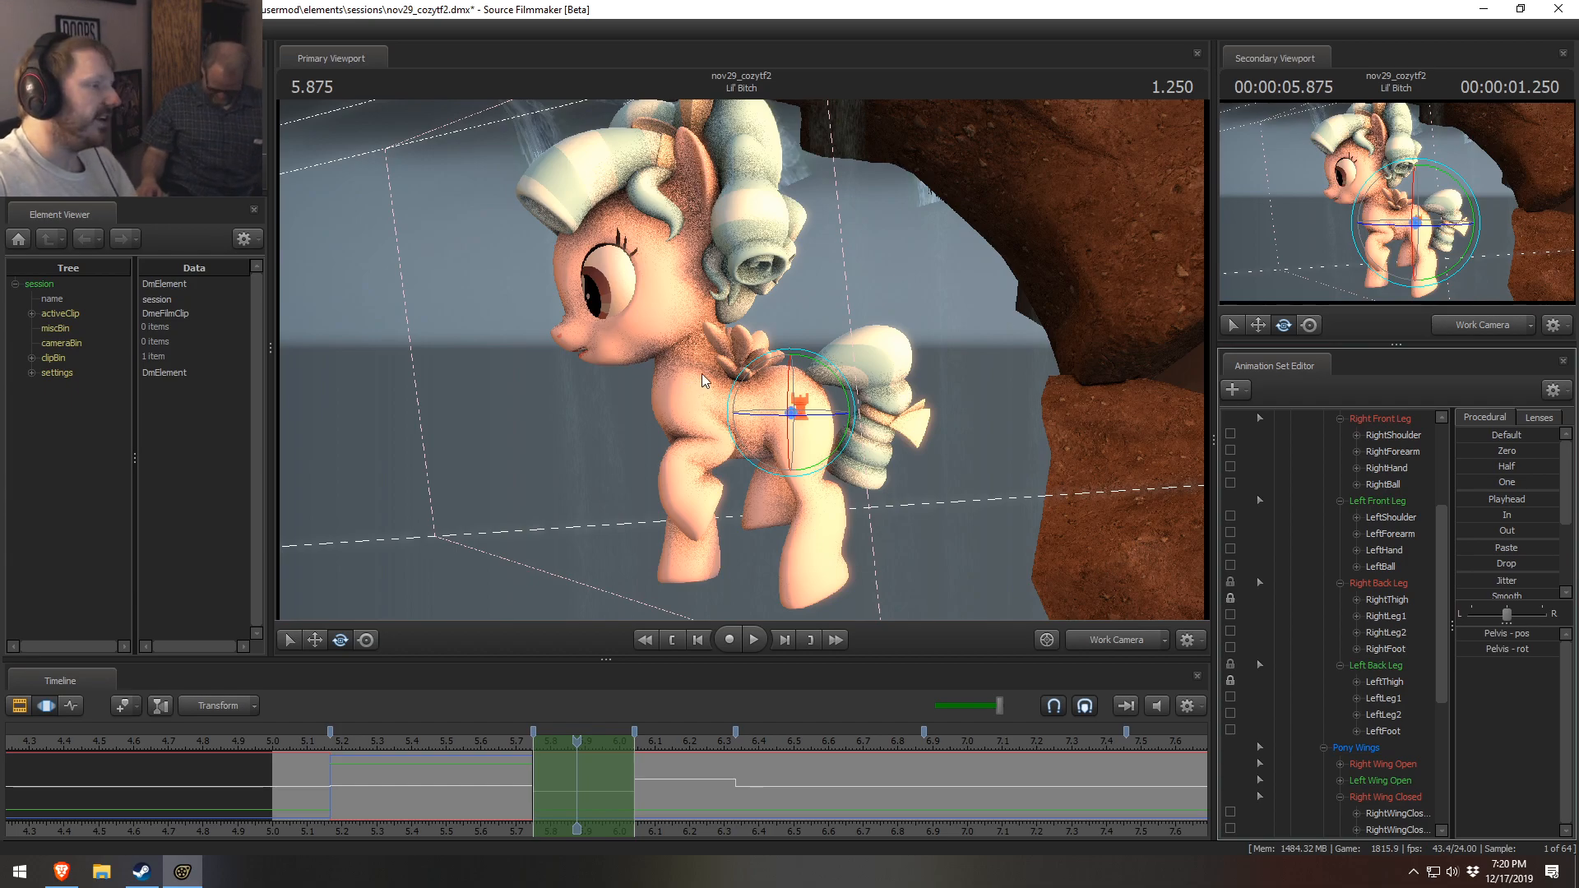
- Rotate the Pelvis in the pose at 5.875 seconds, and adjust Chest2 against it with the rotation axes mode switched
left_click_drag(848, 396, 653, 380)
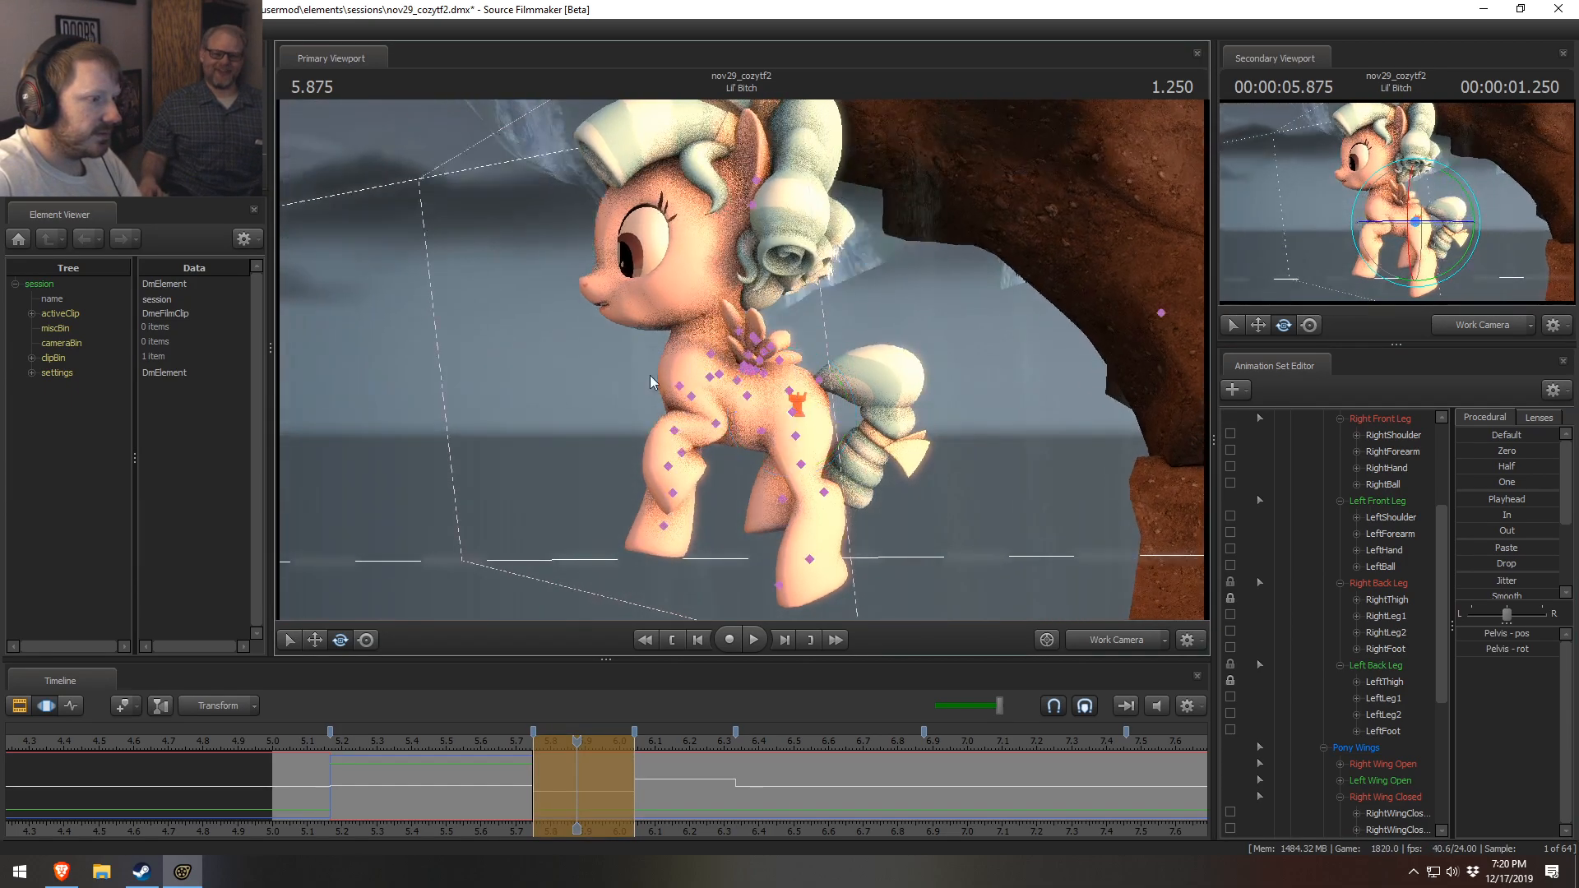
left_click(709, 379)
right_click(764, 386)
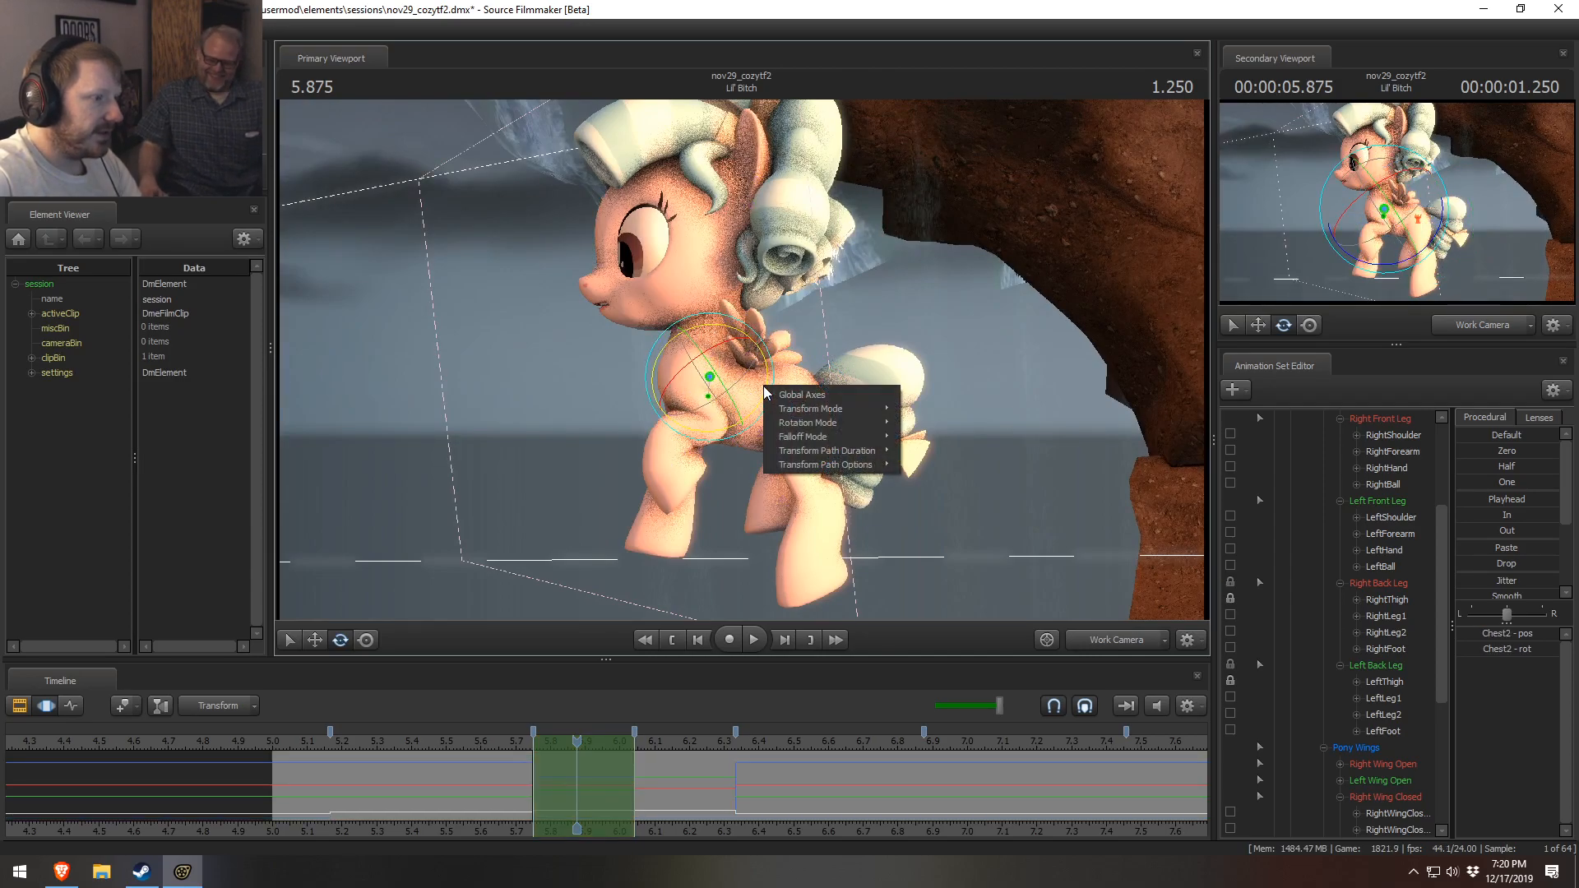
left_click(754, 400)
mouse_move(753, 400)
left_mouse_down("alt")
mouse_move(946, 400)
mouse_move(770, 401)
left_mouse_up("alt")
right_click(736, 374)
left_click(770, 384)
left_click_drag(830, 320, 738, 370, "alt")
left_click_drag(745, 426, 742, 366)
key("ctrl+z")
mouse_move(732, 430)
left_mouse_down()
mouse_move(764, 403)
mouse_move(701, 426)
mouse_move(752, 427)
left_mouse_up()
key("ctrl+z")
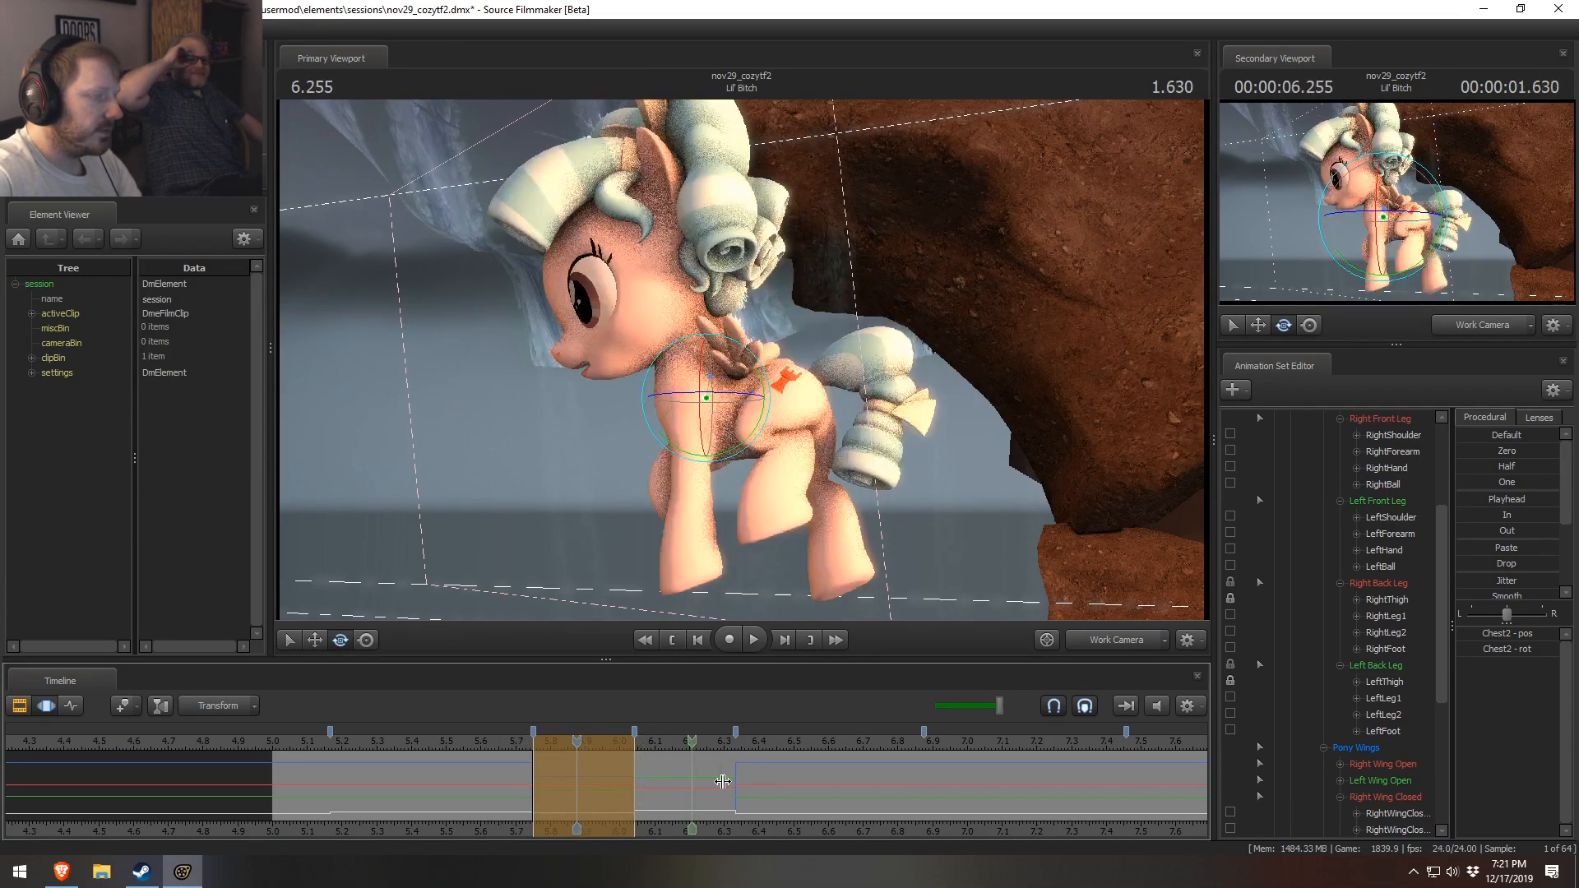
- Rotate the Pelvis in the pose at 6.208 seconds from the side, switching its rotation axes mode as needed
key("Right")
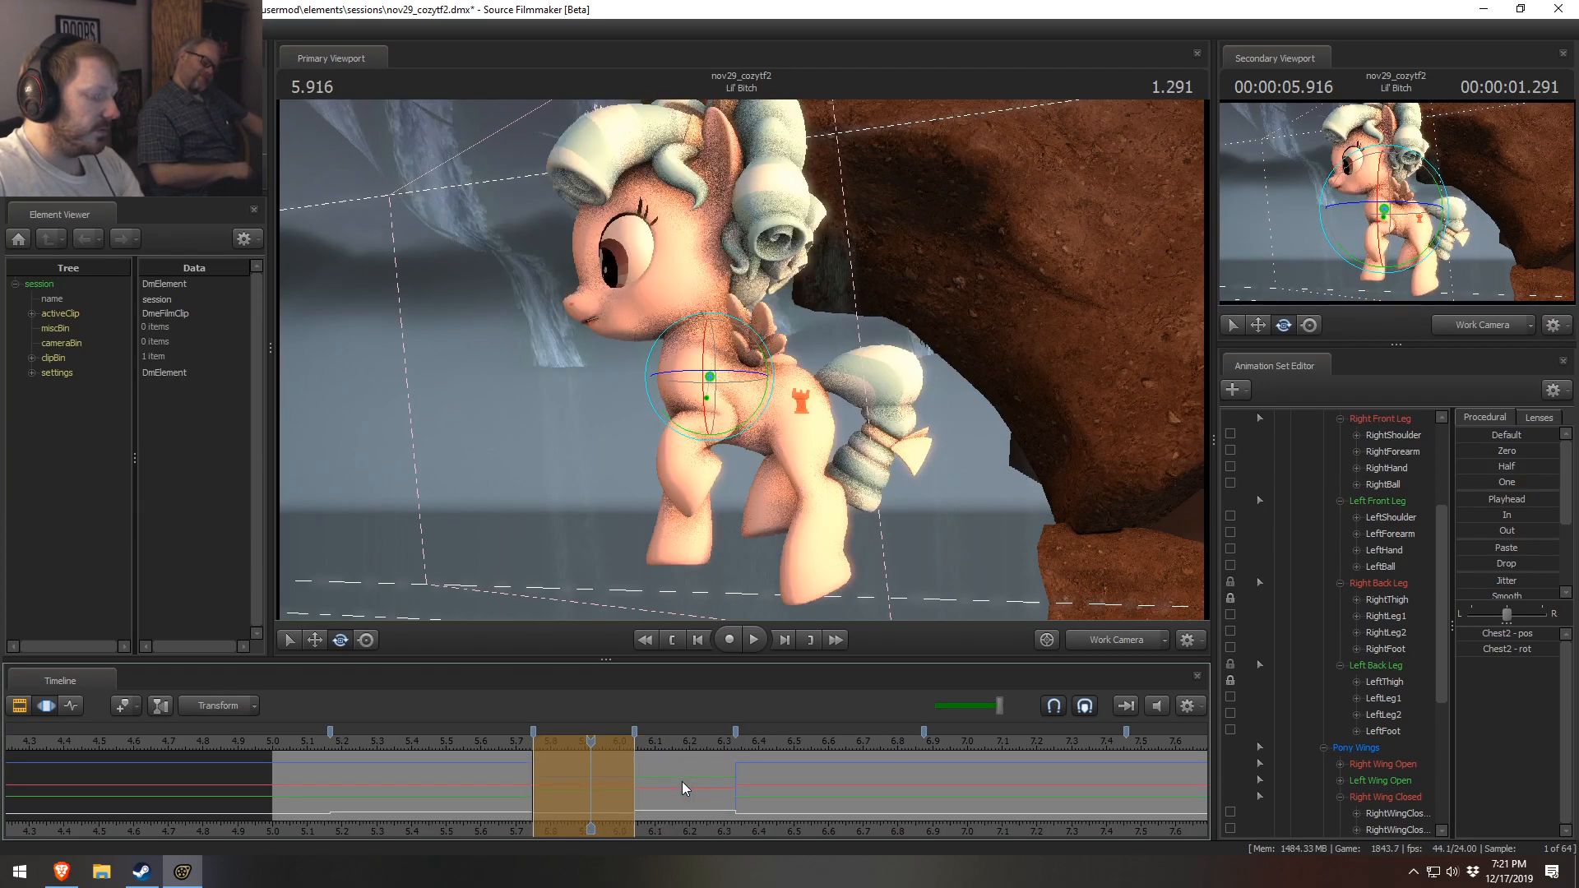
left_click(681, 782)
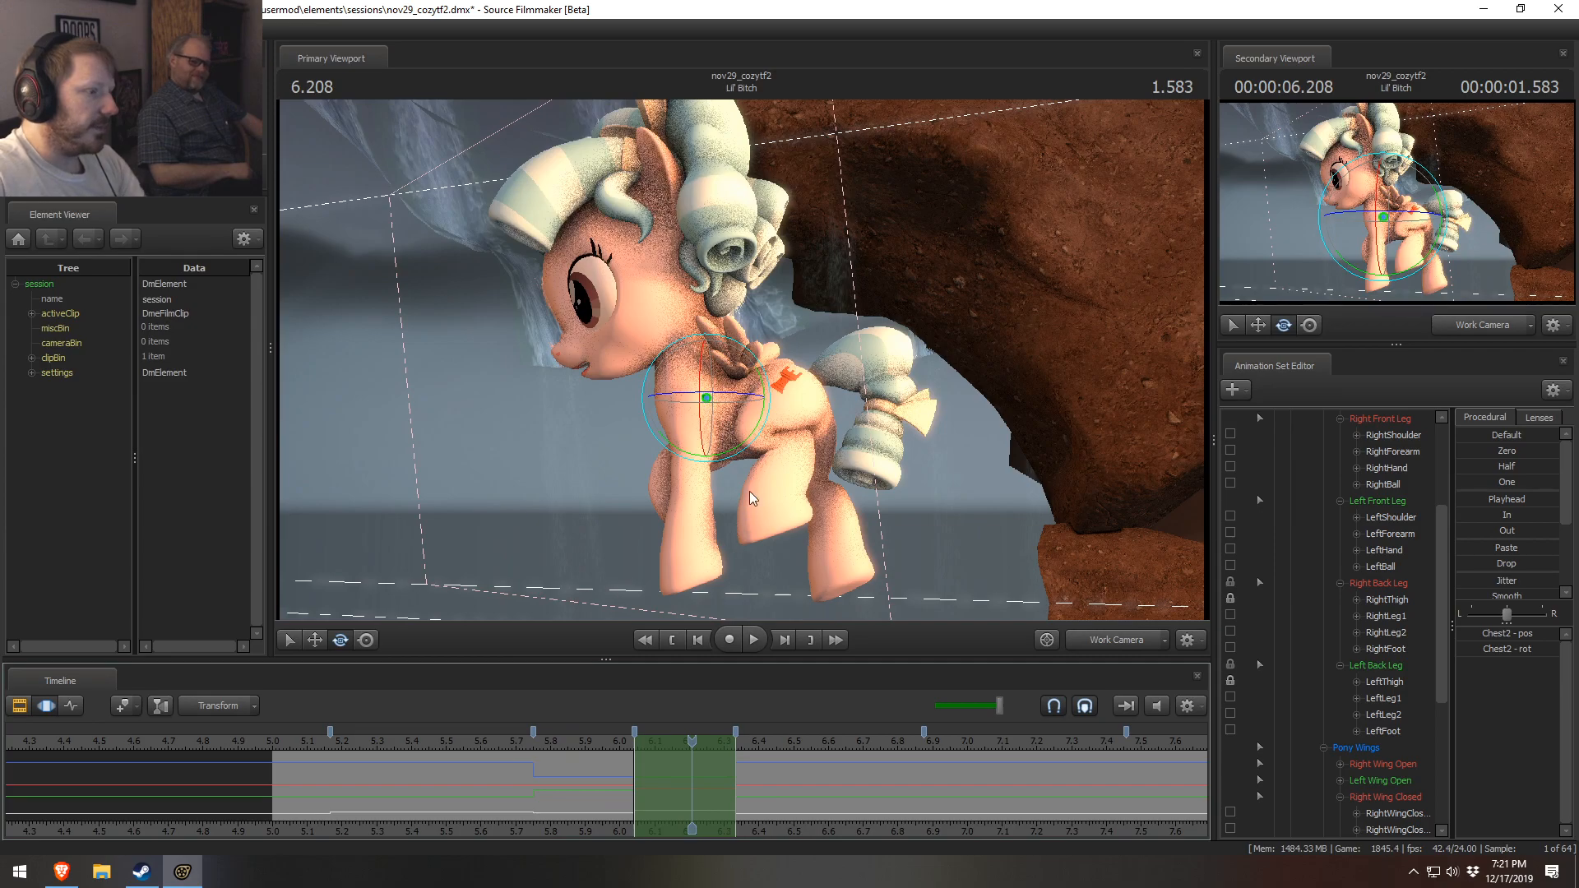
left_click(798, 411)
right_click(830, 435)
left_click(840, 442)
right_click(830, 438)
left_click(840, 446)
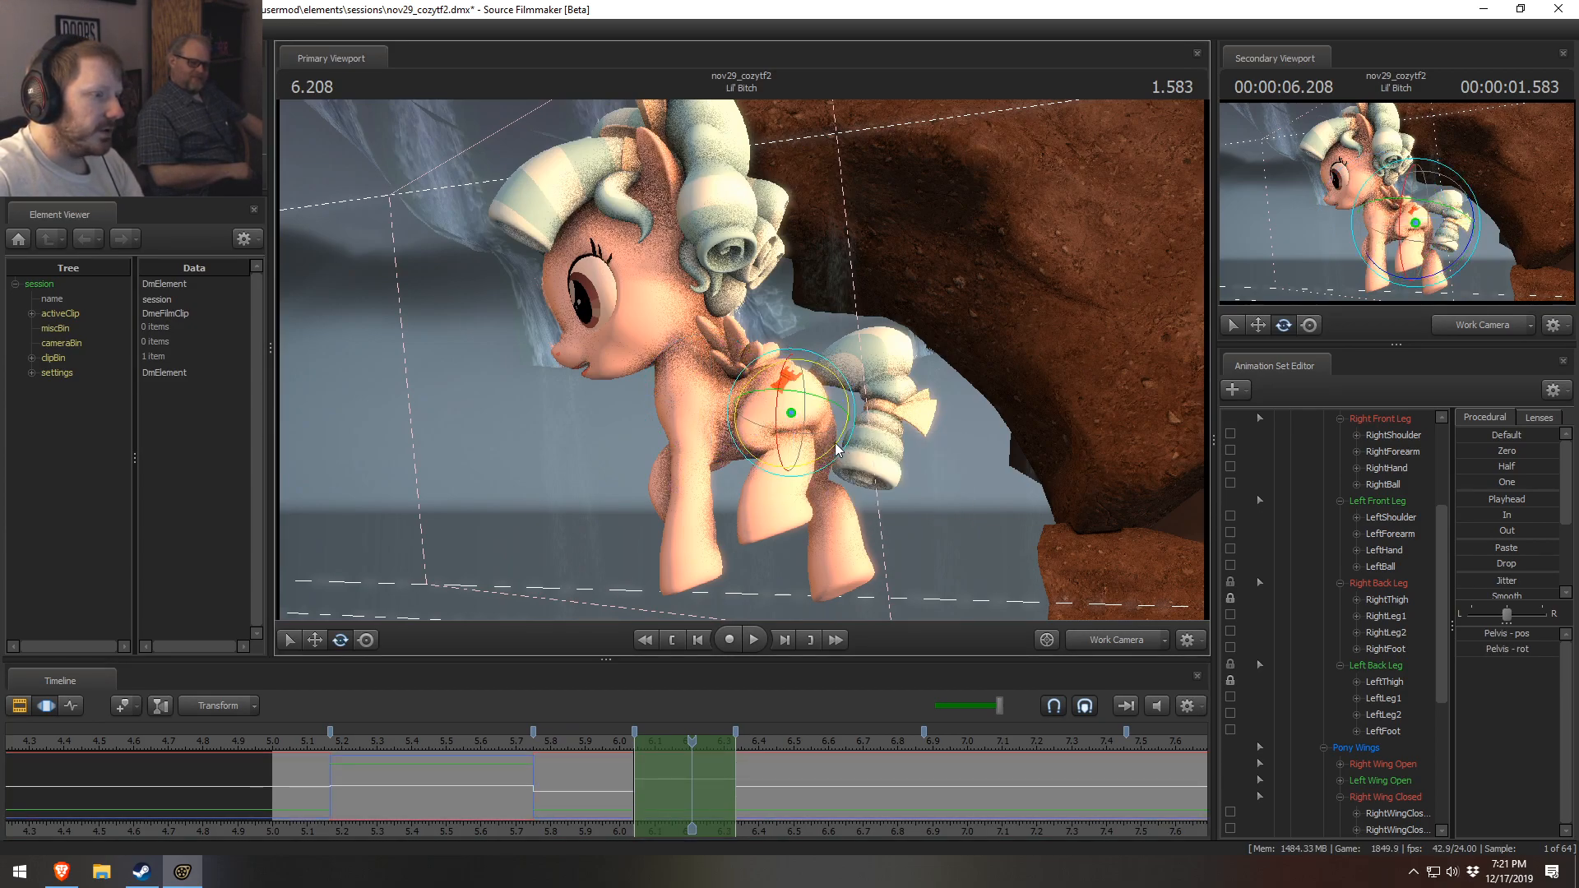
left_click_drag(840, 447, 740, 358, "alt")
right_click(741, 359)
right_click(726, 440)
right_click(778, 432)
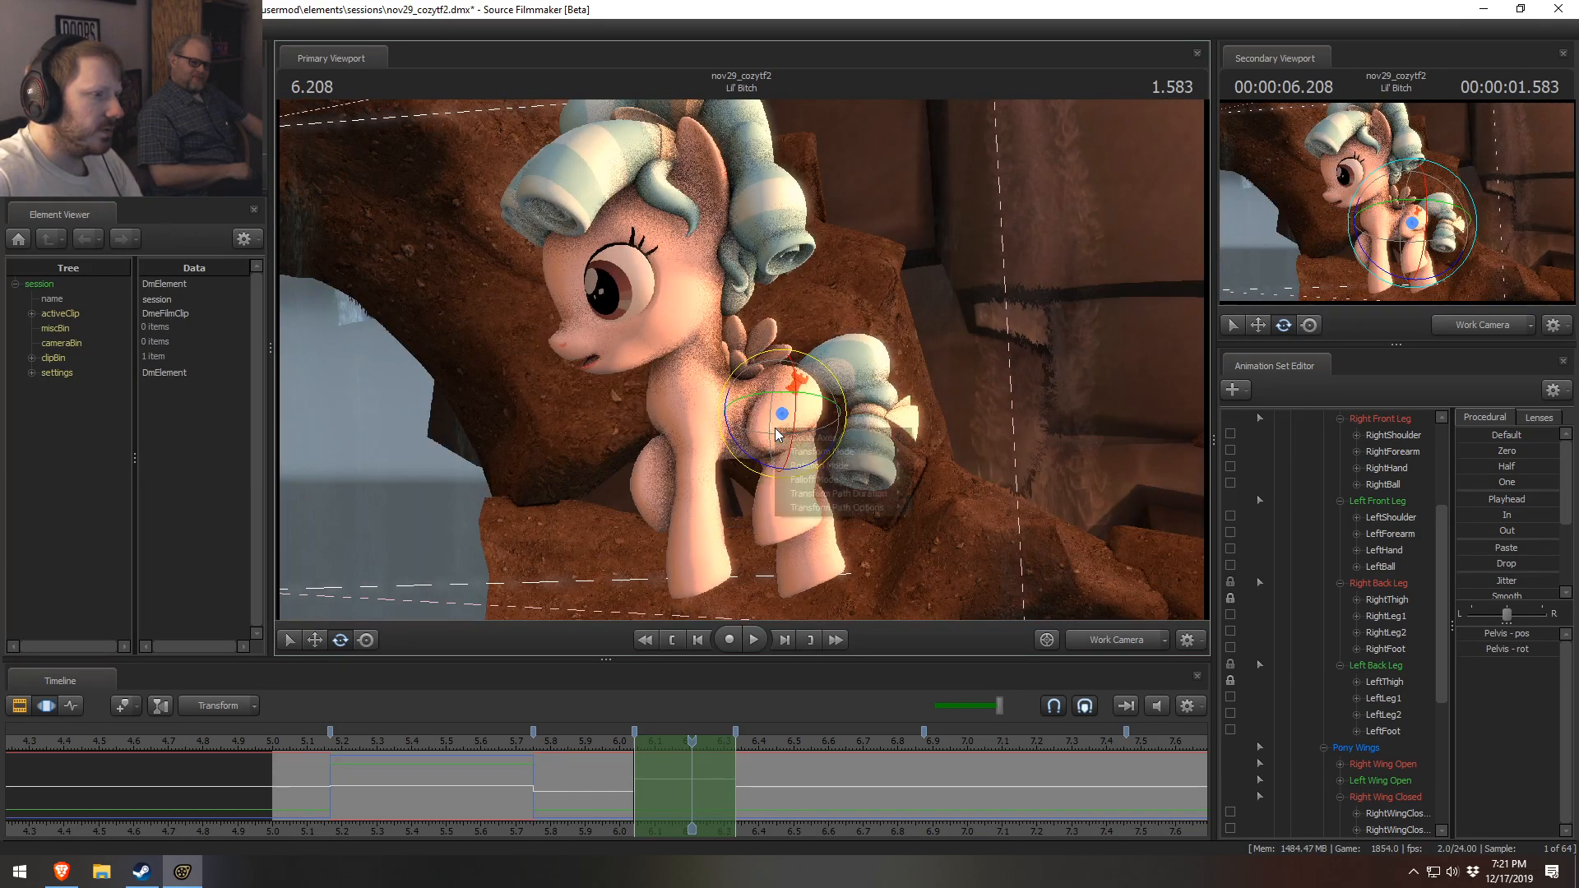
left_click(786, 437)
left_click_drag(786, 438, 739, 360, "alt")
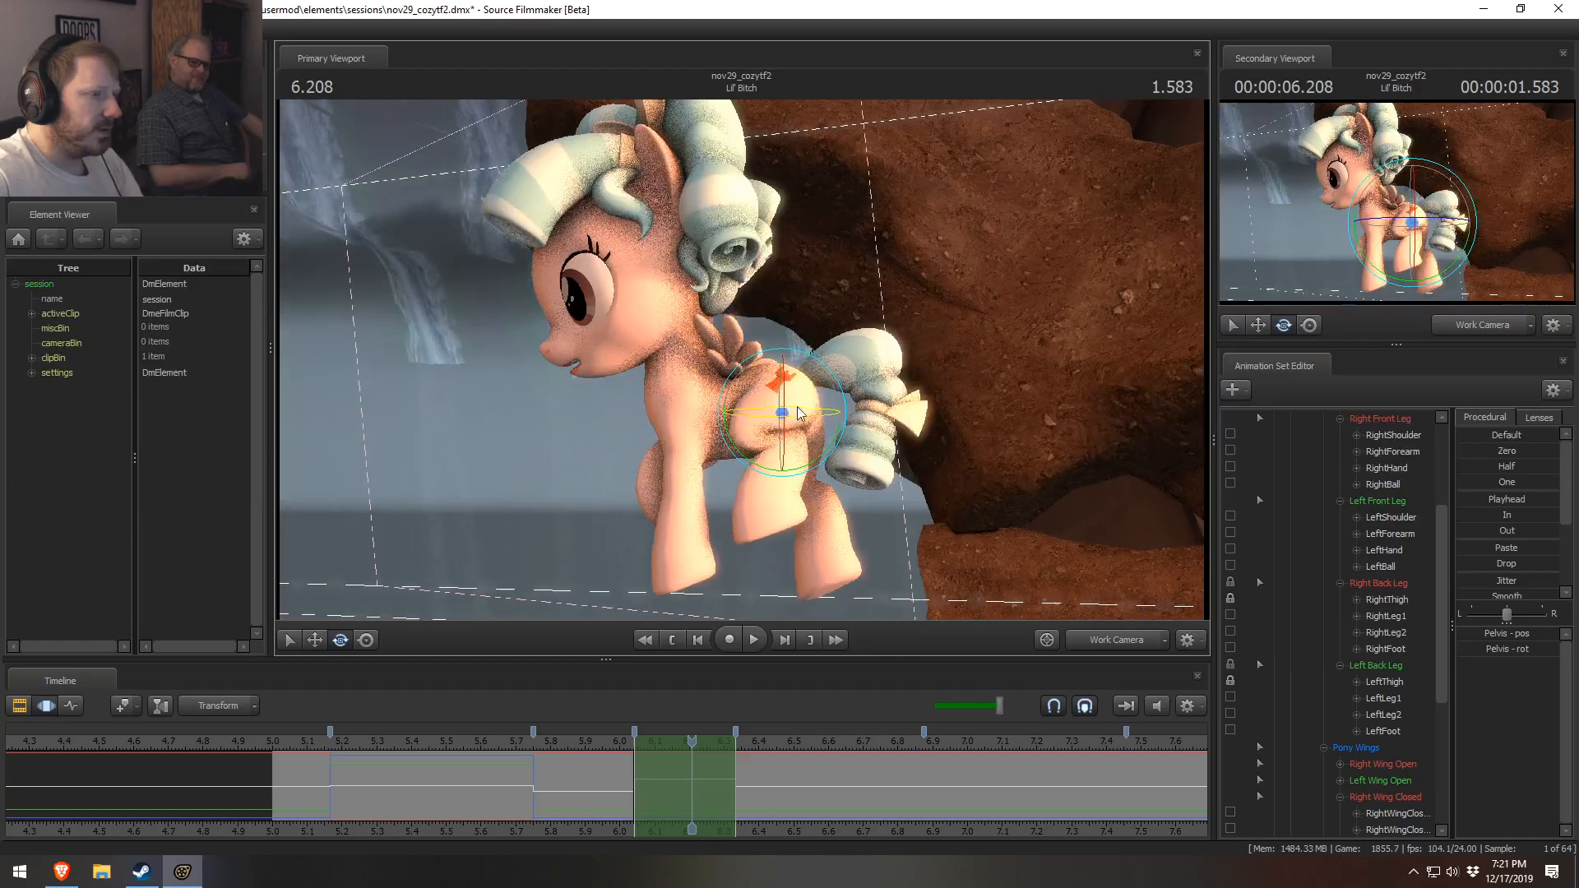
left_click_drag(819, 457, 797, 472)
- Counter-rotate Chest2 against the Pelvis in the pose at 6.208 seconds, switching the rotation axes mode
key("ctrl")
left_click(709, 365, "ctrl")
right_click(727, 381)
left_click(734, 389)
left_click_drag(739, 416, 752, 409)
- Play back the poses up to 6.3 seconds from the side and through the main camera to review the pelvis and chest motion
left_click(422, 741)
key("space")
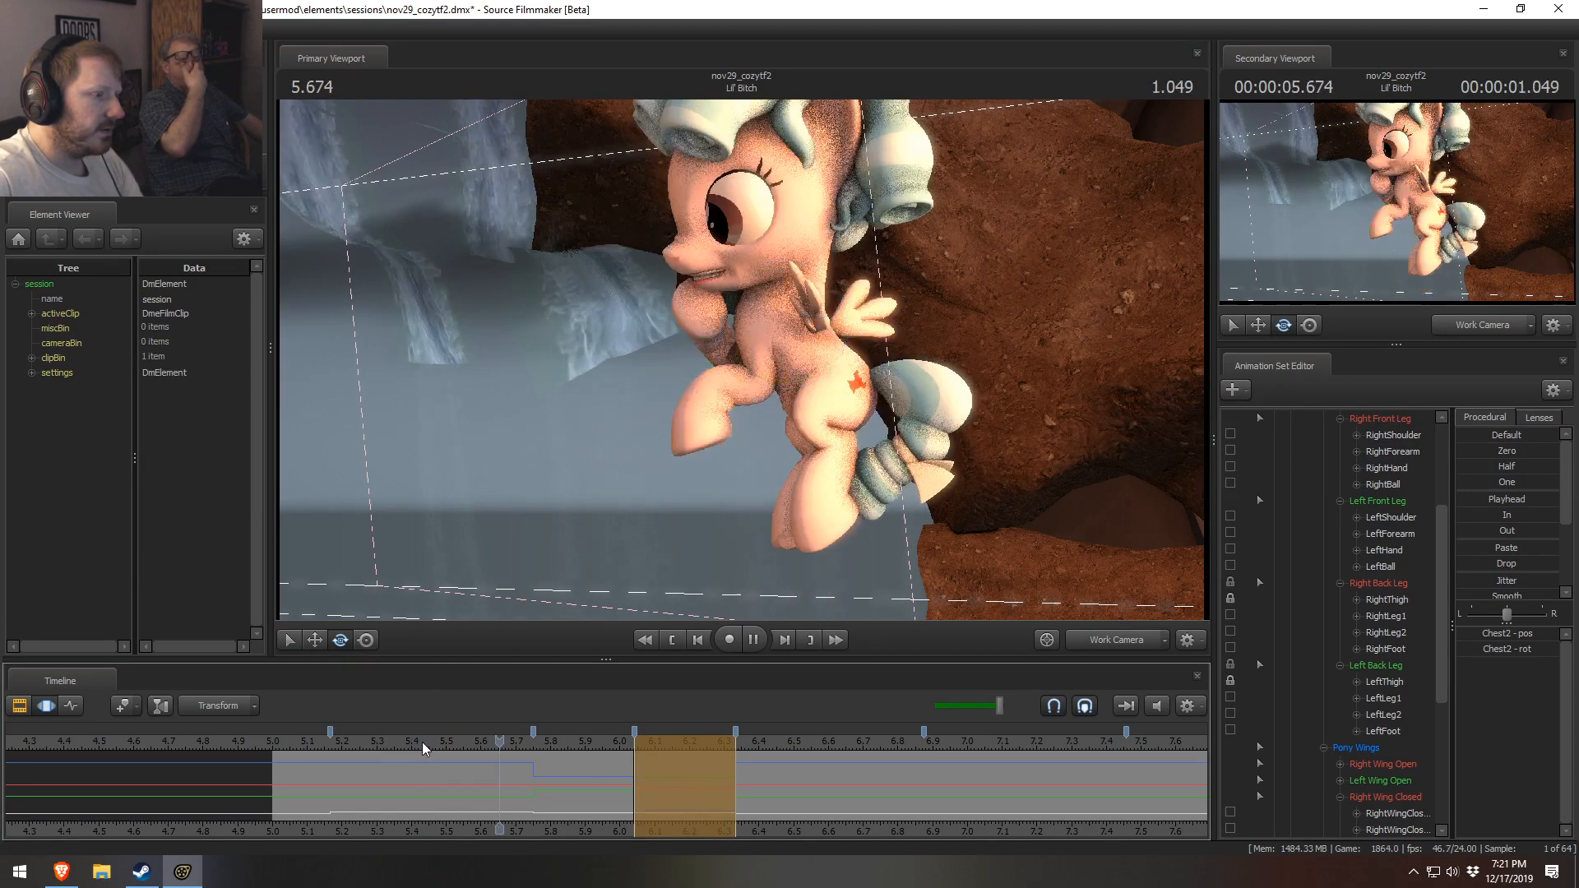
key("space")
left_click_drag(576, 371, 707, 496, "alt")
left_click(429, 744)
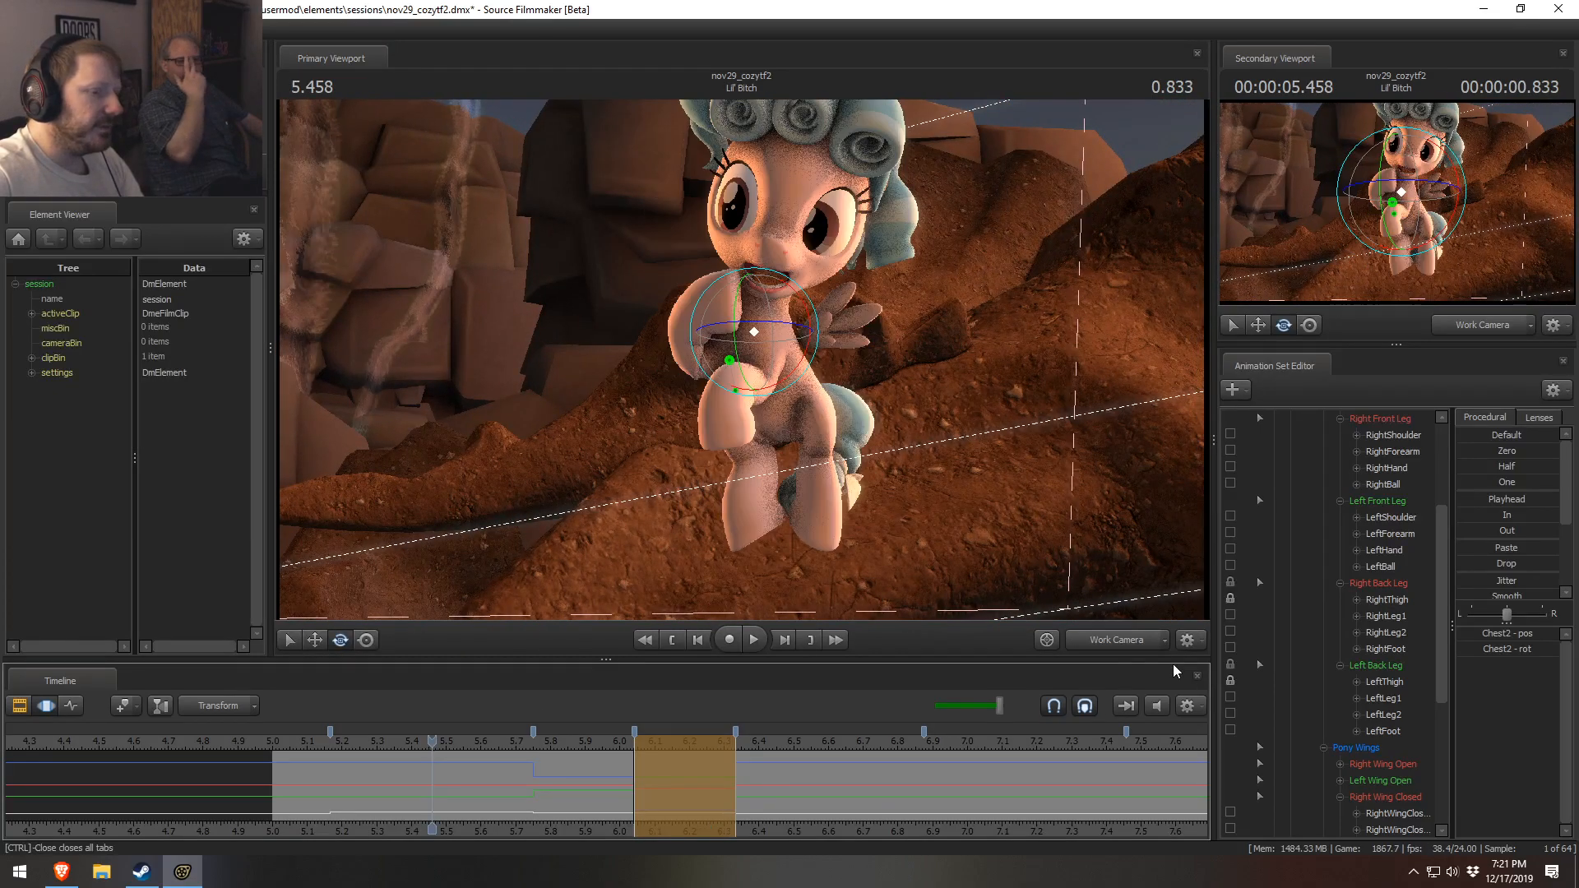
left_click(1109, 641)
key("space")
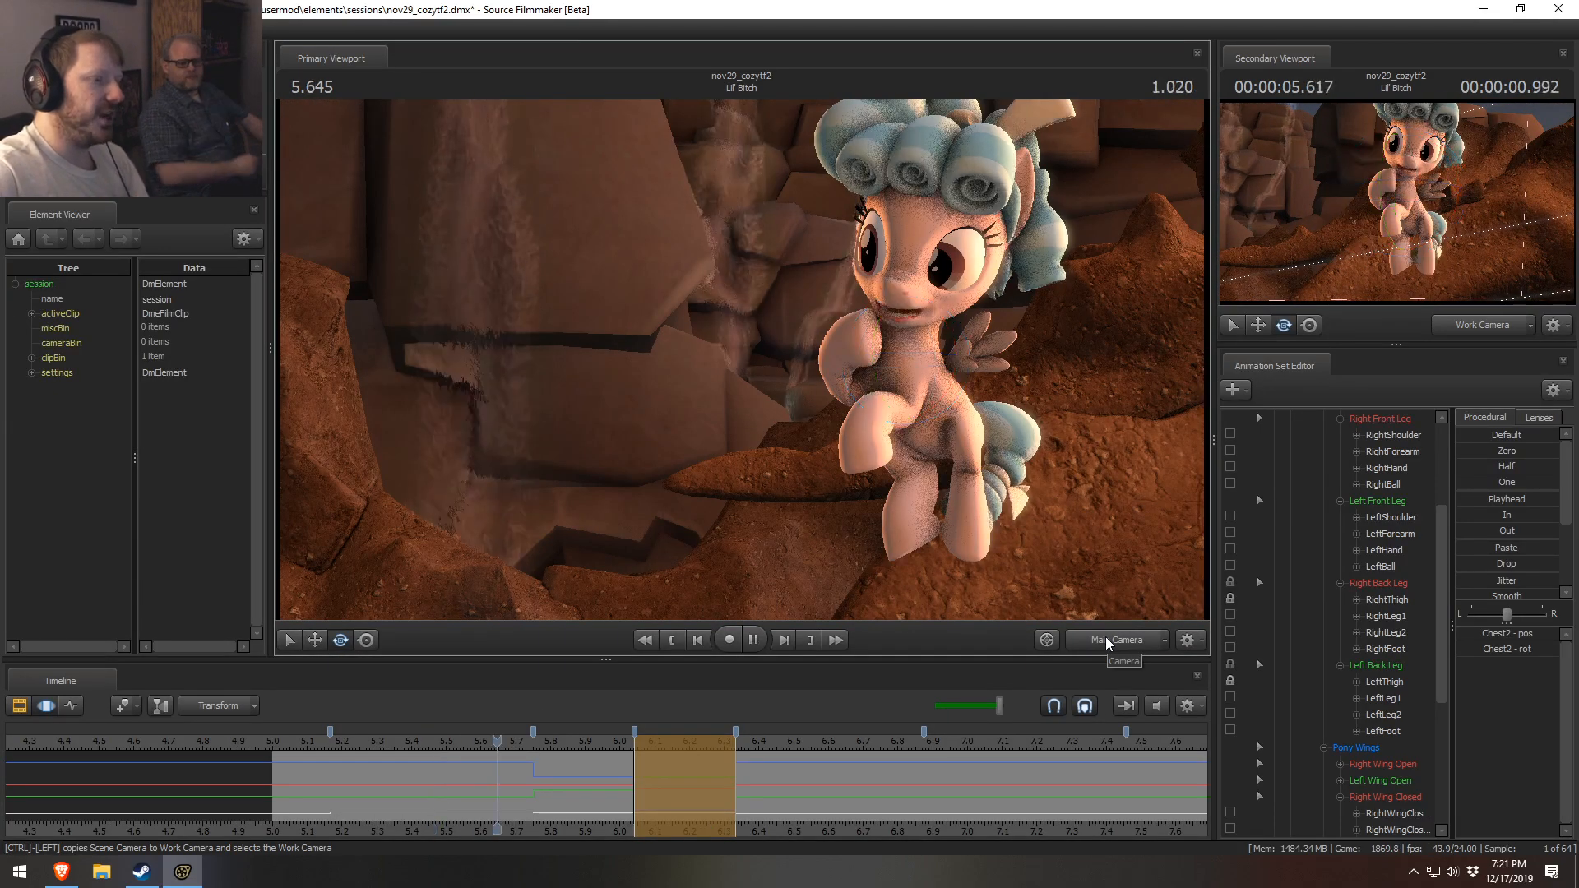
key("space")
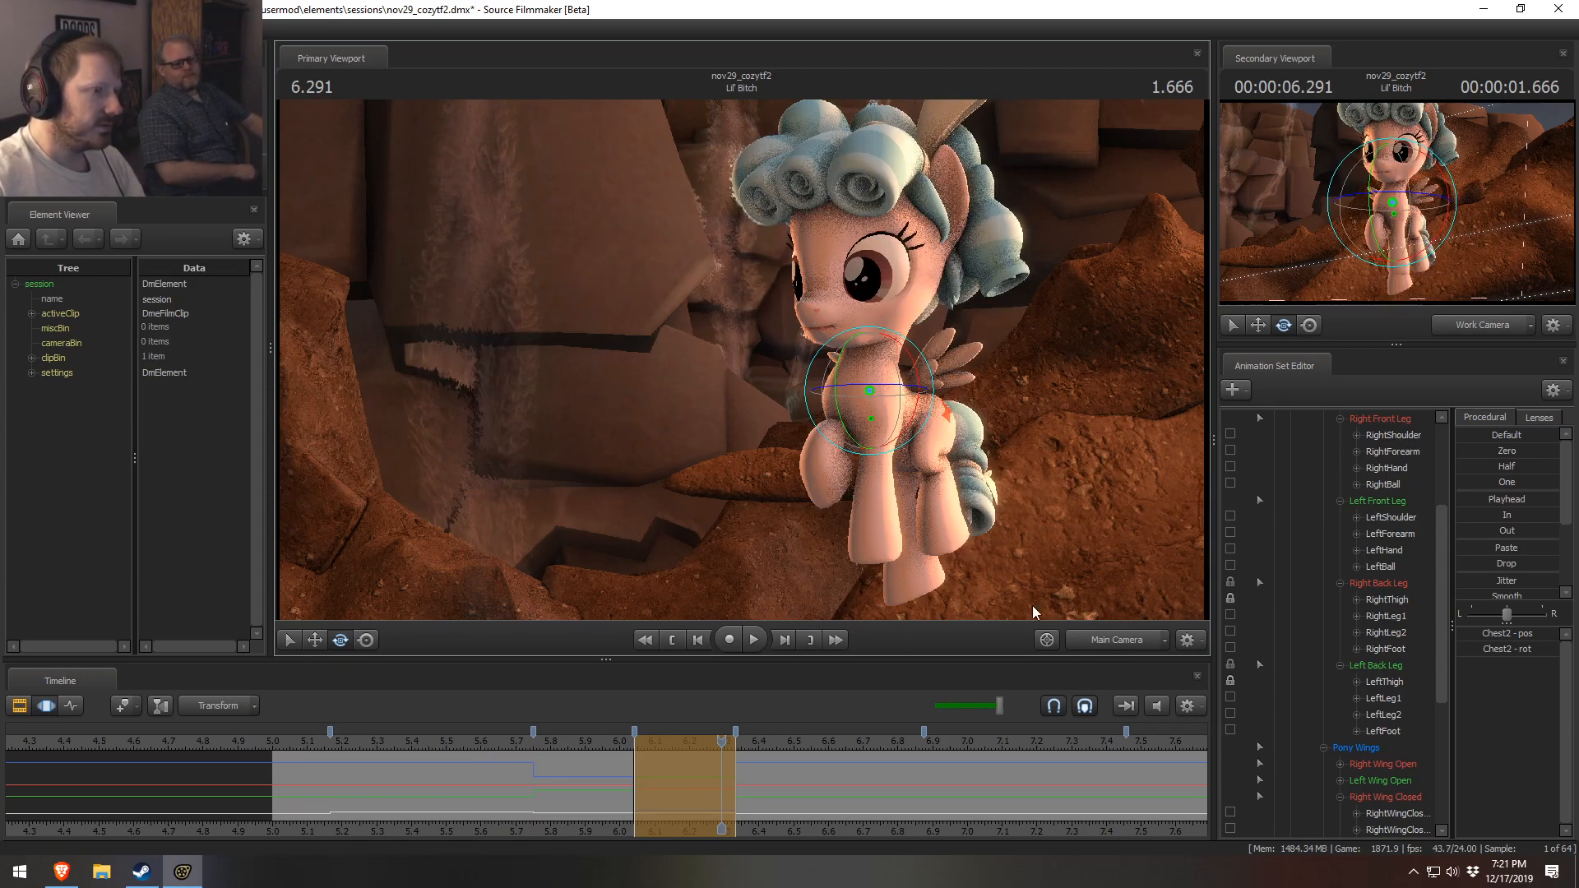
left_click(287, 744)
key("space")
key("space")
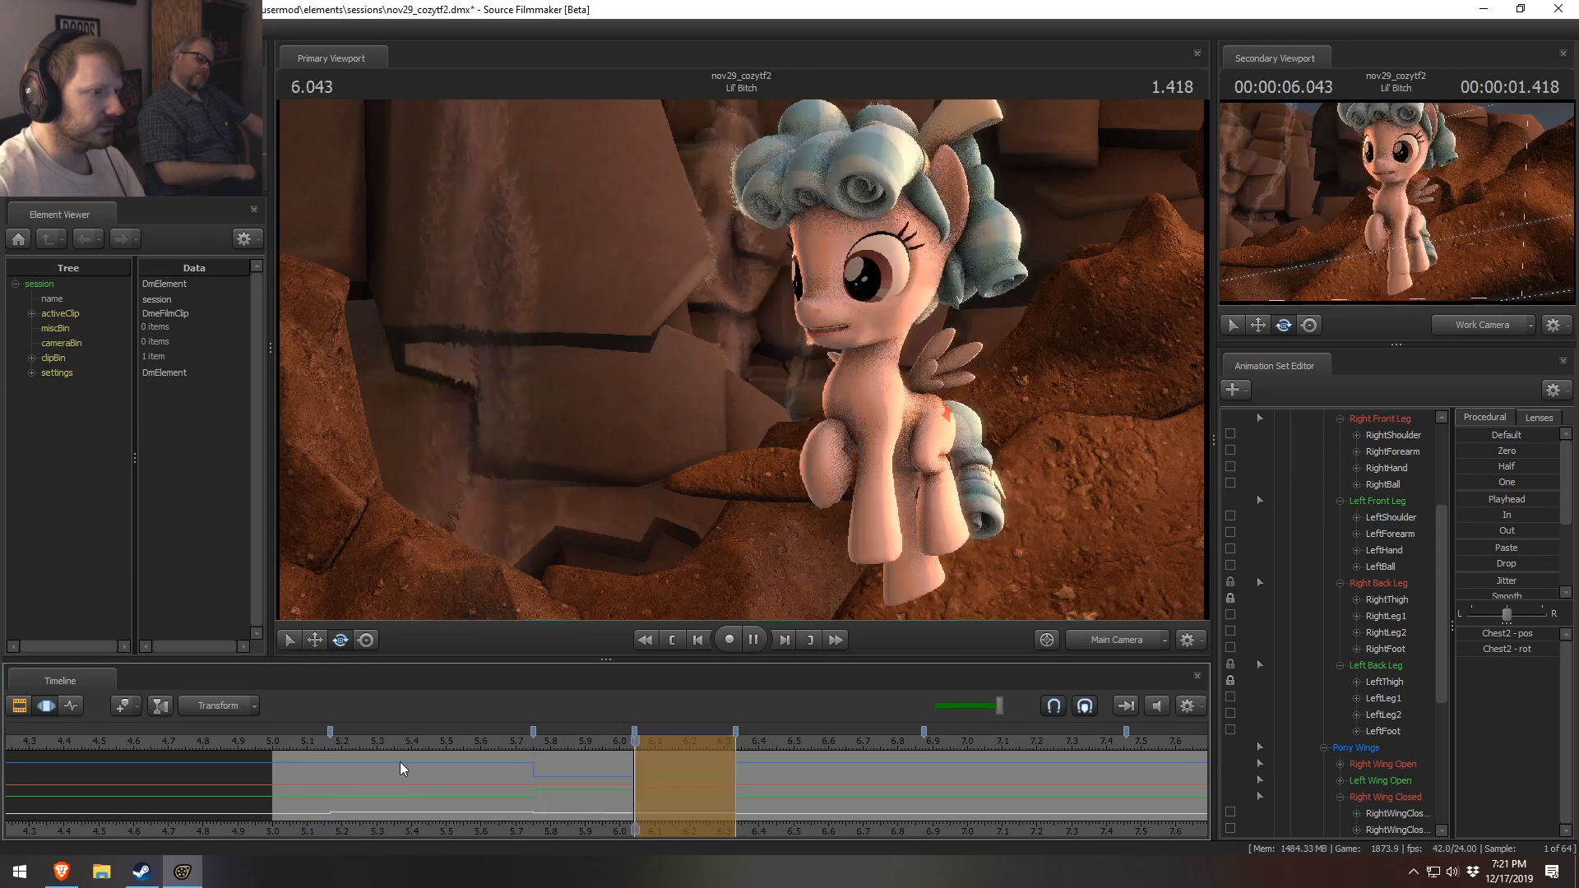
- Turn and tilt the Head in the pose at 5.833 seconds while viewing through the main camera
key("F2")
key("F3")
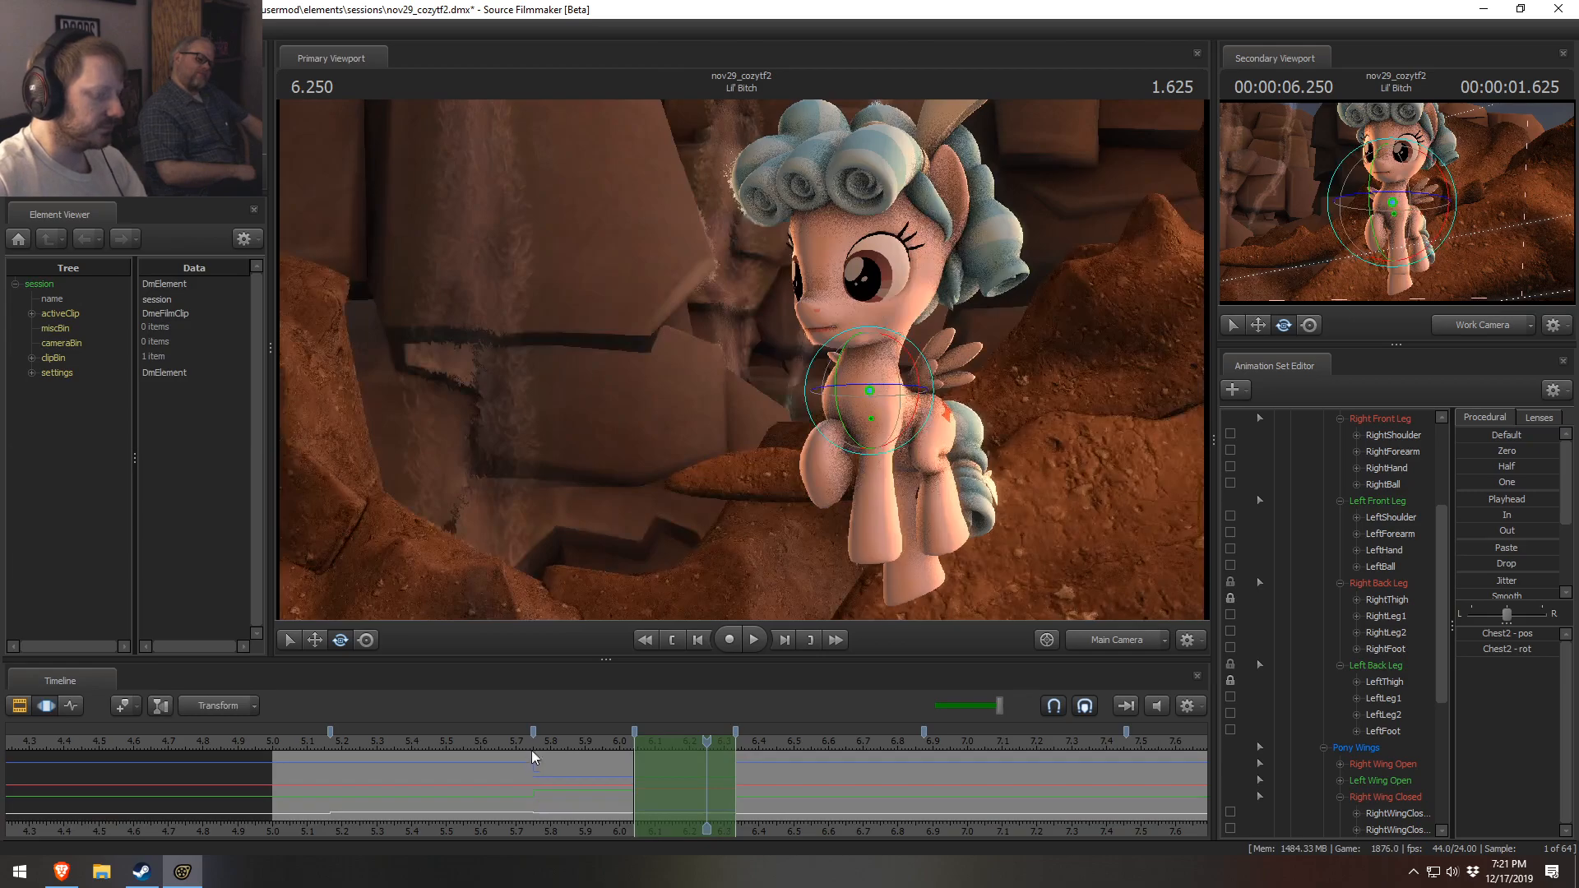
key("ctrl+Right")
key("ctrl+Left")
key("ctrl+Left")
left_click_drag(505, 746, 563, 741)
left_click(866, 363)
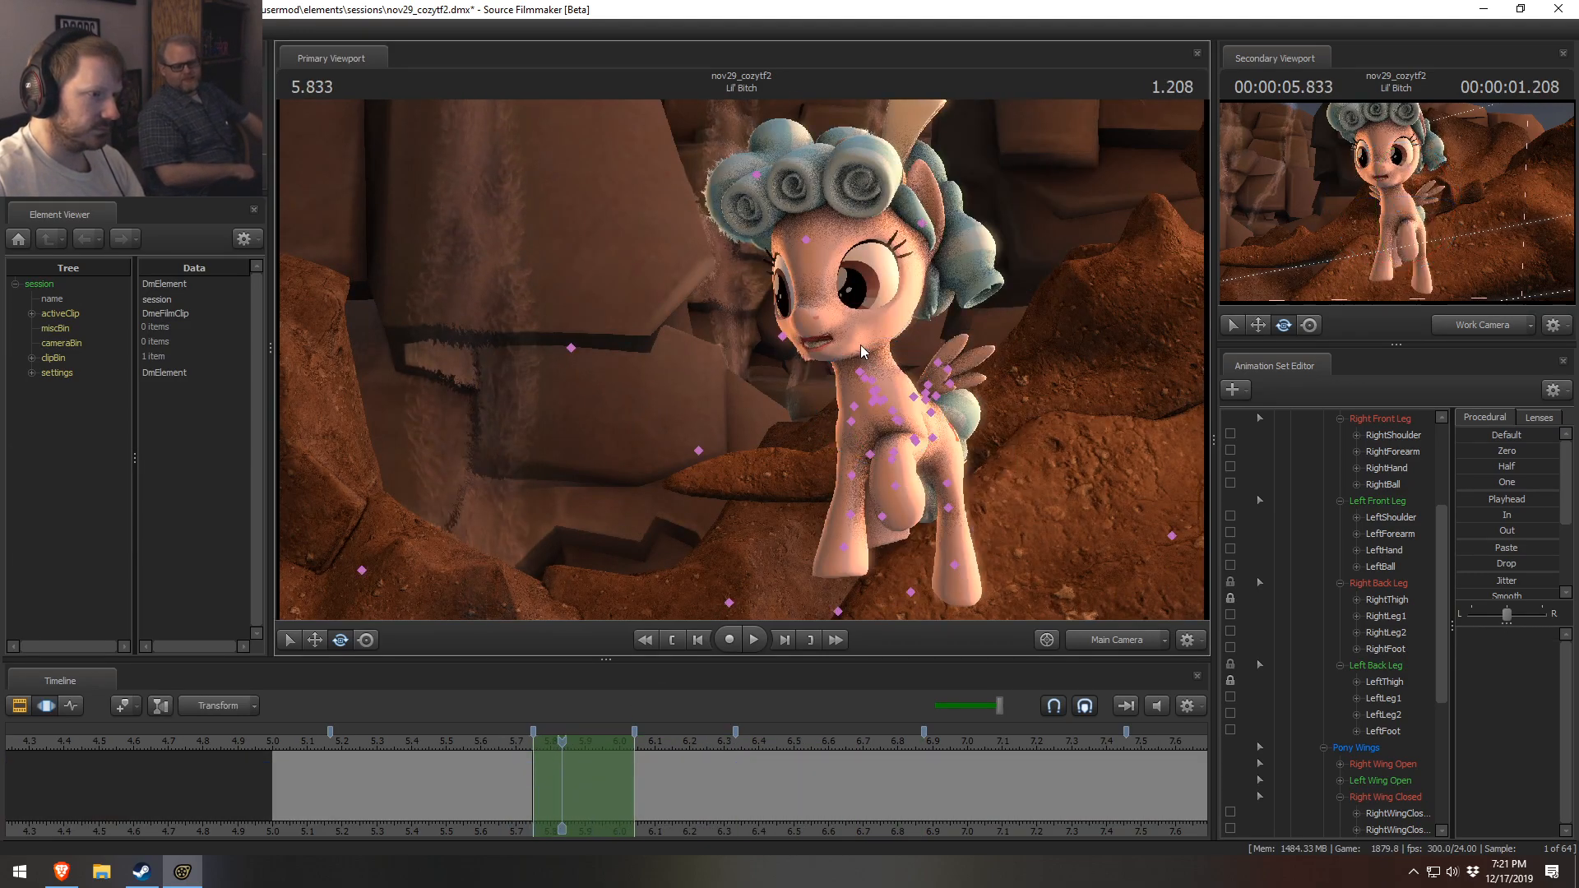
left_click_drag(890, 357, 865, 309)
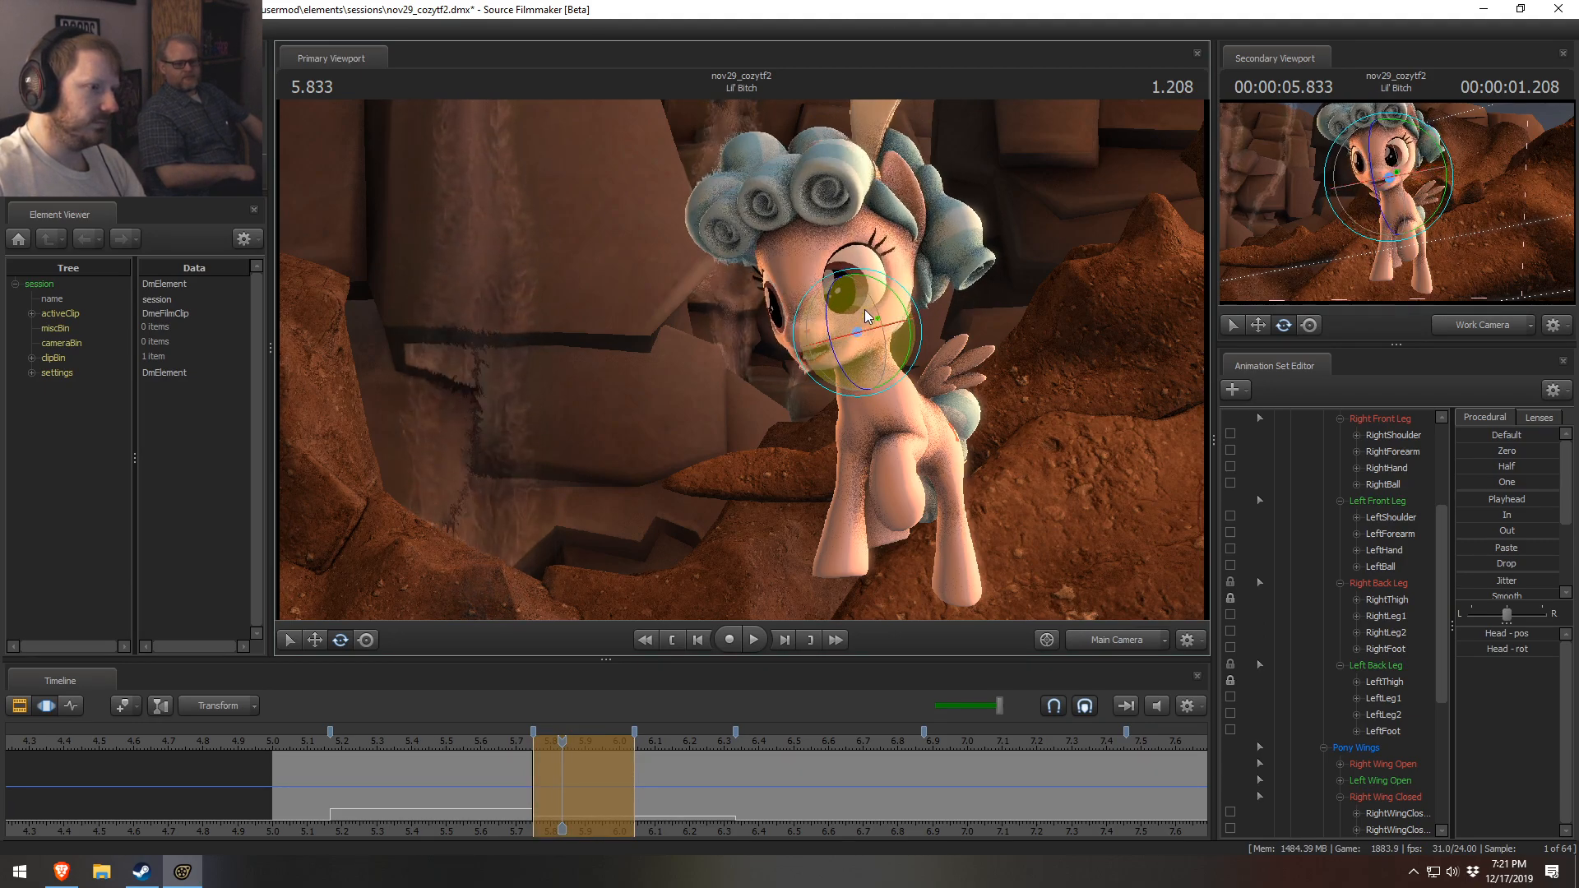
- Play the shot from about 5.6 seconds twice to review the new head tilt
left_click(481, 746)
key("space")
key("space")
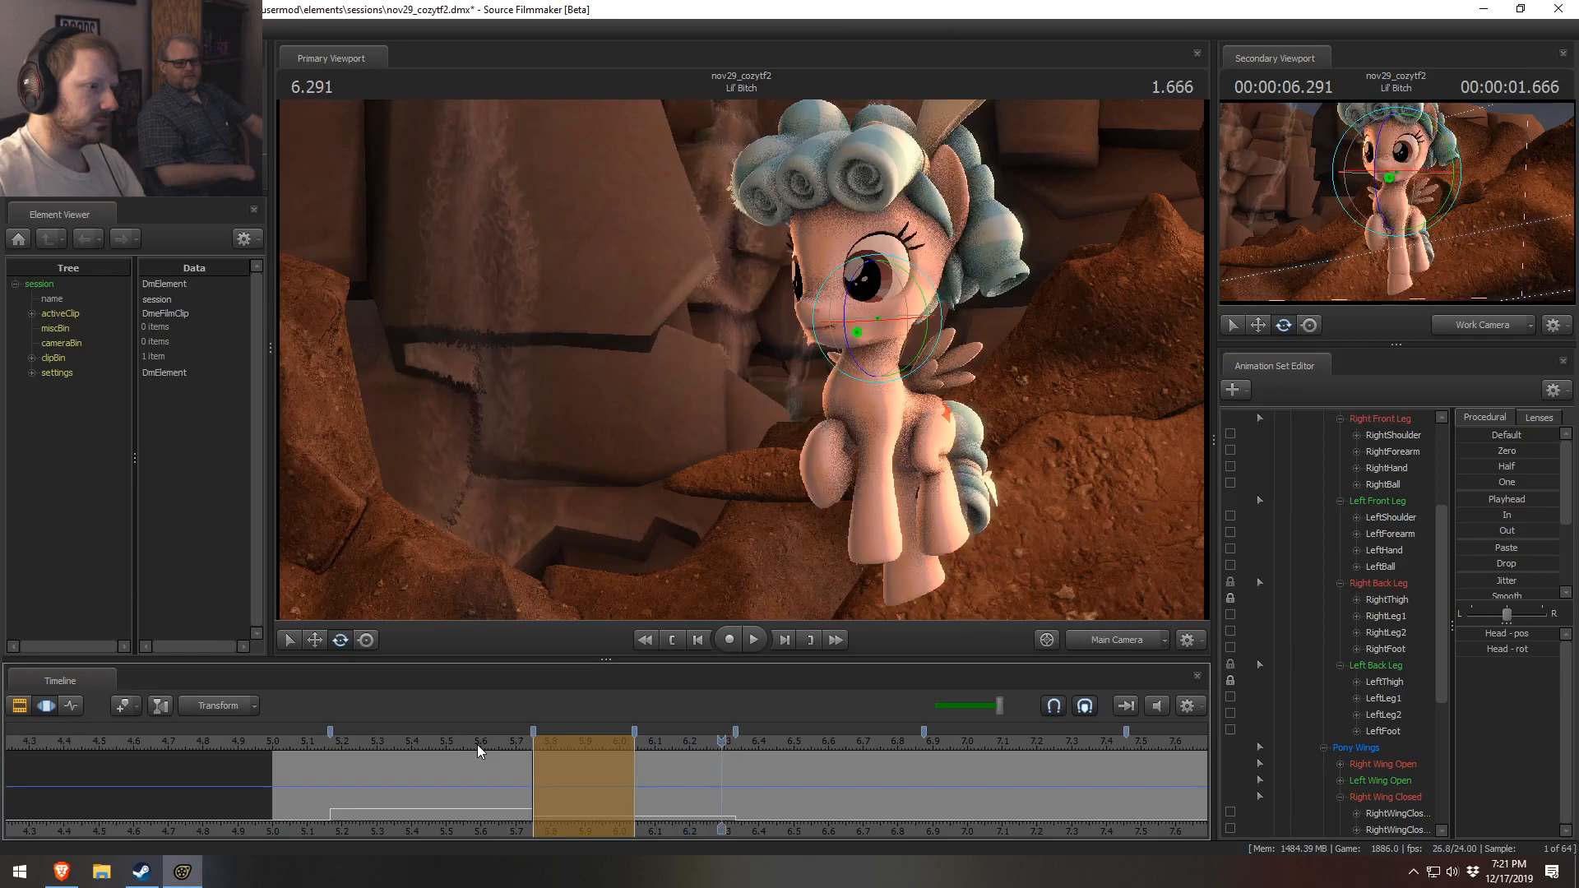
left_click(478, 745)
key("space")
key("space")
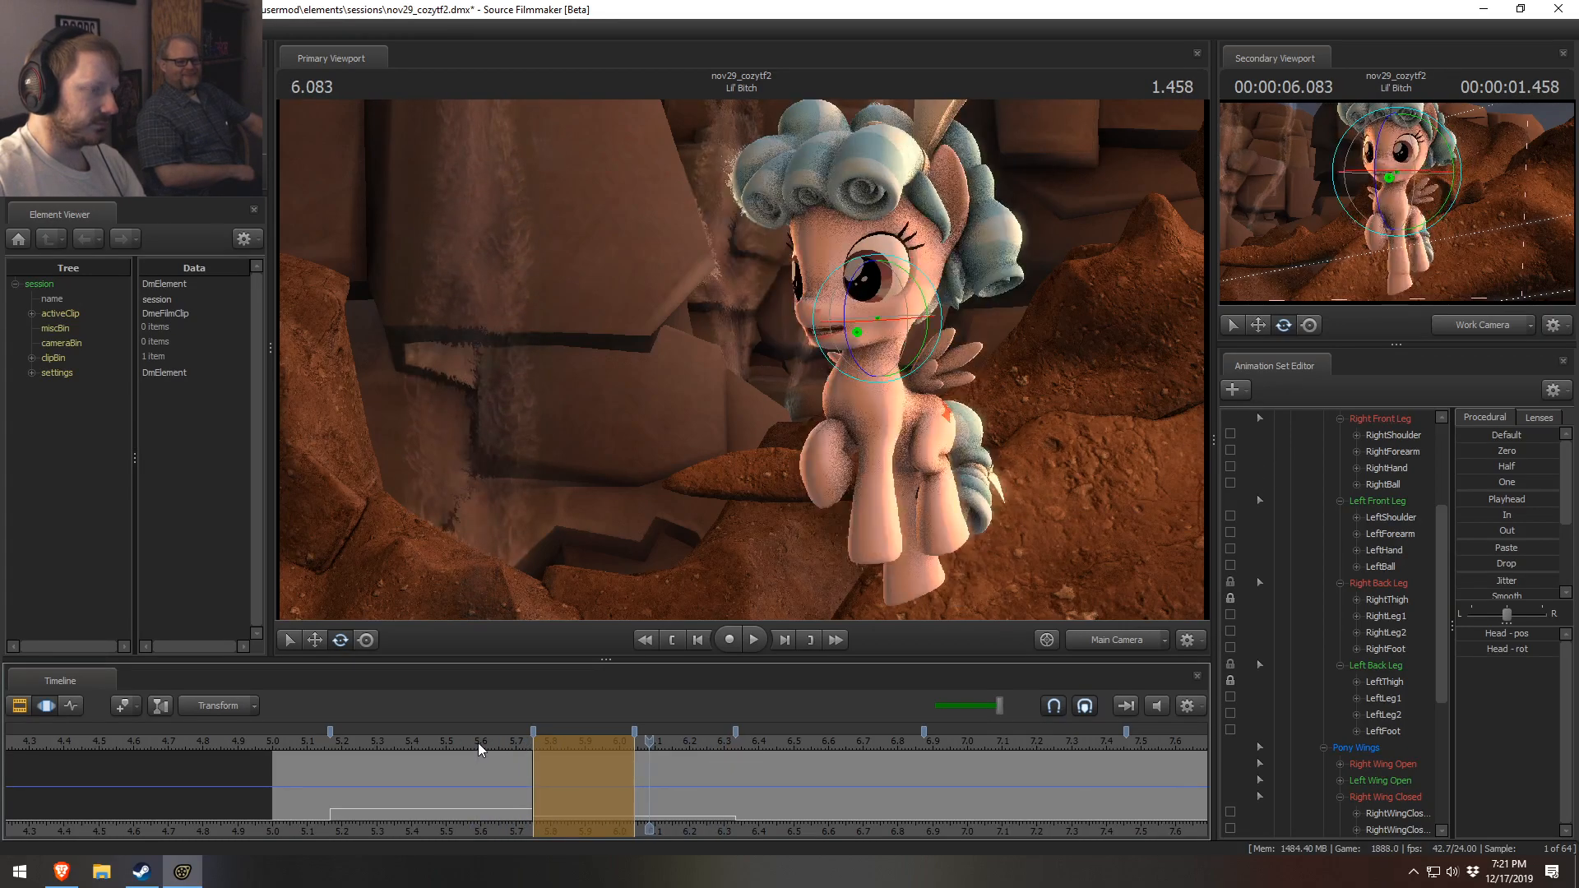
- Turn and tilt the Head the opposite way in the pose at 6.208 seconds
left_click(868, 372, "ctrl")
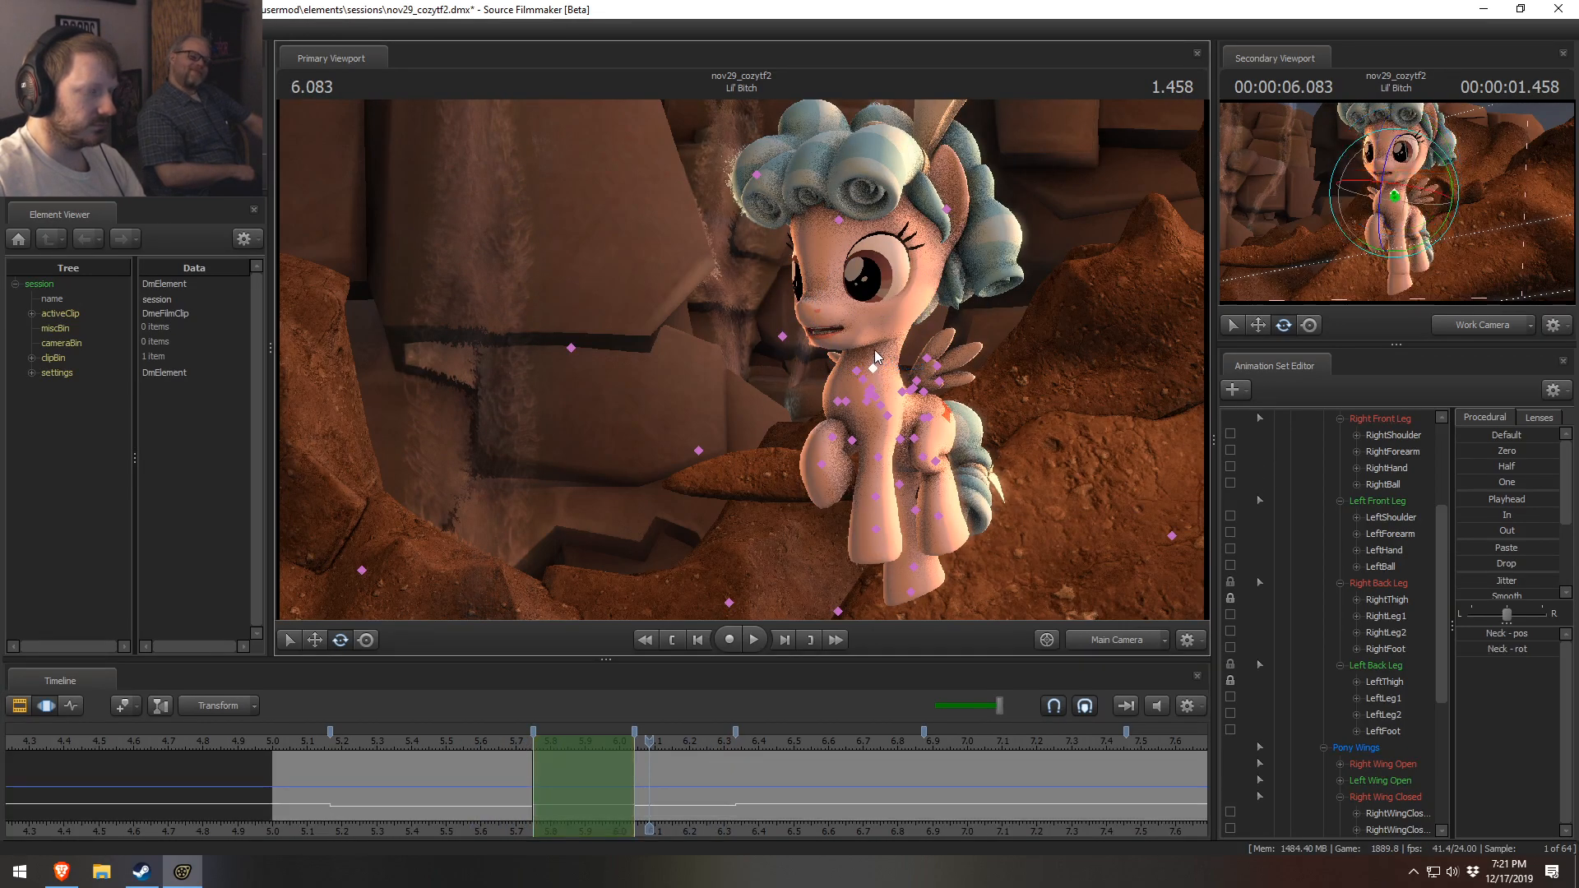
left_click(878, 323, "ctrl")
left_click_drag(904, 298, 877, 418)
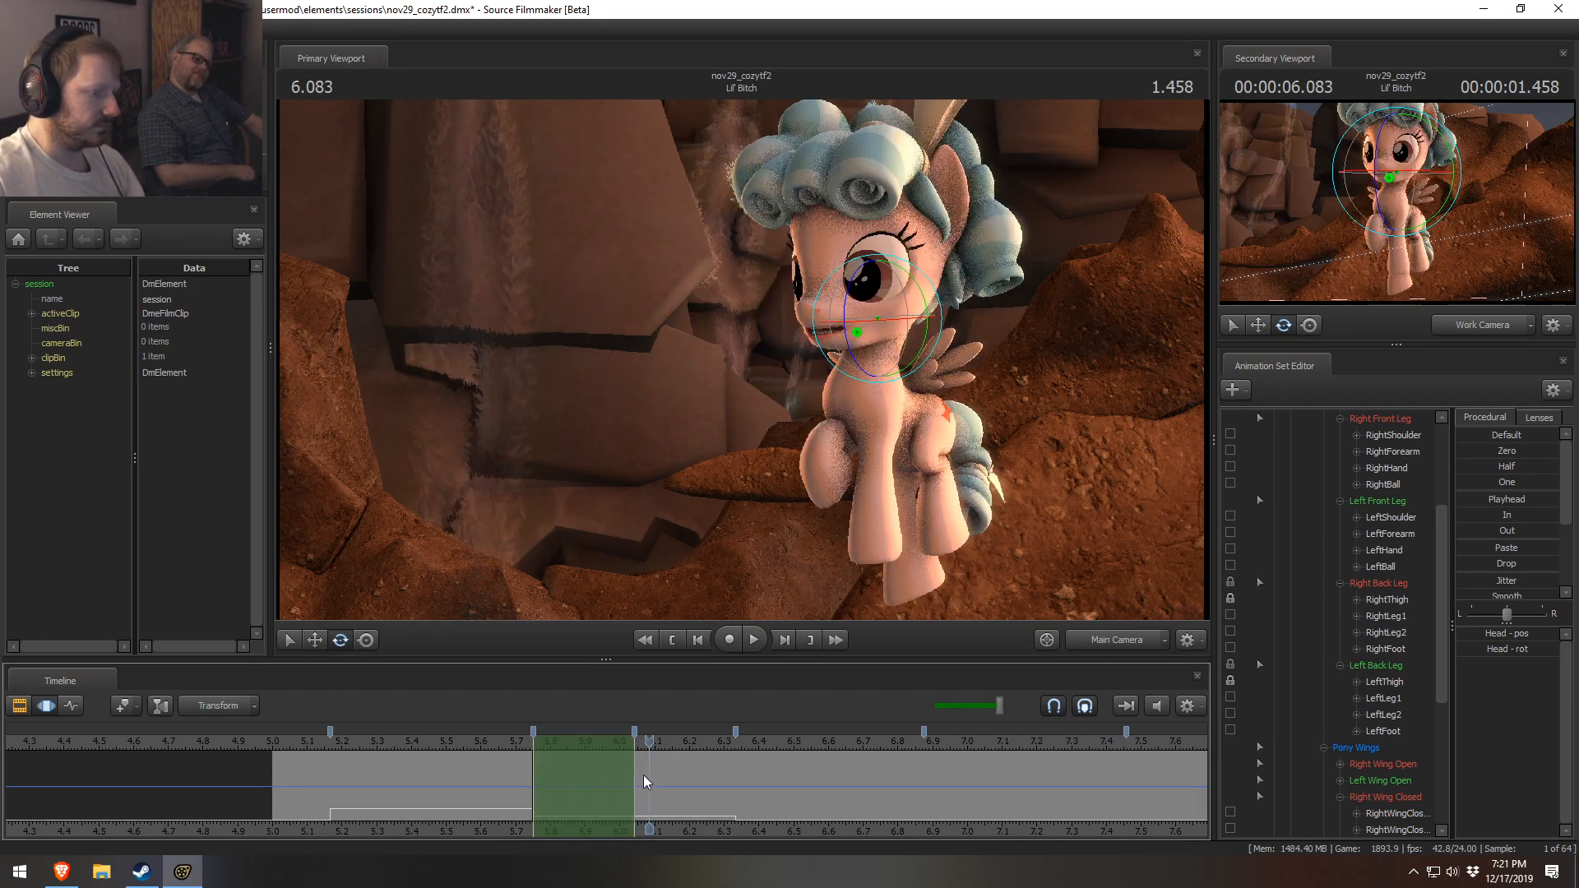
key("Down")
key("Up")
left_click_drag(929, 320, 887, 283)
- Play back the shot from 5.5 seconds to review the head turning between the walk poses
left_click_drag(624, 773, 735, 791)
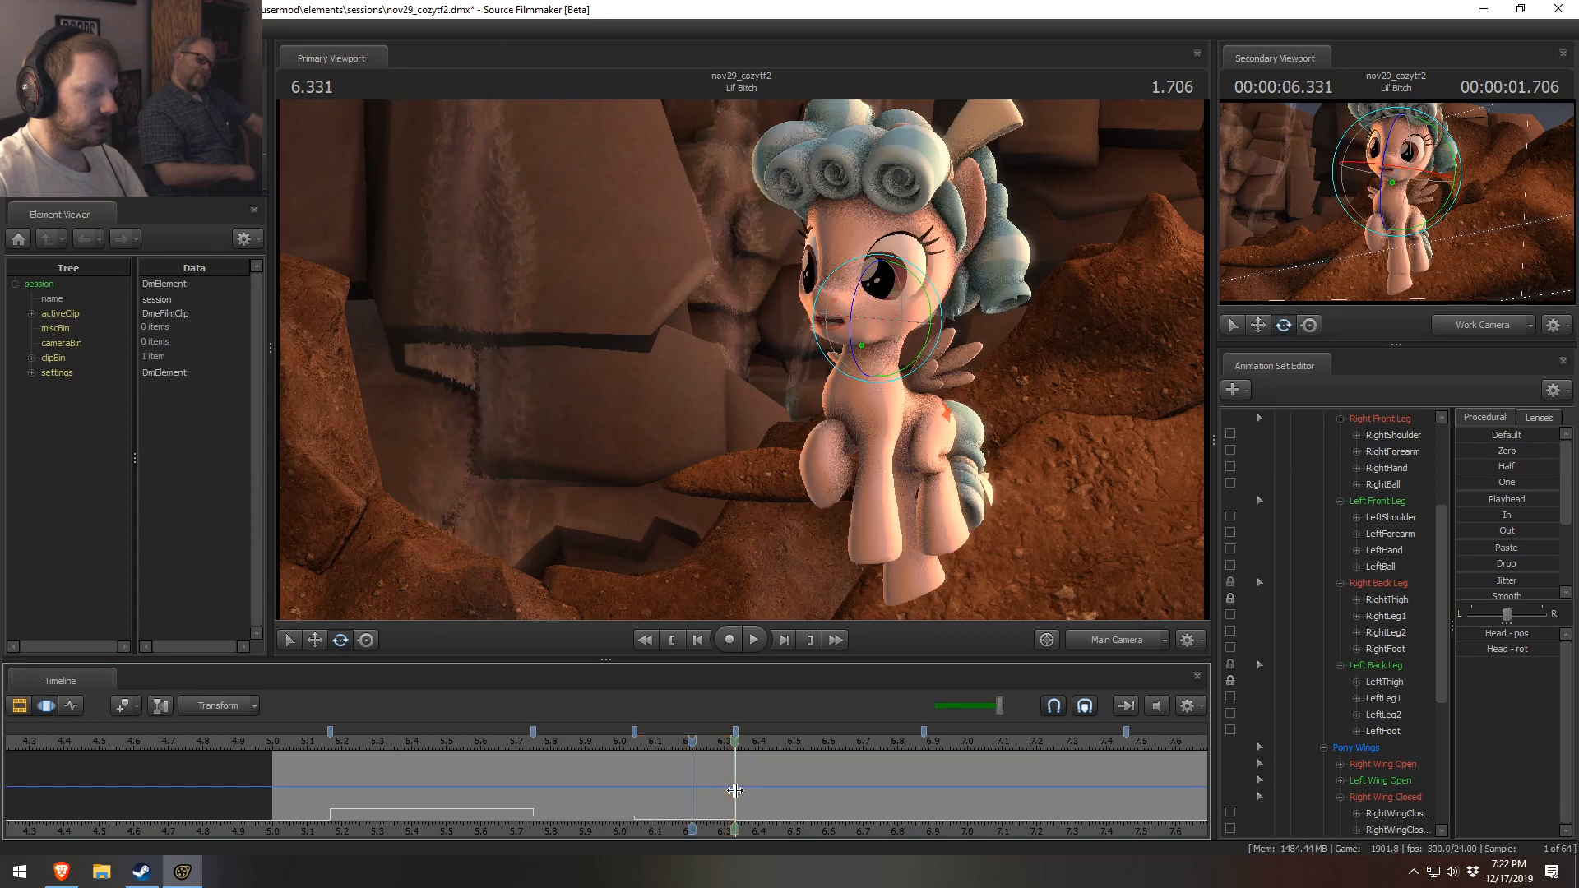
key("space")
key("space")
middle_click_drag(675, 761, 499, 758)
left_click_drag(499, 758, 272, 752)
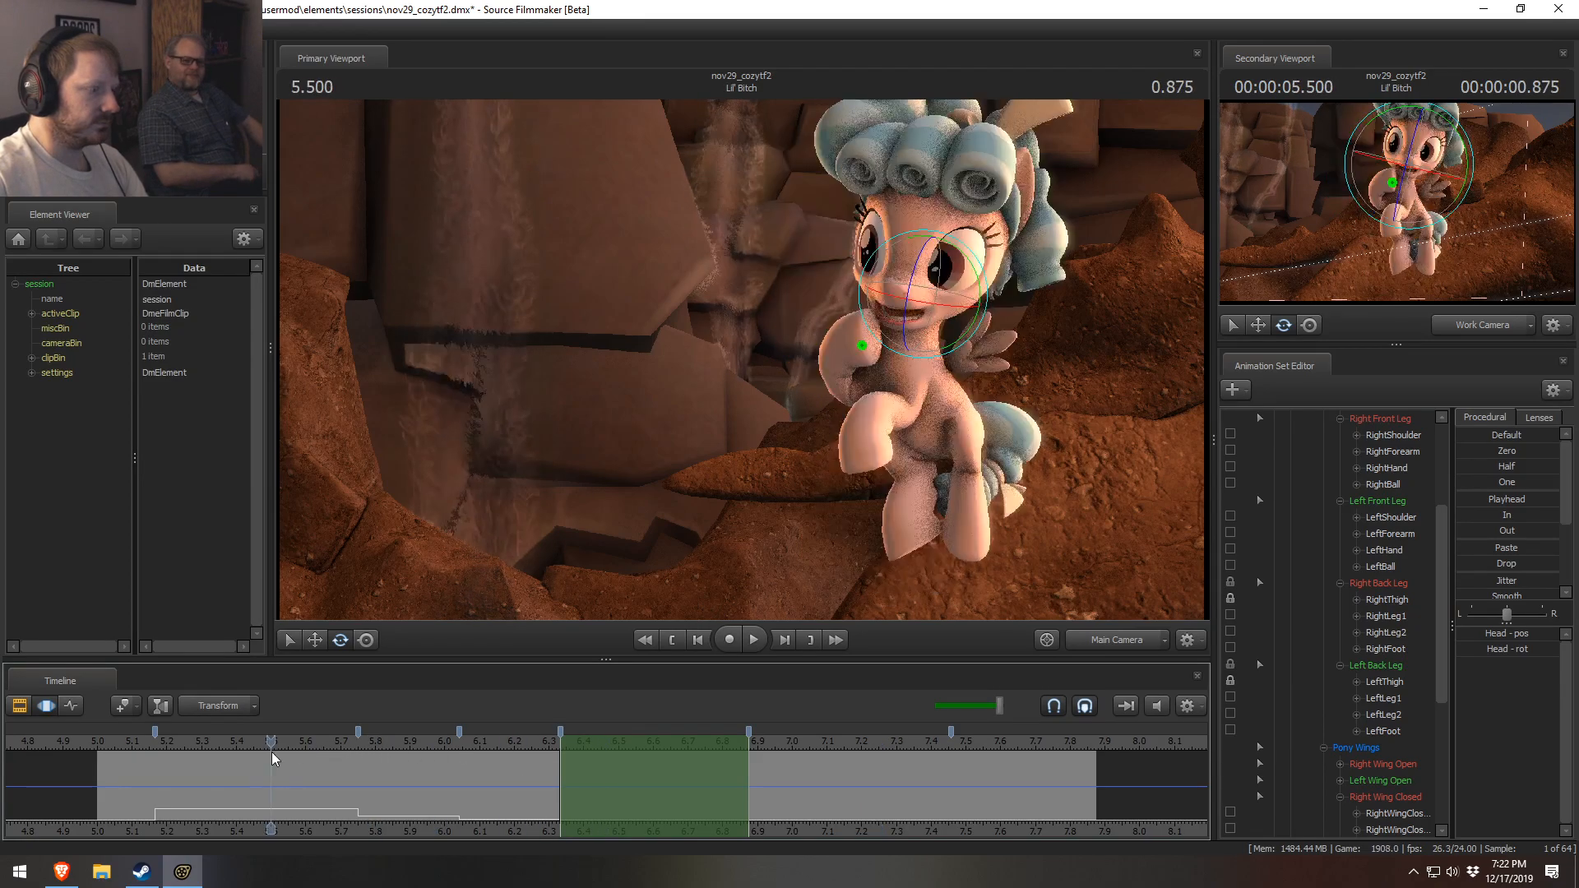
key("space")
key("space")
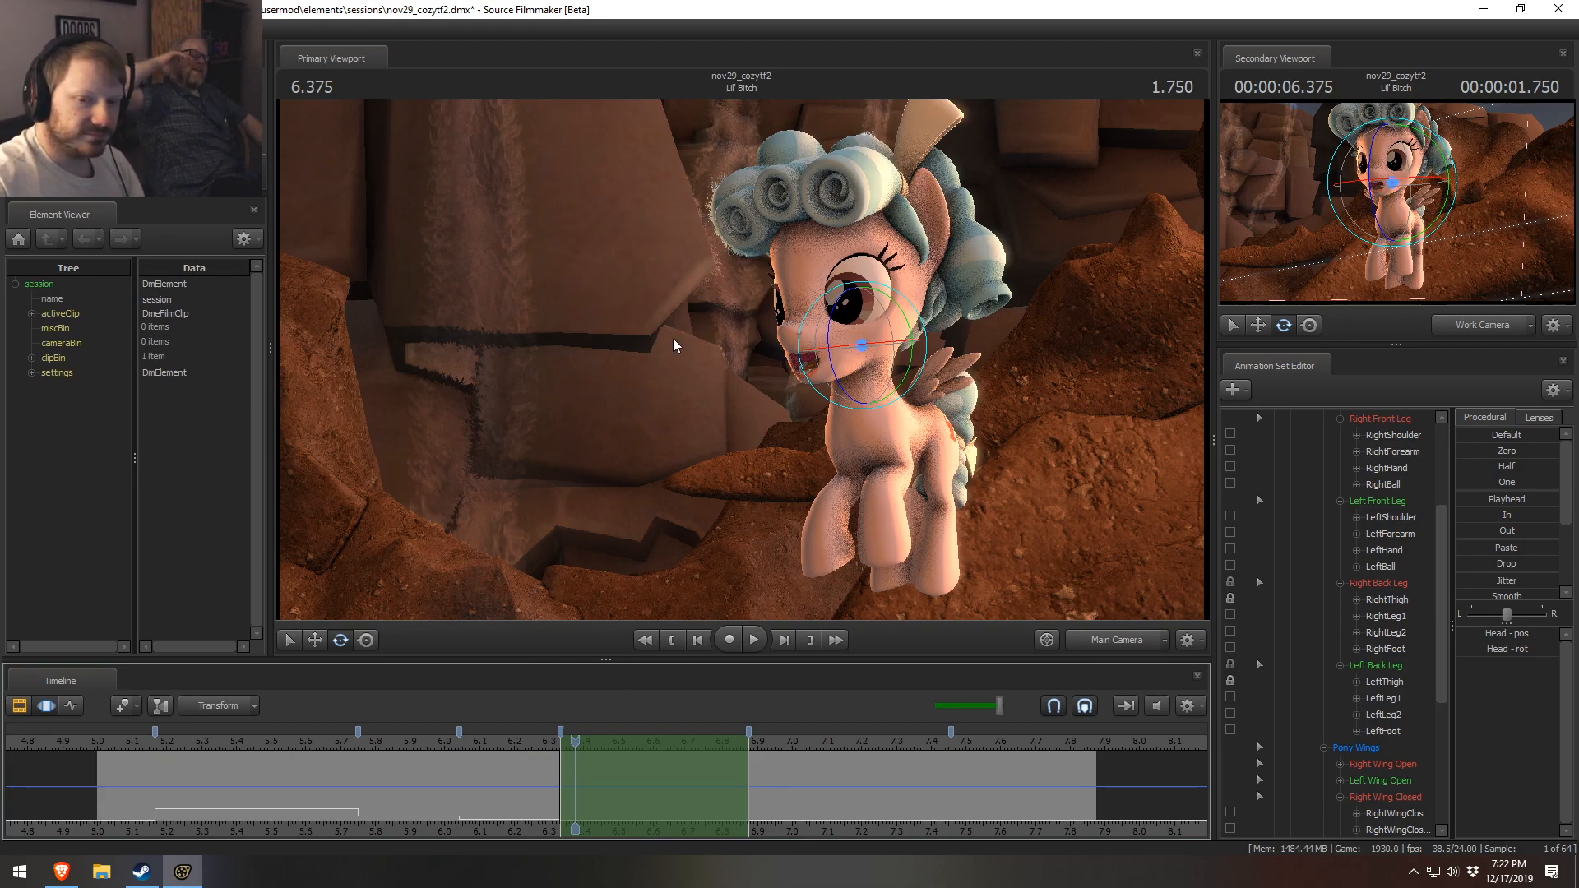
- Replay the shot from about 6.0 and 6.2 seconds to examine the transition into the following pose
key("shift")
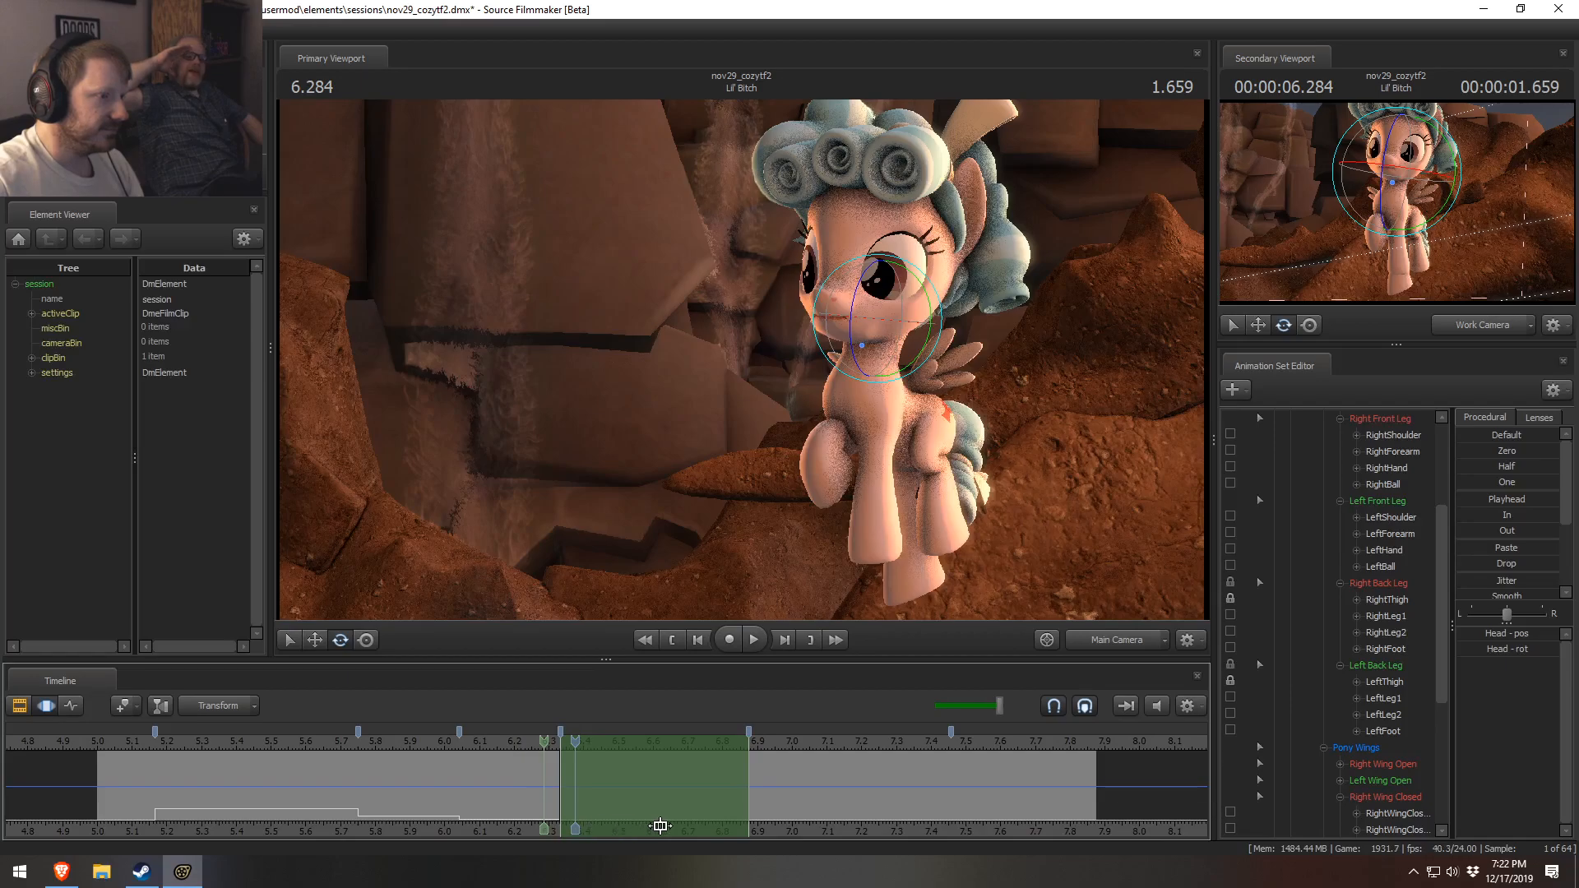
key("space")
left_click(445, 739)
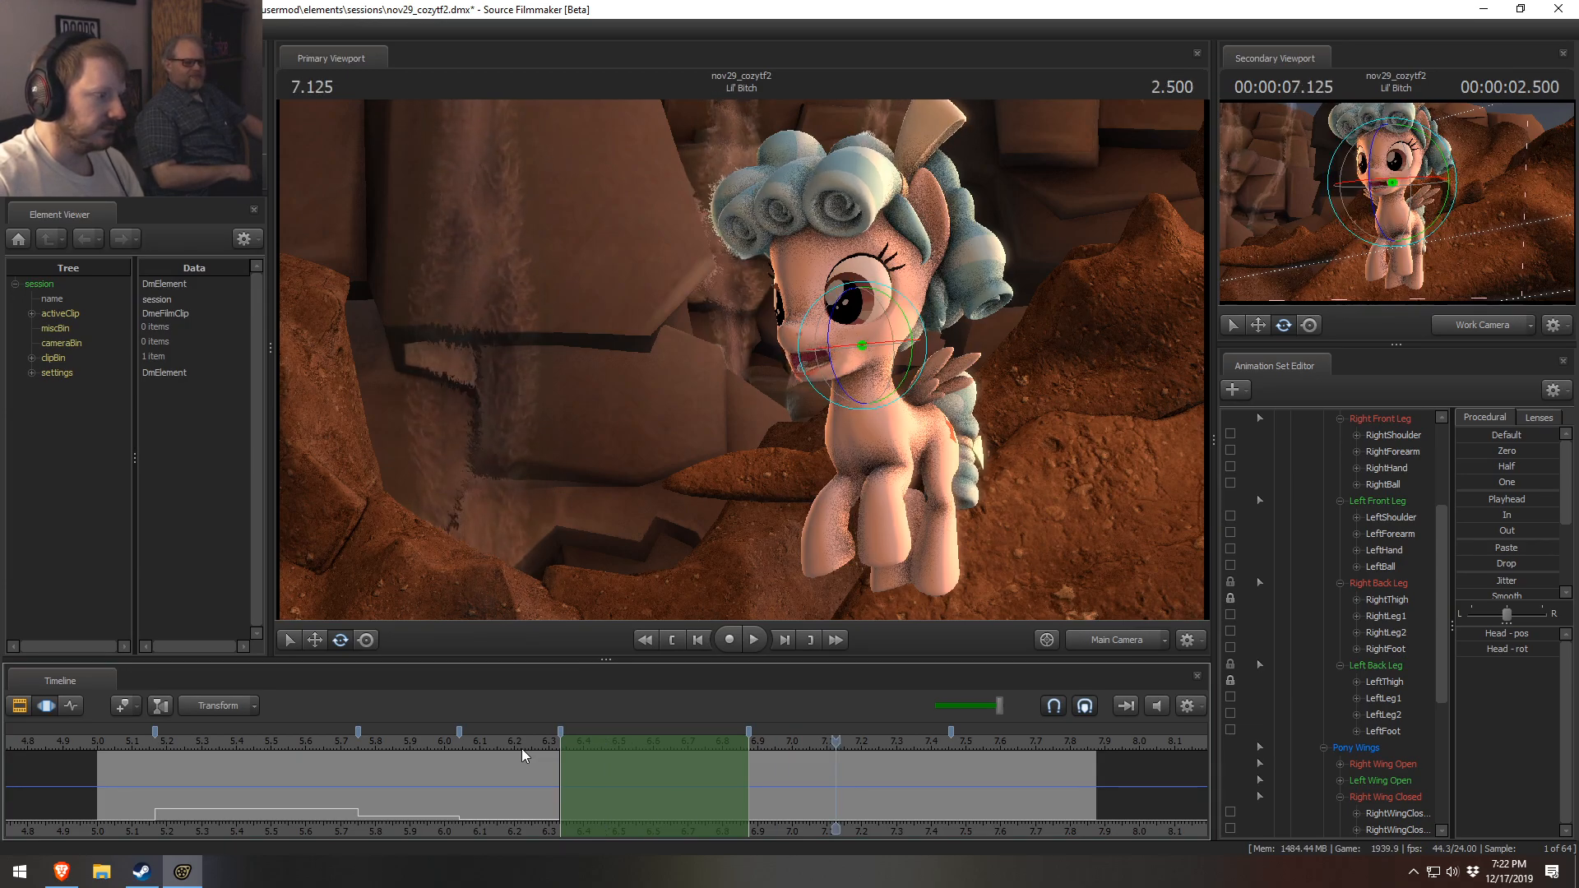
left_click(521, 748)
key("space")
key("space")
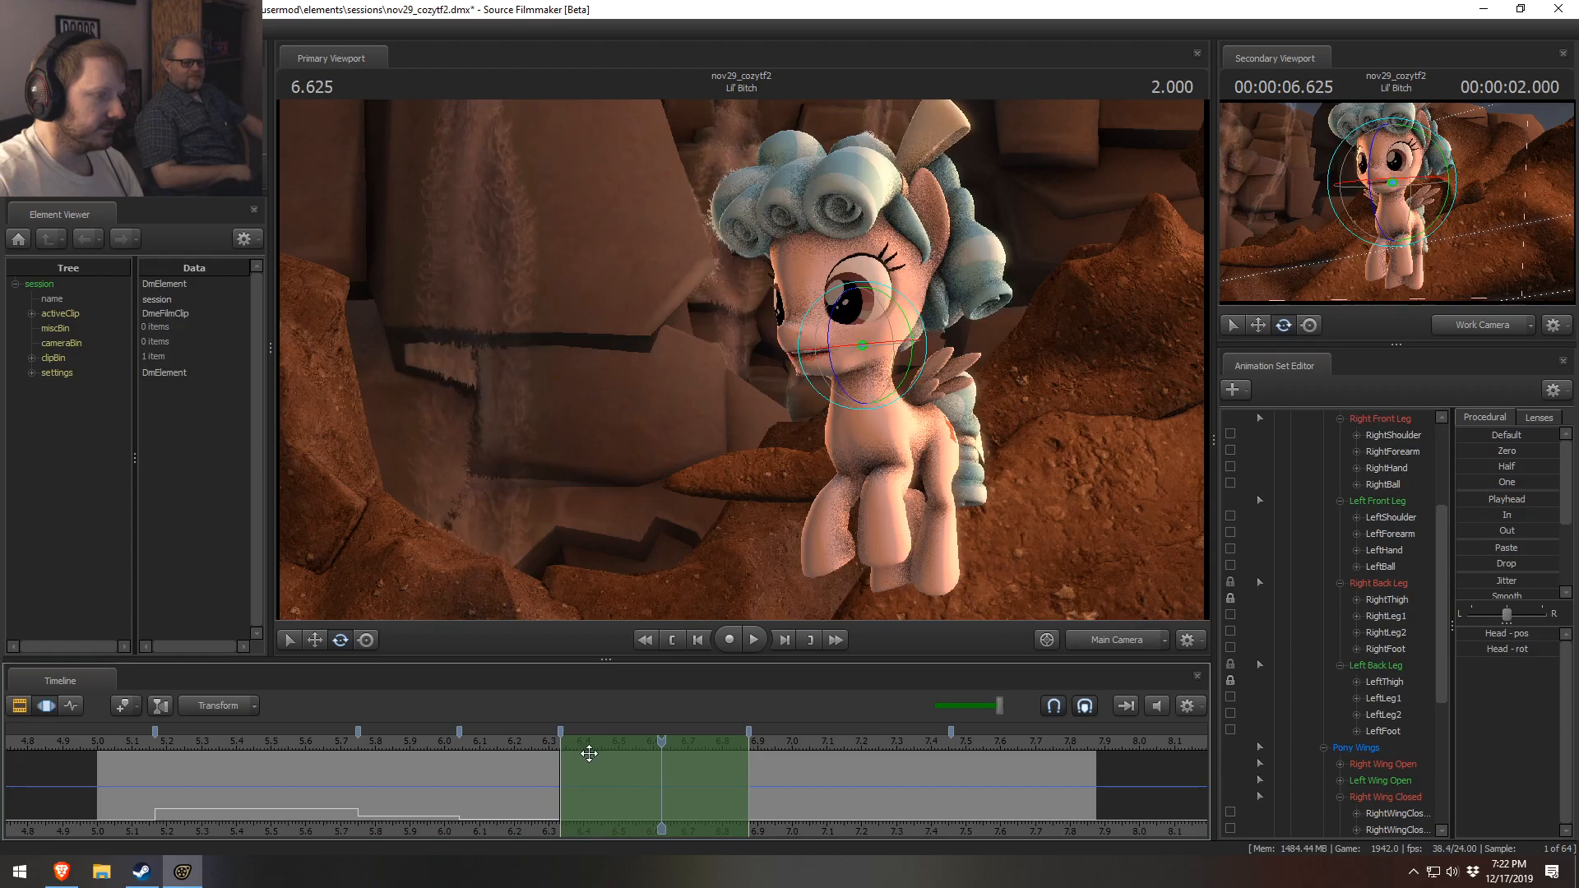
- Go to 6.541 seconds, showing a side view of the pony in the primary viewport and the main camera in the secondary one
left_click_drag(515, 740, 632, 747)
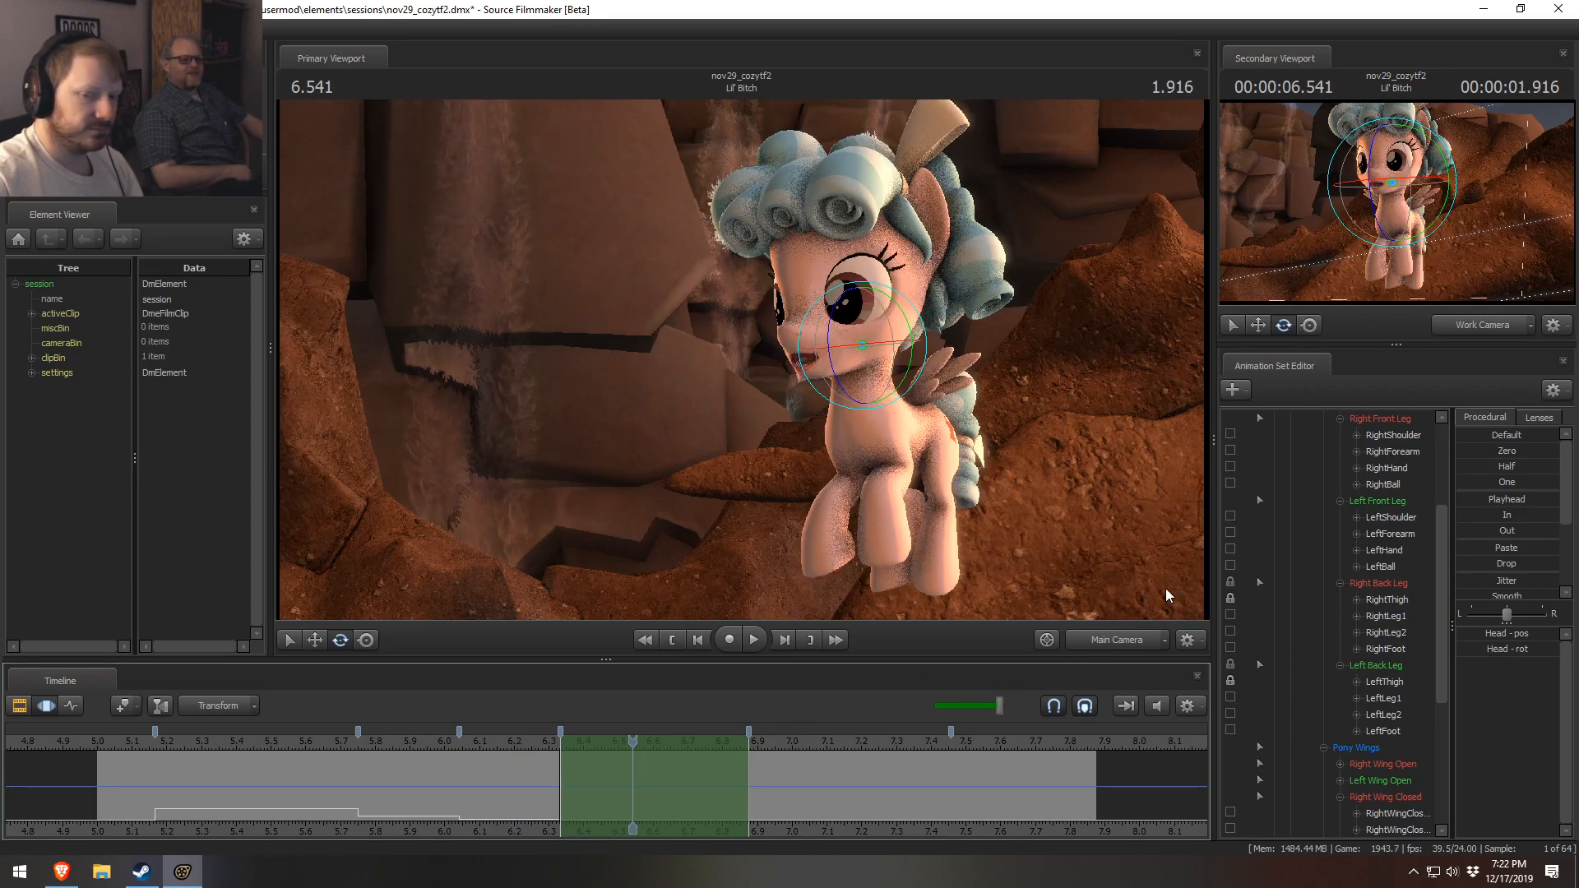
left_click(1132, 635)
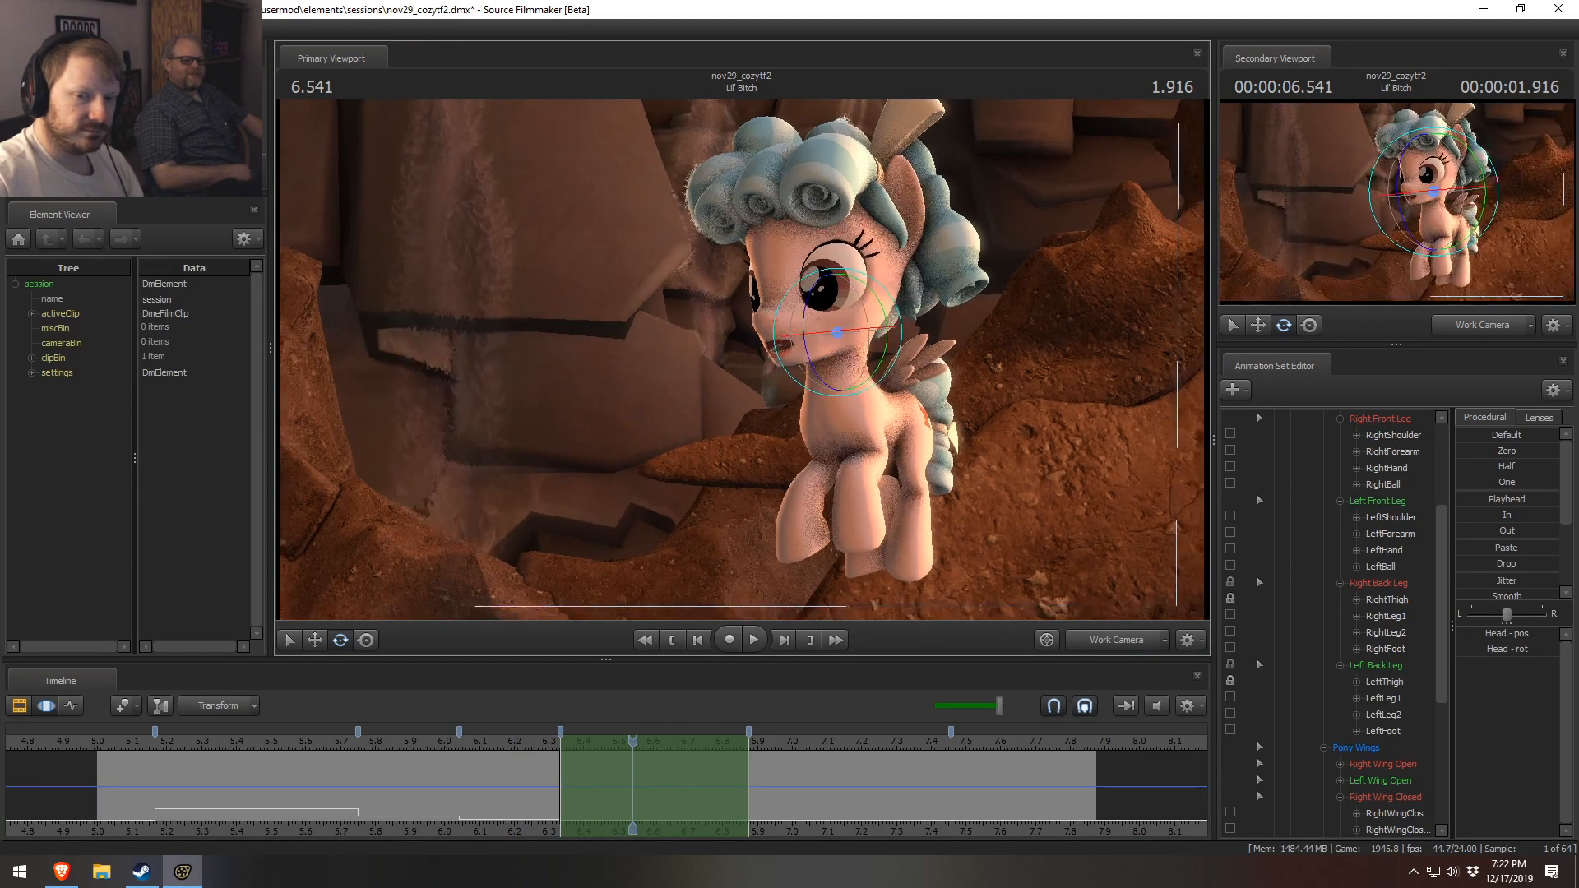
left_click_drag(741, 360, 633, 370)
left_click(1477, 331)
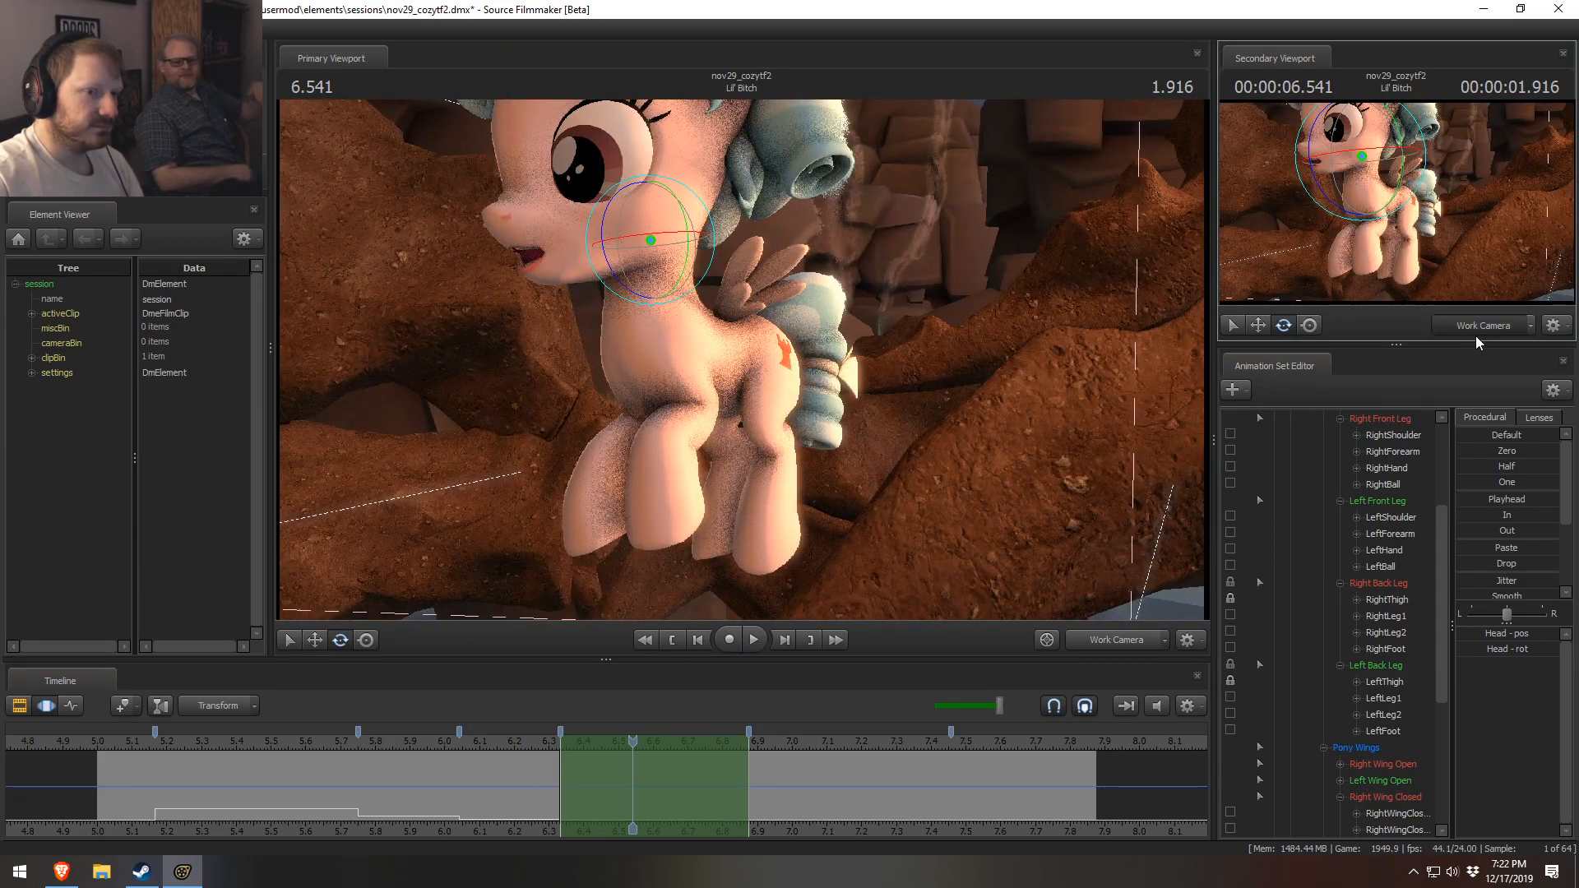
- Rotate the Pelvis in the pose at 6.541 seconds from the side view
key("ctrl")
left_click(744, 364, "ctrl")
left_click_drag(744, 363, 600, 361, "alt")
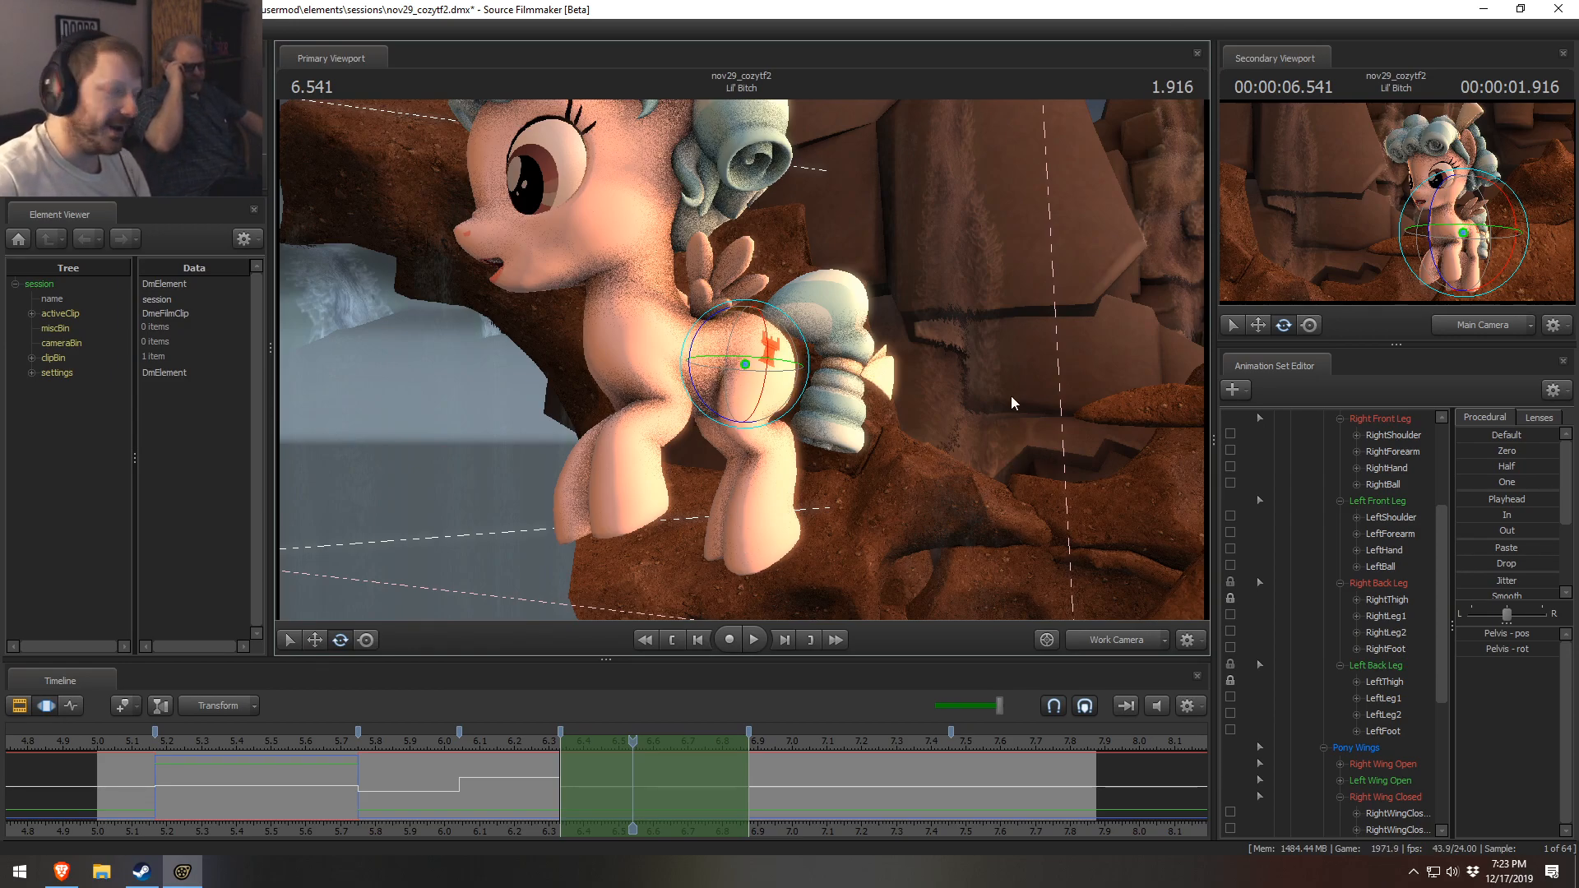
left_click_drag(987, 446, 1077, 446, "alt")
left_click_drag(748, 358, 688, 418)
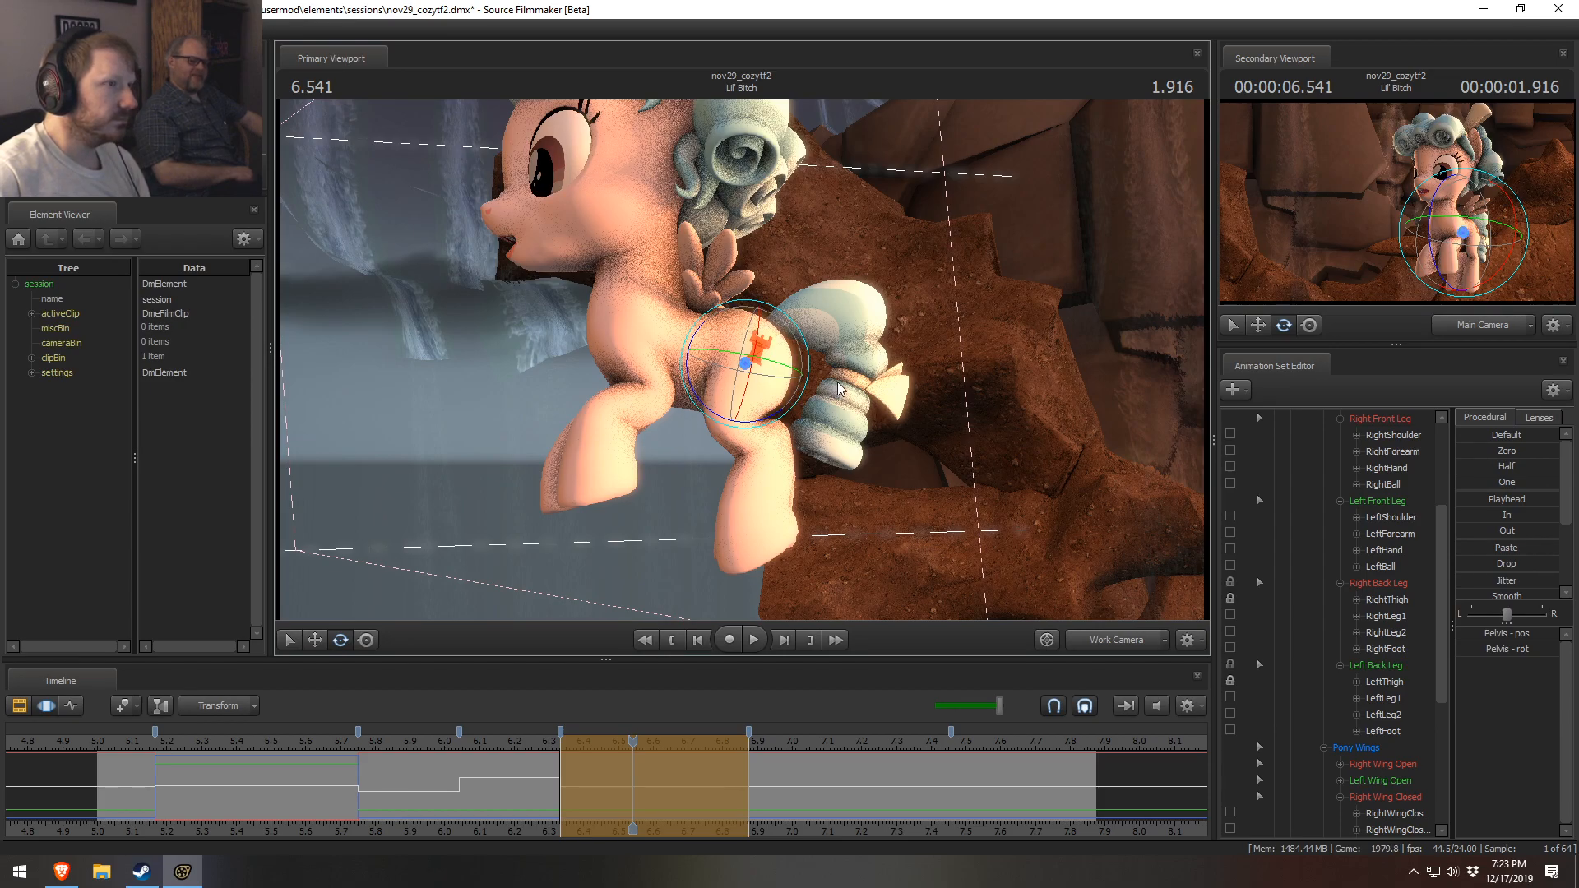
- Try lifting the right front leg in the 6.541-second pose by rotating the RightShoulder
key("ctrl")
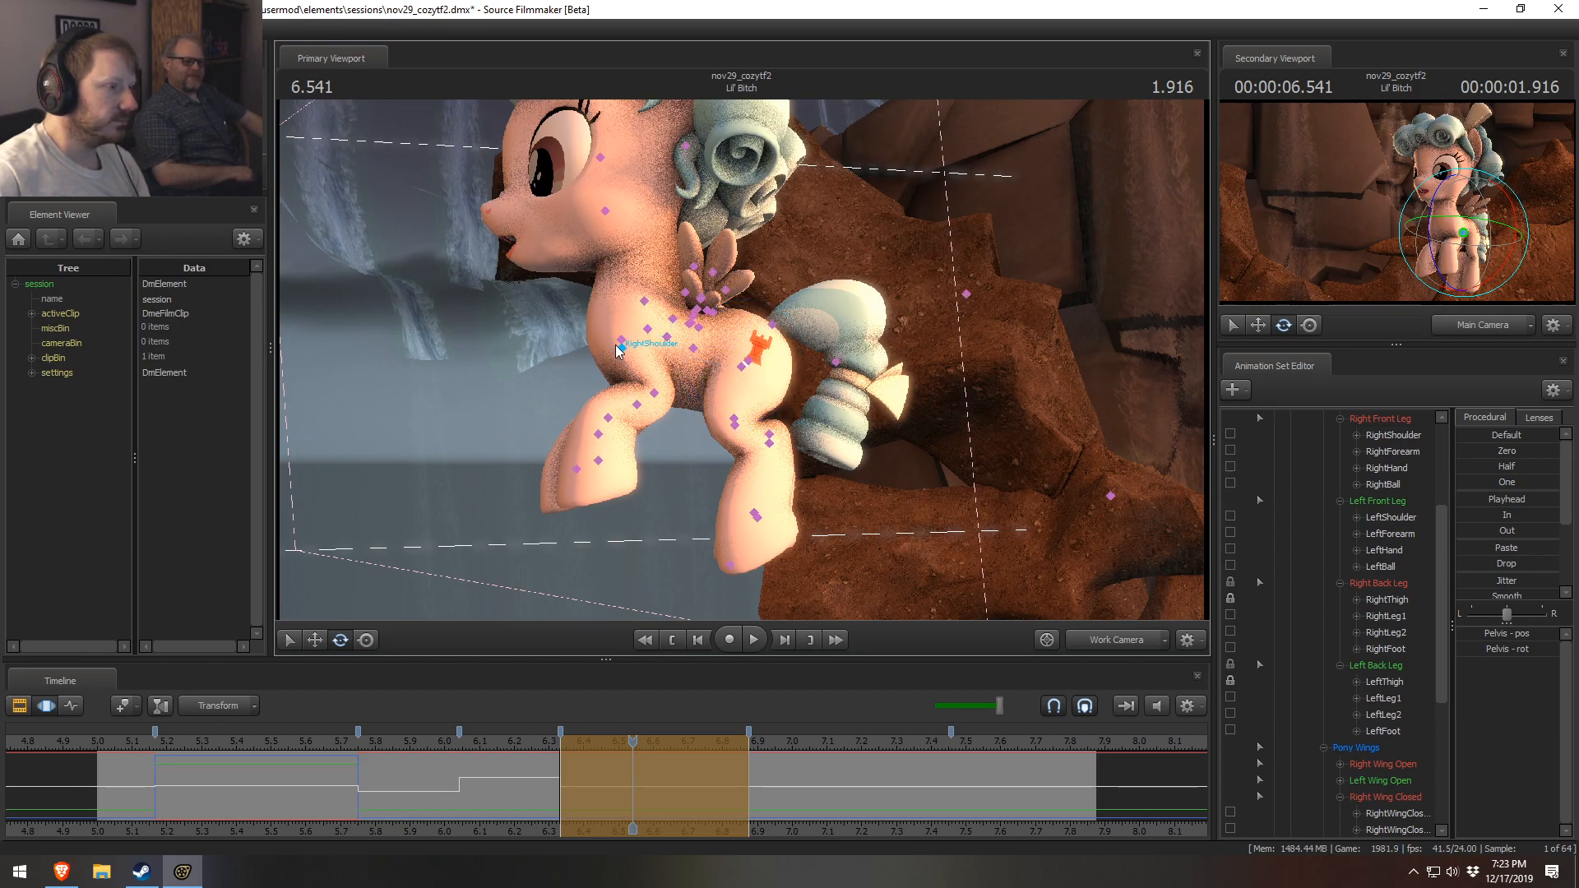
left_click(620, 344)
left_click(622, 349)
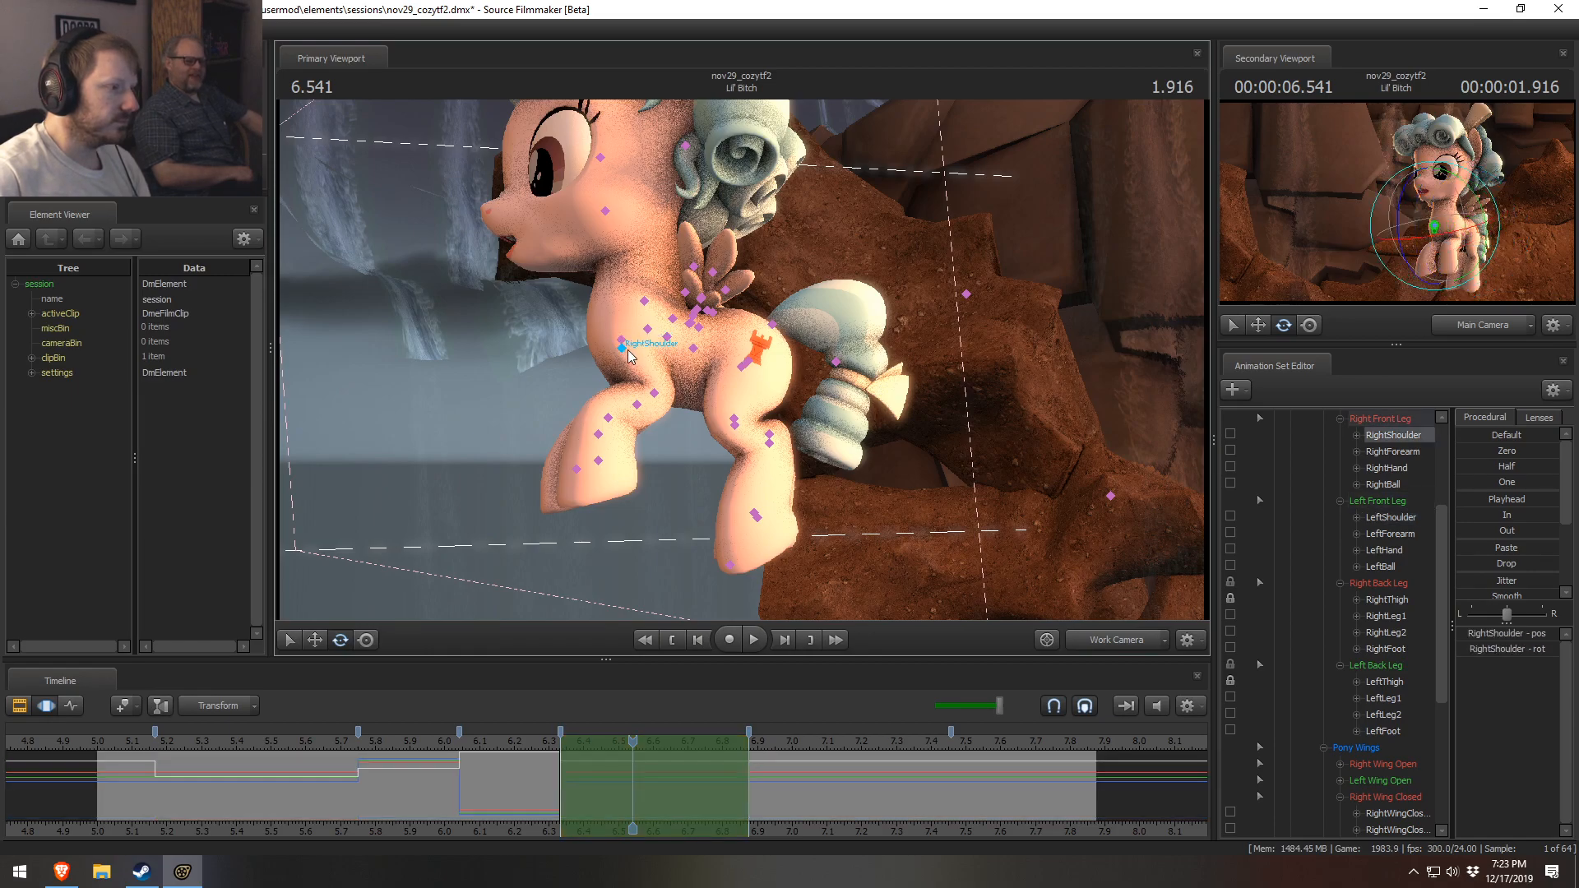
left_click_drag(671, 325, 597, 385)
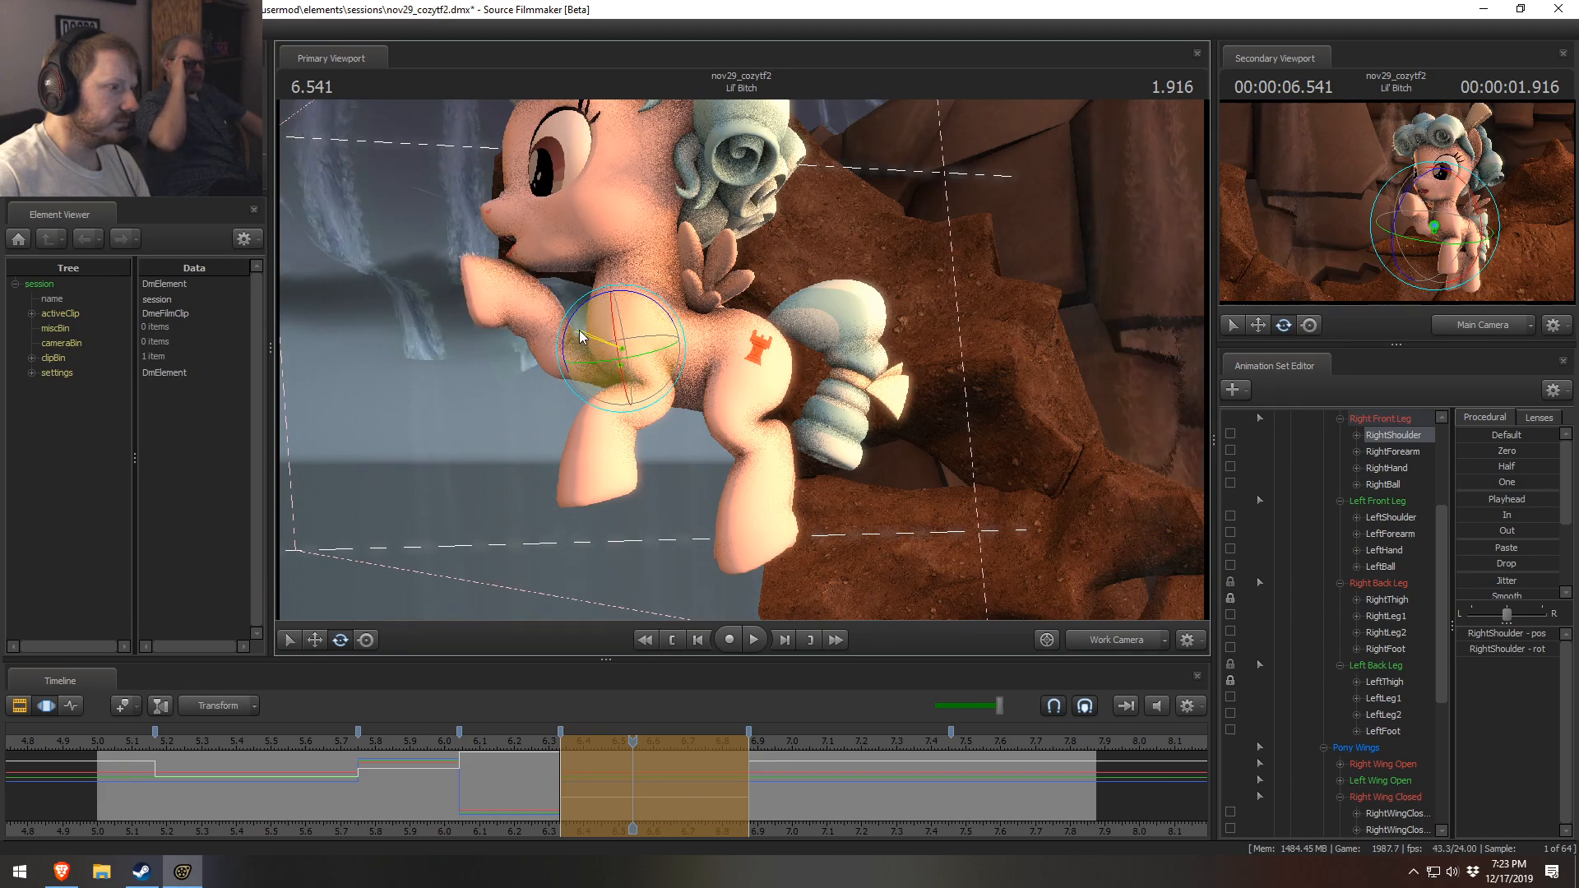
left_click(563, 356)
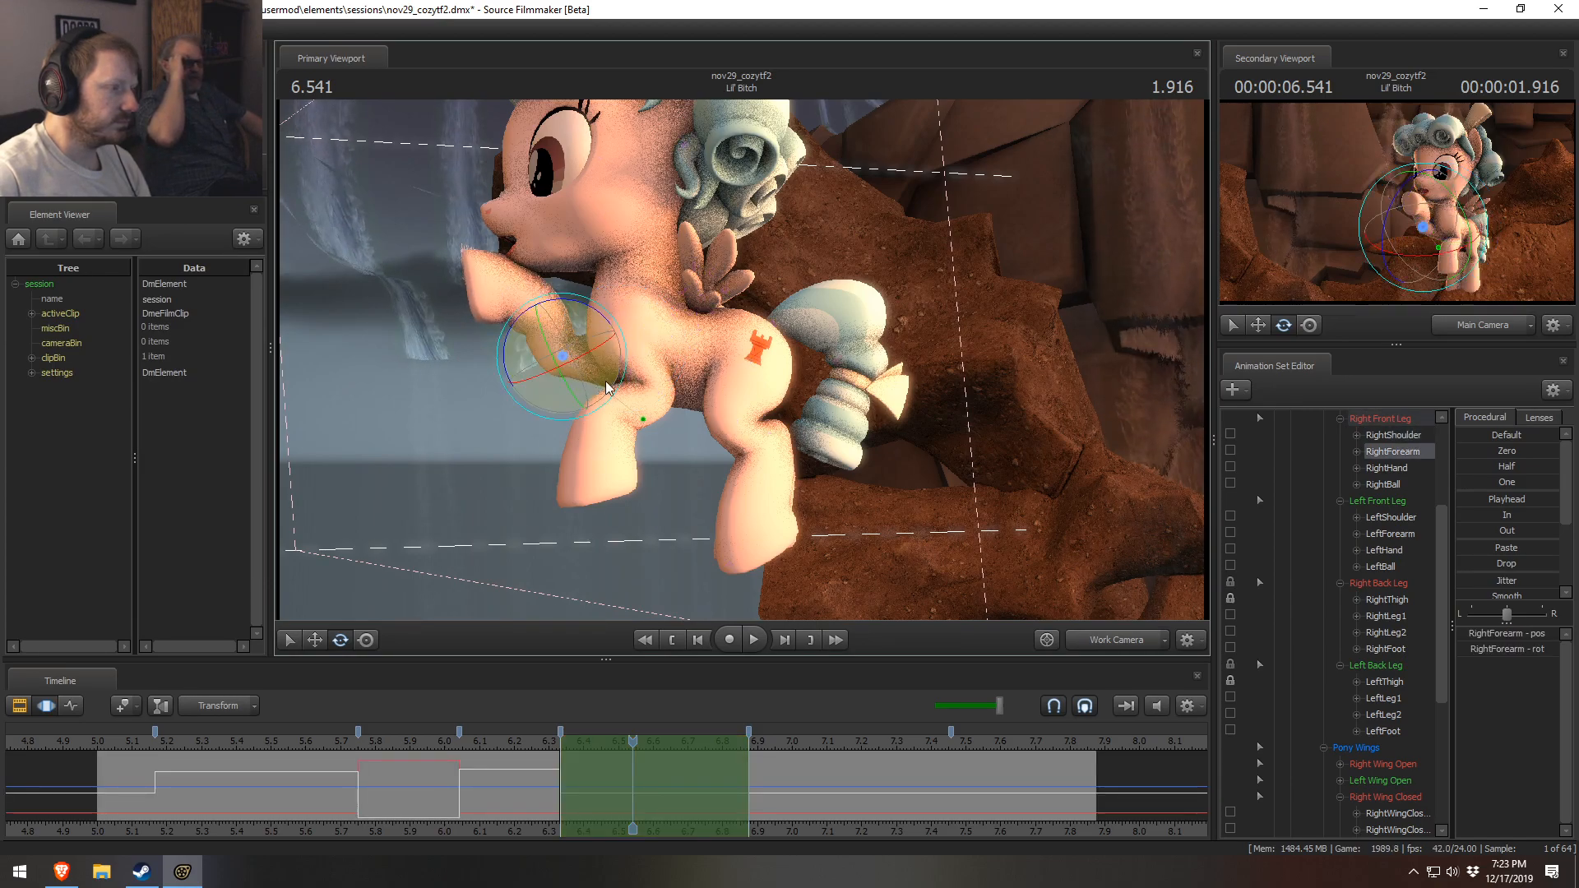
left_click(623, 349)
left_click_drag(571, 314, 744, 397)
- View the right front leg from the front and undo the last changes made to it
left_click(684, 383)
left_click(668, 377)
left_click(871, 418, "ctrl")
left_click_drag(870, 418, 747, 363)
key("a")
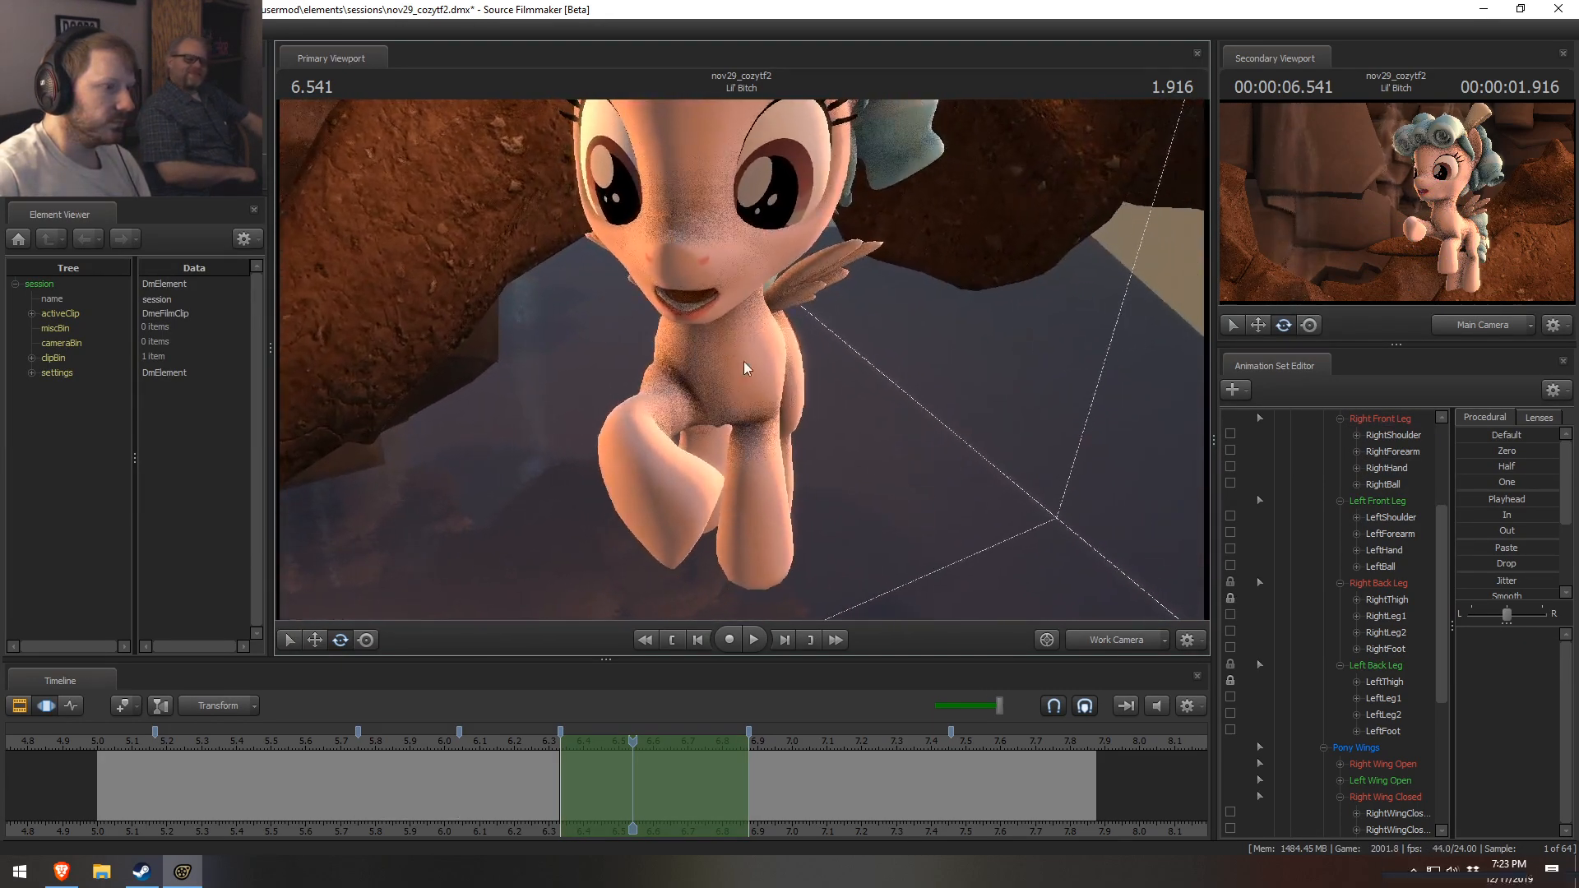
left_click(672, 374, "ctrl")
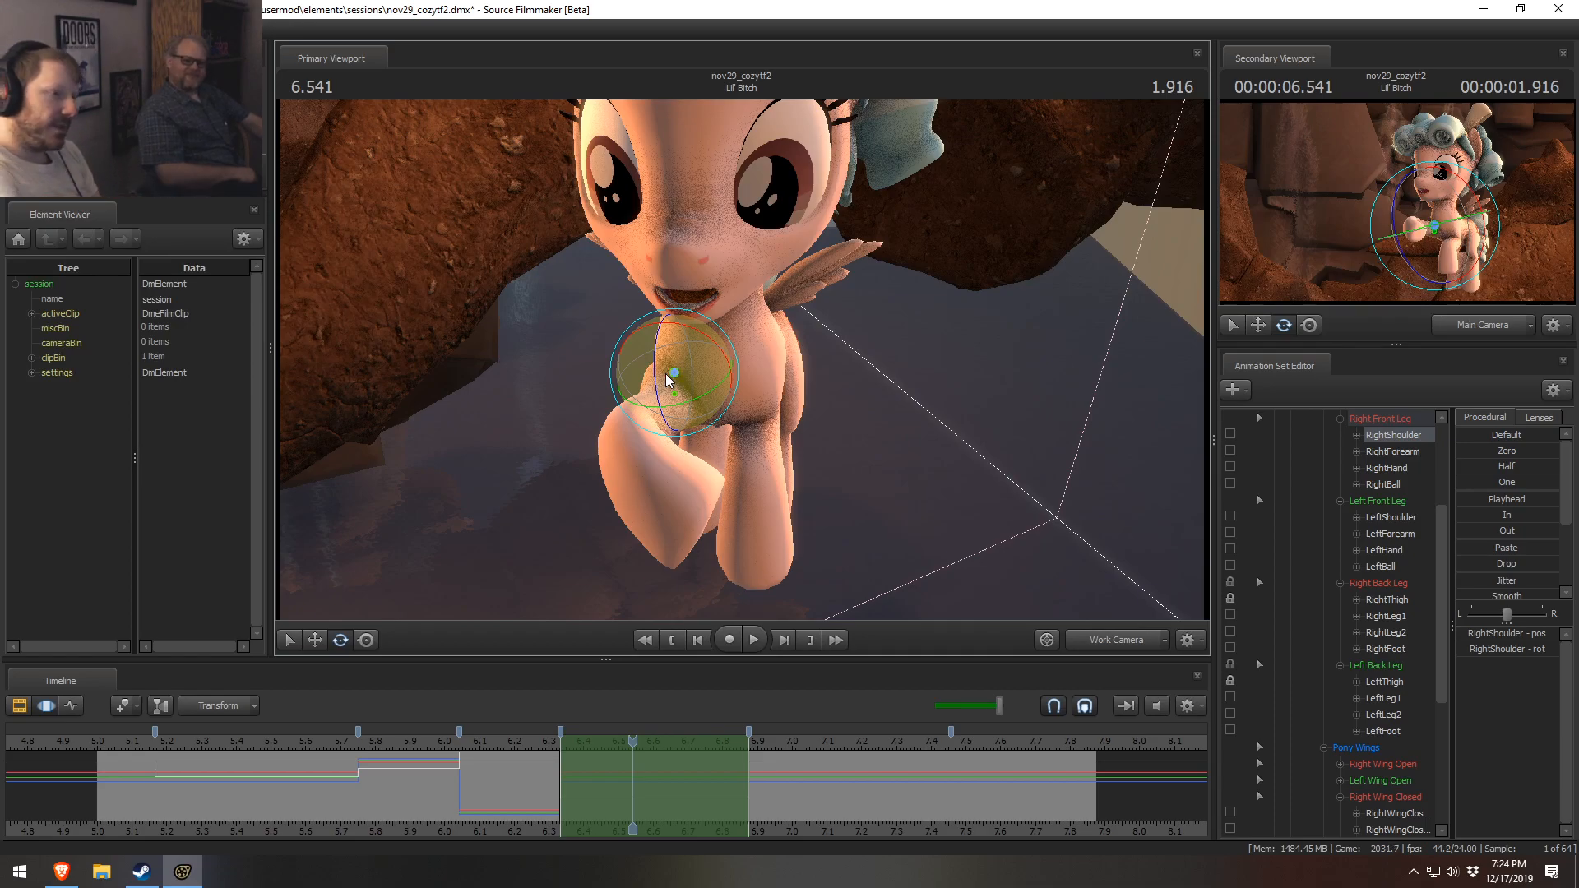
key("ctrl+z")
key("ctrl+z")
key("ctrl+z")
key("ctrl+z")
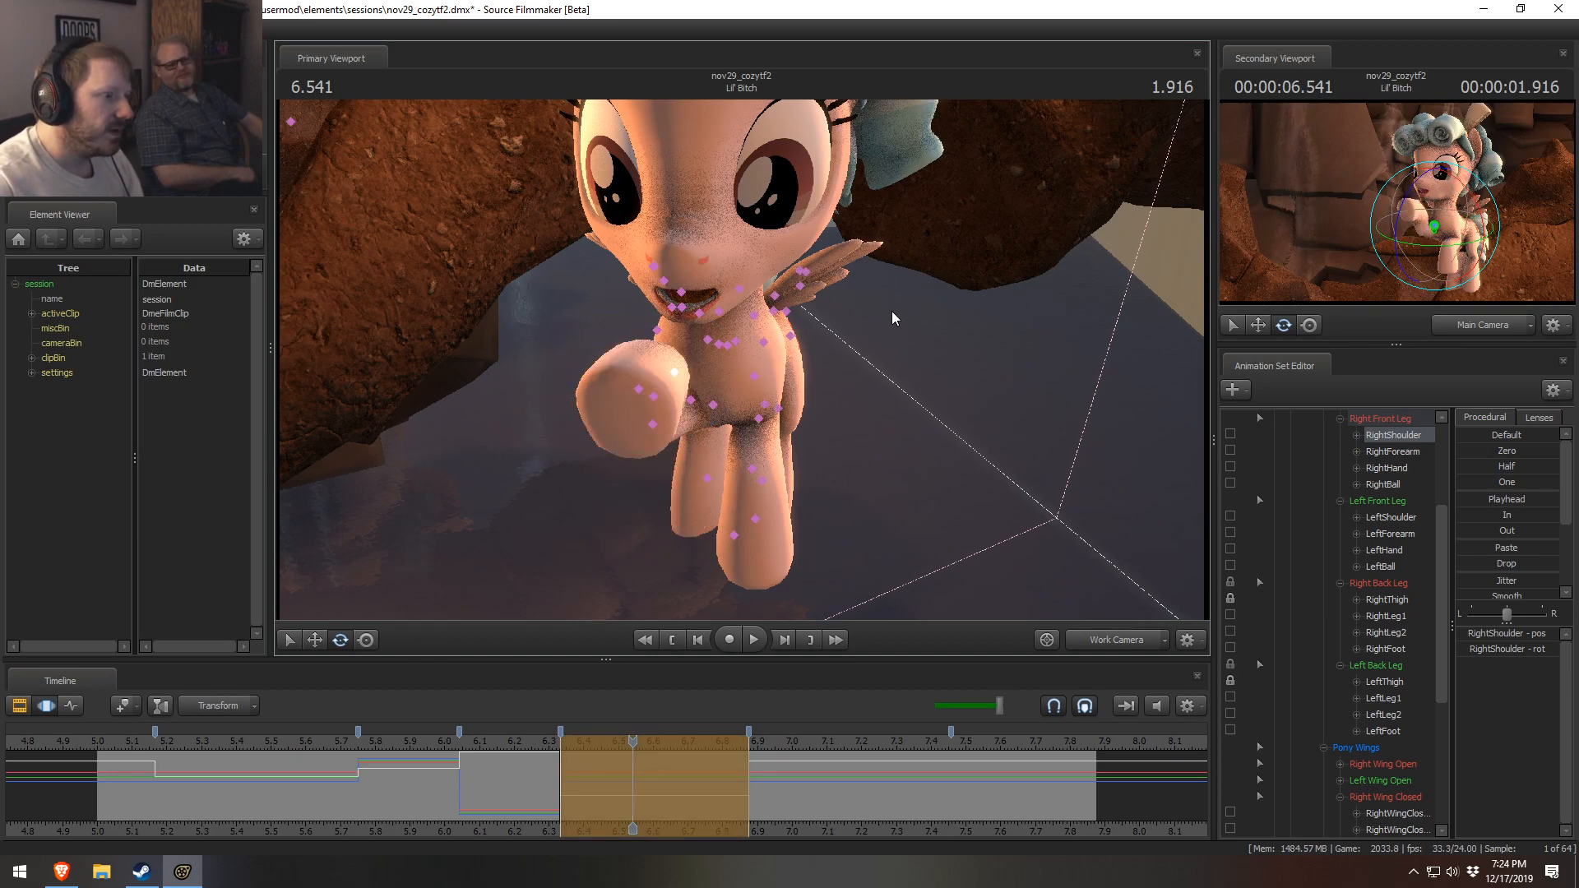
- Try pulling the RightForearm forward, away from the shoulder, in a side view of the 6.541-second pose
left_click_drag(892, 311, 826, 433, "alt")
left_click(825, 433)
mouse_move(885, 384)
left_mouse_down()
mouse_move(897, 424)
mouse_move(782, 411)
mouse_move(745, 520)
mouse_move(708, 511)
mouse_move(867, 370)
left_mouse_up()
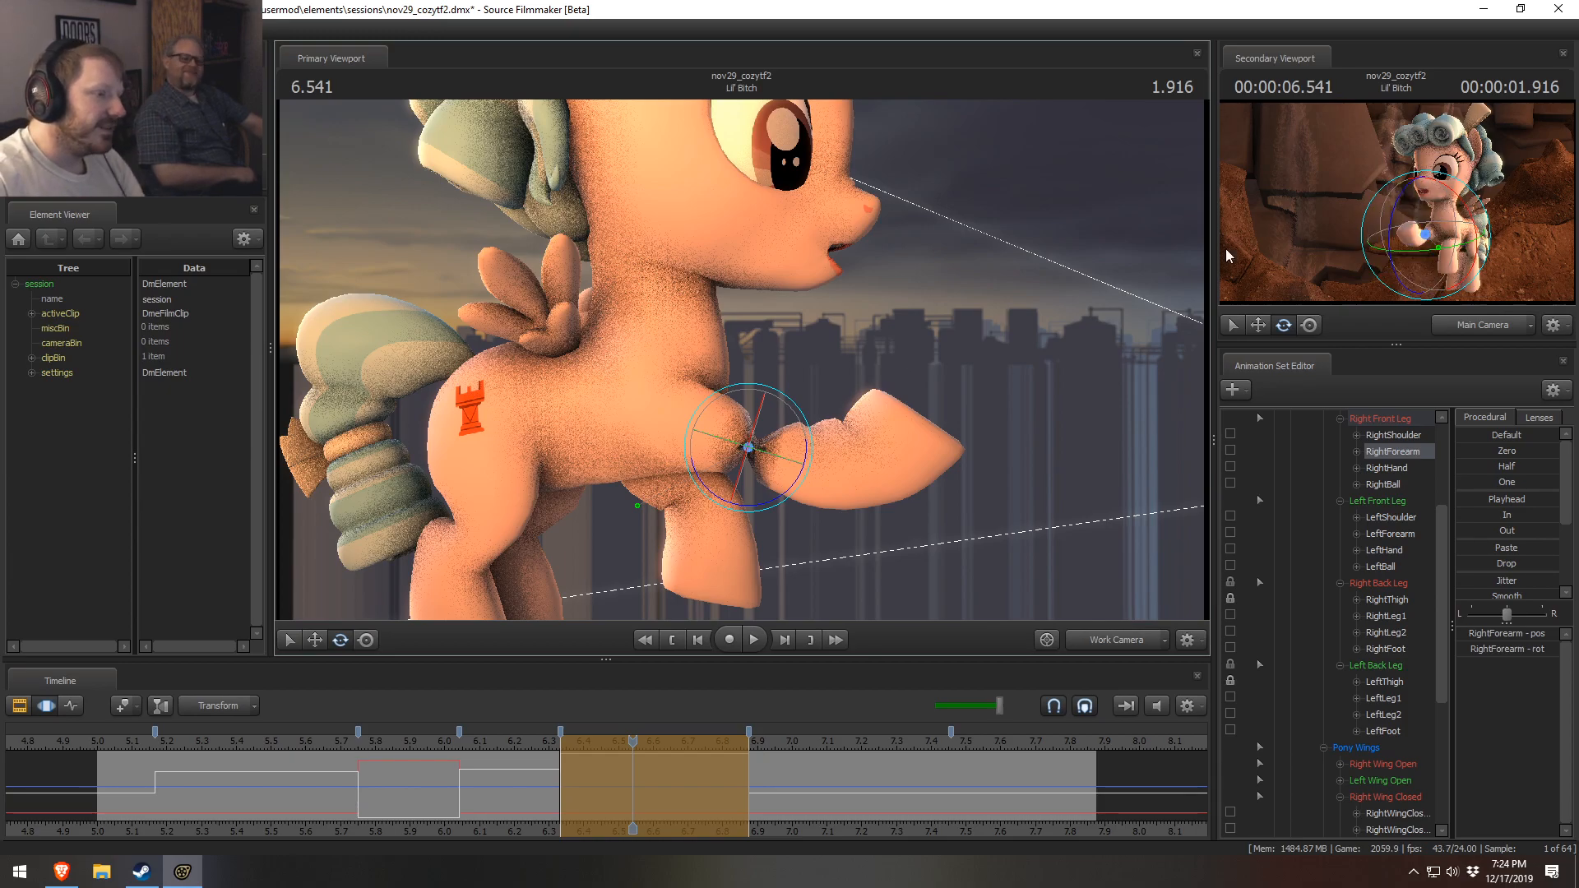
left_click_drag(995, 337, 742, 359, "alt")
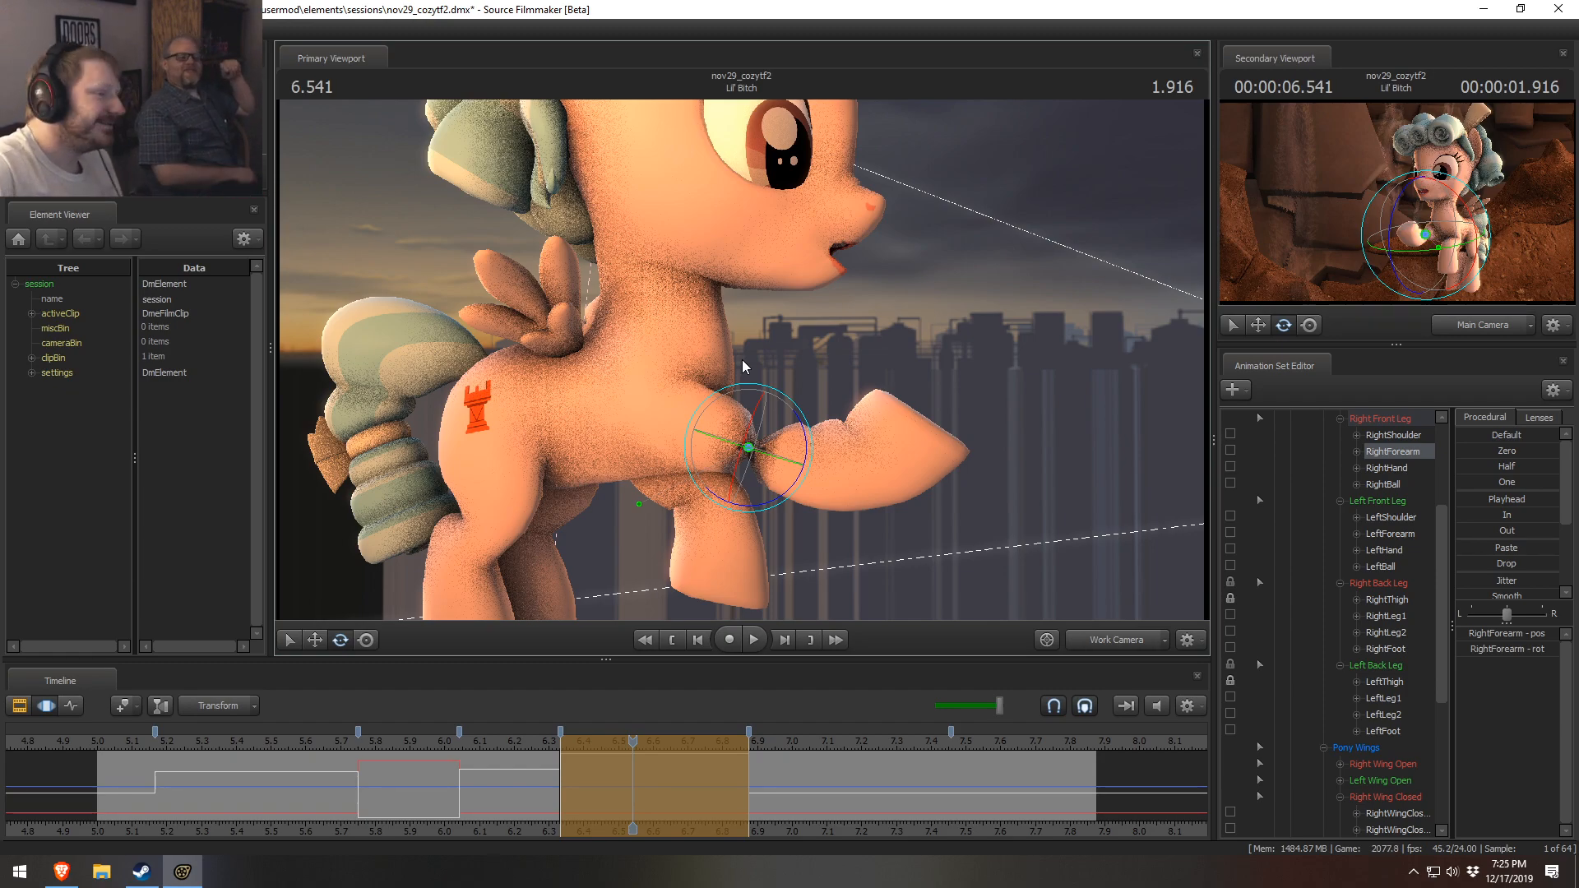
- Try moving the RightBall forward so the hoof separates from the right forearm
left_click(872, 451)
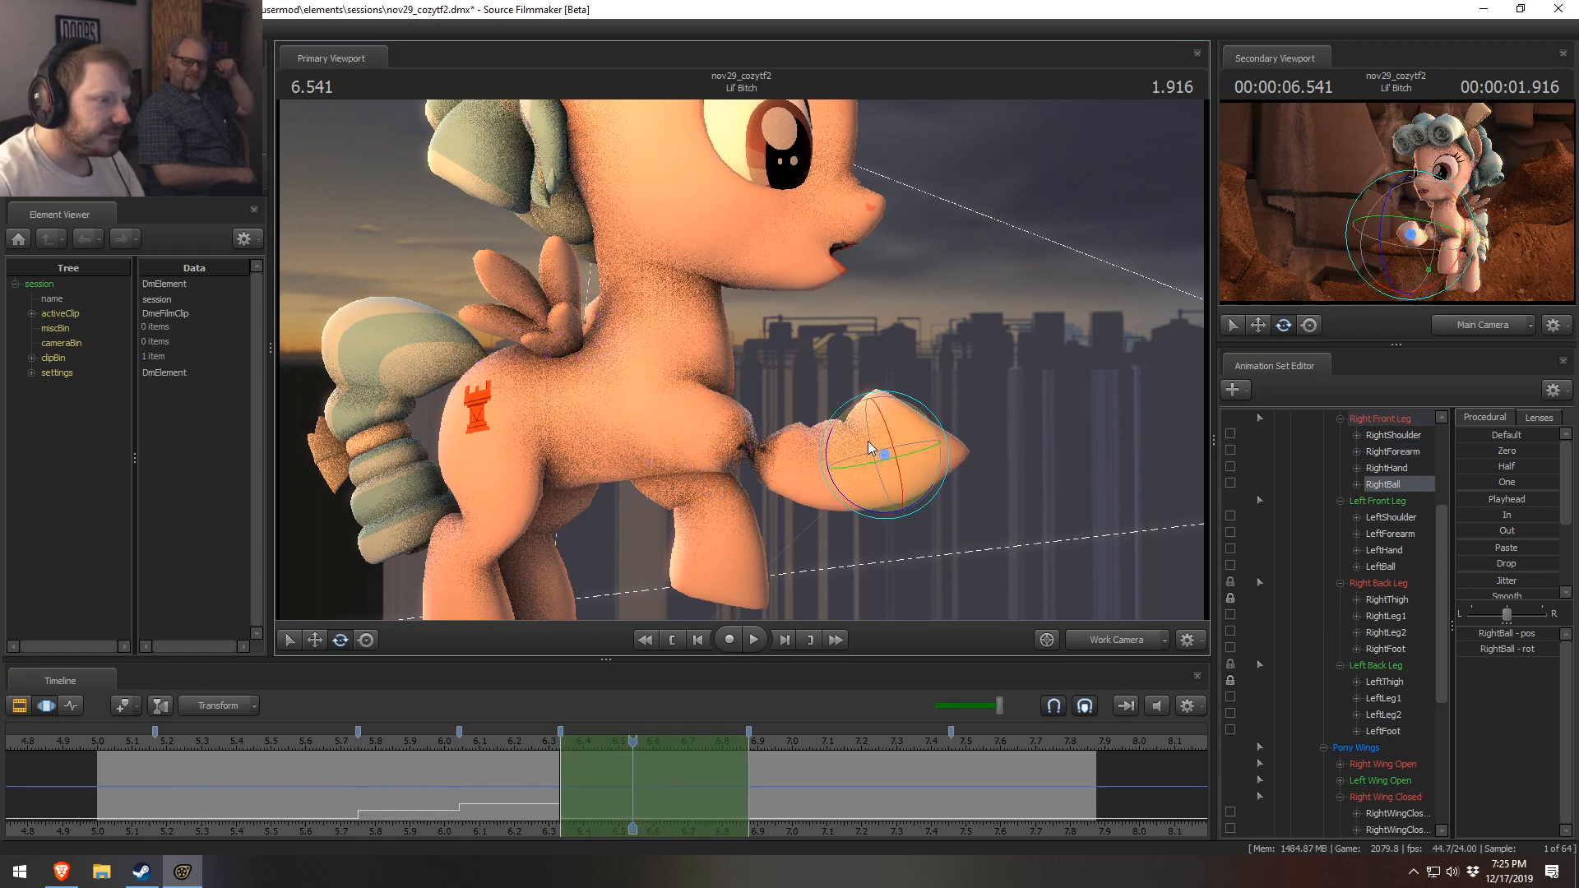
left_click_drag(879, 435, 872, 387)
key("w")
left_click_drag(913, 481, 660, 650)
- Play back the shot from 5.375 seconds and inspect the separated right front leg from both sides
left_click(228, 765)
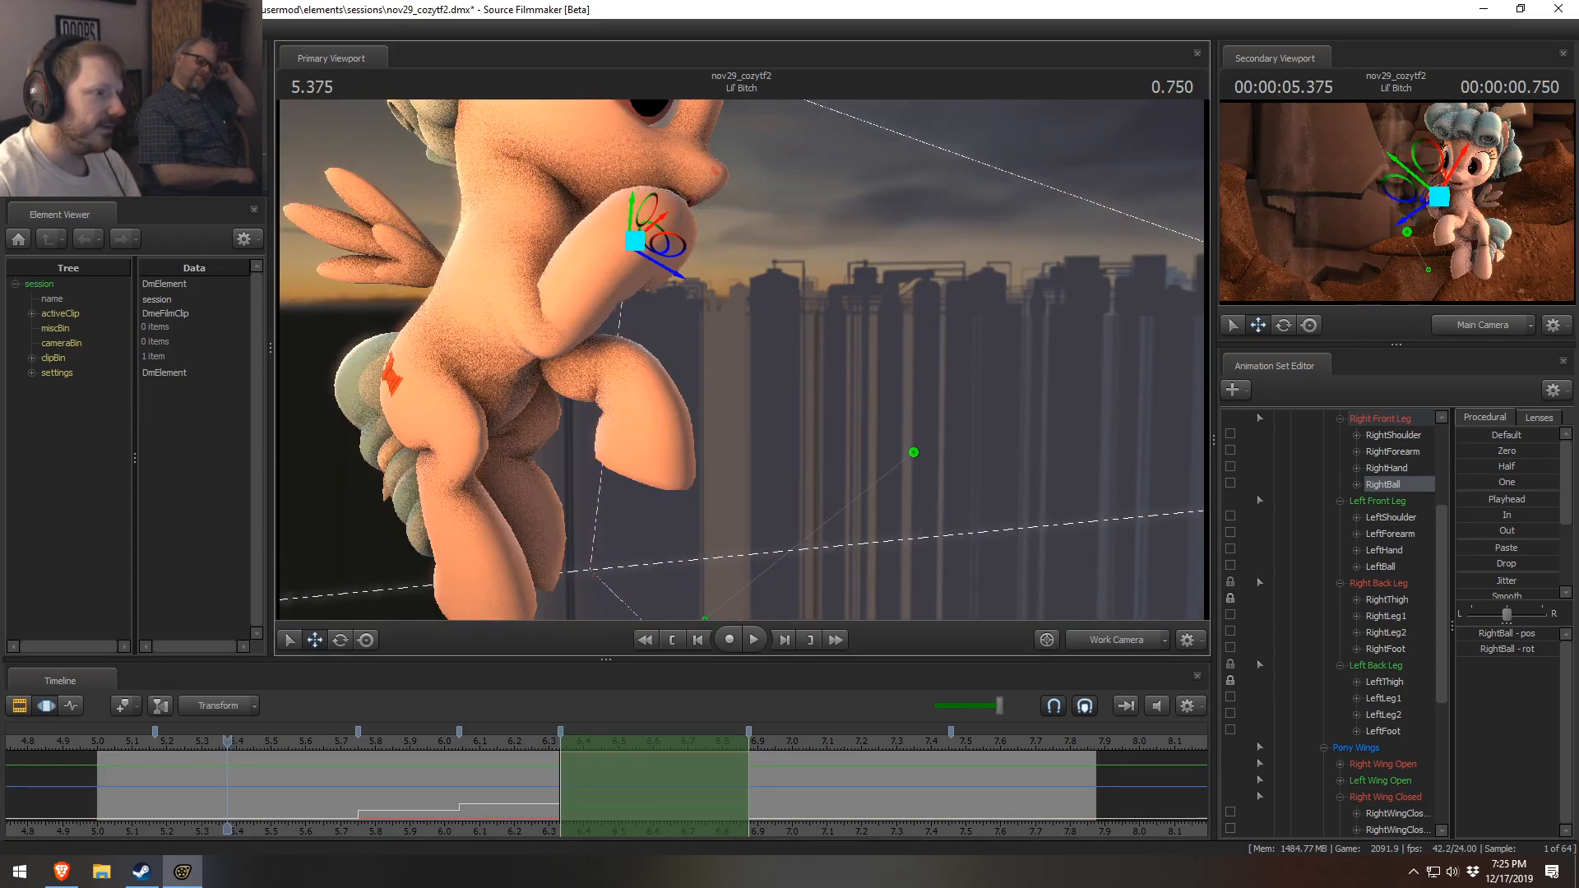
key("space")
key("space")
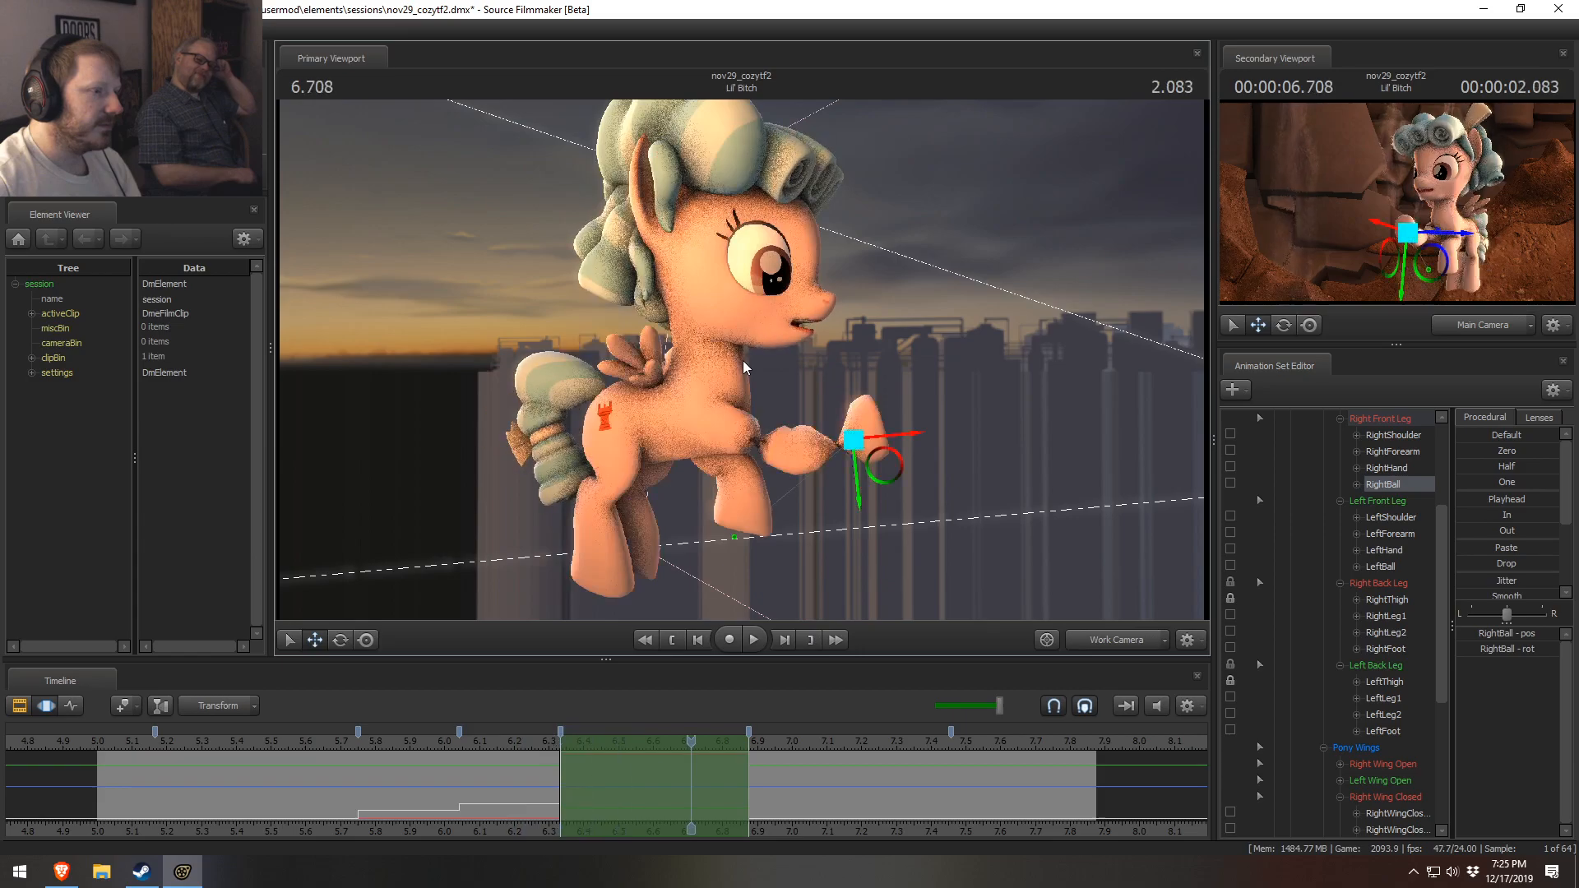
left_click_drag(939, 297, 527, 298, "alt")
left_click_drag(783, 329, 742, 359, "alt")
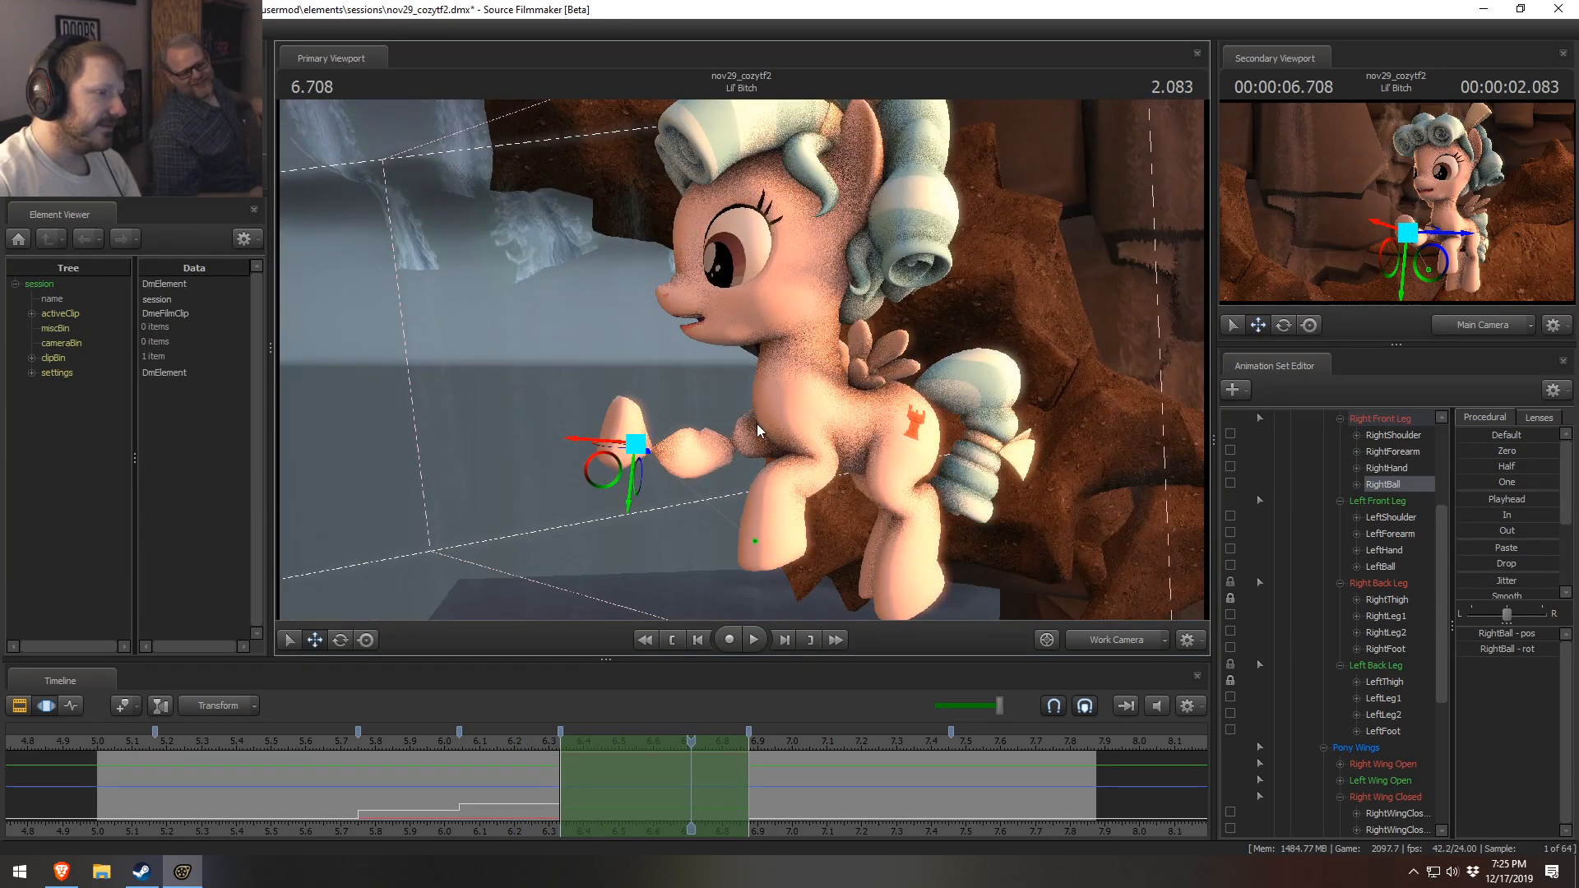
- Undo all the shoulder, forearm and hoof changes to the right front leg at 6.541 seconds
key("ctrl+a")
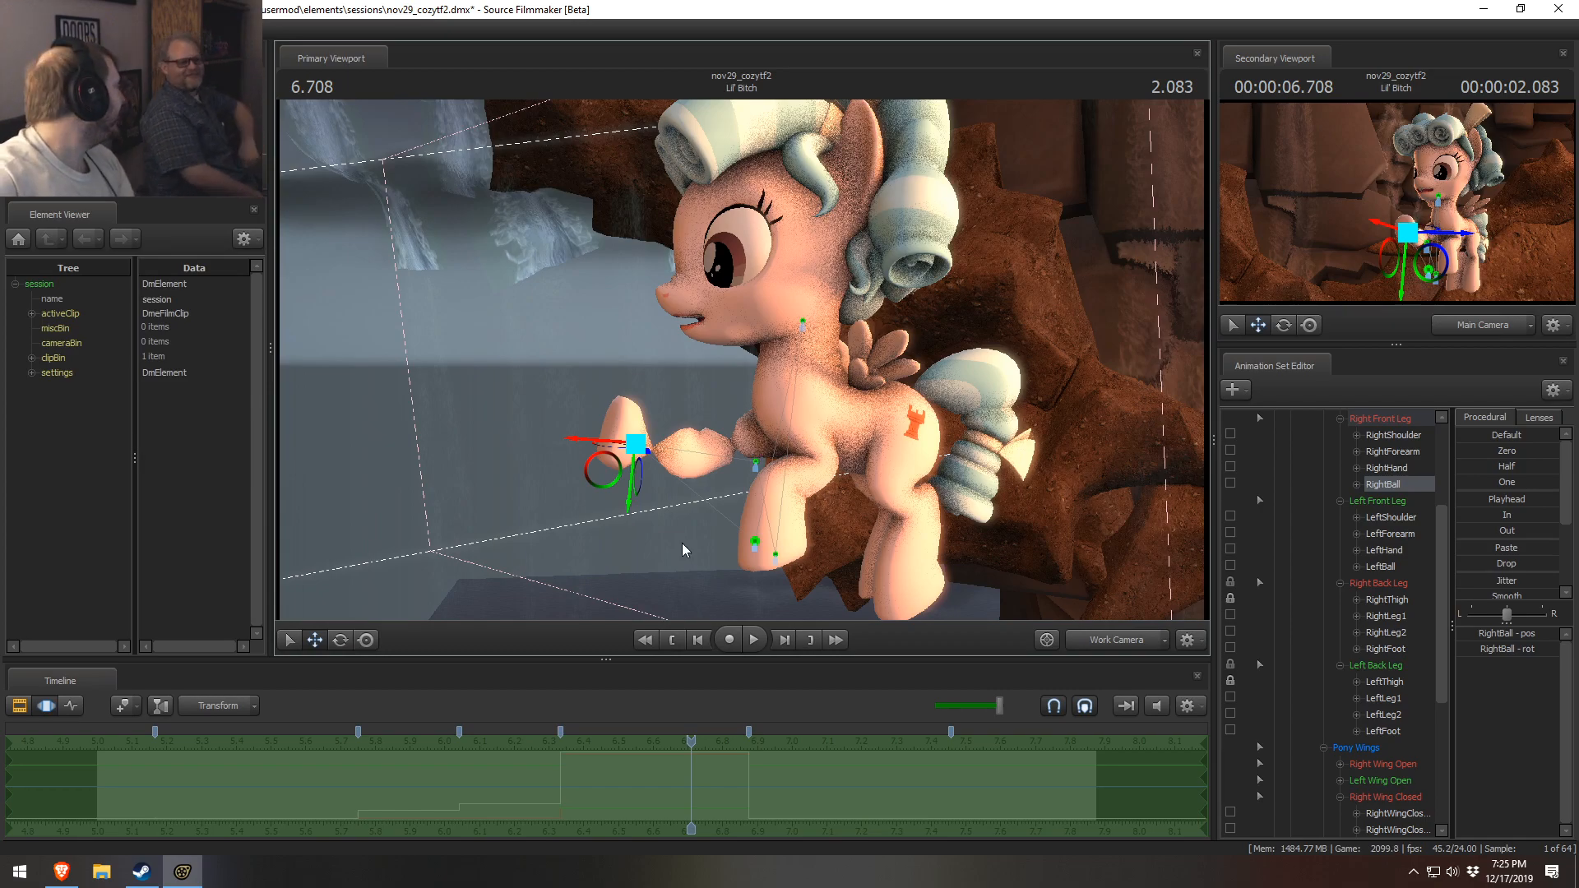
key("ctrl+z")
key("ctrl+z")
key("ctrl+z")
key("ctrl+z")
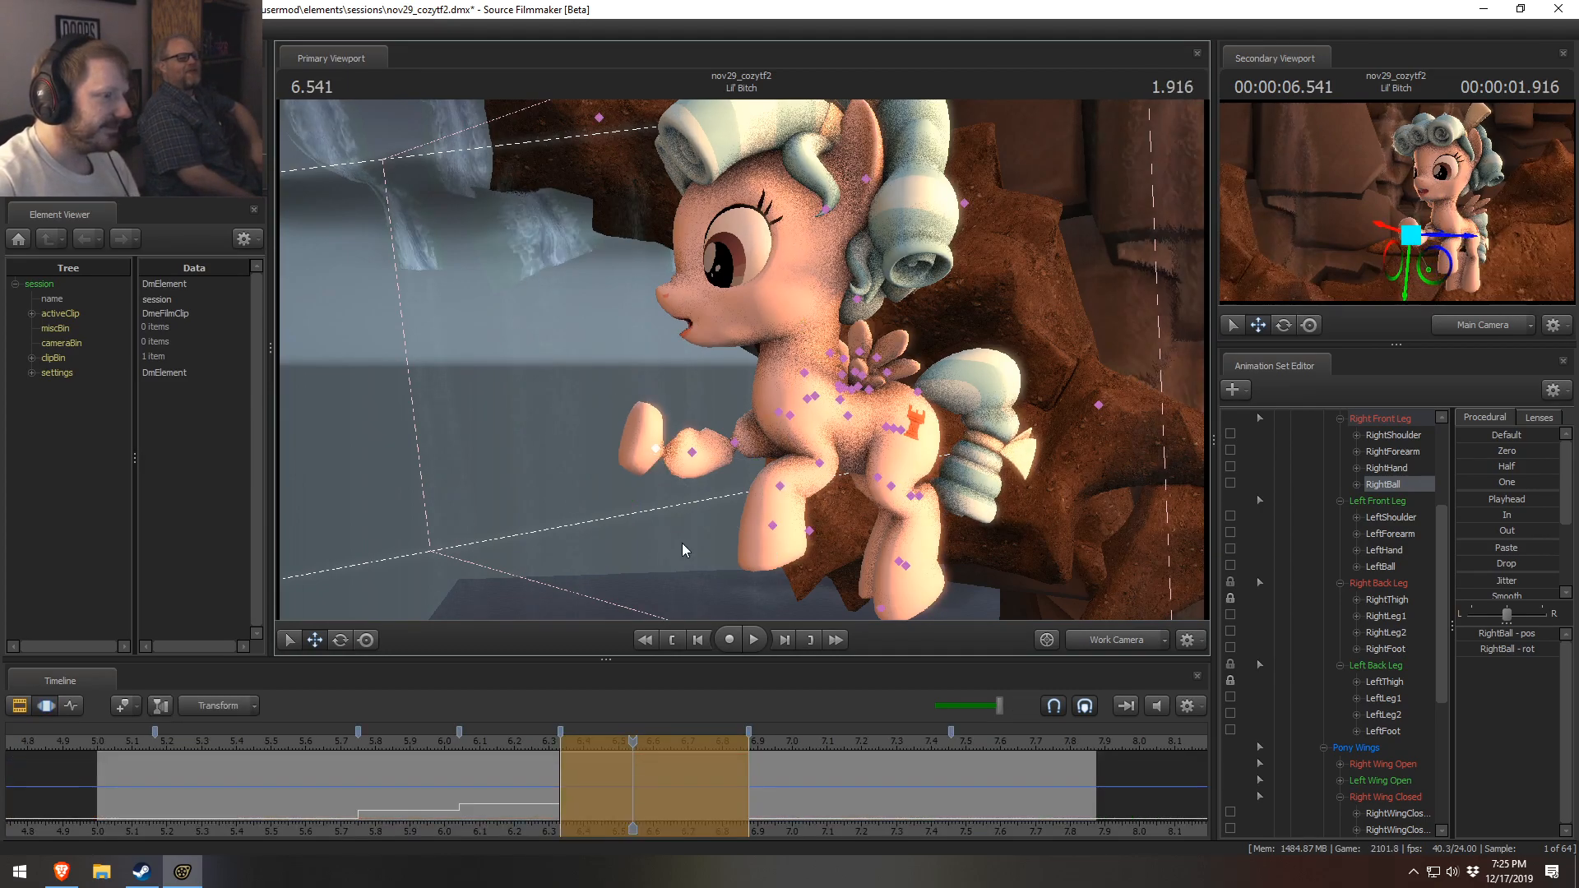
key("ctrl+z")
key("ctrl+z")
key("ctrl+z")
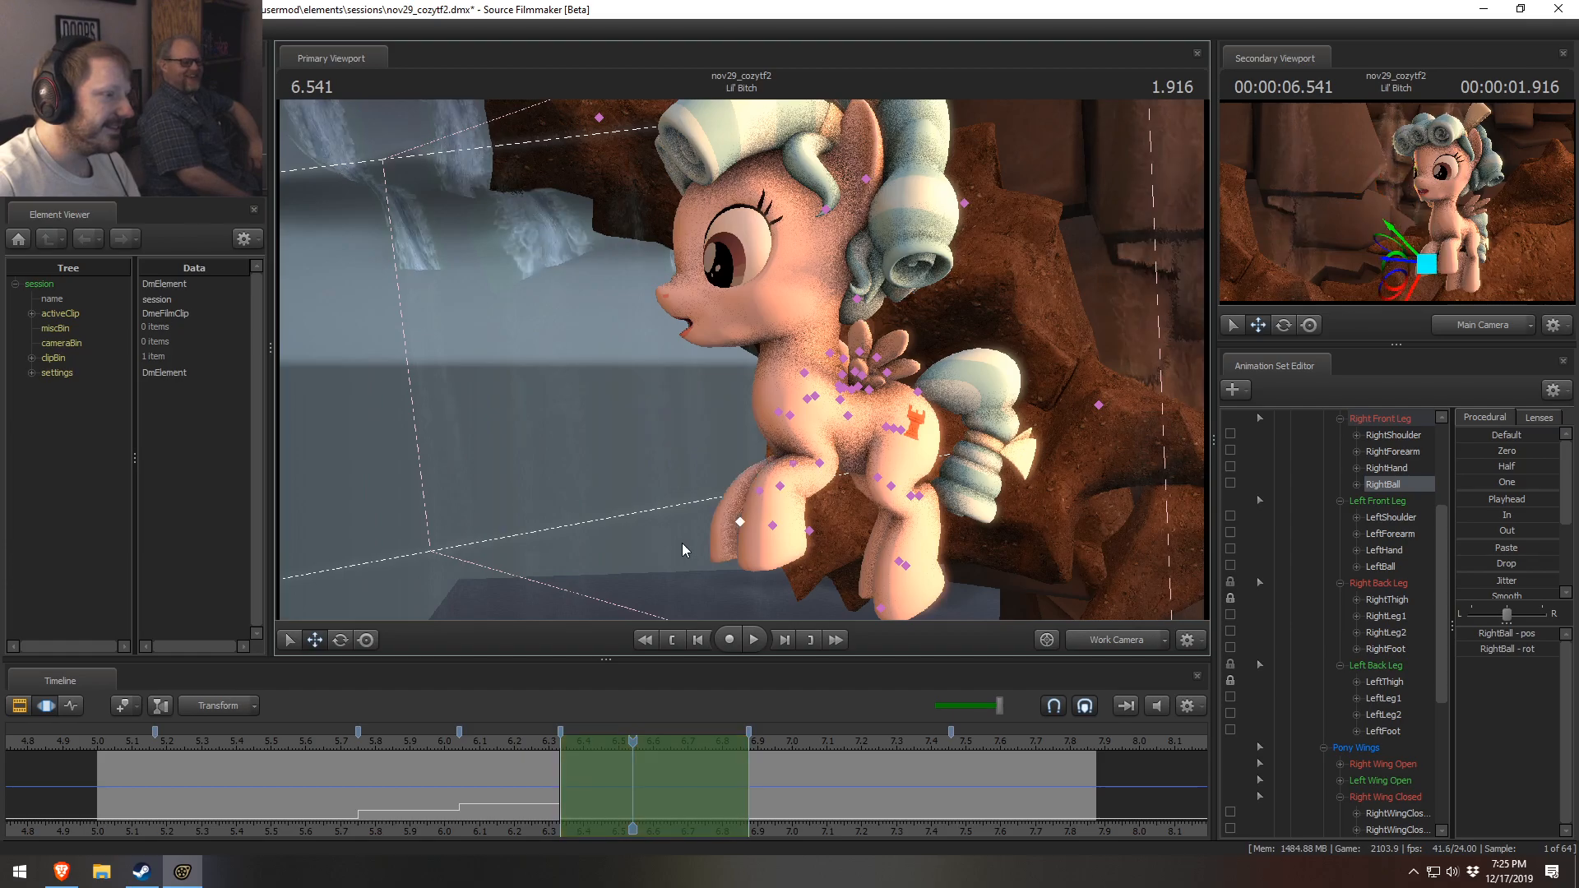
- Go to 6.5 seconds, frame the pony's face close up from the front, and extend the time selection over the whole timeline
left_click_drag(498, 743, 745, 737)
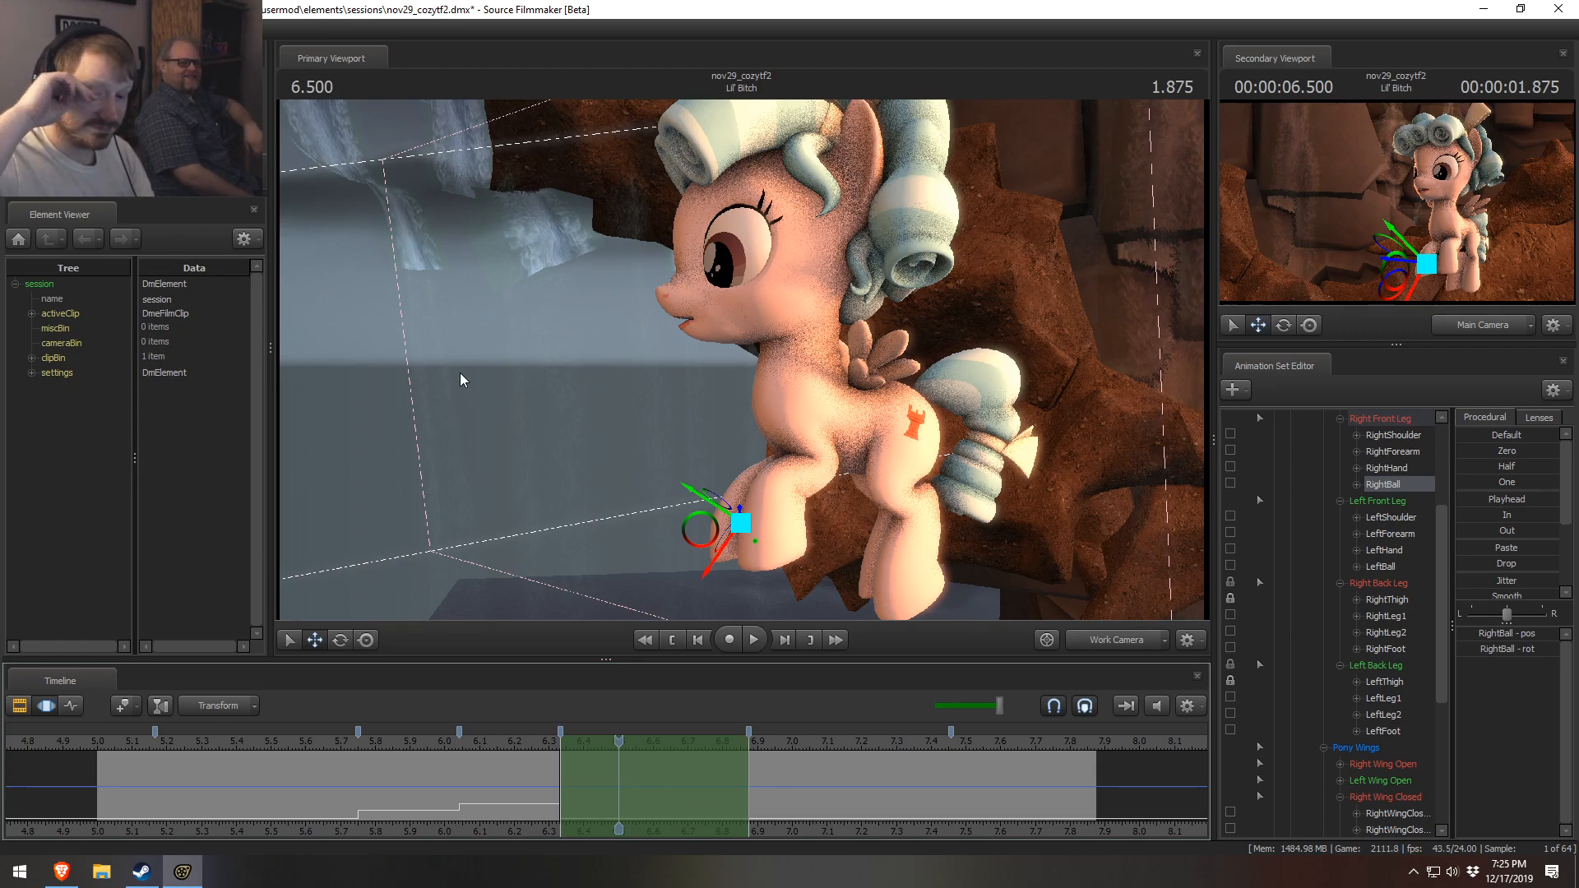
left_click_drag(540, 558, 773, 458, "alt")
left_click_drag(633, 460, 746, 368, "alt")
key("w")
left_click(482, 793)
key("ctrl+a")
scroll(1287, 617, "up", 4)
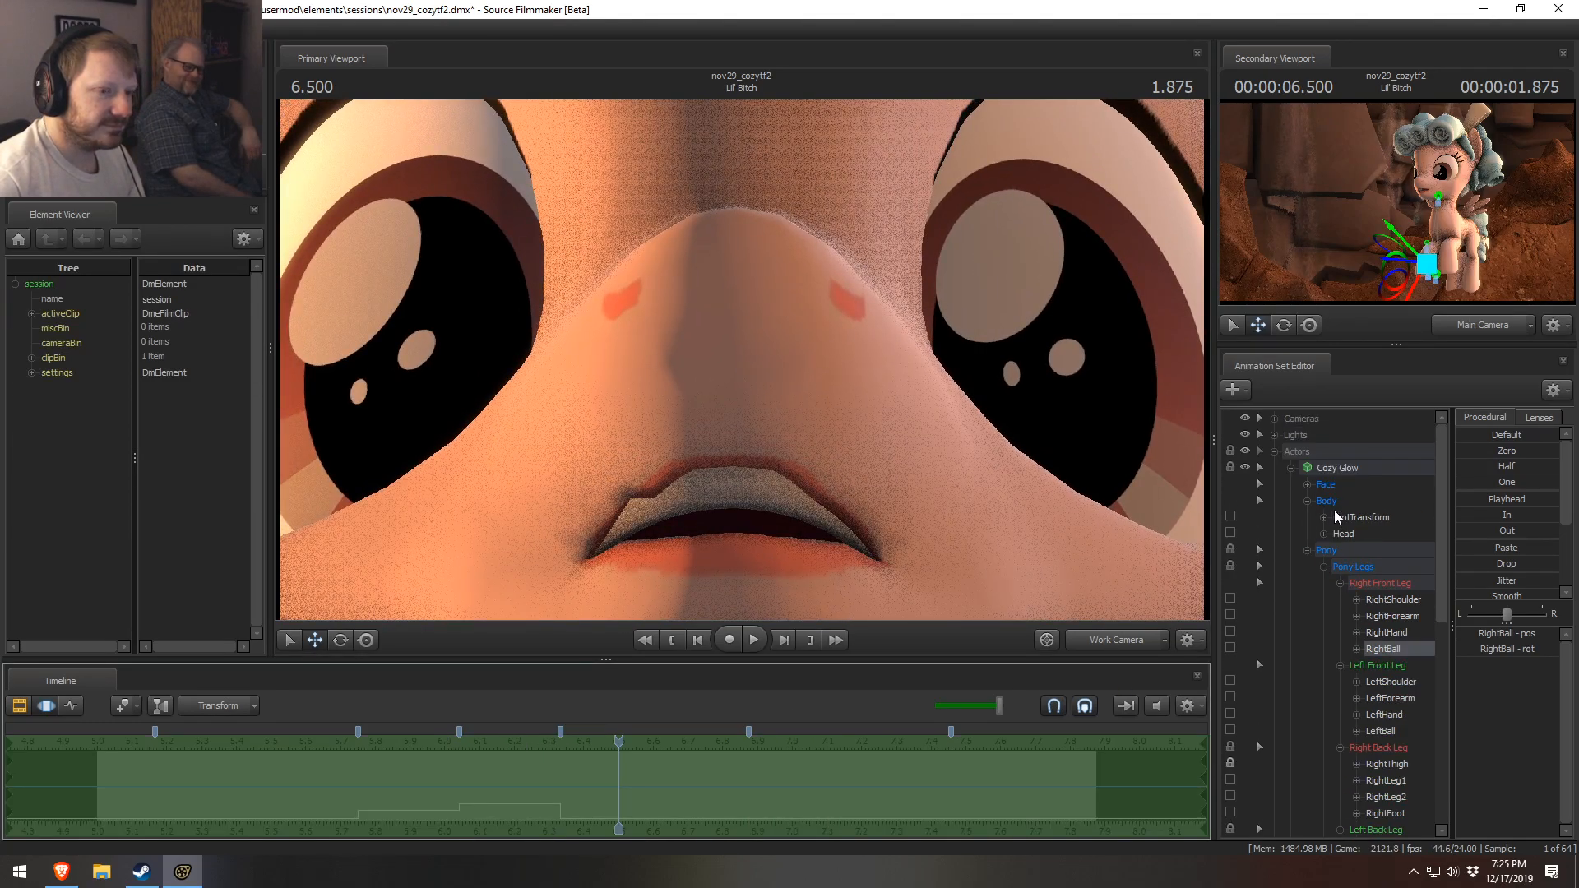
- Expand Cozy Glow's Face controls and try changing the jaw open value of the Lower Face
left_click(1315, 484)
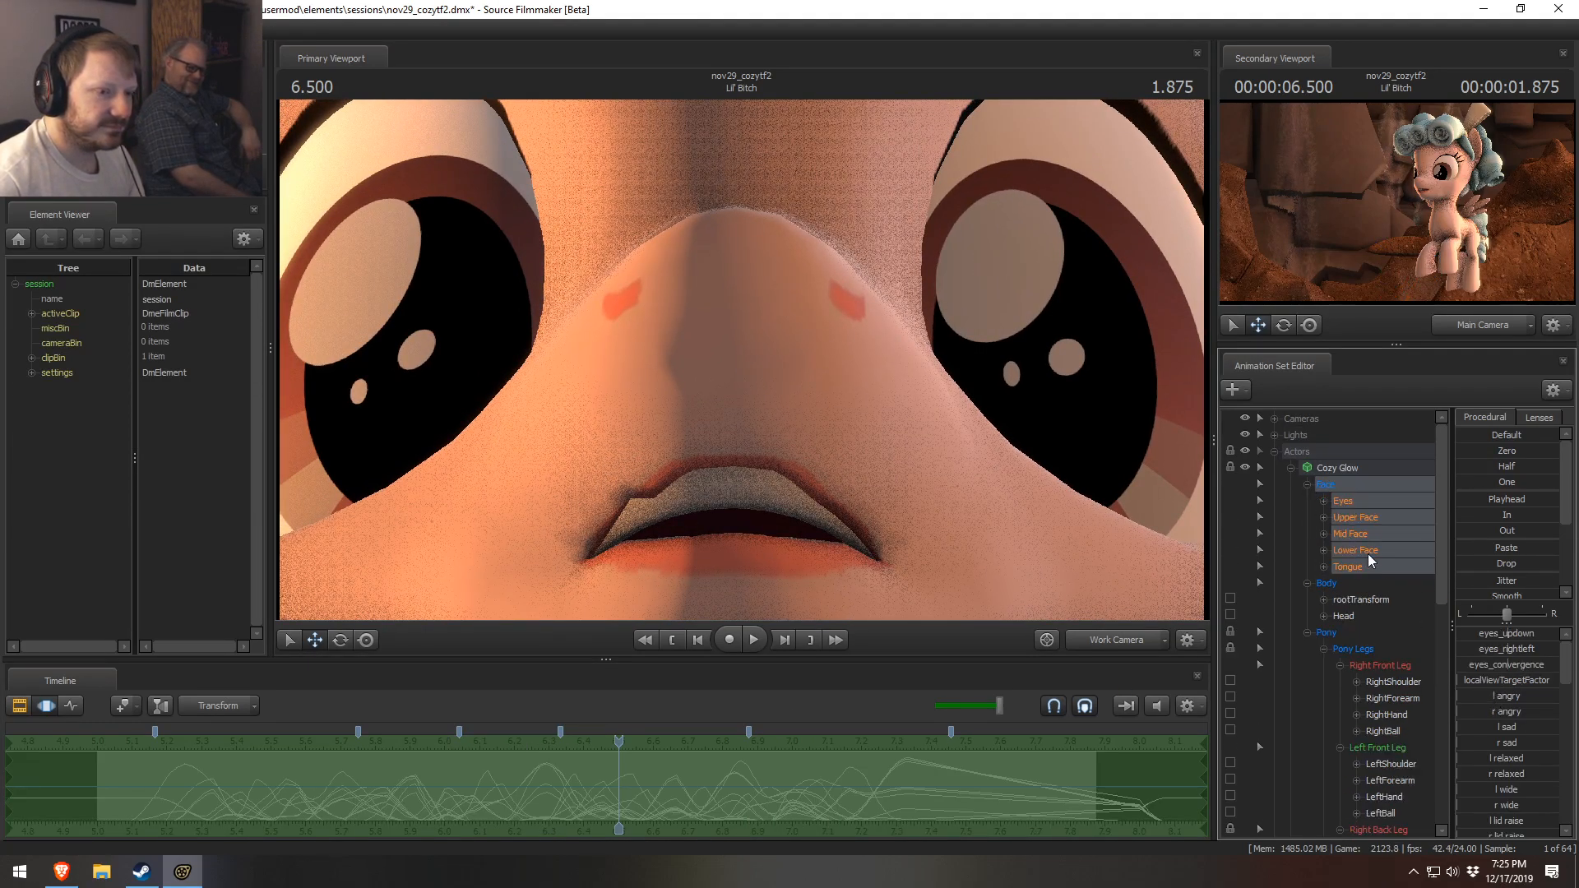
left_click(1357, 539)
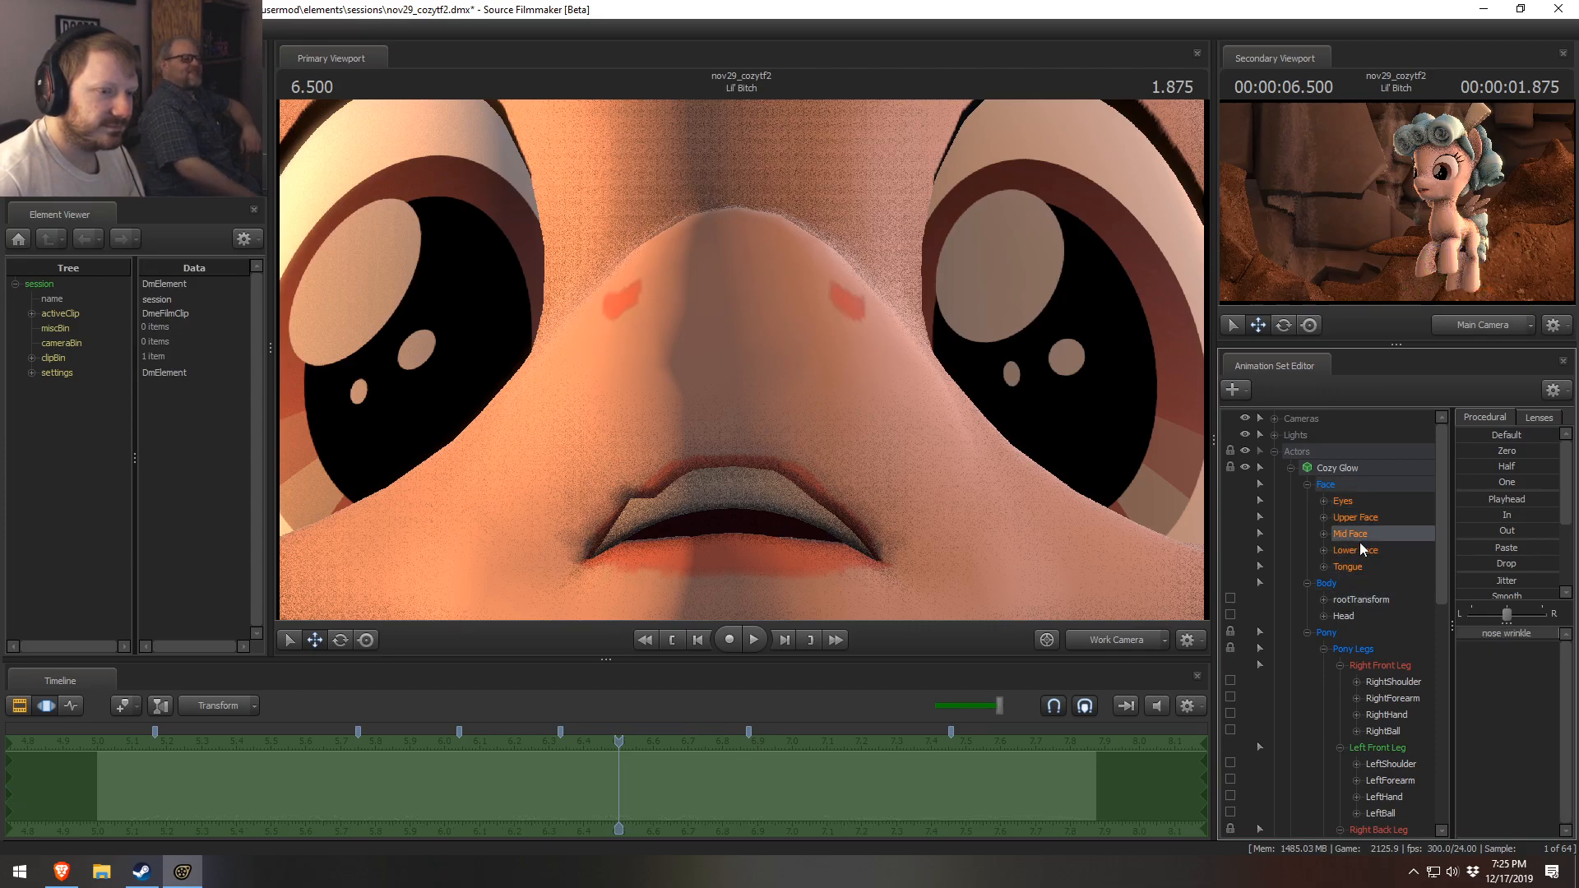
left_click(1358, 549)
left_click_drag(1509, 635, 1458, 633)
- Try raising the l relaxed and r relaxed controls of the Upper Face, then cancel the change
left_click(1324, 518)
left_click(1365, 522)
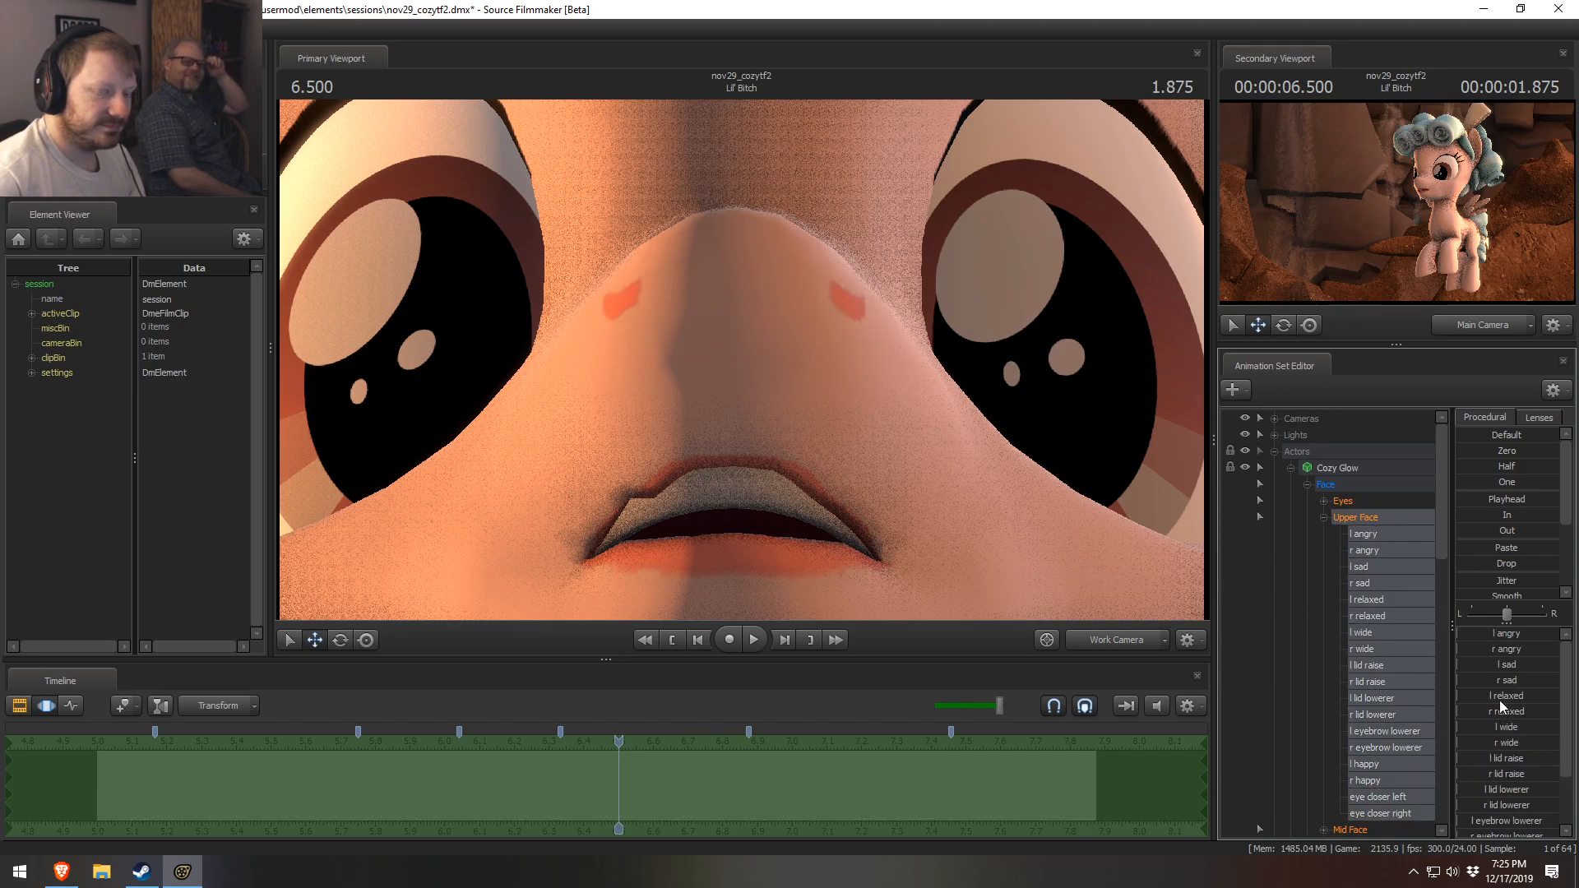
left_click_drag(1495, 695, 1556, 711)
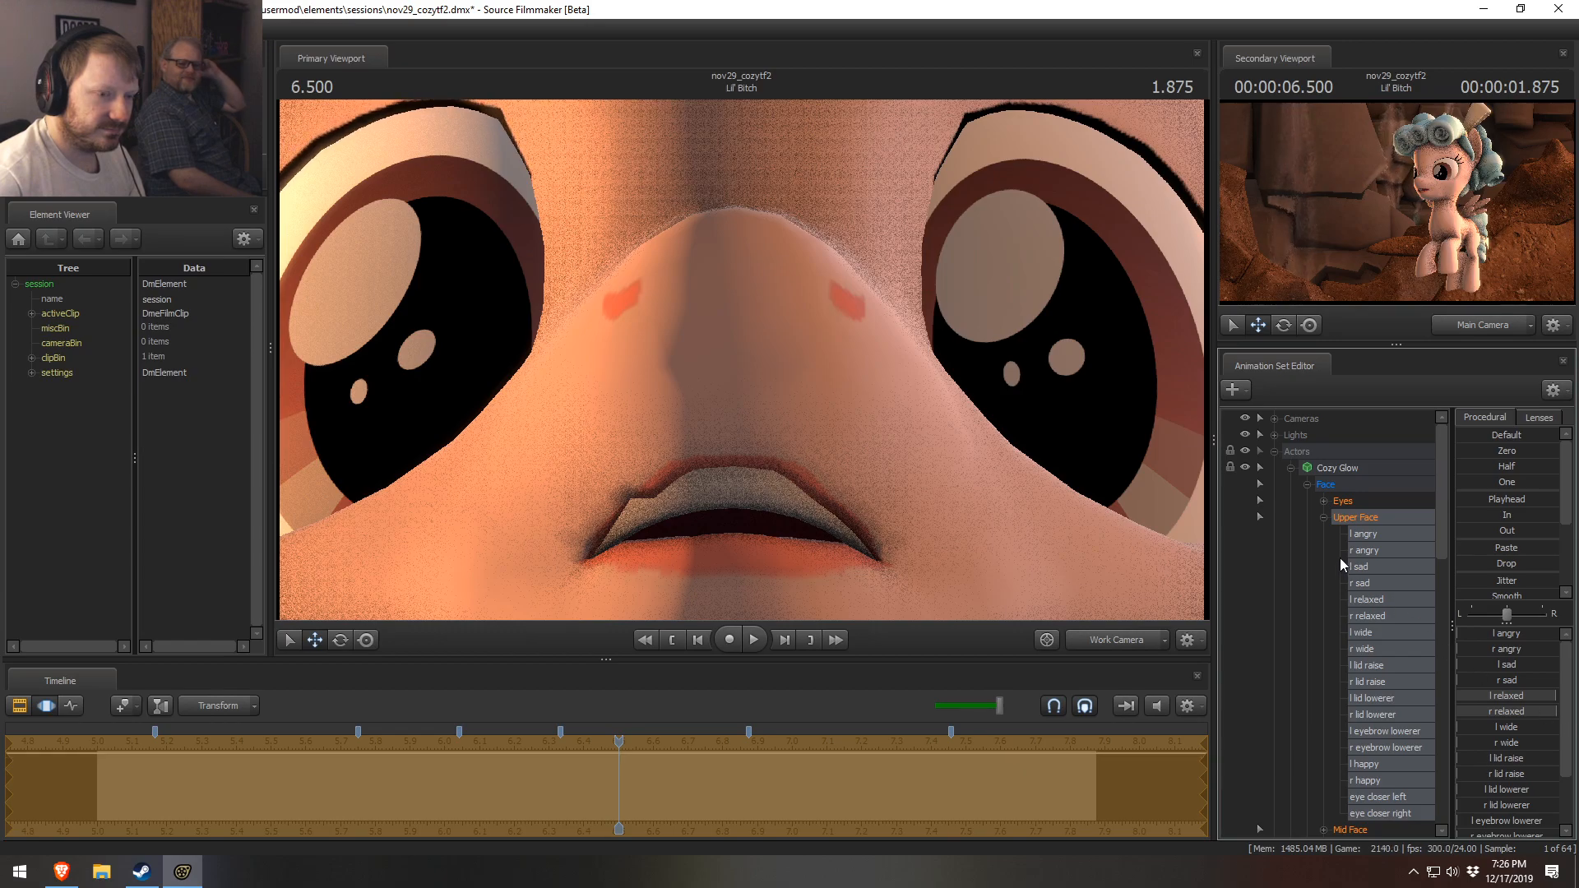
scroll(1353, 698, "down", 3)
key("Escape")
- Try the eye closer left, eye closer right and jaw open controls with Upper and Lower Face selected, then undo them
left_click(1355, 696, "ctrl")
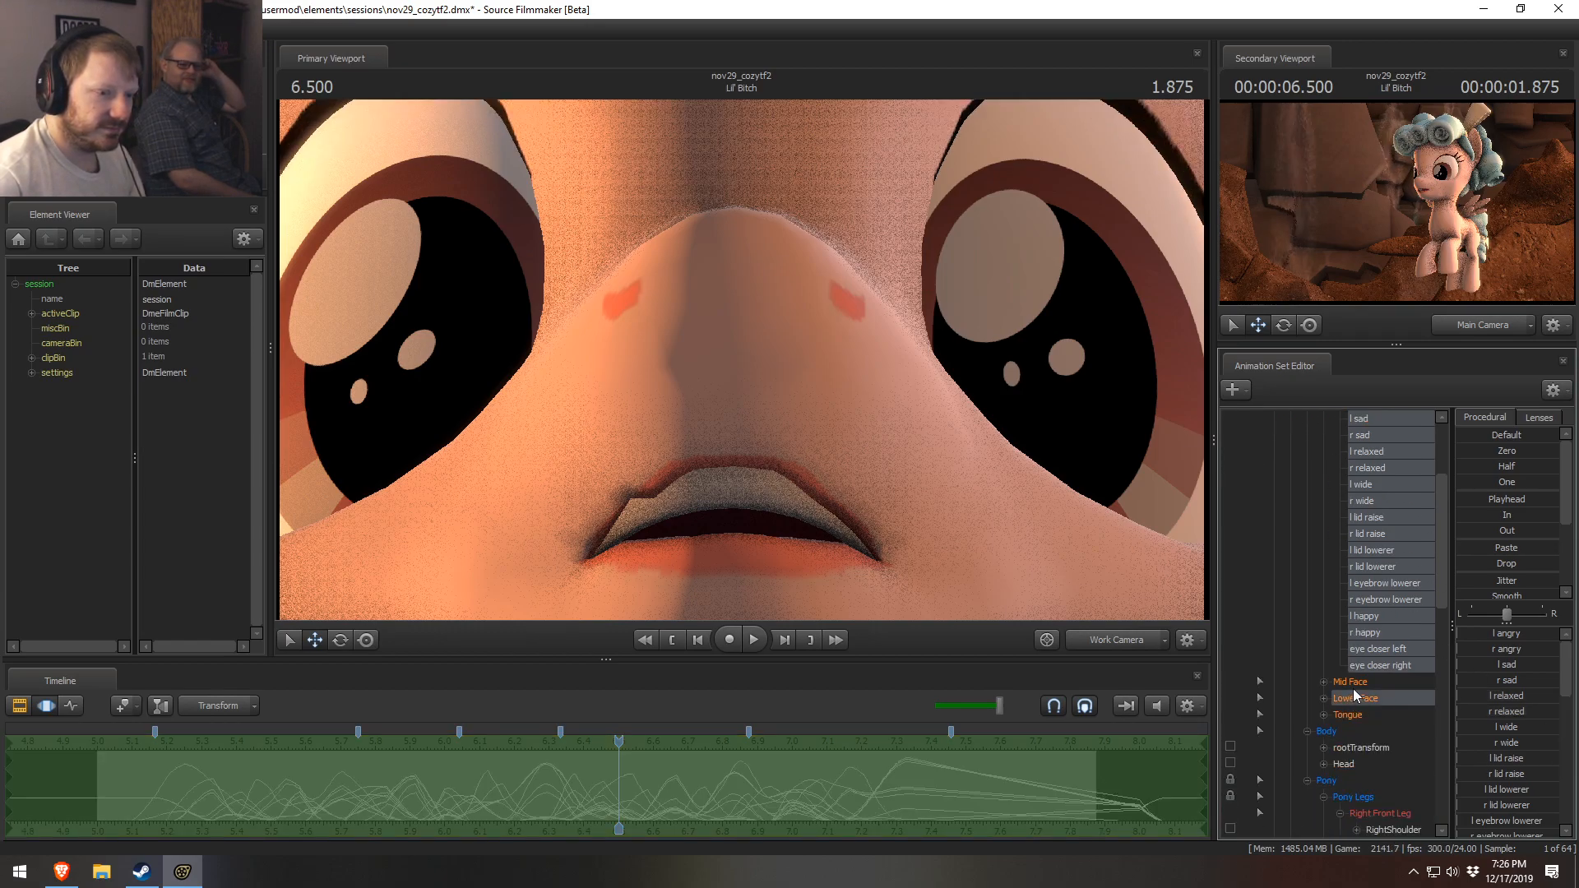
scroll(1382, 670, "up", 3)
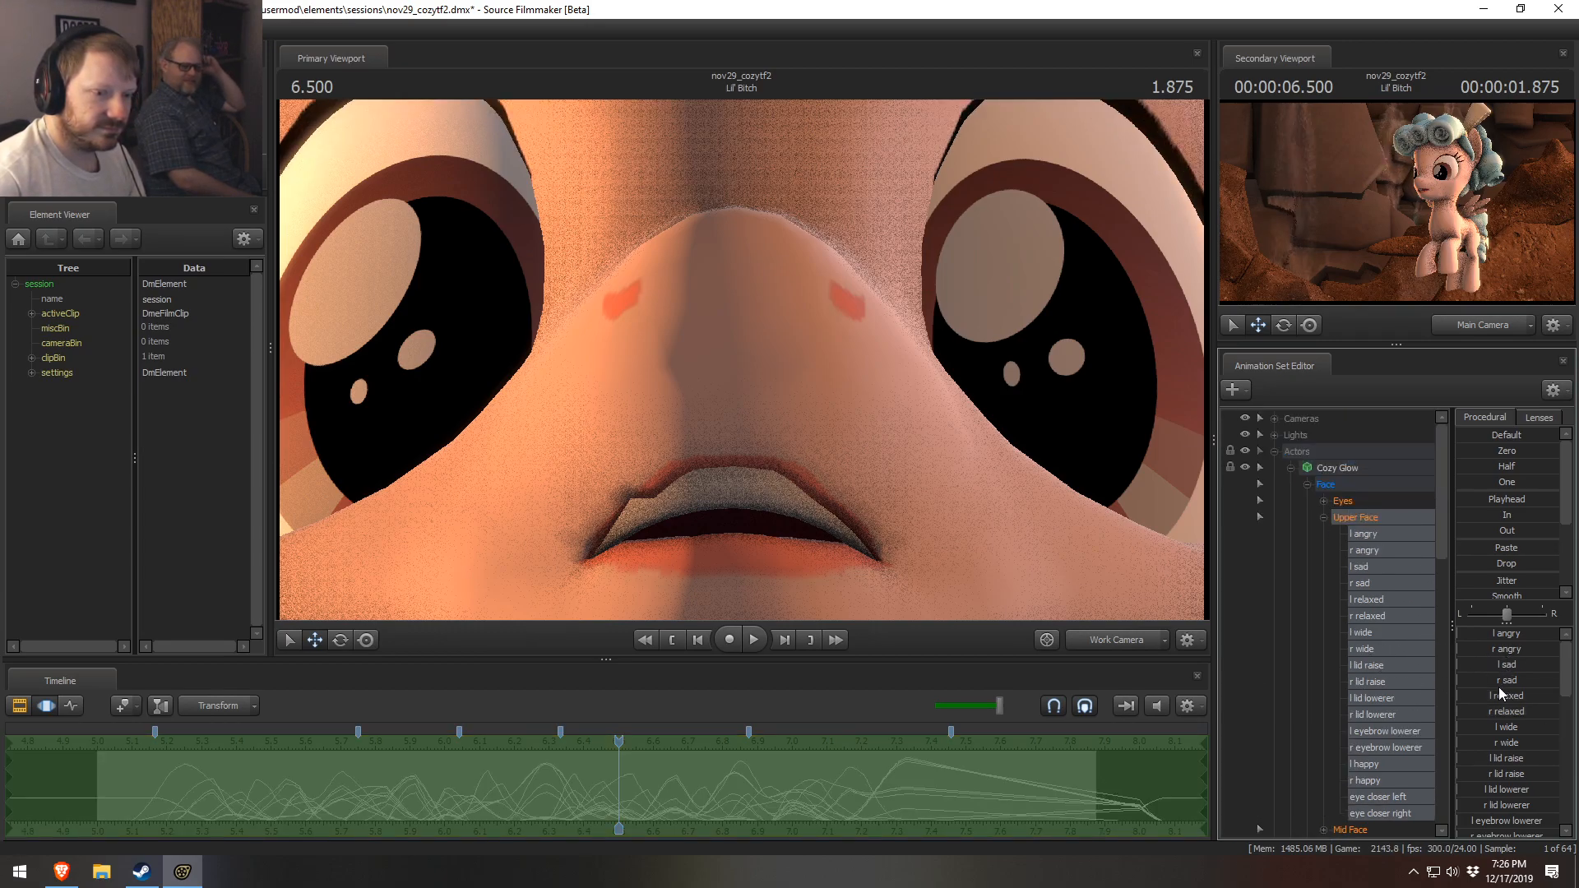
scroll(1494, 792, "down", 2)
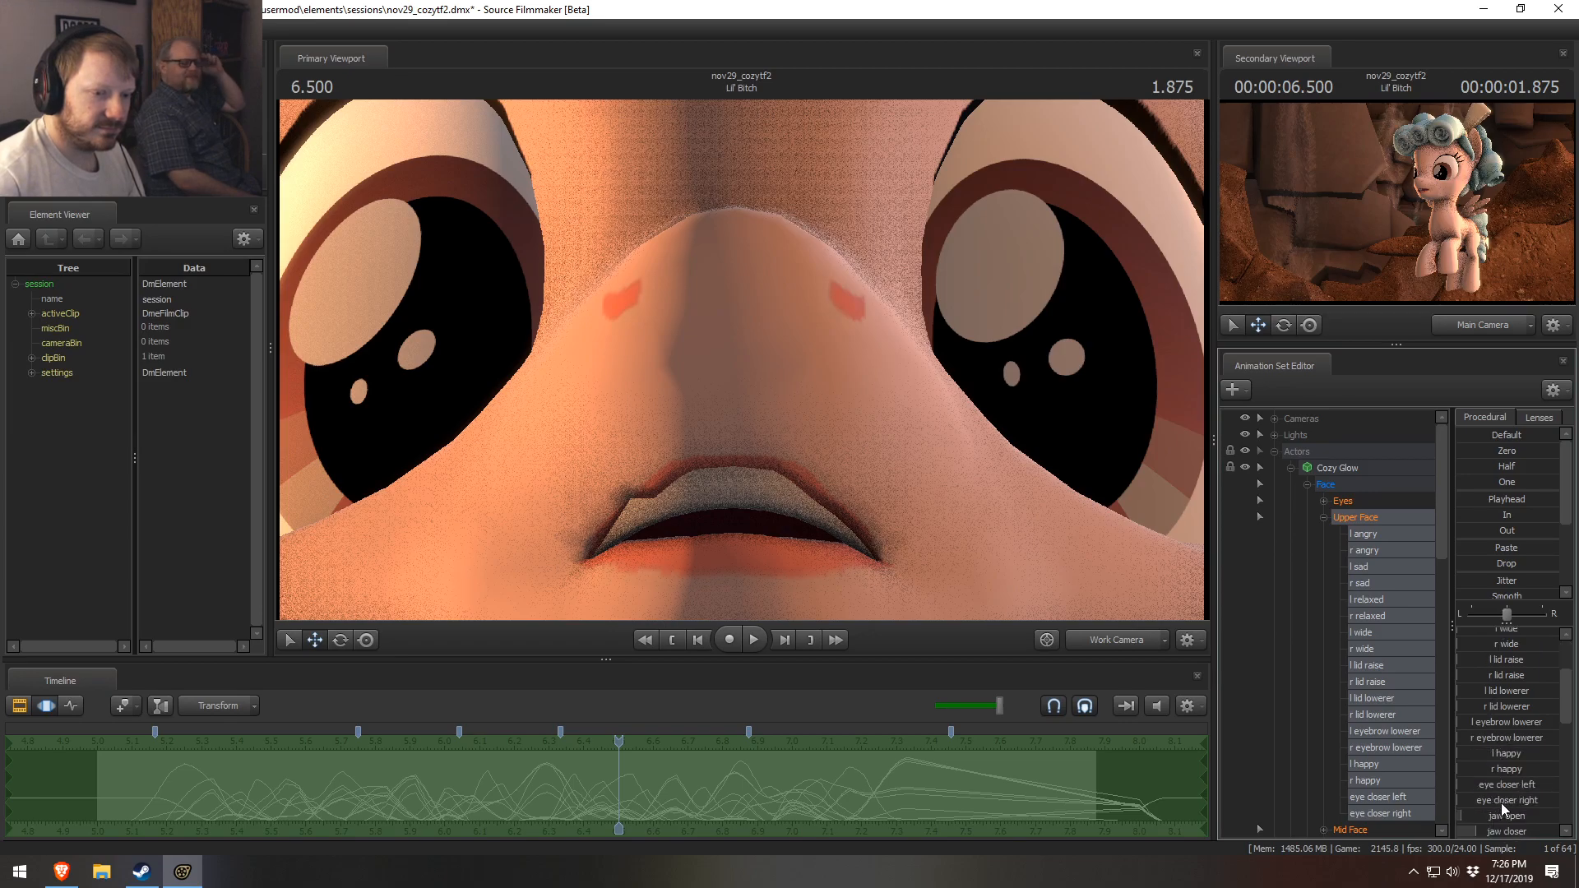
left_click(1492, 787)
left_click(1494, 800)
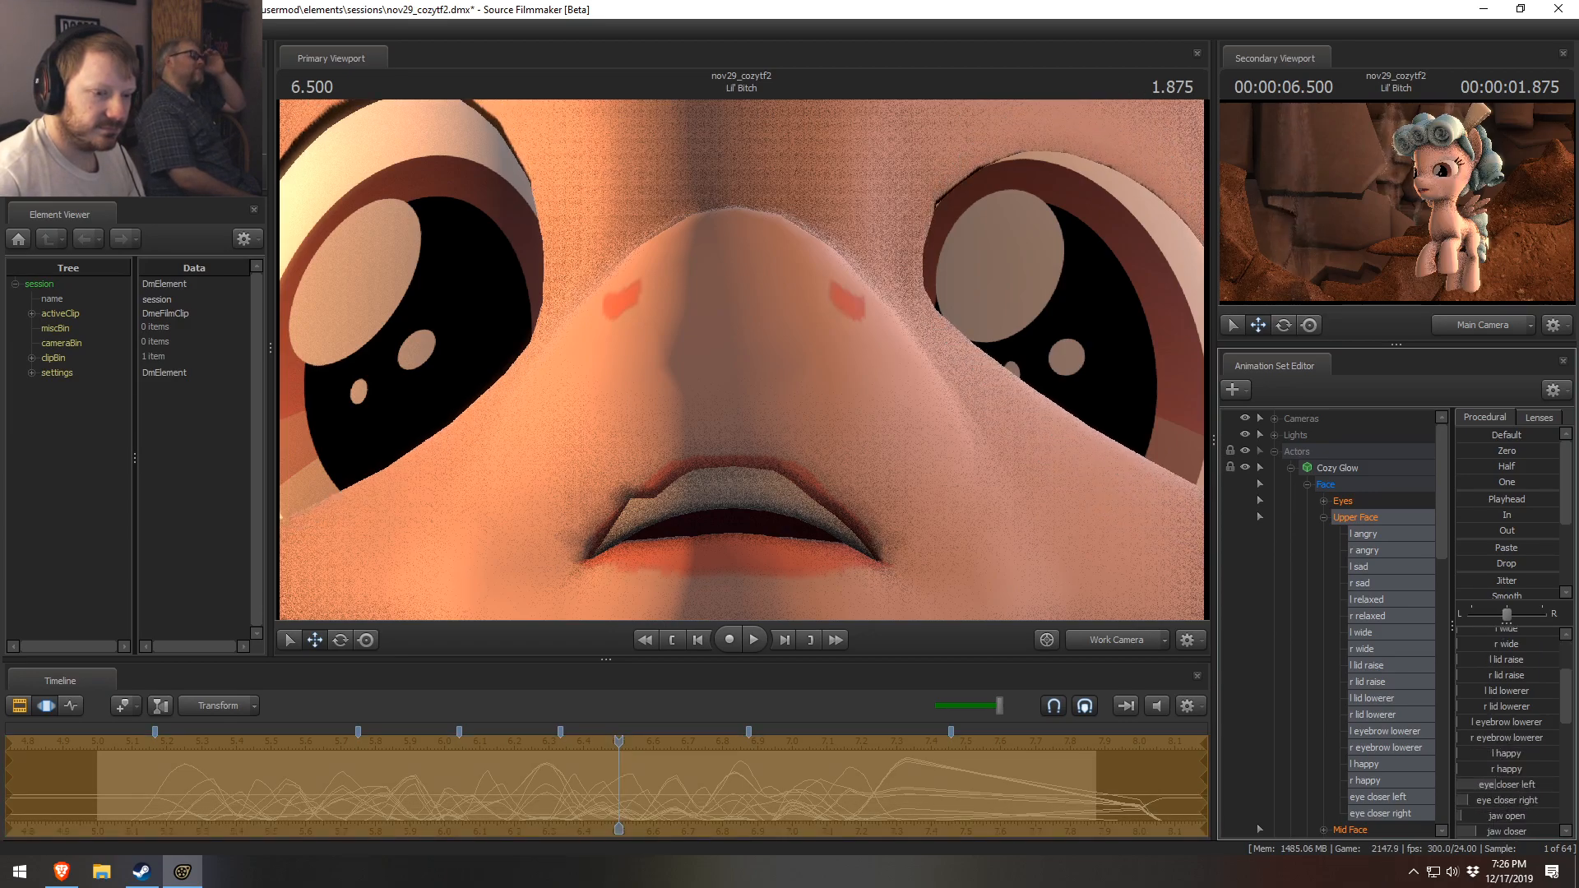
left_click_drag(1513, 816, 1554, 817)
key("ctrl+z")
key("ctrl+z")
key("ctrl+z")
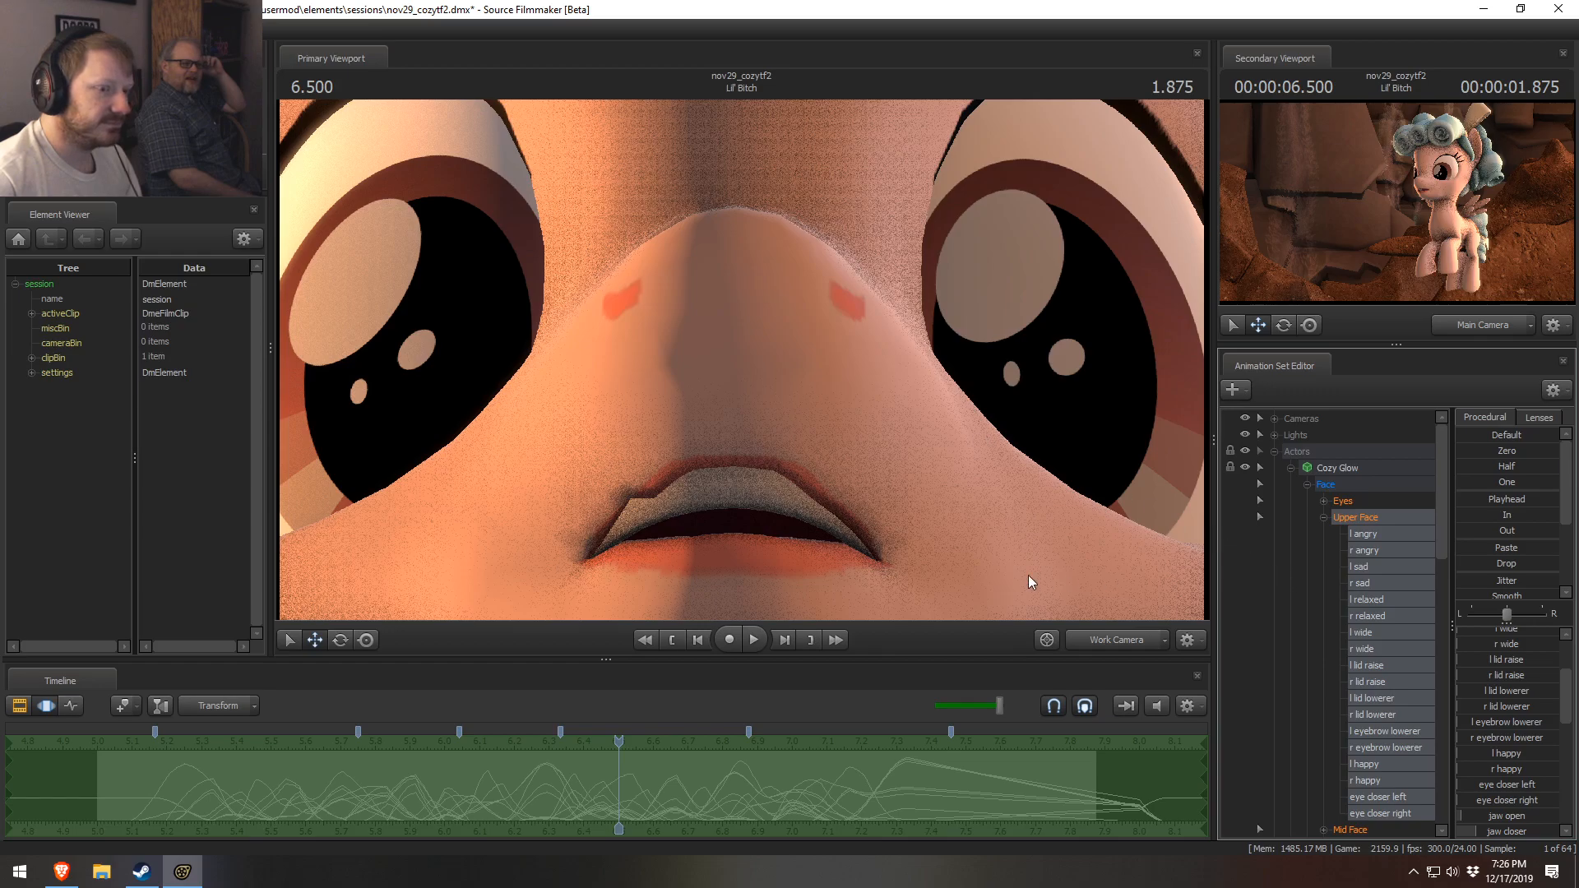
- Show the Mid Face's nose wrinkle control and compare the face through the main camera and the work camera
left_click(1325, 518)
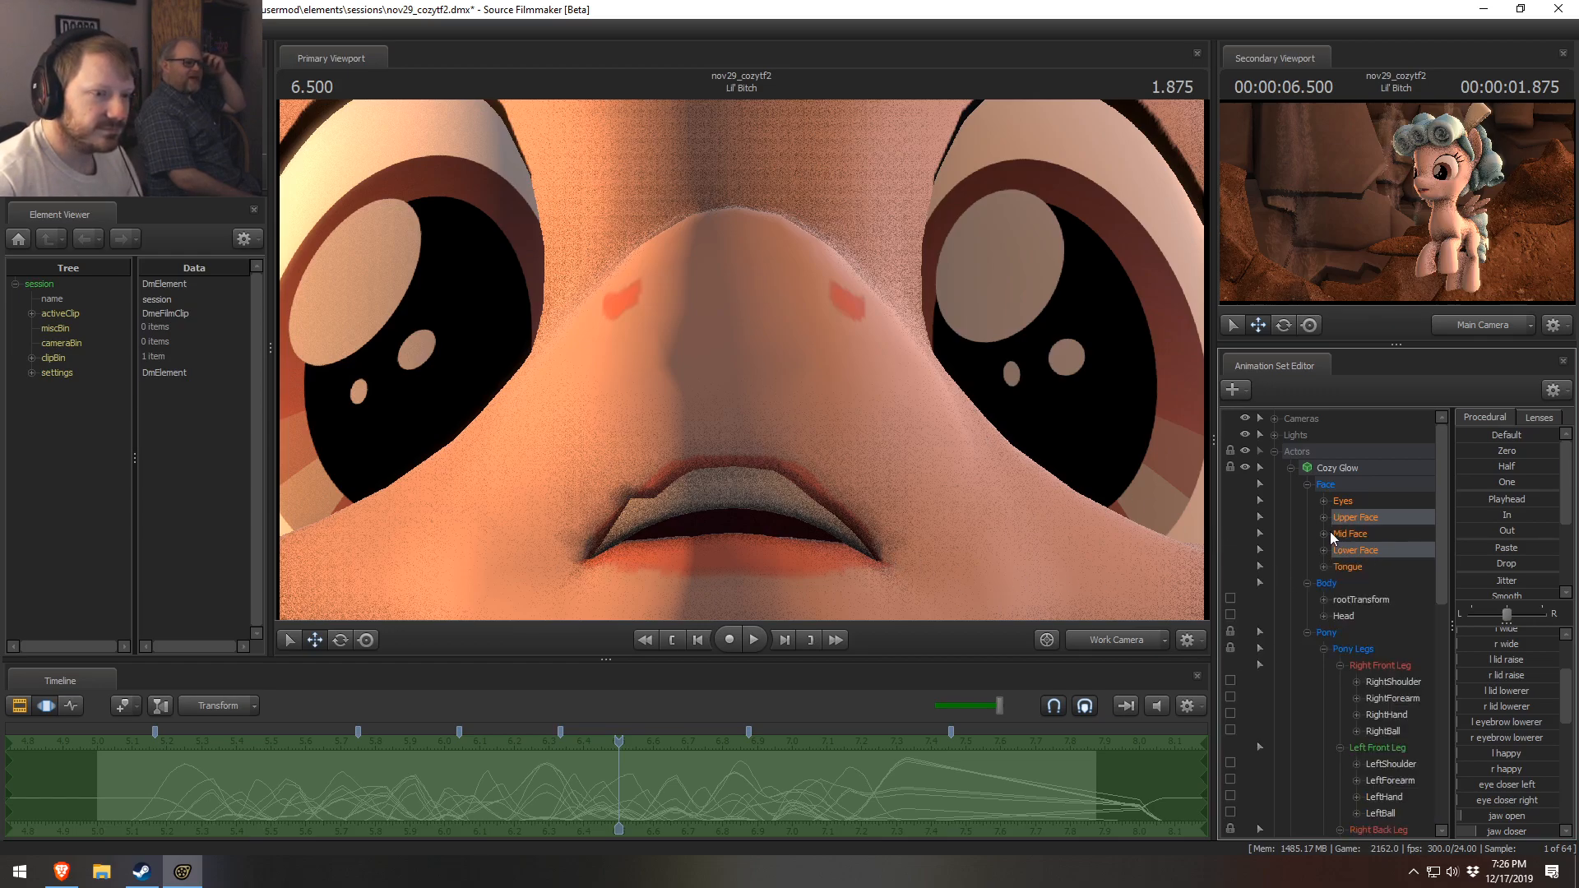
left_click(1333, 534)
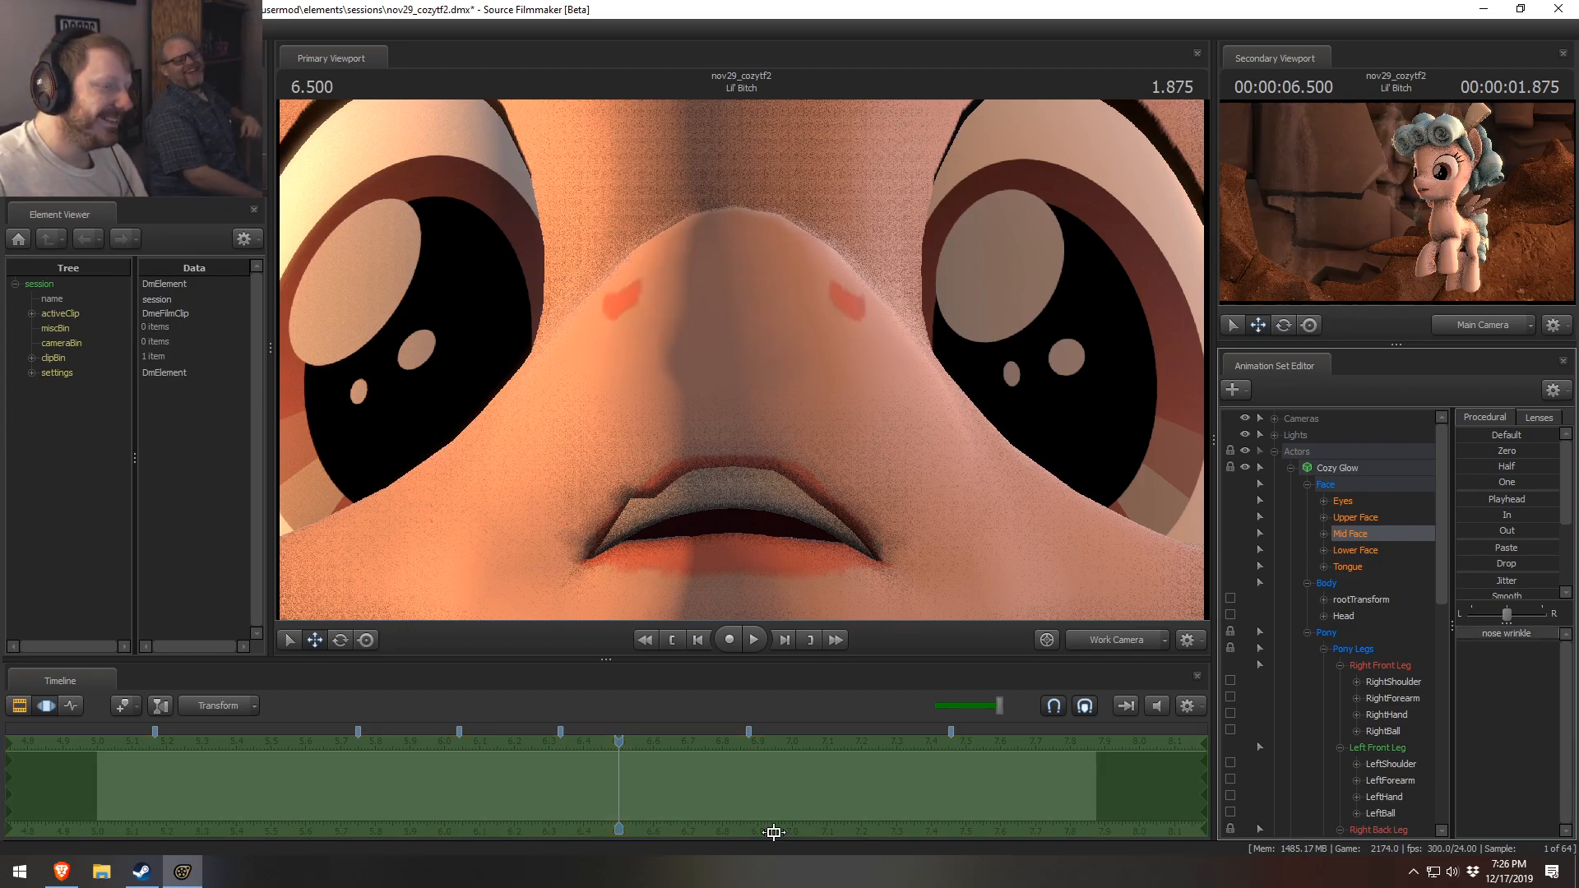
left_click(1105, 639)
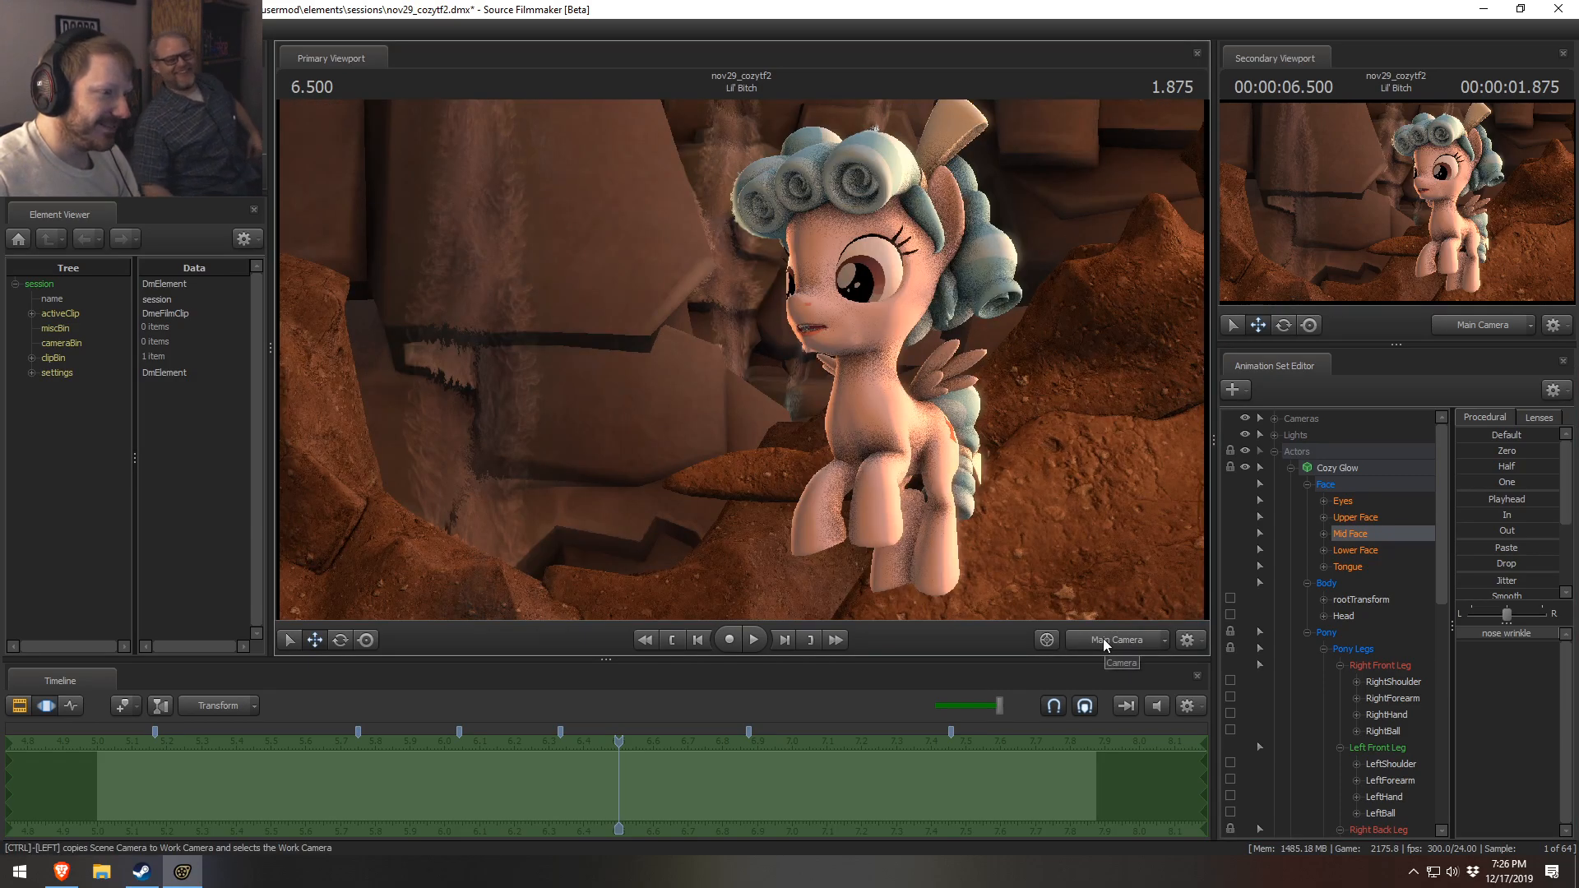
left_click(1132, 644)
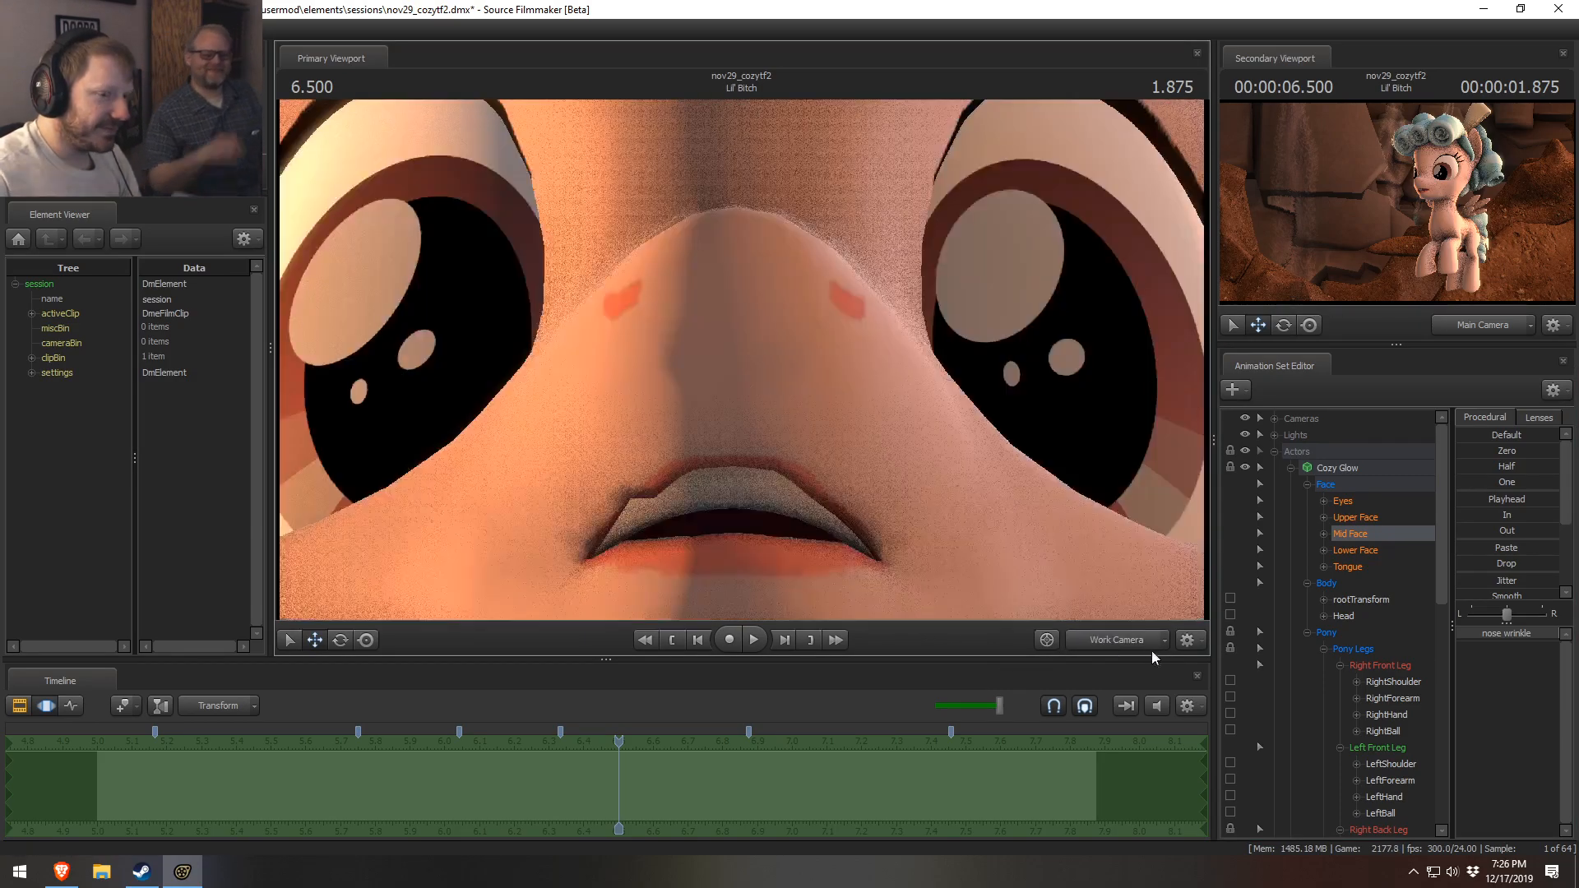
- Try adjusting jaw open in the Lower Face controls and undo it
left_click(1355, 551)
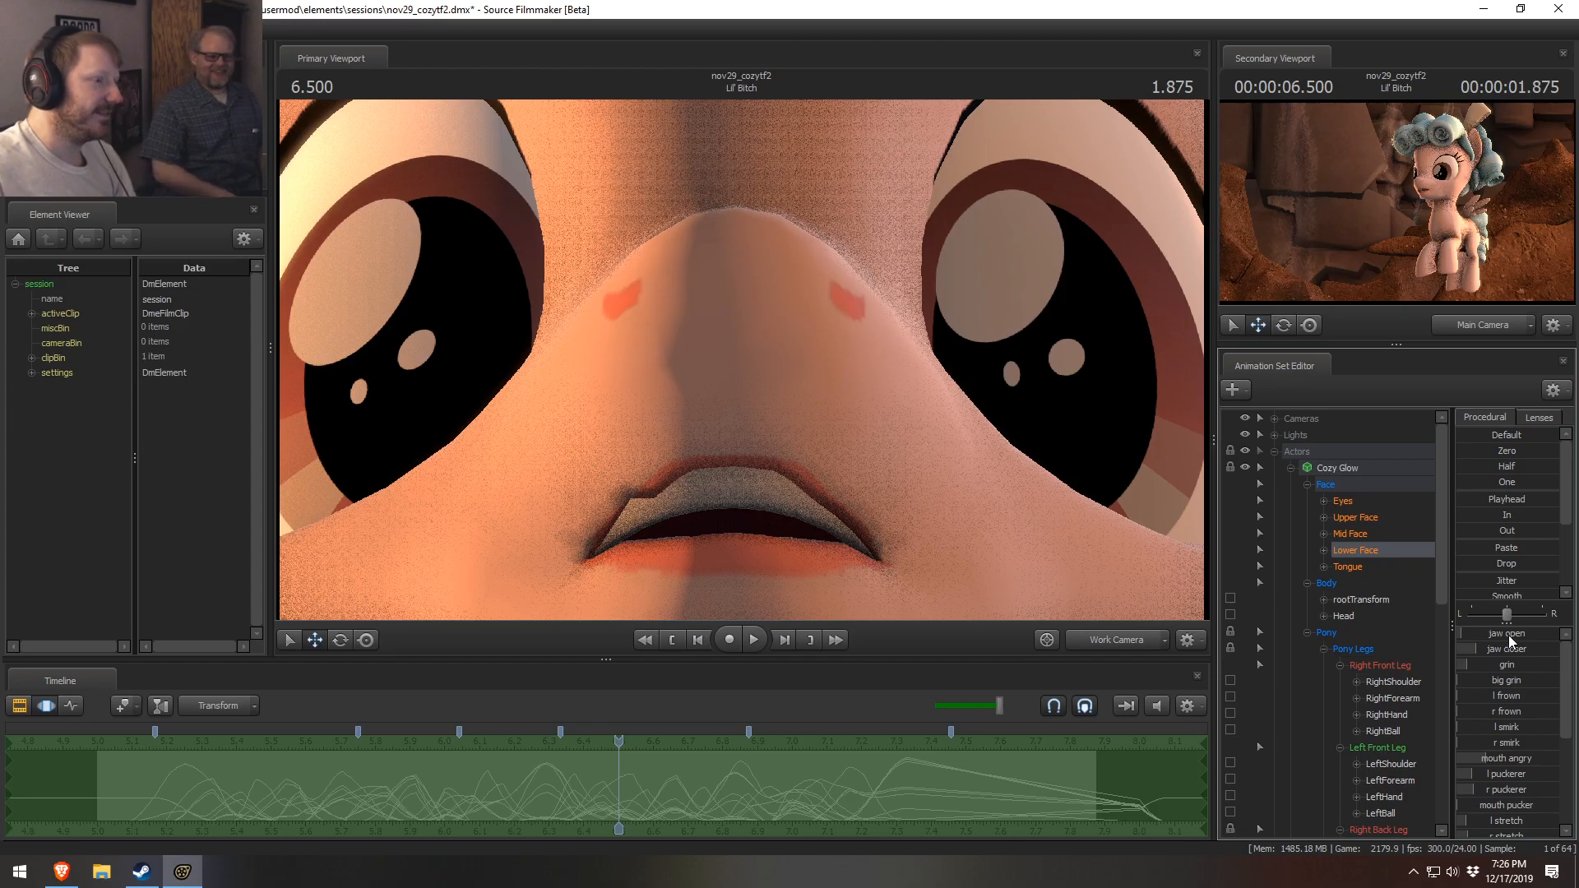
left_click_drag(1509, 637, 1509, 637)
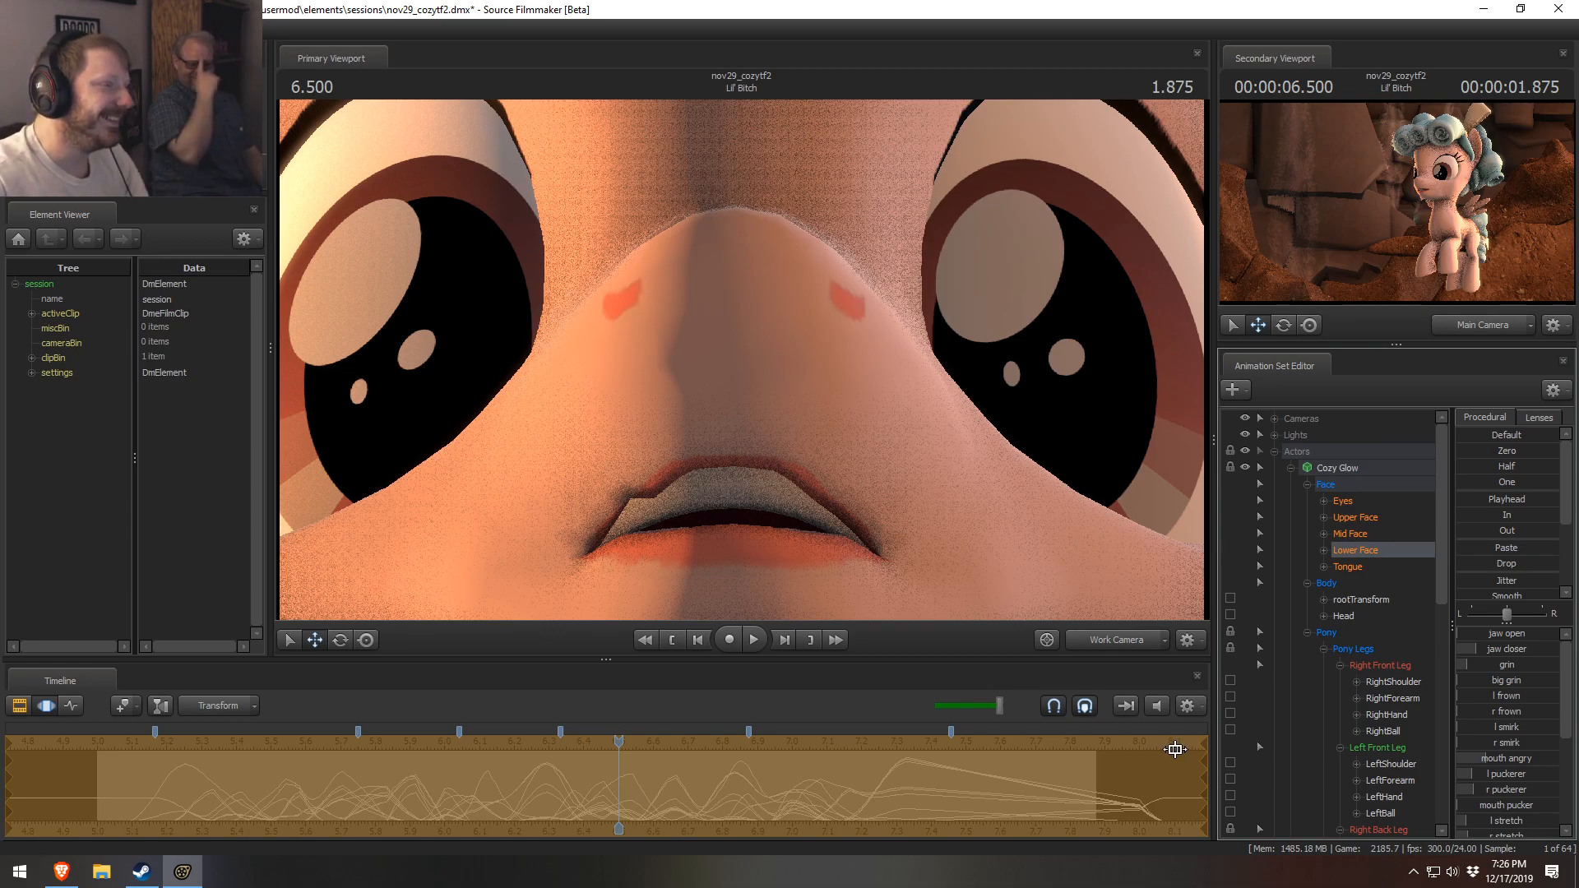
key("ctrl+z")
- Pull the work camera back to frame the pony's head and chest, and switch the timeline to the Clip Editor
mouse_move(786, 441)
left_mouse_down()
mouse_move(773, 386)
mouse_move(780, 432)
left_mouse_up()
key("s")
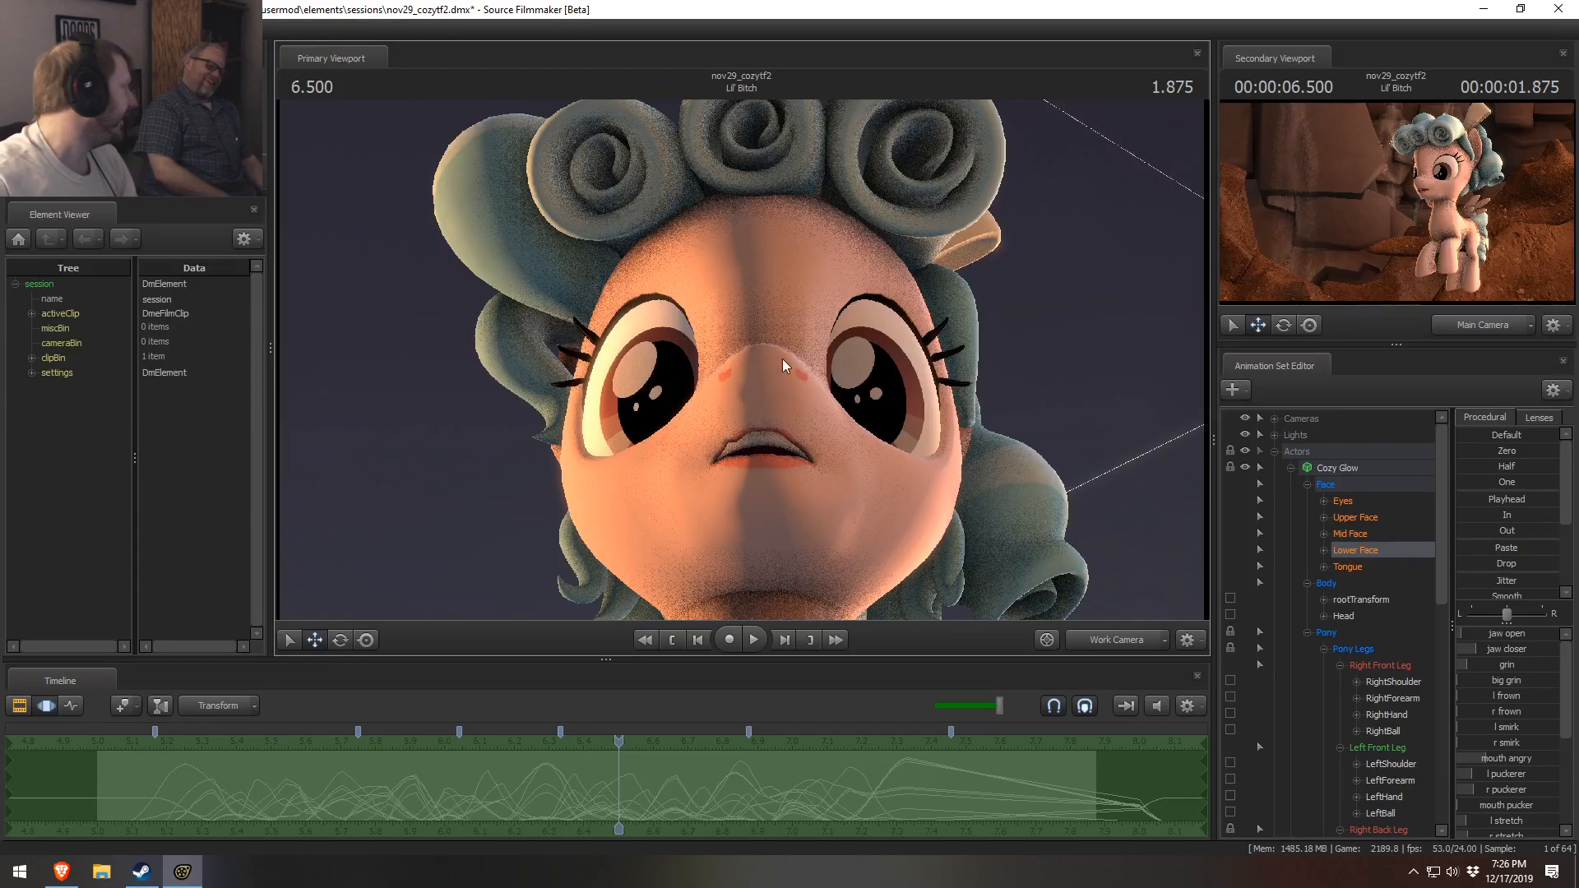
key("s")
mouse_move(875, 477)
left_mouse_down()
mouse_move(881, 394)
mouse_move(872, 493)
left_mouse_up()
left_click_drag(727, 289, 727, 355)
key("F2")
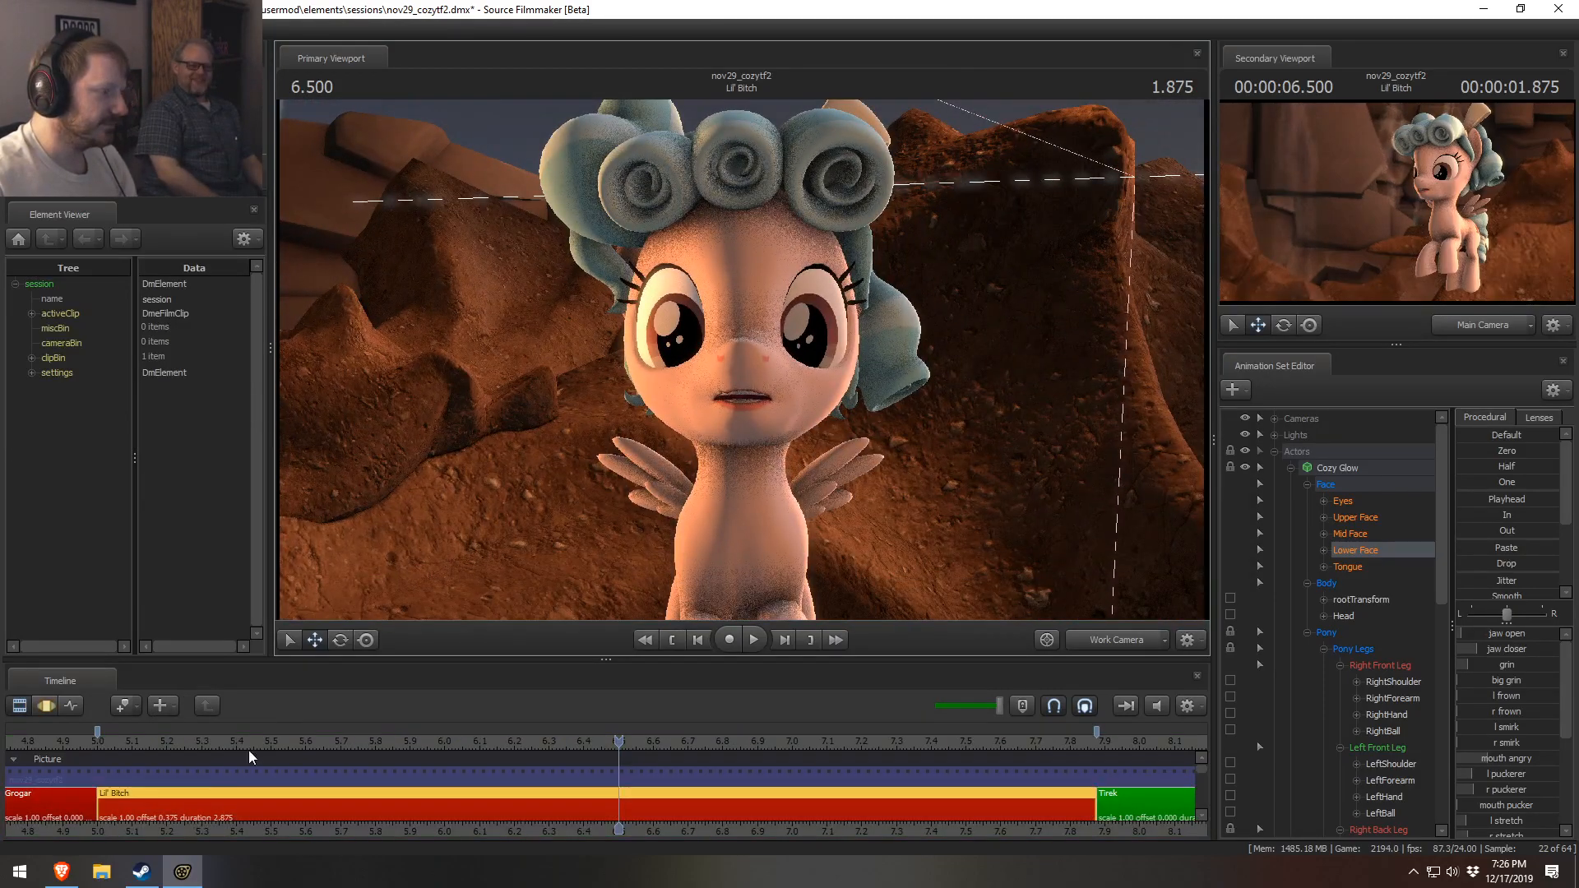
- Move the playhead to 4.625 seconds in the Grogar shot and frame Grogar's head closely with the work camera
scroll(247, 750, "down", 3)
left_click(243, 753)
left_click(261, 741)
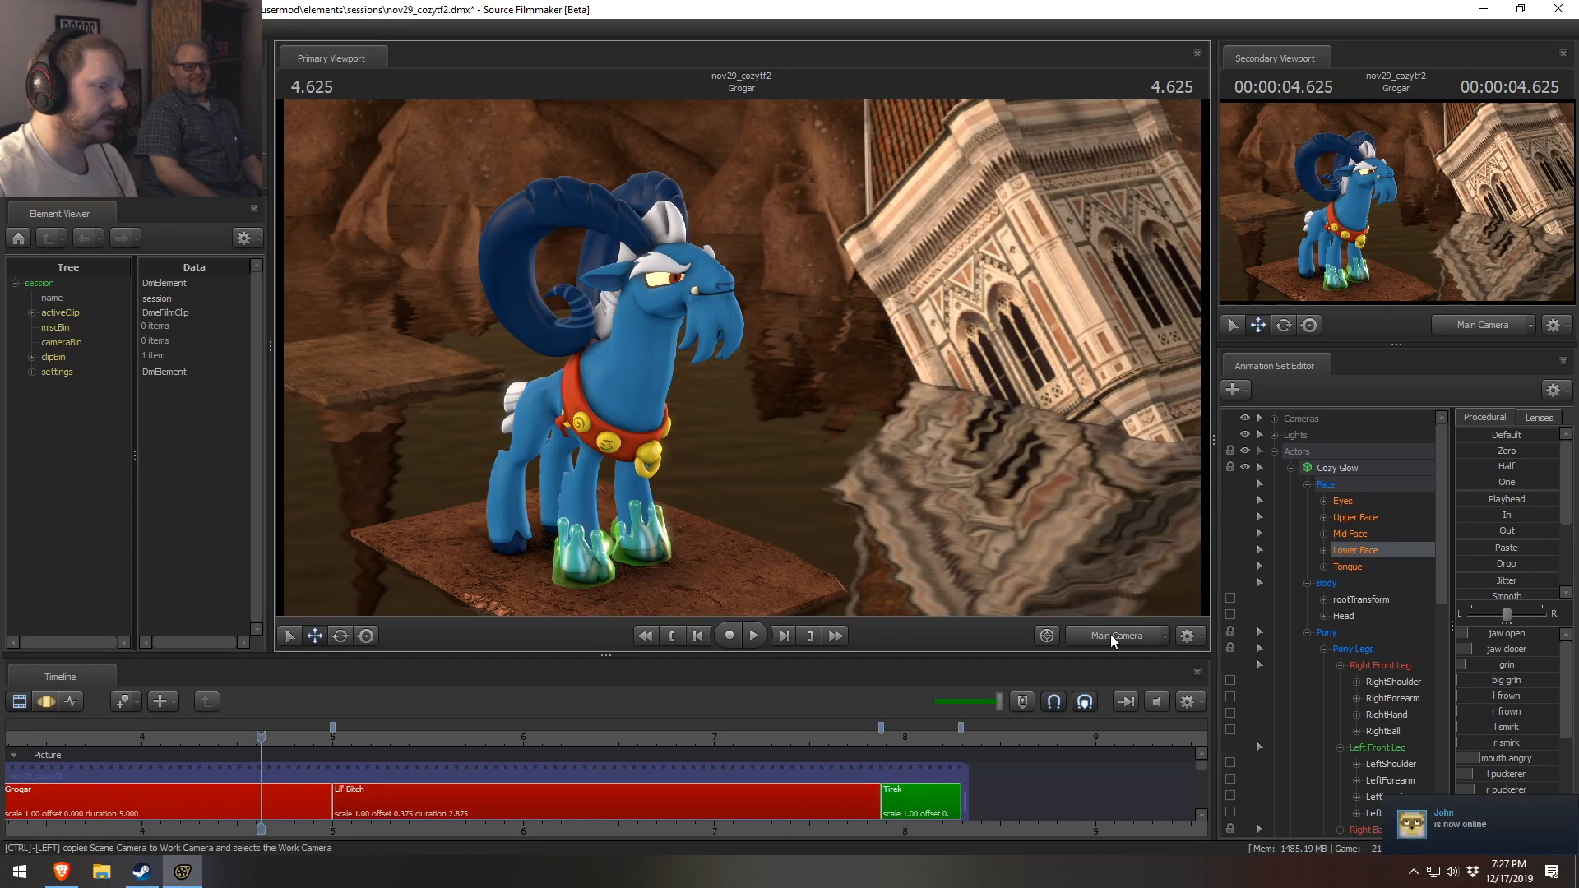
key("w")
left_click_drag(941, 497, 839, 390)
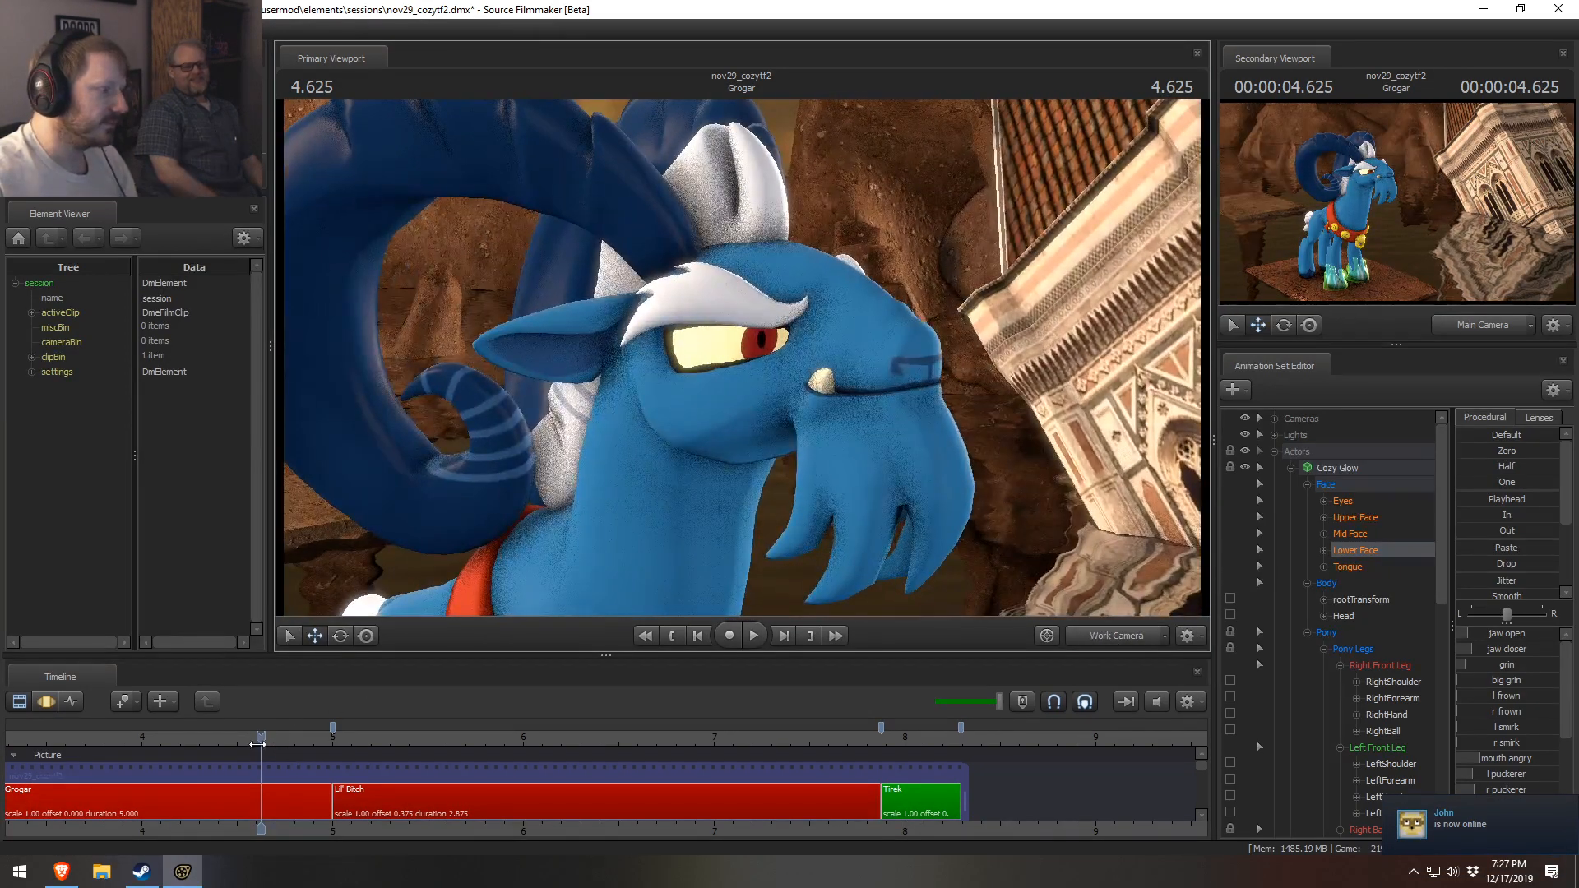
left_click(239, 802)
- Try pulling Grogar's right lip corner up toward his eye by moving and rotating the RightCornerLip bone
left_click(818, 388)
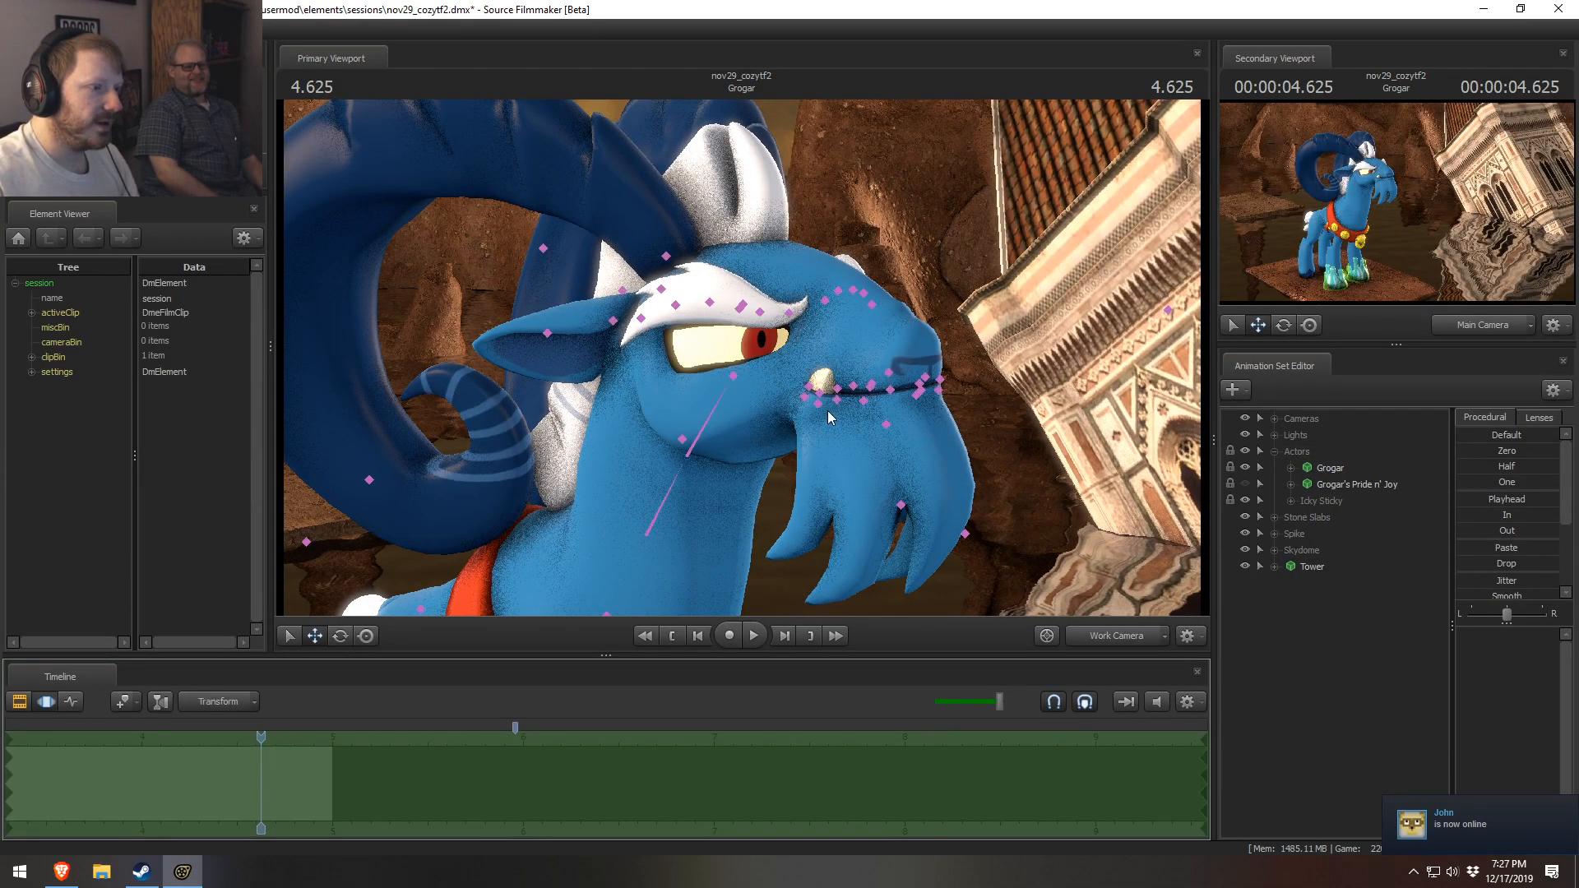
left_click(808, 391)
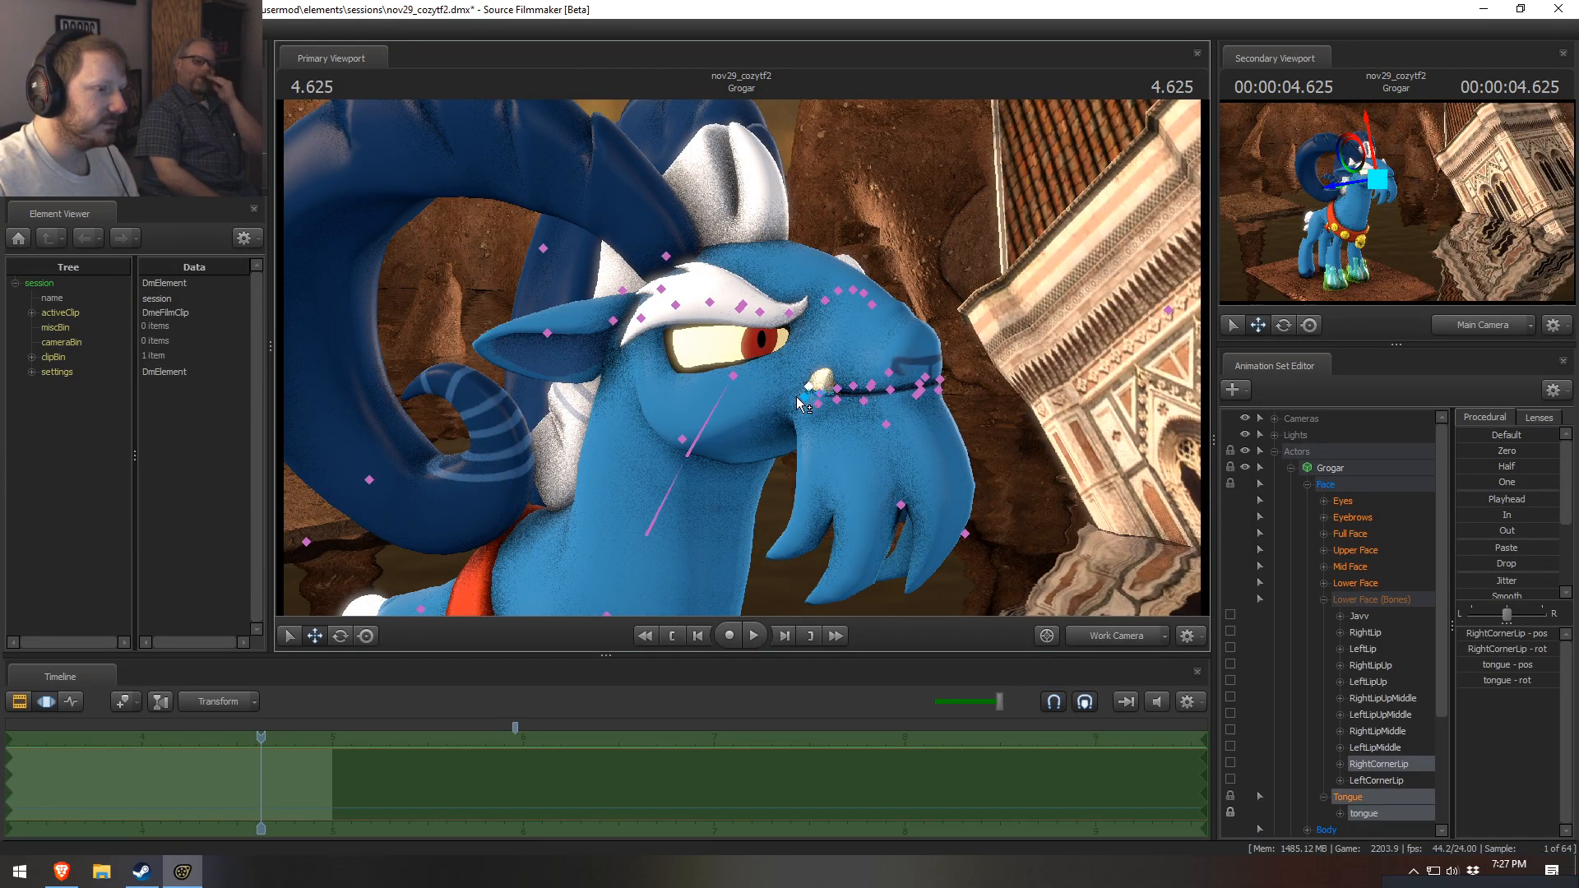
left_click(852, 387)
left_click(841, 390)
left_click_drag(814, 388, 729, 314, "alt")
key("e")
key("w")
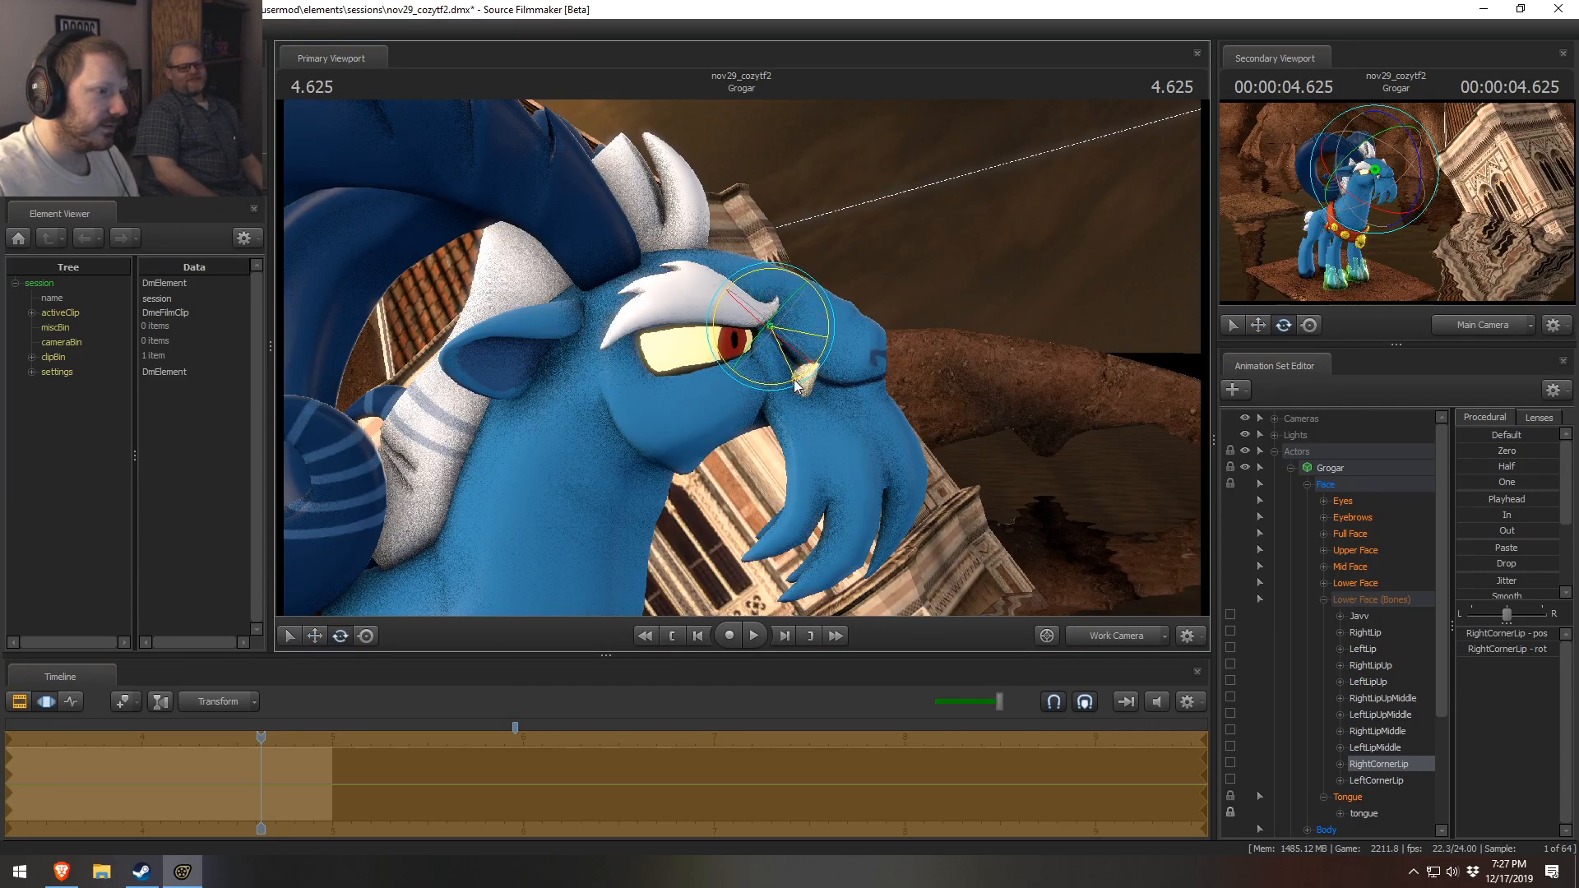
left_click_drag(754, 338, 819, 324)
key("w")
key("s")
key("F2")
mouse_move(921, 477)
left_mouse_down()
mouse_move(921, 395)
mouse_move(920, 477)
left_mouse_up()
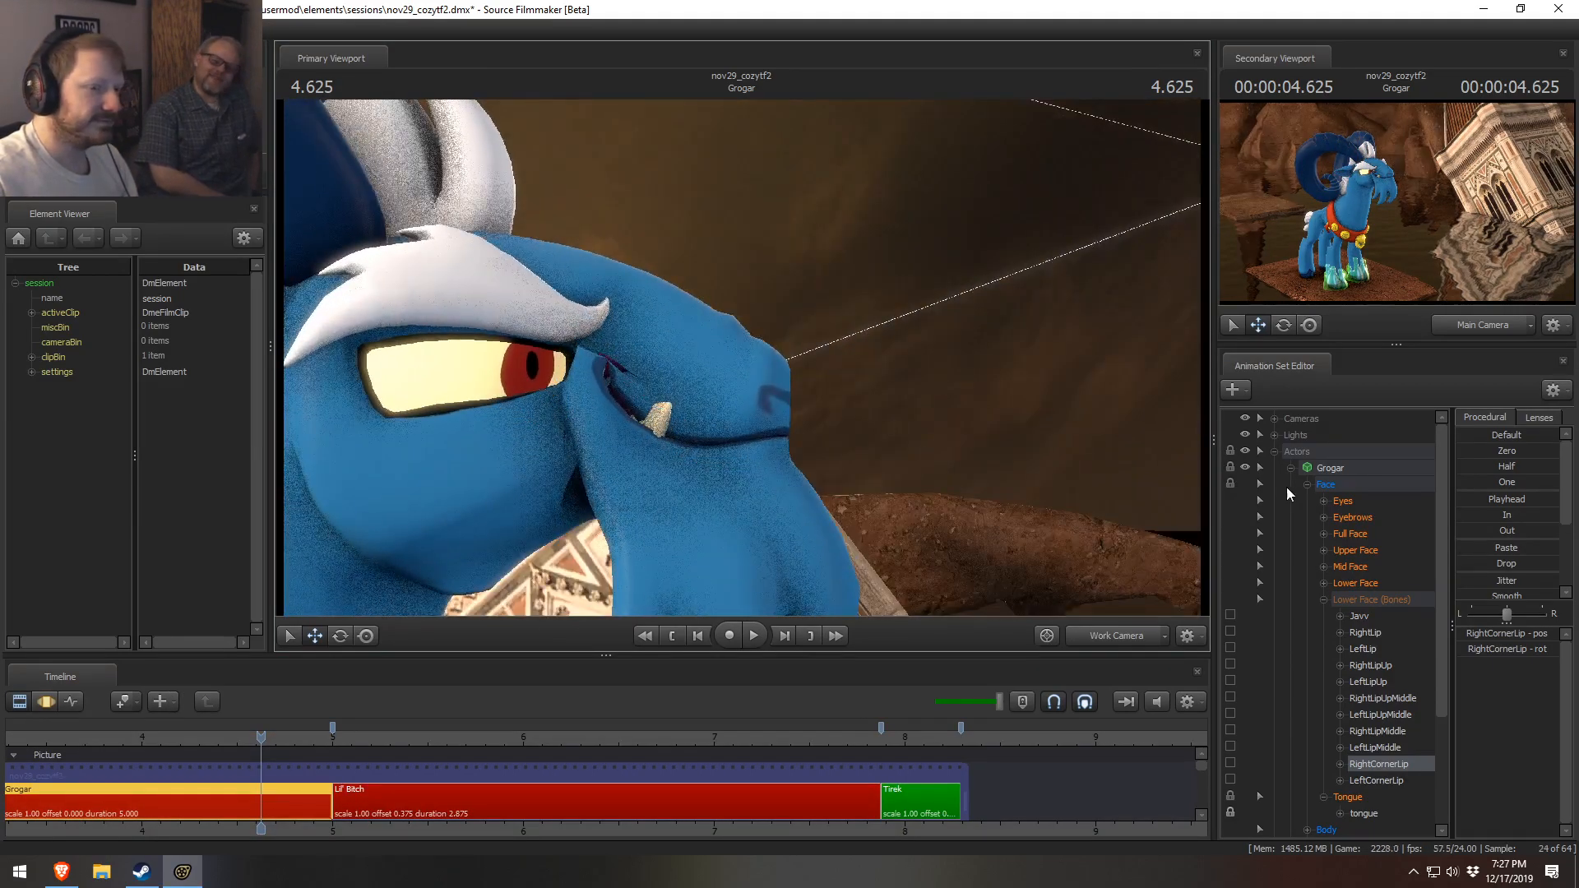
- Try MouthOpen in Grogar's Lower Face controls and shift his gaze to the middle of his eyes with eyes_rightleft
left_click(1372, 585)
key("F3")
left_click_drag(1558, 634, 1458, 638)
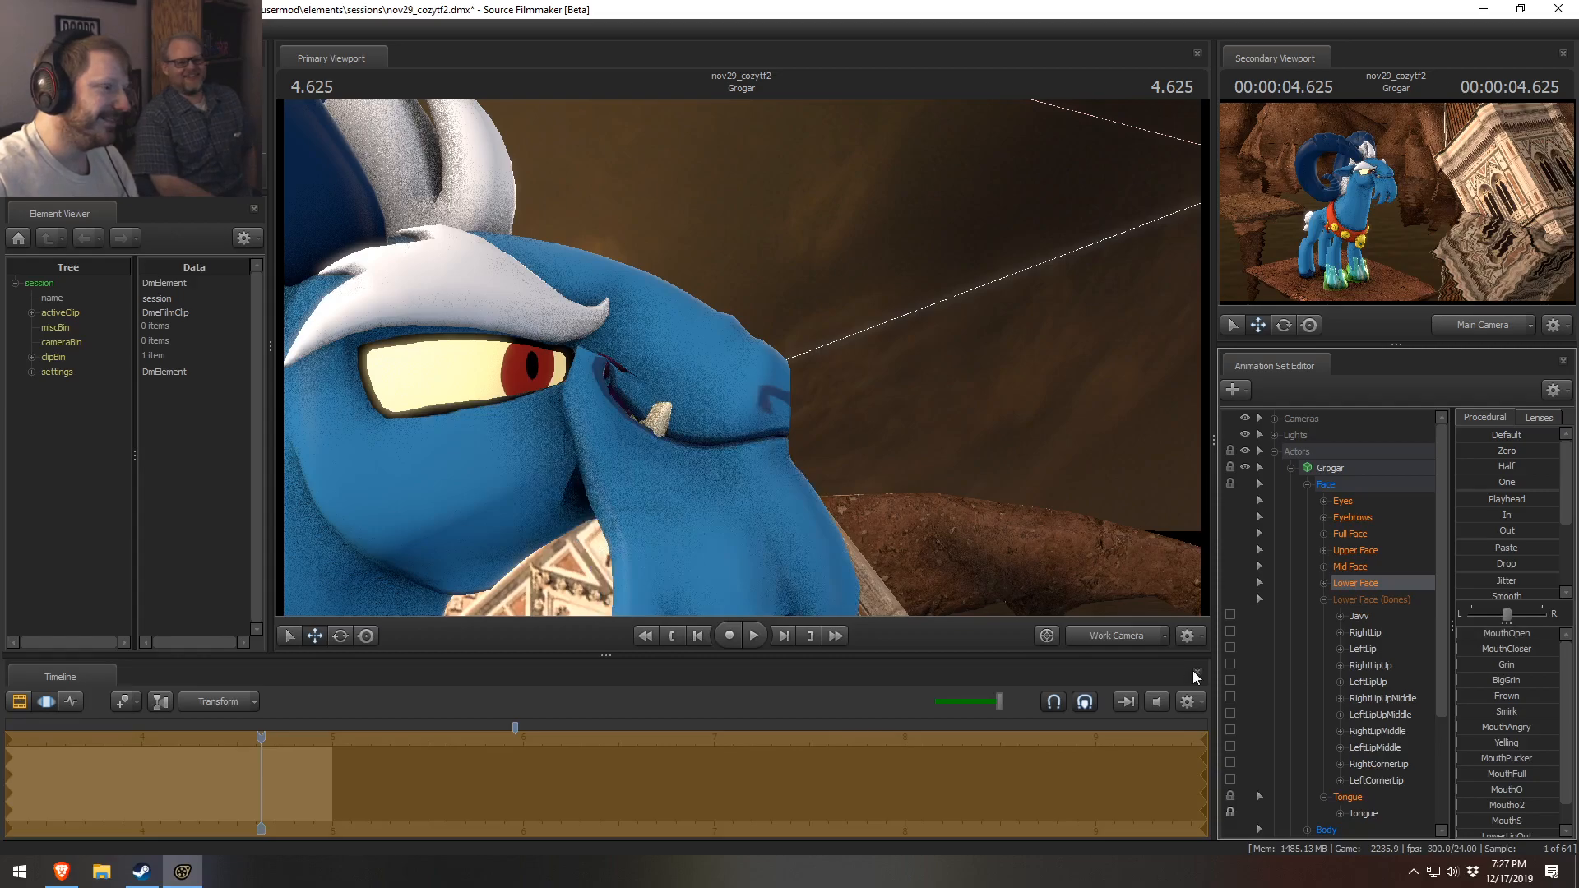
left_click(1344, 501)
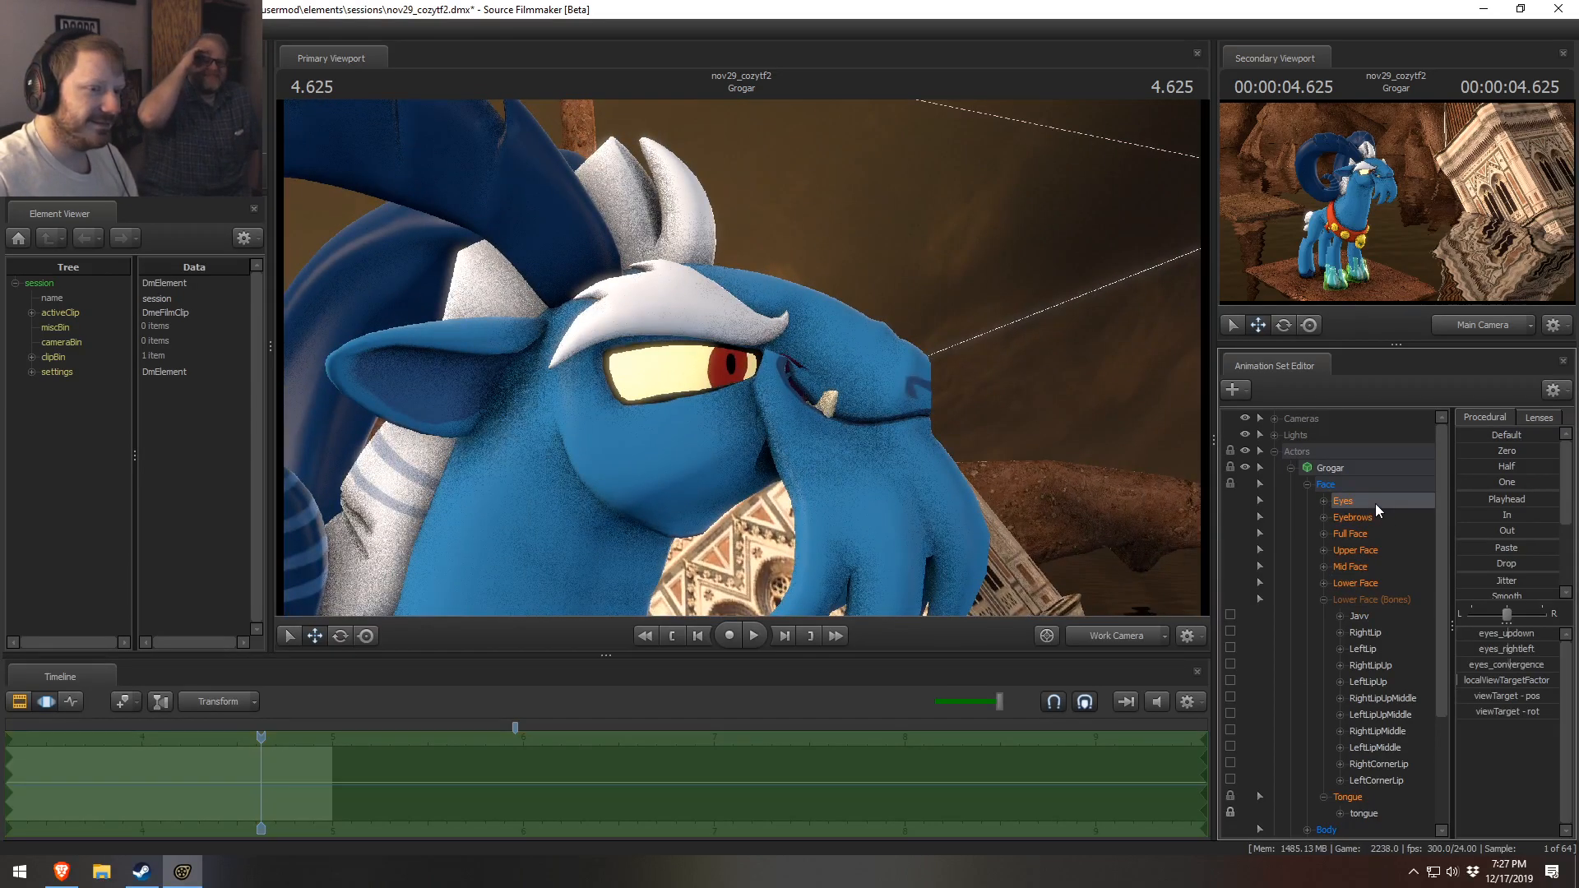
mouse_move(1500, 647)
left_mouse_down()
mouse_move(1510, 633)
mouse_move(1520, 654)
mouse_move(1518, 635)
left_mouse_up()
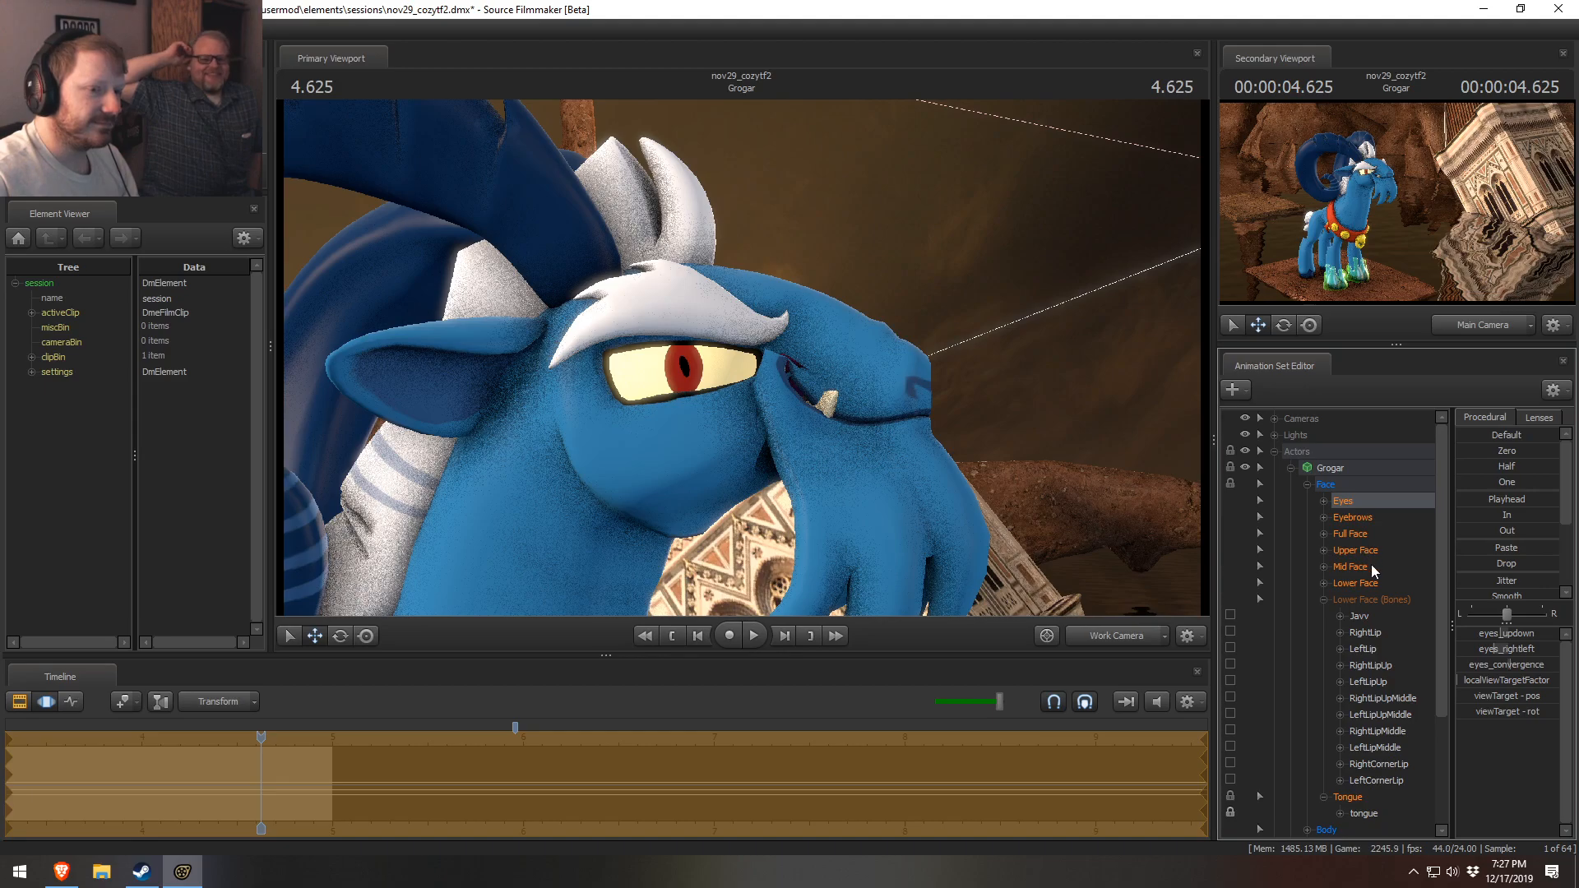
- Rotate Grogar's head to face the work camera and redirect his eyes toward it with eyes_rightleft
left_click(1357, 583)
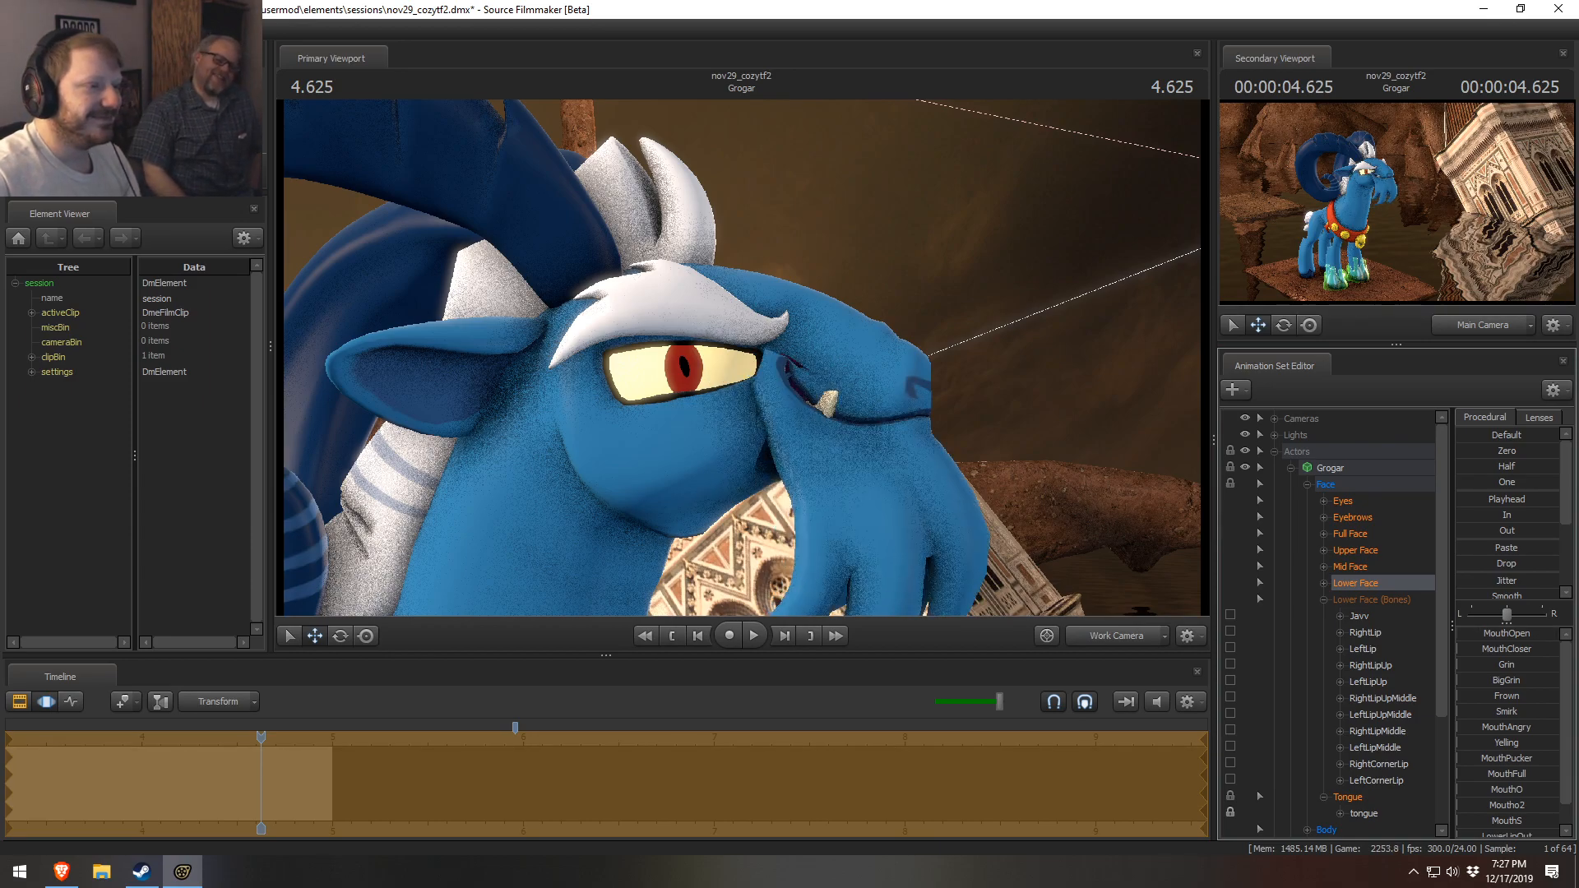
key("ctrl")
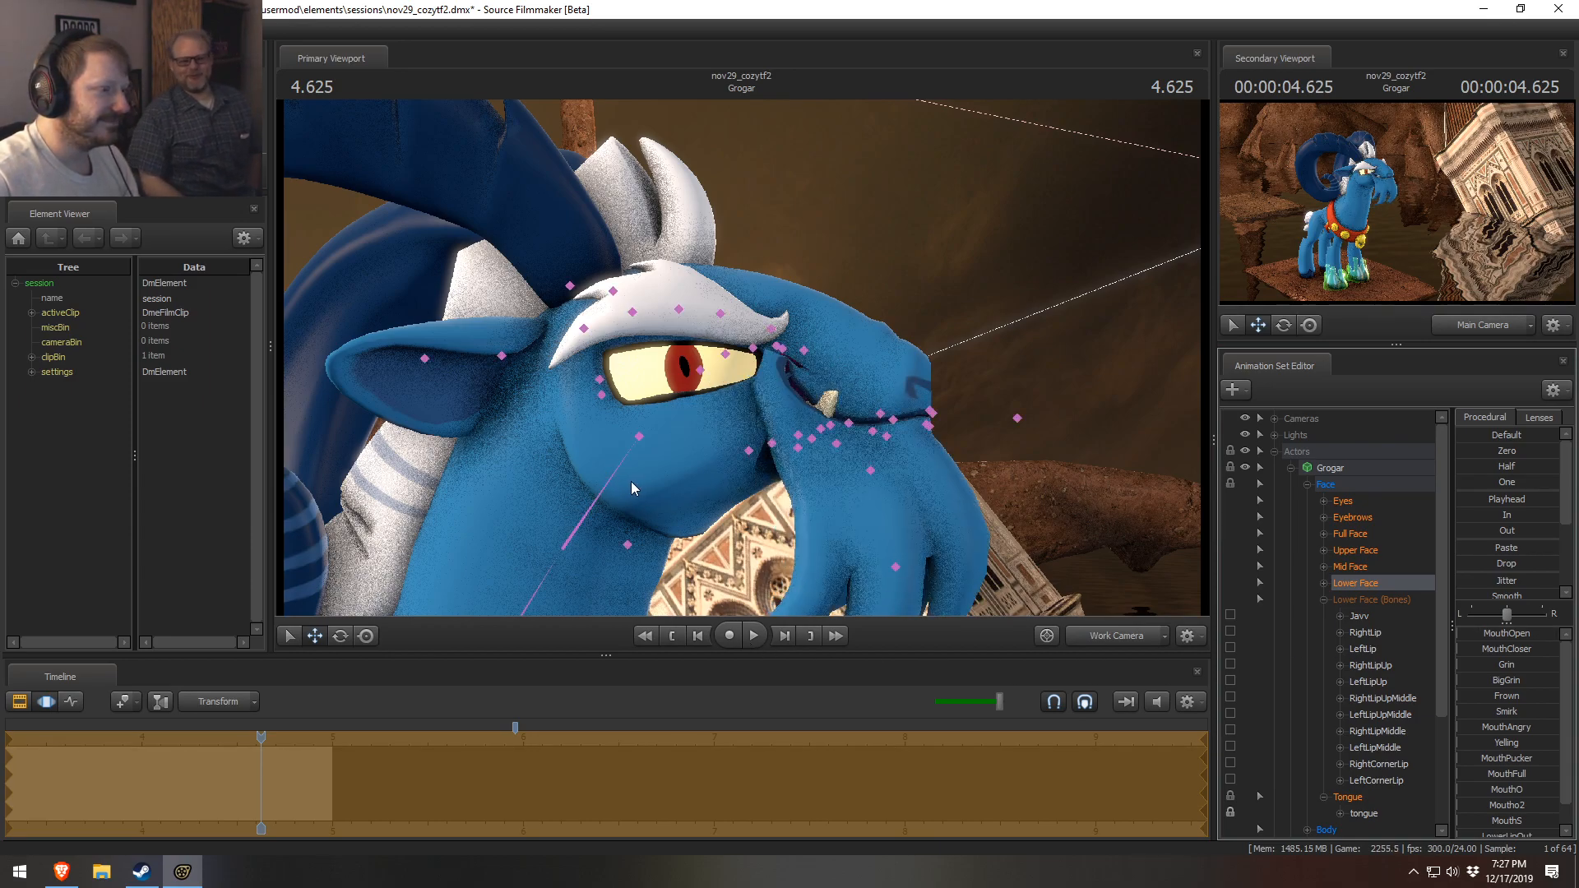
left_click(641, 437, "ctrl")
key("e")
mouse_move(629, 469)
left_mouse_down()
mouse_move(558, 428)
mouse_move(644, 431)
mouse_move(575, 471)
mouse_move(615, 444)
mouse_move(608, 470)
left_mouse_up()
left_click(1343, 502)
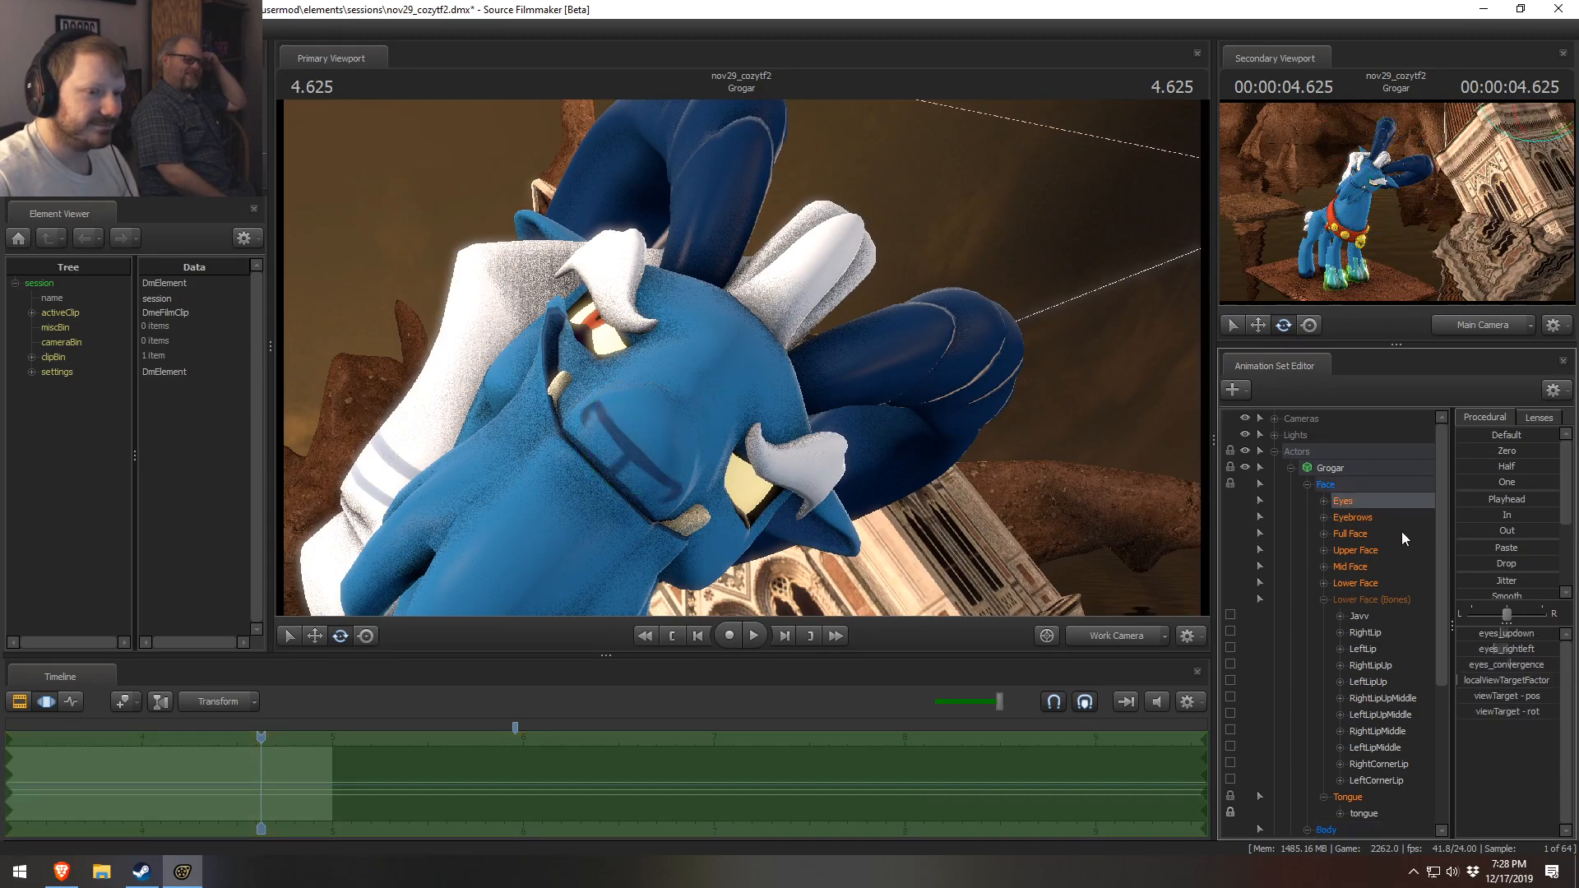
mouse_move(1521, 654)
left_mouse_down()
mouse_move(1533, 632)
mouse_move(1507, 659)
left_mouse_up()
mouse_move(1525, 646)
left_mouse_down()
mouse_move(1497, 645)
mouse_move(1504, 658)
left_mouse_up()
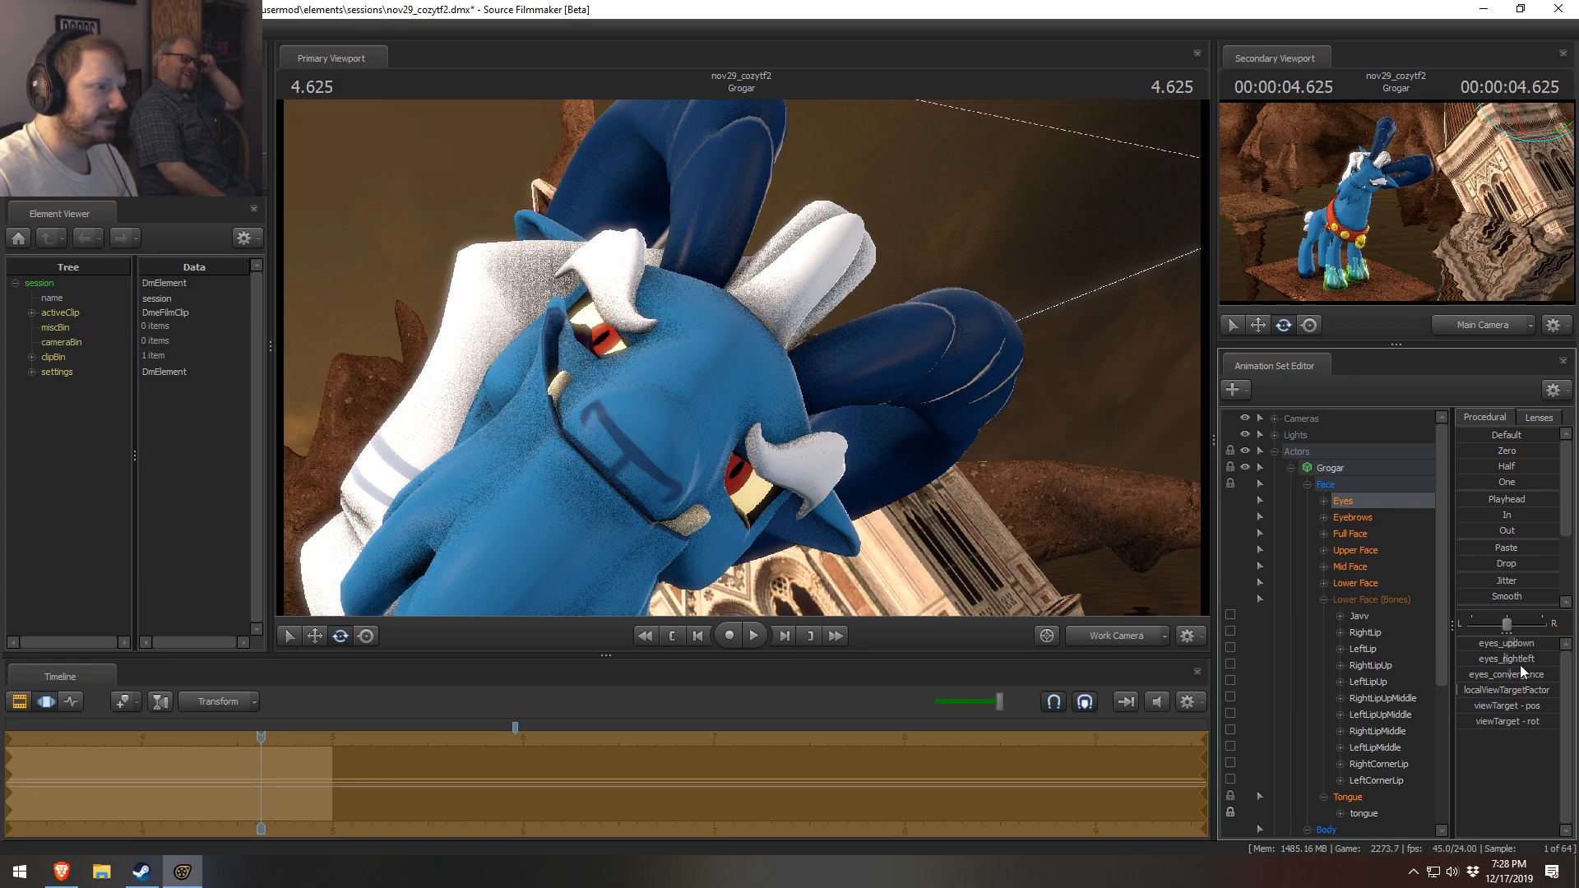
- Try Lower Face's MouthOpen and Mid Face's NoseWink on Grogar, undoing the nose change
left_click(1359, 584)
mouse_move(1481, 645)
left_mouse_down()
mouse_move(1522, 645)
mouse_move(1481, 645)
left_mouse_up()
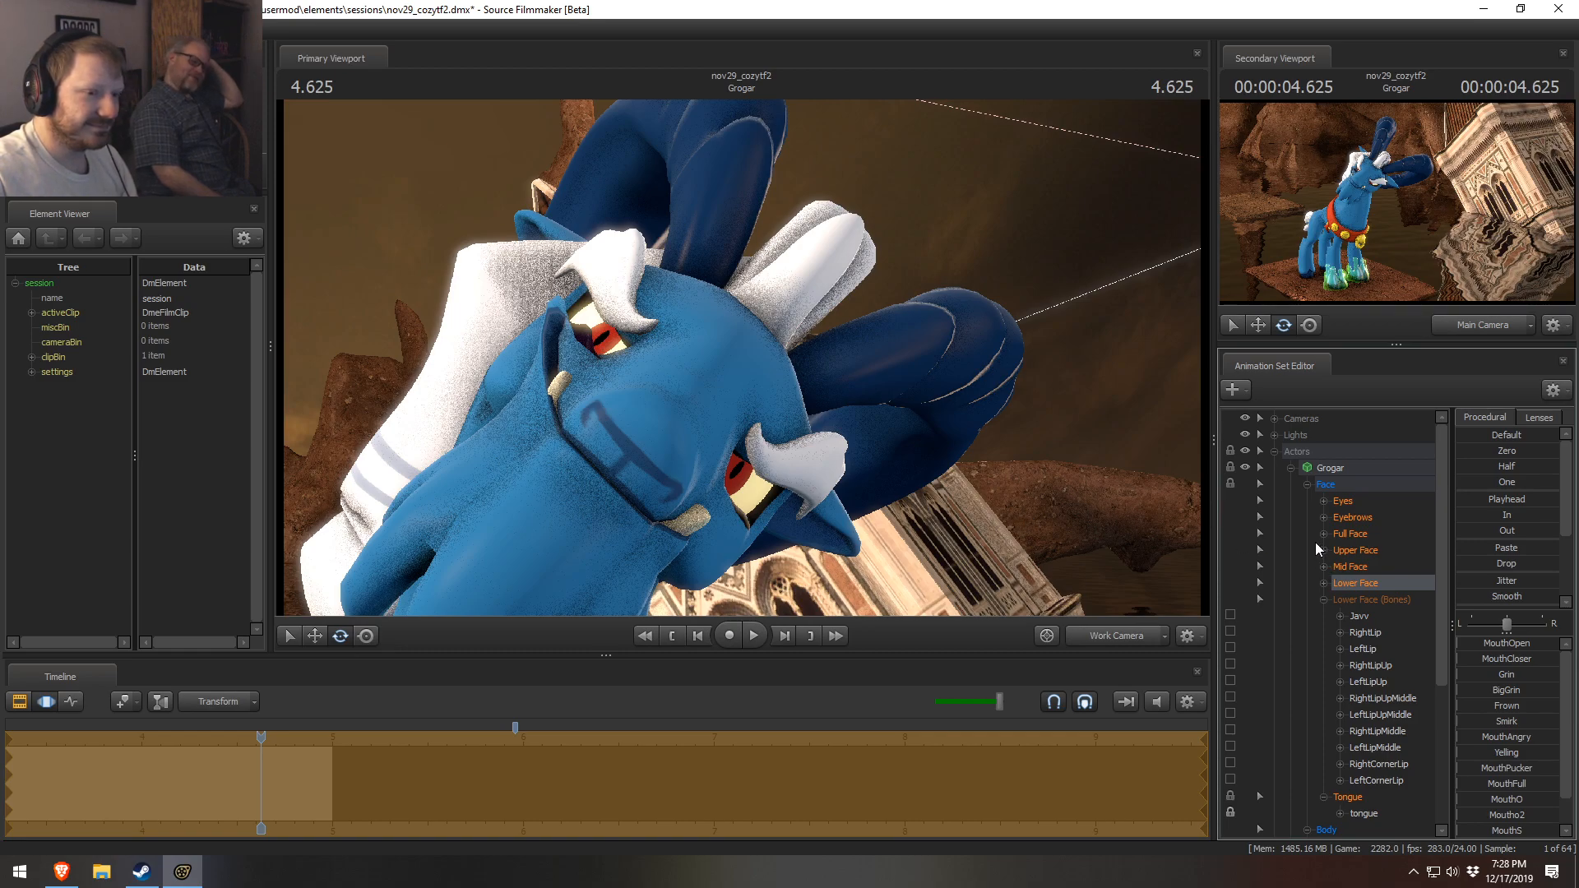
left_click(1325, 567)
left_click(1375, 582)
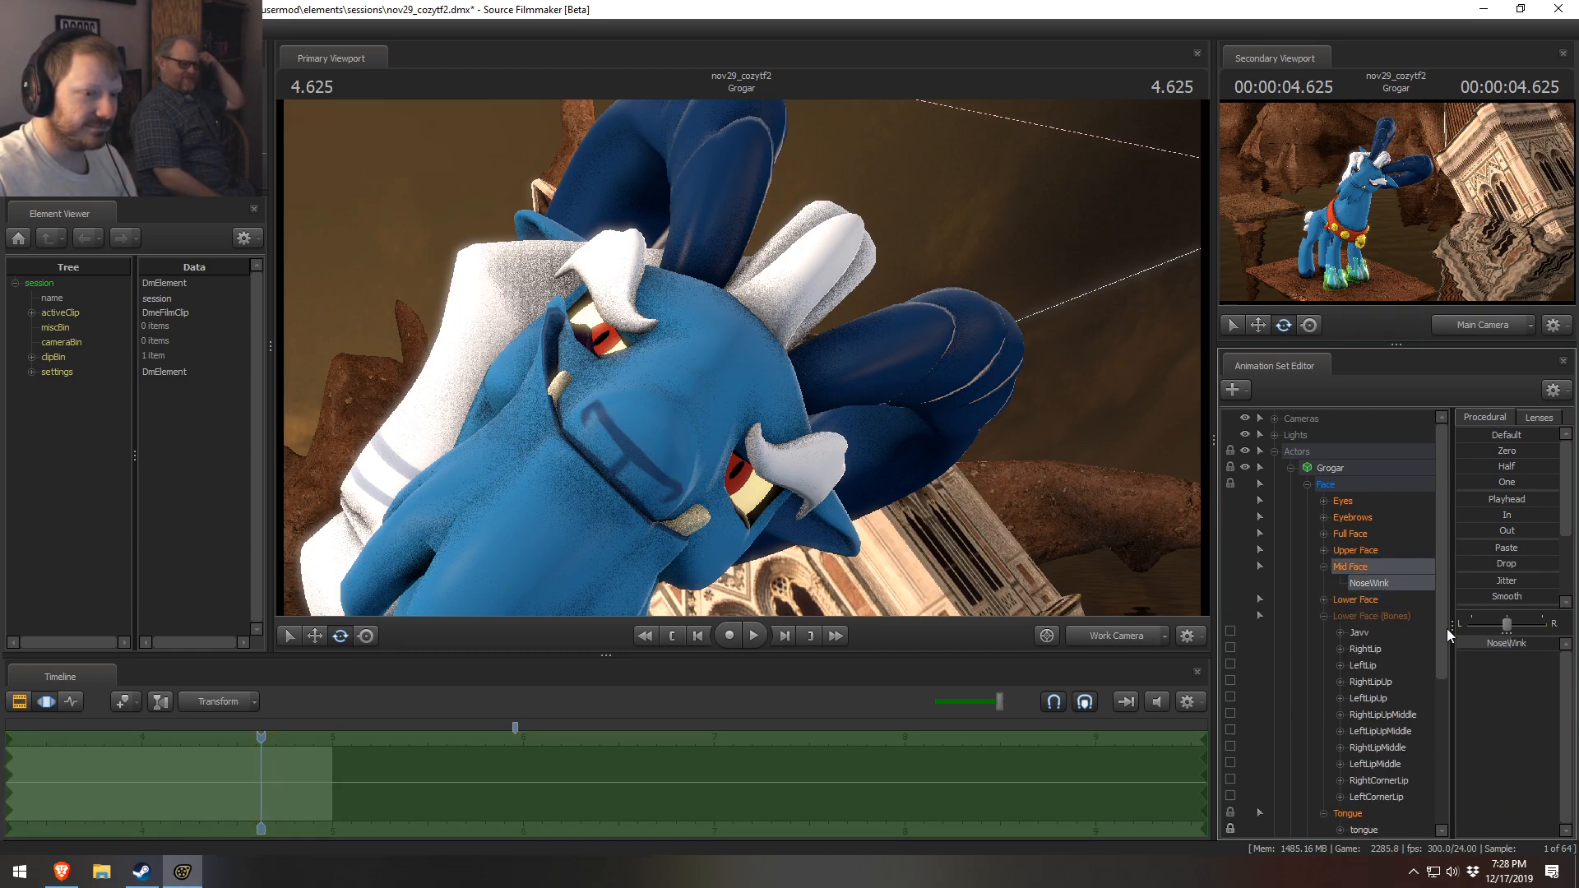
mouse_move(1508, 643)
left_mouse_down()
mouse_move(1559, 643)
mouse_move(1459, 644)
mouse_move(1559, 643)
mouse_move(1498, 644)
mouse_move(1535, 651)
left_mouse_up()
key("ctrl+z")
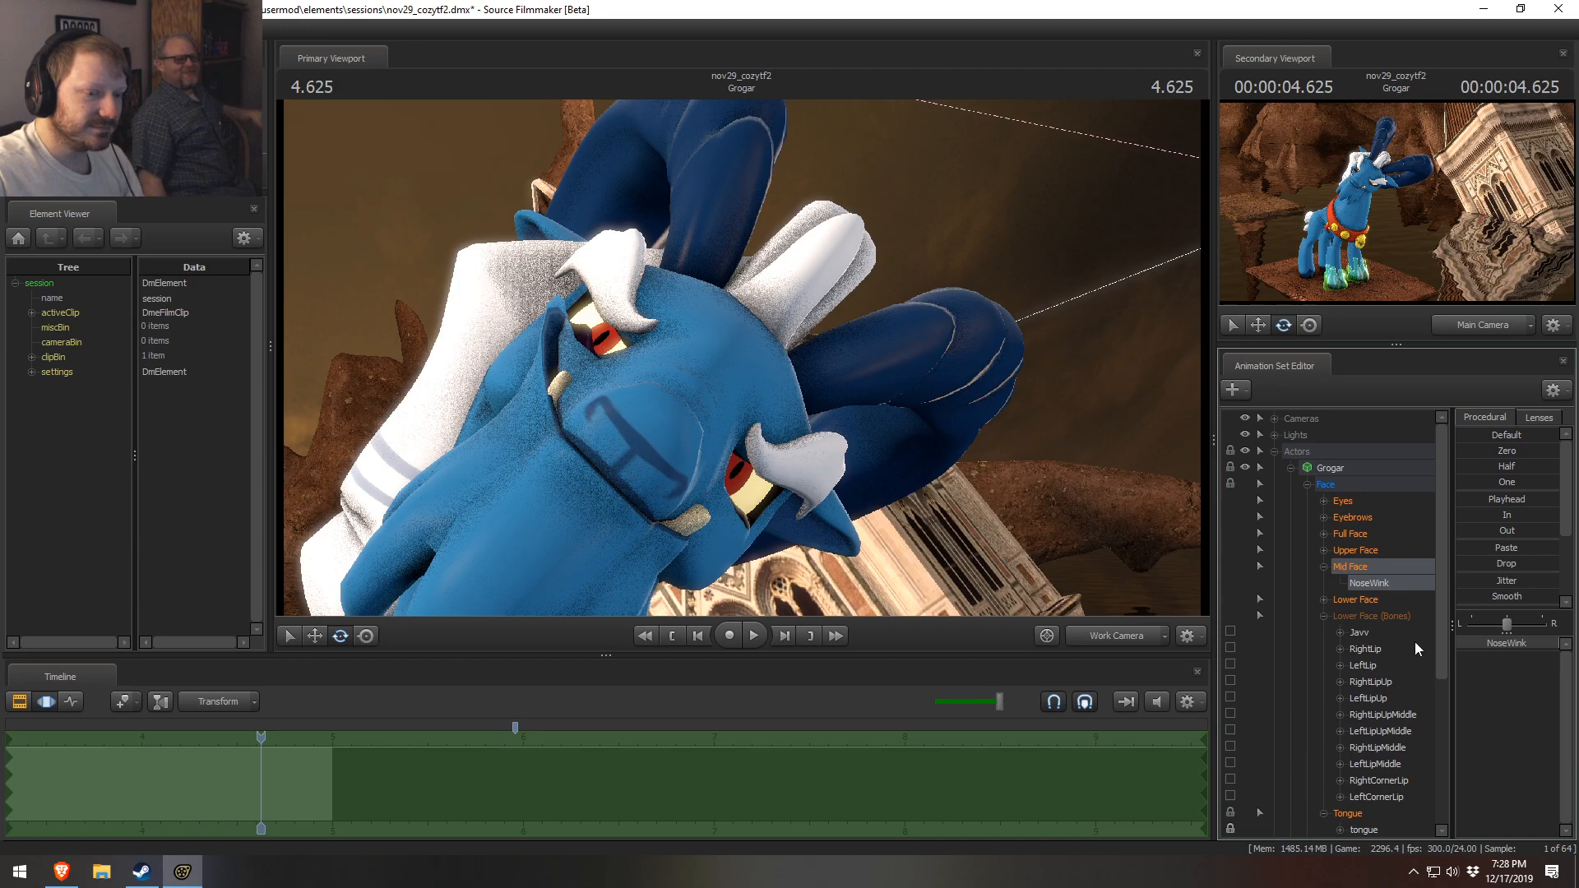
- Try MouthOpen and the Drop preset on Grogar's Mid and Lower Face, and increase NoseWink
left_click(1364, 601)
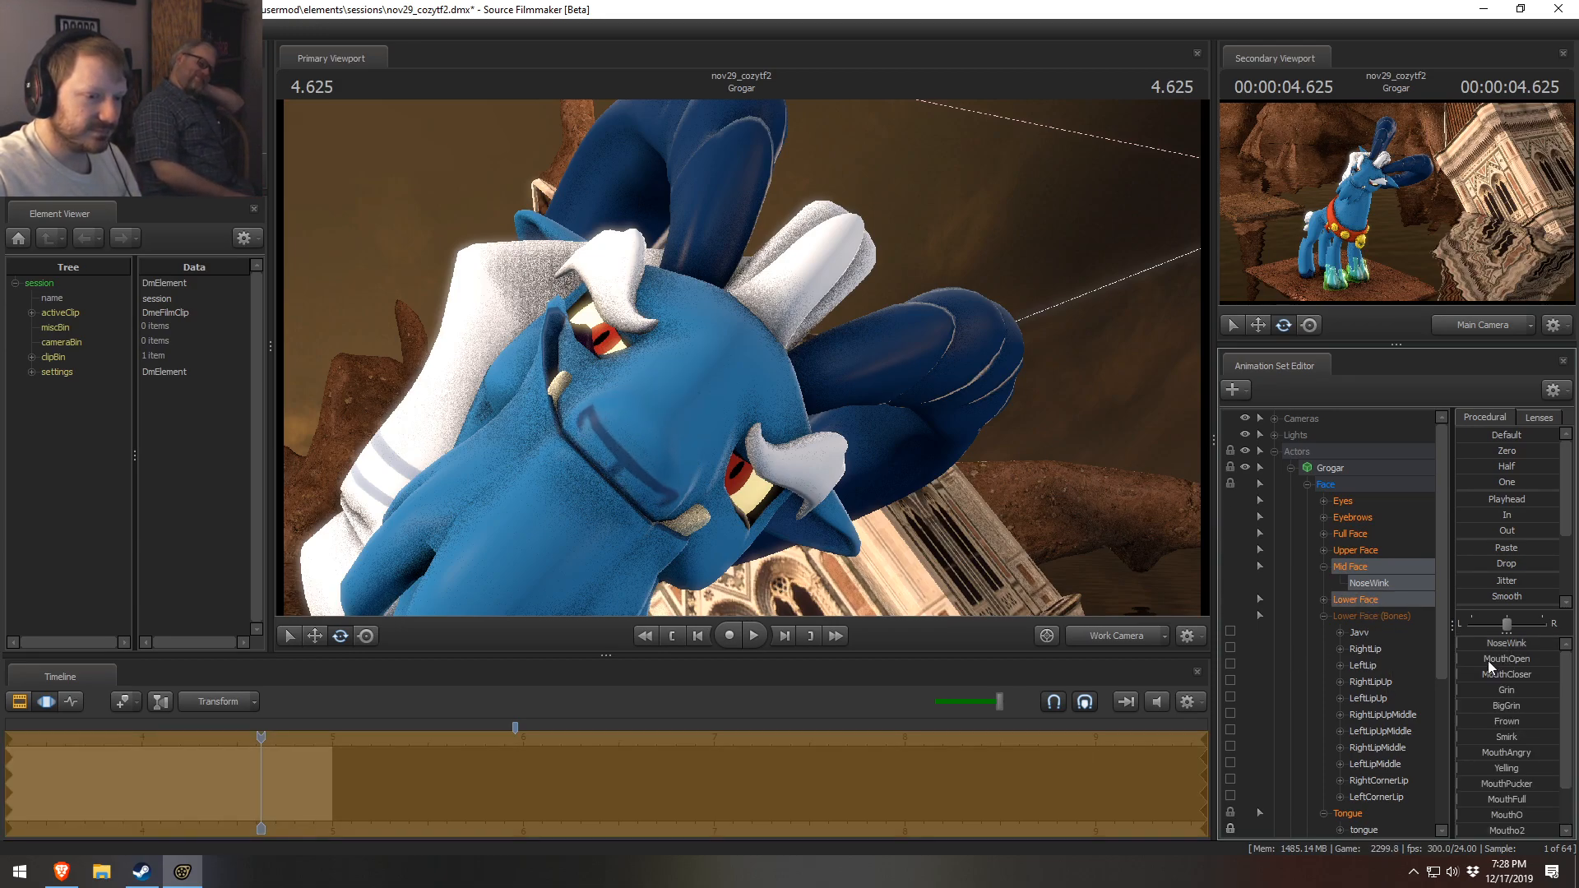
left_click_drag(1488, 660, 1533, 659)
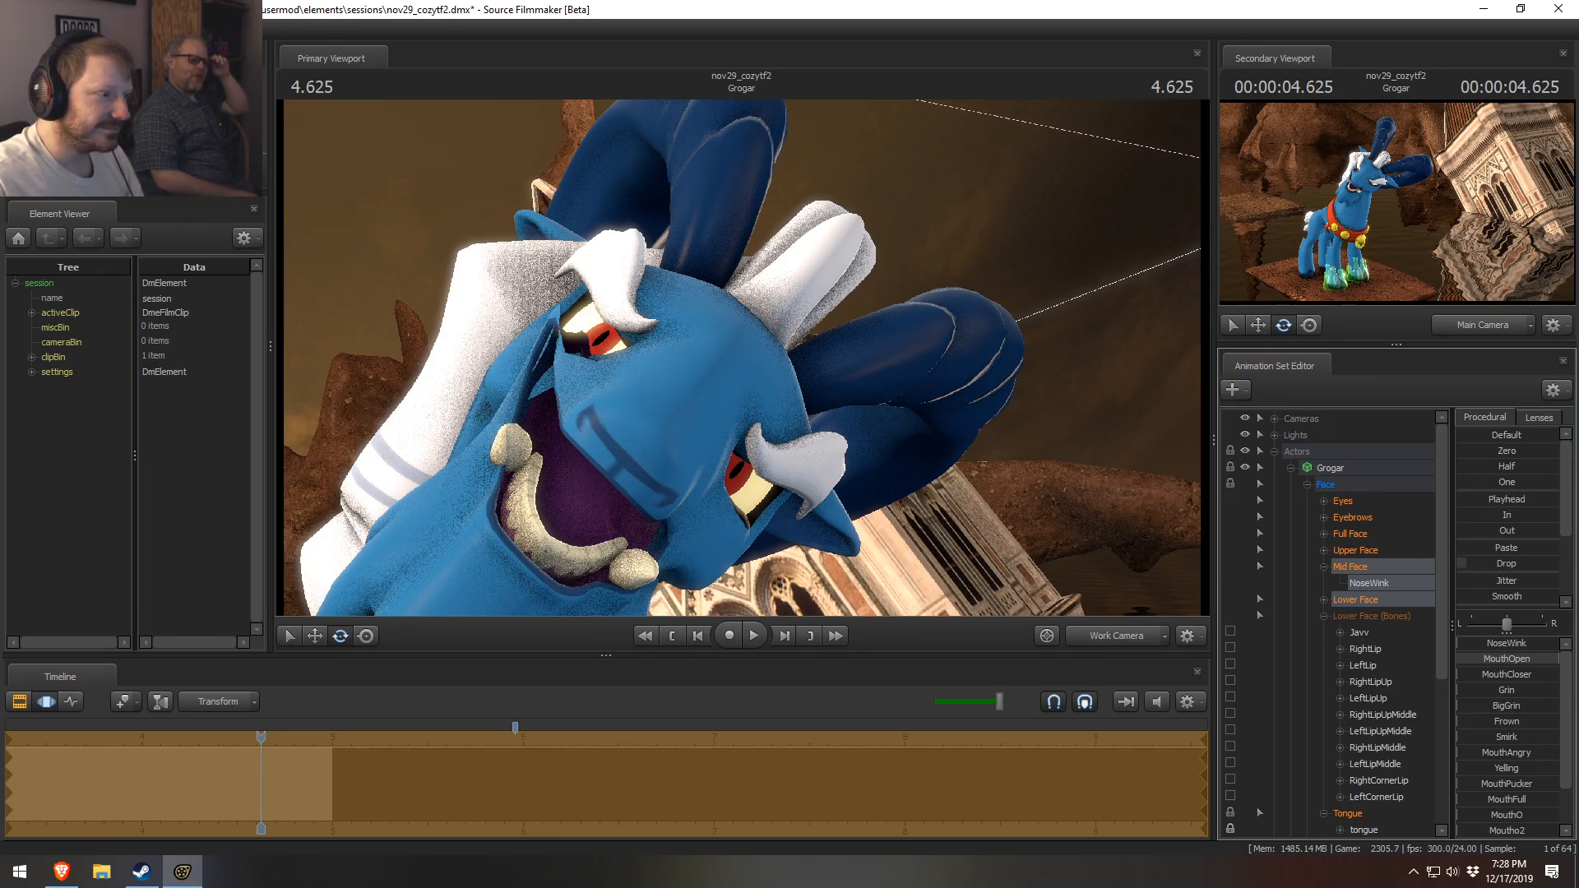
left_click(1494, 565)
left_click_drag(1558, 564, 1460, 563)
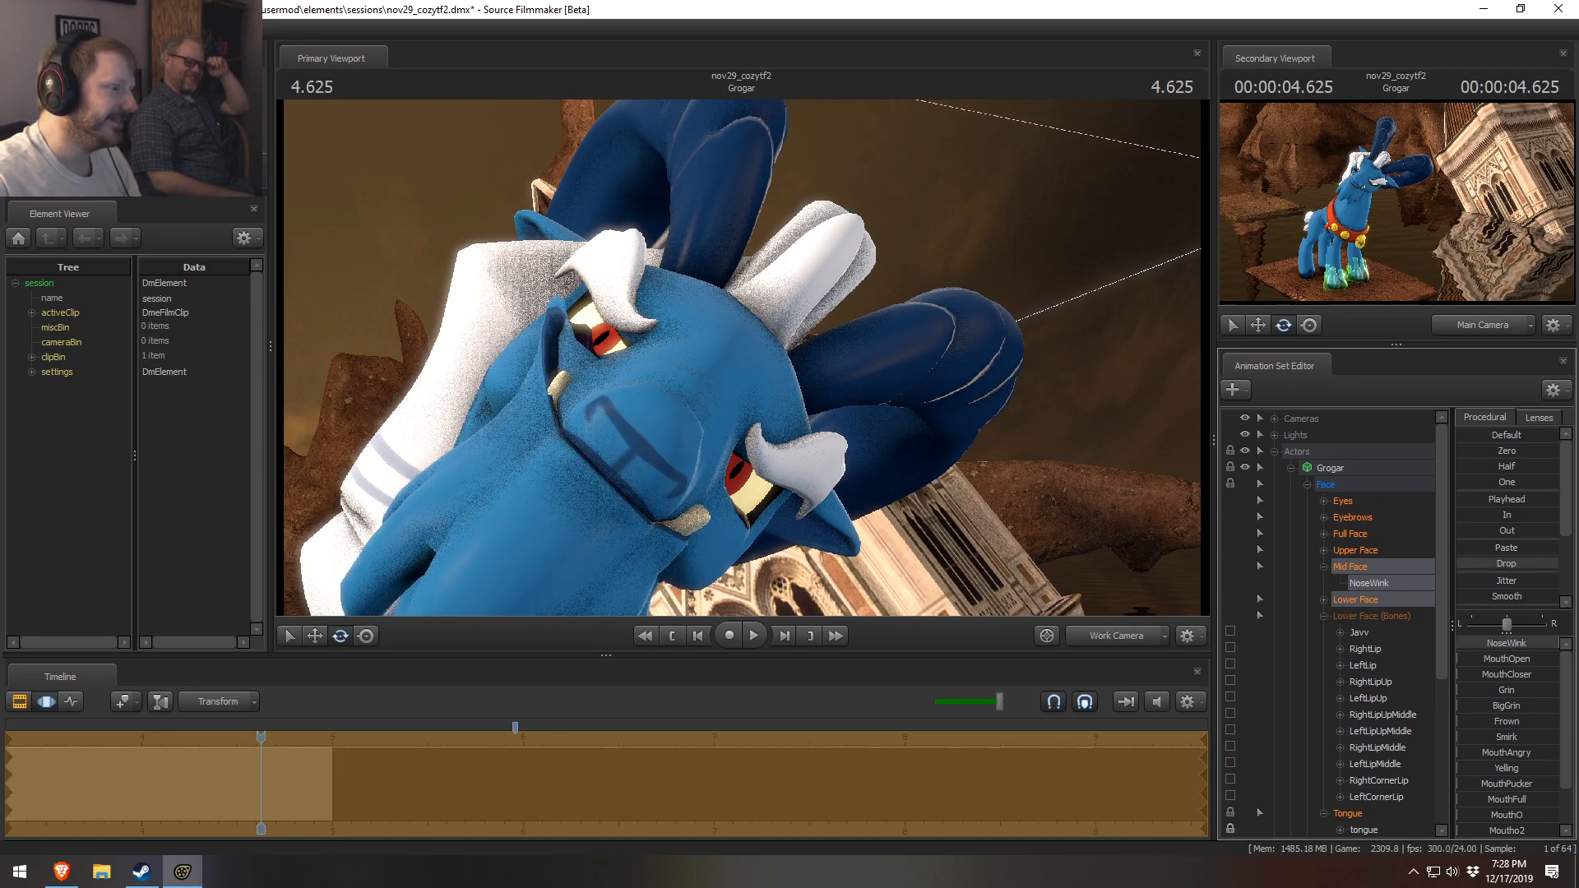
left_click(1387, 584)
left_click_drag(1511, 647, 1547, 647)
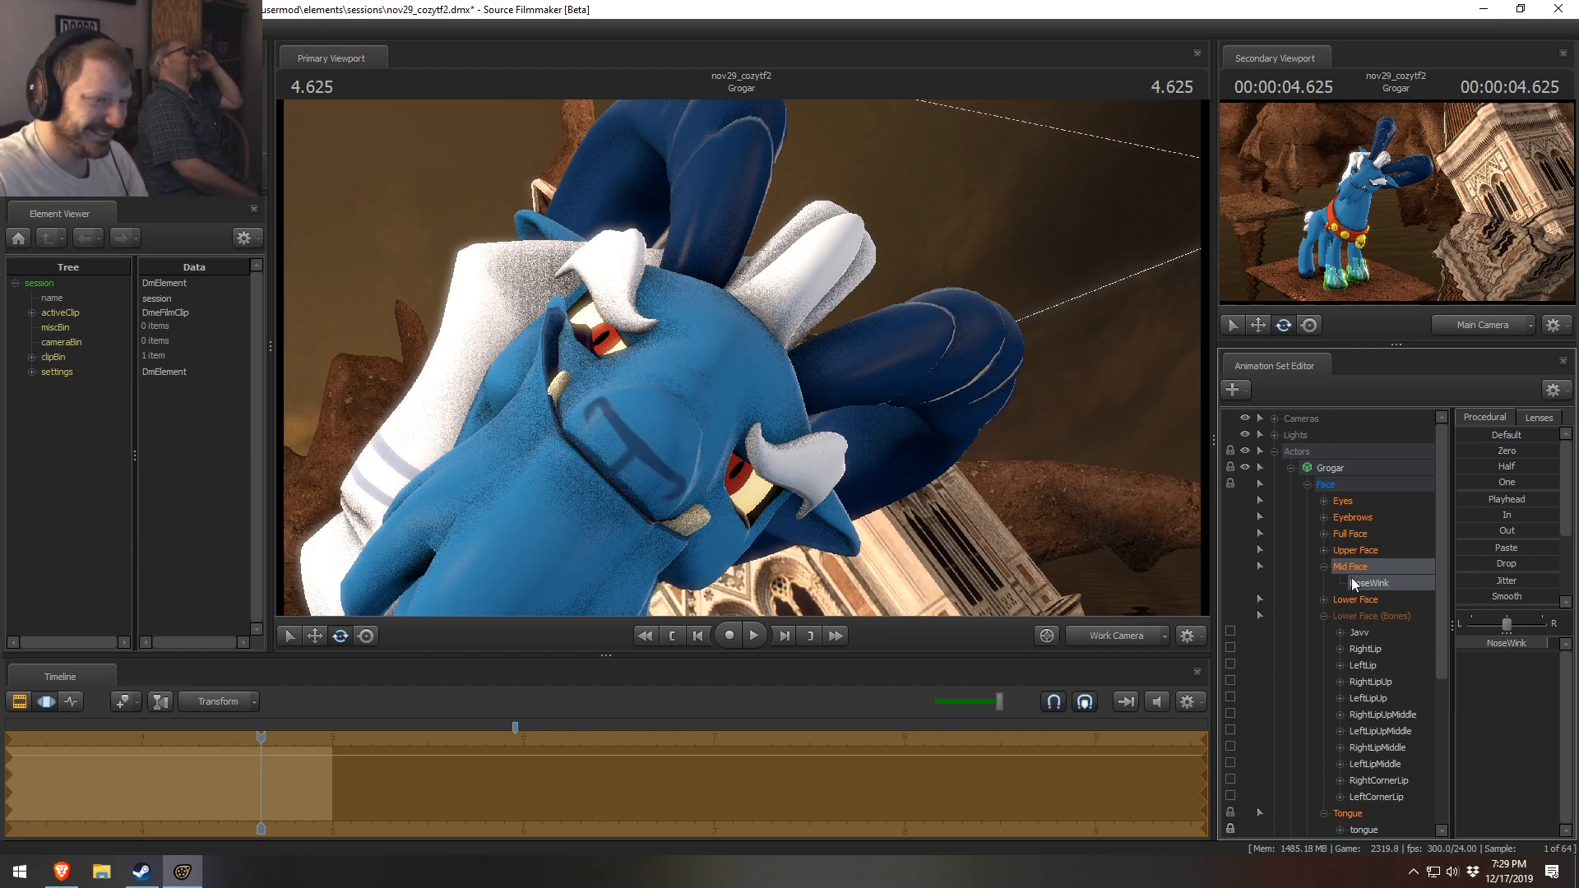
- Inspect Grogar's Body and Unknown bones, including bell_base and Fang.r, and return to the Mid Face controls
left_click(1323, 566)
left_click(1308, 485)
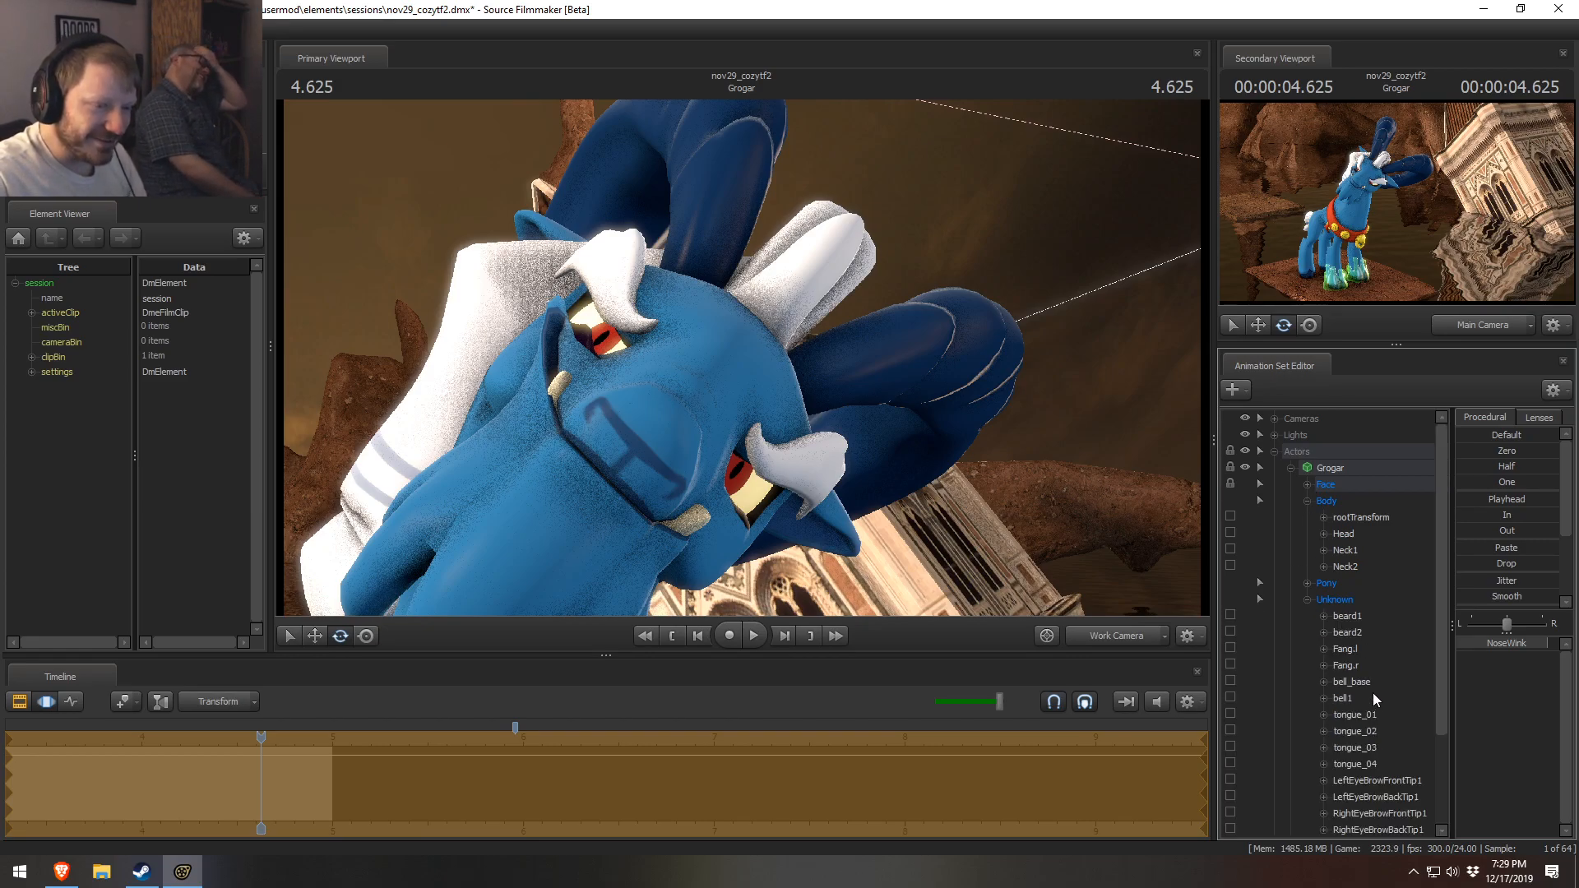
left_click(640, 436)
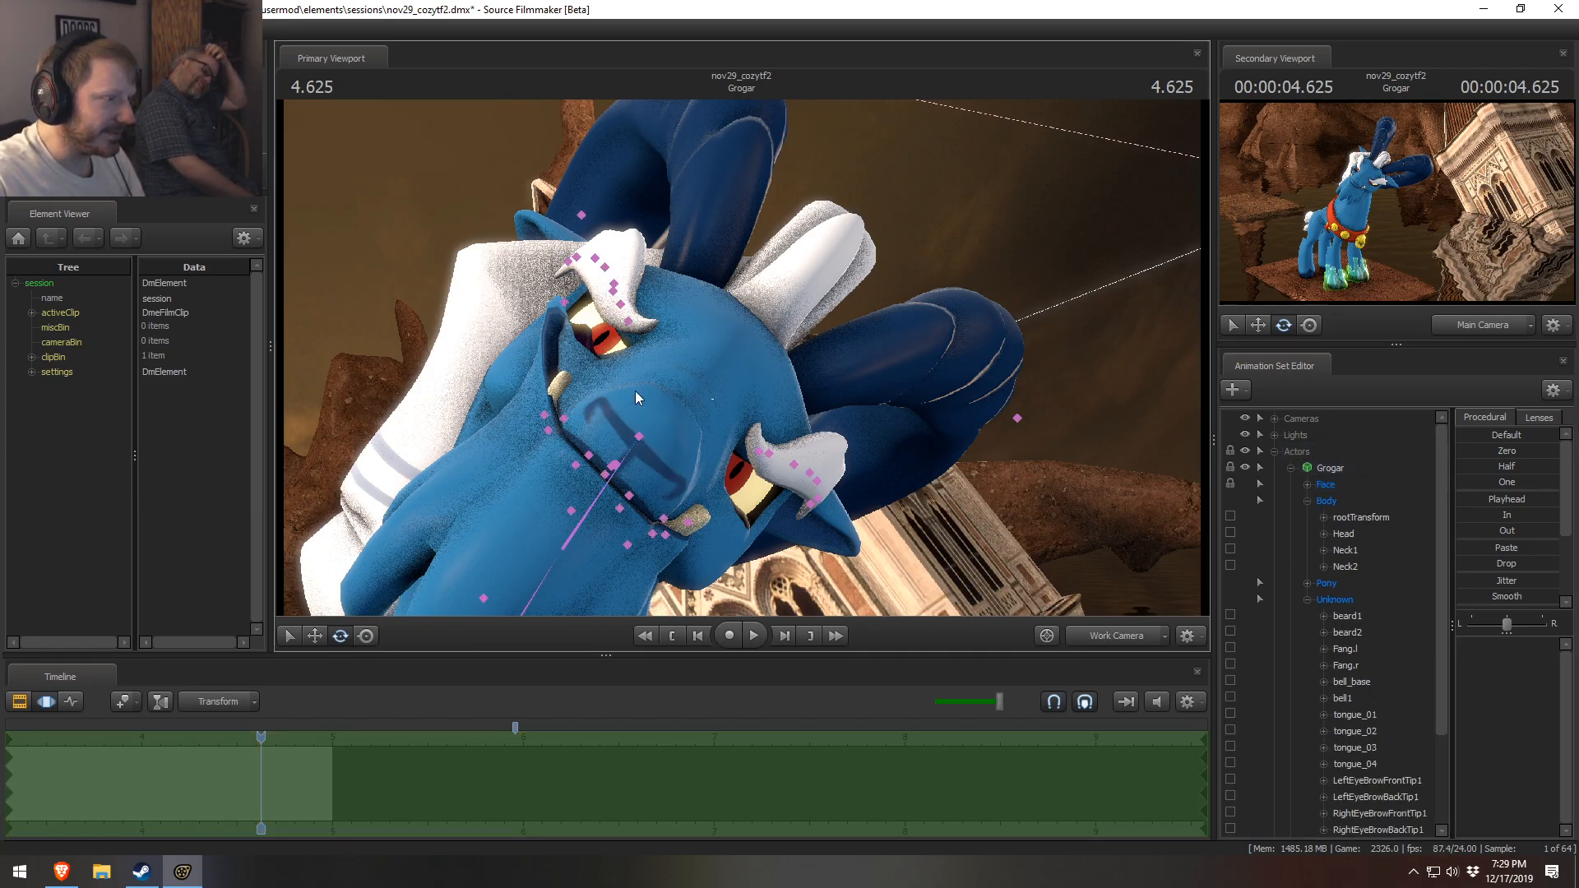
left_click(1355, 686)
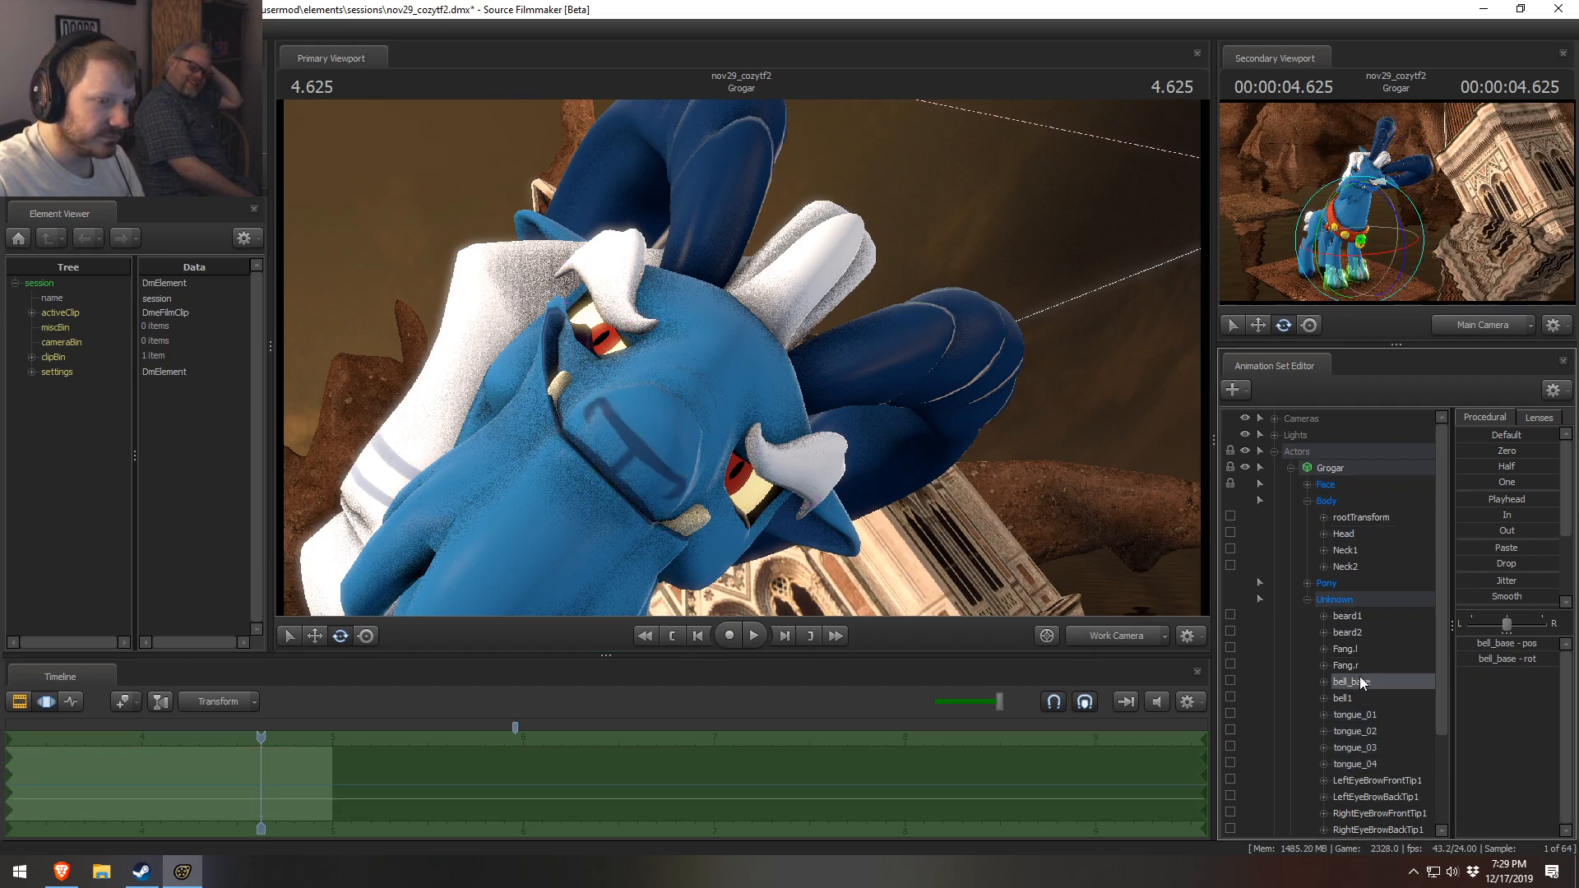
left_click(1359, 667)
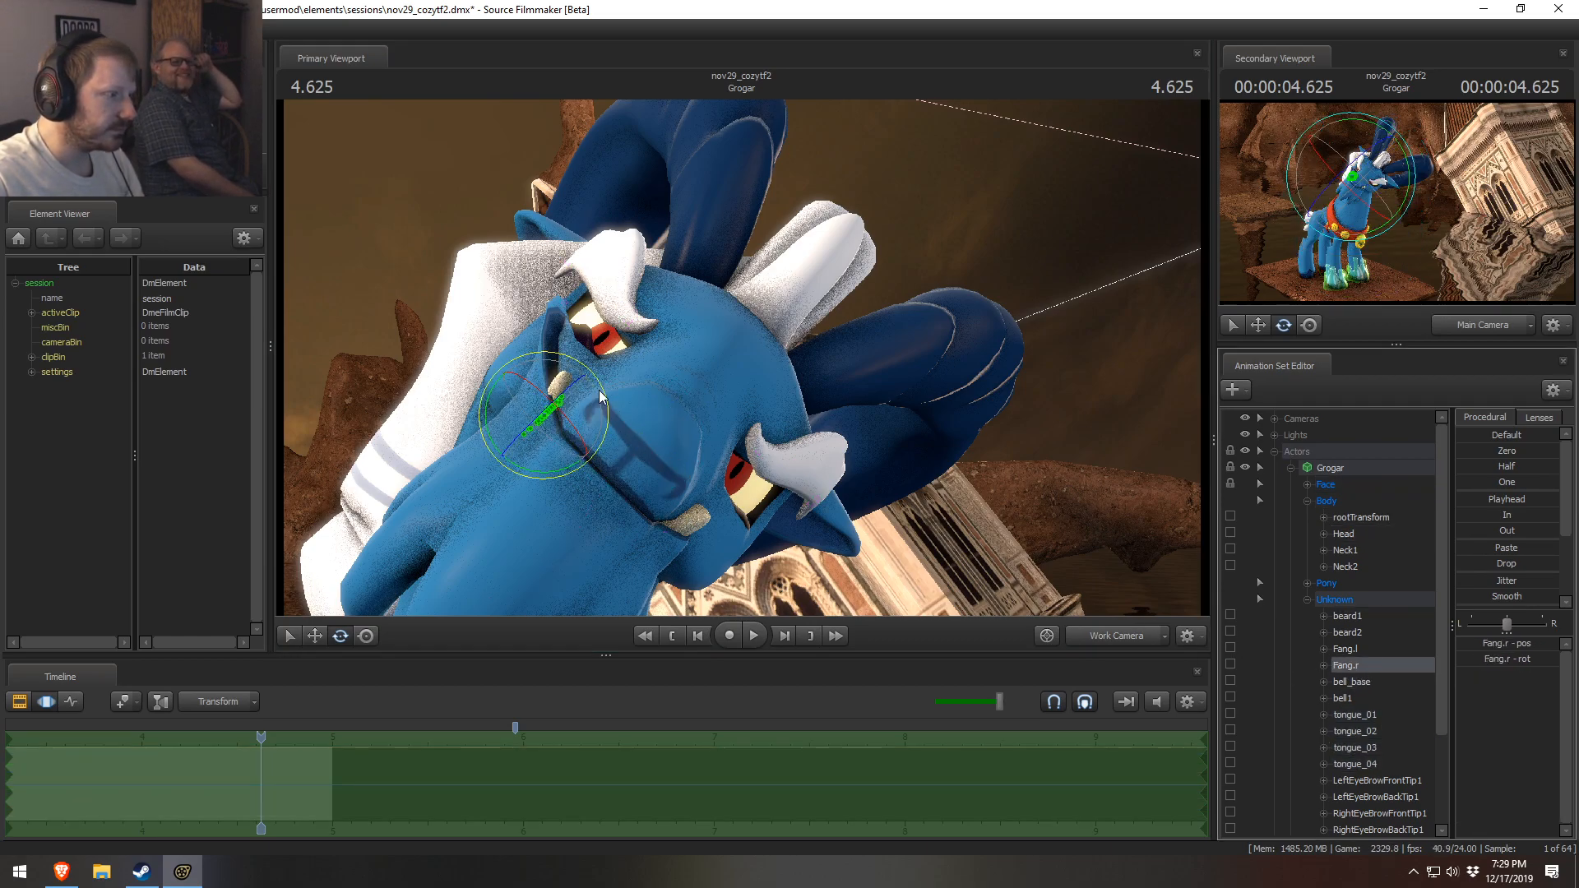
left_click(1308, 485)
left_click(1357, 486)
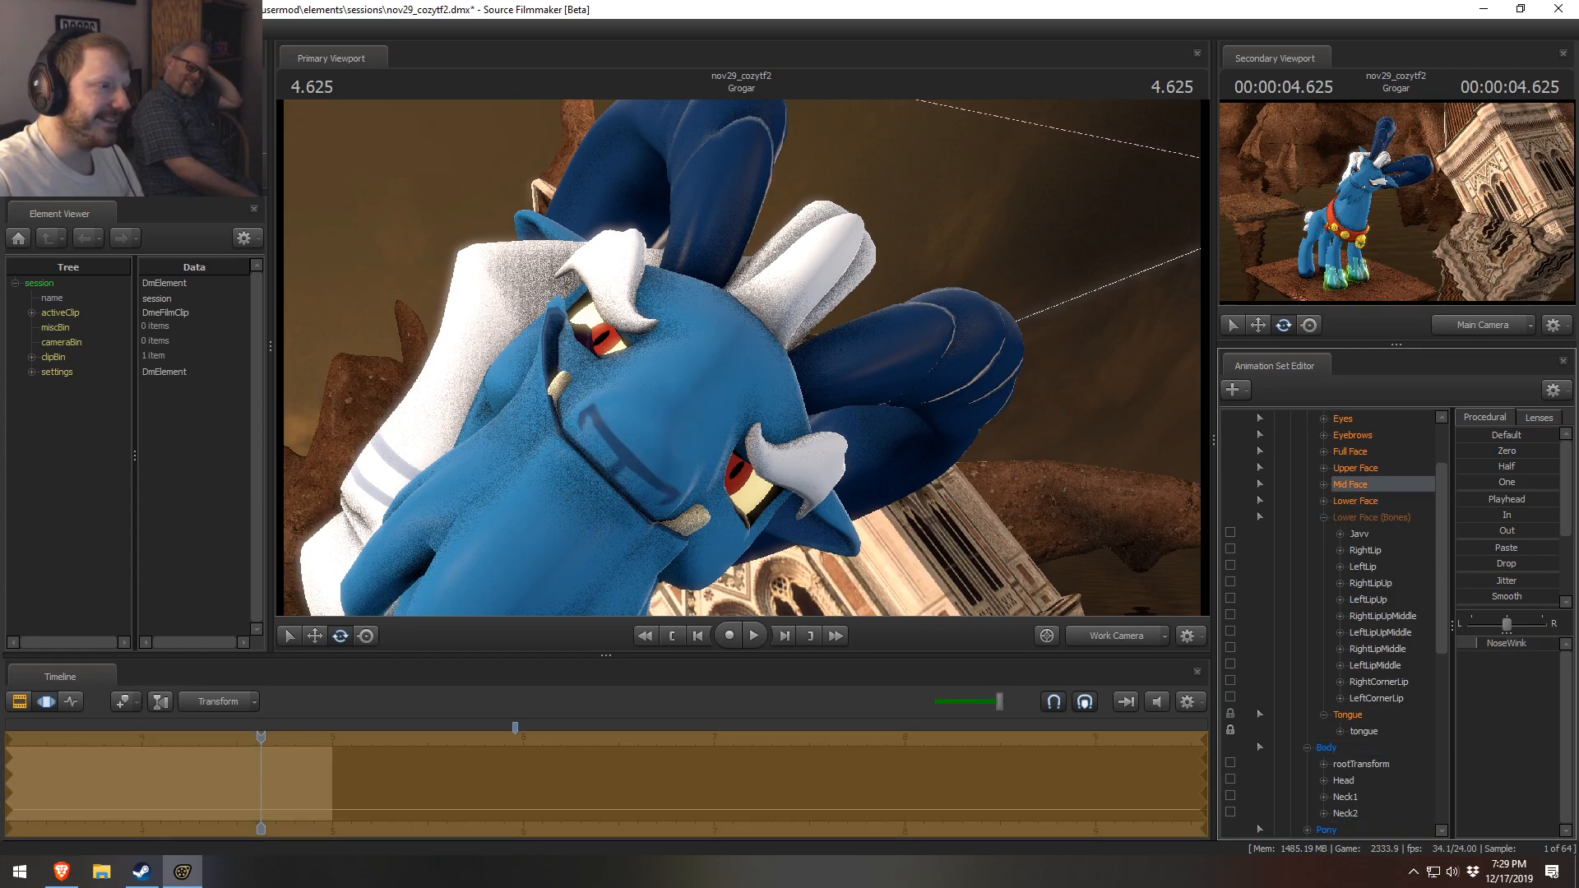
- Bring the work camera close to Grogar's nose, try the NoseWink control and undo the change
key("ctrl+z")
key("w")
left_click_drag(509, 498, 469, 531)
key("w")
left_click_drag(743, 365, 742, 365)
key("s")
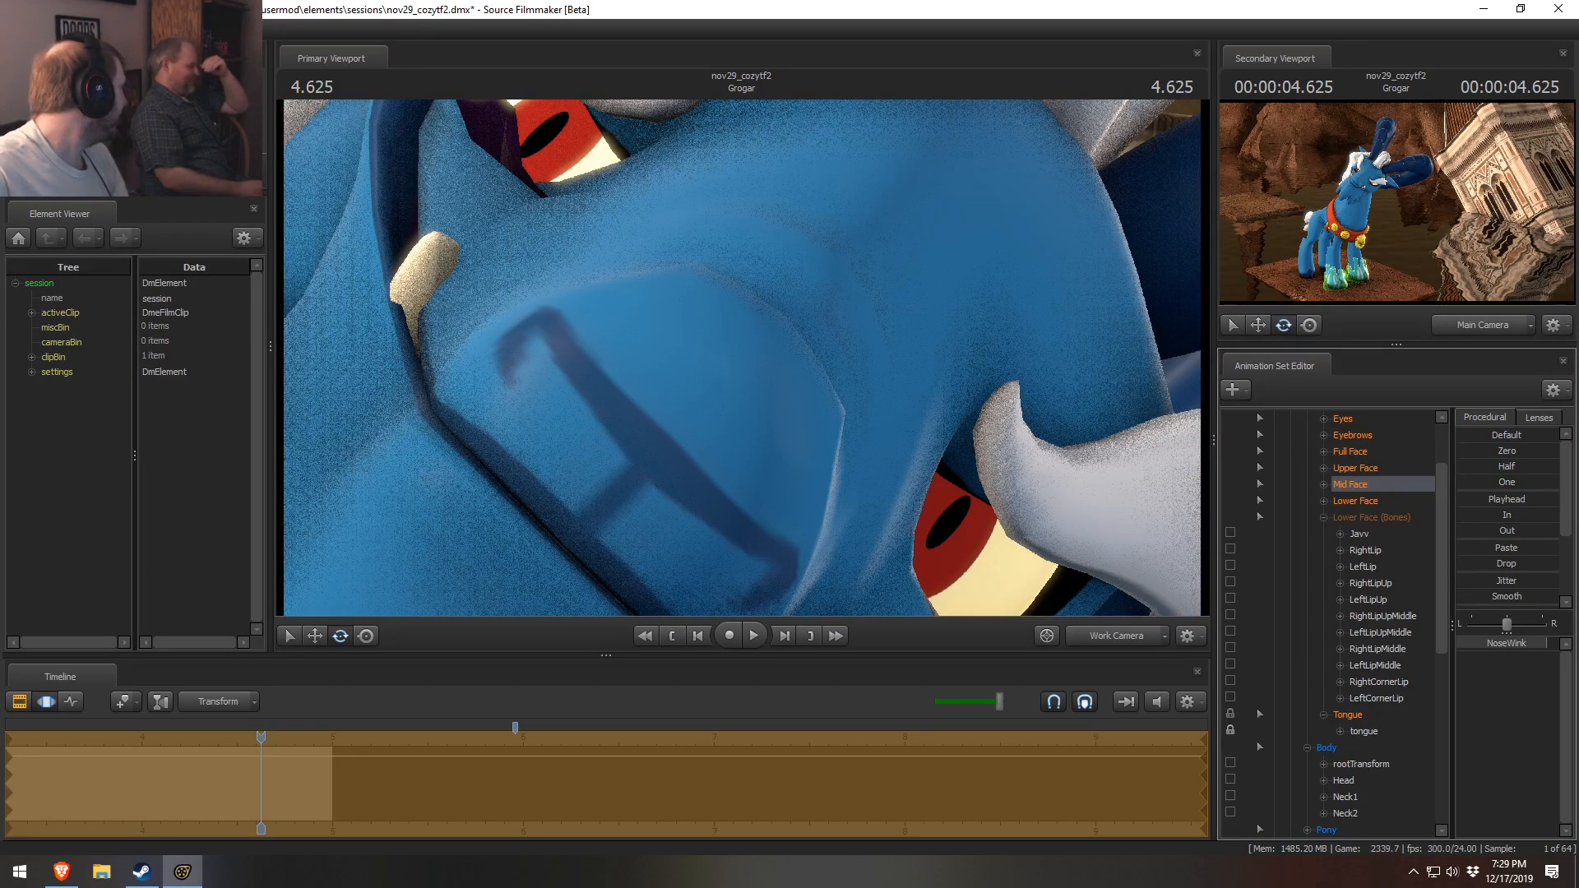
left_click_drag(1546, 642, 1460, 642)
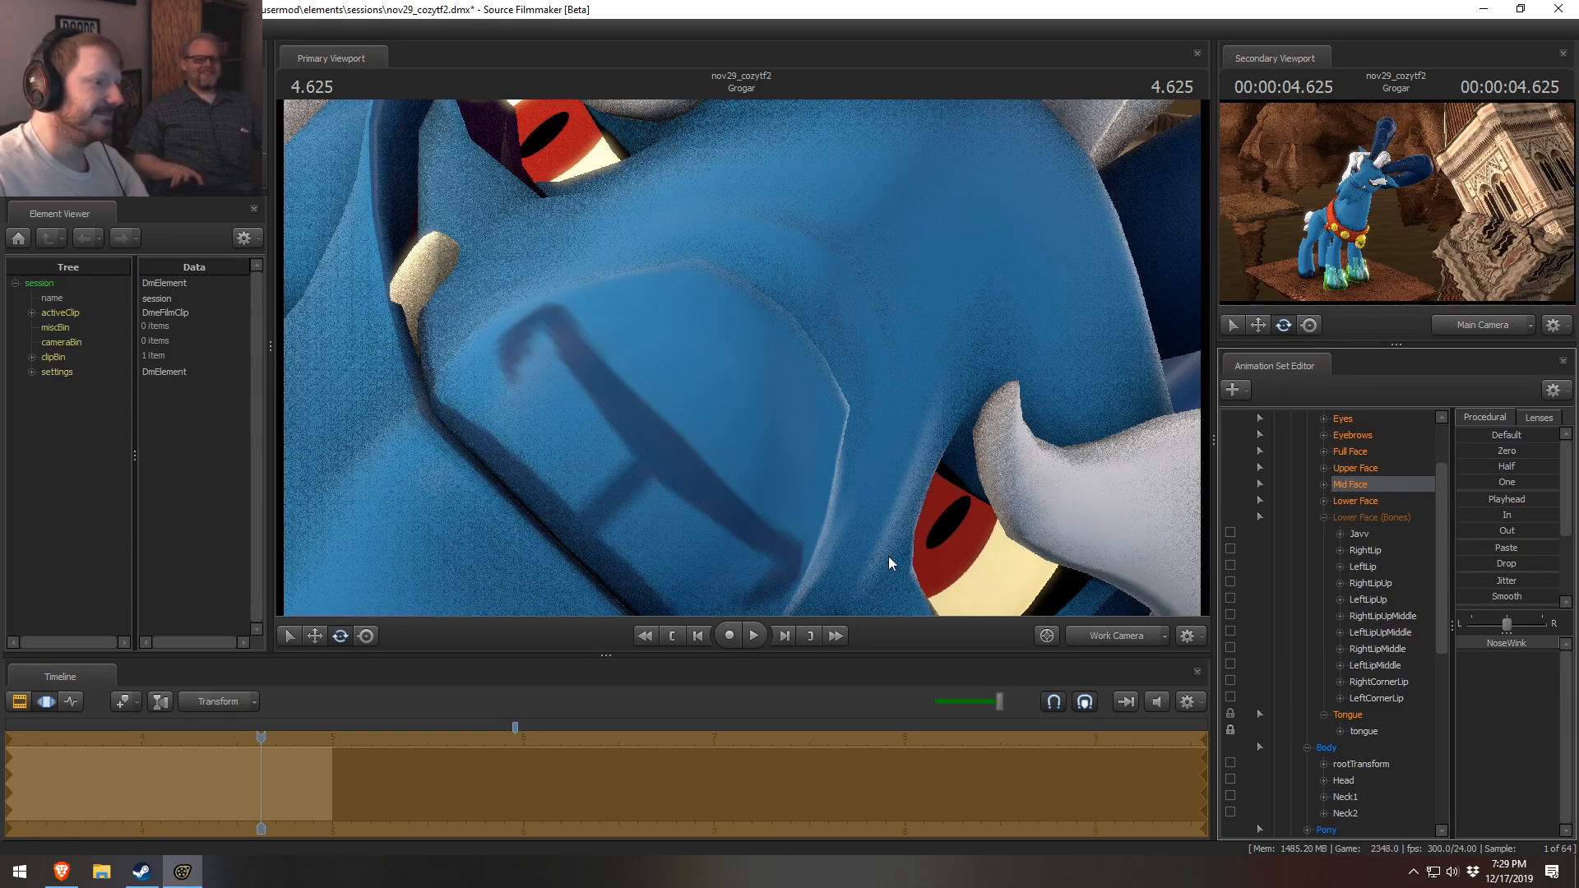
key("ctrl+z")
left_click(1362, 502)
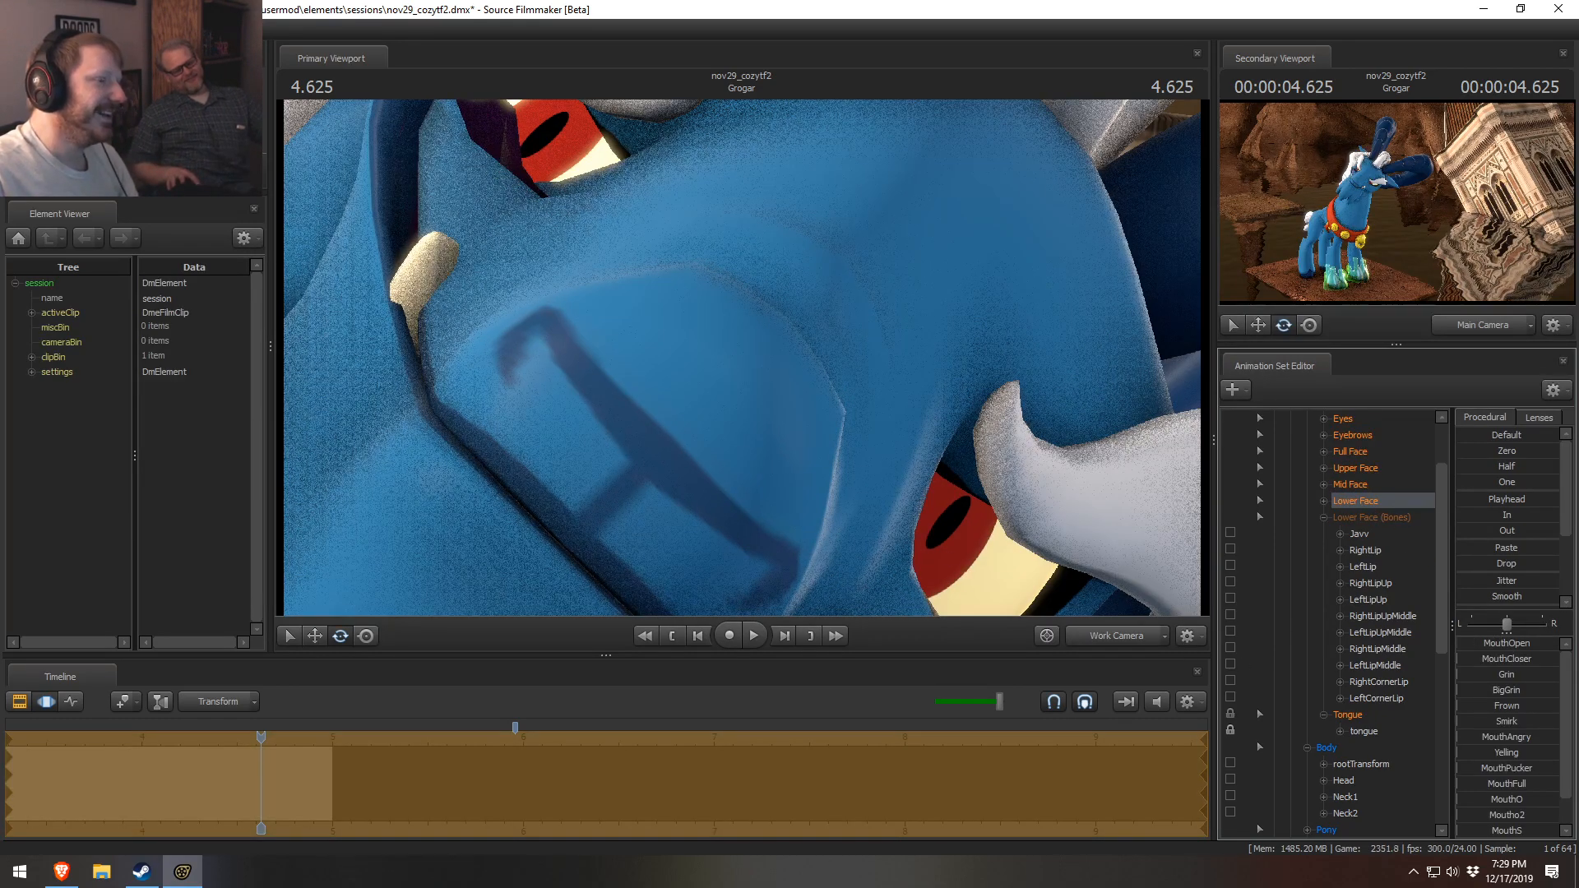
- Reframe Grogar's muzzle from the front with the work camera and try the Lower Face's MouthOpen control
left_click_drag(950, 404, 913, 412)
key("s")
key("s")
key("w")
key("s")
key("d")
key("a")
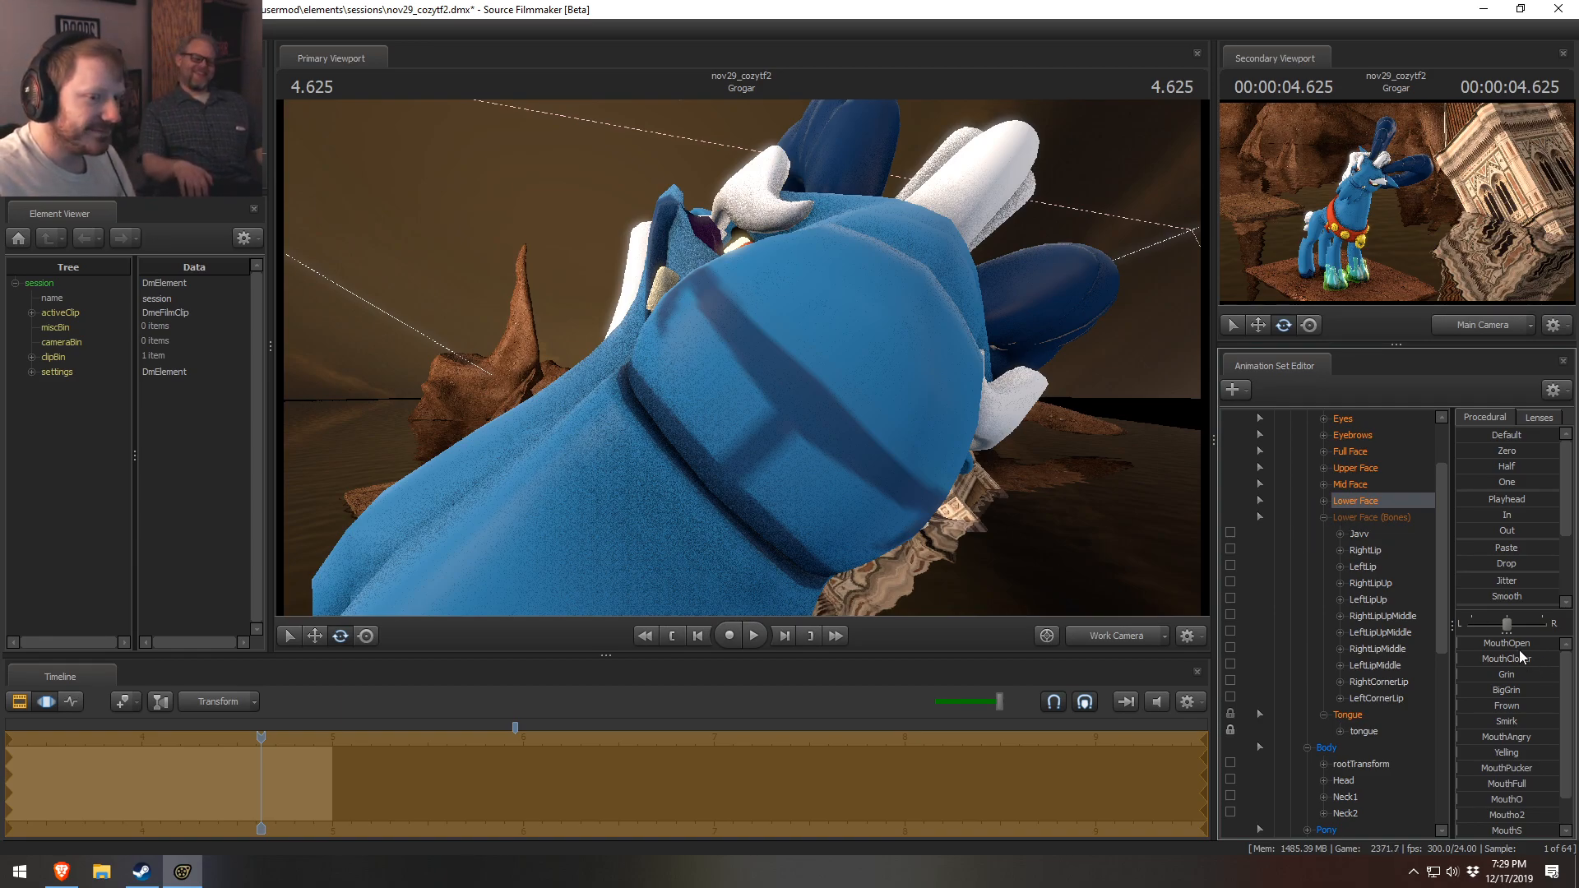
left_click_drag(1171, 493, 1176, 539)
left_click_drag(837, 444, 837, 391)
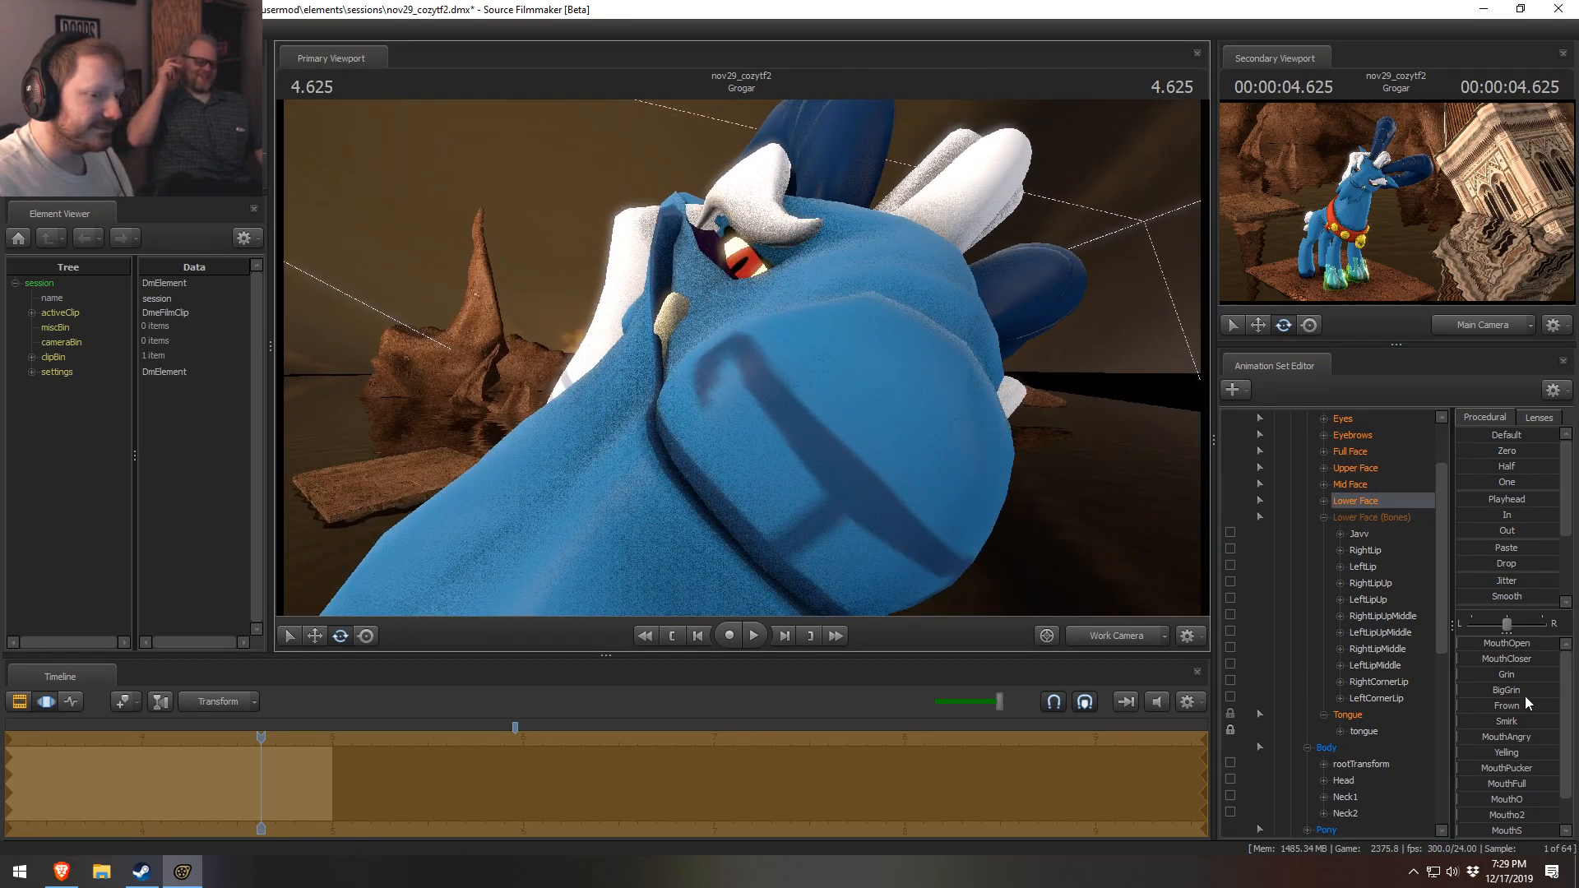
left_click_drag(1508, 649, 1469, 647)
mouse_move(1487, 646)
left_mouse_down()
mouse_move(1530, 646)
mouse_move(1487, 647)
left_mouse_up()
- Undo all the test changes to Grogar's head rotation, eyes, lip corner and facial controls
key("ctrl+z")
key("ctrl+z")
key("ctrl+z")
key("ctrl+z")
key("ctrl+z")
key("ctrl+z")
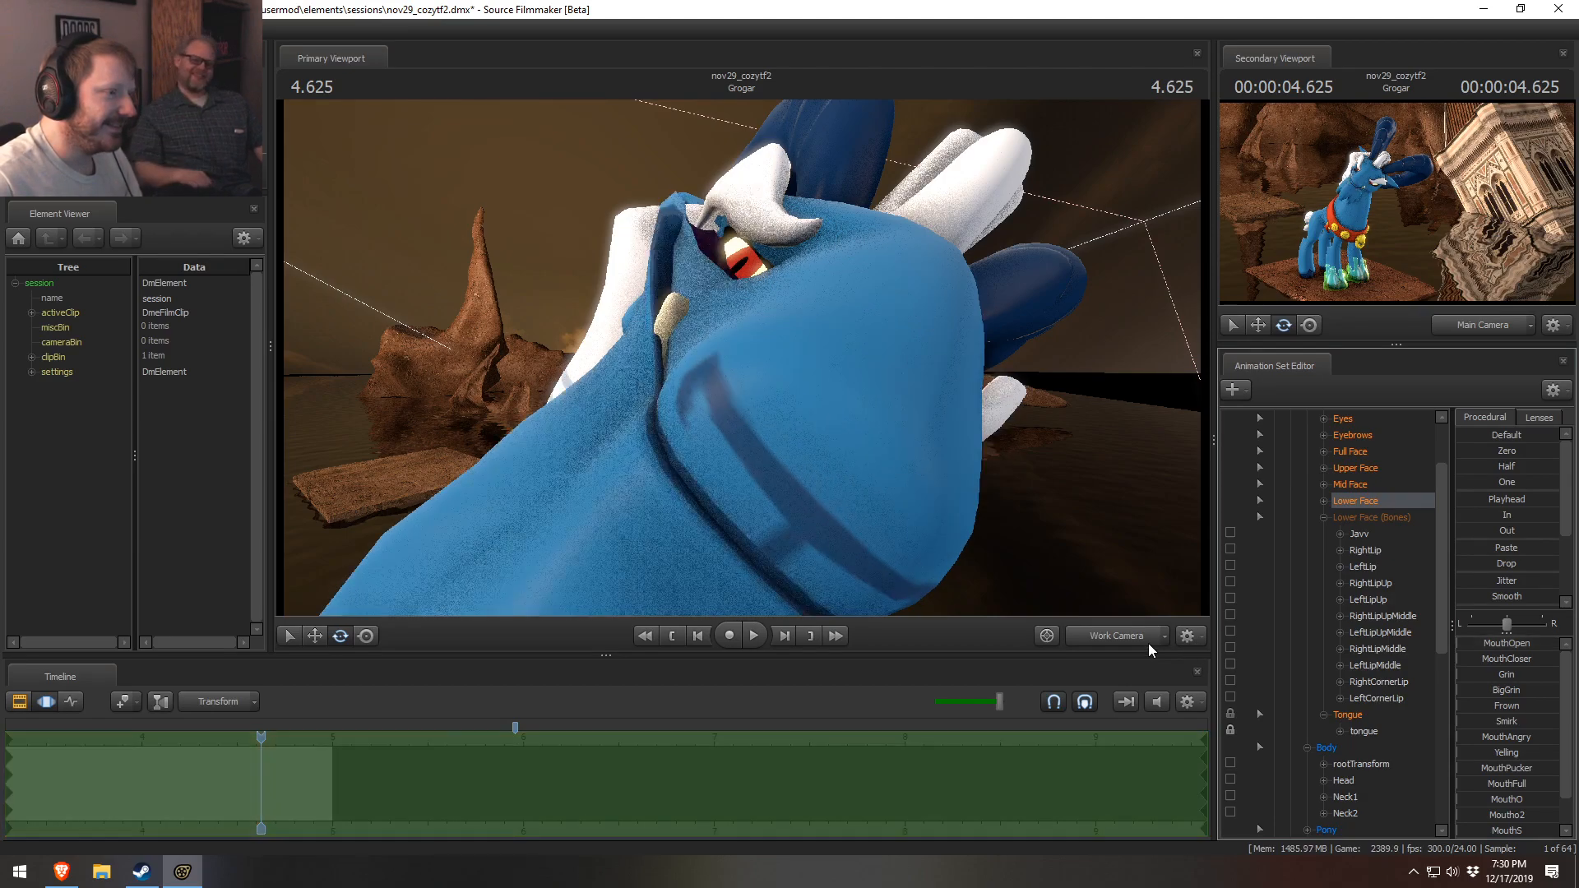
key("ctrl+z")
key("ctrl+z")
key("ctrl+z")
key("ctrl+z")
key("ctrl+z")
key("ctrl+z")
key("ctrl+z")
key("ctrl+z")
key("ctrl+z")
key("ctrl+z")
key("ctrl+z")
key("ctrl+z")
key("ctrl+z")
key("ctrl+y")
key("ctrl+z")
key("ctrl+z")
key("ctrl+z")
key("ctrl+z")
key("ctrl+z")
key("ctrl+z")
key("ctrl+z")
key("ctrl+z")
key("ctrl+z")
- Return the primary viewport to the main camera and open the Cozy Glow shot at 6.083 seconds in the Motion Editor
key("F2")
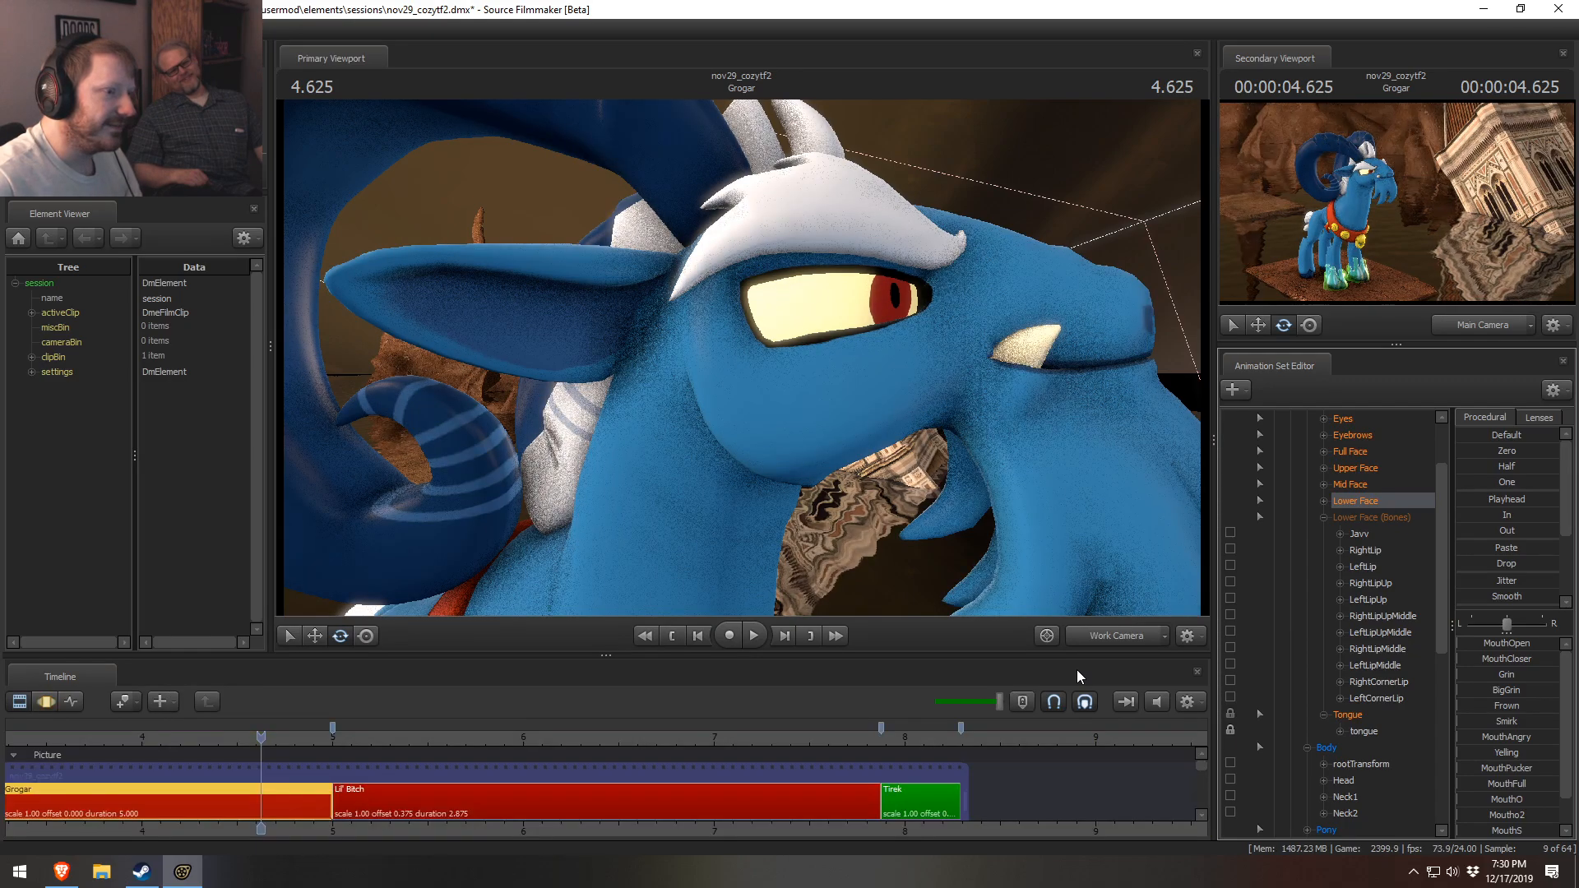
key("F3")
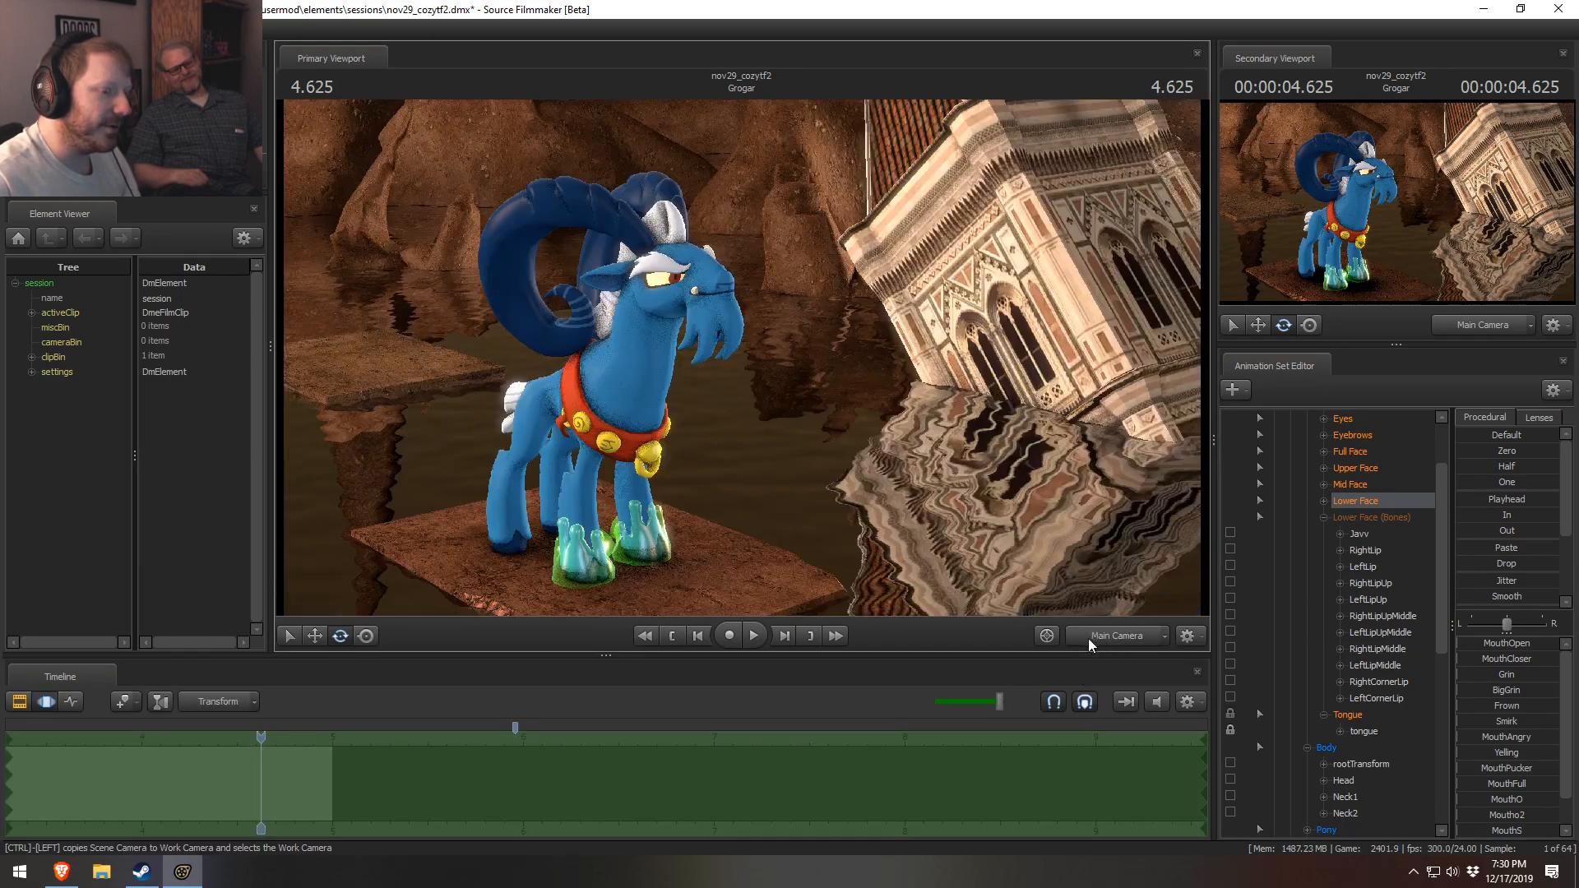
key("F2")
left_click(365, 735)
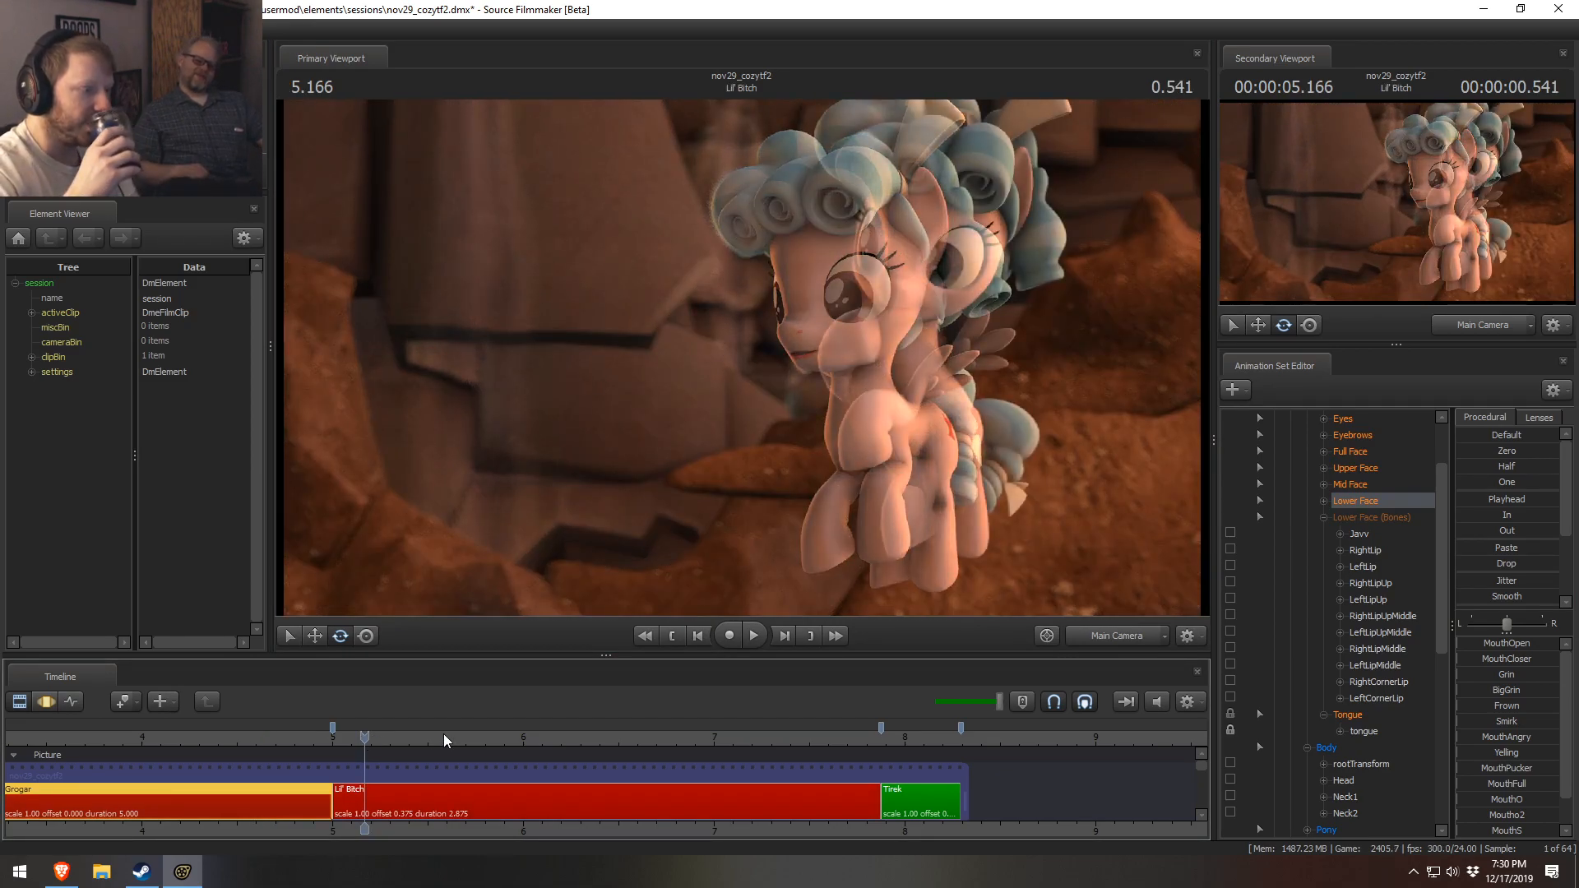
key("F3")
key("F2")
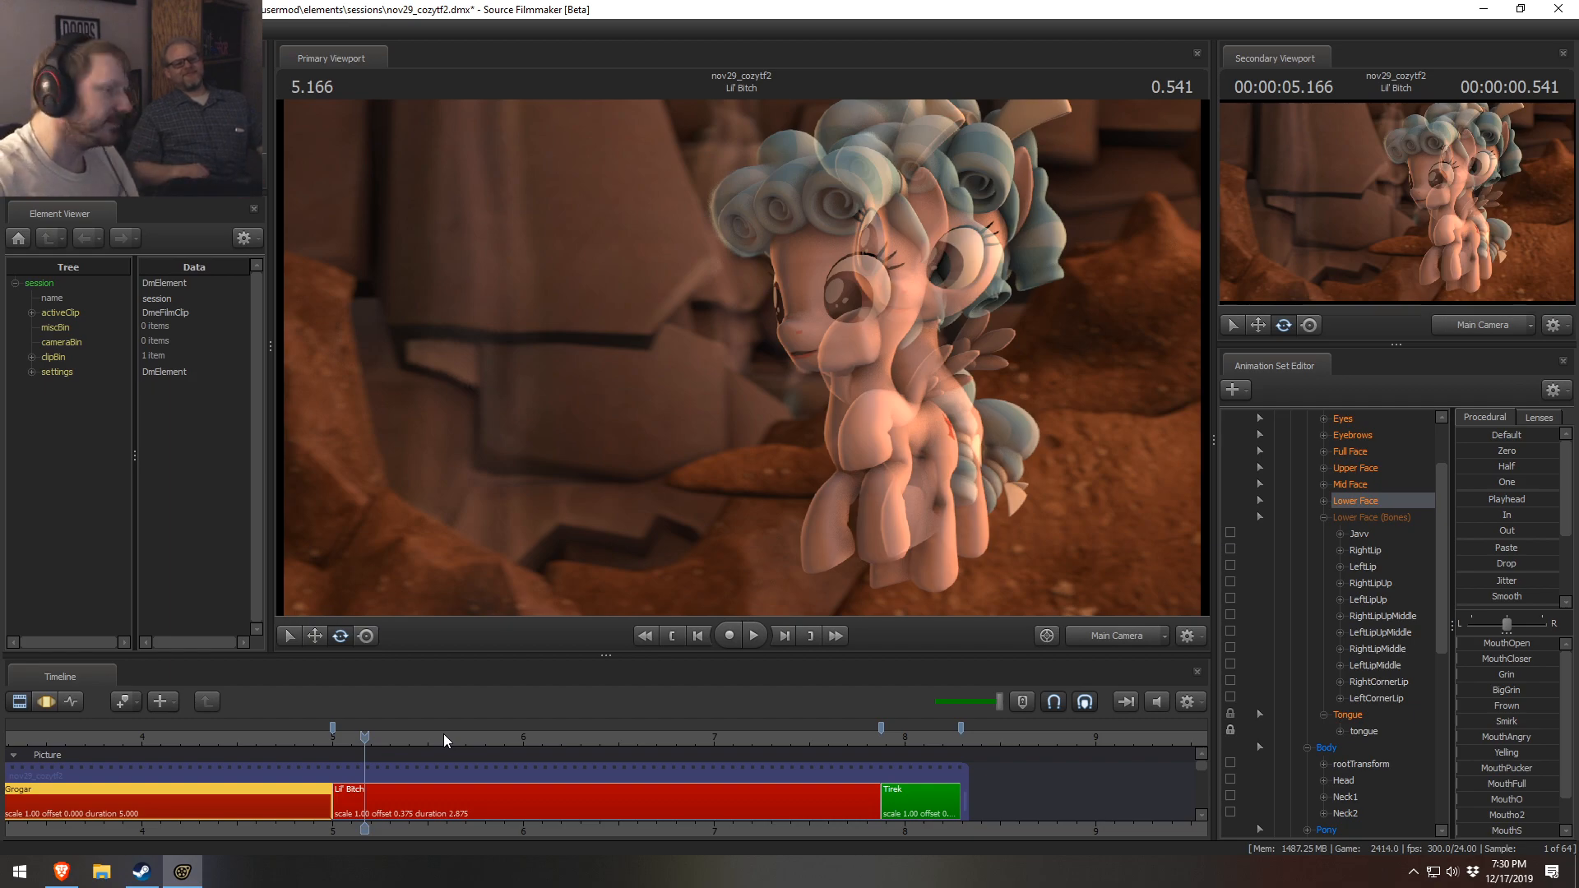
left_click(539, 740)
key("F3")
key("F2")
left_click(590, 784)
key("F3")
- Expand Cozy Glow's Face control groups in the animation set list and switch the primary viewport to the work camera
scroll(617, 768, "up", 3)
left_click(1289, 467)
left_click(1308, 501)
left_click(1308, 501)
left_click(1308, 484)
left_click(1325, 534)
left_click(1324, 535)
left_click(1325, 550)
left_click(1325, 550)
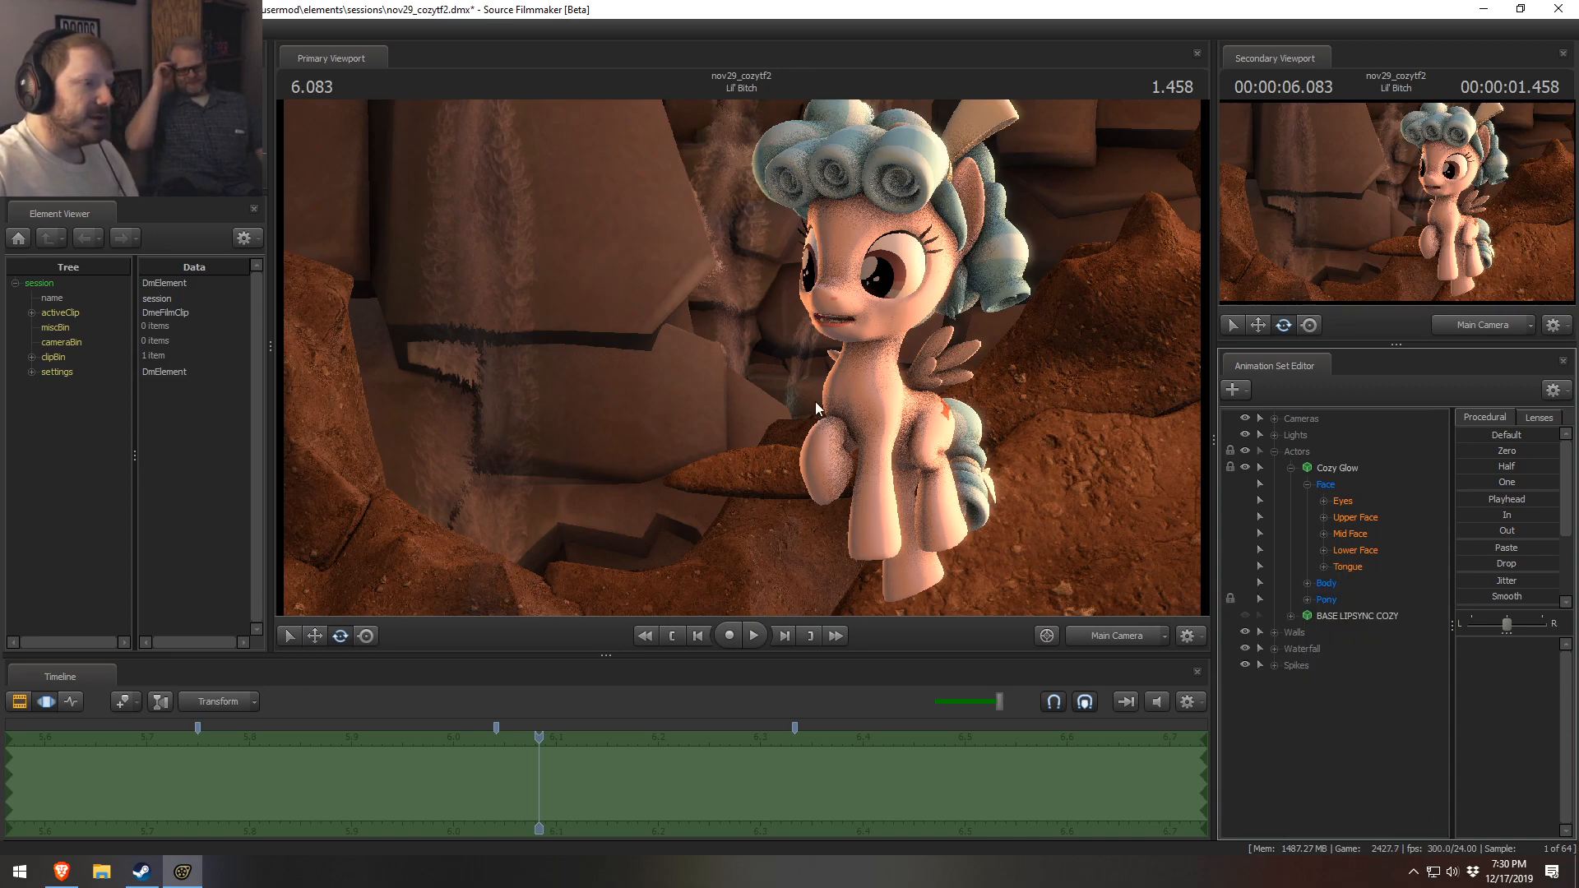
left_click(1127, 632, "ctrl")
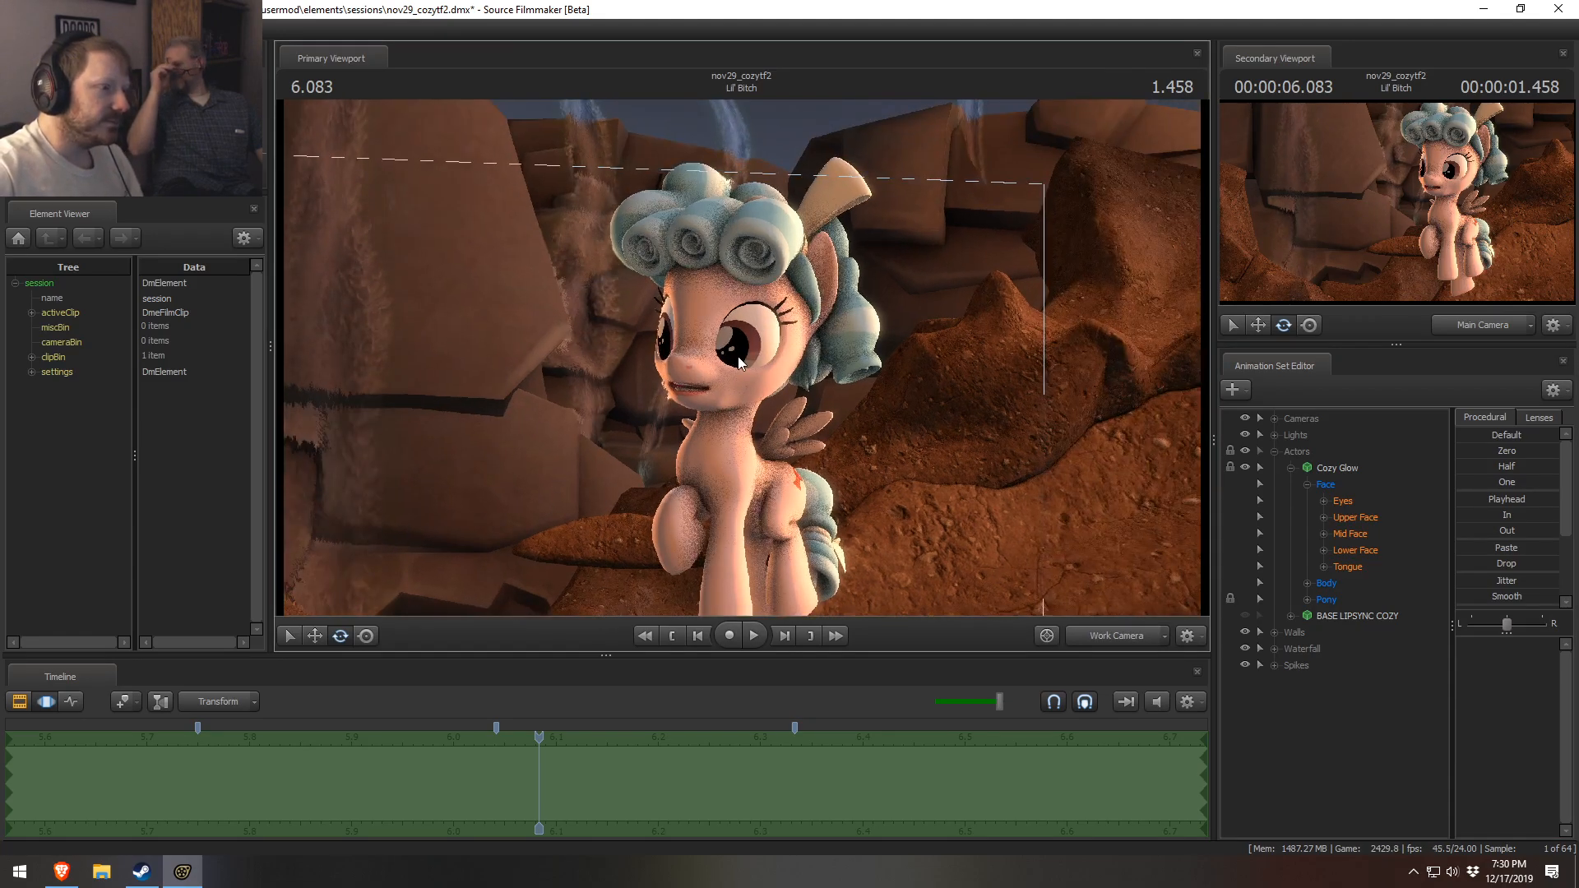
- Play back the Cozy Glow shot from about 6.08 to 6.63 seconds to review the pose changes
key("w")
mouse_move(747, 362)
left_mouse_down()
mouse_move(690, 305)
mouse_move(740, 386)
mouse_move(738, 353)
left_mouse_up()
key("s")
key("space")
key("space")
key("F2")
scroll(847, 789, "down", 5)
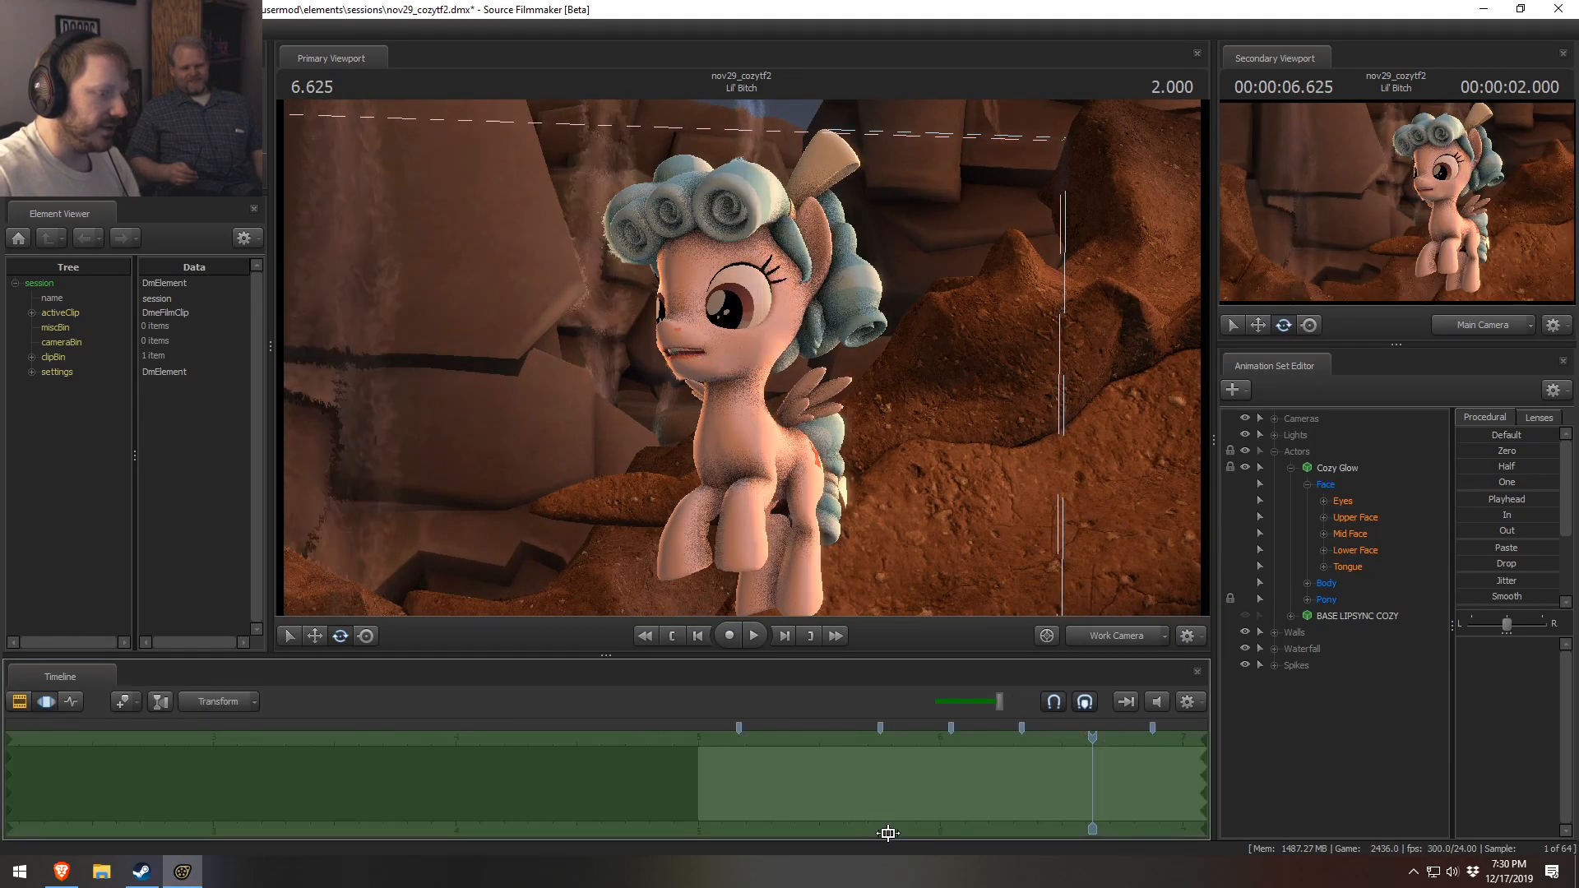
- Select the time range from about 6.04 to 6.33 seconds and tilt Cozy Glow's Head bone within it
middle_click_drag(564, 809, 514, 803)
key("F3")
key("shift")
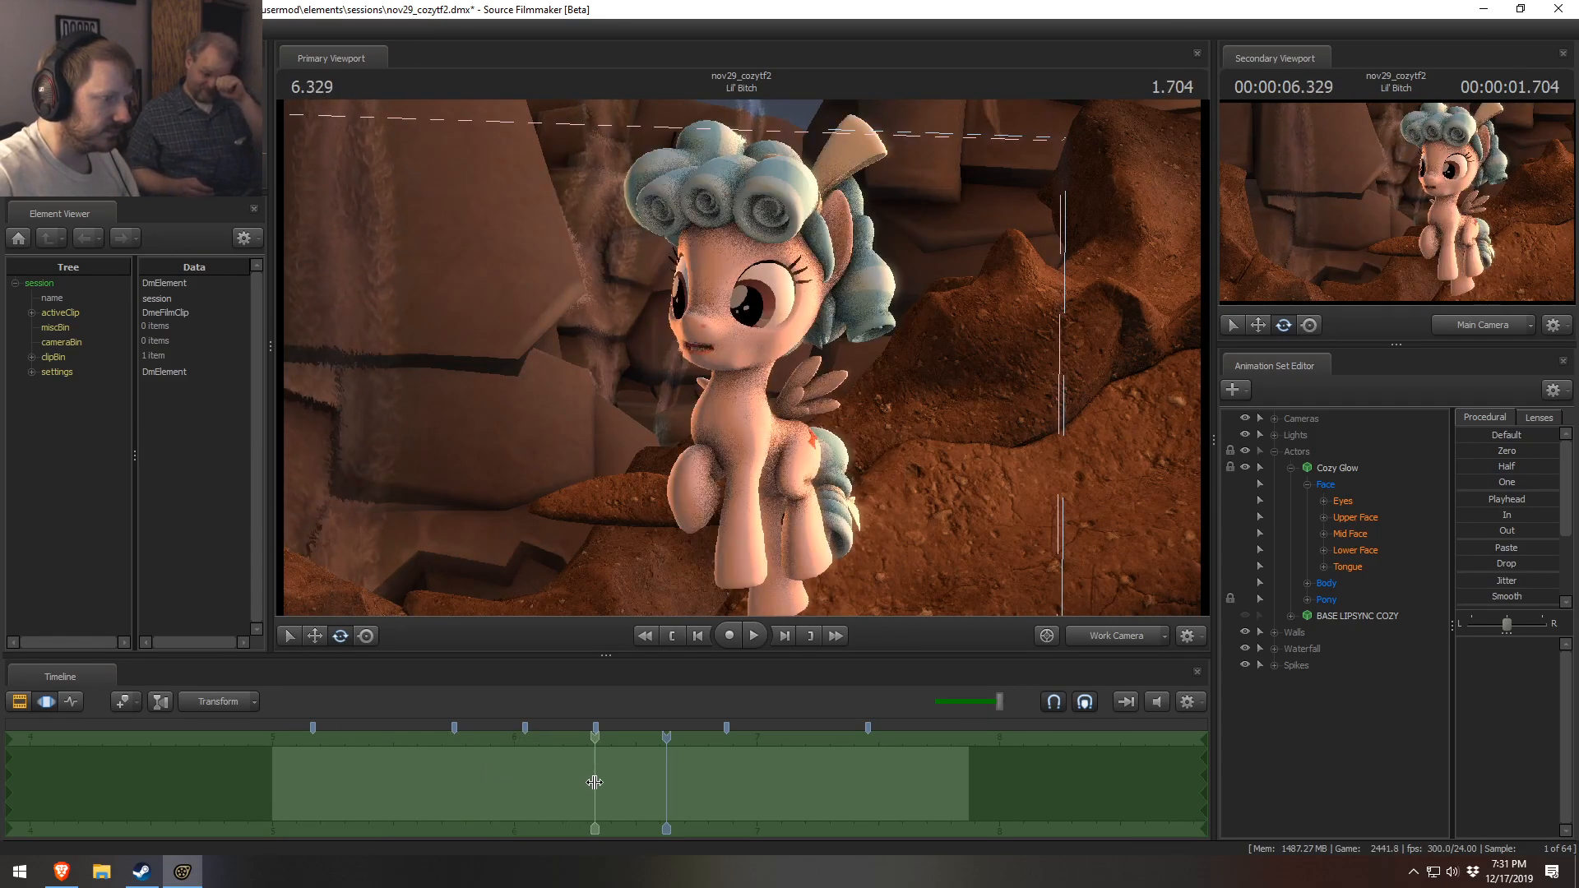
left_click_drag(525, 780, 599, 786, "shift")
left_click_drag(741, 357, 635, 317, "alt")
left_click(620, 293, "ctrl")
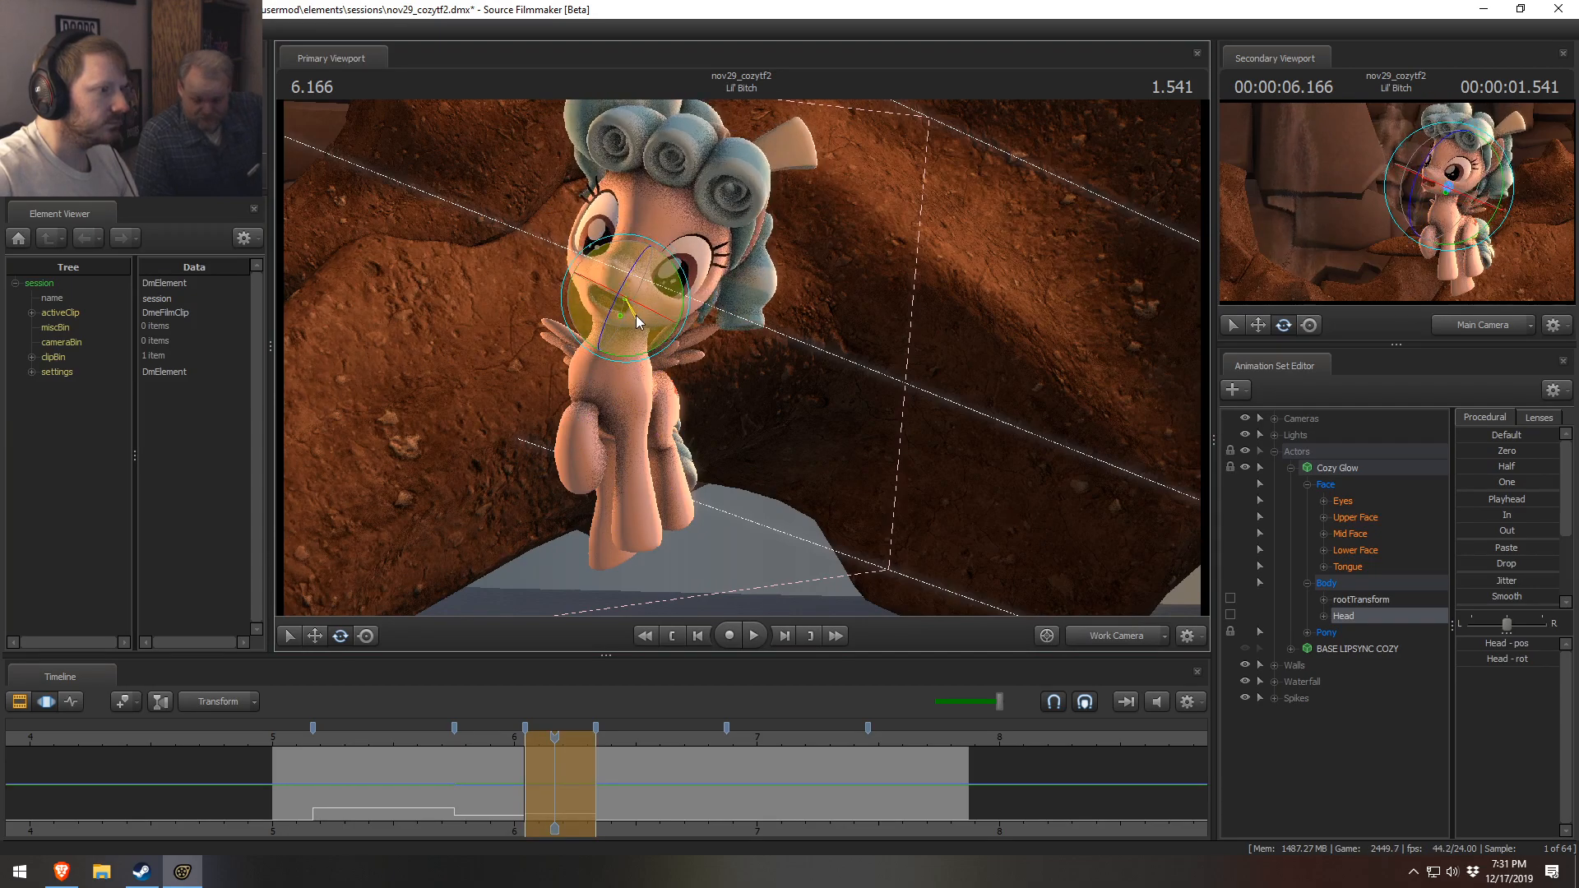
- Rotate Cozy Glow's Head bone further at 6.208 seconds and play back the head movement
left_click_drag(370, 767, 612, 775)
left_click(422, 739)
key("space")
key("space")
key("space")
key("space")
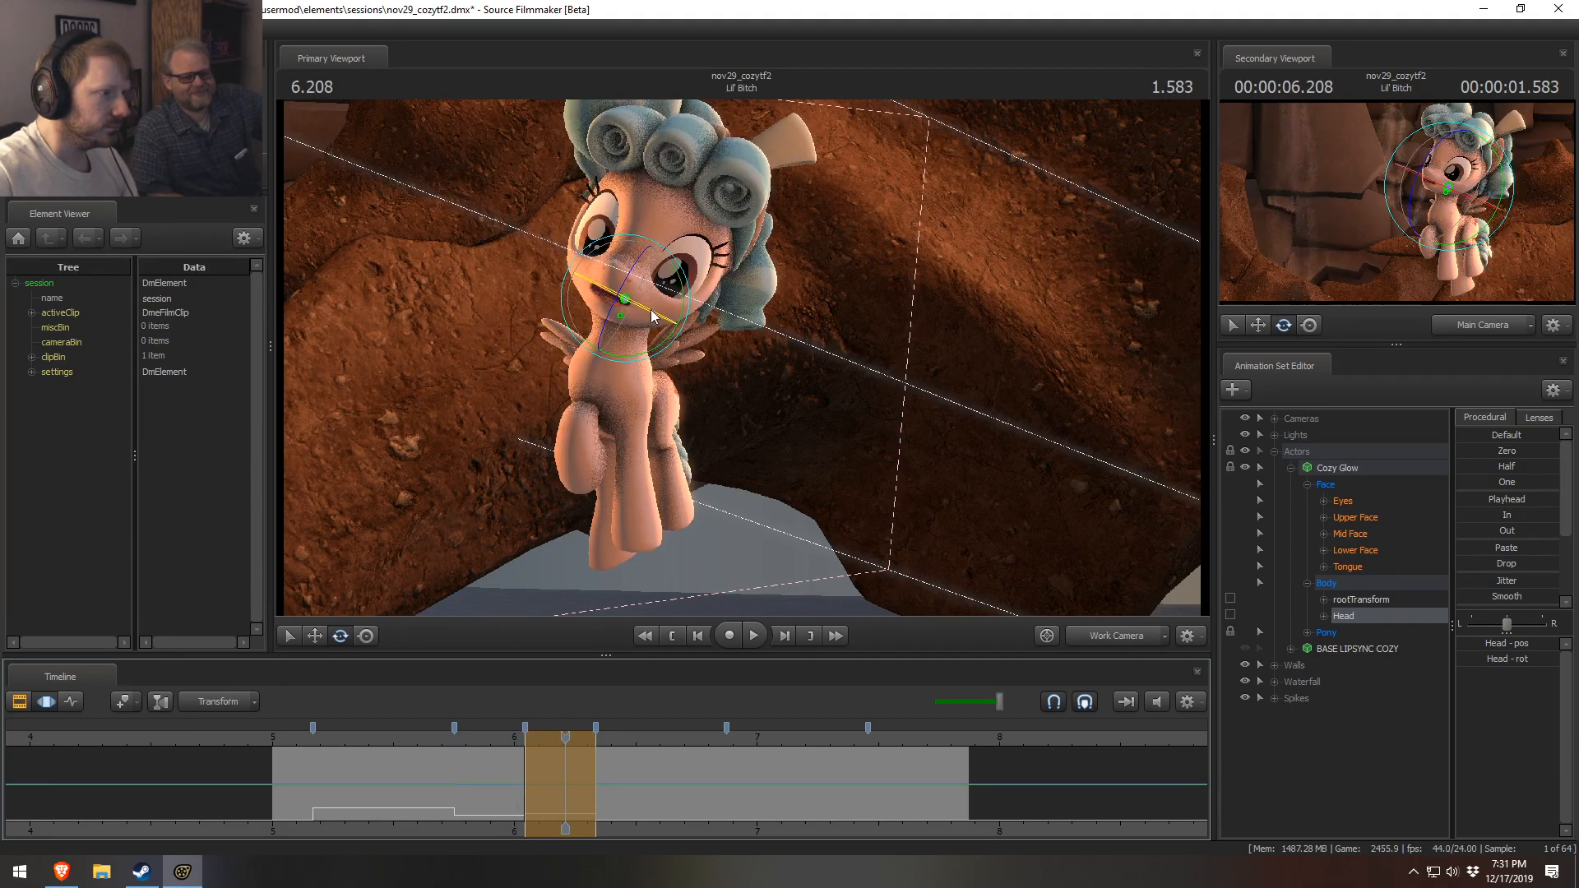
left_click_drag(635, 328, 620, 276)
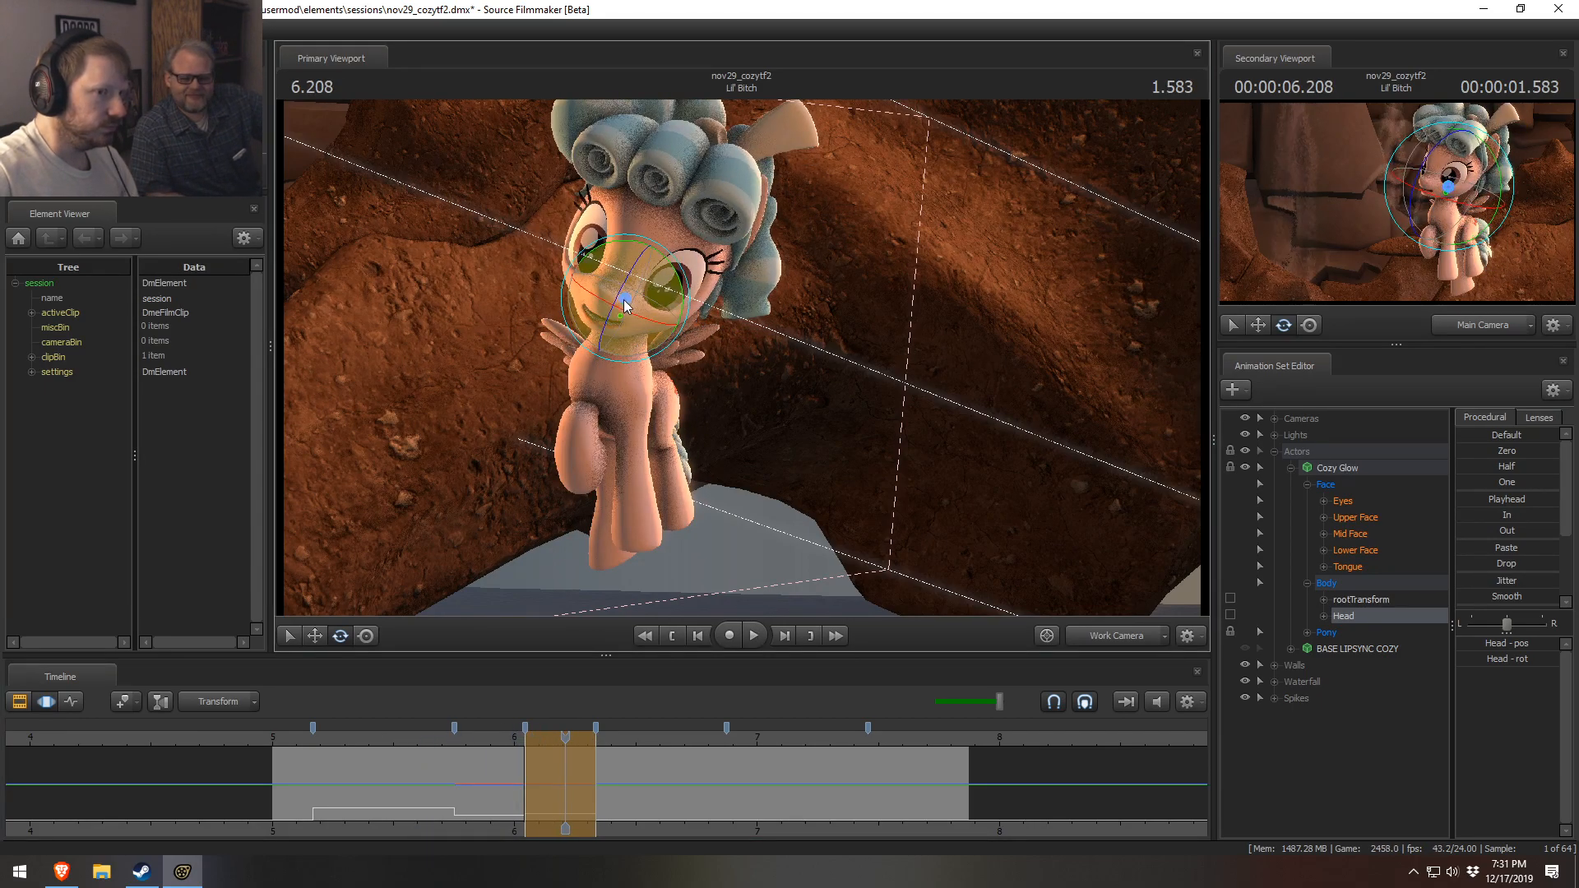
left_click(391, 747)
key("space")
key("space")
- Extend Cozy Glow's body pose from about 6.33 to 6.46 seconds, leaving out the face controls, and play it back
left_click_drag(550, 773, 595, 771)
left_click(1344, 467)
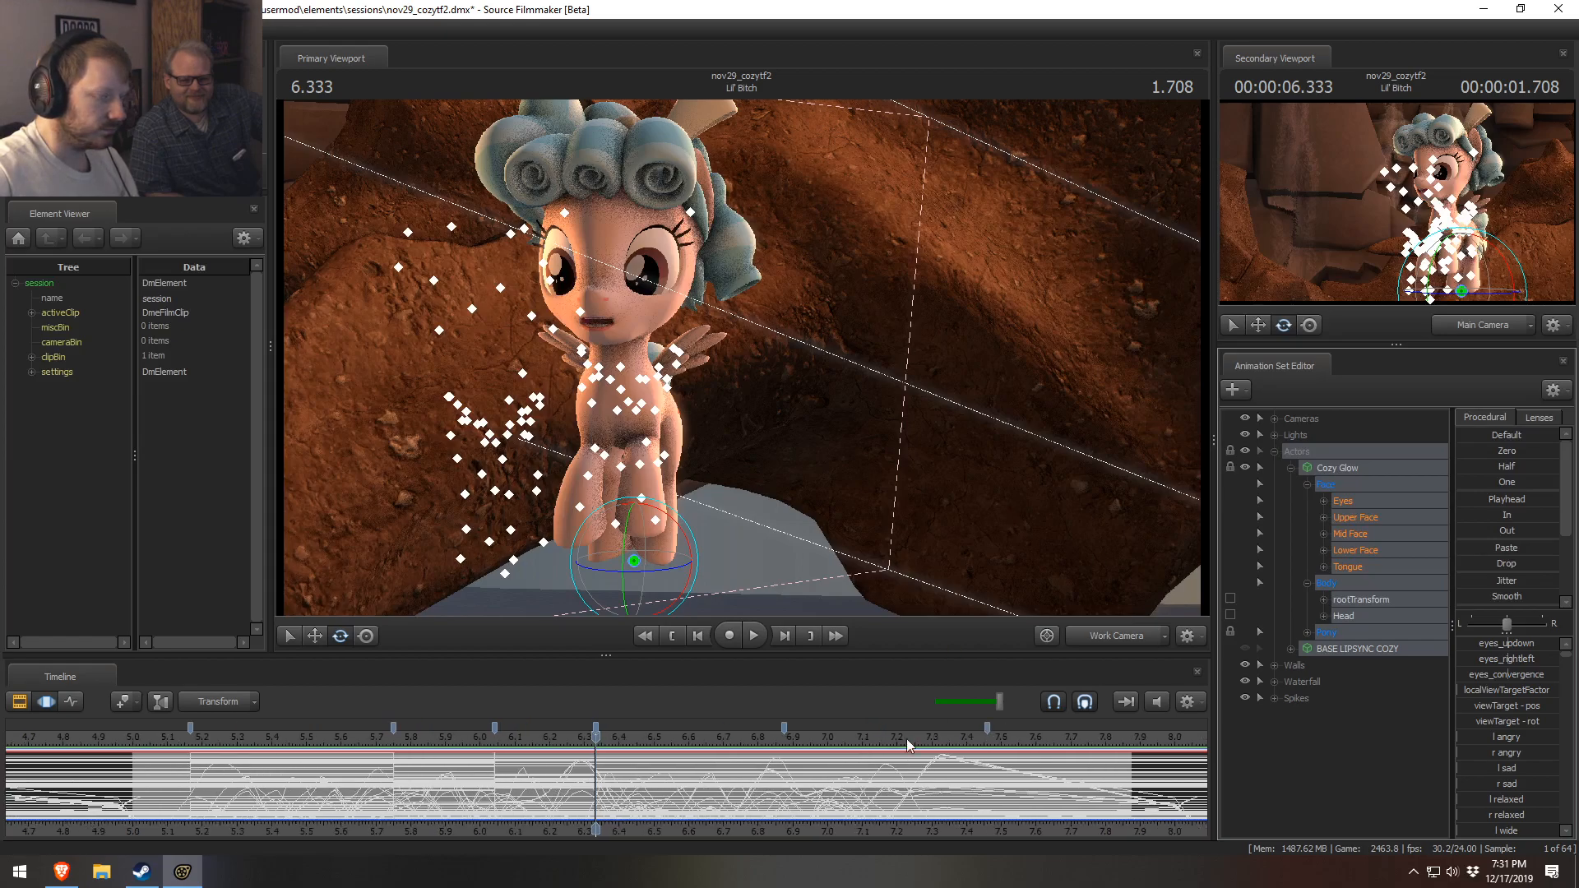
scroll(658, 770, "up", 3)
left_click_drag(590, 770, 666, 798, "shift")
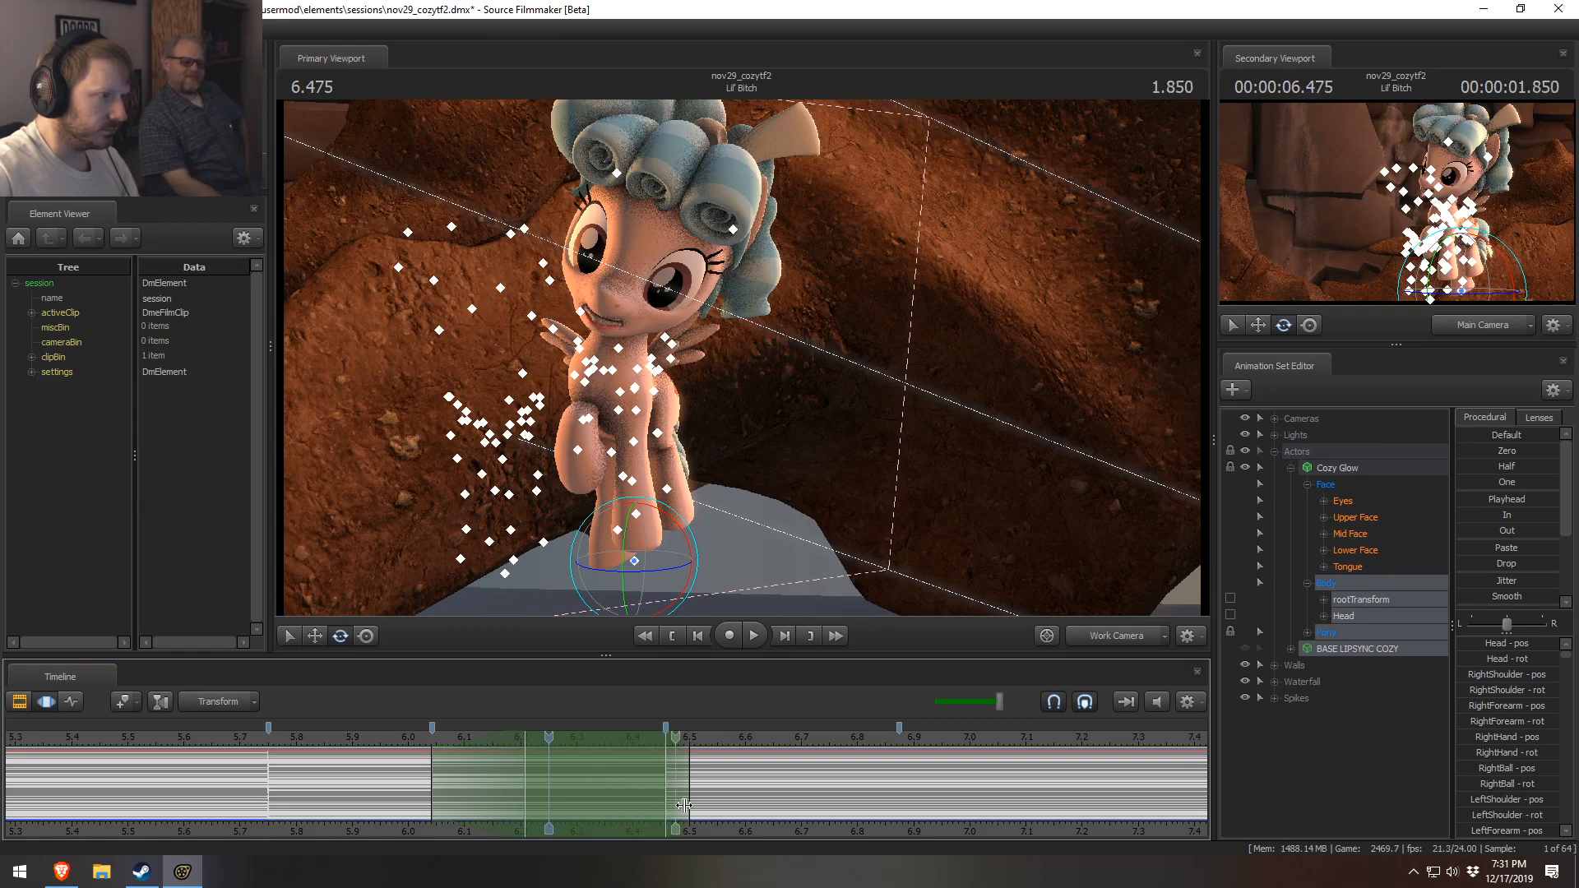
left_click(323, 742)
key("space")
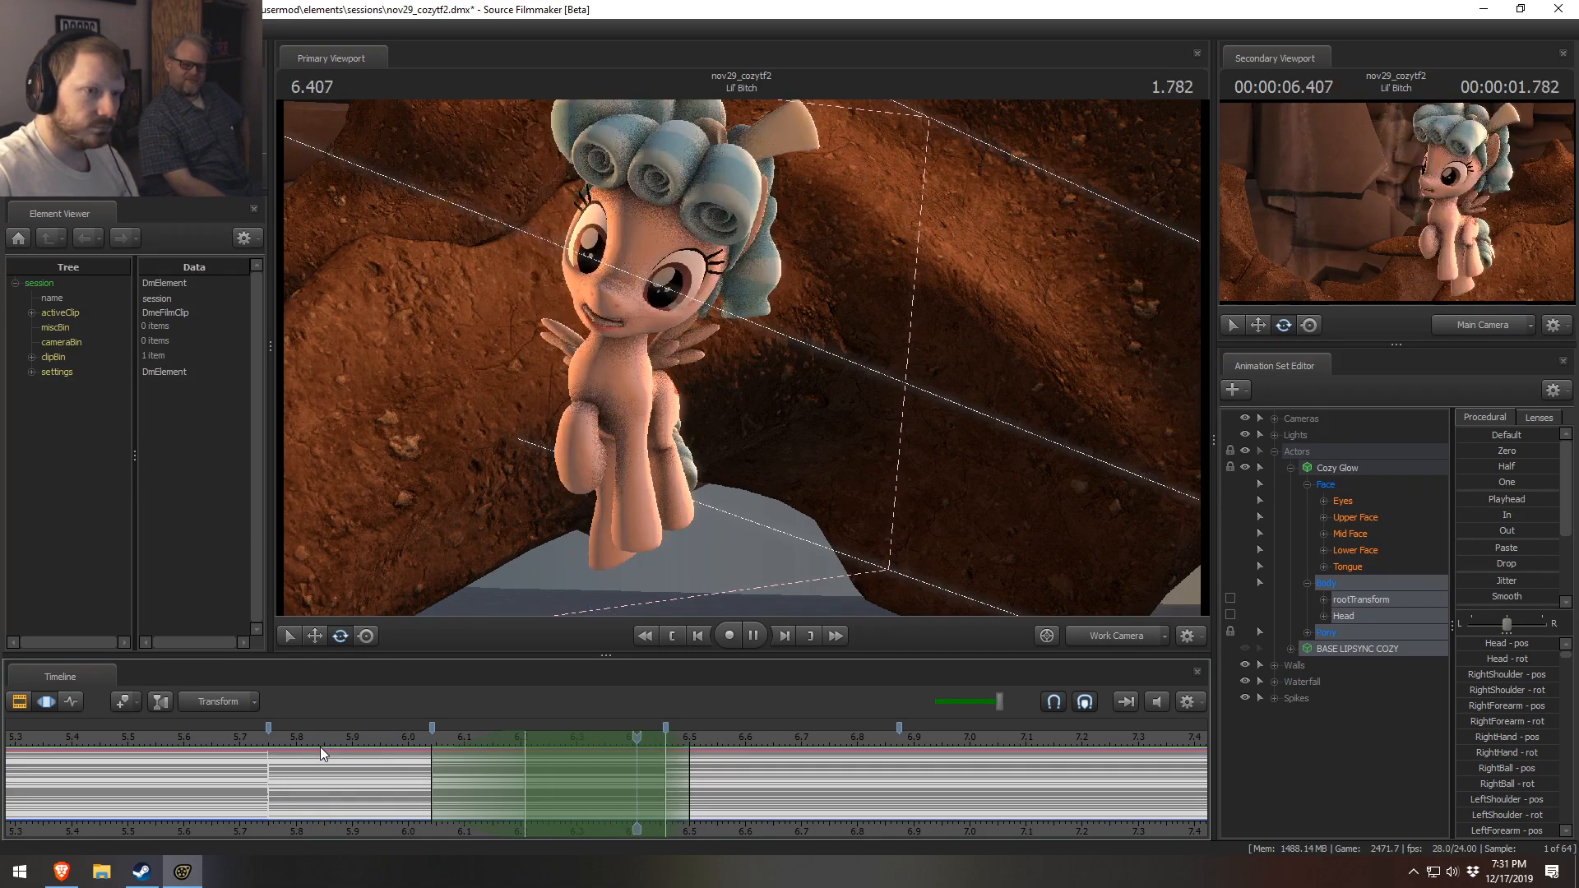
key("space")
- Select the time range of the following pose, about 6.46 to 6.88 seconds, and view it through the Main Camera
left_click_drag(663, 776, 901, 779, "shift")
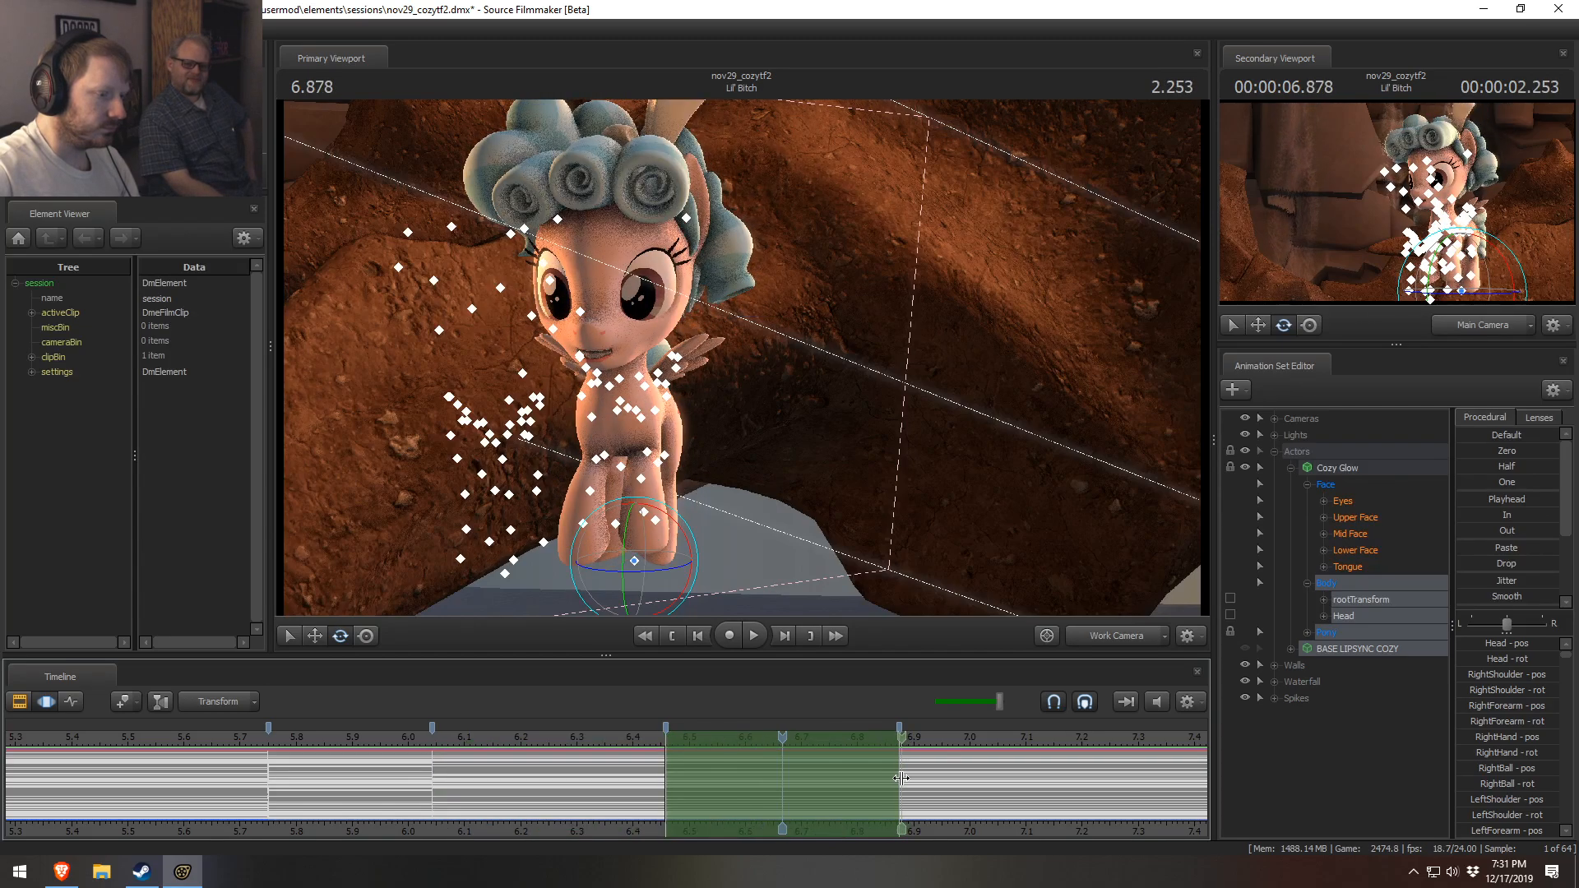
left_click(1087, 640)
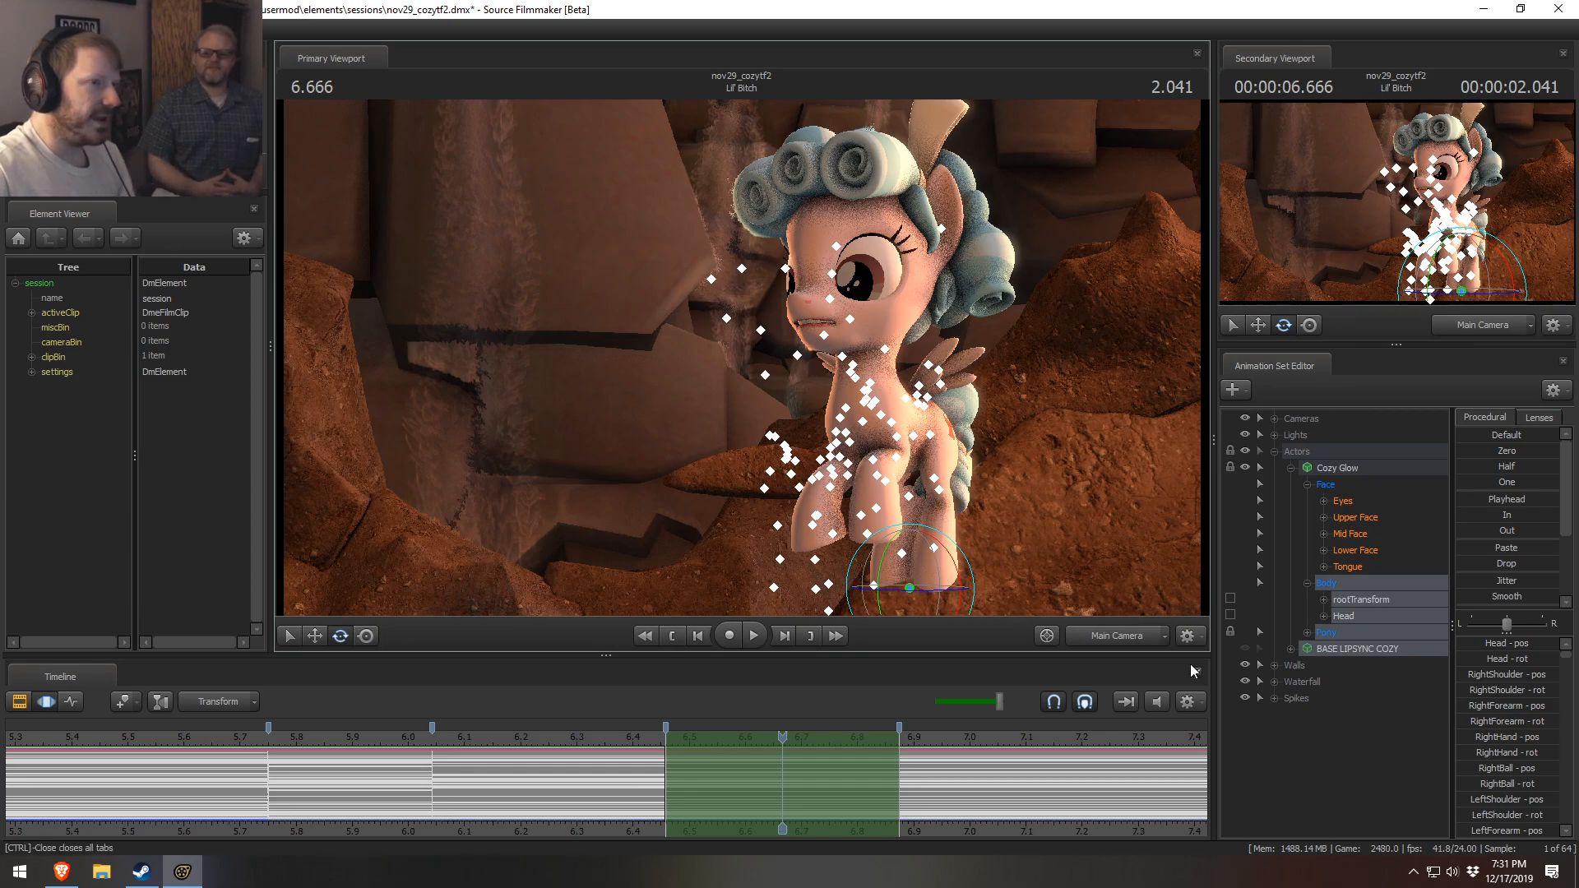
left_click_drag(482, 753, 567, 840)
middle_click_drag(552, 826, 340, 821)
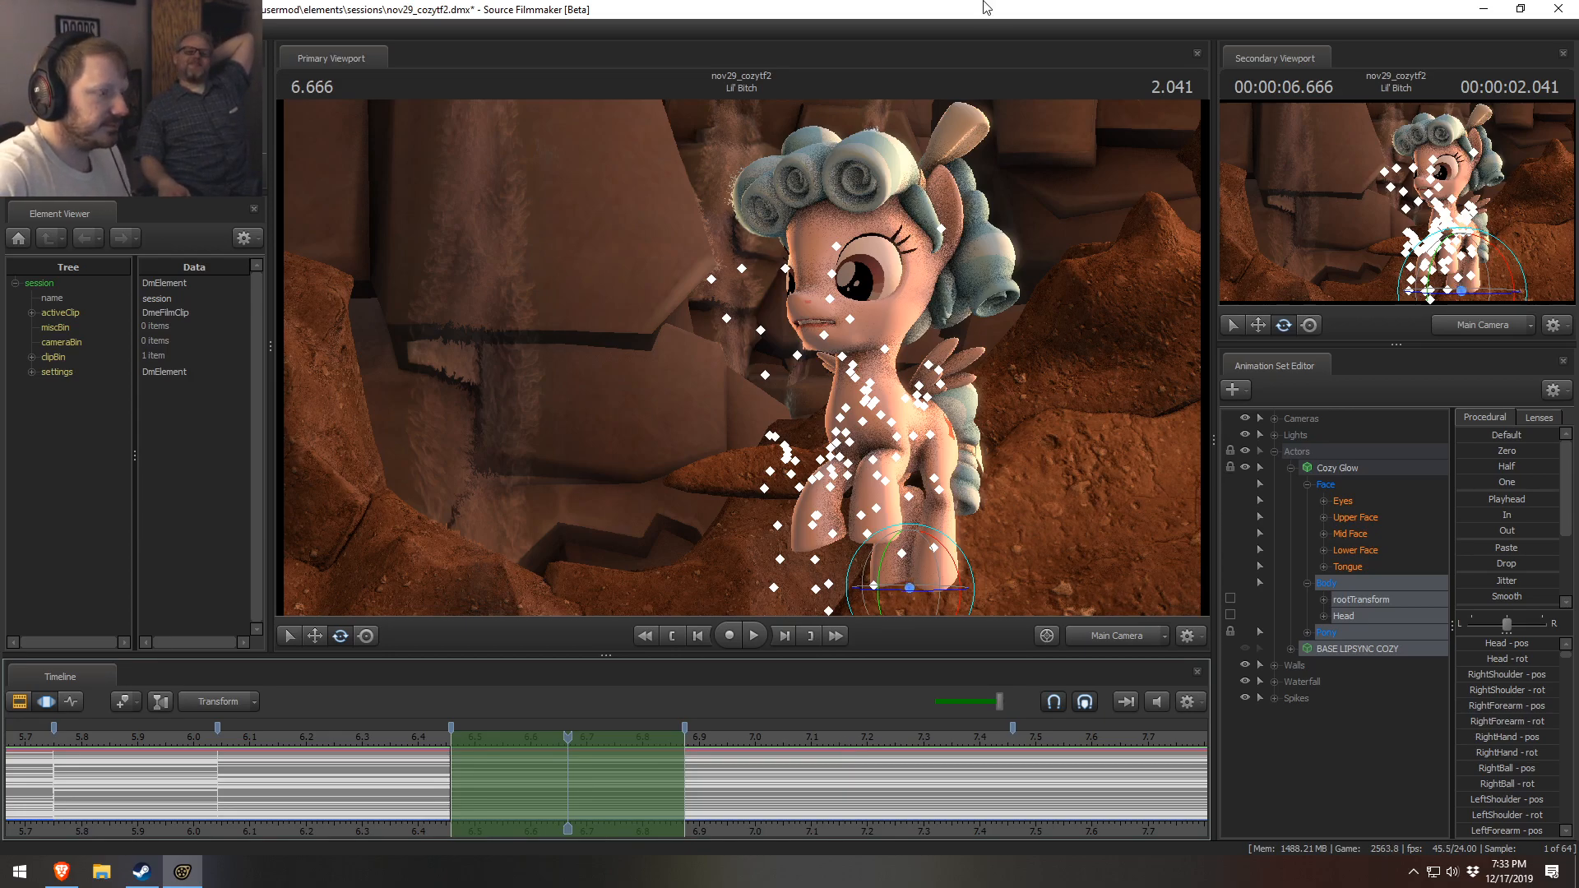
- Compare the poses between 6.25 and 6.67 seconds through the Main Camera and examine the flank's cutie mark through the Work Camera
left_click(359, 747)
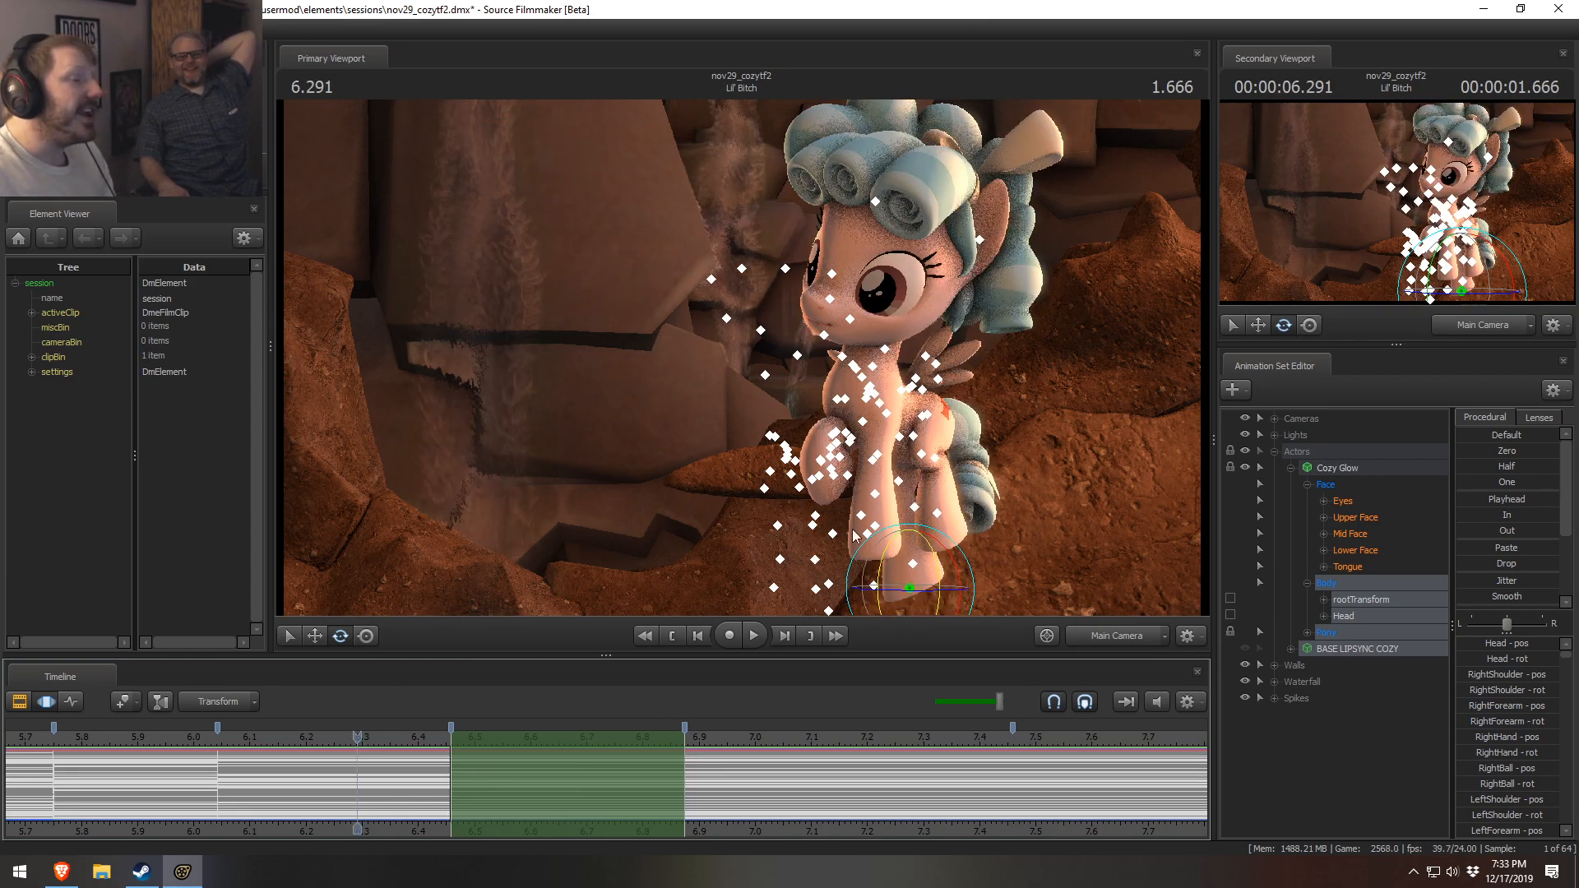
mouse_move(357, 737)
left_mouse_down()
mouse_move(293, 742)
mouse_move(413, 728)
mouse_move(340, 754)
left_mouse_up()
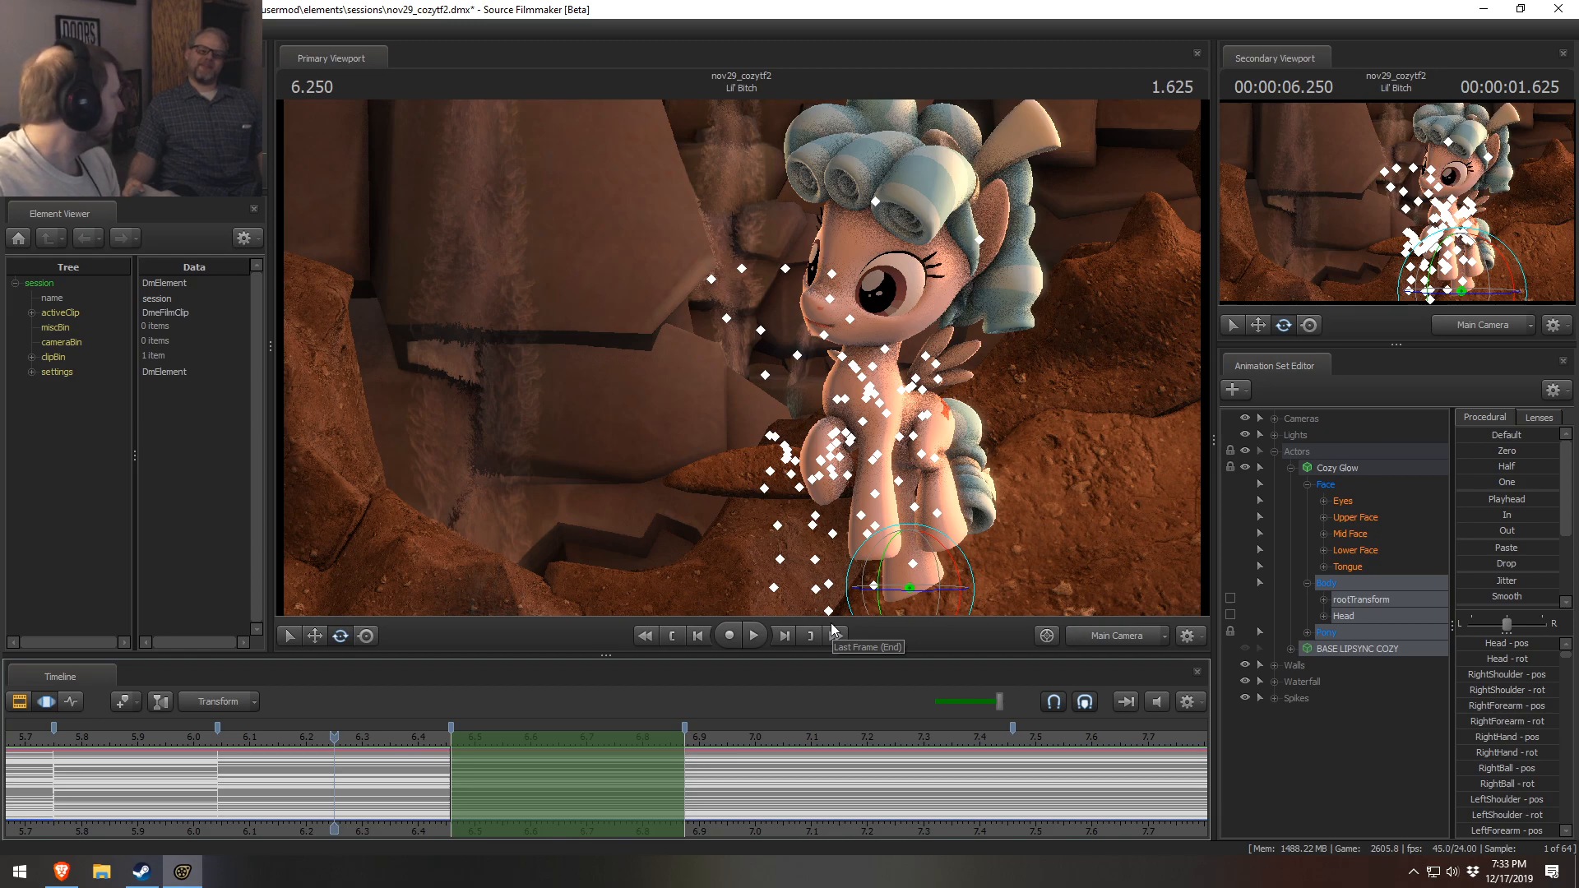
left_click_drag(378, 748, 568, 745)
left_click(1114, 635, "ctrl")
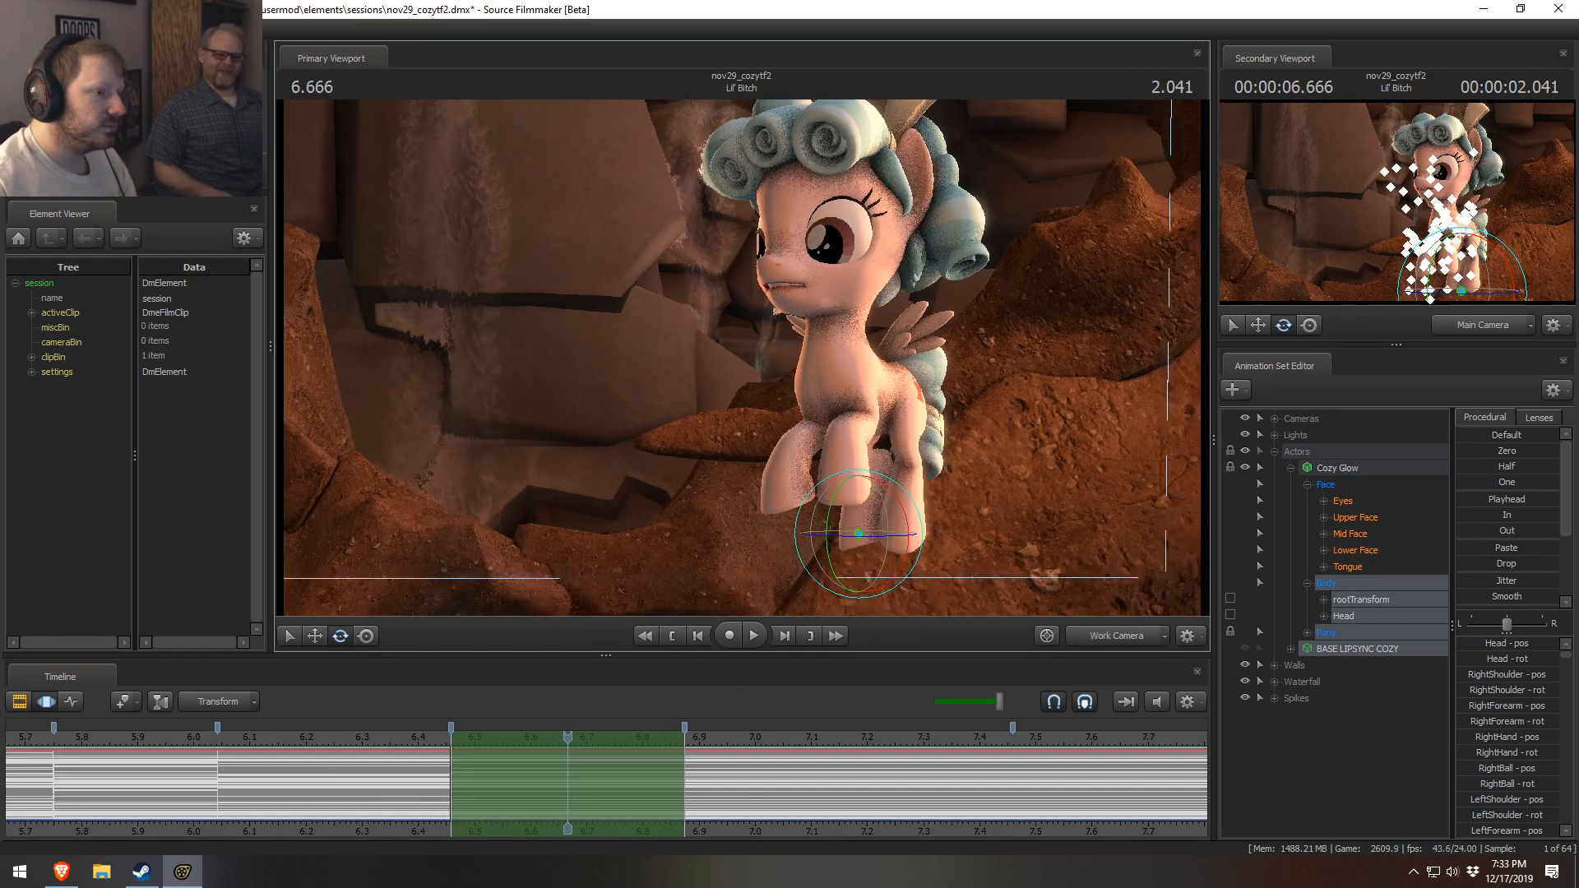
left_click_drag(742, 357, 742, 357)
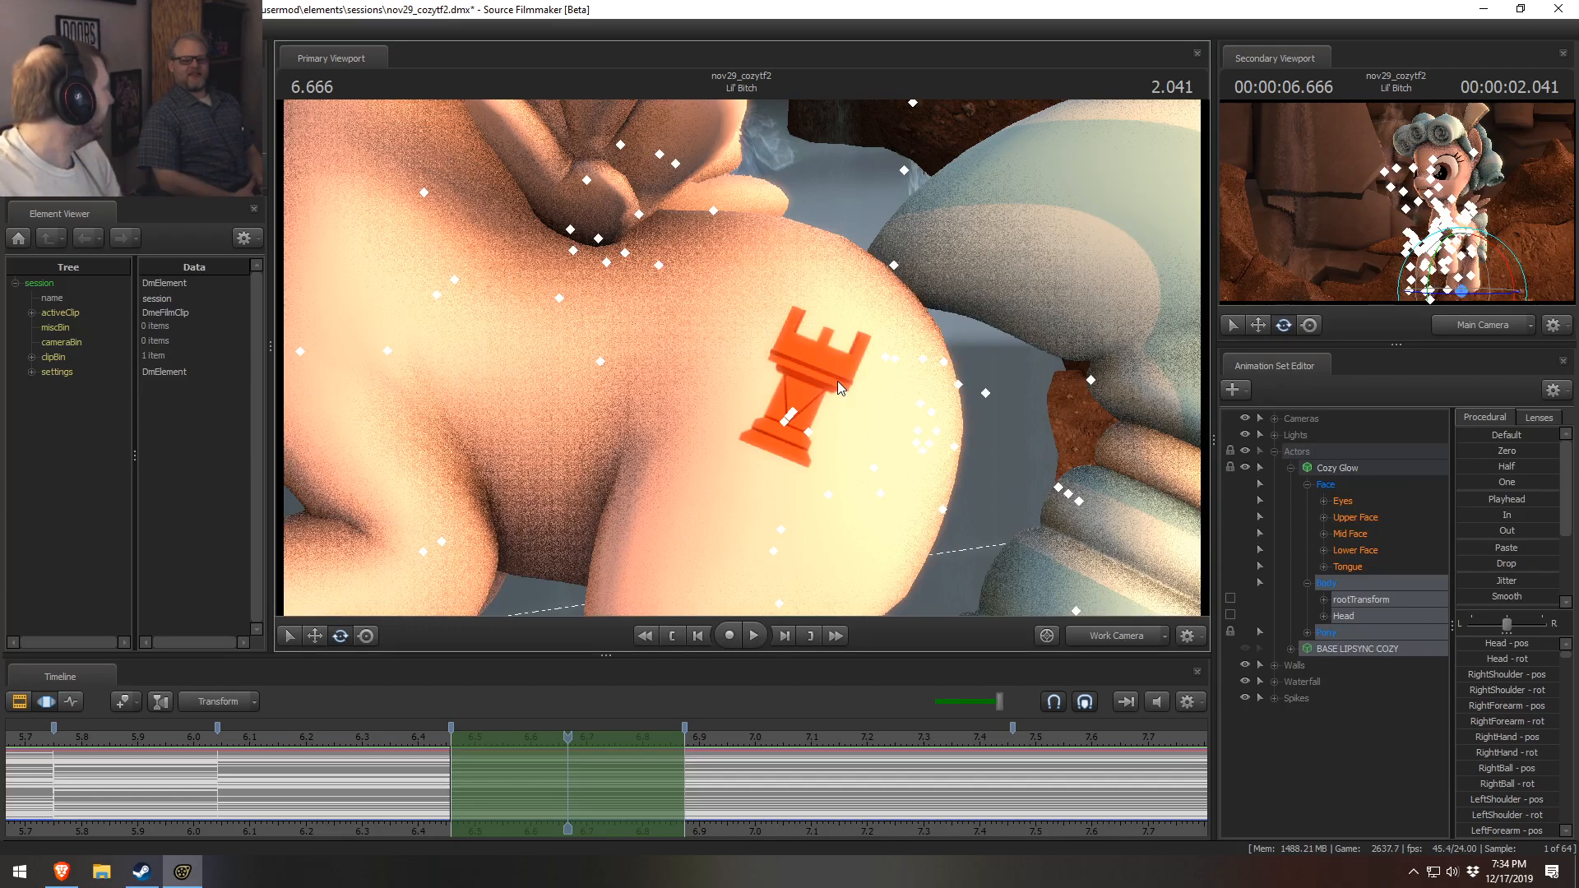
left_click(1099, 636)
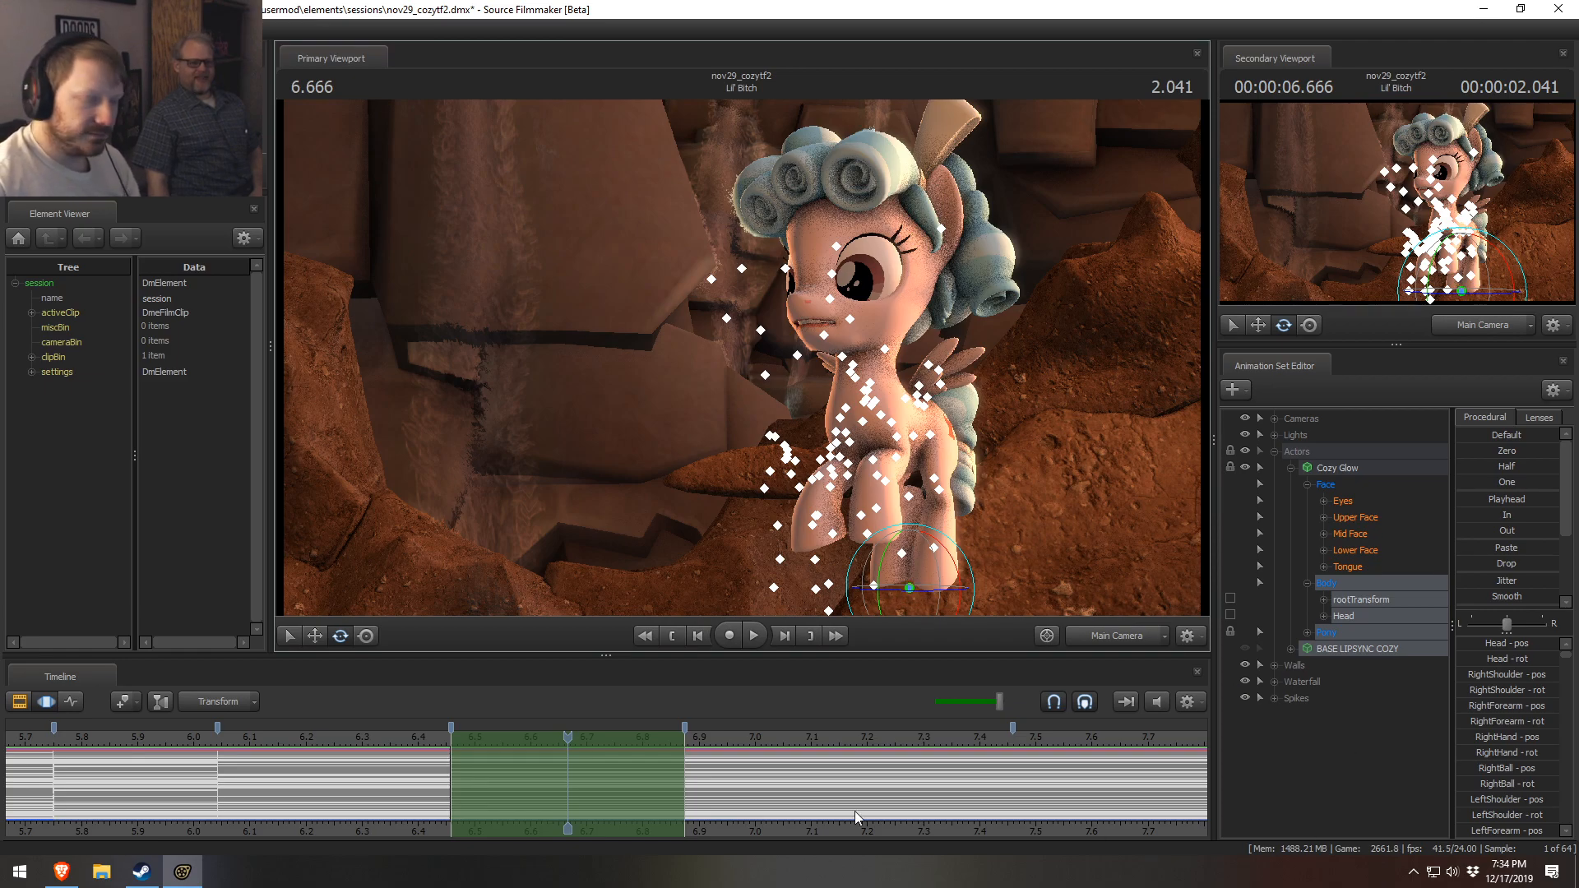
mouse_move(567, 736)
left_mouse_down()
mouse_move(334, 732)
mouse_move(544, 746)
left_mouse_up()
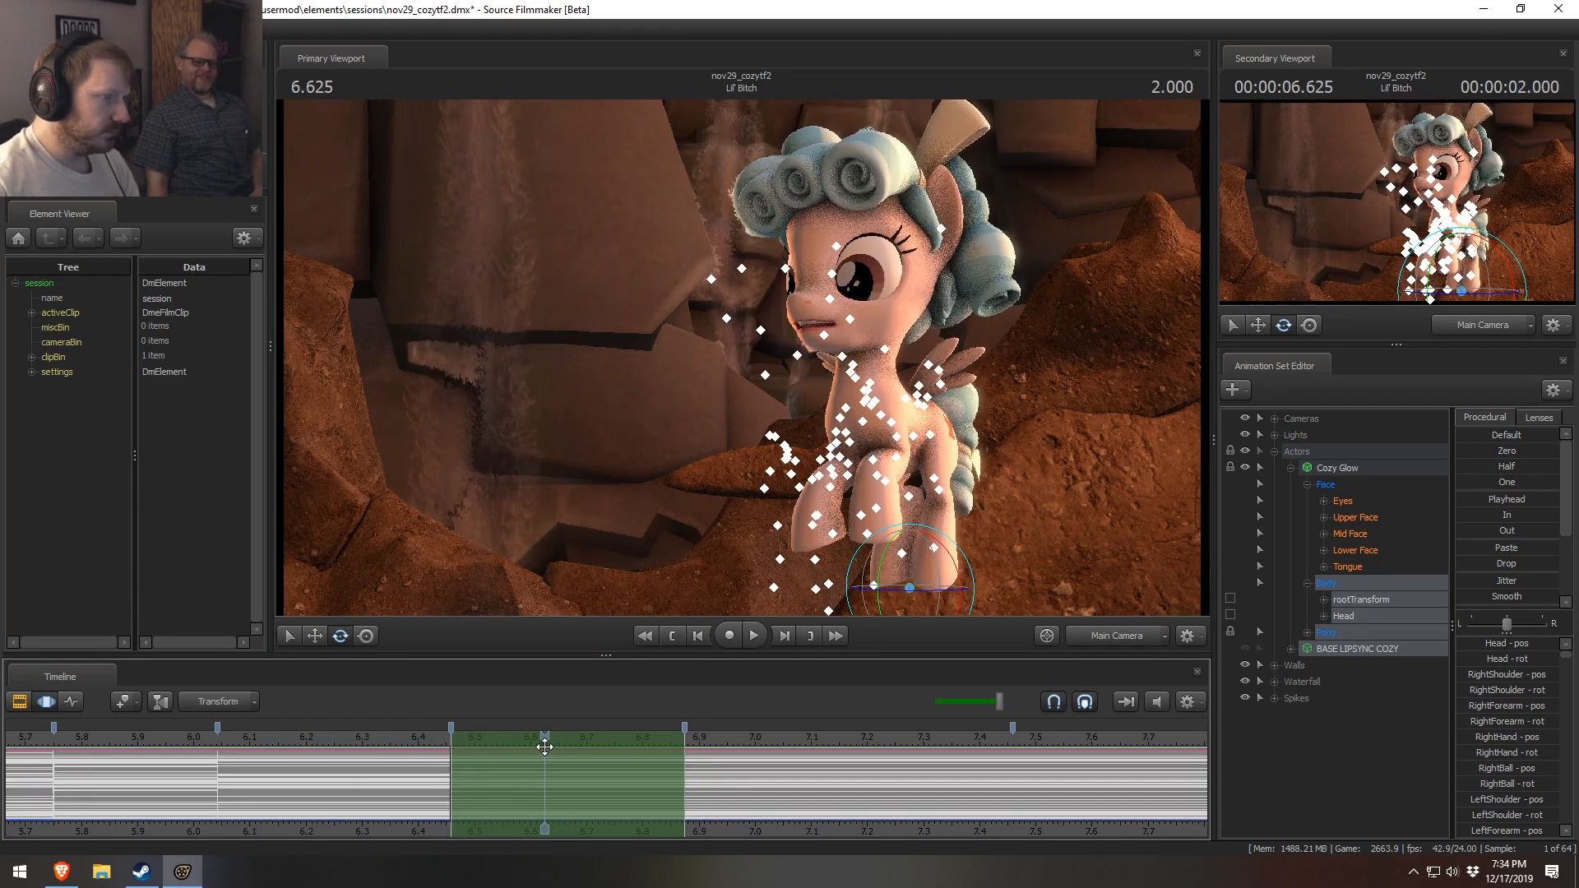
left_click(124, 738)
key("space")
key("space")
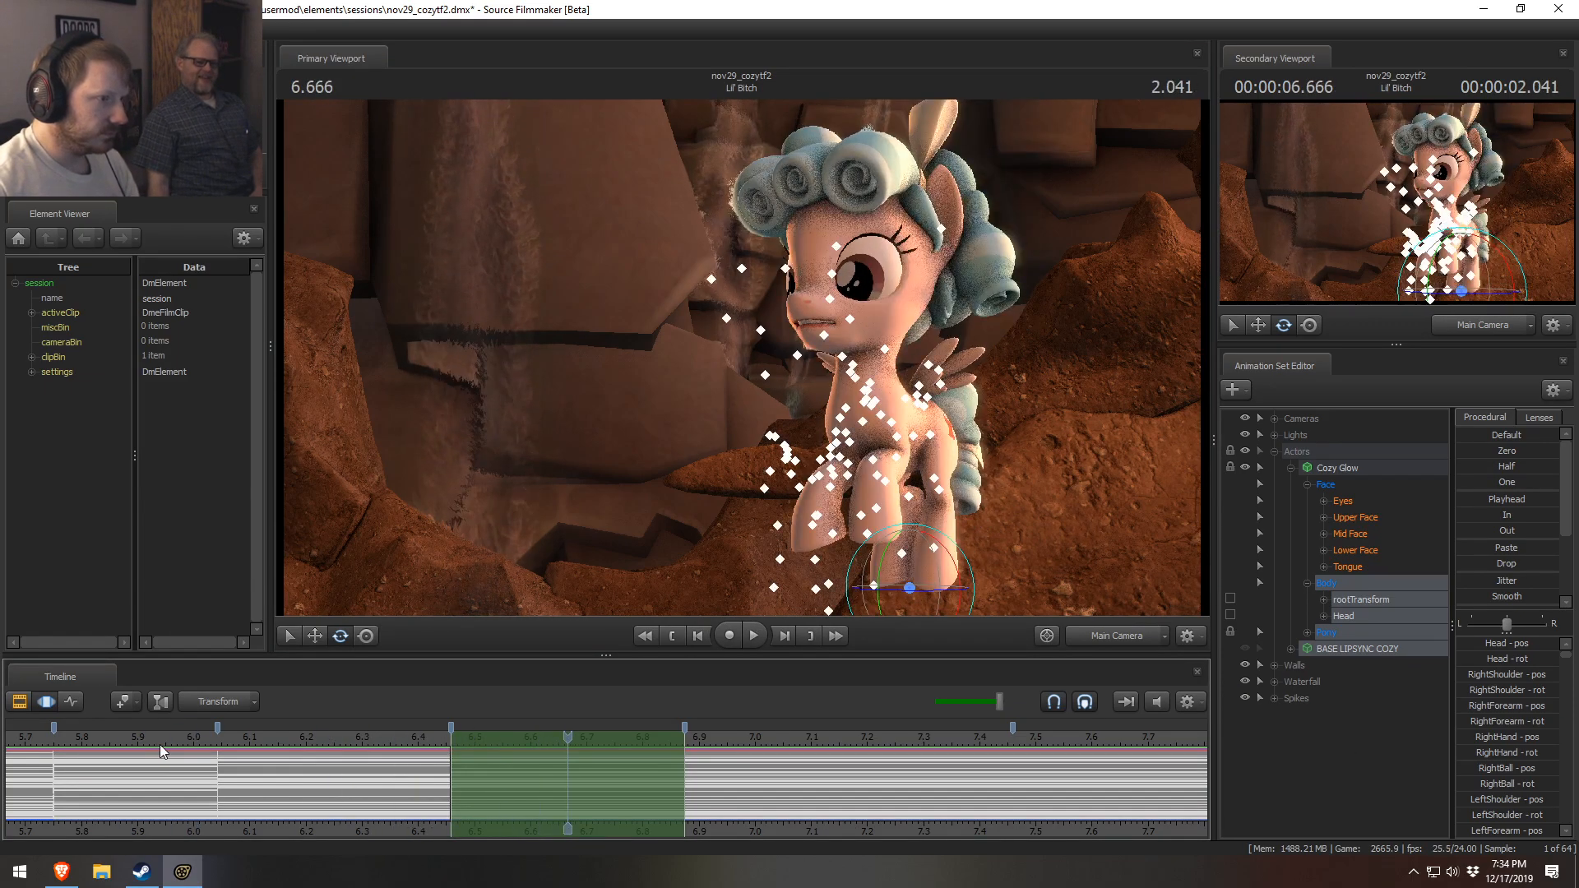
left_click(476, 750)
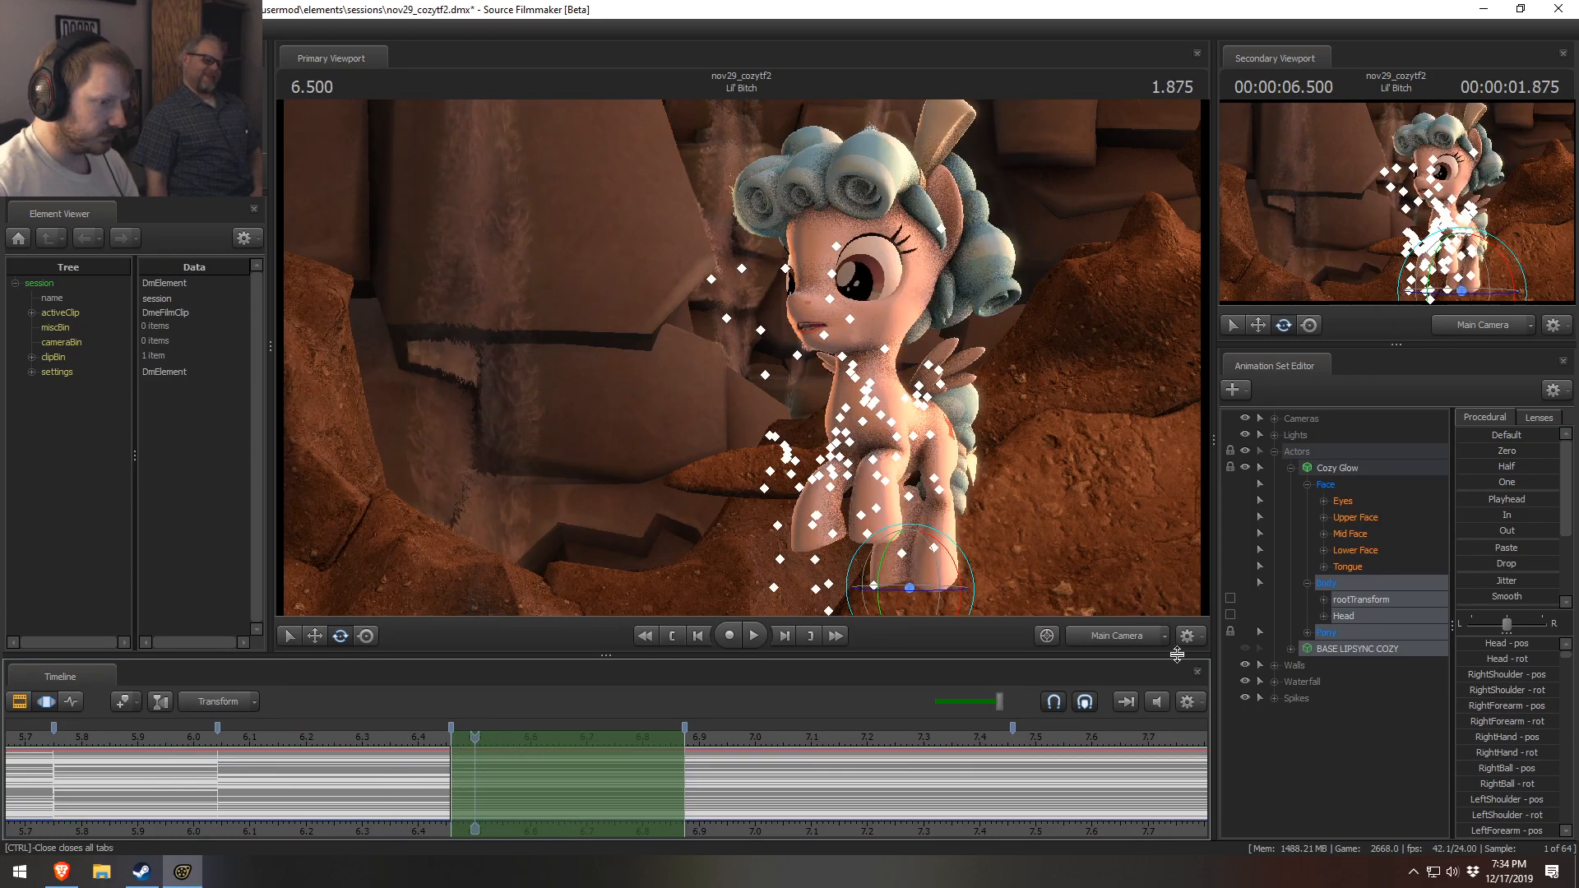
- Switch to the Work Camera, clear the bone selection and frame Cozy Glow's front legs with the time selection active
left_click(1137, 640, "ctrl")
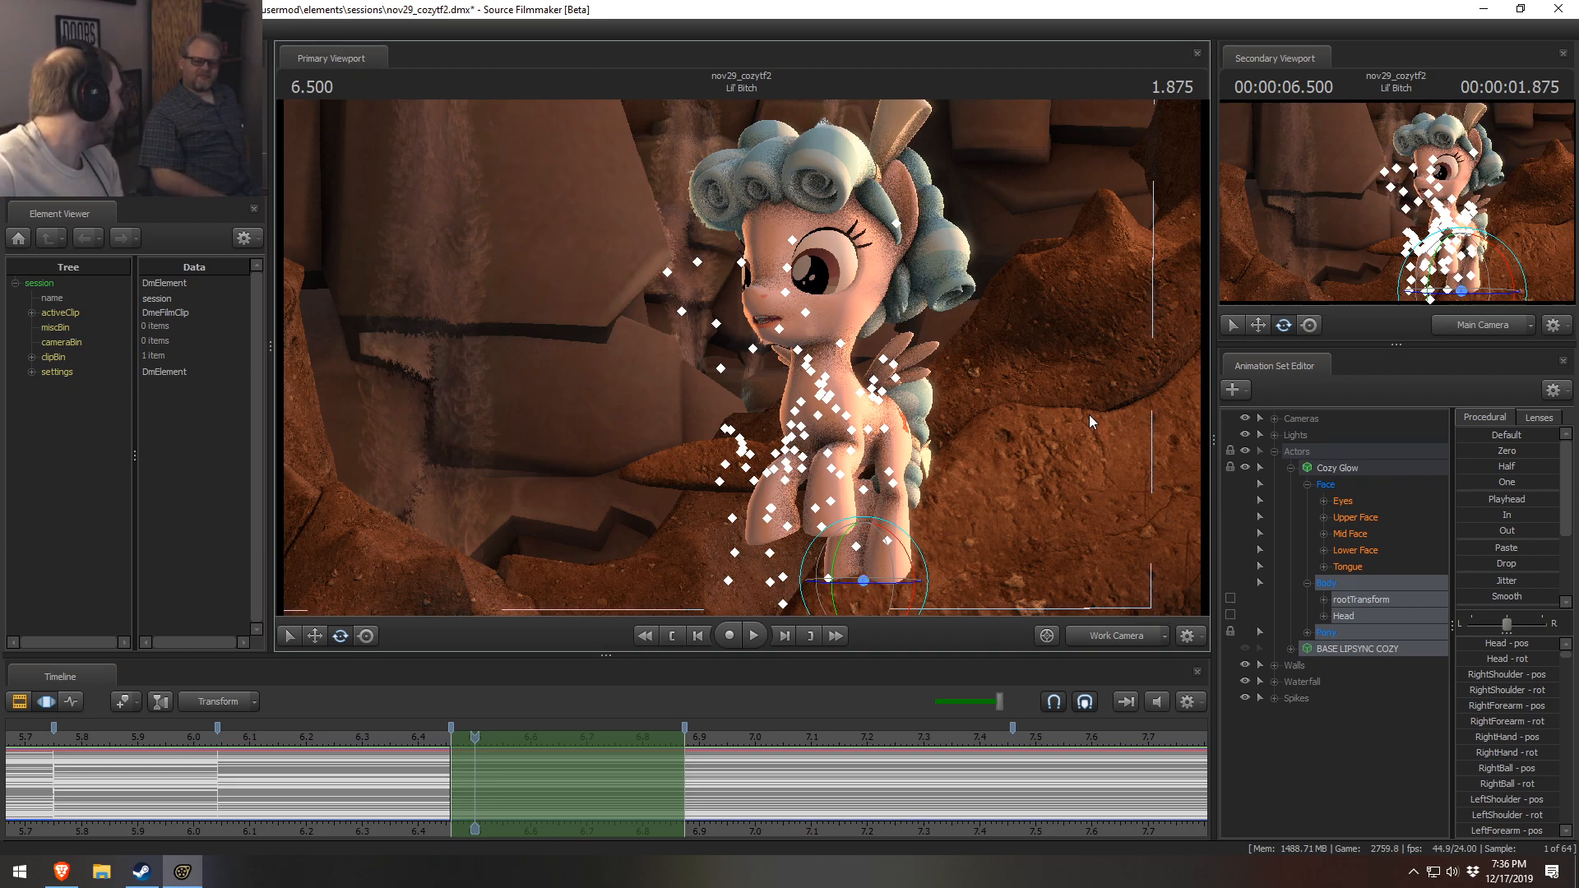
left_click_drag(1008, 412, 921, 408)
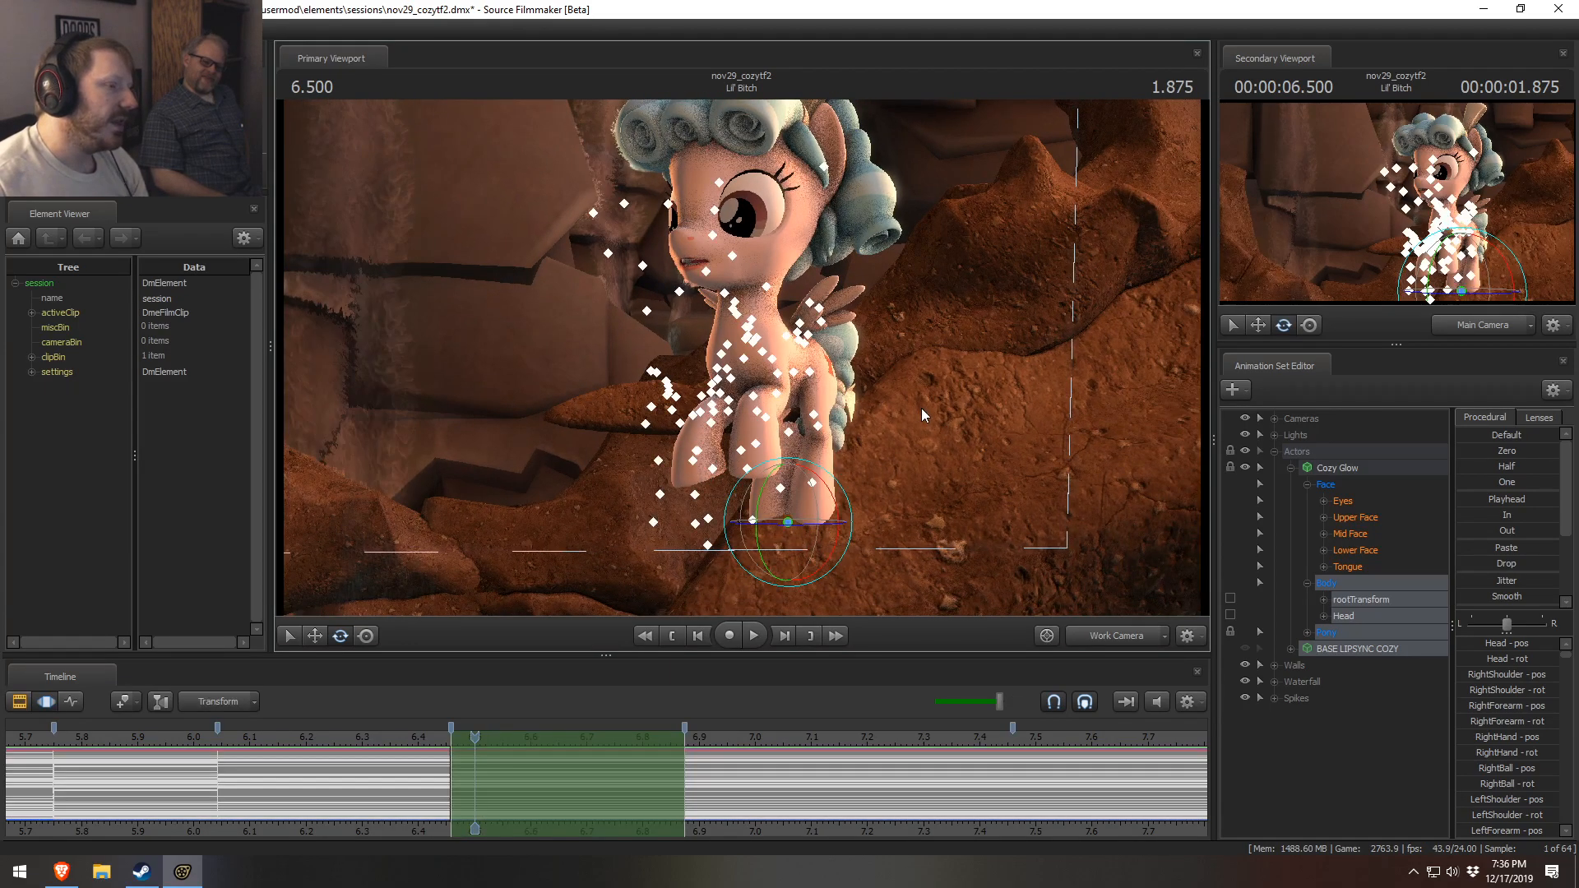
key("F2")
left_click(1356, 760)
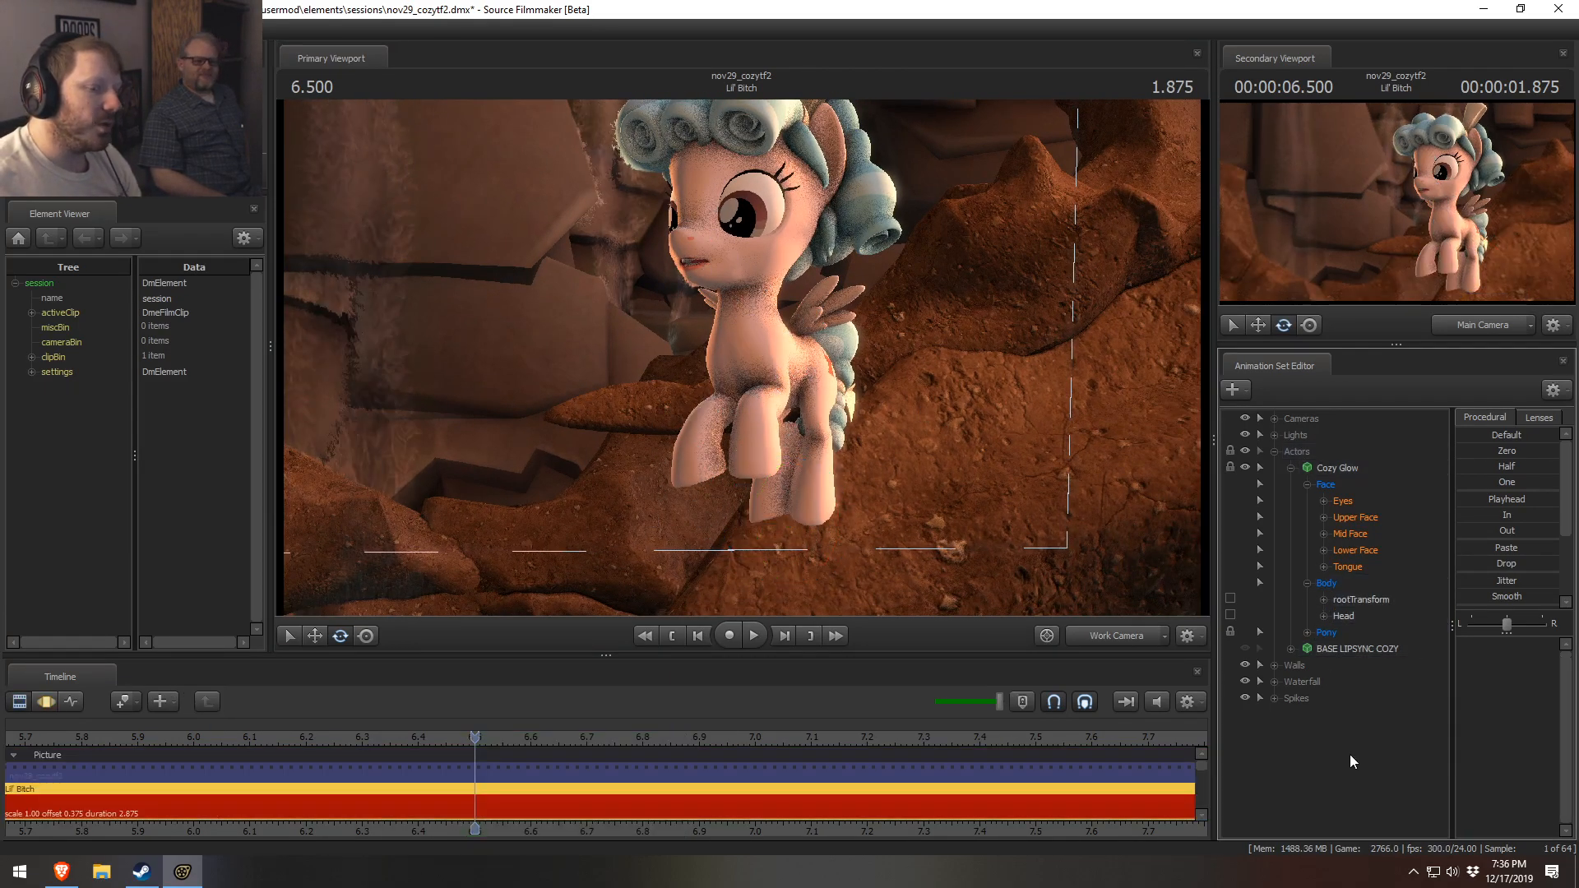
key("F3")
key("F2")
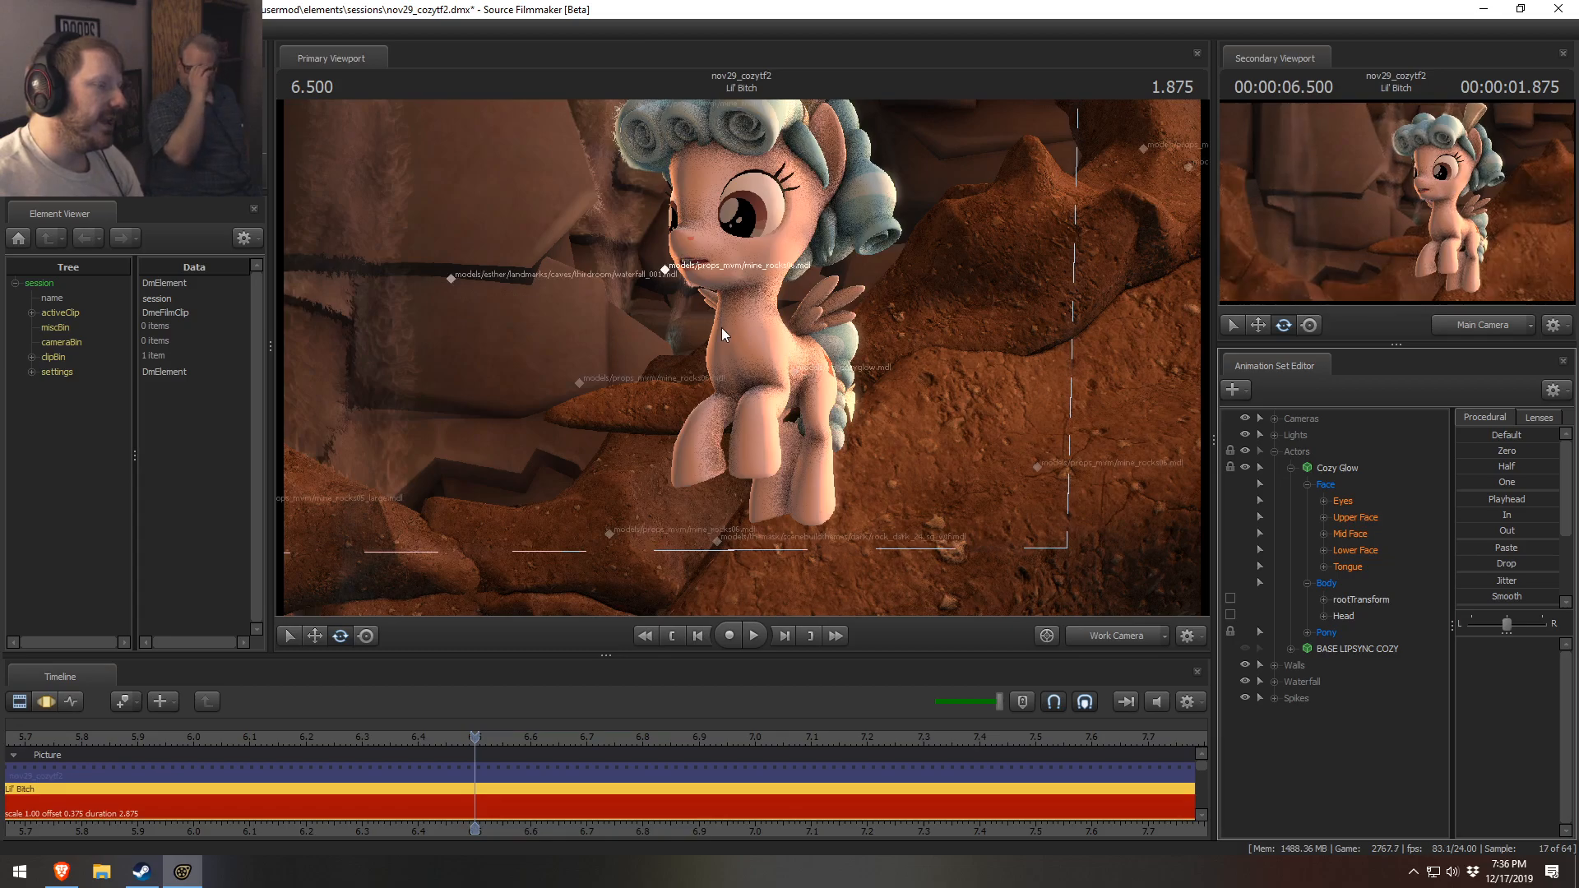
key("F3")
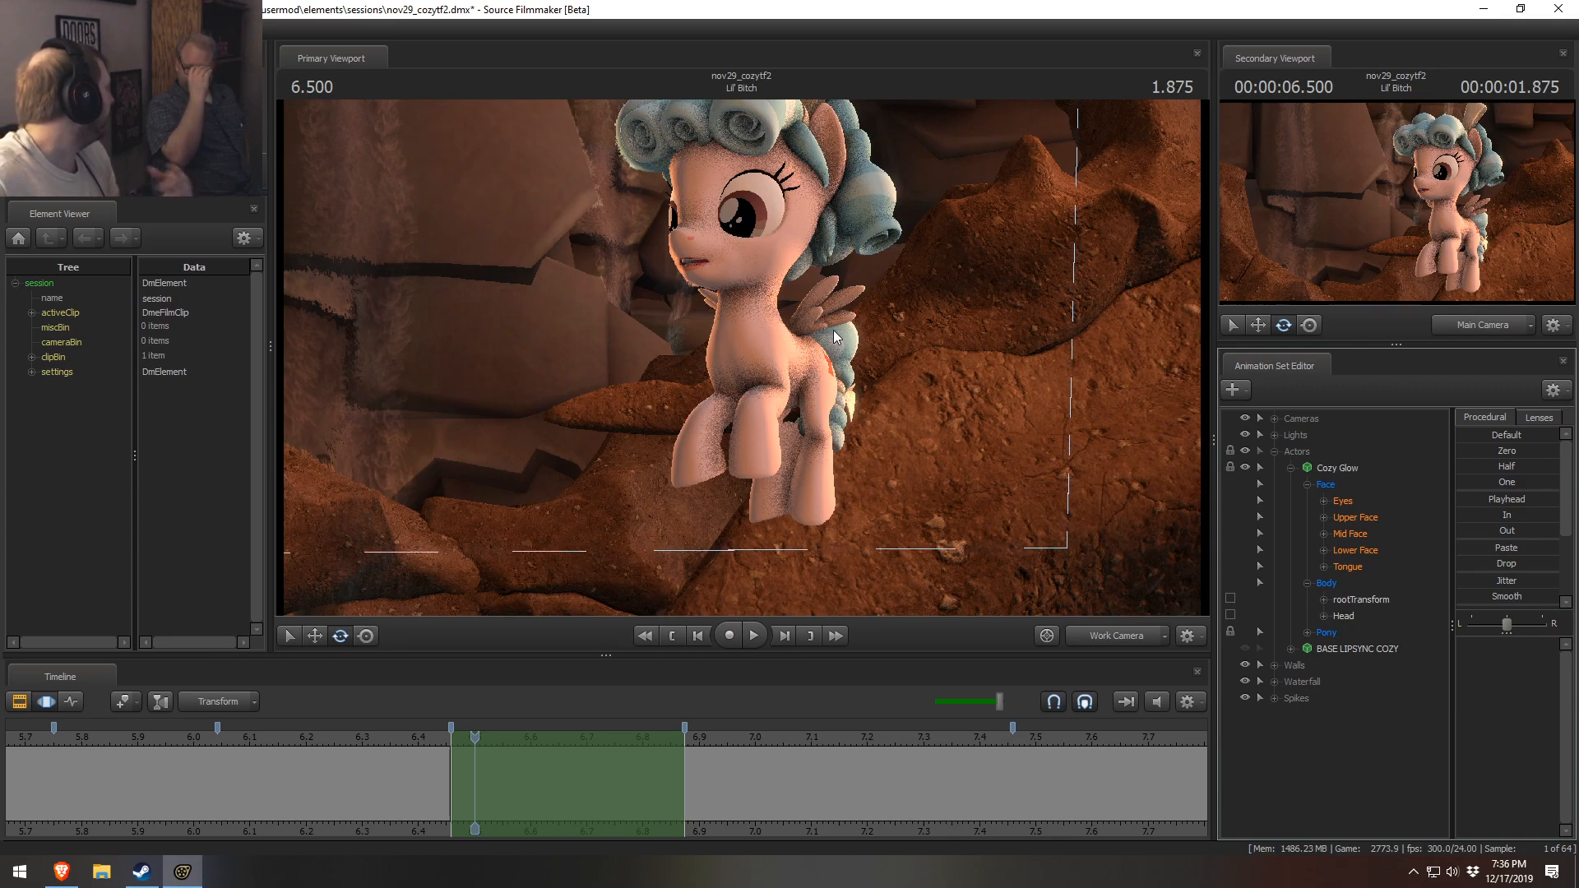
left_click_drag(781, 353, 741, 362)
left_click_drag(743, 358, 743, 358)
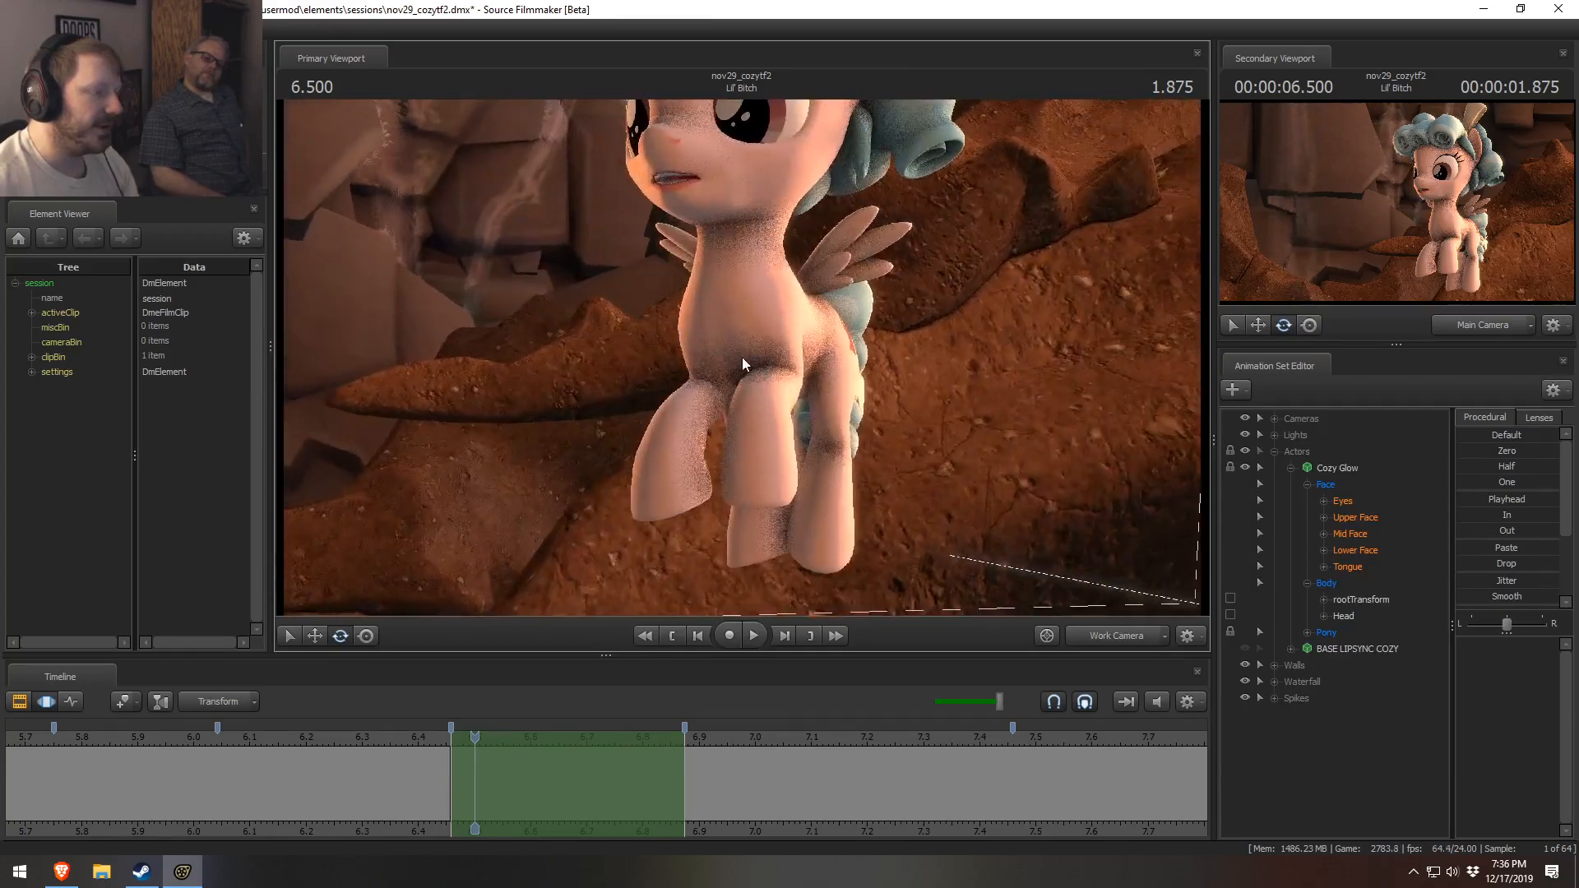
- Raise Cozy Glow's right front leg at 6.541 seconds by rotating the RightShoulder bone
left_click_drag(402, 805, 479, 783)
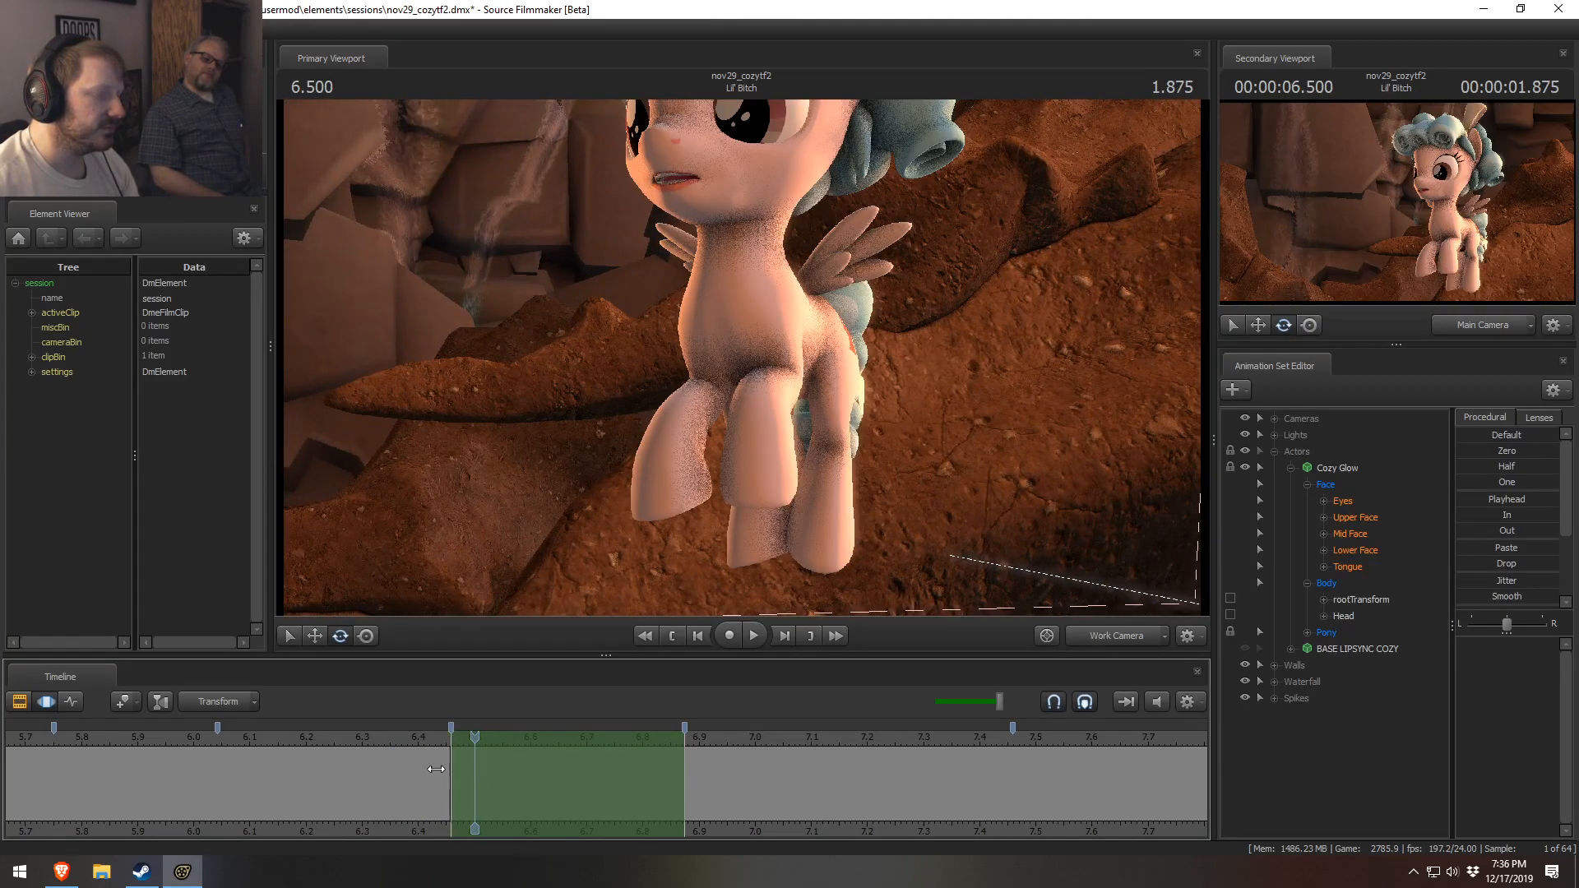
left_click_drag(382, 739, 498, 752)
left_click_drag(246, 795, 515, 822)
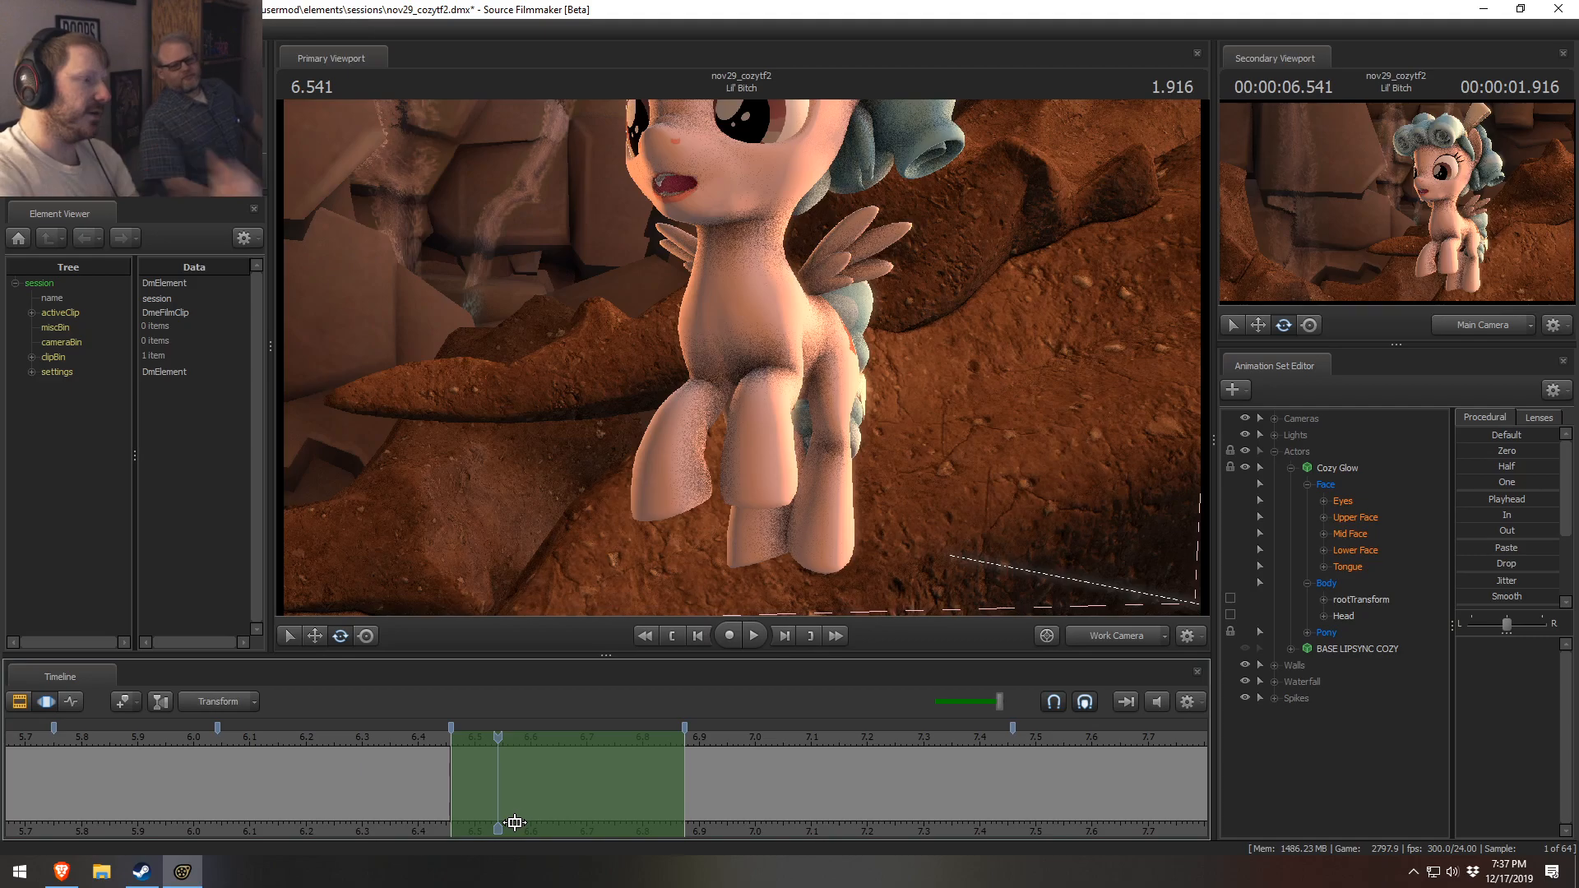
left_click_drag(515, 822, 457, 804)
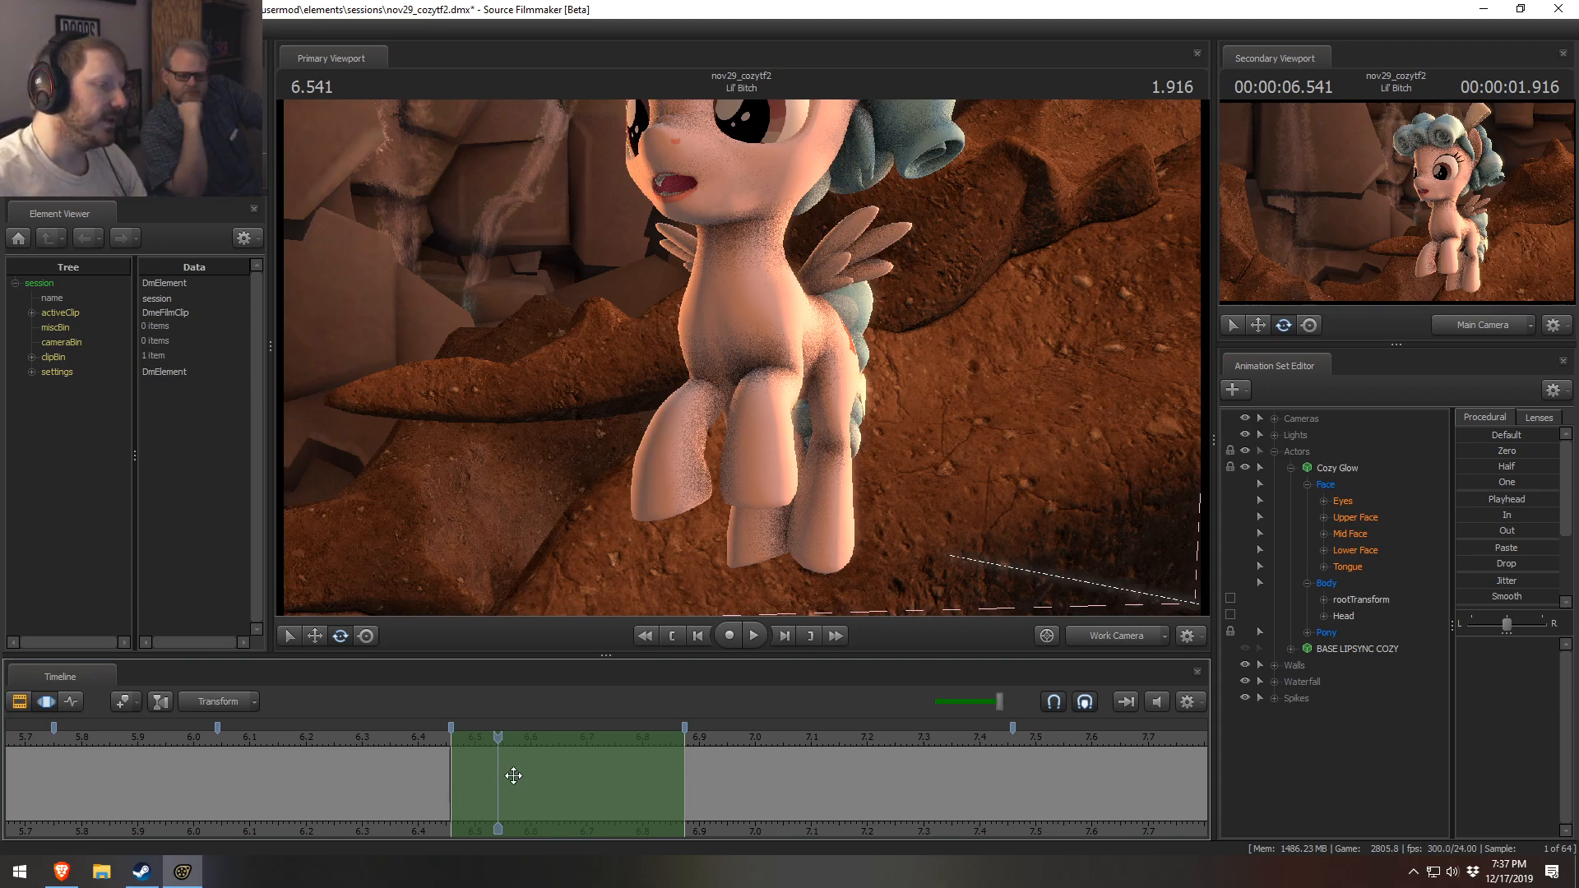
left_click(704, 311, "ctrl")
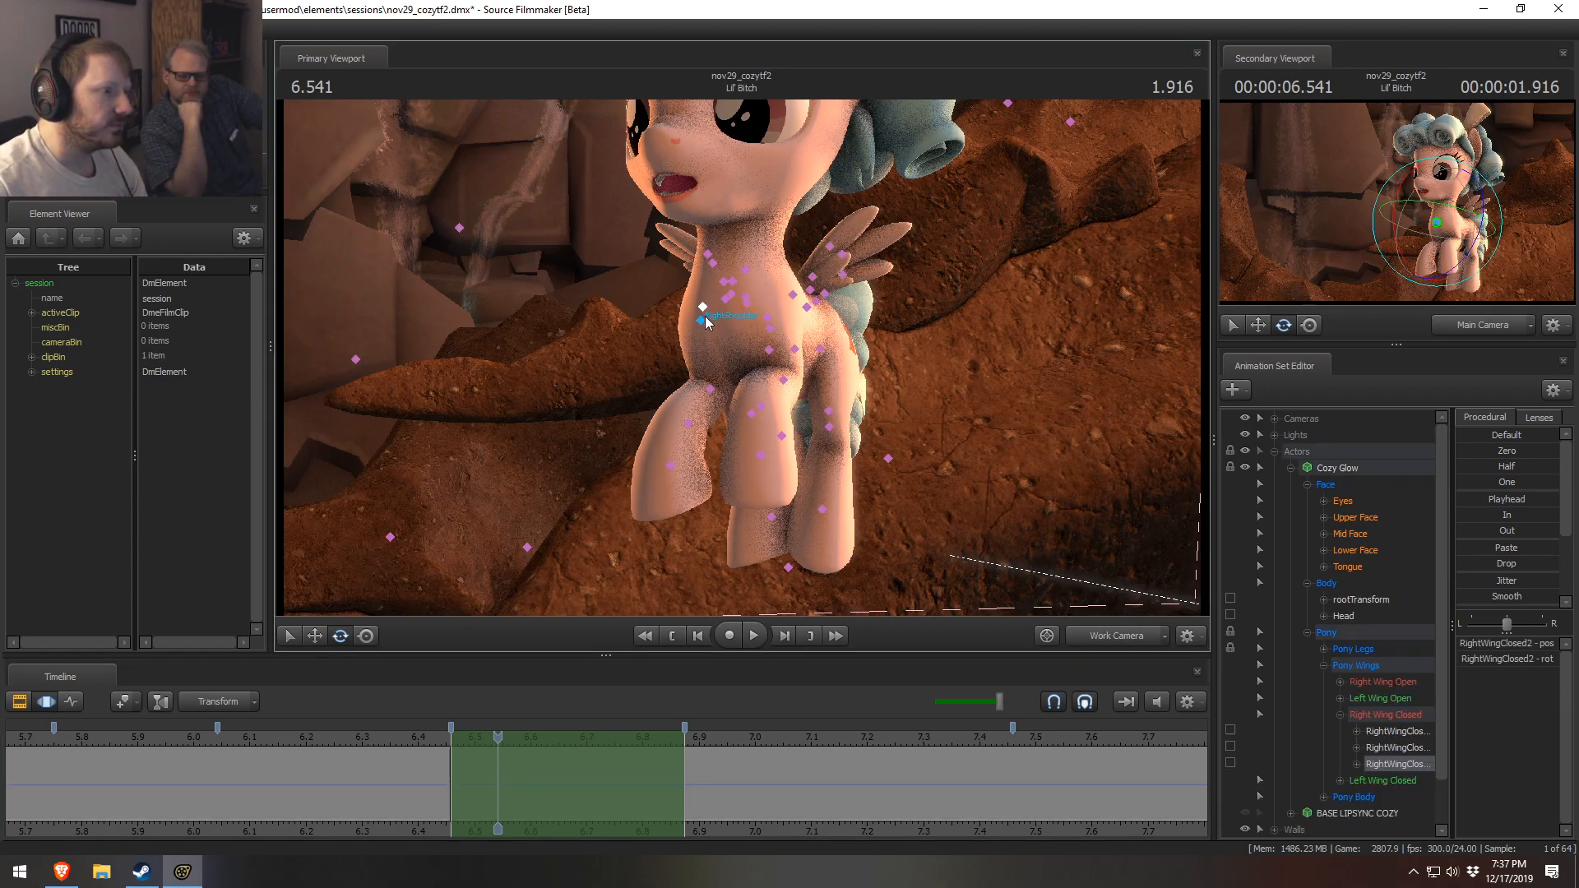
left_click(700, 320, "ctrl")
left_click_drag(724, 286, 766, 316)
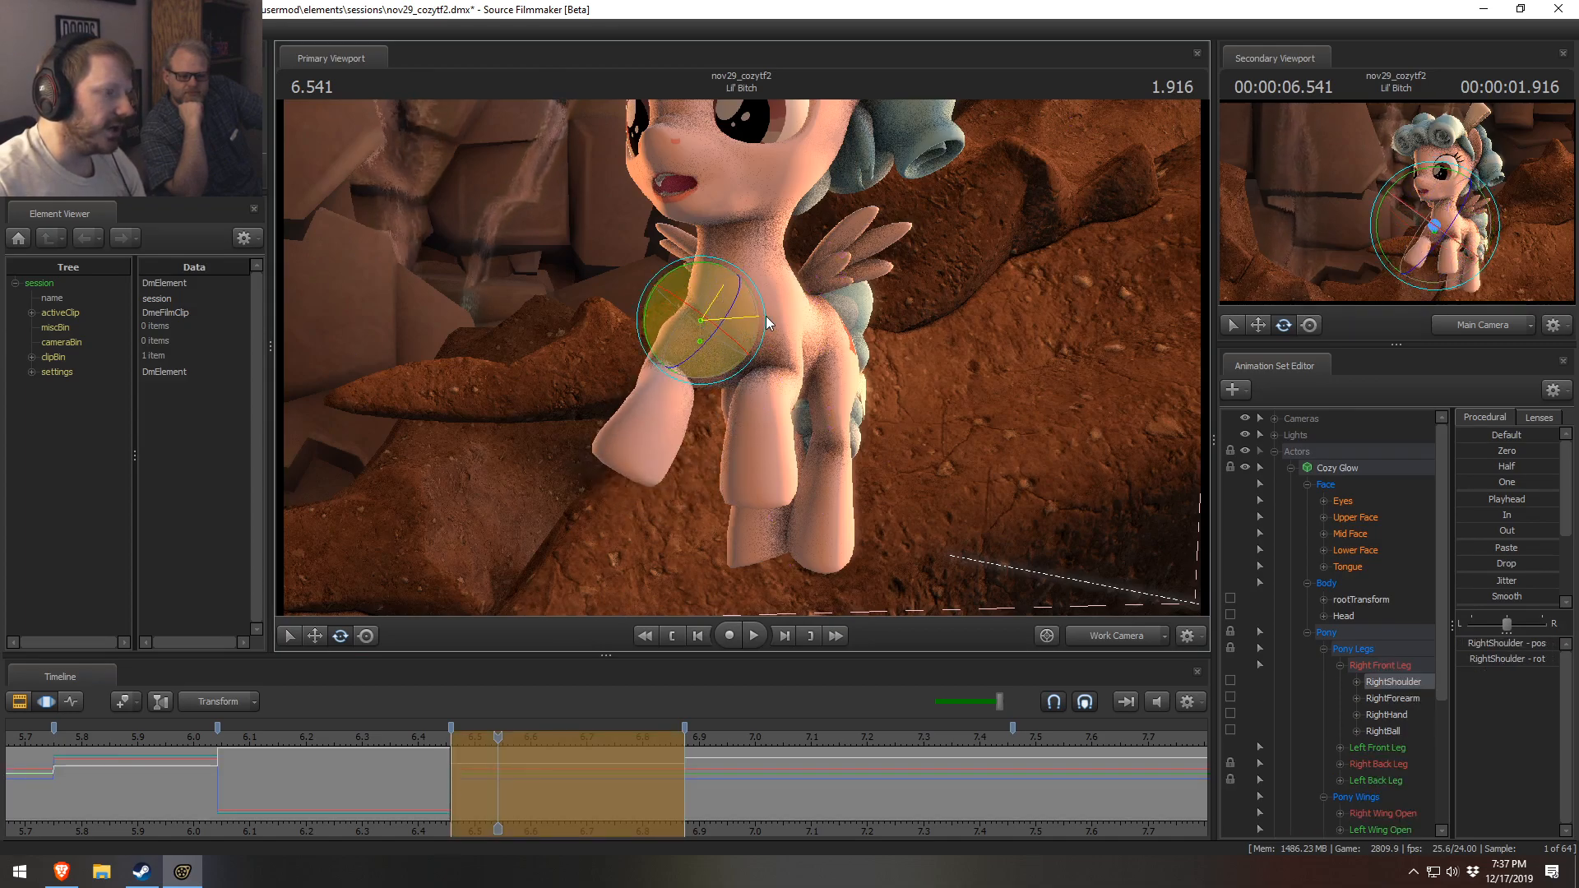
left_click(659, 376, "ctrl")
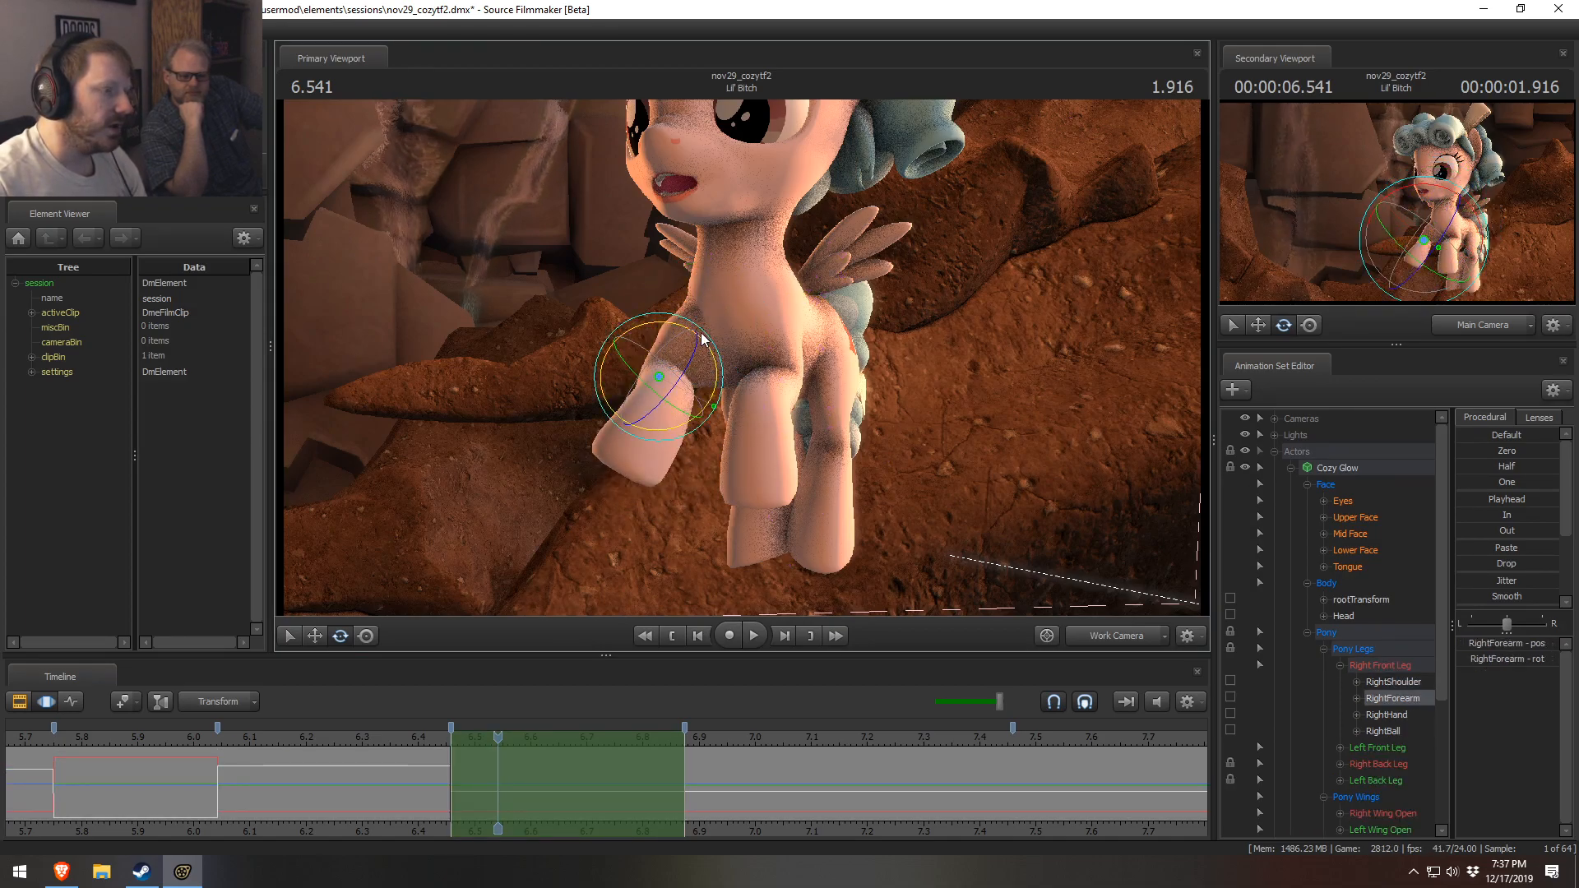
left_click(701, 320, "ctrl")
left_click_drag(698, 263, 685, 343)
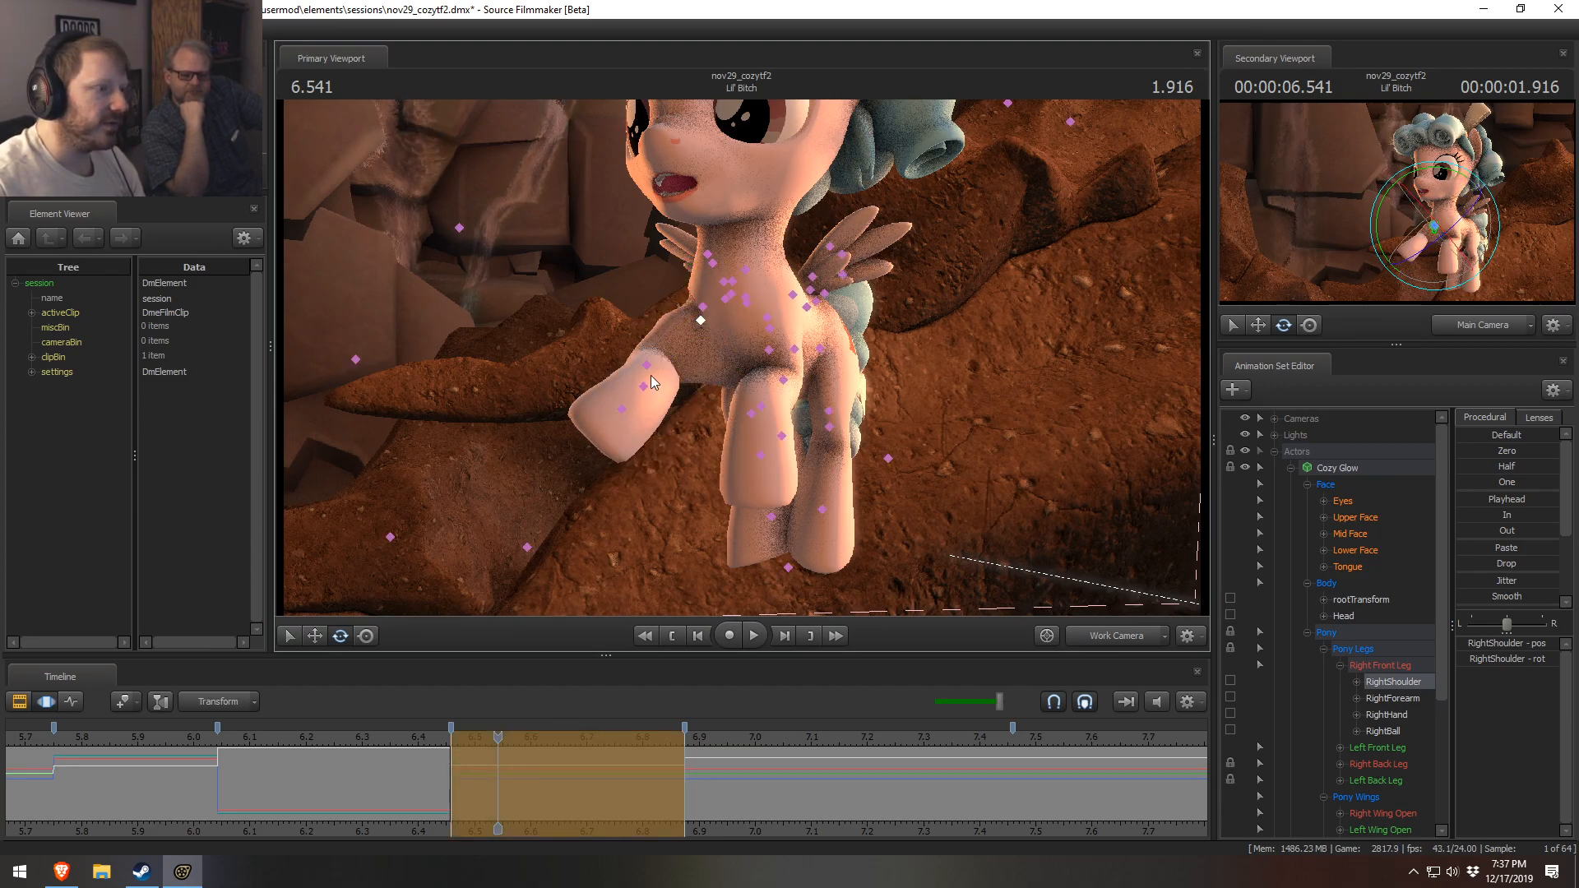
- Bend Cozy Glow's raised right front leg across the chest by rotating the RightForearm and RightHand bones
left_click(650, 363, "ctrl")
mouse_move(650, 364)
left_mouse_down()
mouse_move(609, 293)
mouse_move(551, 299)
mouse_move(603, 380)
mouse_move(668, 367)
mouse_move(656, 398)
mouse_move(659, 370)
mouse_move(711, 382)
mouse_move(691, 374)
mouse_move(715, 356)
mouse_move(688, 387)
mouse_move(678, 338)
mouse_move(617, 338)
mouse_move(635, 352)
left_mouse_up()
left_click(651, 387, "ctrl")
key("ctrl+z")
left_click(675, 387, "ctrl")
left_click(599, 359, "ctrl")
left_click(638, 404, "ctrl")
left_click_drag(632, 407, 638, 404)
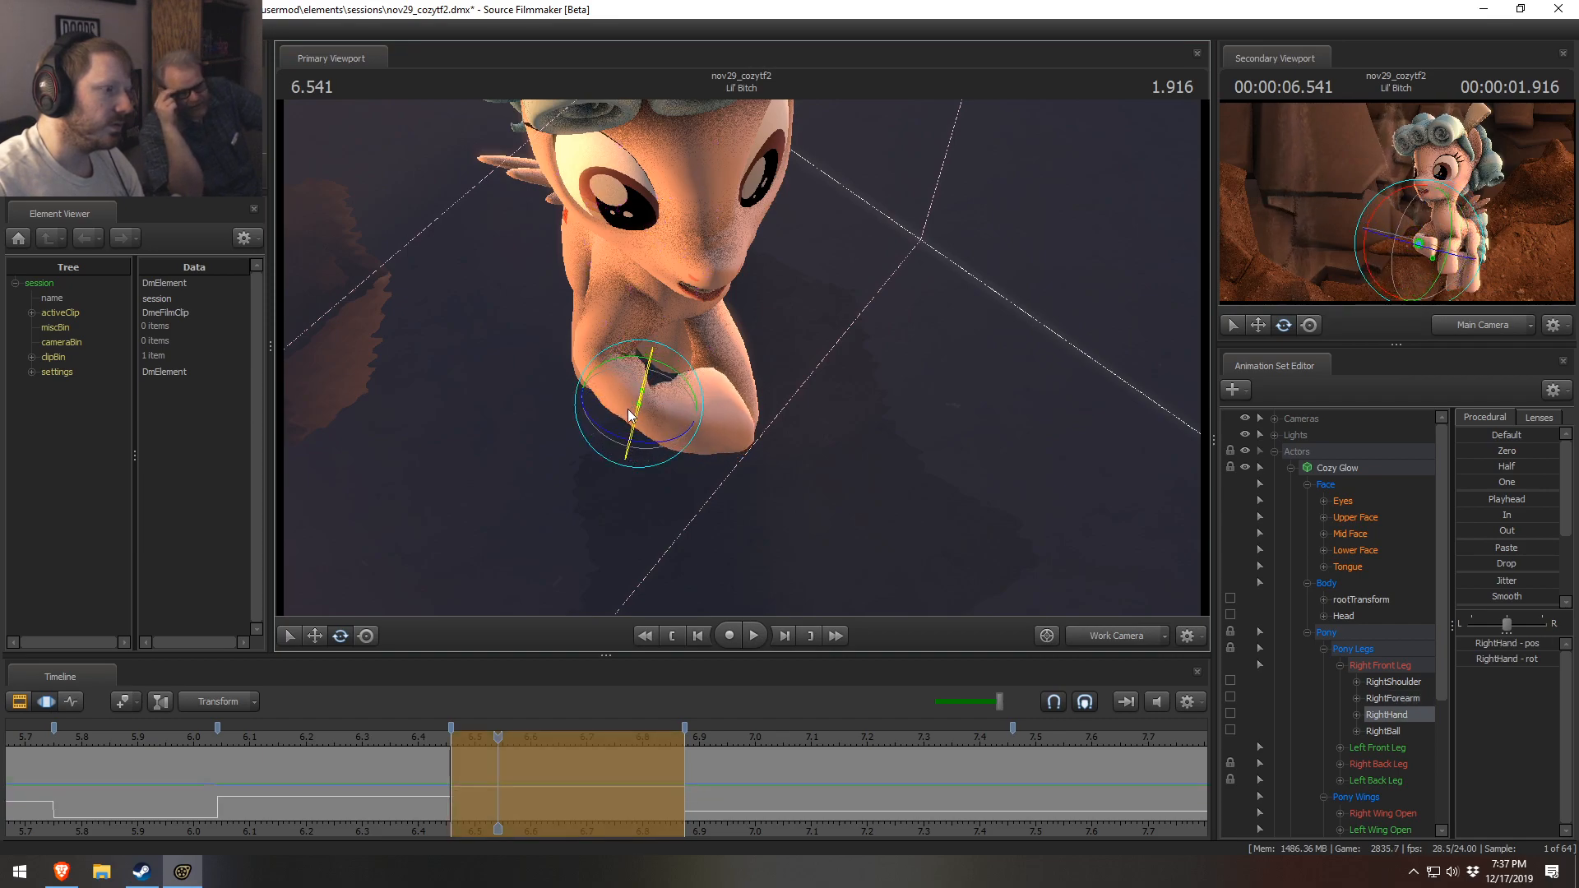
- Bring Cozy Glow's raised right front leg closer to the chest by rotating the RightShoulder and RightForearm bones
key("w")
left_click_drag(748, 368, 744, 404, "alt")
left_click_drag(607, 387, 701, 382, "alt")
key("e")
key("w")
left_click(681, 384, "ctrl")
left_click_drag(844, 289, 738, 357, "alt")
left_click(630, 362, "ctrl")
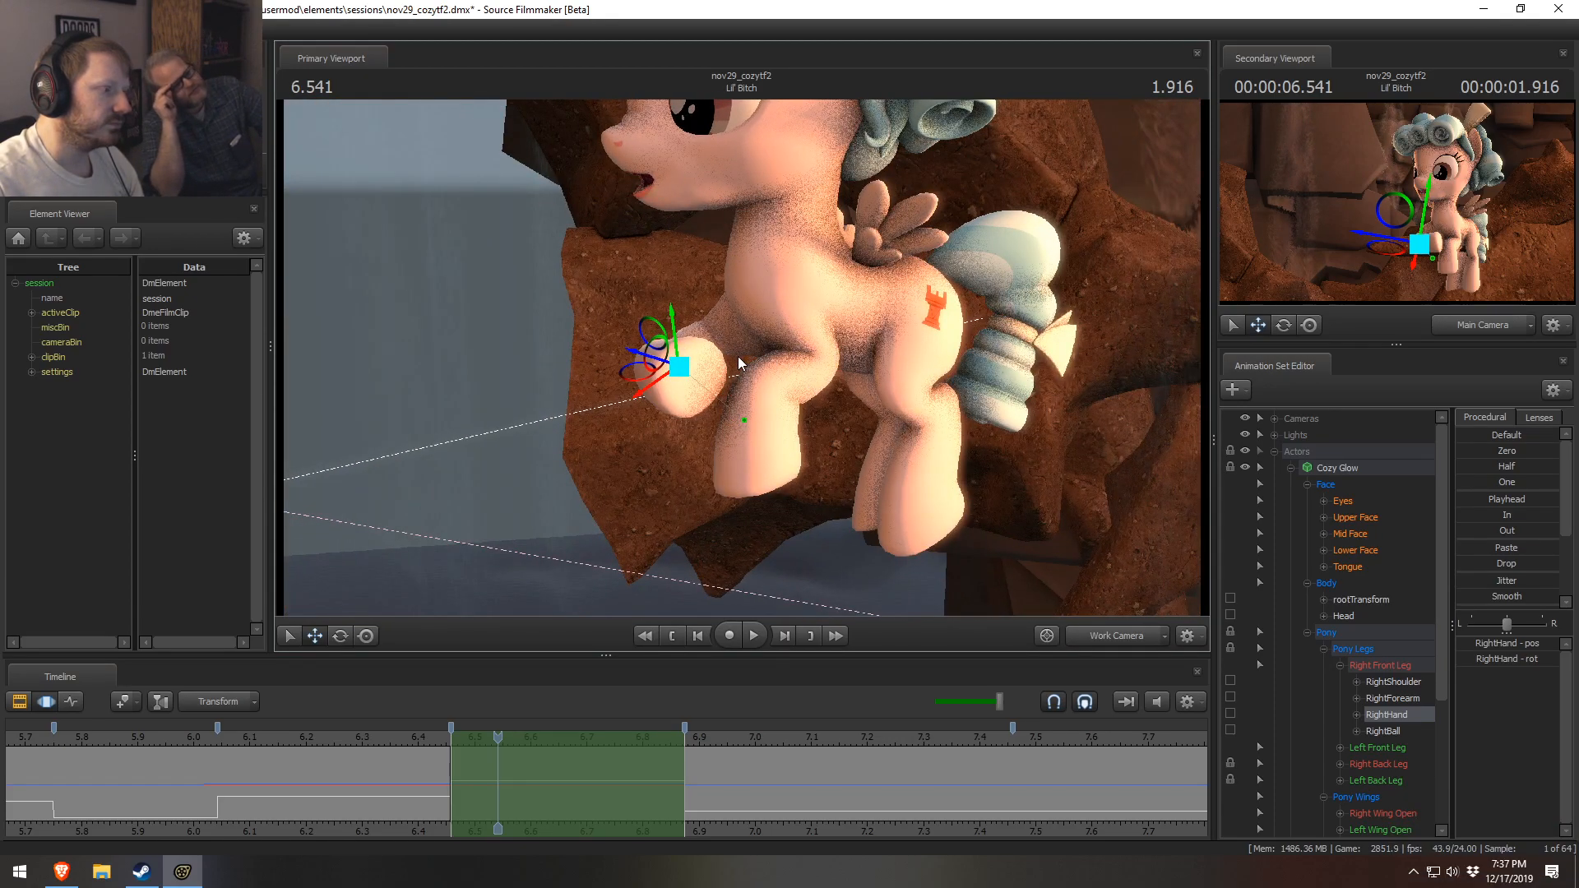
left_click(753, 296, "ctrl")
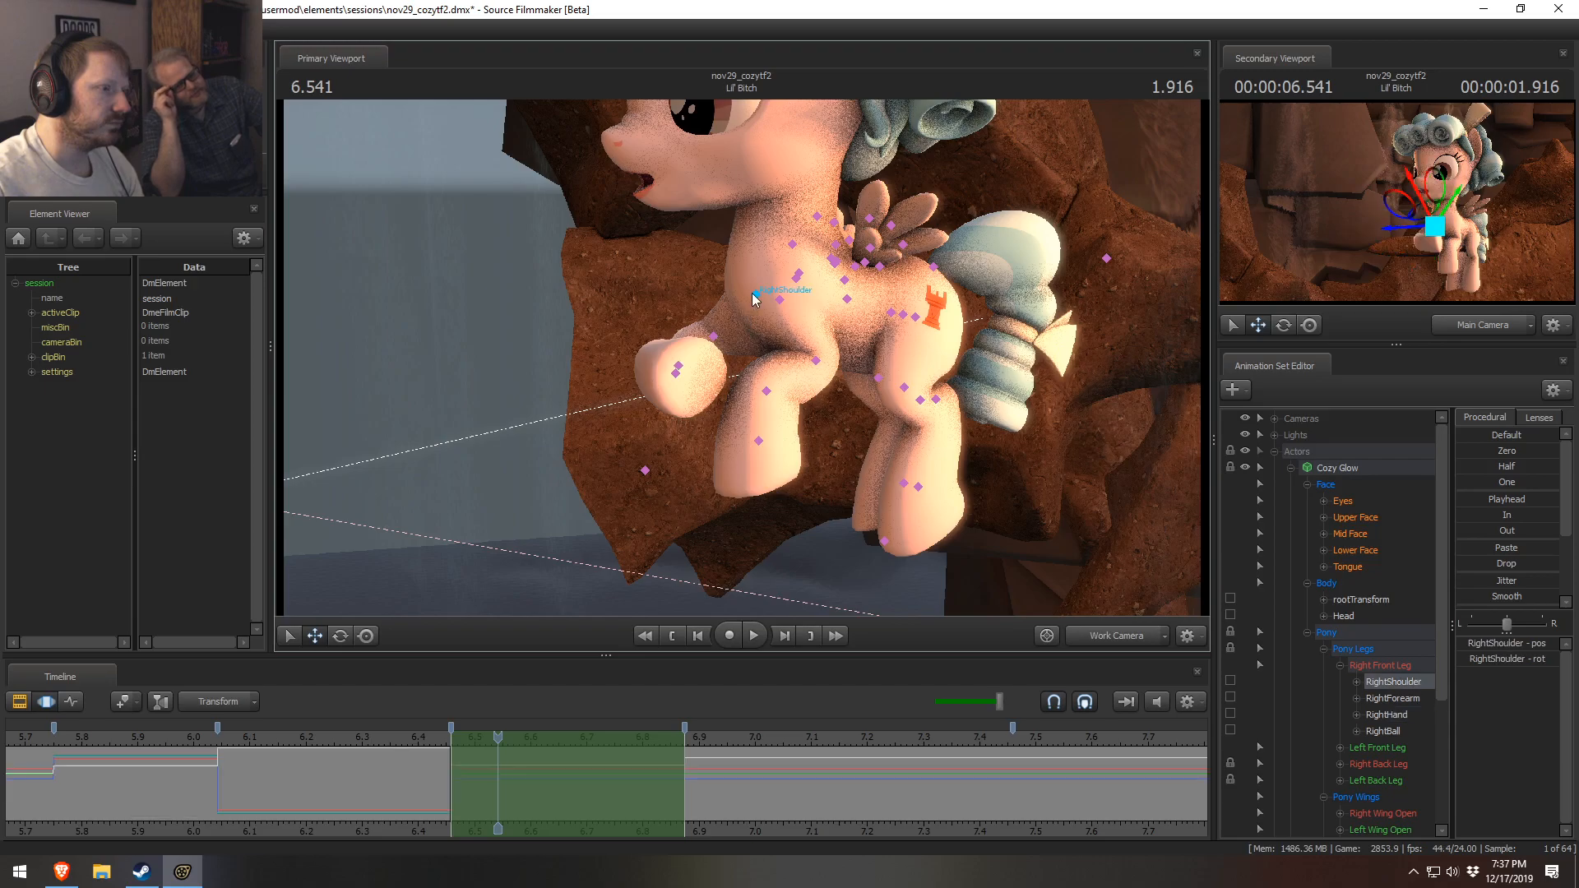
key("e")
mouse_move(816, 263)
left_mouse_down()
mouse_move(801, 254)
mouse_move(773, 284)
left_mouse_up()
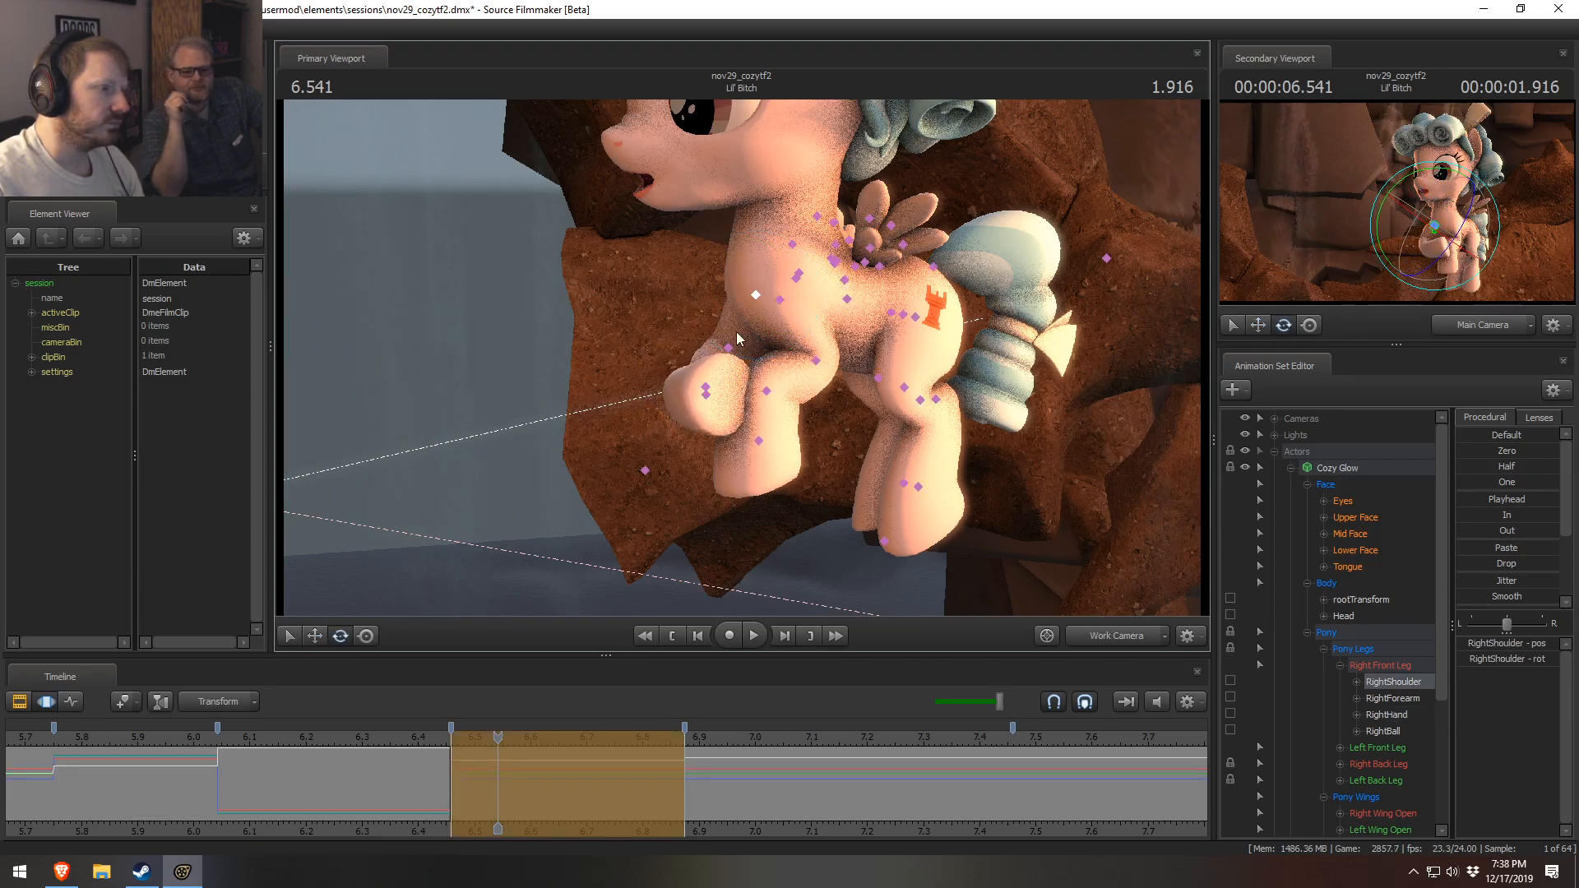
left_click(730, 347, "ctrl")
left_click_drag(669, 329, 731, 336)
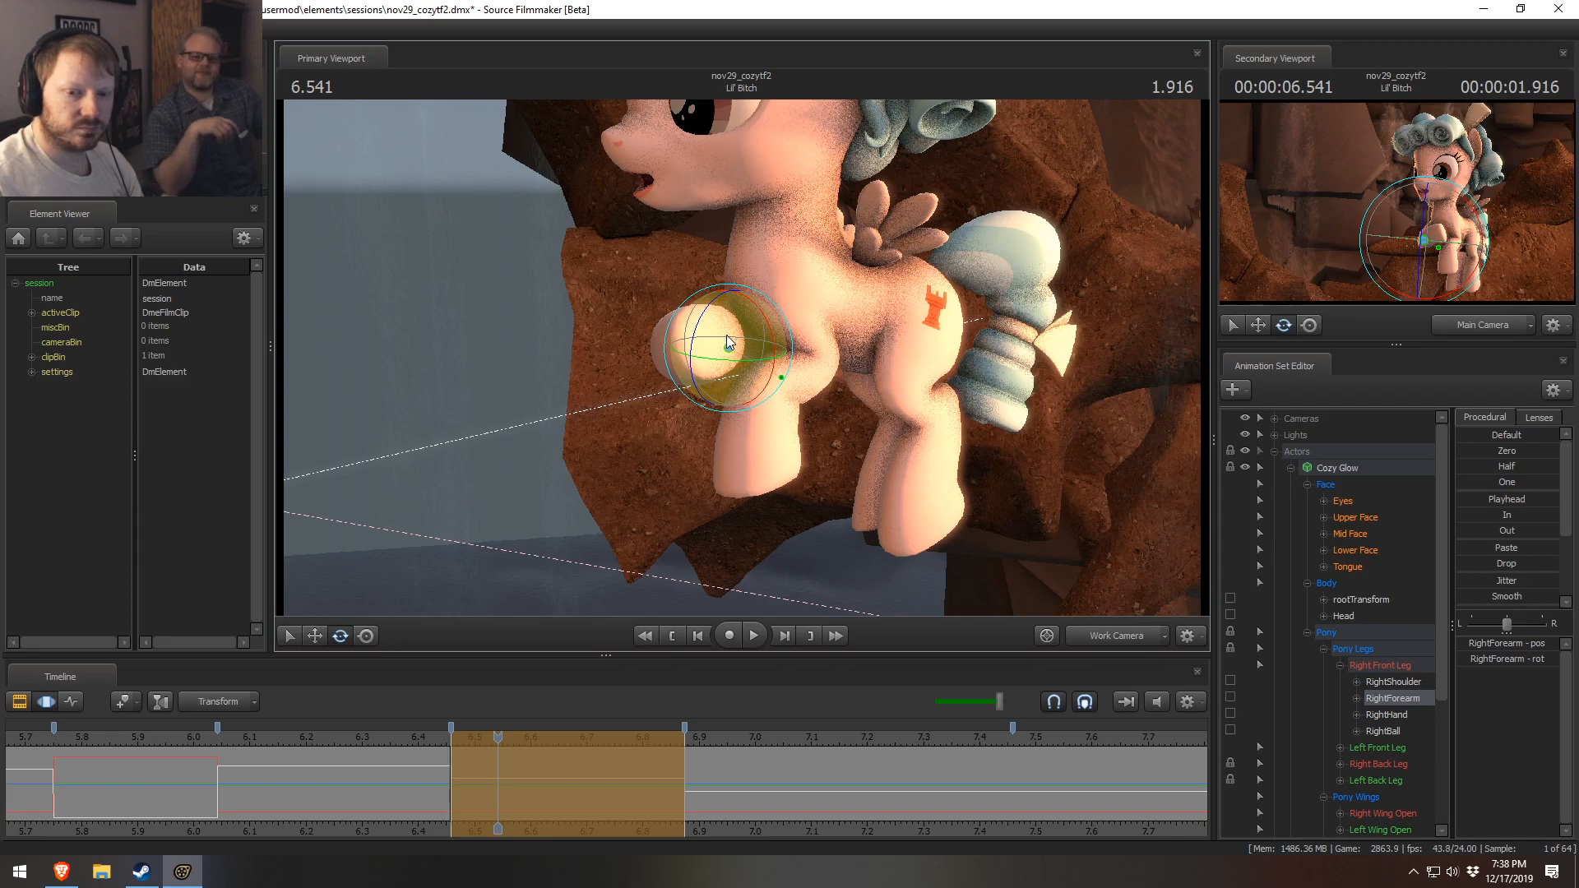
- Raise Cozy Glow's left front leg forward by rotating the LeftShoulder bone
key("ctrl")
left_click(784, 305, "ctrl")
left_click_drag(828, 318, 749, 357, "alt")
key("ctrl")
left_click(749, 324)
left_click_drag(740, 268, 786, 329)
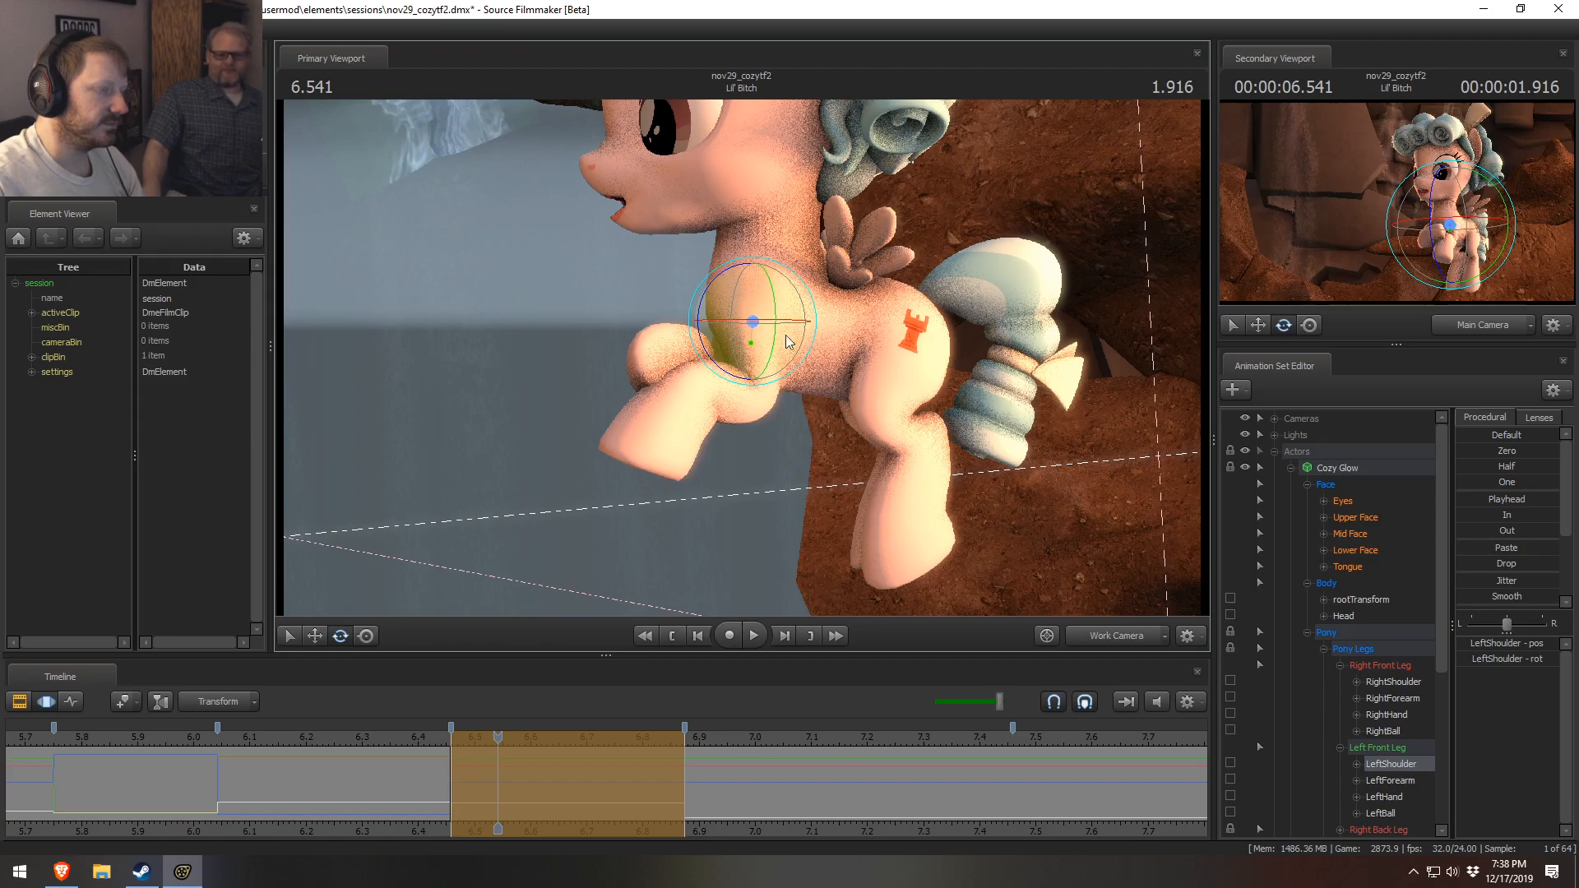
- Bend the raised left front leg by rotating the LeftForearm and LeftHand bones, and select the LeftBall bone
left_click(750, 388)
mouse_move(749, 389)
left_mouse_down()
mouse_move(749, 407)
mouse_move(762, 393)
left_mouse_up()
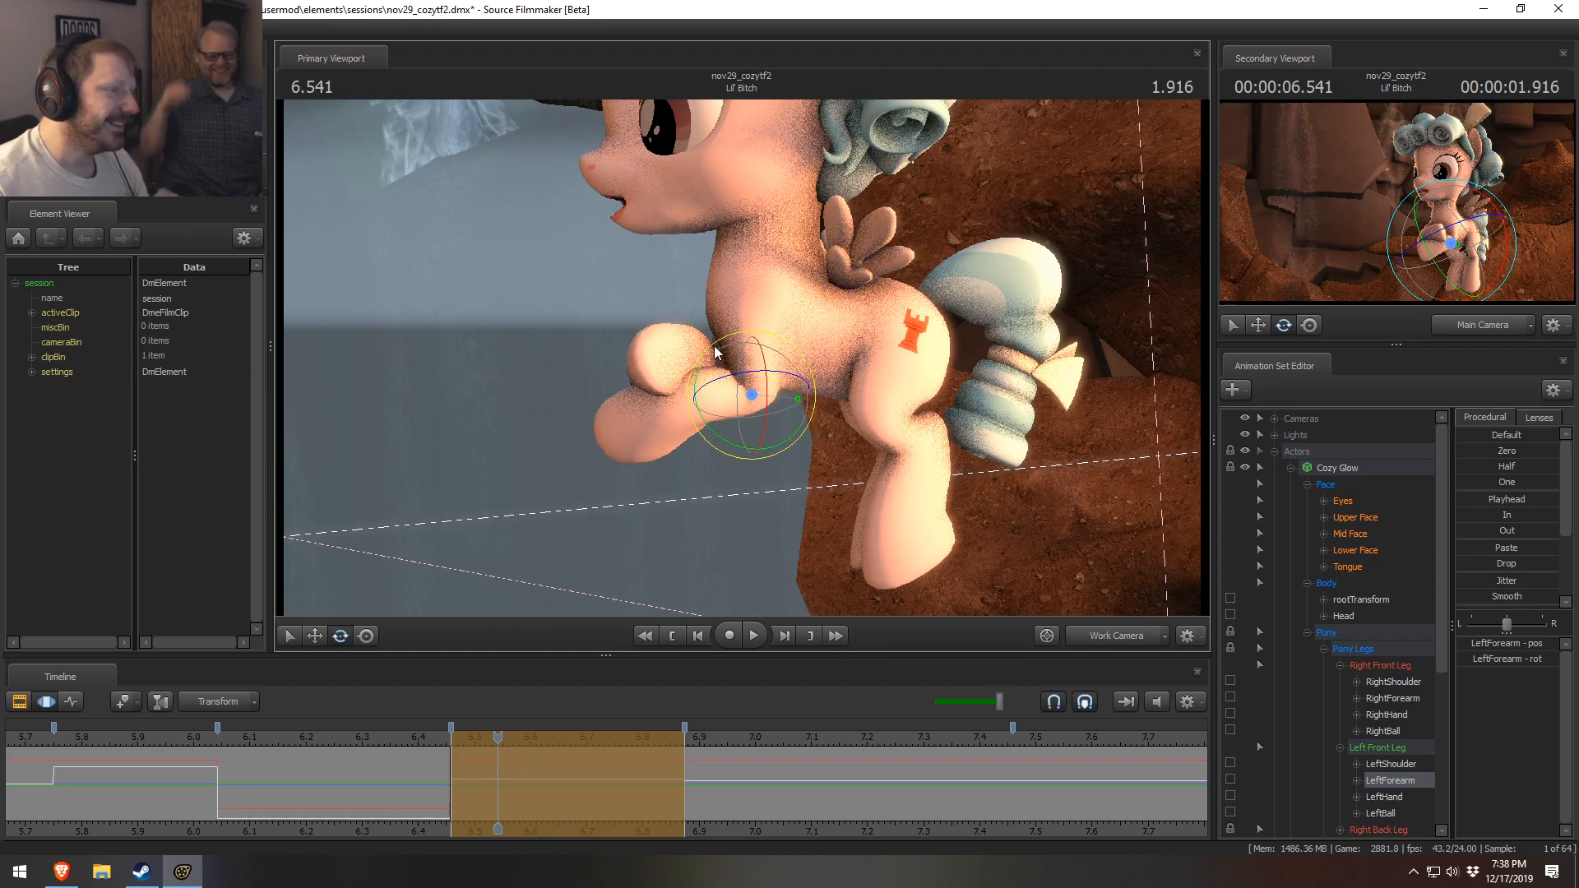
left_click_drag(726, 342, 714, 338)
key("ctrl")
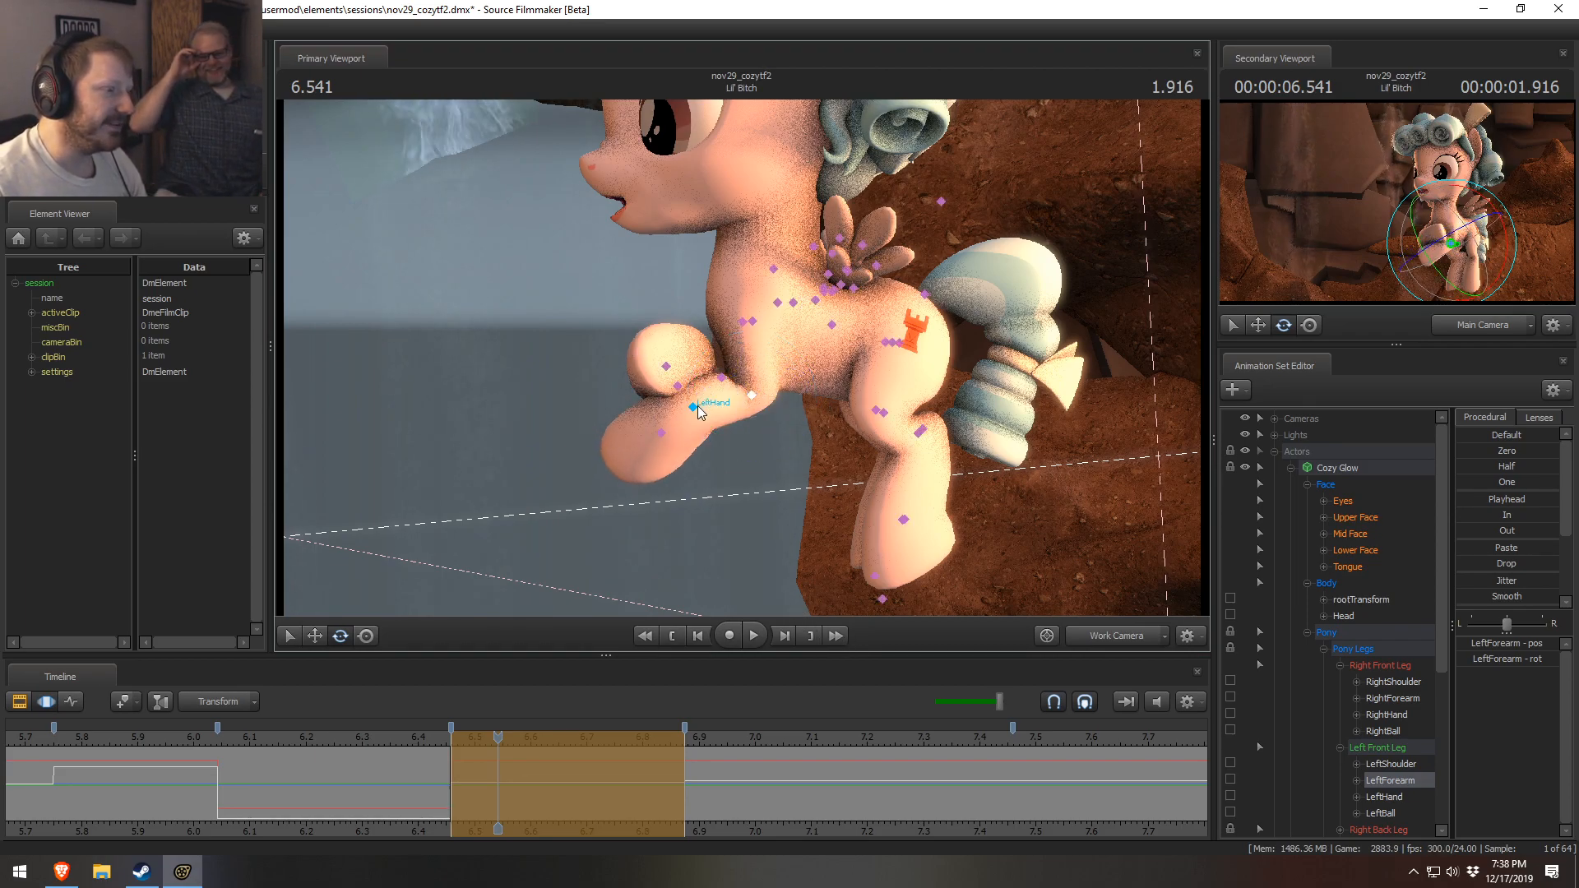
left_click(698, 407, "ctrl")
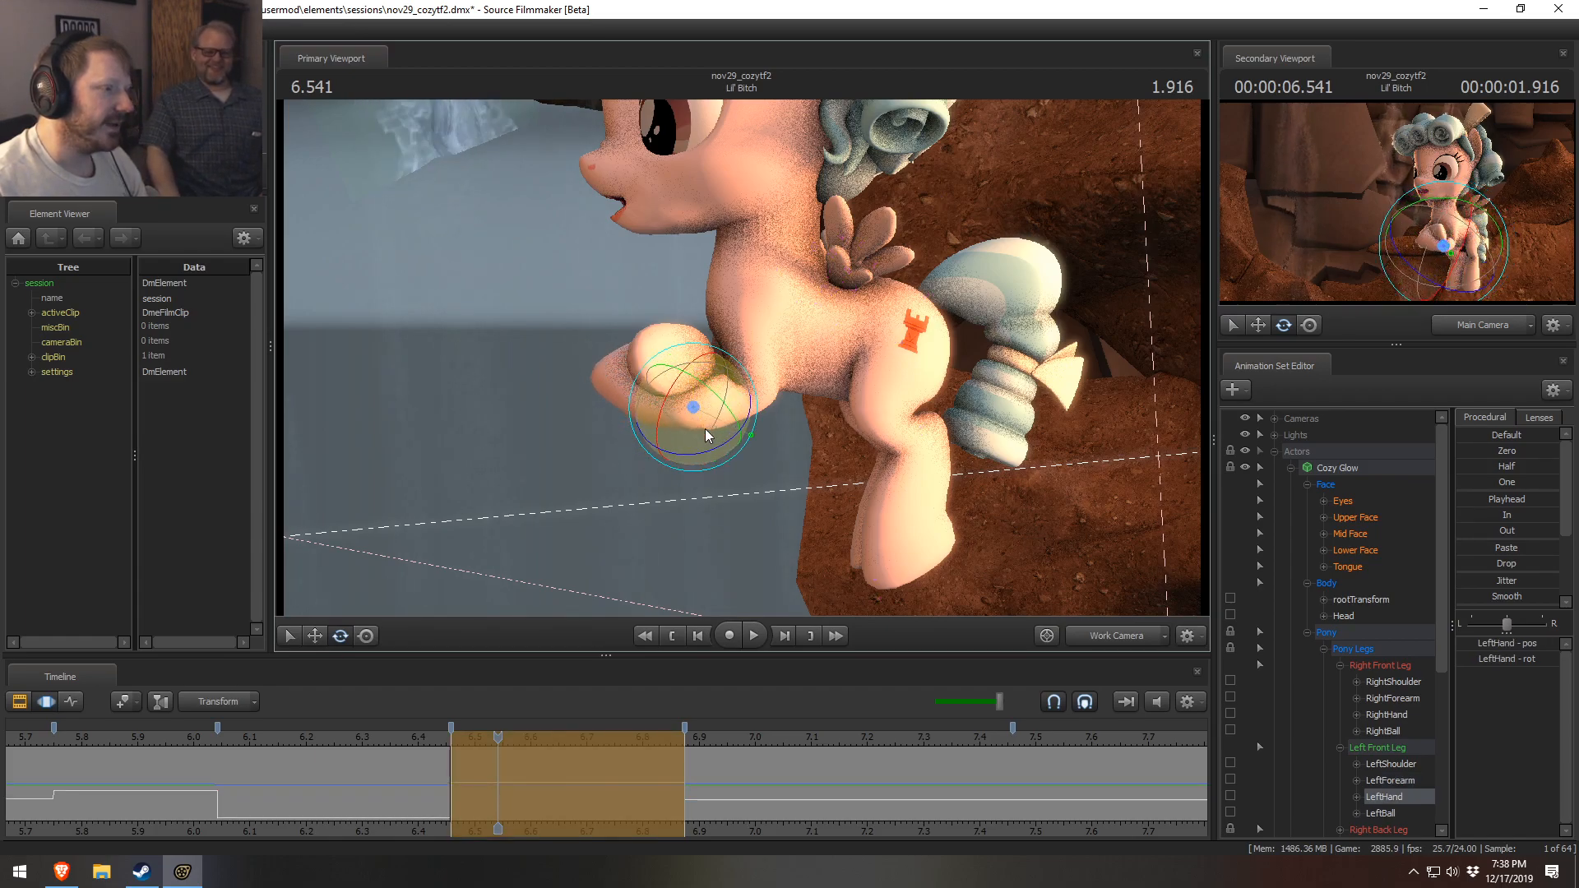
left_click(655, 388, "ctrl")
key("ctrl")
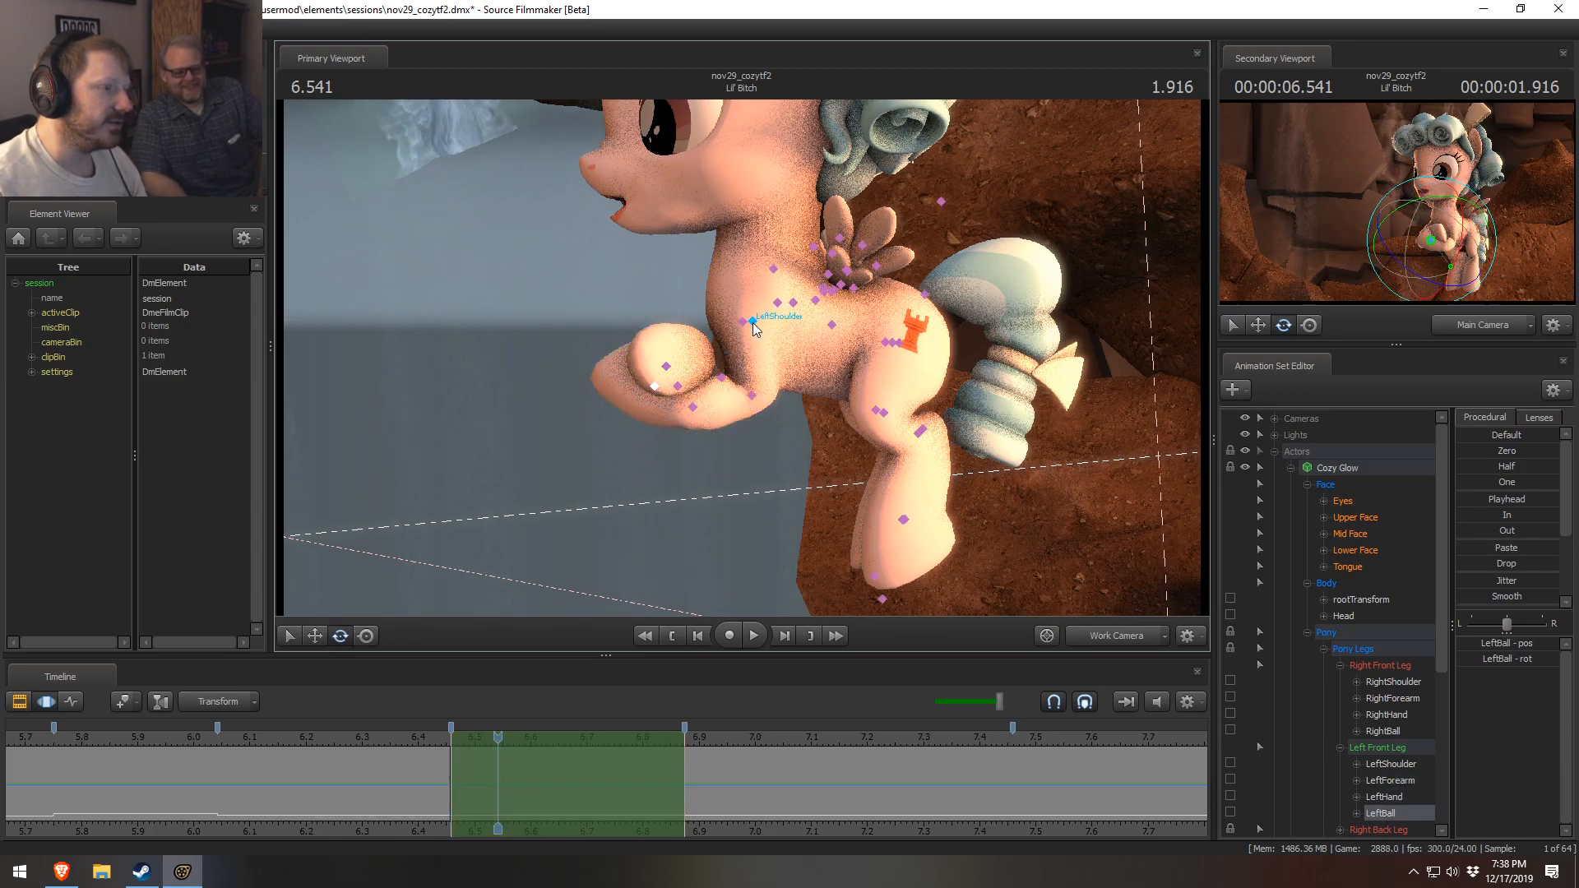
- Fold the left front leg over the right one by rotating the LeftShoulder and LeftForearm bones
left_click(753, 323, "ctrl")
left_click_drag(794, 274, 804, 304)
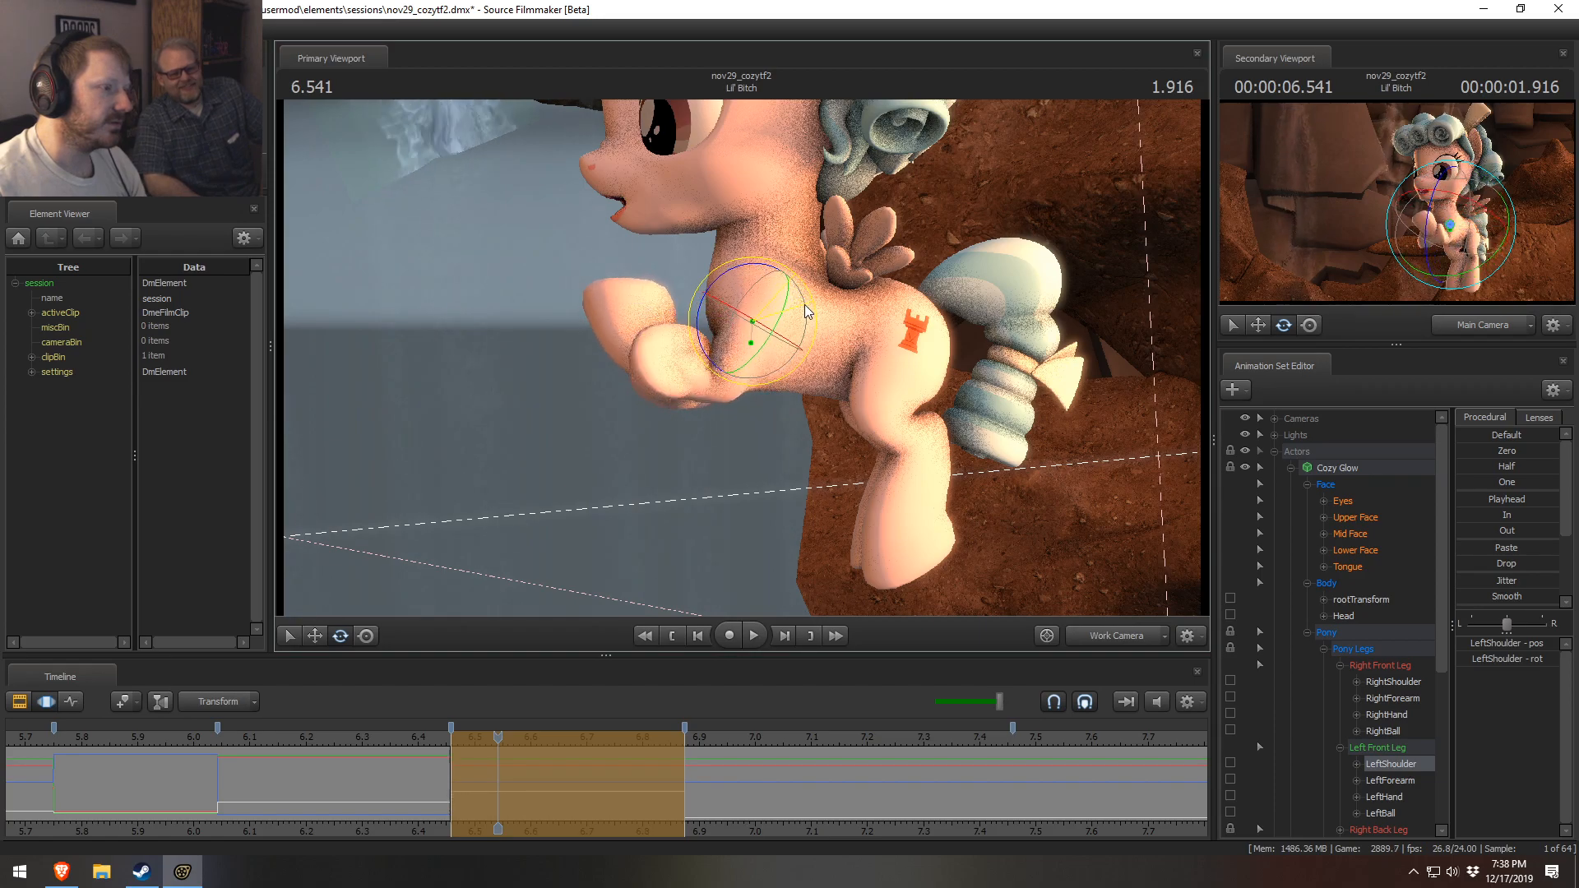
left_click(713, 385, "ctrl")
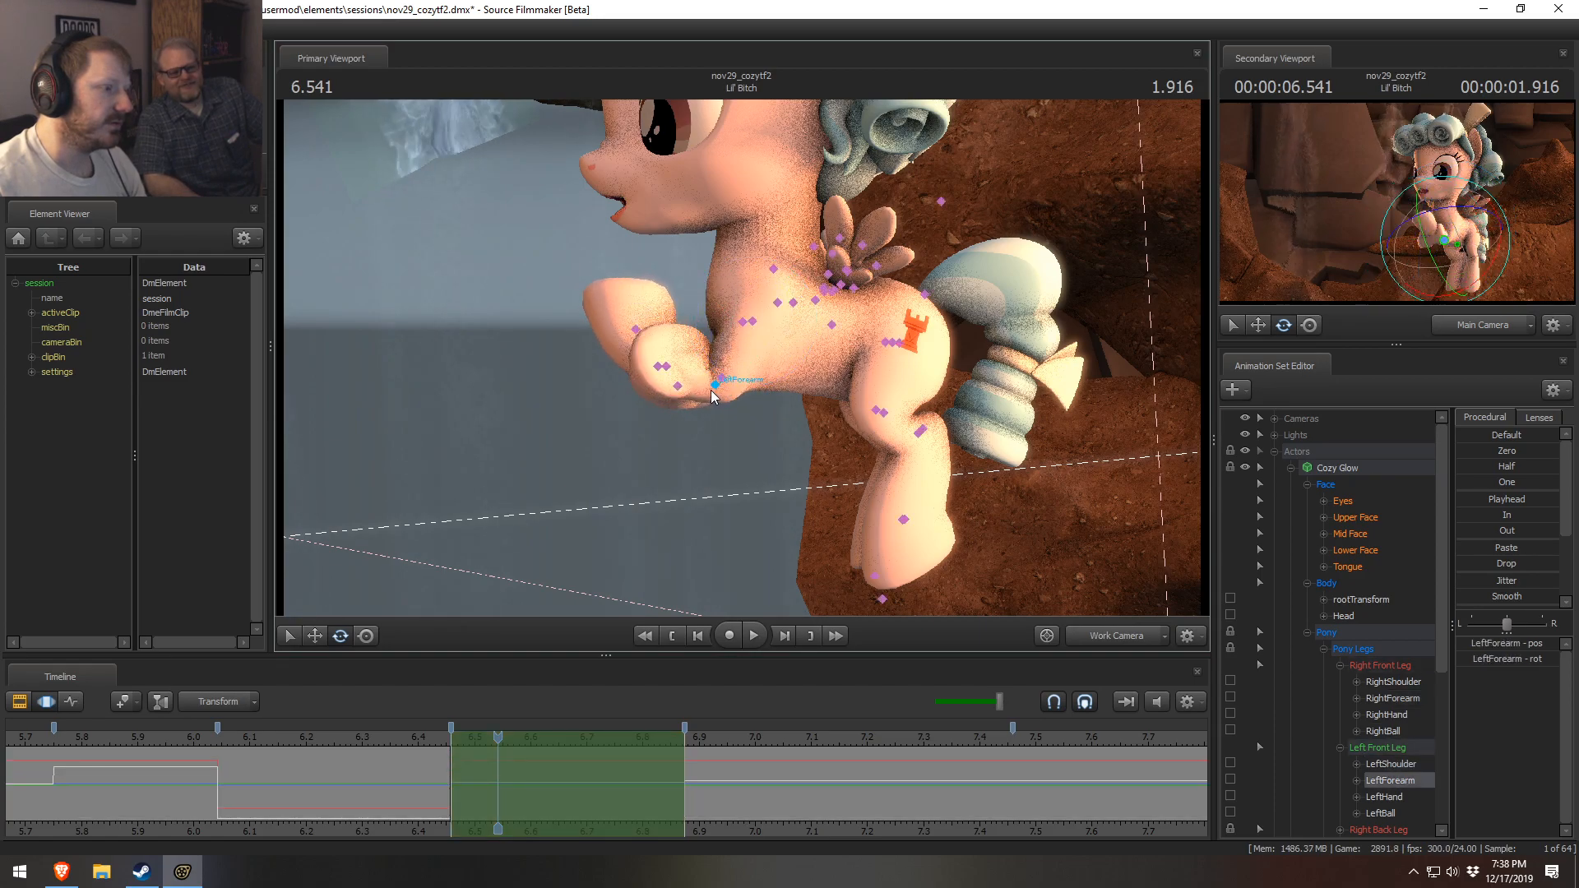
mouse_move(722, 365)
left_mouse_down()
mouse_move(746, 414)
mouse_move(741, 368)
left_mouse_up()
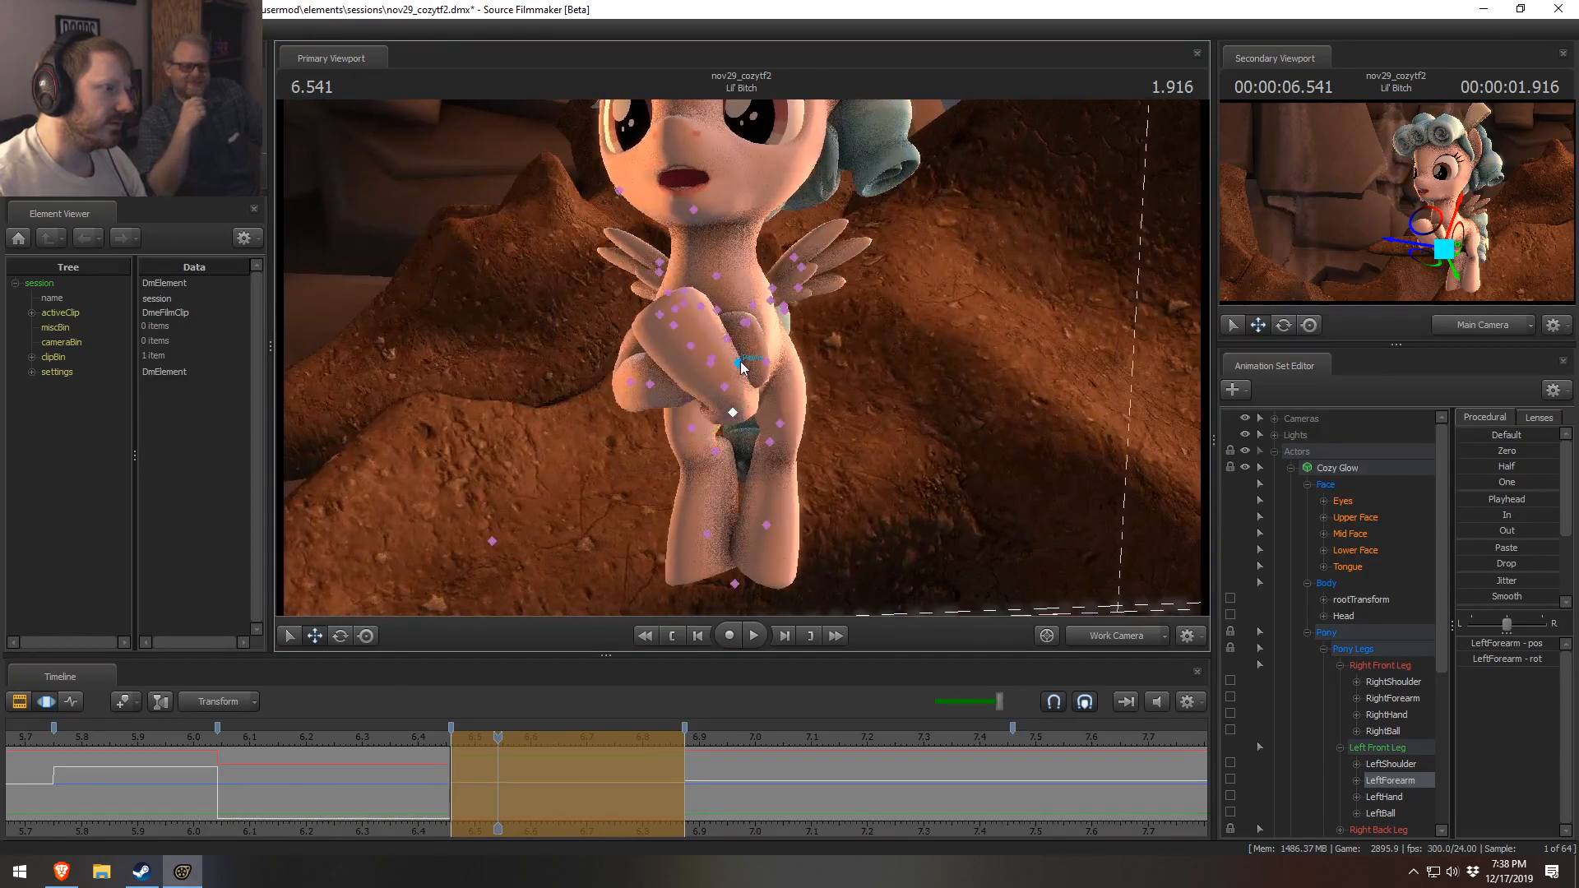
- Adjust the bend of the right front leg beneath the left one by rotating the RightForearm bone
left_click(634, 383, "ctrl")
left_click_drag(638, 383, 779, 336, "alt")
left_click(717, 331, "ctrl")
key("e")
left_click(705, 395, "ctrl")
left_click_drag(733, 403, 766, 385)
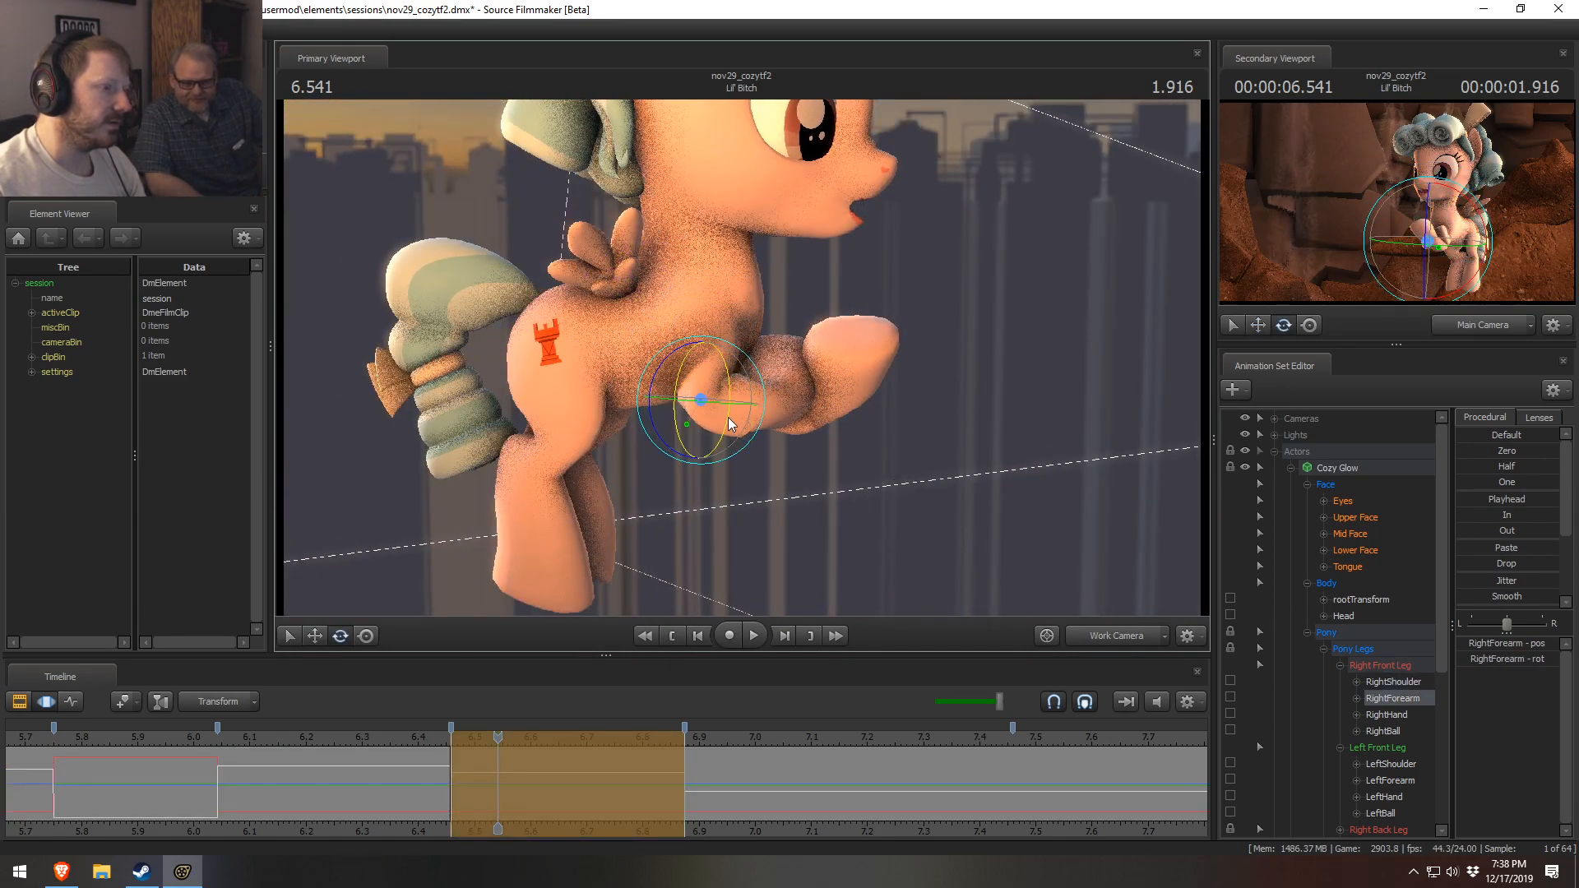
- Try a different angle for the right front hoof with the RightHand bone and undo the rotation
left_click(768, 418, "ctrl")
left_click_drag(785, 440, 758, 434)
key("ctrl+z")
- Examine how the front legs cross from the front, checking the RightHand, RightShoulder and RightForearm bones
left_click(756, 409, "ctrl")
key("w")
left_click_drag(886, 392, 760, 411, "alt")
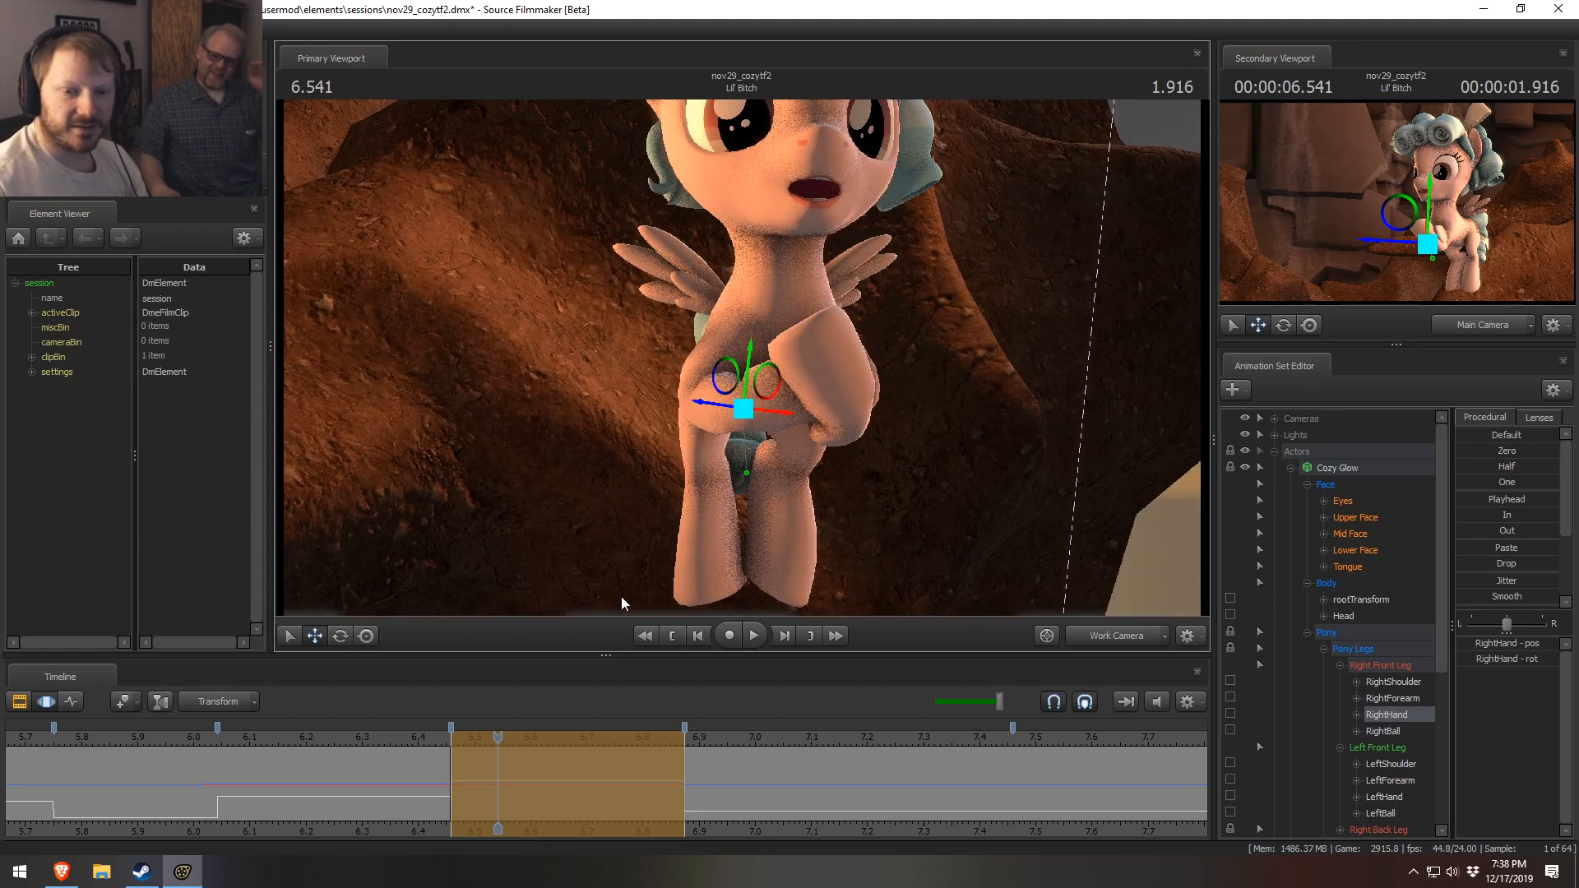
key("ctrl")
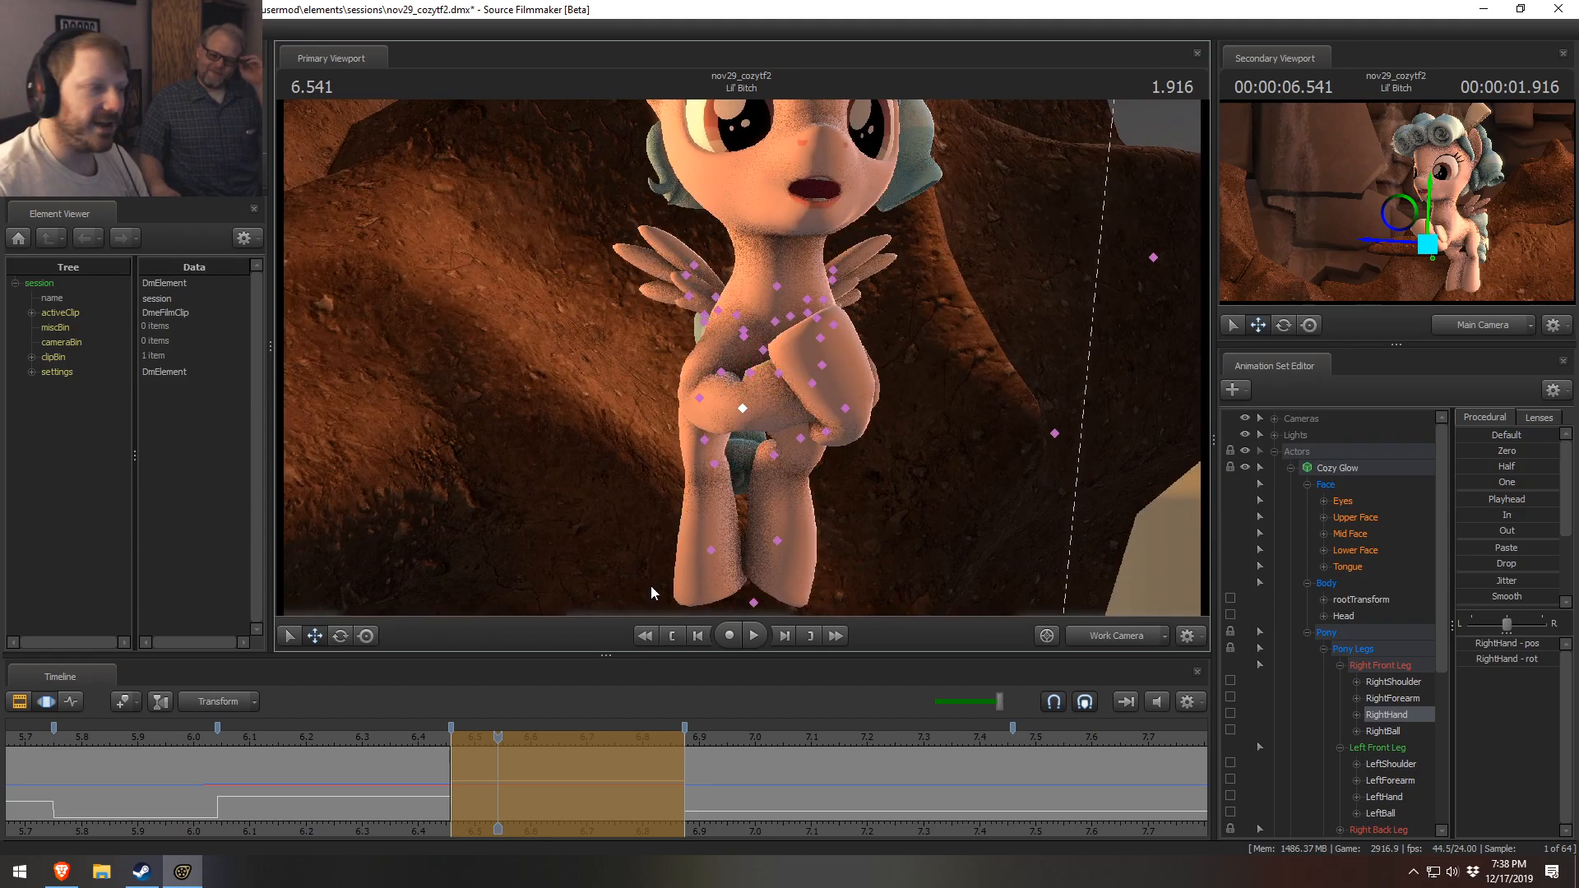
left_click(747, 336, "ctrl")
left_click_drag(769, 369, 805, 311, "alt")
key("e")
key("ctrl")
left_click(714, 409, "ctrl")
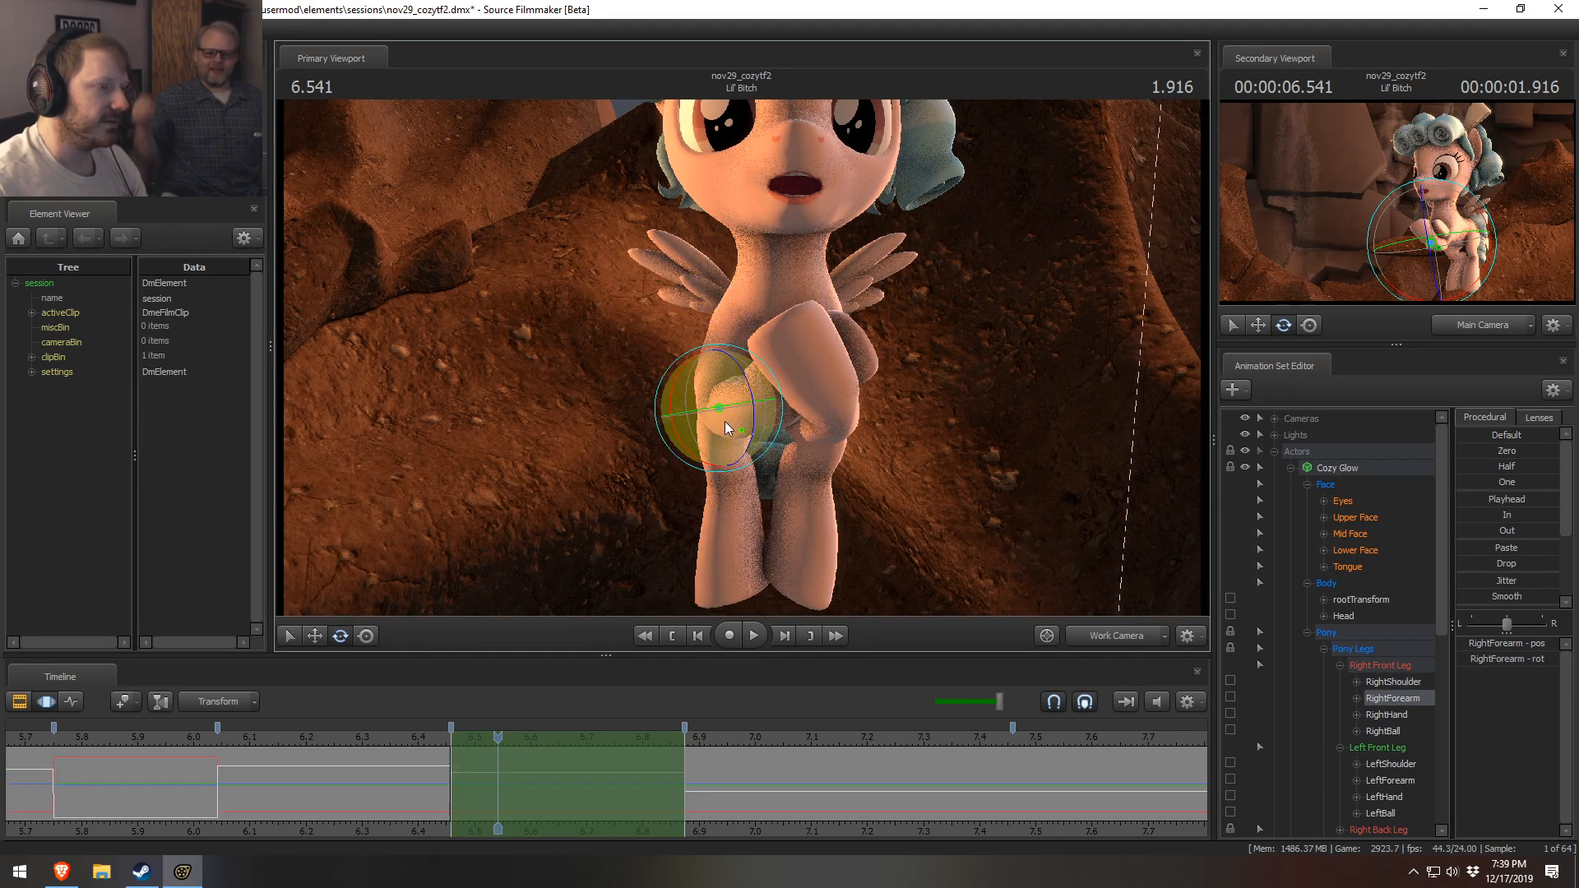
- Move the RightShoulder bone slightly upward to raise the right front leg in the crossed pose
left_click_drag(724, 422, 746, 353, "alt")
key("ctrl")
left_click(745, 336, "ctrl")
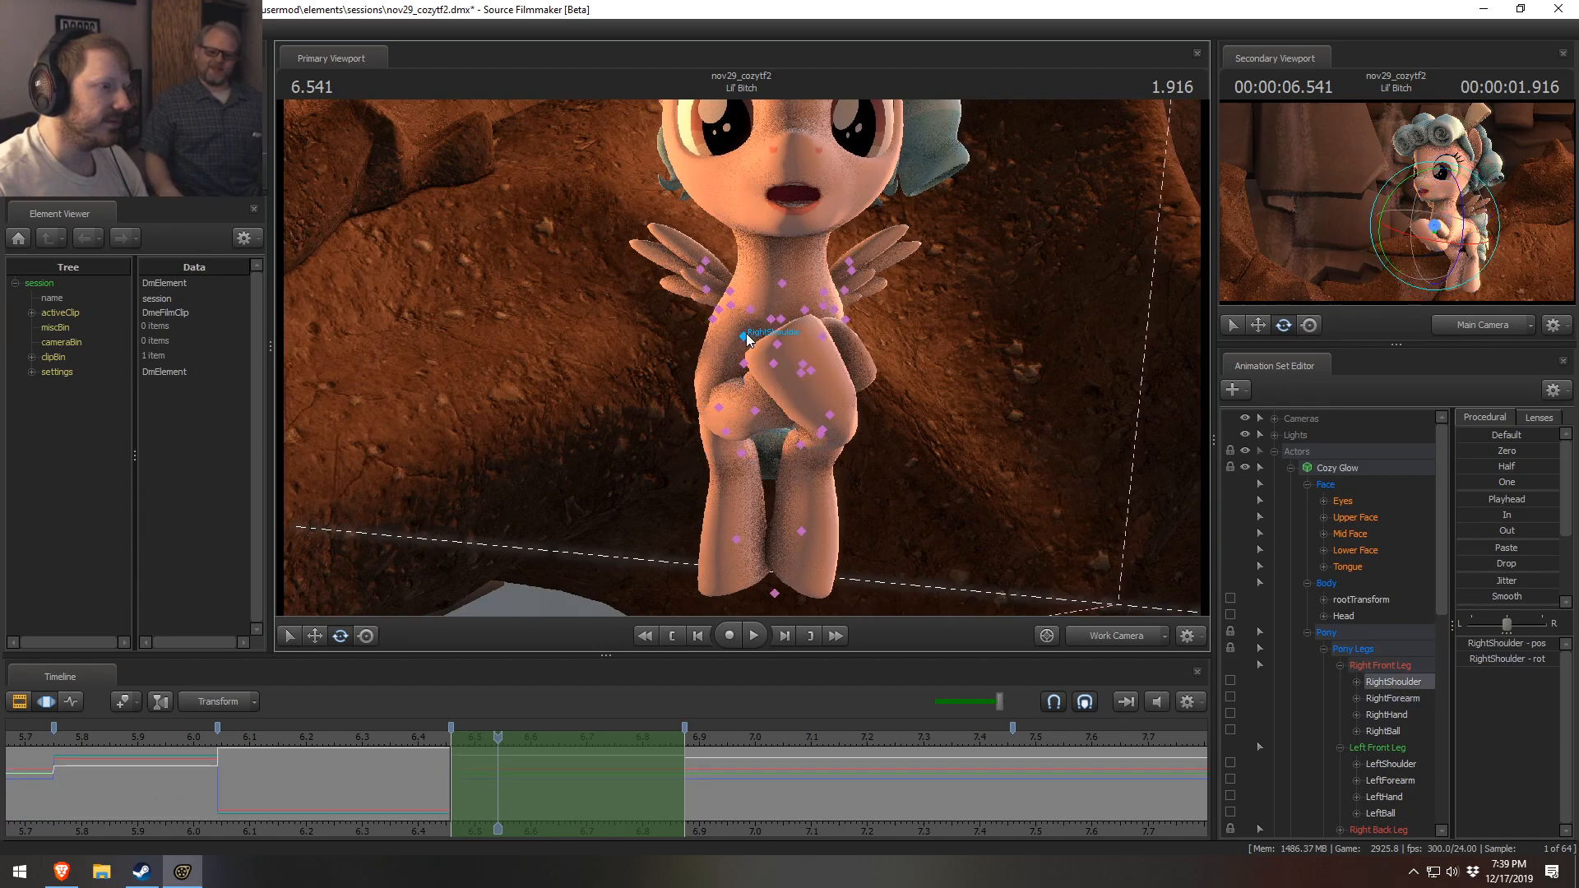
key("w")
left_click_drag(743, 293, 743, 278)
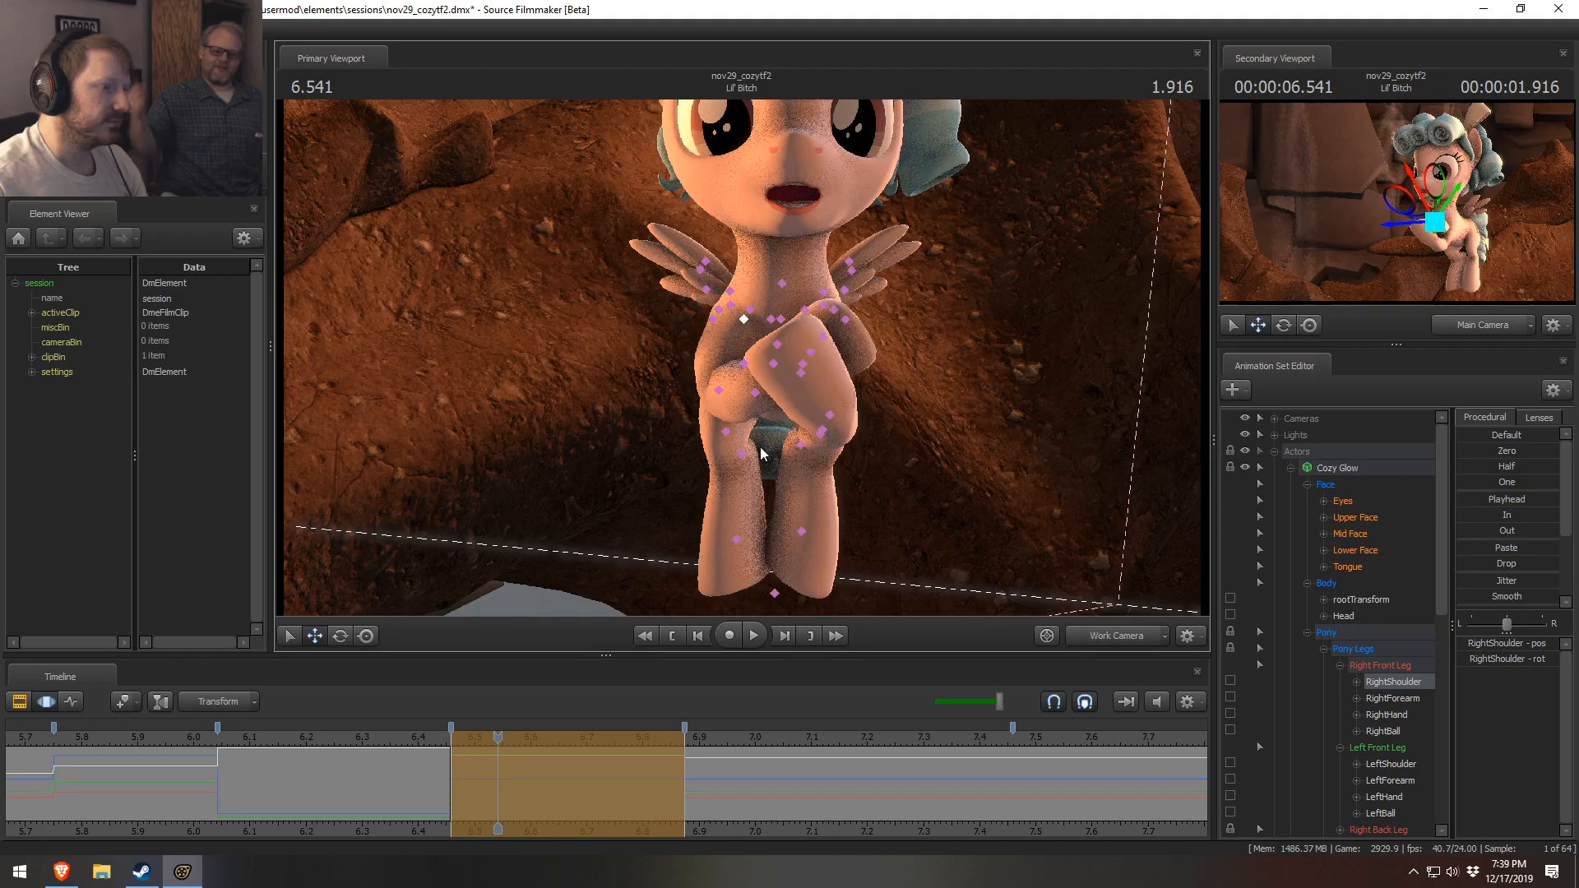
- Rotate the RightForearm bone to refit the right front leg behind the crossed left leg
left_click(720, 392, "ctrl")
key("e")
left_click_drag(784, 375, 791, 393)
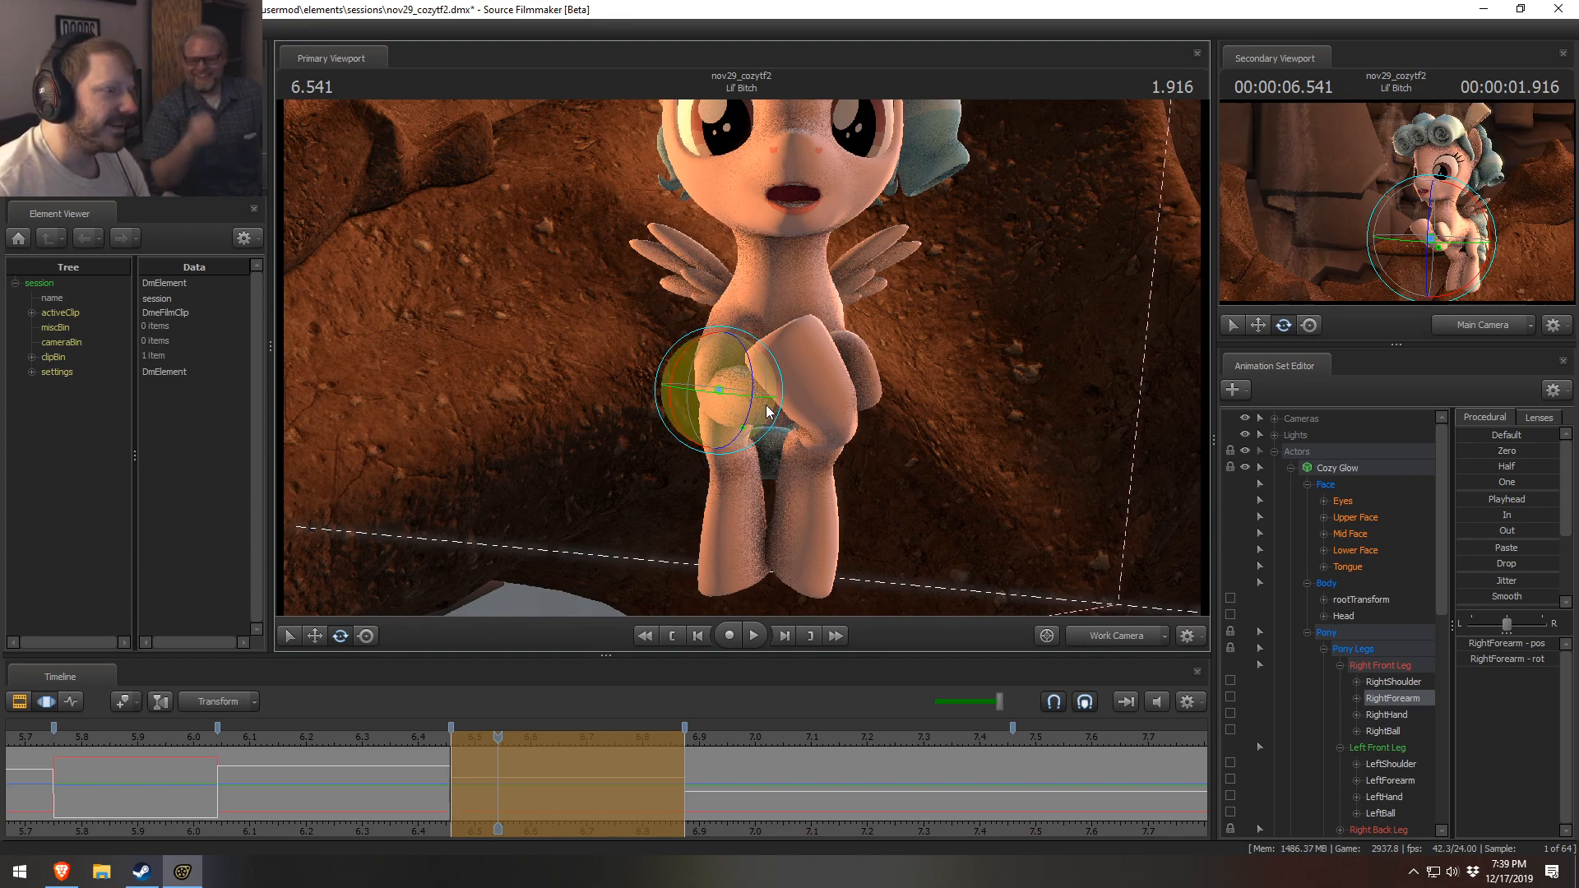
- Move the LeftShoulder bone slightly downward to lower the folded left front leg
left_click_drag(864, 467, 715, 355)
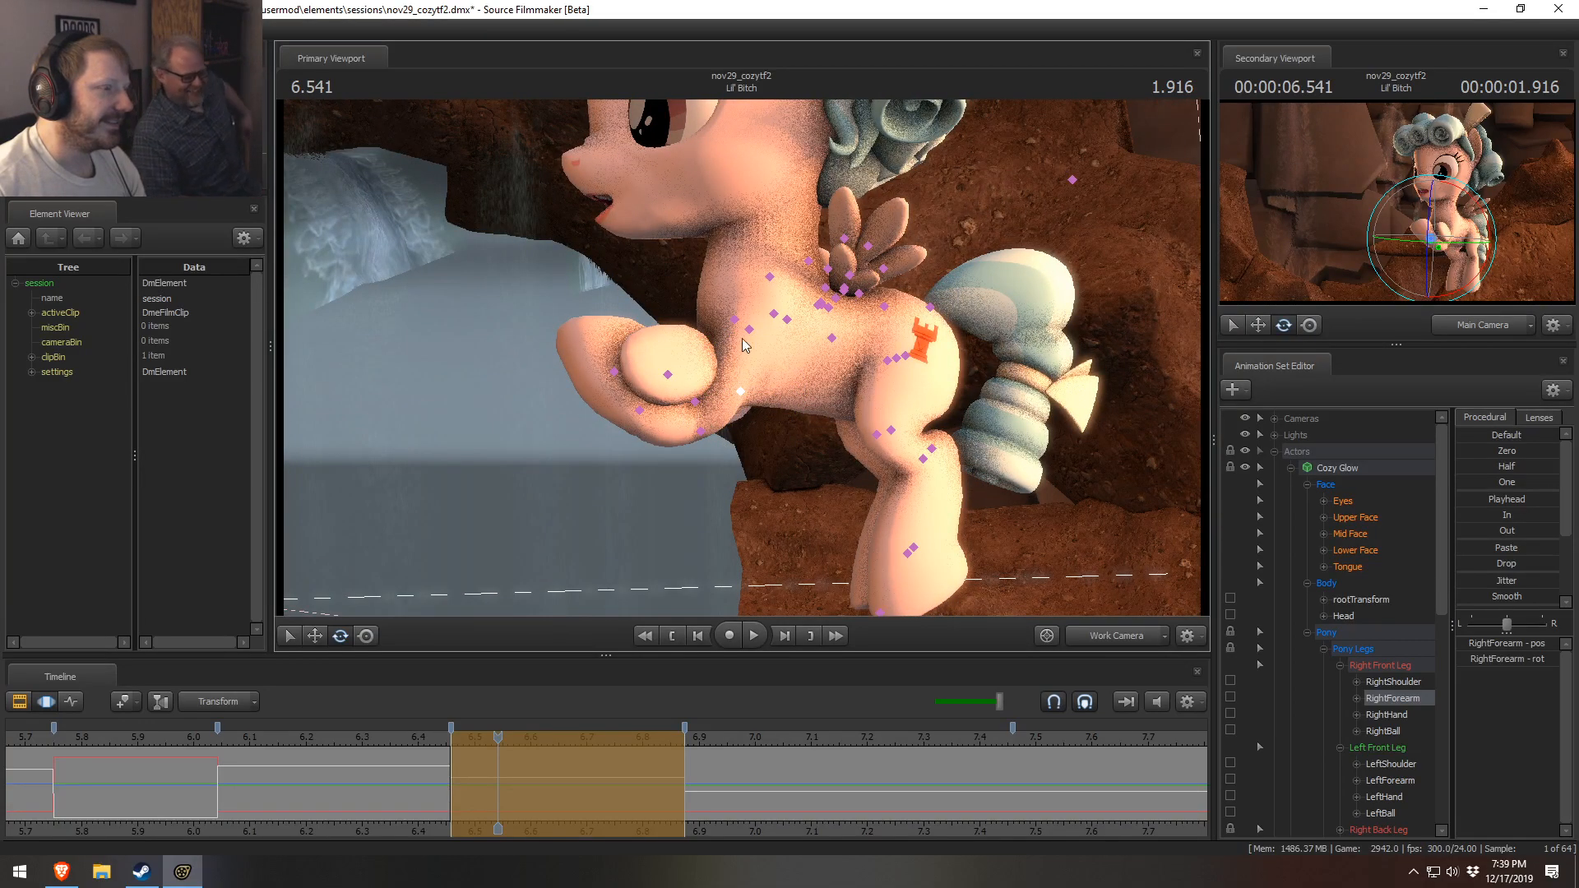
left_click(748, 329)
left_click_drag(749, 309, 748, 315)
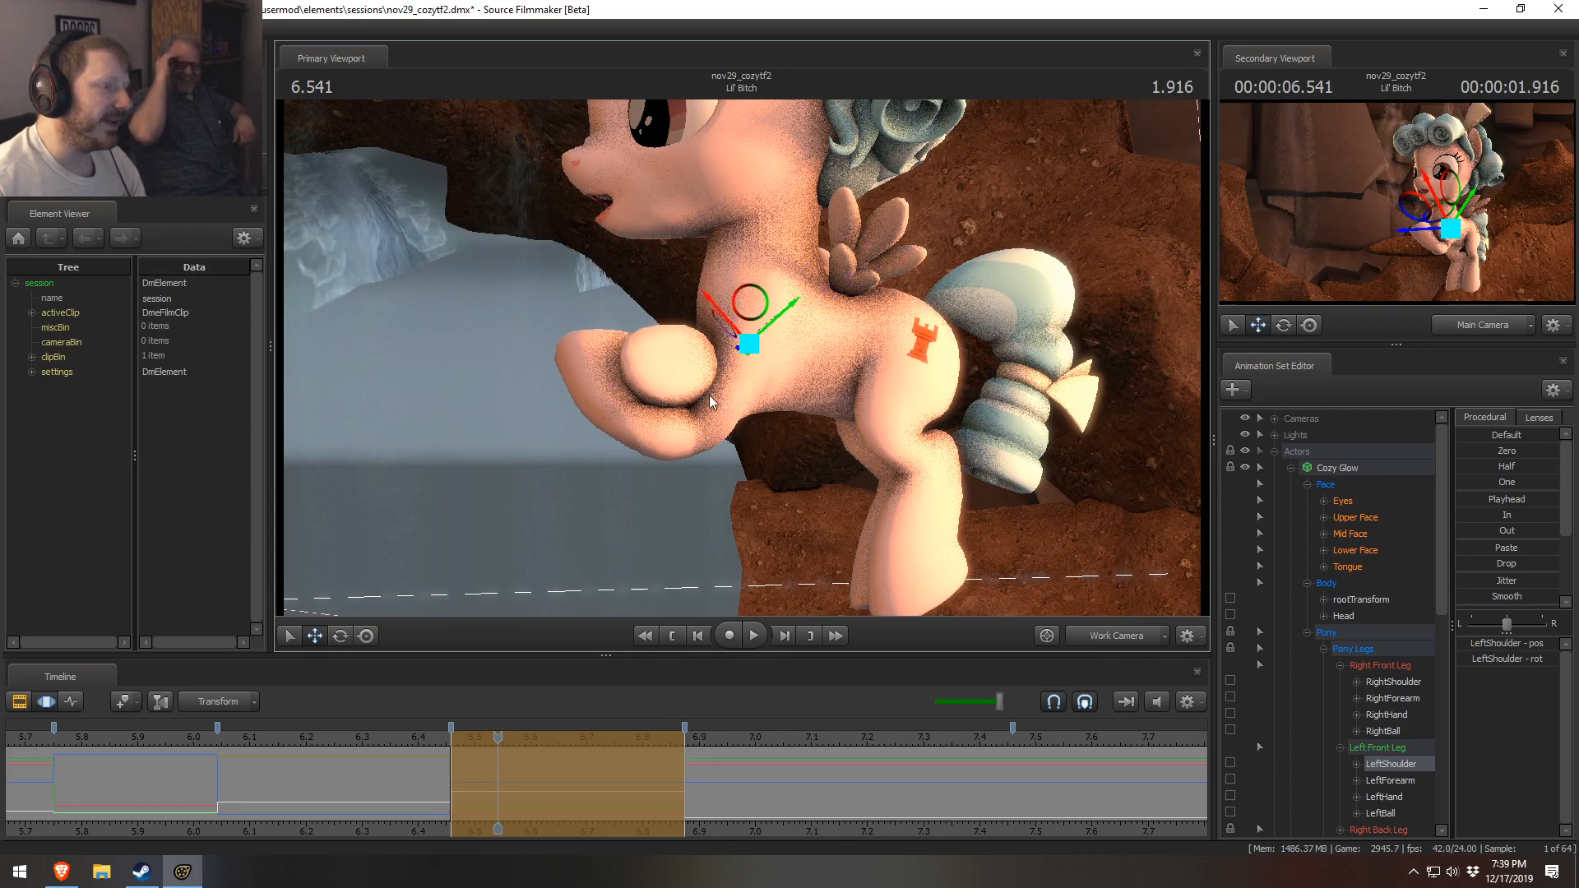
- Try rotating the LeftHand bone to change how the left front leg wraps over the right, and undo the attempts
left_click_drag(698, 405, 747, 398)
left_click(762, 410)
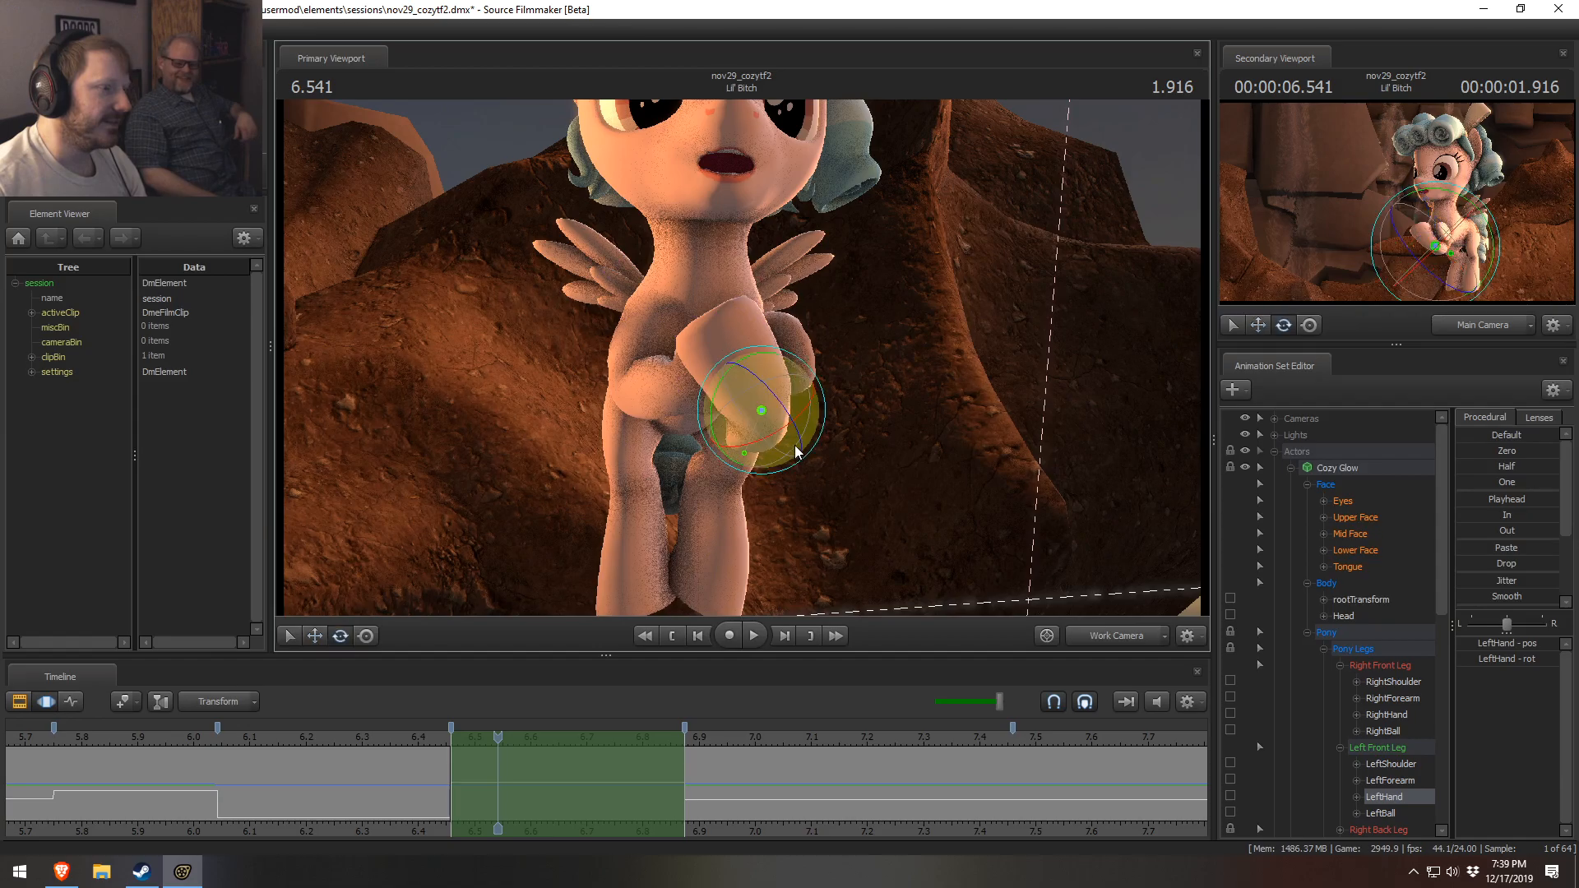
left_click_drag(819, 439, 812, 461)
key("ctrl+z")
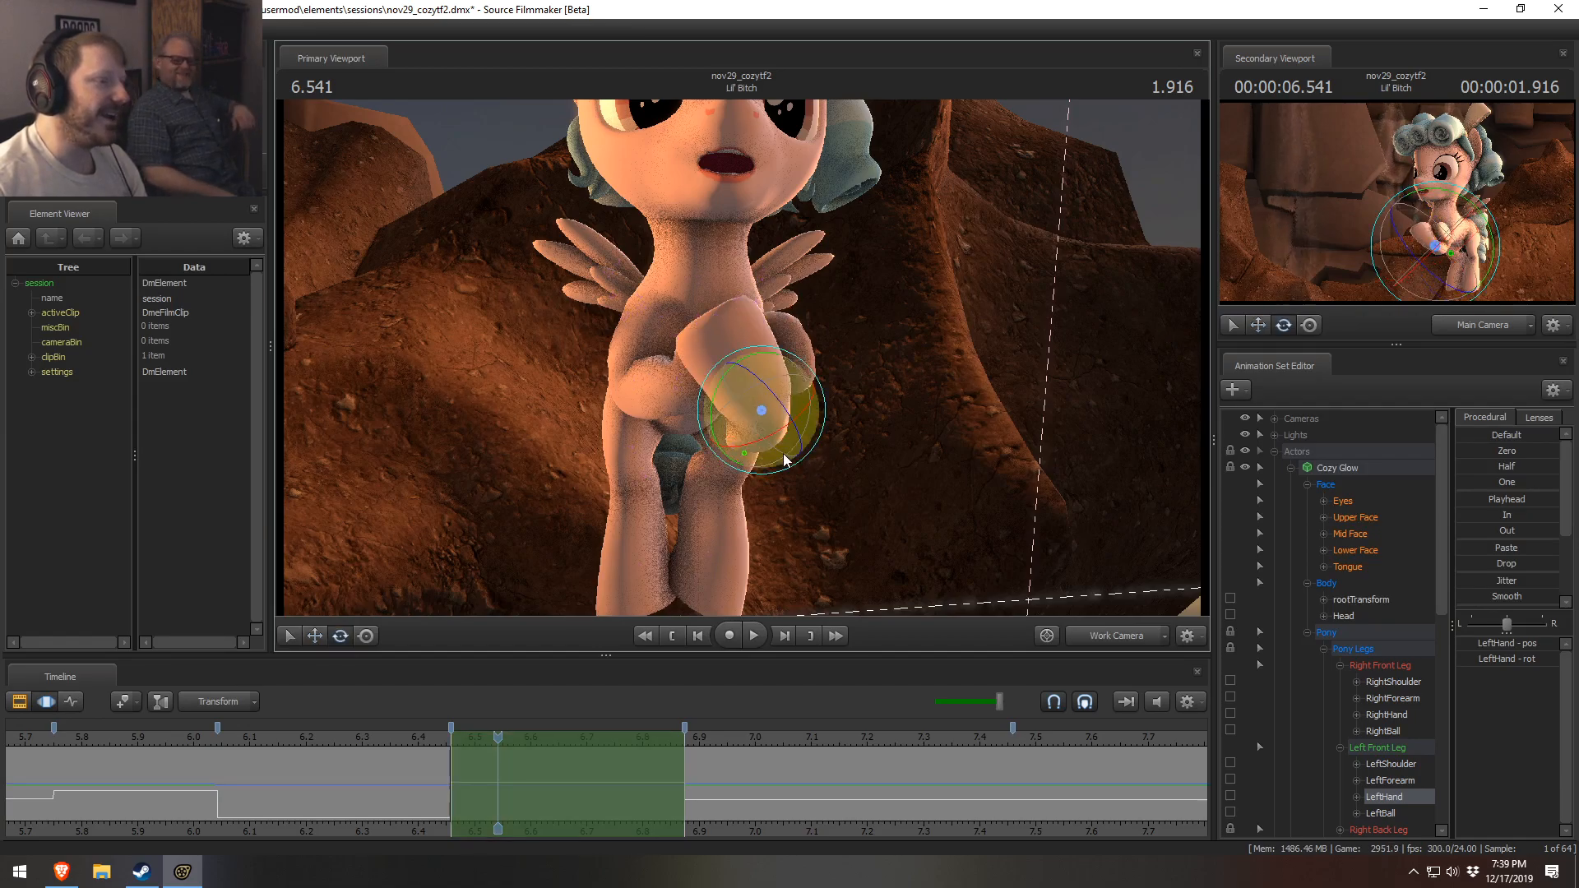
left_click(744, 443)
left_click_drag(802, 465, 776, 482)
left_click_drag(776, 482, 592, 452, "alt")
key("ctrl+z")
key("ctrl+z")
- Turn the tip of the crossed left front hoof by rotating the LeftBall bone
left_click_drag(807, 341, 763, 364, "alt")
left_click(851, 415, "ctrl")
middle_click_drag(758, 371, 758, 360)
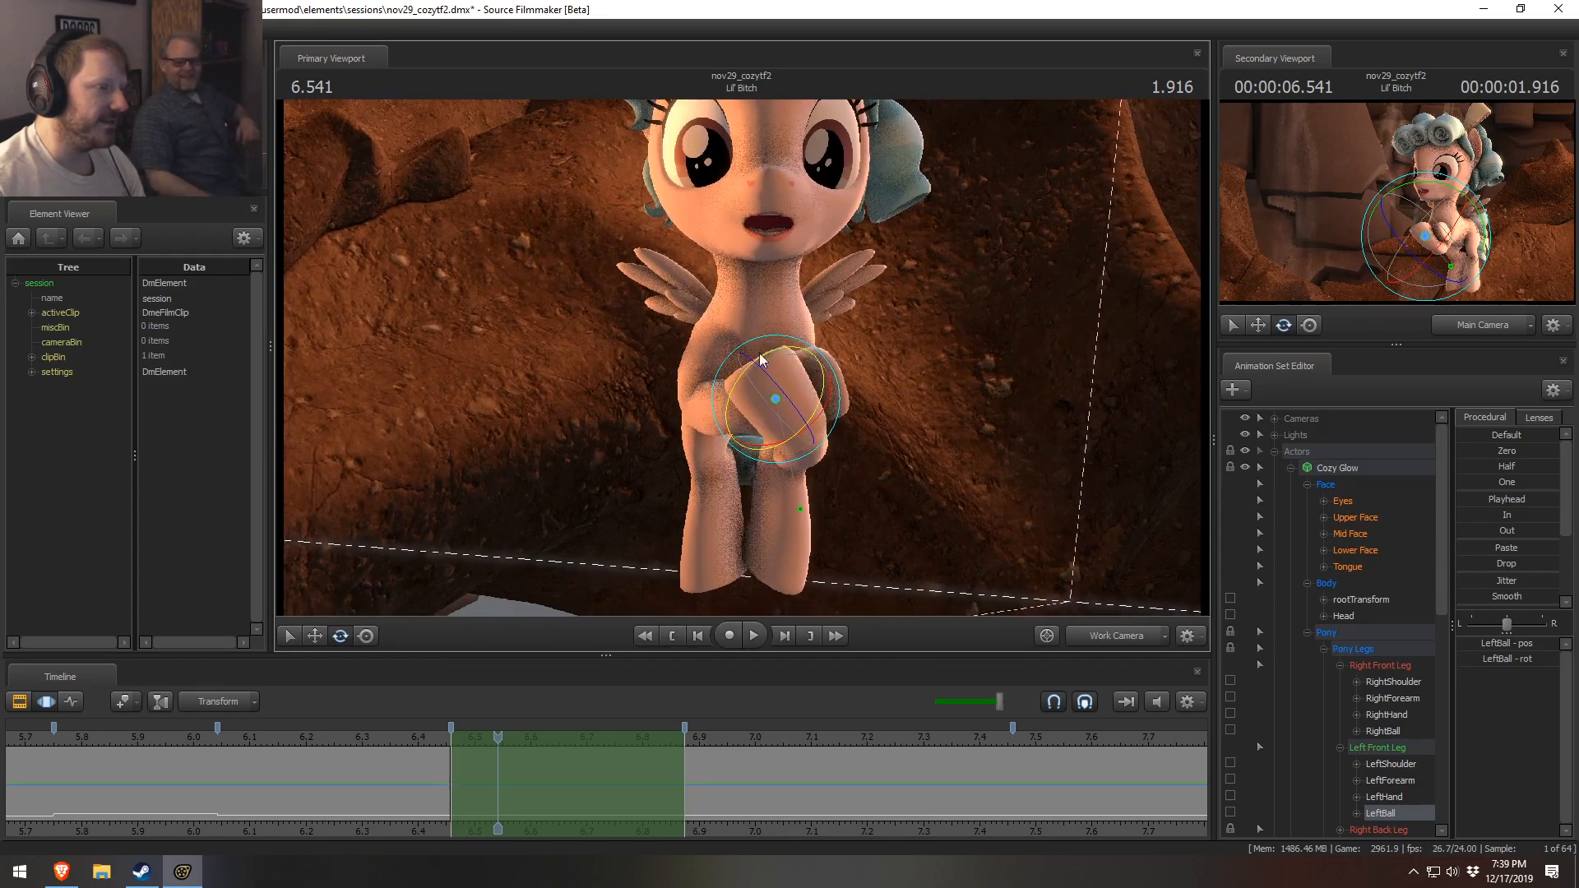
left_click_drag(825, 358, 840, 381)
key("w")
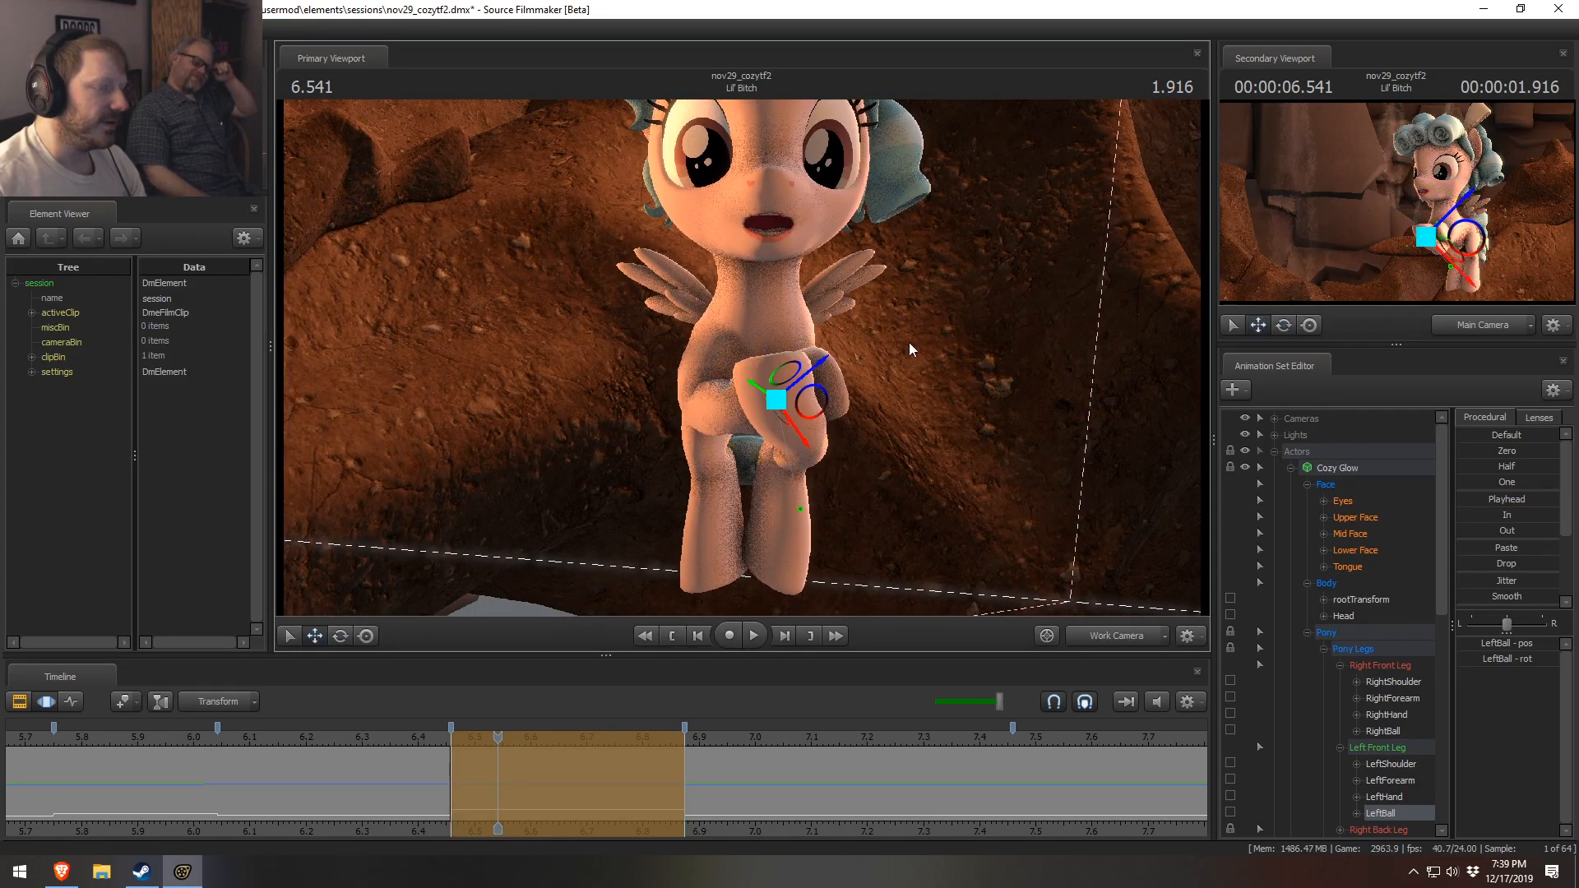
left_click_drag(954, 306, 942, 342, "alt")
key("e")
left_click_drag(840, 380, 880, 402)
- Adjust the angle of the right front hoof tucked against the chest by rotating the RightHand bone
key("w")
mouse_move(742, 357)
left_mouse_down("alt")
mouse_move(744, 395)
mouse_move(742, 370)
left_mouse_up("alt")
key("ctrl")
left_click(793, 385, "ctrl")
left_click_drag(846, 399, 818, 362, "alt")
key("e")
left_click(713, 337, "ctrl")
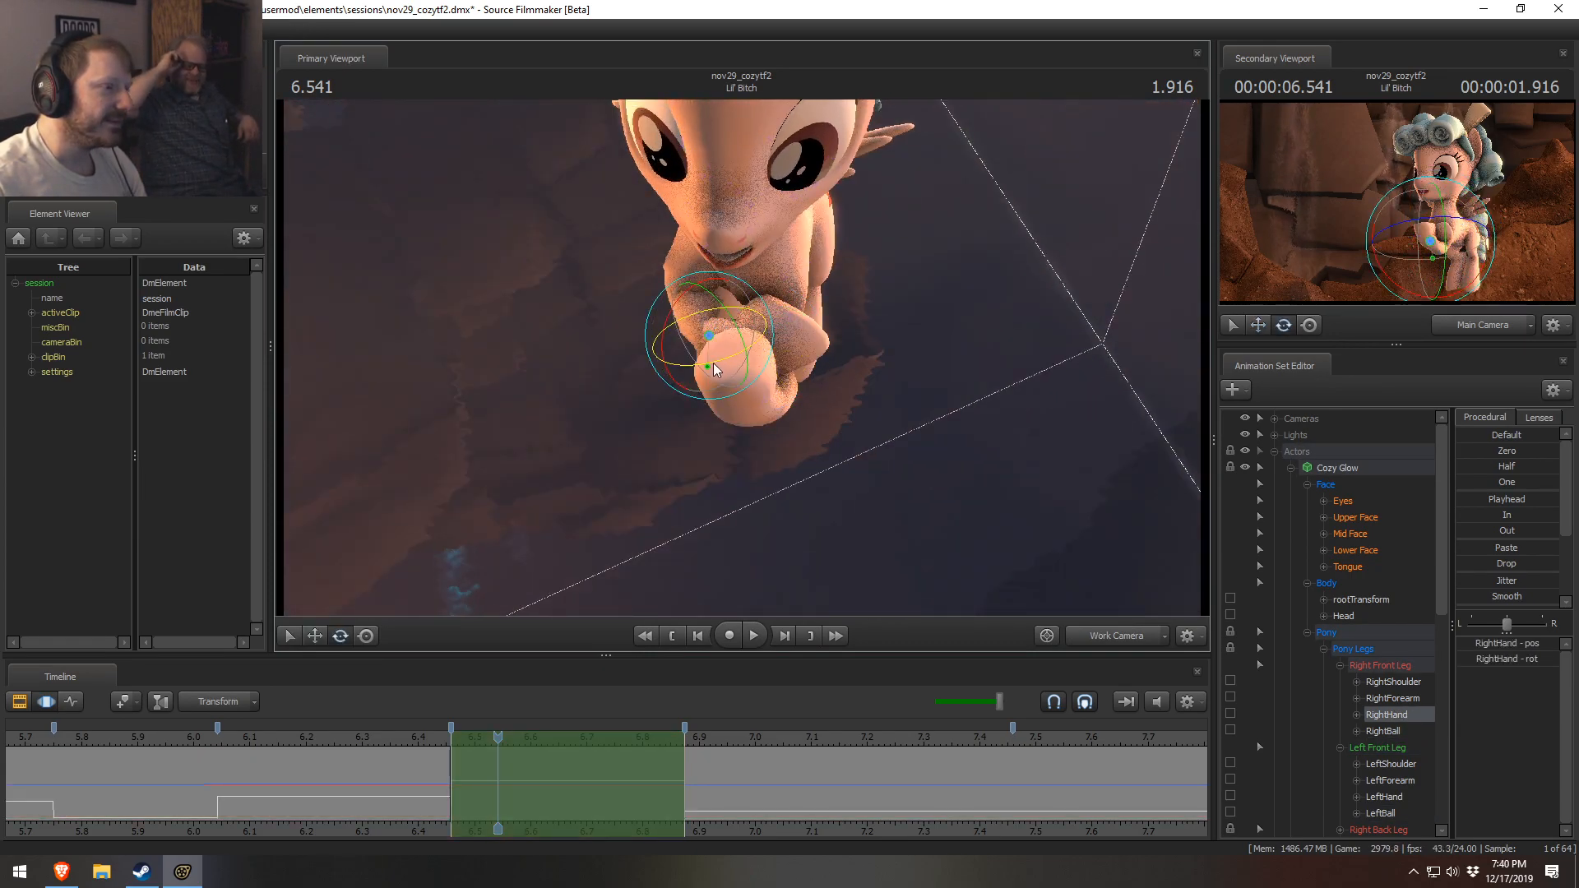
- Refine the left front leg from the side by slightly rotating the LeftShoulder and LeftBall bones
left_click_drag(776, 281, 741, 361, "alt")
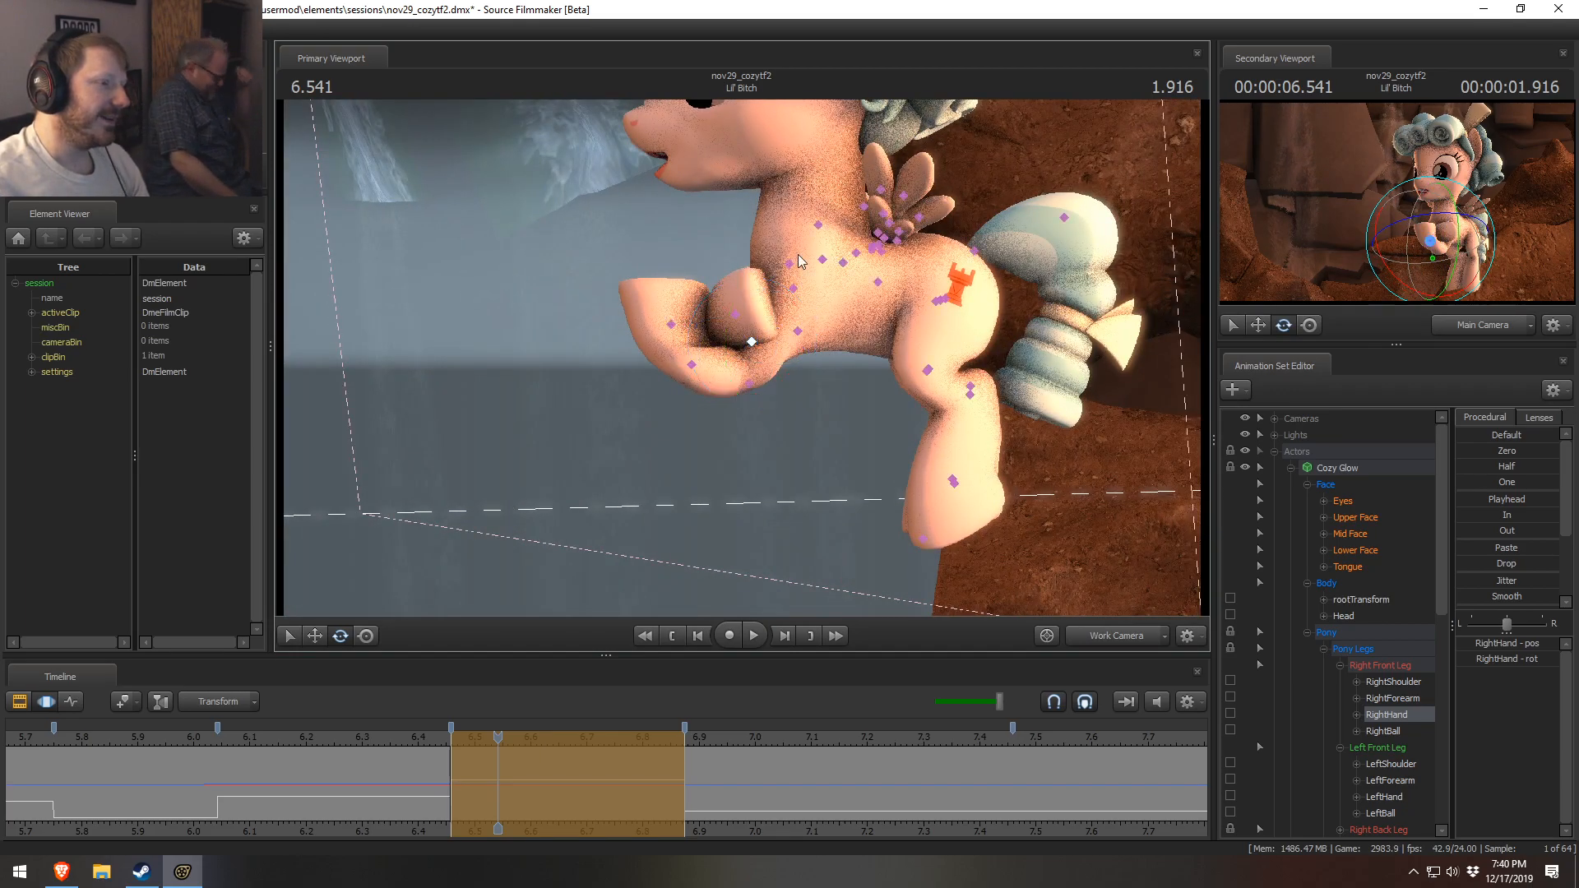
left_click(810, 278)
left_click_drag(819, 264, 811, 269)
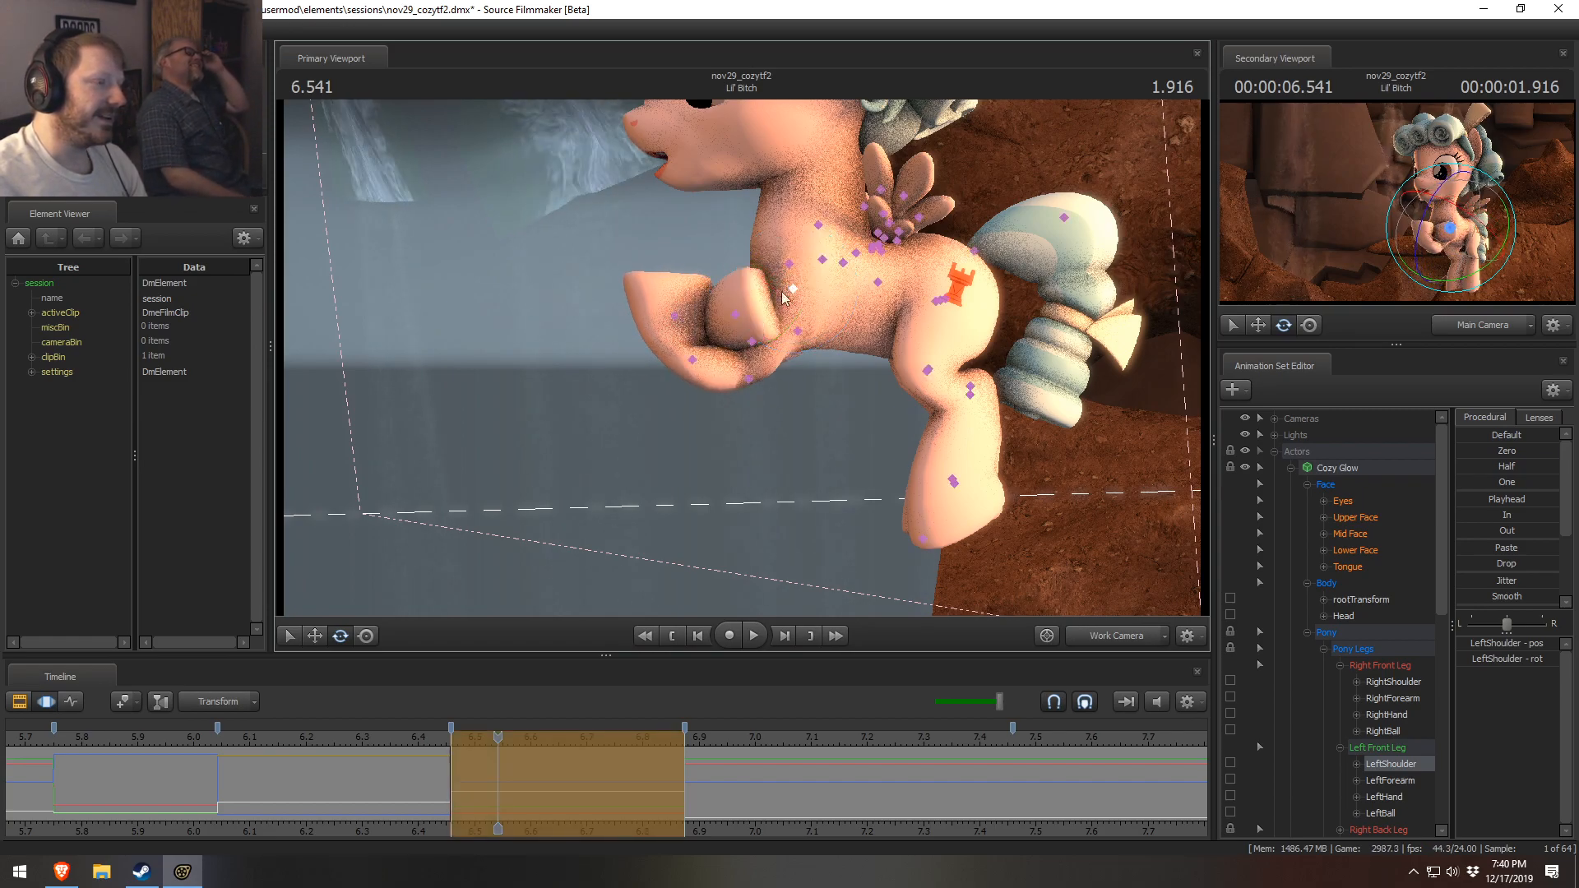
left_click(676, 316)
mouse_move(738, 334)
left_mouse_down()
mouse_move(698, 362)
mouse_move(790, 359)
mouse_move(763, 352)
left_mouse_up()
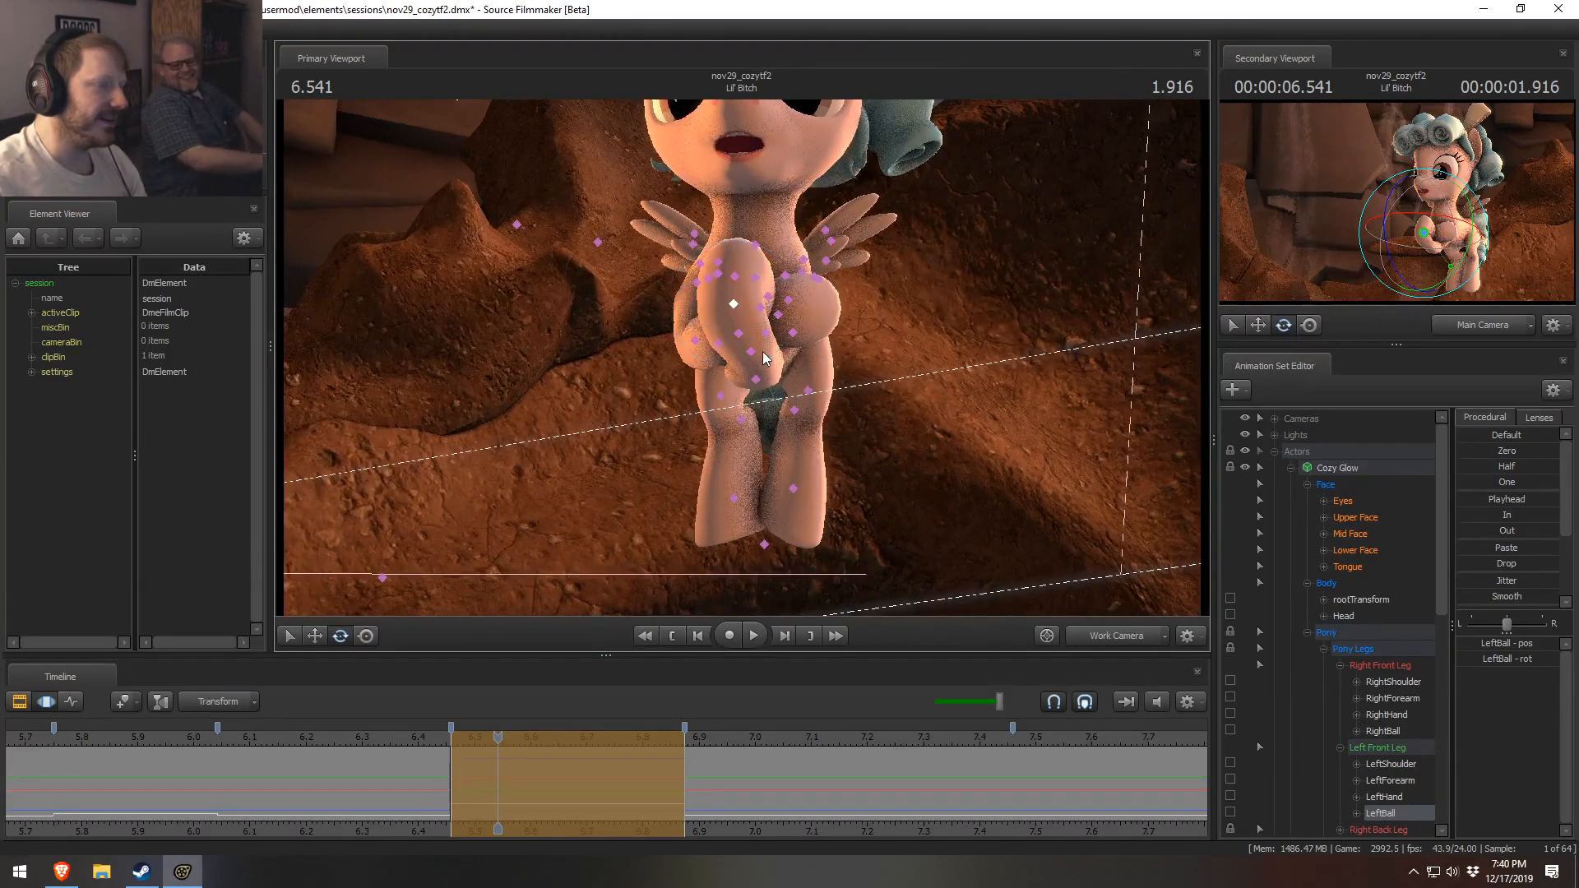
- Tilt the left front leg across the chest with the LeftShoulder bone and select the LeftHand bone
left_click(788, 299)
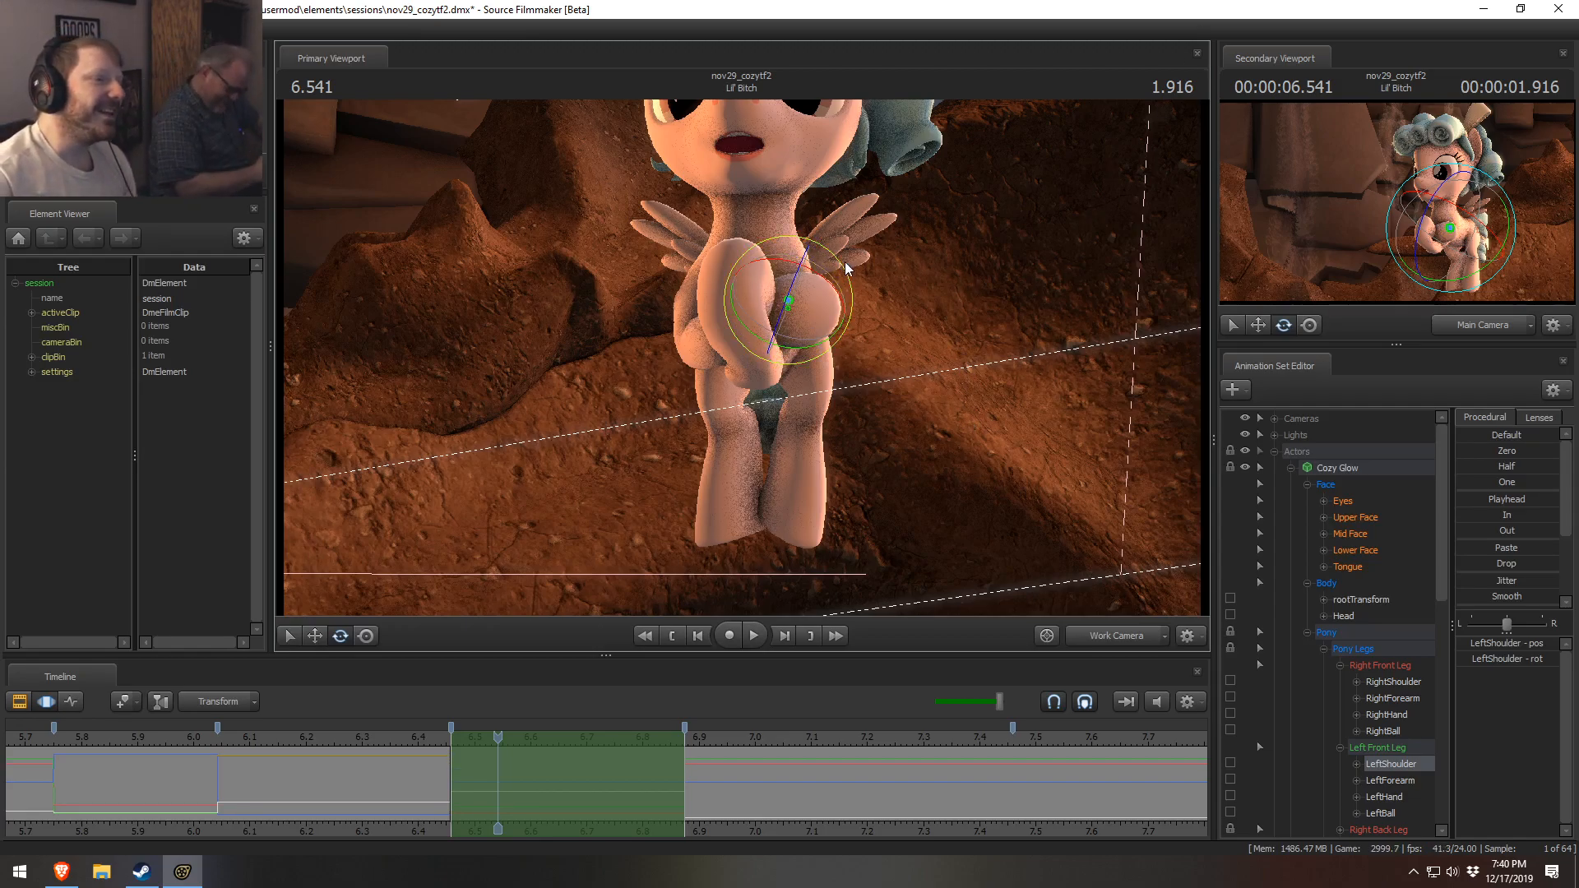
left_click_drag(849, 293, 839, 268)
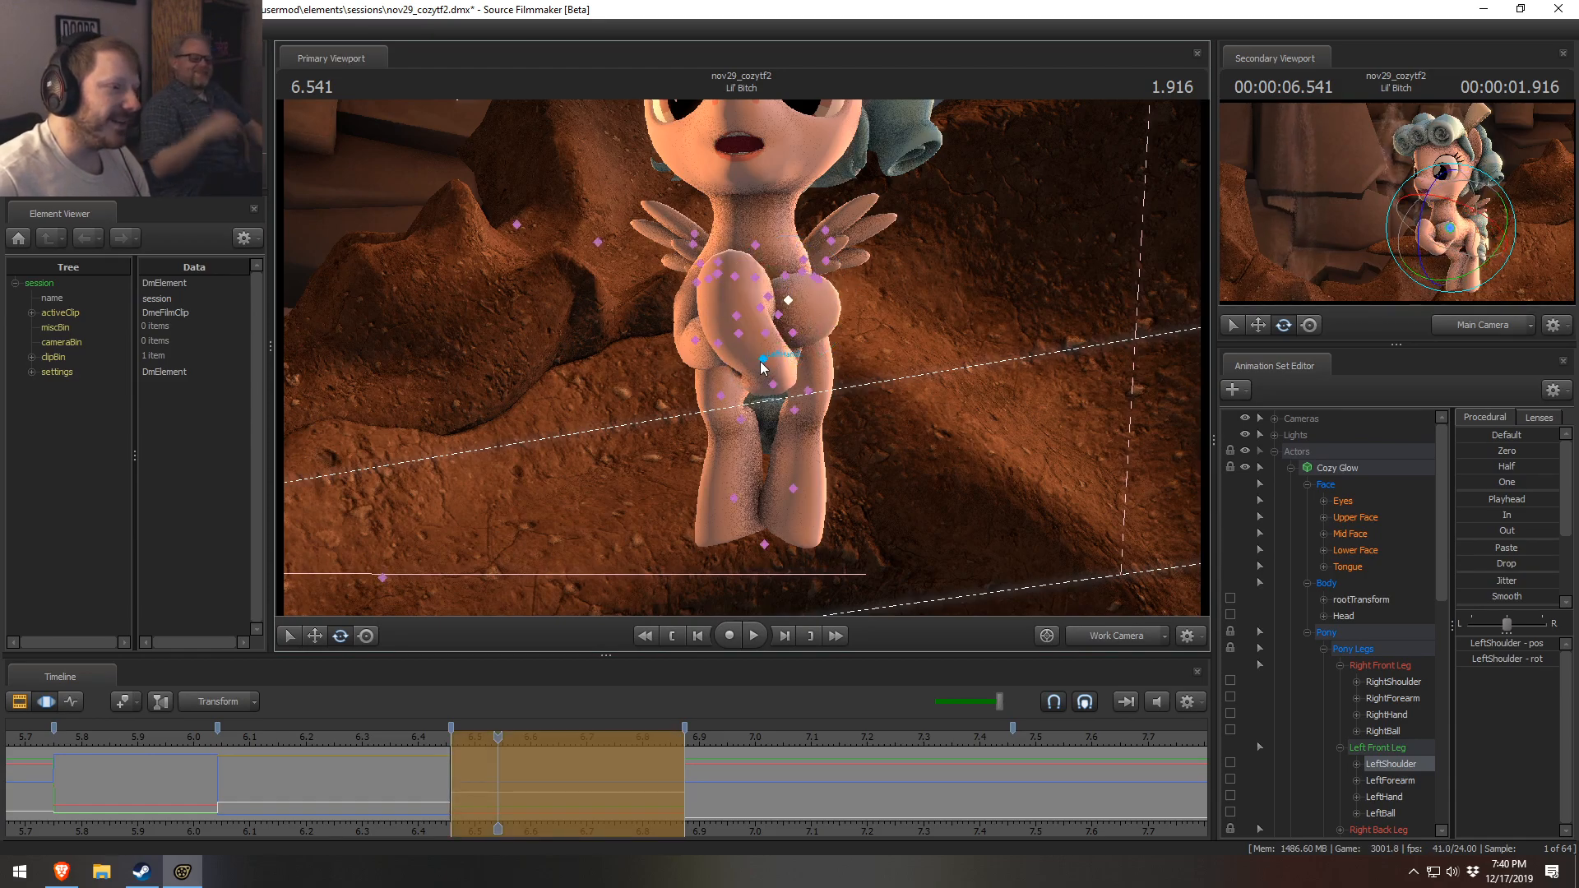
left_click(768, 364)
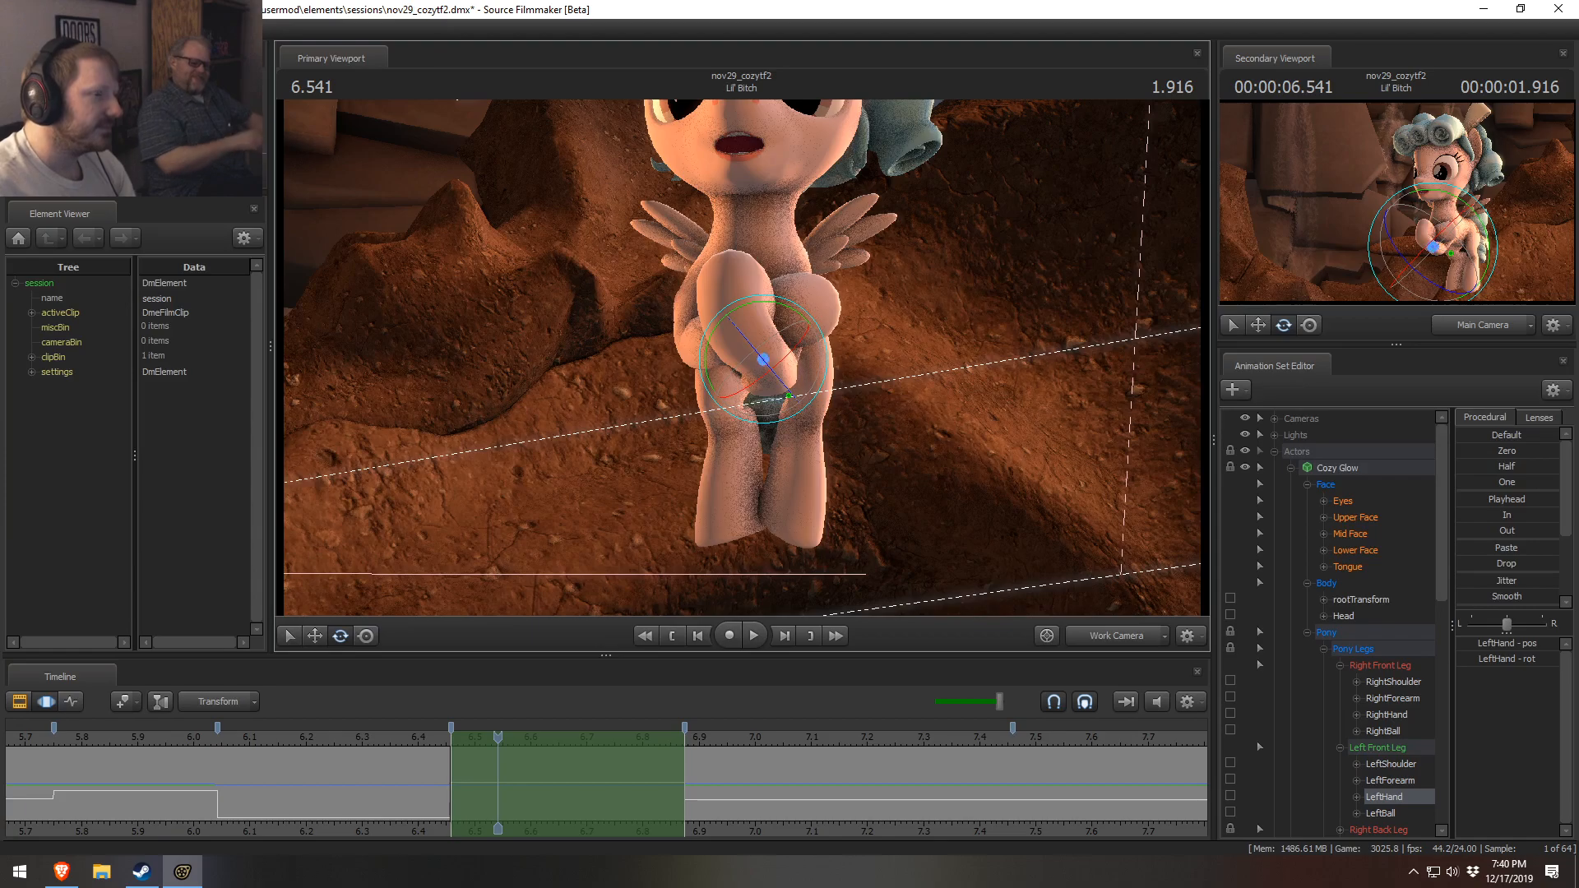
left_click_drag(971, 286, 745, 339, "alt")
left_click(727, 324, "ctrl")
key("w")
left_click(741, 344, "ctrl")
key("ctrl+z")
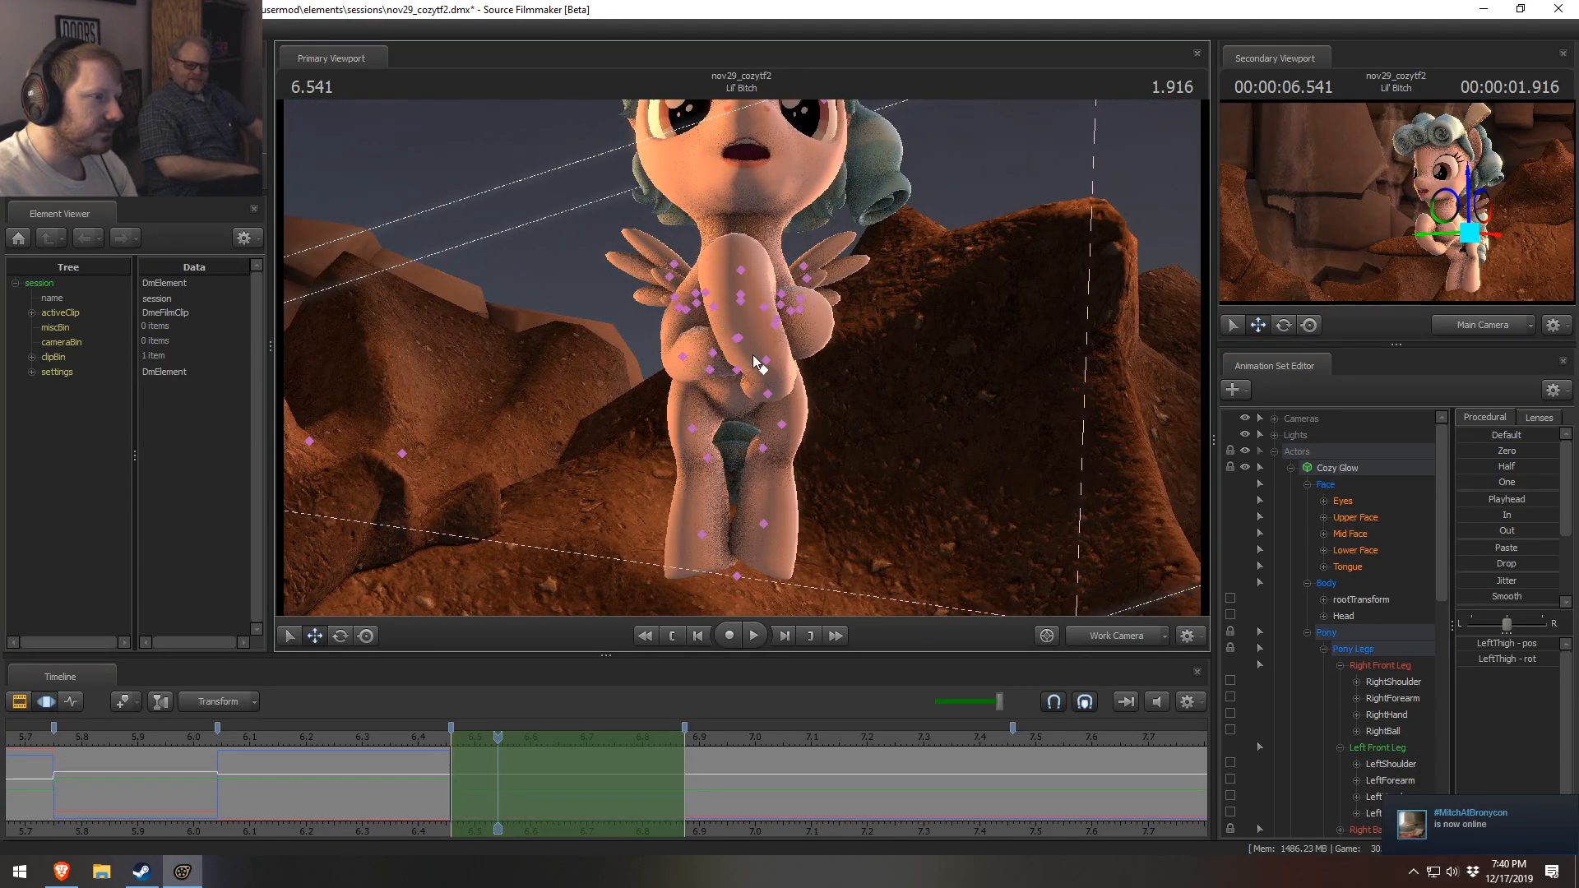
left_click(742, 302, "ctrl")
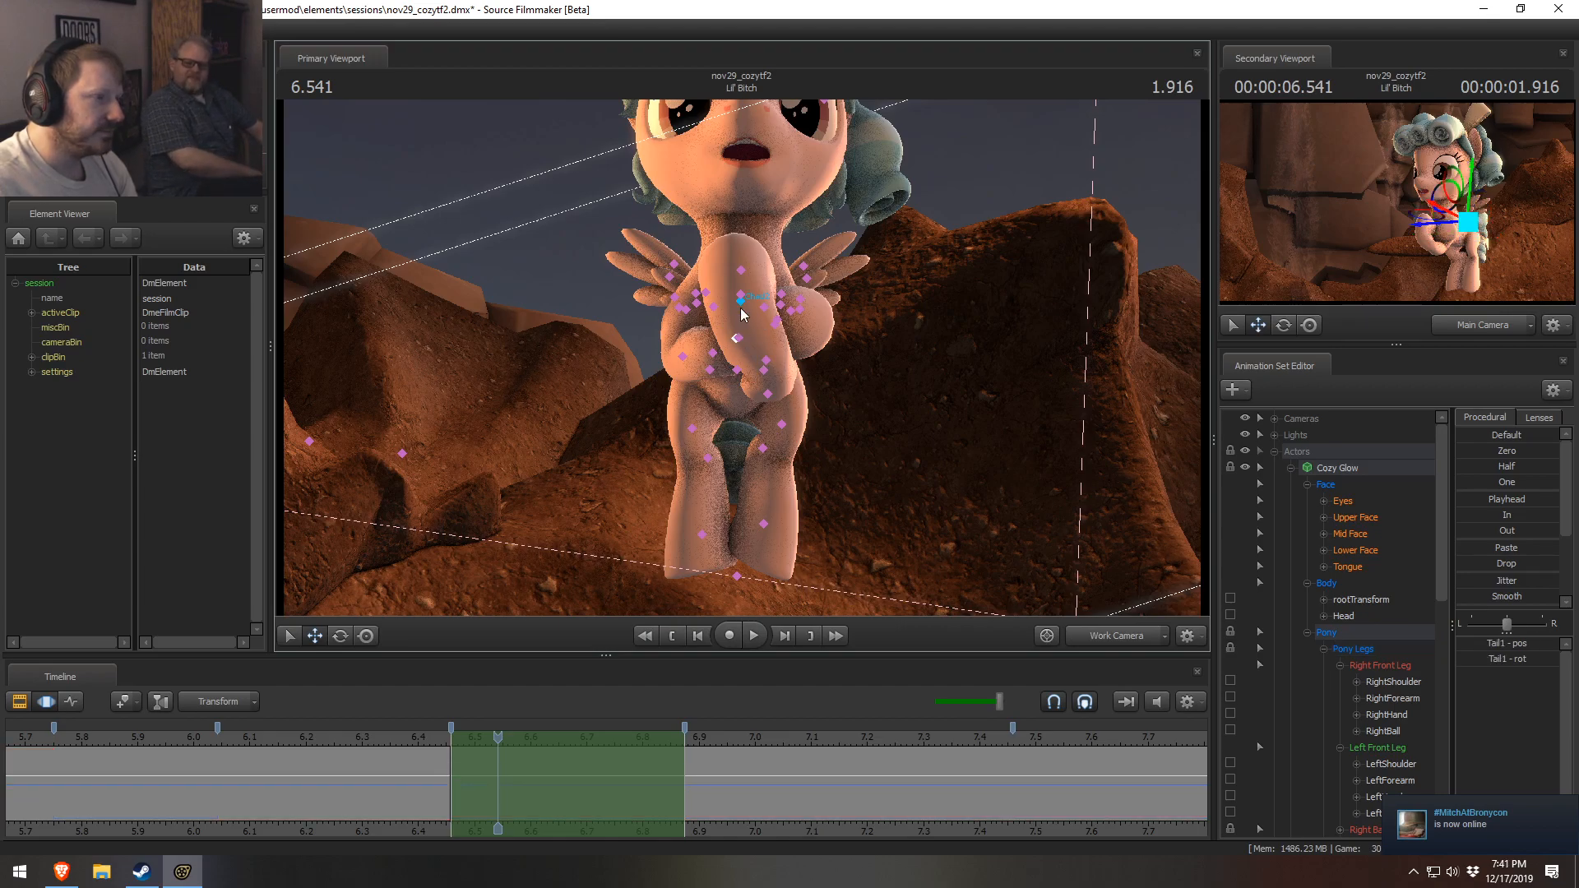
left_click_drag(792, 302, 737, 357, "alt")
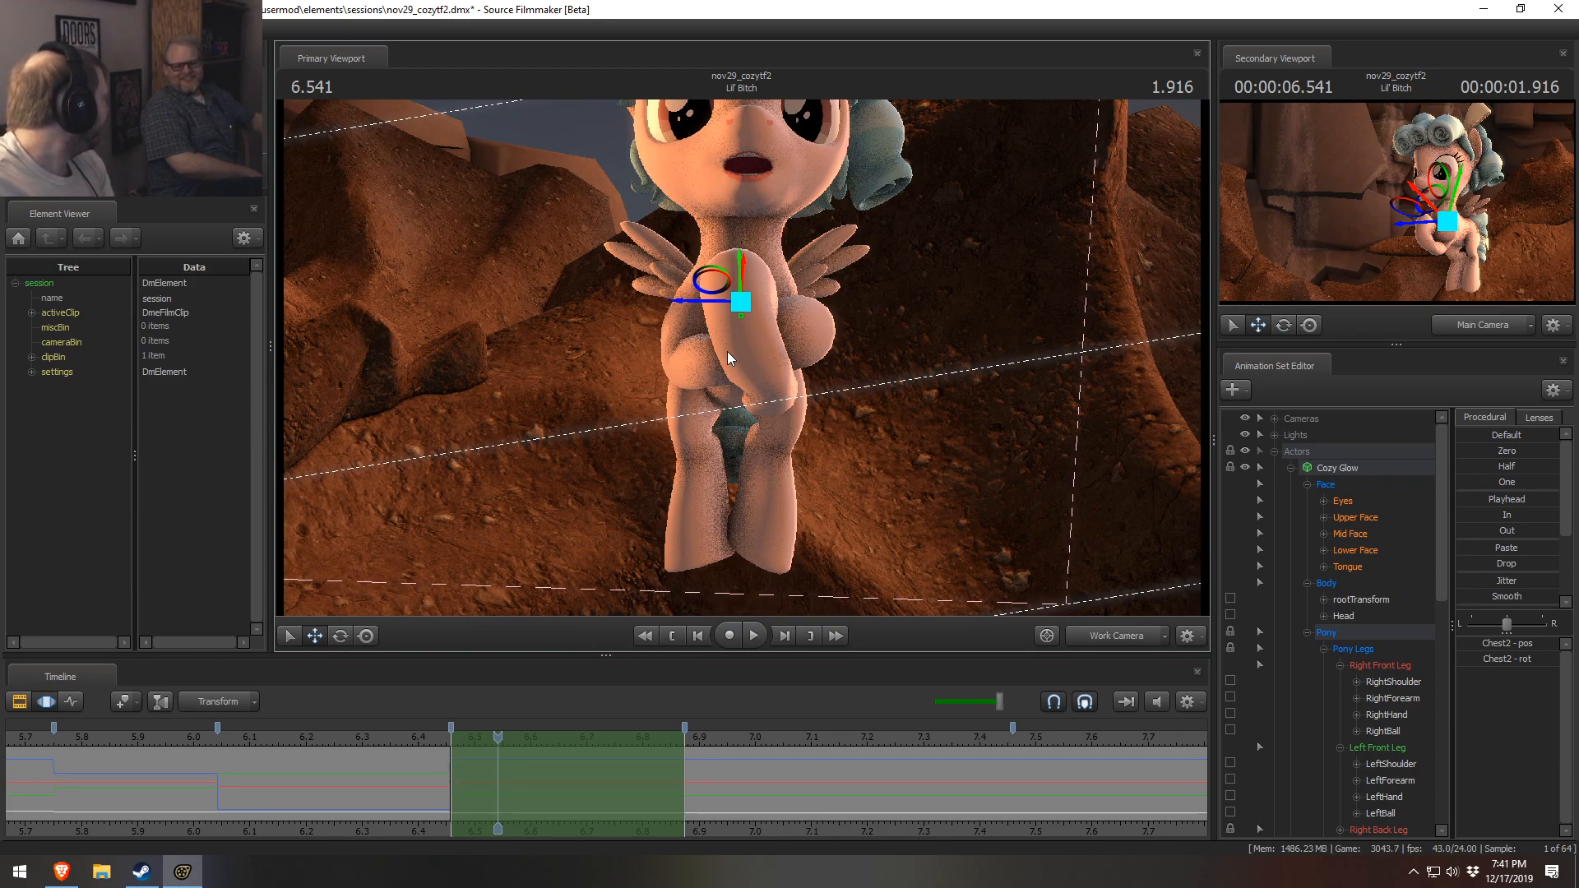
key("ctrl")
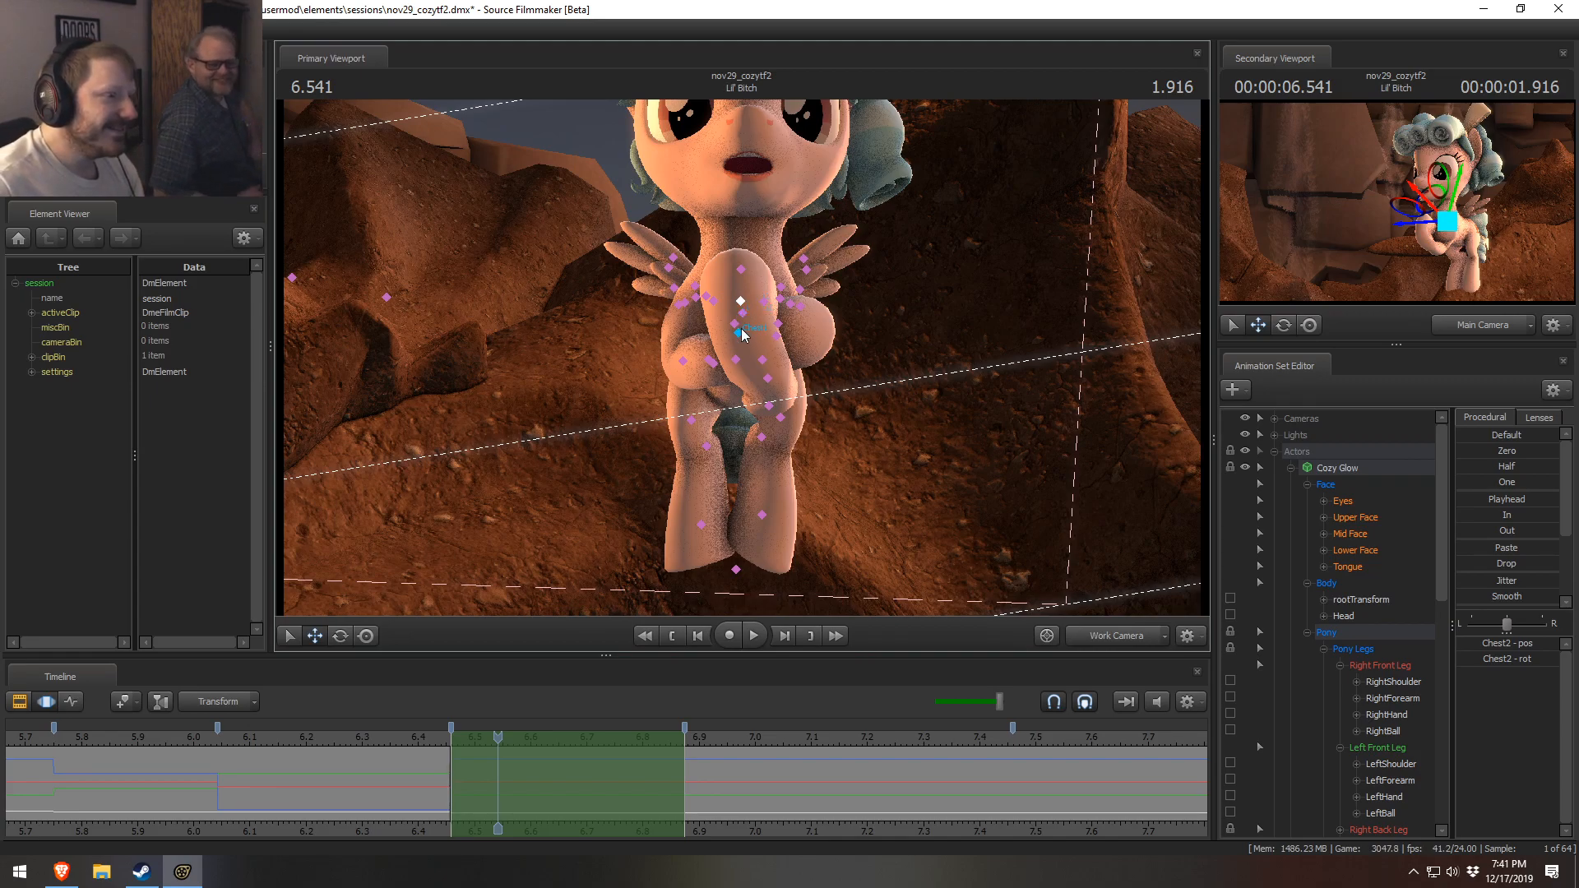
- Adjust the crossed left front leg by shifting the LeftHand bone and rotating the LeftBall bone
left_click(768, 380, "ctrl")
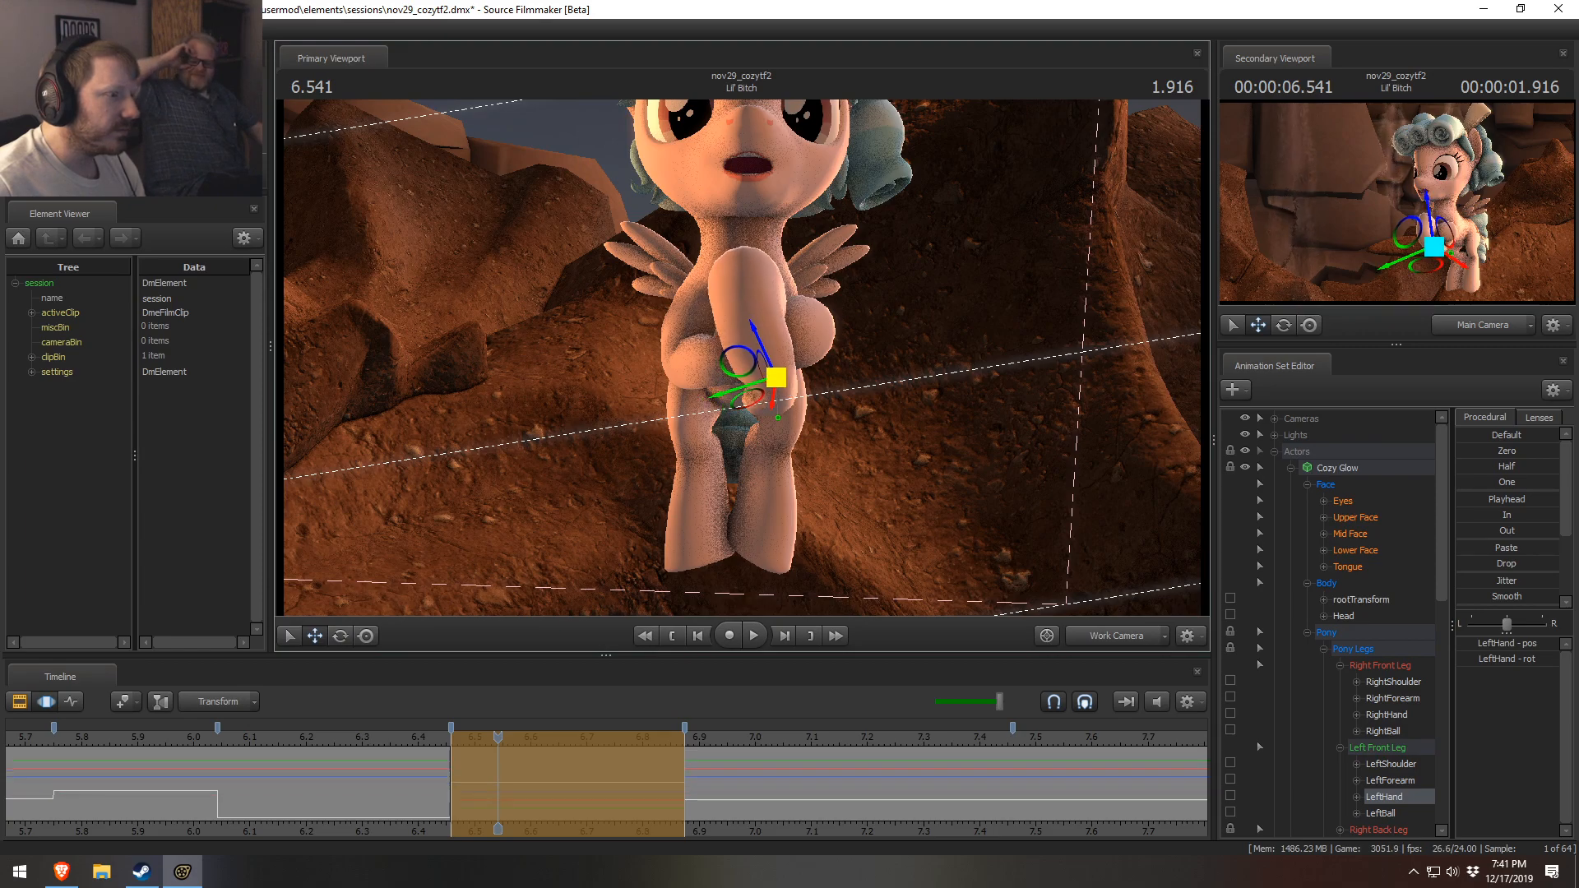
key("ctrl")
left_click(744, 315, "ctrl")
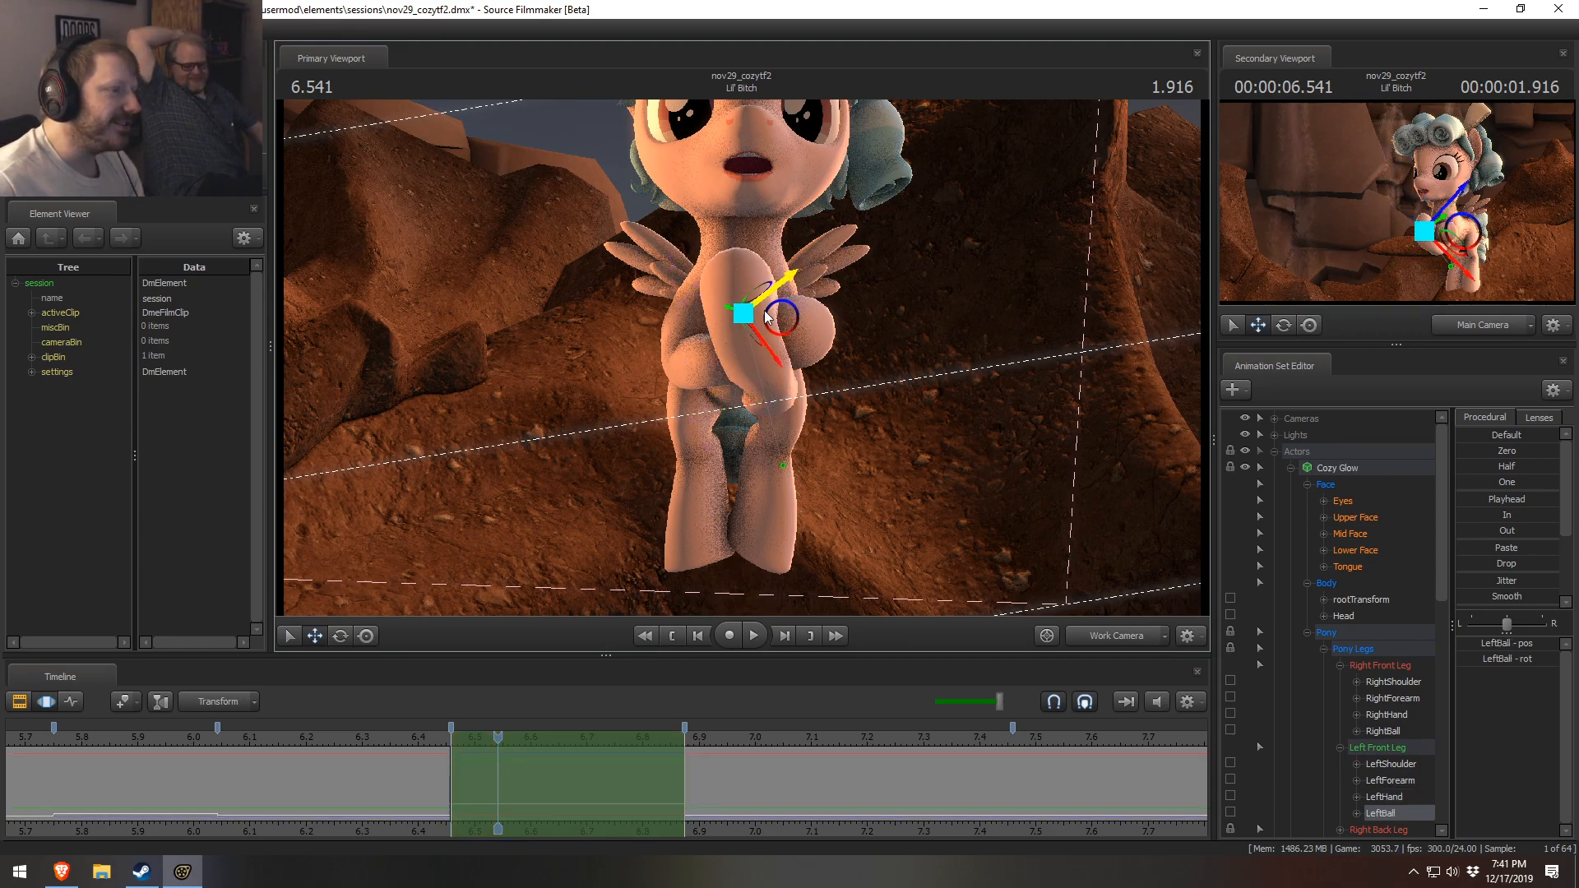
mouse_move(797, 308)
left_mouse_down("alt")
mouse_move(753, 382)
mouse_move(773, 324)
mouse_move(794, 328)
left_mouse_up("alt")
key("e")
mouse_move(914, 302)
left_mouse_down("alt")
mouse_move(745, 311)
mouse_move(732, 371)
mouse_move(897, 309)
left_mouse_up("alt")
- Play back the crossed-leg pose and check it through the Main Camera
left_click(266, 740)
key("space")
left_click(1092, 628)
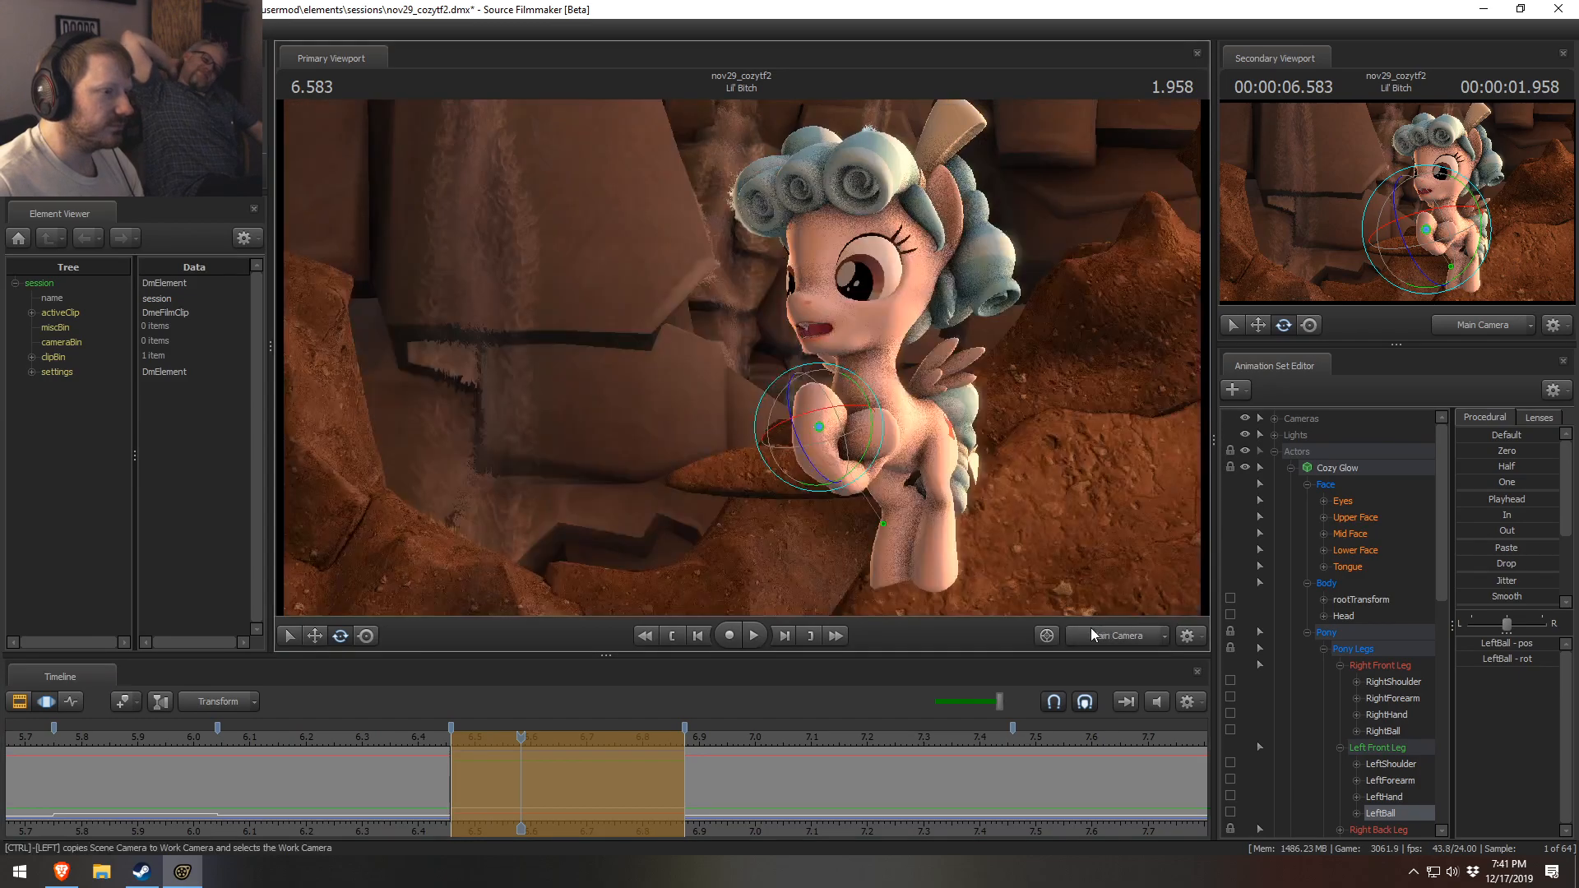
left_click(1131, 635)
- Adjust the body's lean from the side by rotating the hips and the Chest2 bone
left_click_drag(755, 329, 840, 404, "alt")
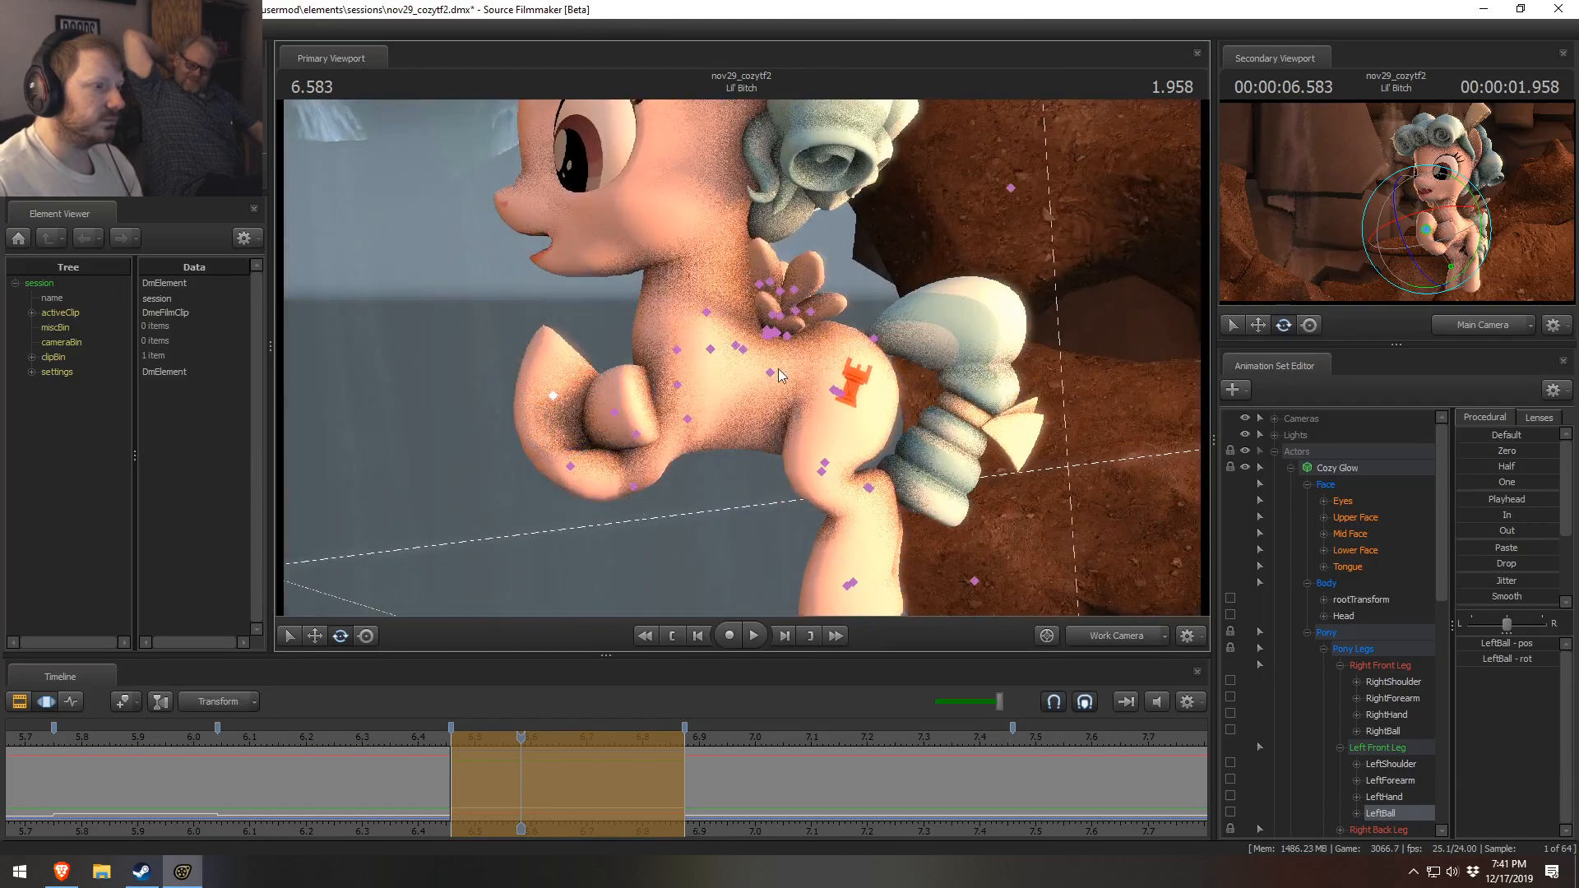
left_click(841, 405)
mouse_move(821, 343)
left_mouse_down("alt")
mouse_move(766, 305)
mouse_move(812, 358)
left_mouse_up("alt")
left_click(798, 309)
left_click(722, 327, "ctrl")
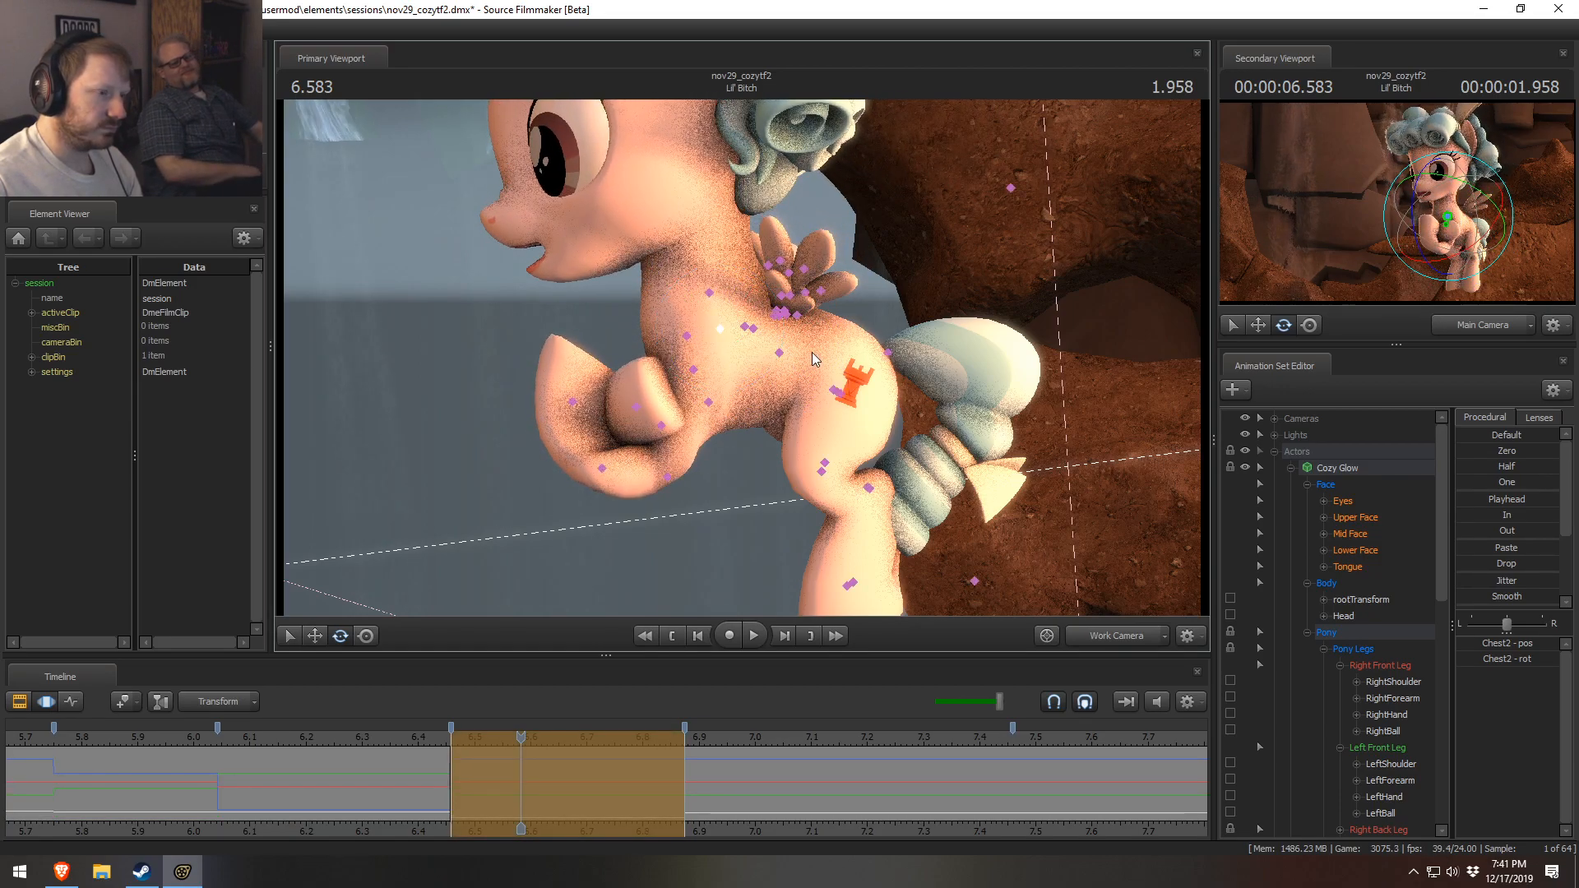
- Unlock the back leg bones, including LeftThigh, and tilt the hips with the Pelvis bone
left_click(837, 390, "ctrl")
scroll(1305, 674, "down", 6)
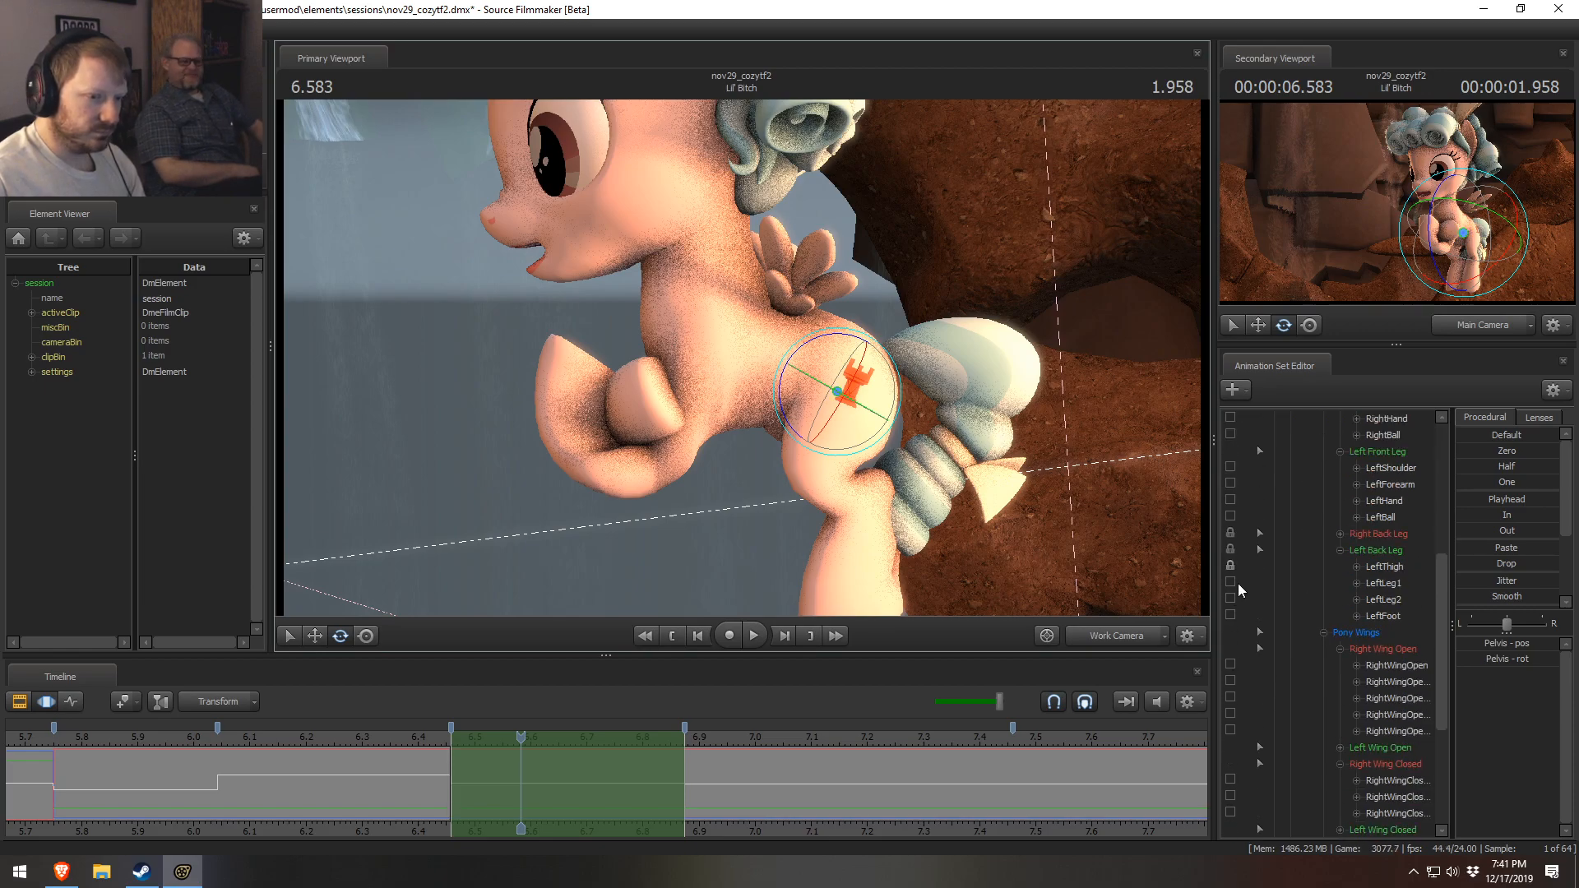
left_click(1340, 534)
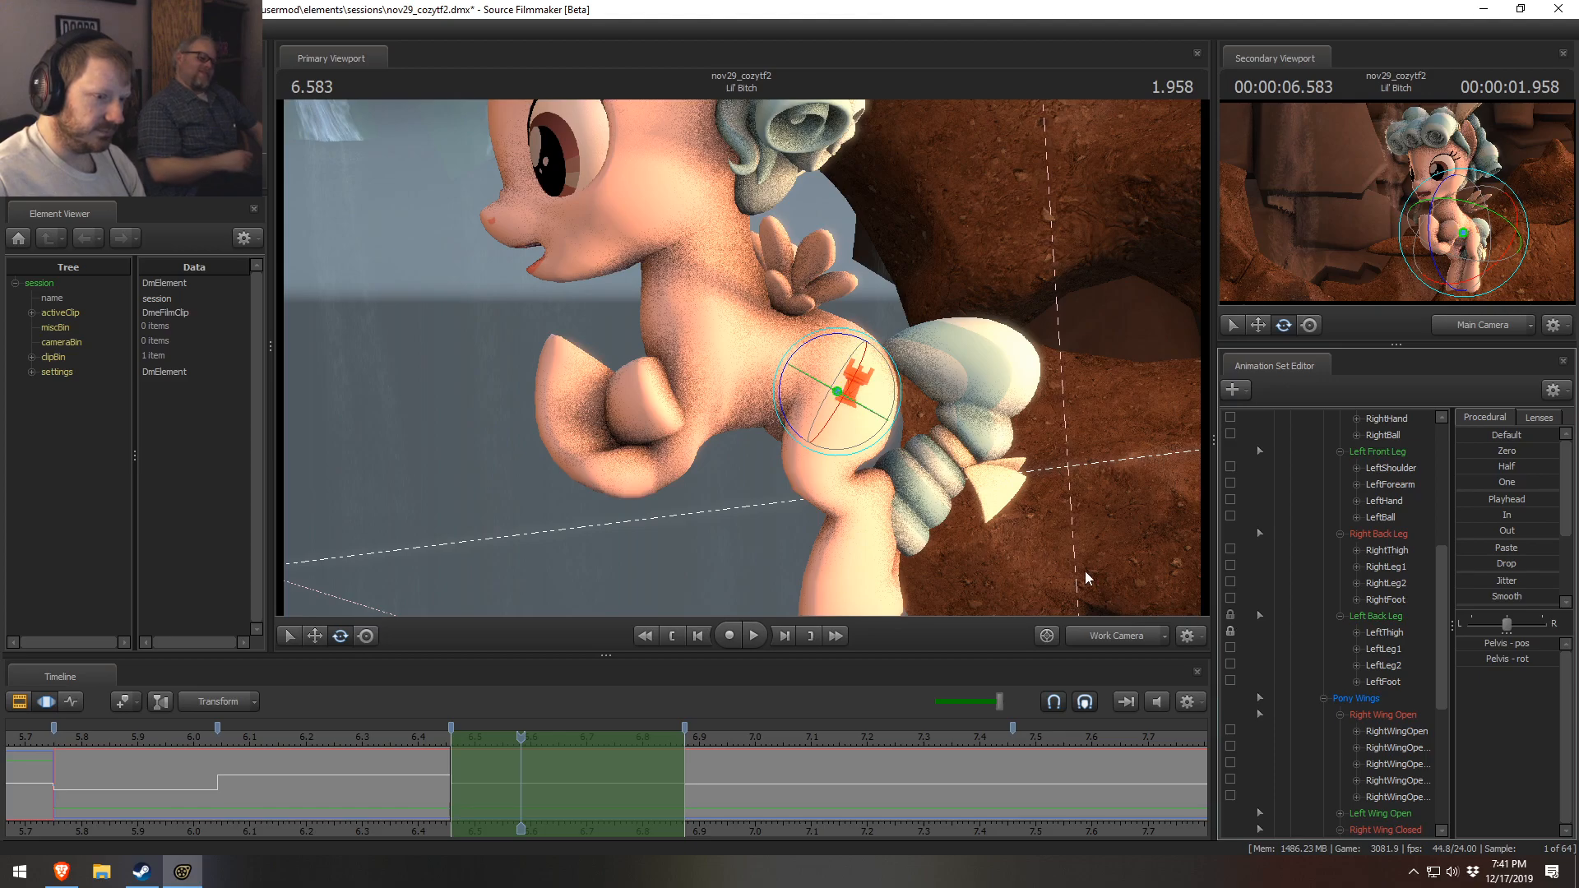
middle_click_drag(741, 388, 761, 334)
left_click_drag(856, 405, 855, 353, "alt")
key("ctrl+z")
left_click(1230, 632)
key("w")
- Reposition the chest by rotating the Chest2 bone and moving it slightly forward
left_click(793, 270, "ctrl")
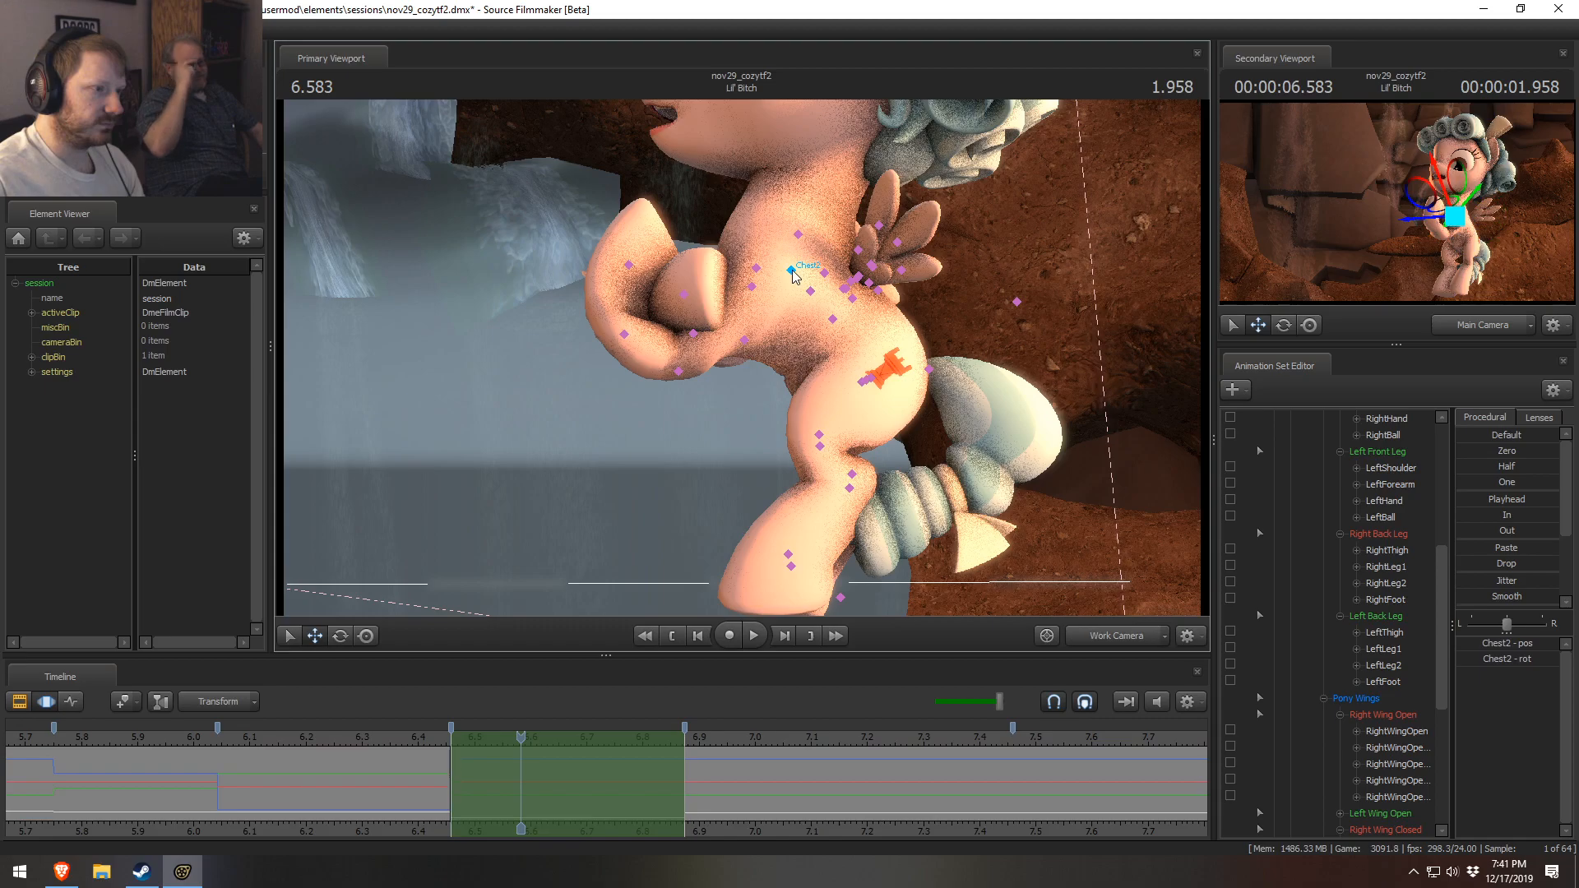
key("e")
left_click_drag(765, 322, 787, 318)
key("w")
left_click_drag(791, 241, 763, 241)
key("ctrl")
key("ctrl")
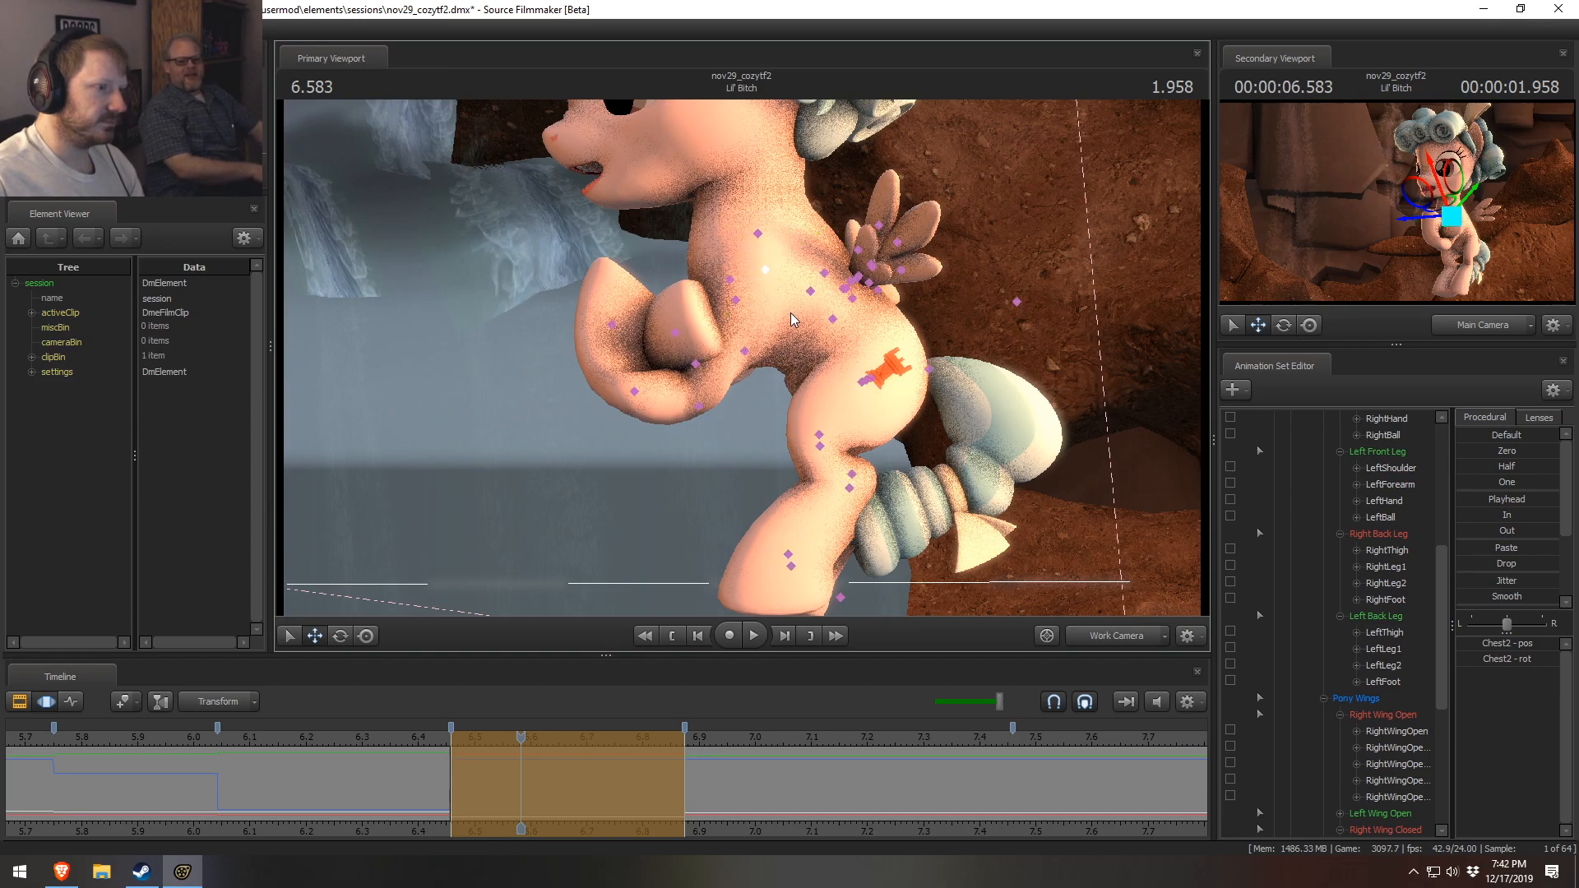
key("F2")
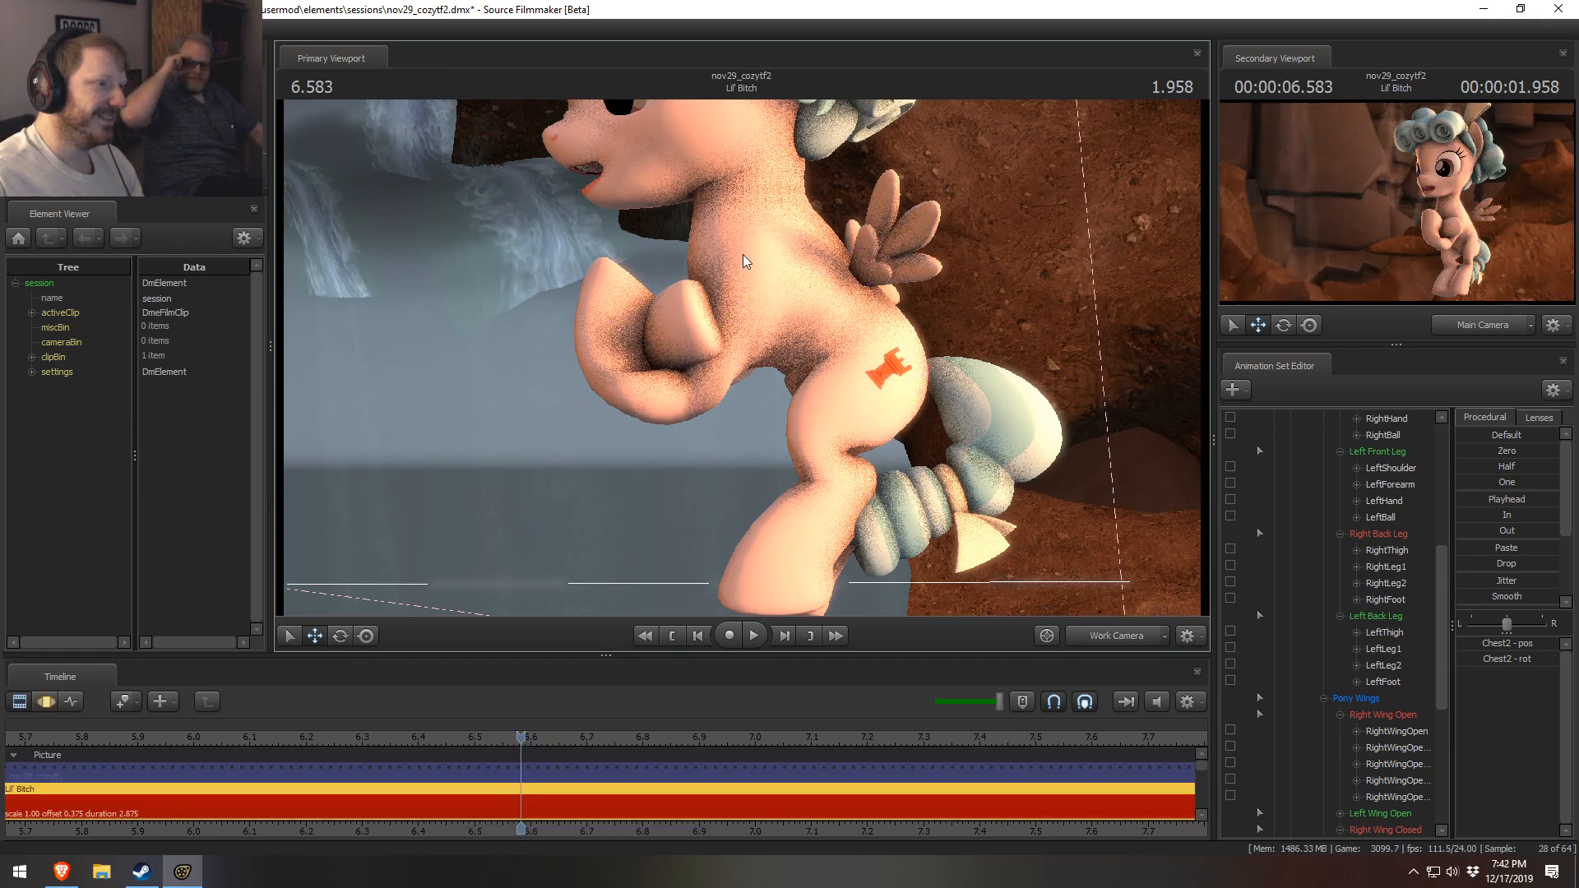
key("F3")
- Adjust the base of the neck by rotating the Neck bone and moving it slightly forward
key("ctrl")
left_click(756, 234, "ctrl")
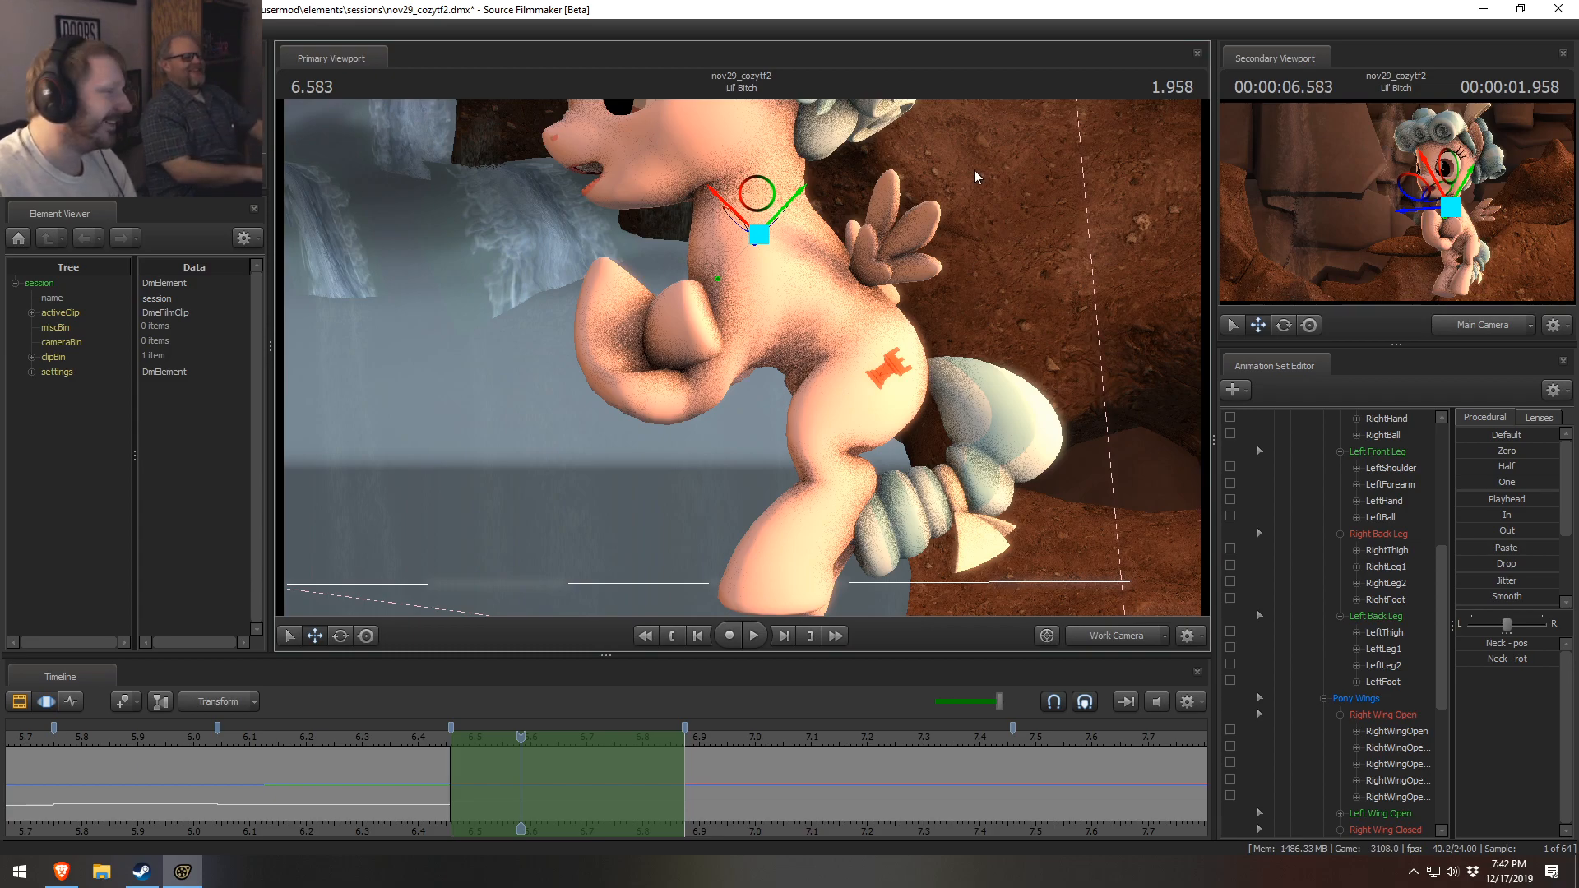
key("e")
left_click_drag(788, 294, 790, 274)
key("w")
left_click_drag(762, 202, 751, 203)
- Adjust the head's angle with the Head bone and check the motion through the Main Camera
mouse_move(655, 142)
left_mouse_down("ctrl")
mouse_move(677, 192)
mouse_move(747, 170)
mouse_move(754, 206)
mouse_move(736, 214)
left_mouse_up("ctrl")
key("e")
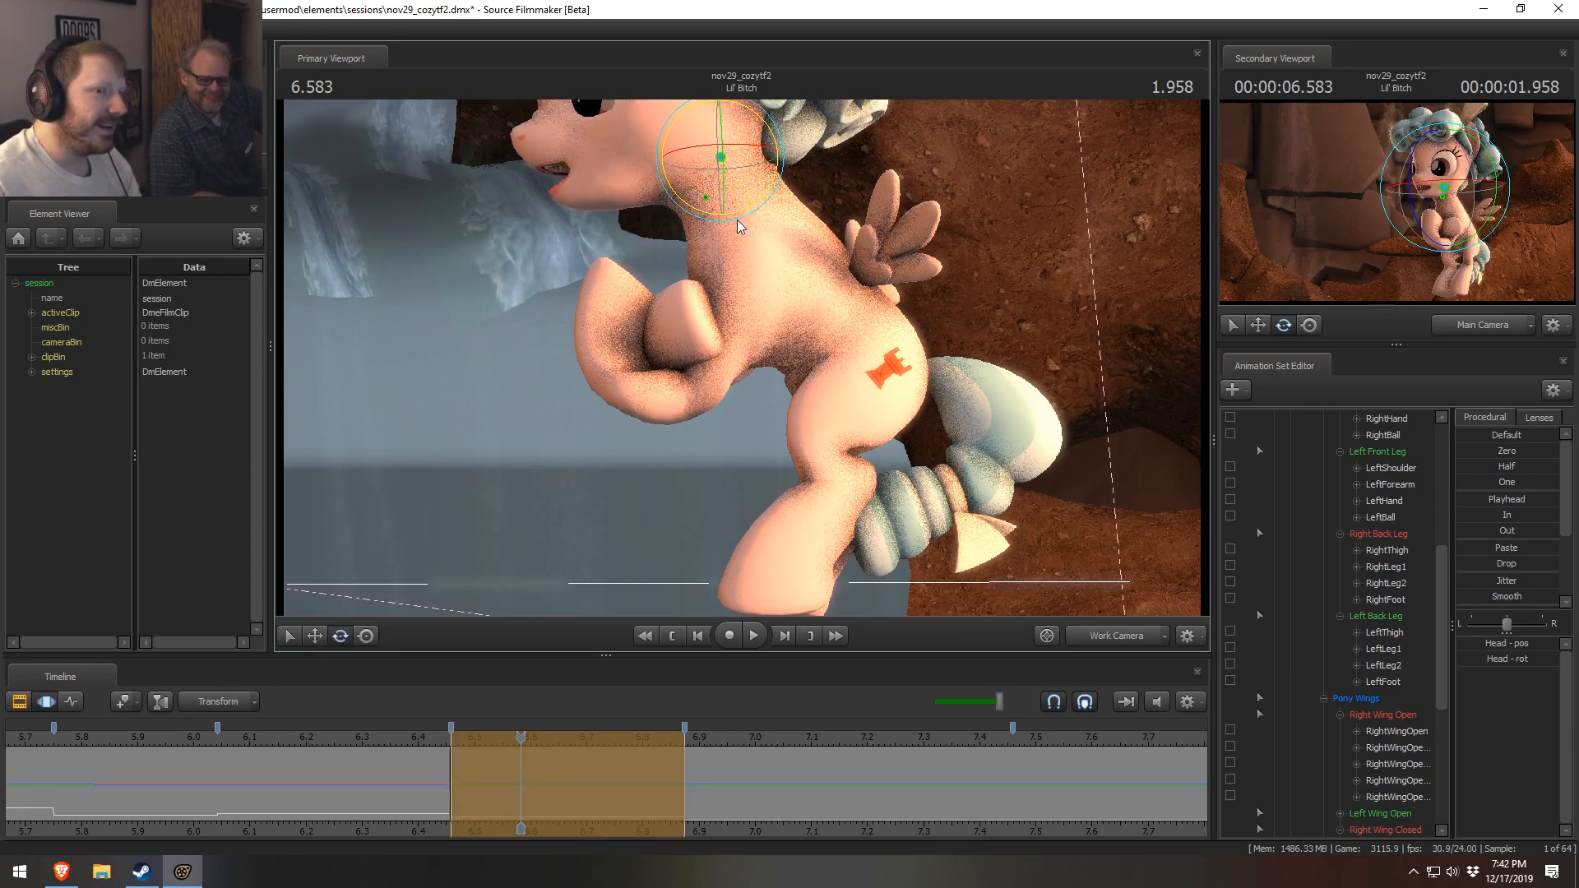
left_click(1115, 637)
left_click_drag(892, 348, 877, 296)
left_click_drag(339, 791, 539, 781)
- Bend the neck further forward with the Neck bone and rotate the Head bone to match in the Work Camera
left_click(876, 379)
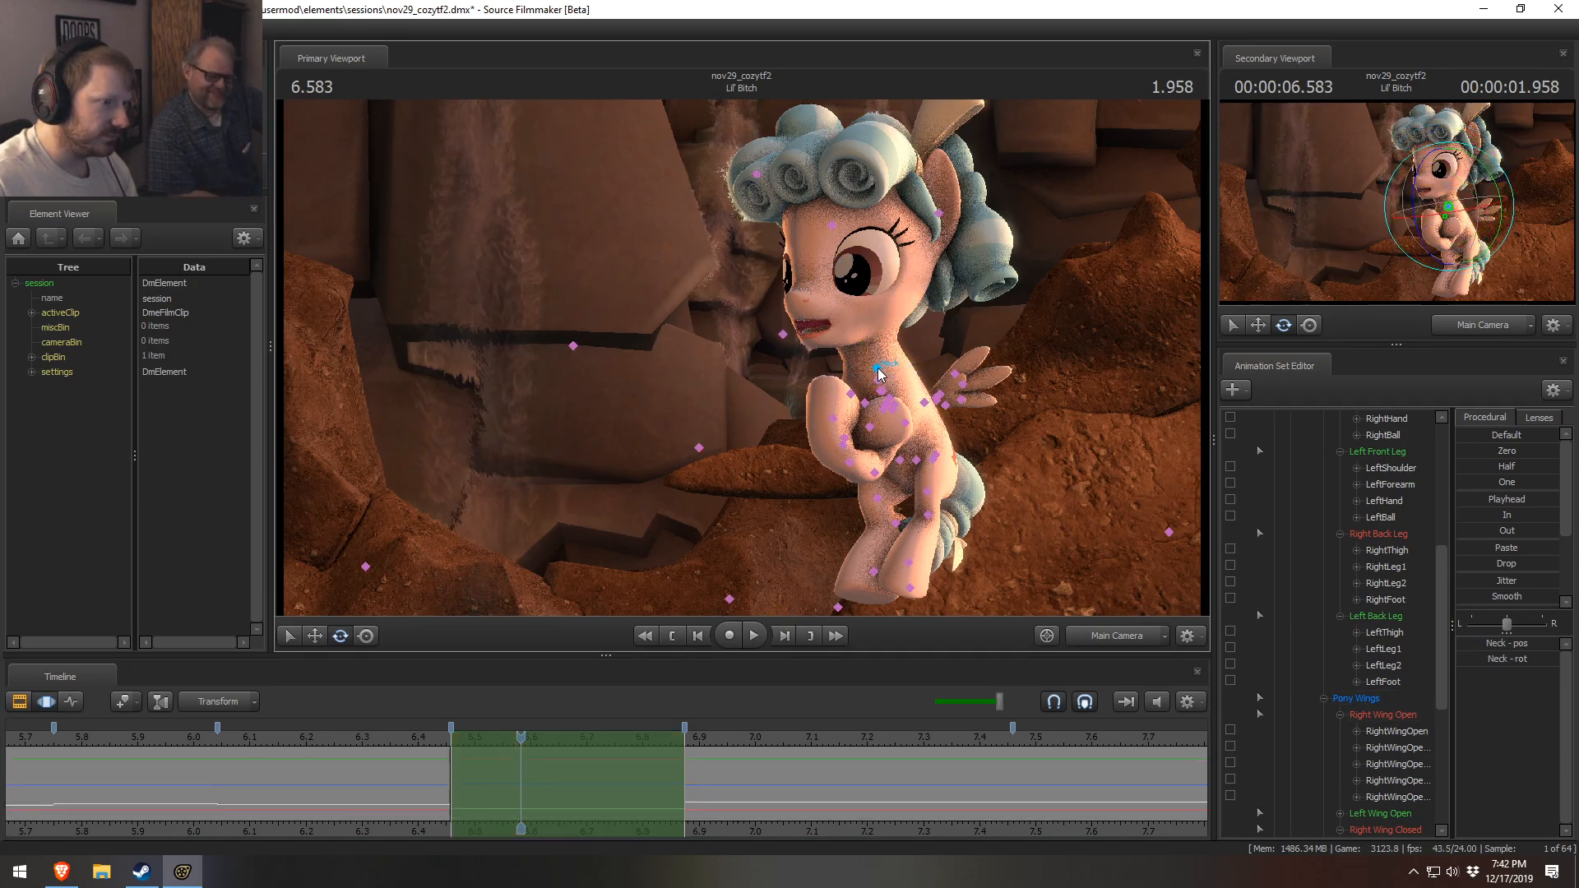
left_click(1090, 636)
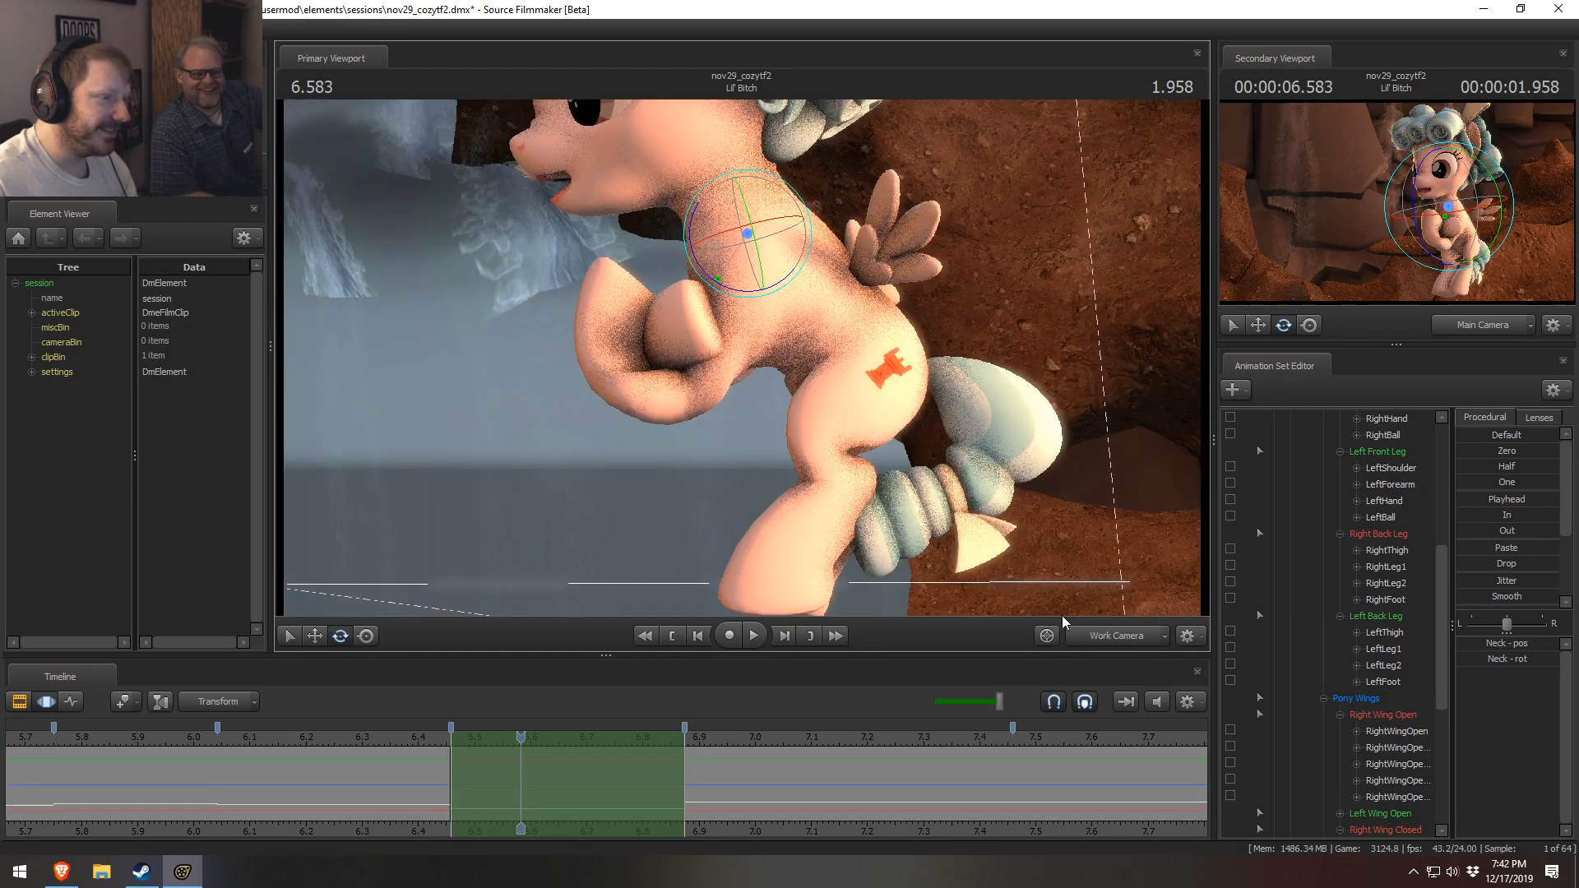
left_click(741, 294)
left_click_drag(746, 227, 682, 273)
left_click(689, 169, "ctrl")
key("e")
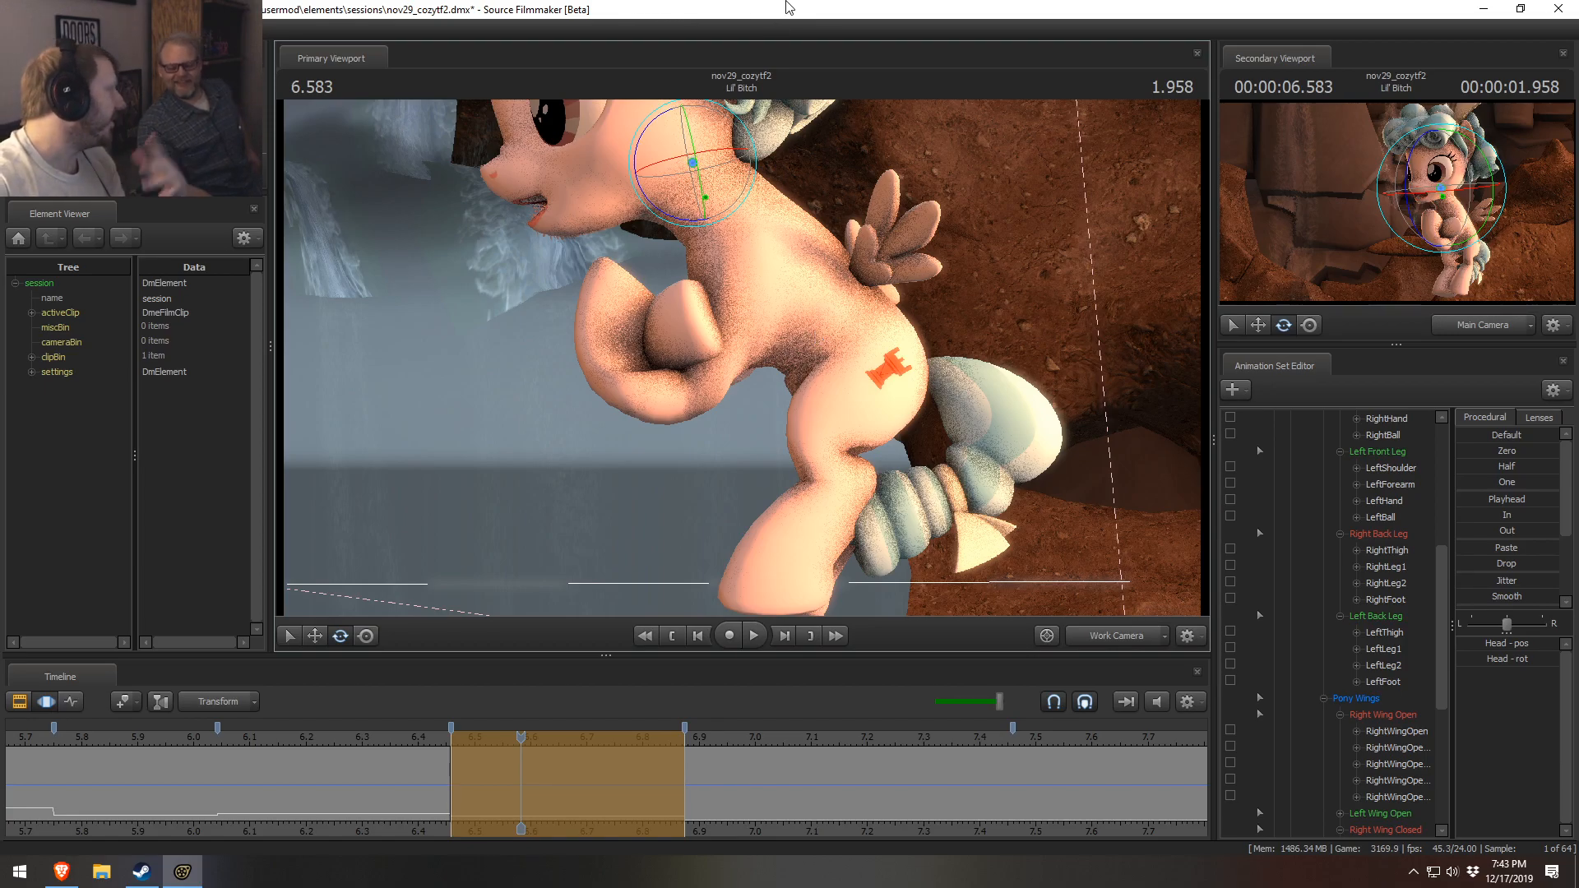
- Scrub through the pose and select the next time range, from about 6.88 to 7.46 seconds
left_click_drag(346, 752, 509, 756)
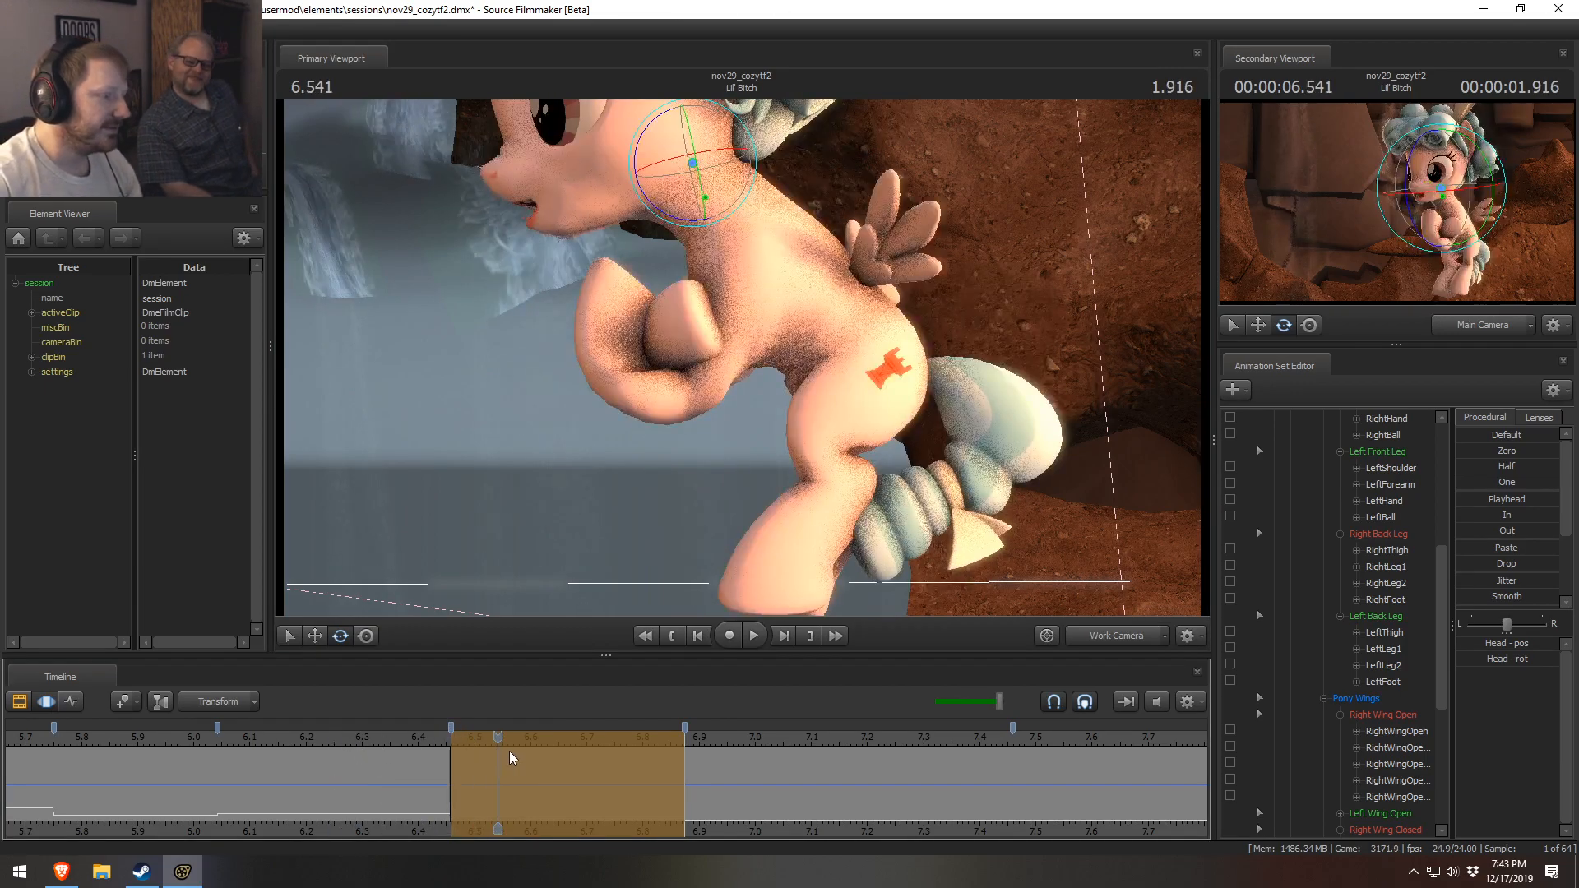
left_click_drag(695, 493, 769, 370)
left_click_drag(322, 811, 807, 776)
left_click_drag(688, 782, 1011, 805, "shift")
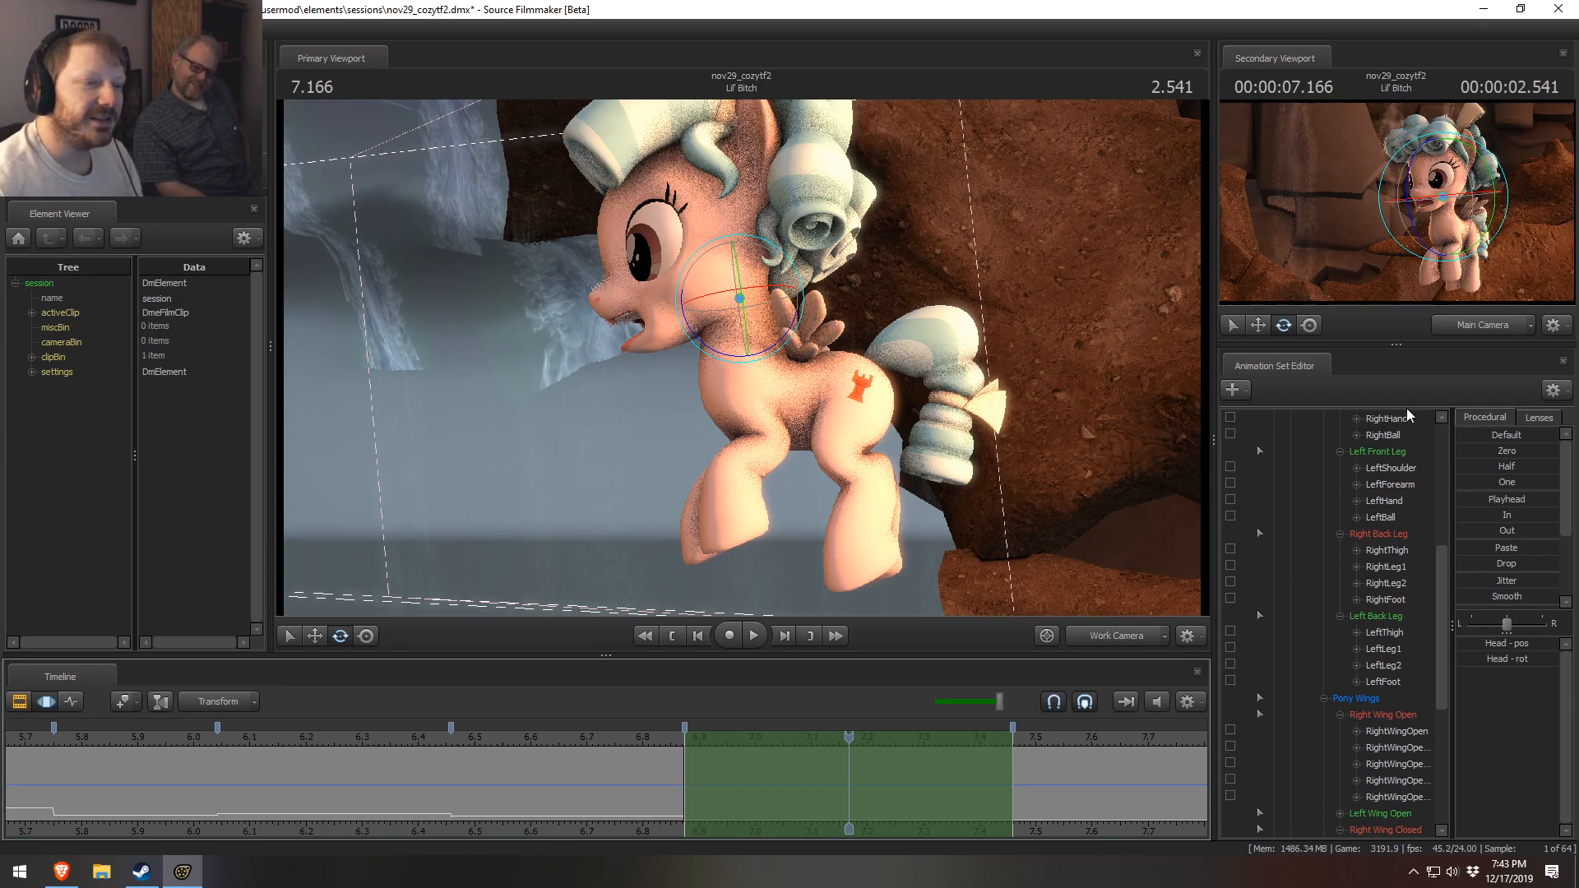
- Widen the Animation Set Editor and its preset slider column
left_click_drag(1452, 525, 1438, 526)
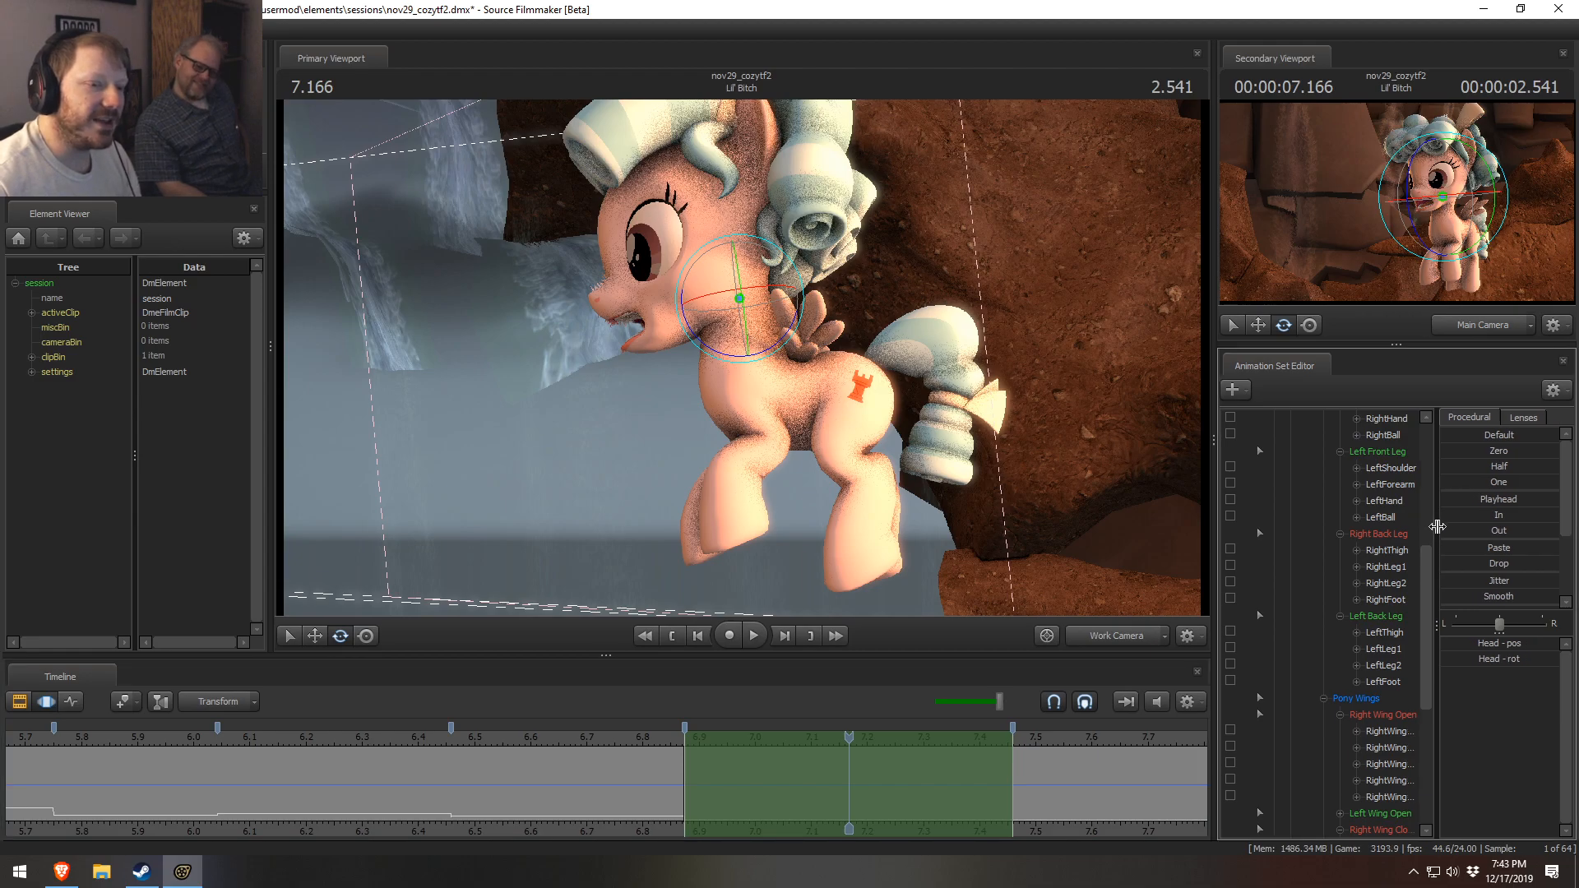
left_click_drag(1215, 588, 1192, 587)
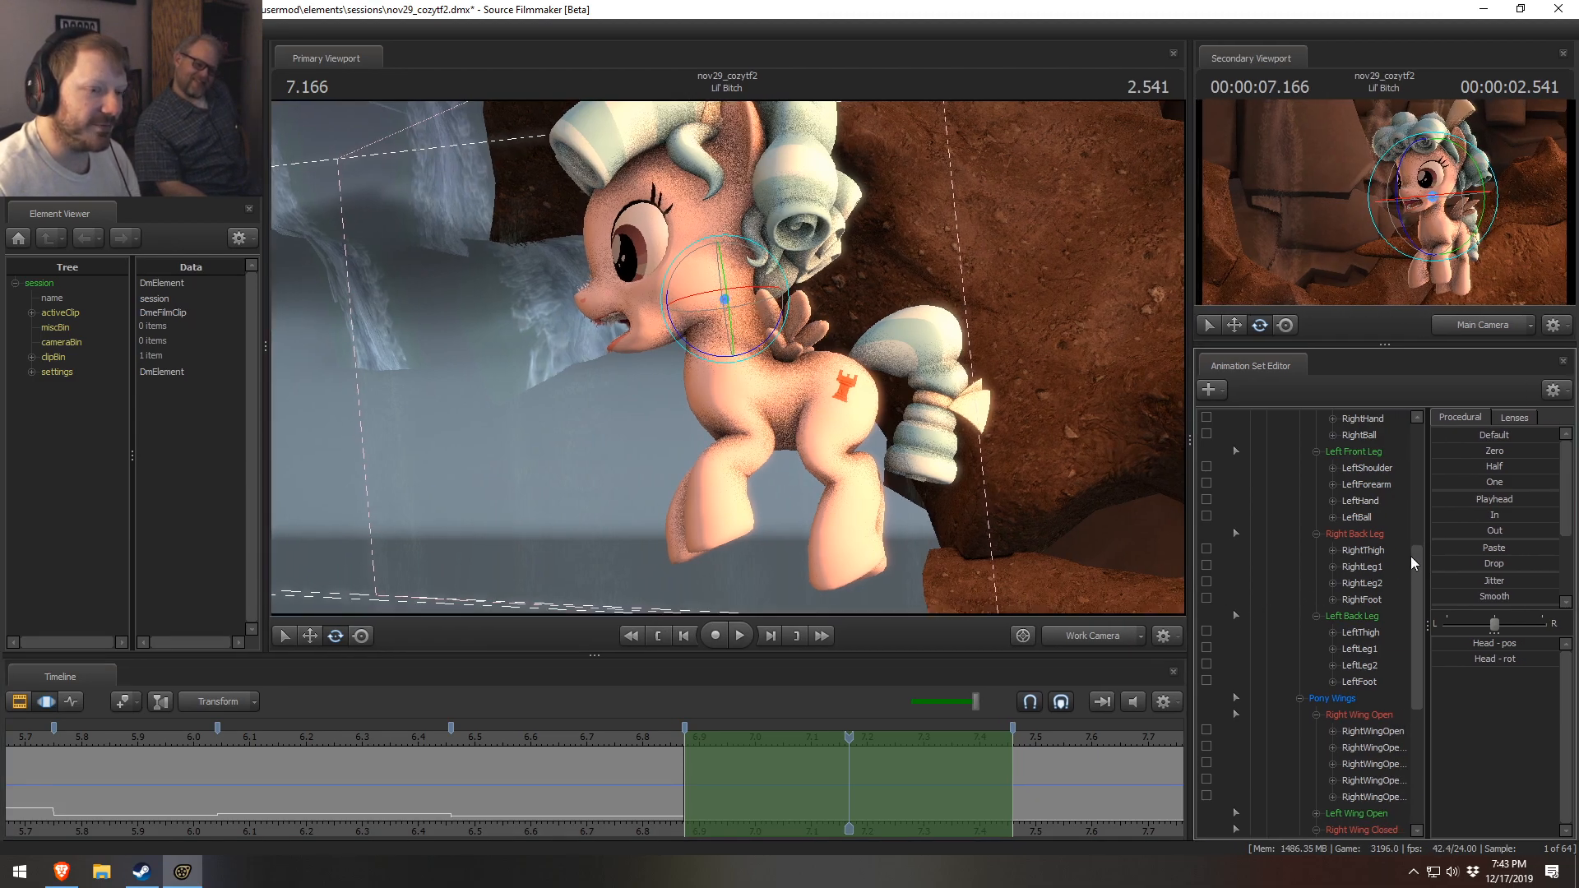
left_click_drag(1425, 550, 1420, 550)
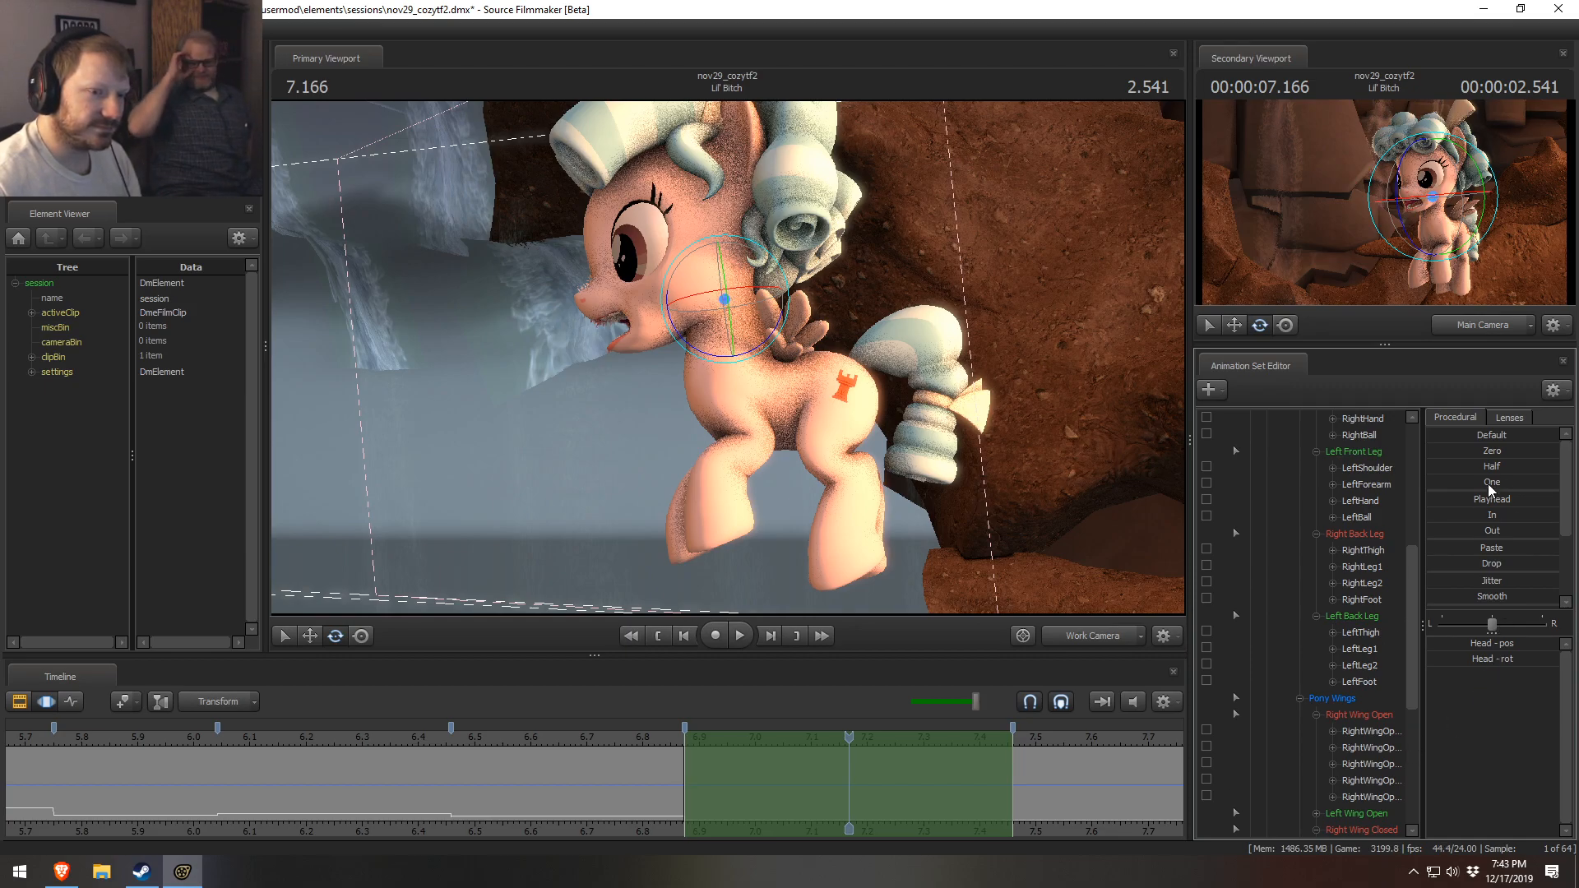
- Apply the In preset fully to all of Cozy Glow's controls except the Face group
scroll(1322, 517, "up", 6)
left_click(1316, 468)
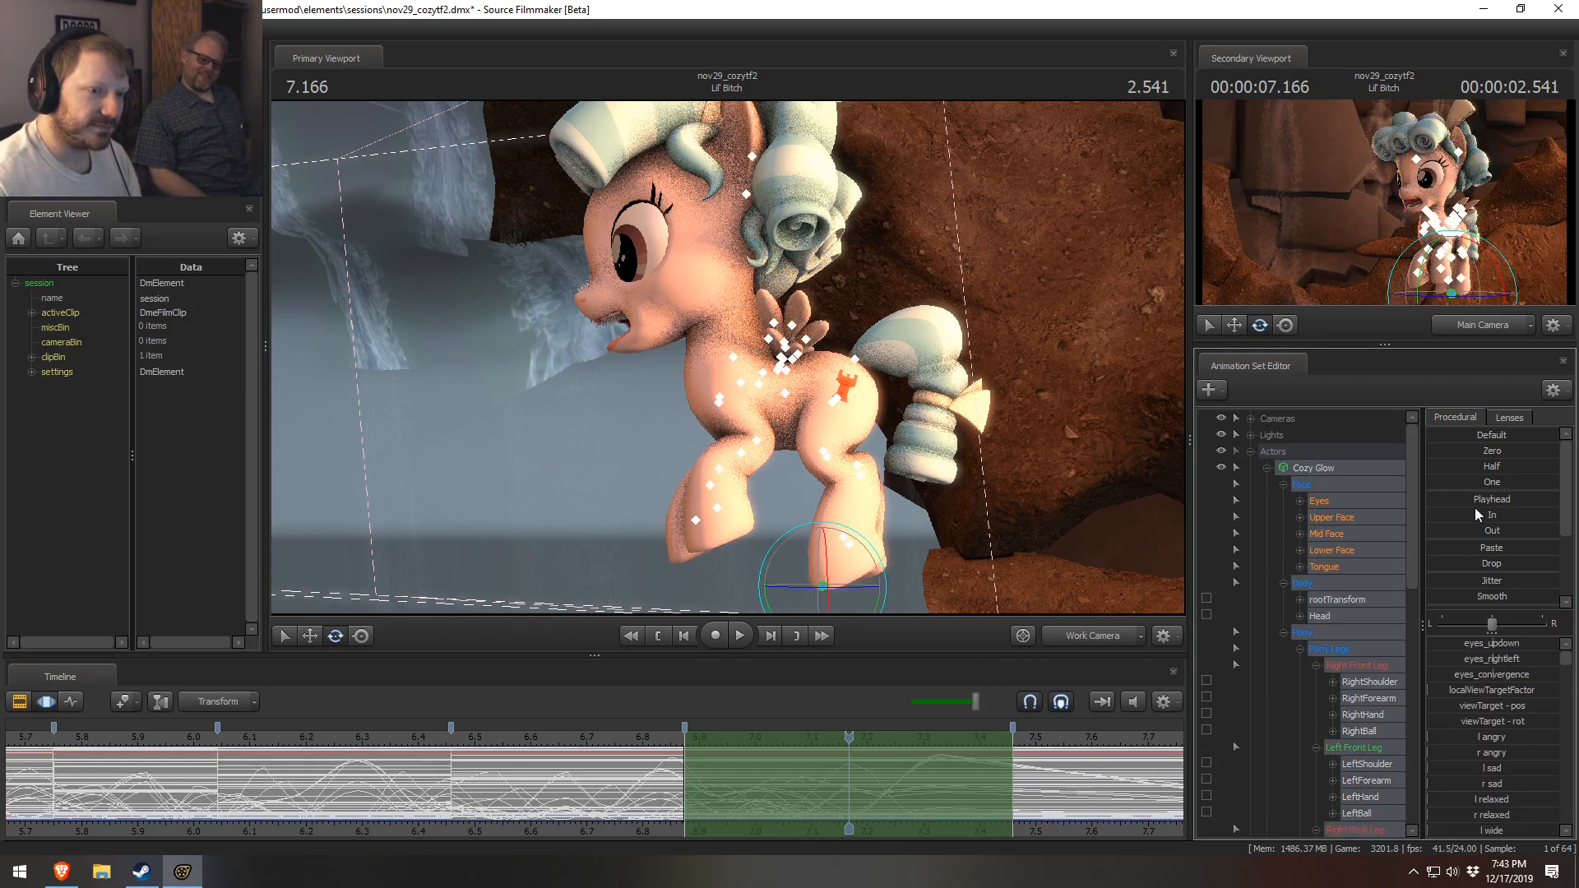
mouse_move(1433, 515)
left_mouse_down()
mouse_move(1555, 515)
mouse_move(1429, 515)
left_mouse_up()
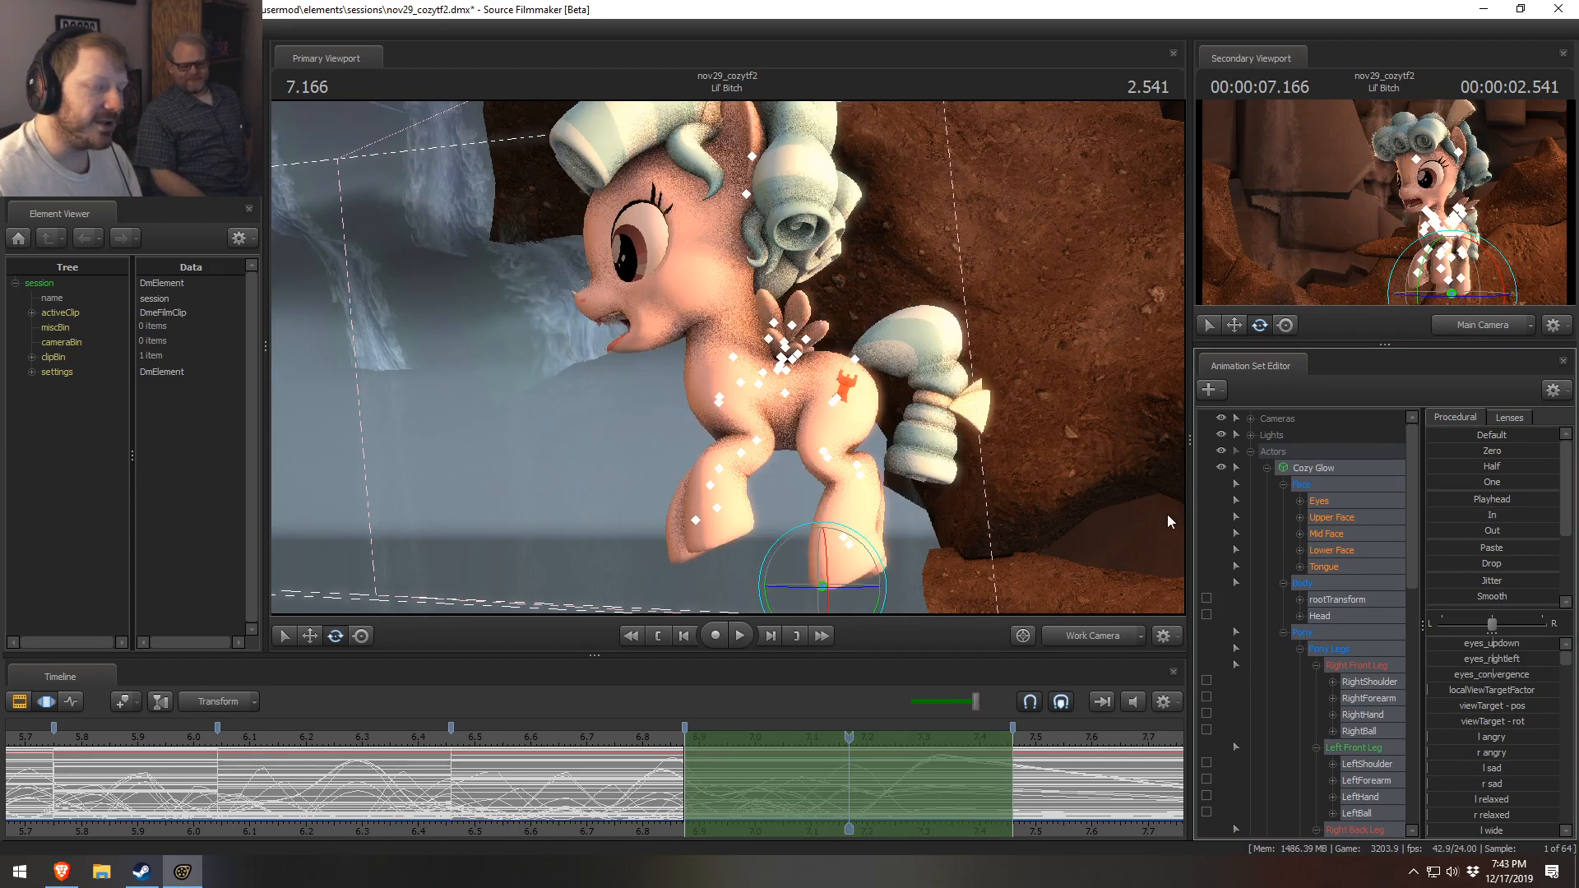
left_click(1302, 501)
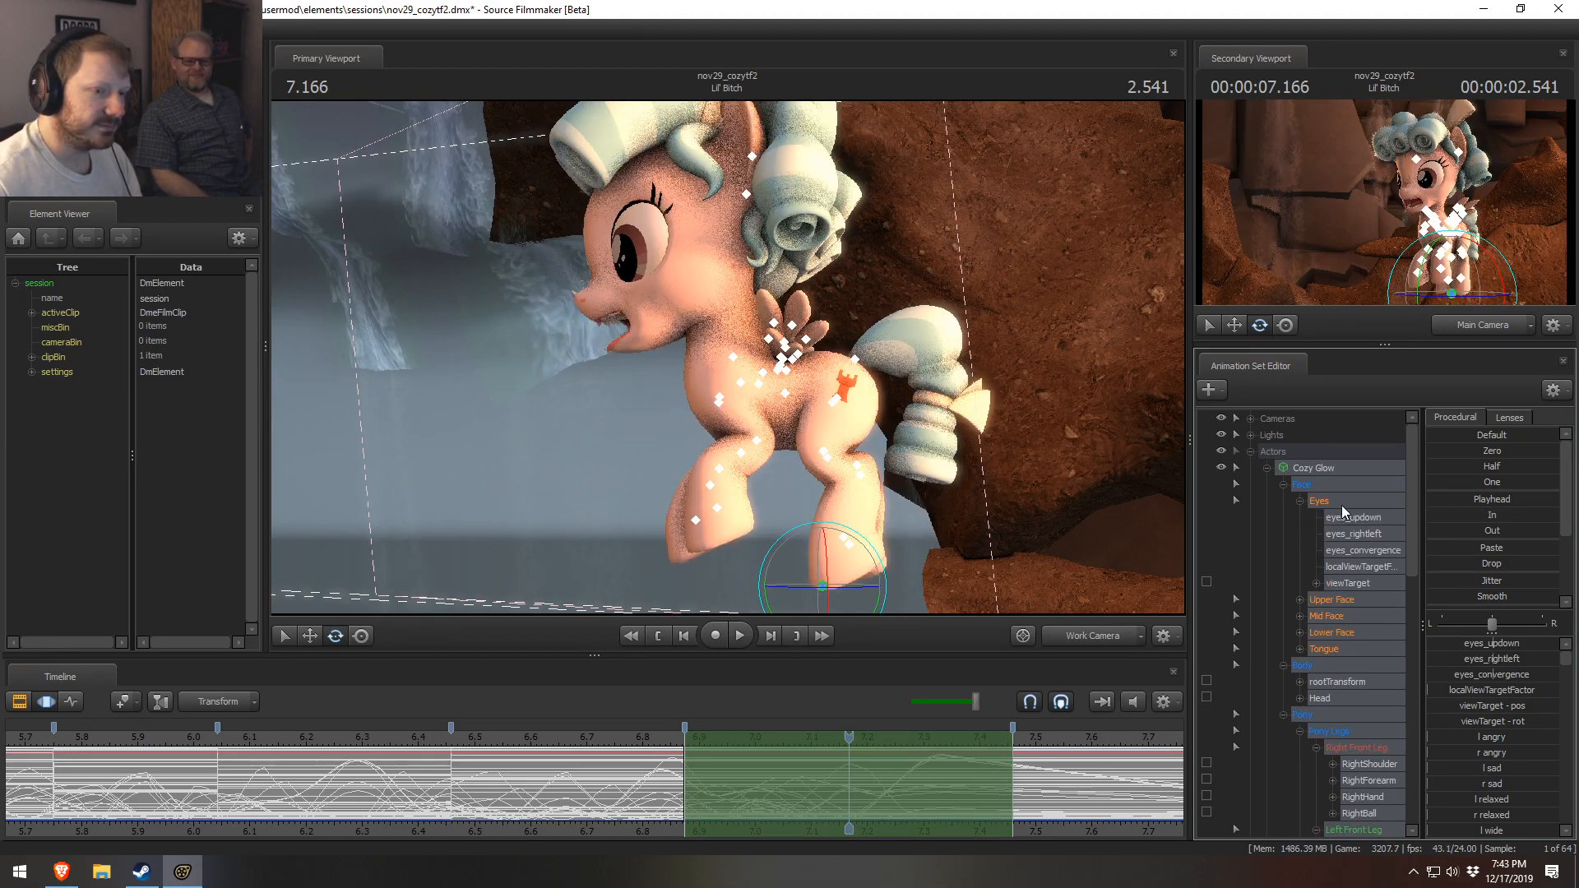
left_click(1324, 485, "ctrl")
left_click(1283, 485)
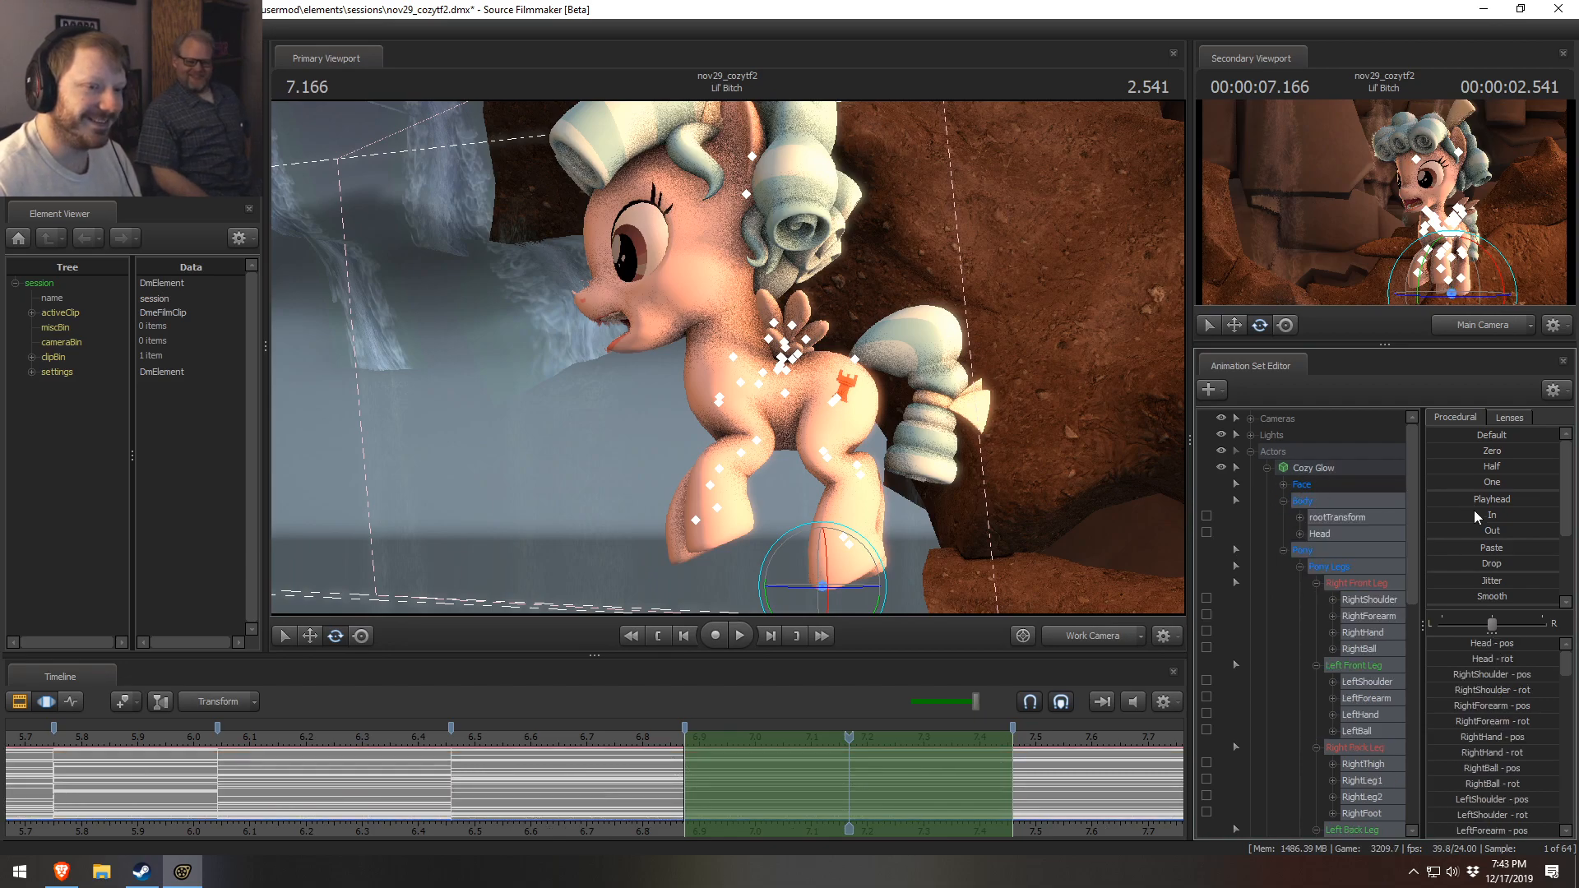
left_click_drag(1475, 514, 1559, 514)
- Move the playhead to 7.041 seconds and shorten the time selection to run from there to about 7.46 seconds
left_click_drag(702, 735, 787, 736)
left_click_drag(603, 746, 778, 747)
key("Return")
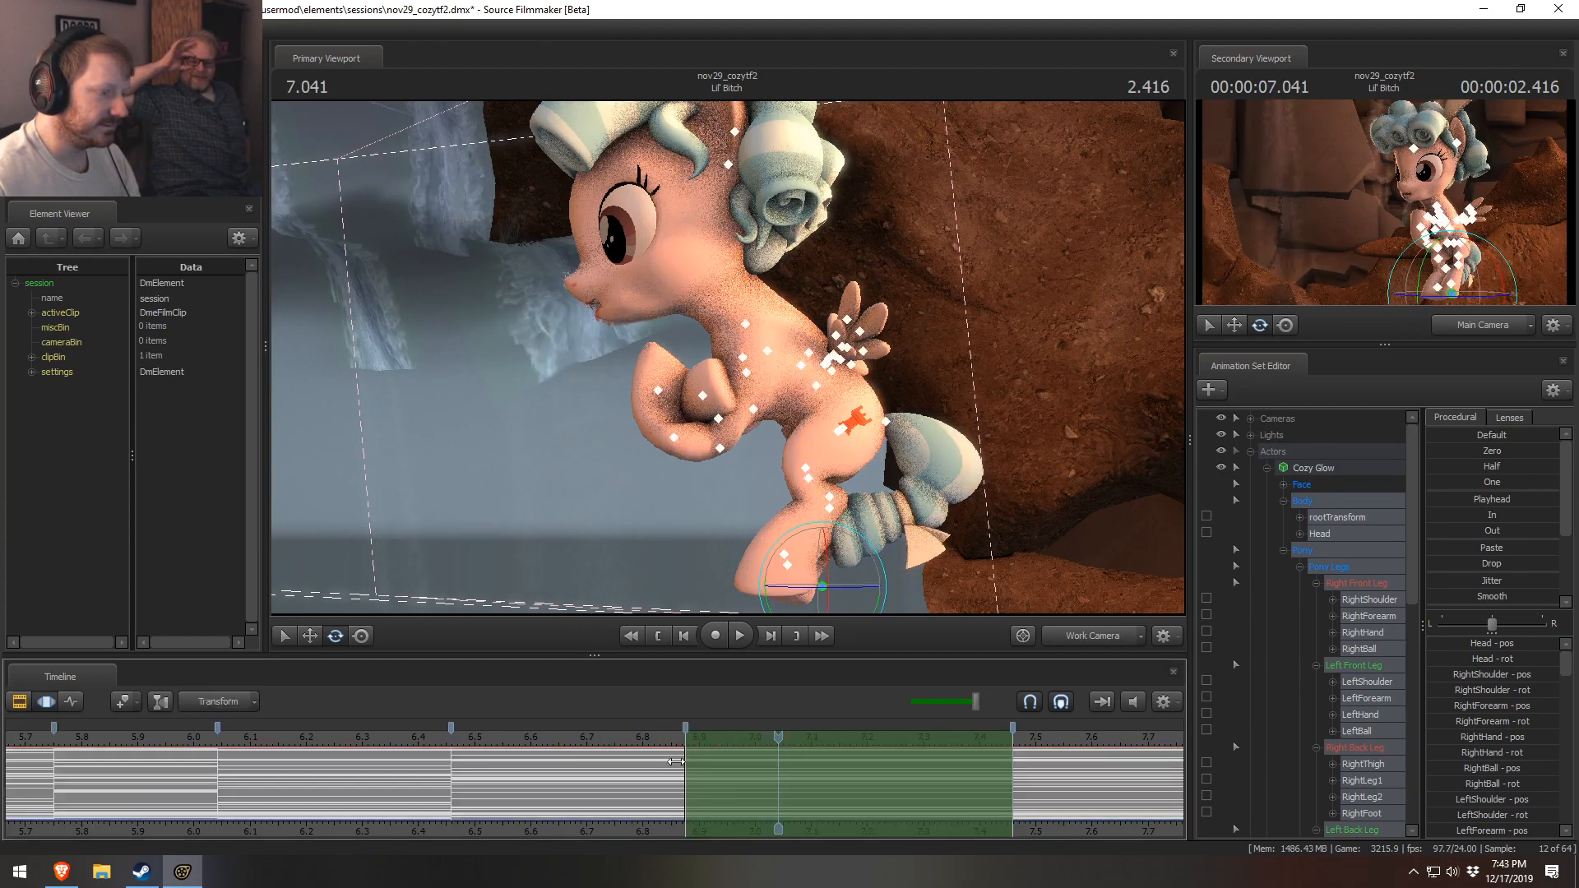
scroll(682, 764, "up", 2, "shift")
left_click_drag(690, 770, 767, 788)
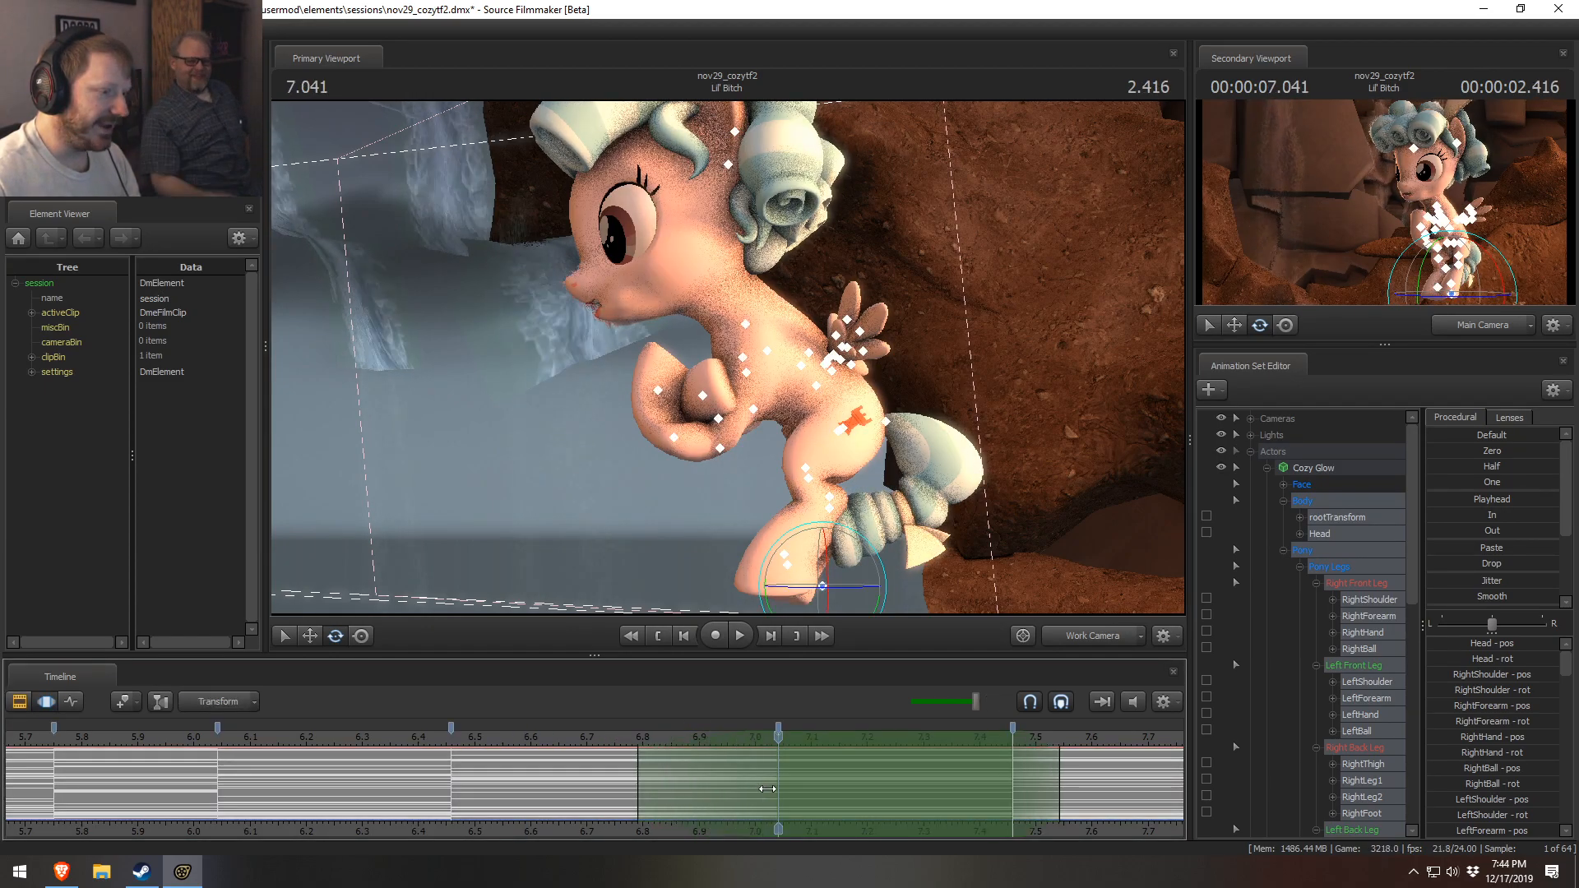
left_click_drag(1058, 778, 979, 794)
middle_click_drag(1087, 831, 787, 834)
left_click_drag(338, 786, 477, 786)
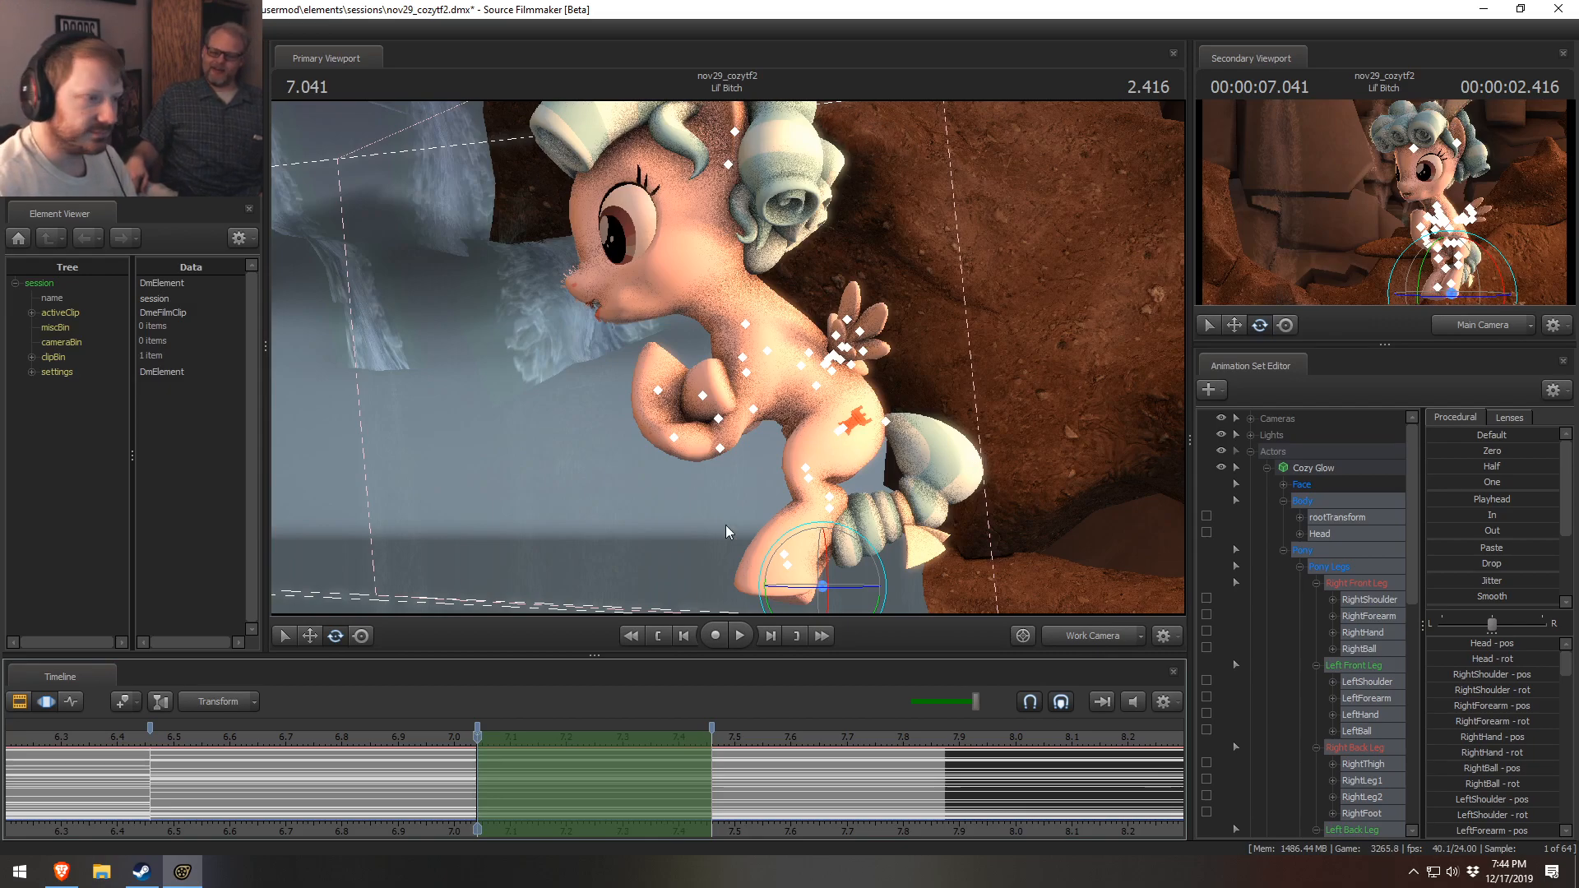
- Change the hip angle at 7.375 seconds by rotating the Pelvis bone and scrub to check the motion
left_click_drag(427, 736, 664, 735)
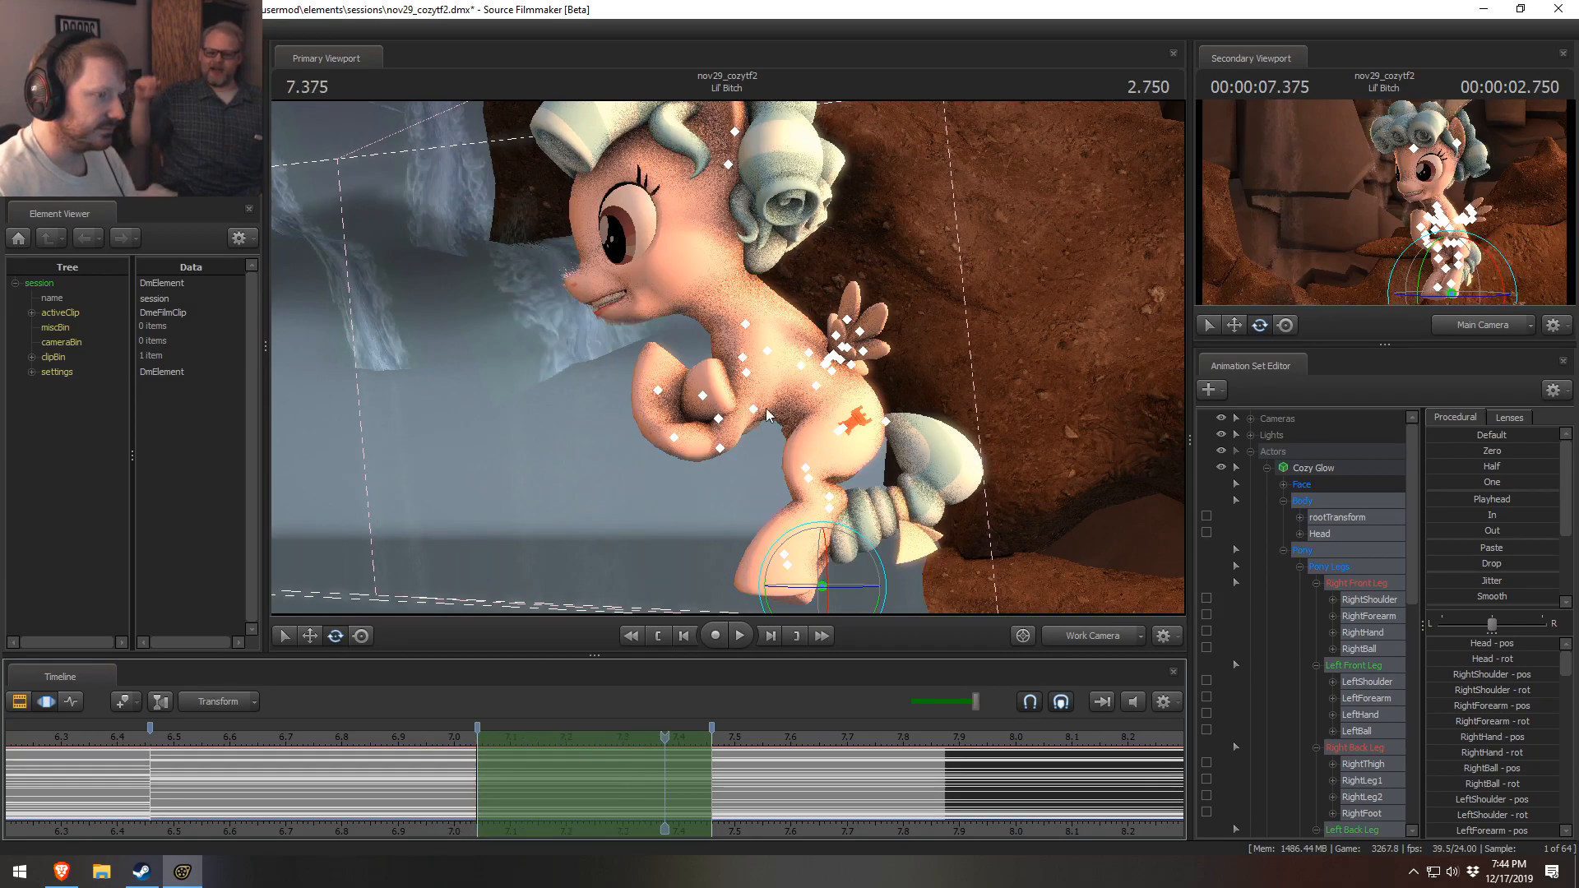
left_click(818, 382)
left_click(841, 429)
left_click_drag(901, 443, 898, 438)
left_click_drag(398, 808, 682, 782)
left_click_drag(890, 471, 900, 444)
- Raise the upper body by rotating the Chest1 and Chest2 bones together and select the Neck bone
left_click(801, 396, "ctrl")
left_click(742, 373, "ctrl")
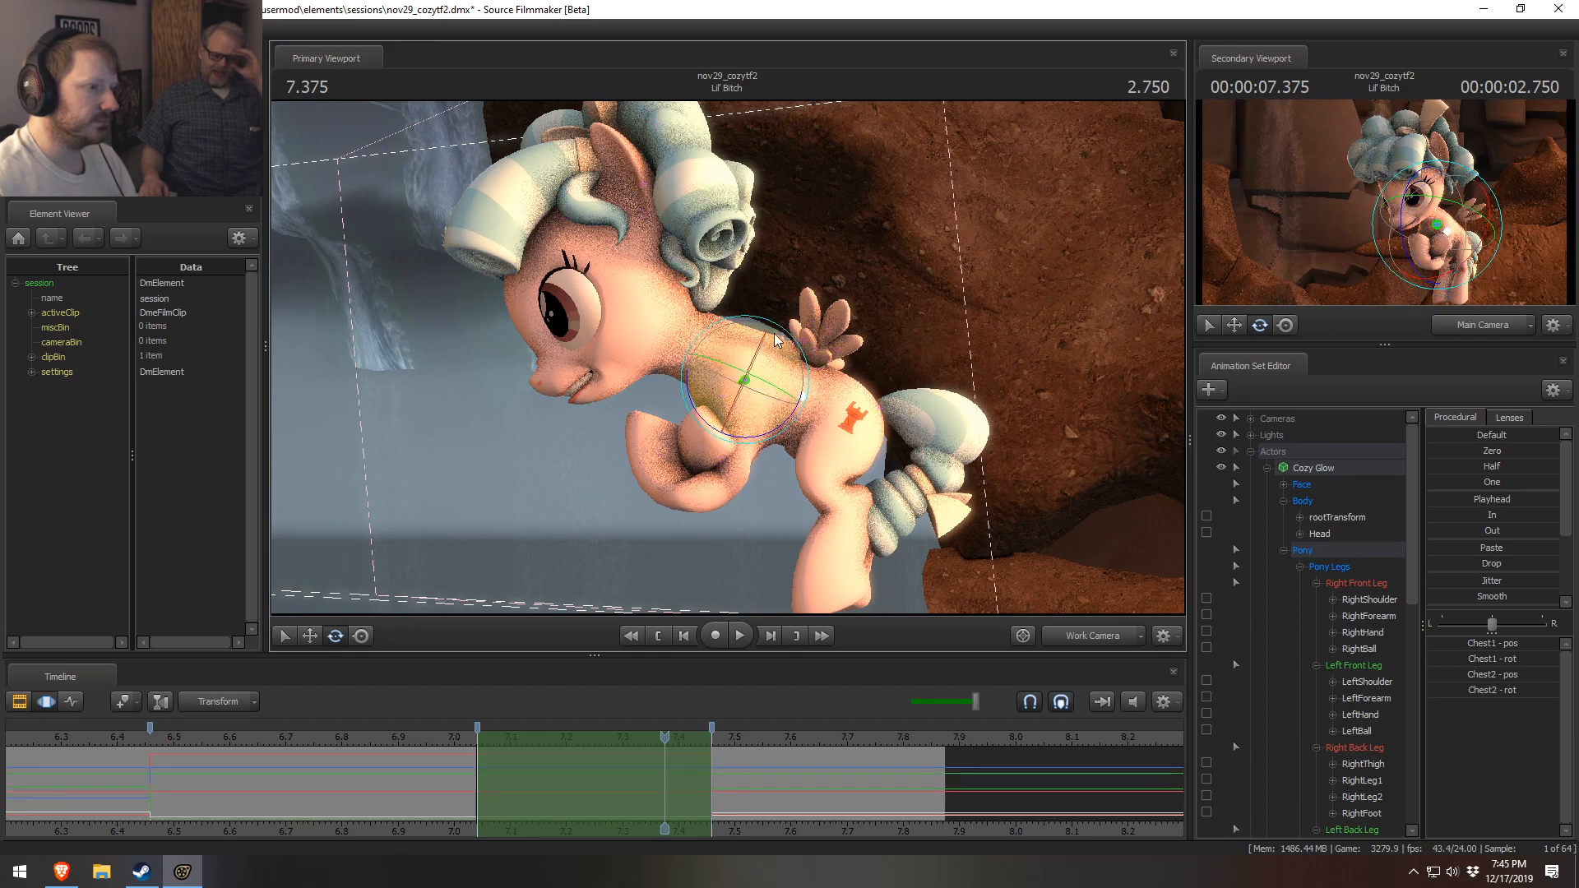
left_click_drag(744, 412, 752, 424)
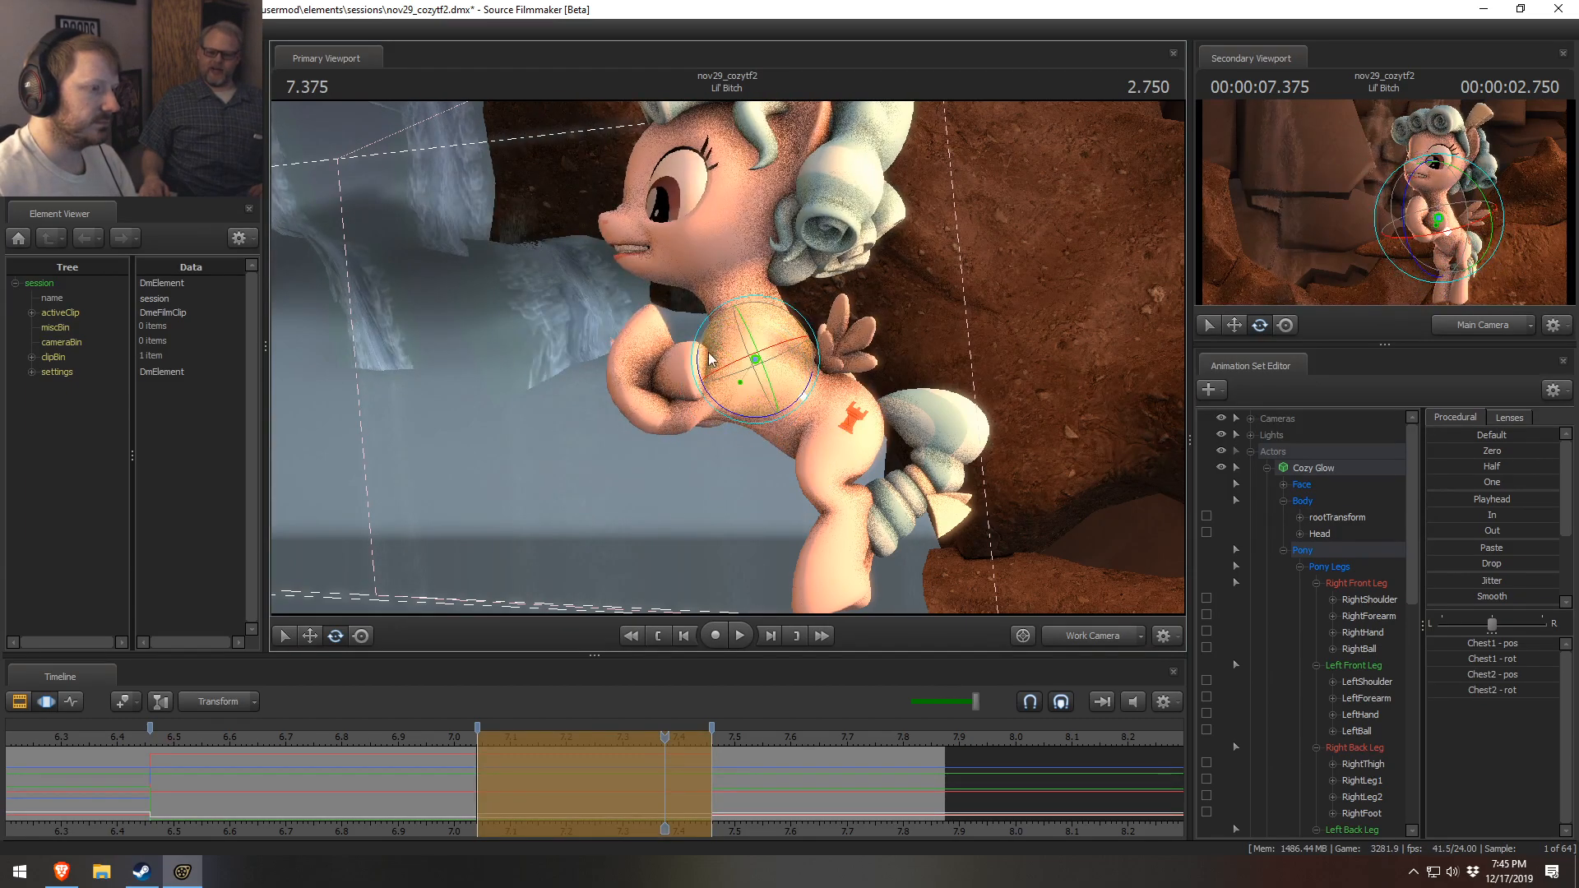
left_click(746, 327)
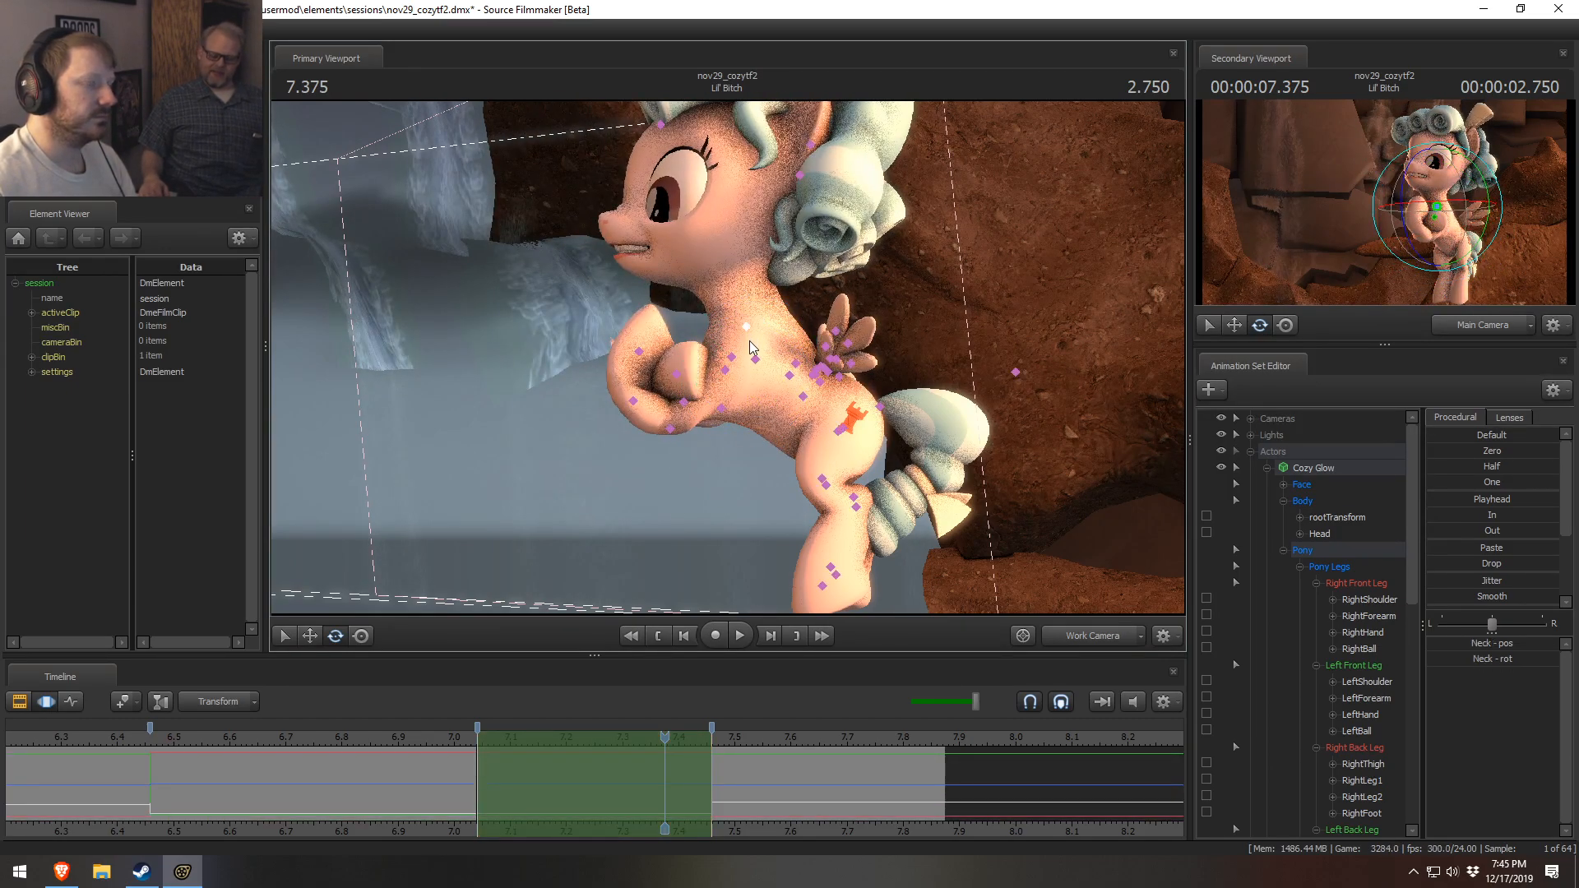
- Swing both back legs forward by rotating the LeftThigh and RightThigh bones together and scrub to check the motion
left_click(839, 432)
left_click(840, 438, "ctrl")
left_click_drag(839, 436, 813, 510)
left_click(397, 783)
left_click_drag(398, 783, 546, 797)
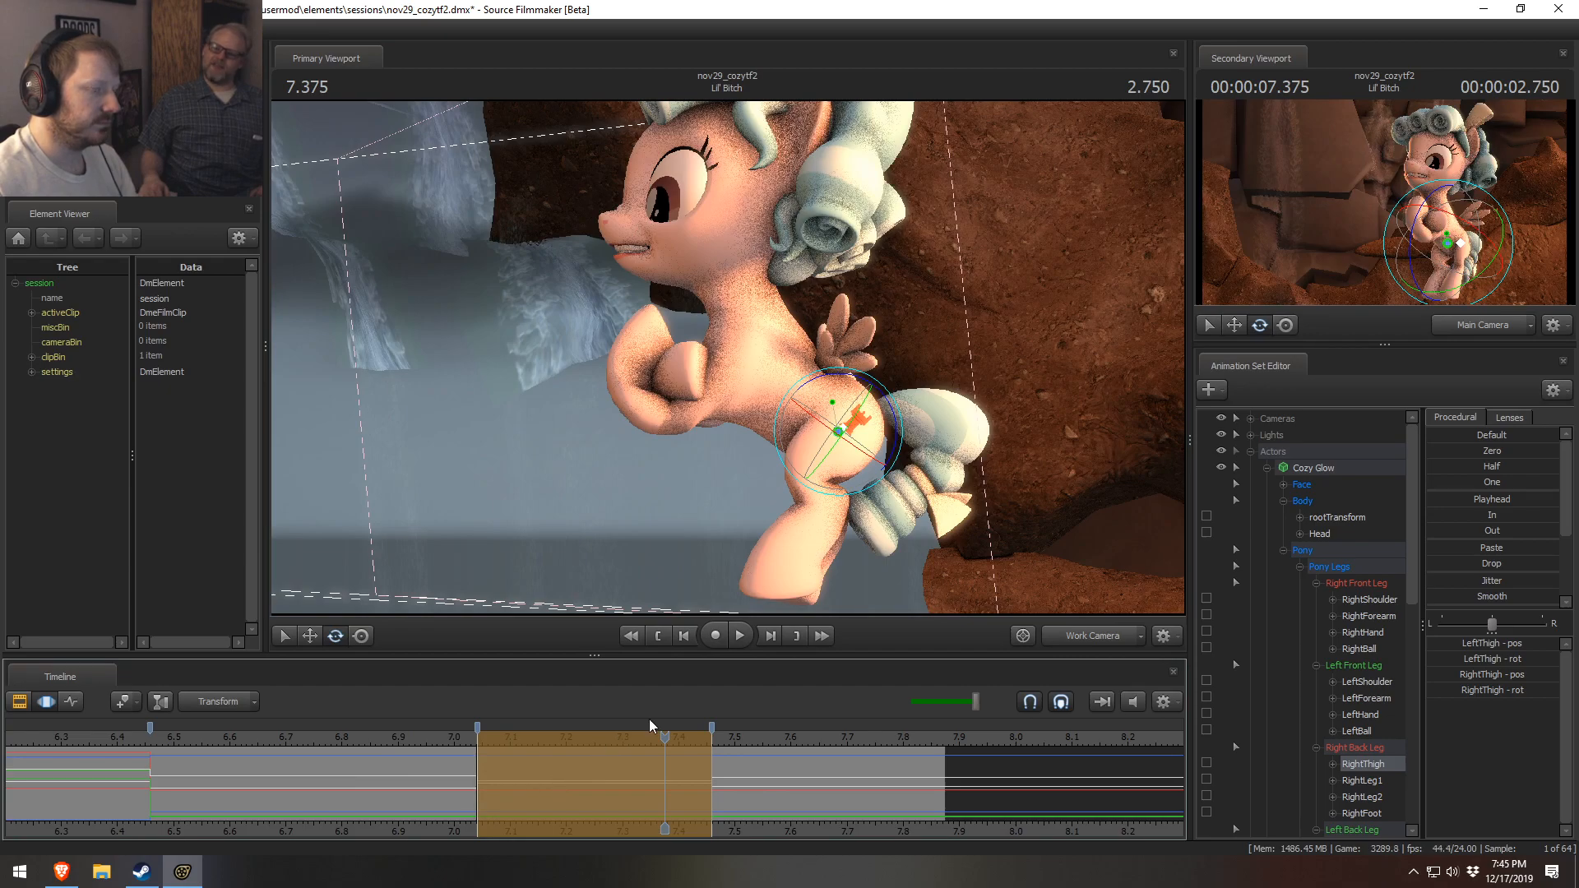
- Straighten both back legs at 7.375 seconds by rotating the LeftLeg1 and RightLeg1 bones
left_click(838, 435, "ctrl")
left_click(808, 484, "ctrl")
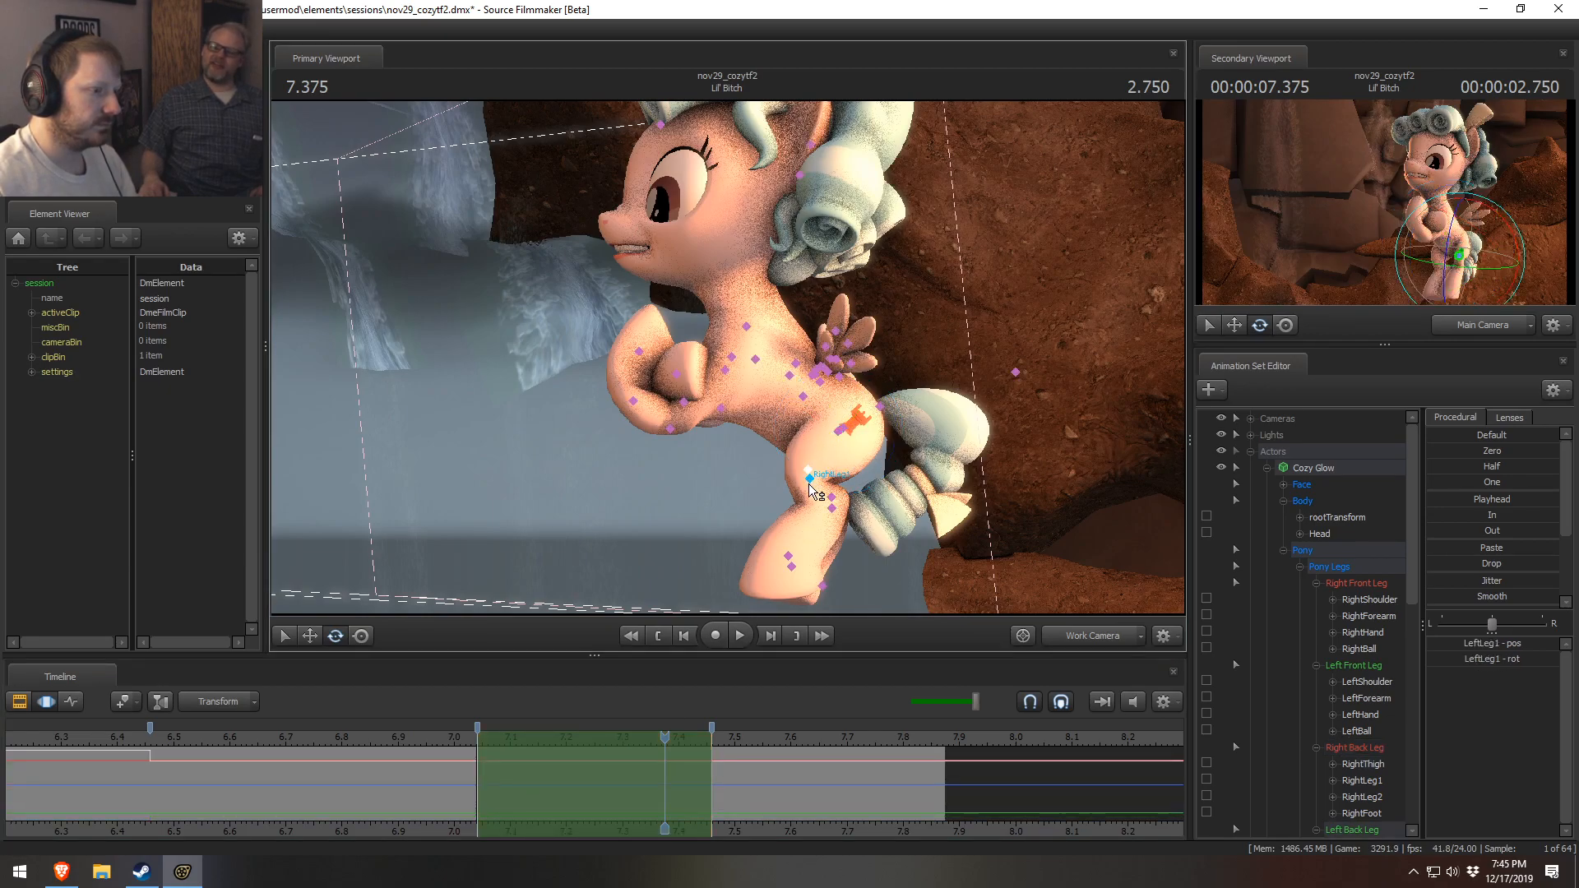
left_click(807, 483, "ctrl+shift")
left_click(808, 472, "ctrl")
mouse_move(789, 529)
left_mouse_down()
mouse_move(814, 506)
mouse_move(808, 539)
left_mouse_up()
left_click(808, 478, "ctrl")
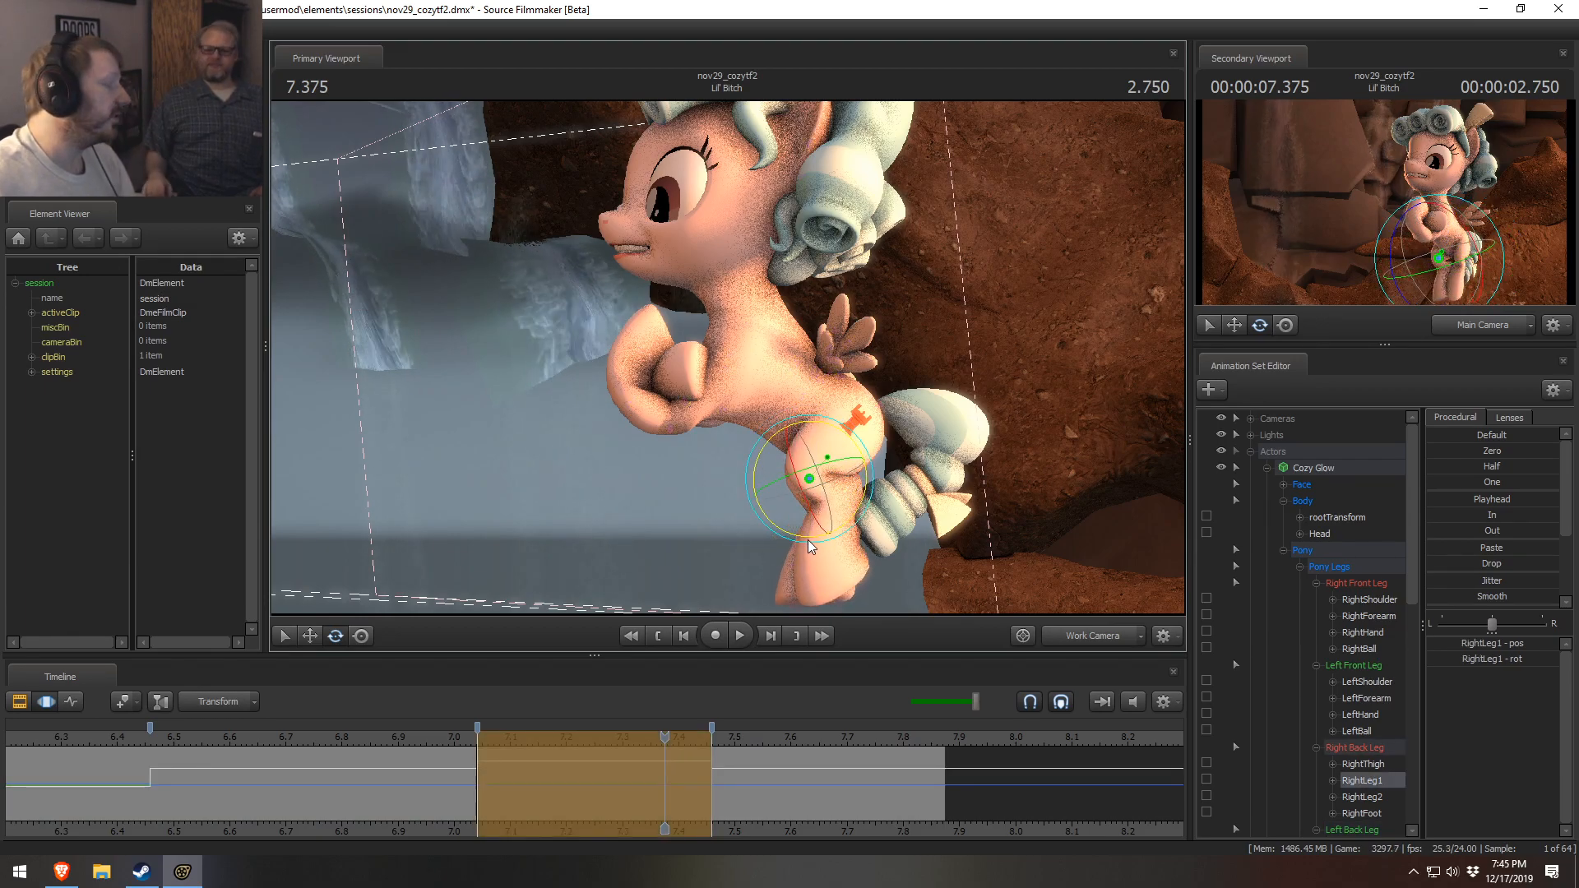
- Offset the left back leg slightly from the right one by rotating the LeftLeg2 bone
left_click(842, 497, "ctrl")
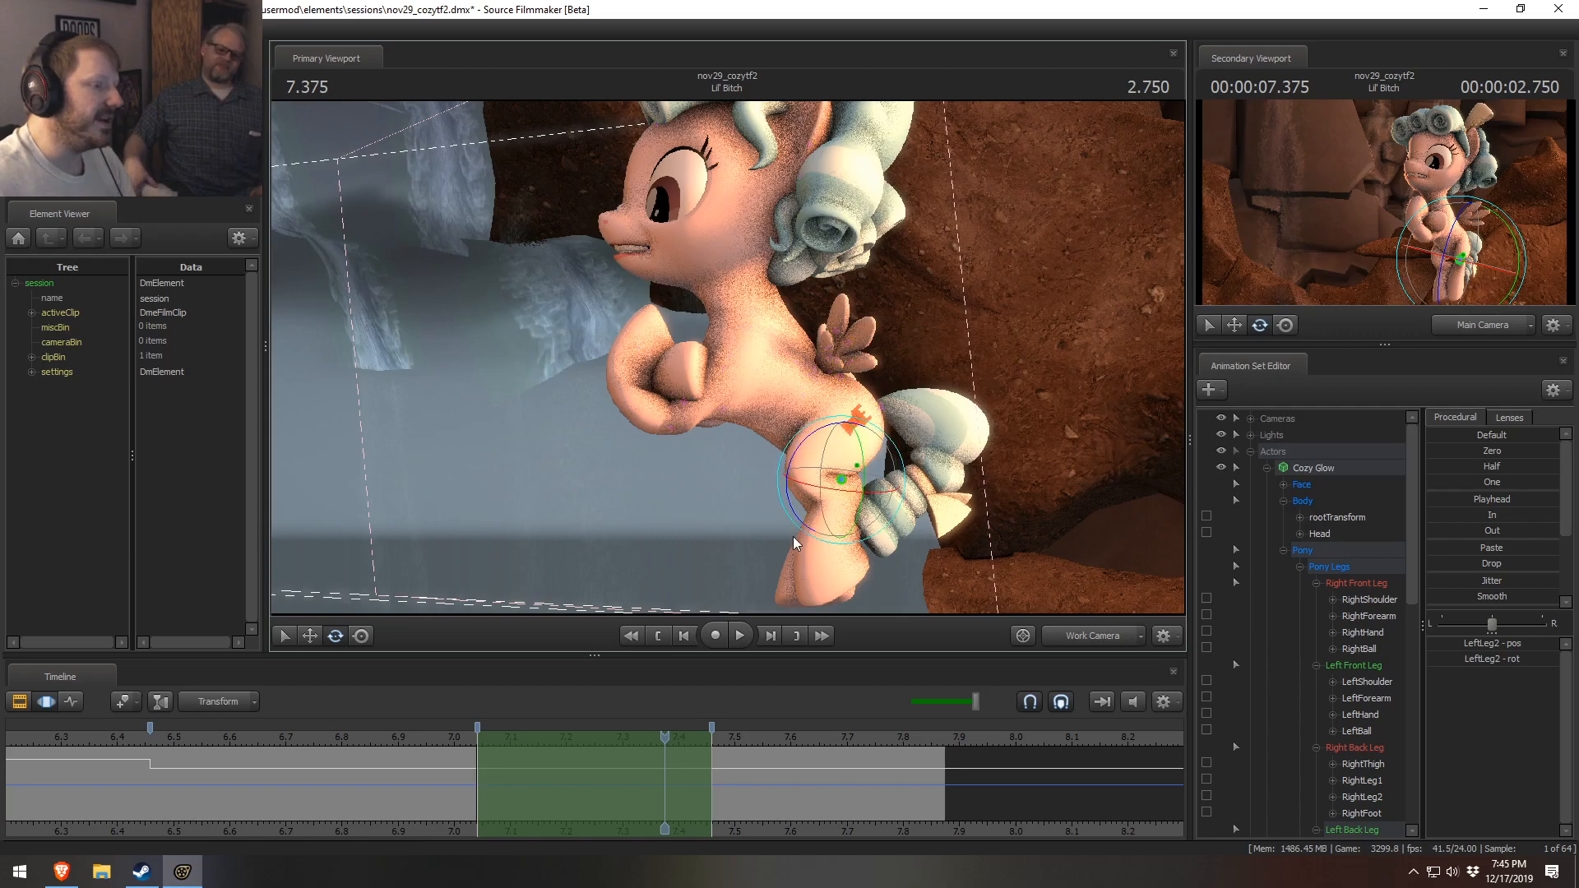
left_click_drag(796, 521, 803, 535)
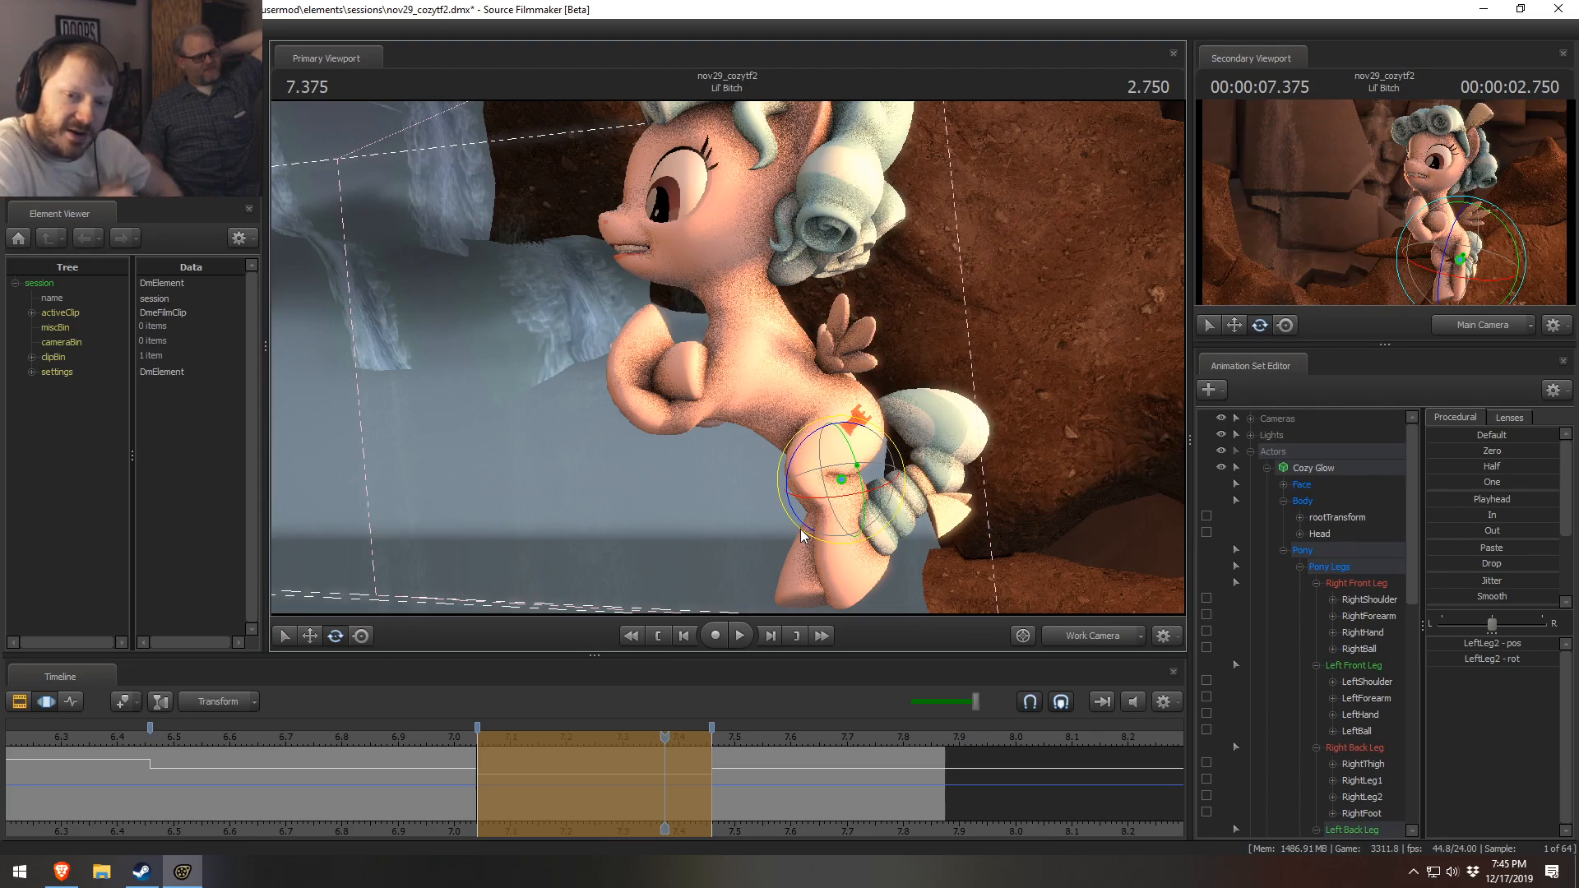
left_click(811, 477)
left_click(841, 480)
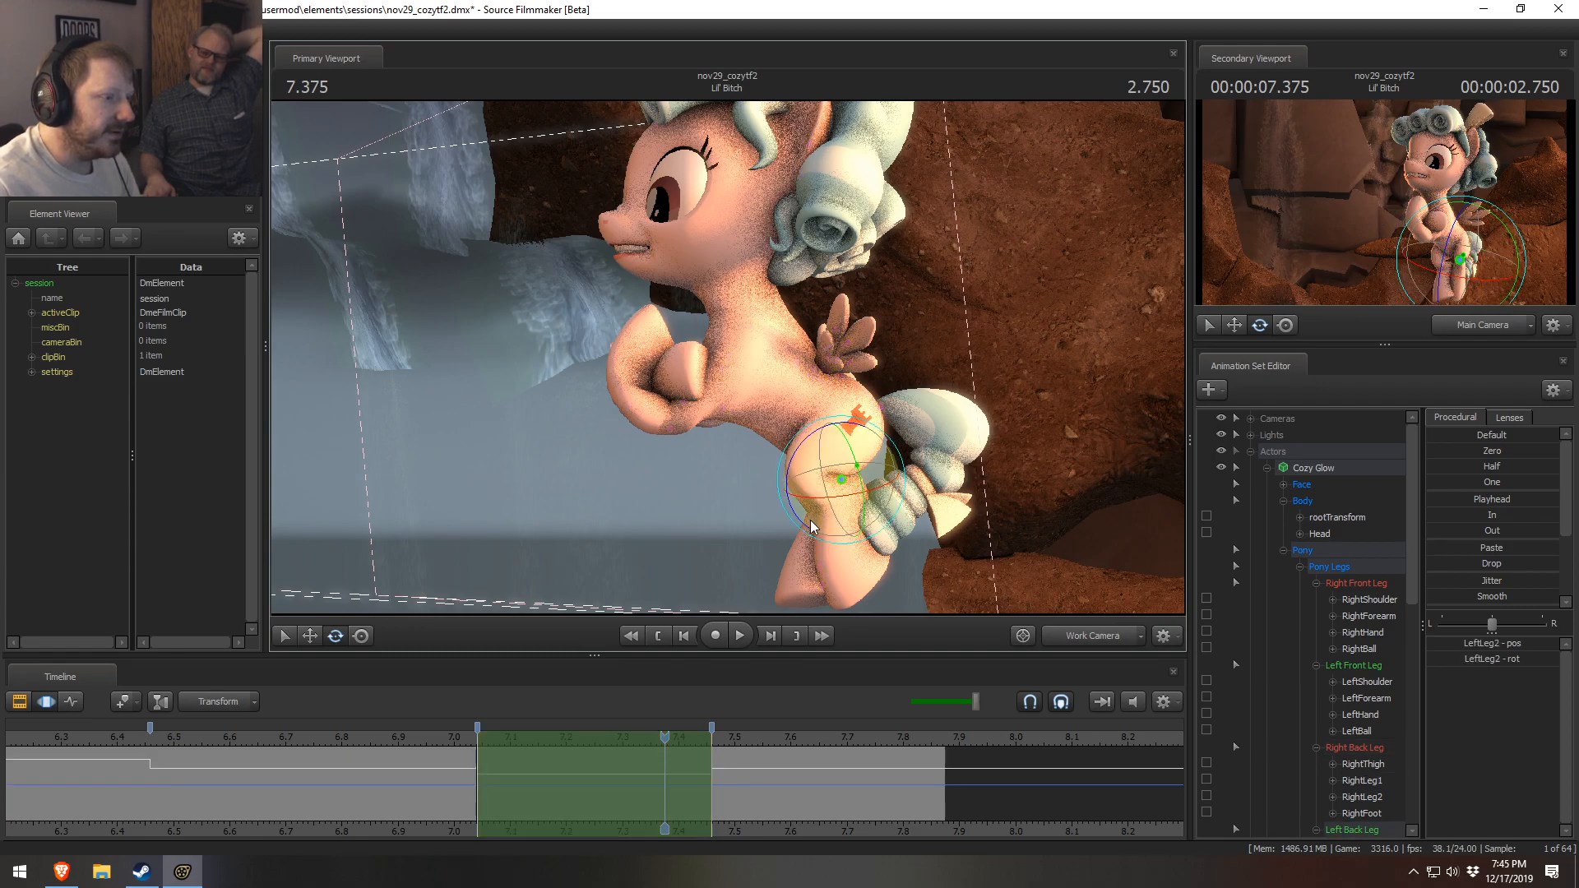
left_click_drag(793, 500, 791, 496)
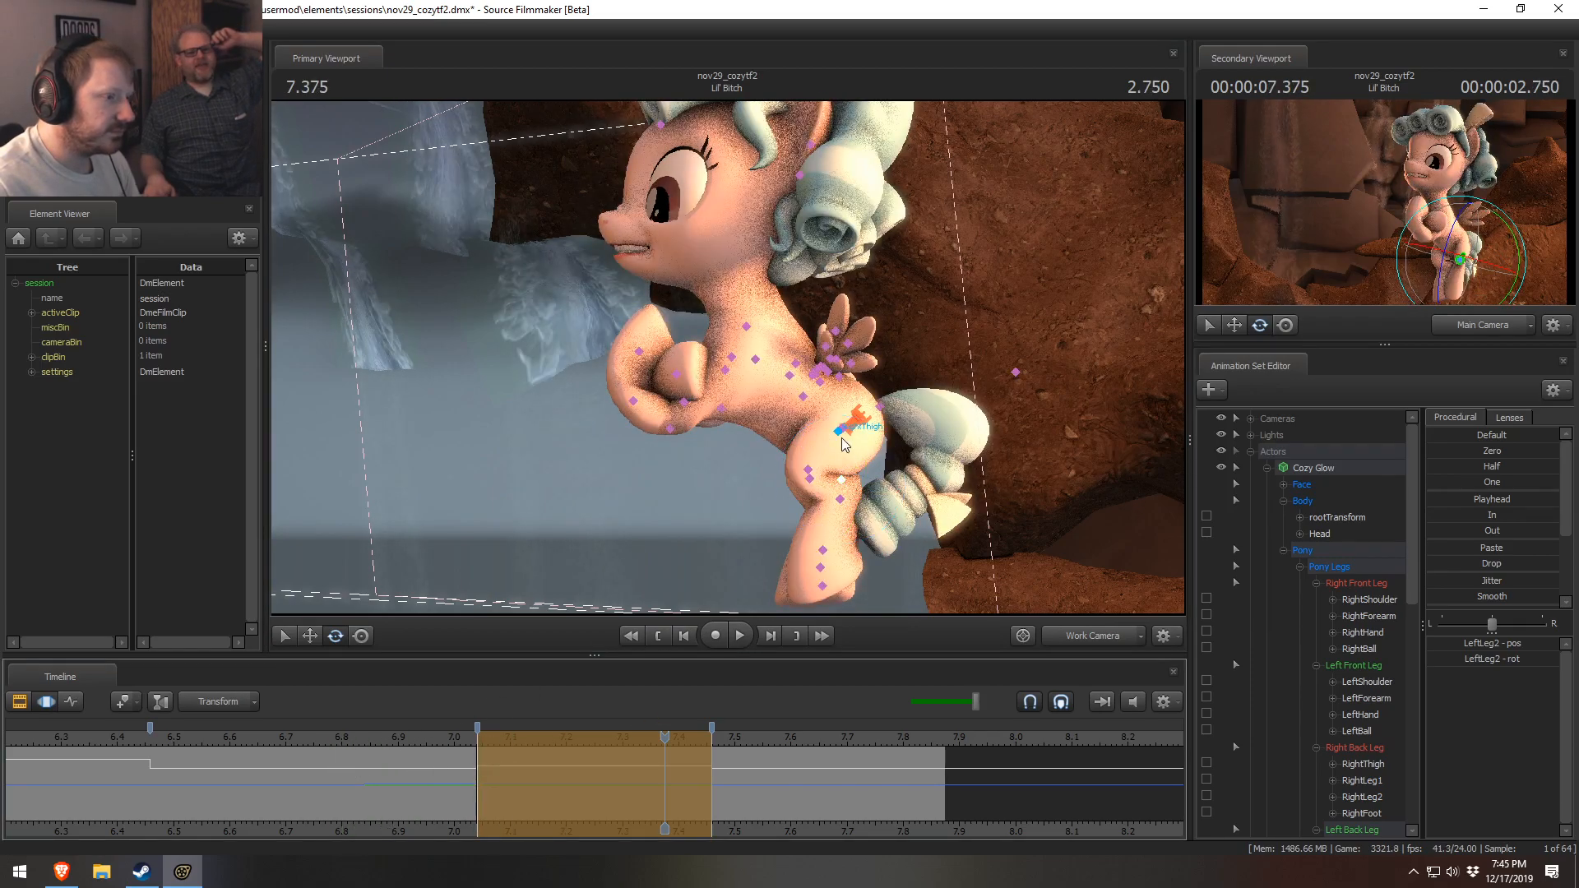
- Tilt the neck back by rotating the Neck bone and counter-rotate the Head bone to level the gaze
left_click(746, 326)
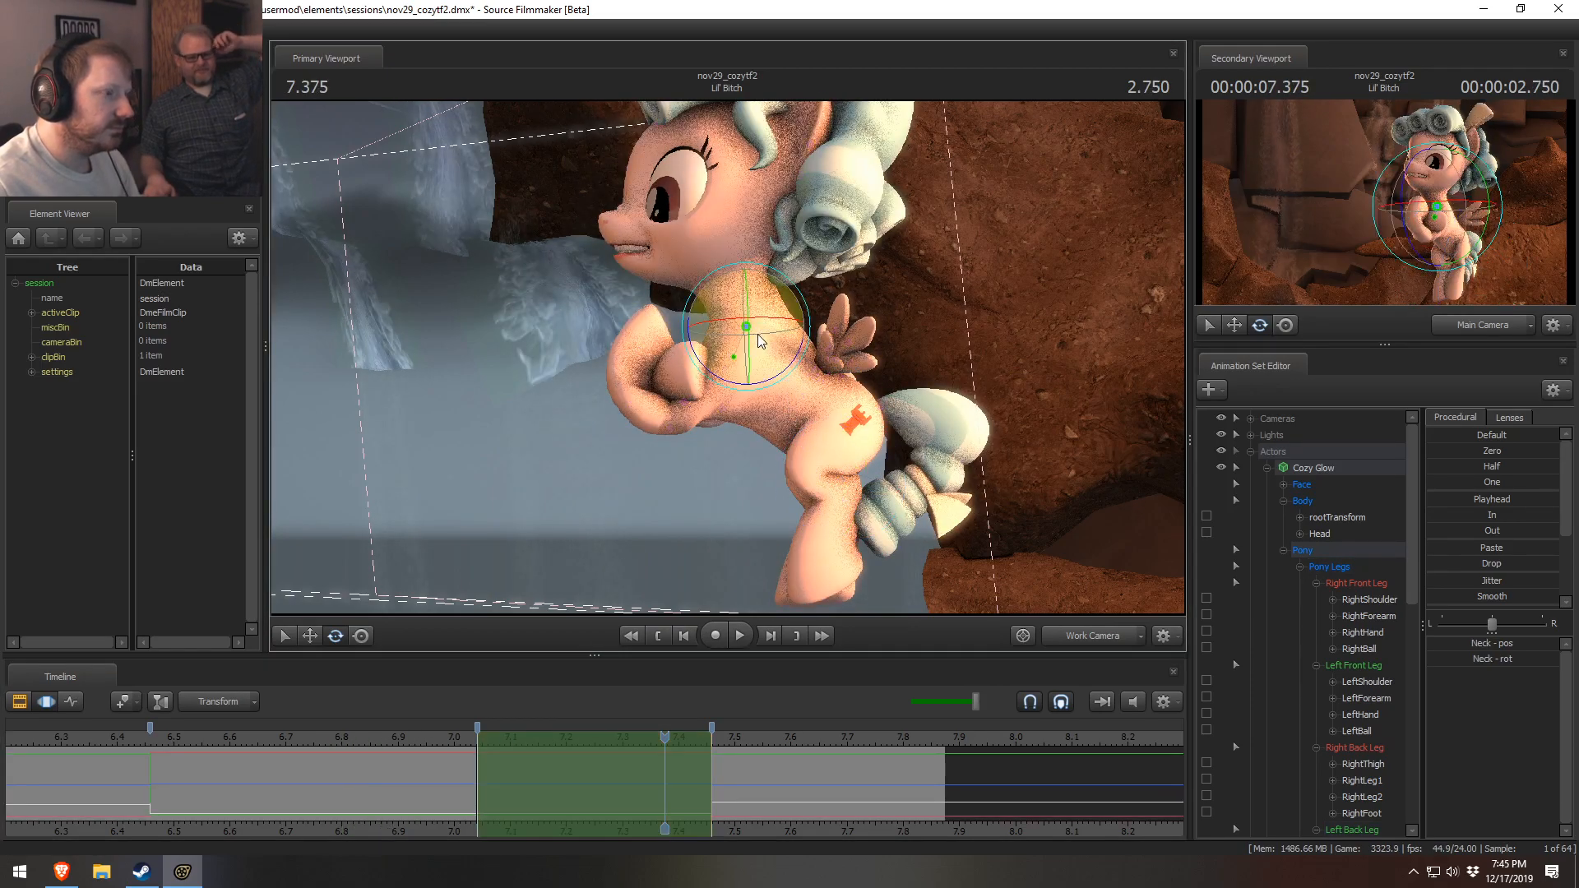
left_click_drag(792, 369, 777, 381)
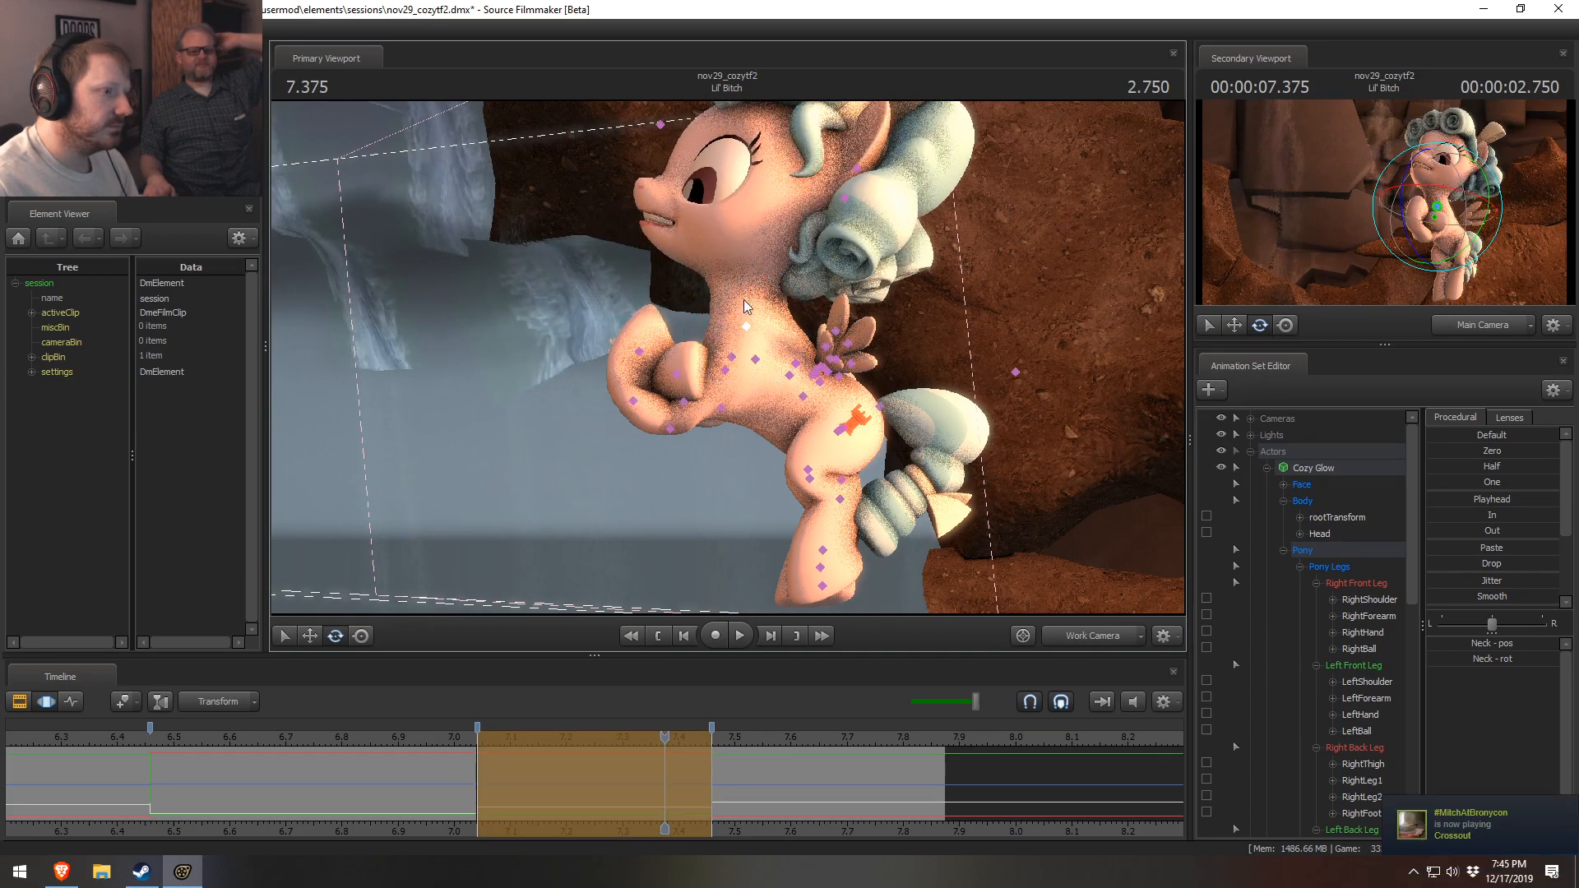
mouse_move(736, 221)
left_mouse_down("ctrl")
mouse_move(710, 282)
mouse_move(689, 244)
mouse_move(772, 263)
left_mouse_up("ctrl")
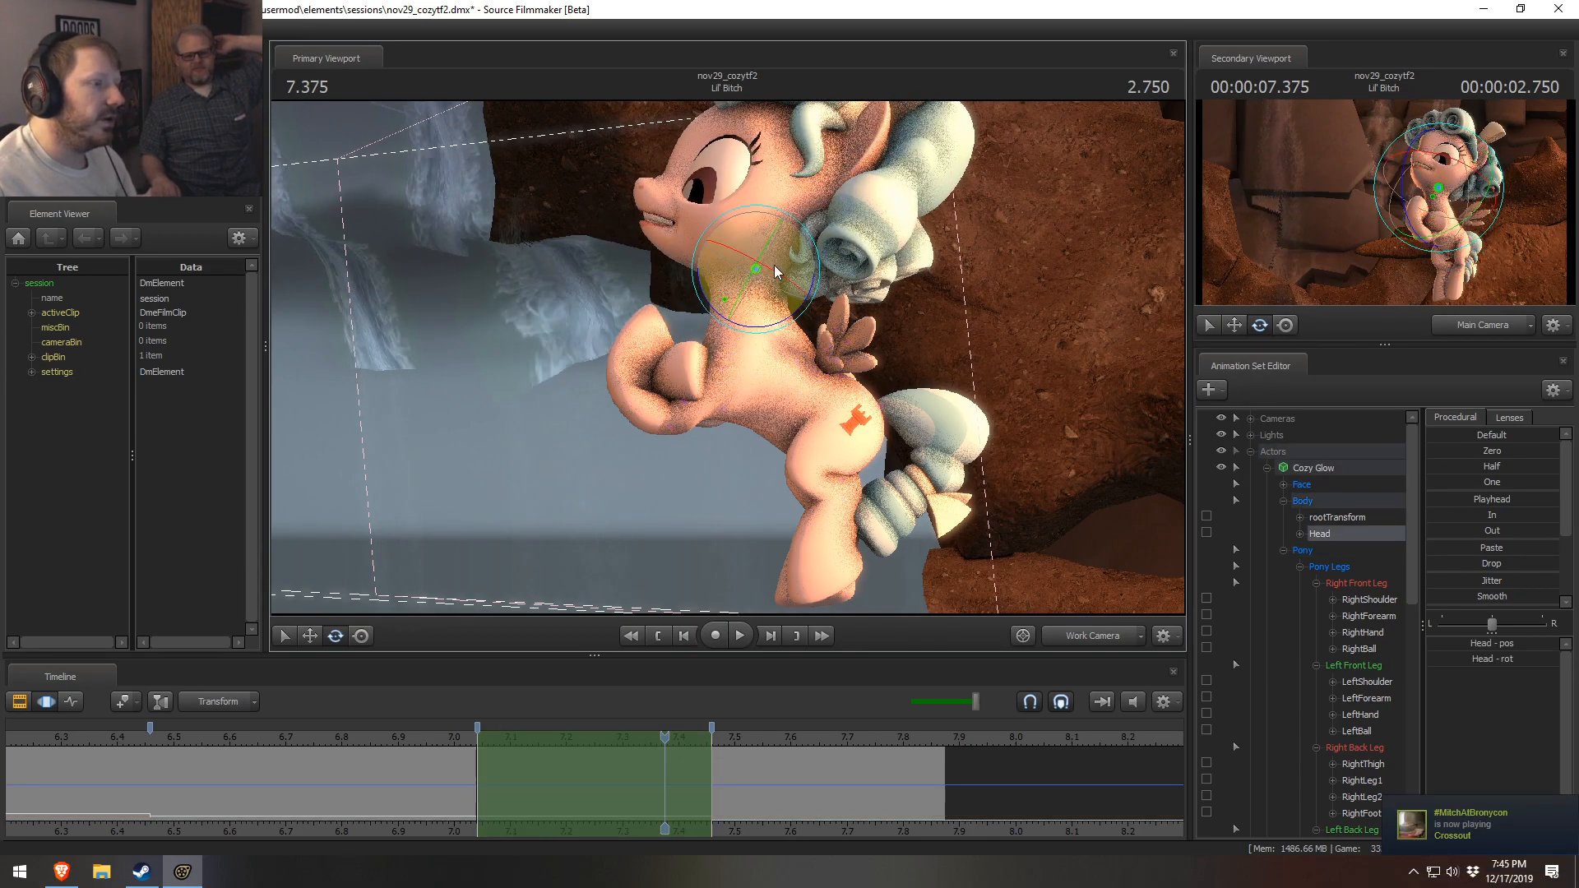
left_click_drag(777, 334, 724, 327)
key("shift")
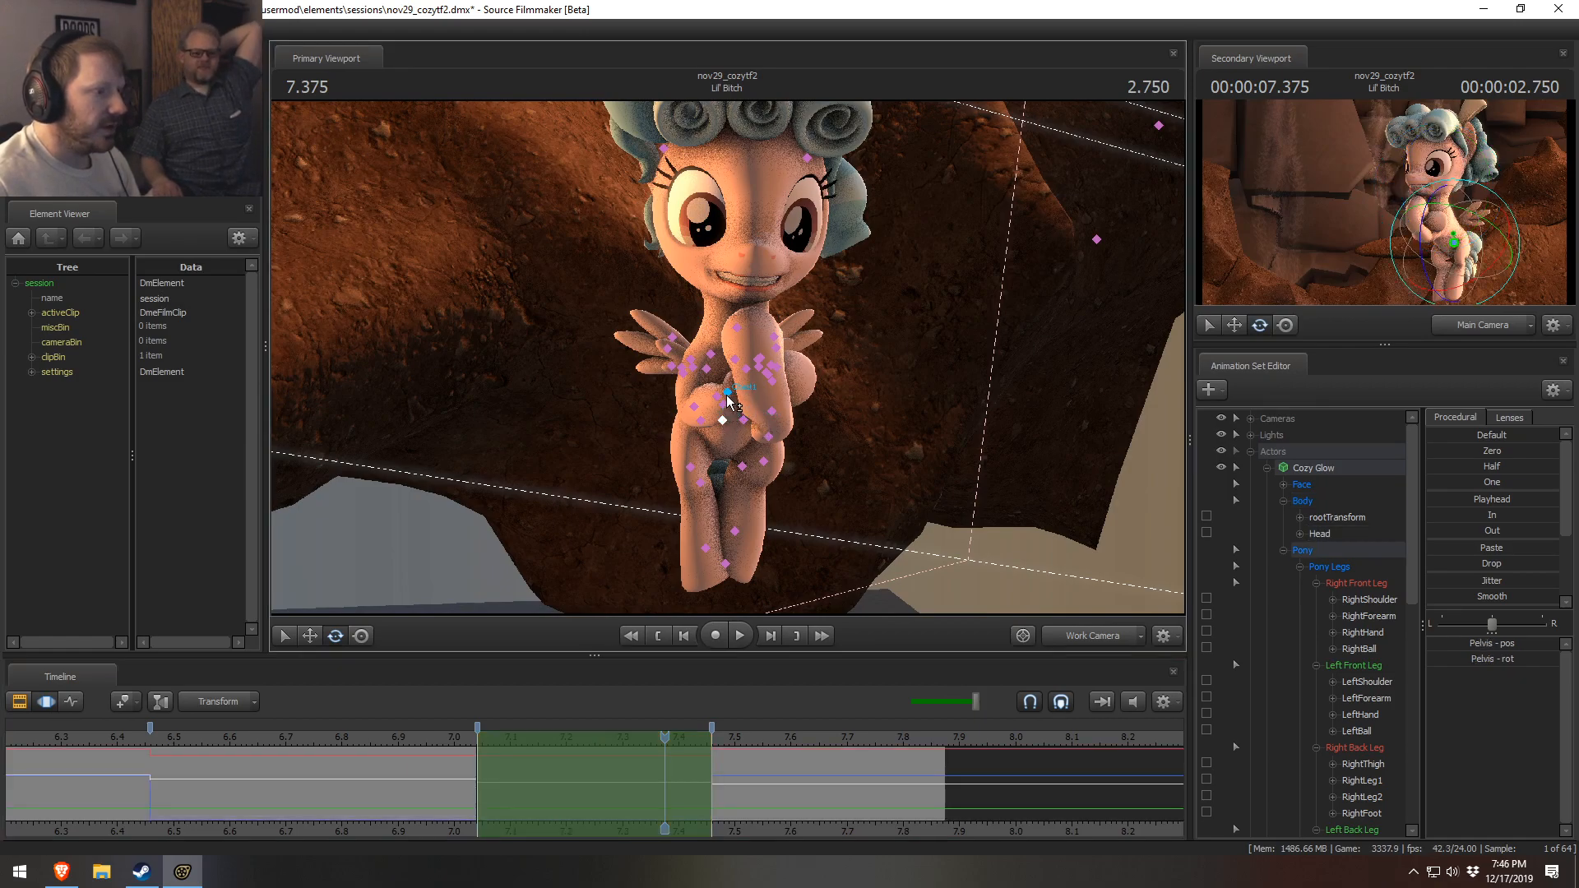
- Turn the hips by rotating the Pelvis bone from the front and readjust the back legs, including RightLeg2
left_click(724, 419)
mouse_move(755, 415)
left_mouse_down()
mouse_move(780, 401)
mouse_move(749, 403)
mouse_move(734, 436)
mouse_move(745, 426)
mouse_move(764, 446)
left_mouse_up()
key("ctrl")
left_click(724, 421, "ctrl")
key("ctrl")
key("ctrl")
left_click(745, 418, "ctrl")
left_click(702, 421, "ctrl+shift")
left_click(744, 418, "ctrl")
left_click(713, 487, "ctrl")
key("ctrl")
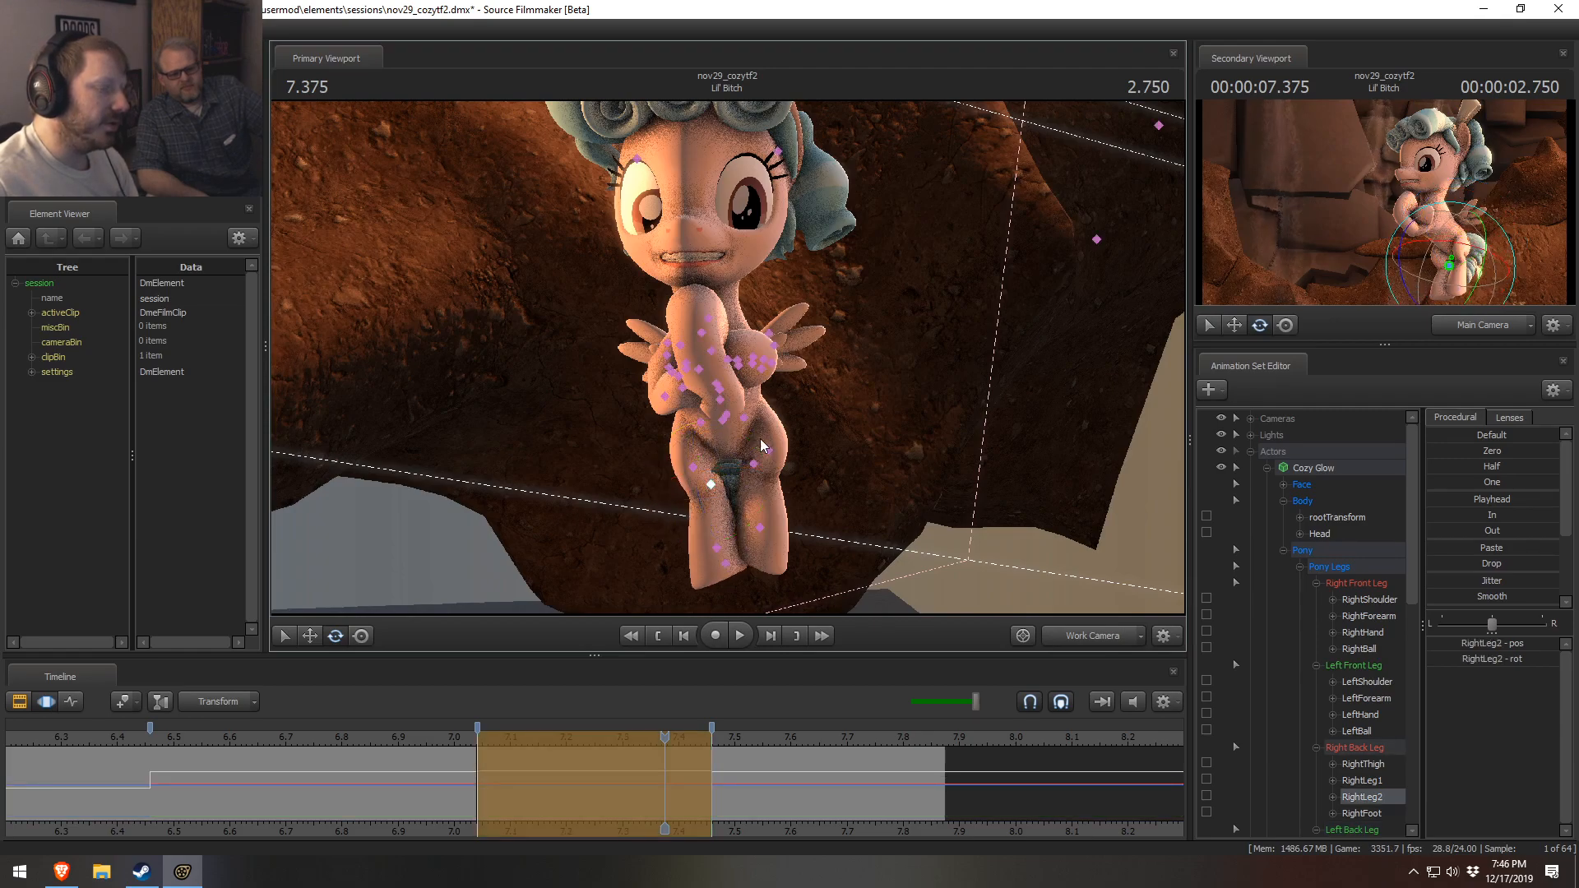
- Twist the upper body against the hips by rotating the Chest1 and Chest2 bones
left_click(726, 402, "ctrl")
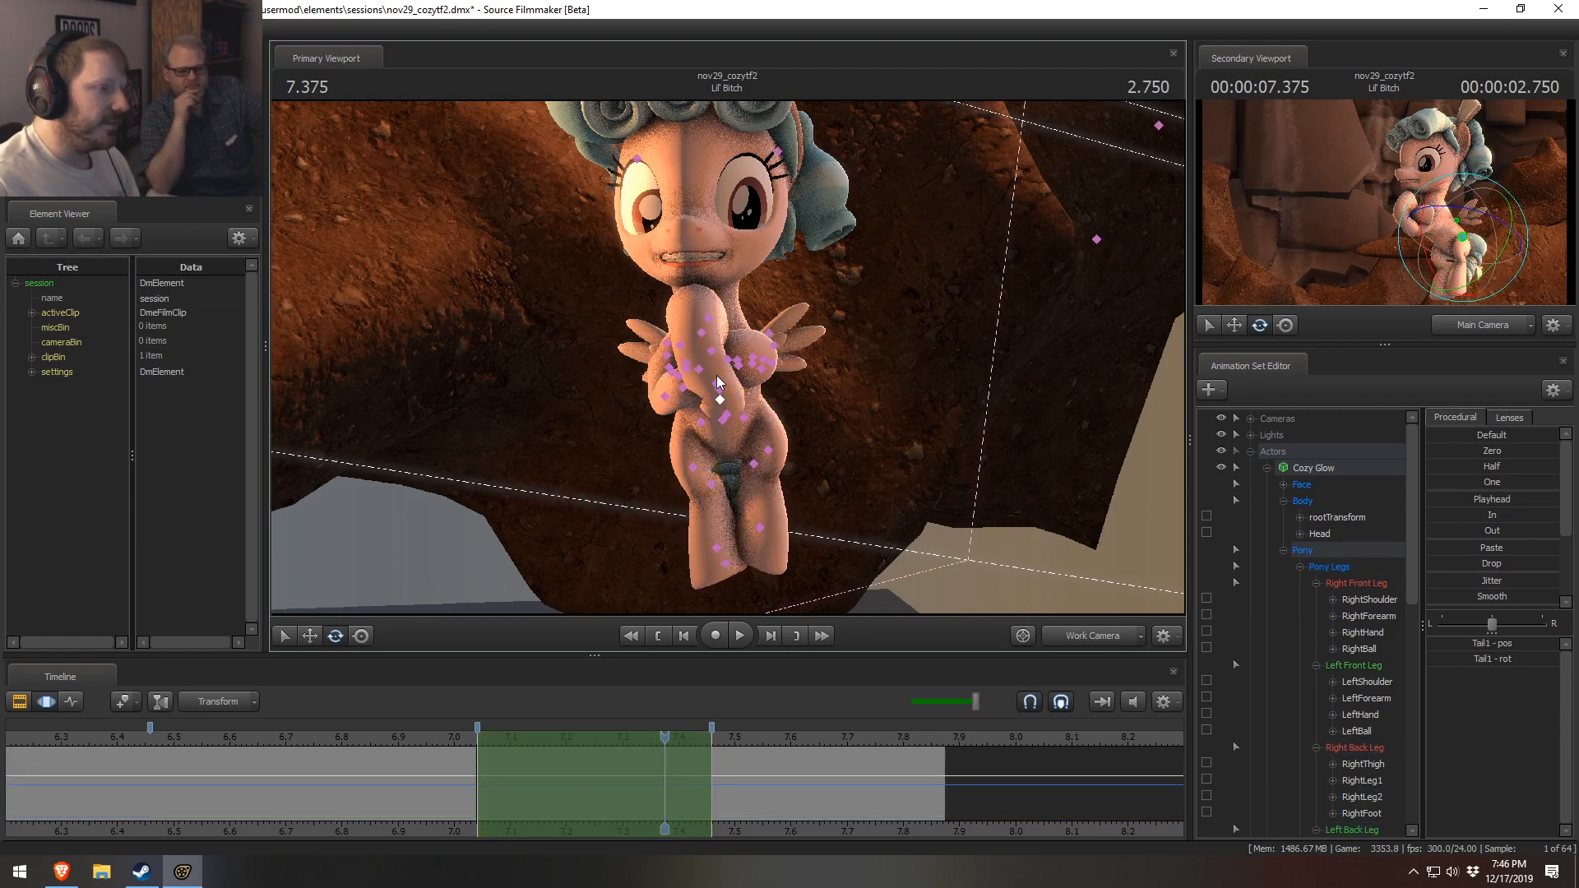
left_click_drag(742, 354, 765, 392)
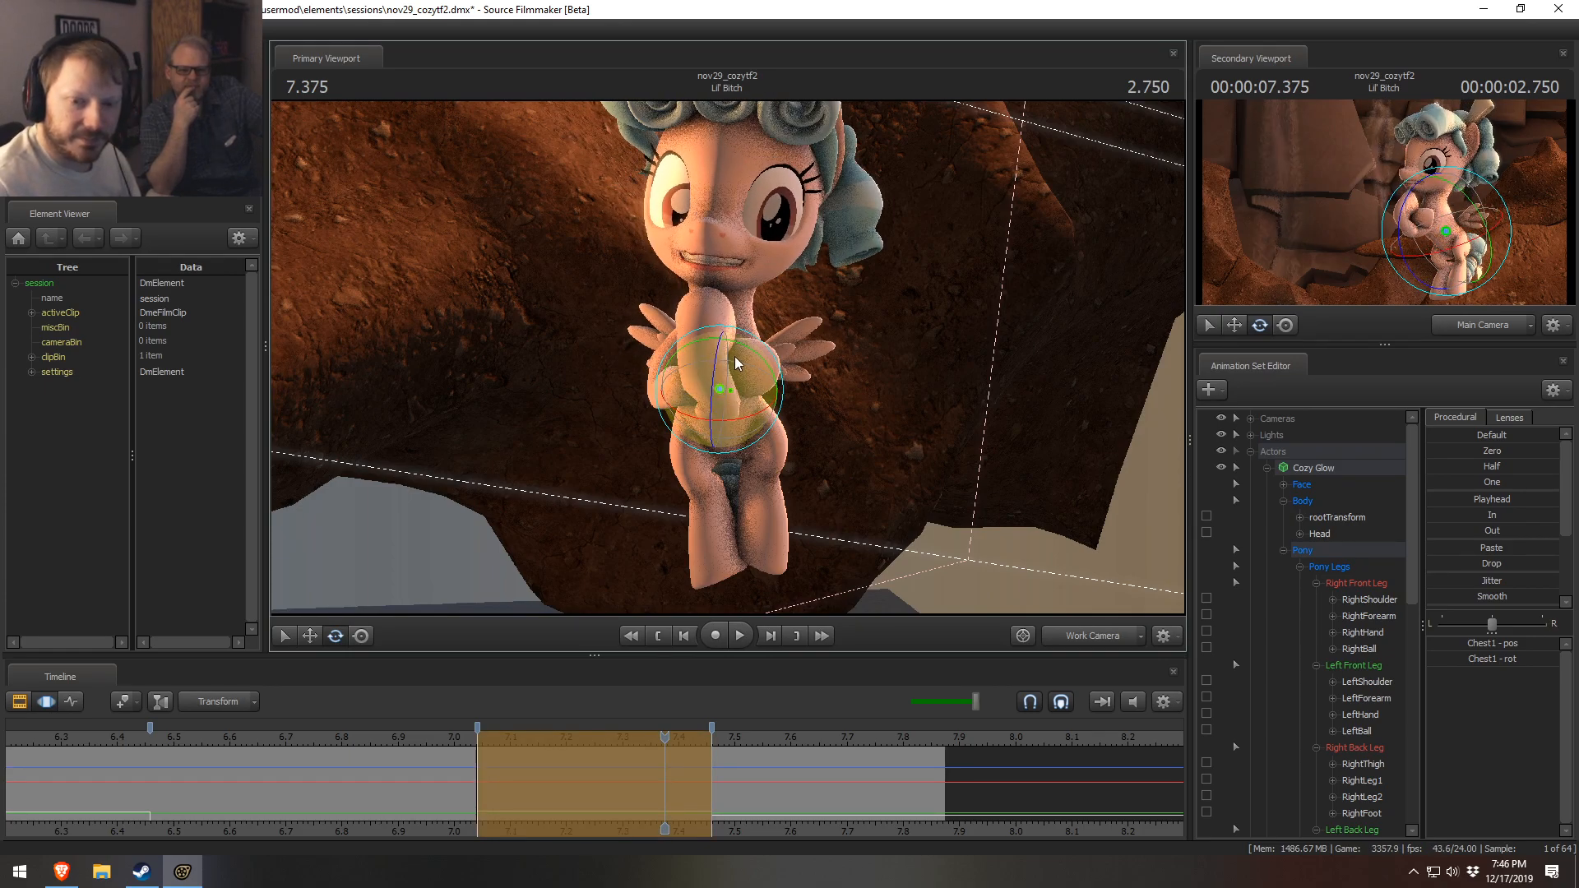
key("ctrl")
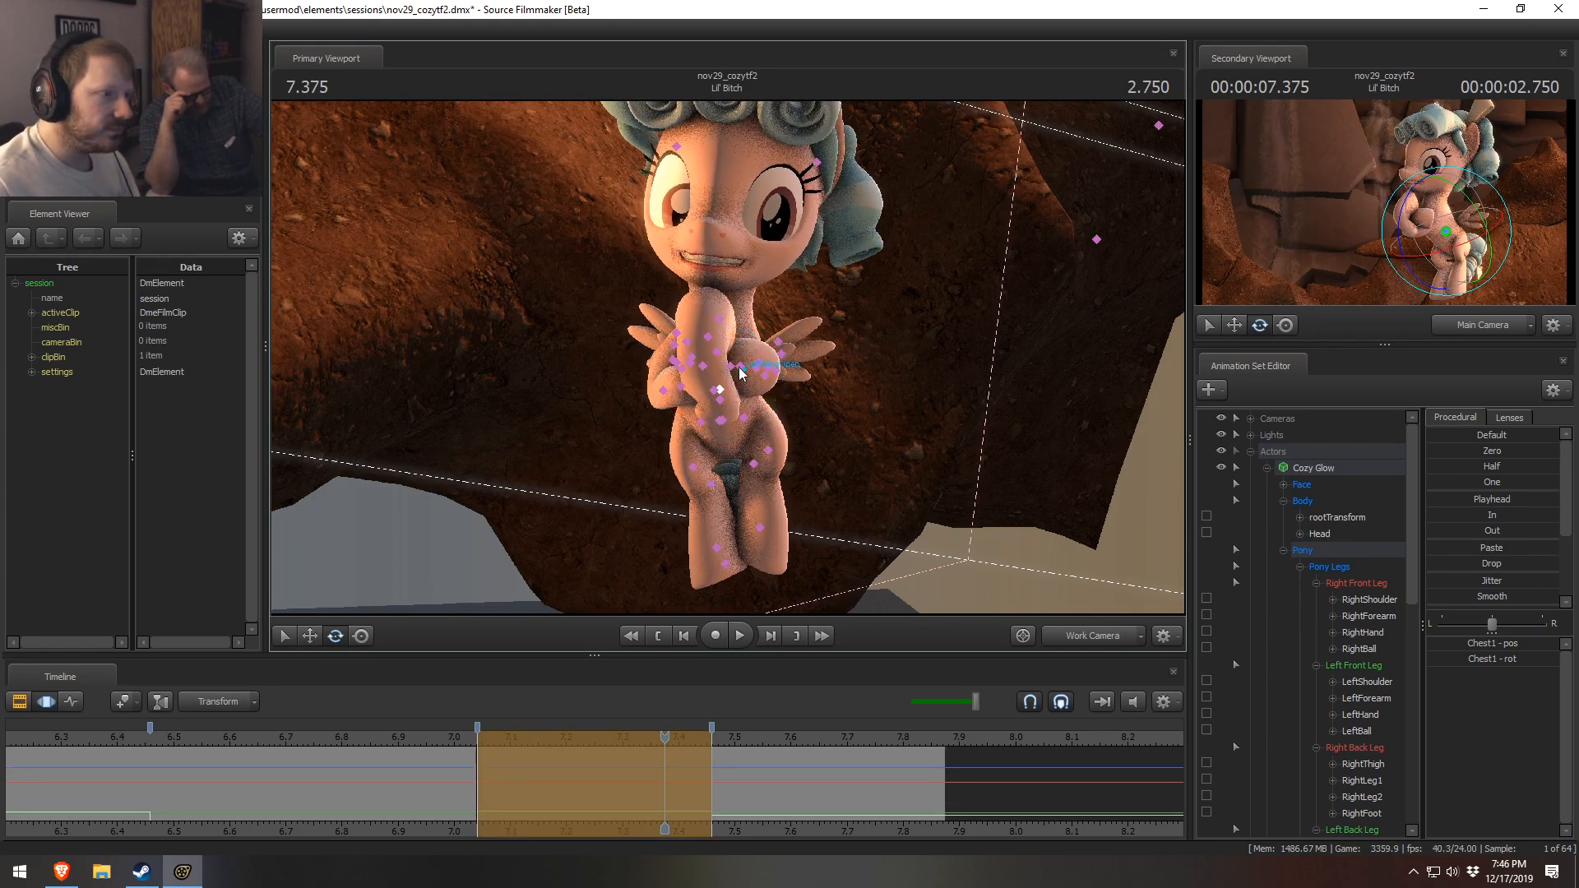
left_click(723, 361, "ctrl")
mouse_move(725, 349)
left_mouse_down()
mouse_move(738, 324)
mouse_move(750, 349)
left_mouse_up()
key("shift")
left_click_drag(864, 462, 712, 365, "alt")
key("ctrl+z")
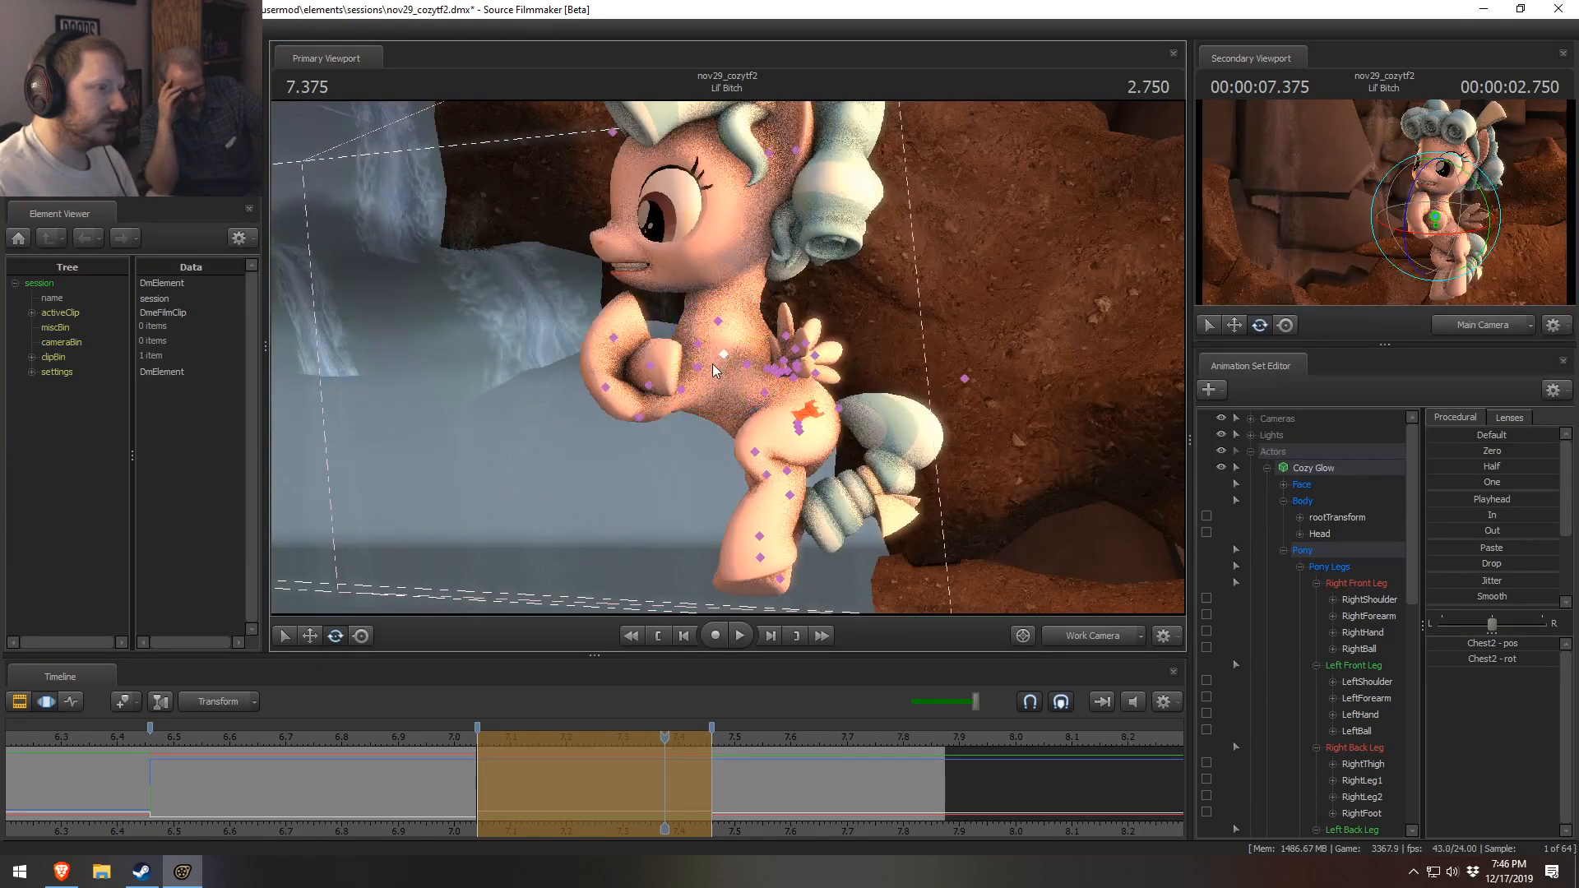
- Raise the left front leg toward the chin and refine its bend with the LeftBall and LeftHand bones
left_click(699, 367, "ctrl")
left_click_drag(742, 308, 748, 353)
left_click(630, 295, "ctrl")
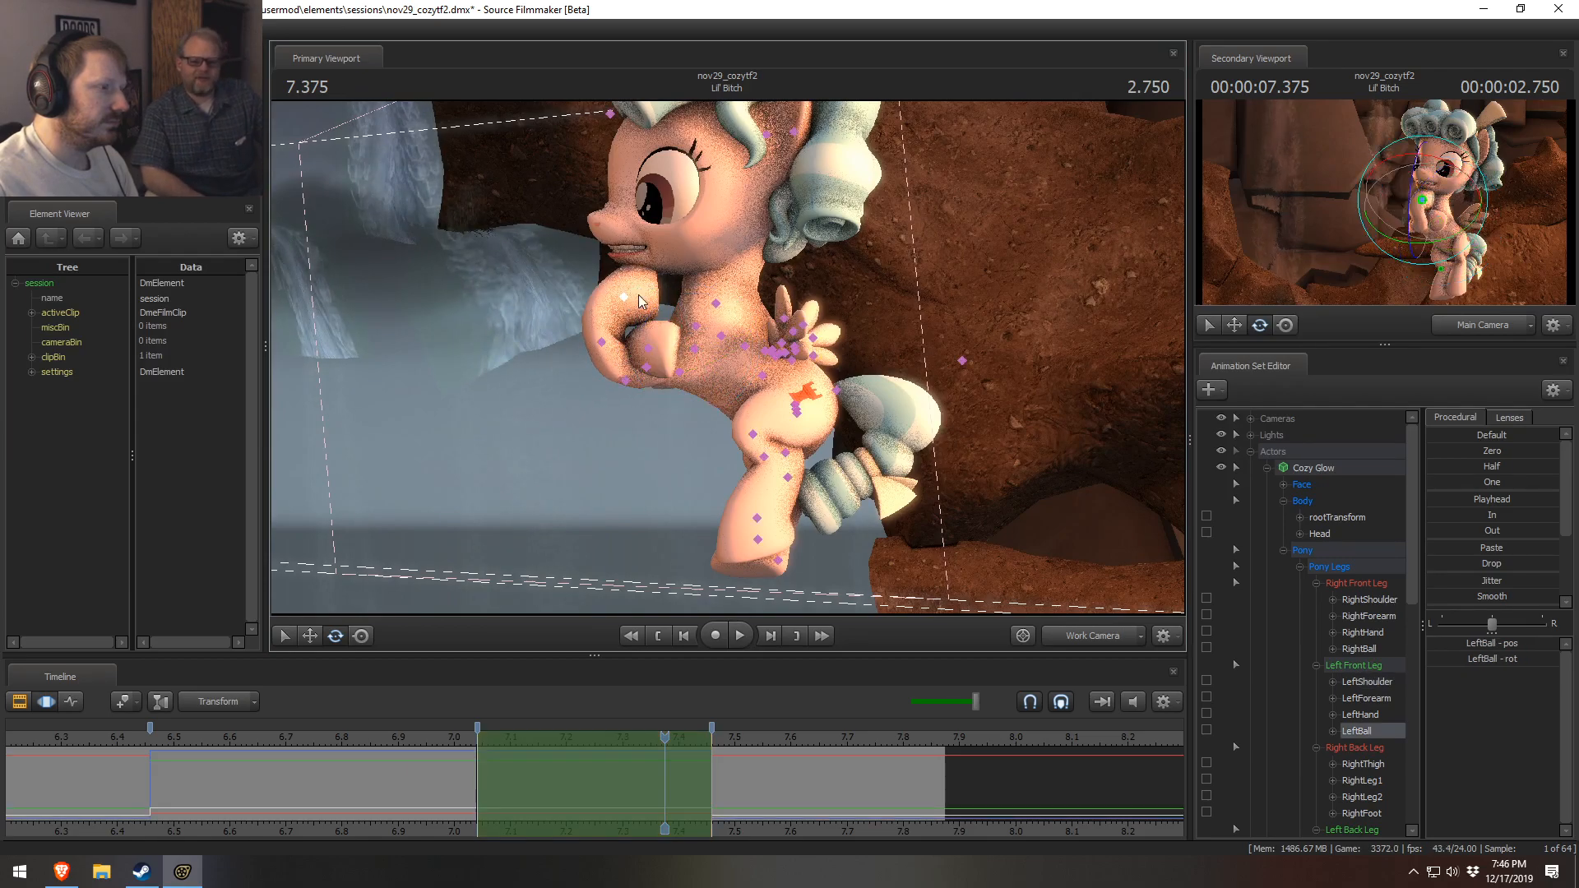
mouse_move(690, 294)
left_mouse_down()
mouse_move(680, 244)
mouse_move(676, 272)
left_mouse_up()
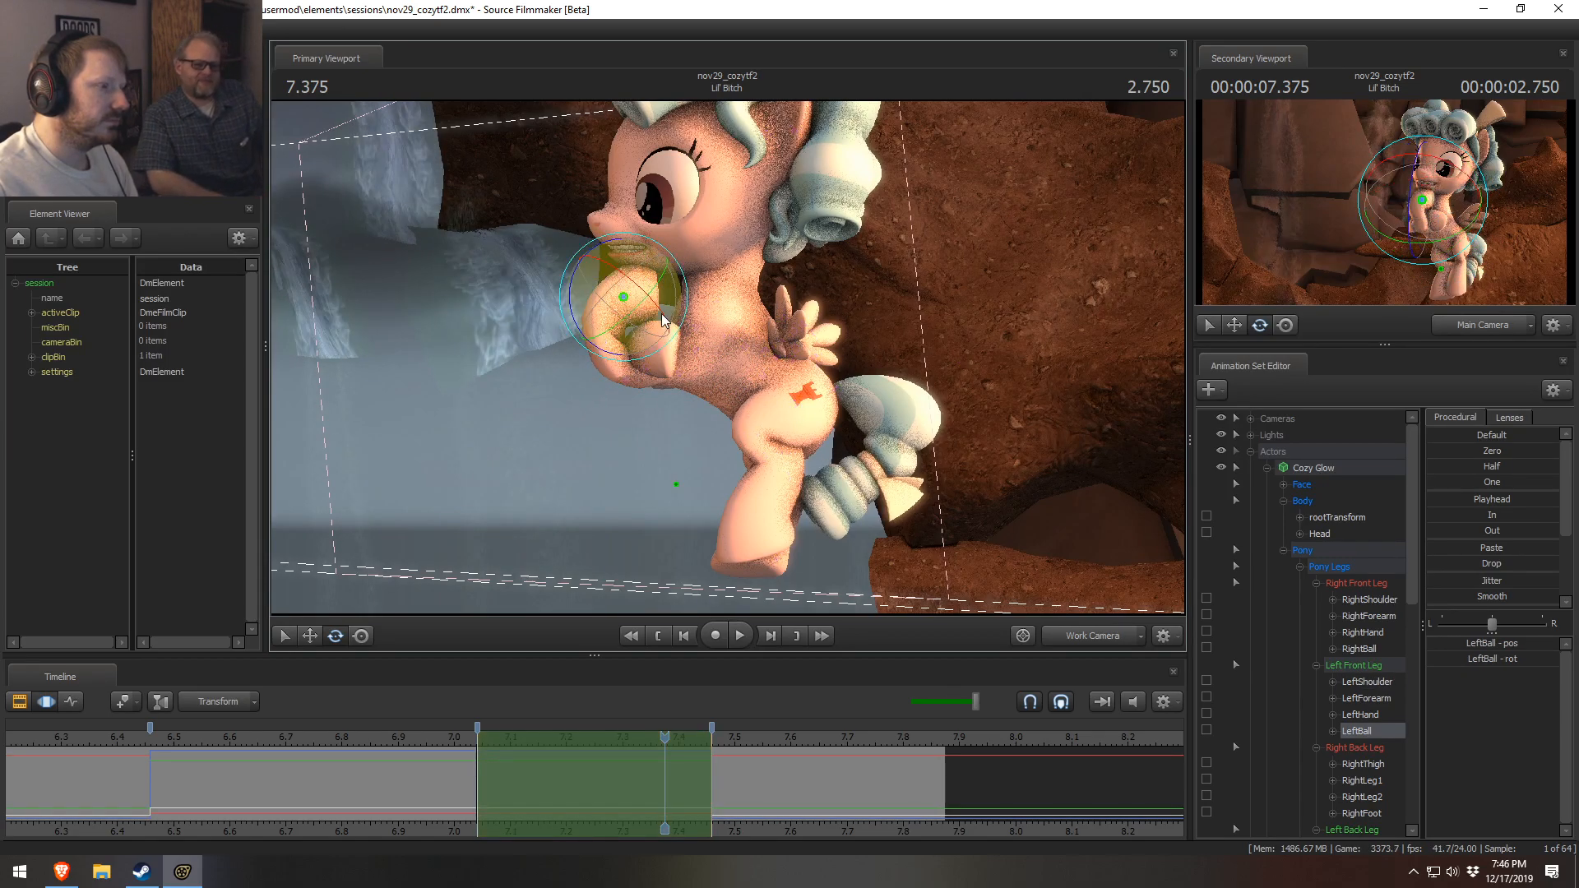
left_click(598, 344, "ctrl")
left_click(603, 340, "ctrl")
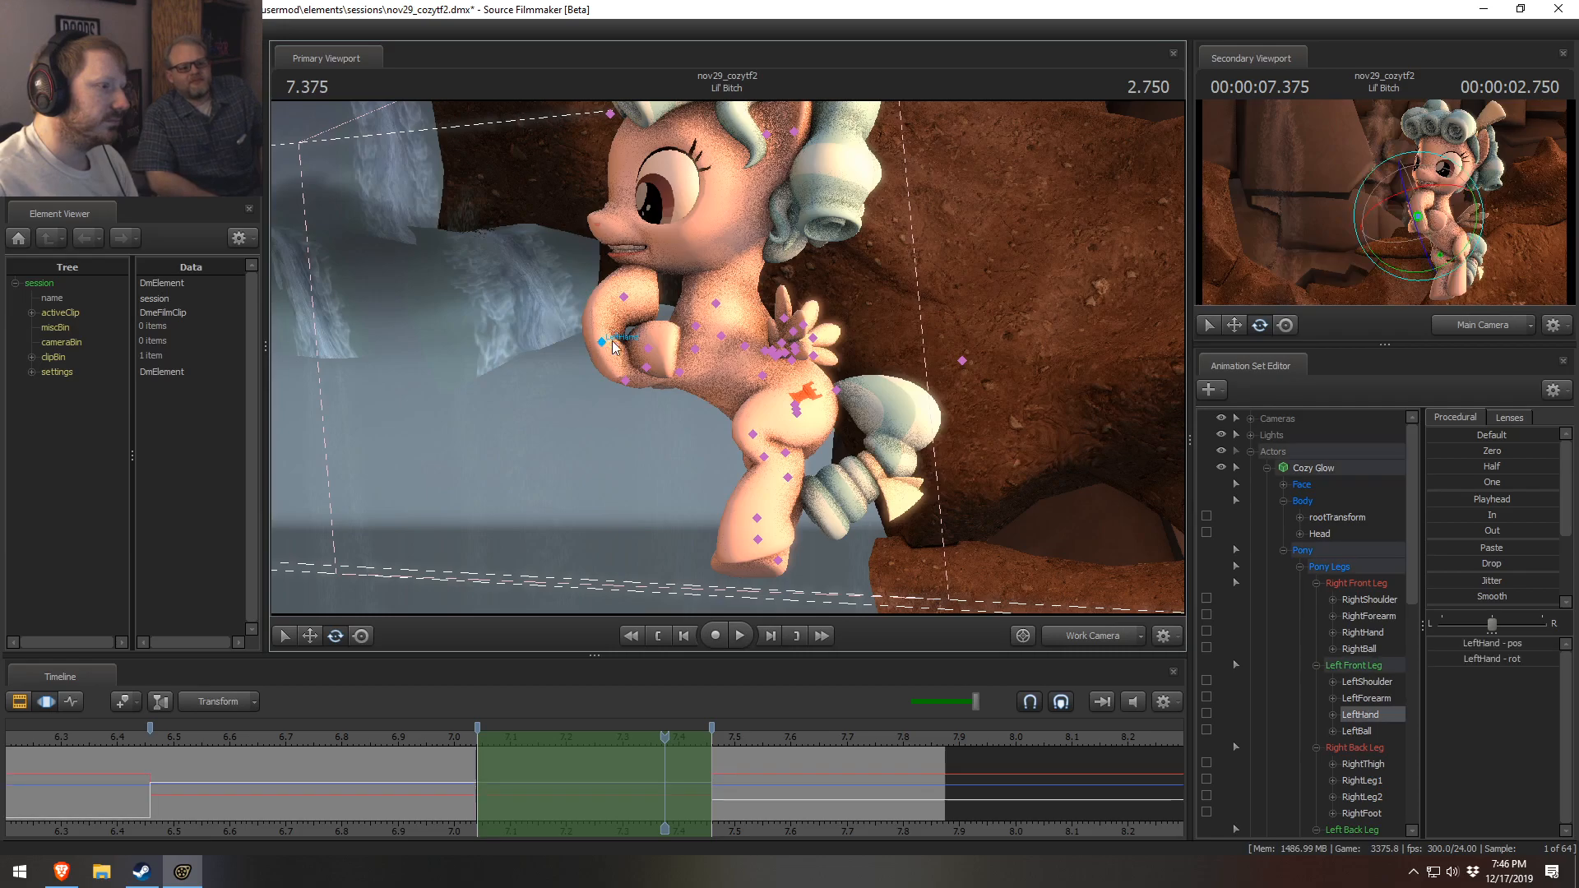
left_click_drag(666, 337, 723, 399)
- Tuck the right front leg against the chest by rotating the RightForearm bone
key("w")
left_click(652, 359, "ctrl")
key("e")
left_click_drag(682, 405, 753, 306)
left_click(631, 393)
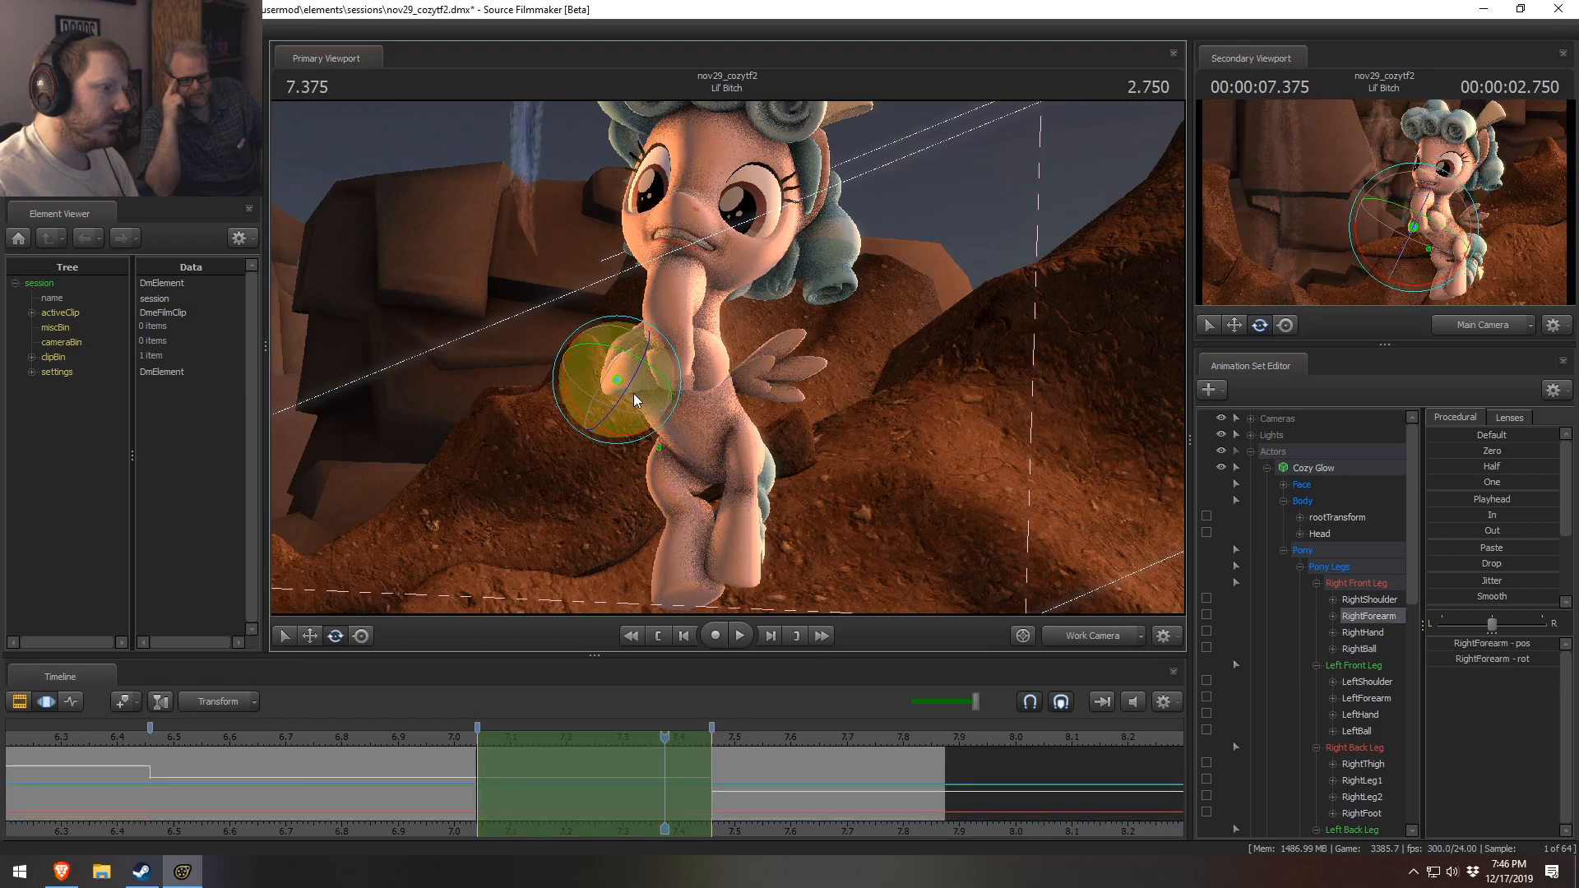
left_click_drag(684, 395, 742, 354)
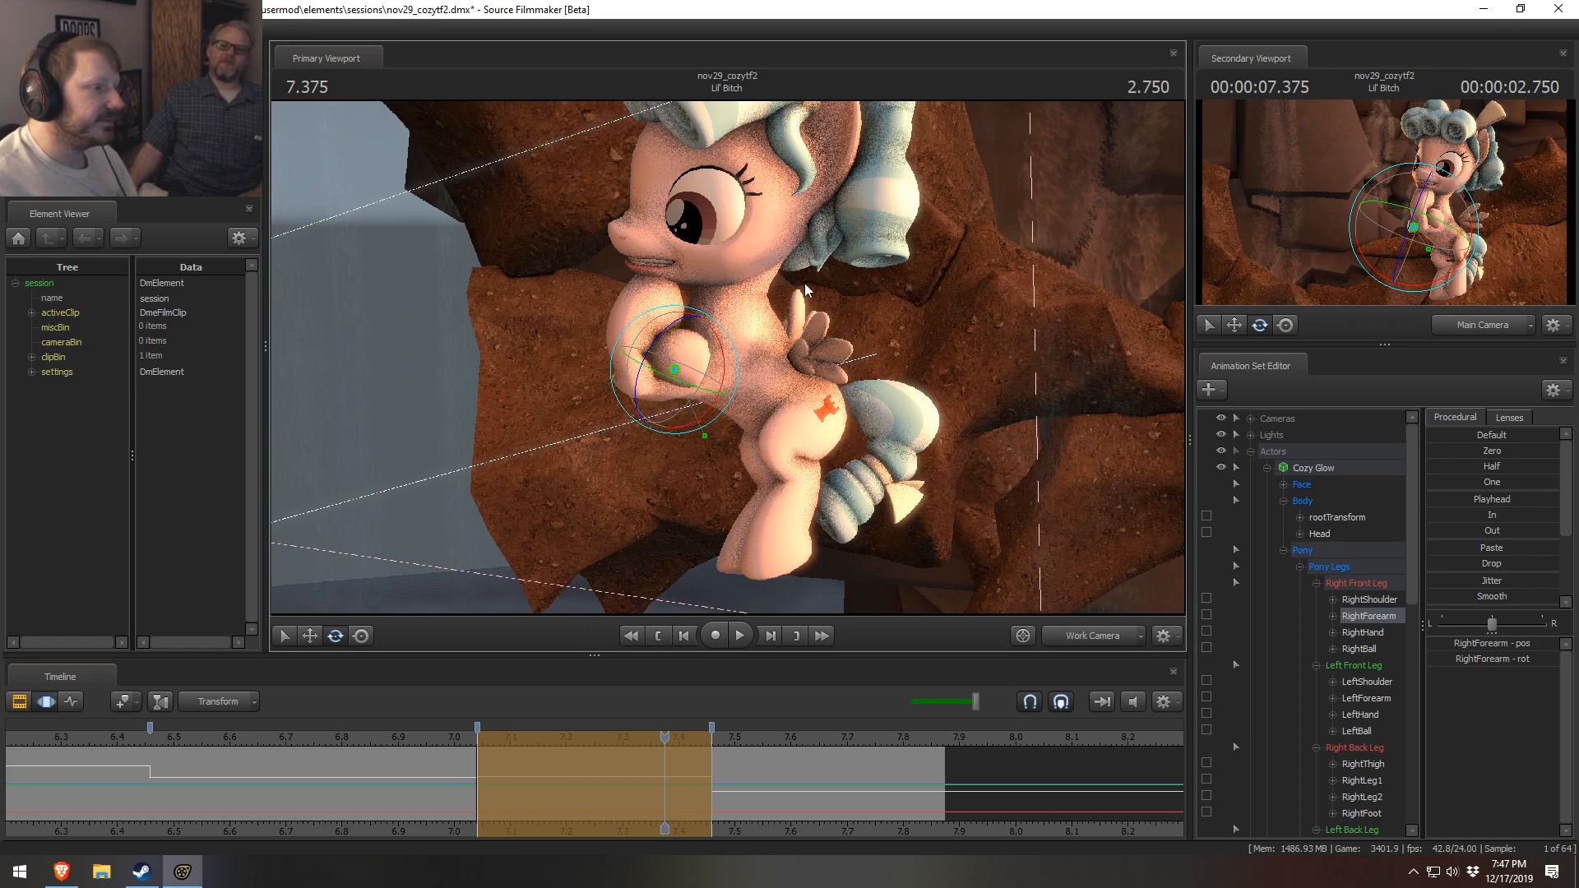
- Adjust the angle of the left front hoof from the side by rotating the LeftBall bone
left_click_drag(806, 287, 702, 379, "alt")
left_click(722, 318, "ctrl")
mouse_move(722, 318)
left_mouse_down("alt")
mouse_move(727, 354)
mouse_move(709, 342)
left_mouse_up("alt")
left_click(625, 313, "ctrl")
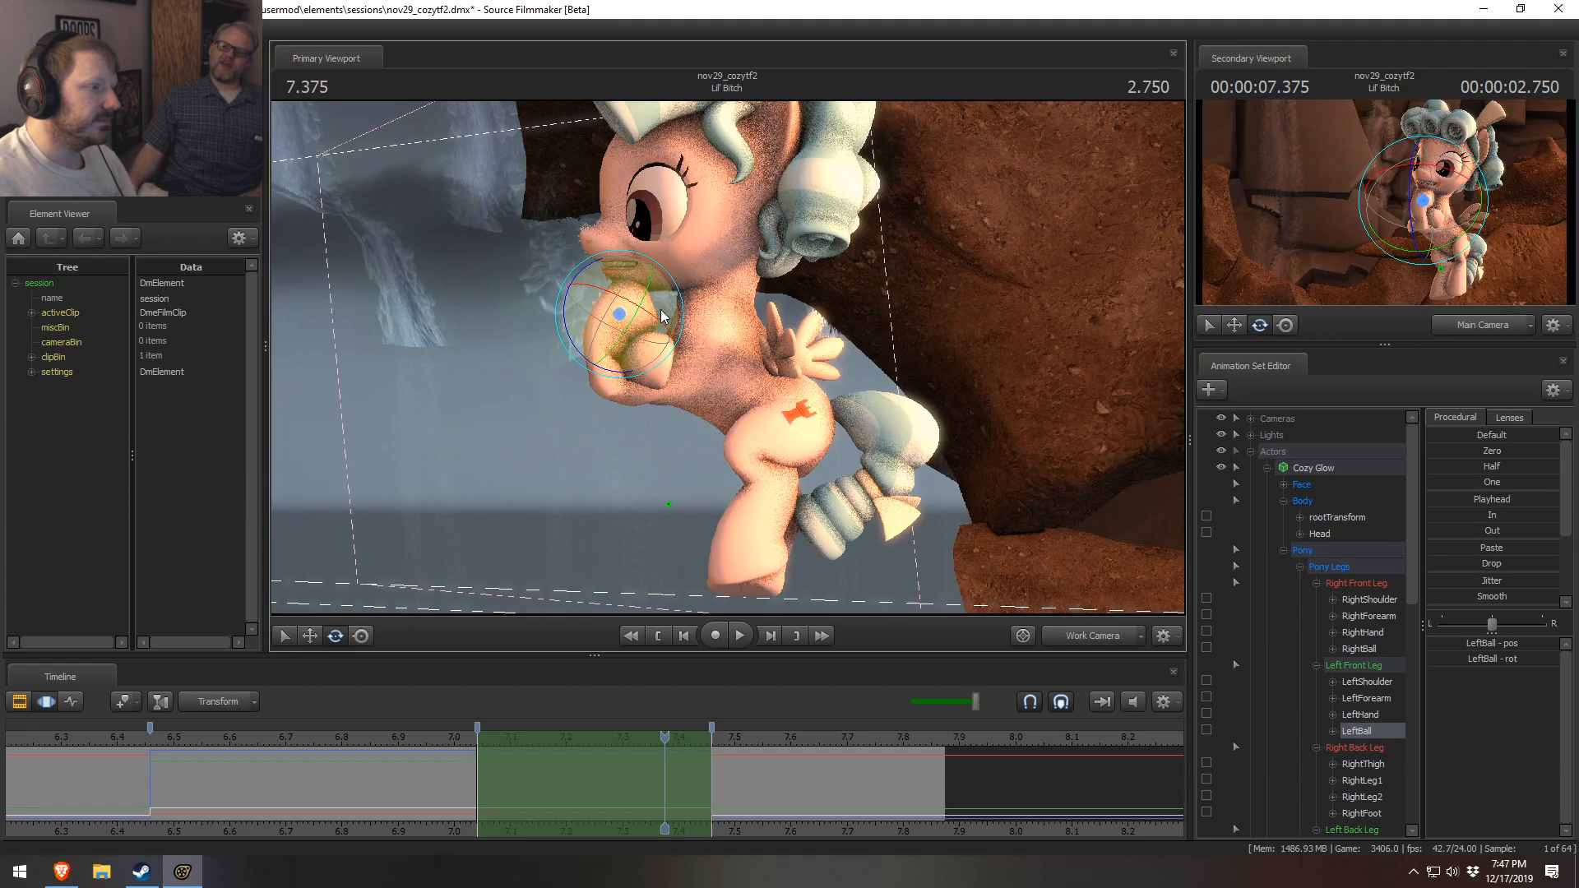
left_click_drag(630, 379, 610, 367)
key("shift")
- Lower and tilt the head by rotating the Head and Neck bones
left_click(713, 318, "ctrl")
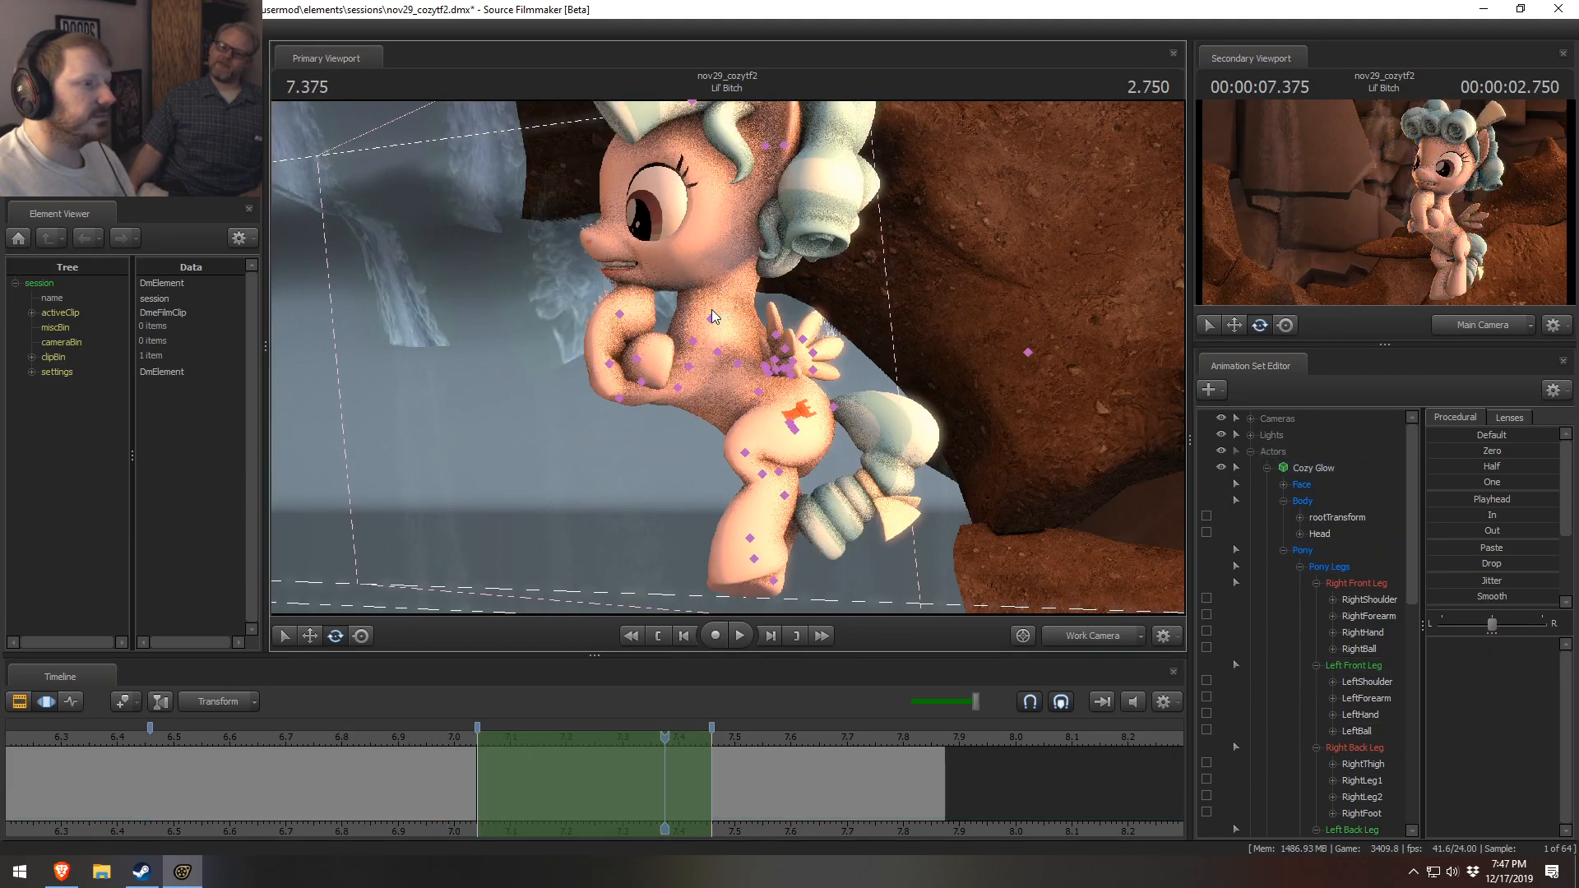
left_click(708, 253, "ctrl")
left_click_drag(686, 232, 650, 227)
left_click_drag(564, 306, 752, 369, "alt")
left_click(732, 321)
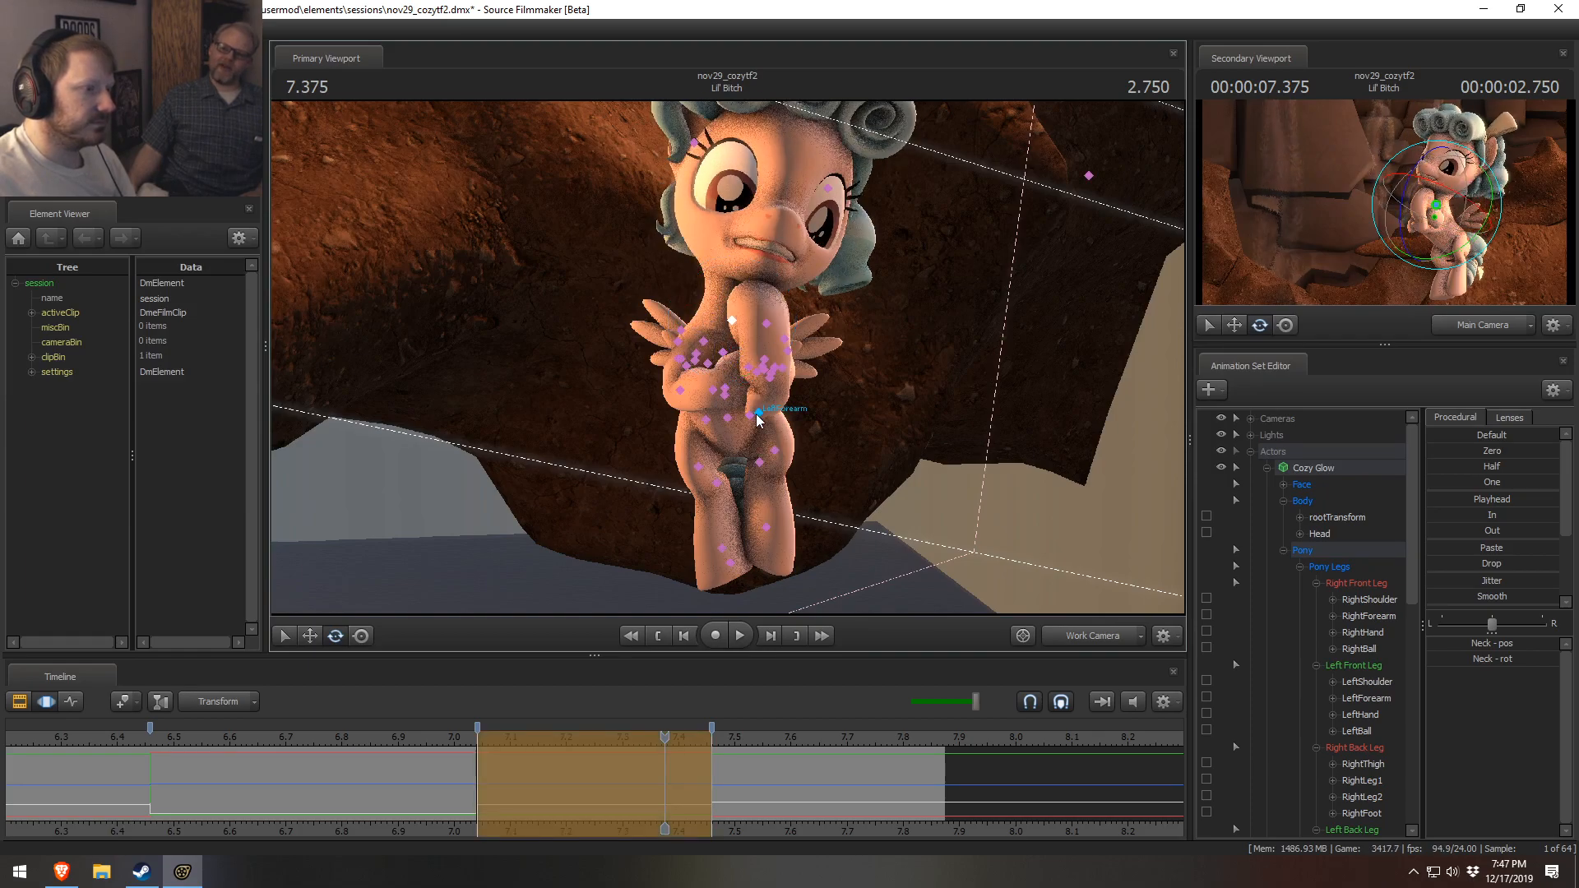
- Bring the left front leg inward with the LeftShoulder bone and readjust the Head bone's angle
left_click(756, 374)
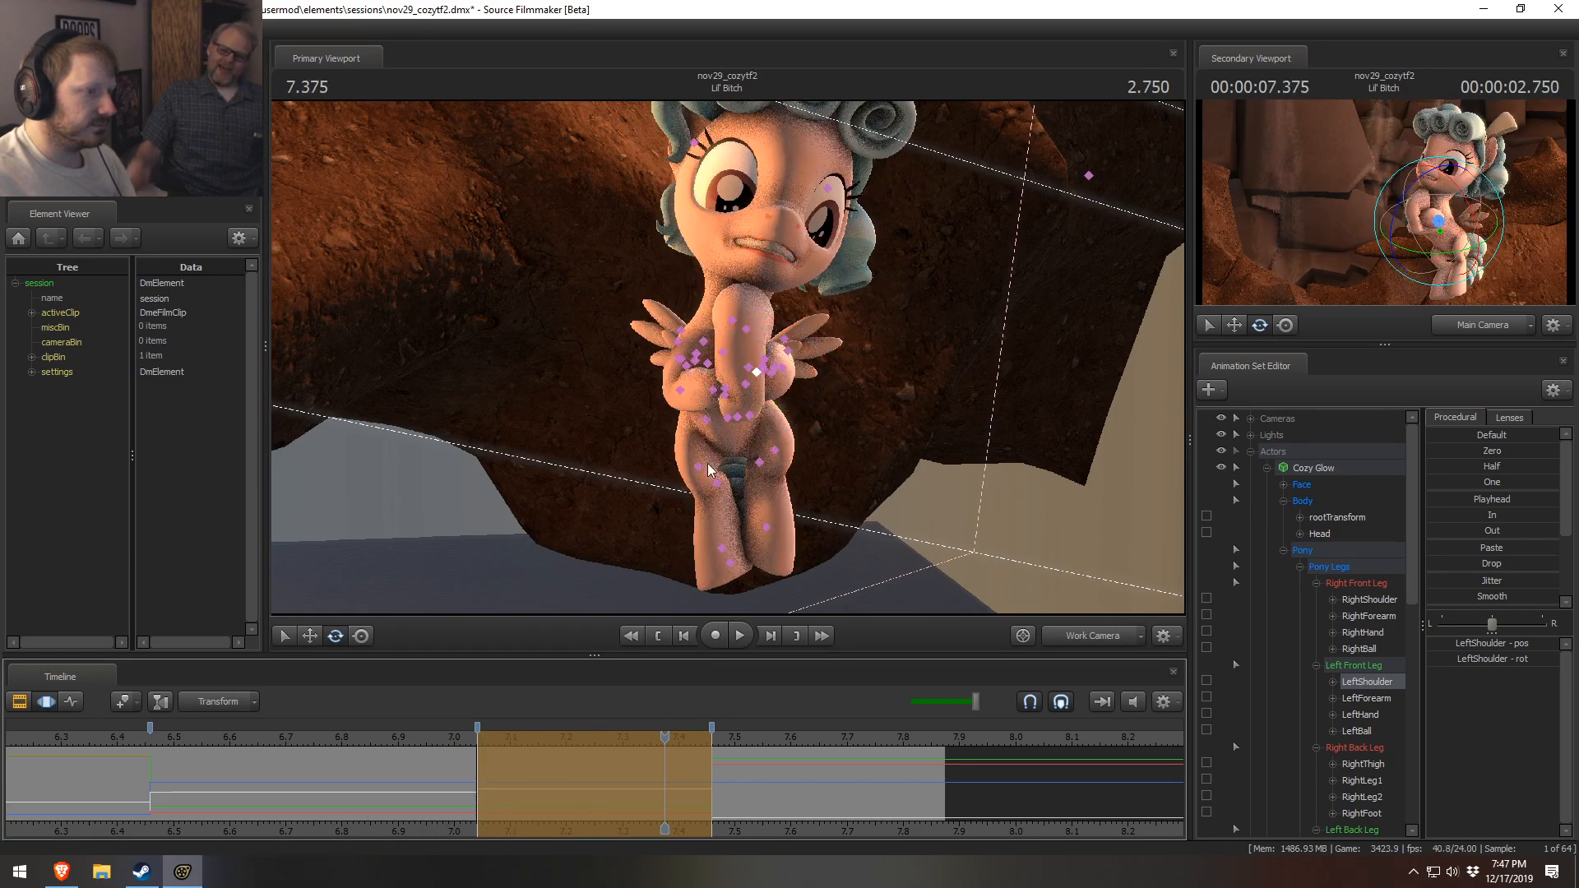
left_click(764, 299)
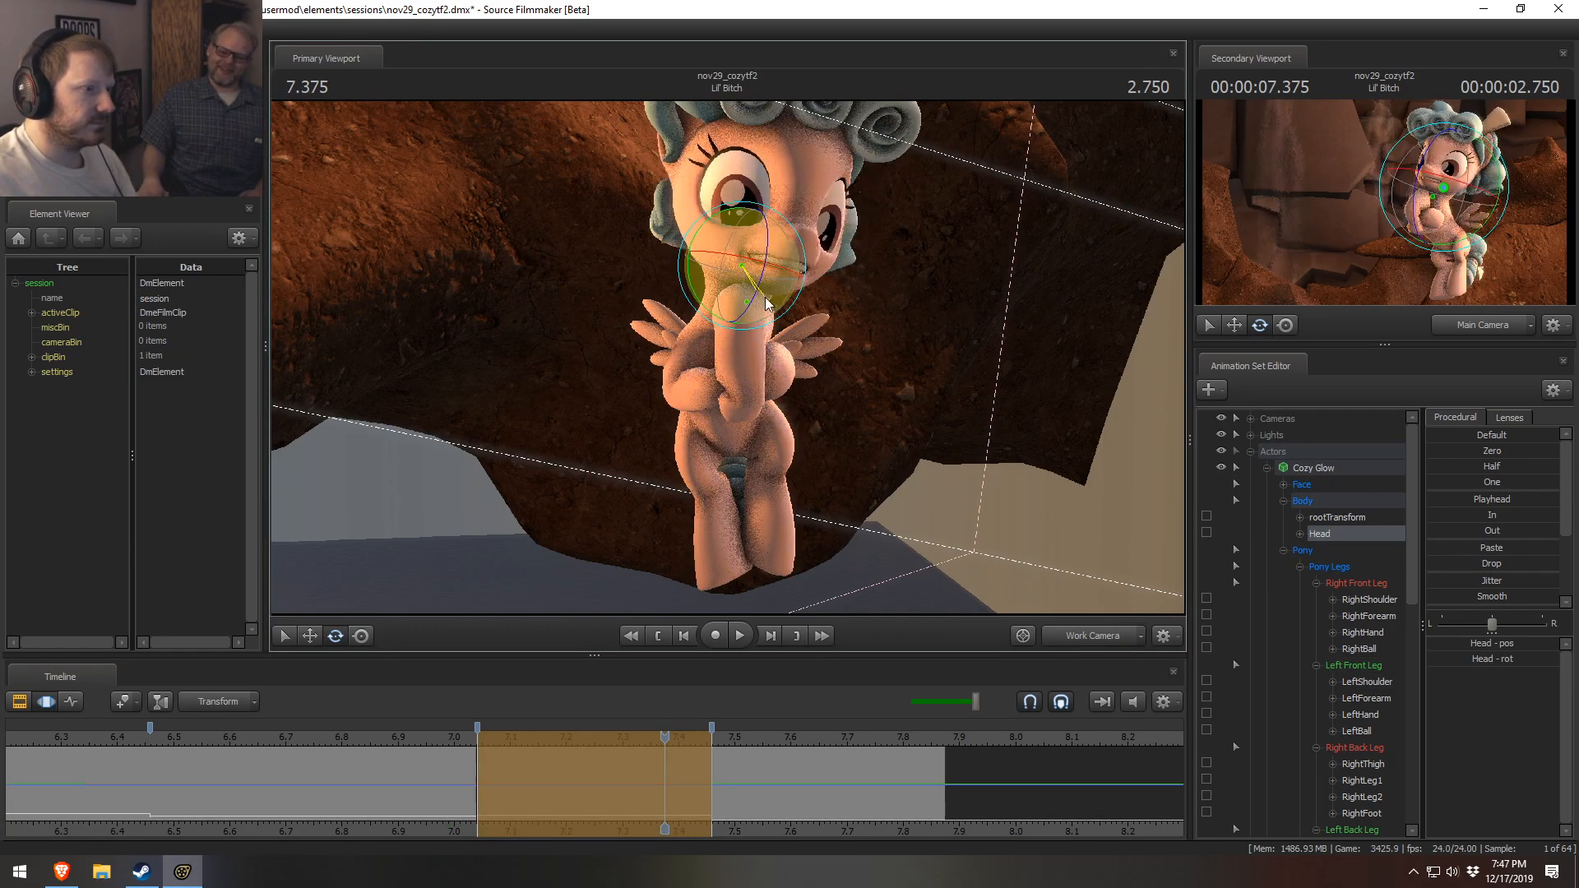
left_click_drag(775, 305, 625, 303, "alt")
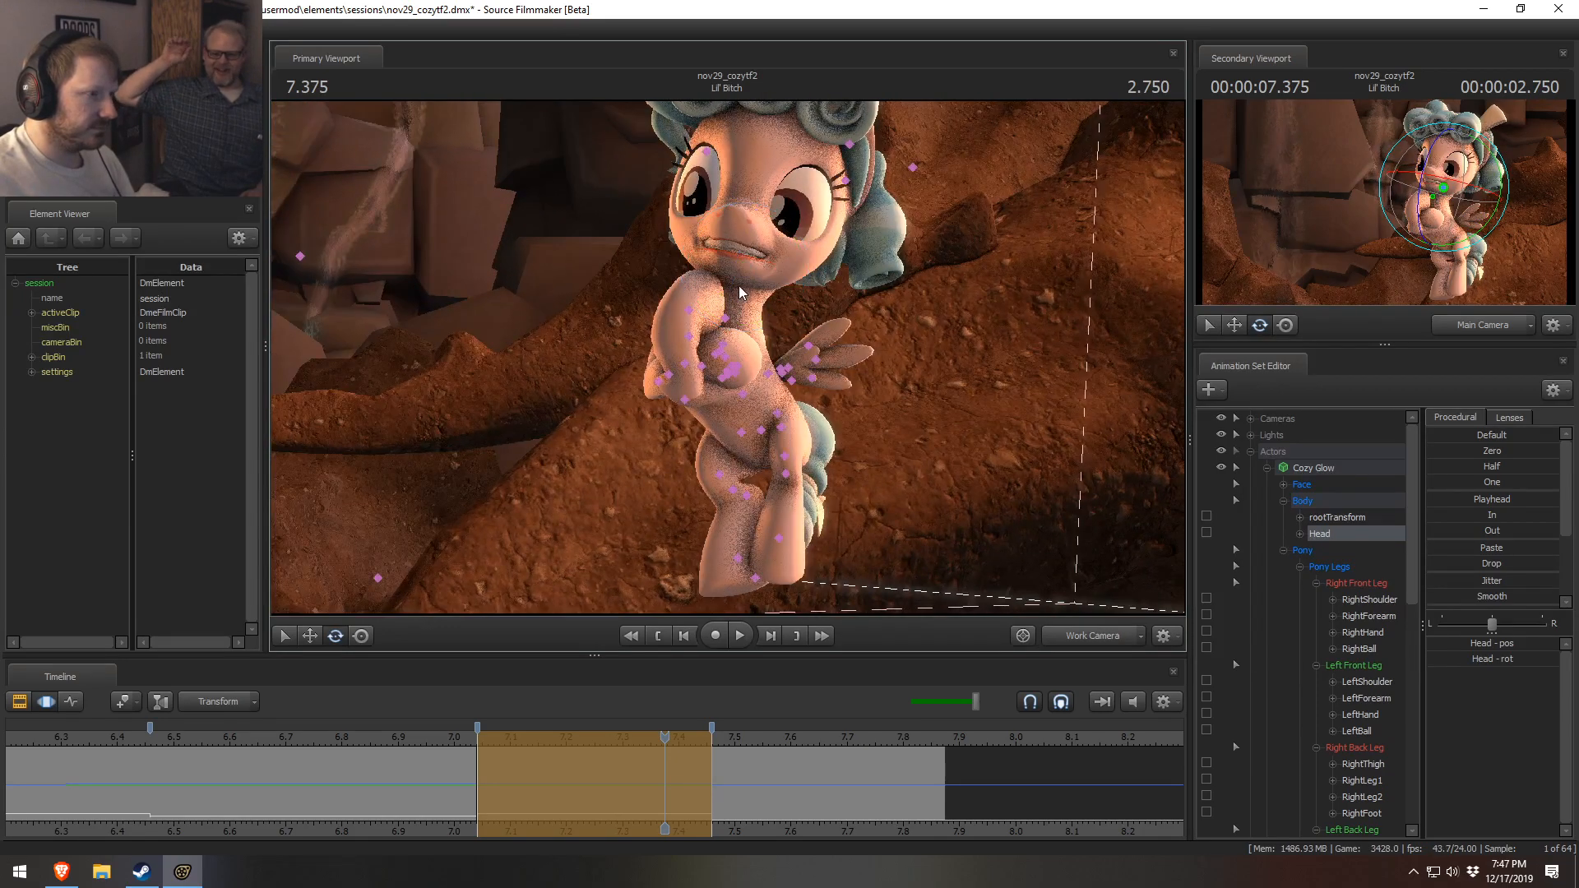
left_click_drag(709, 352, 747, 421, "alt")
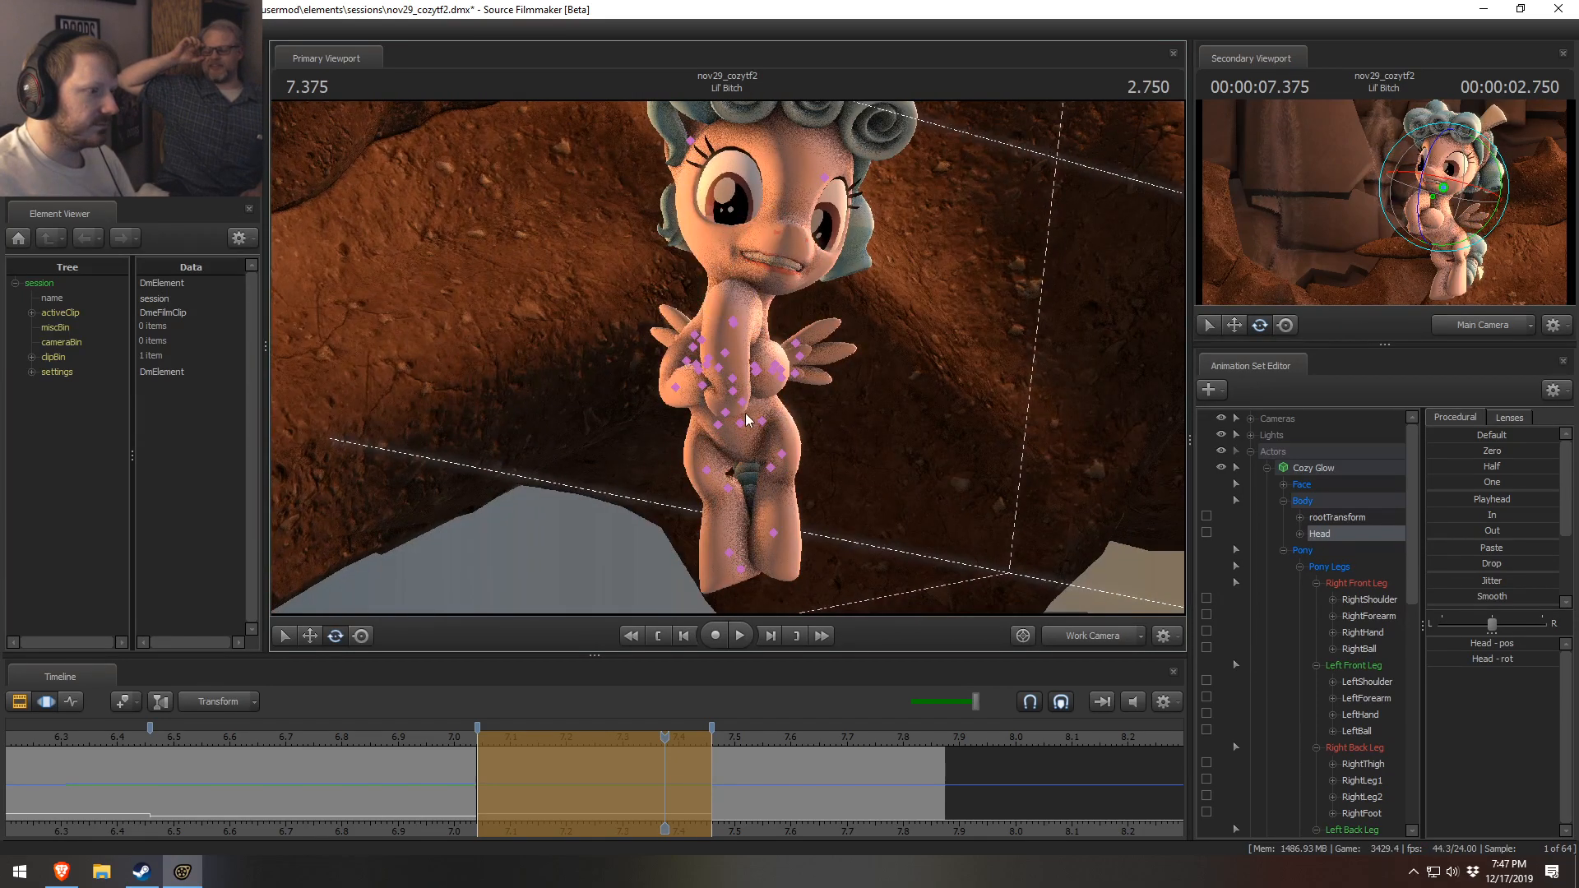
- Cross the front legs tighter over the chest by rotating the LeftShoulder and RightShoulder bones
left_click(757, 372)
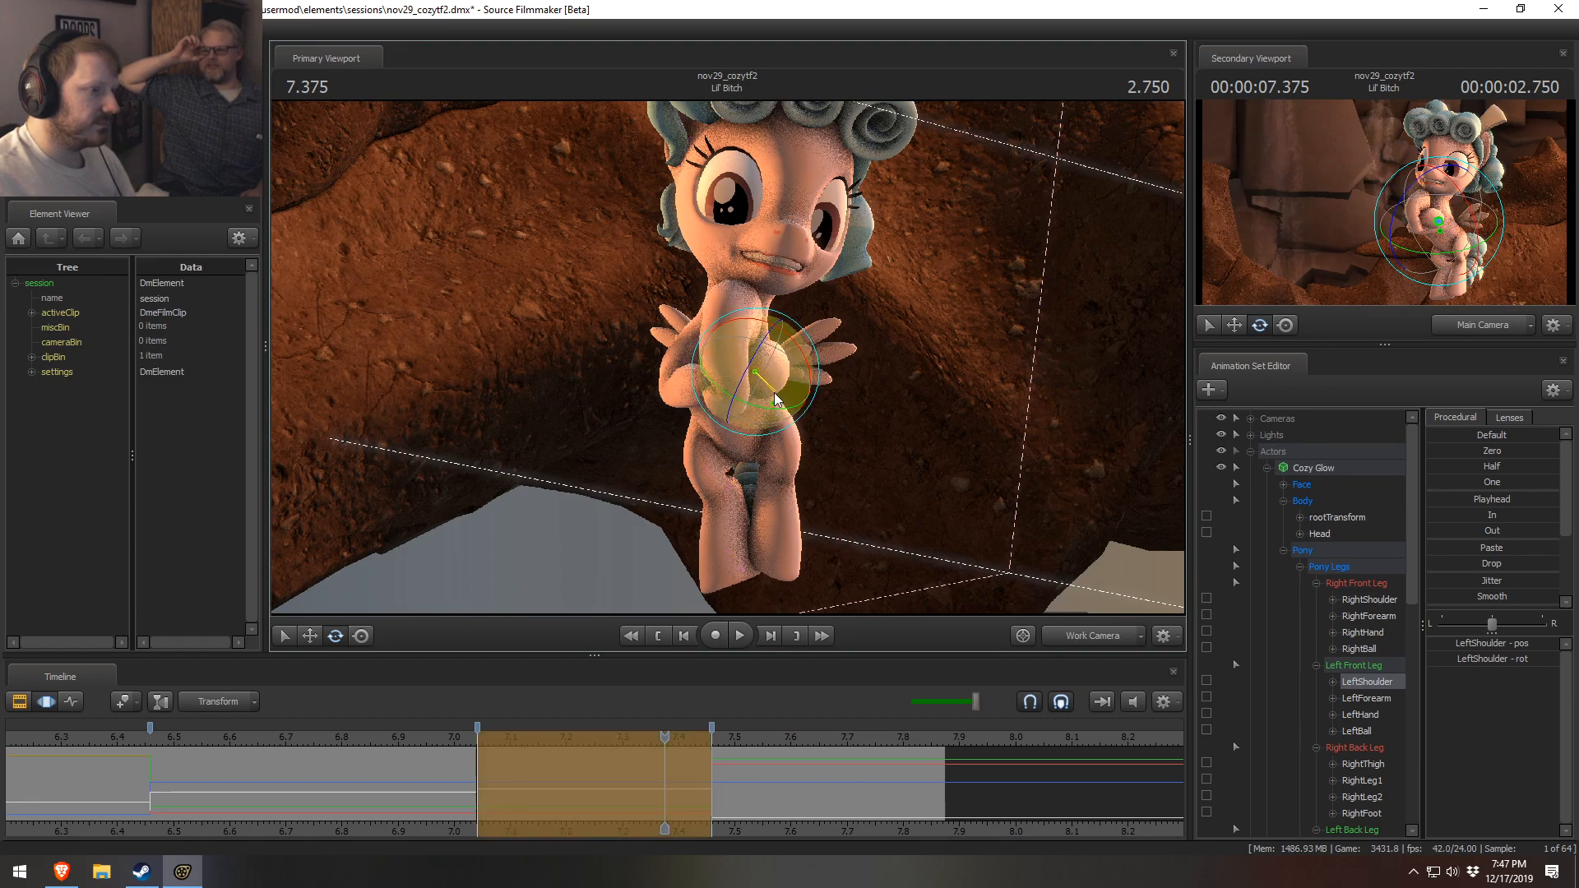
key("ctrl")
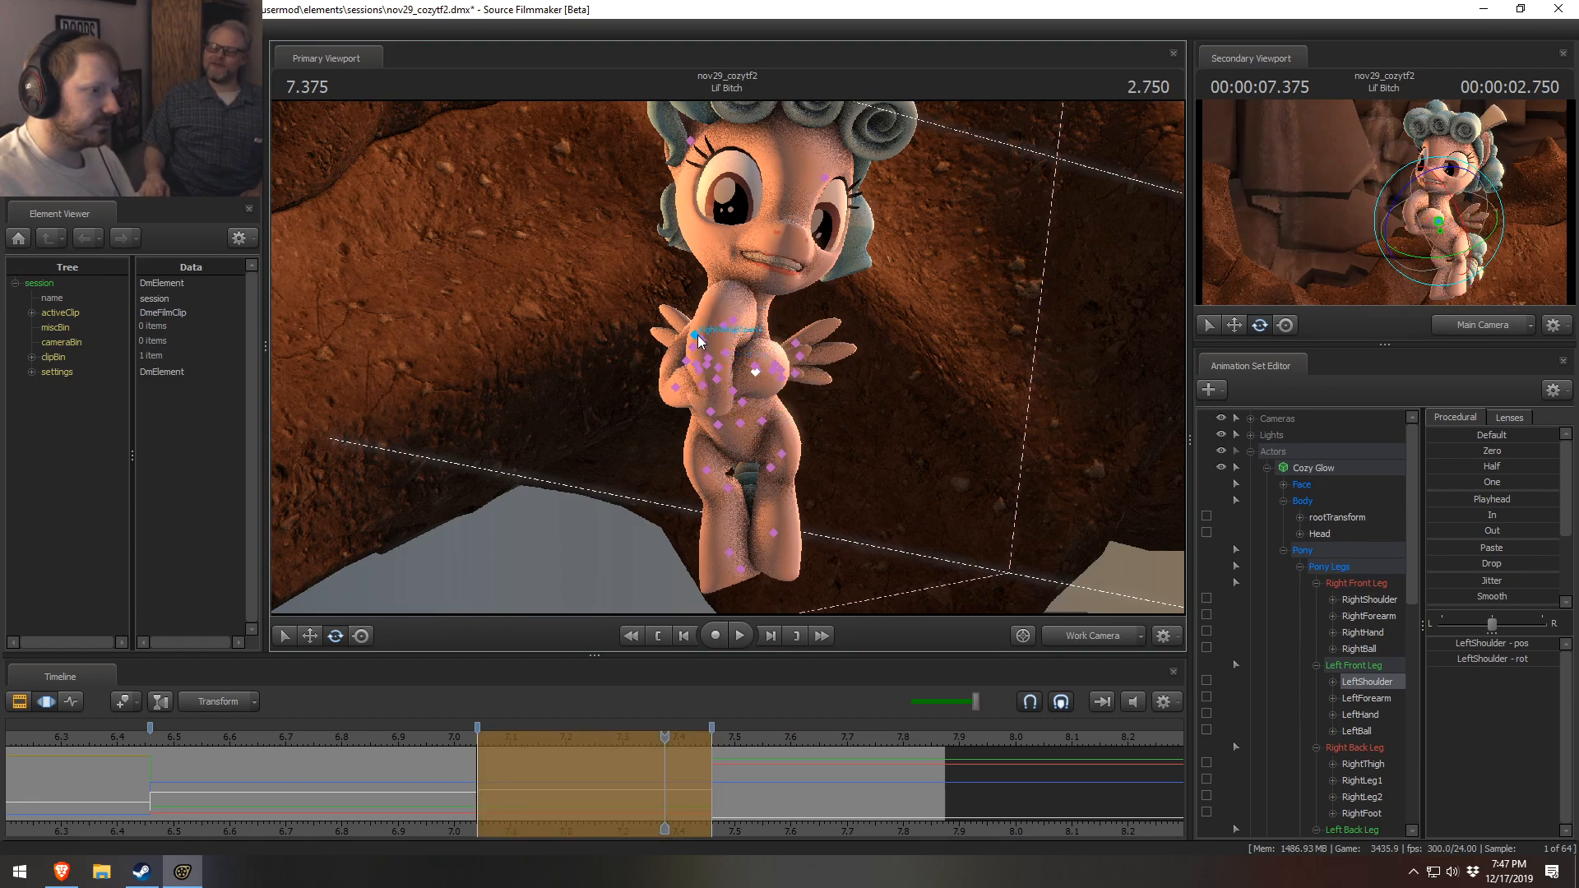
left_click(698, 348, "ctrl")
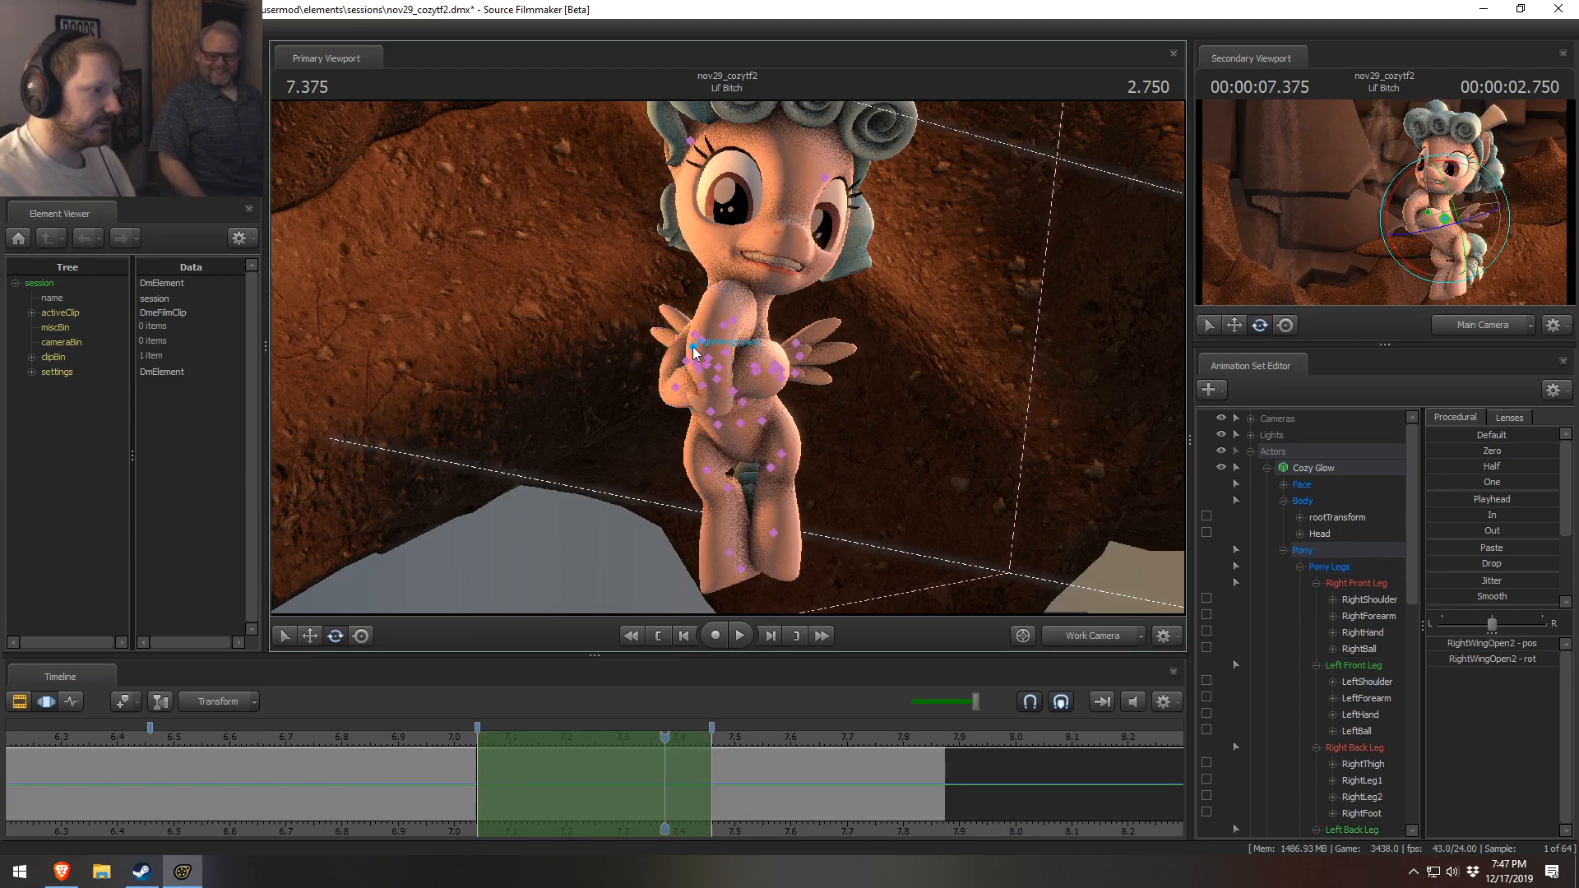
left_click(701, 350, "ctrl")
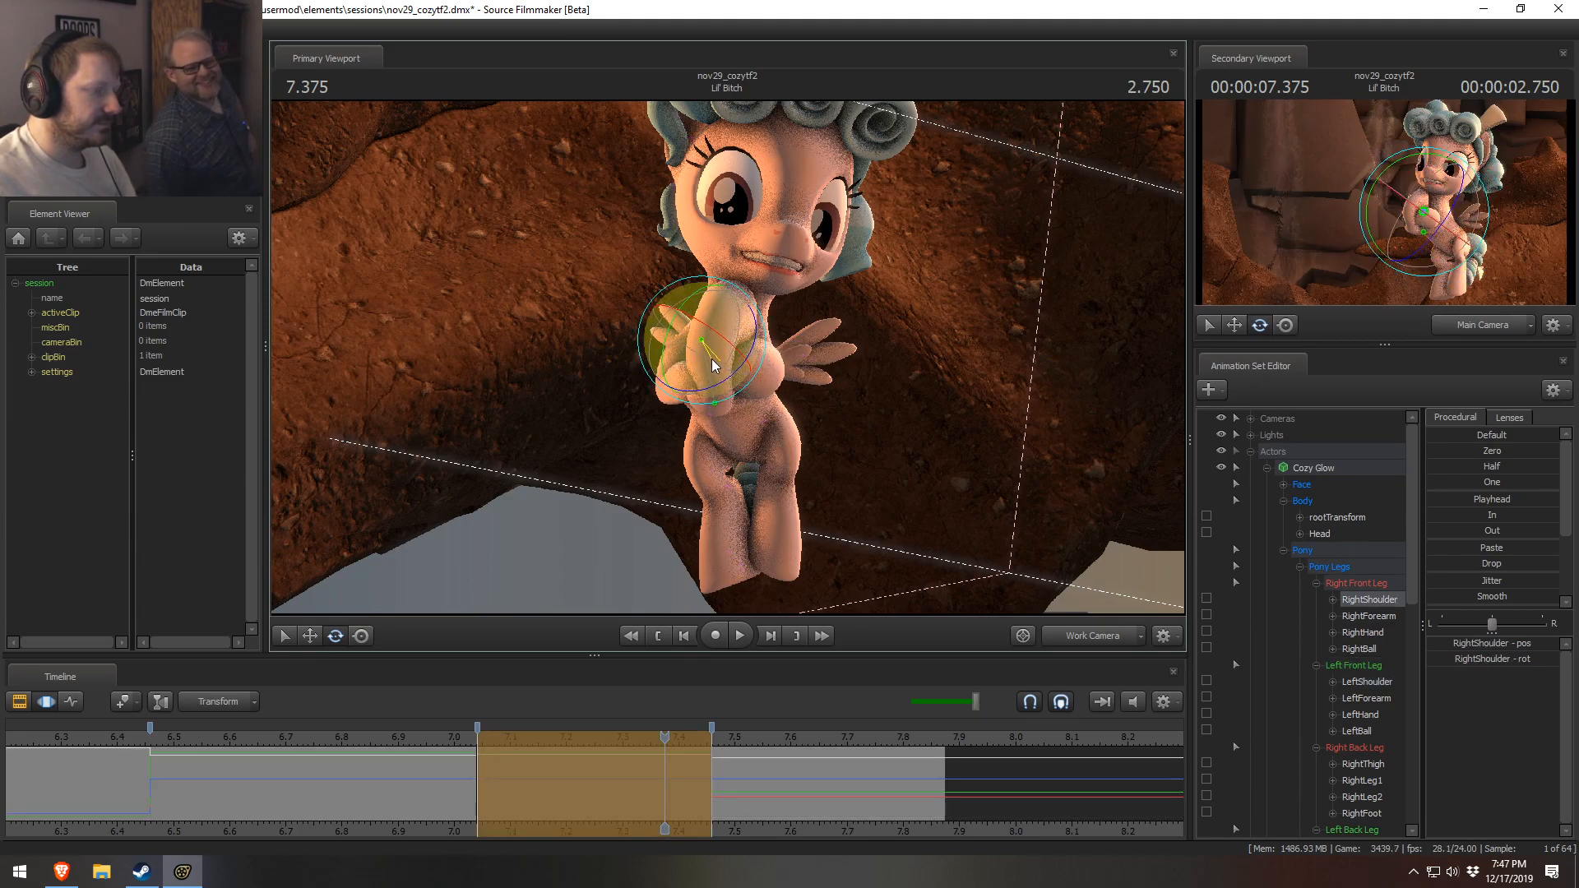
left_click_drag(712, 355, 625, 362, "alt")
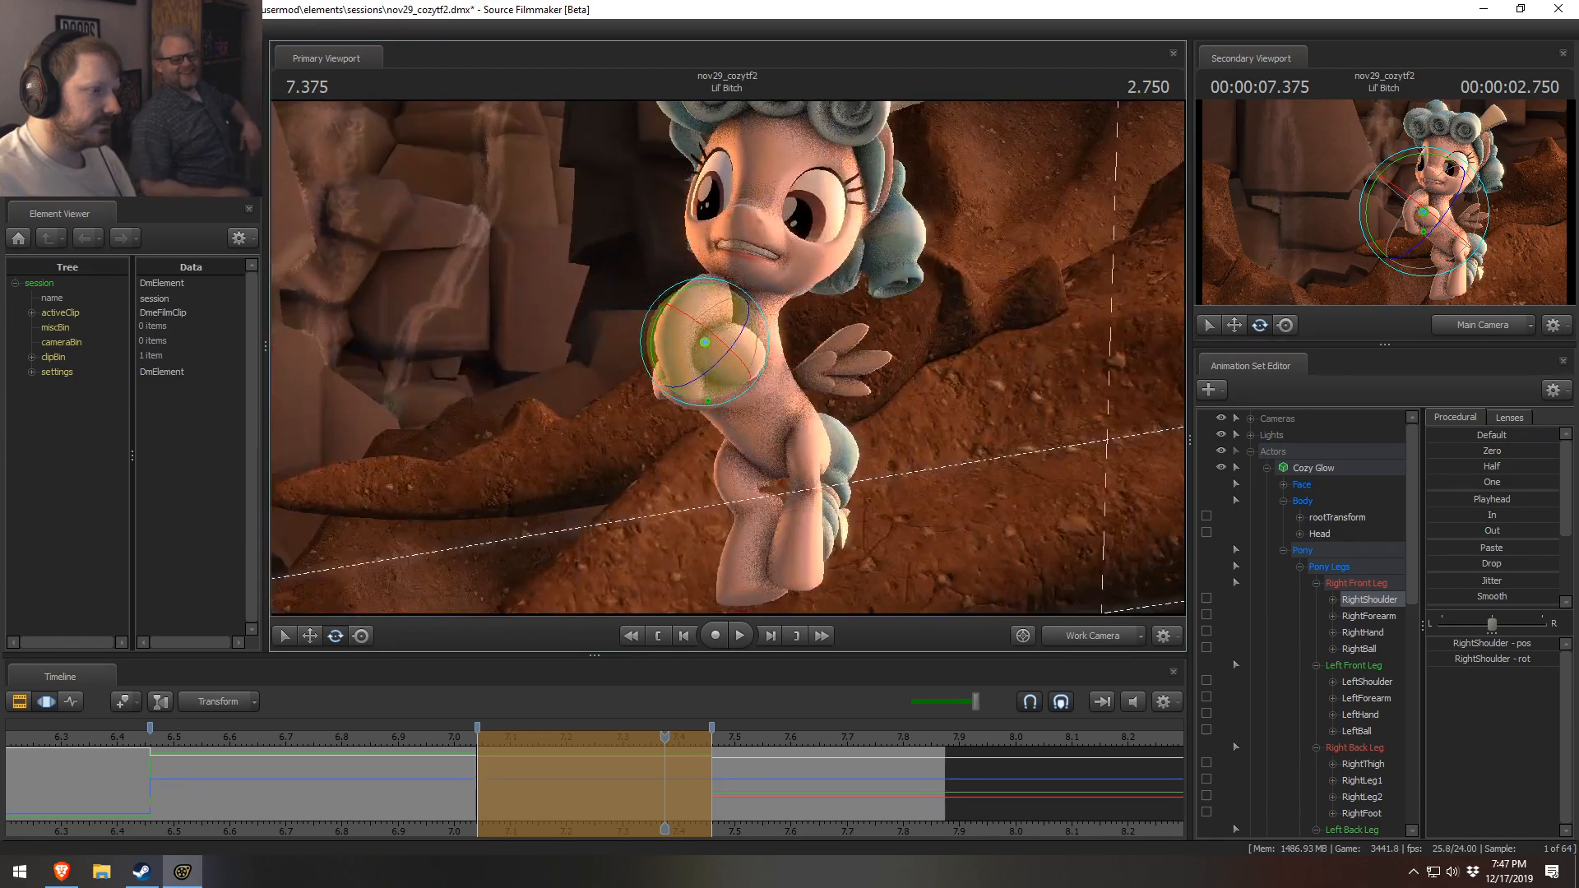
- Play back the transition into the new pose twice, starting from about 6.8 seconds, to check the motion
left_click(365, 730)
key("space")
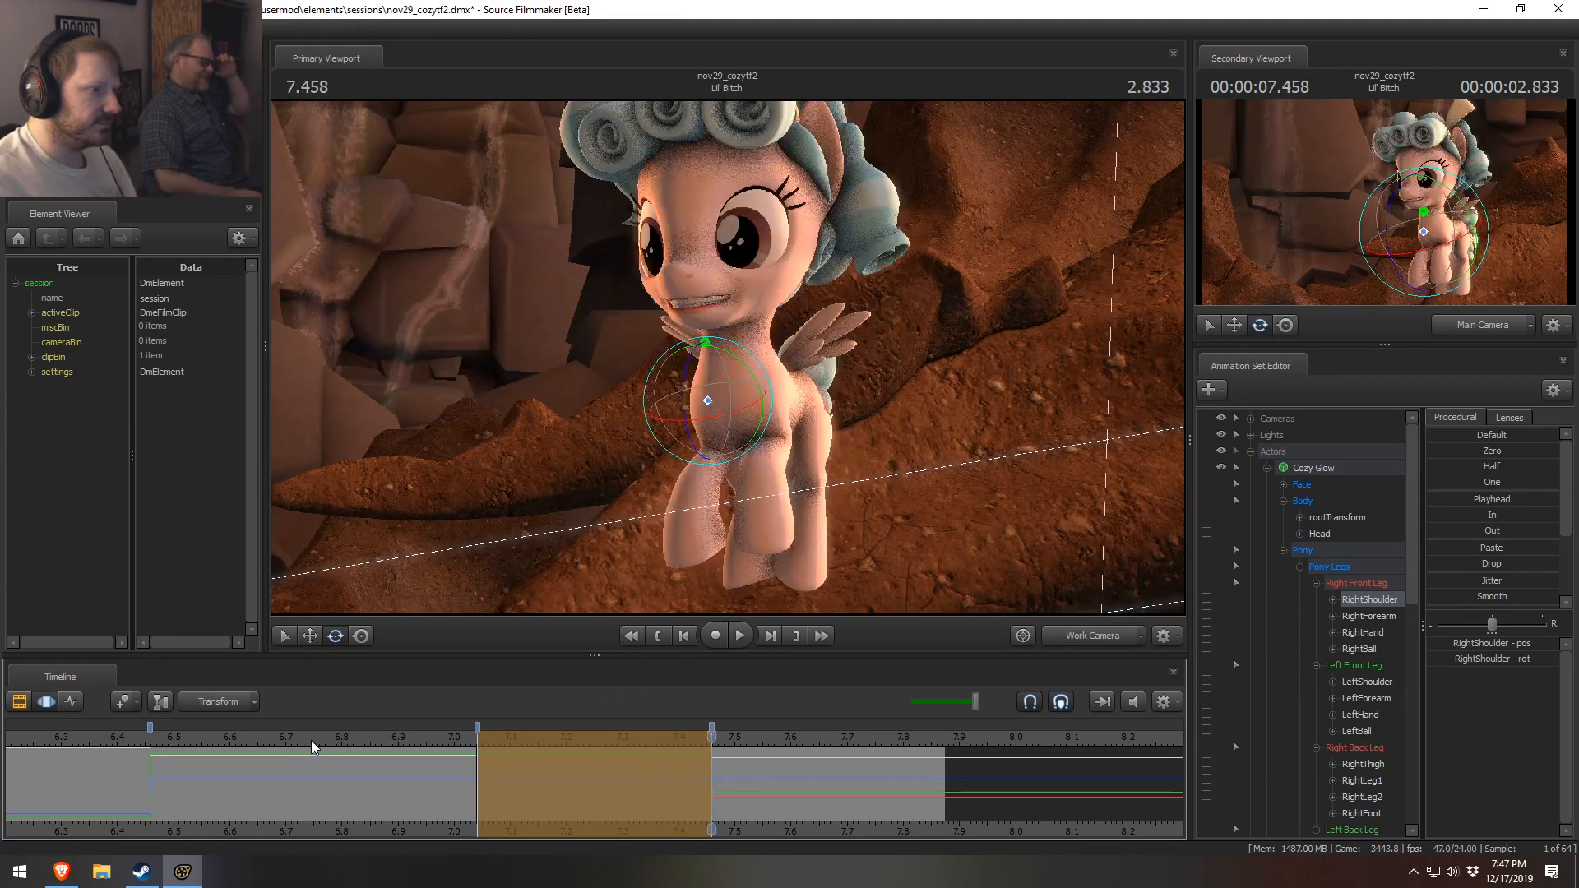
left_click(359, 735)
key("space")
key("space")
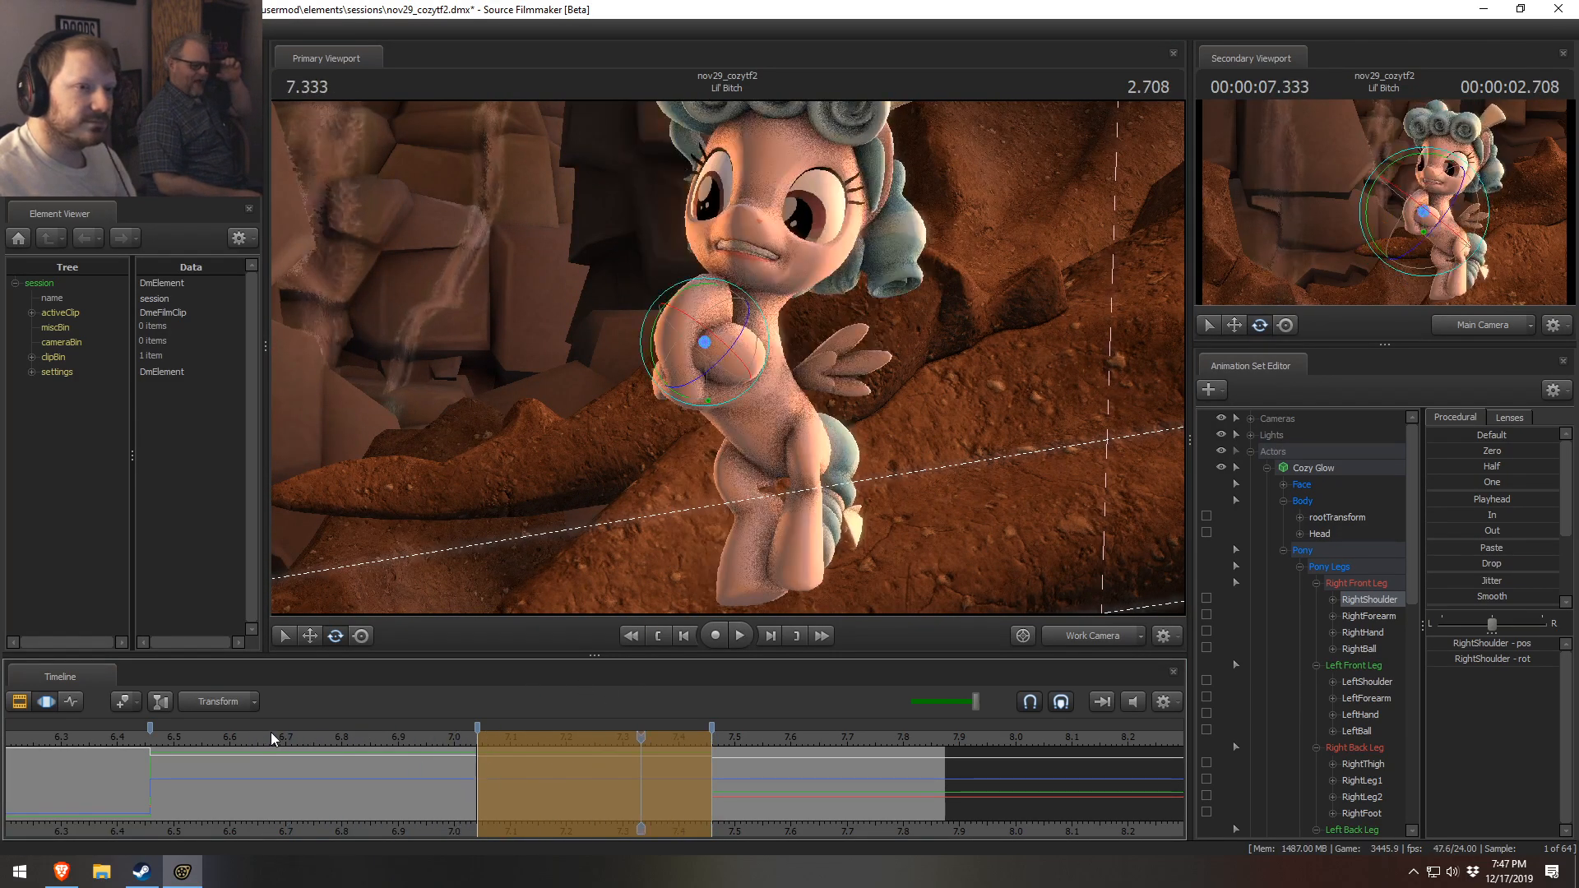
- Rotate the Head bone to tilt and turn the head away from the crossed legs at 7.333 seconds
key("ctrl")
left_click(758, 267, "ctrl")
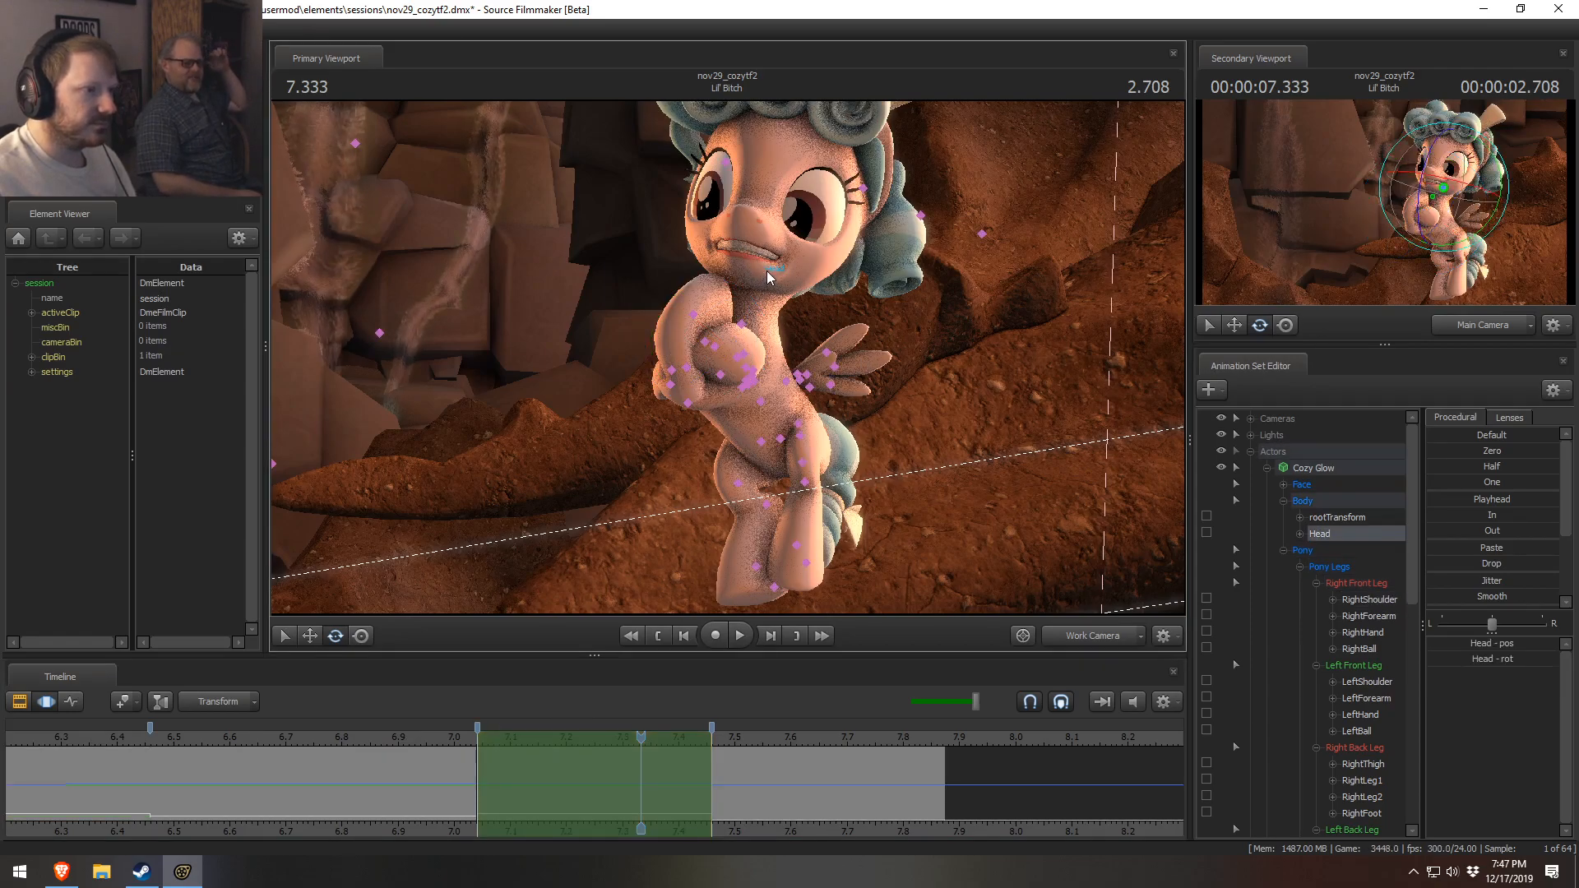
left_click_drag(767, 271, 802, 235)
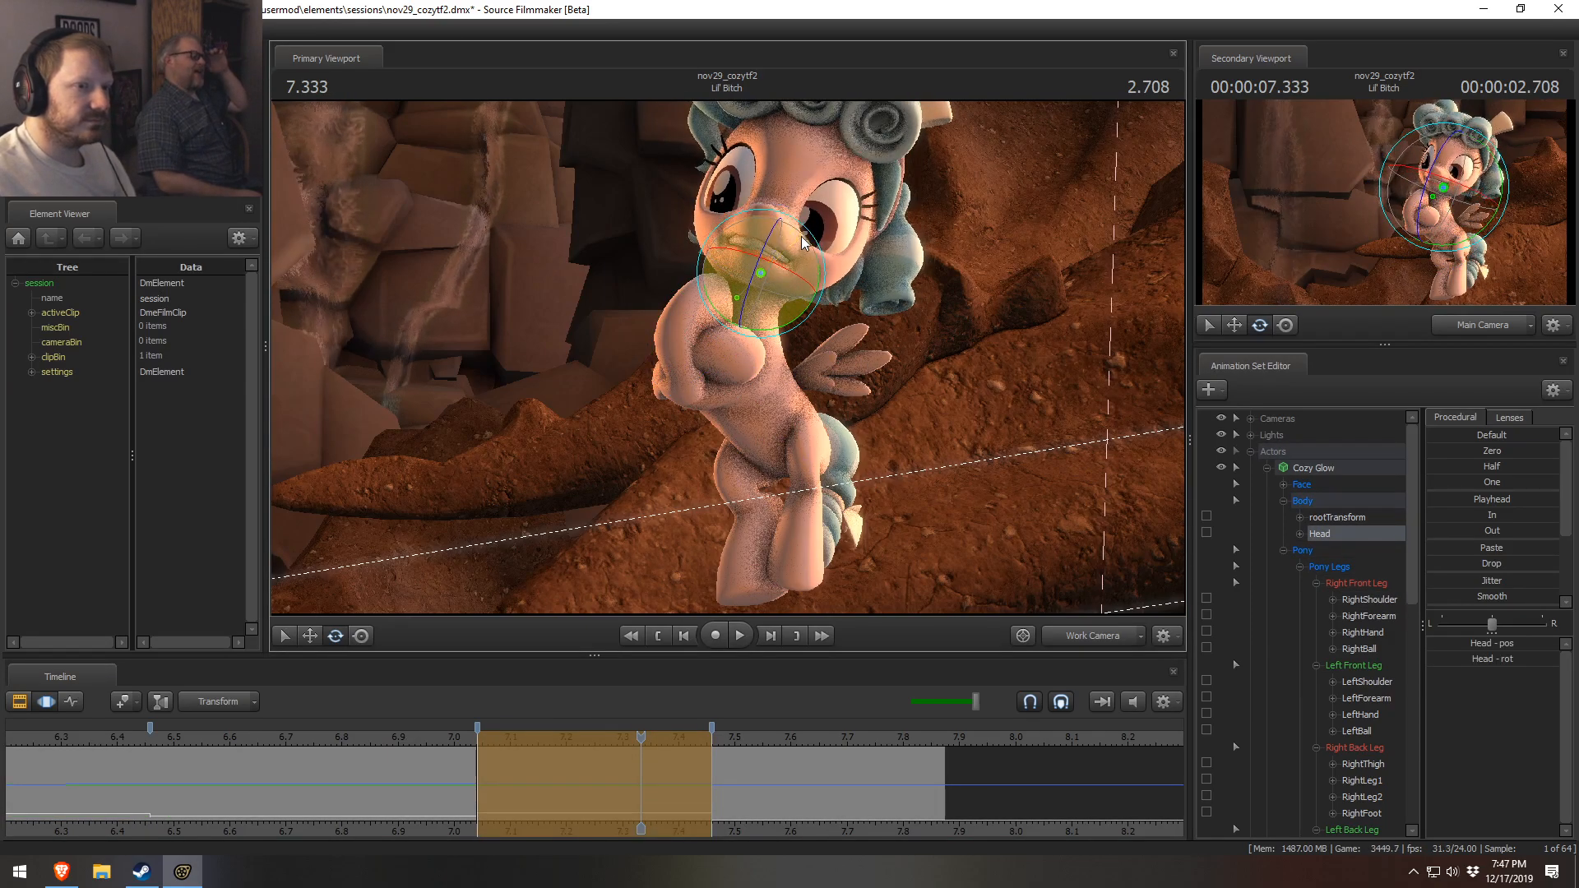
- Lengthen the neck slightly by moving the Neck and Head bones upward
left_click_drag(793, 371, 724, 349, "alt")
key("ctrl")
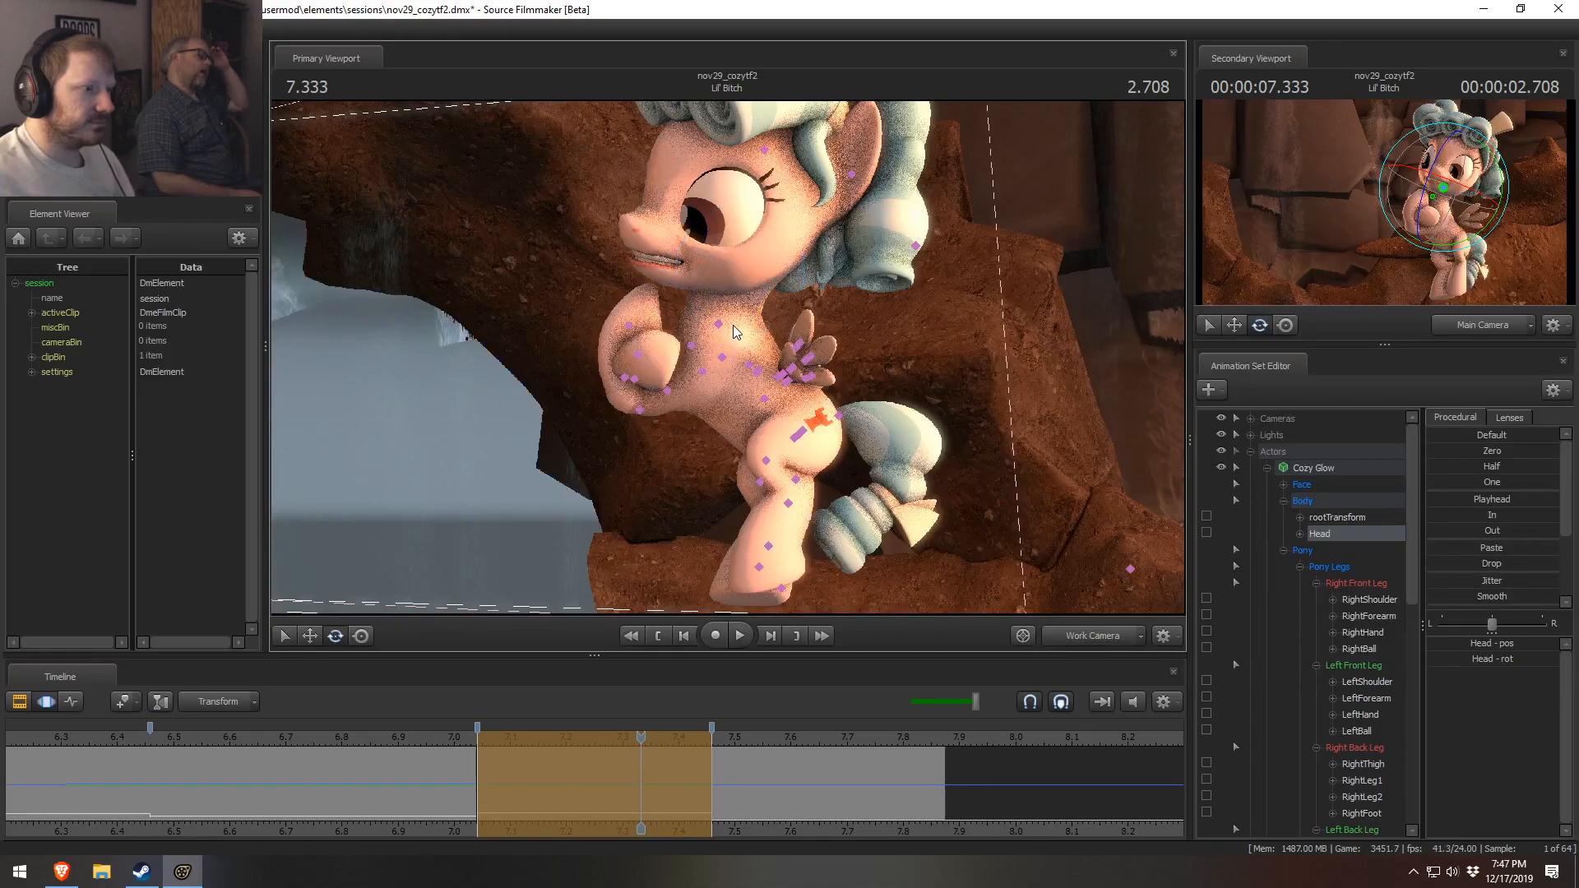
left_click(723, 324, "ctrl")
left_click_drag(726, 291, 730, 275)
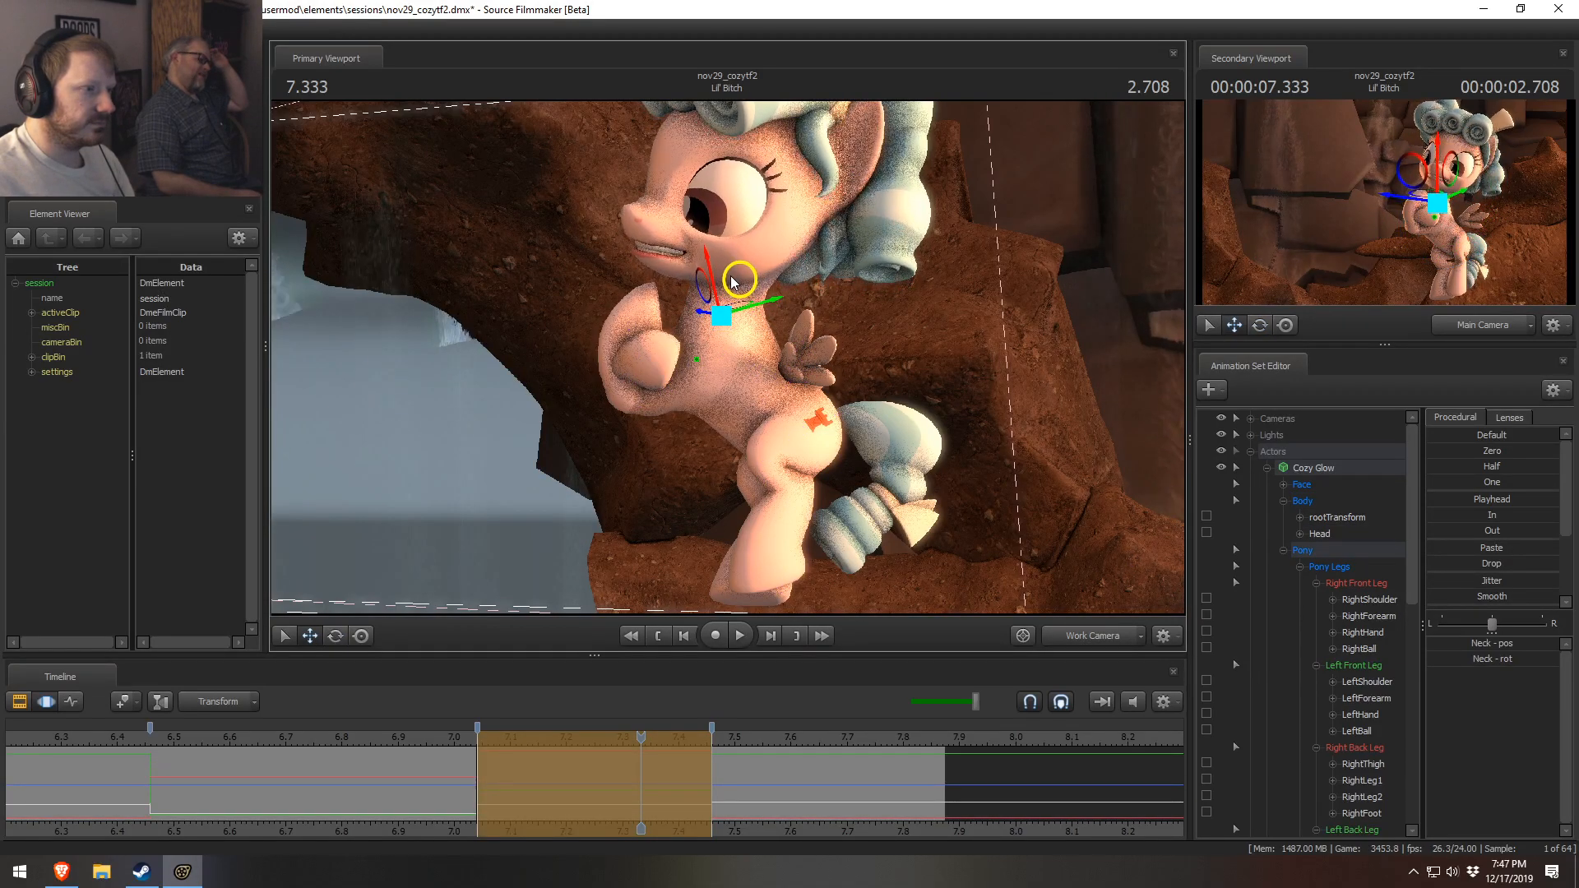
left_click(745, 258, "ctrl")
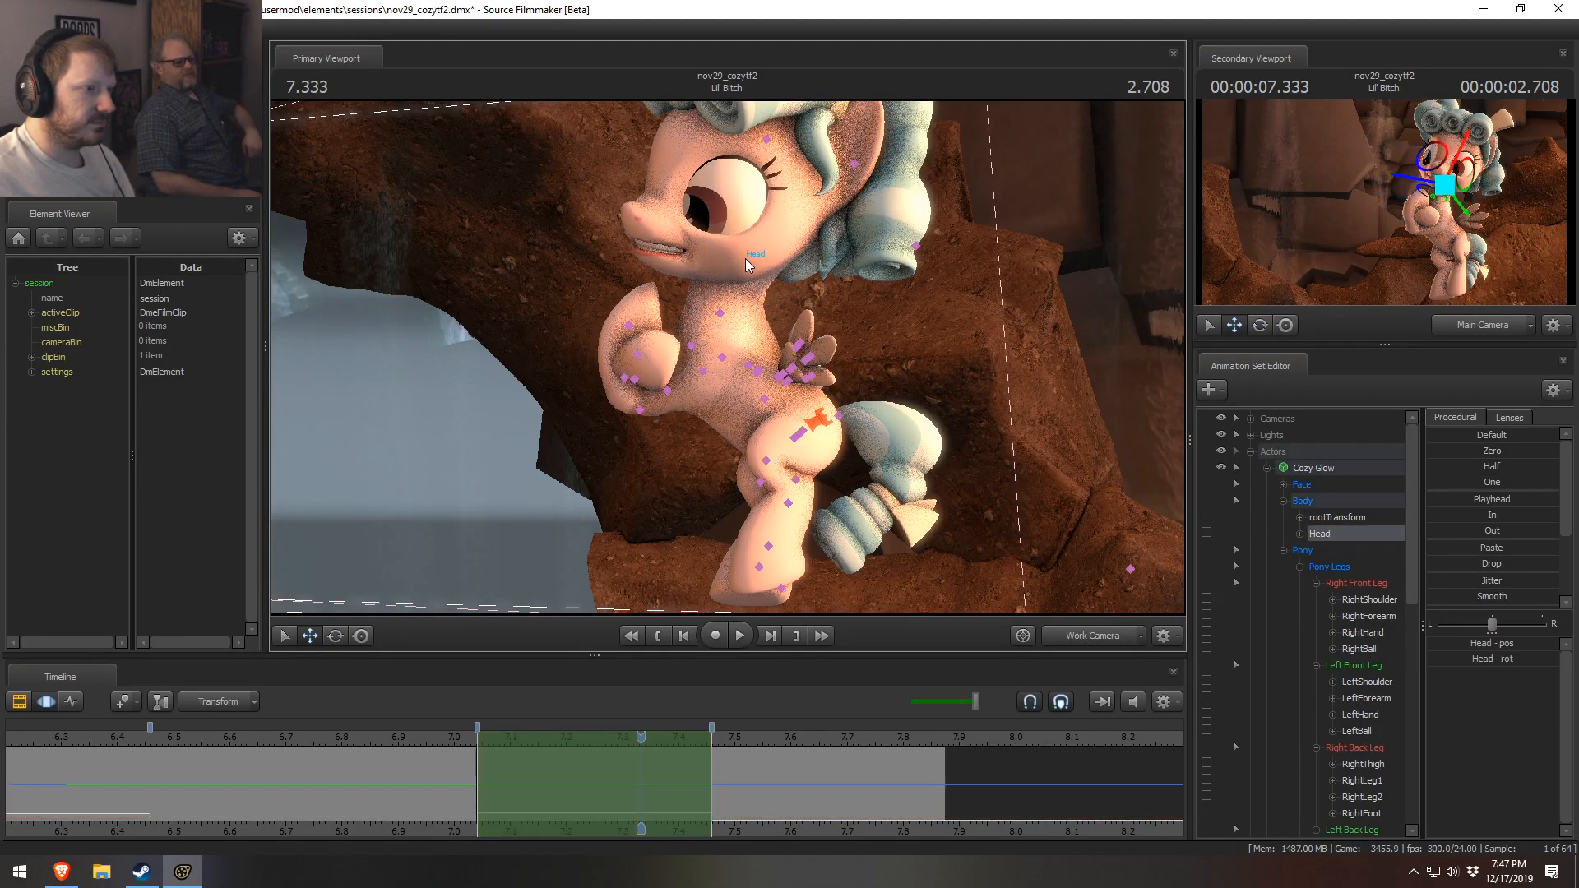
mouse_move(757, 230)
left_mouse_down()
mouse_move(763, 218)
mouse_move(820, 254)
mouse_move(799, 213)
mouse_move(751, 198)
mouse_move(752, 217)
left_mouse_up()
key("e")
- Play back the animation from about 4 seconds to review the adjusted head pose
left_click_drag(346, 777, 641, 818)
scroll(286, 764, "down", 4)
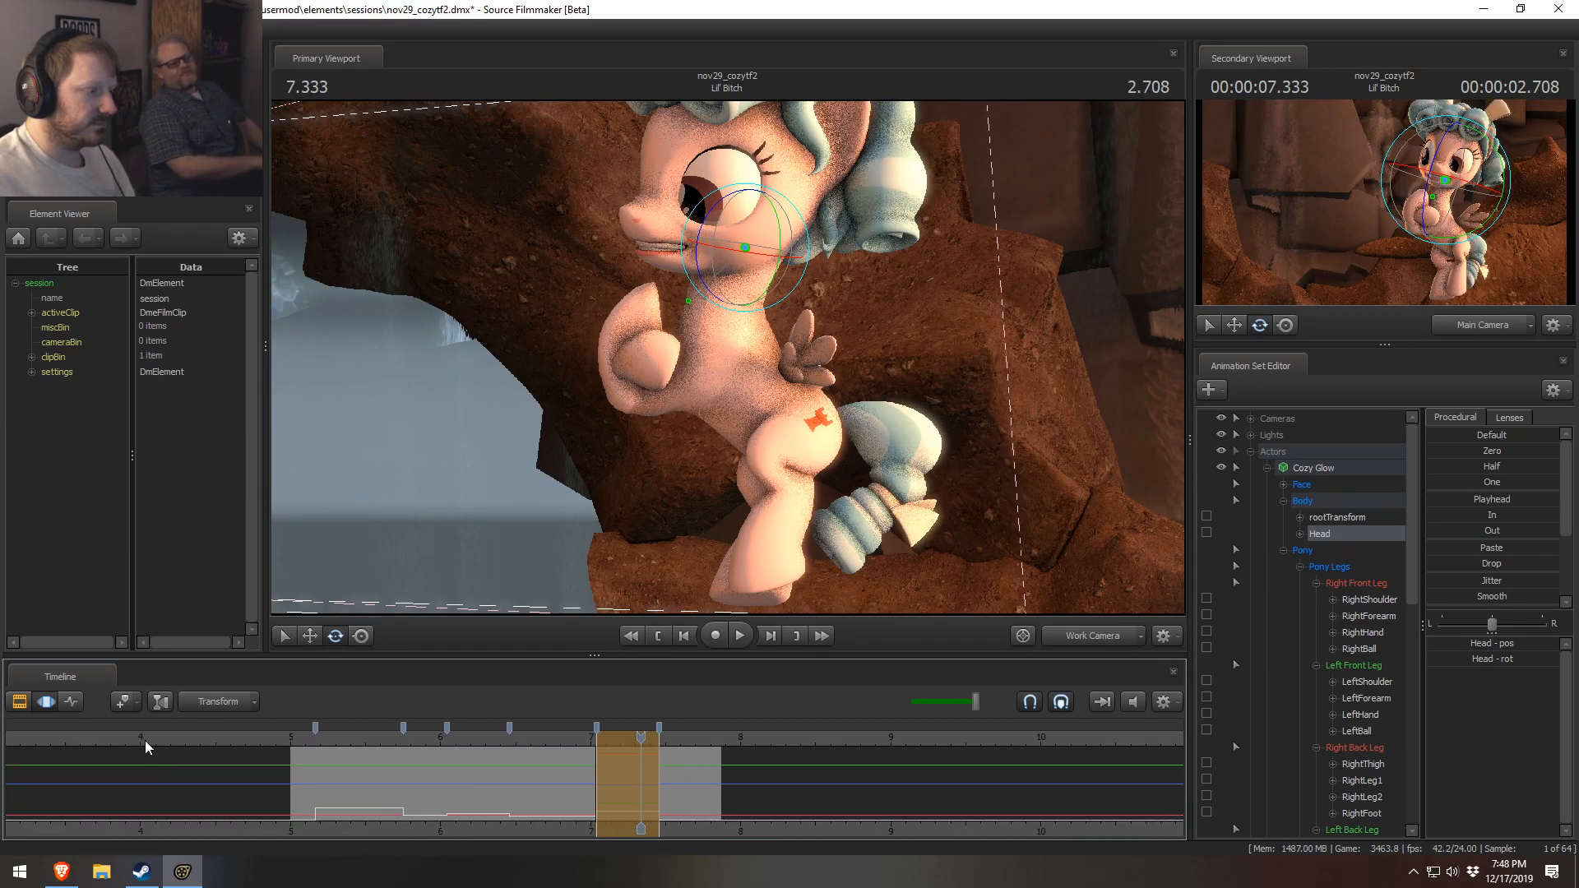
left_click(148, 742)
key("space")
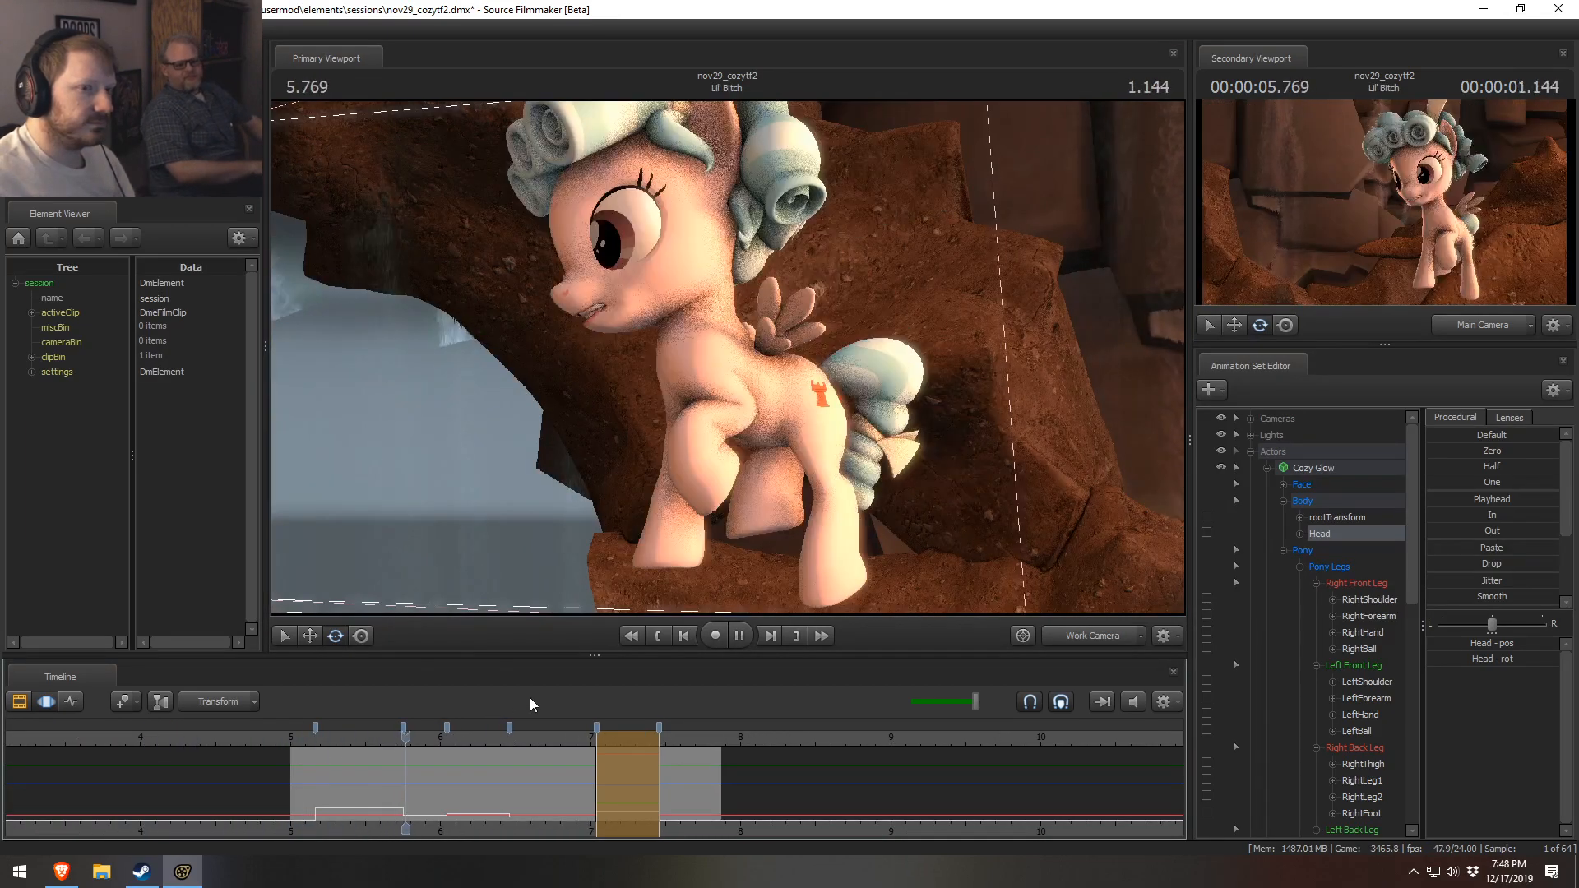
key("space")
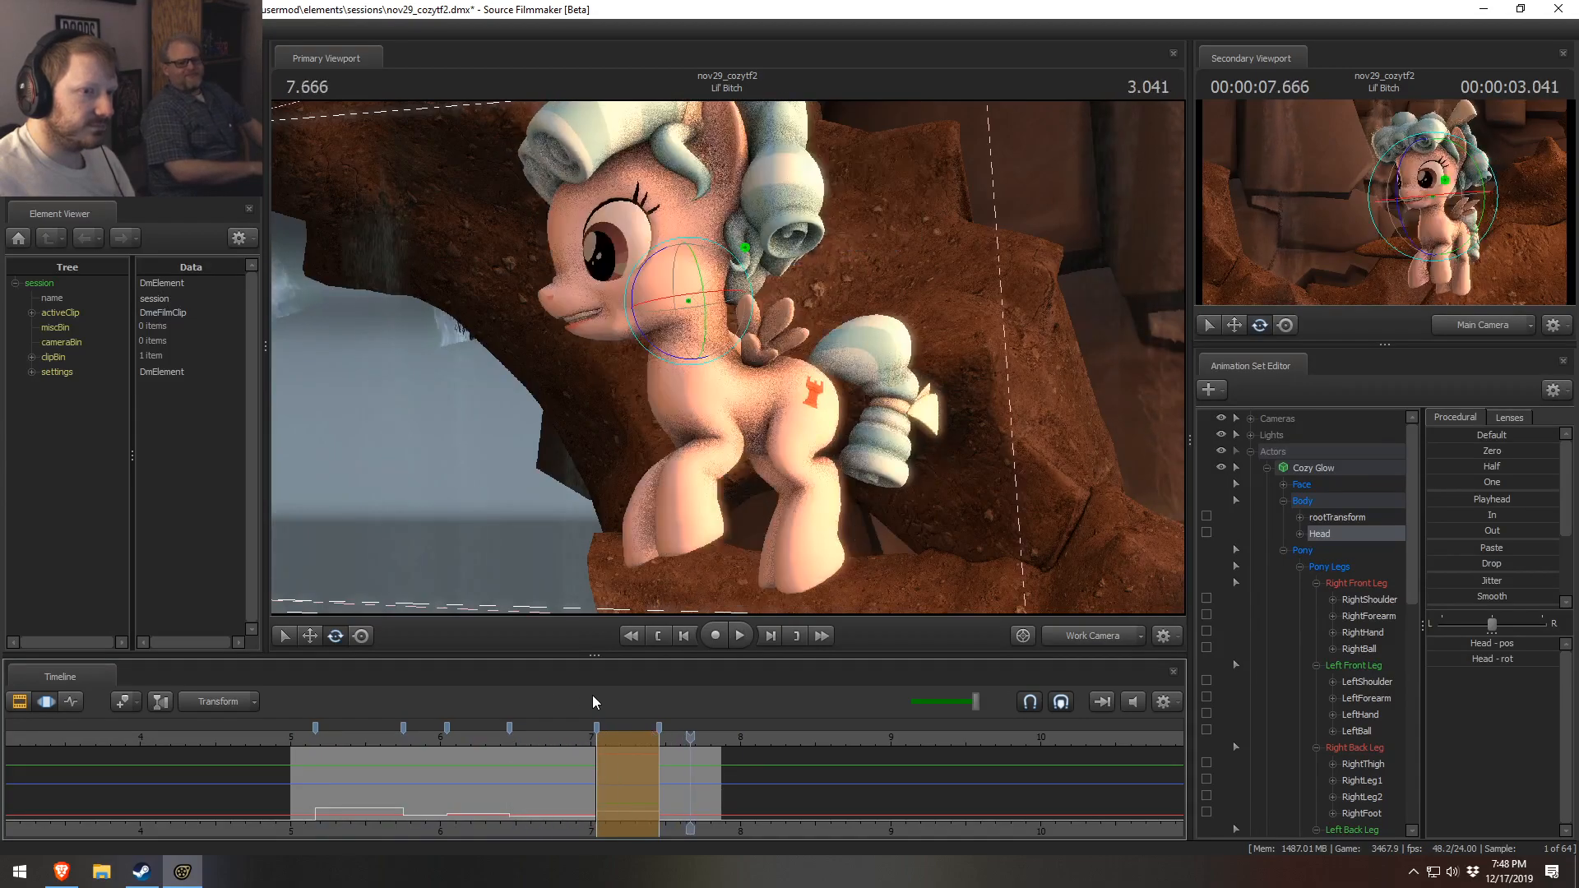
- Select all of Cozy Glow's controls except the Face group and extend the crossed-leg pose to the shot's end at about 7.9 seconds
left_click(1321, 471)
scroll(741, 772, "up", 3)
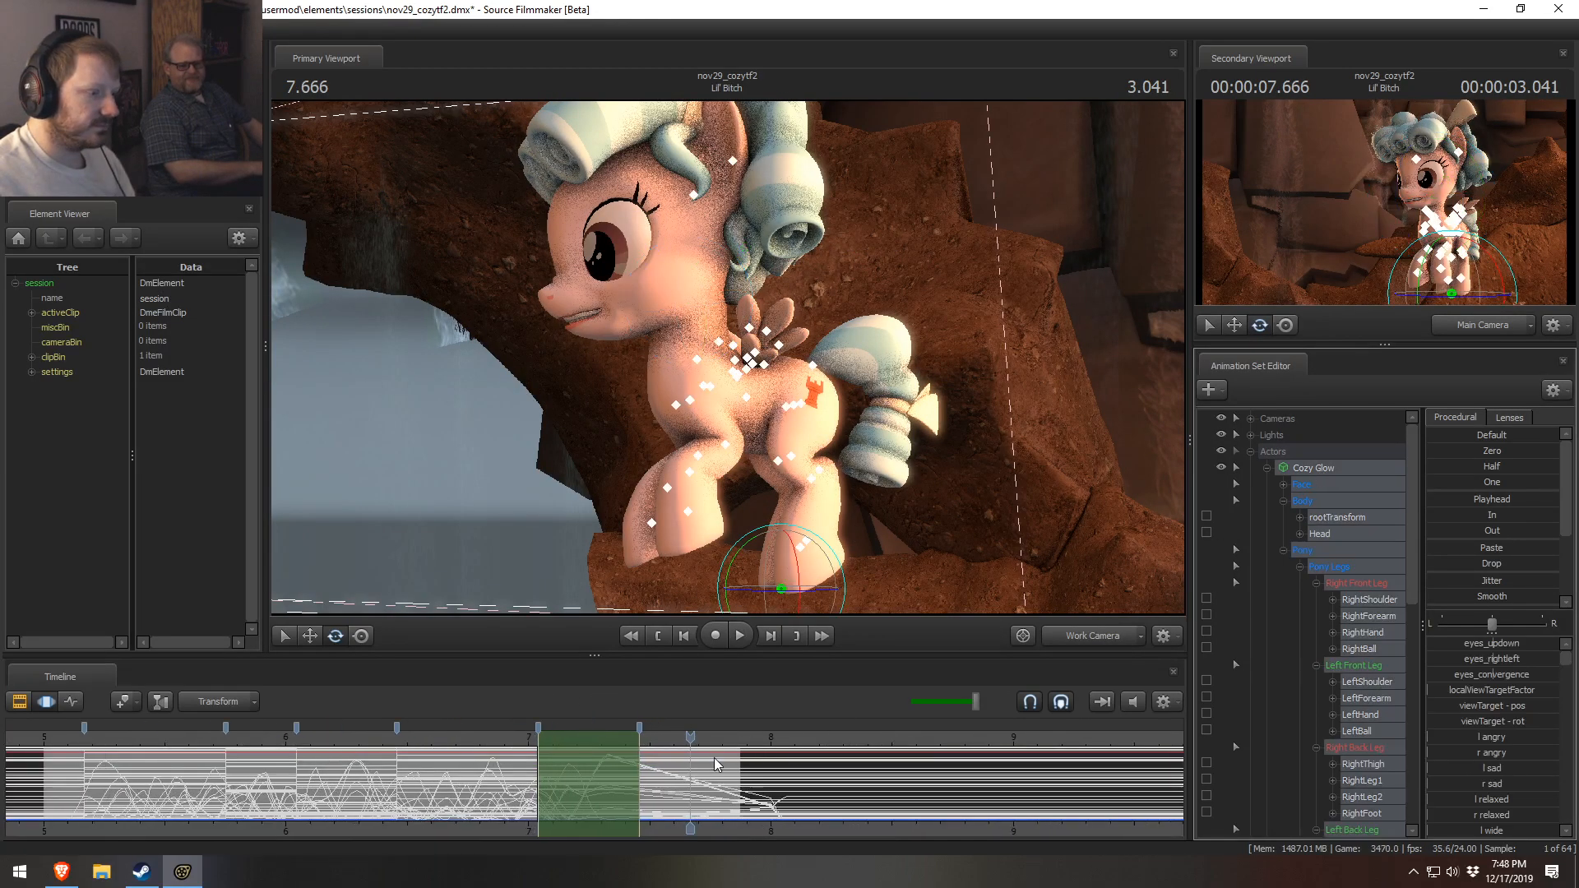
left_click(1315, 483, "ctrl")
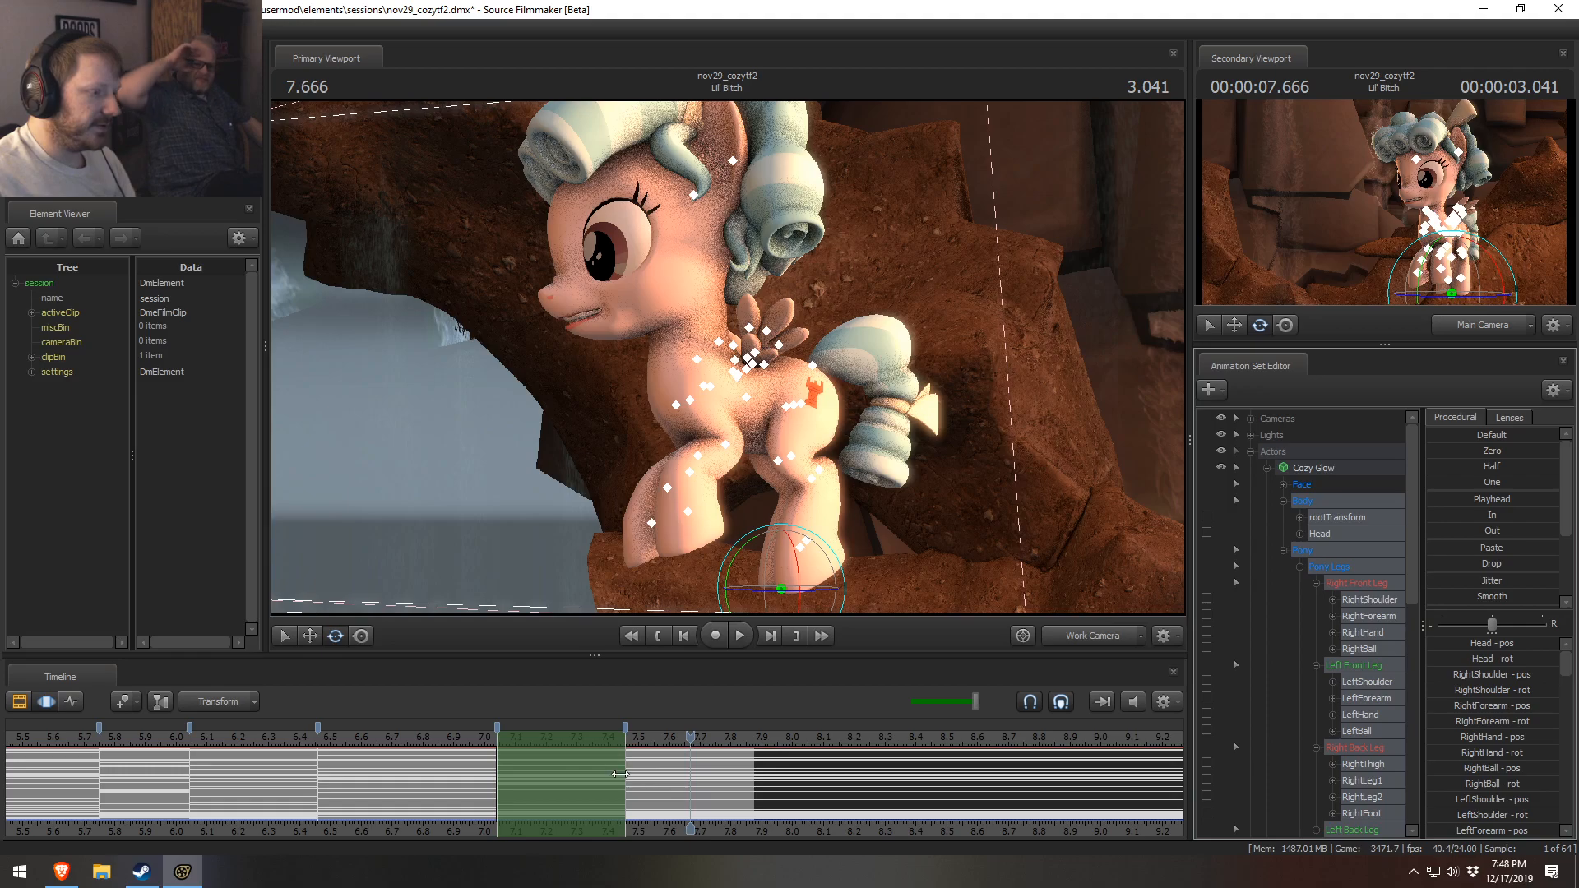
left_click_drag(620, 774, 754, 774)
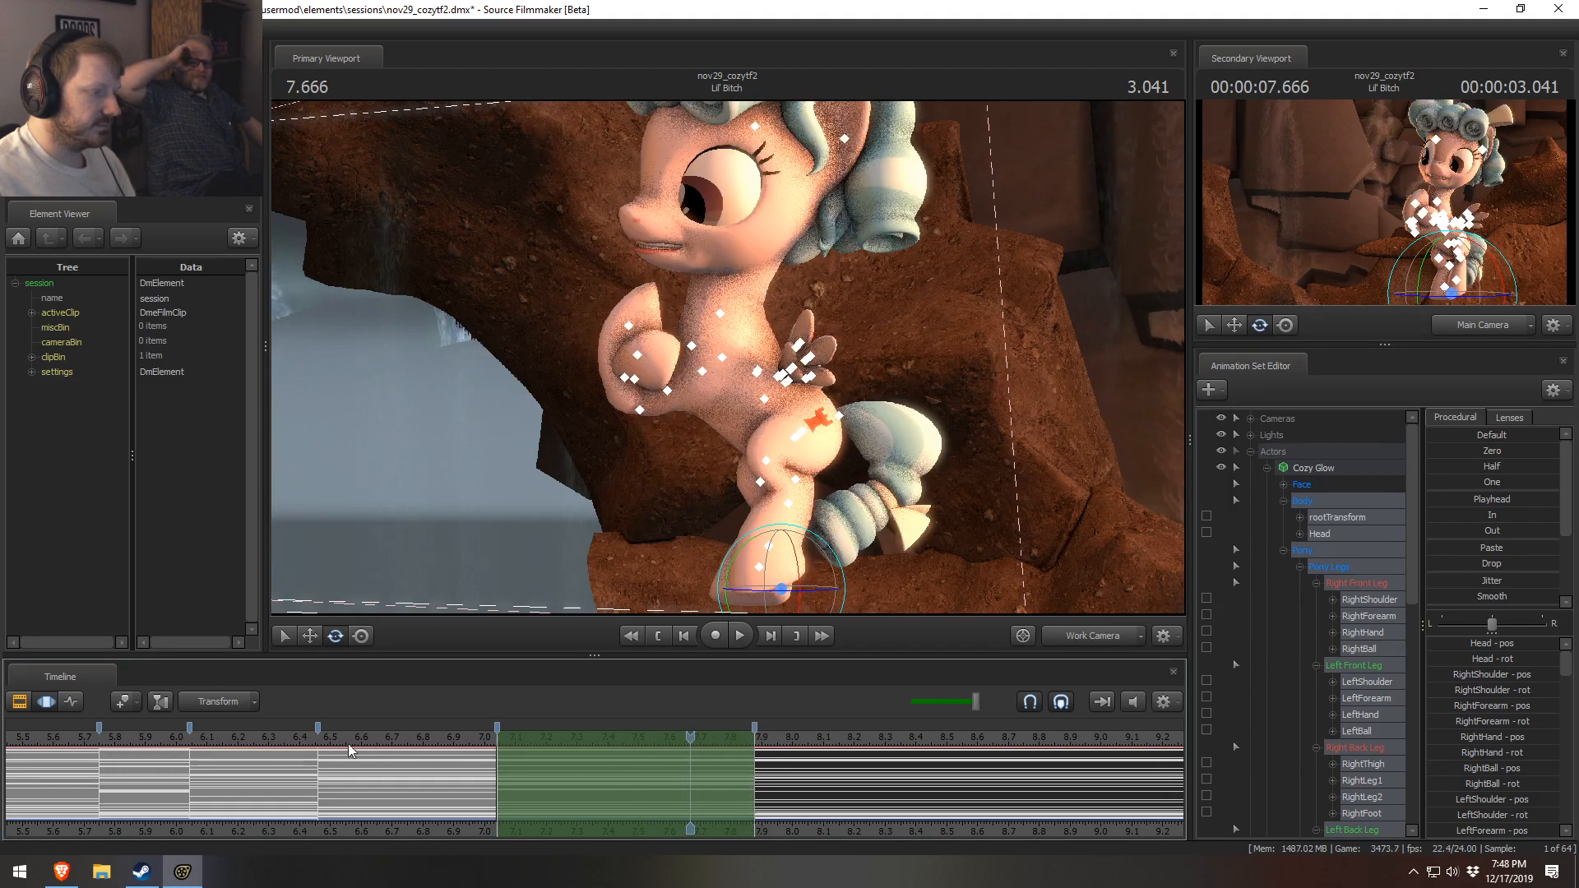
- Play back the extended crossed-leg pose from about 6.4 seconds
left_click(291, 745)
key("space")
key("space")
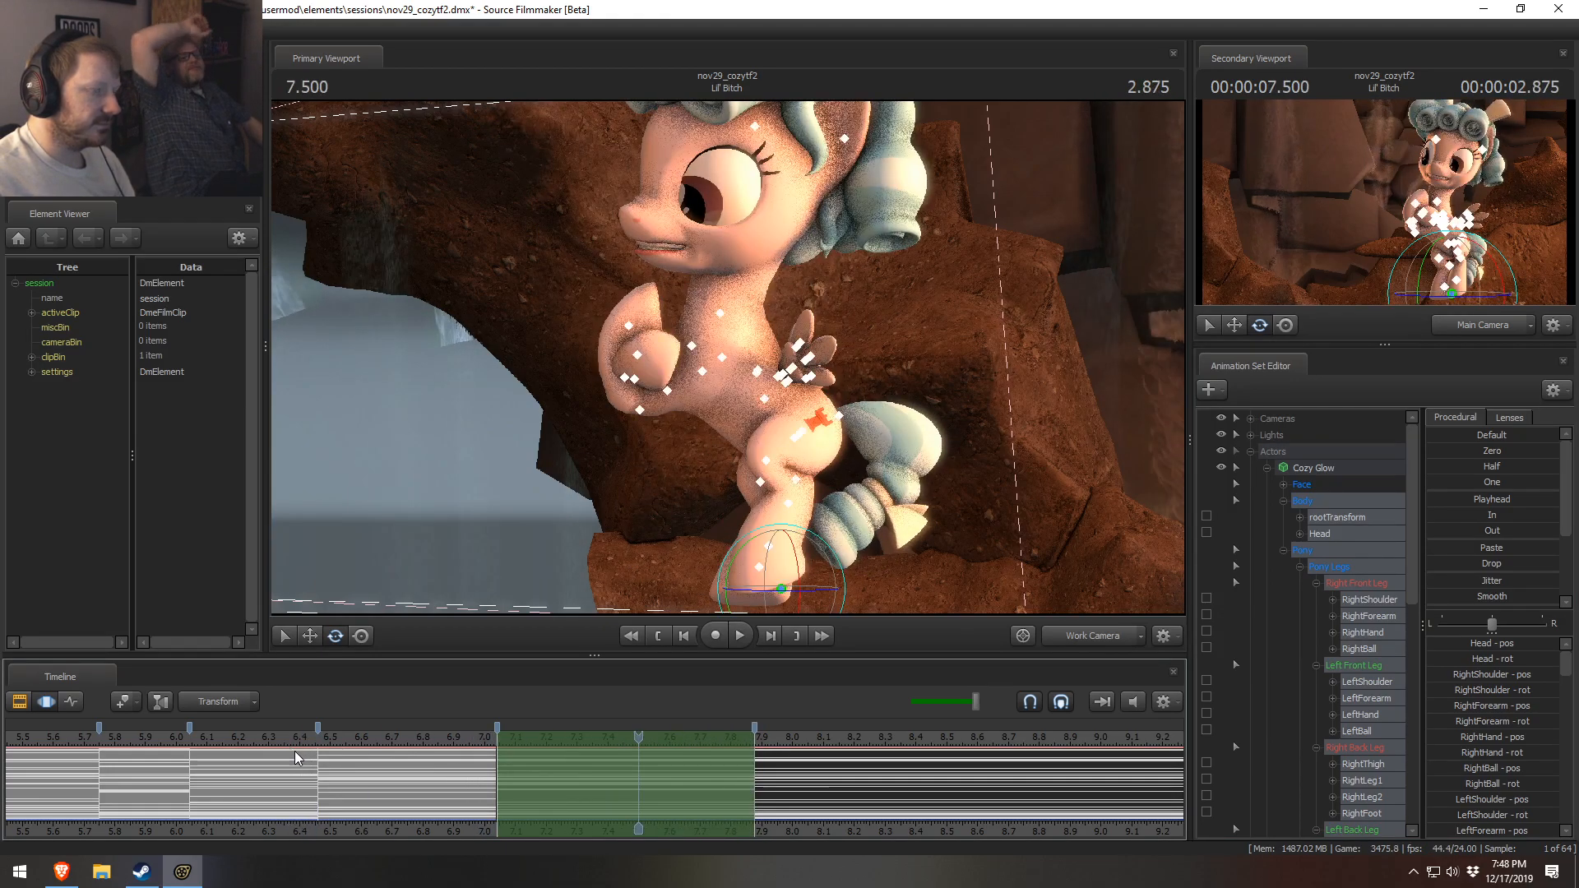
- Adjust the body's lean at 7.208 seconds by rotating the Pelvis and Chest1 bones
left_click_drag(333, 758, 549, 761)
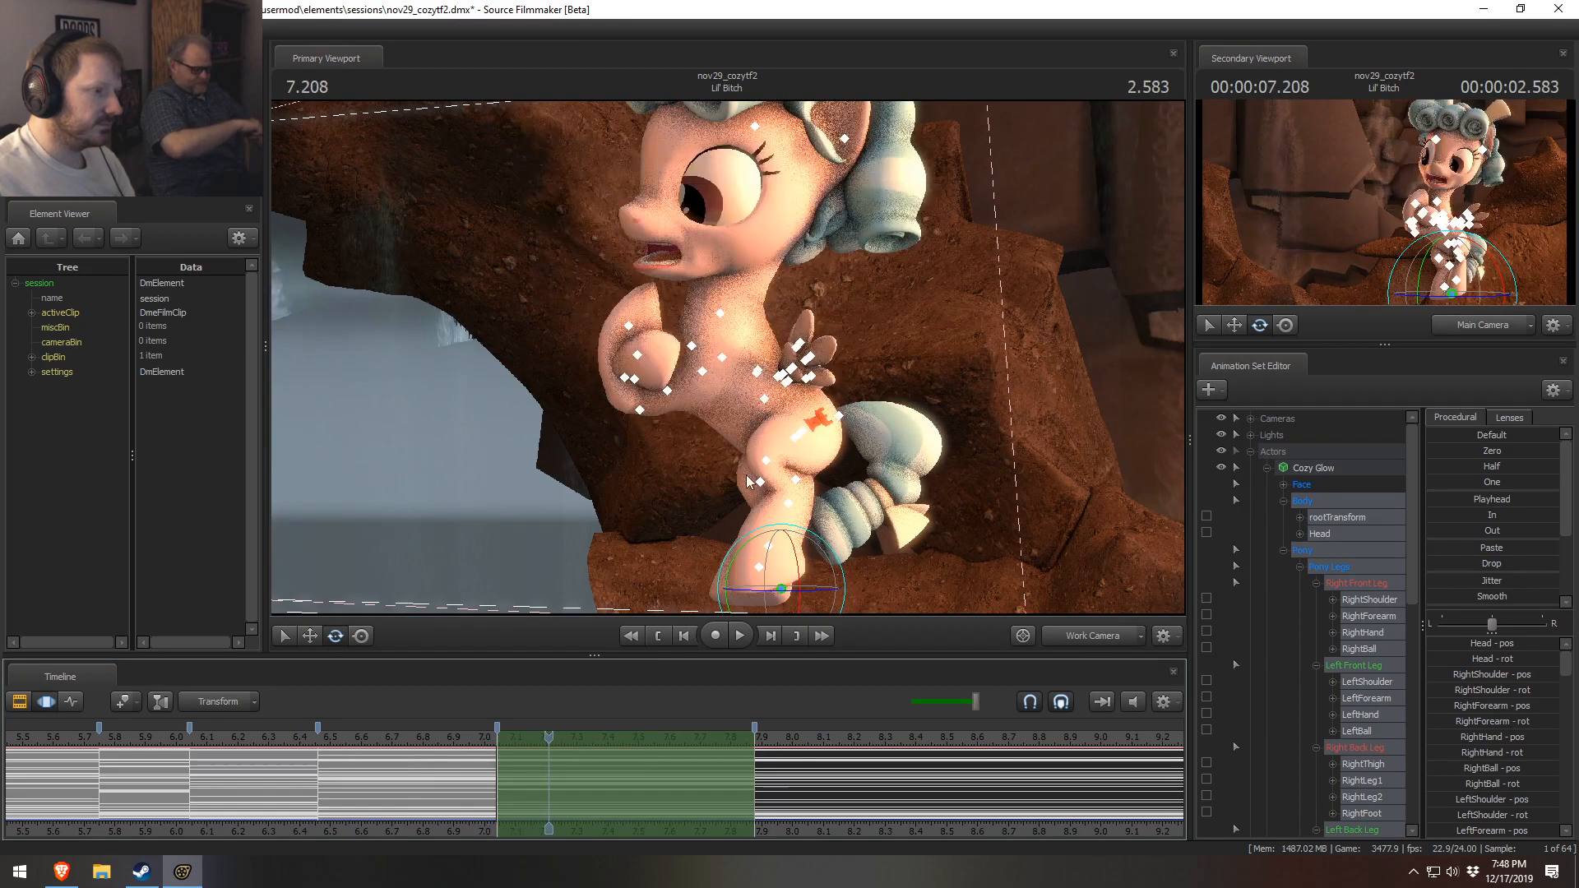
left_click(765, 399)
left_click(802, 436)
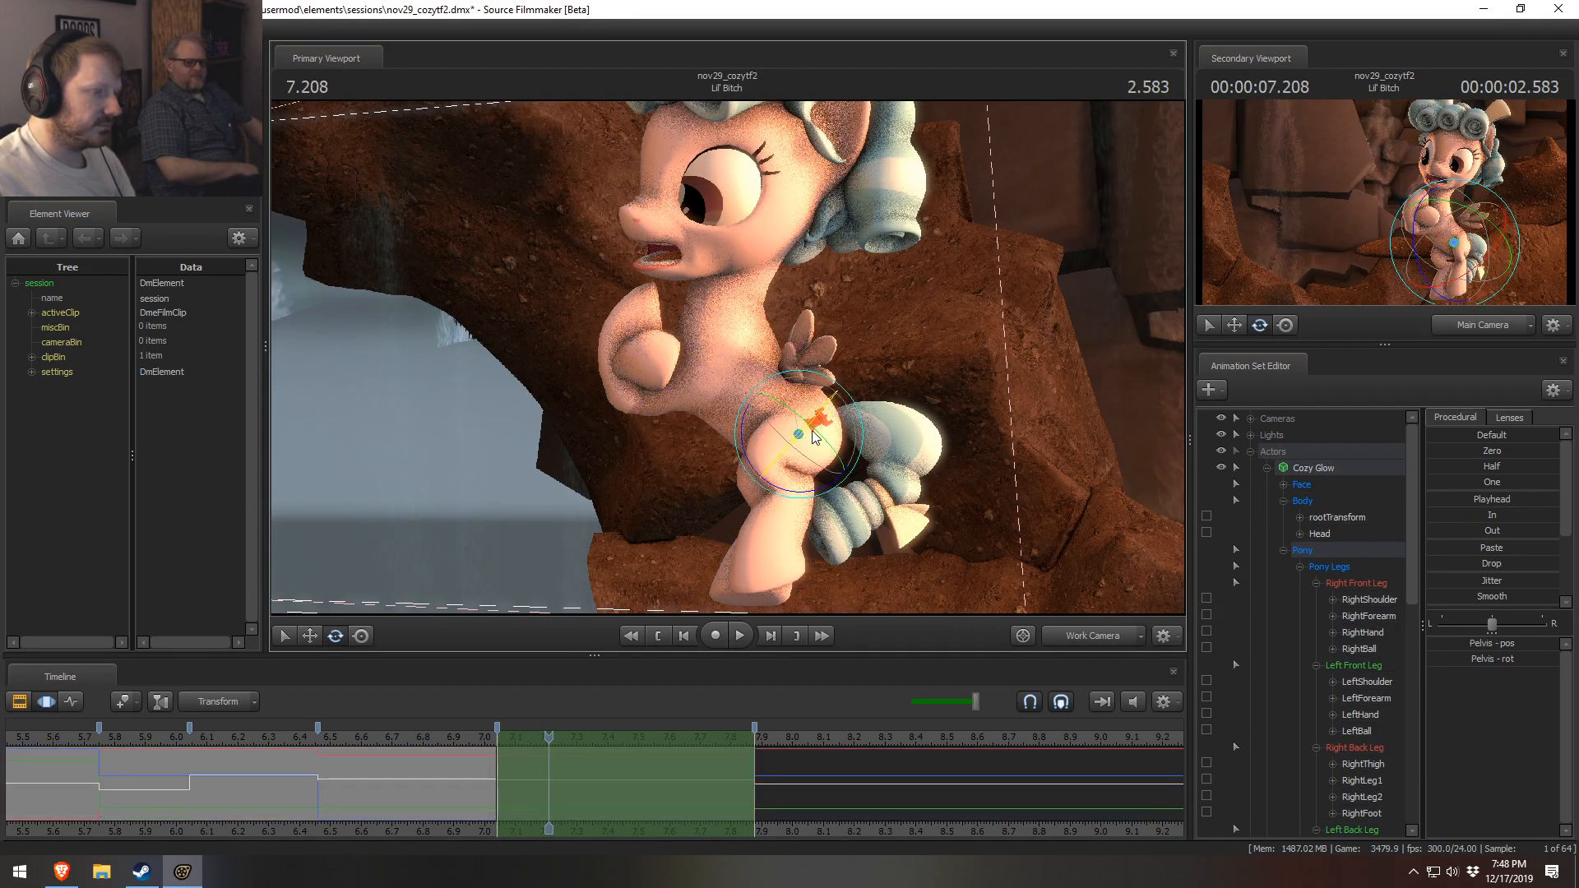
left_click_drag(831, 428, 710, 368)
left_click(758, 405, "ctrl")
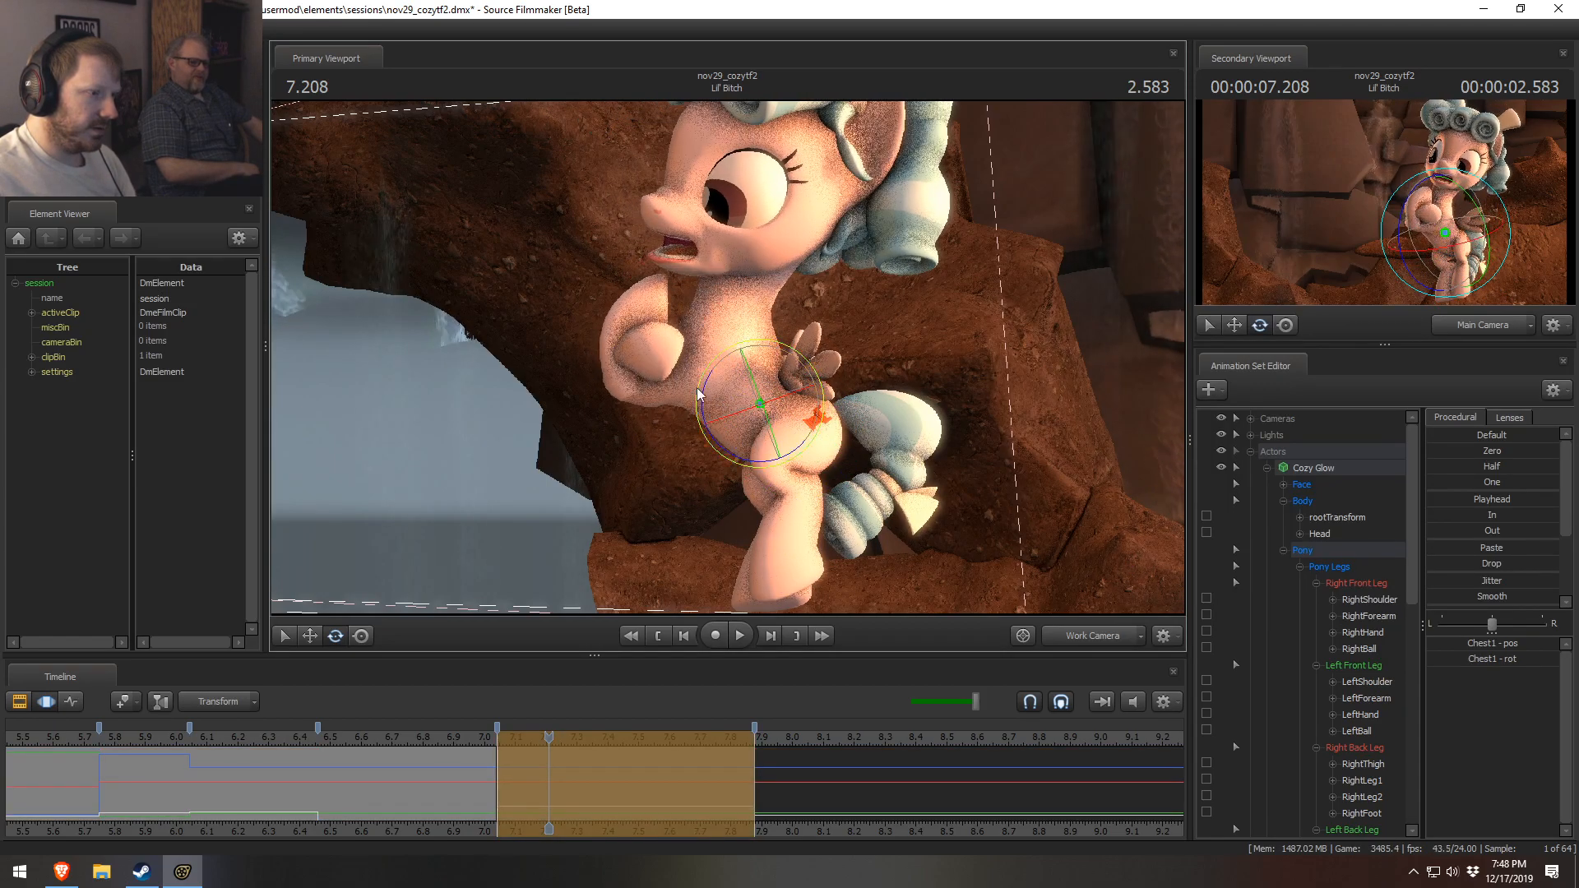
- Play back the change into the adjusted body pose from about 6.8 seconds
left_click(416, 737)
key("space")
key("space")
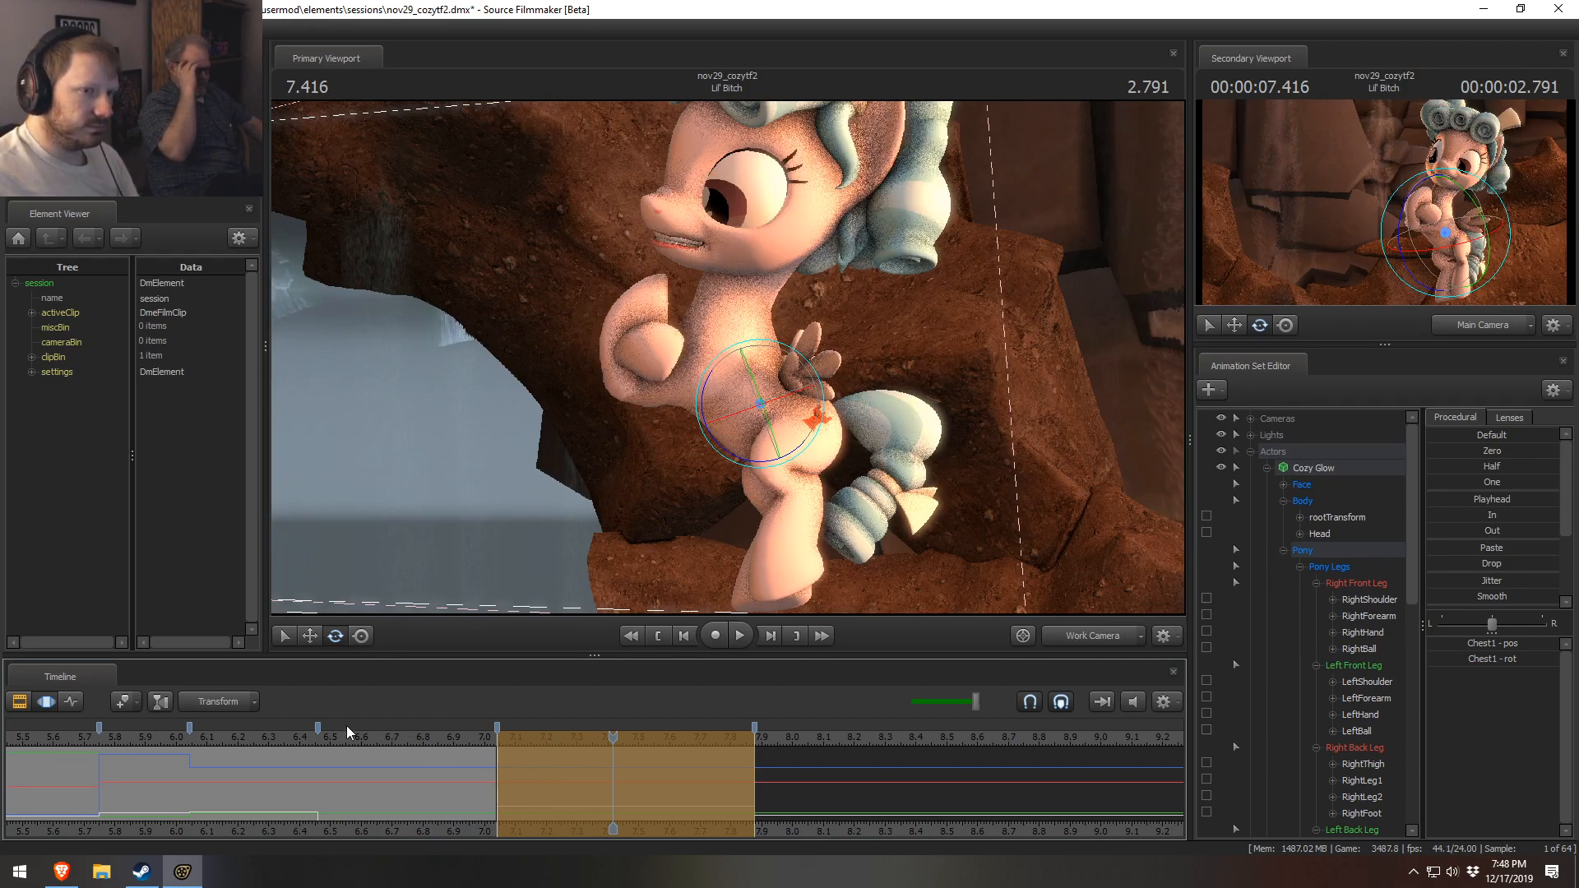
left_click(347, 726)
- Return to 7.208 seconds and rotate the Head bone to match the new body lean
left_click(550, 726)
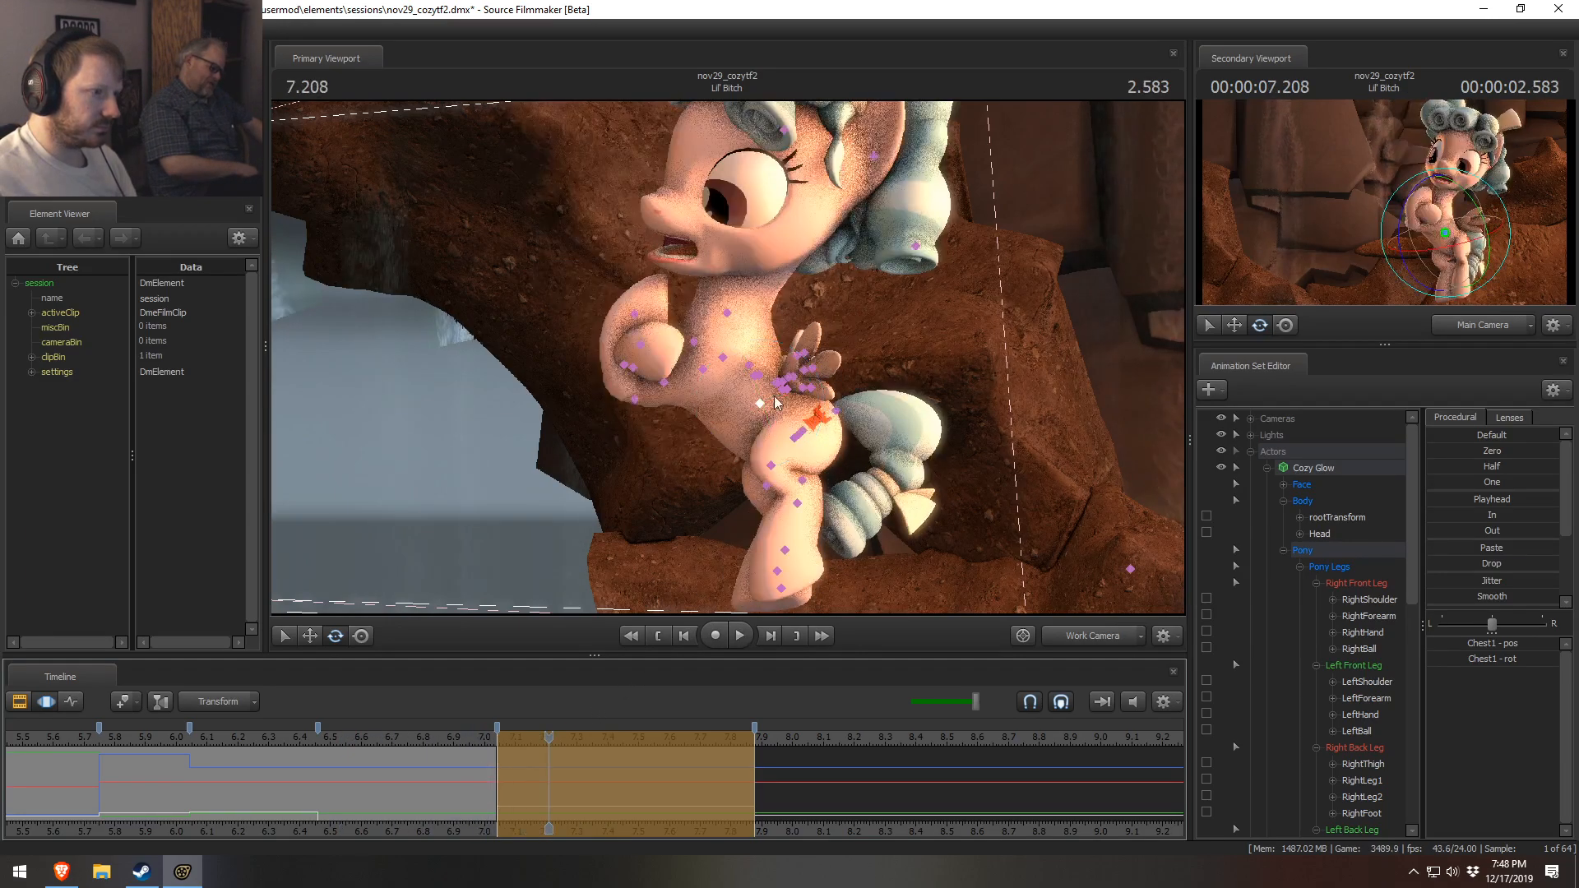
left_click(792, 246)
left_click_drag(773, 216, 753, 211)
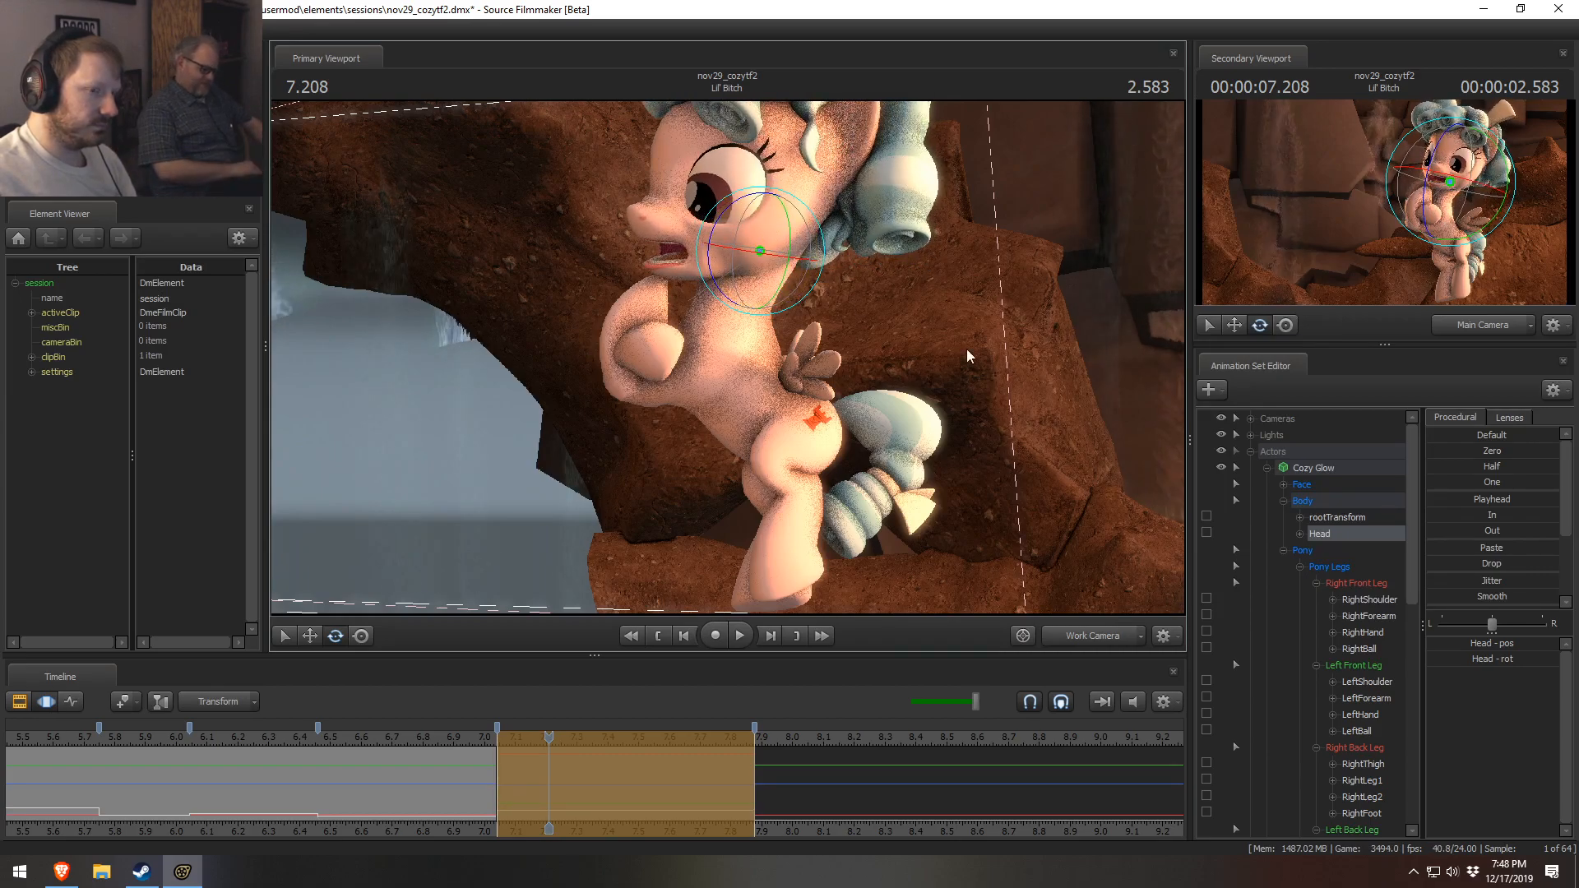
- View through the Main Camera and set its time selection from 7.208 seconds onward, with a falloff starting at about 6.9 seconds
left_click(1252, 419)
left_click_drag(1283, 433, 657, 345)
key("shift")
left_click_drag(547, 793, 625, 771, "shift")
left_click_drag(511, 772, 446, 770)
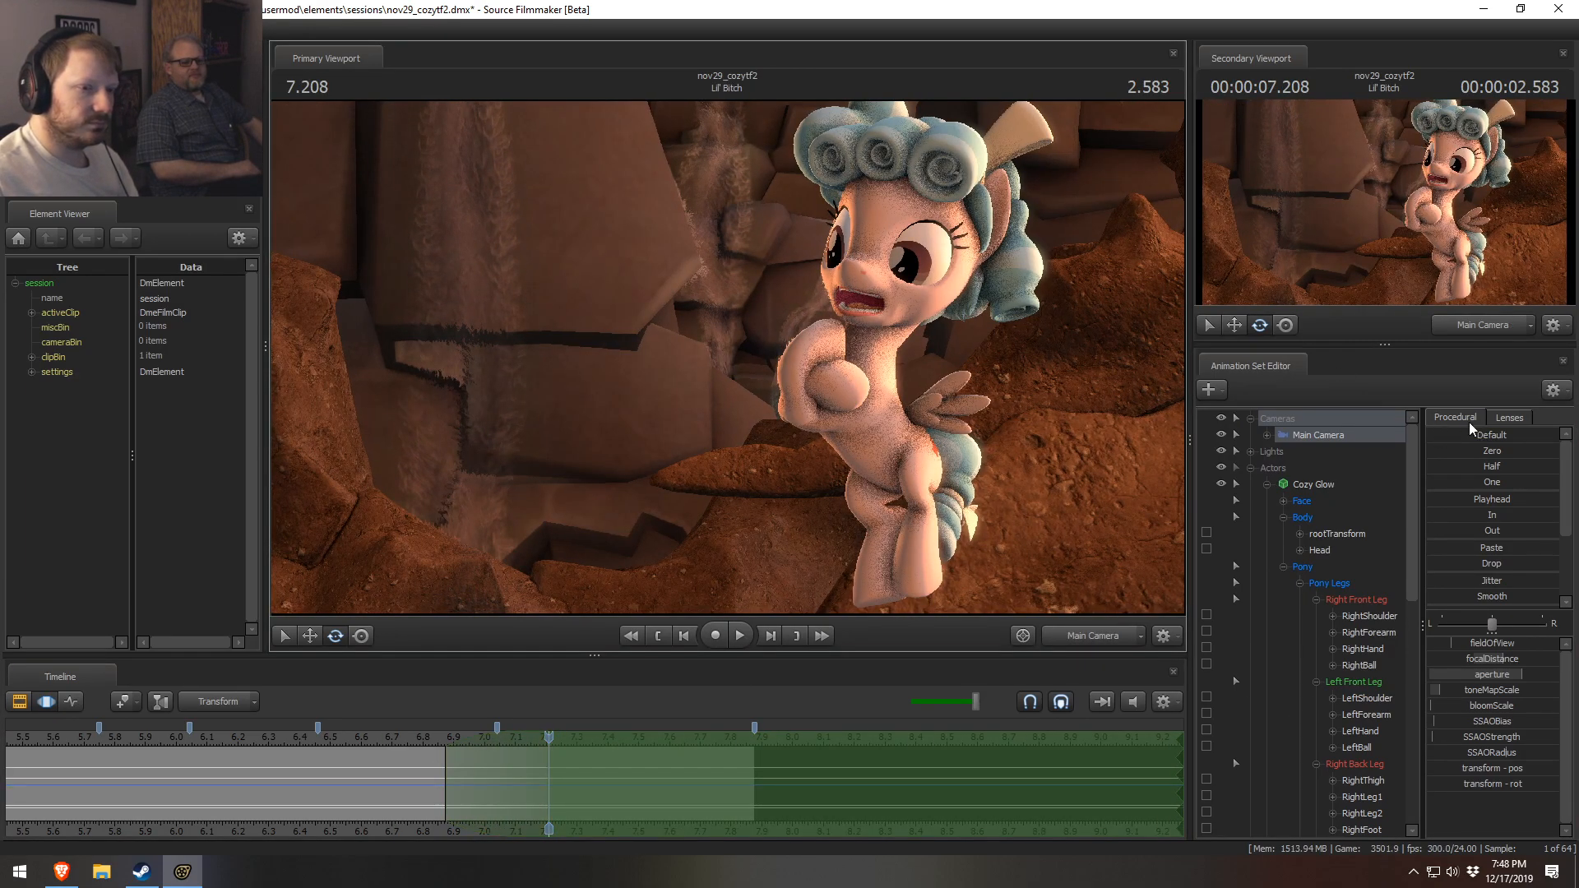
- Zoom the Main Camera in with the 85 mm lens preset and reframe it on Cozy Glow's head and upper body
left_click(1509, 417)
left_click_drag(1466, 514, 1557, 545)
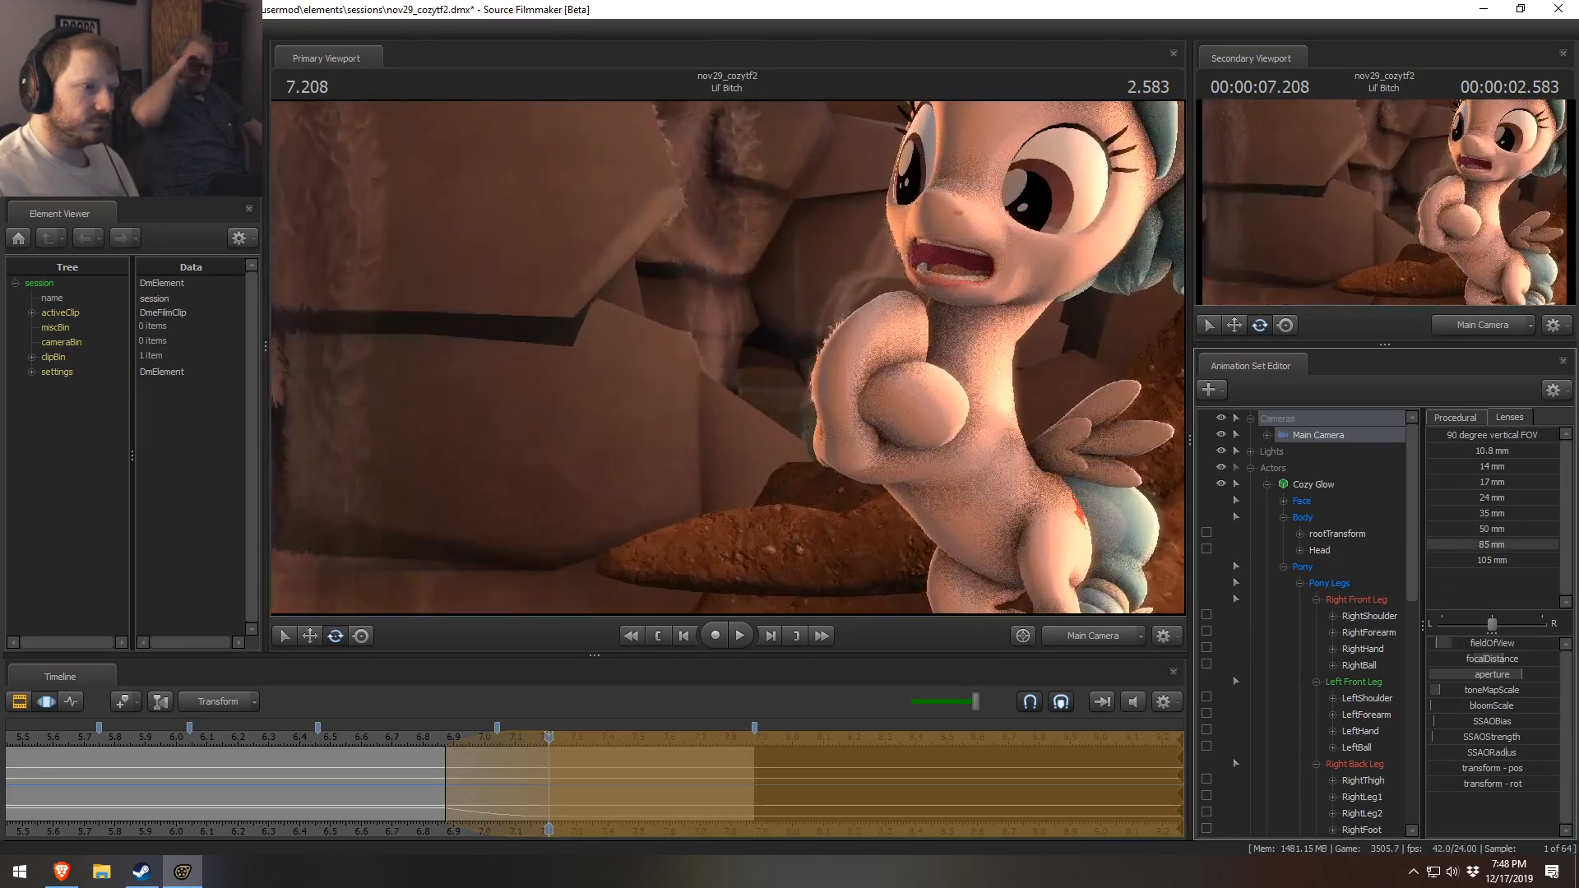
left_click_drag(728, 357, 901, 242)
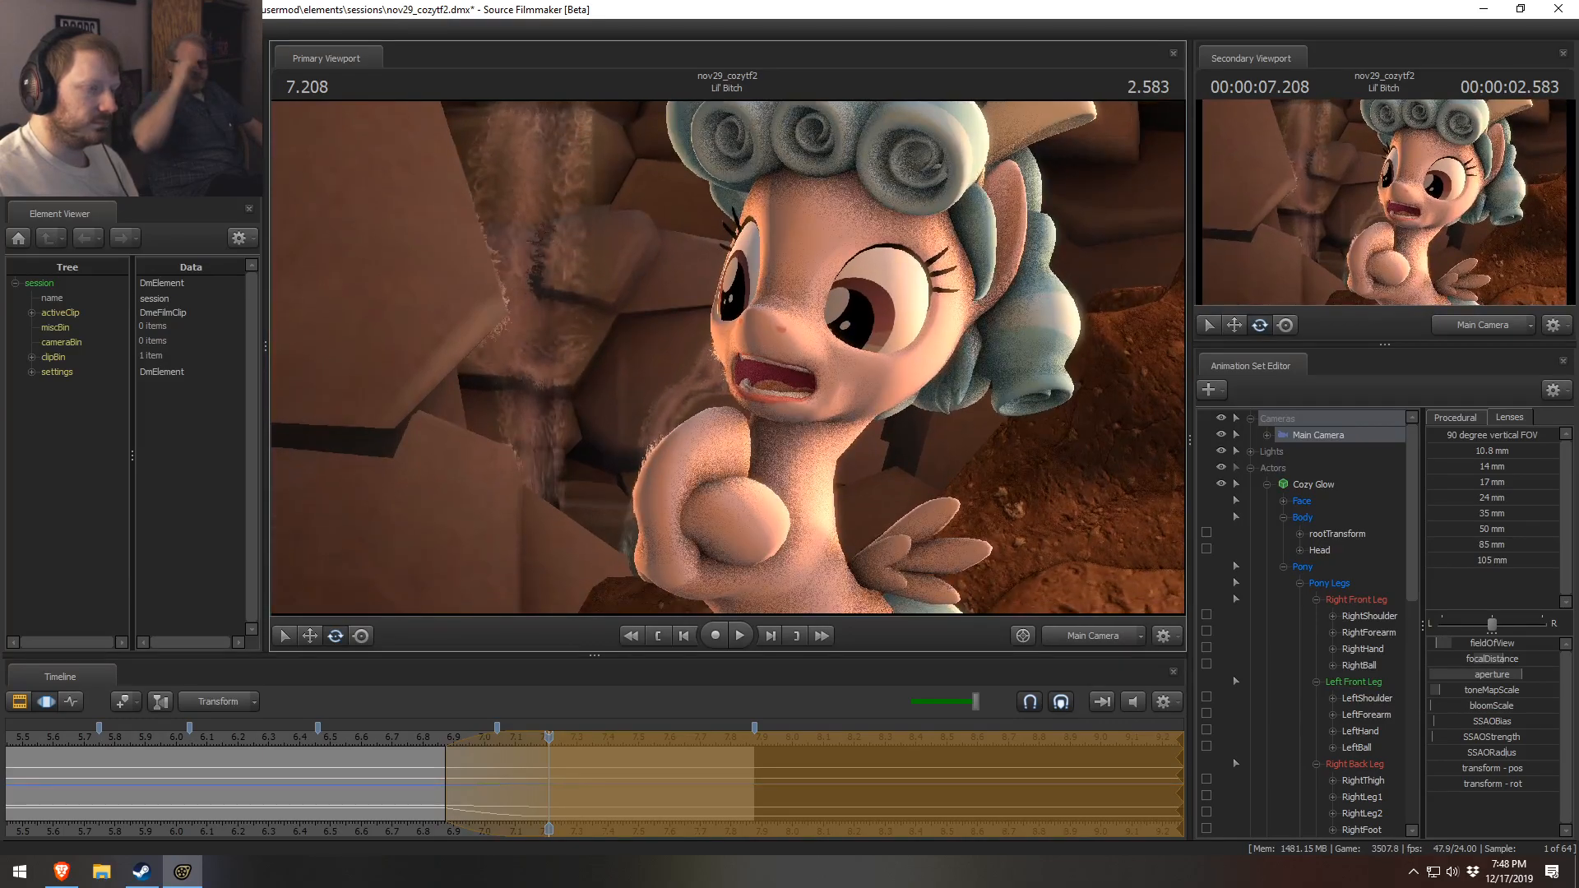
- Play back the new camera zoom from about 6.6 seconds
left_click(370, 746)
key("space")
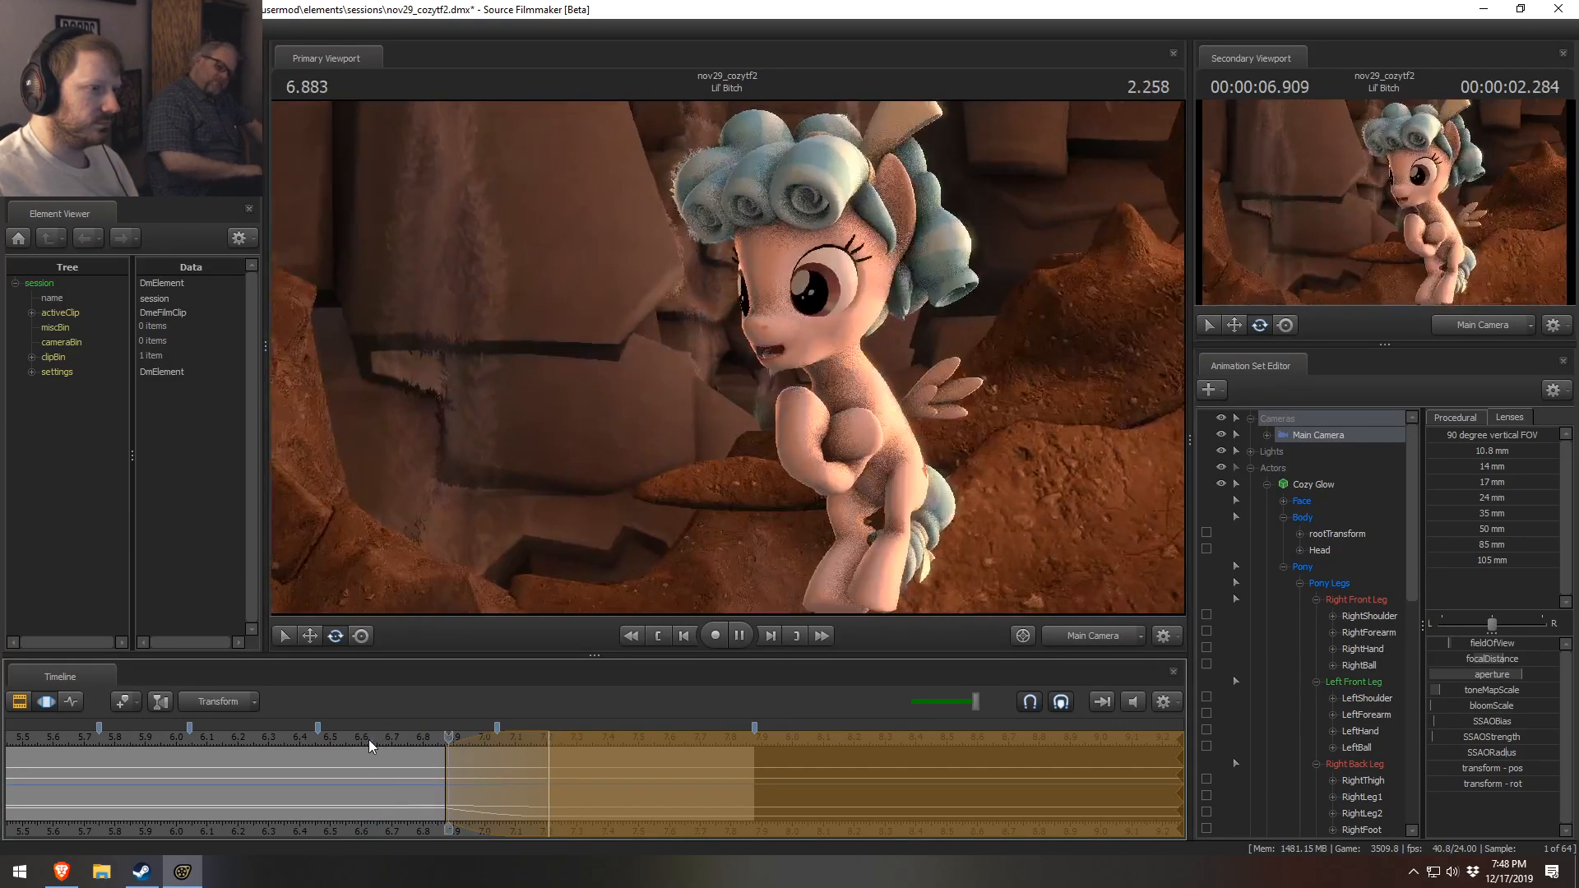
key("space")
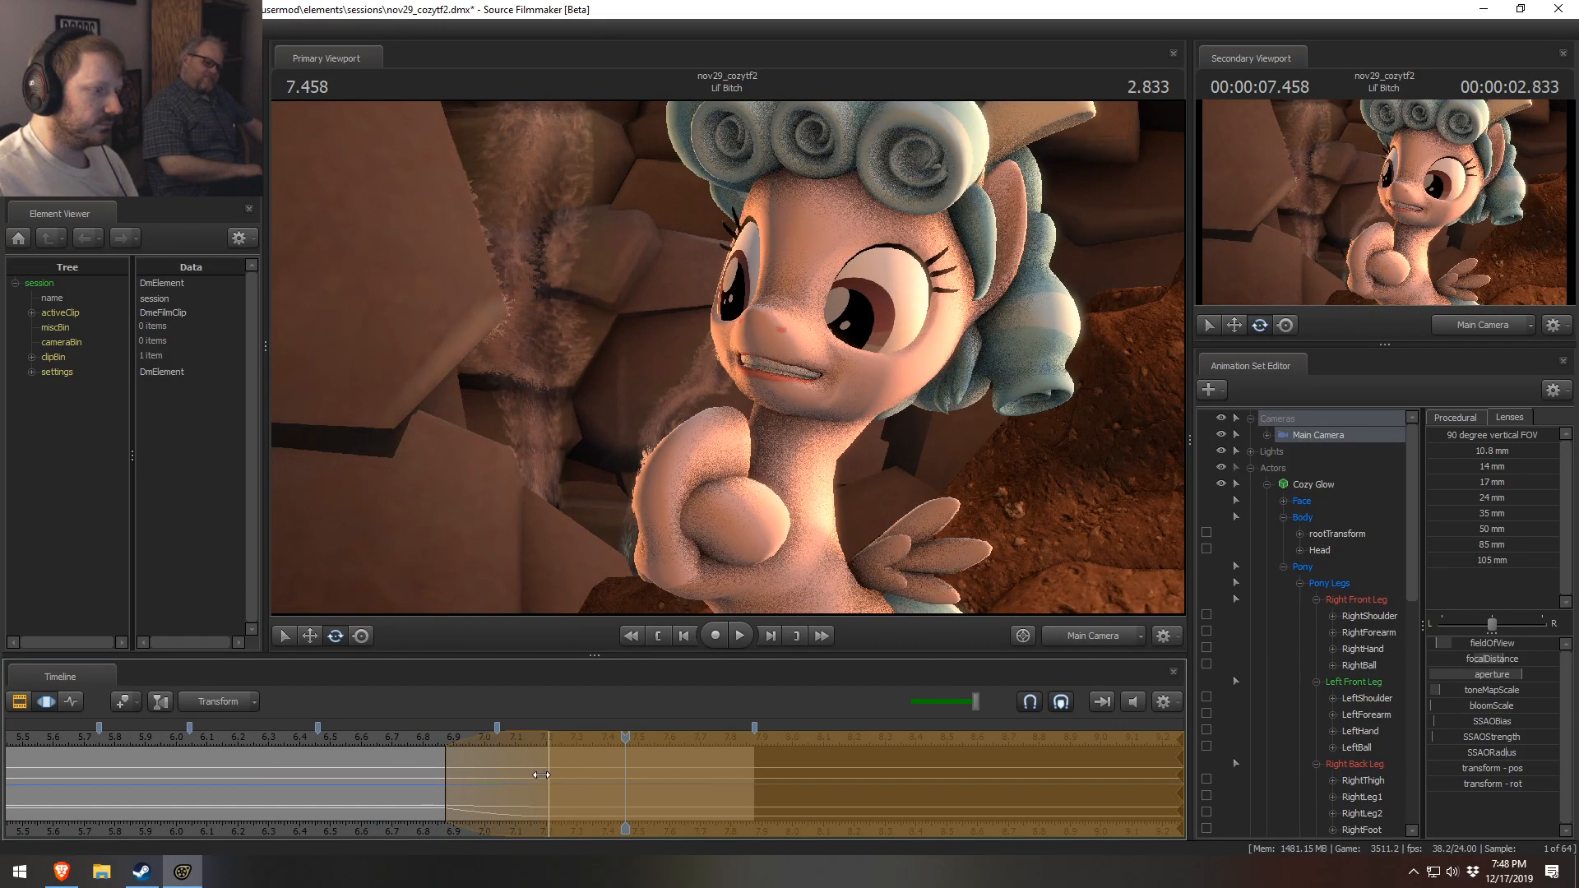
- Shorten the camera zoom to finish at about 7.1 seconds and play back the shot from about 5.3 seconds
left_click(395, 754)
key("space")
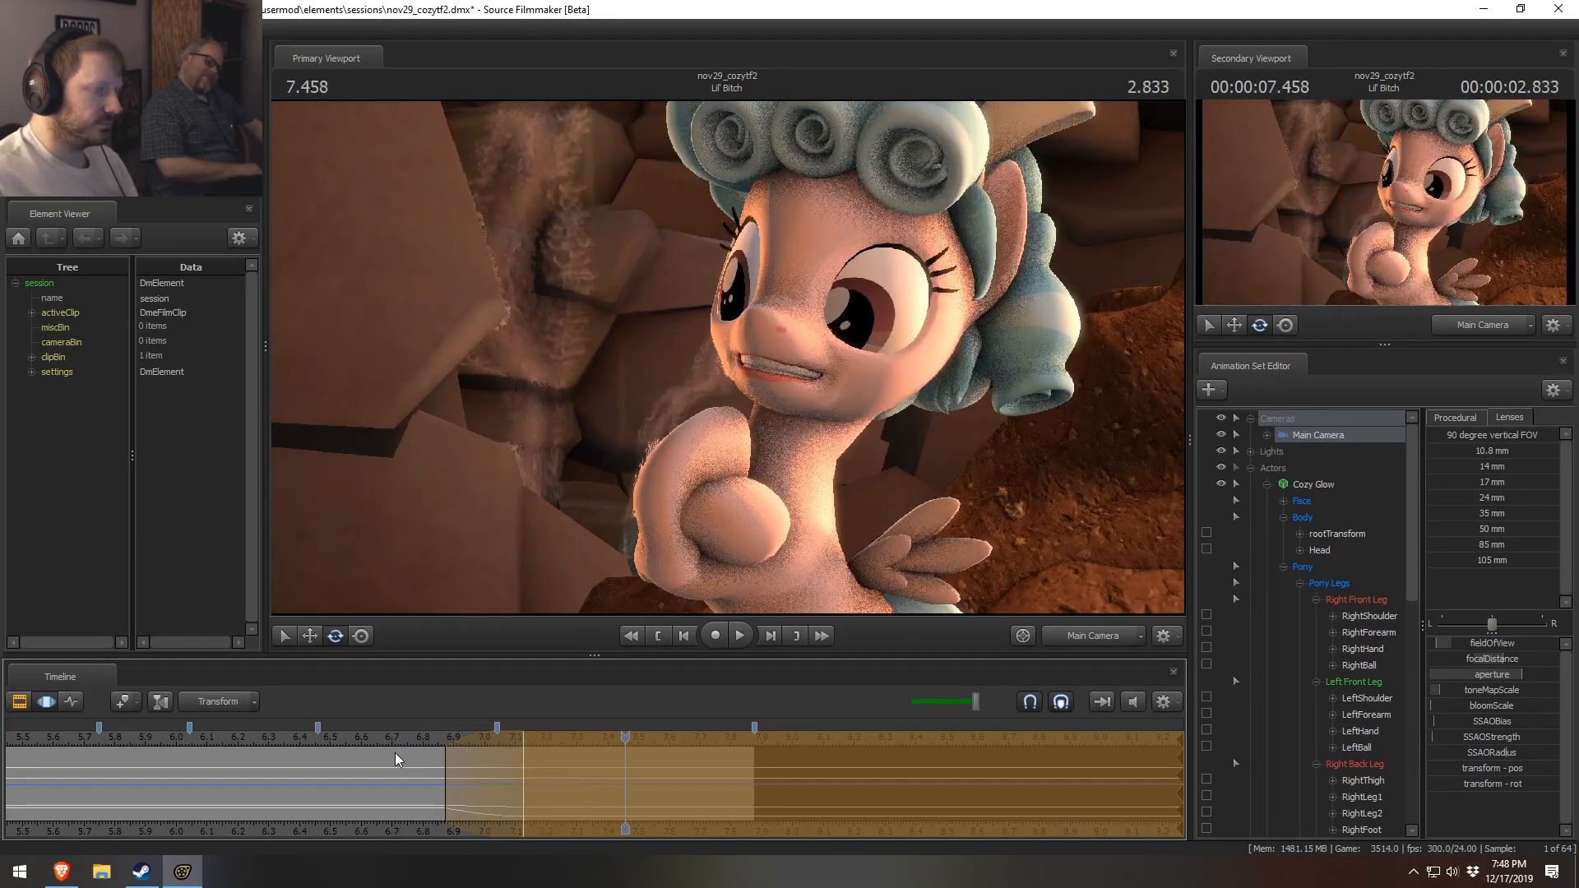
scroll(398, 749, "down", 6)
left_click_drag(398, 749, 298, 750)
key("space")
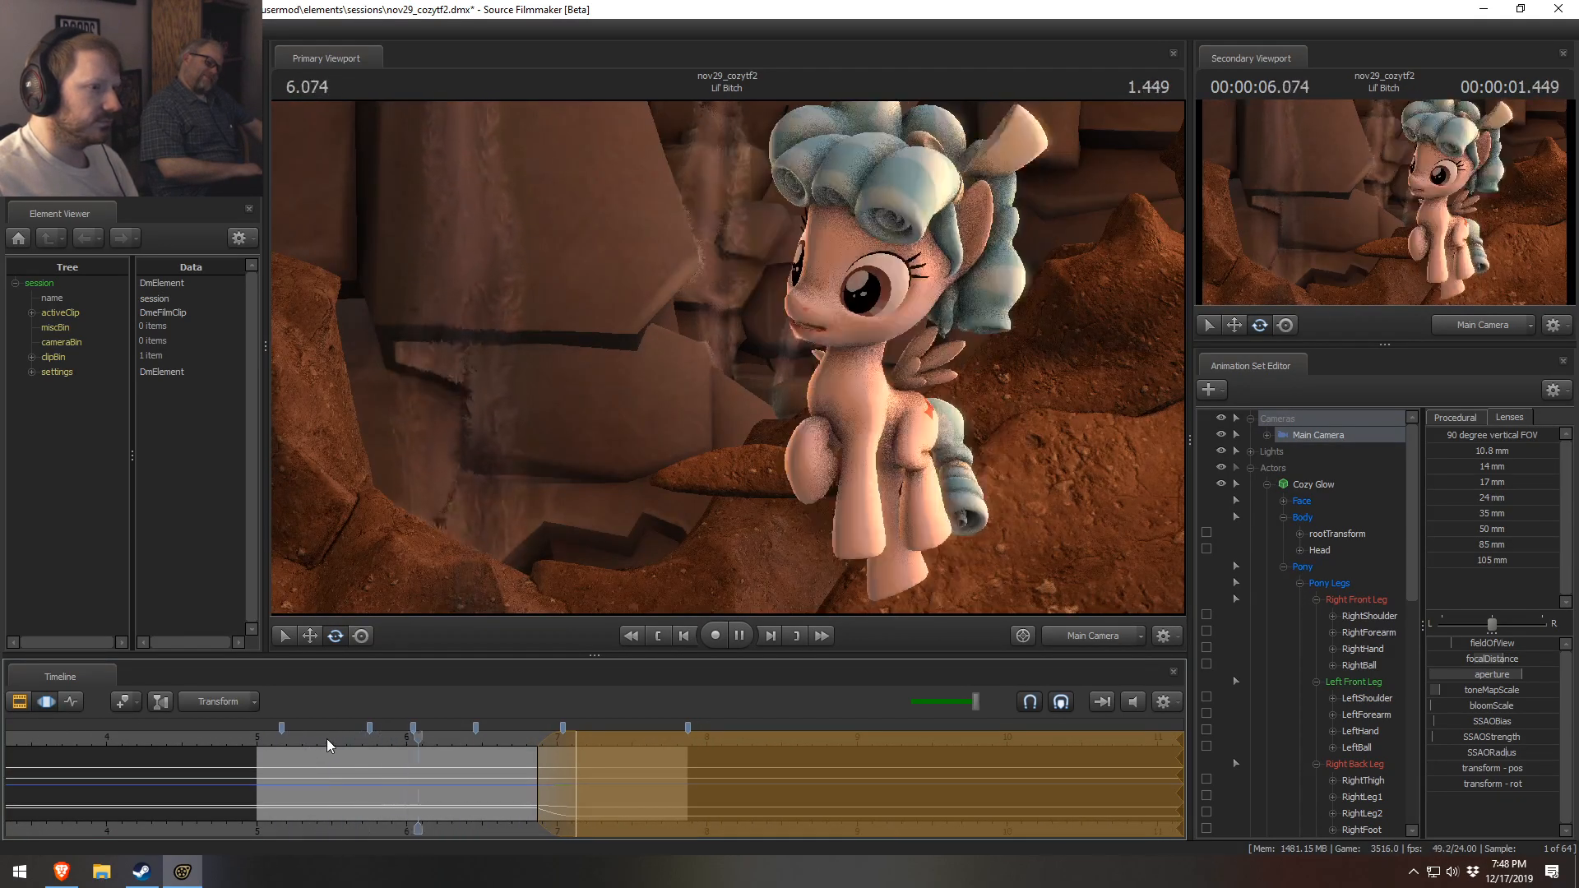
key("space")
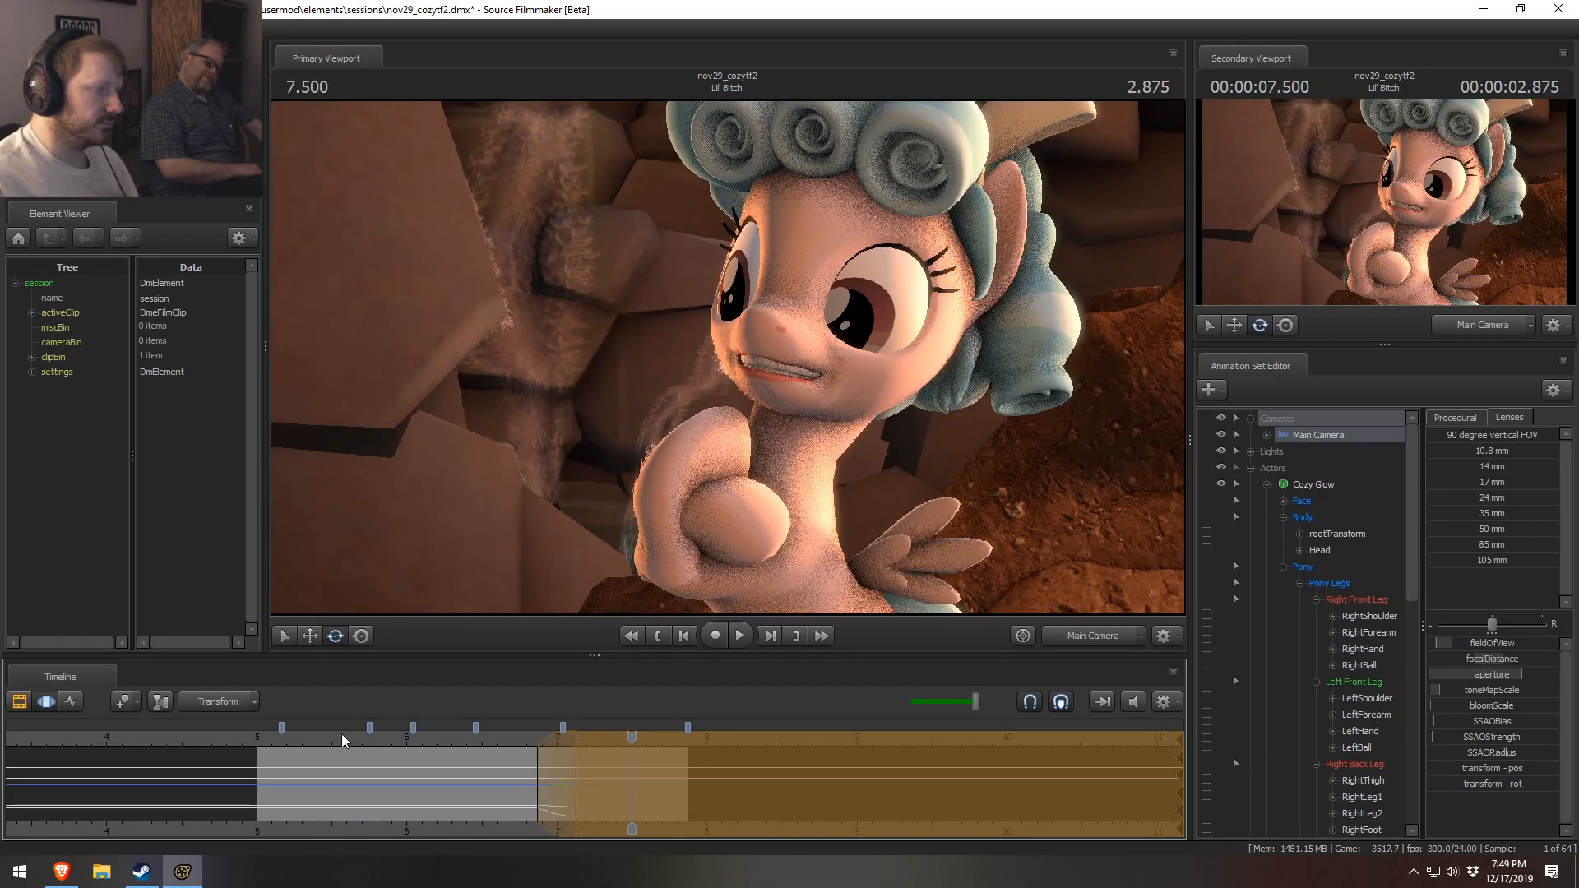
- Retime the camera zoom's falloff to run from about 6.96 to 7.12 seconds, replaying it between adjustments
key("space")
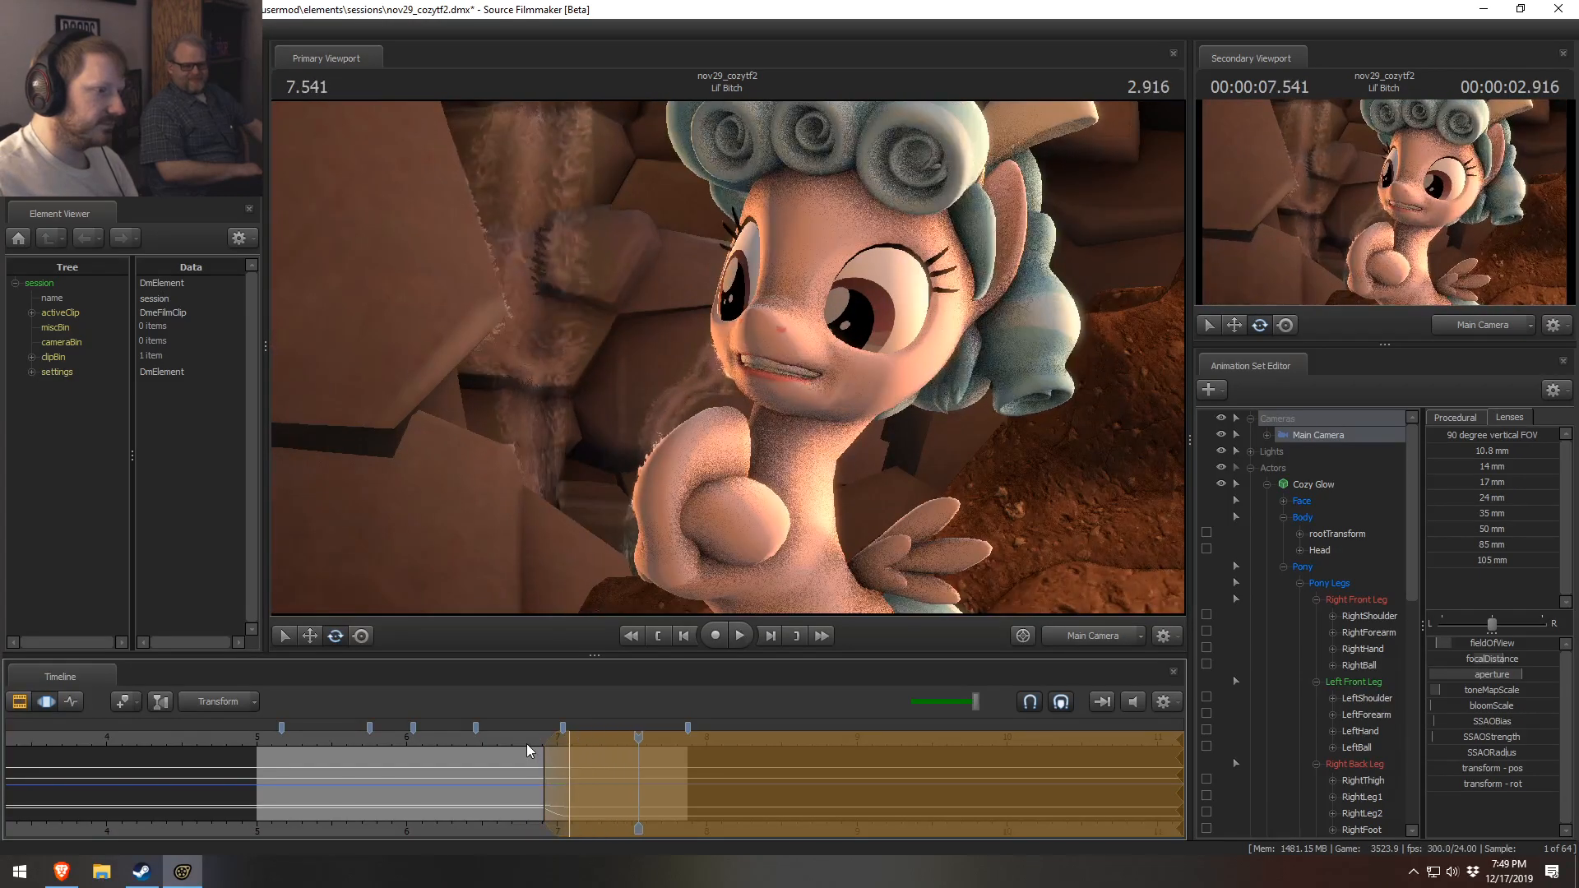
key("space")
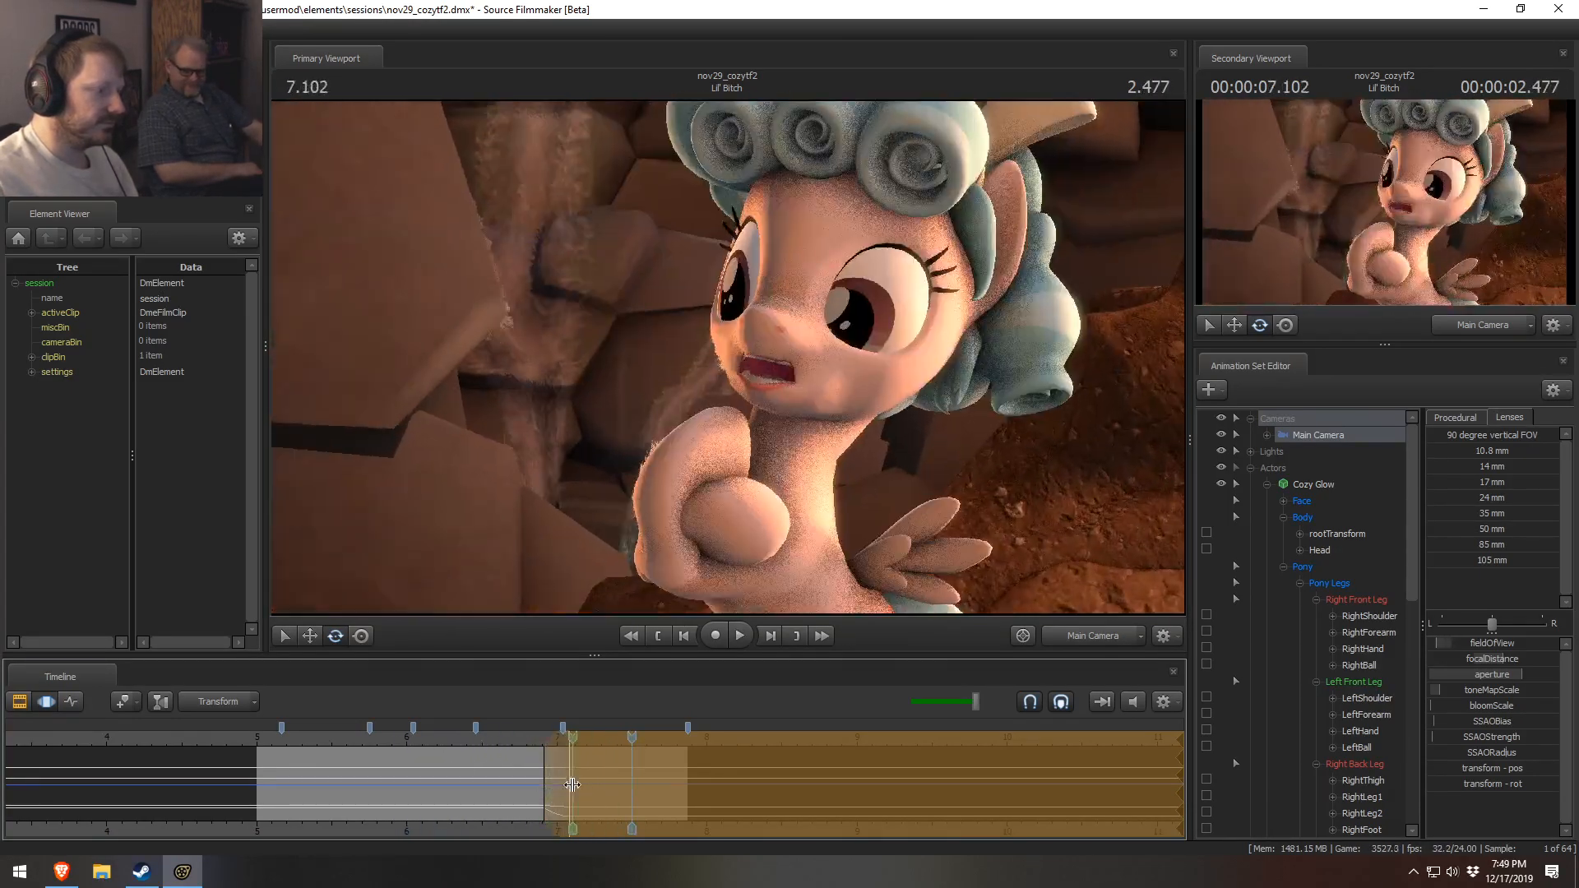
key("space")
left_click_drag(565, 743, 520, 741)
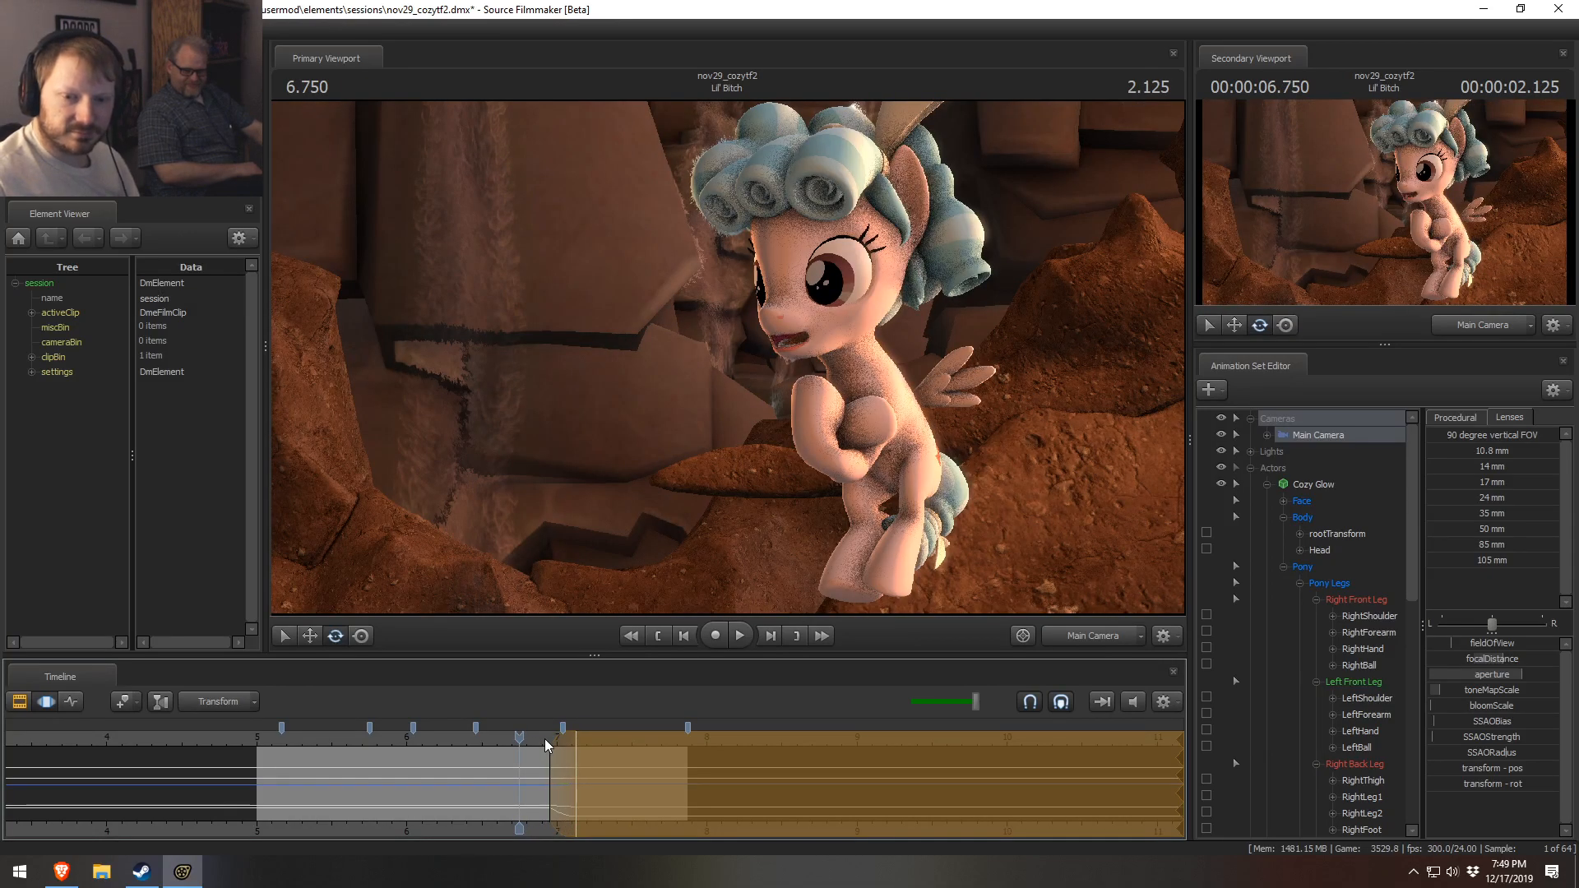
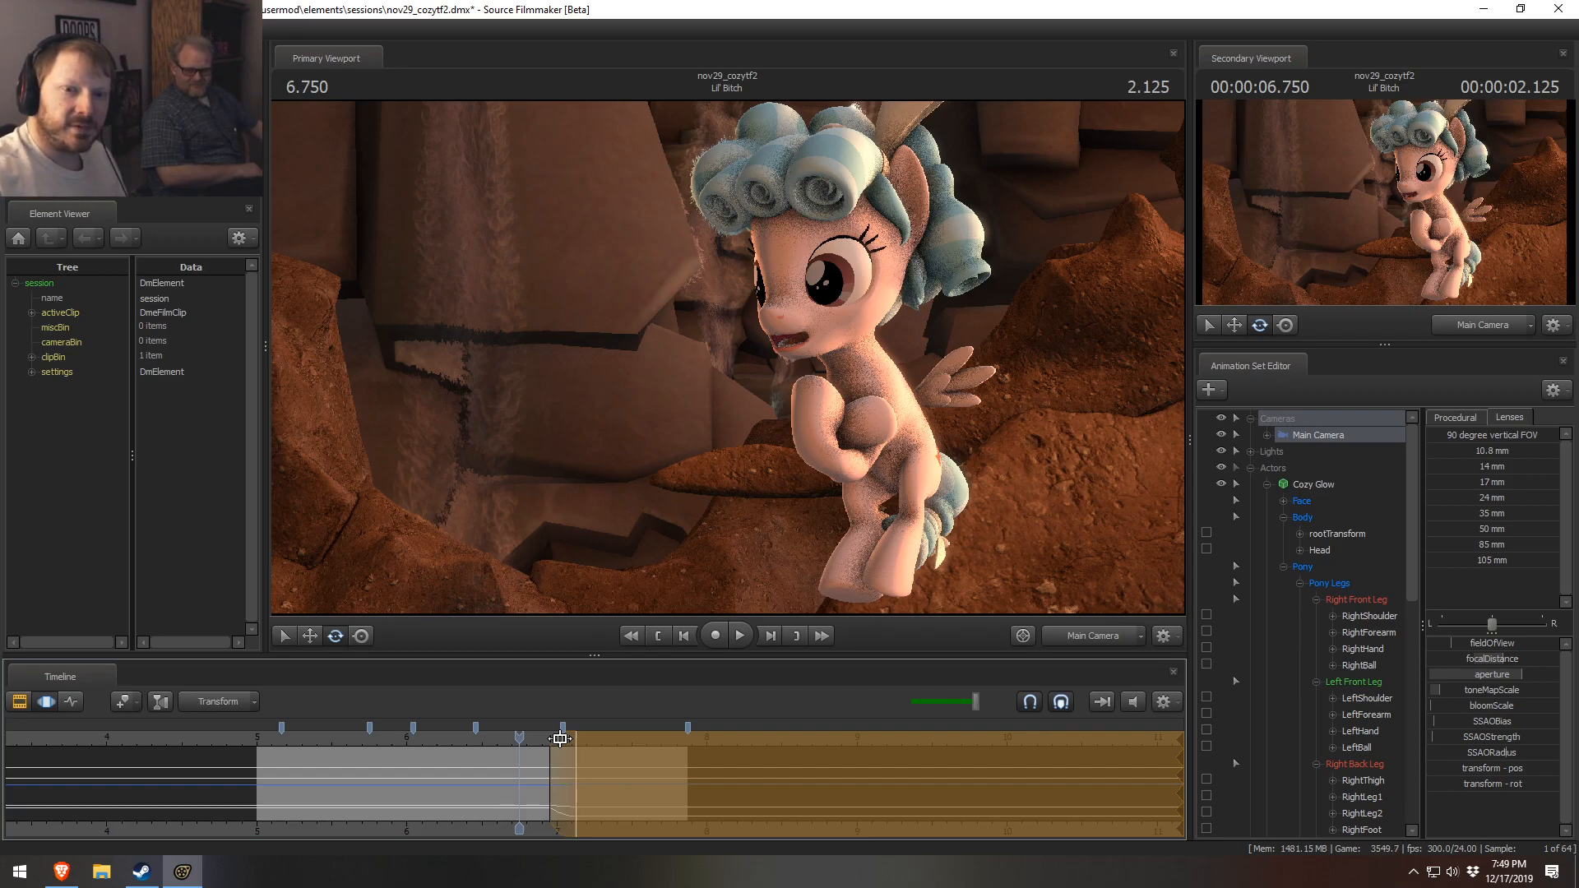
- Play back the retimed zoom from about 6.3 seconds, the whole shot from 5 seconds, and the ending from about 6.75 seconds
left_click_drag(532, 735, 457, 757)
key("space")
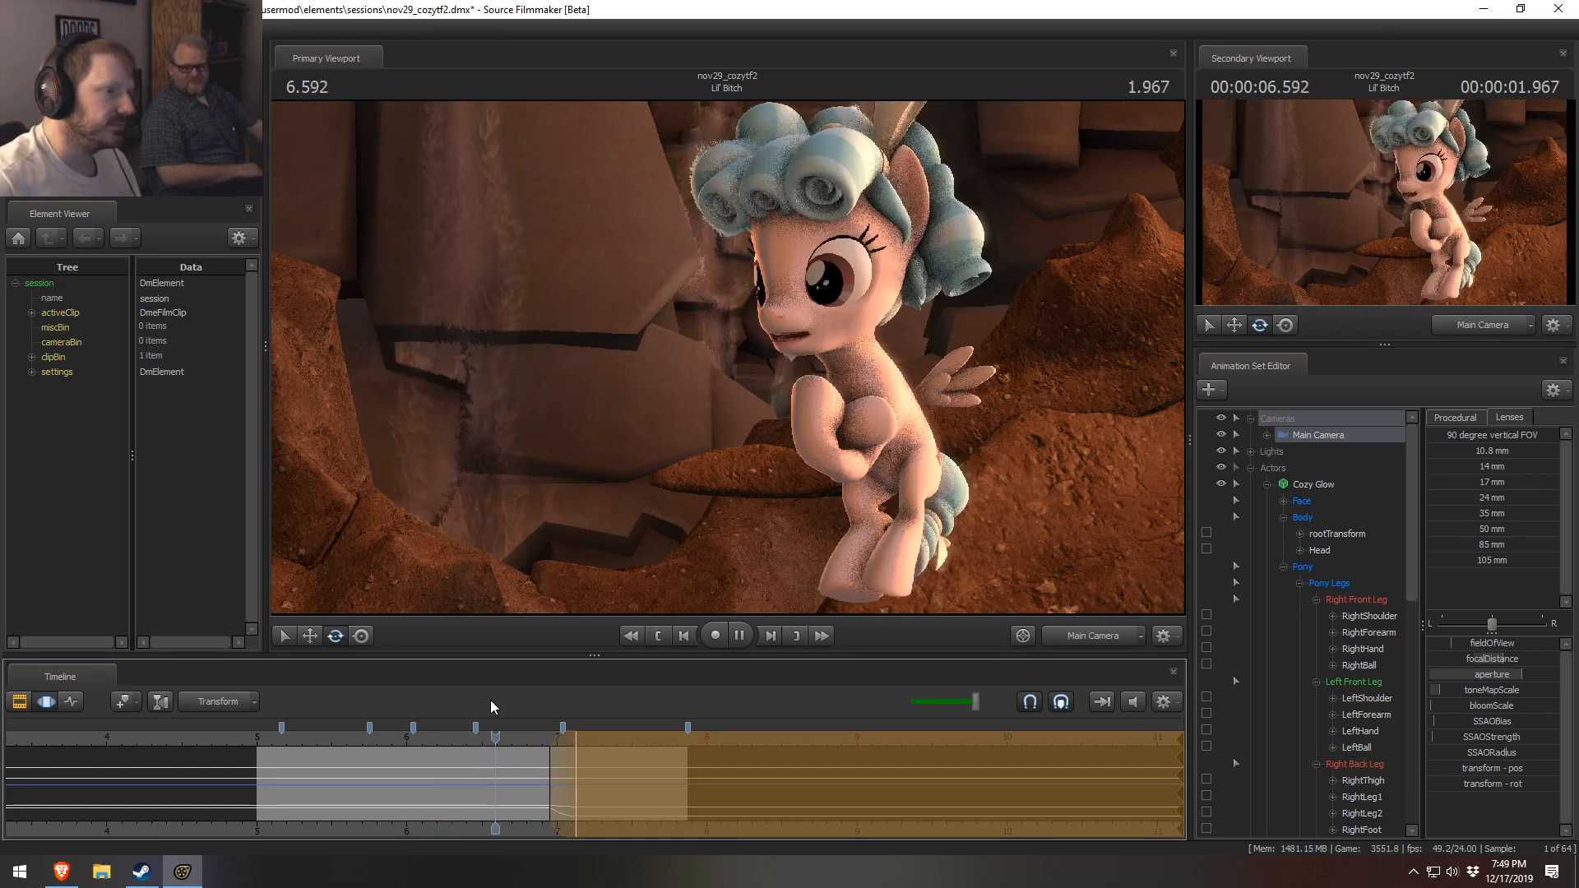
key("space")
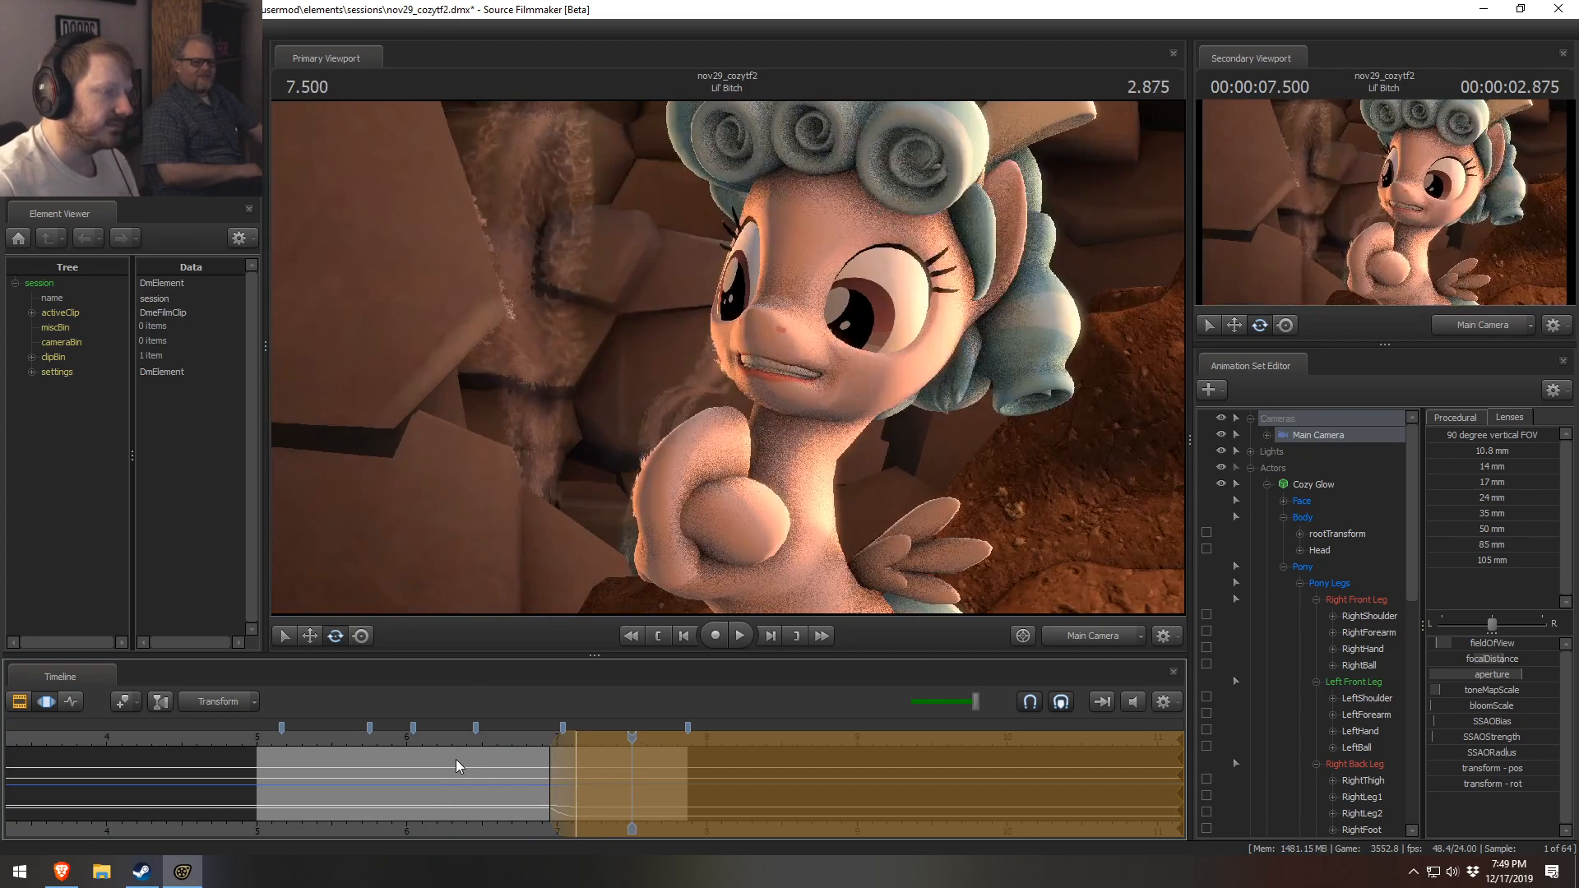
left_click(255, 738)
key("space")
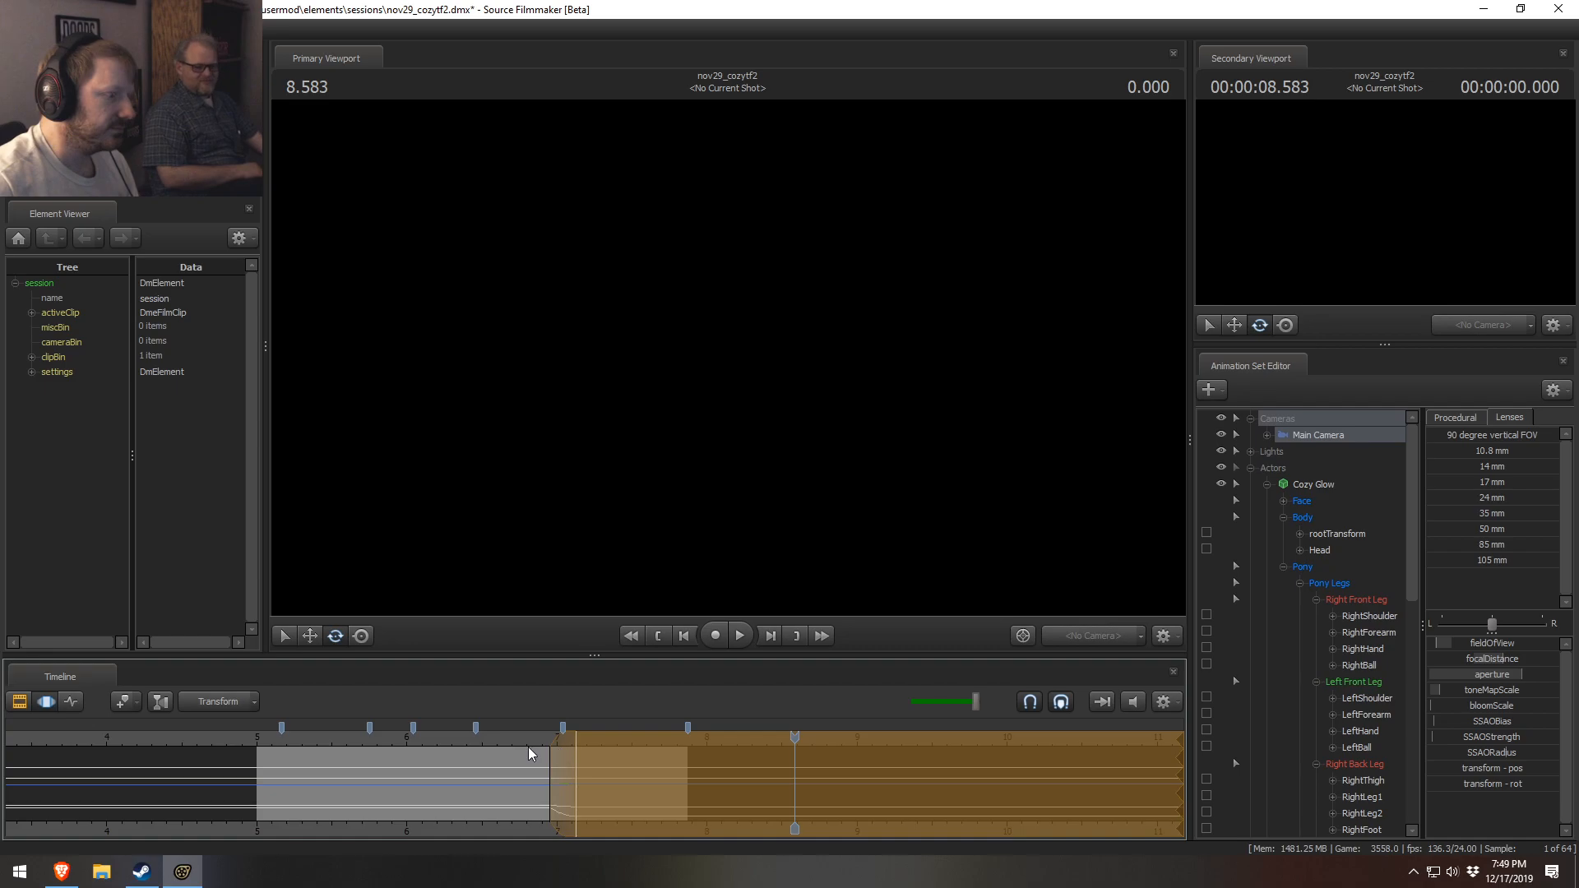
left_click(521, 735)
key("space")
key("space")
- Extend the Cozy Glow shot to a duration of 3.083 seconds, pushing the Tirek shot back, and play back the ending from about 6.8 seconds
left_click_drag(606, 762, 708, 810)
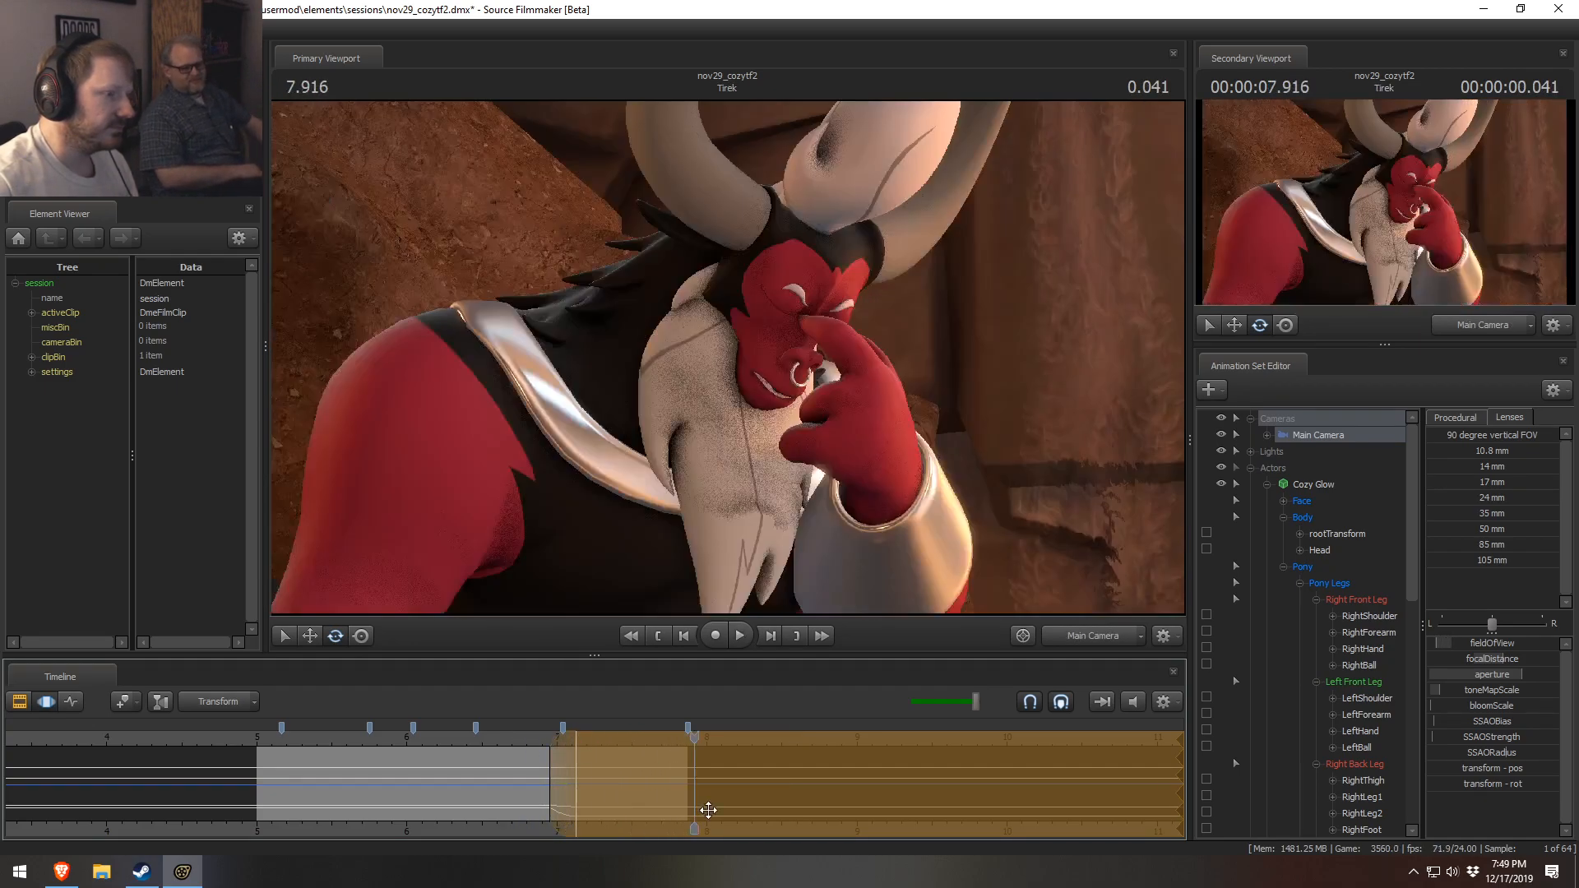
key("F3")
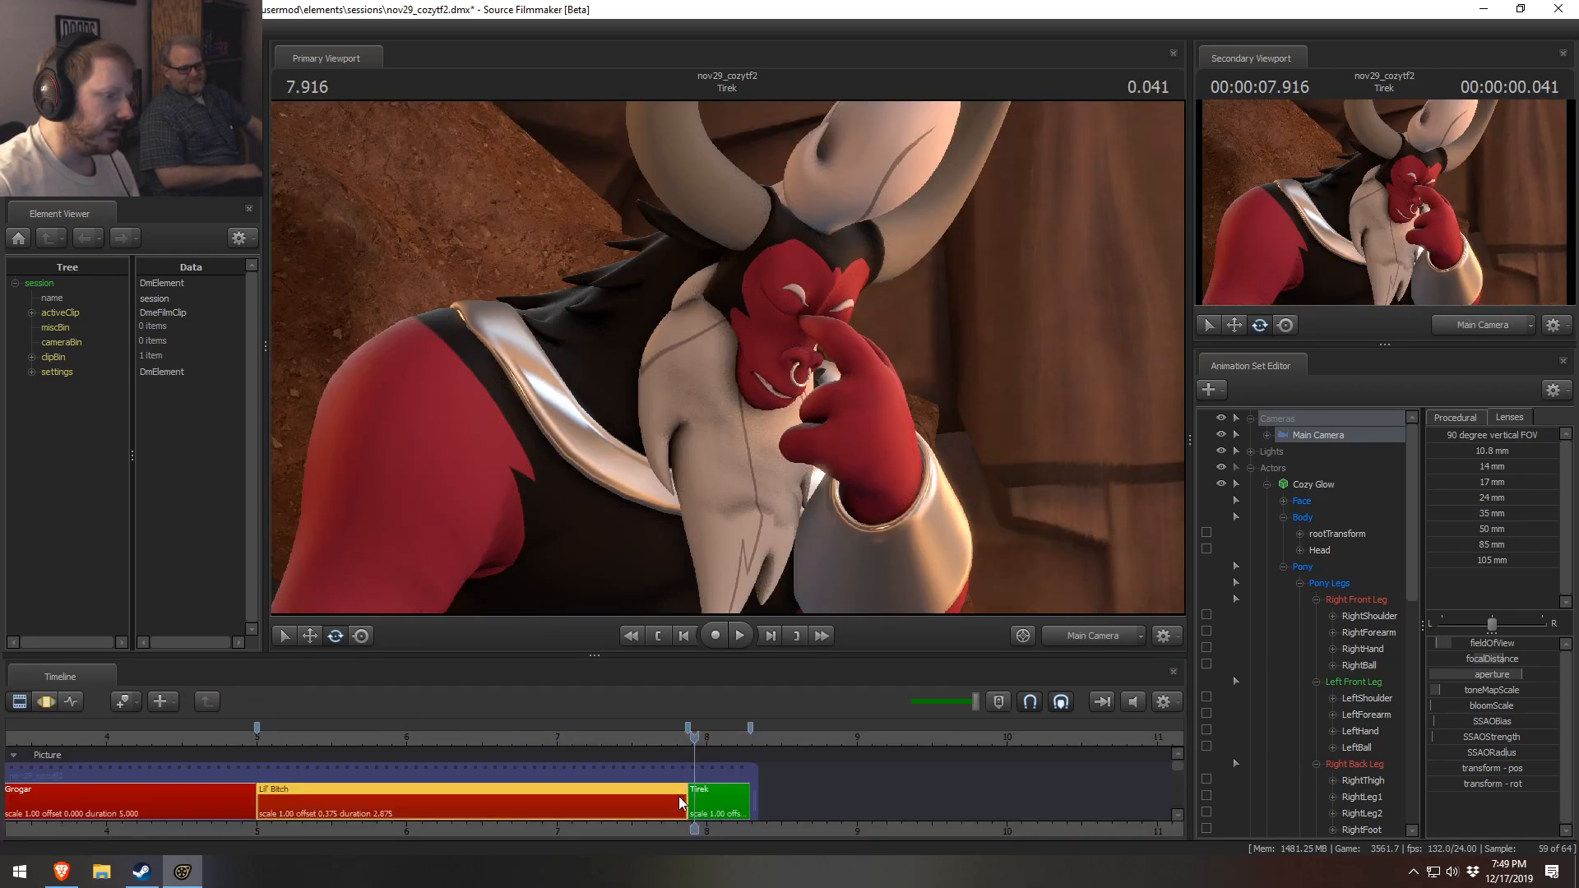
left_click_drag(686, 803, 712, 810)
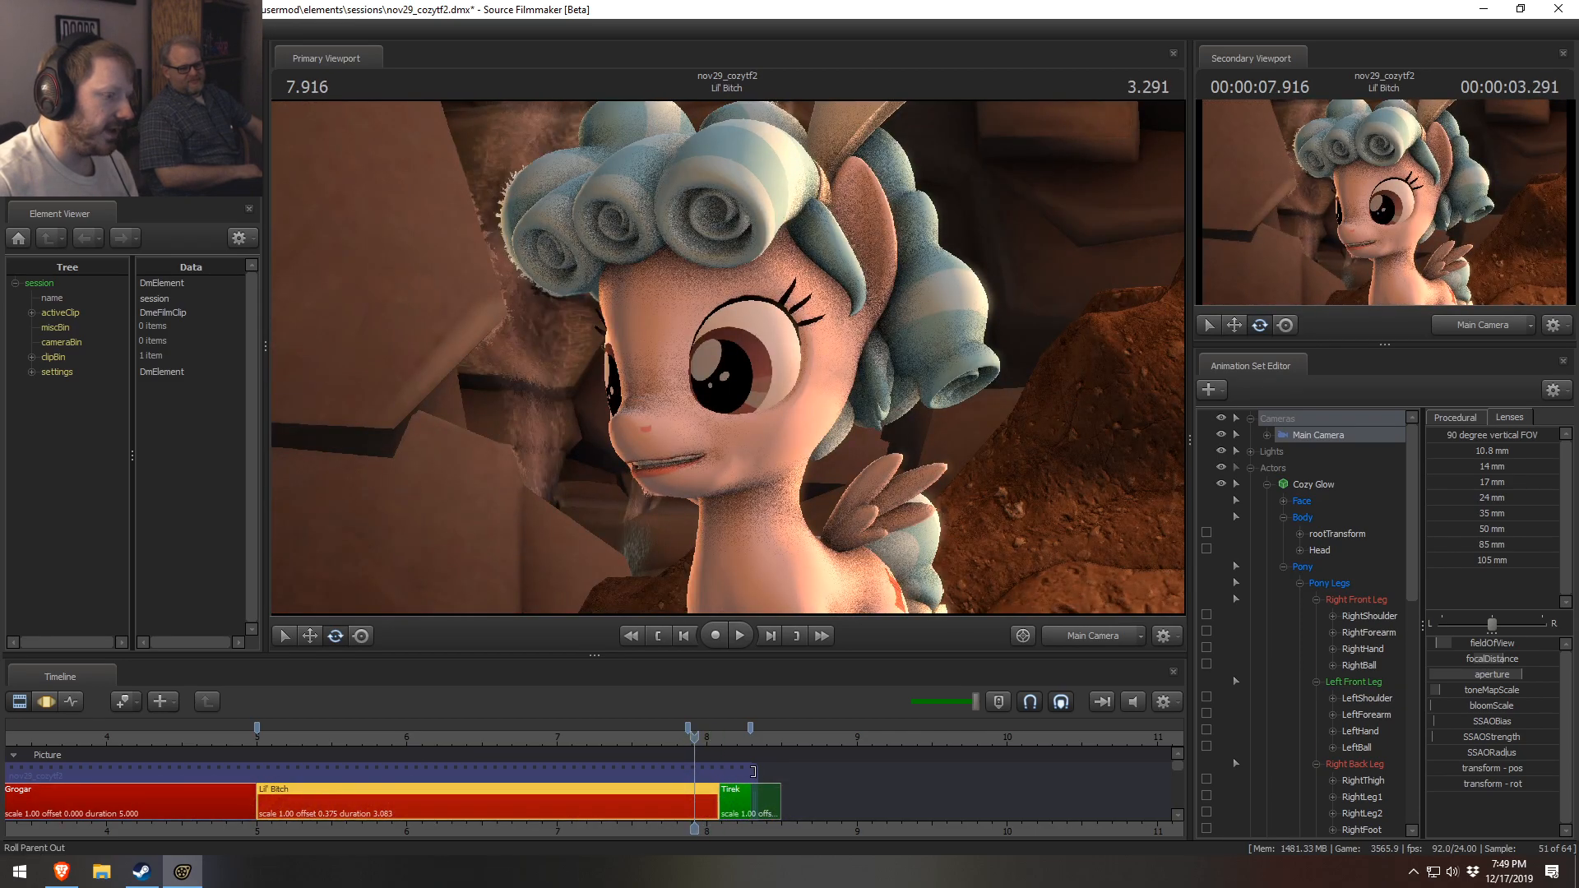
mouse_move(749, 731)
left_mouse_down()
mouse_move(787, 732)
mouse_move(720, 732)
left_mouse_up()
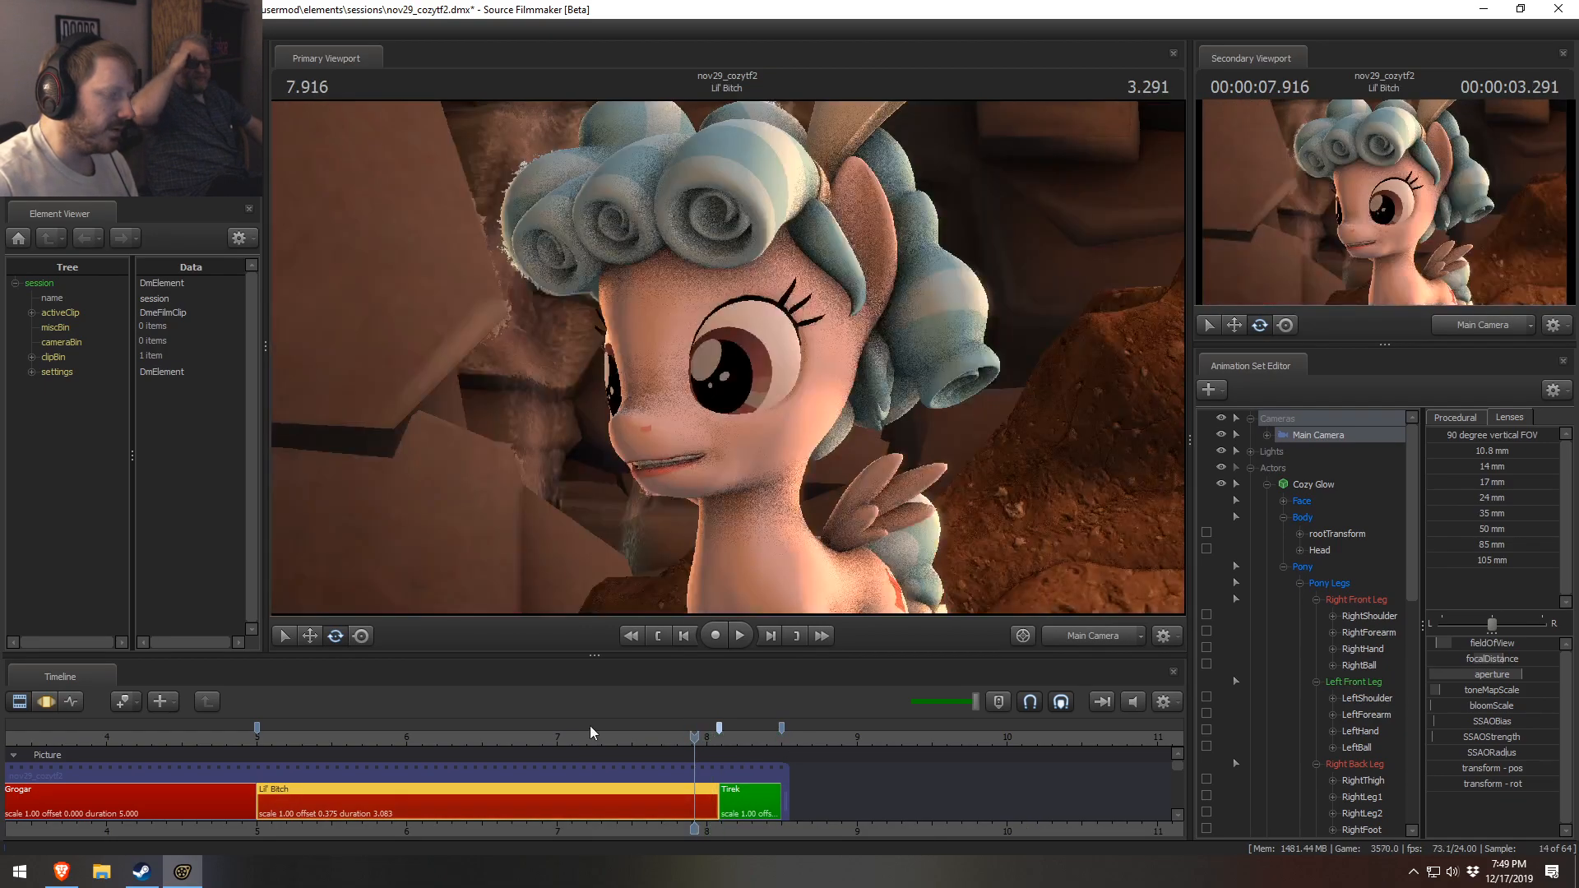
left_click(525, 738)
key("space")
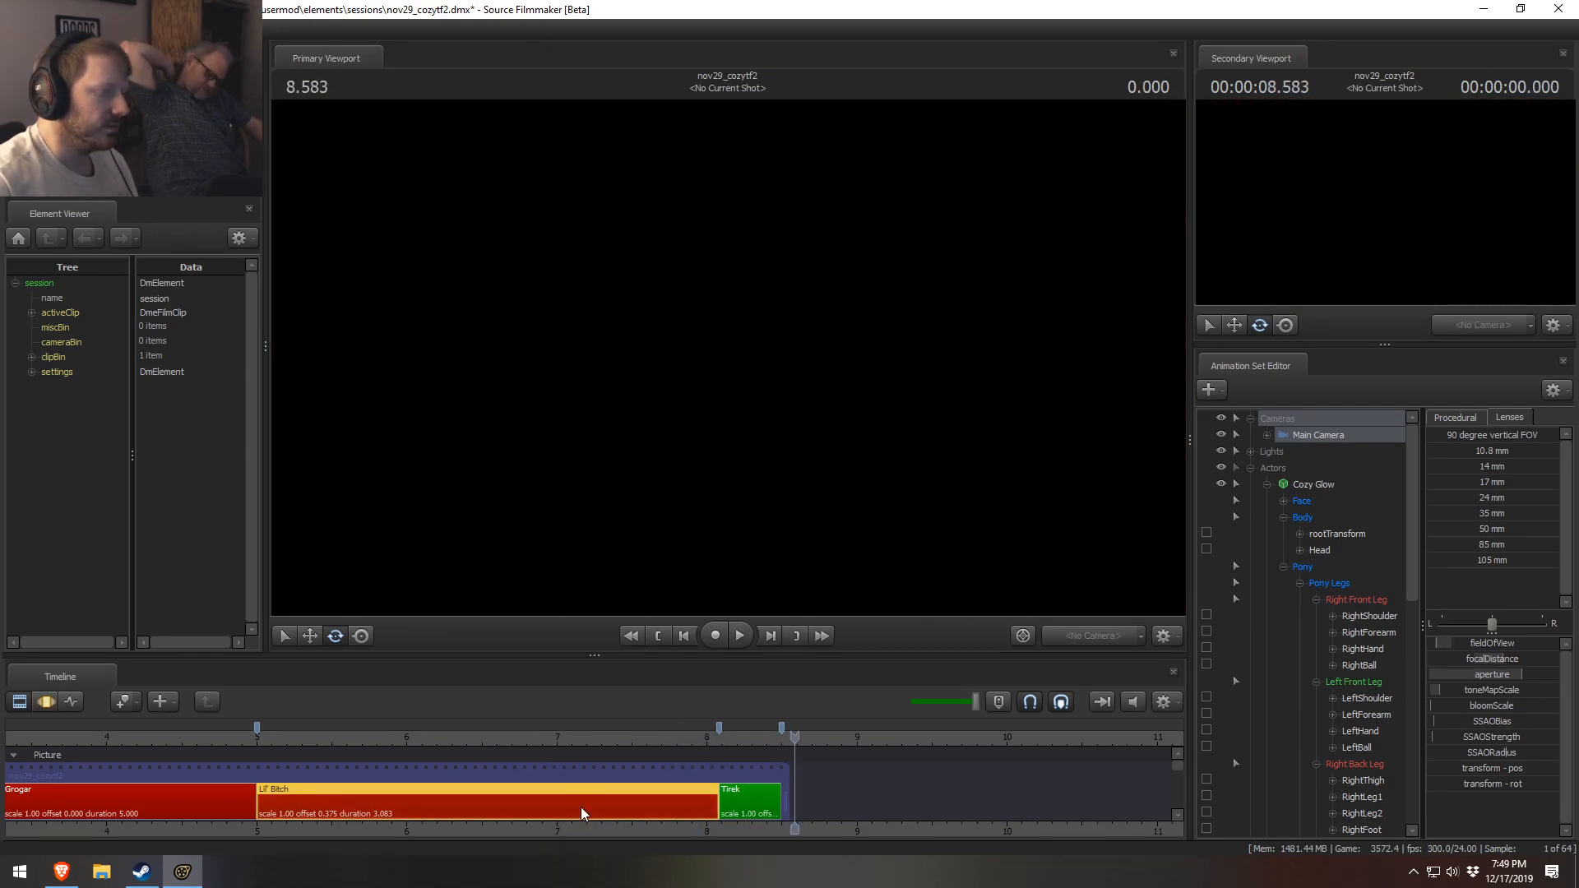
- Select all of Cozy Glow's controls except the face group and set a time selection from about 7.66 to 8 seconds
key("F3")
left_click(1300, 485)
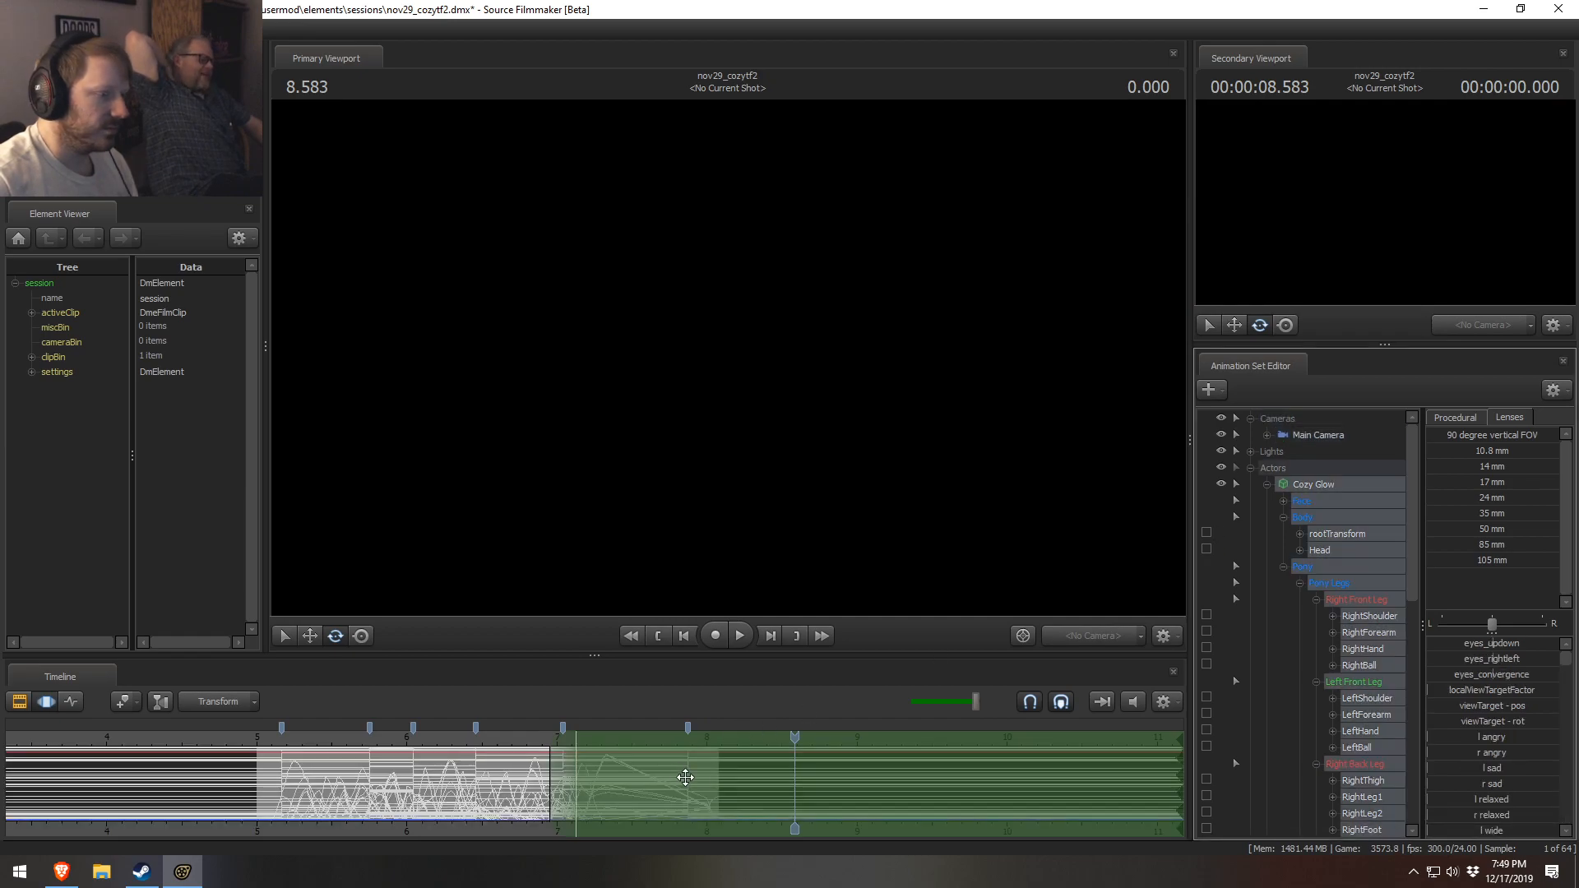
left_click(1308, 499, "ctrl")
scroll(794, 754, "up", 3)
mouse_move(603, 784)
left_mouse_down("shift")
mouse_move(581, 783)
mouse_move(646, 794)
left_mouse_up("shift")
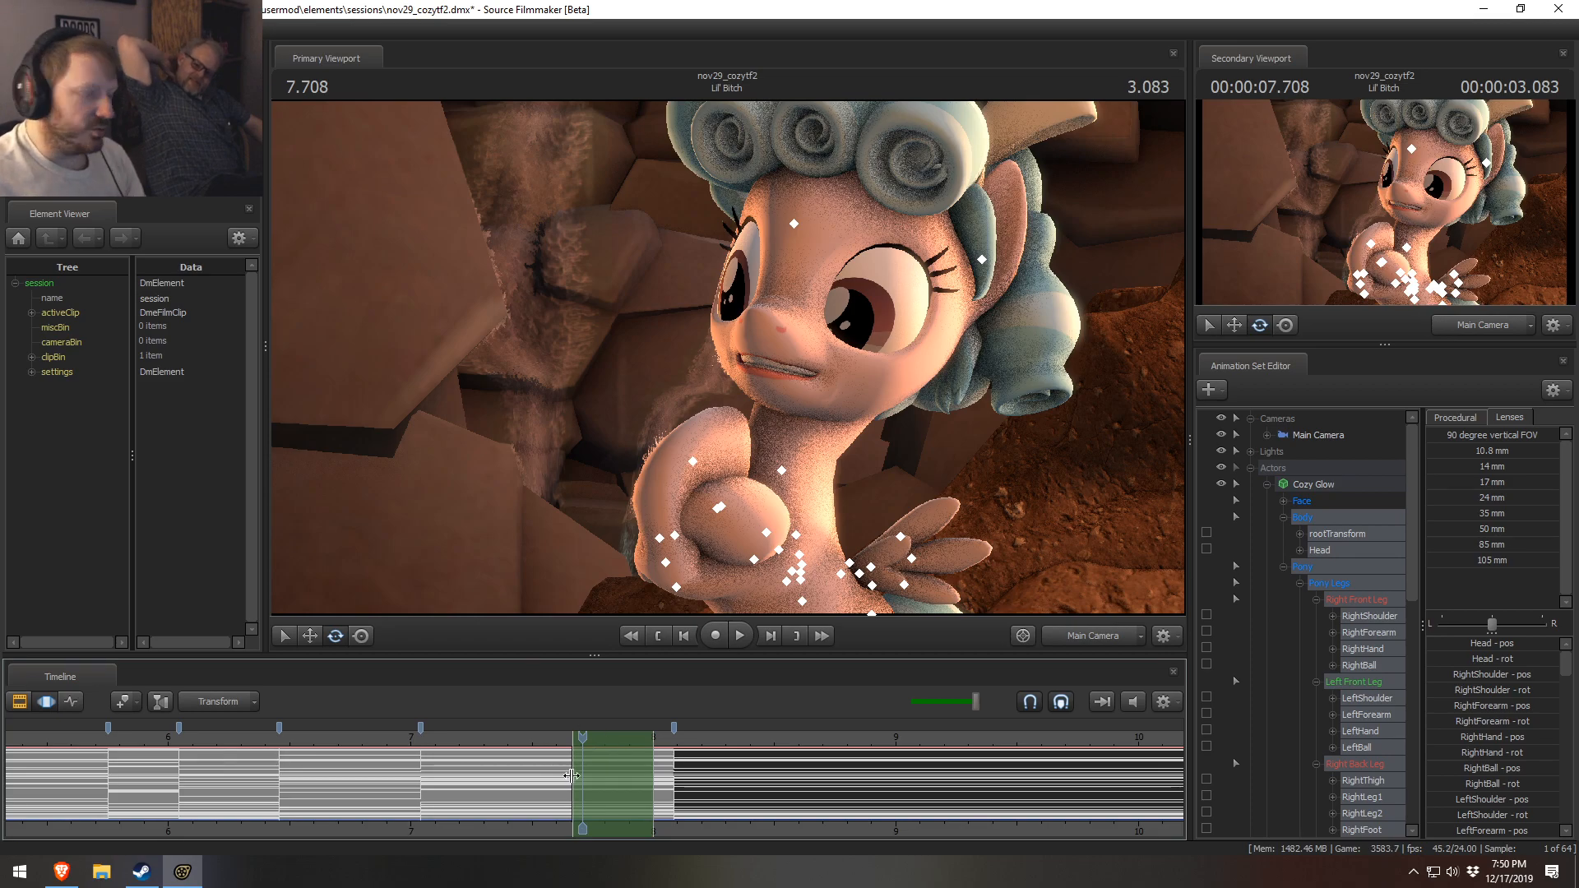
- Play back the Cozy Glow shot from about 5 seconds
scroll(395, 765, "down", 2)
left_click(181, 734)
key("space")
key("space")
key("shift")
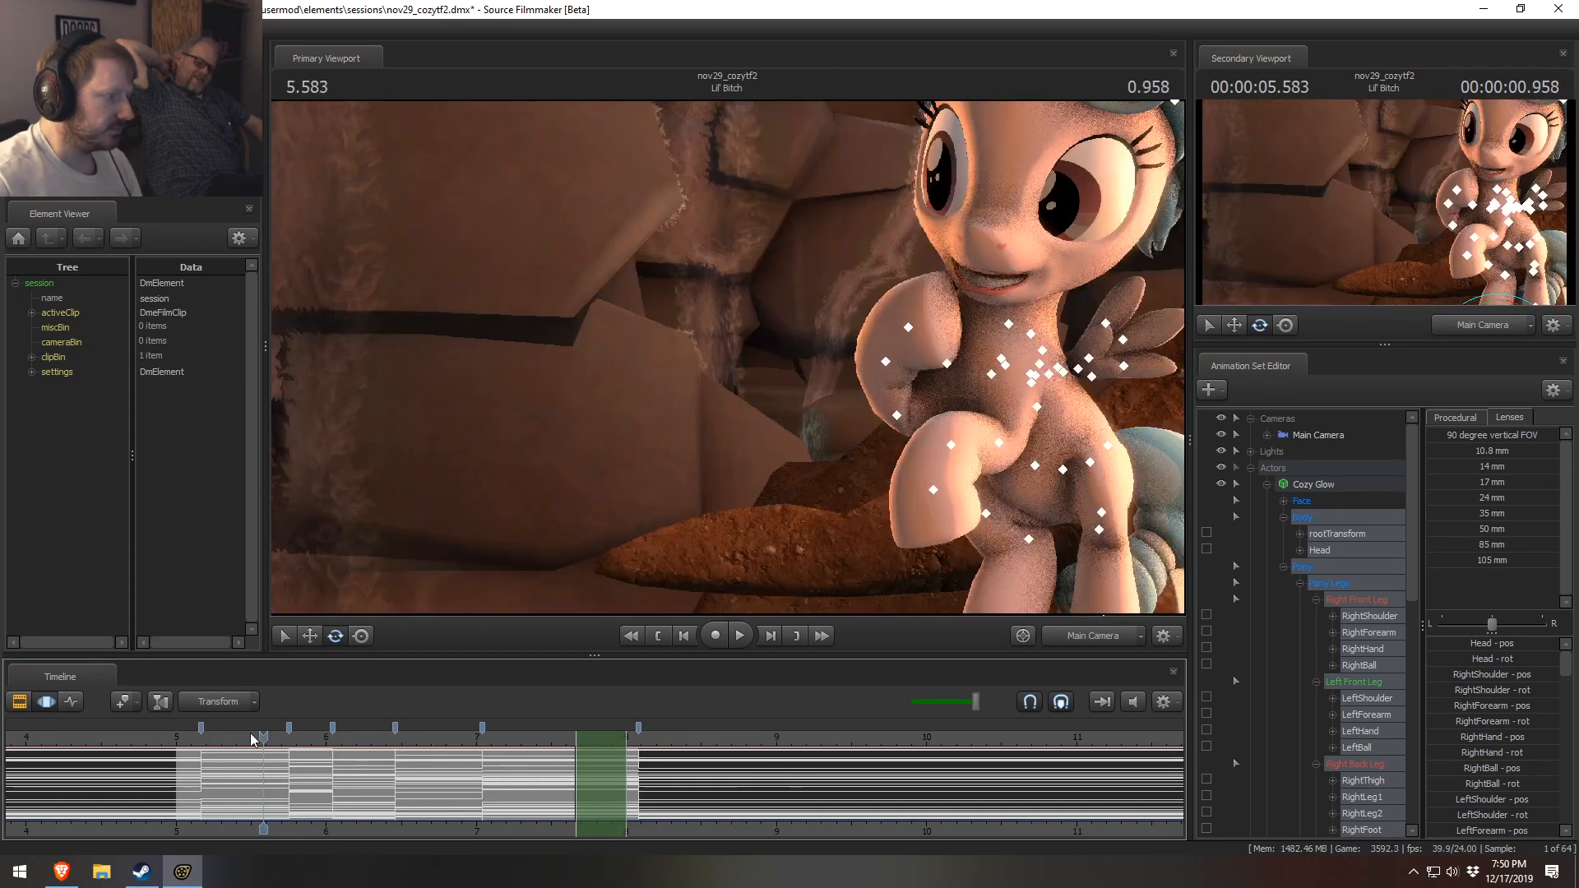
- Play back the whole sequence in the Clip Editor from the start of the Grogar shot
left_click(177, 742)
key("F2")
scroll(148, 757, "down", 2)
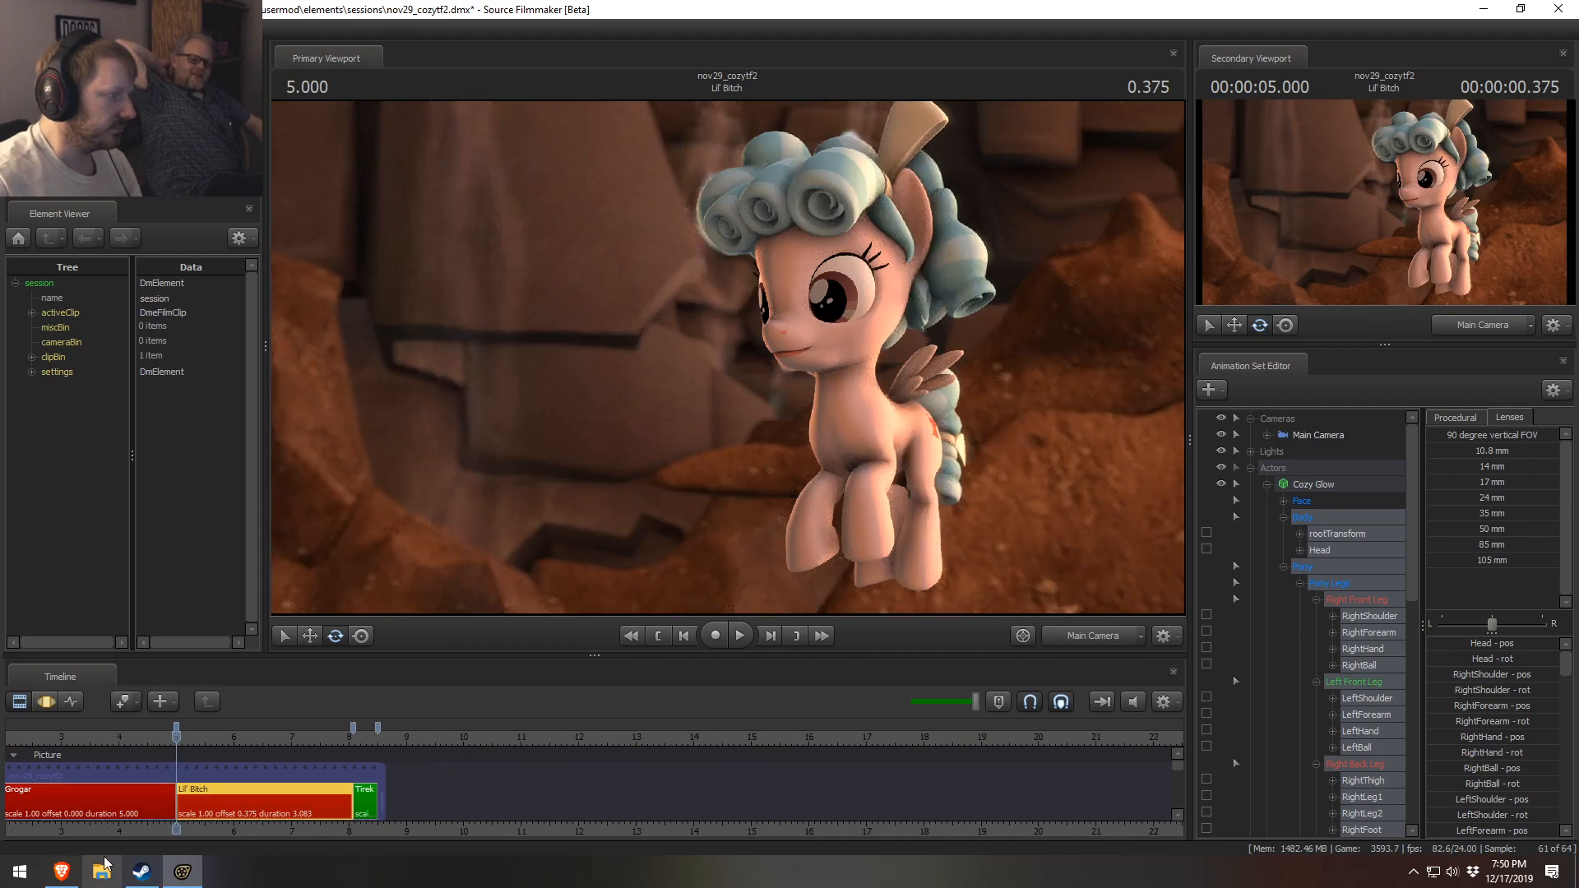
middle_click_drag(120, 773, 385, 822)
left_click(161, 739)
key("space")
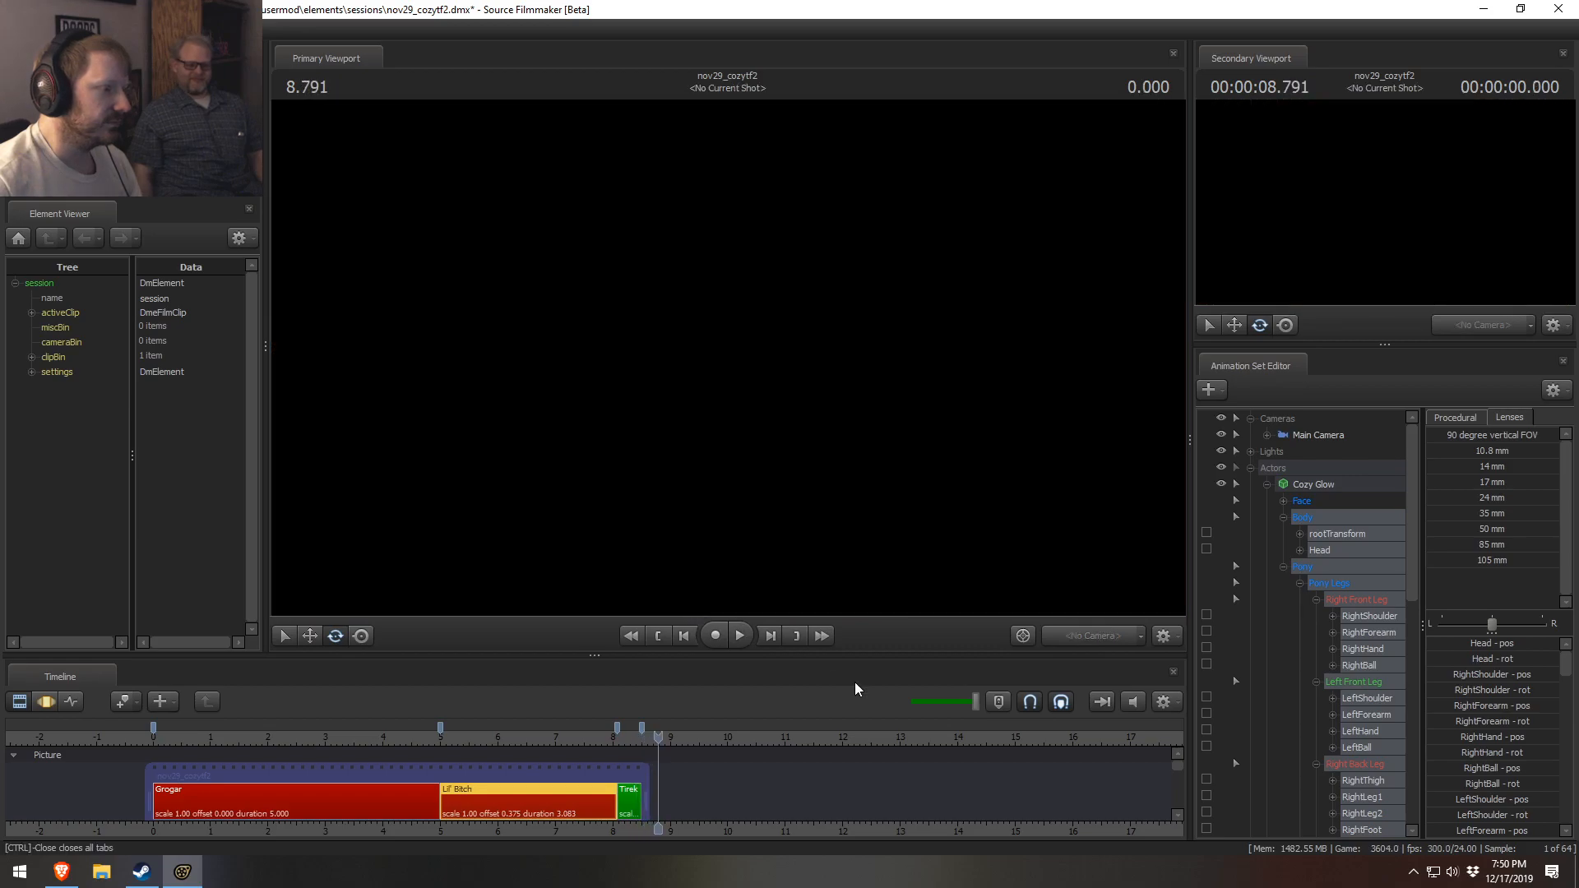
- Inspect Cozy Glow's opening poses at about 5.08 and 5.42 seconds and the Tirek shot at about 8.17 seconds
left_click_drag(431, 739, 445, 738)
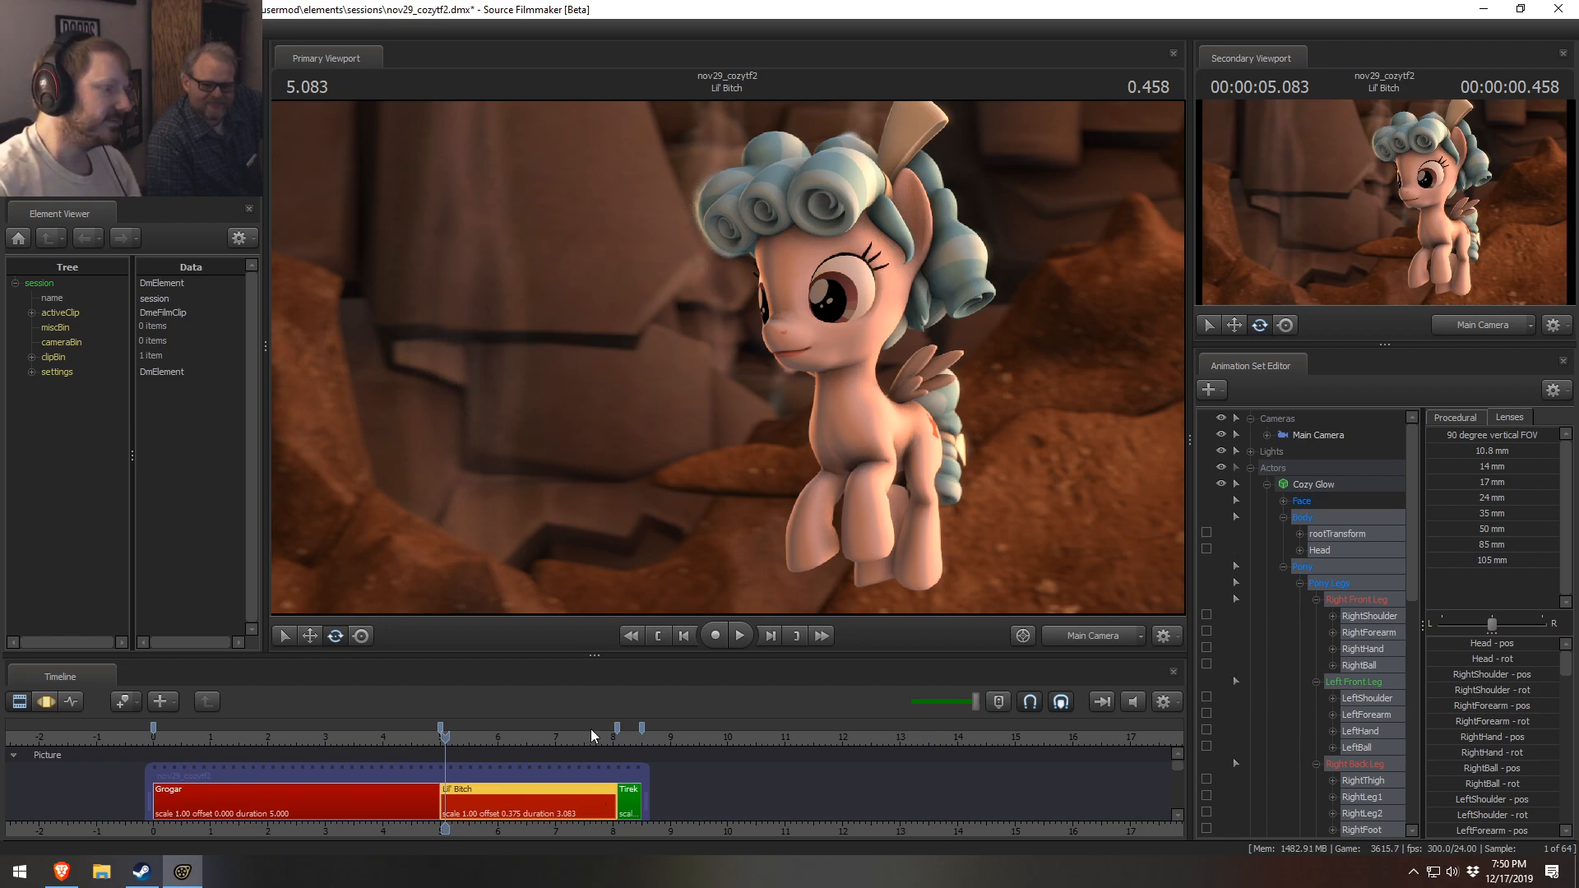
scroll(482, 755, "up", 3)
middle_click_drag(594, 837, 746, 839)
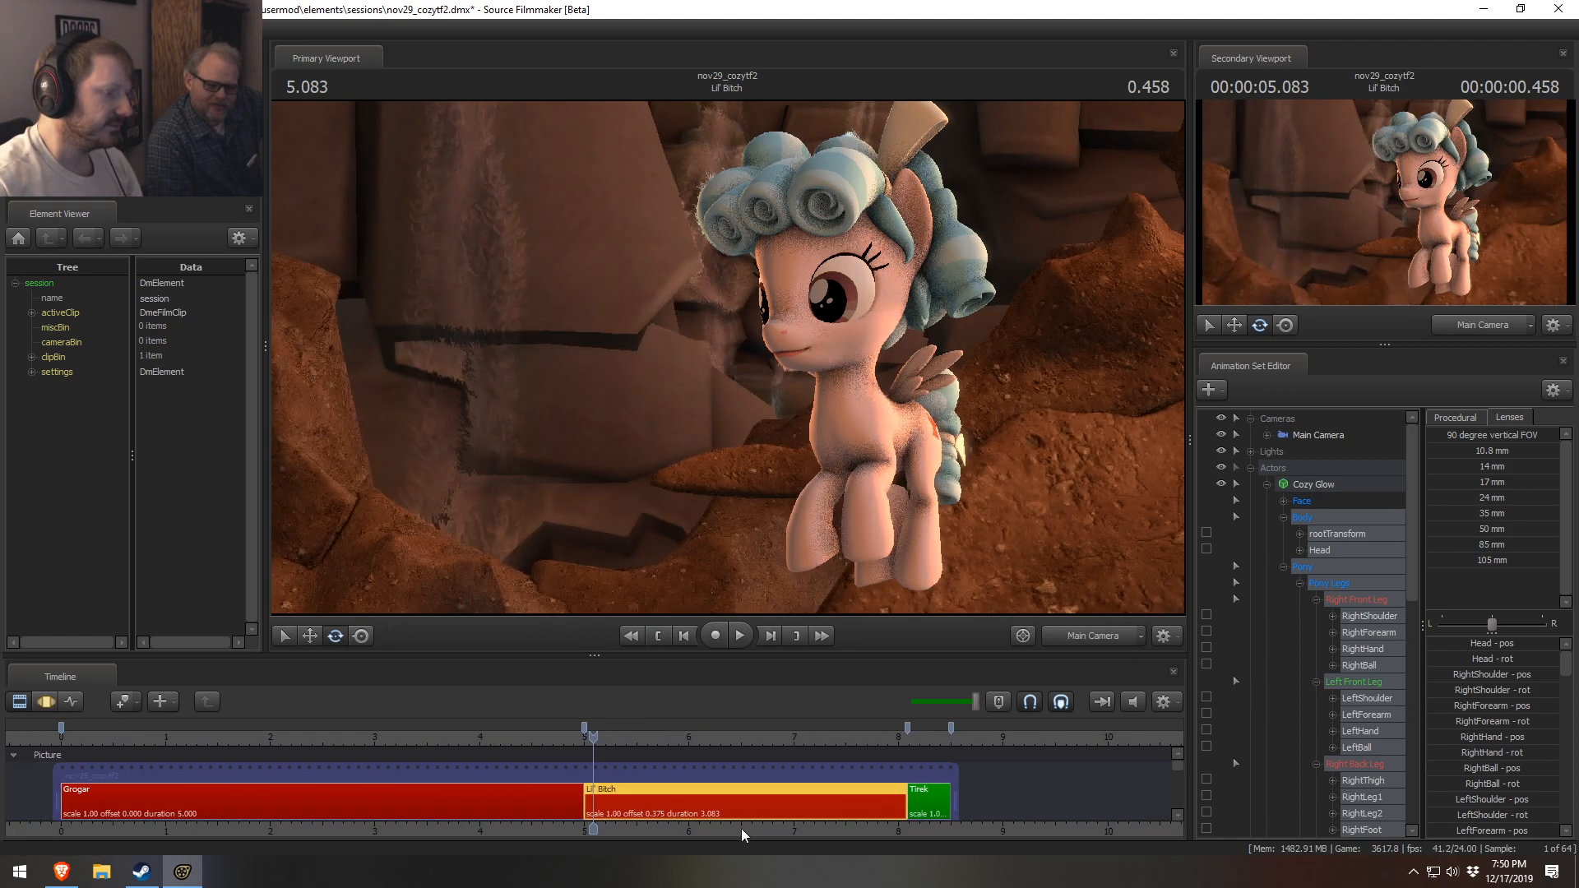
mouse_move(593, 738)
left_mouse_down()
mouse_move(575, 784)
mouse_move(665, 788)
left_mouse_up()
key("F3")
scroll(611, 768, "up", 1)
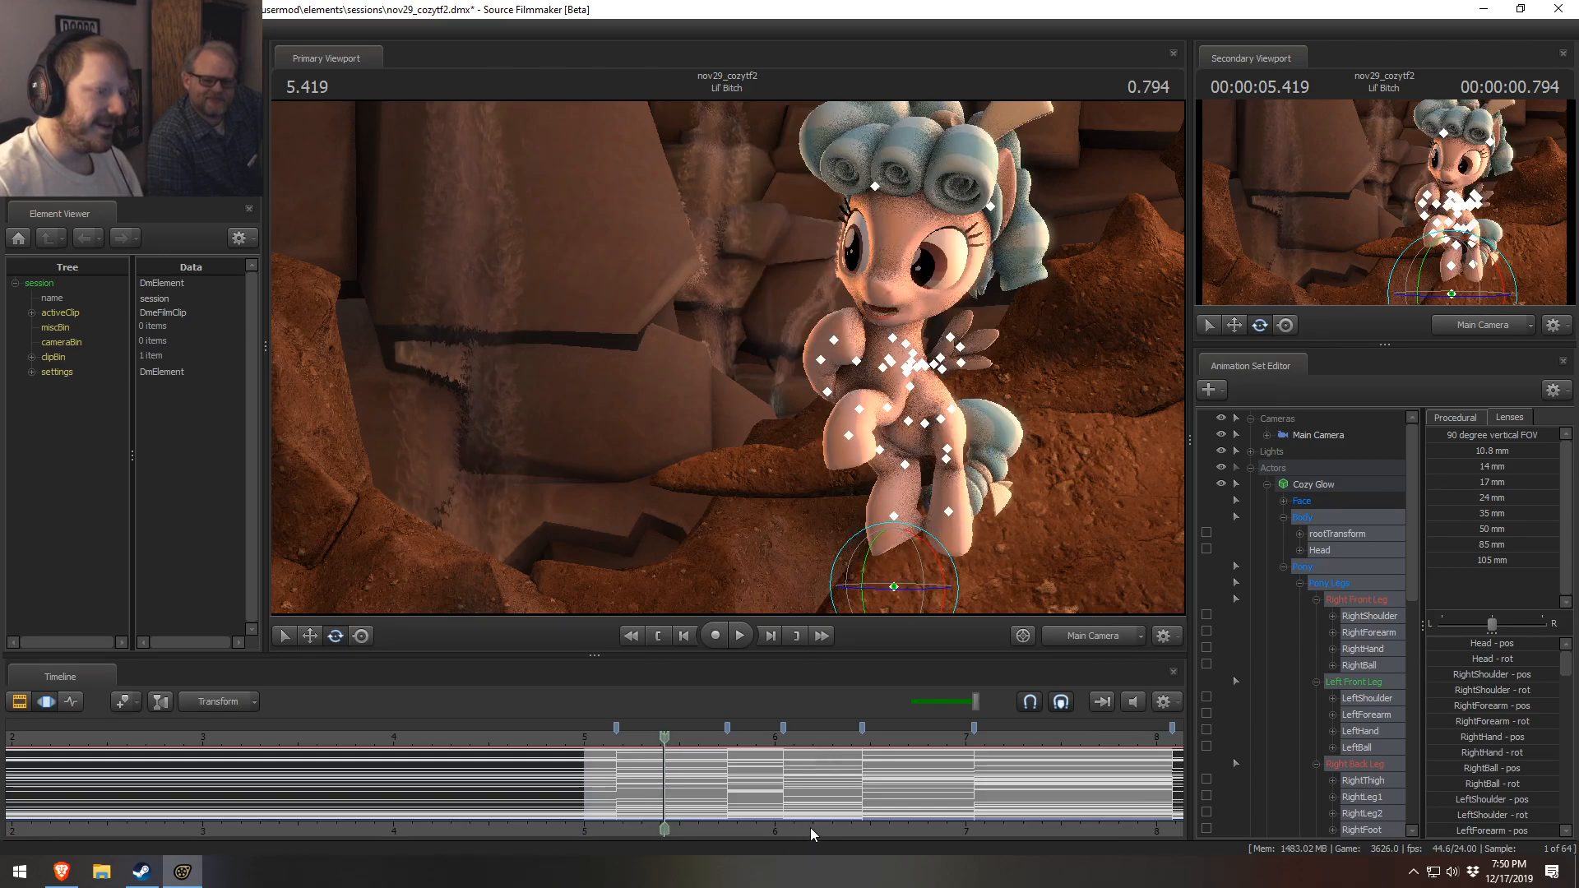
middle_click_drag(810, 828, 589, 838)
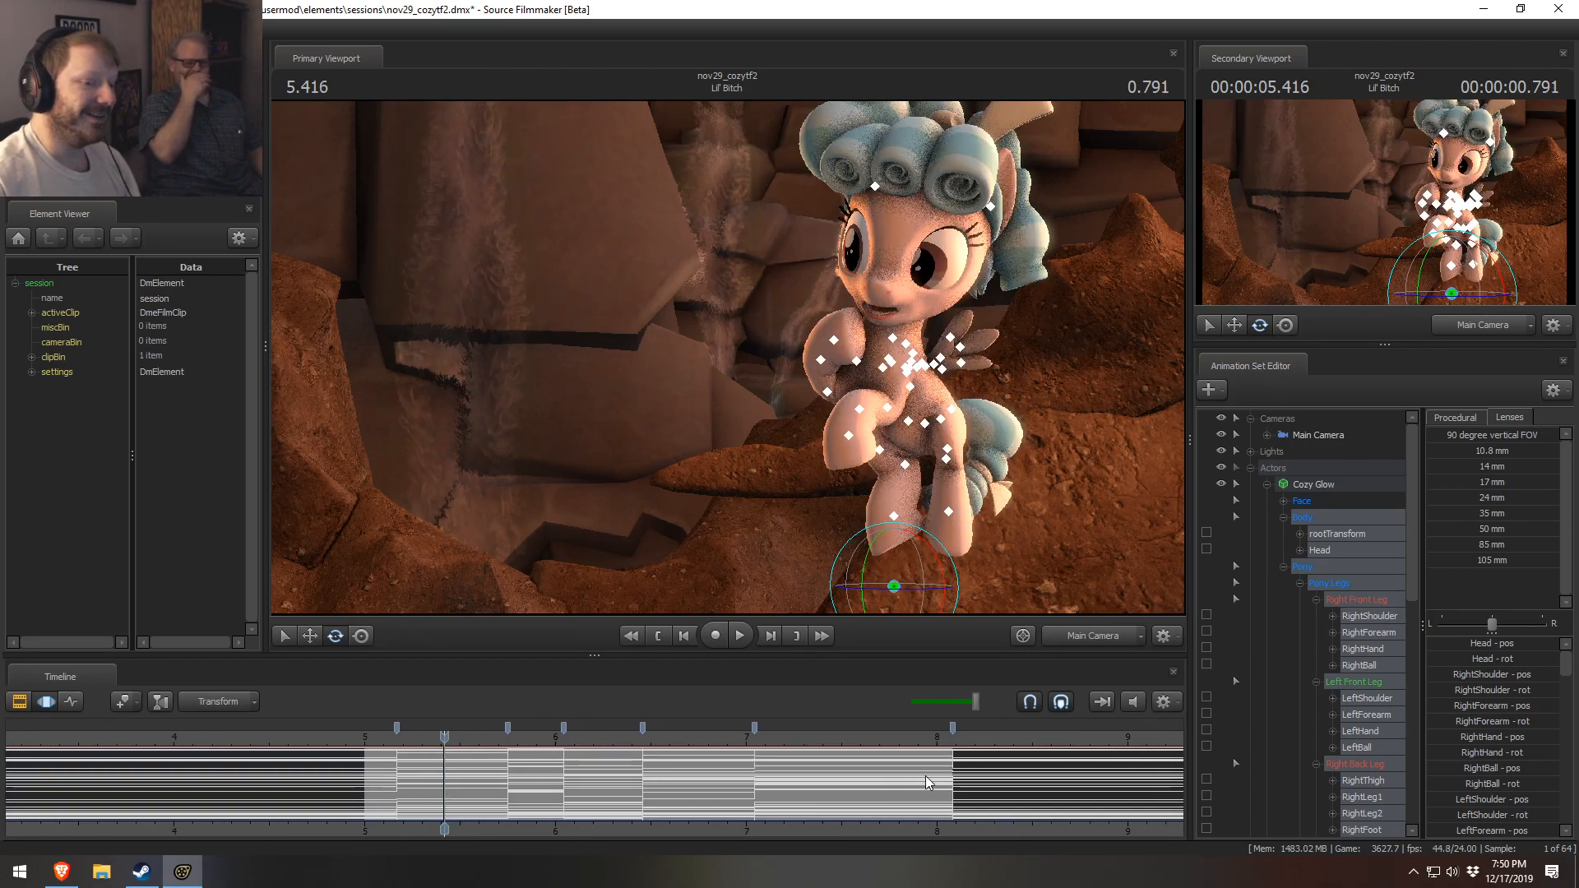
left_click(969, 763)
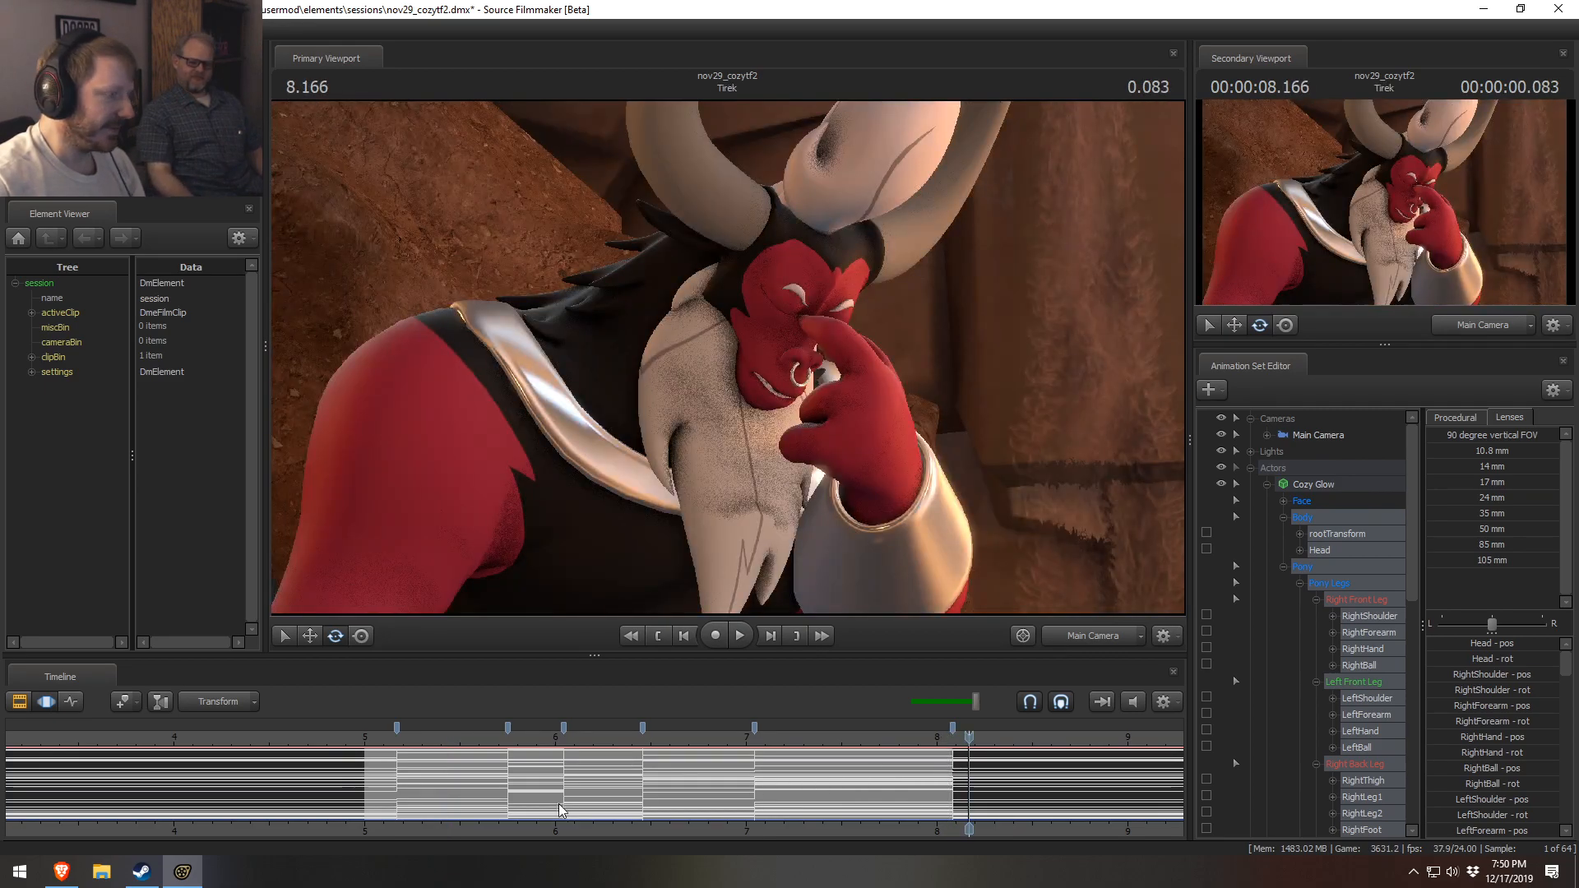
- Try applying the Out preset to Cozy Glow's selected controls for all time up to about 5.17 seconds, and play back the result
mouse_move(410, 790)
left_mouse_down()
mouse_move(338, 777)
mouse_move(412, 775)
mouse_move(393, 765)
mouse_move(308, 751)
mouse_move(375, 738)
left_mouse_up()
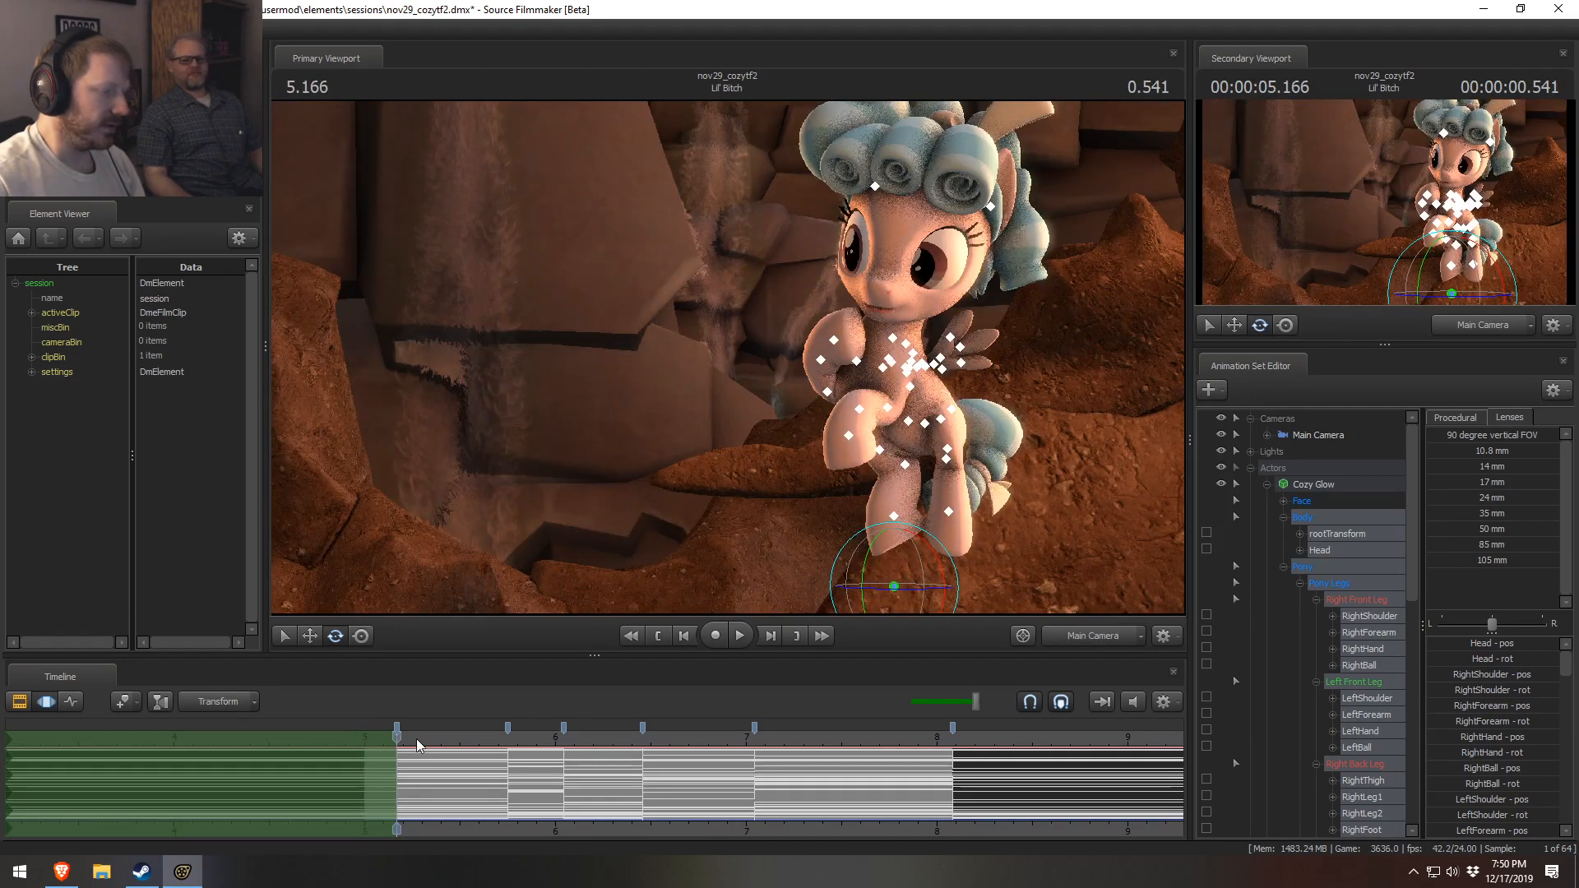
left_click(1453, 418)
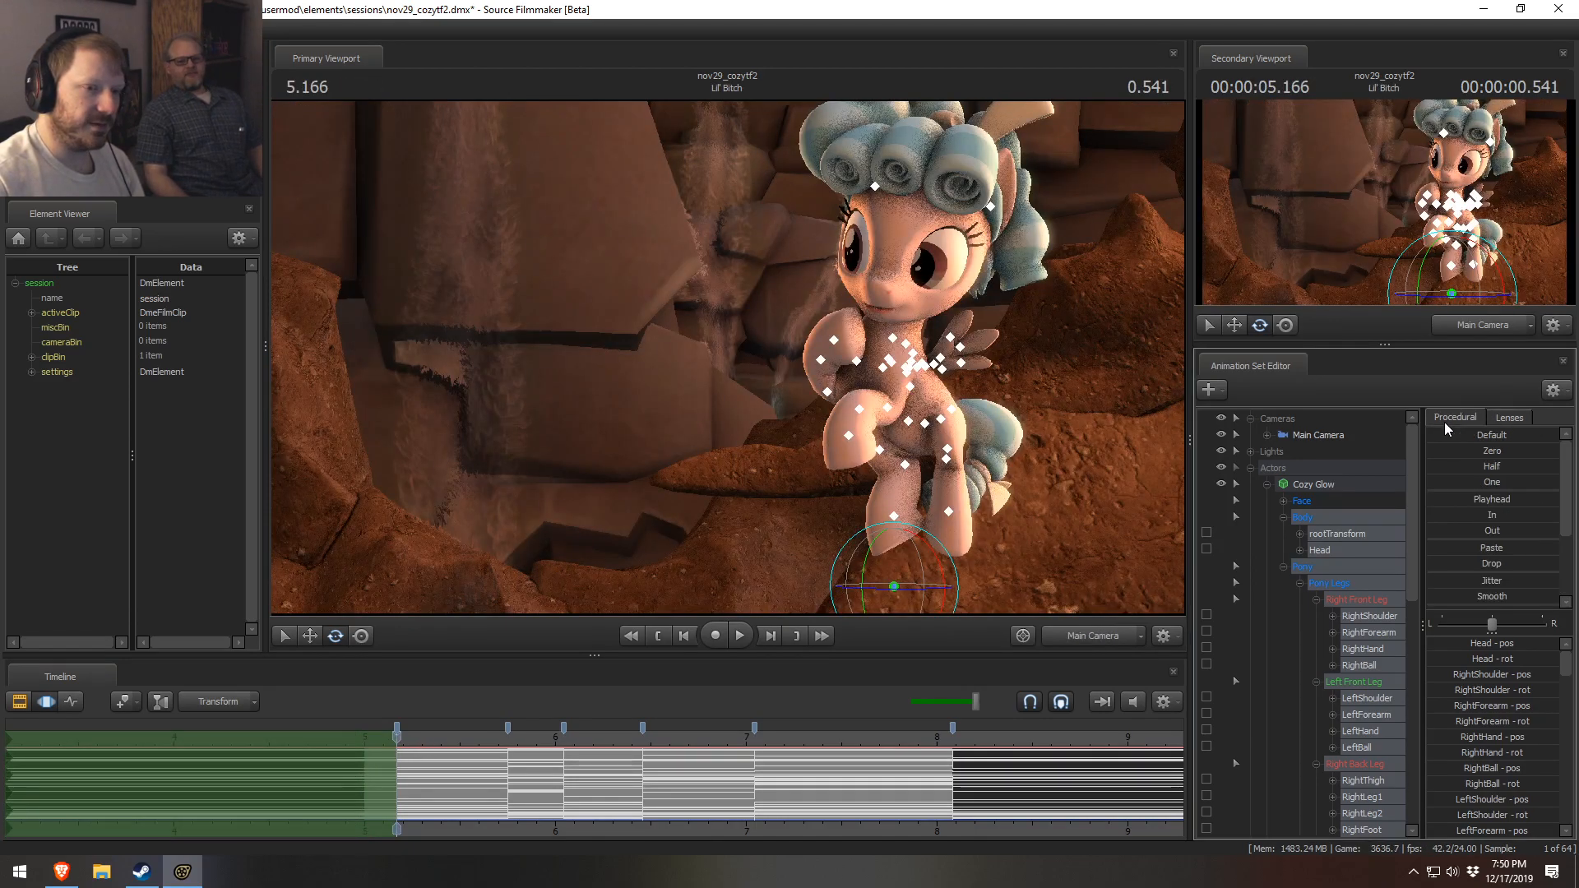
left_click(1490, 531)
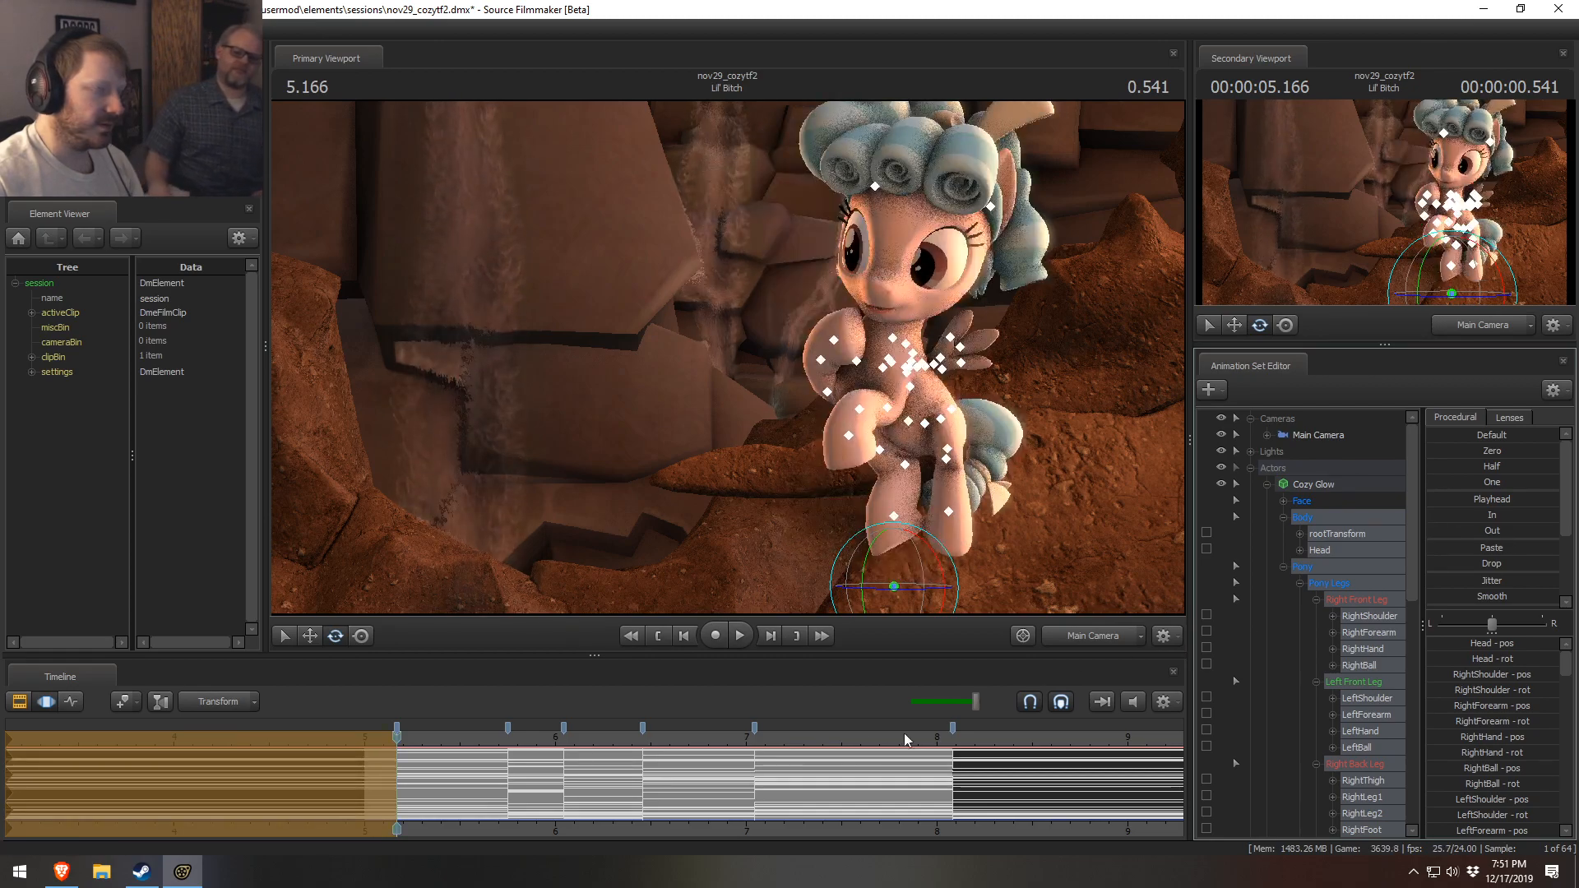
mouse_move(395, 738)
left_mouse_down()
mouse_move(353, 744)
mouse_move(377, 742)
left_mouse_up()
key("space")
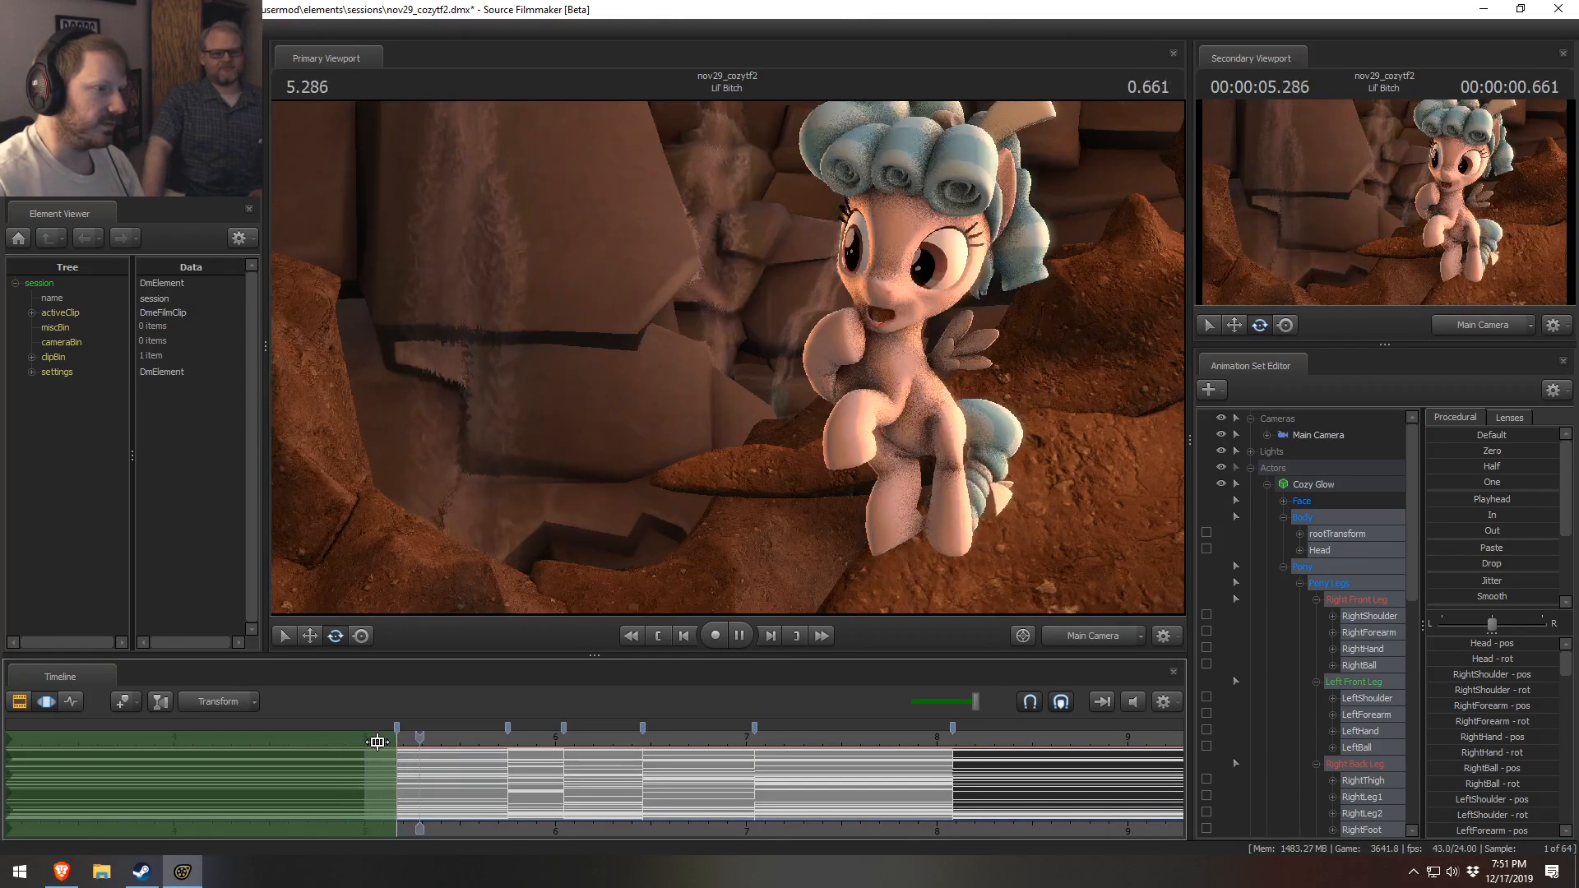
key("space")
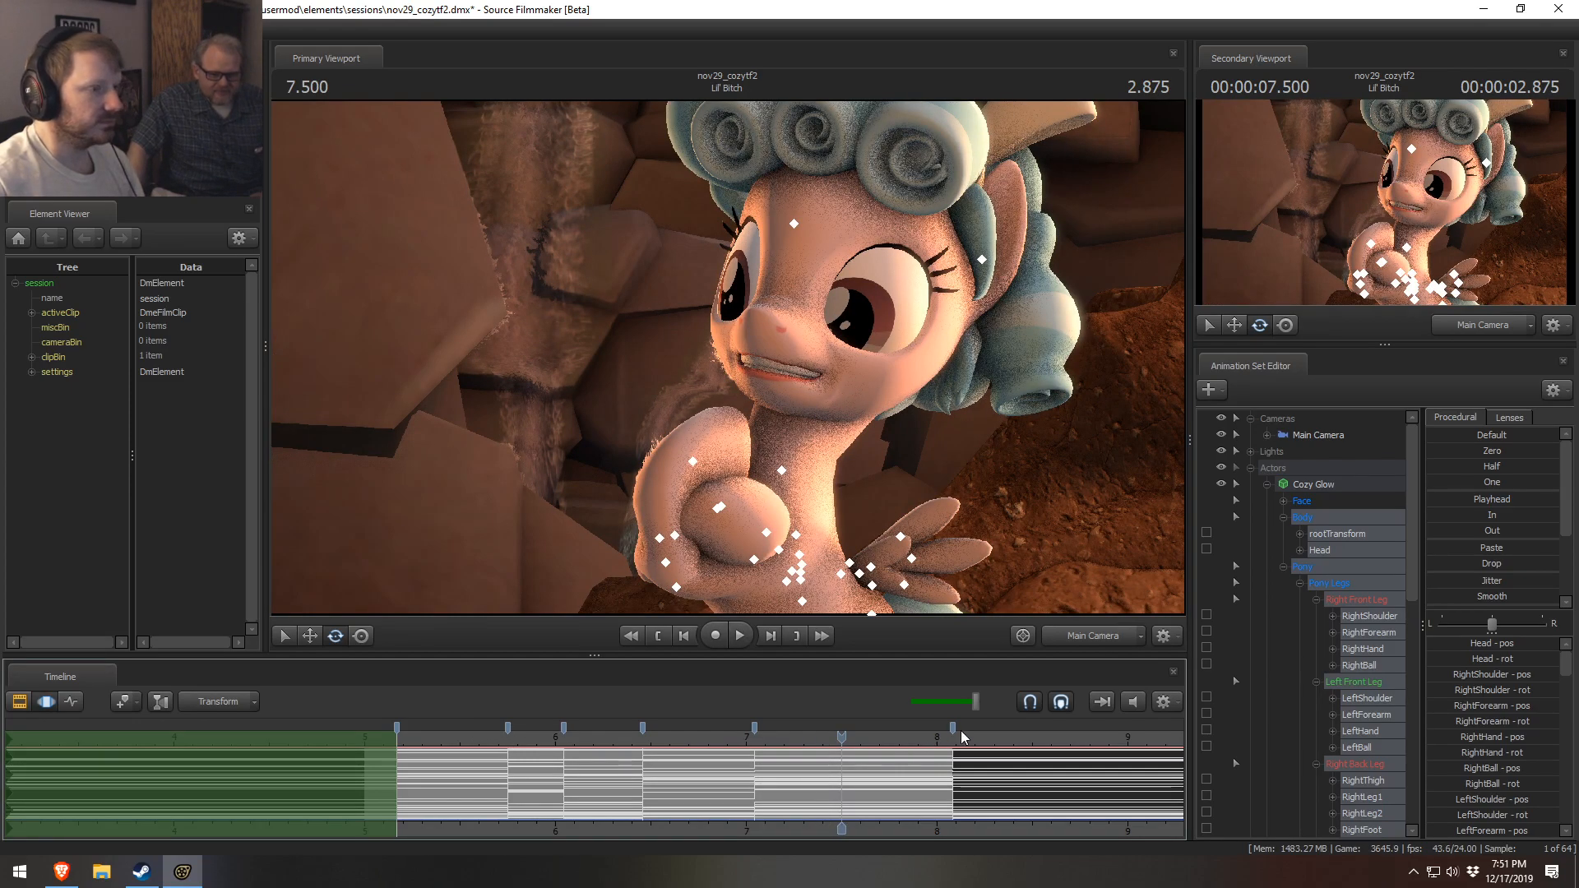
- Save the session and undo the last change to Cozy Glow's animation
scroll(580, 732, "down", 7)
scroll(536, 747, "up", 4)
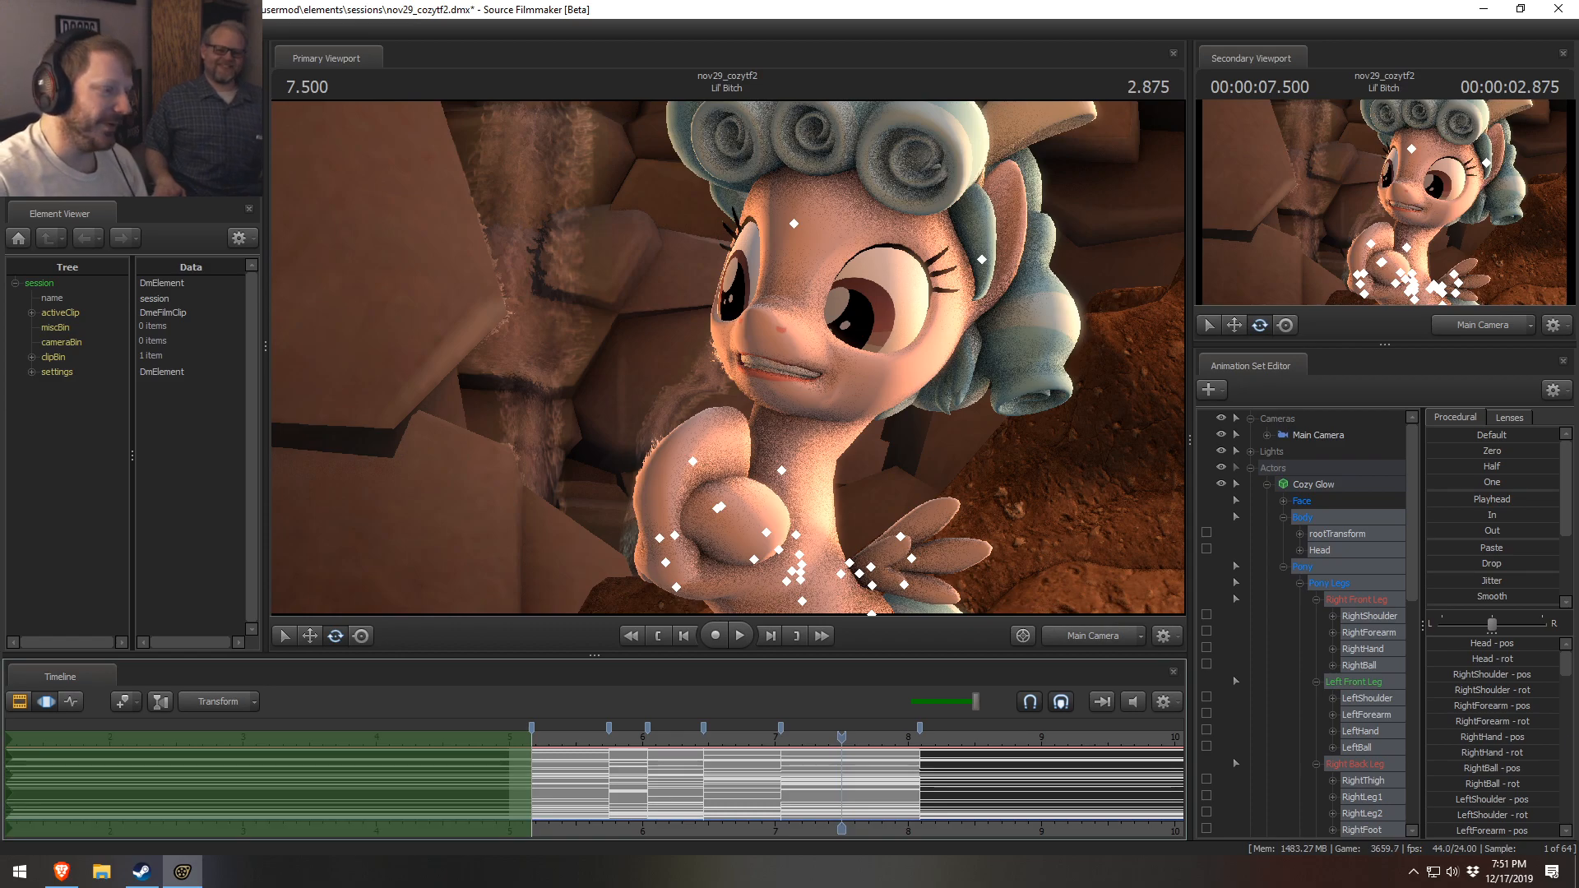
left_click(598, 802)
key("ctrl+s")
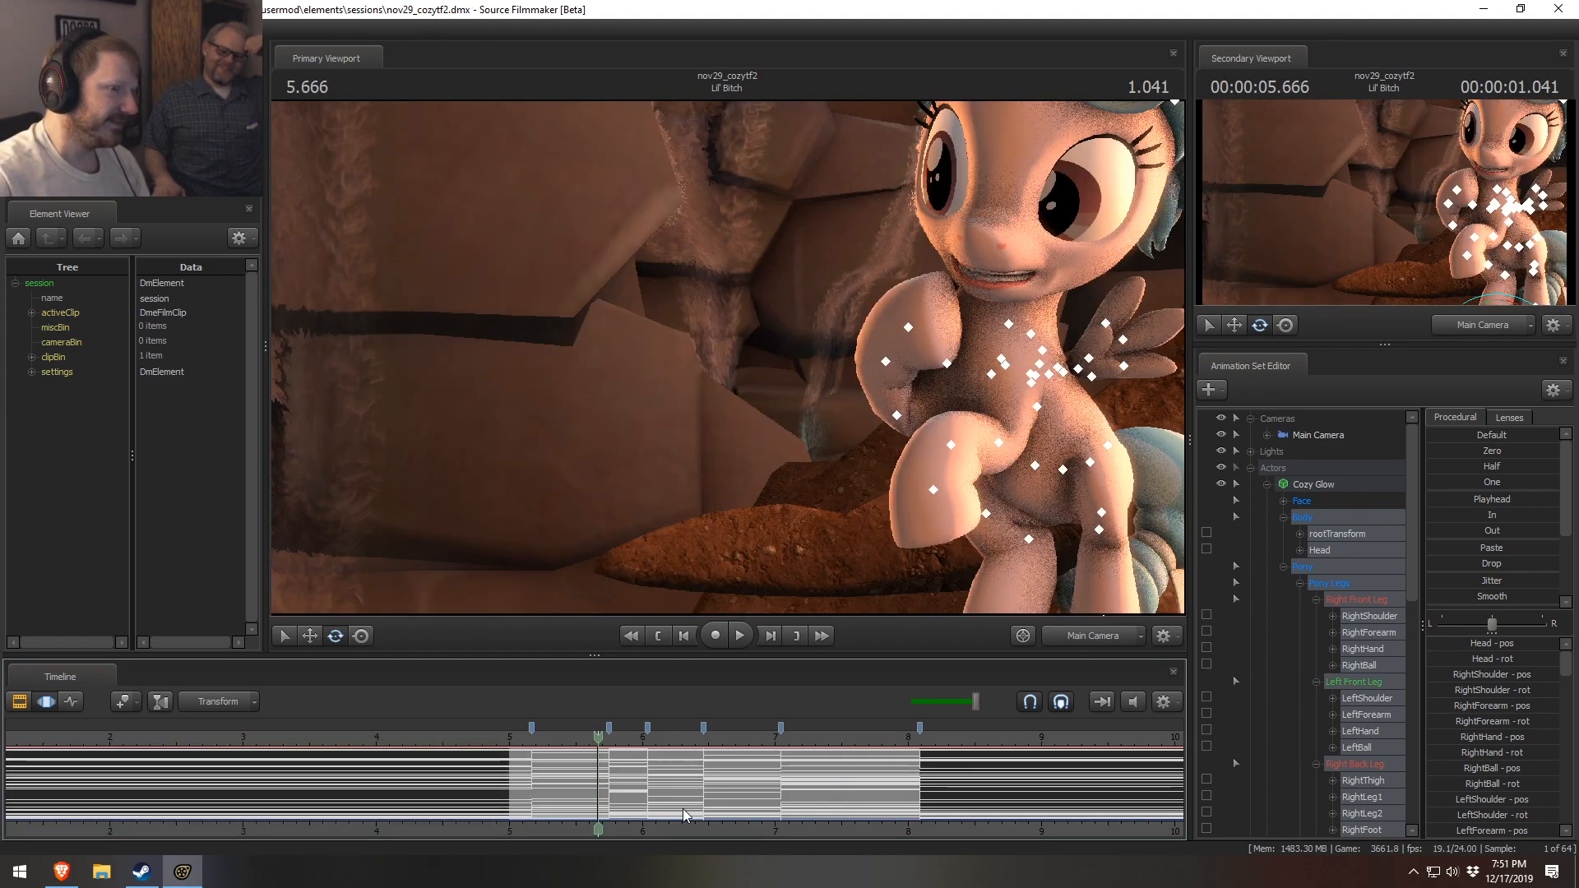
key("ctrl+z")
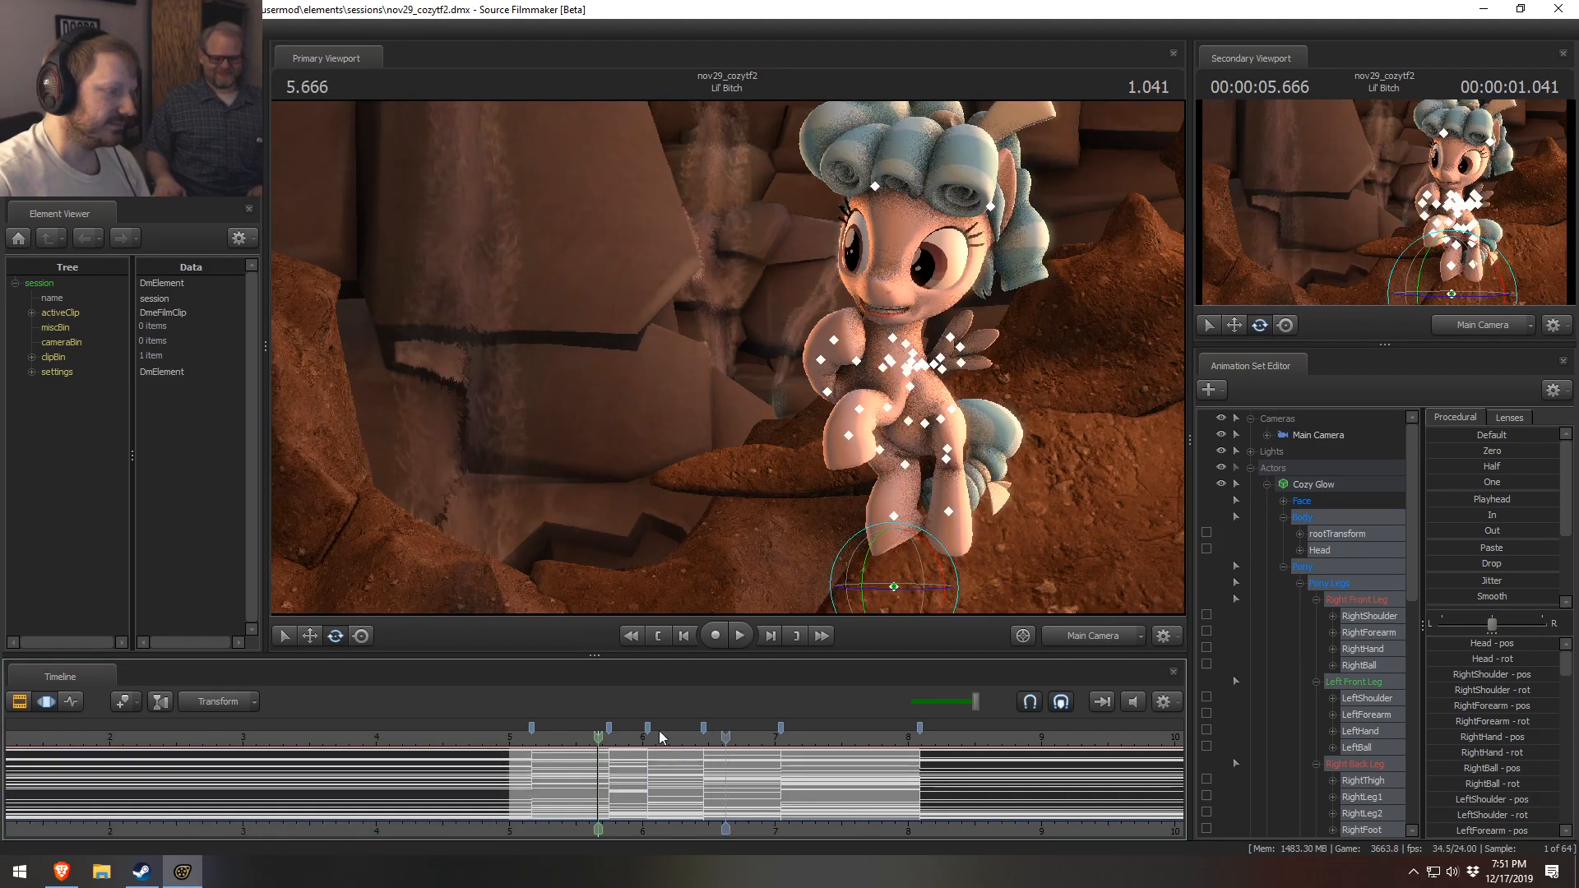
- Play back the opening of the Cozy Glow shot from about 5.17 seconds and again from about 5.08 seconds
left_click(532, 744)
key("space")
key("space")
left_click(520, 747)
key("space")
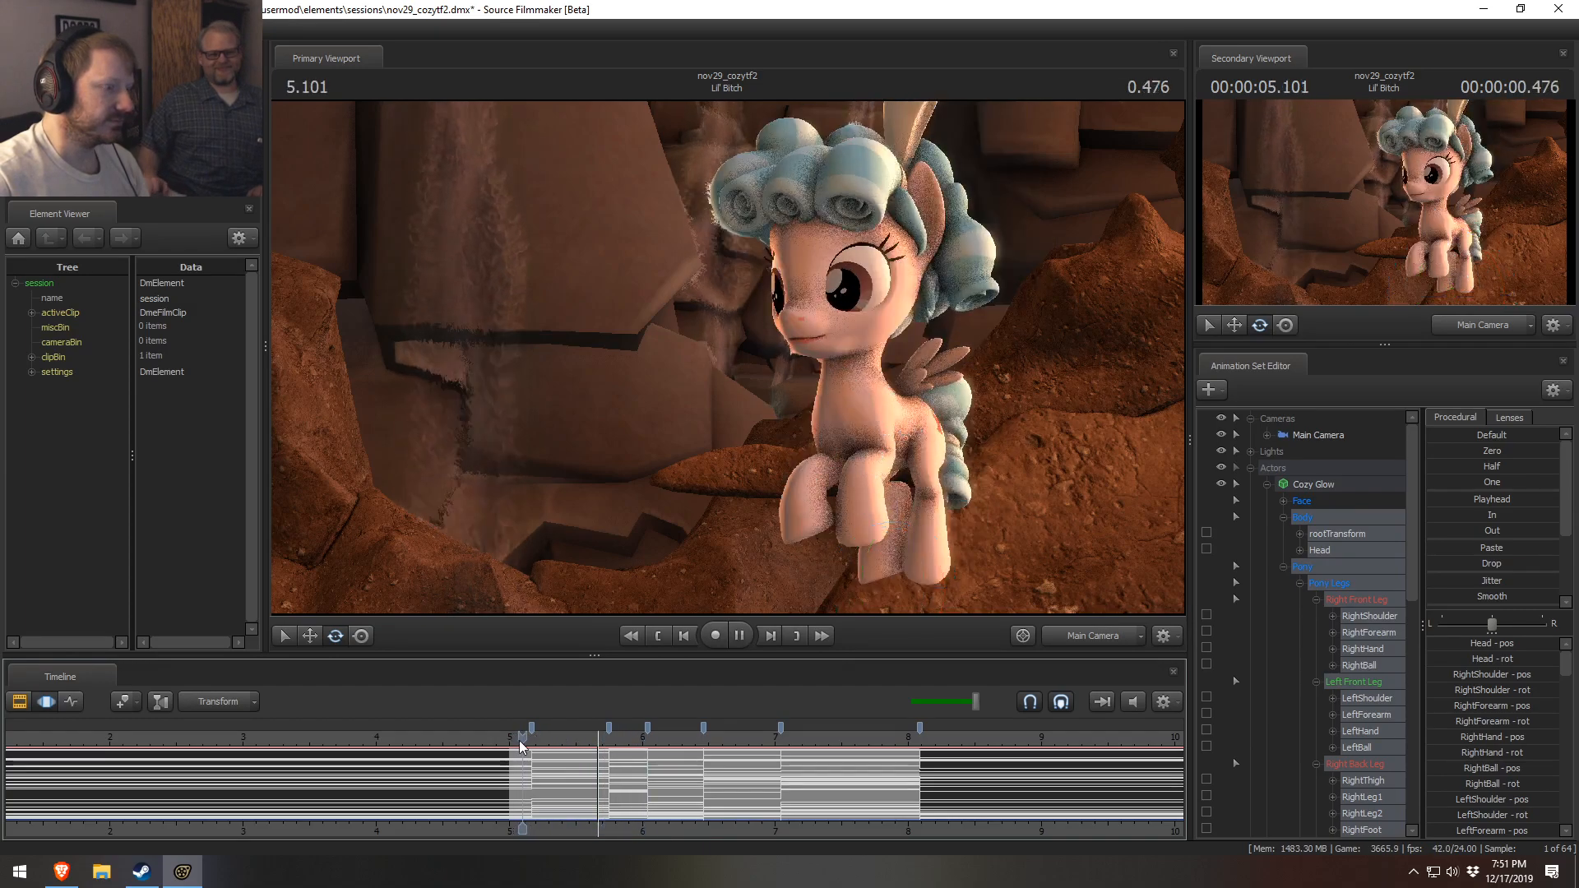
key("space")
- Set a time selection from about 5.54 to 5.75 seconds and view Cozy Glow from the side through the Work Camera
key("Down")
mouse_move(560, 790)
left_mouse_down()
mouse_move(607, 791)
mouse_move(526, 754)
mouse_move(582, 769)
left_mouse_up()
scroll(606, 792, "up", 5)
left_click(1093, 636)
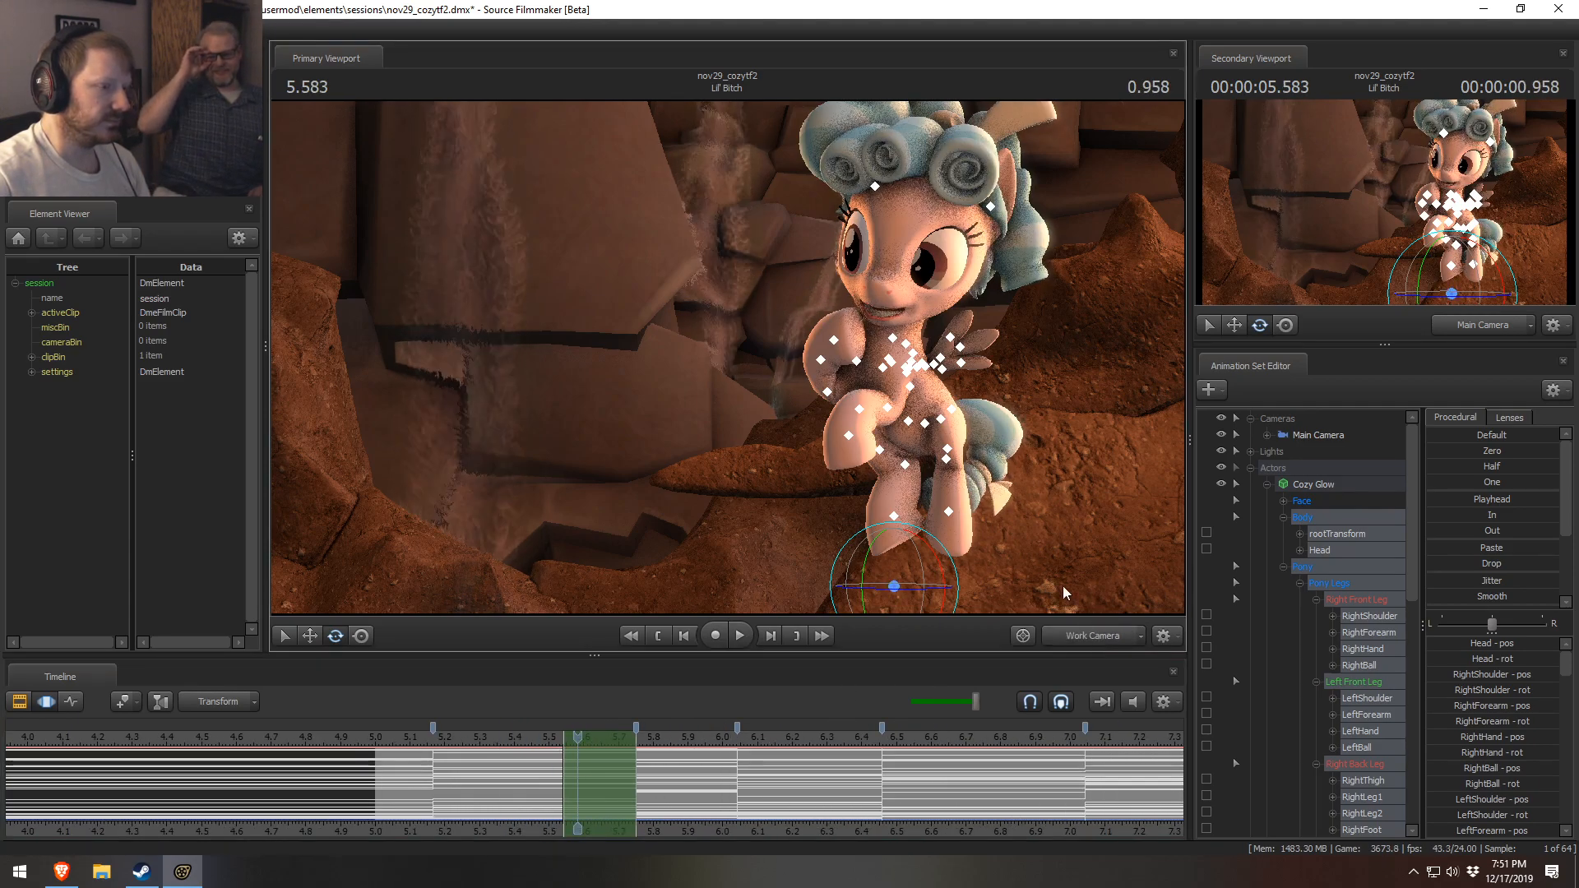
left_click_drag(781, 370, 728, 357, "alt")
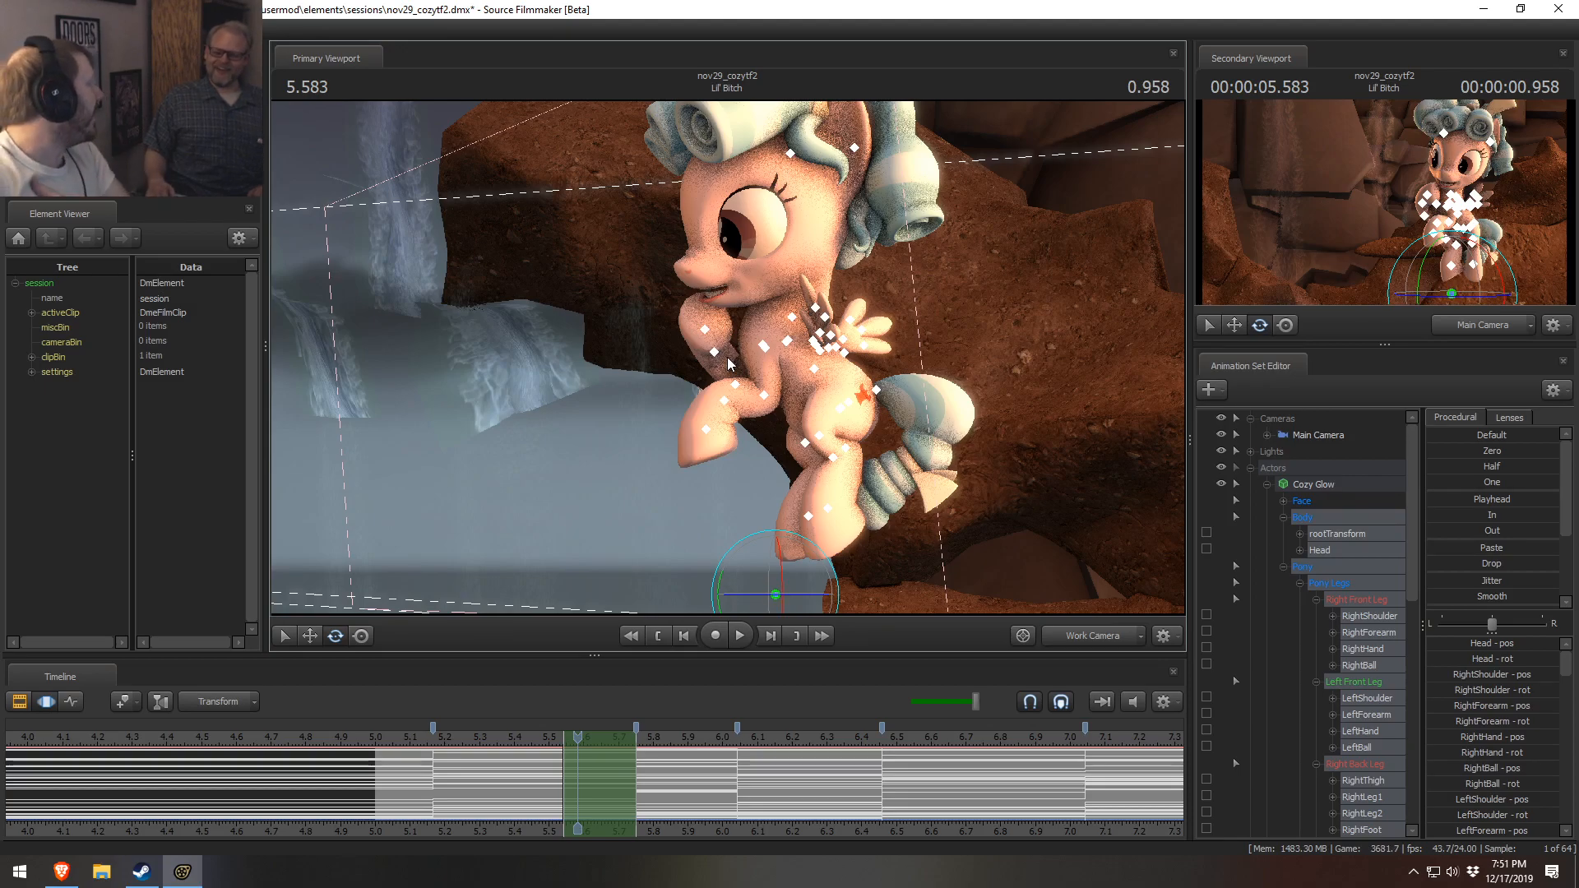
- Switch to the Brave browser and search YouTube for "mlp movie intro"
left_click(62, 872)
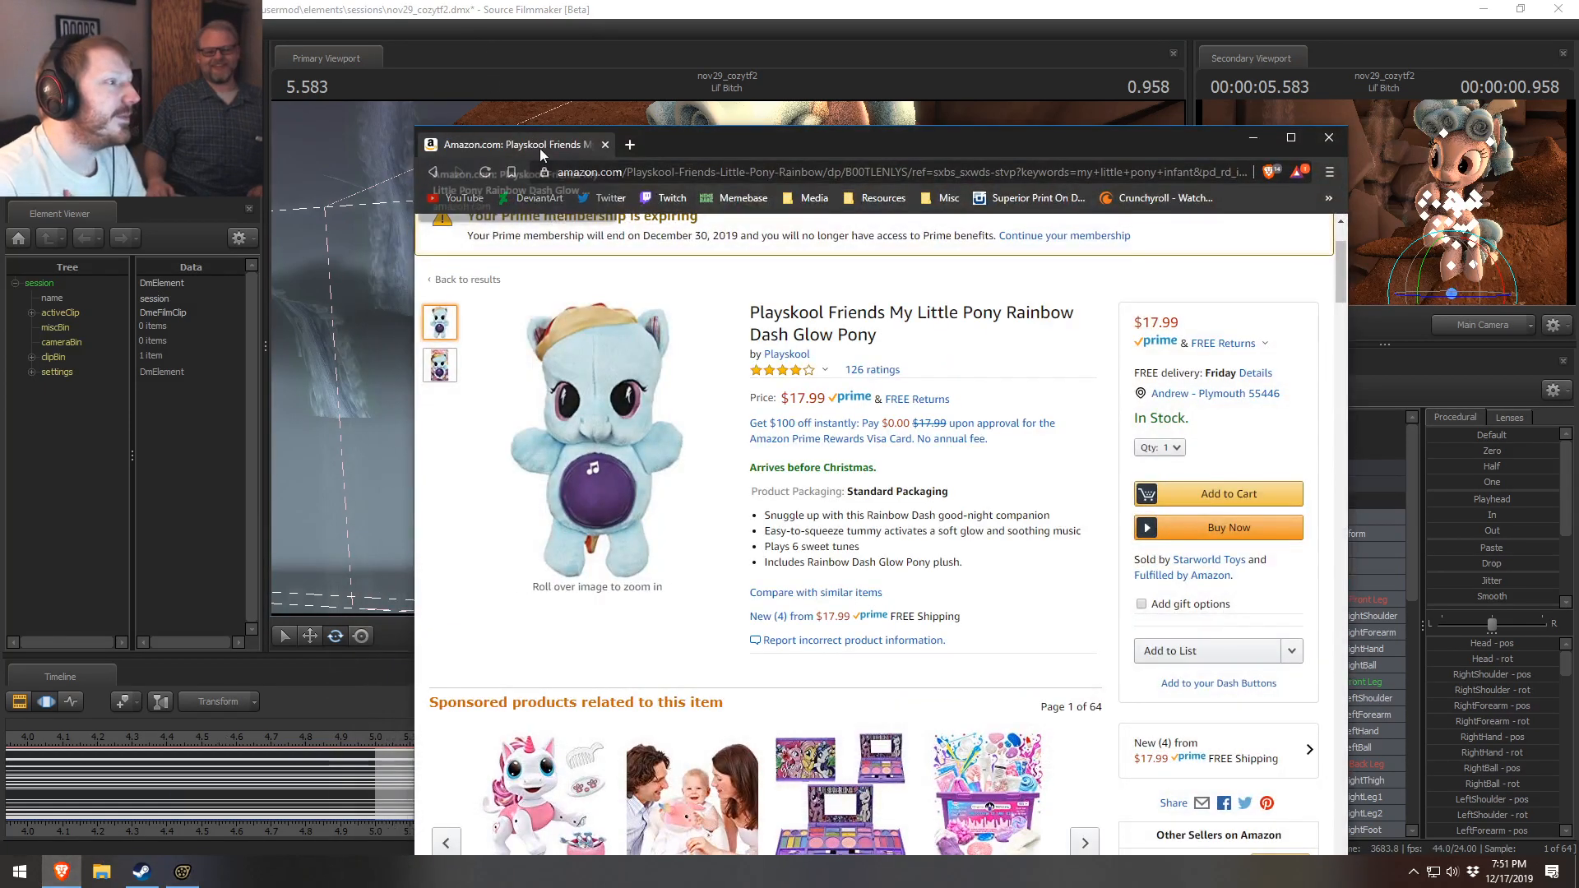
left_click(695, 172)
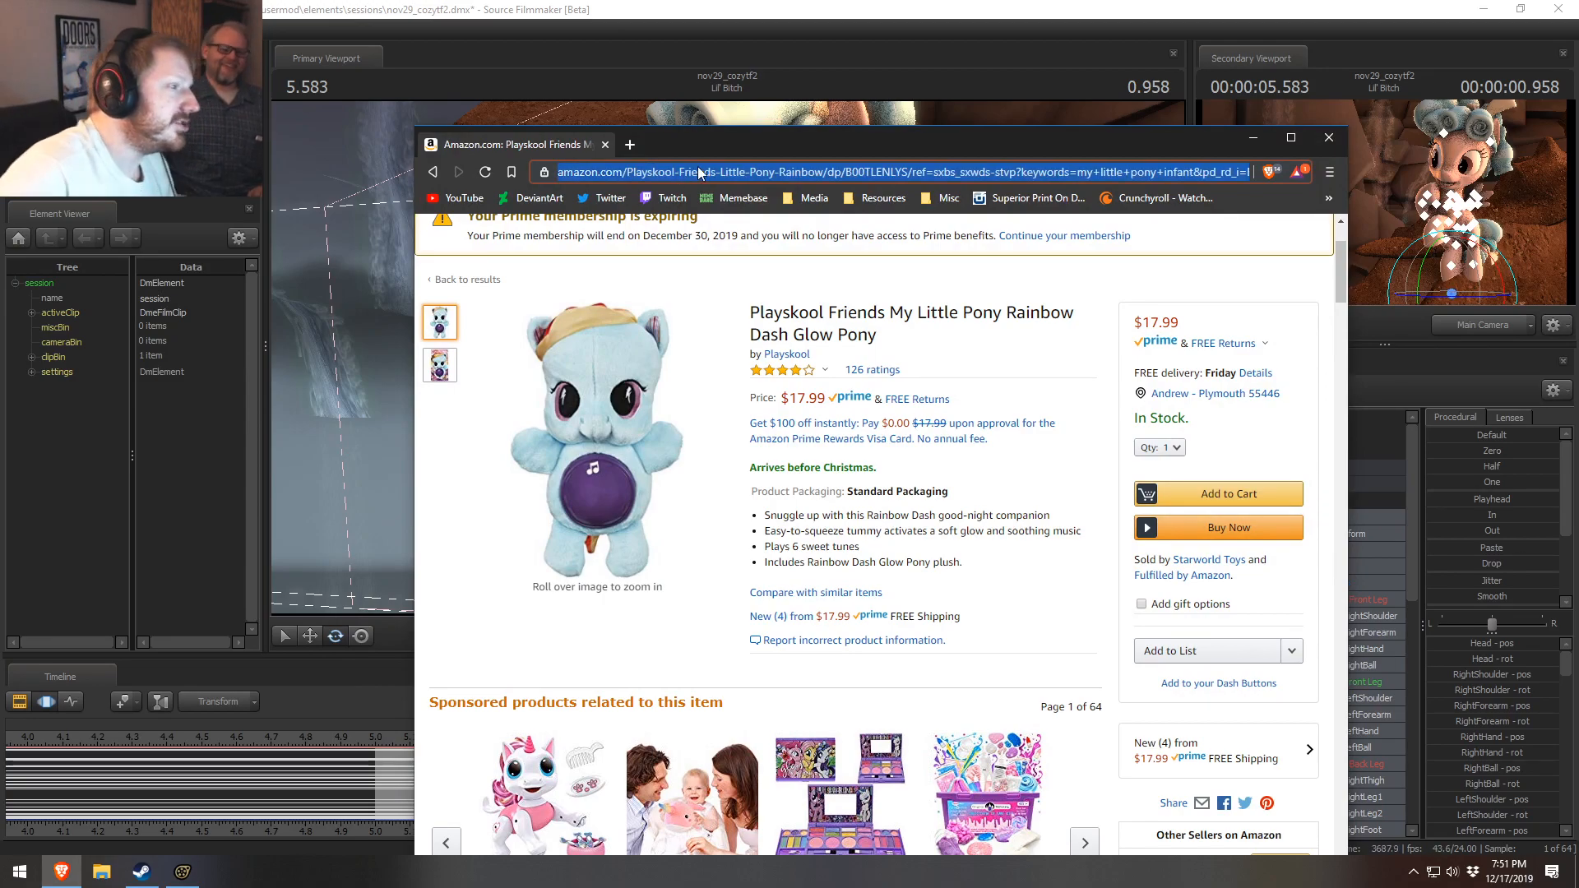
left_click(457, 198)
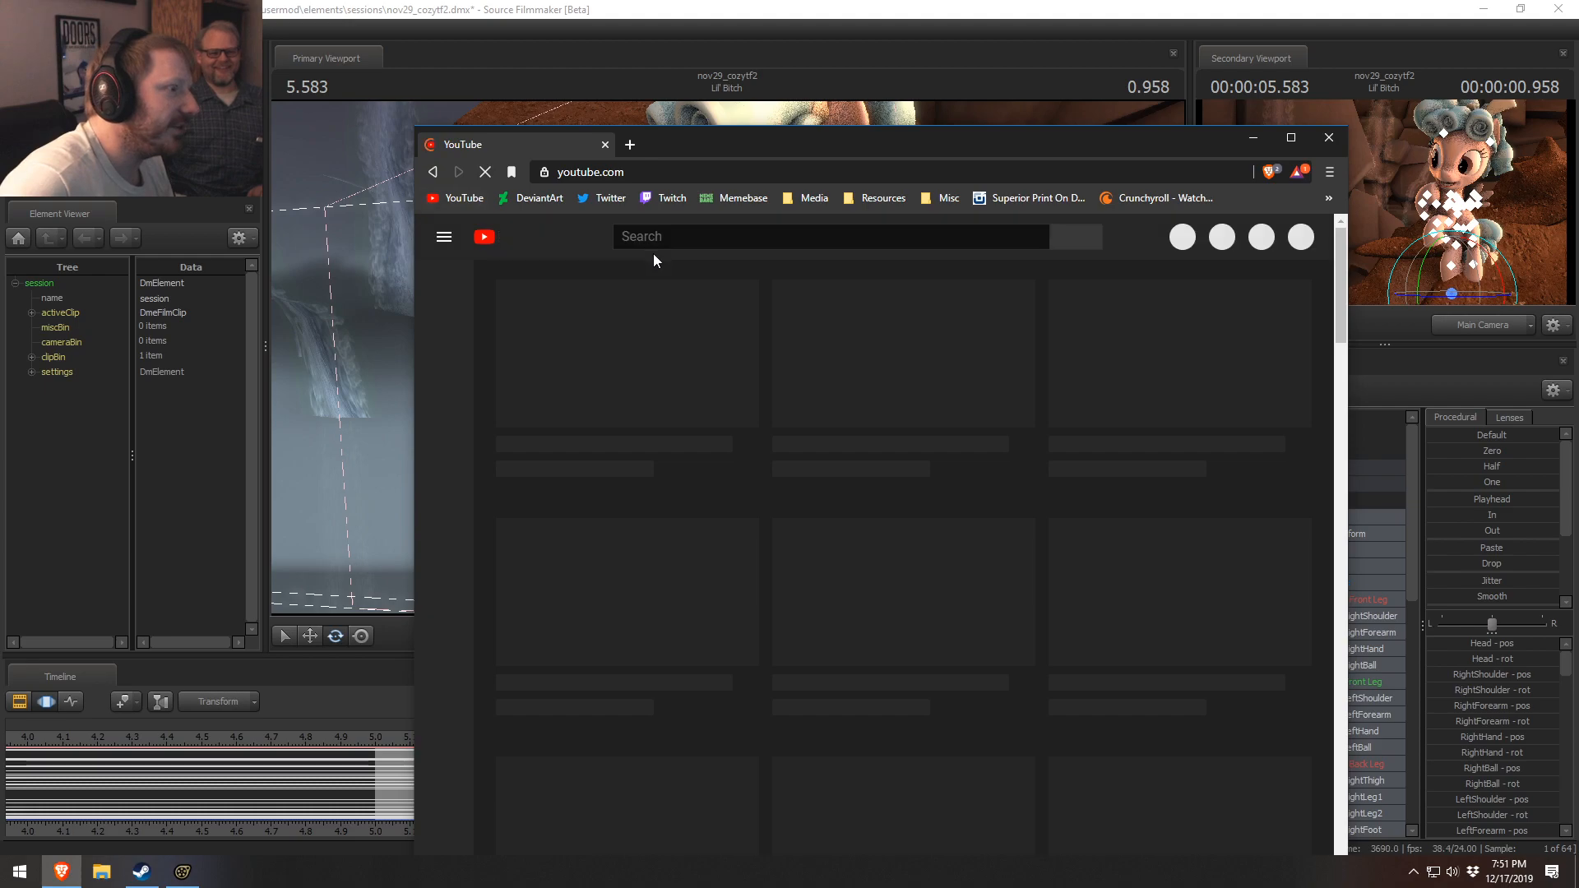
type("mlp ")
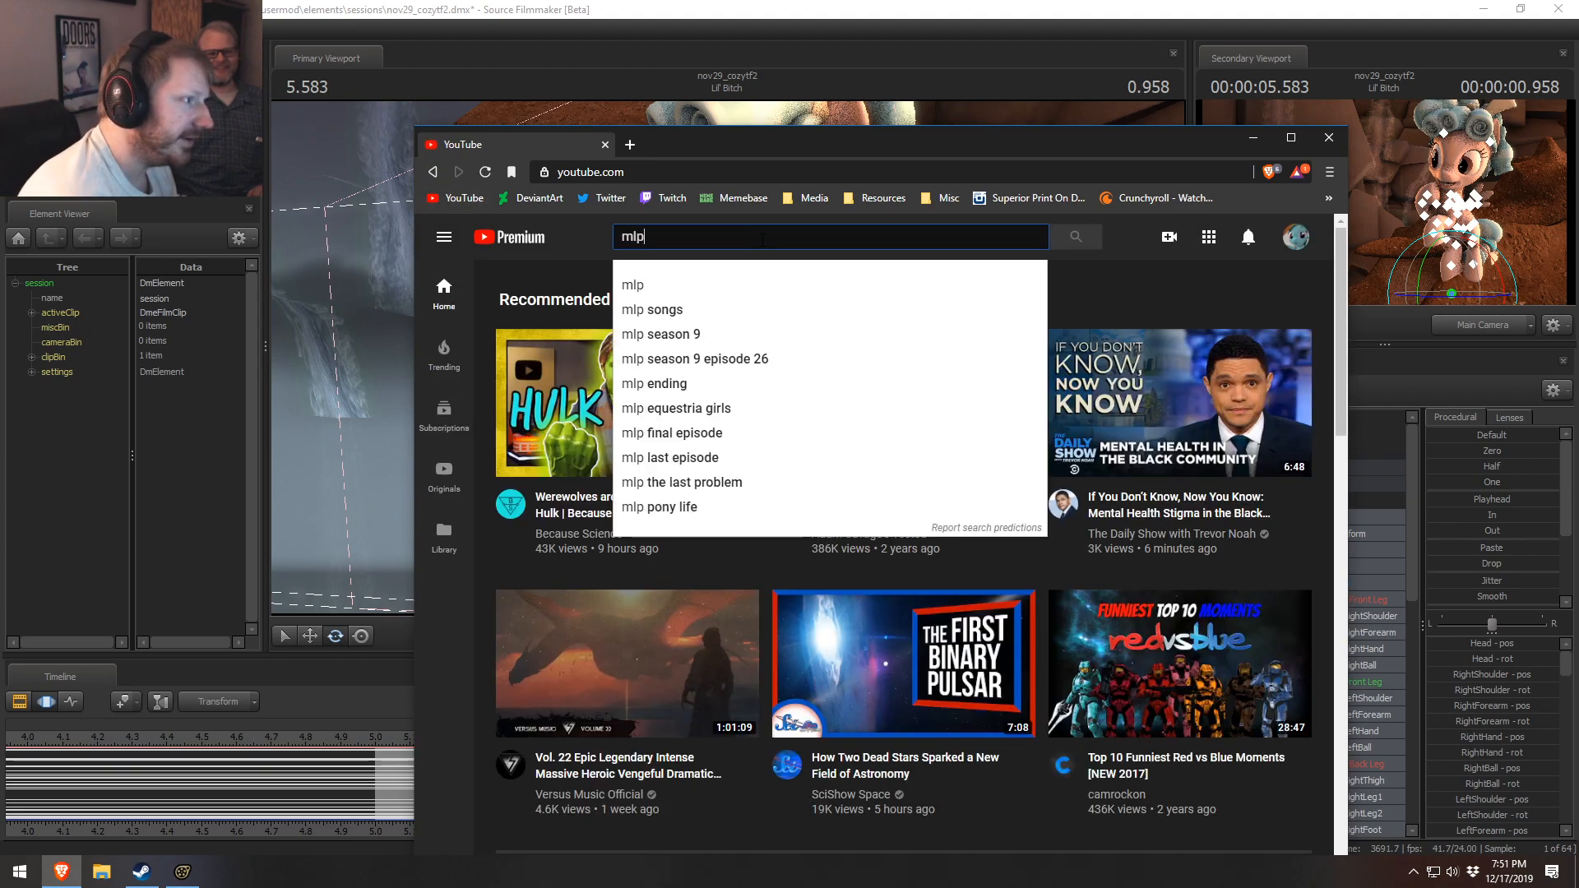
type("movie intro")
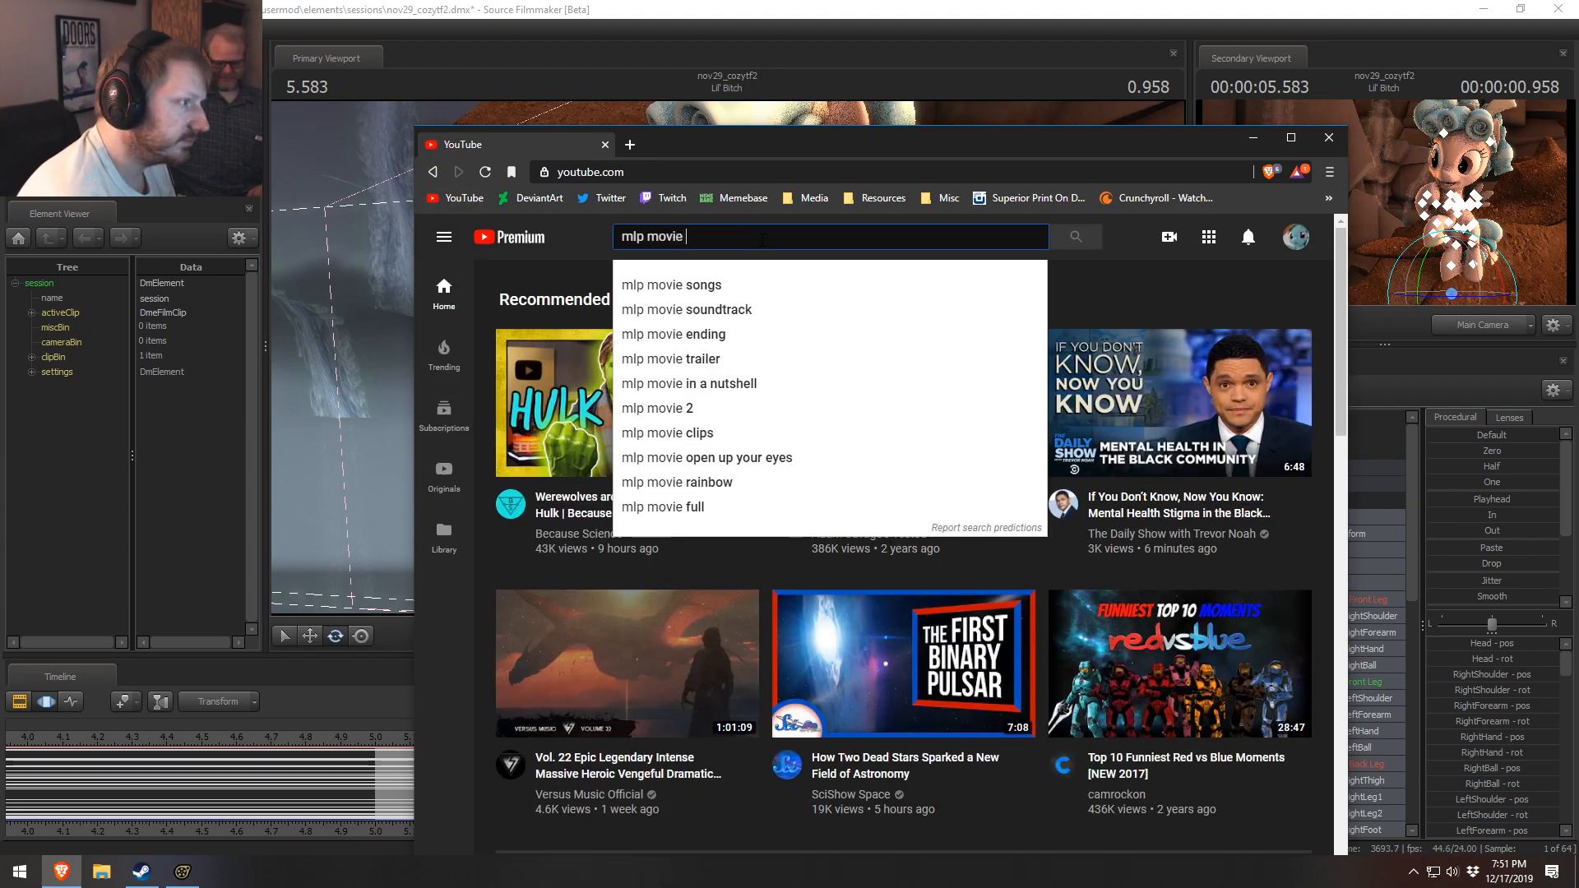
key("Return")
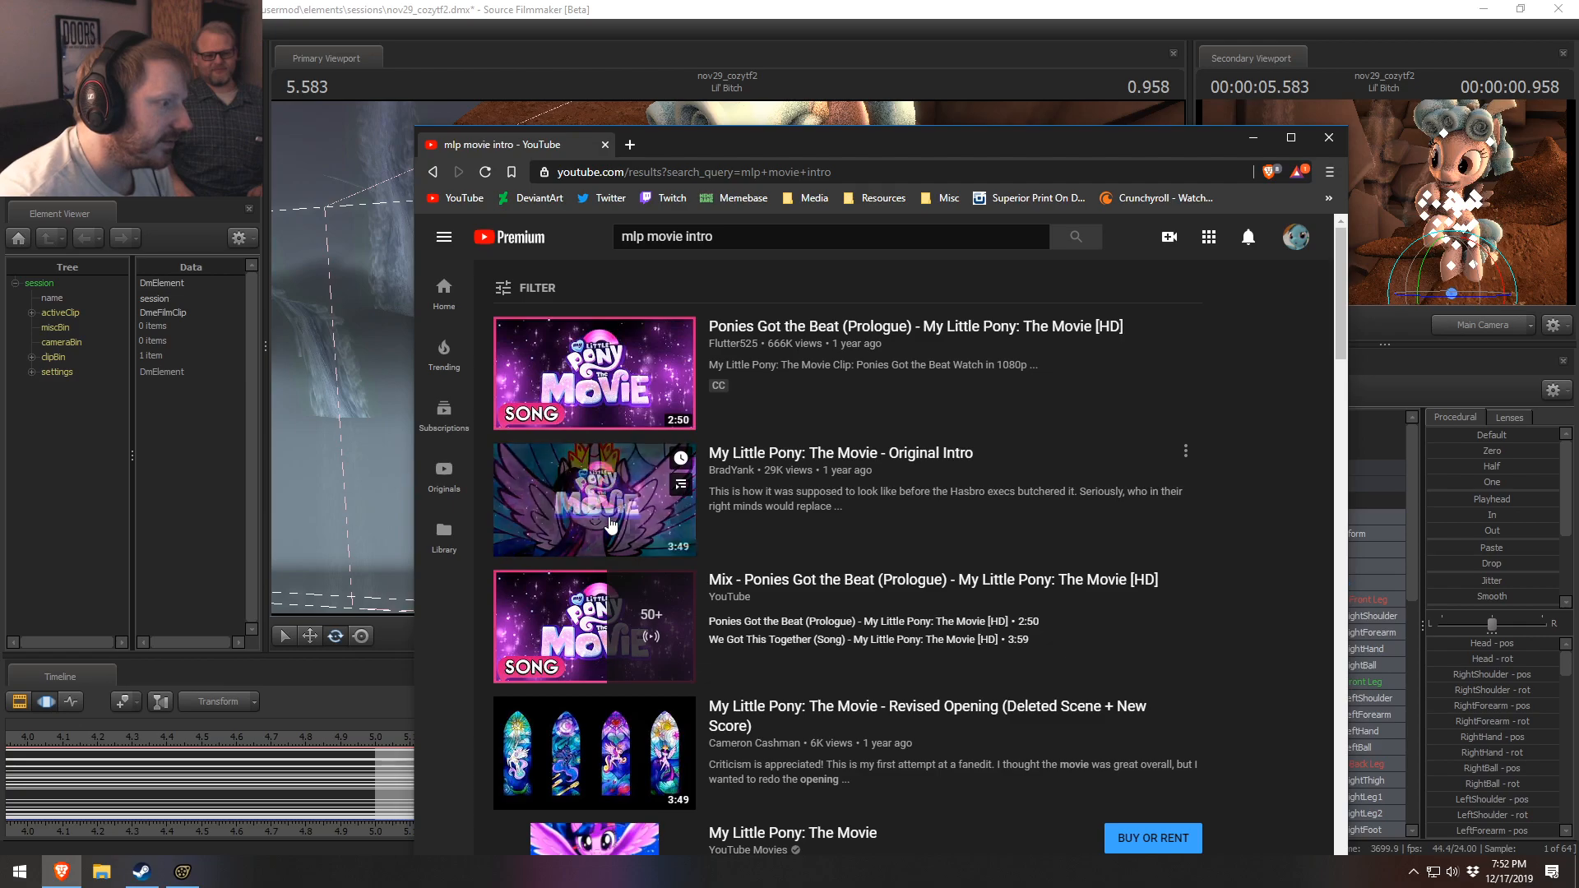
- Open the video "My Little Pony: The Movie - Original Intro" and play it from about 2:29
left_click(610, 524)
left_click(732, 388)
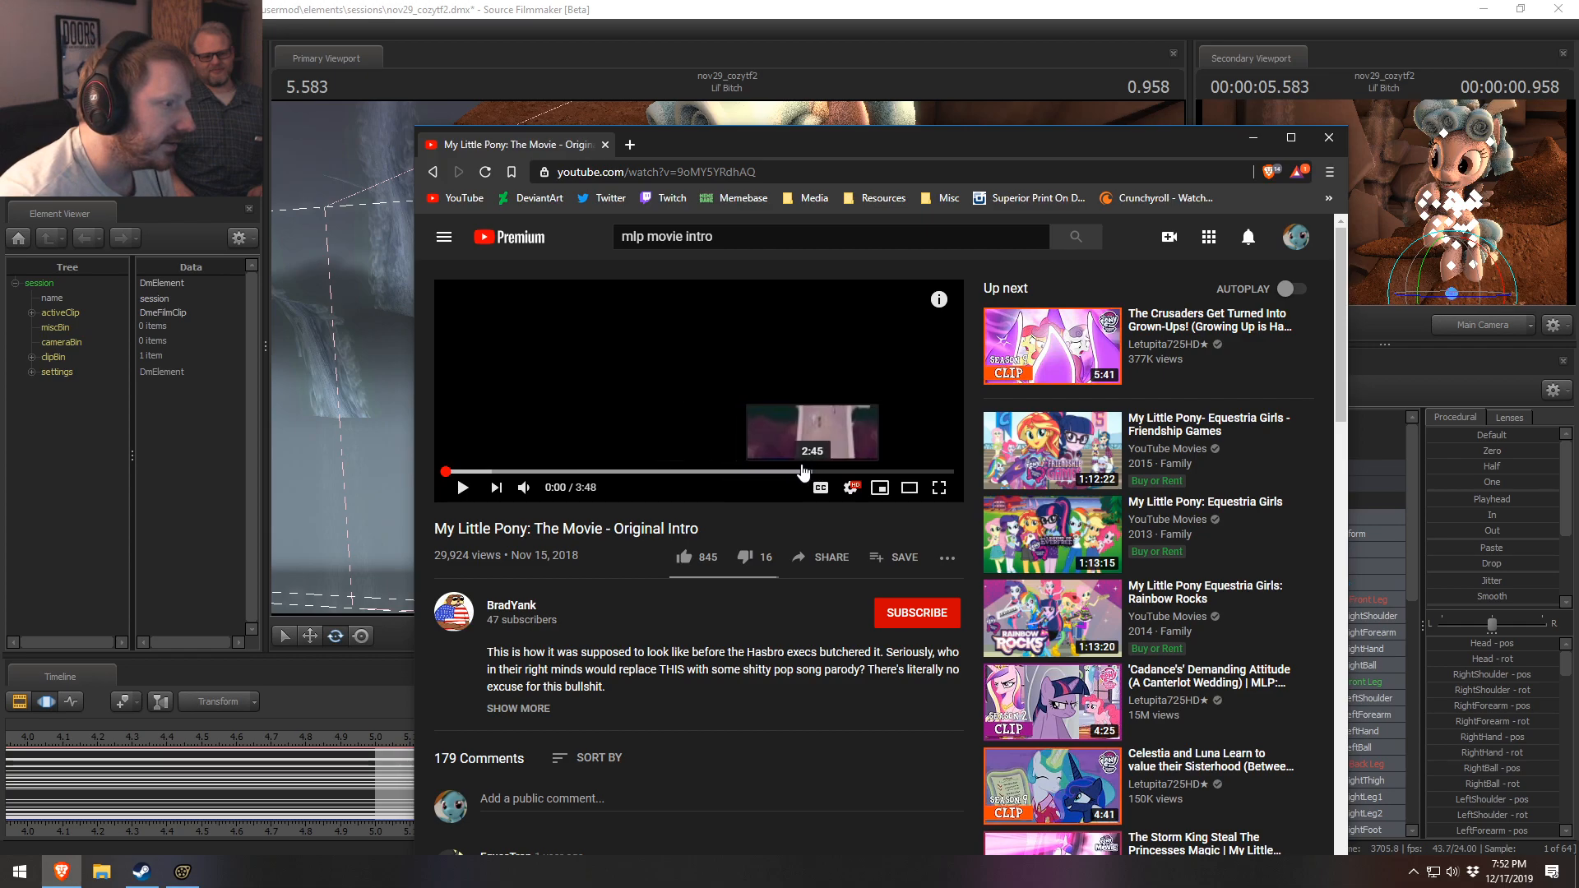
left_click(779, 471)
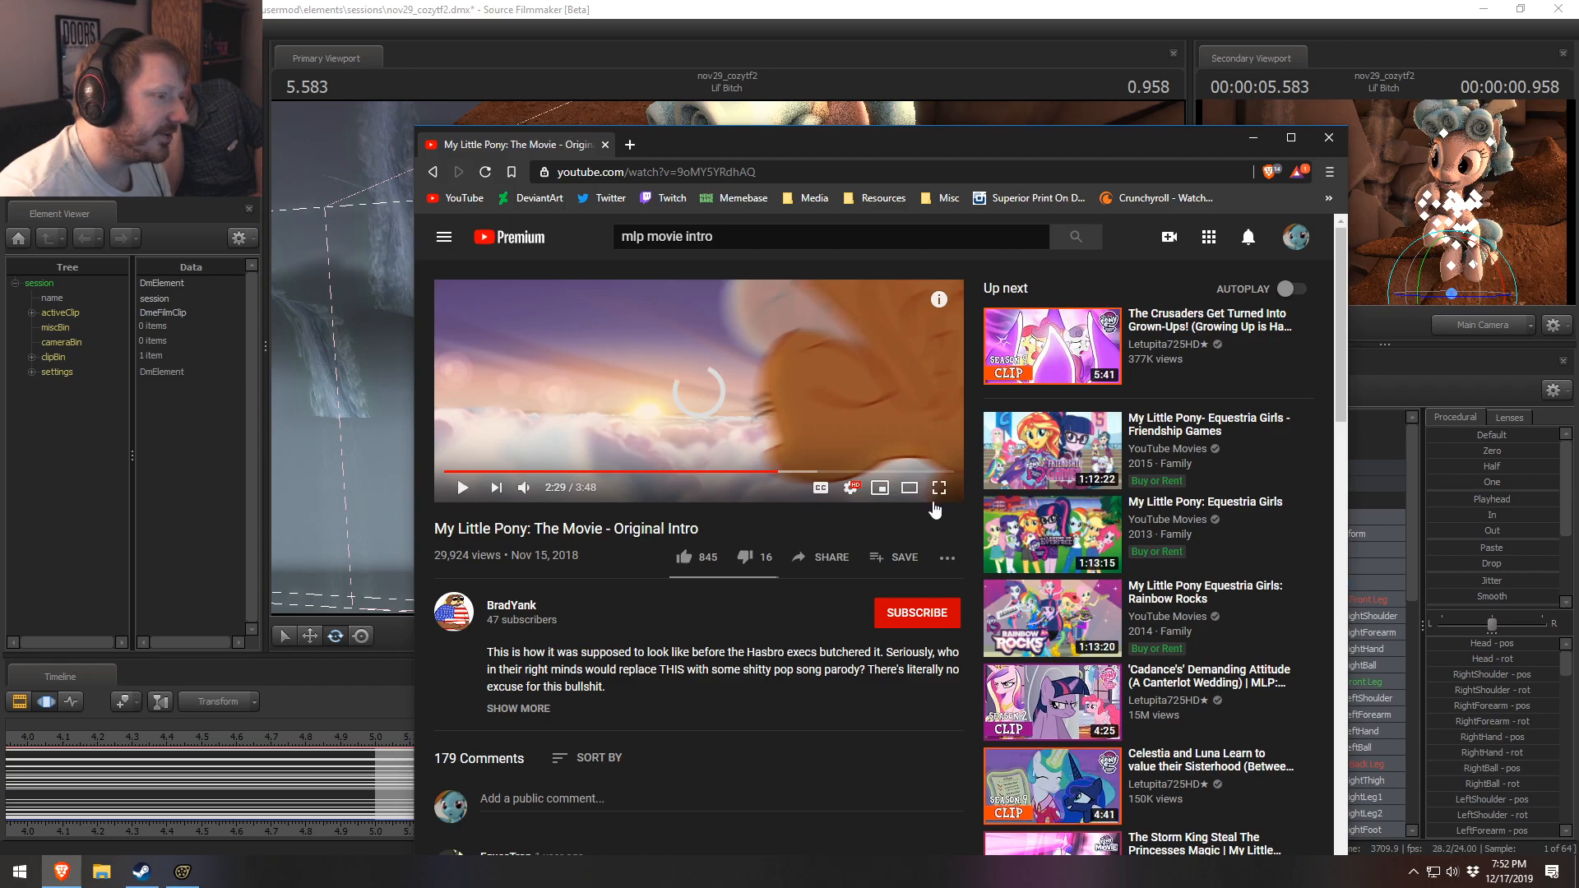
key("k")
key("k")
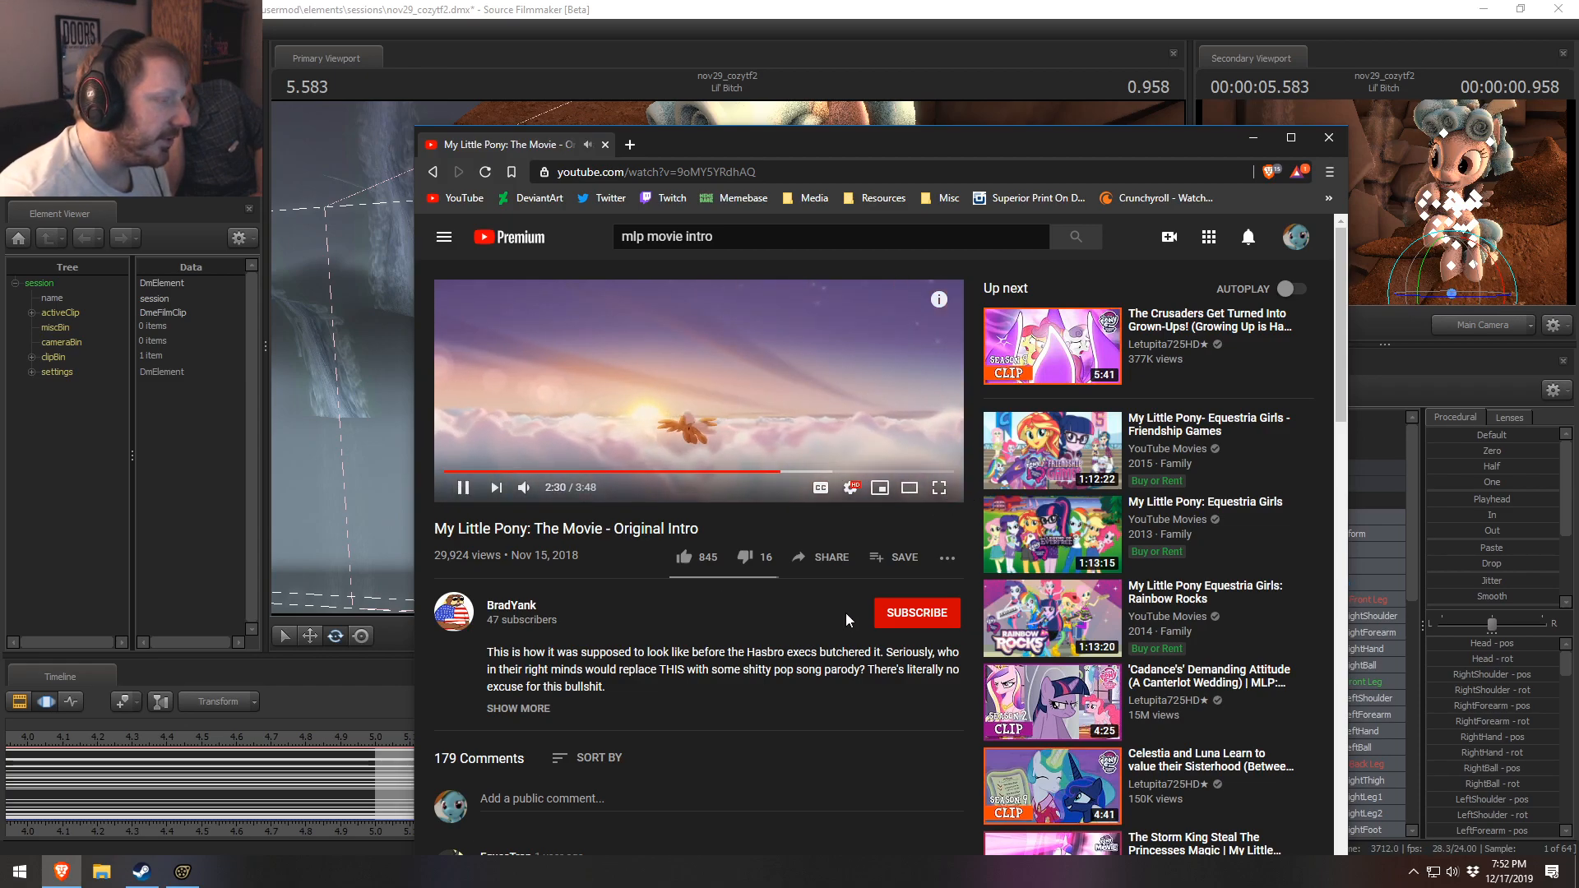
- Pause the movie intro, seek to 2:37, then reload the video page and seek the paused video to 2:38
key("k")
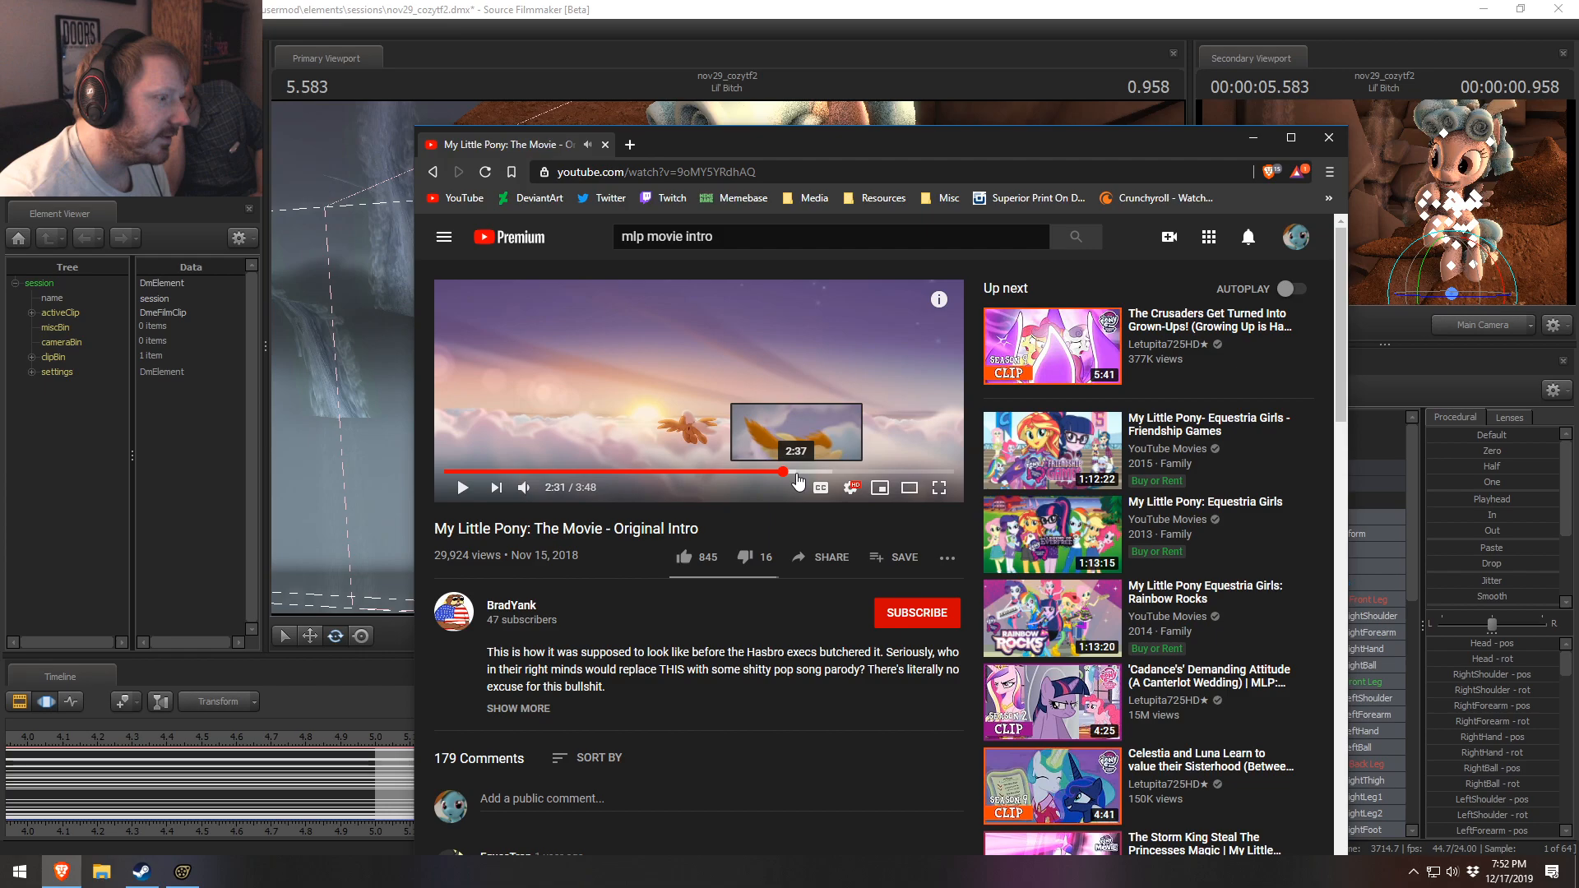
left_click(793, 473)
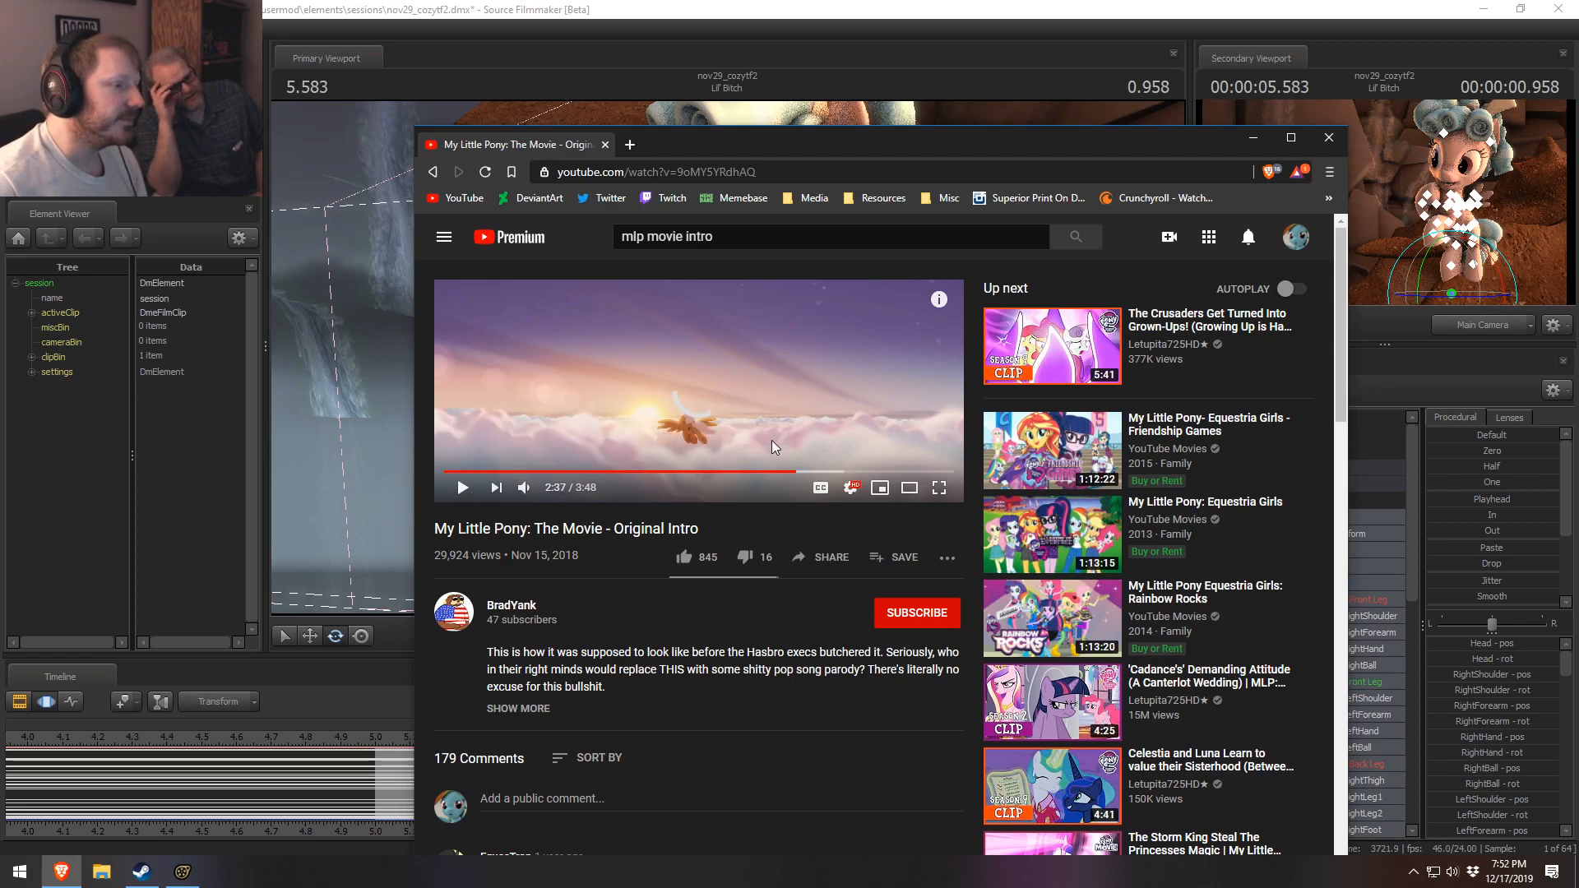
right_click(779, 528)
left_click(821, 579)
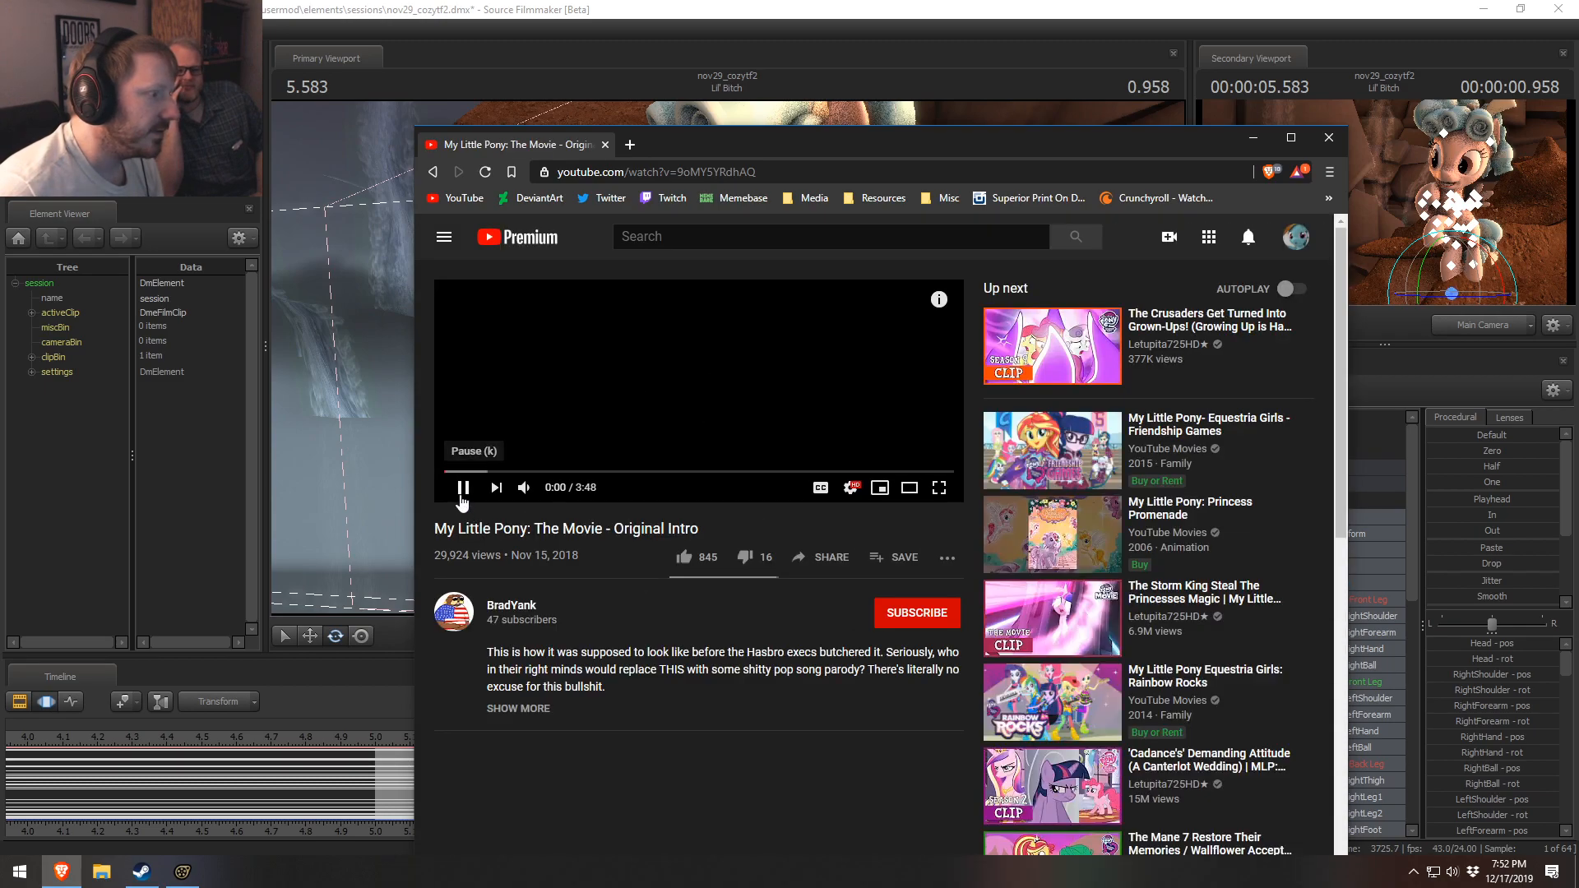
left_click(462, 491)
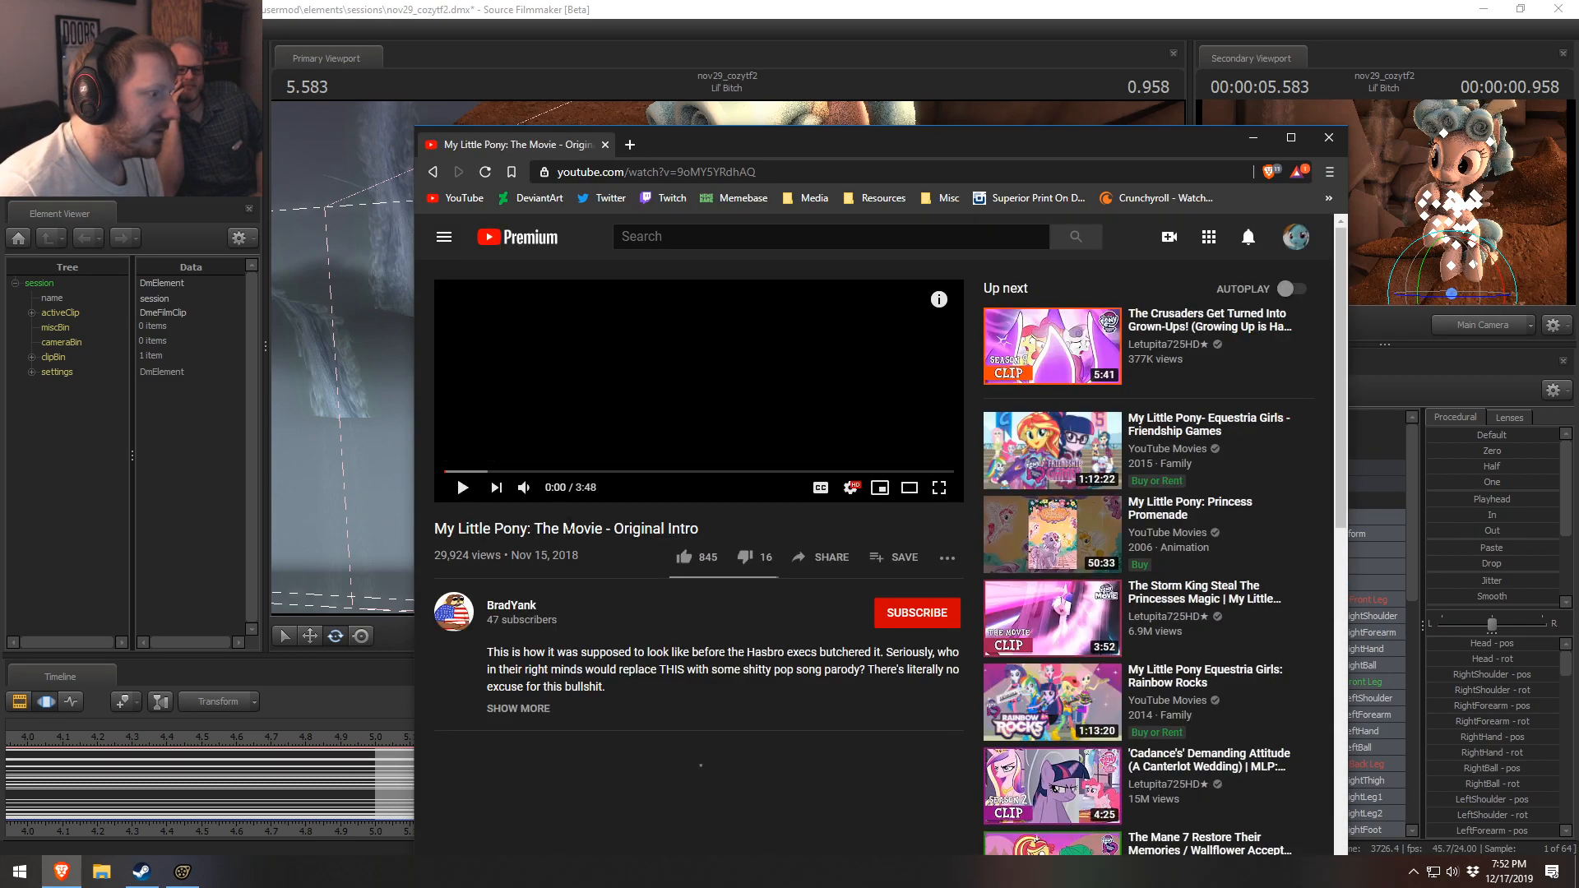
left_click(798, 482)
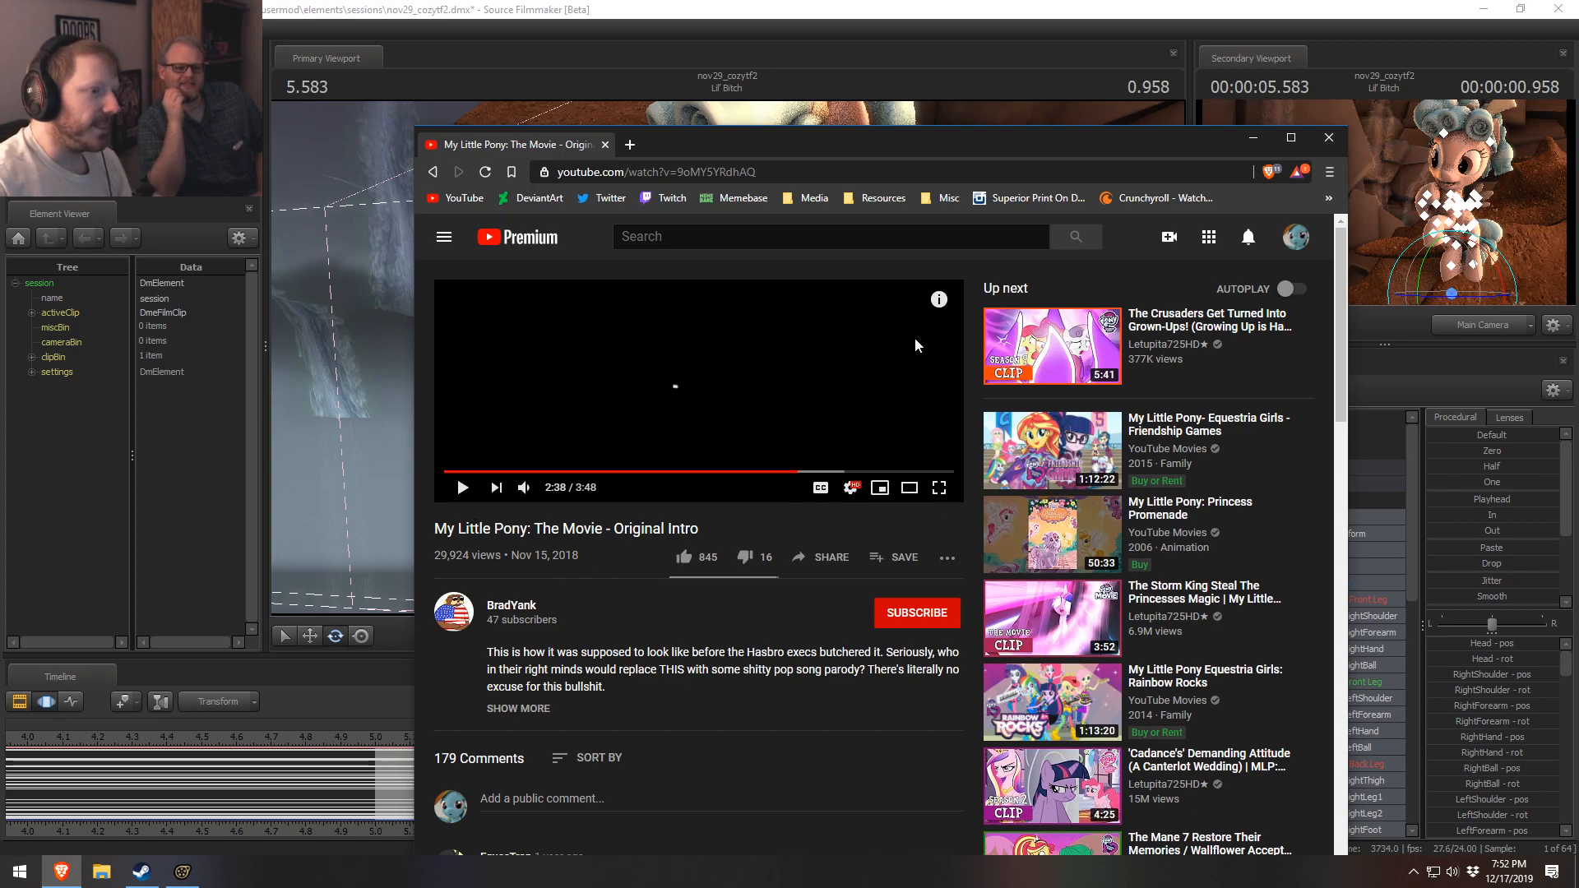
- Open the bookmarked pancake-hat pony picture from the Misc folder in a new tab and compare it with the paused video frame
left_click(630, 145)
left_click(880, 198)
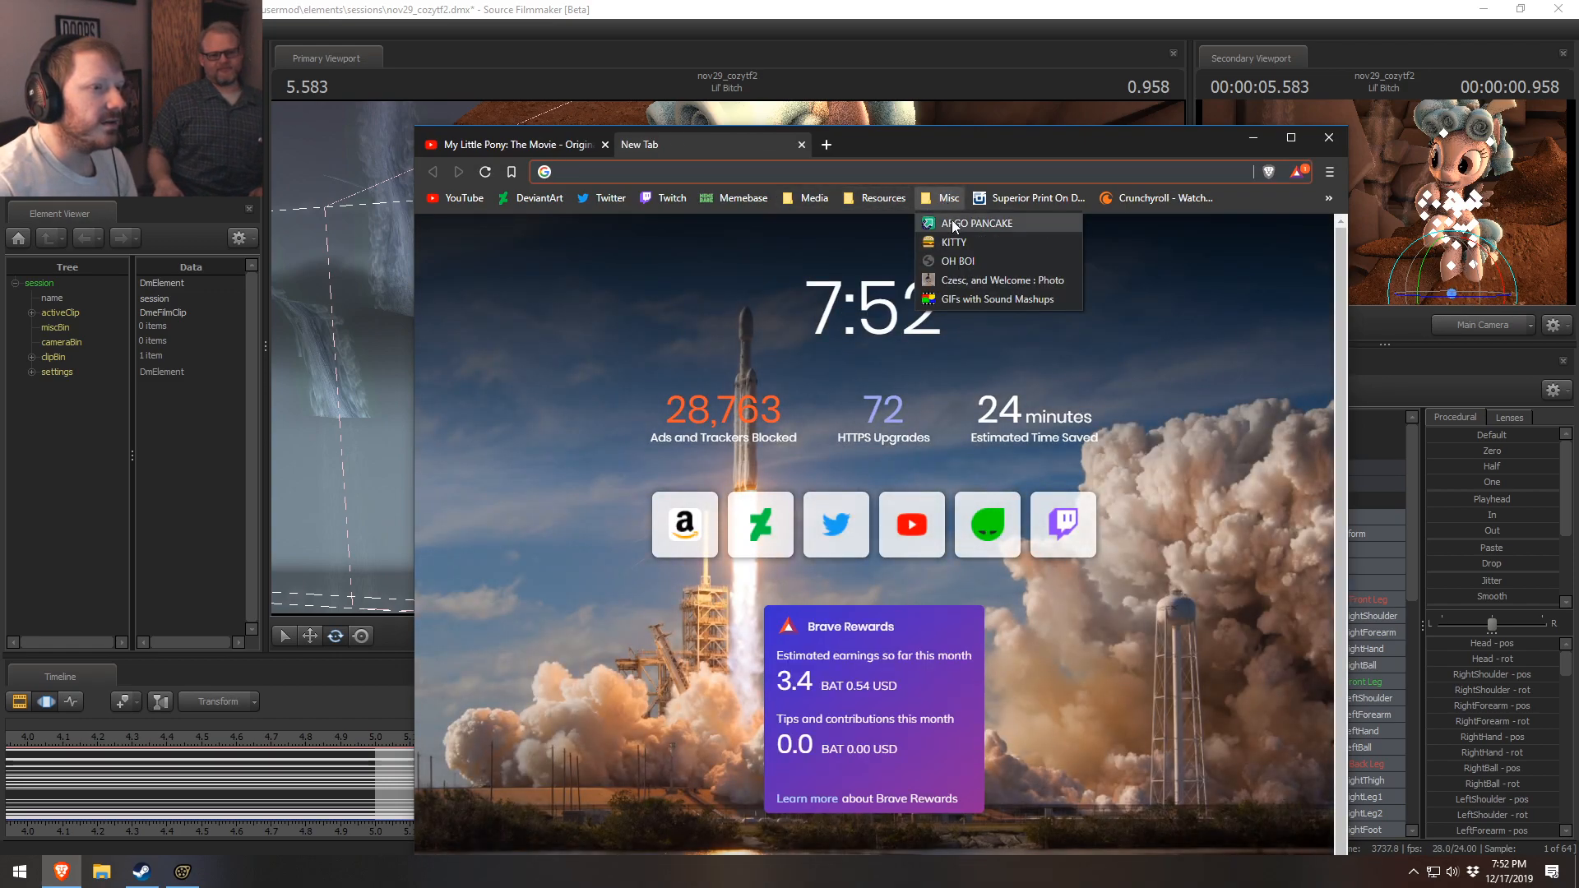
left_click(963, 223)
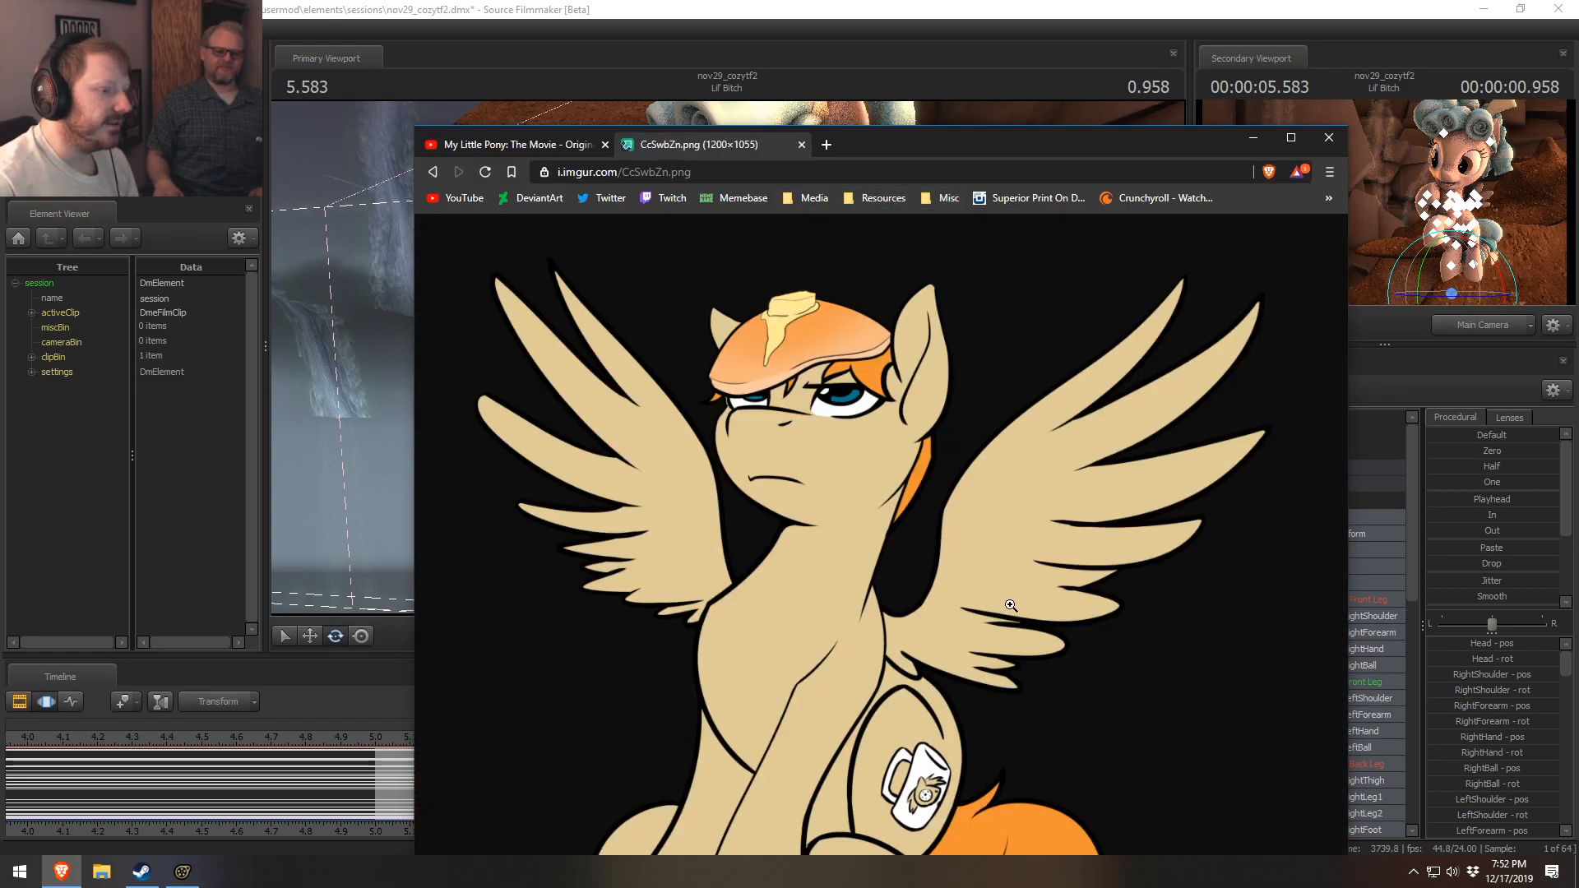
left_click(518, 145)
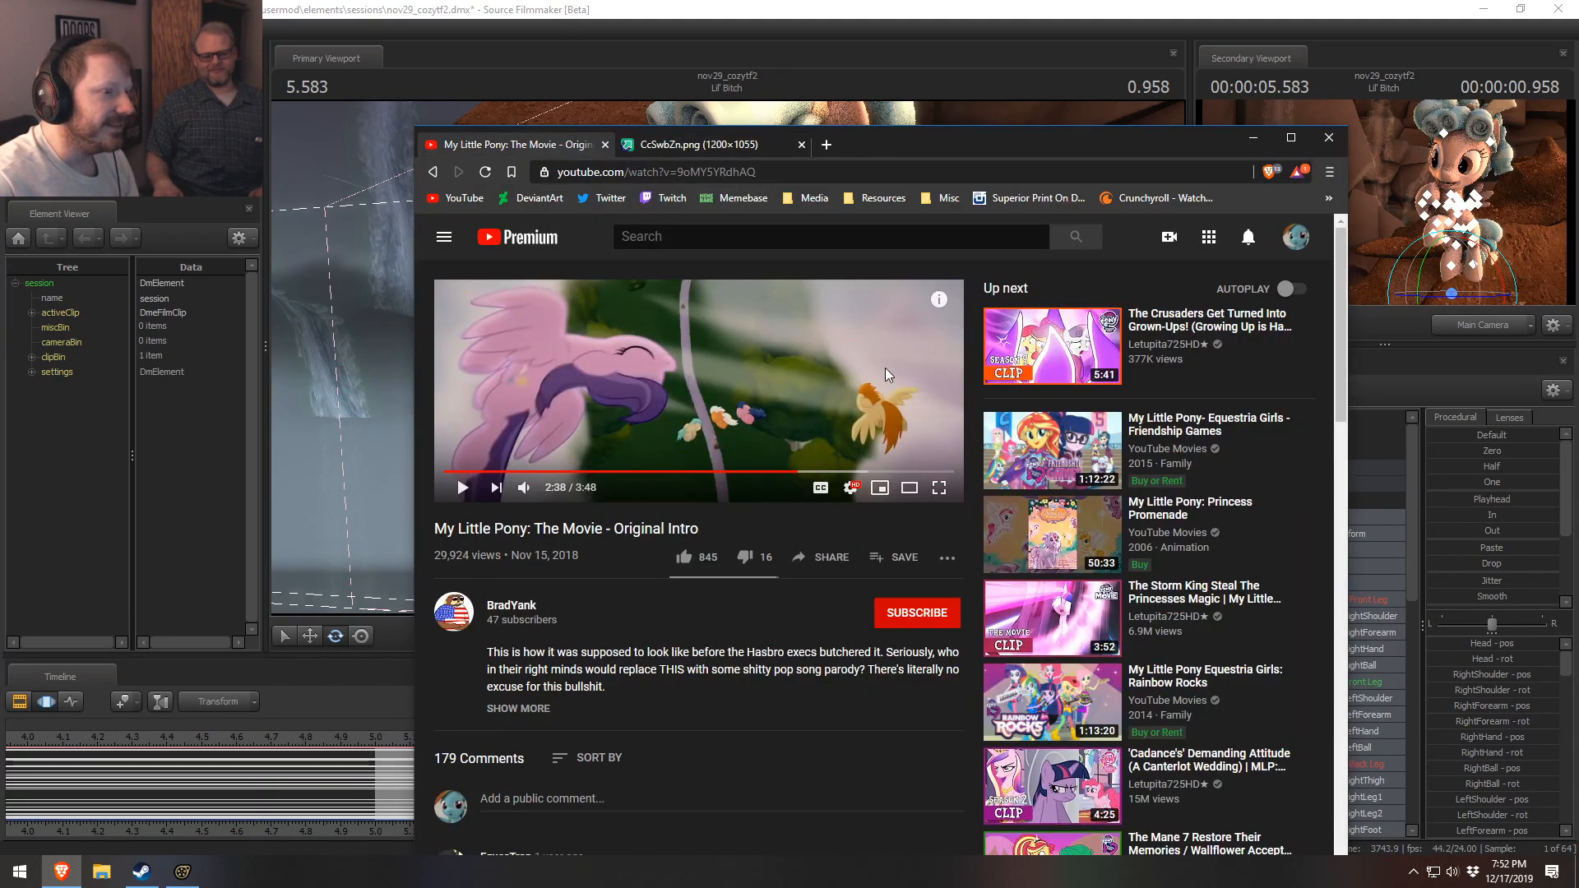
left_click(698, 148)
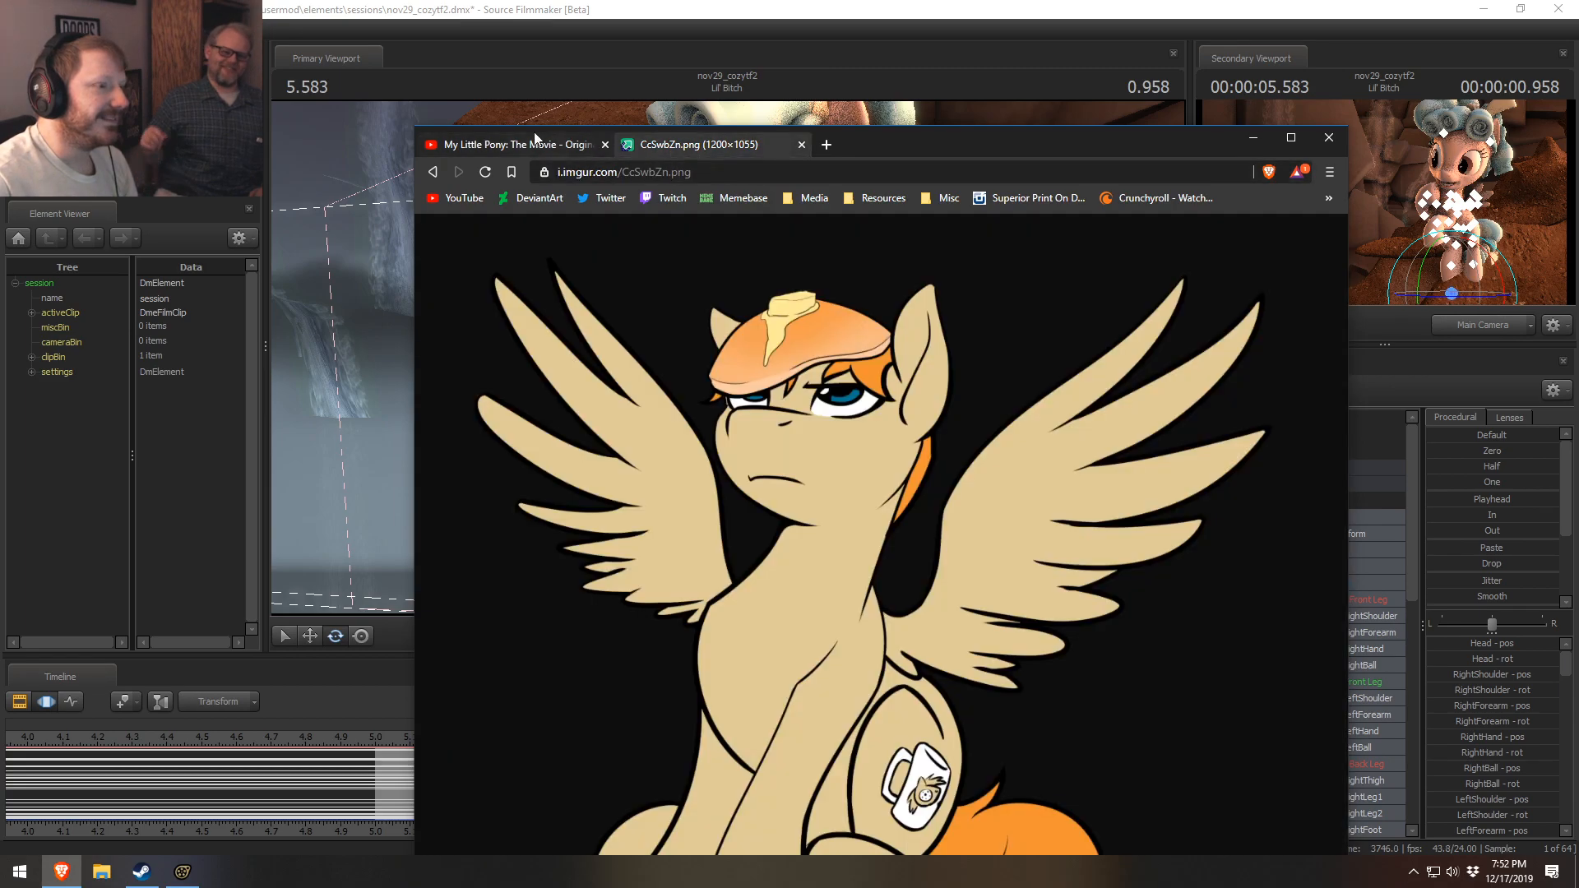
left_click(505, 148)
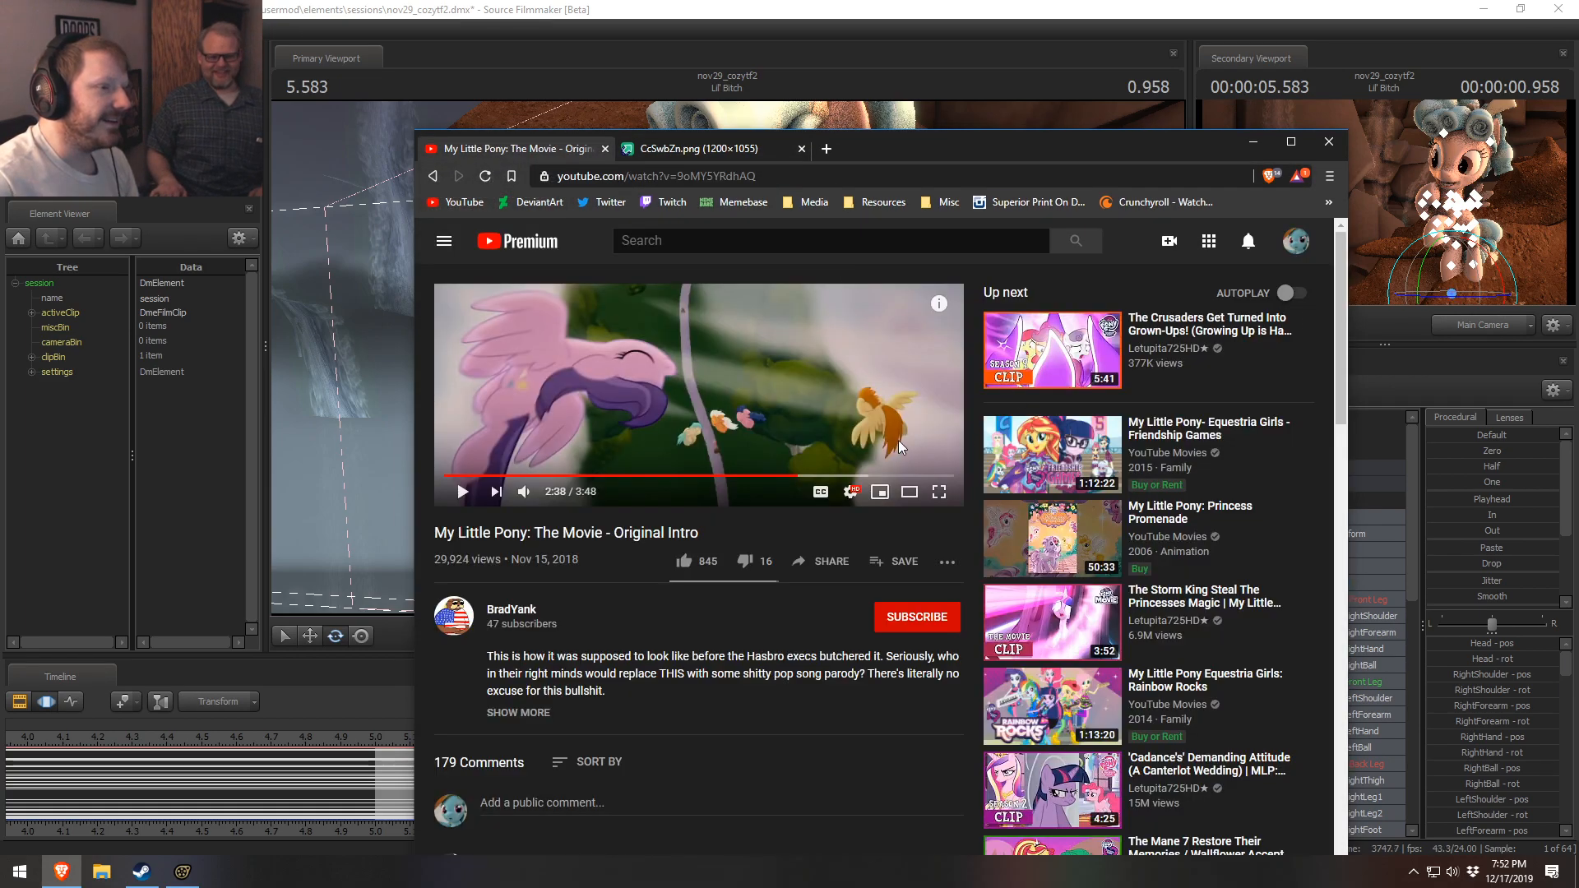
- Maximize the browser and replay the video in short bursts between 2:36 and 2:38, pausing on the orange-maned pony
double_click(964, 154)
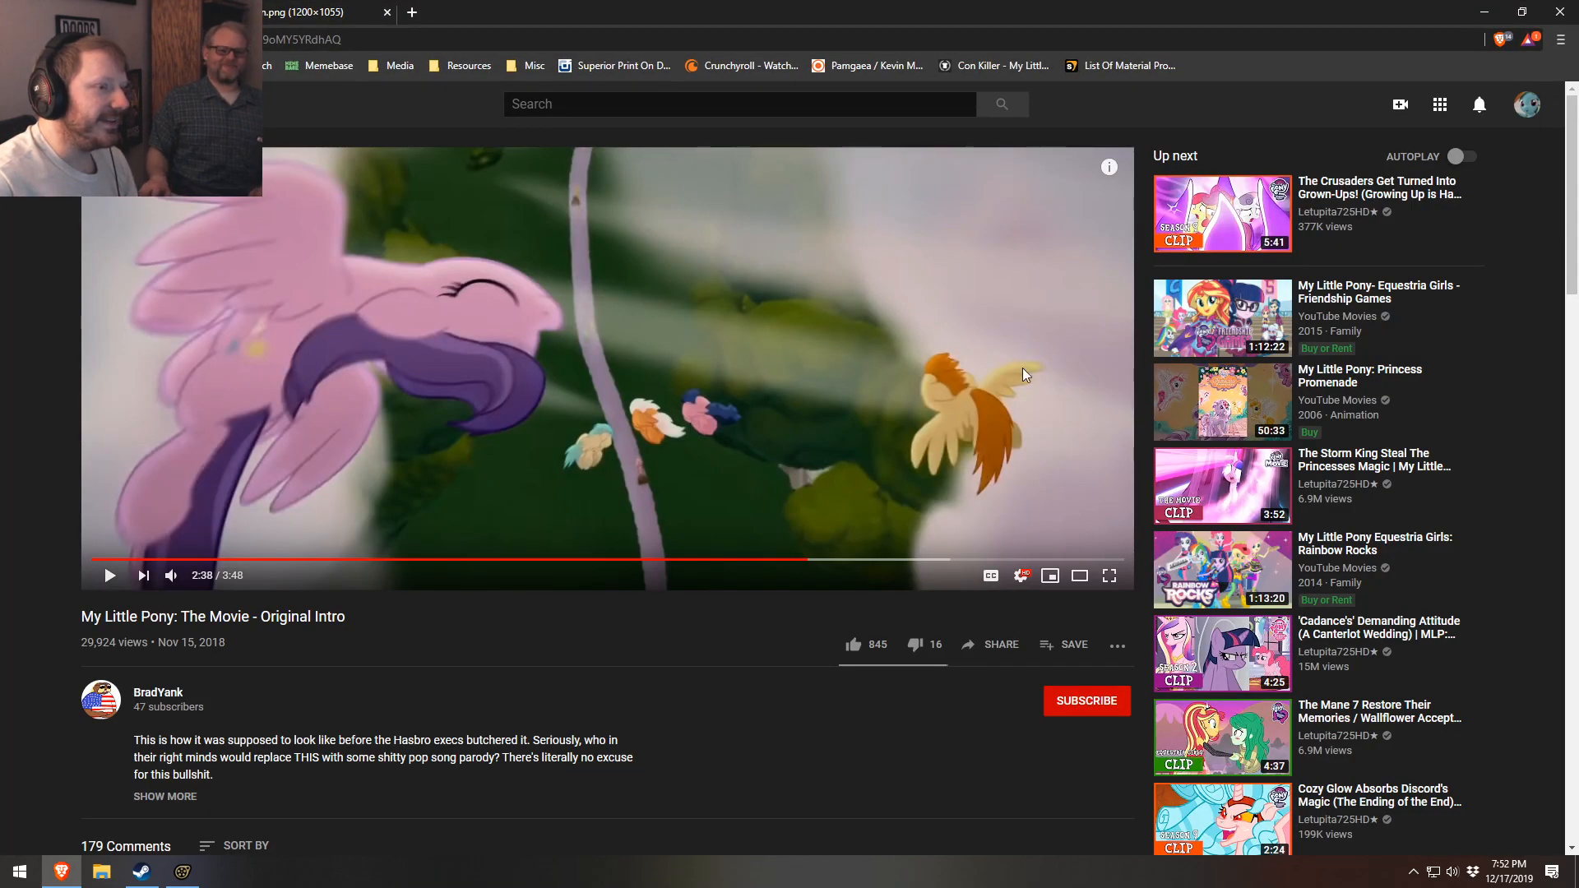
left_click(800, 560)
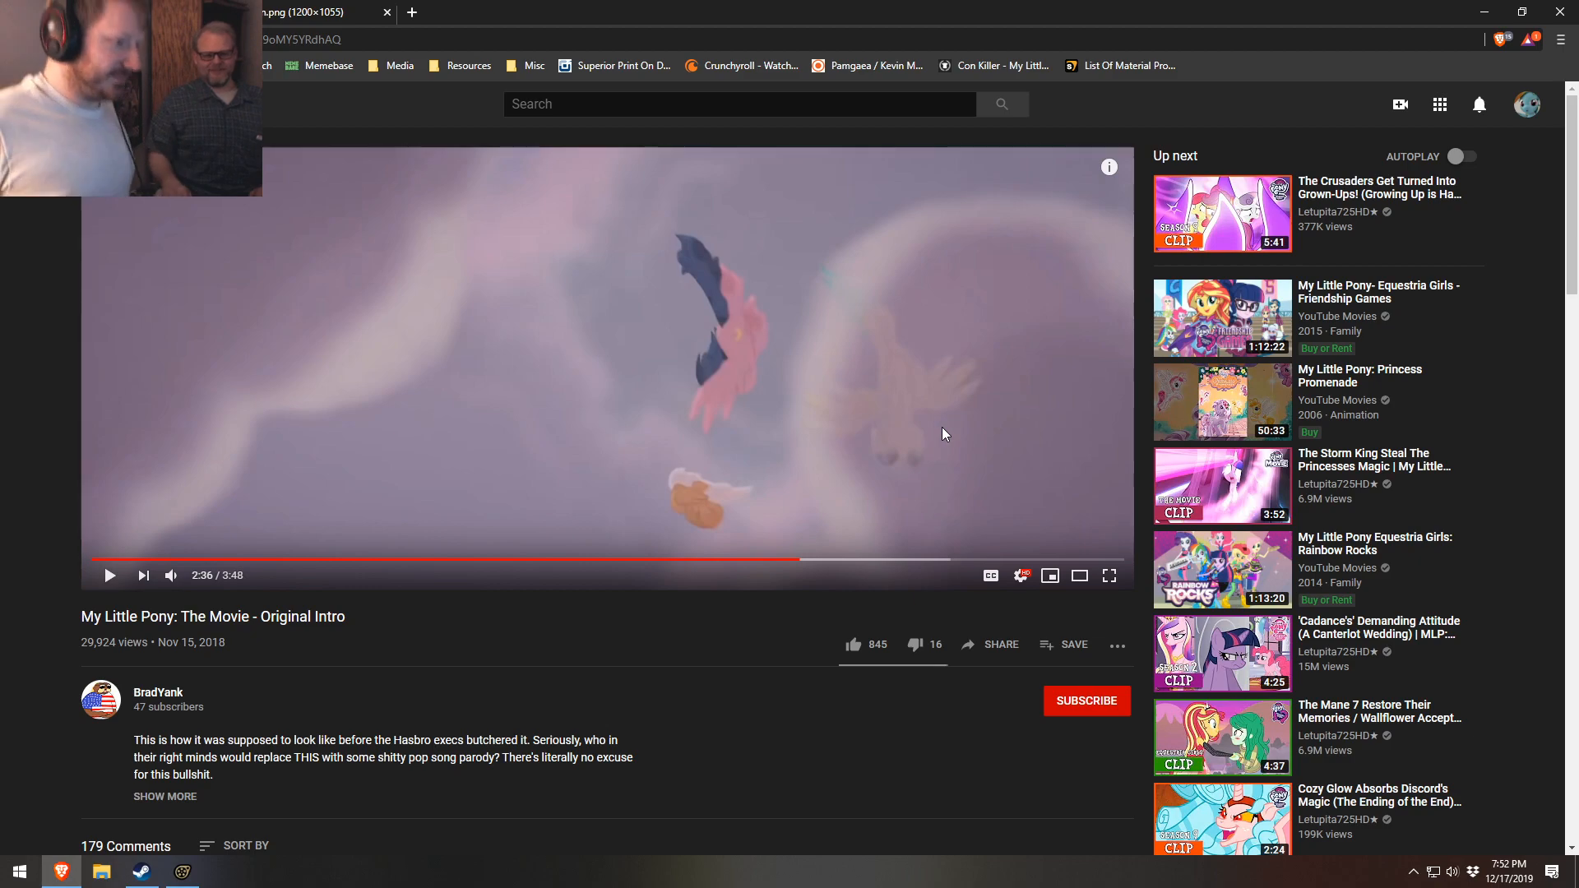
left_click(782, 494)
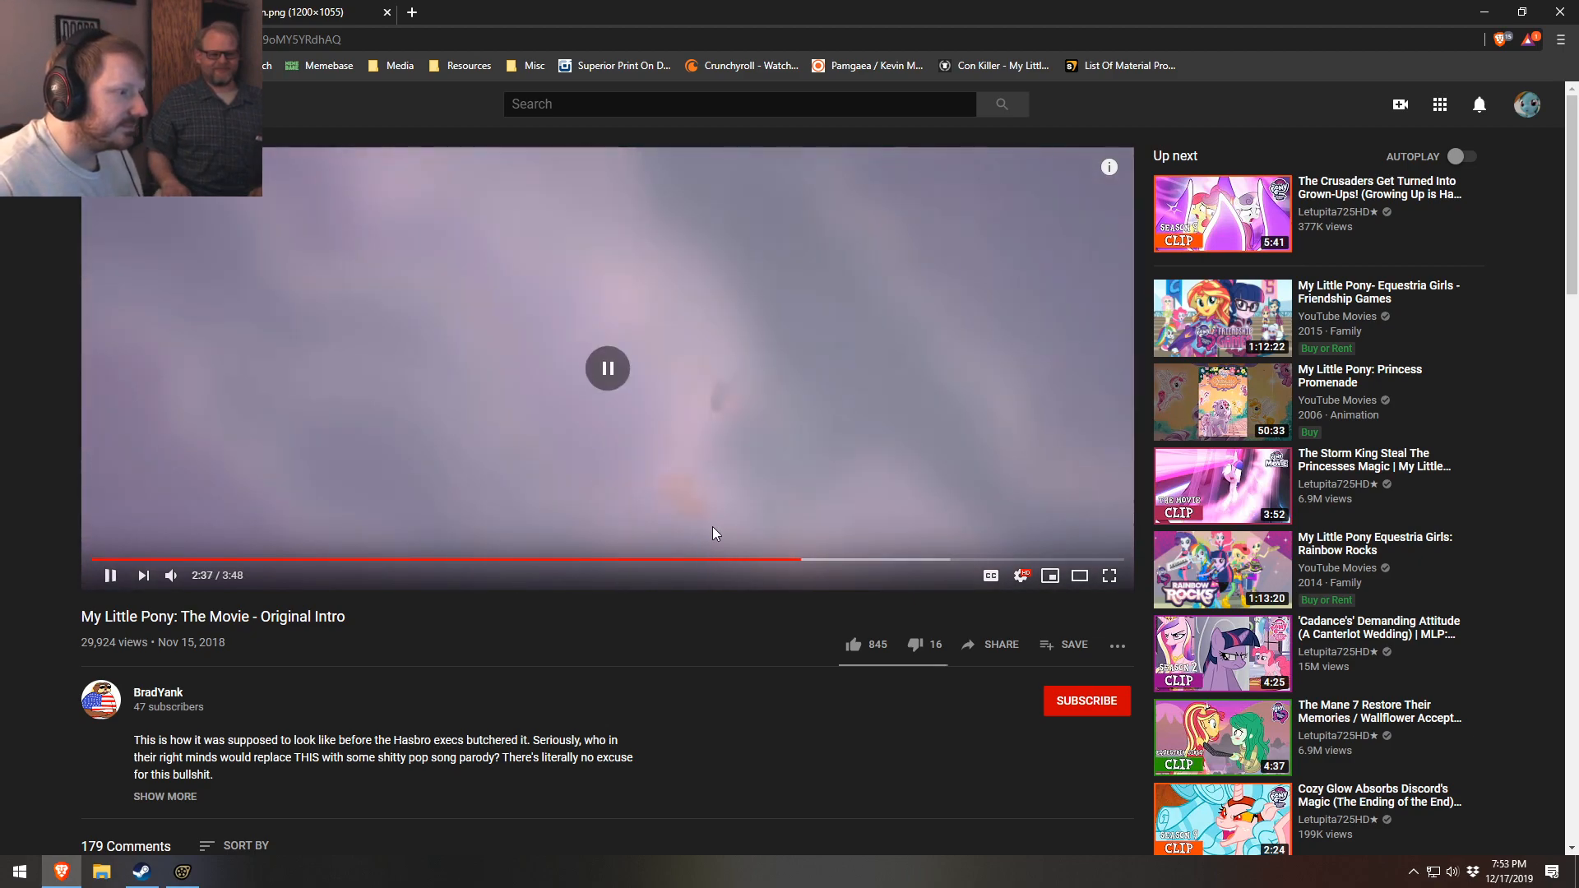
key("space")
key("space")
key("space")
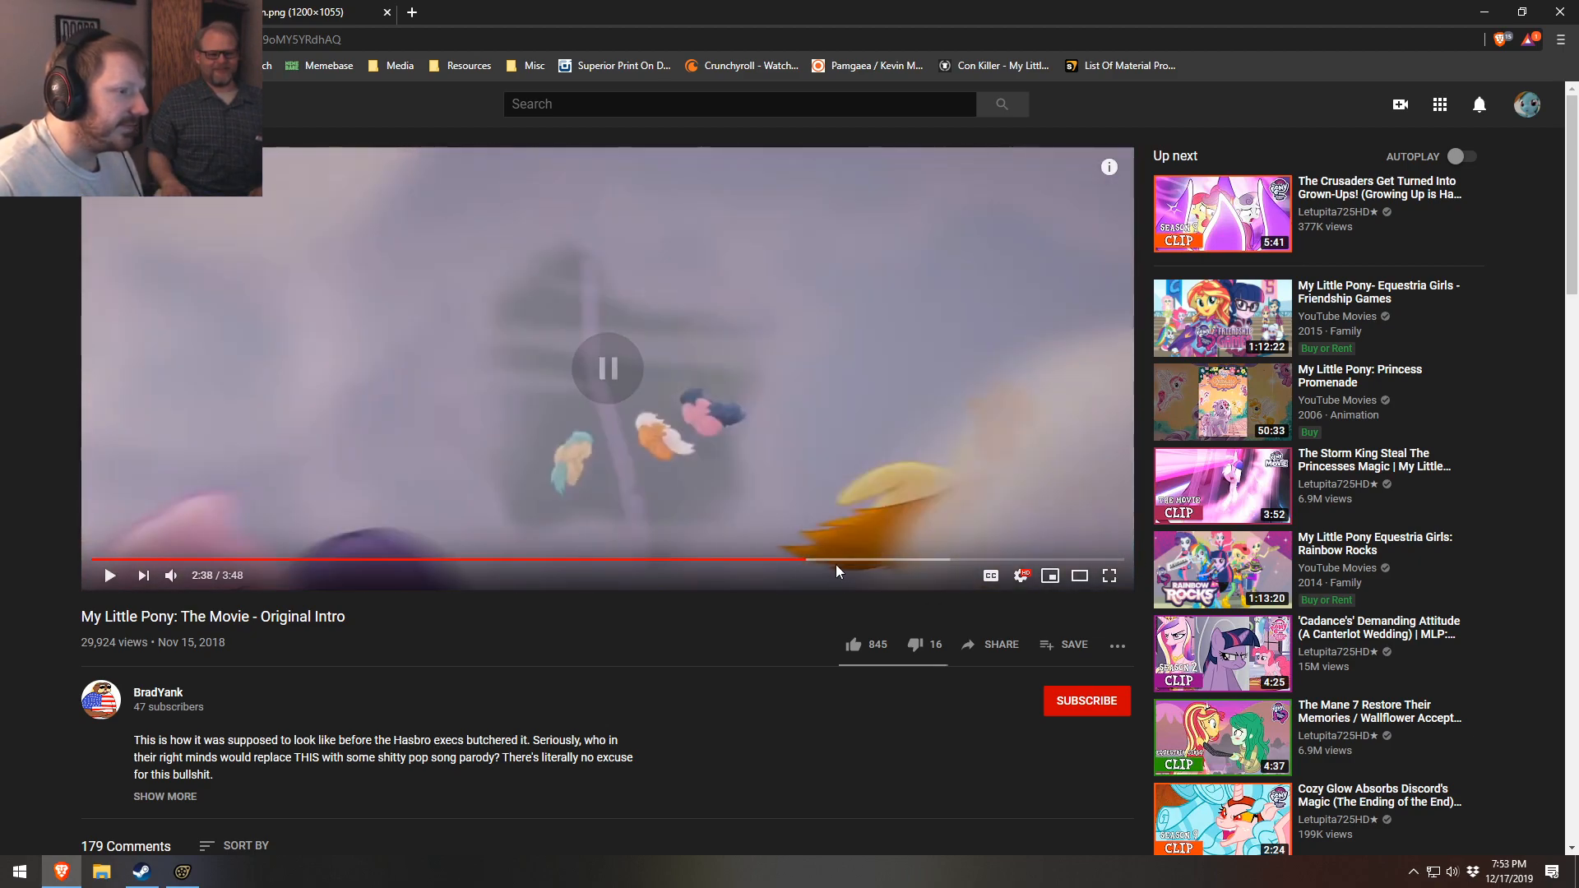
left_click(804, 561)
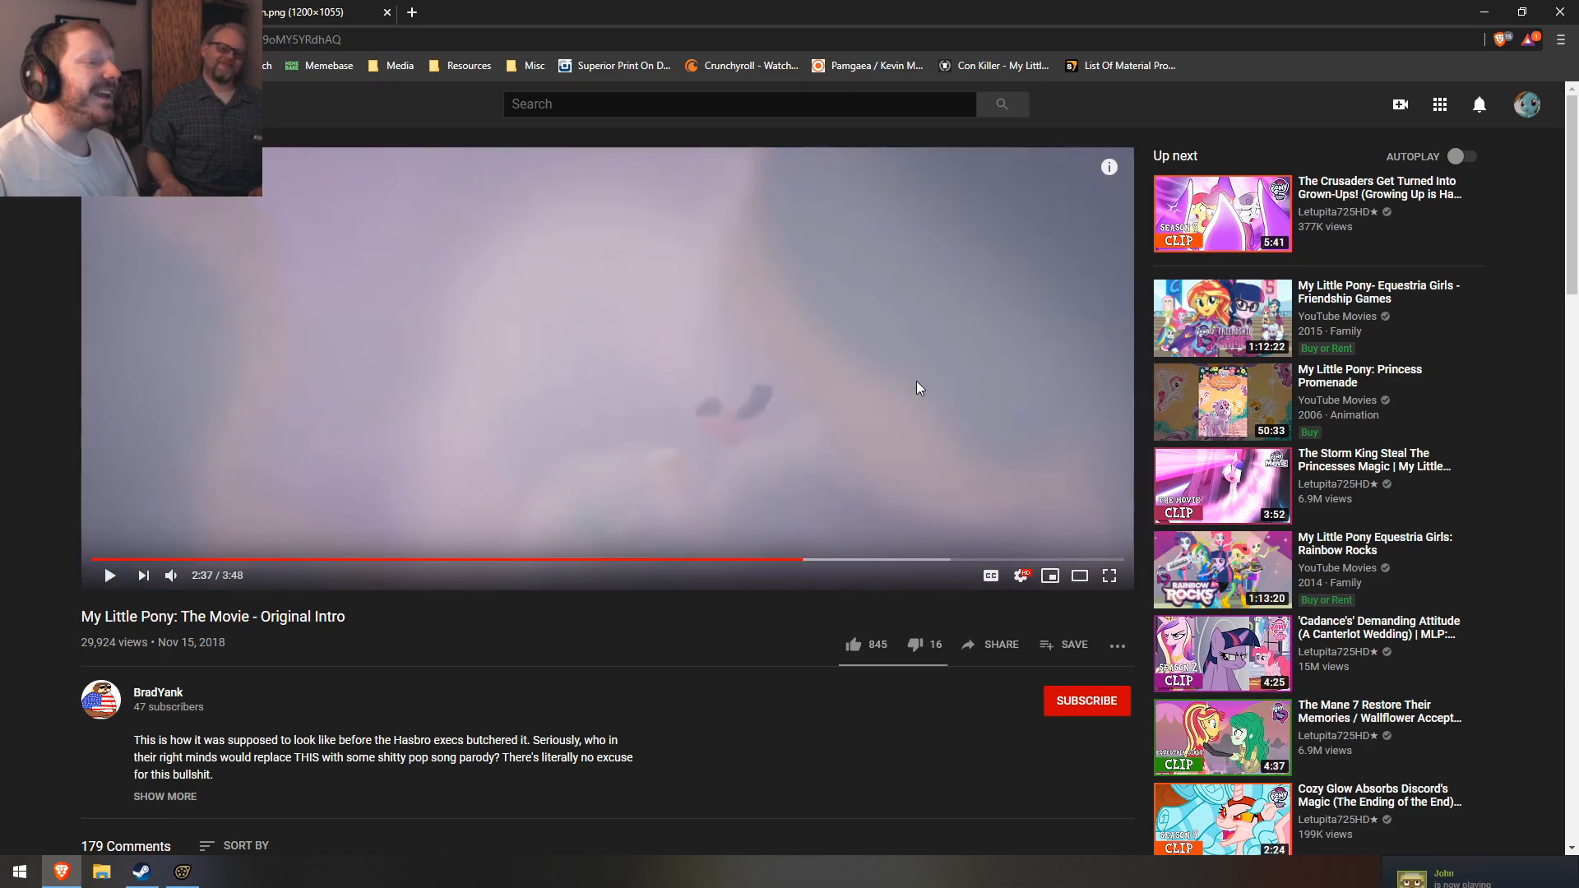
key("space")
key("space")
key("space")
key("space")
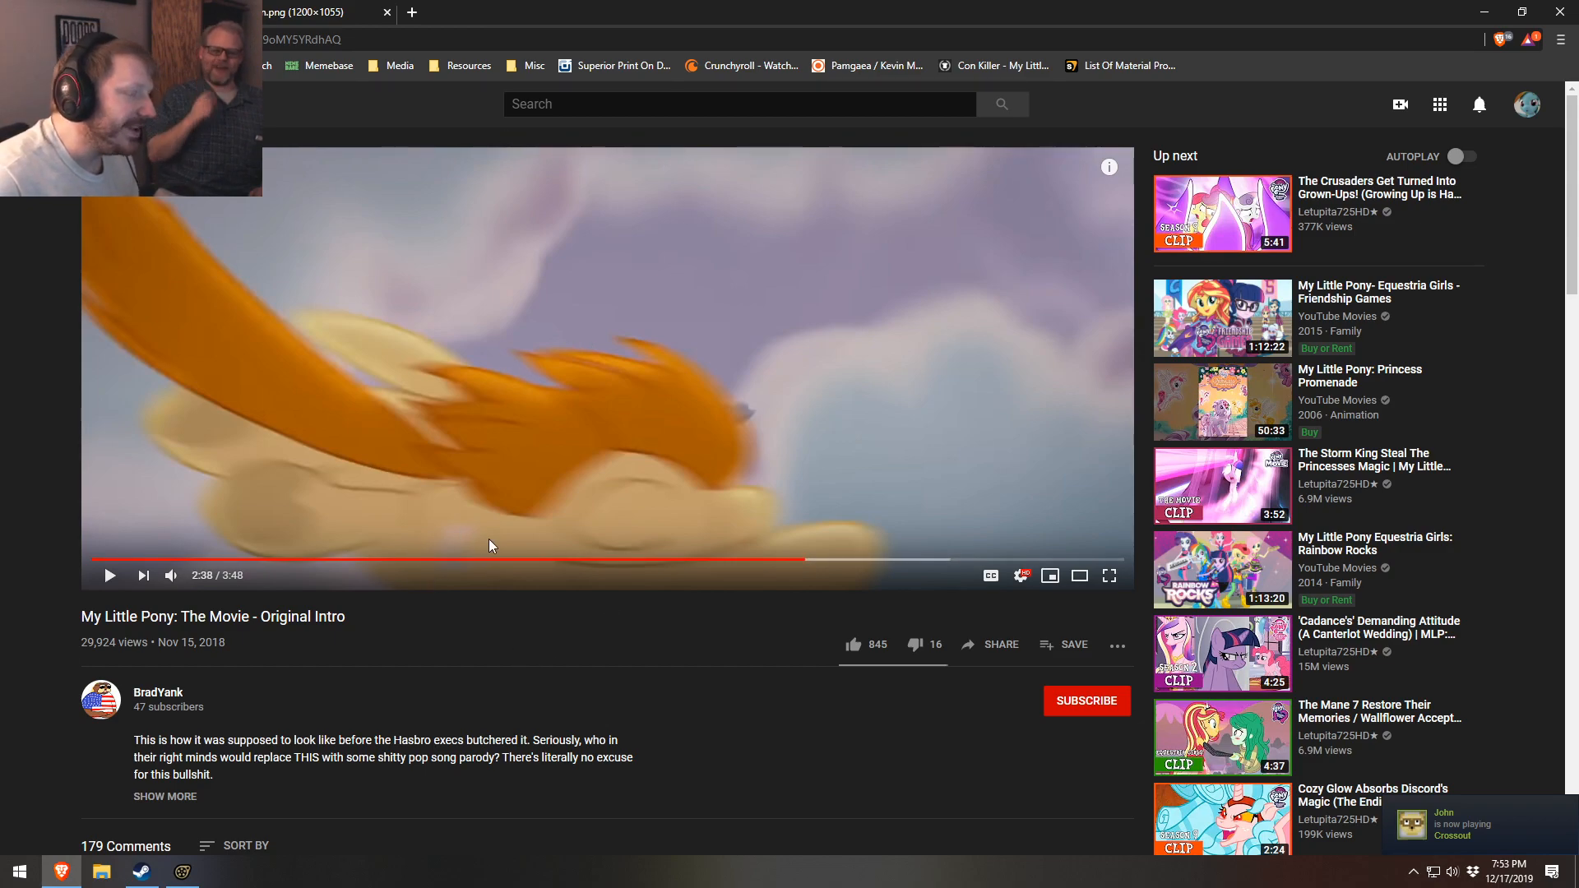
- Compare the pancake-hat pony picture with the paused video frame once more, then return to Source Filmmaker
left_click(285, 10)
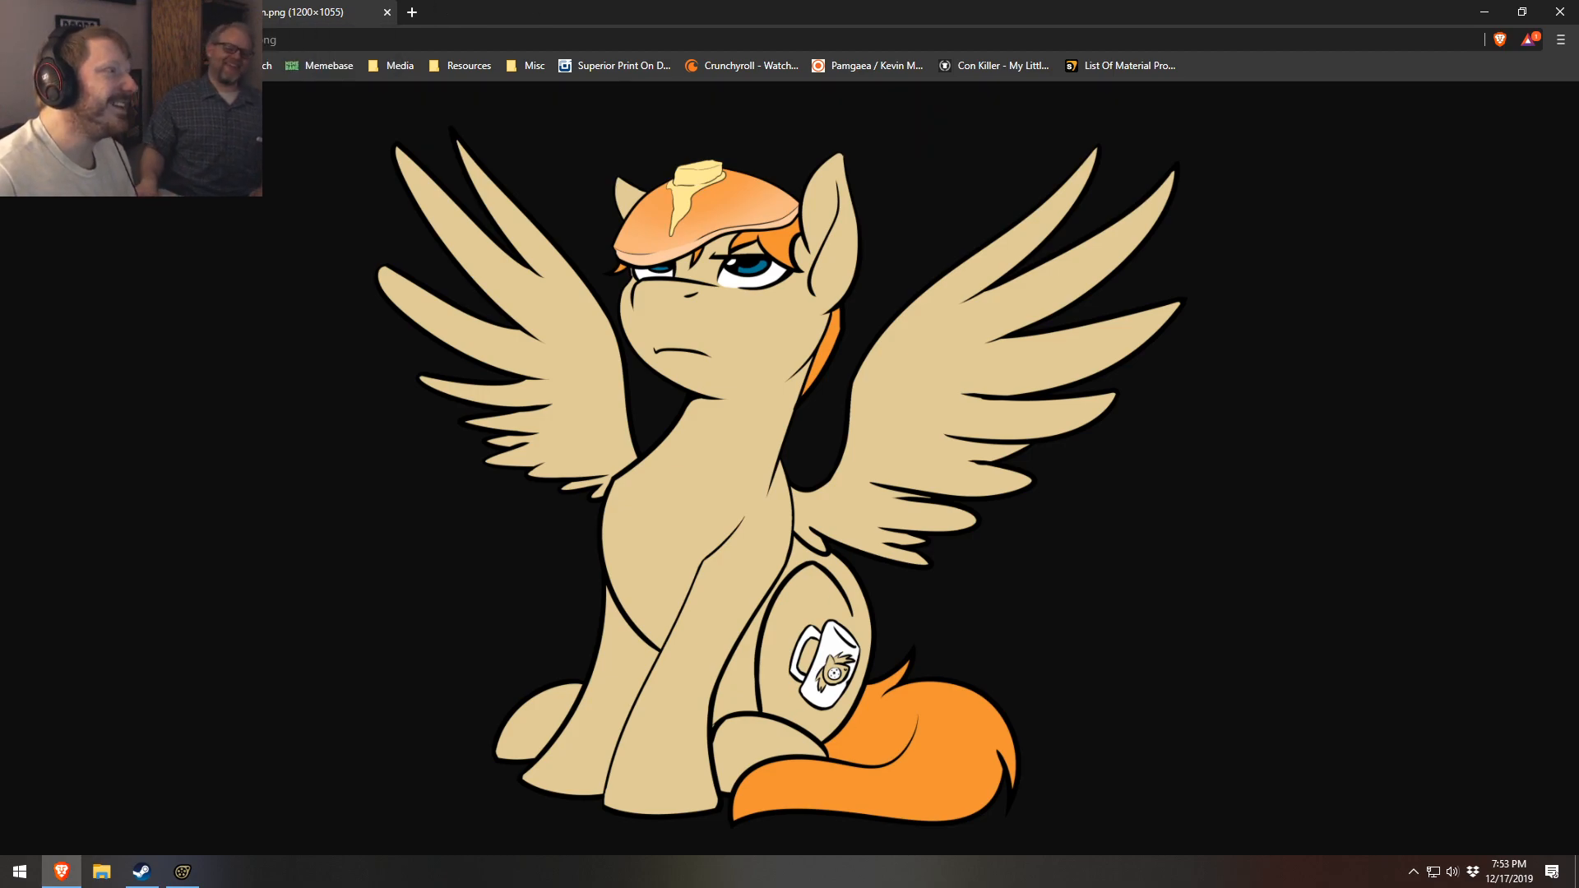
left_click(132, 11)
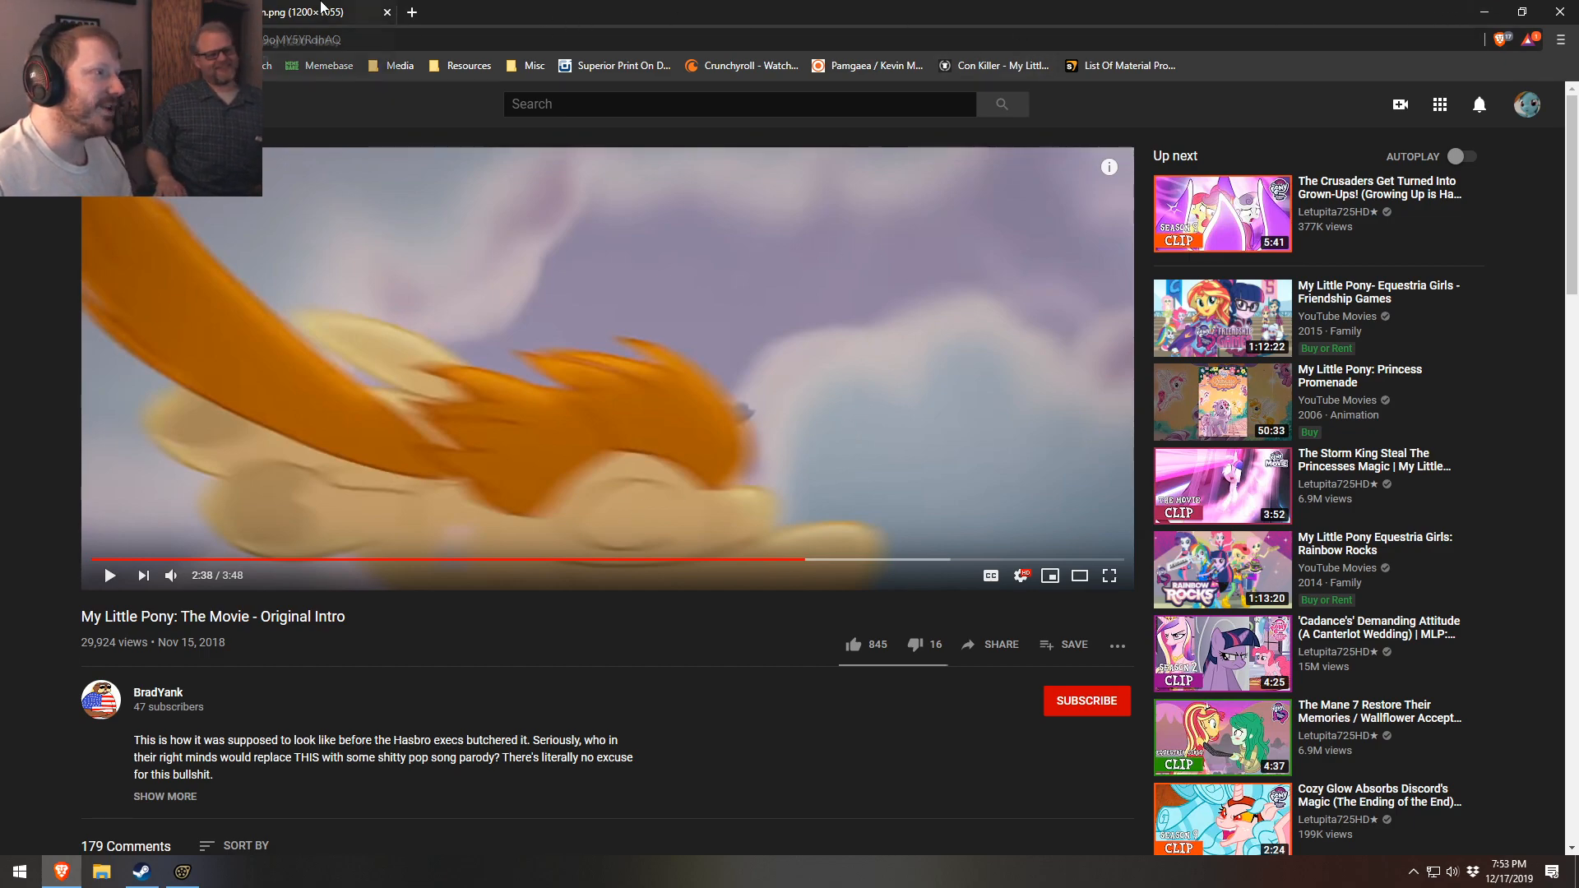
left_click(302, 20)
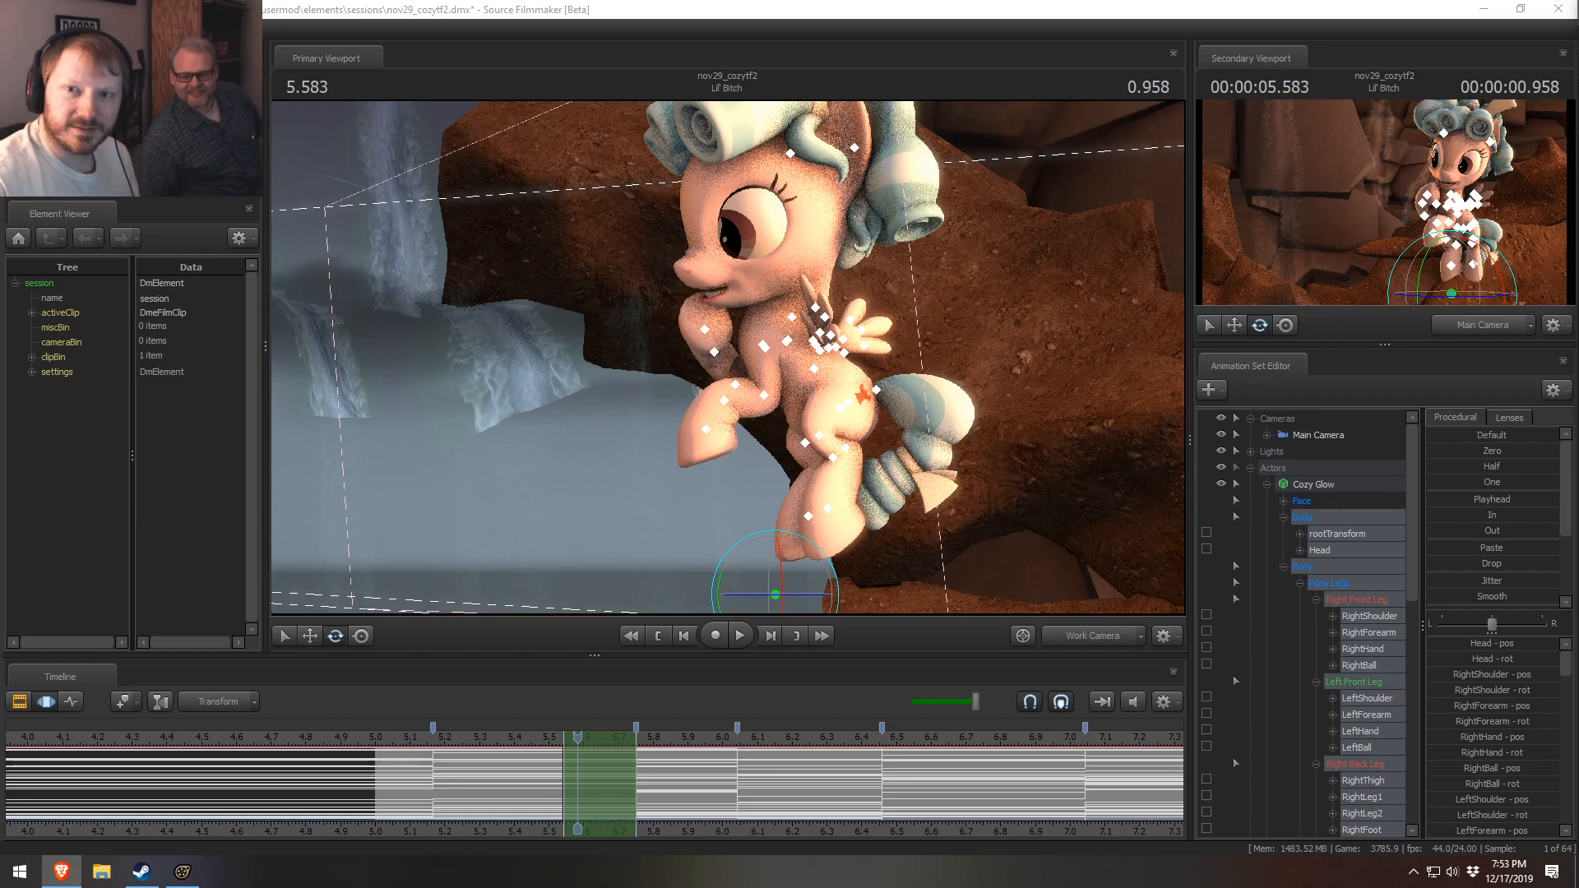
- Bring the DeviantArt window over Source Filmmaker, widen it, and look through the page of "The horror, THE HORROR."
left_click_drag(1578, 329, 916, 216)
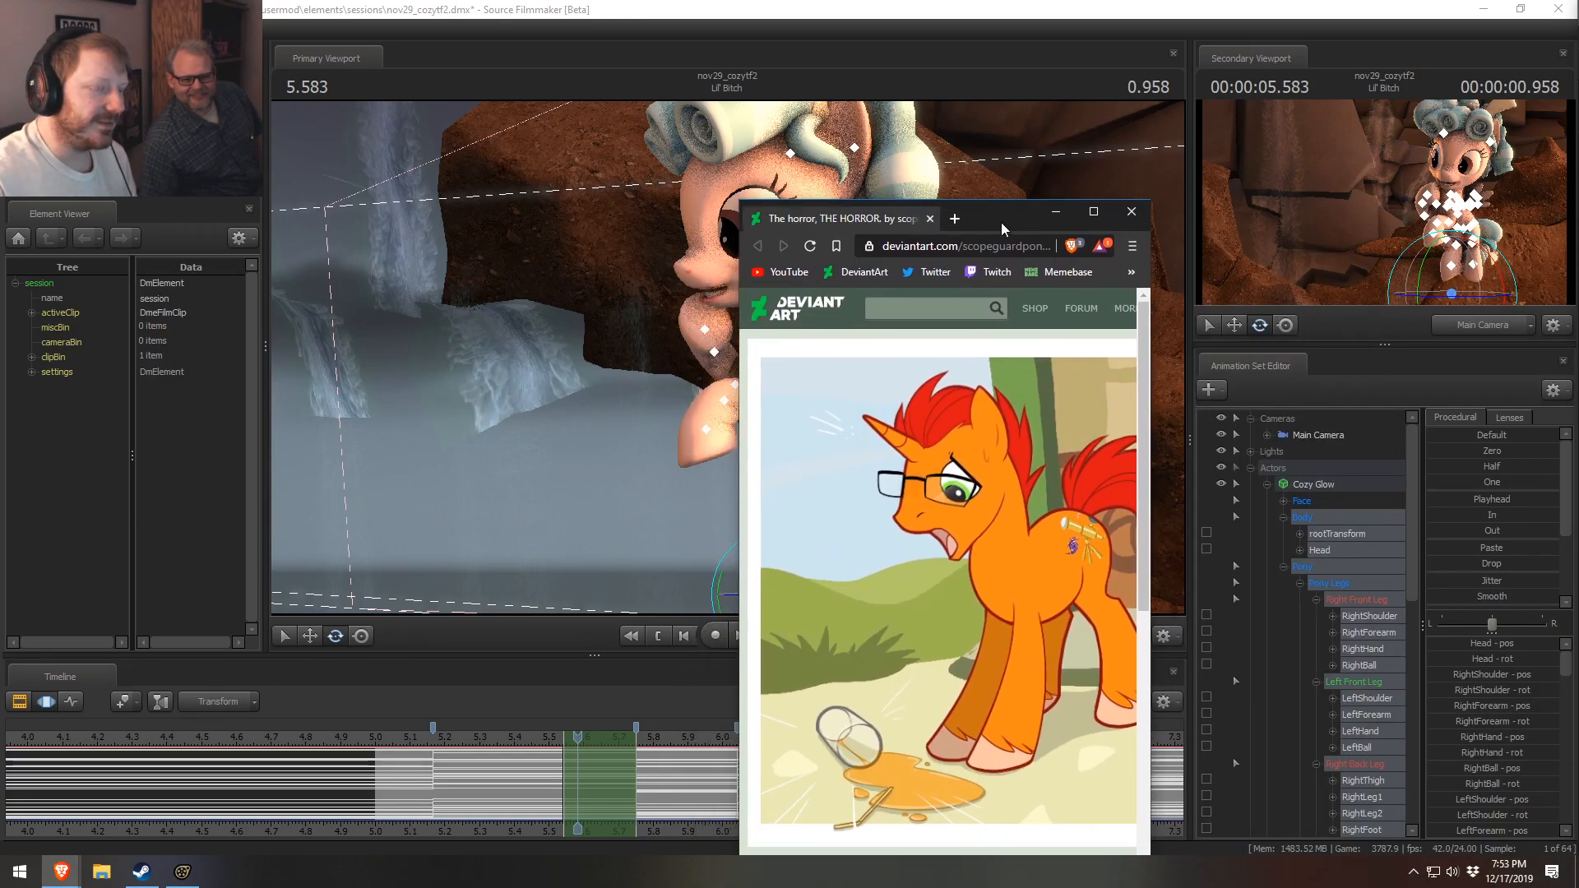
left_click_drag(1156, 520, 1245, 523)
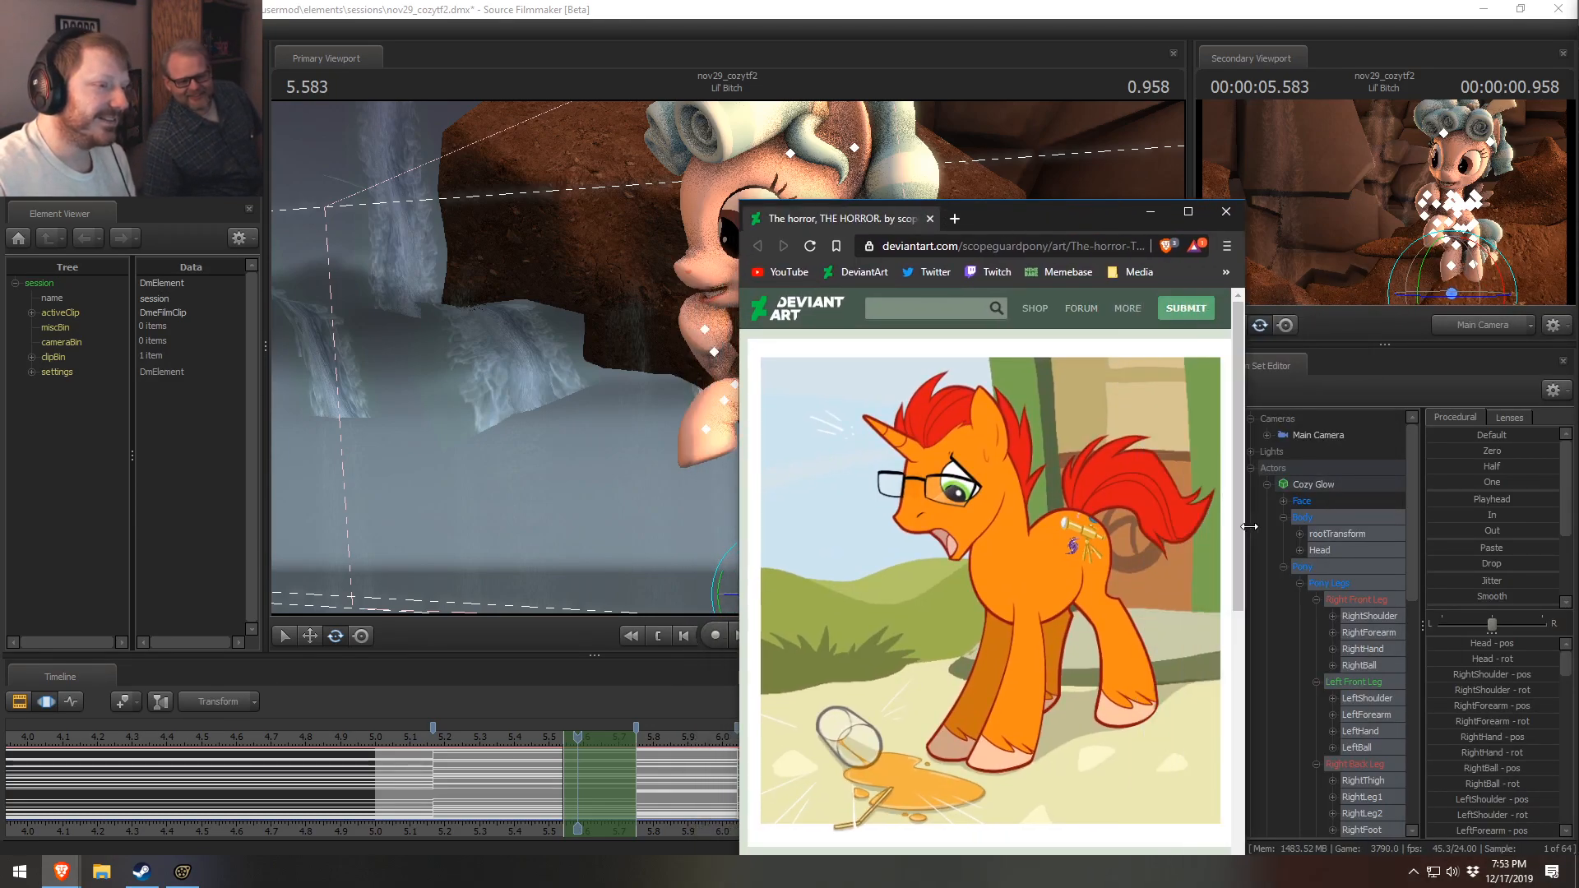
scroll(1192, 574, "down", 2)
scroll(1192, 574, "up", 1)
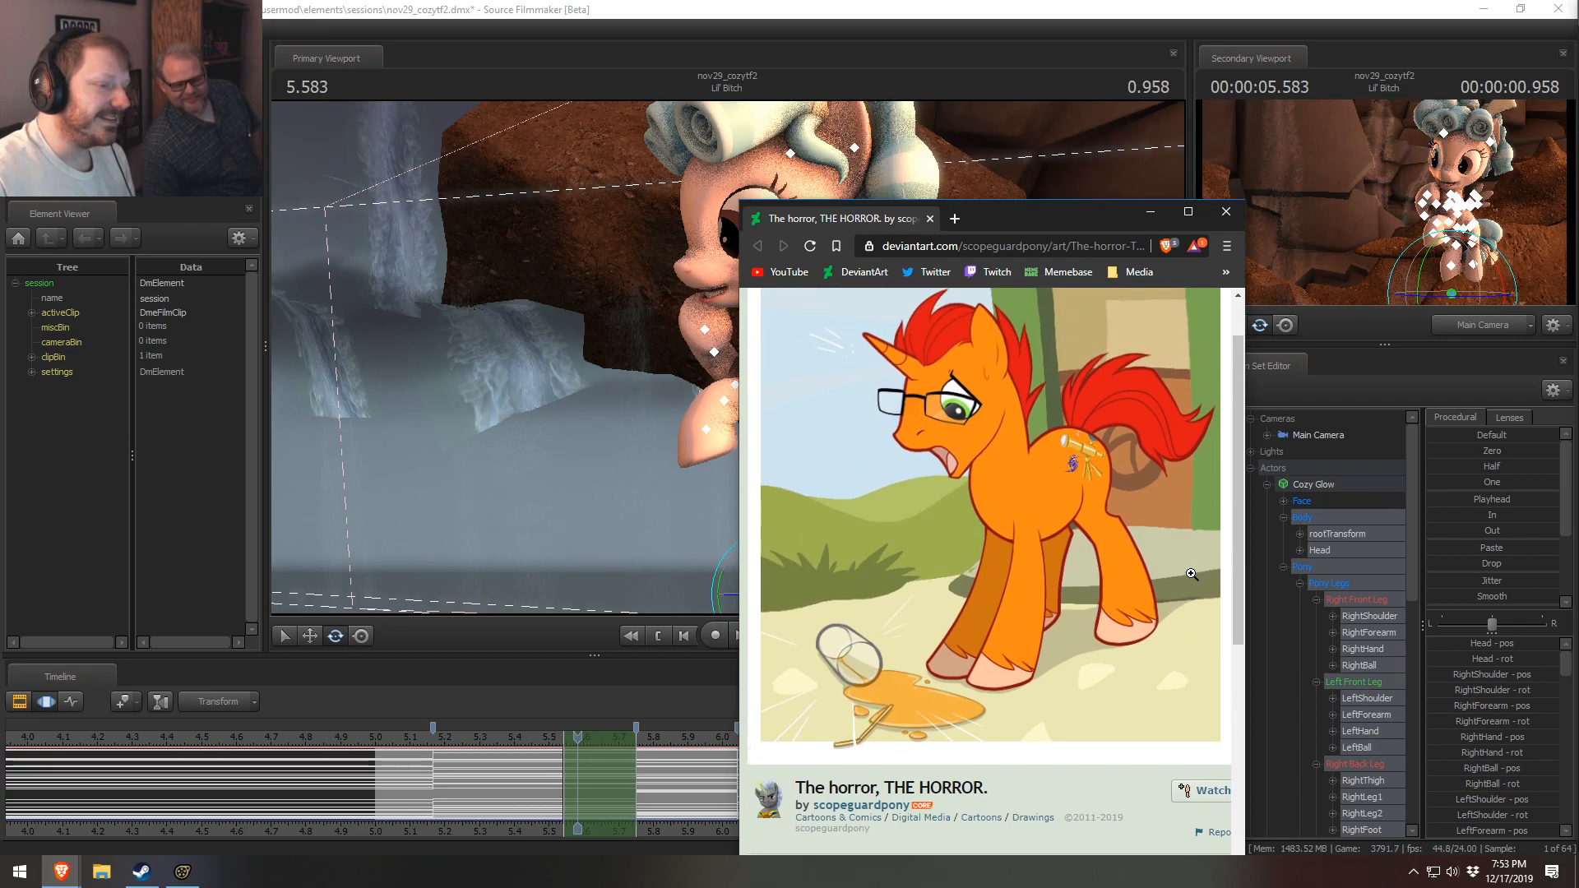
scroll(1192, 574, "up", 2)
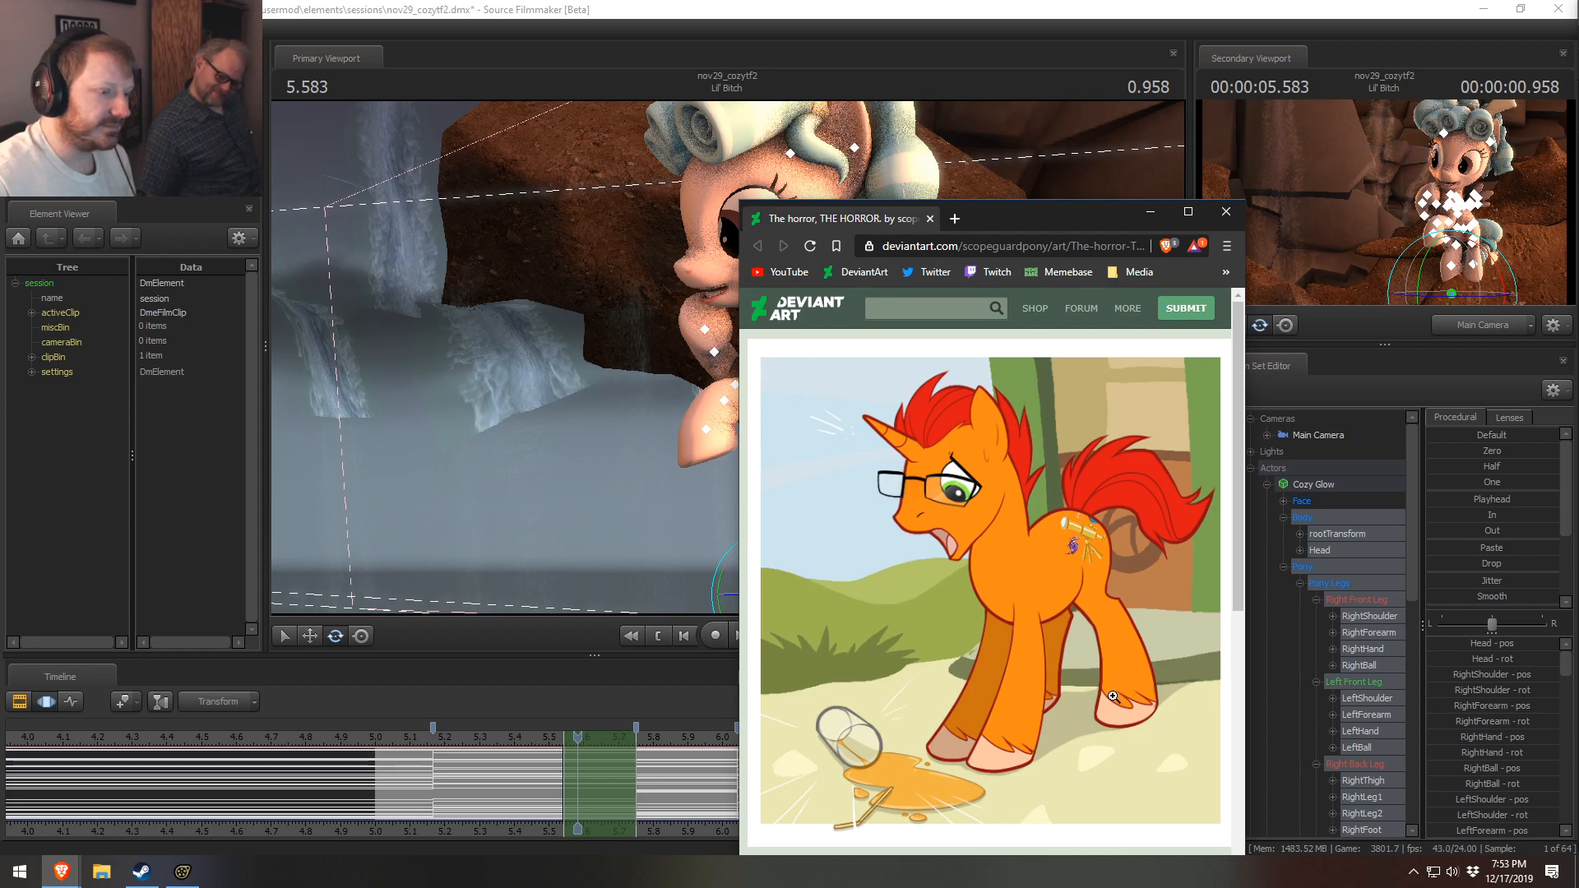
scroll(1113, 696, "down", 5)
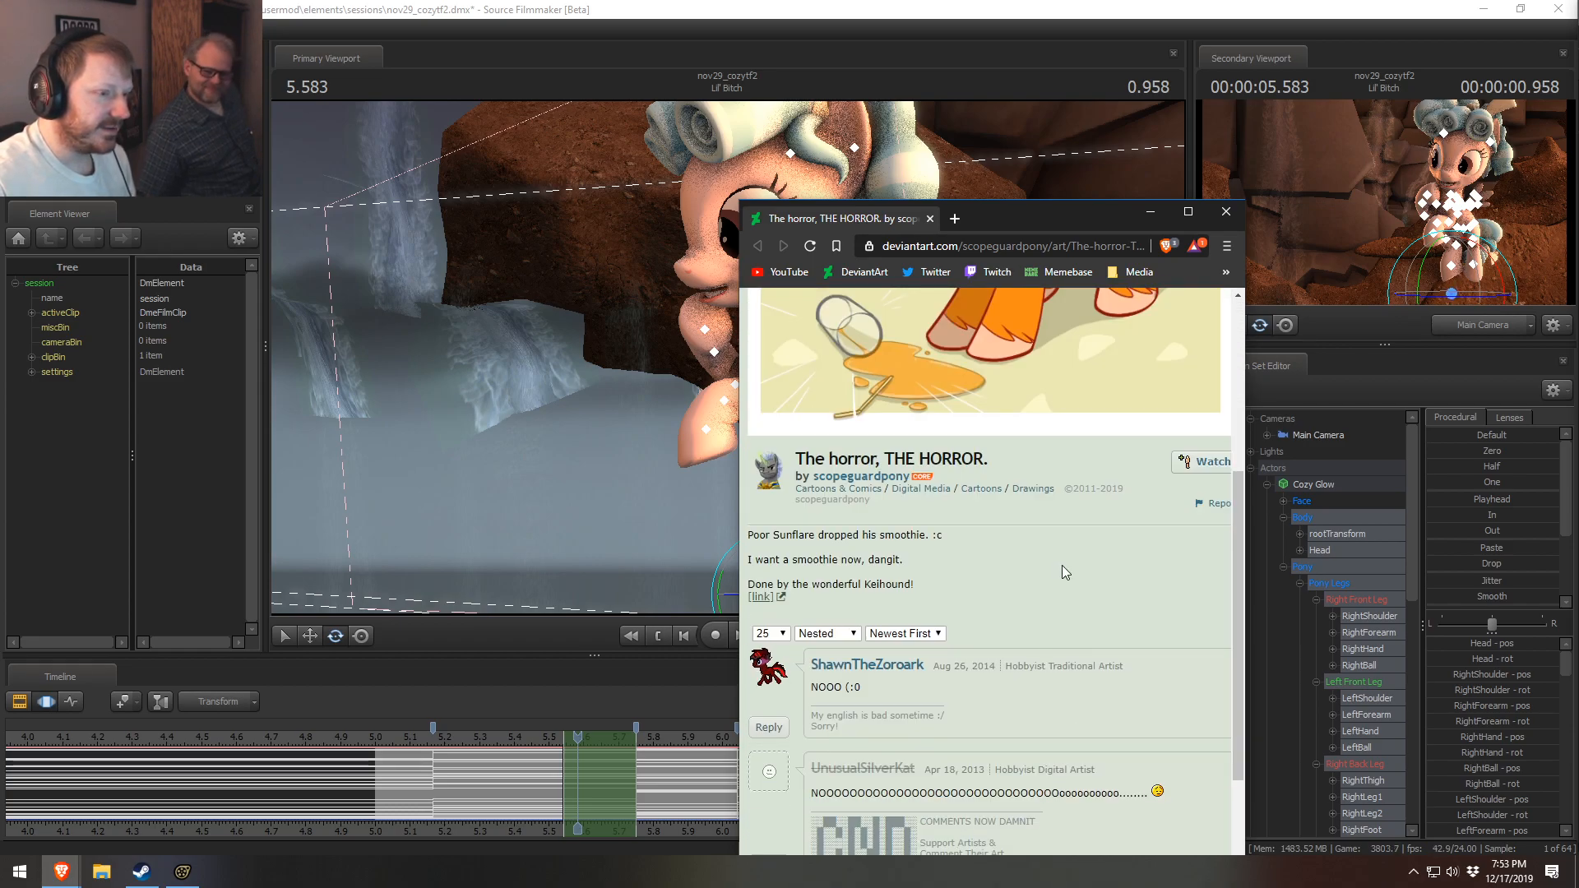
left_click_drag(1028, 216, 730, 126)
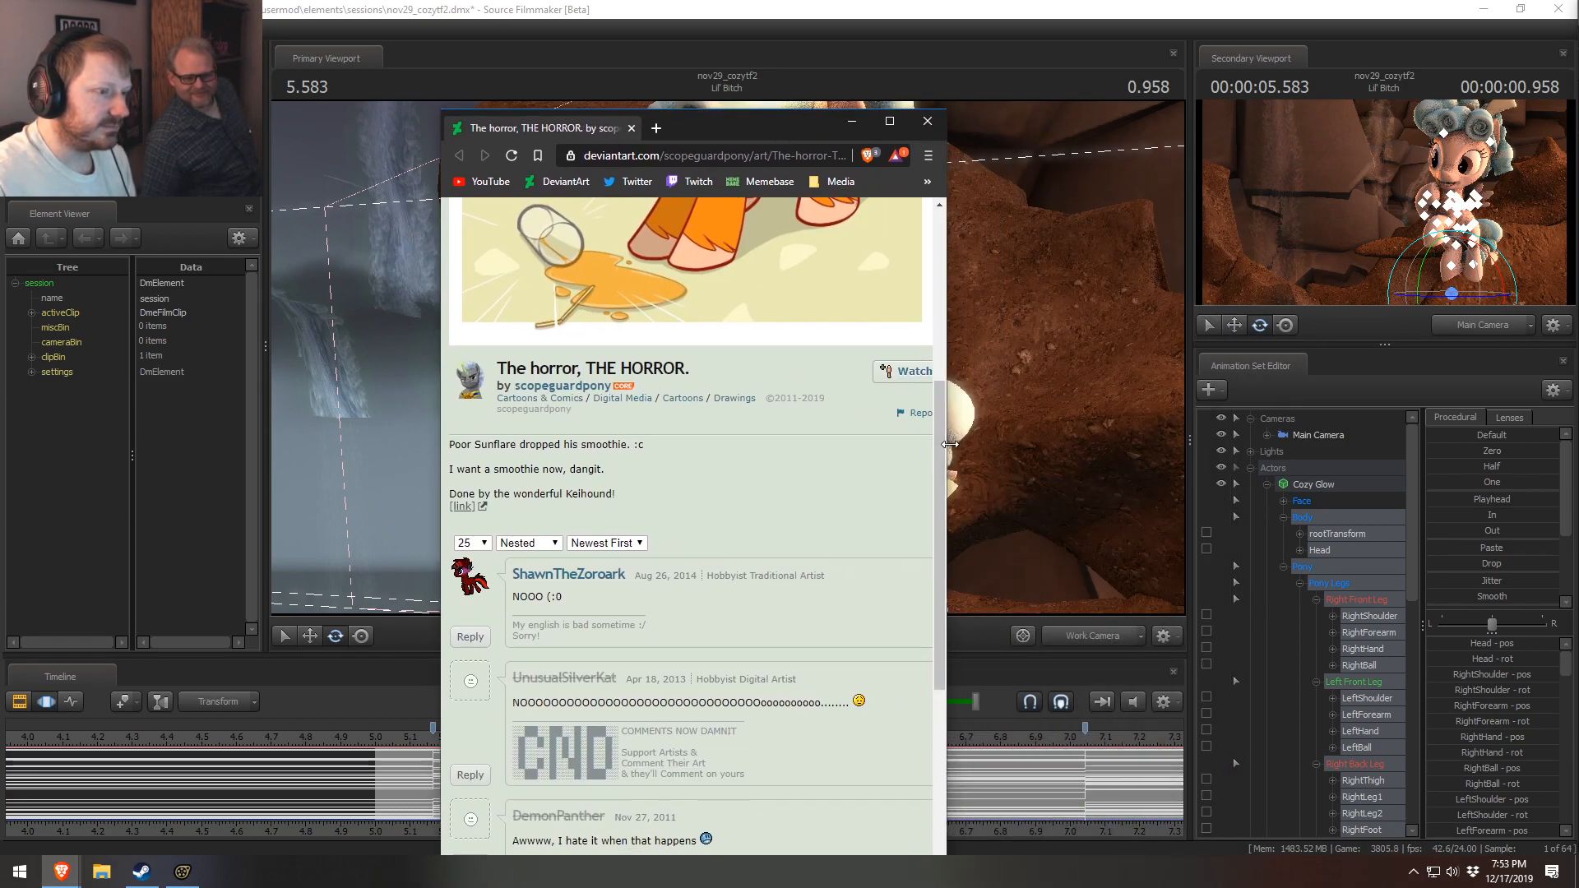
left_click_drag(950, 444, 1353, 449)
scroll(1243, 630, "down", 6)
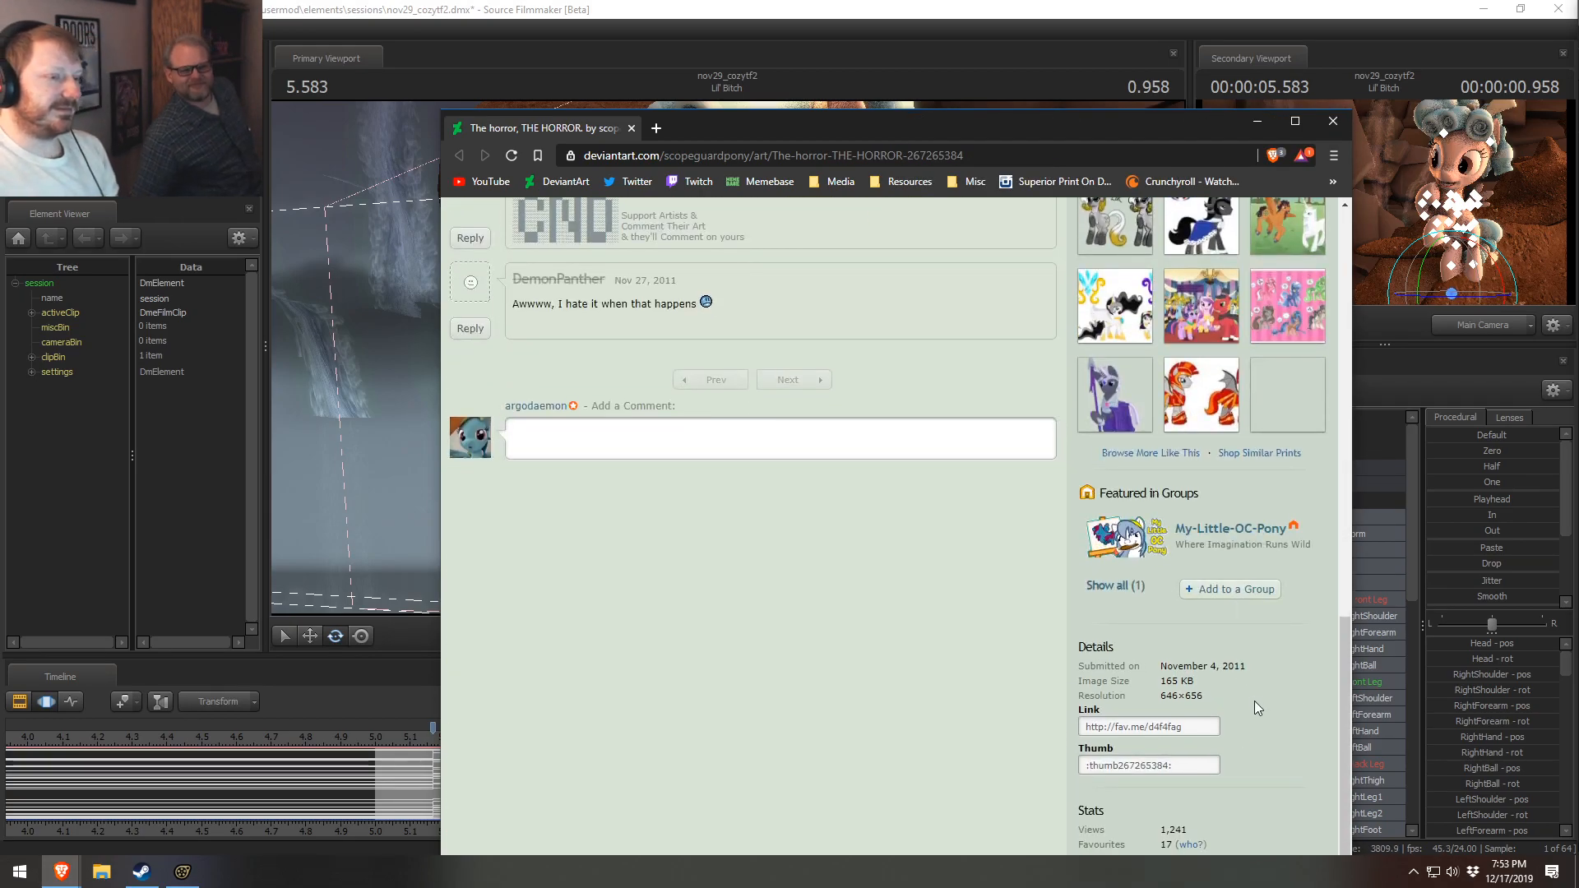
scroll(924, 694, "up", 10)
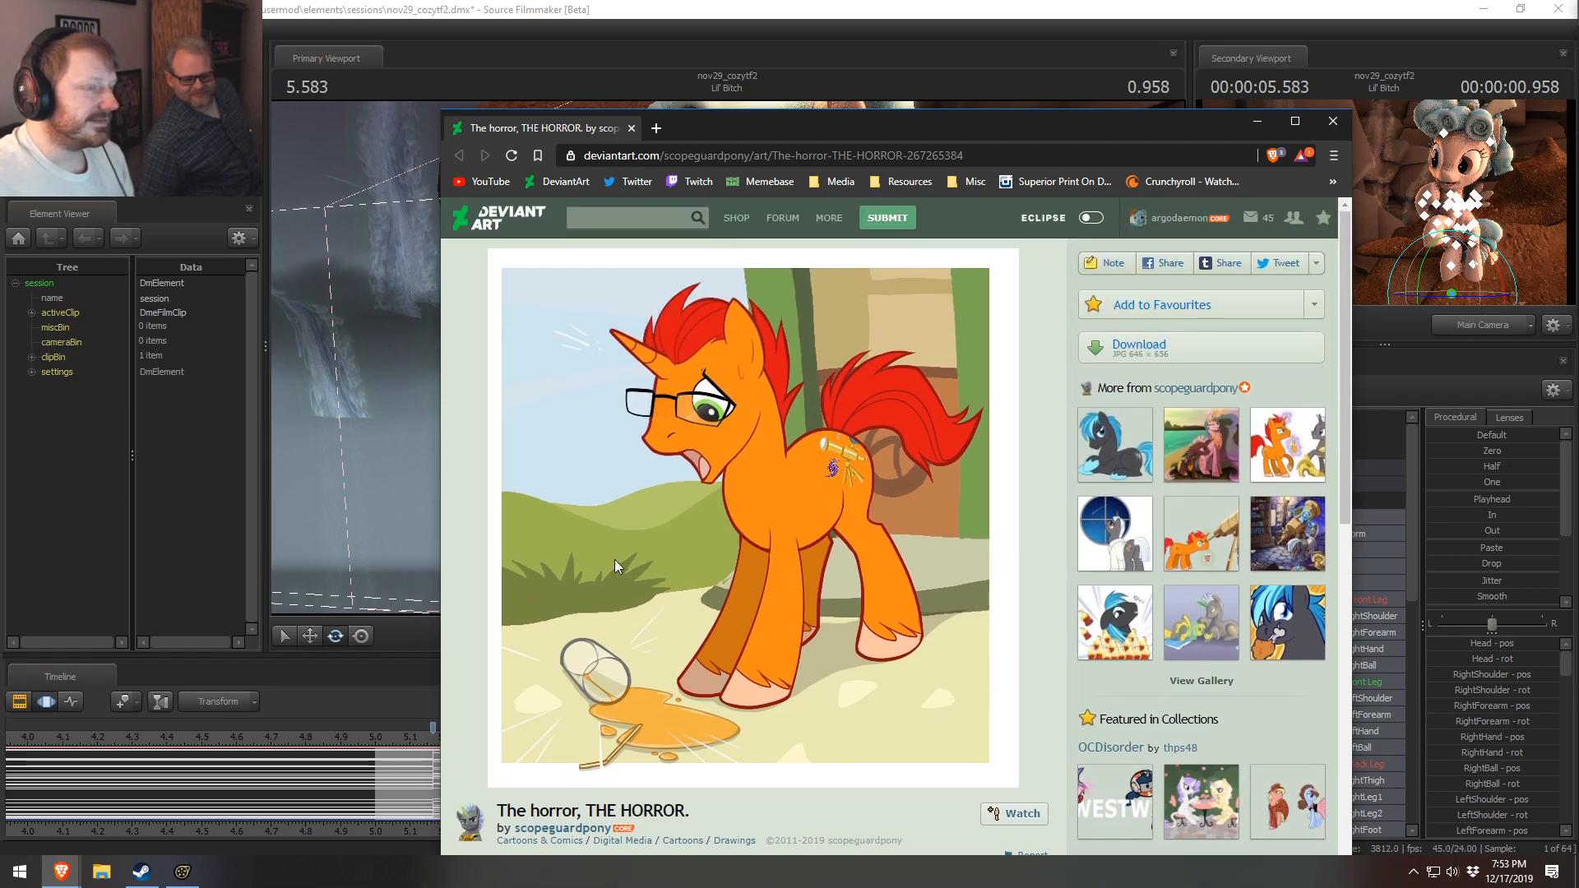
- Search Google for "mlp sunburst", view the image results, and close the browser tab
left_click(789, 155)
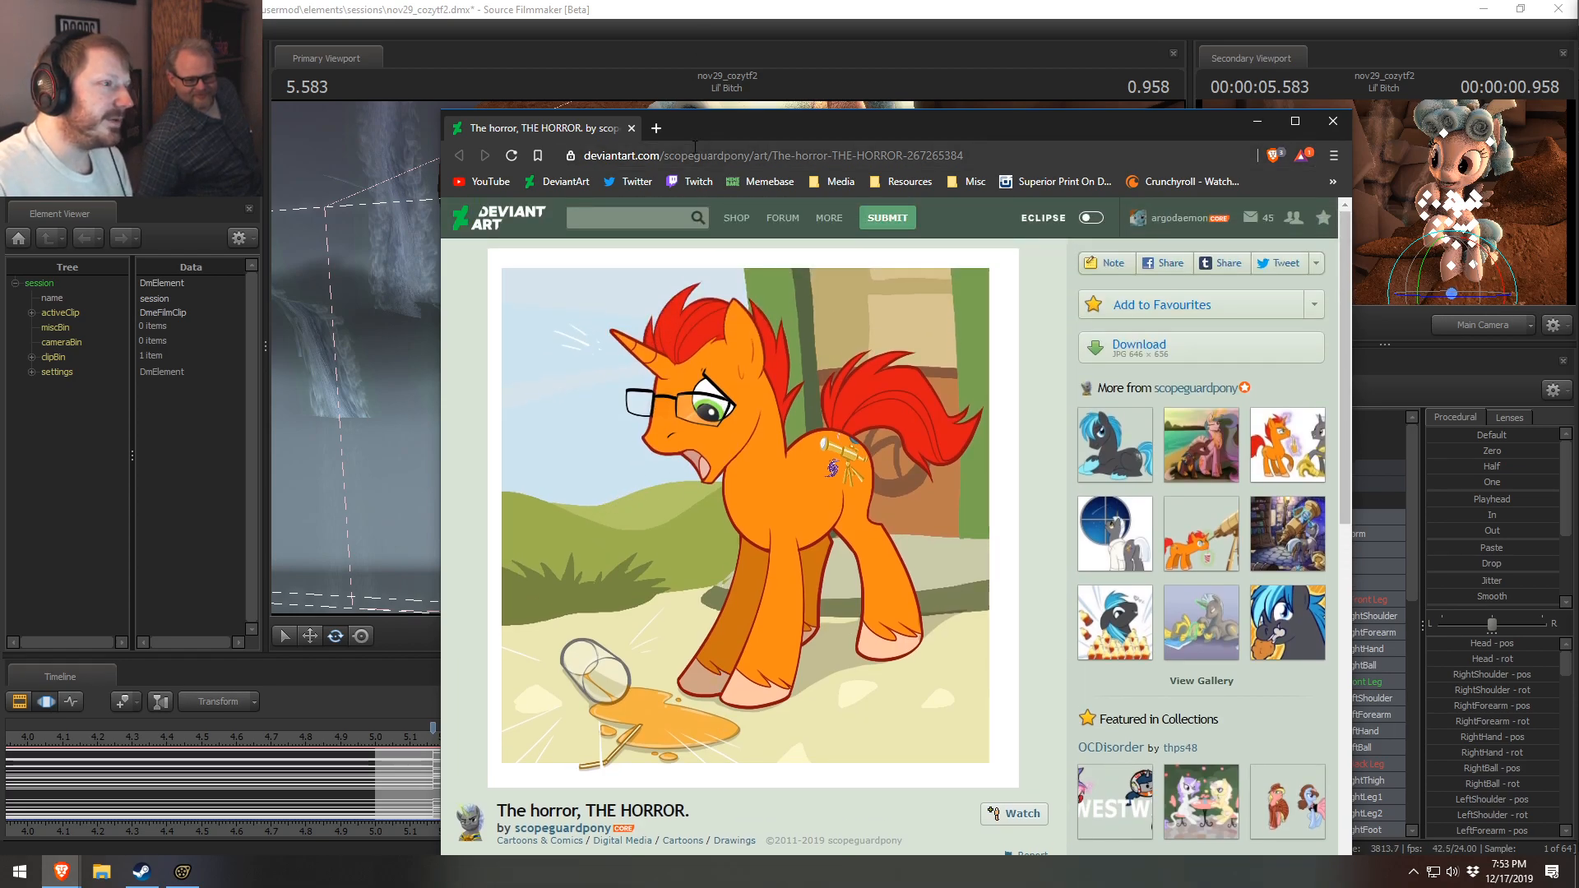
type("ml")
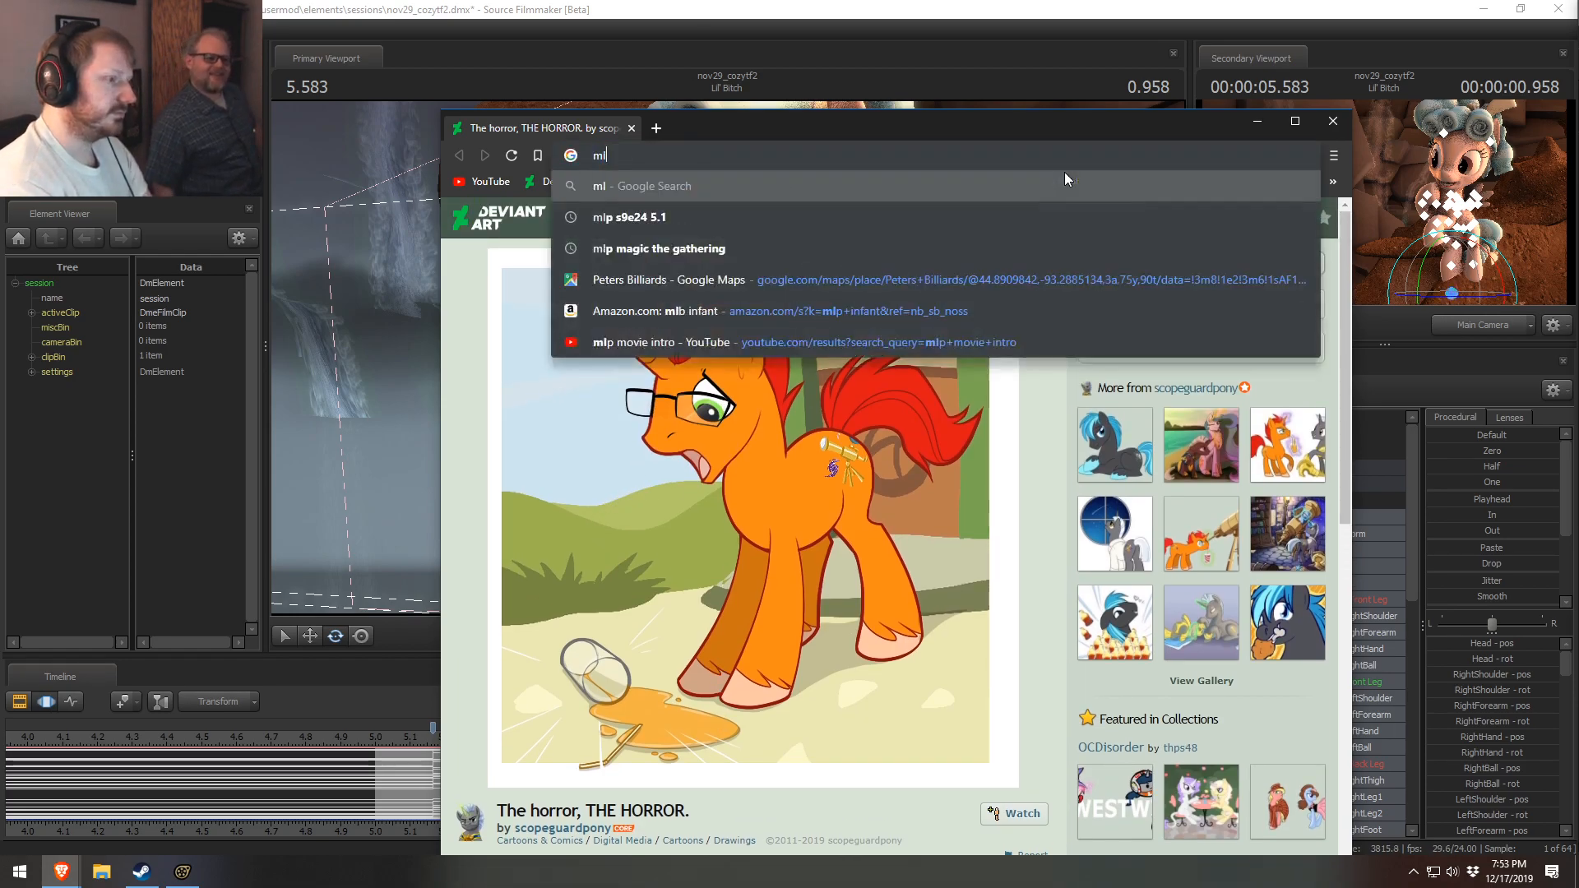
type("p sunburst")
key("Return")
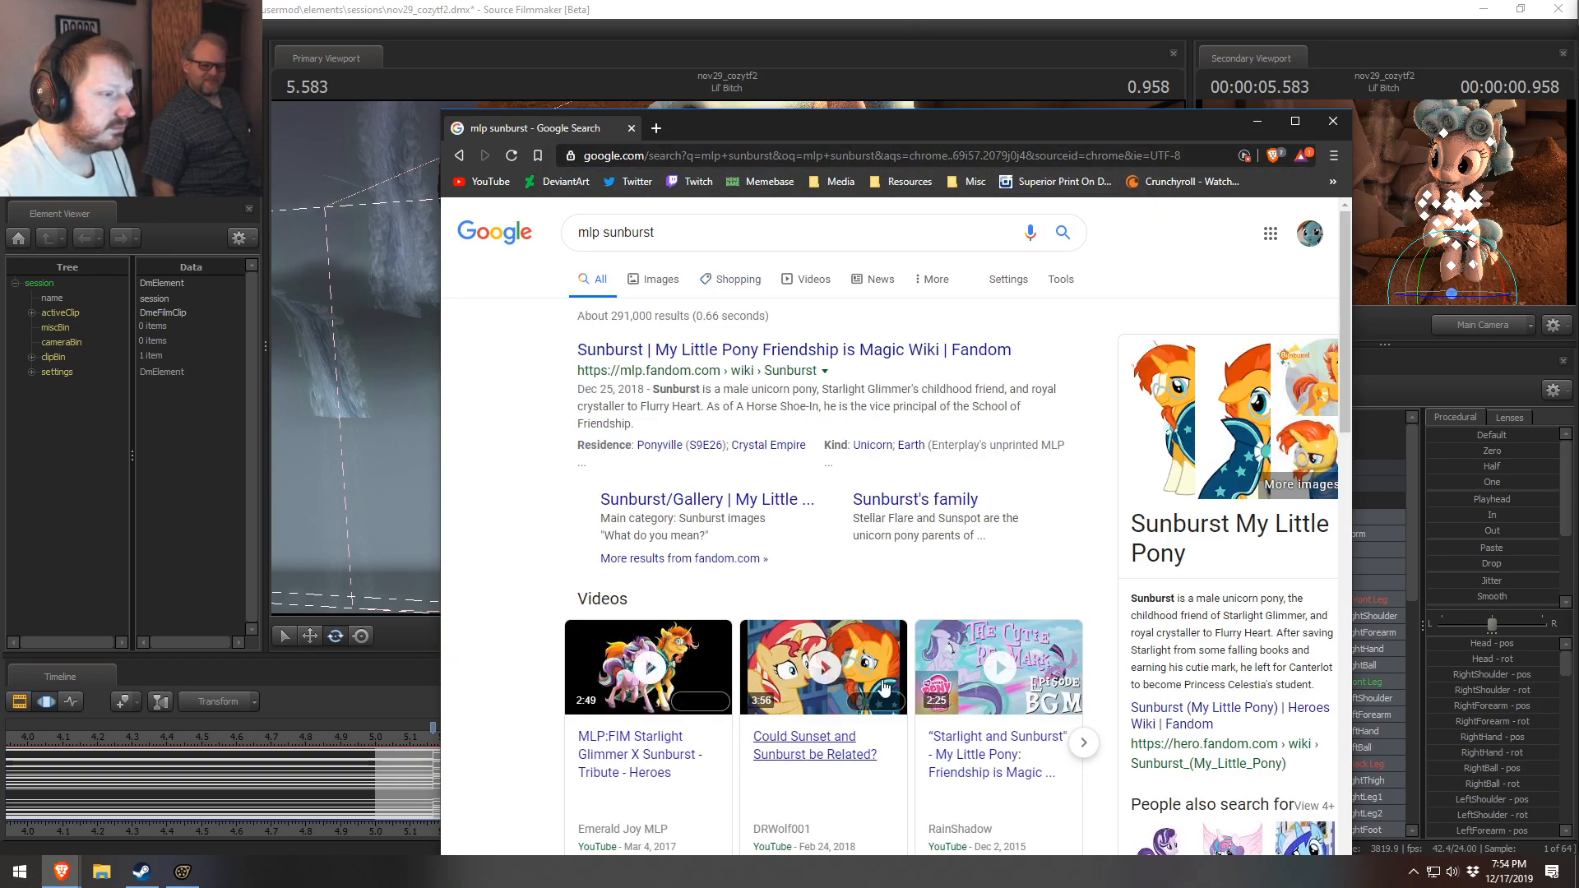
left_click(654, 280)
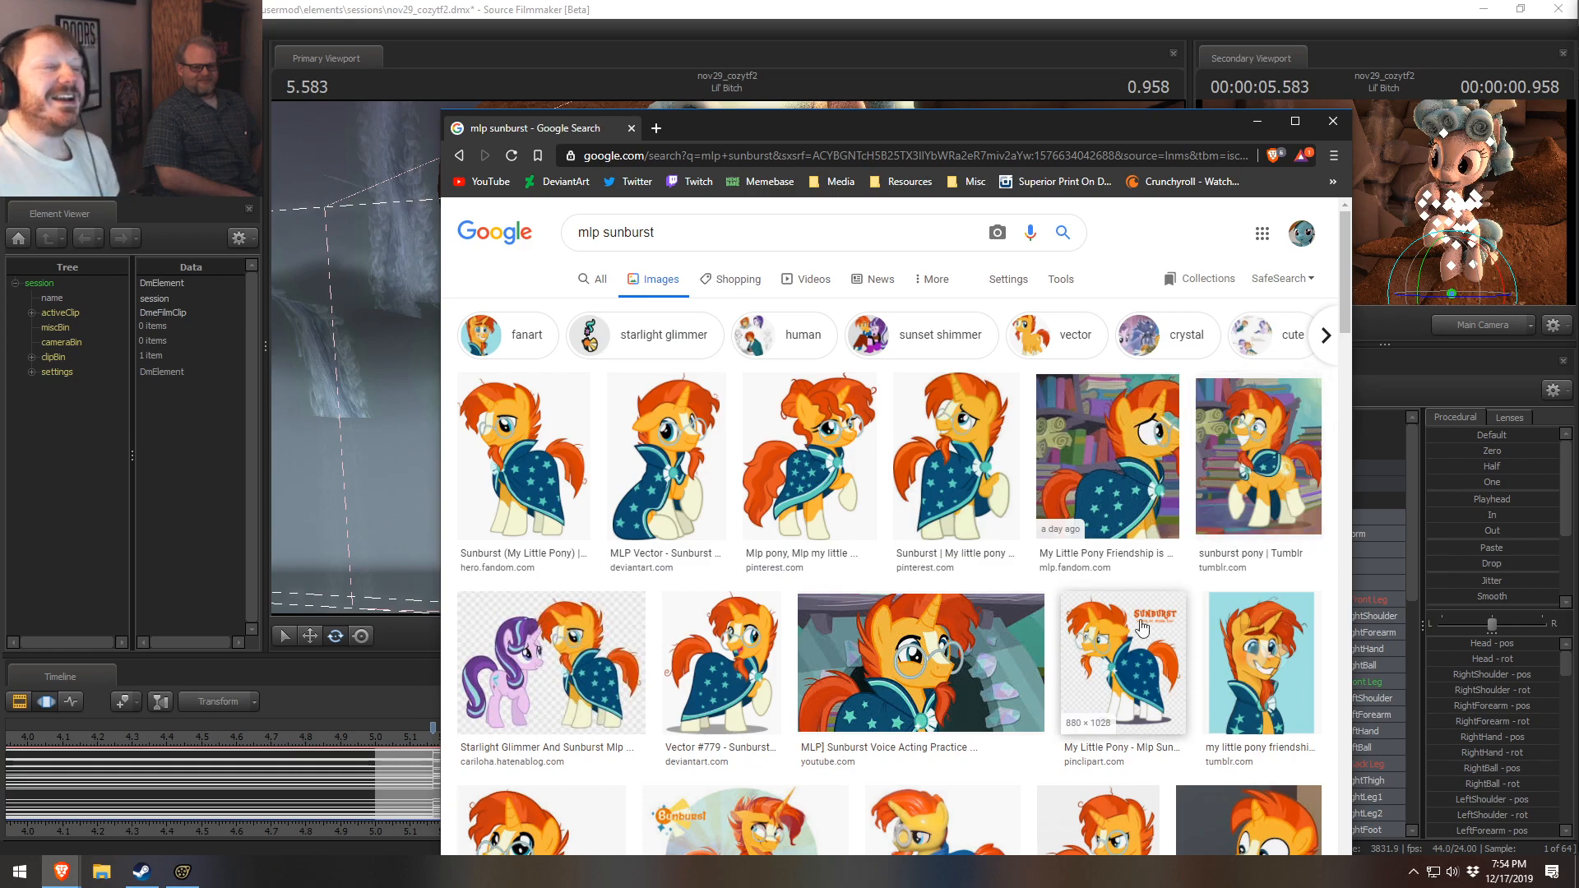
left_click(631, 129)
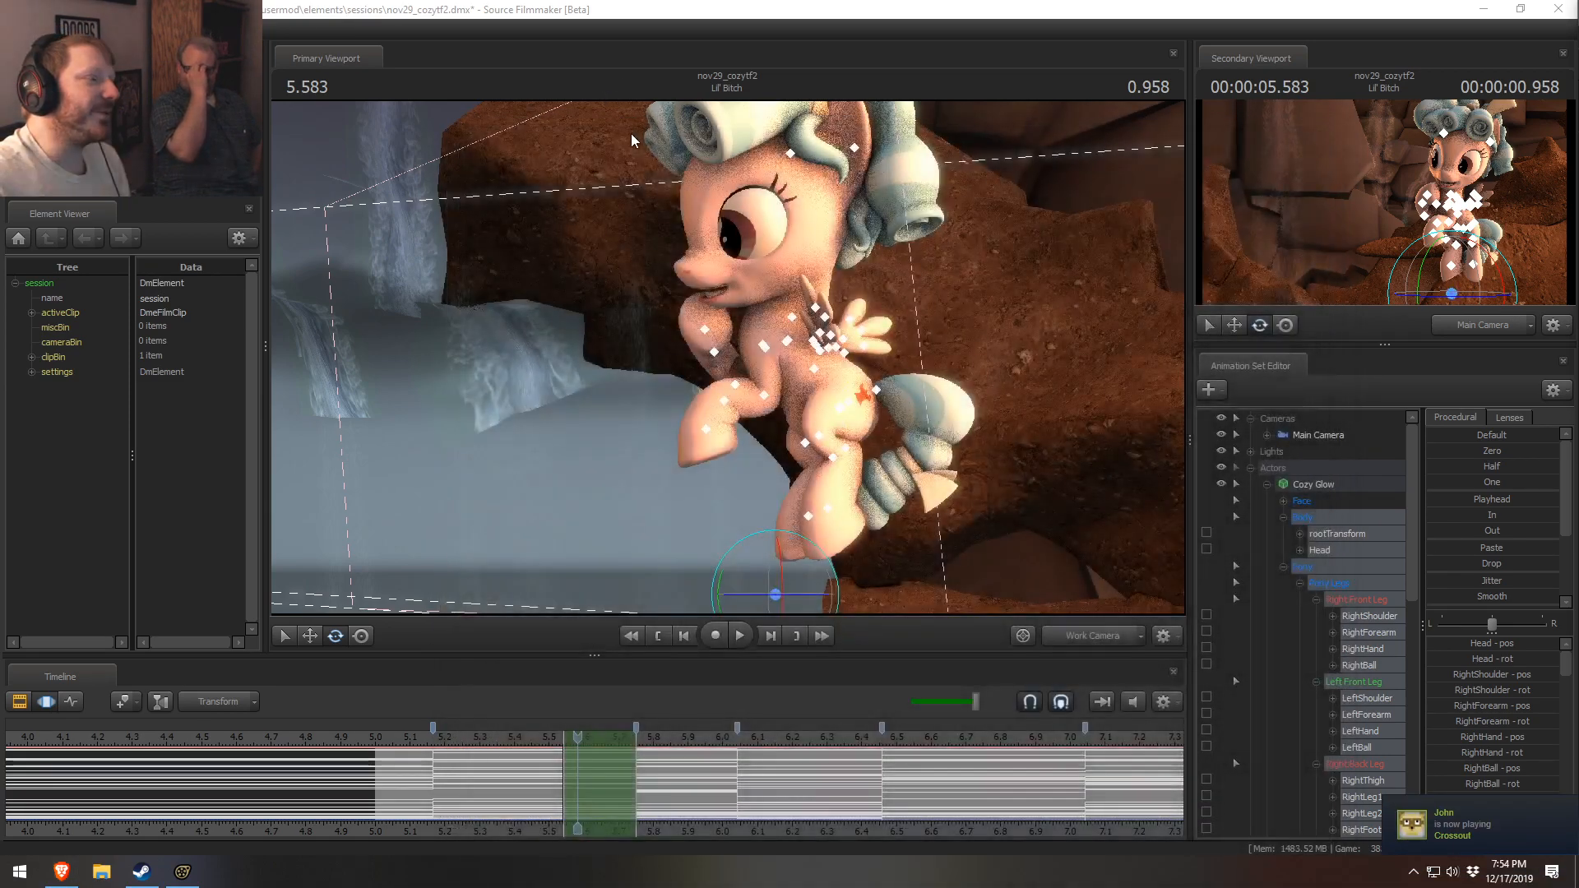
- Check the pose through the Main Camera, return to the Work Camera, and move the playhead to 5.125 seconds
left_click(1112, 636)
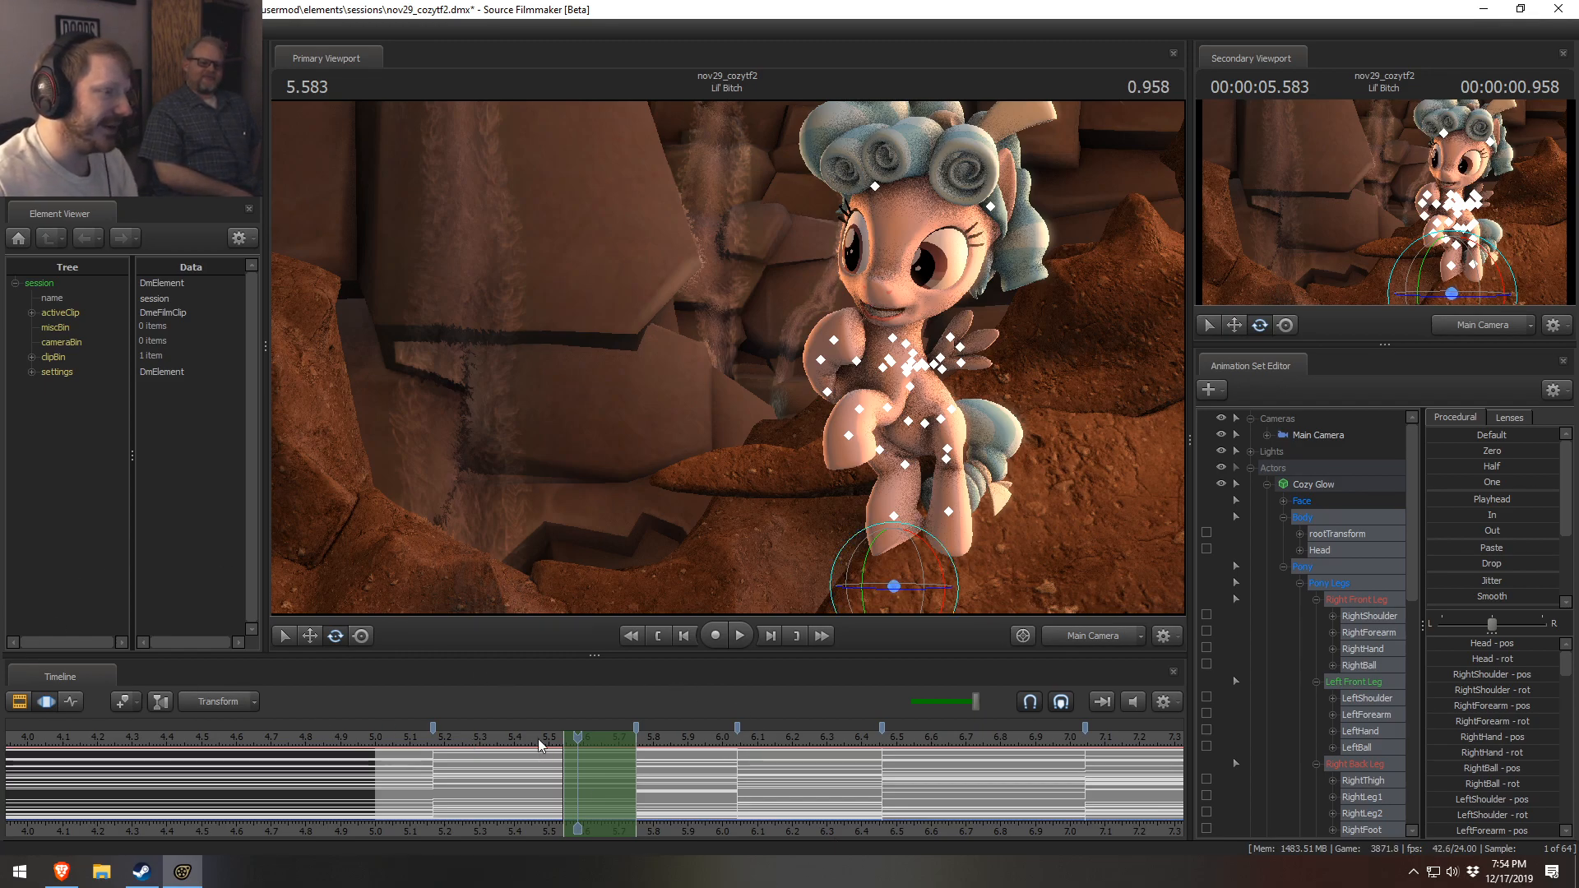
left_click(1102, 636)
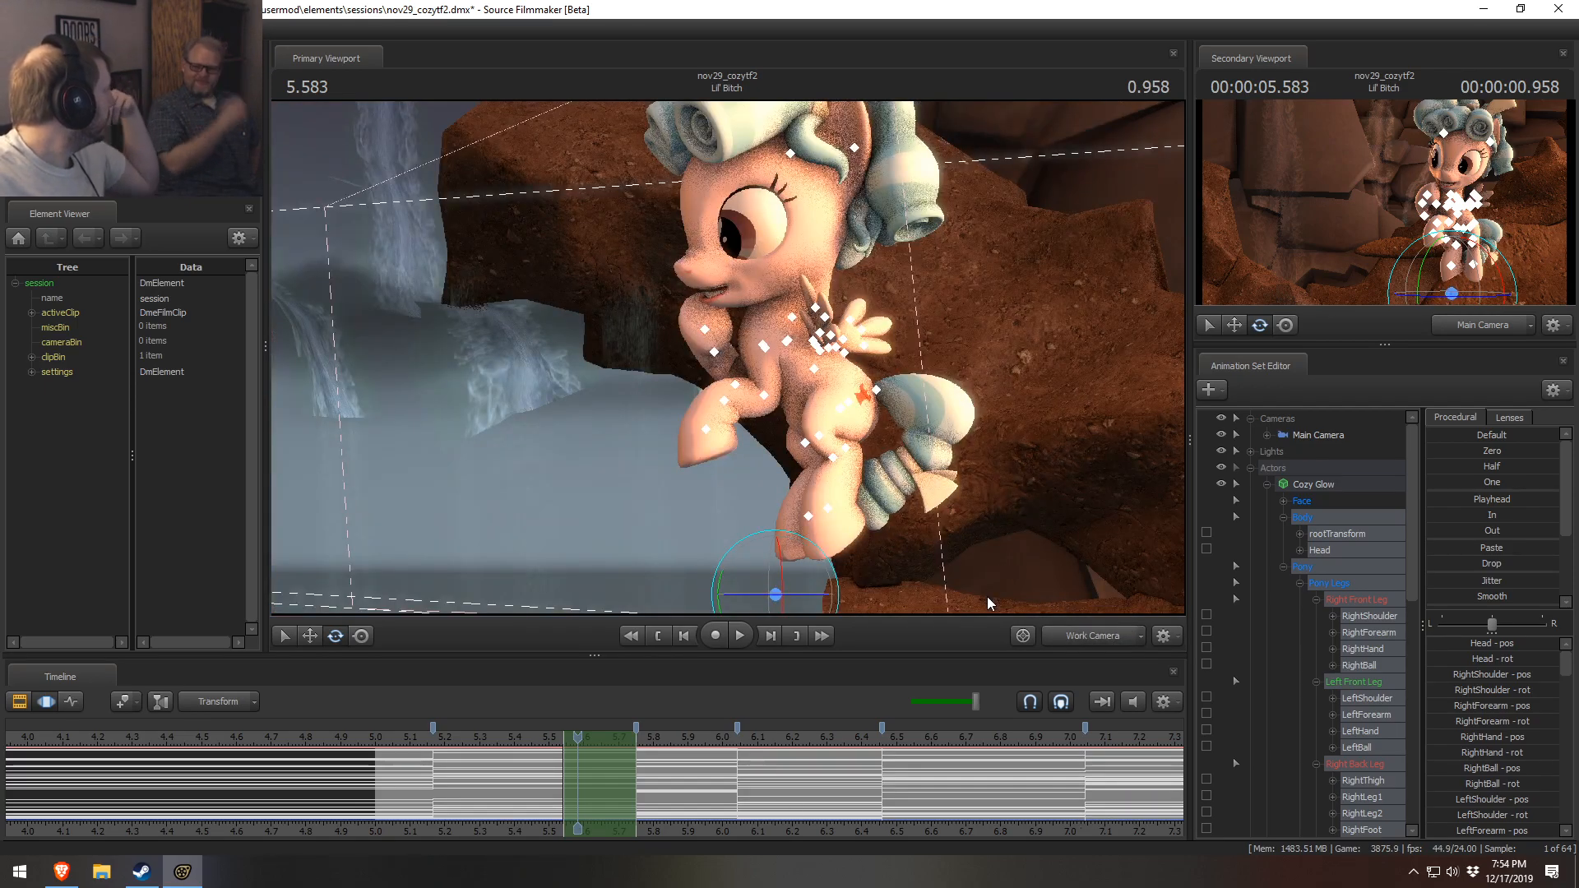
left_click(415, 740)
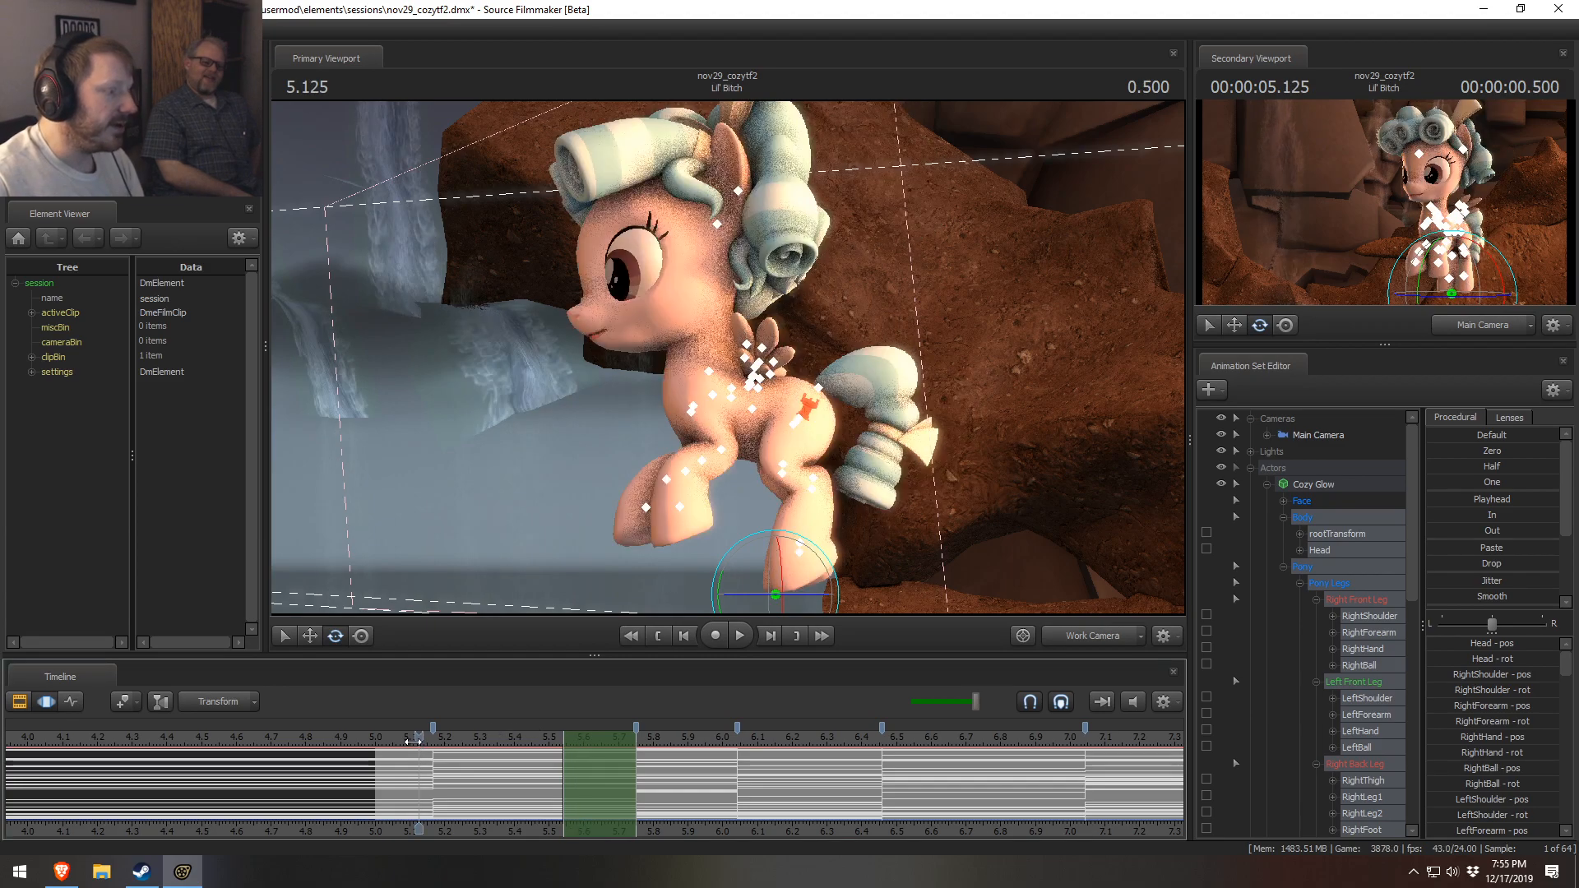
- Play the shot from 5.125 seconds, then set a time selection from about 6.92 to 7.04 seconds around the playhead at 7.000
key("space")
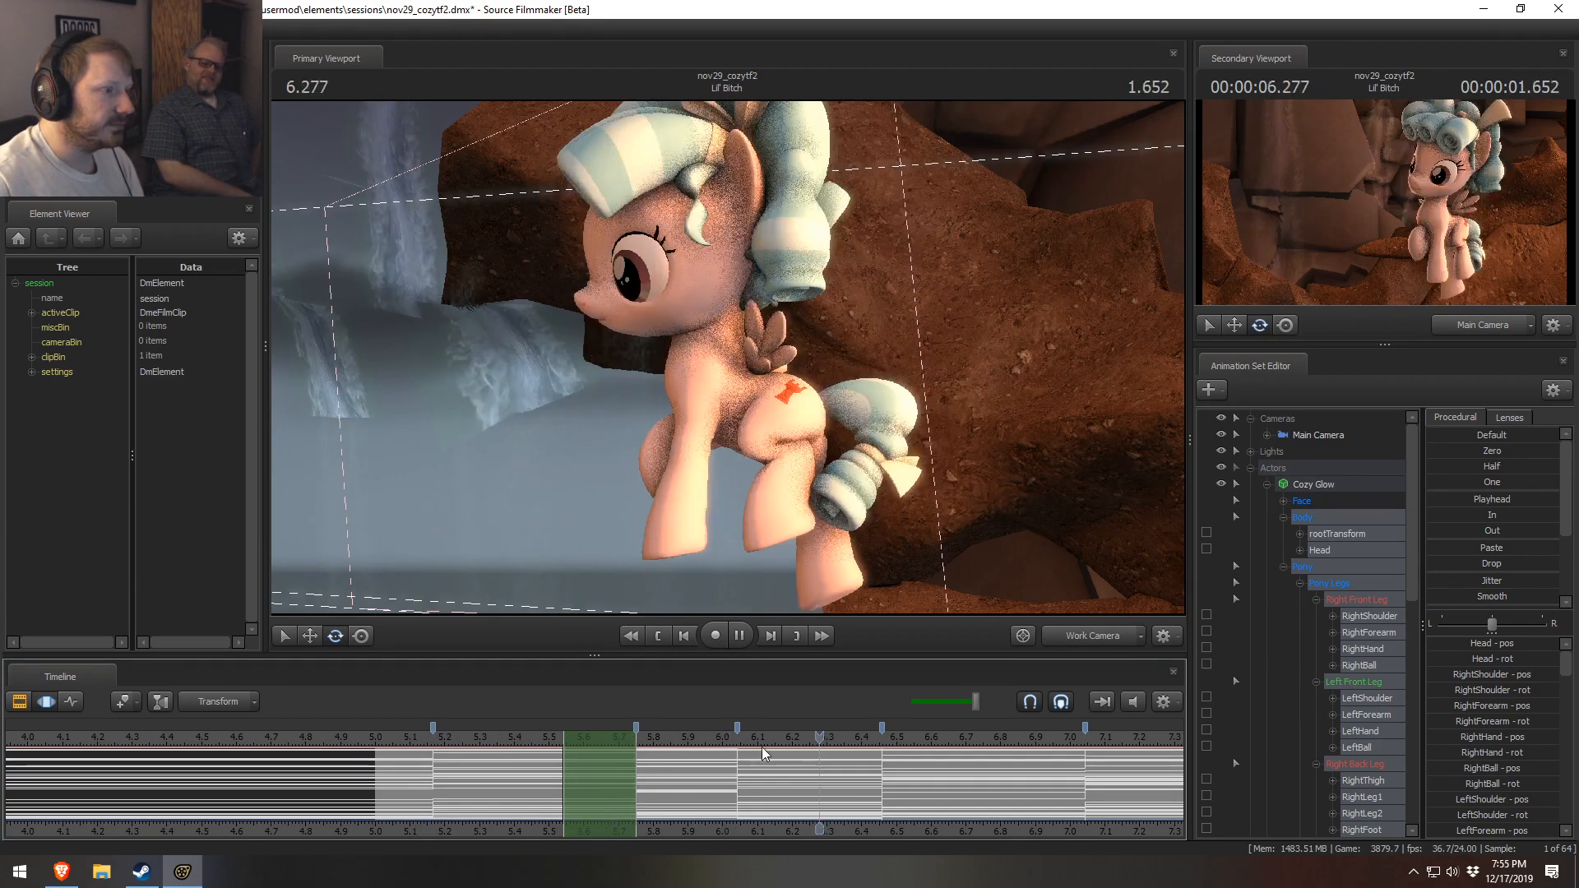
key("space")
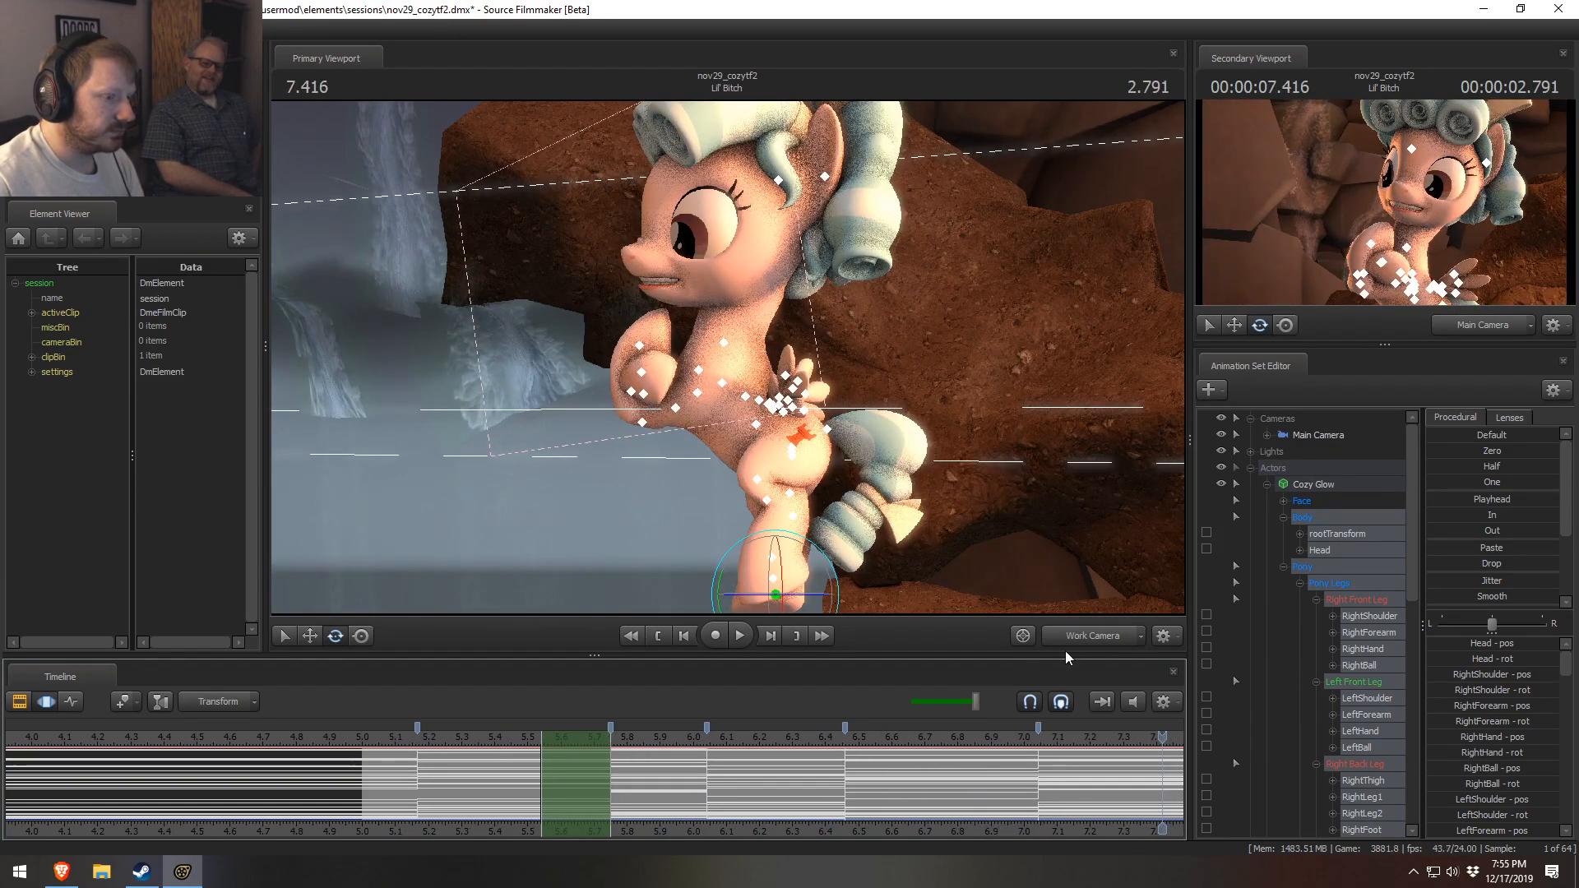
key("shift")
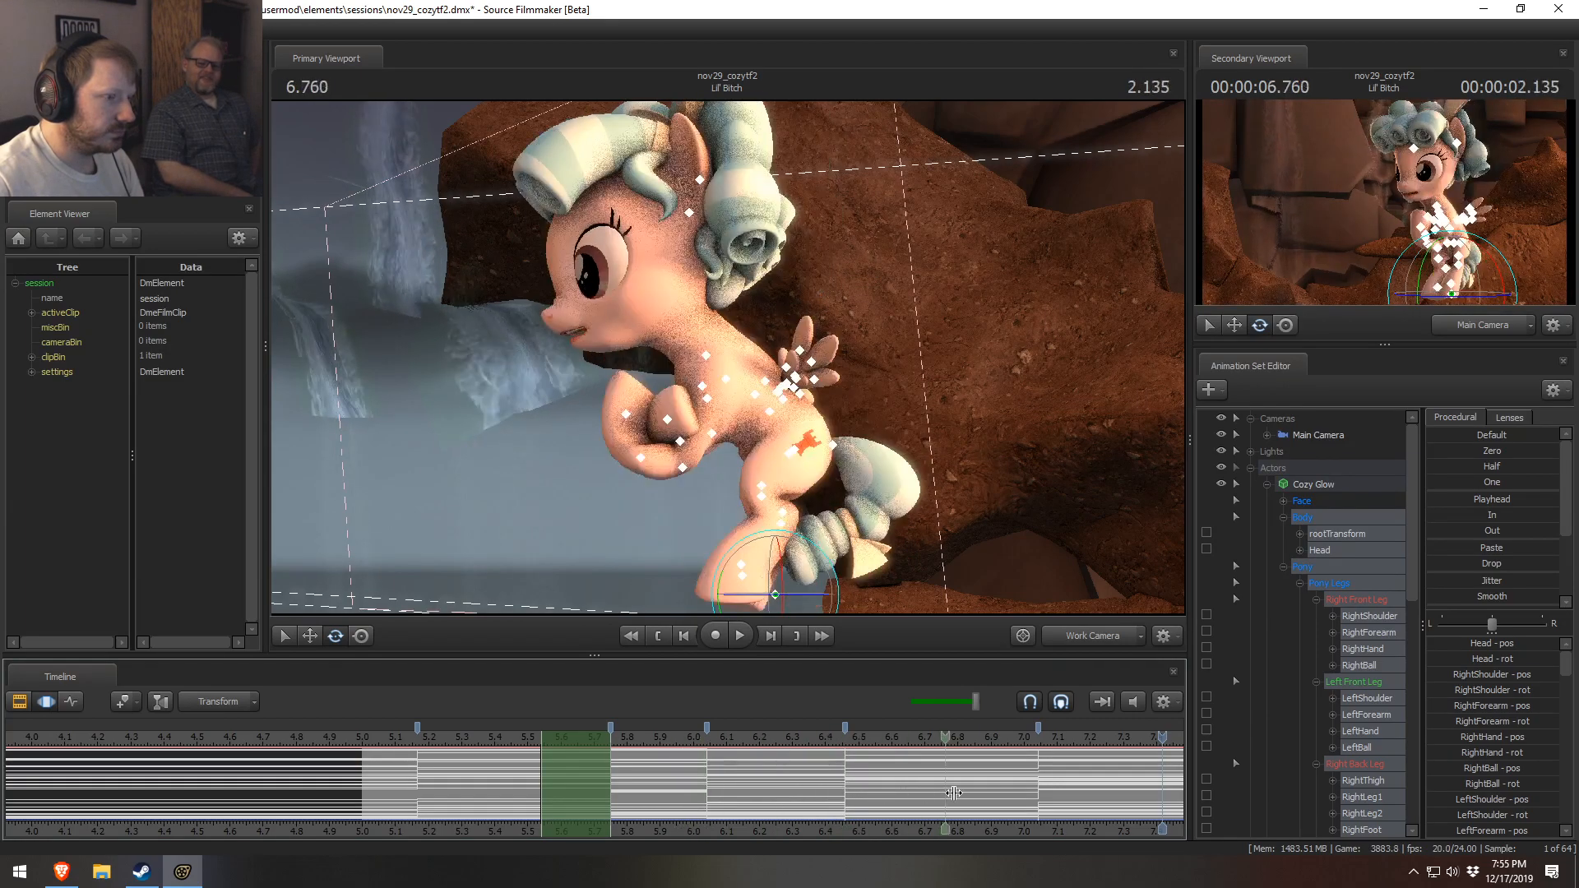
left_click(1006, 795)
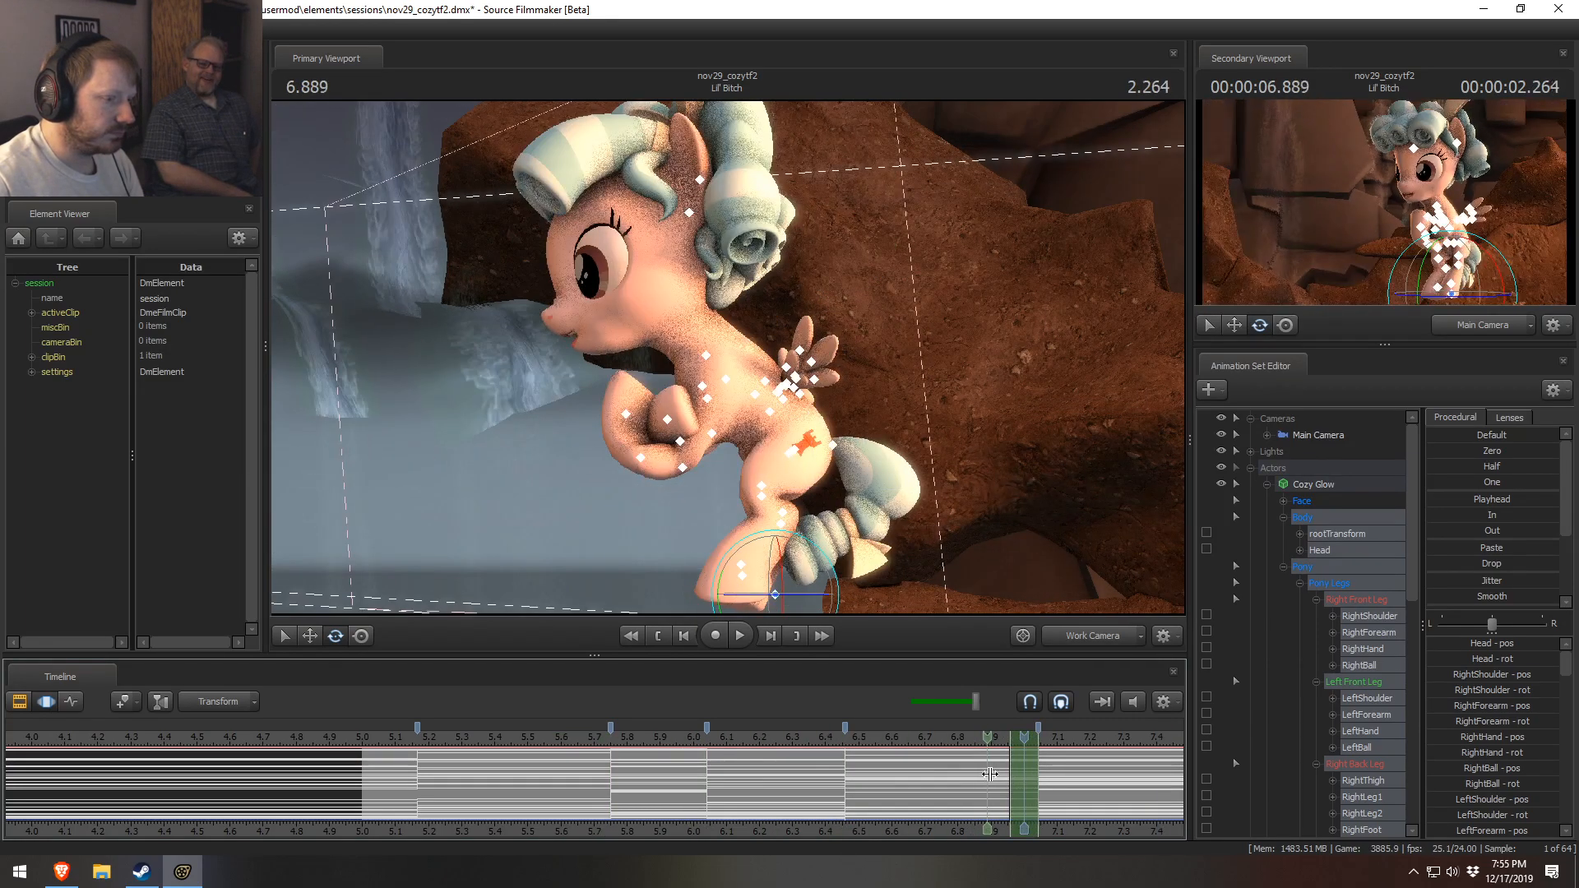
left_click_drag(1011, 773, 997, 773)
- Lean Cozy Glow's body forward at 7.000 seconds by rotating the hip and lower chest bones and shifting Chest2
key("ctrl")
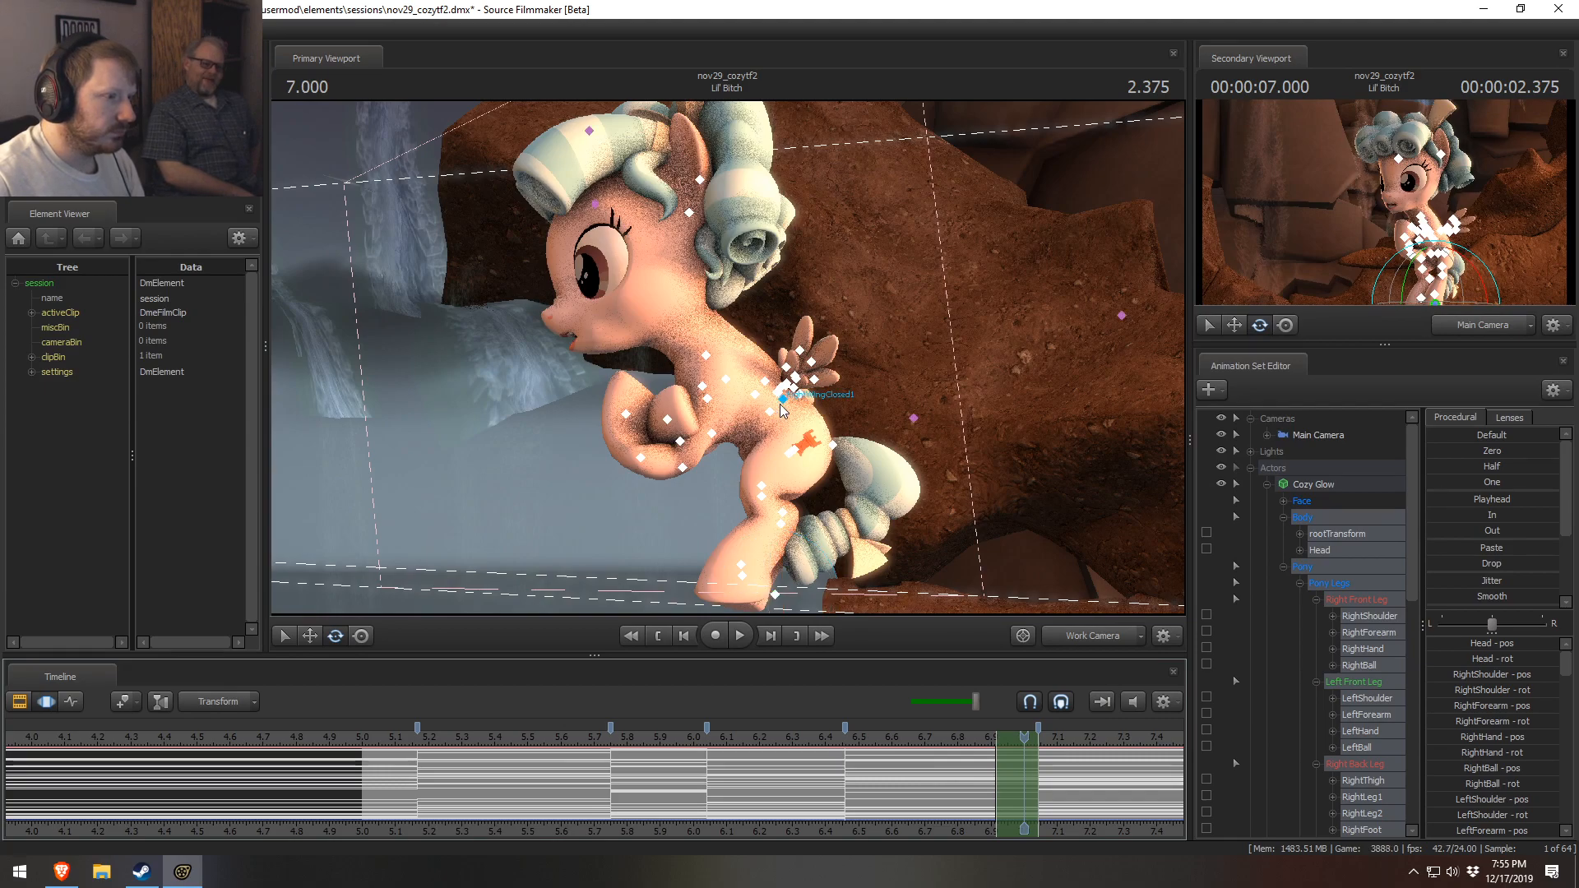
left_click(789, 453, "ctrl")
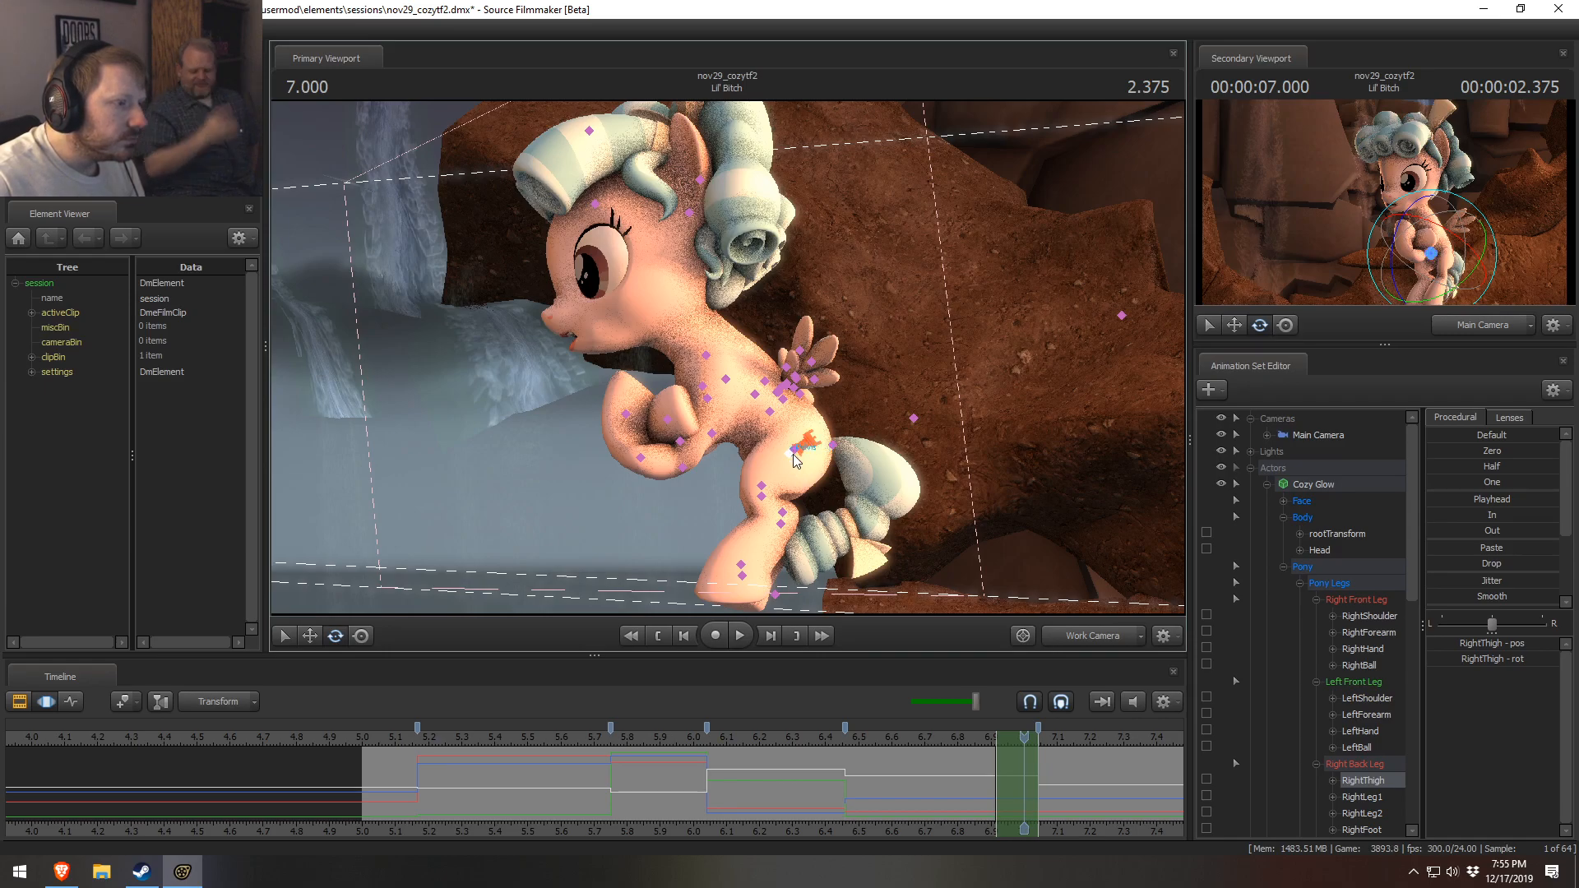
left_click(794, 454, "ctrl")
left_click_drag(806, 498, 758, 418)
left_click(775, 409, "ctrl")
left_click(740, 368, "ctrl+shift")
key("w")
left_click_drag(734, 354, 727, 357)
left_click(734, 391, "ctrl")
- Rotate Cozy Glow's head slightly upward to suit the leaned-forward body
key("ctrl")
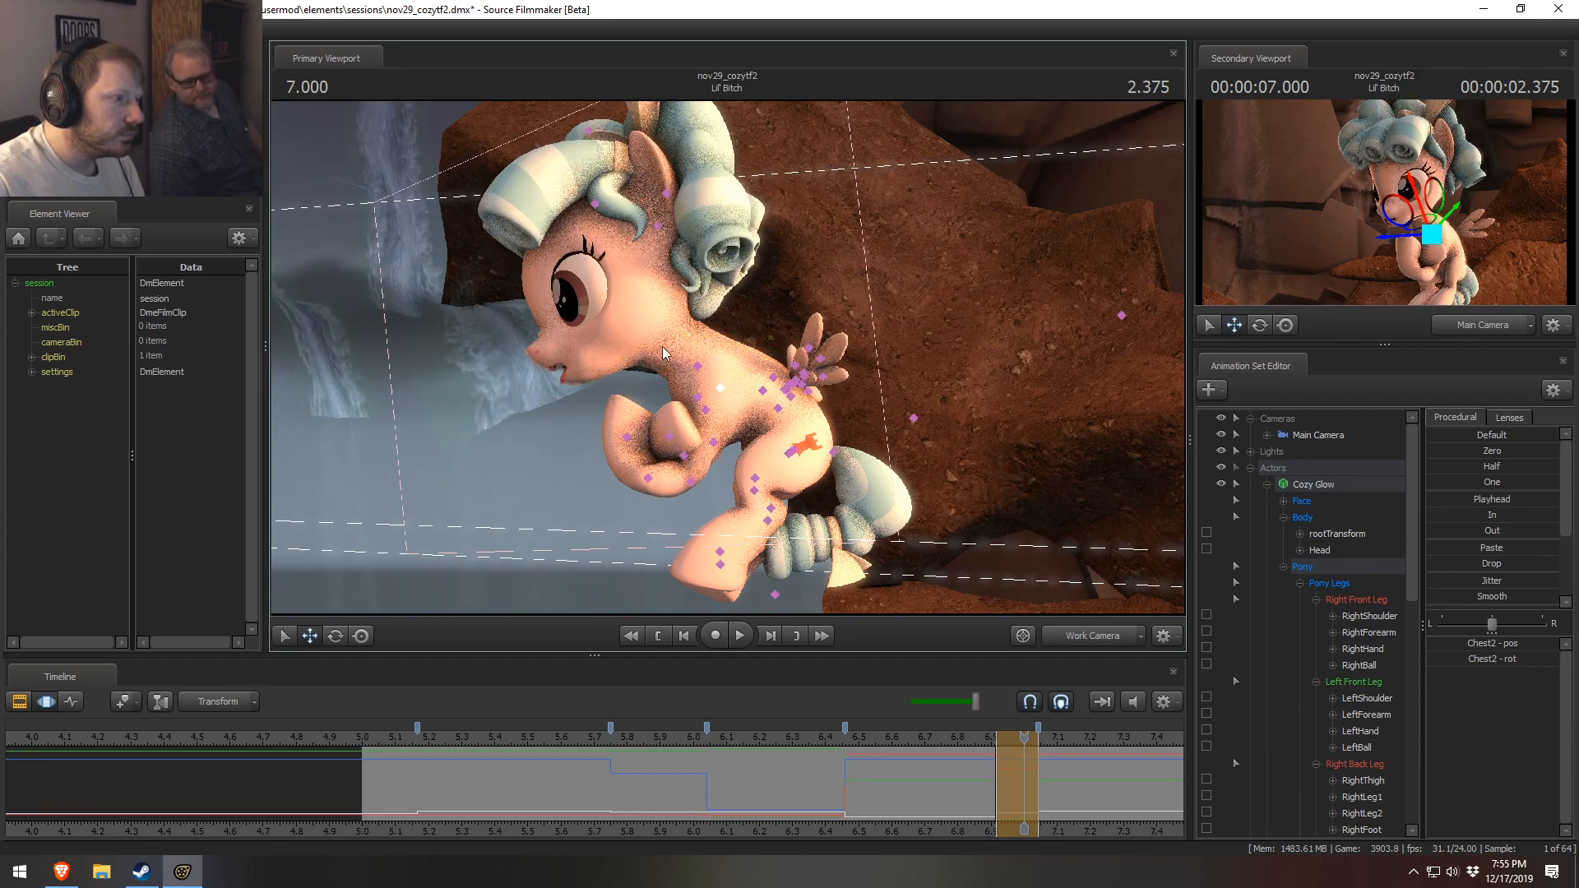
left_click(643, 324, "ctrl")
key("e")
left_click_drag(646, 373, 638, 372)
- Adjust the front legs by rotating the LeftShoulder and RightHand bones
left_click(709, 405, "ctrl")
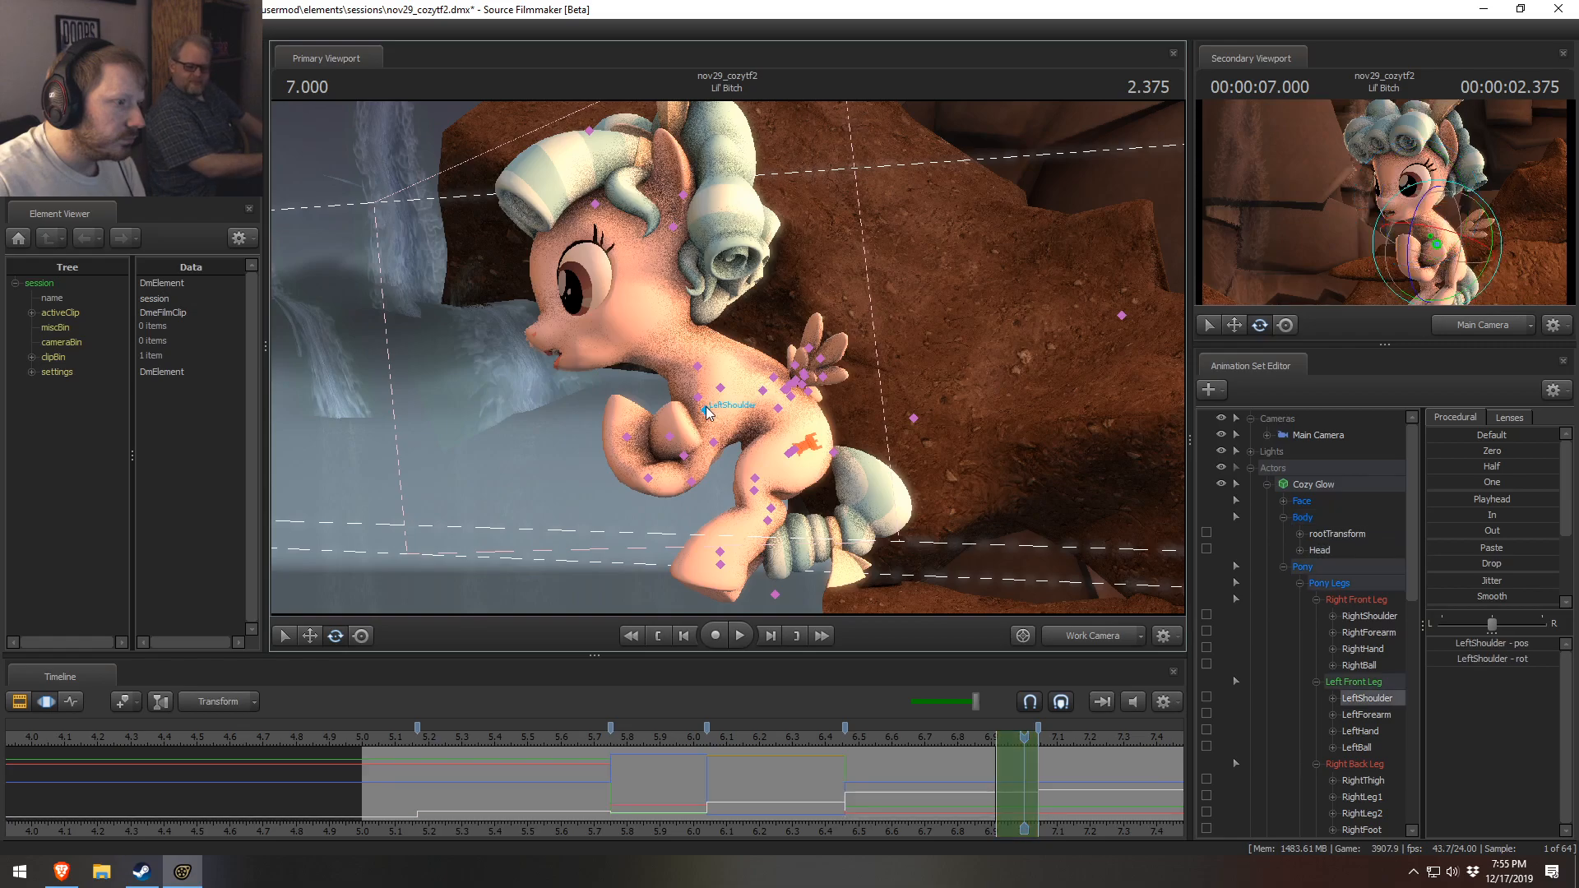
left_click_drag(767, 421, 763, 393)
key("ctrl")
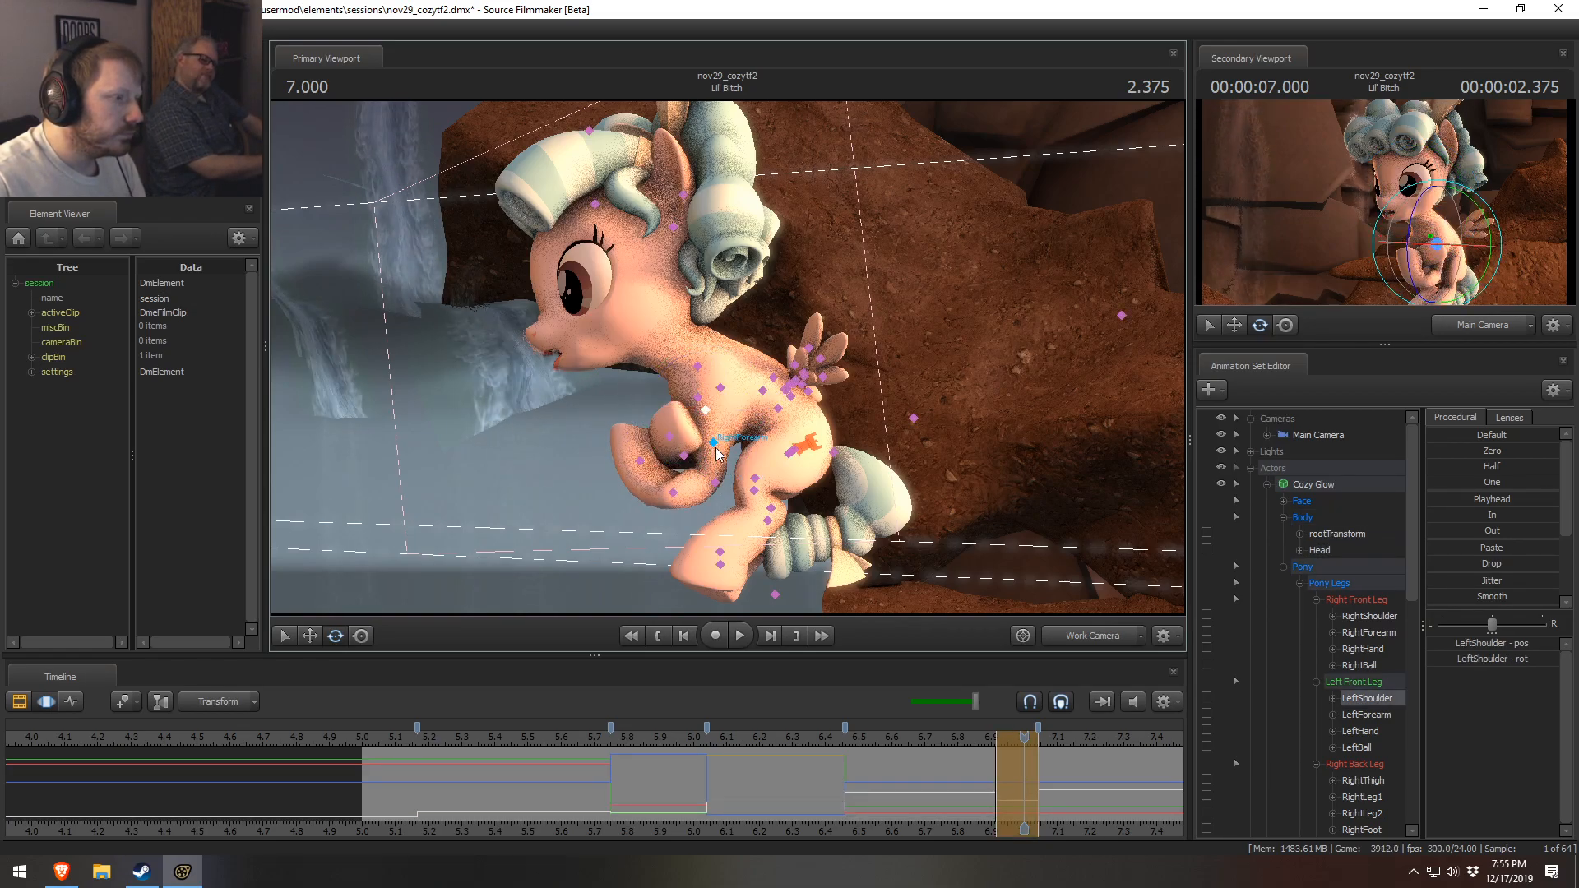
left_click(721, 482, "ctrl")
left_click_drag(774, 452, 777, 473)
- Try another LeftShoulder rotation and undo it, then rotate RightShoulder and compare the pose with the neighbouring frame
key("ctrl")
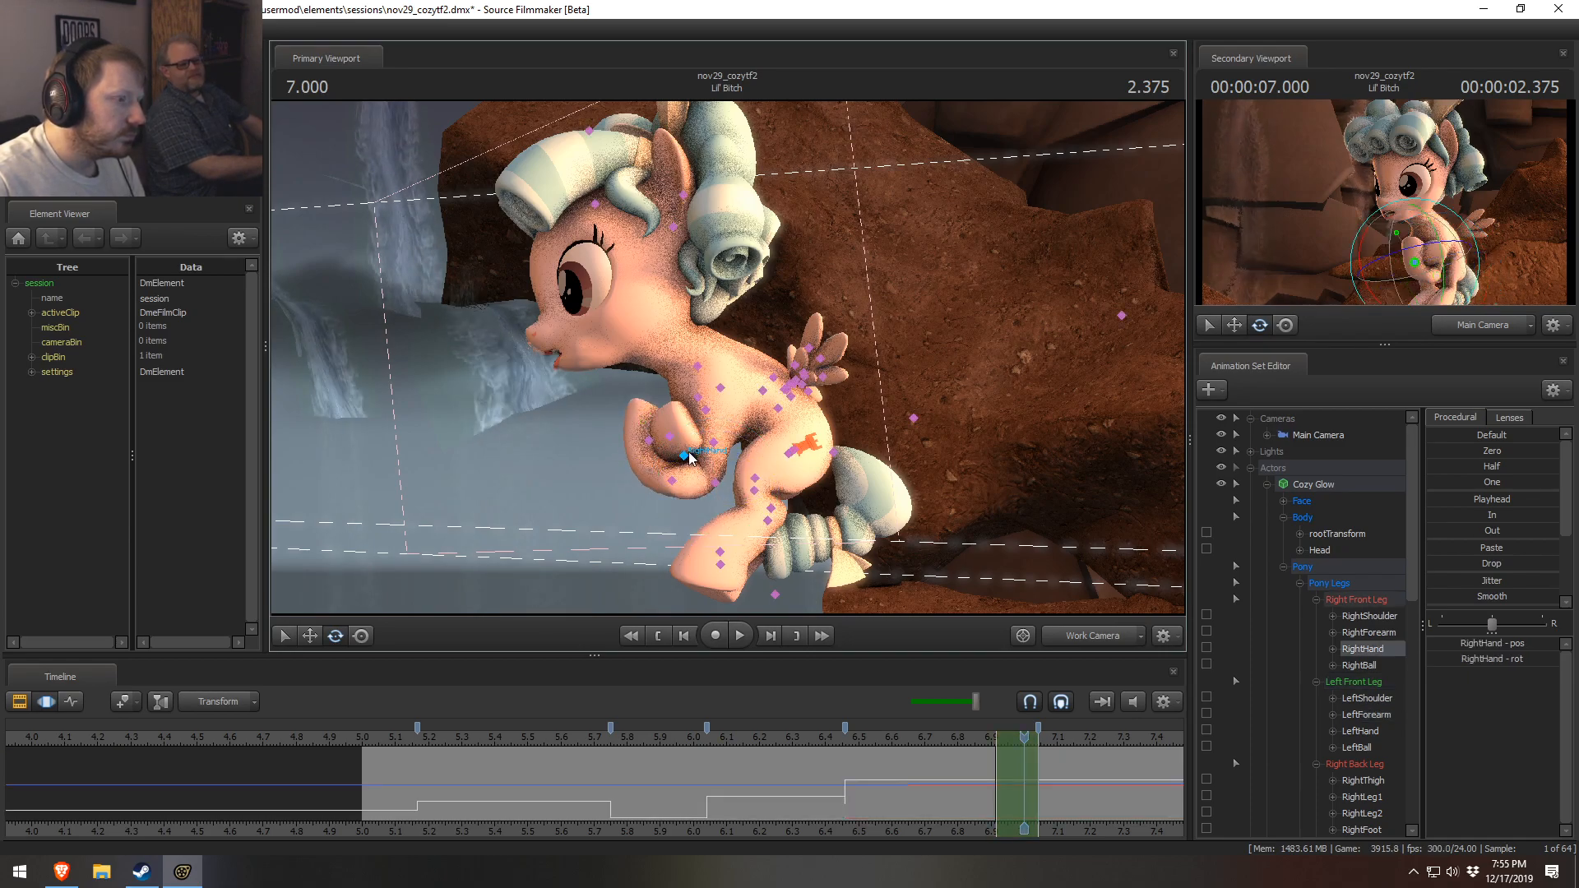
left_click(706, 410, "ctrl")
left_click_drag(711, 446, 693, 443)
key("ctrl+z")
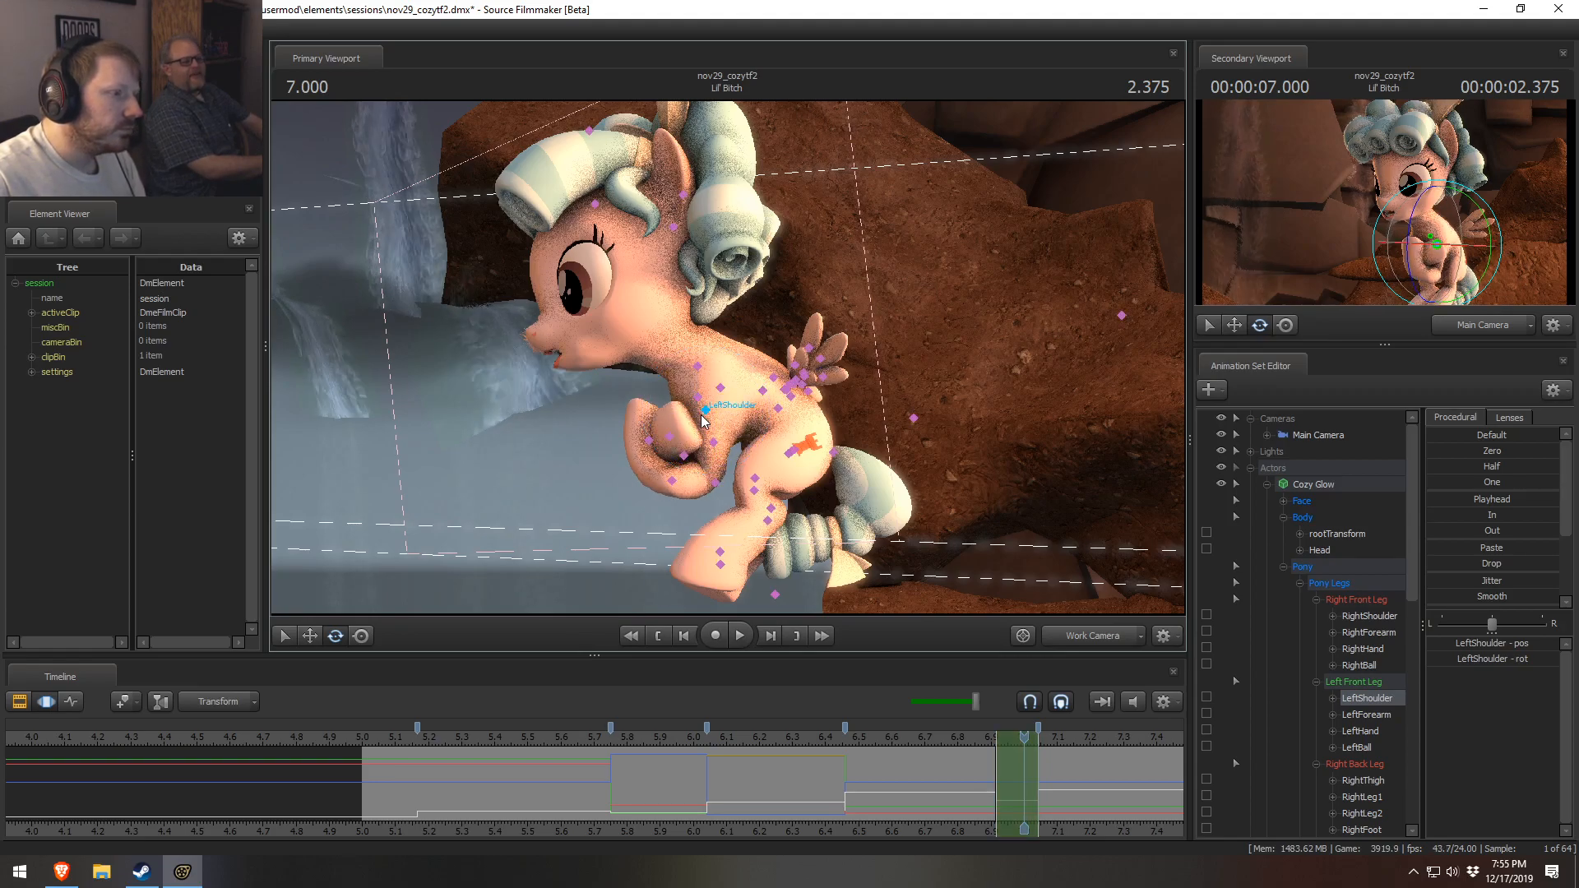
left_click(694, 447, "ctrl")
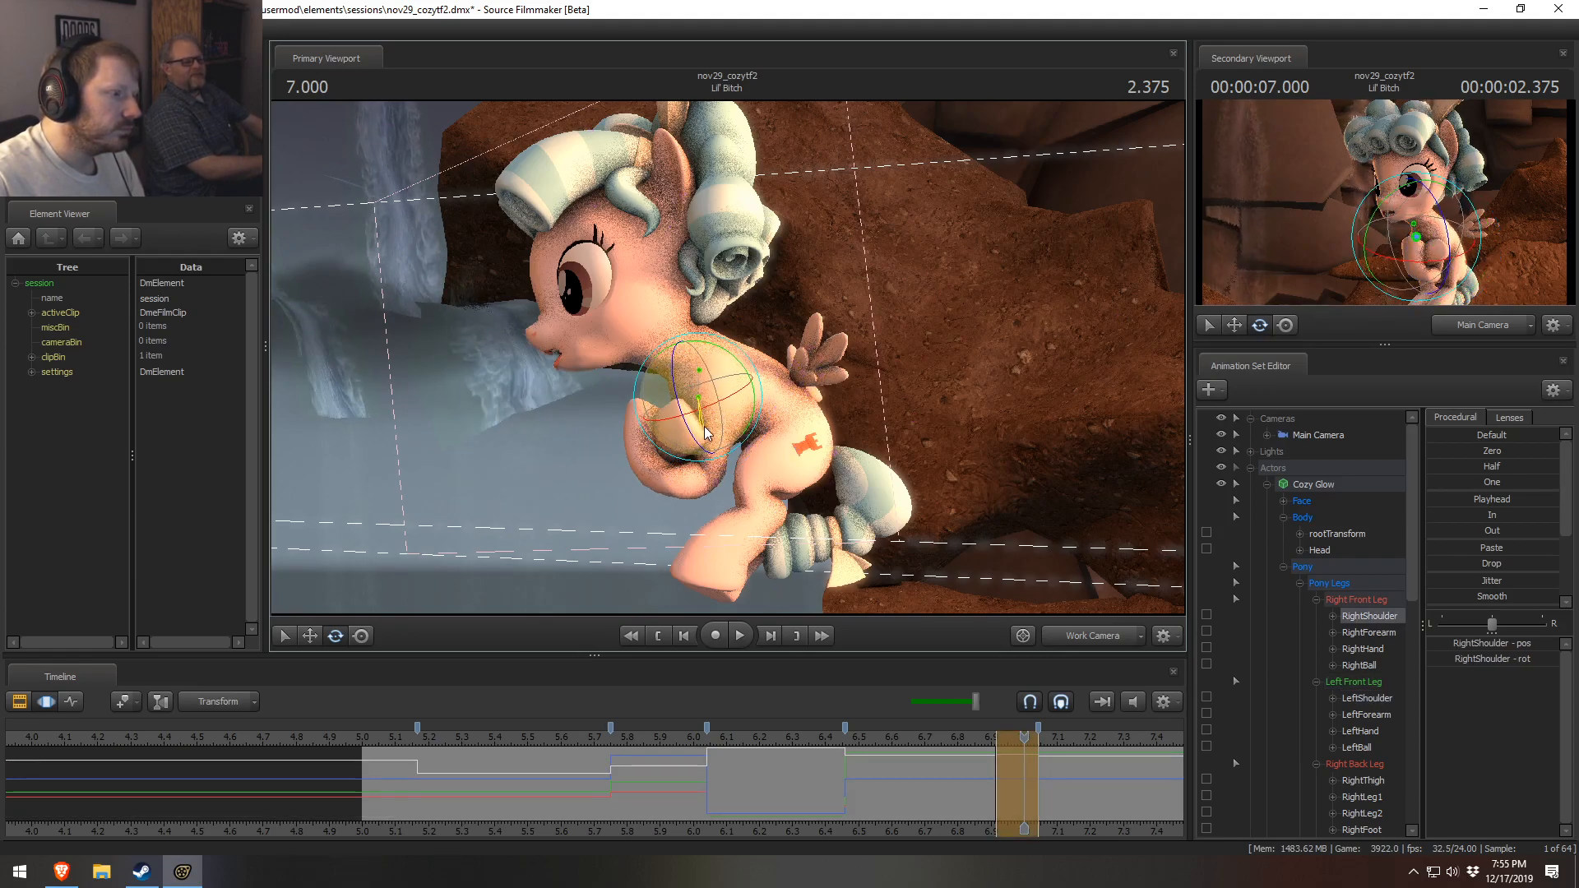
key("Right")
key("Left")
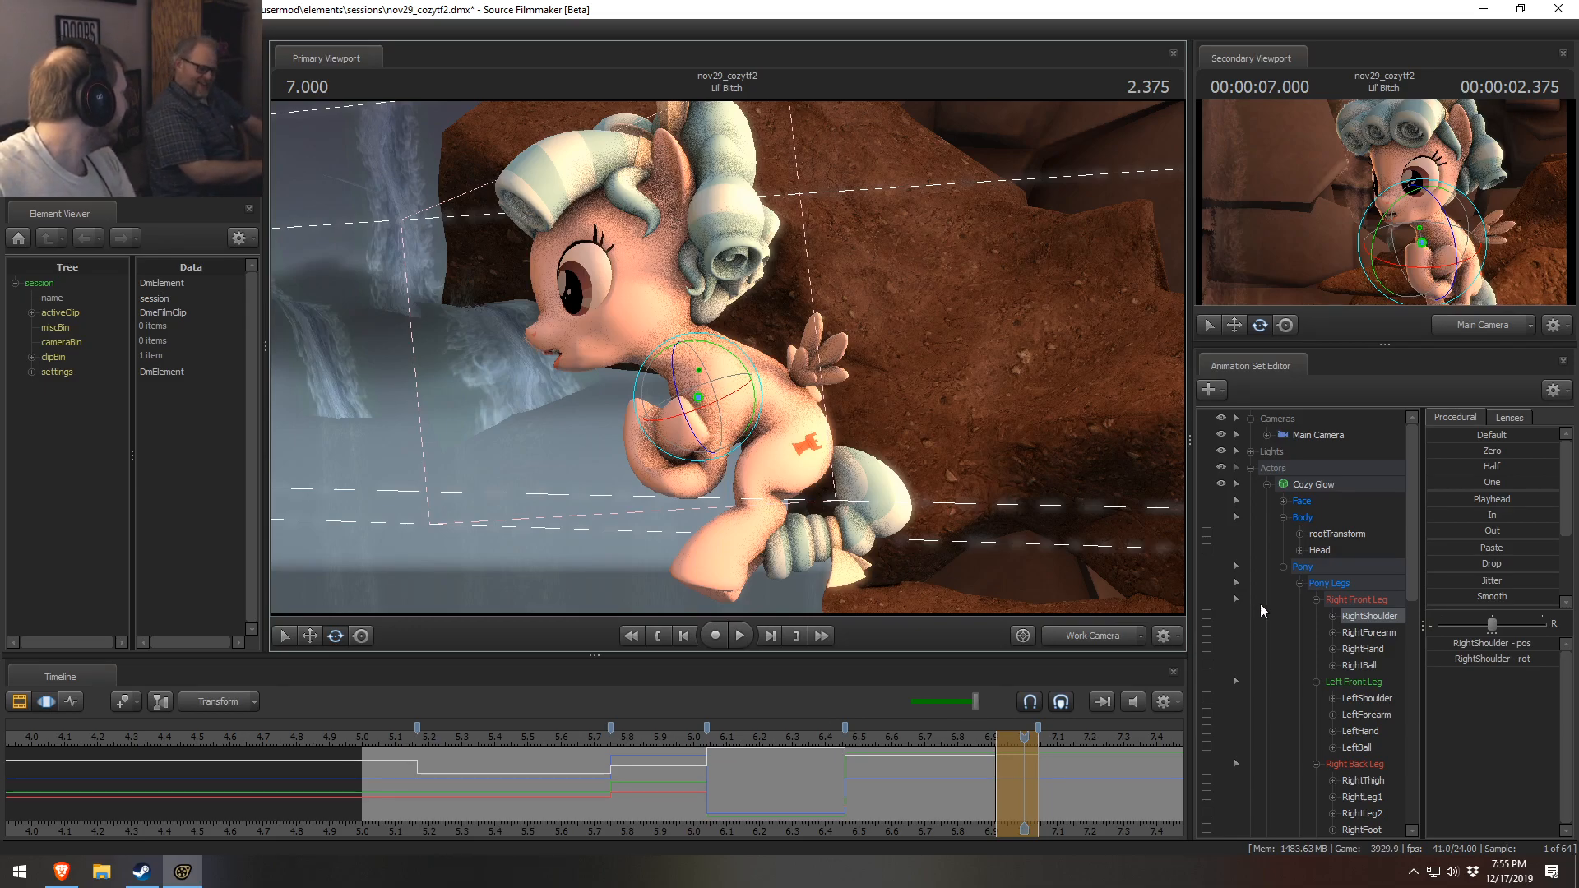
- Rotate the neck slightly forward at 7.000 seconds
key("ctrl")
left_click(701, 369)
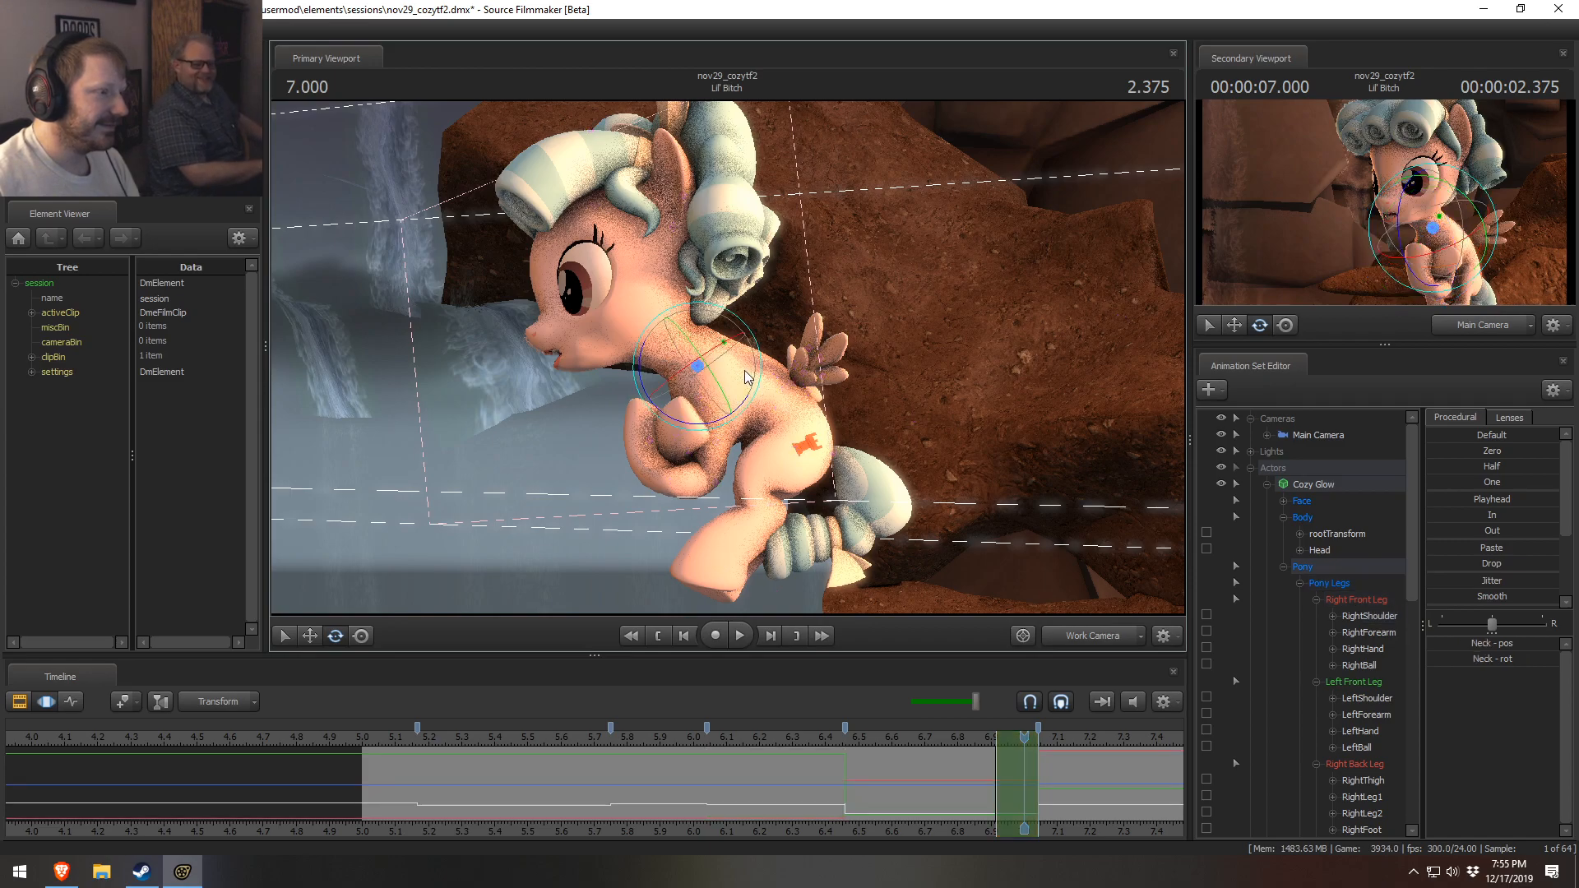
left_click_drag(684, 421, 687, 418)
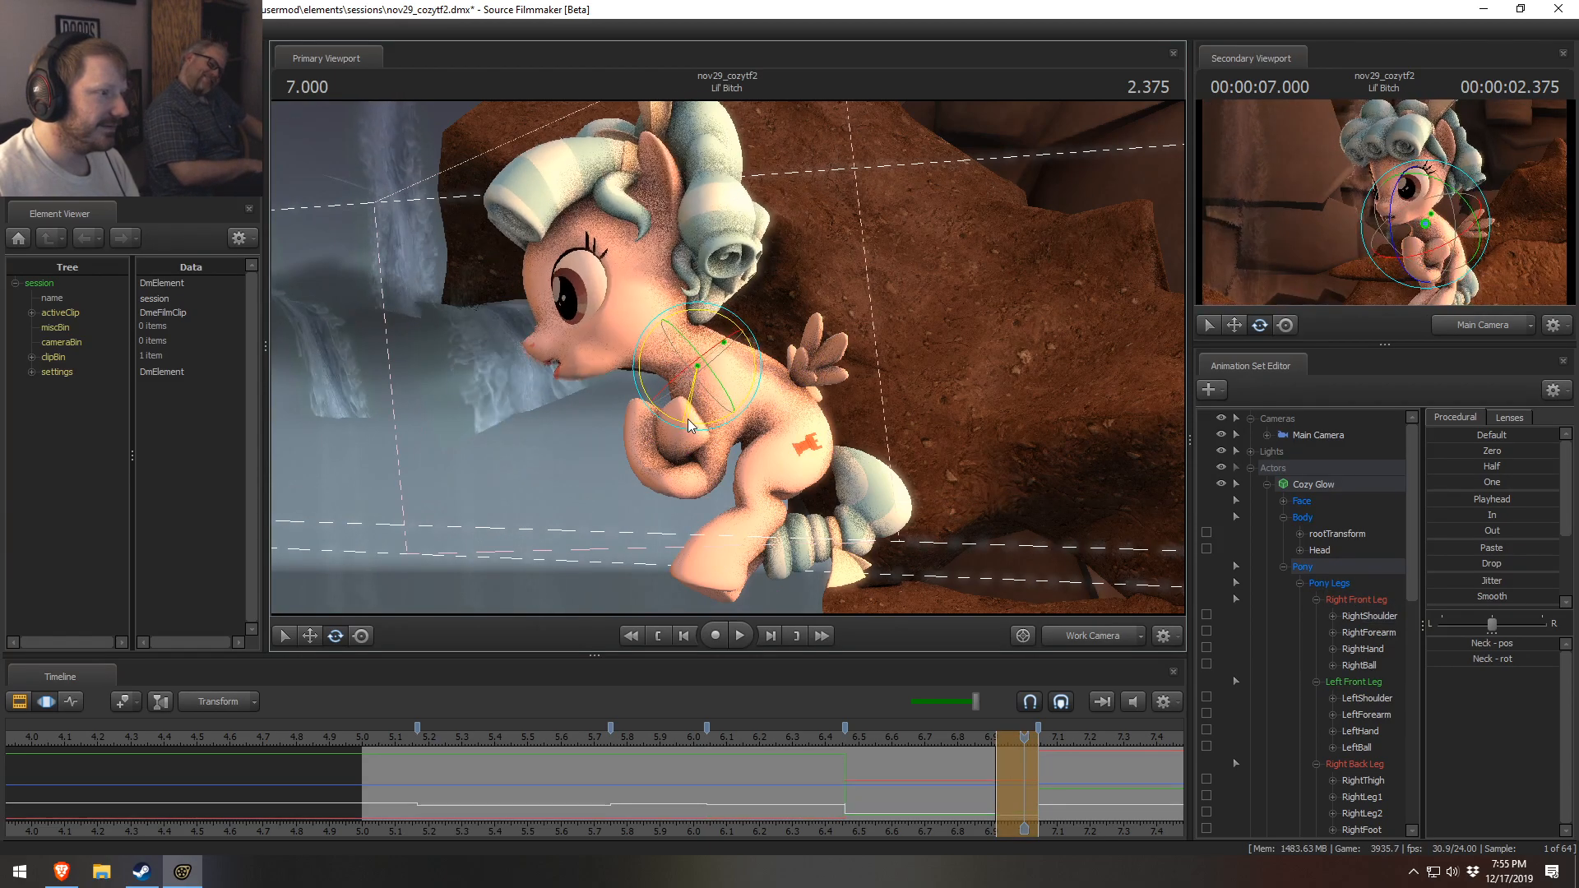
- Adjust the bend of the hind legs by rotating lower leg joints, including LeftLeg1 and LeftLeg2
key("ctrl")
left_click(756, 478)
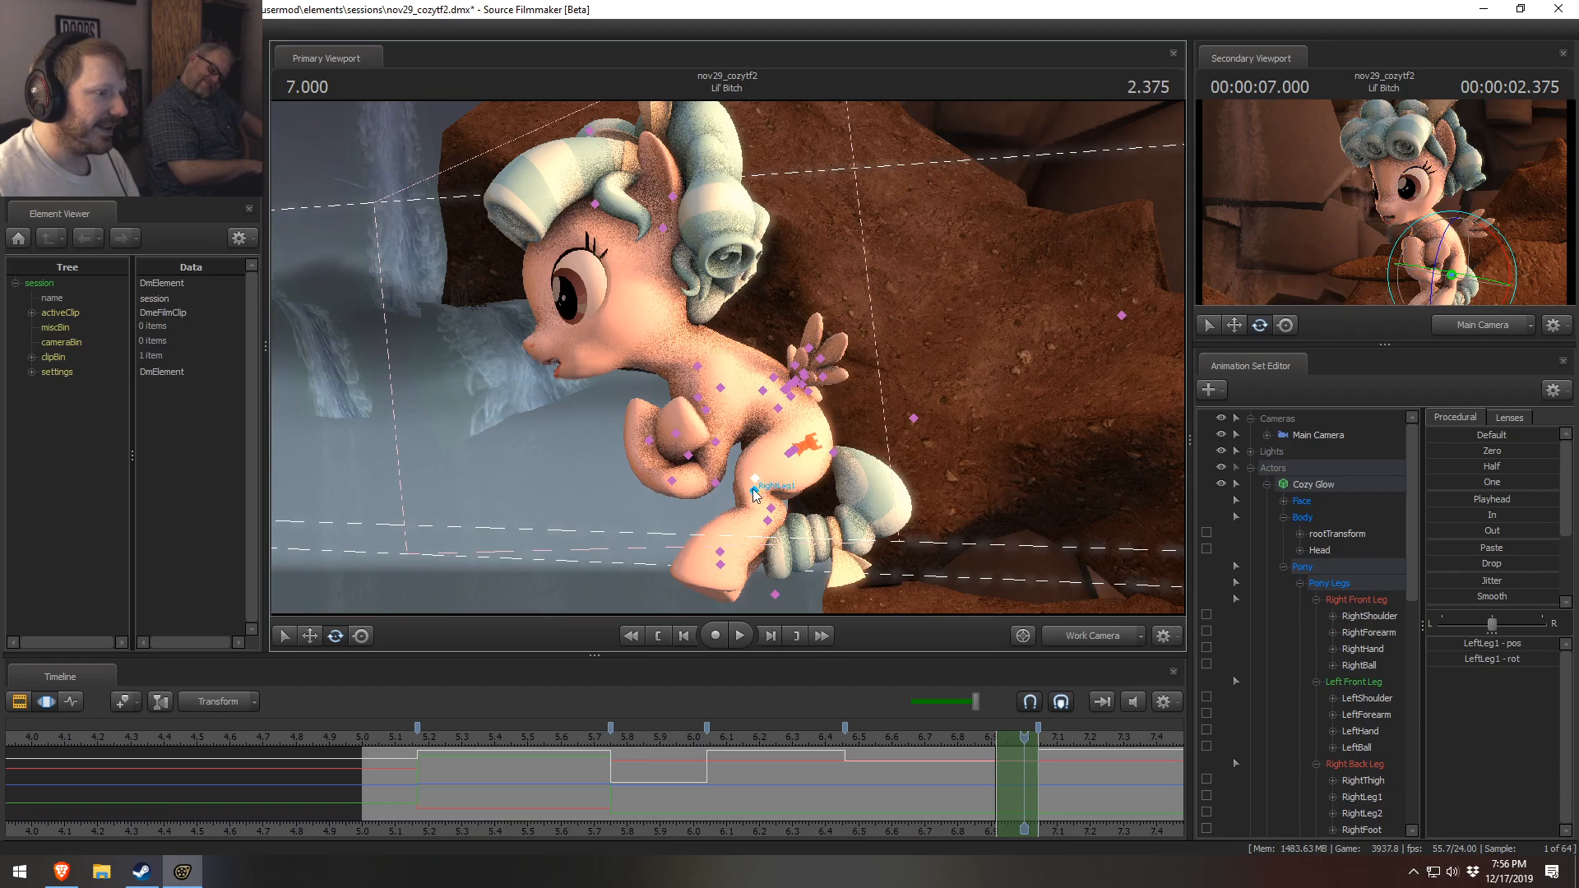
left_click_drag(718, 525, 735, 548)
key("ctrl")
left_click(756, 490, "ctrl")
key("ctrl")
left_click(782, 514, "ctrl")
key("ctrl")
left_click(774, 497, "ctrl")
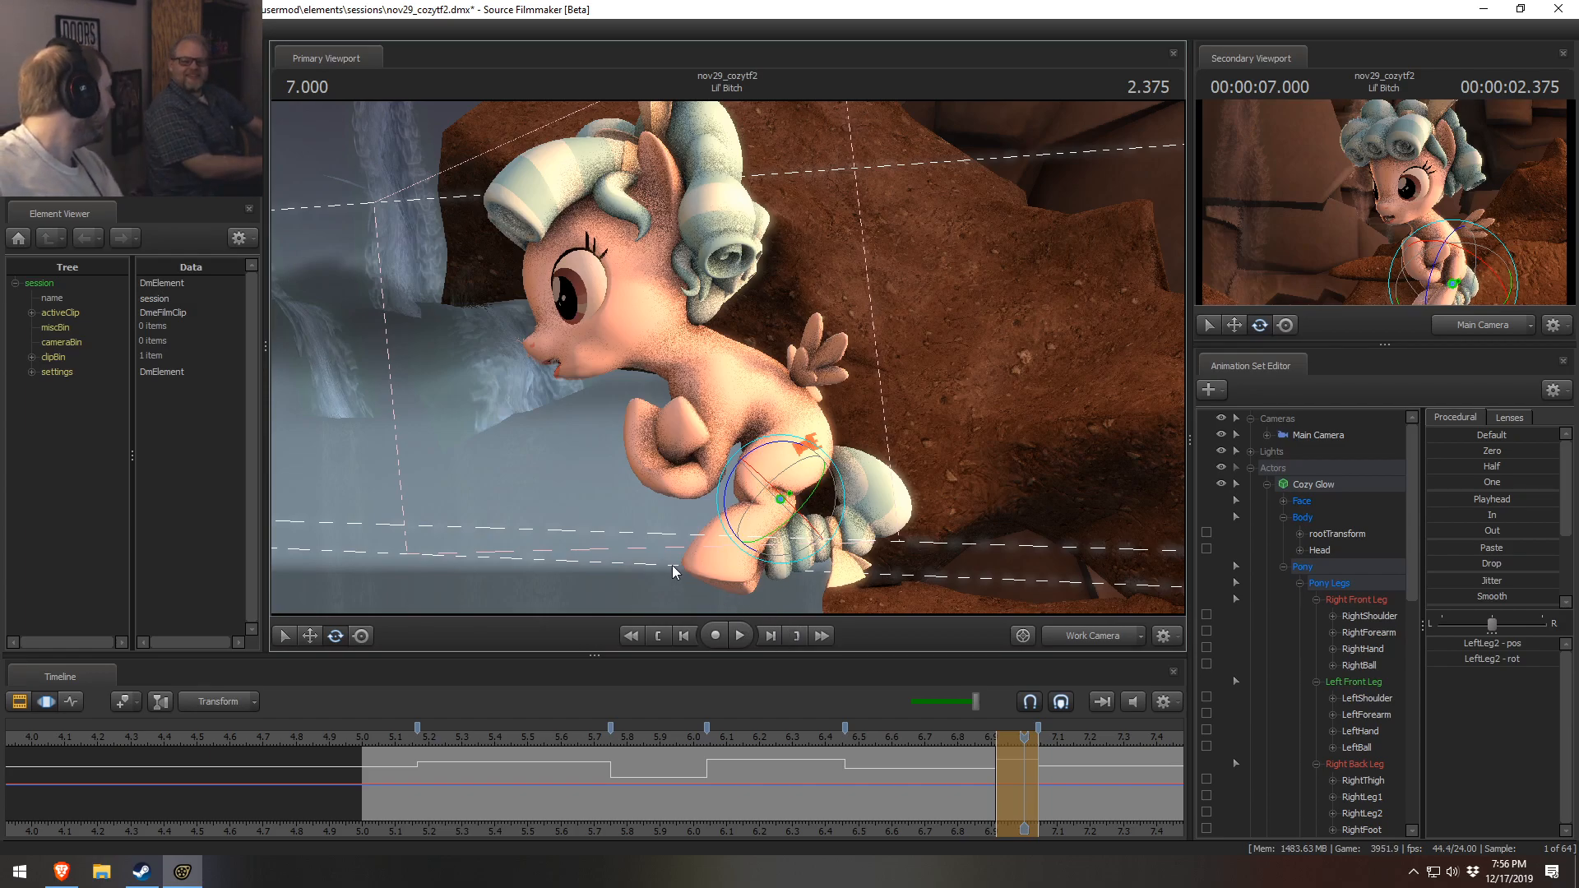
- Rotate LeftThigh, then shift LeftThigh and RightThigh slightly to reposition the hind legs
key("ctrl")
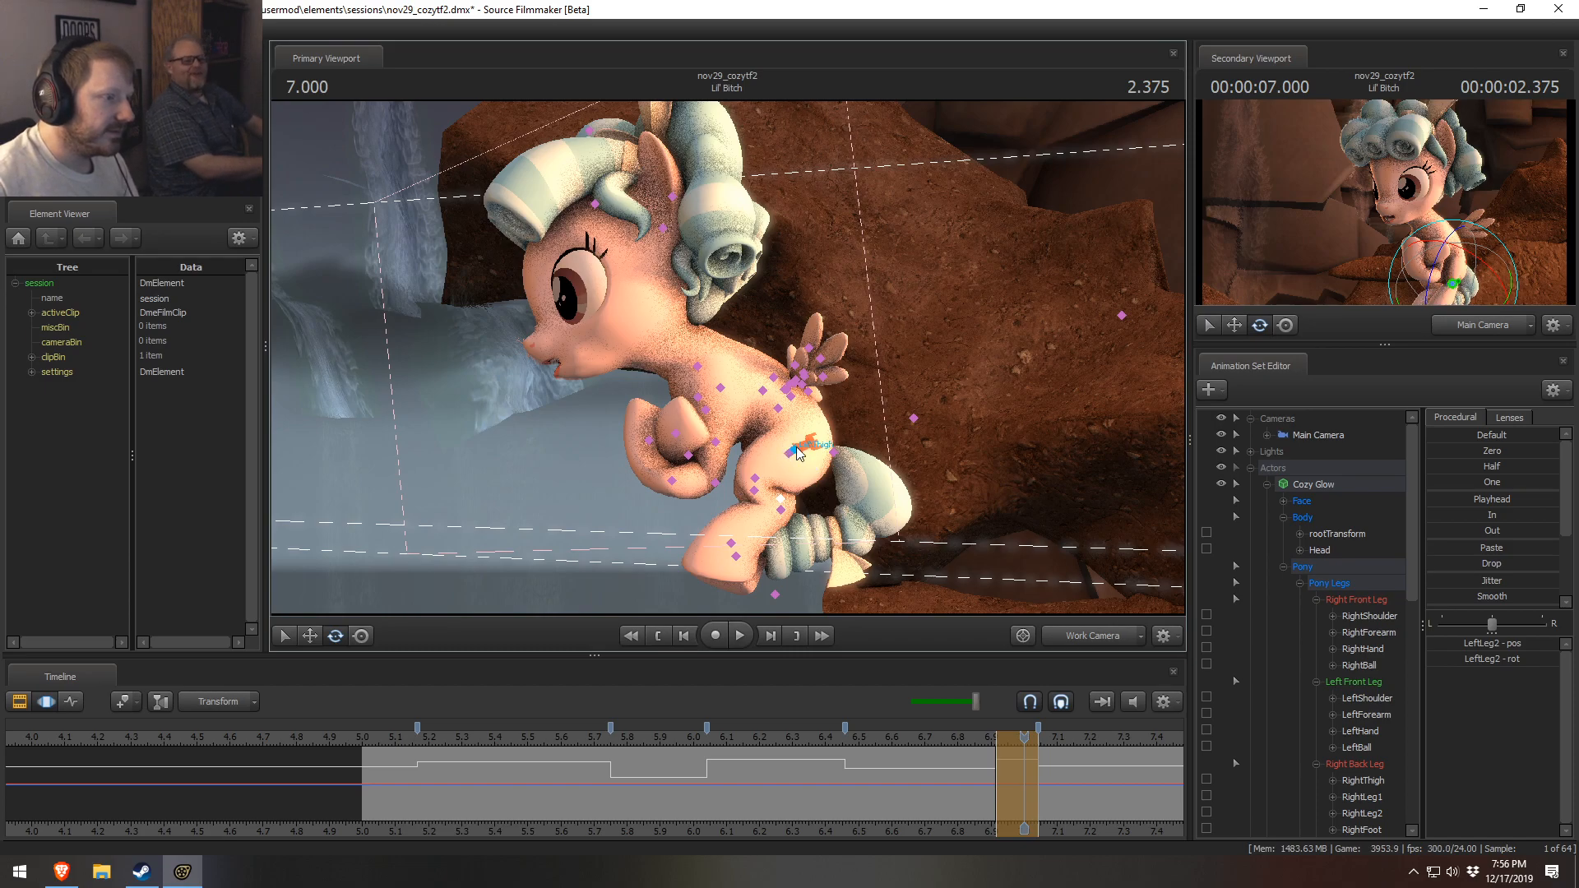
left_click(796, 452, "ctrl")
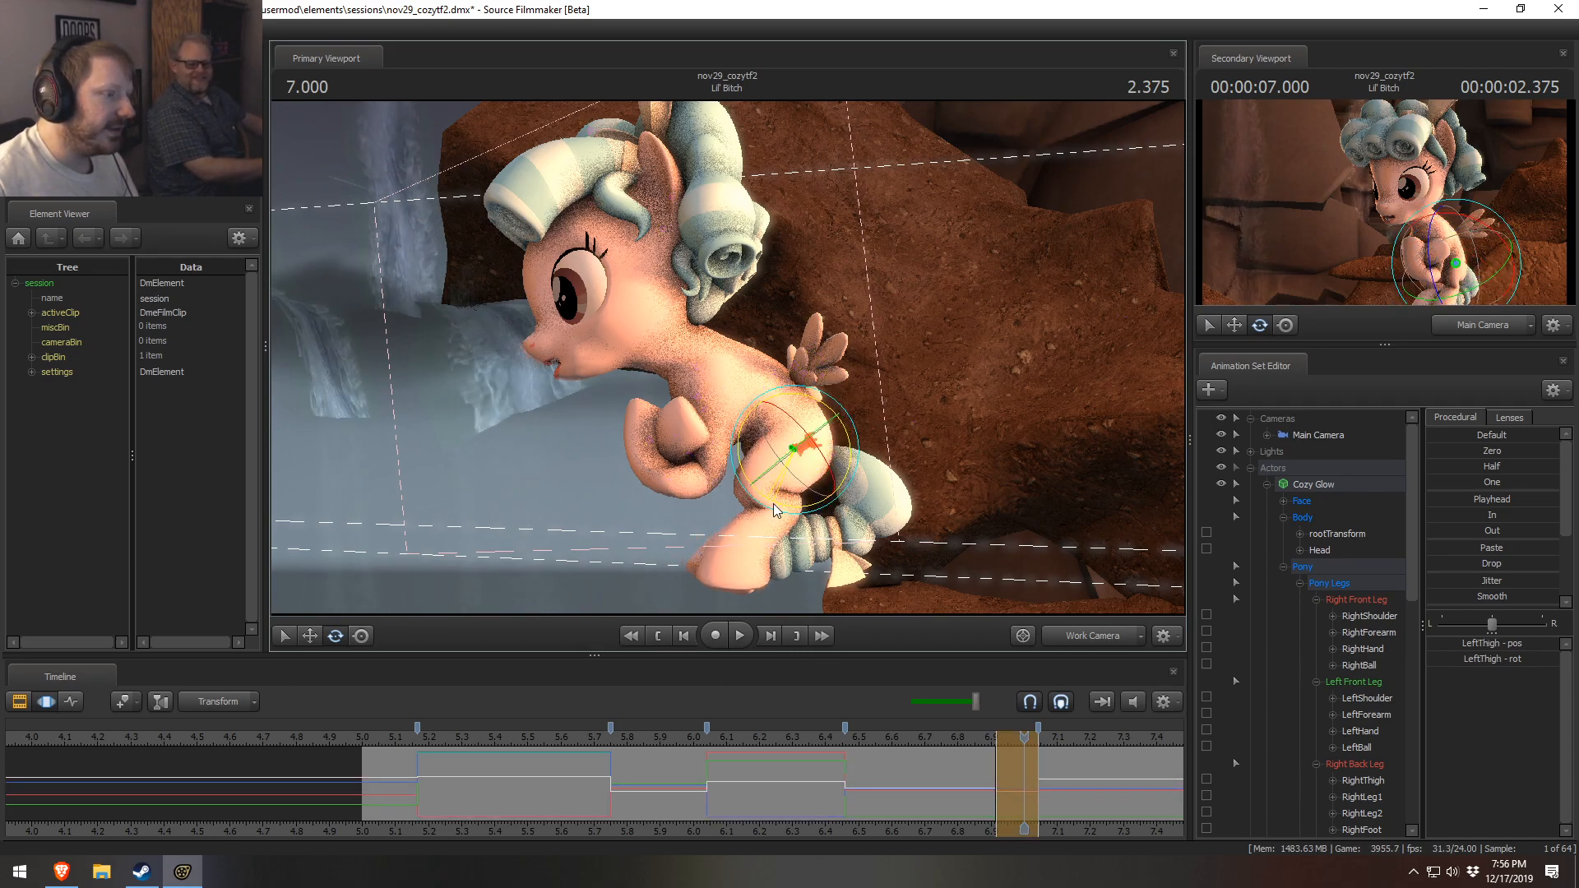
key("w")
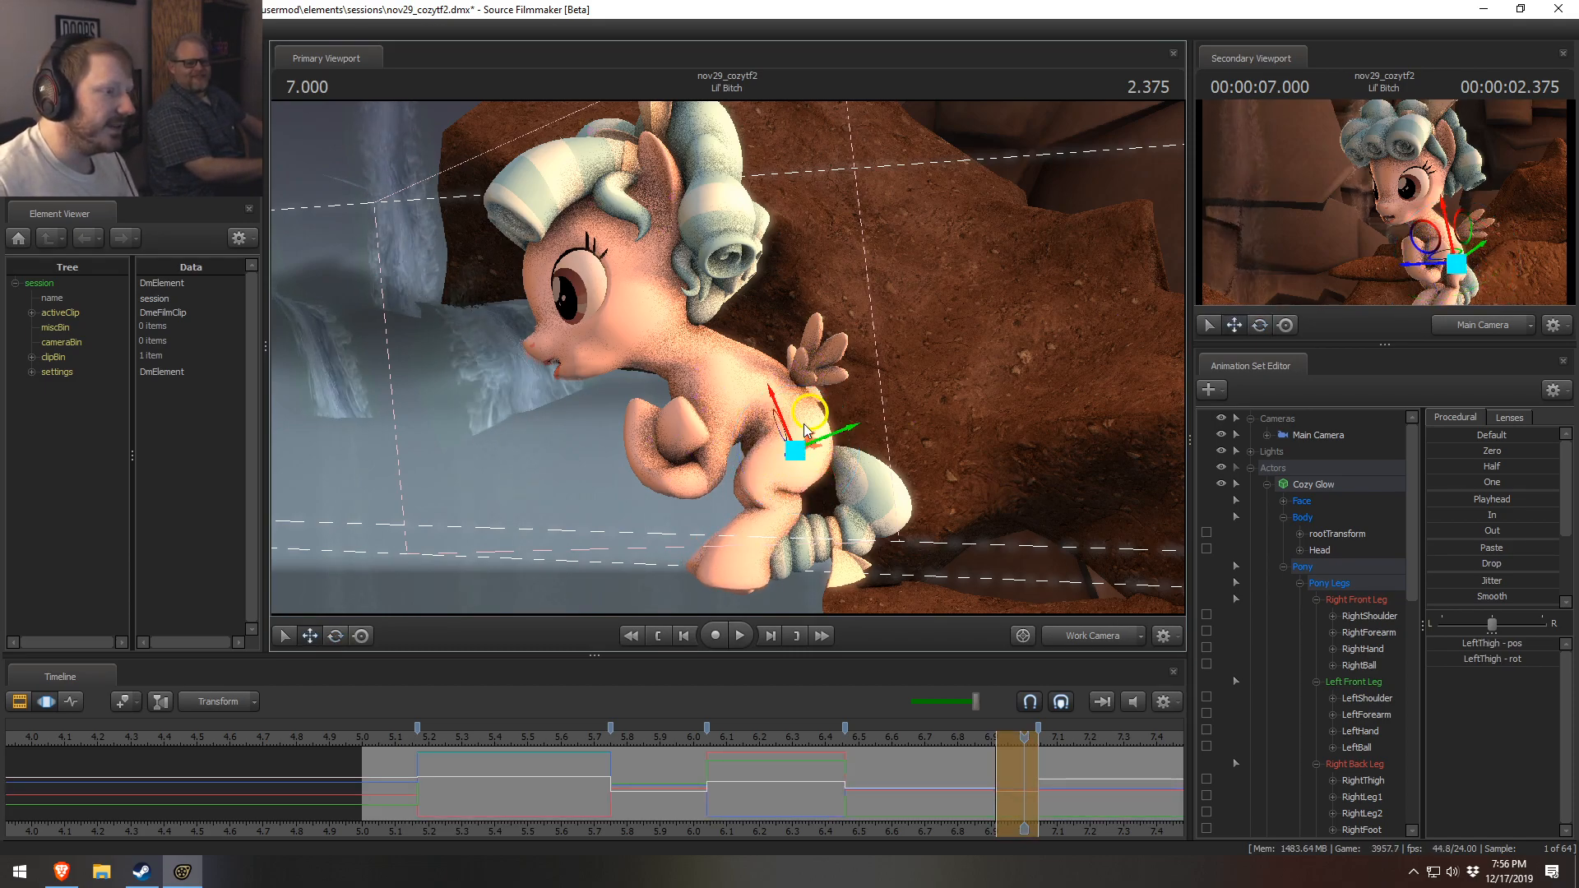
key("ctrl")
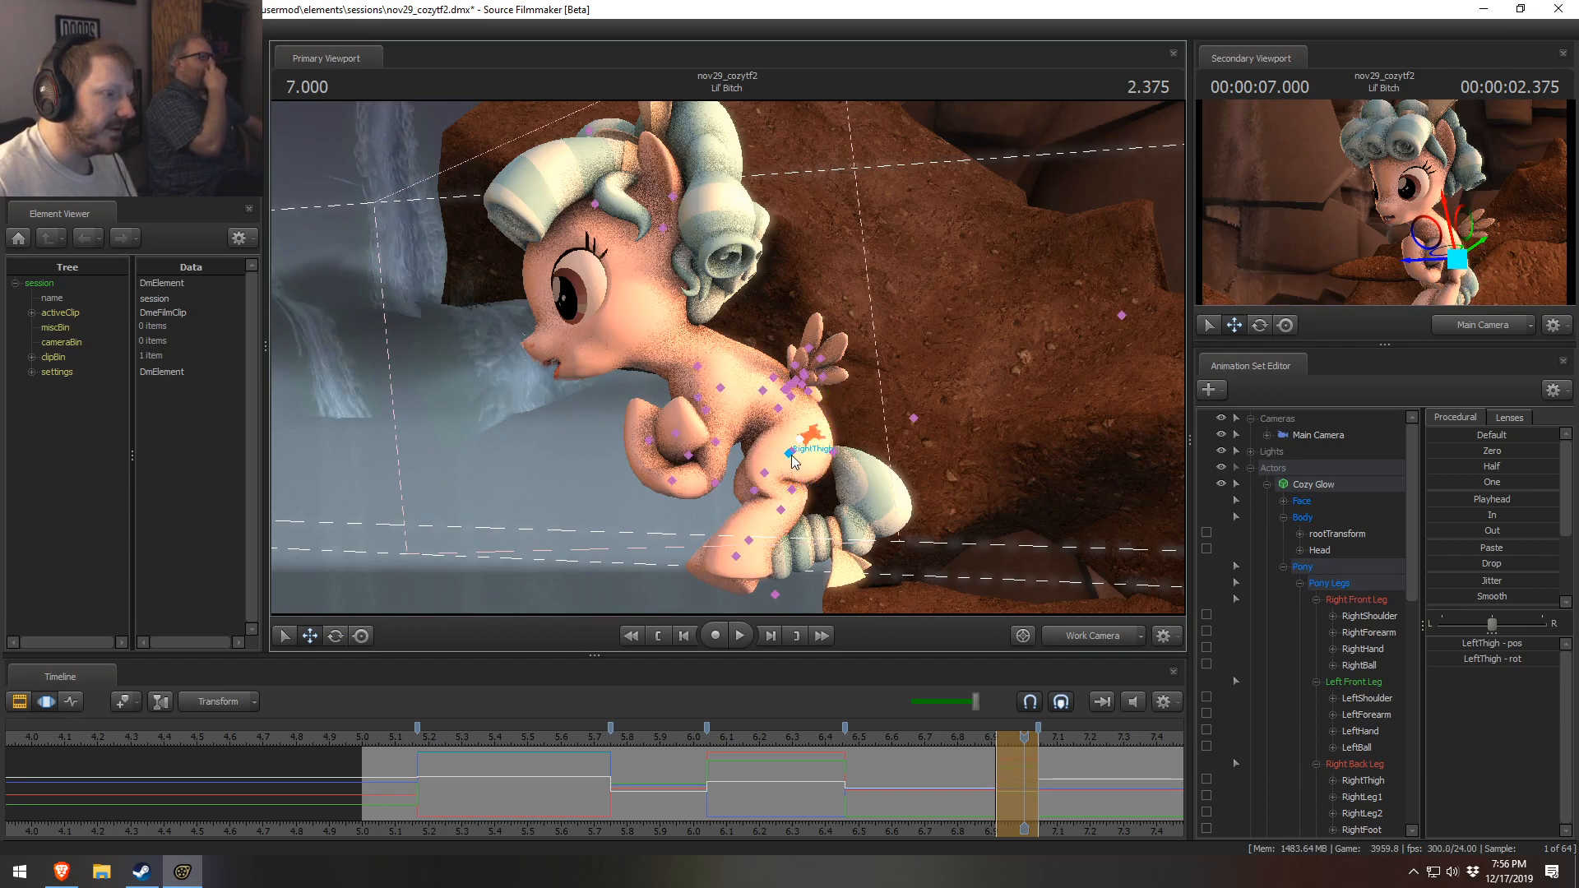
left_click(792, 455, "ctrl")
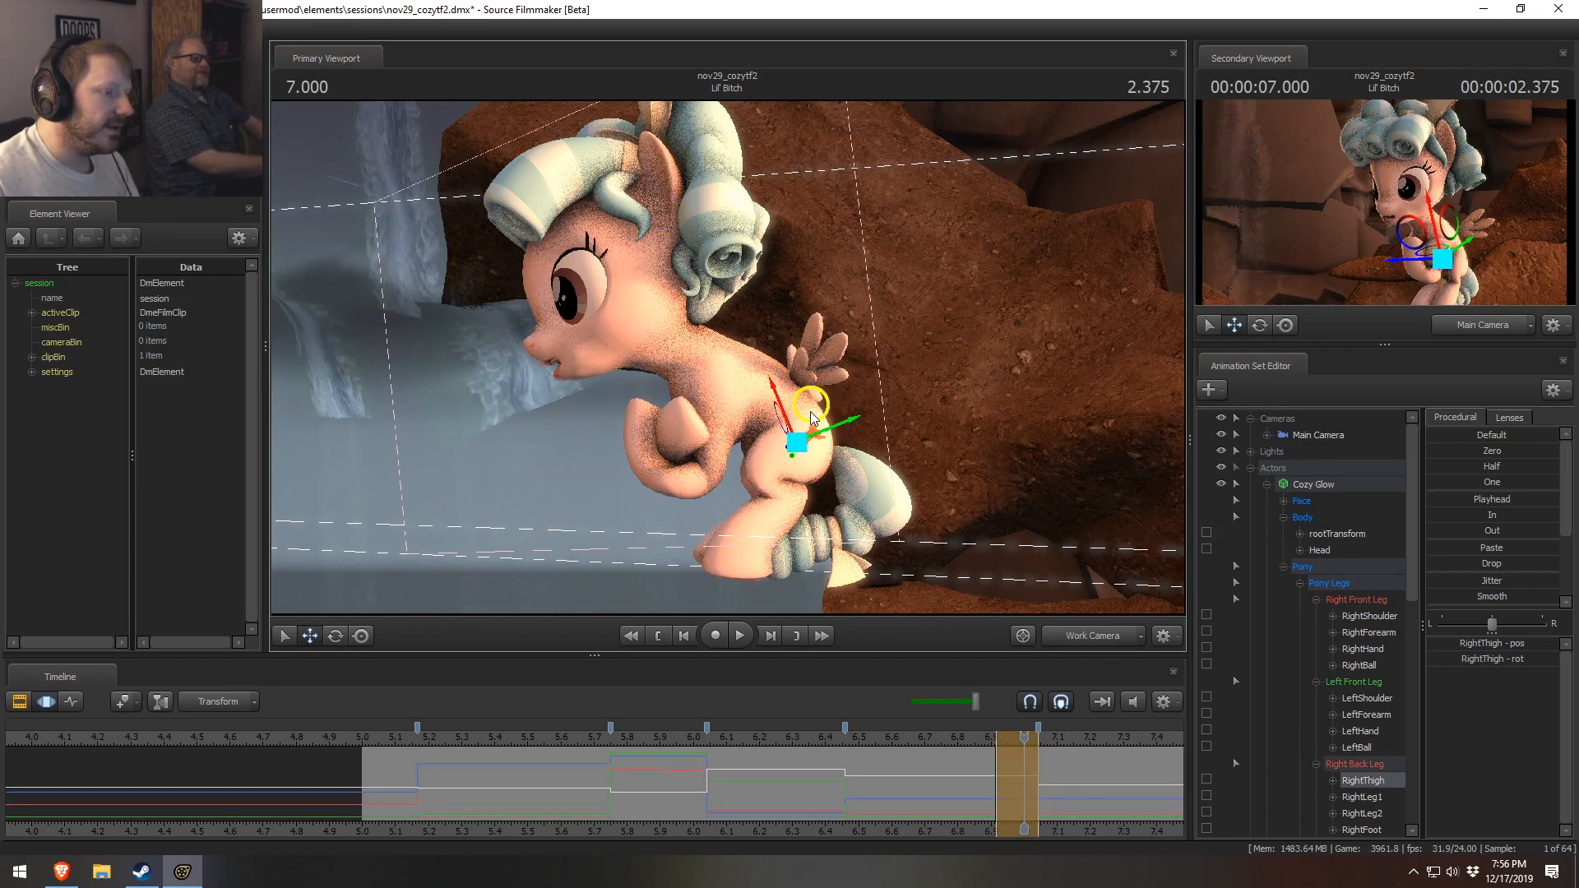
left_click_drag(811, 412, 813, 413)
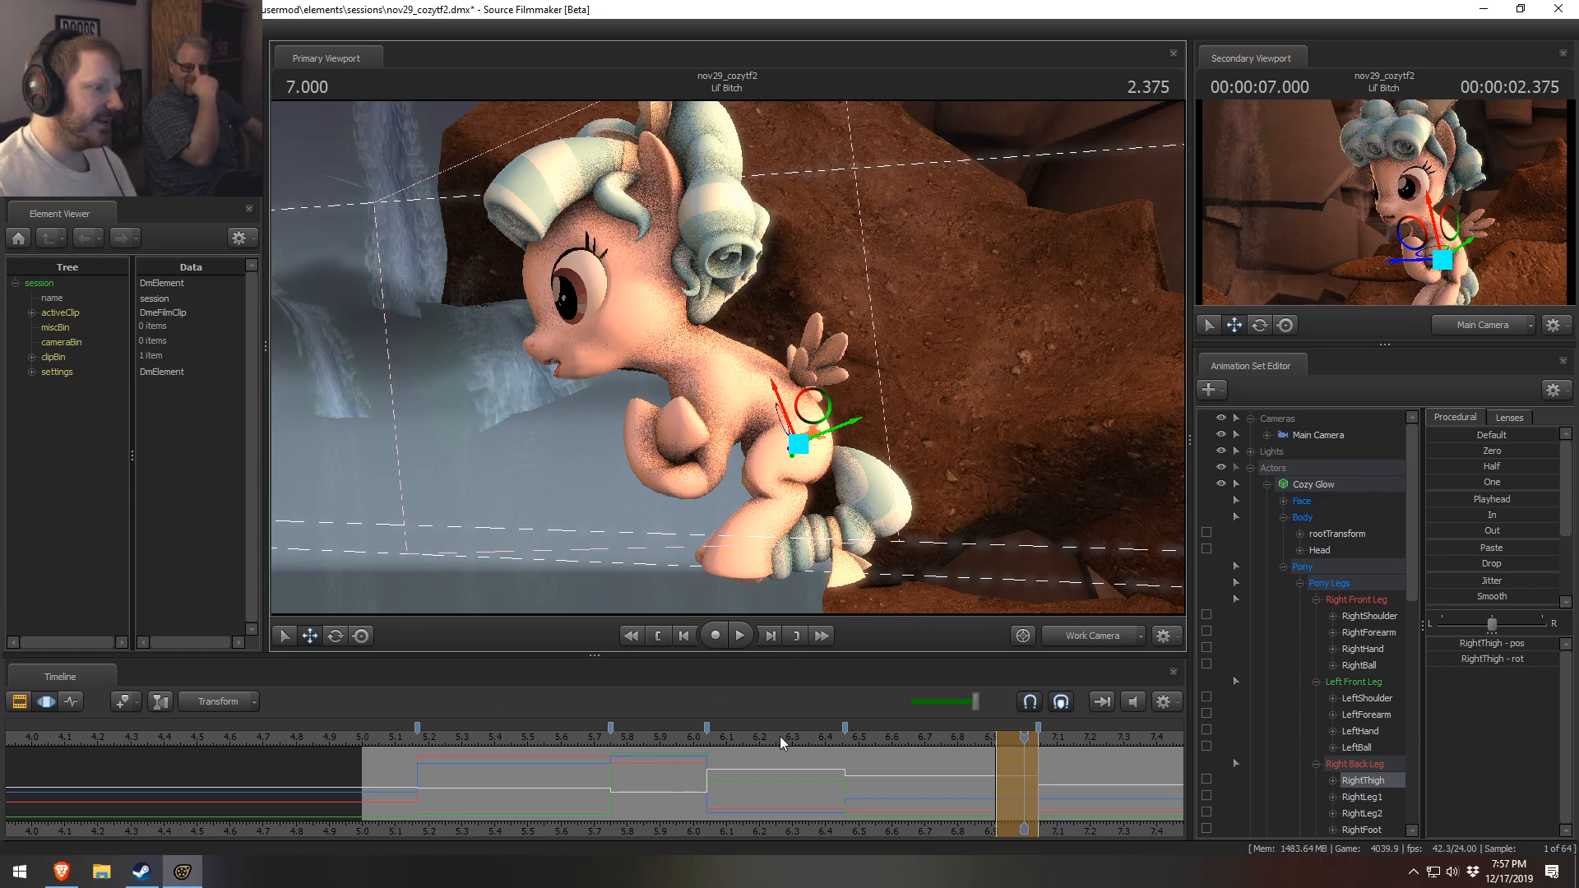
- Move the playhead to 6.958 seconds and rotate Cozy Glow's pelvis
left_click_drag(936, 747, 1012, 747)
left_click(805, 370)
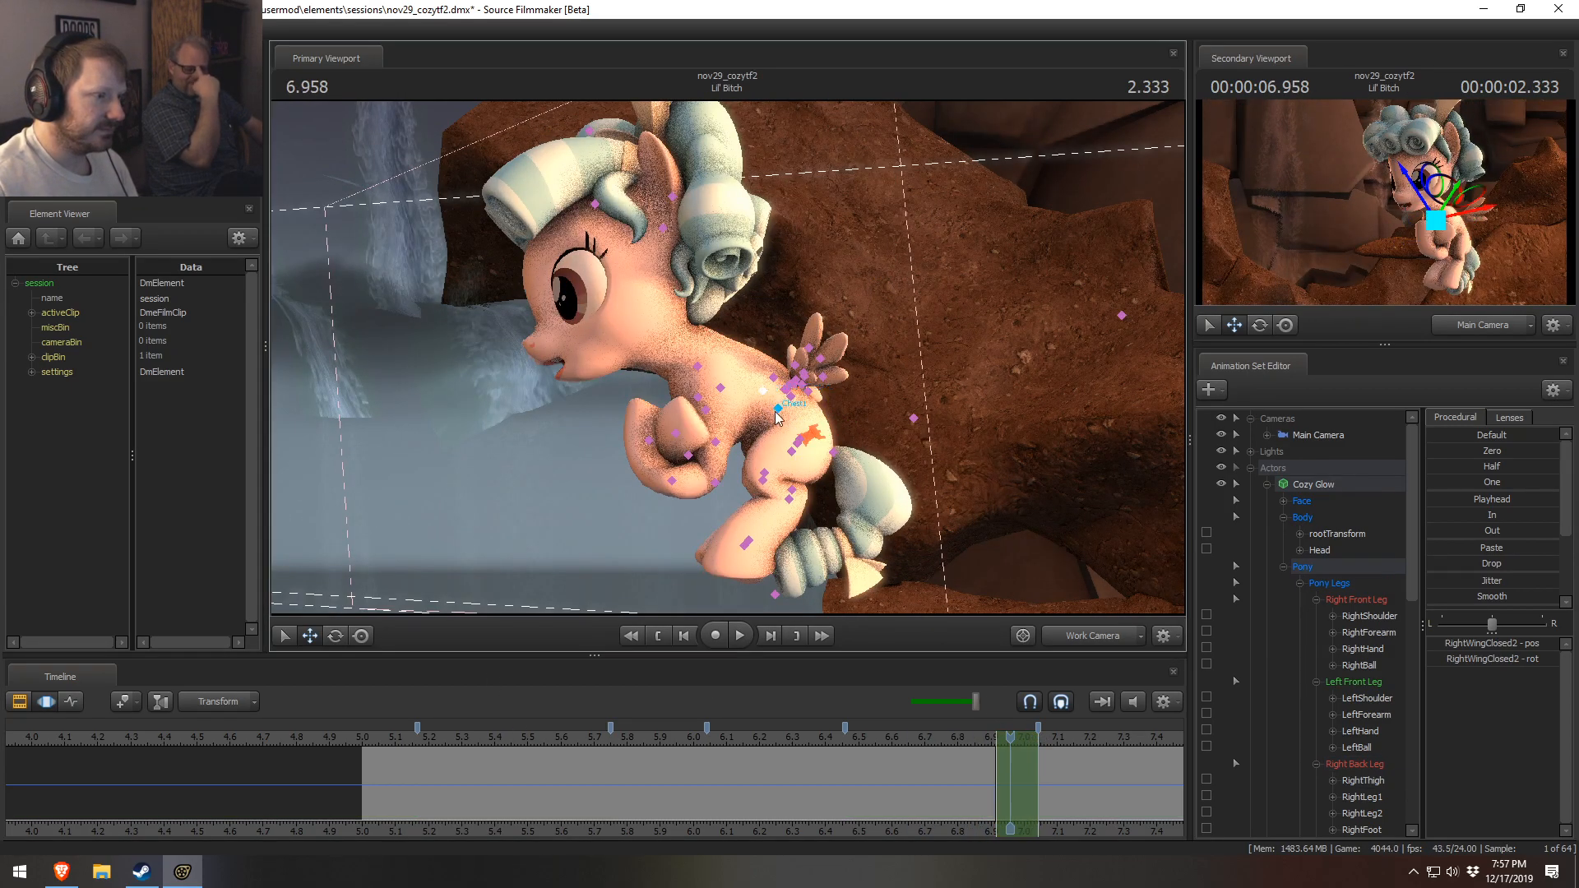
left_click(796, 434)
key("e")
left_click_drag(775, 510, 770, 482)
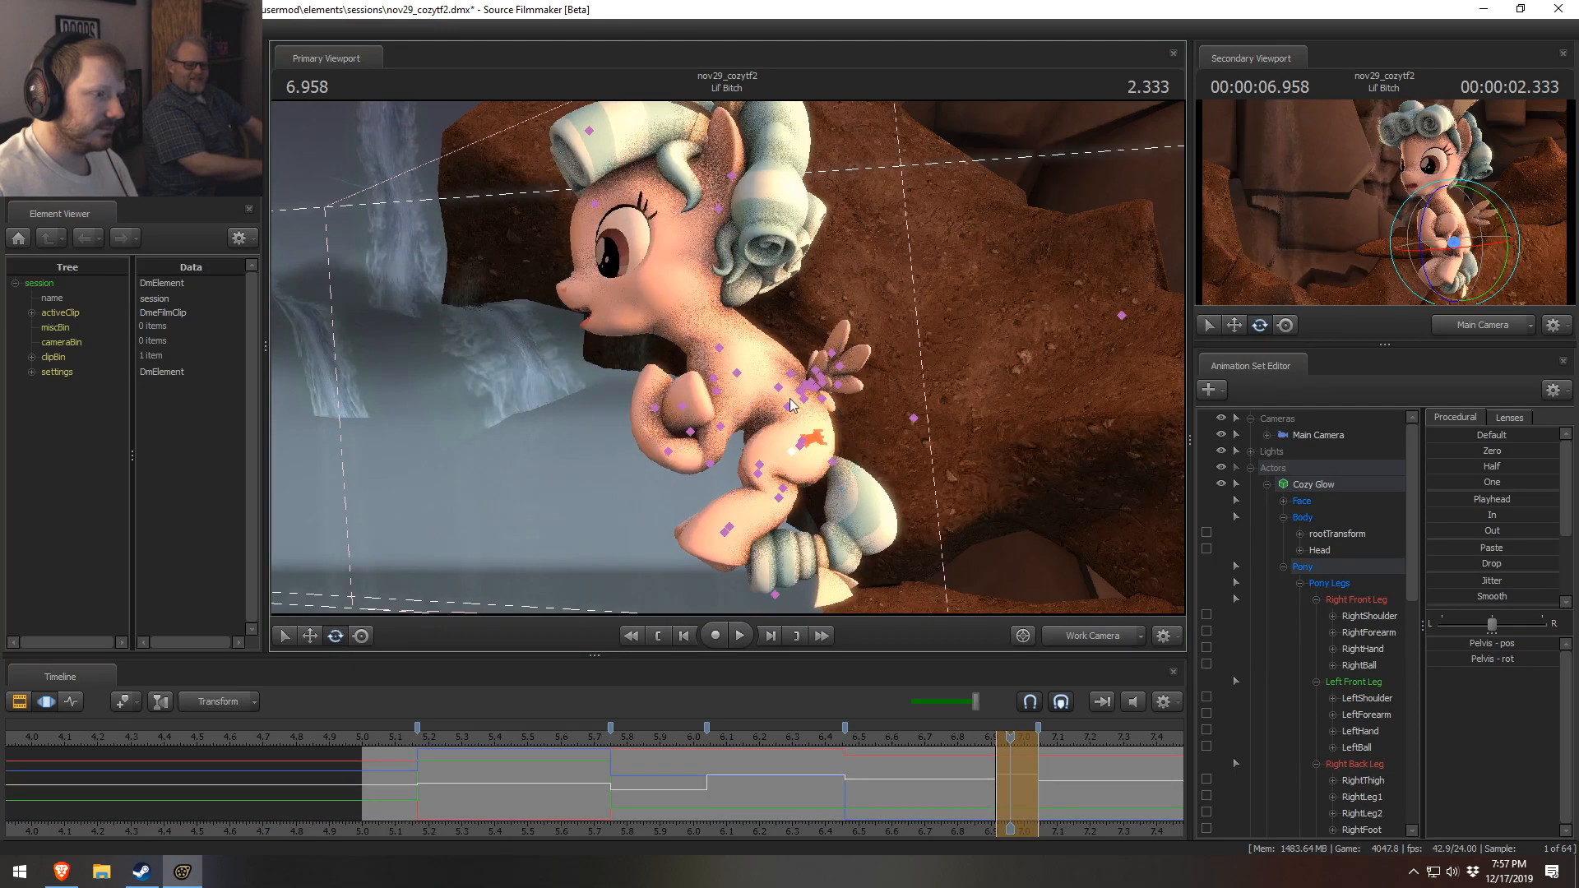
- Rotate the lower chest and shift Chest2 to bring the upper body forward at 6.958 seconds
left_click(789, 408)
left_click_drag(734, 393, 787, 372)
key("w")
left_click(725, 385, "ctrl")
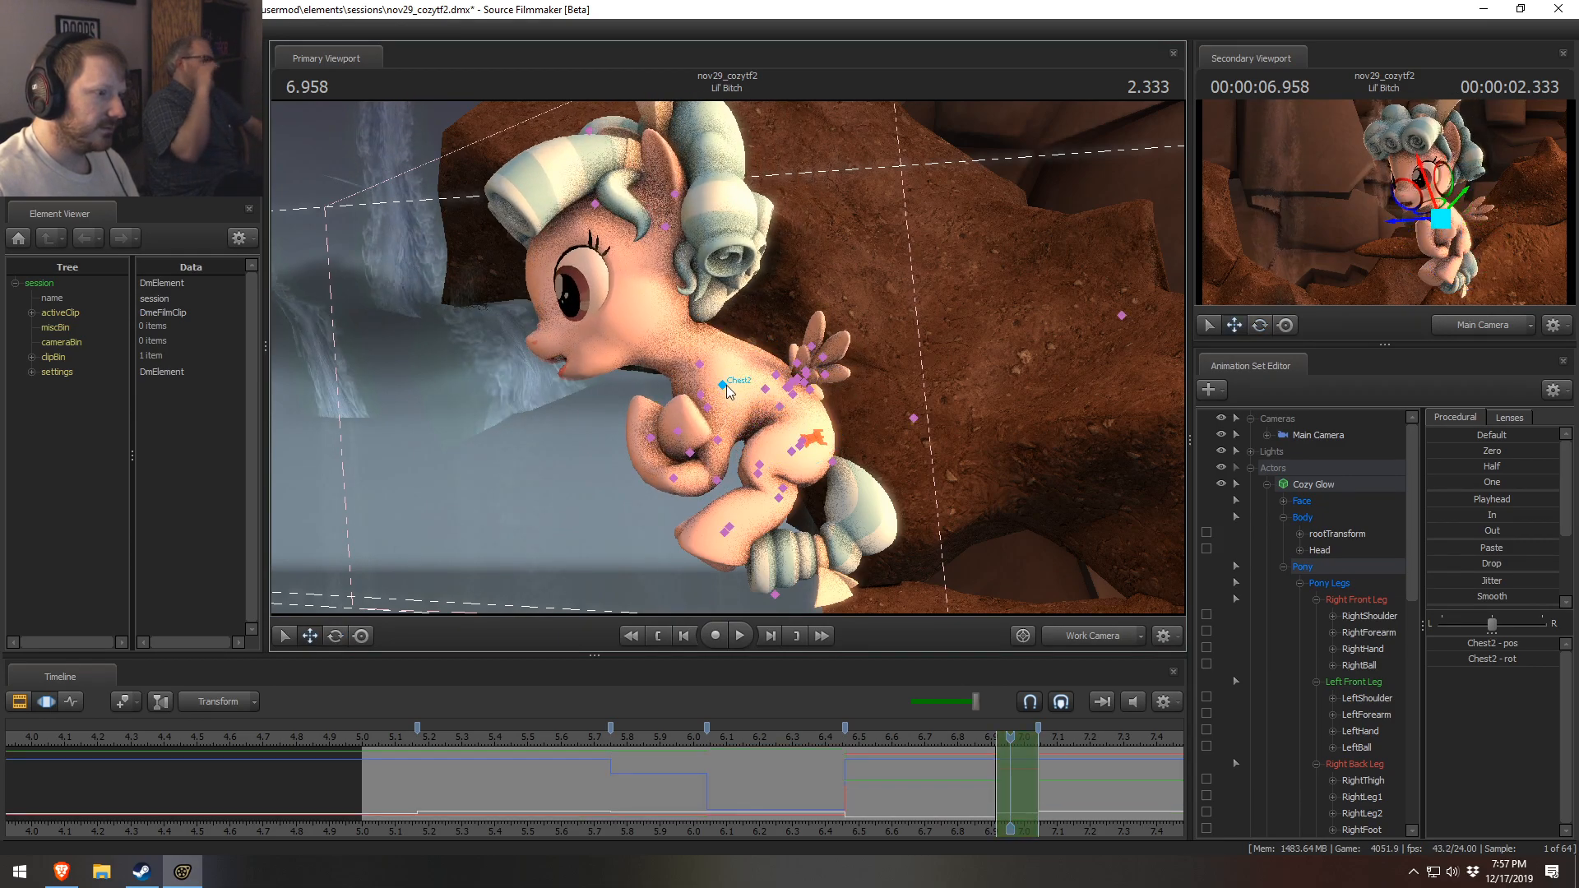
- Rotate the neck downward, then play back the shot to check the motion
left_click(691, 366, "ctrl")
key("e")
left_click_drag(711, 362, 704, 607)
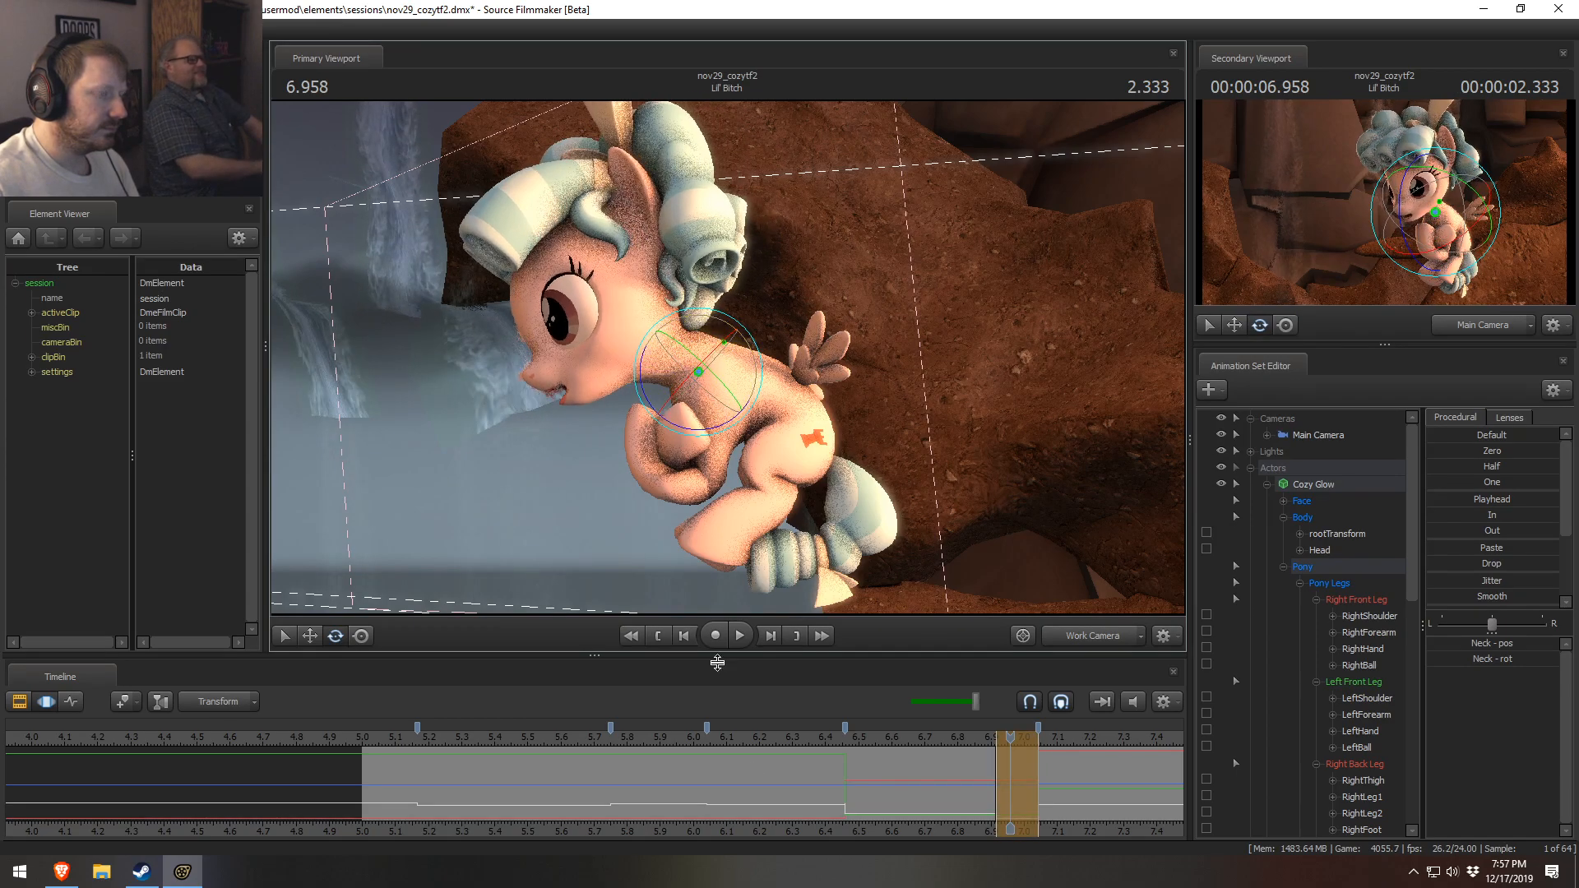
left_click(802, 739)
key("space")
key("space")
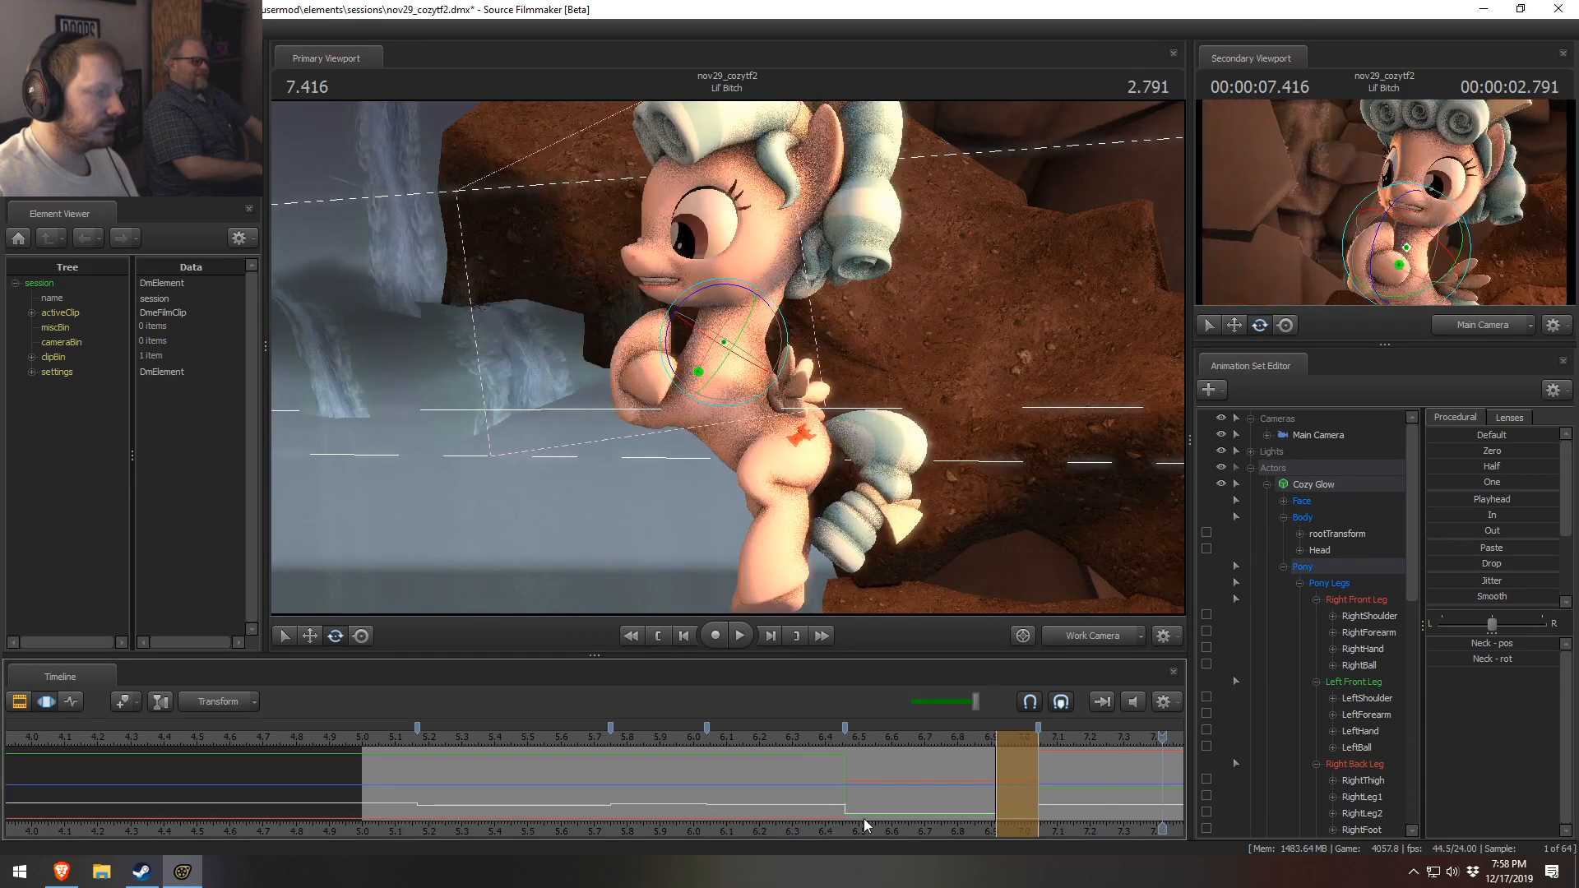
- Return the playhead to 6.958 seconds and refine the rotation of the neck and head
key("ctrl")
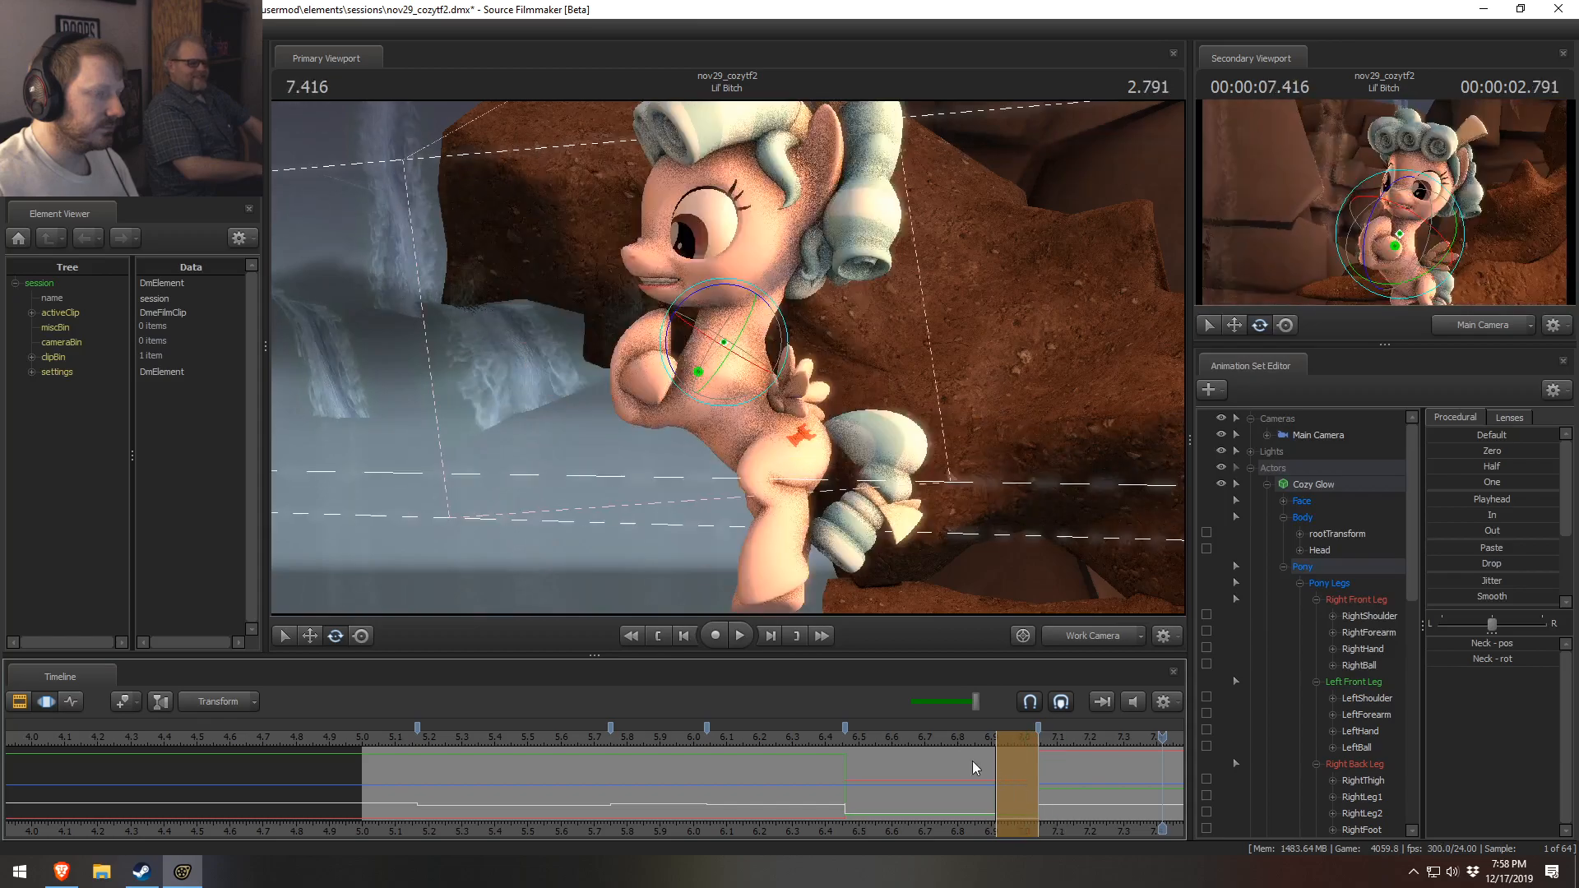
left_click(971, 738)
left_click_drag(975, 738, 1012, 738)
key("ctrl")
left_click(700, 375, "ctrl")
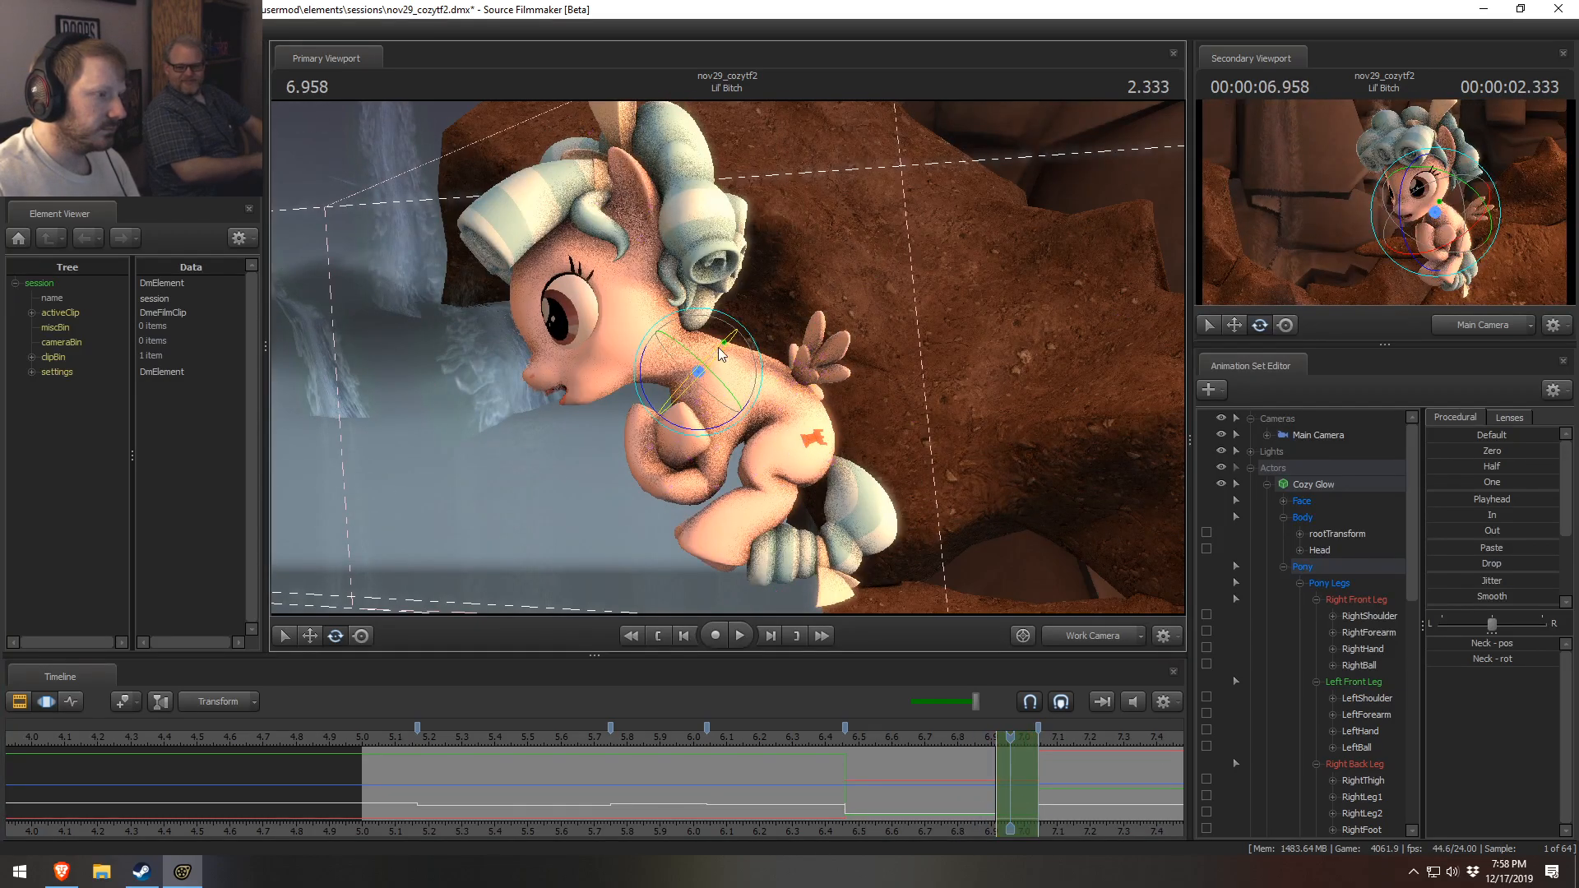
left_click_drag(688, 423, 677, 390)
key("ctrl")
left_click(676, 349, "ctrl")
left_click(668, 328, "ctrl")
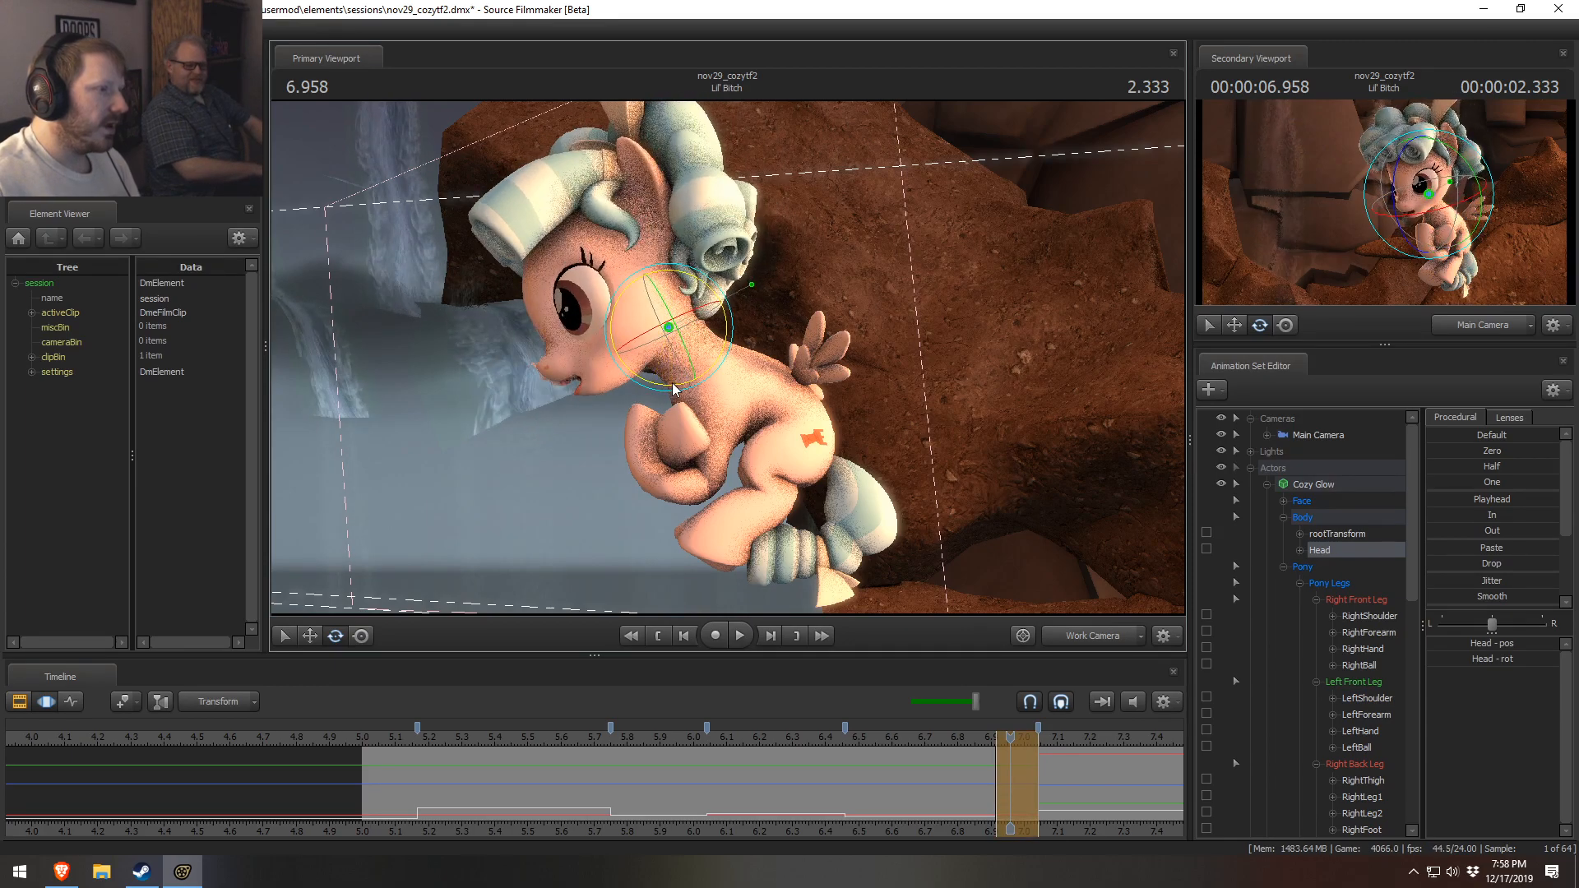
- Select the neck and add a timeline bookmark at the start of the time selection, about 6.92 seconds
middle_click_drag(1147, 834, 912, 821)
left_click_drag(776, 813, 825, 804)
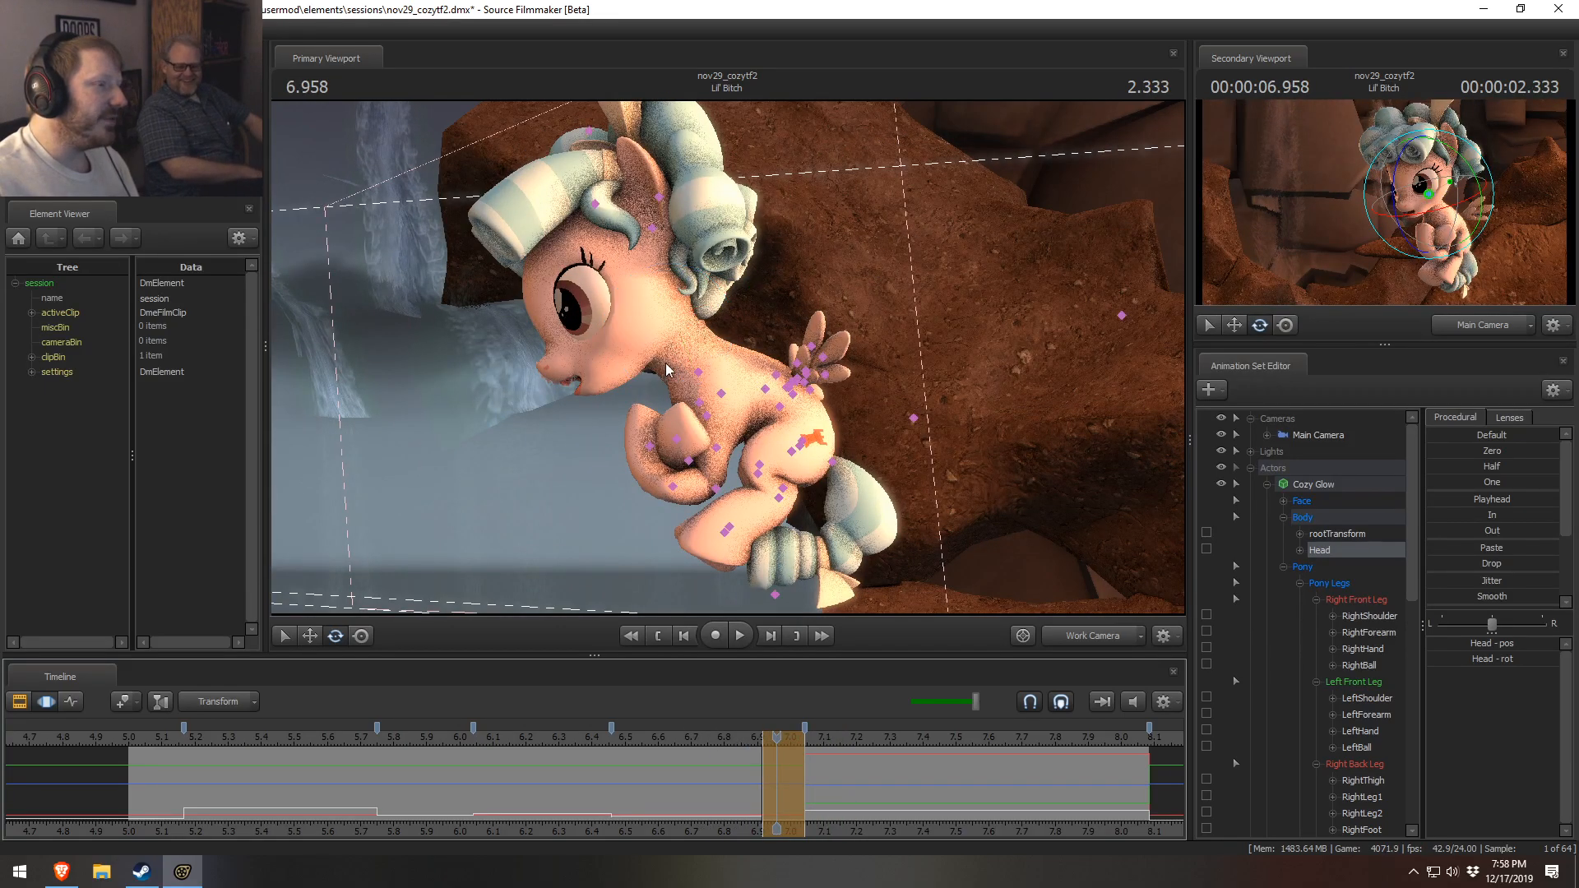
left_click(700, 375)
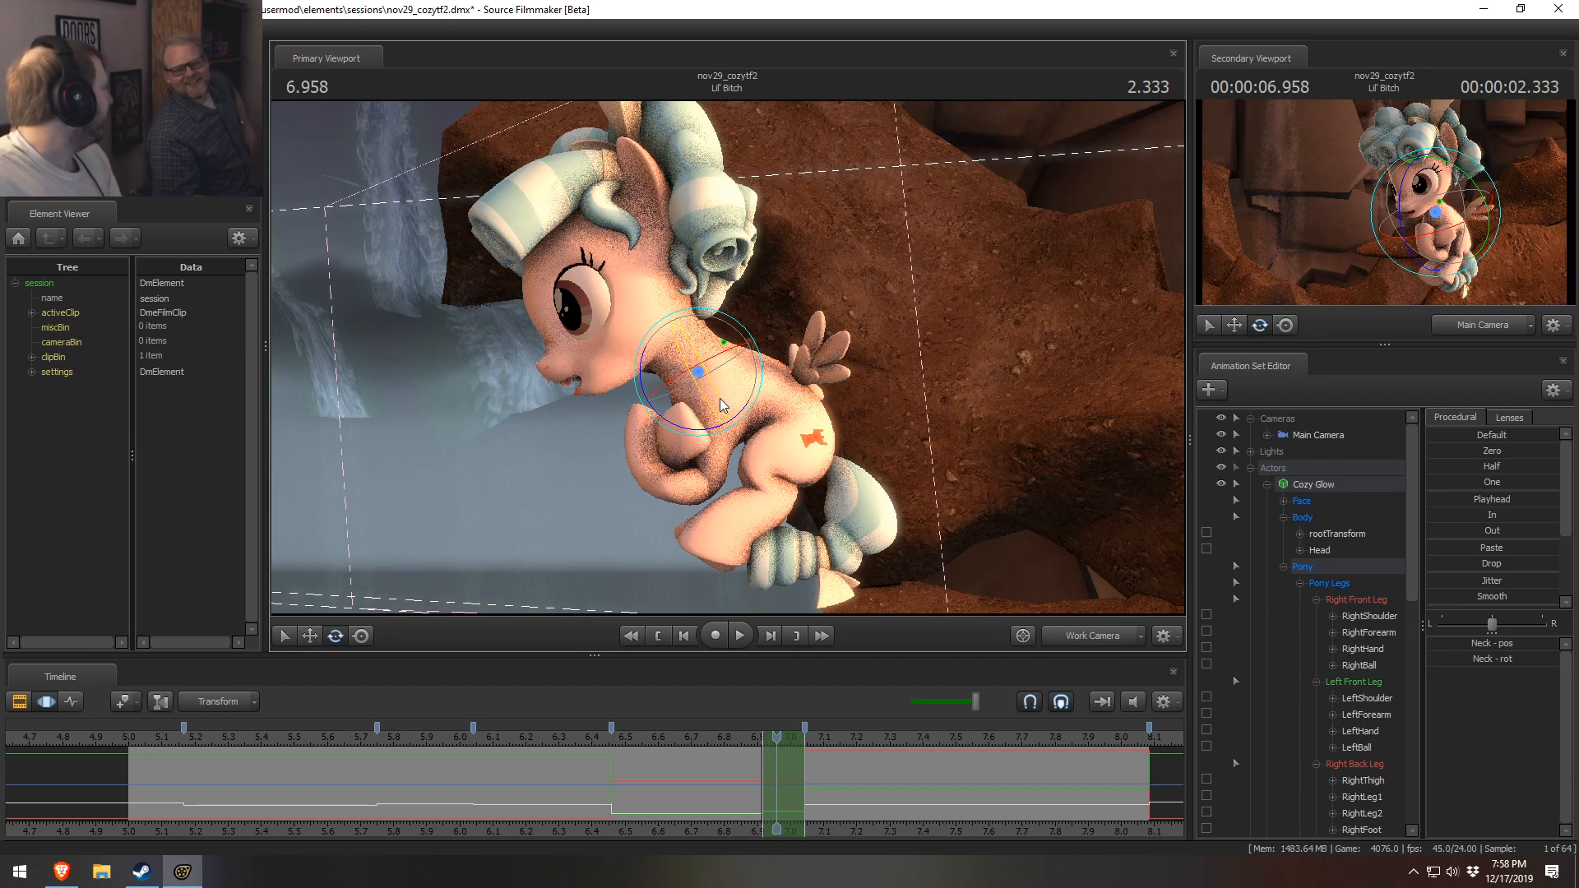
key("F2")
key("F3")
left_click_drag(709, 754, 727, 792)
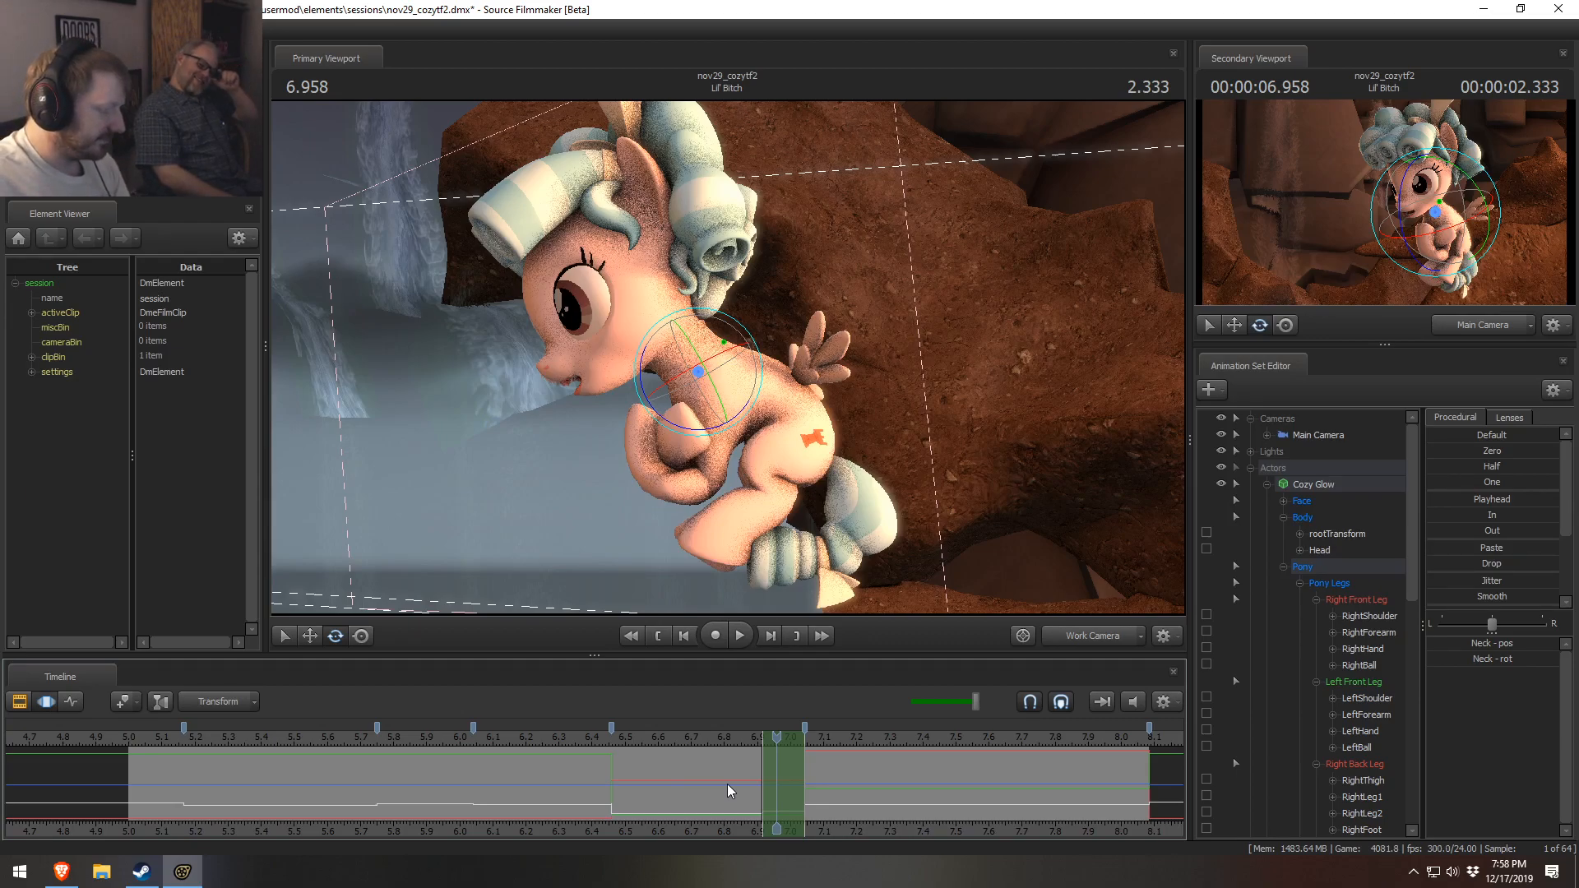
key("m")
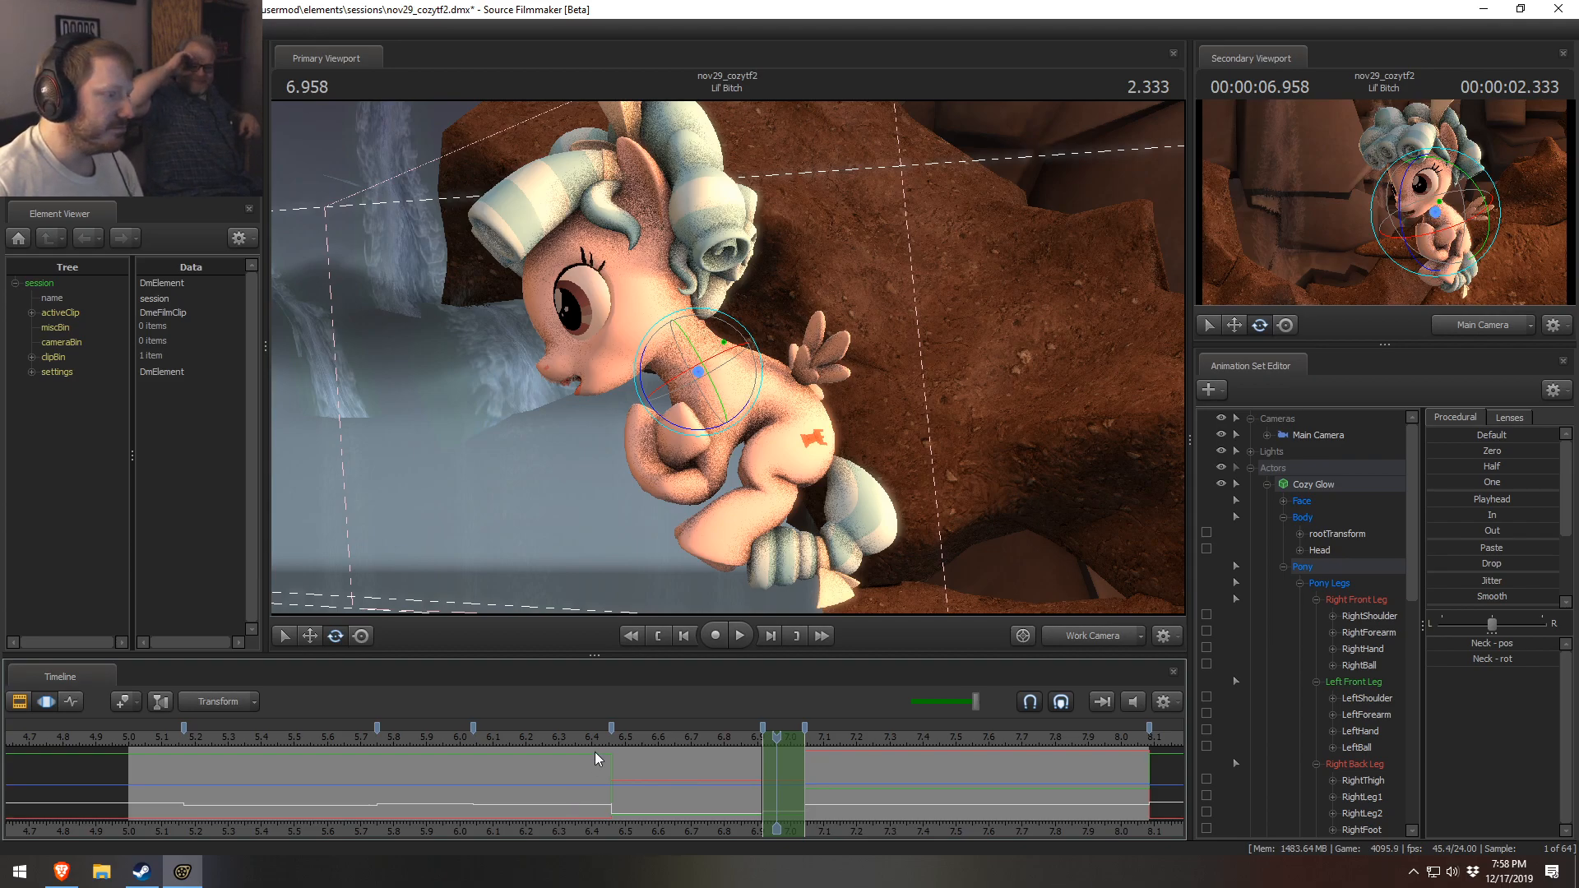
- Move the playhead to 5.583 seconds and play back the shot to check the motion
left_click_drag(599, 732, 321, 745)
key("F2")
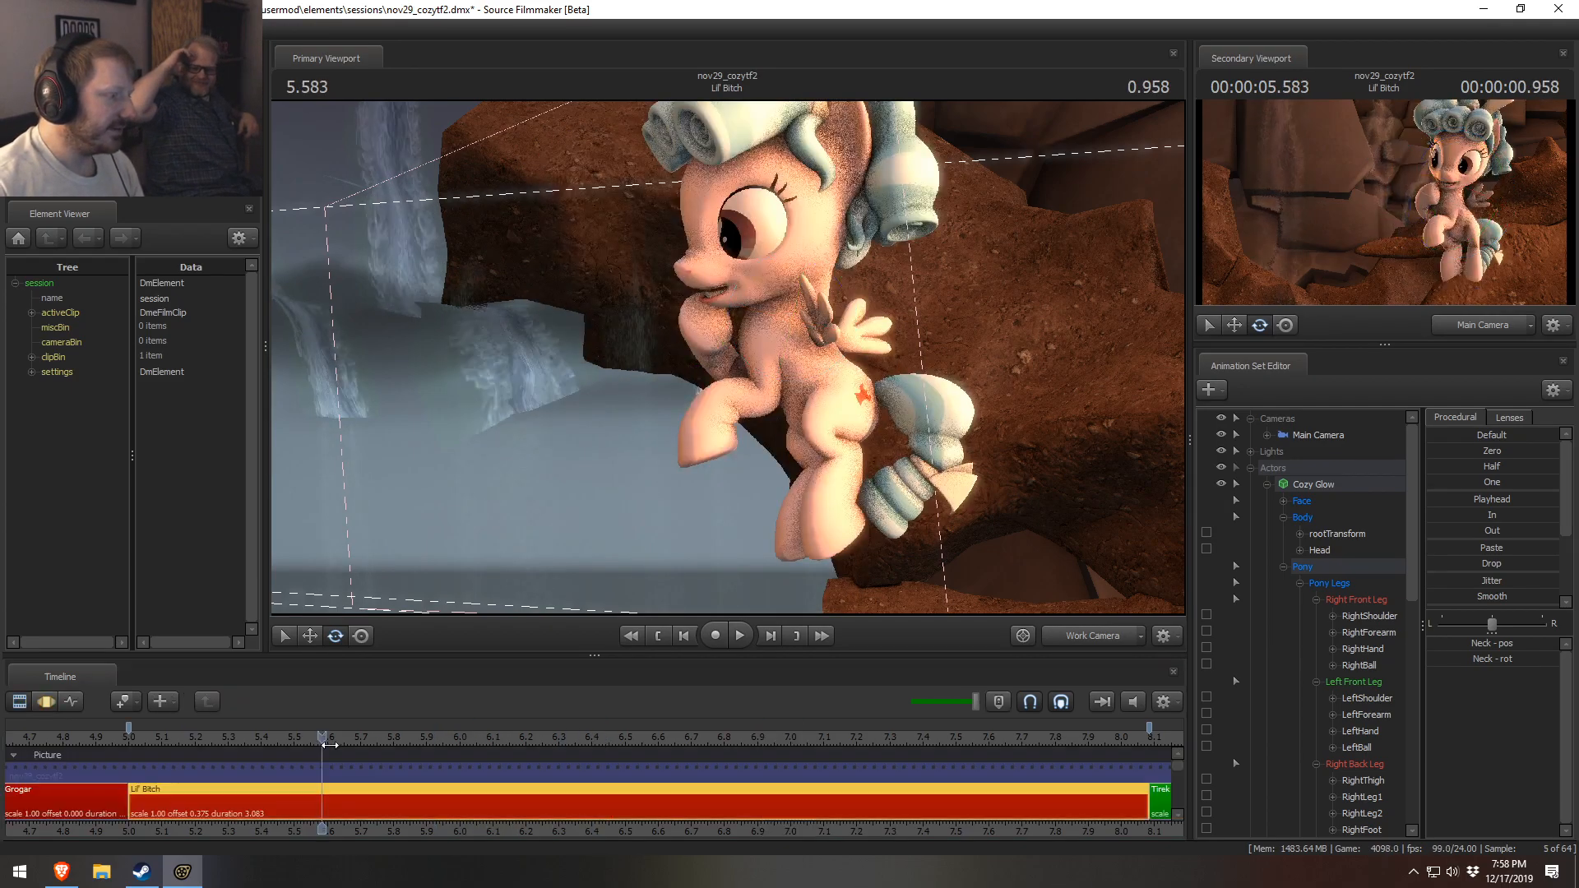
key("space")
key("space")
- Select the time from about 7.6 seconds to the shot's end and blend Cozy Glow's body pose there toward the pose at 5.041 seconds
key("F3")
left_click_drag(928, 790, 1182, 773)
left_click_drag(662, 738, 542, 735)
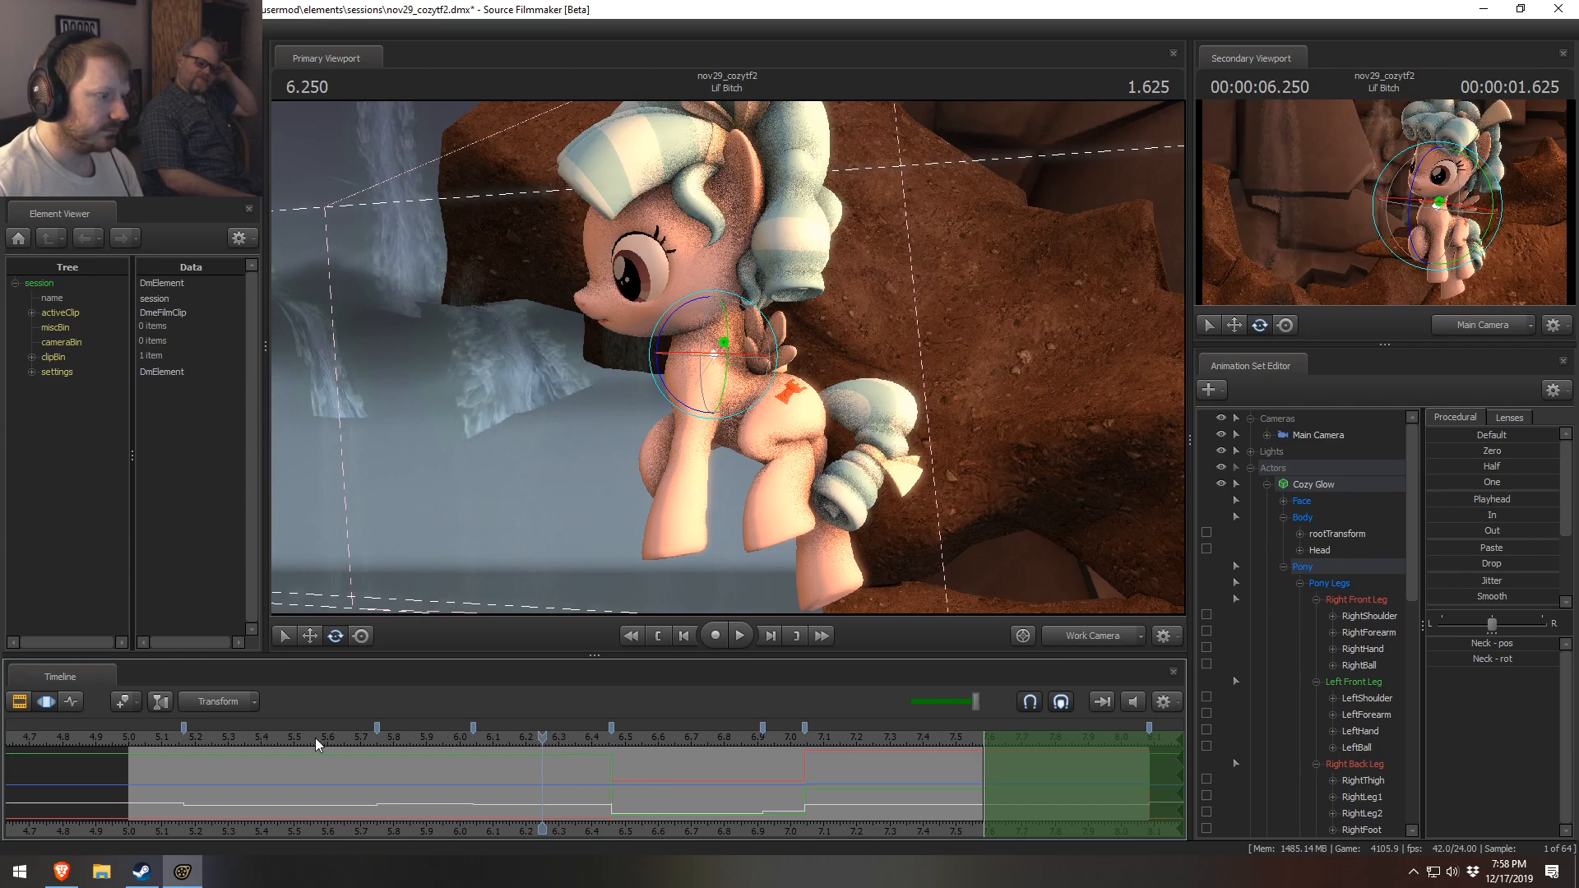
left_click_drag(319, 740, 143, 738)
left_click(1305, 513)
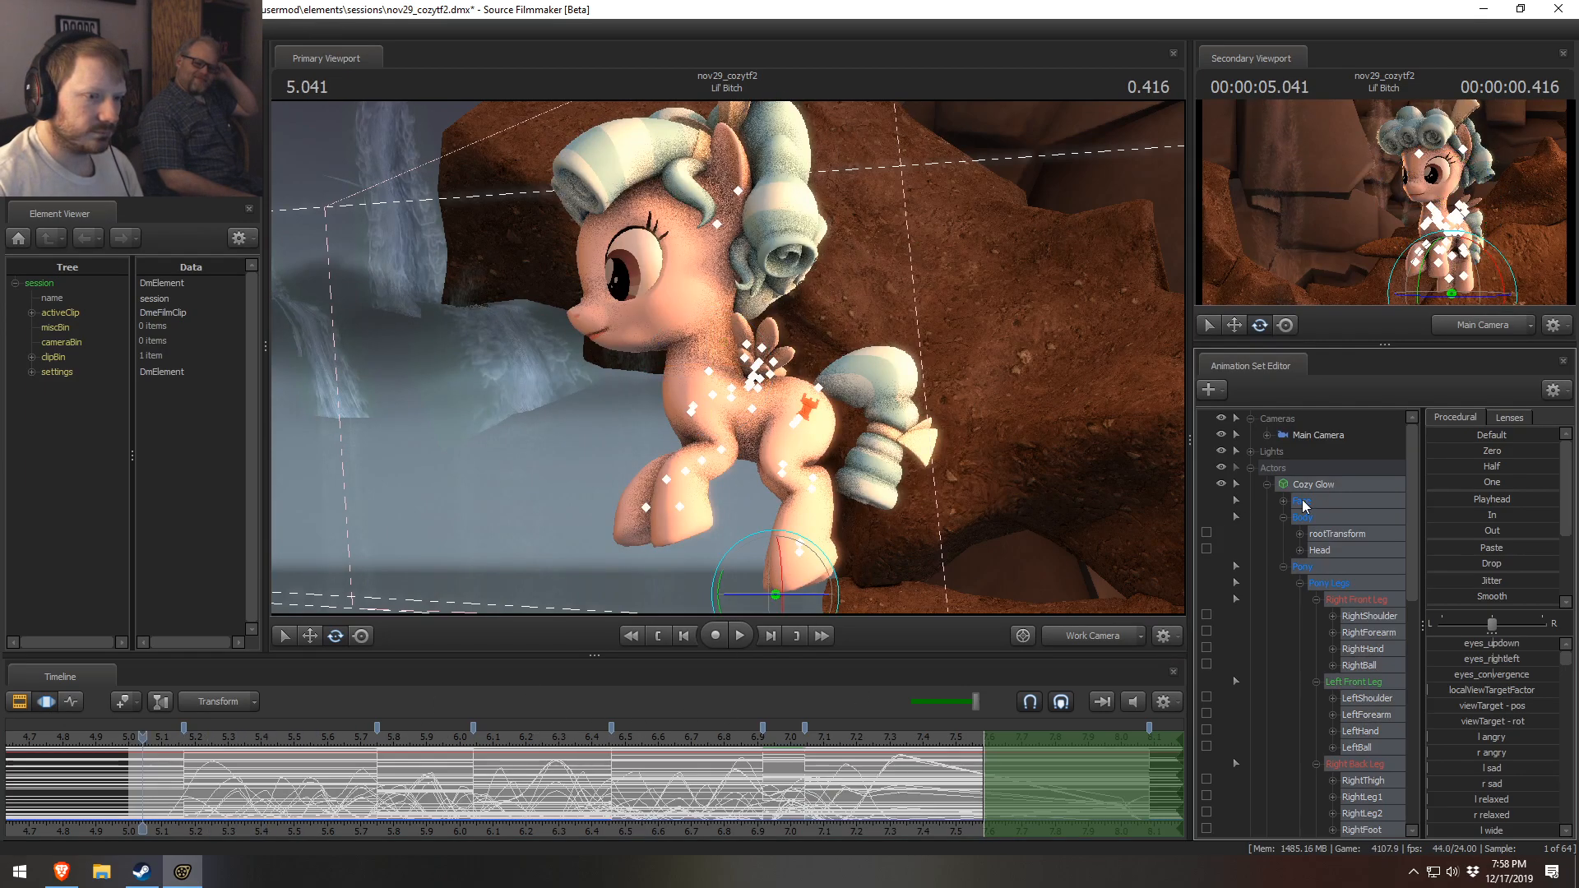
left_click_drag(1483, 497, 1557, 497)
left_click_drag(913, 738, 1025, 738)
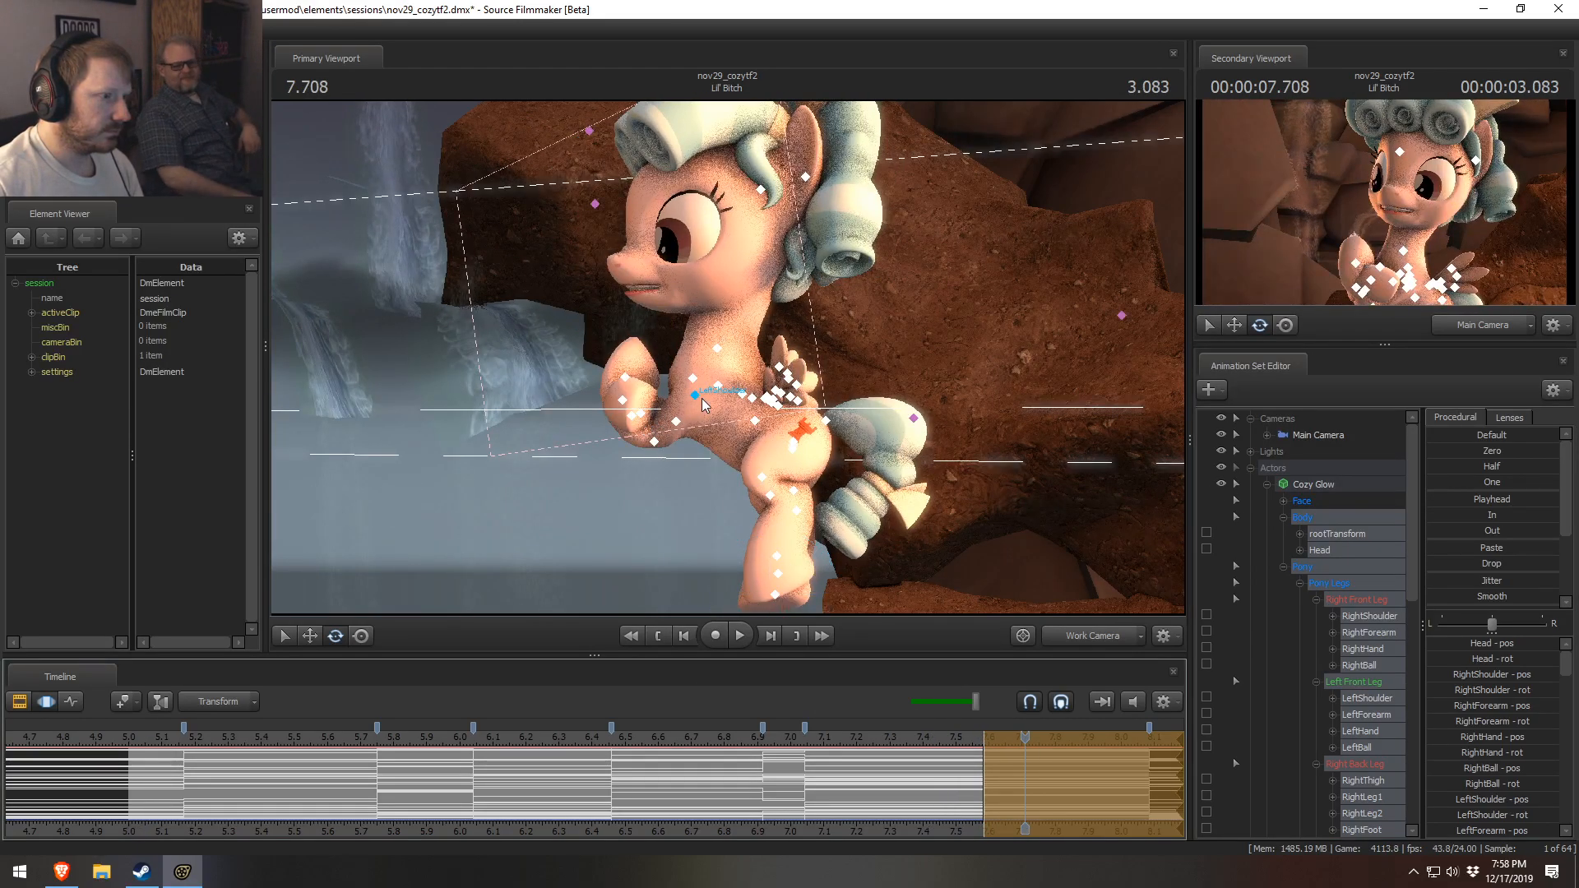
- Reposition both front legs at 7.708 seconds by adjusting the left shoulder and right hand controls in front of the chest
left_click(697, 393)
left_click_drag(729, 431, 705, 474)
left_click(694, 379, "ctrl")
left_click(670, 432)
left_click(697, 395, "ctrl")
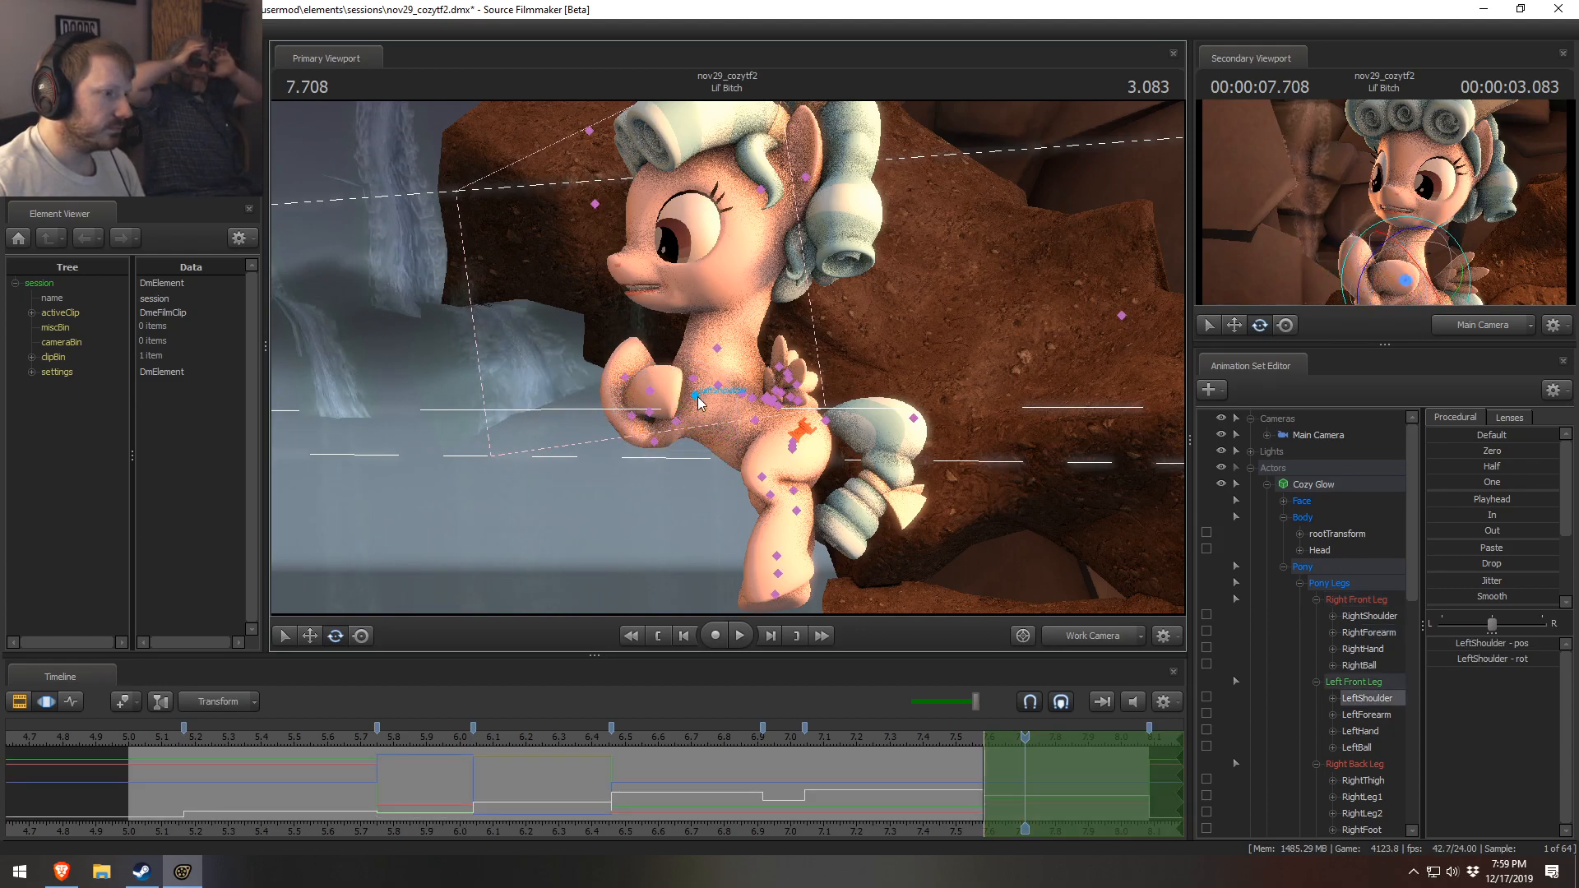
left_click_drag(757, 415, 663, 398)
left_click(624, 403, "ctrl")
left_click(649, 399, "ctrl")
left_click(651, 414, "ctrl")
- Play back the shot through the Main Camera from 6.75 to 7.958 seconds
left_click(707, 737)
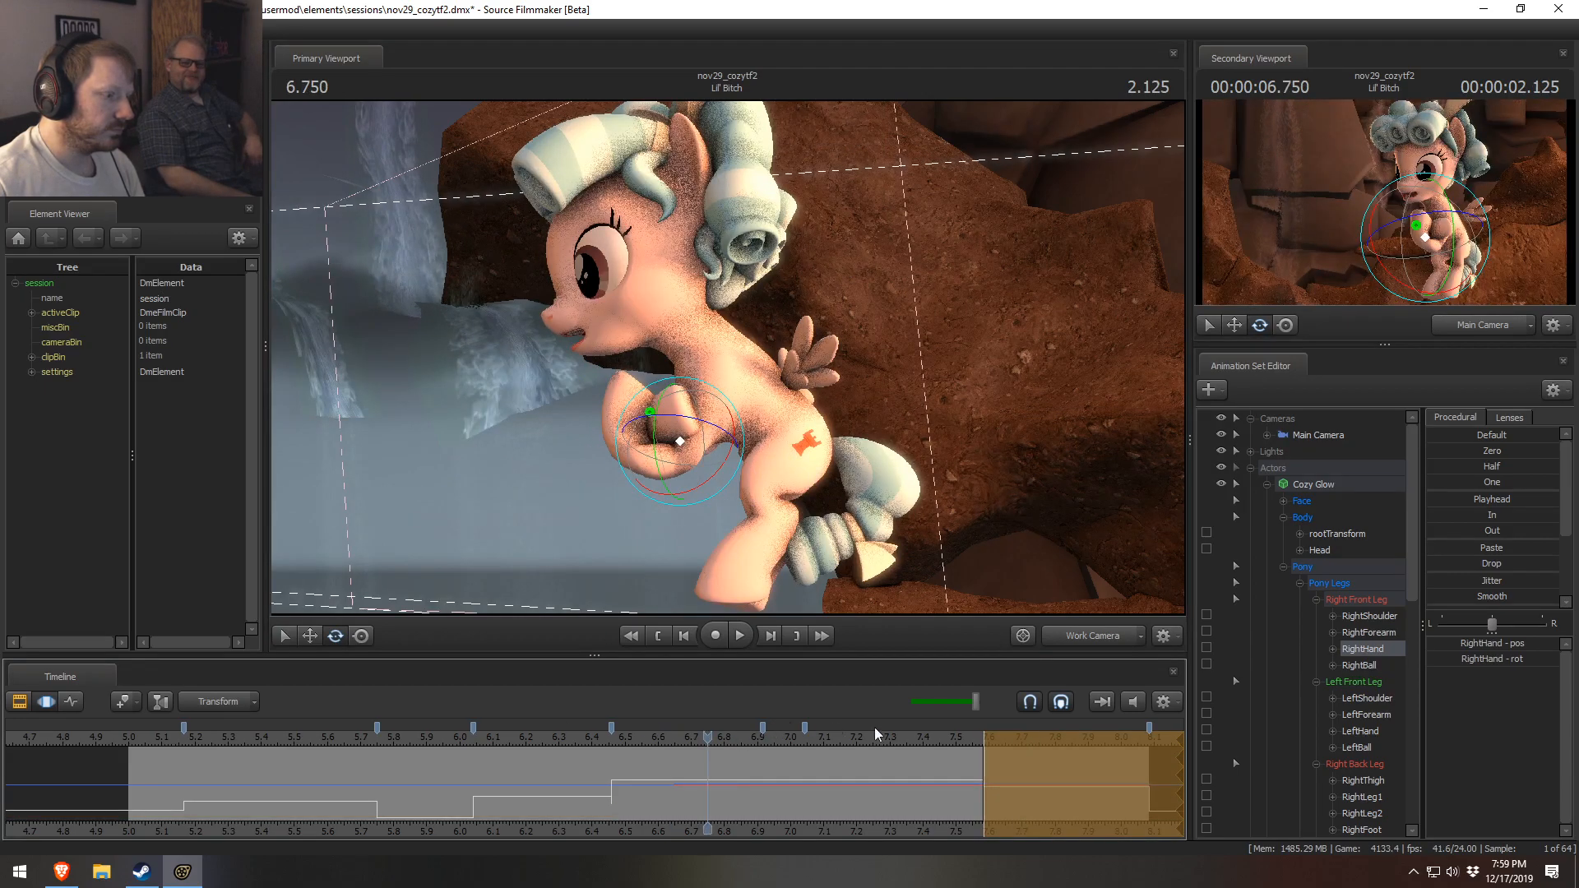
left_click(1101, 643)
key("space")
key("space")
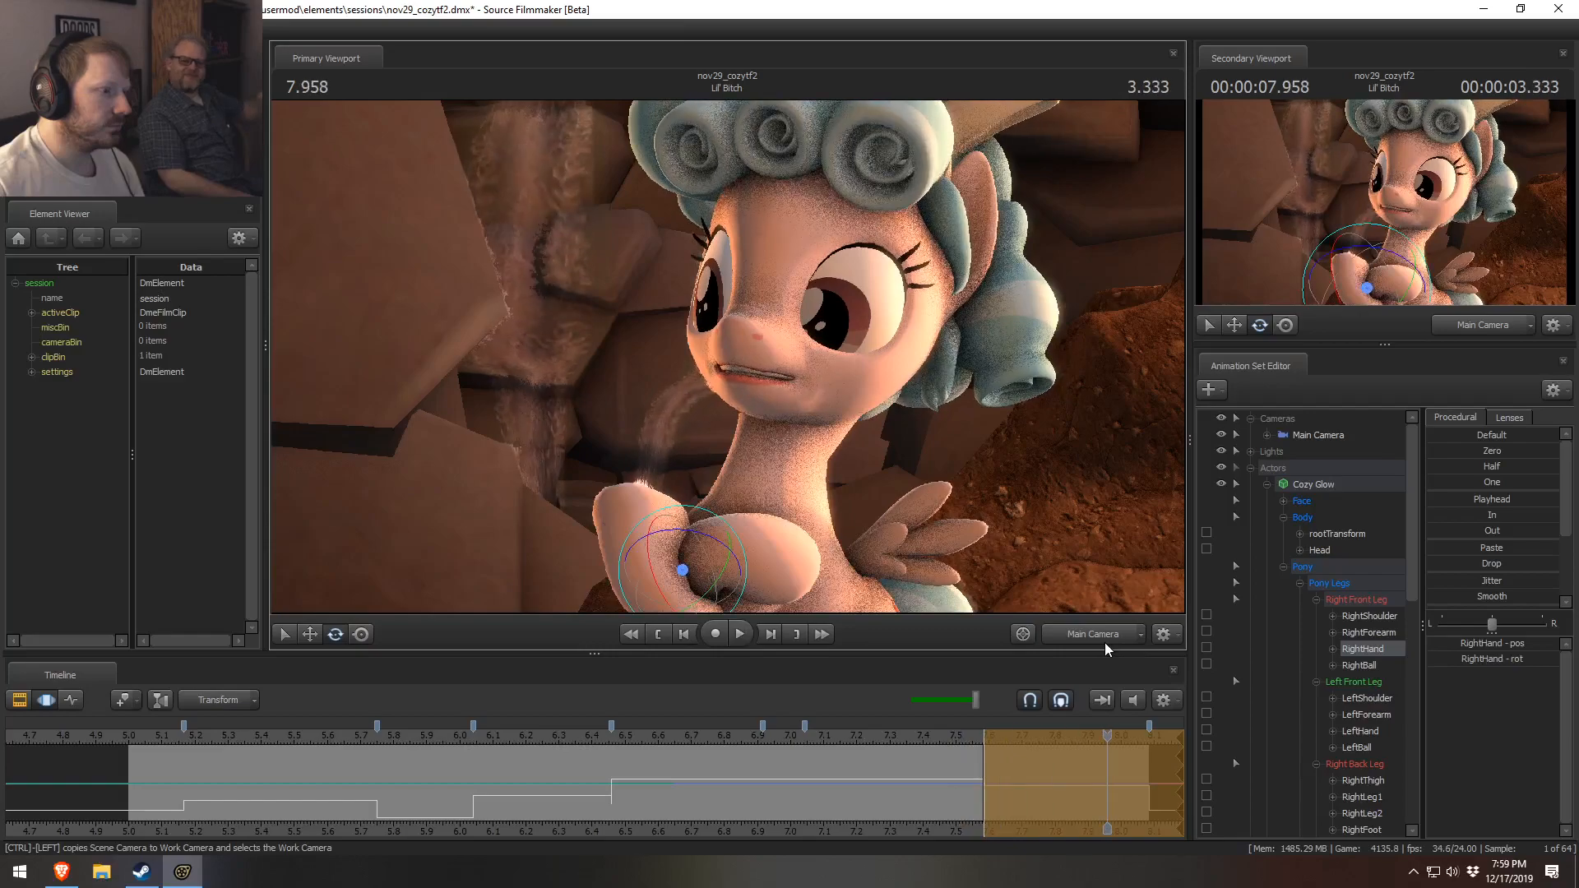
- Rotate the LeftBall control and tilt the head at 7.958 seconds
left_click(644, 545)
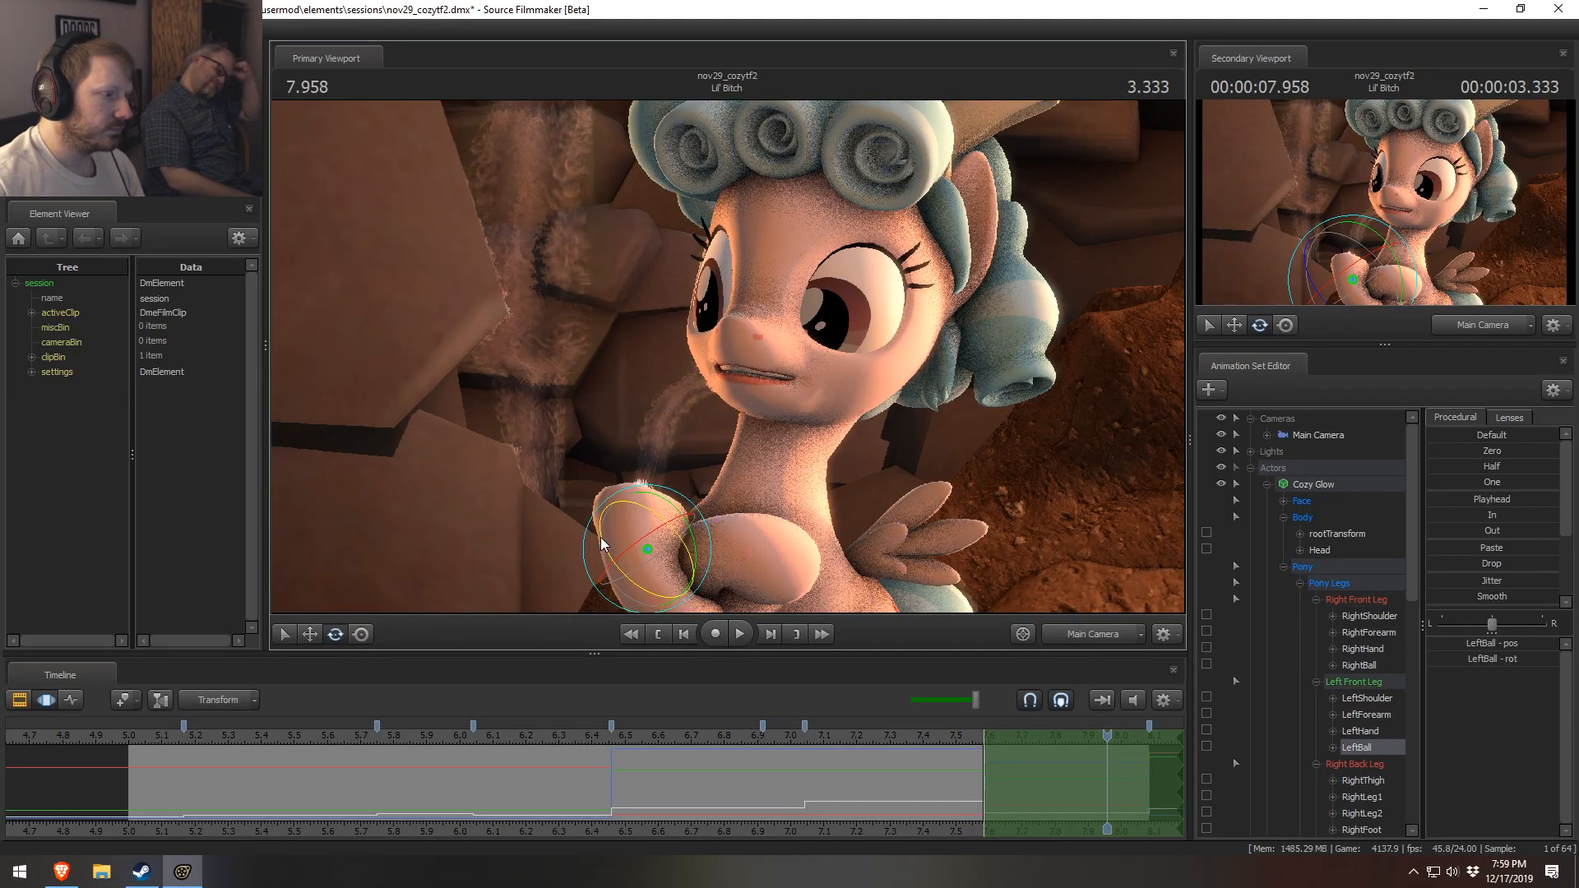
left_click(773, 477)
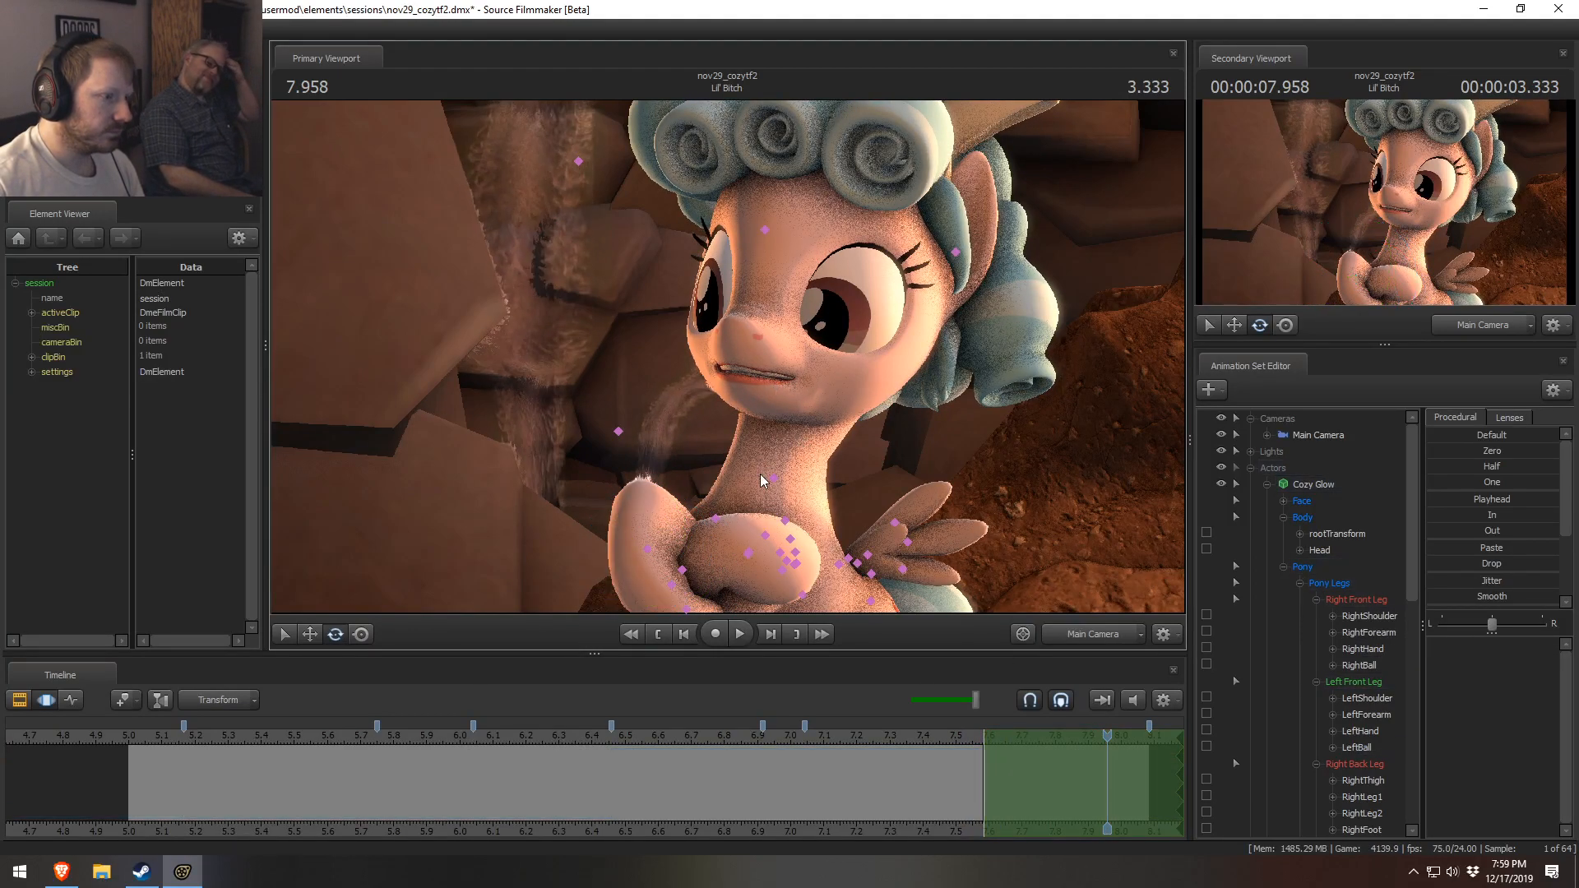
left_click(814, 386)
left_click_drag(788, 401, 820, 369)
key("ctrl")
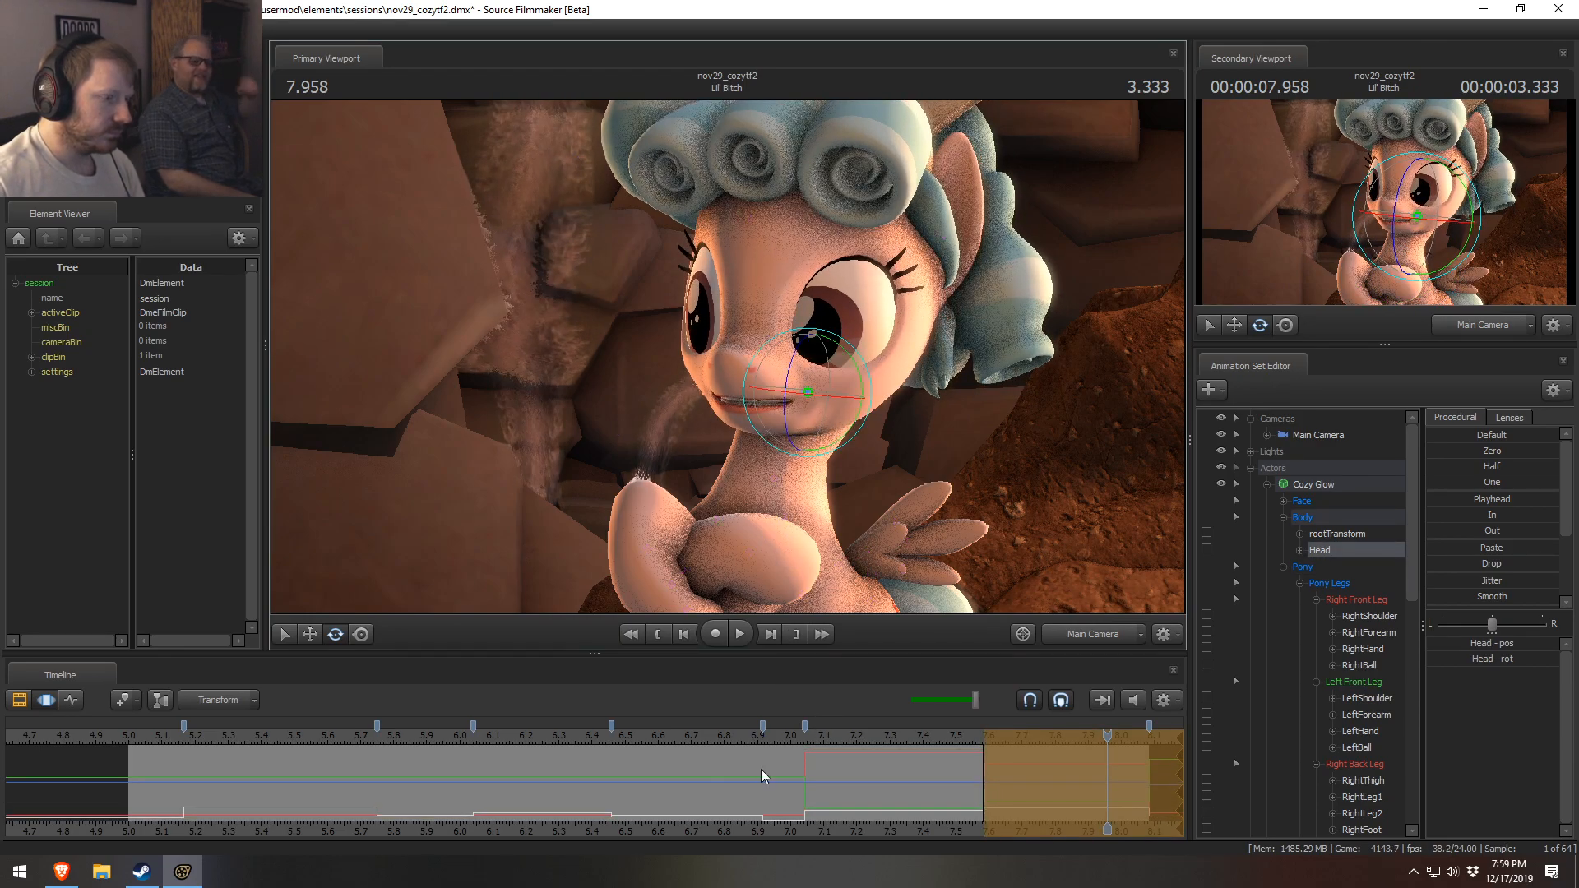
- Blend the neck and head in the closing time selection toward their pose at 5.083 seconds
left_click(773, 477, "ctrl")
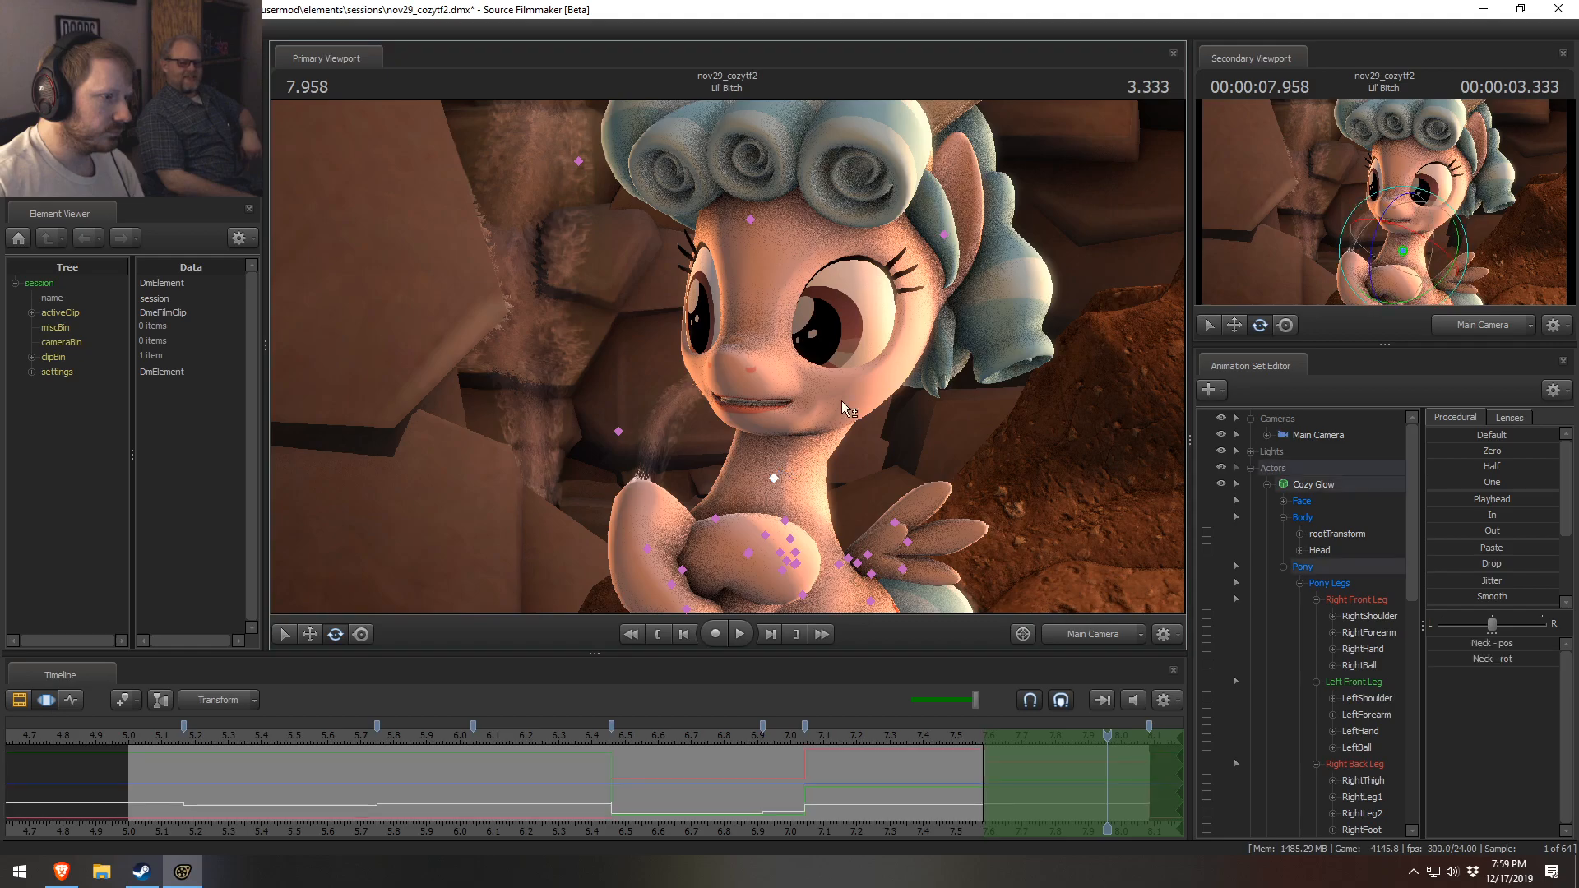
left_click(157, 741)
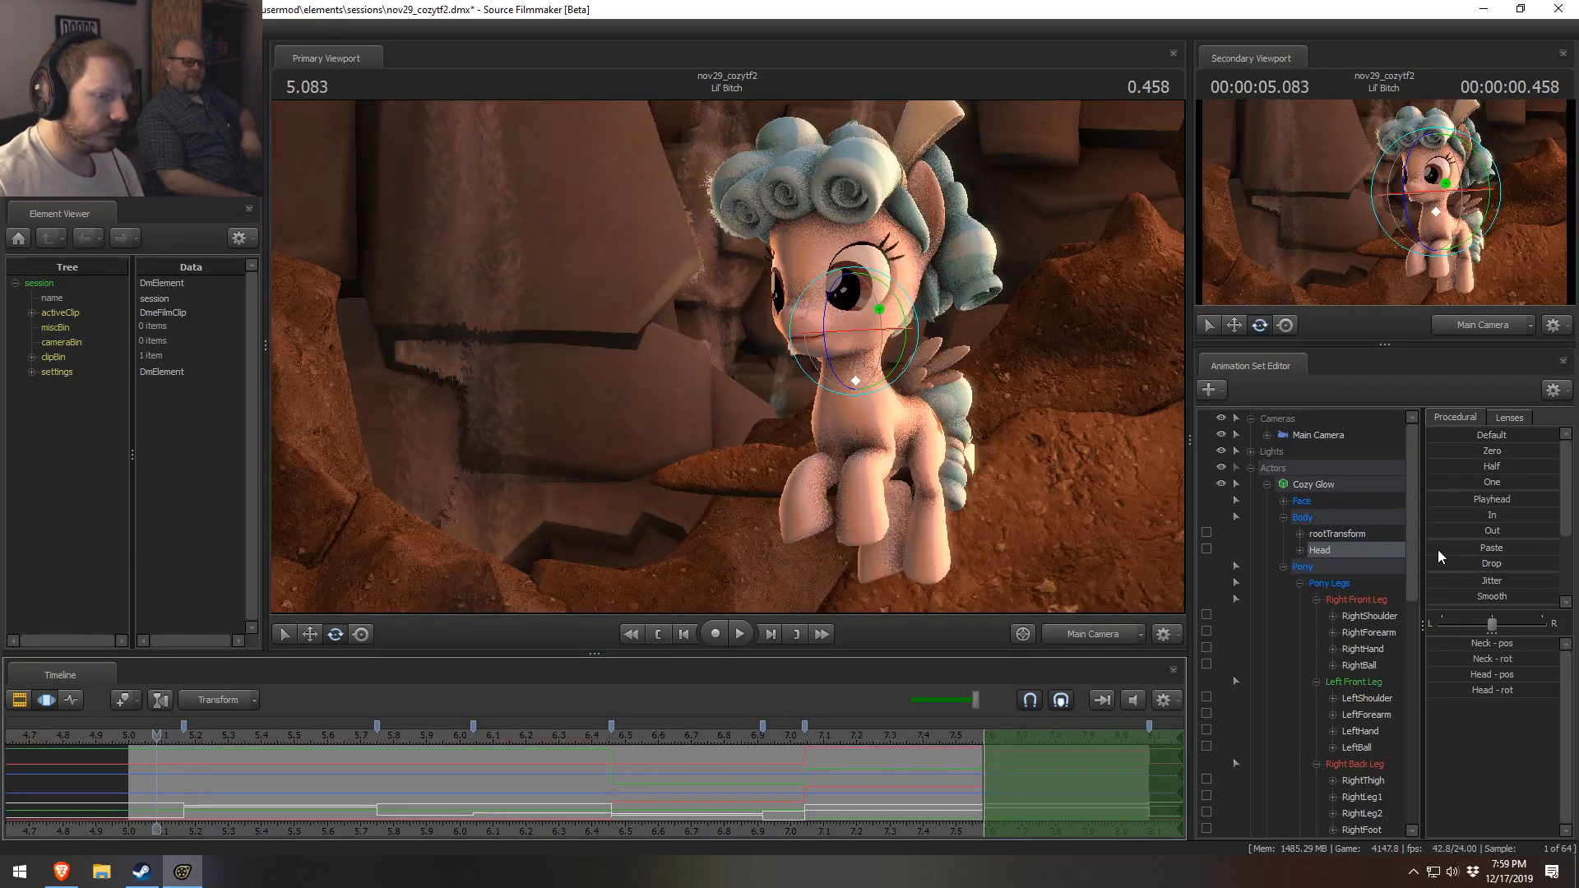
left_click_drag(1449, 499, 1488, 500)
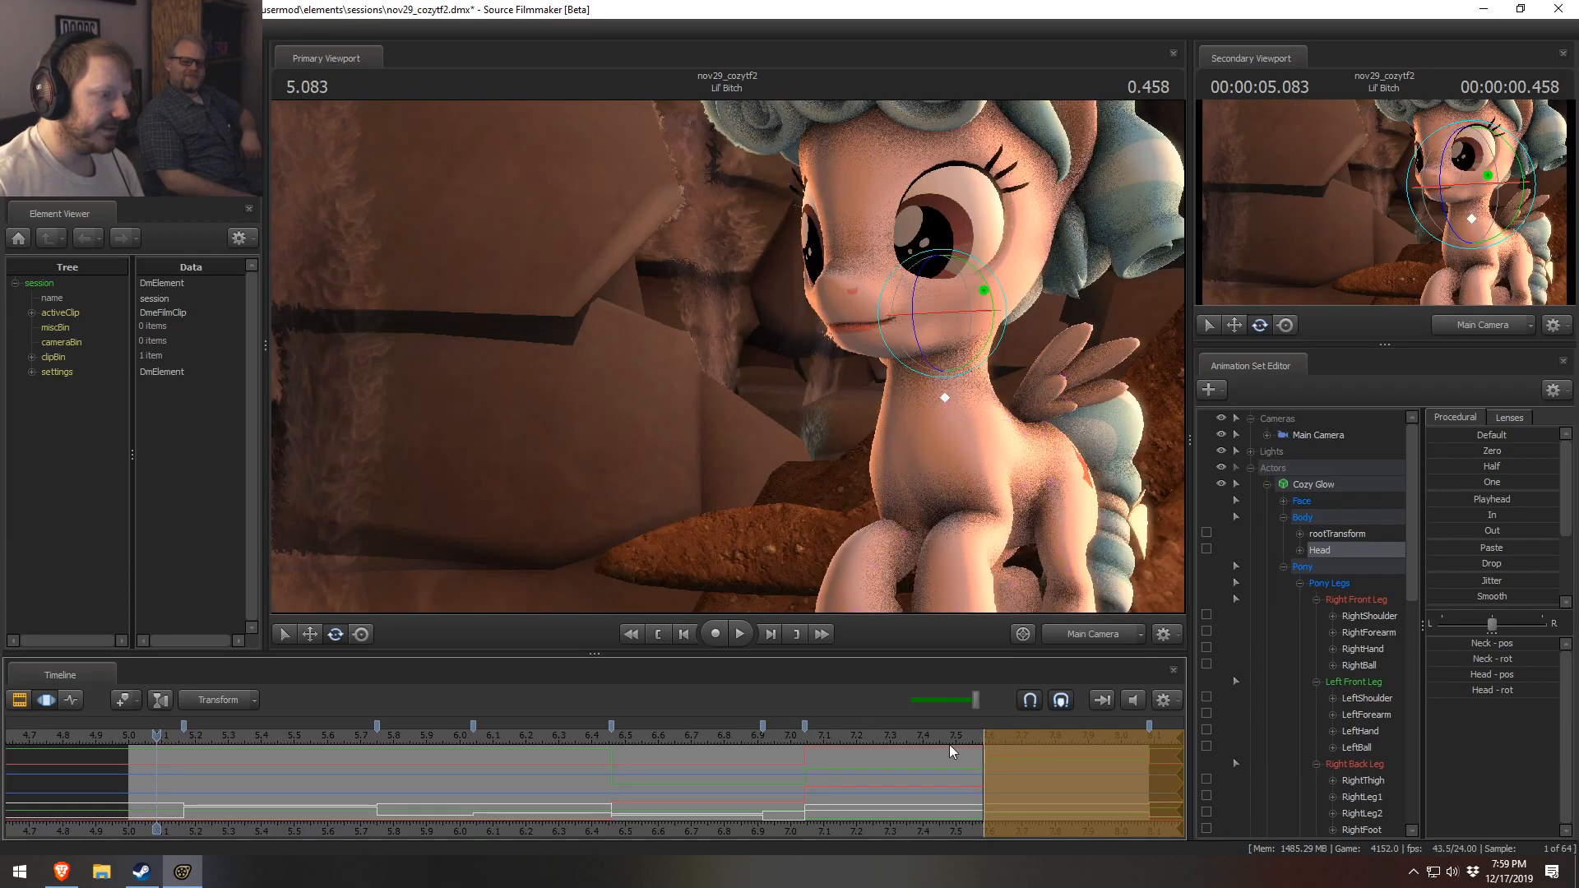
- Rotate the neck at 7.791 seconds to turn and tilt the head
left_click_drag(983, 740, 1052, 740)
left_click(772, 481, "ctrl")
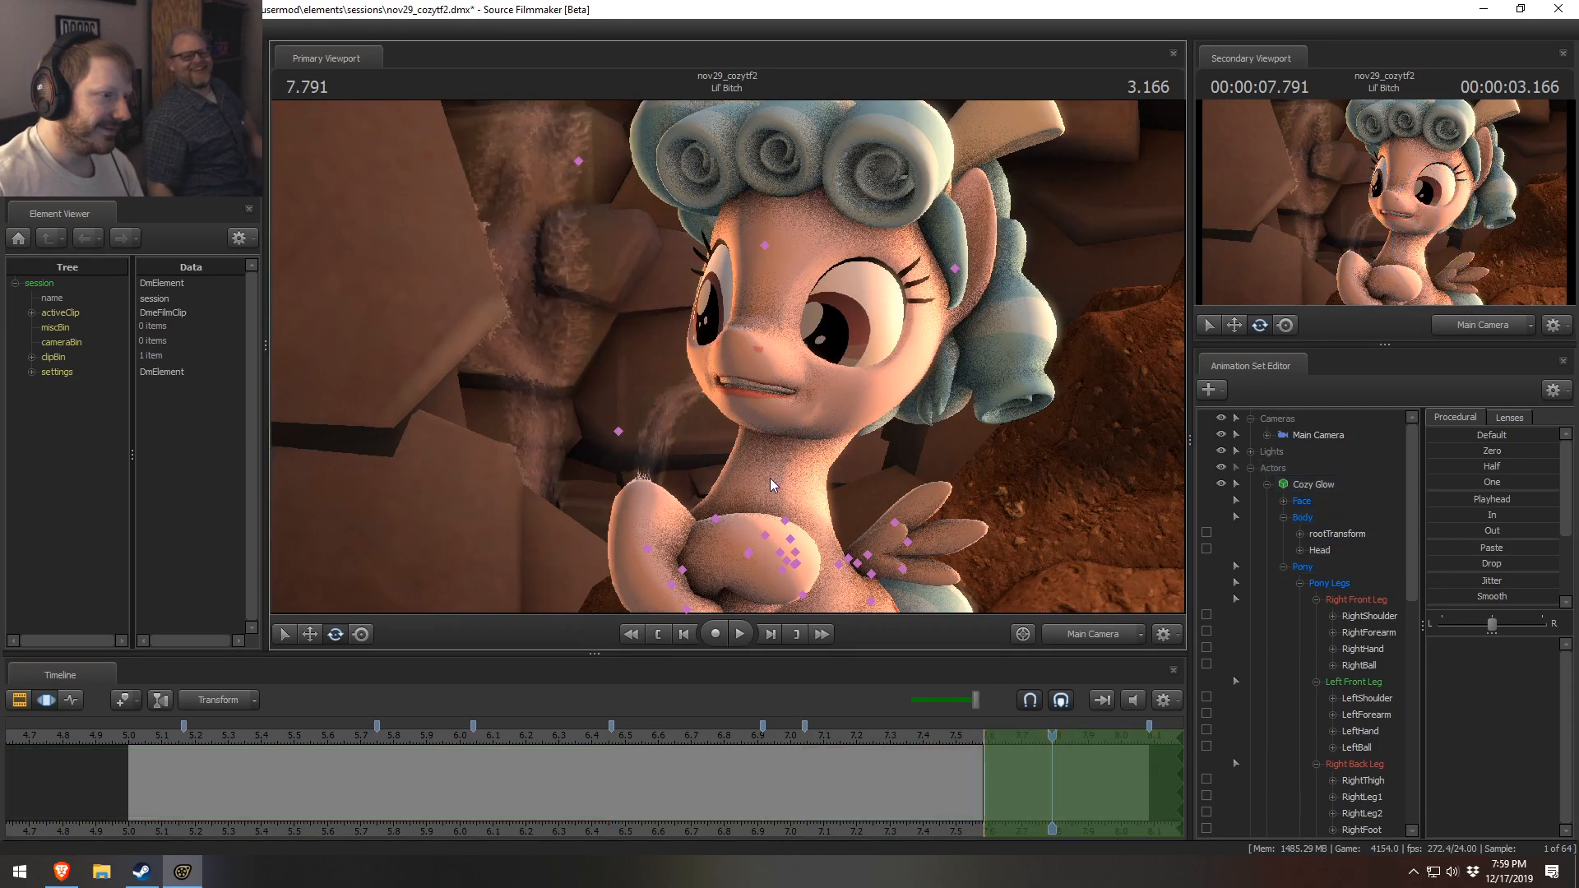
mouse_move(766, 449)
left_mouse_down()
mouse_move(750, 446)
mouse_move(813, 485)
mouse_move(778, 453)
mouse_move(831, 447)
mouse_move(812, 434)
mouse_move(787, 458)
left_mouse_up()
- Switch to the browser, search the web for "samual jackson glasses" and open one of the image results
key("alt+Tab")
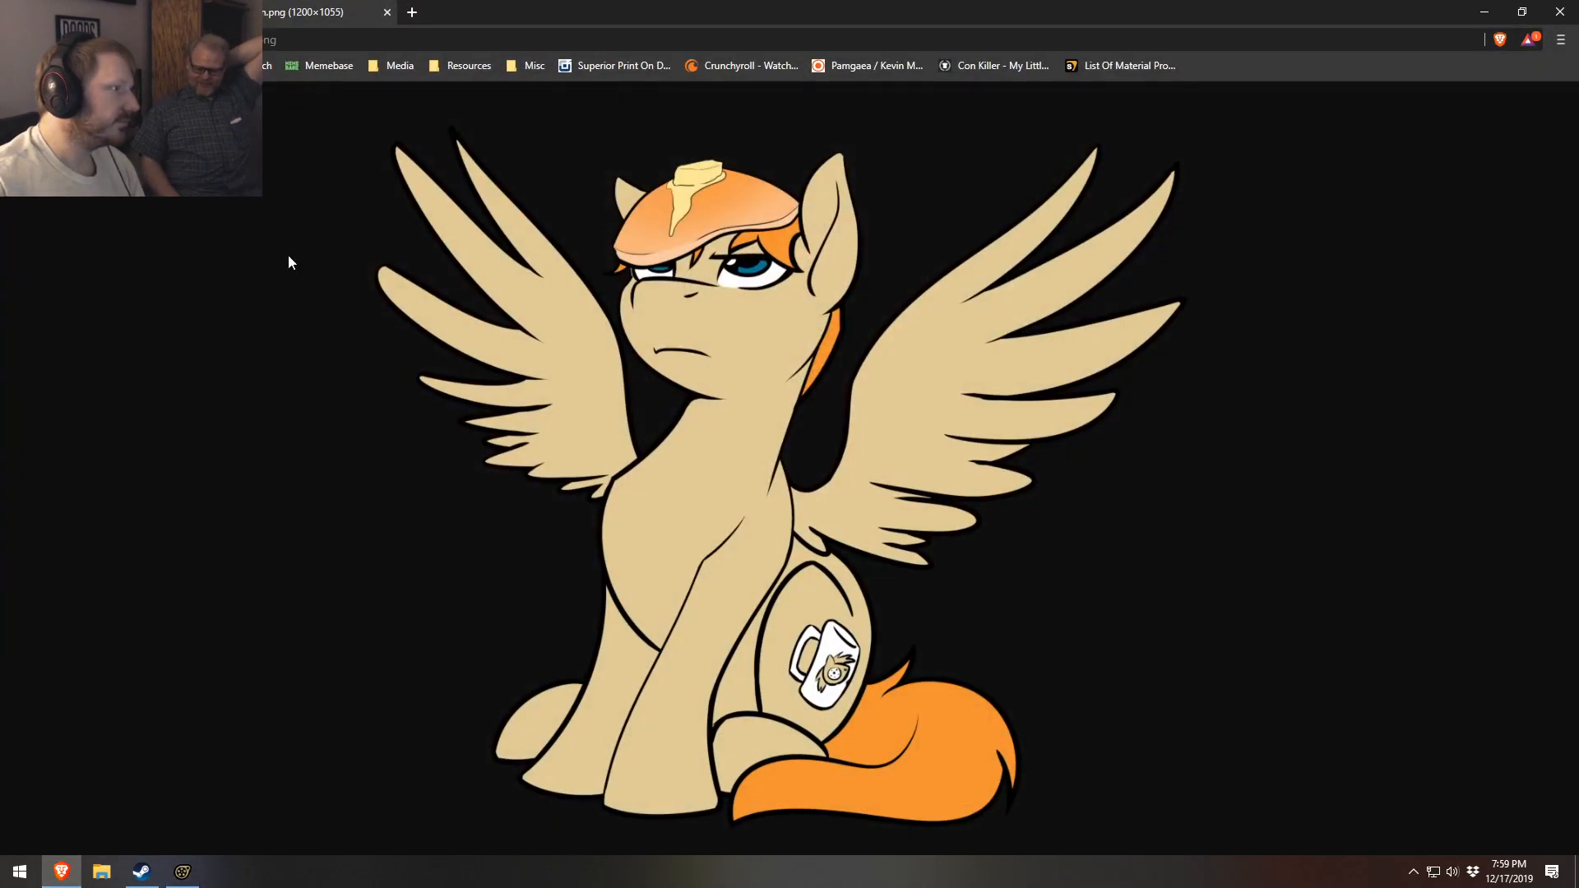
left_click(329, 36)
type("sam")
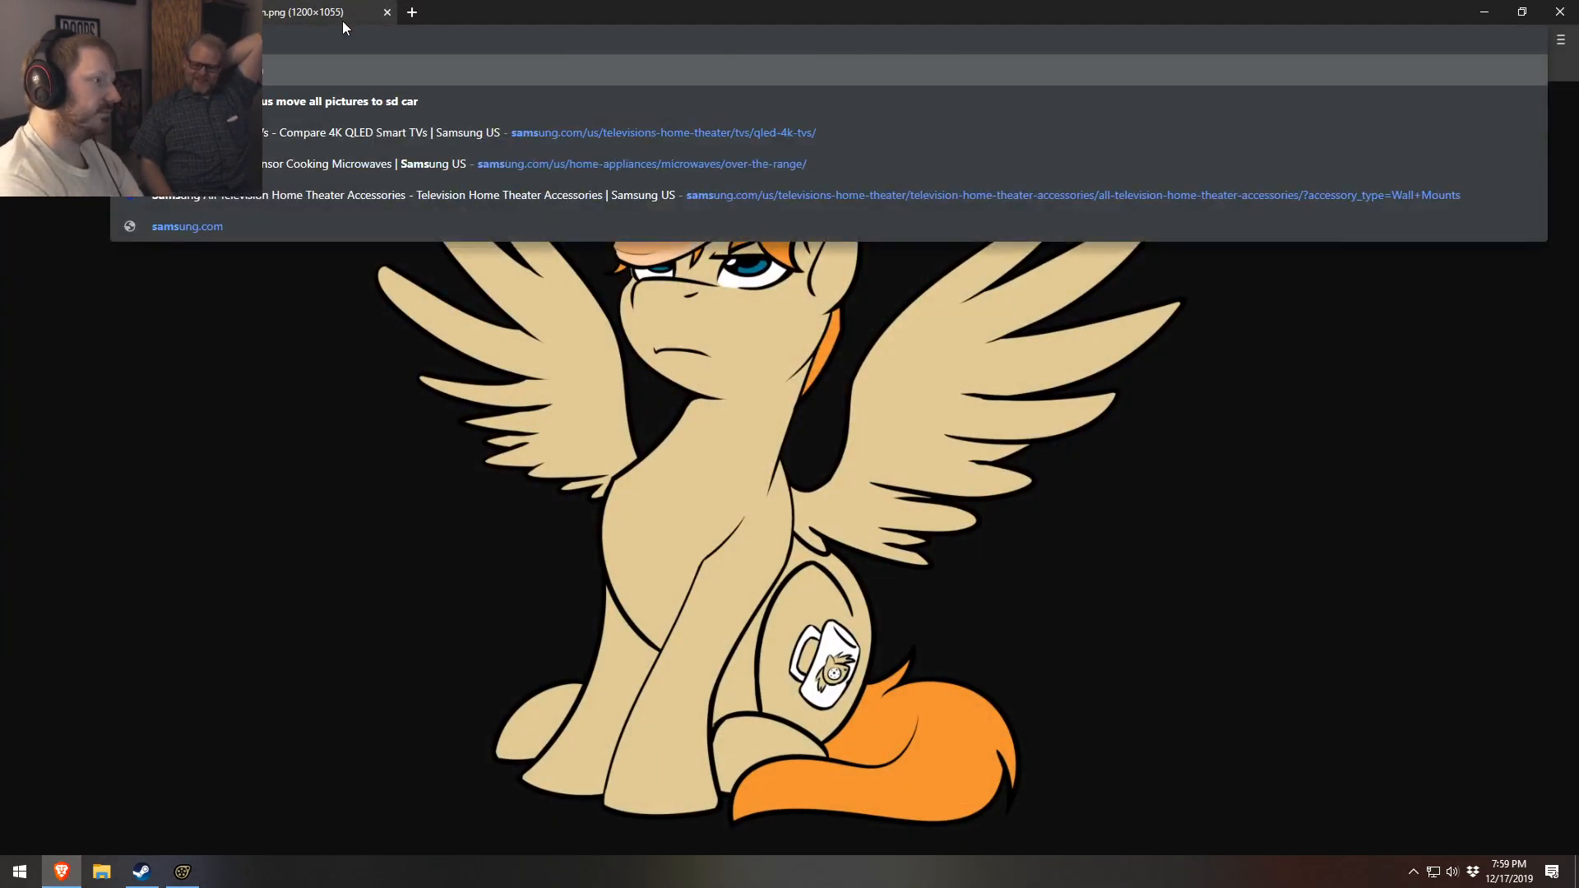
type("...")
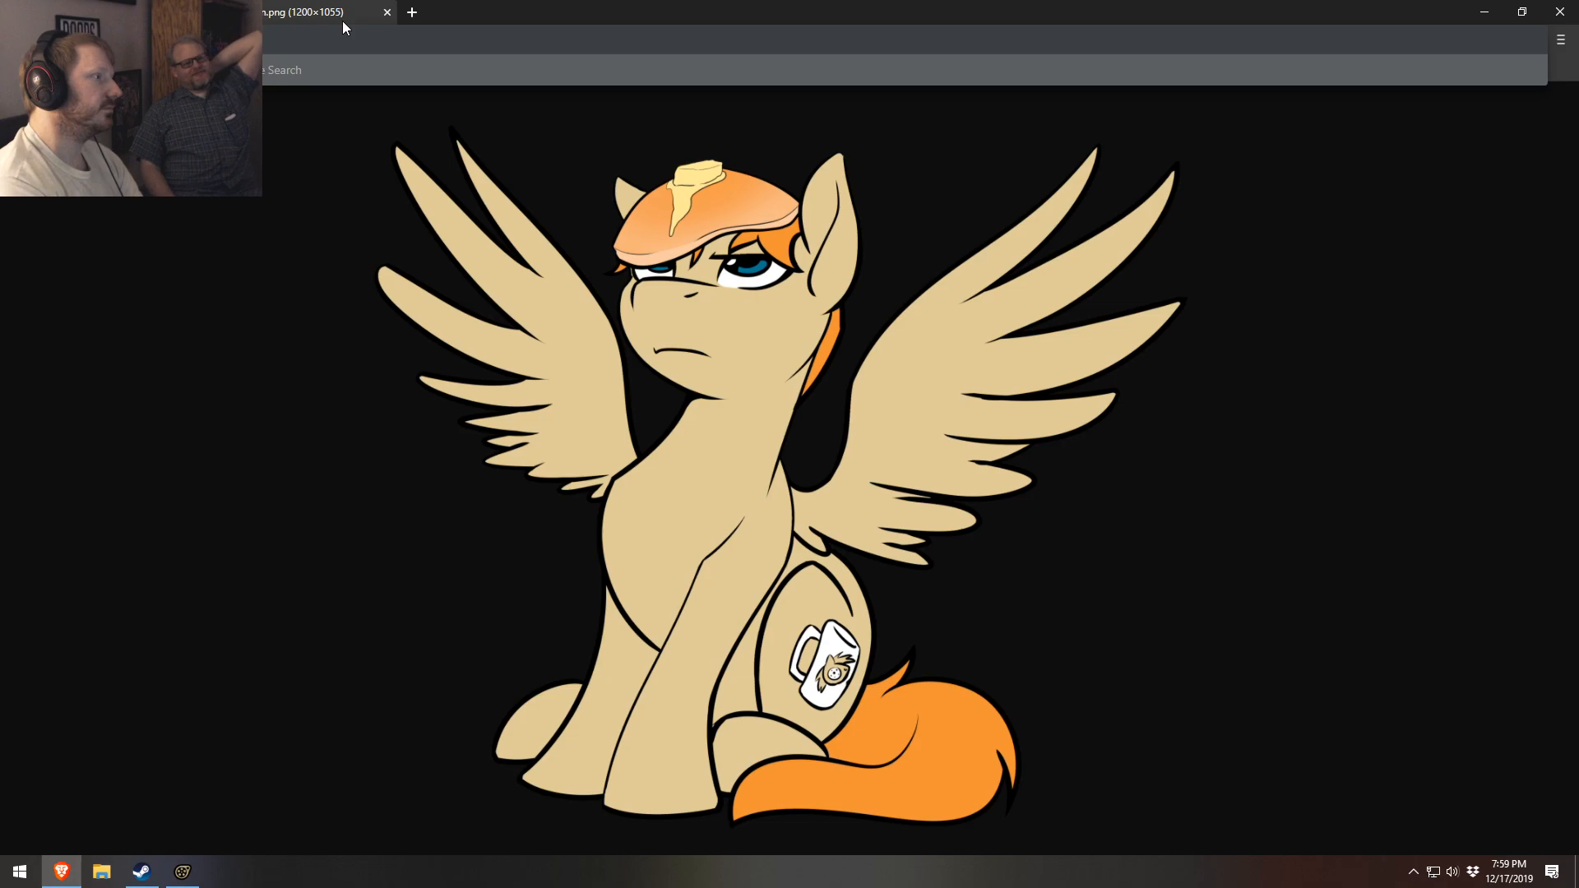
type(" glasses")
key("Return")
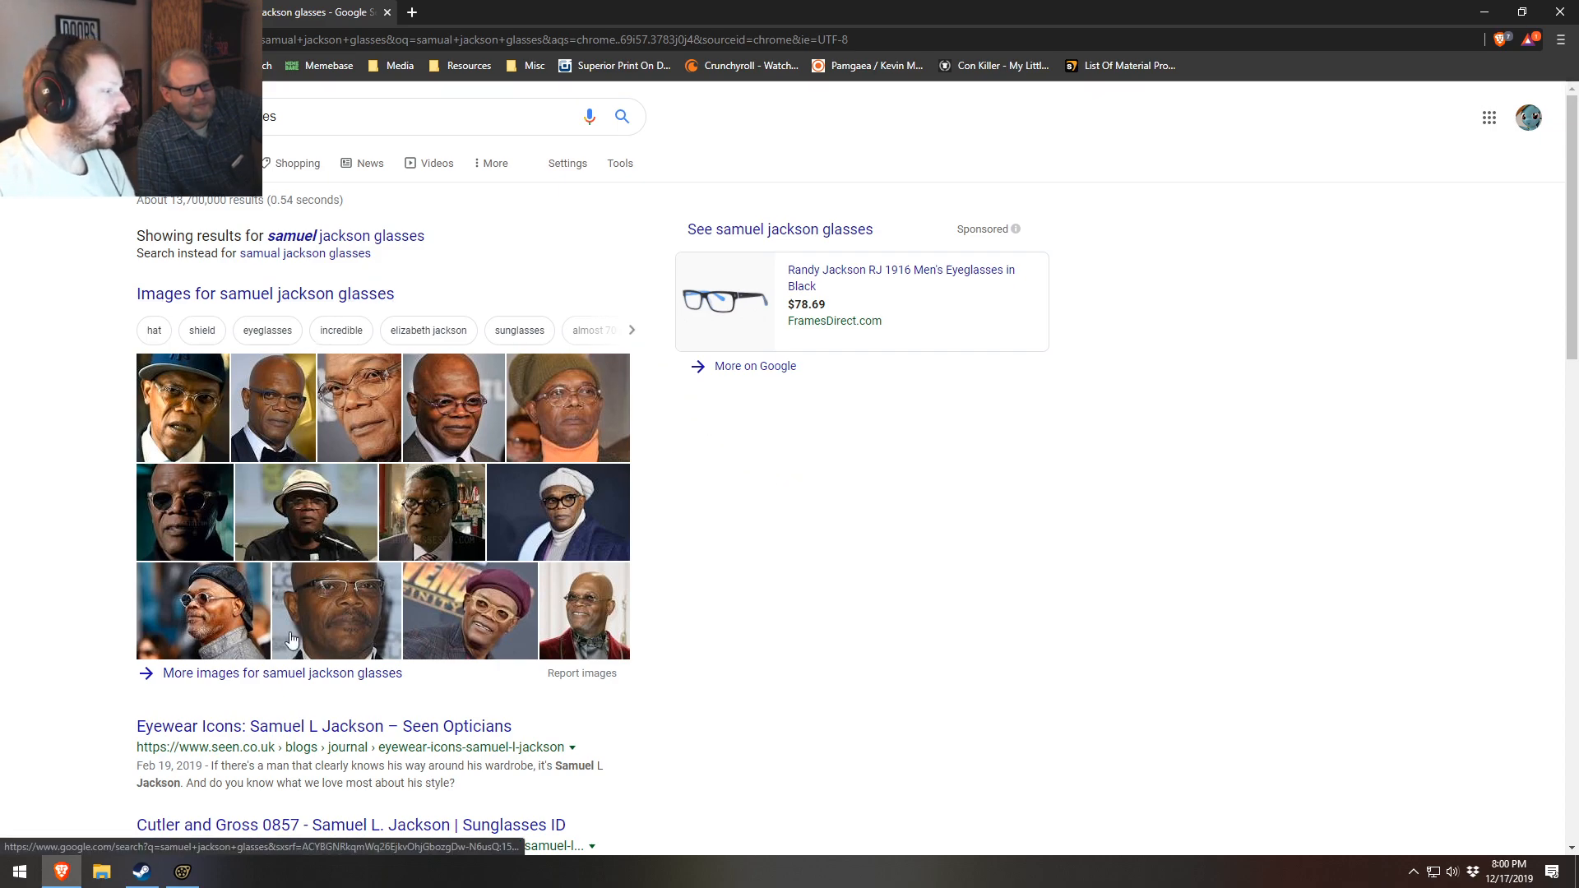
left_click(211, 621)
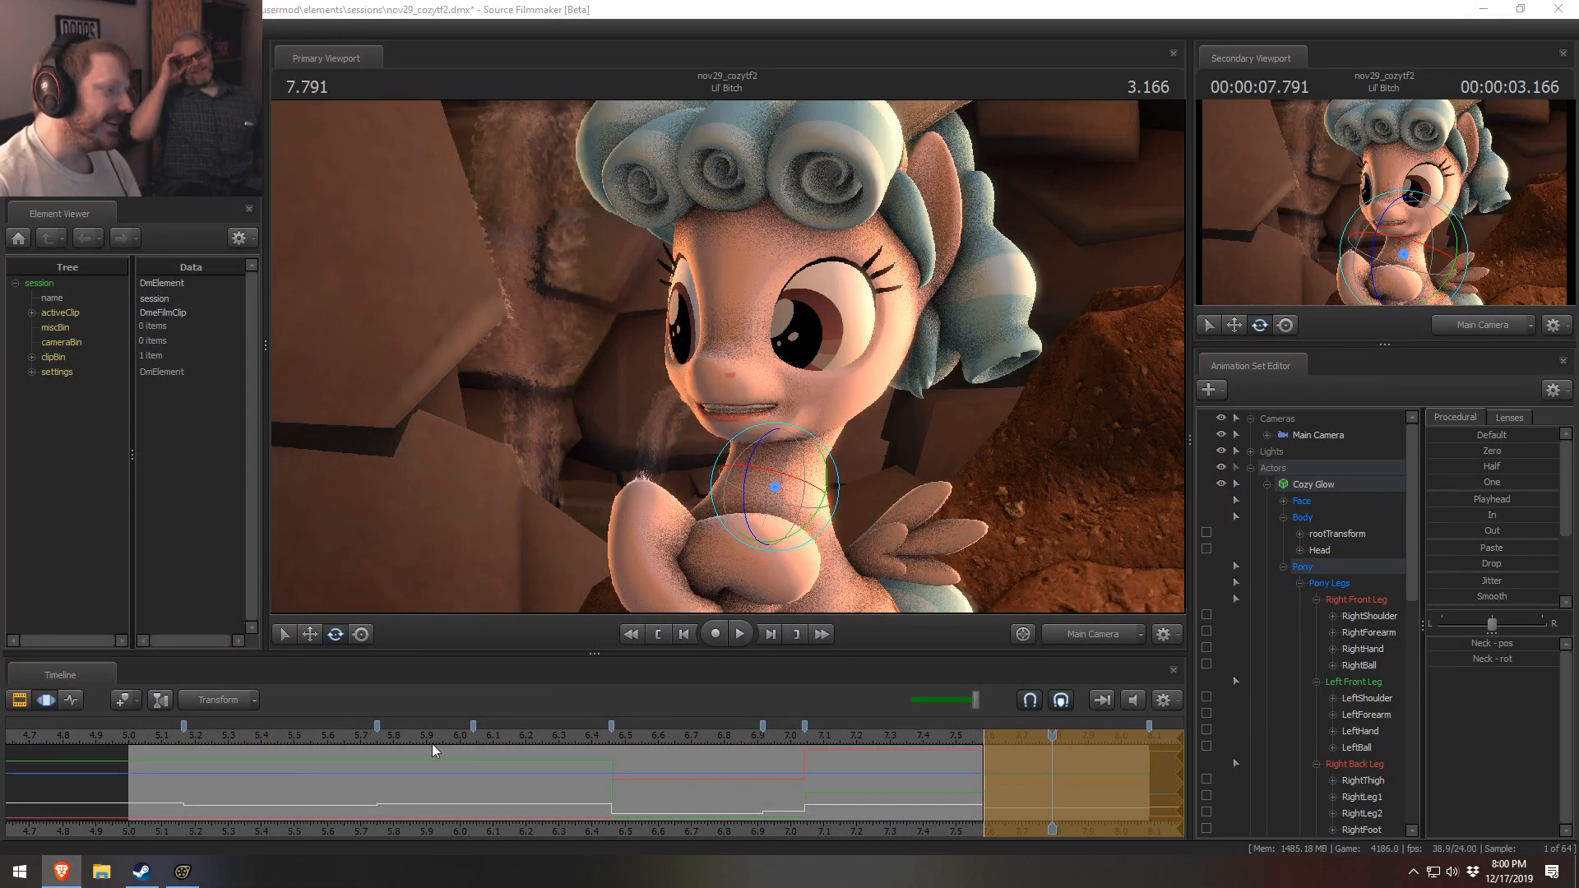
- Return to Source Filmmaker and play back the shot from 5.416 seconds to review the closing pose
left_click(268, 742)
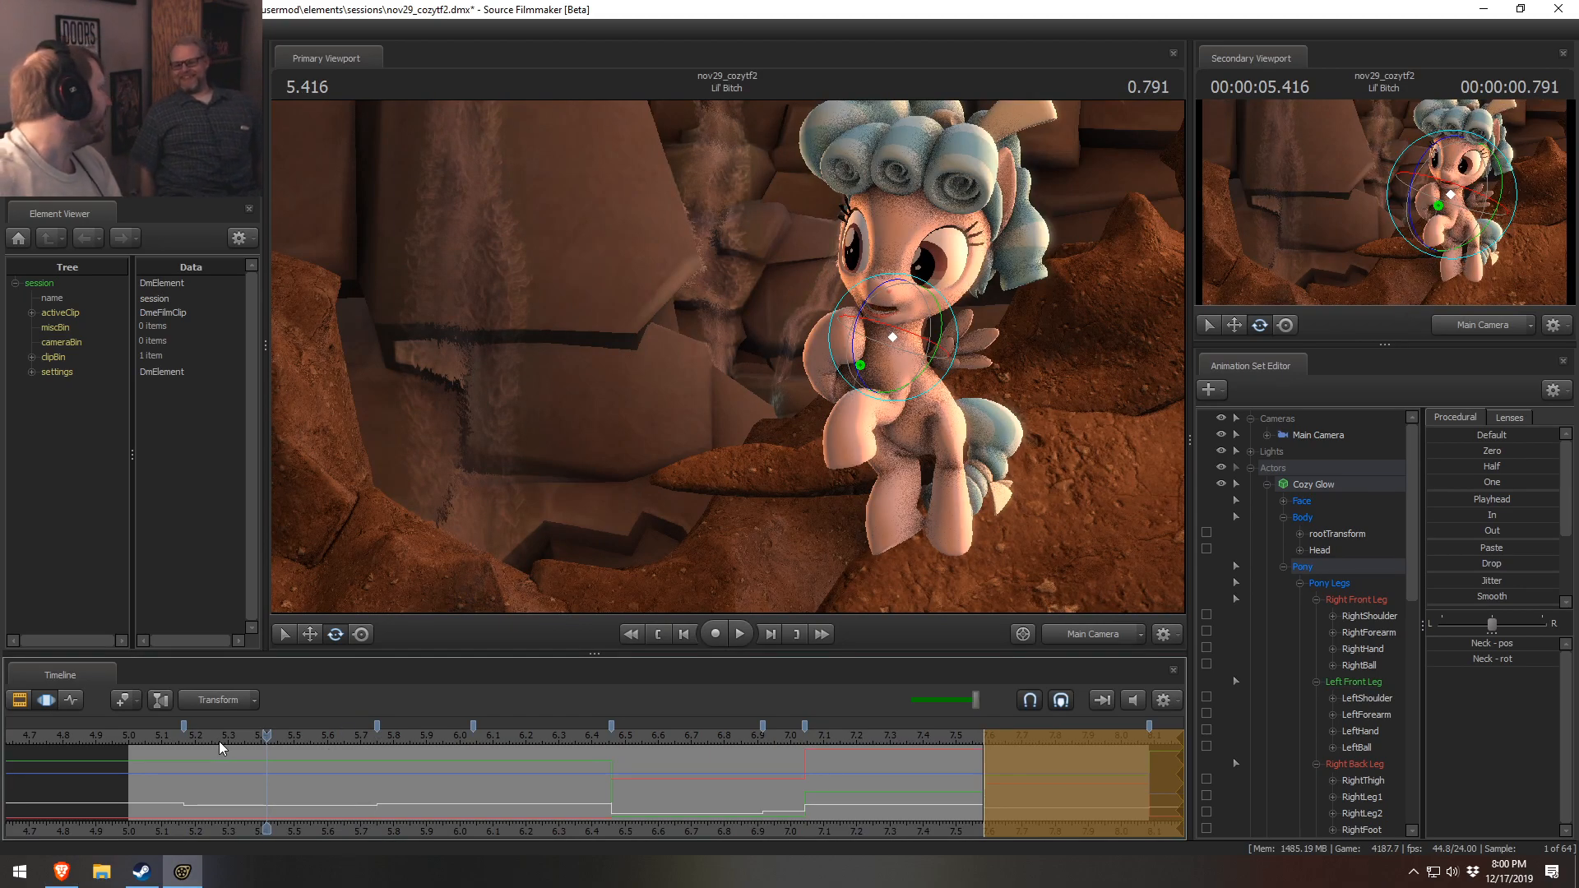
key("space")
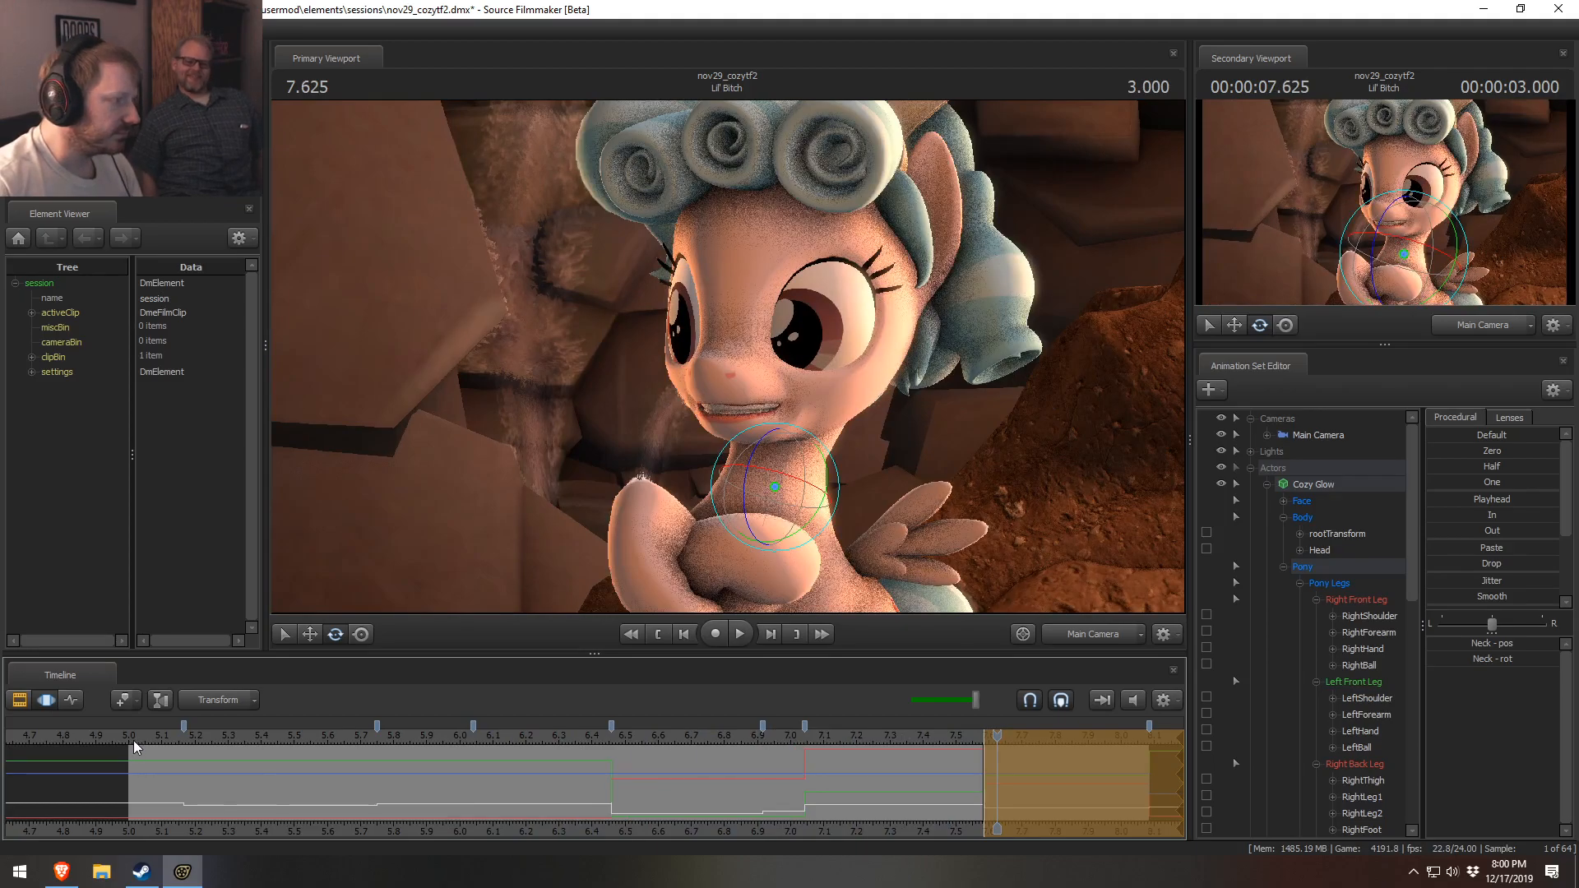
key("space")
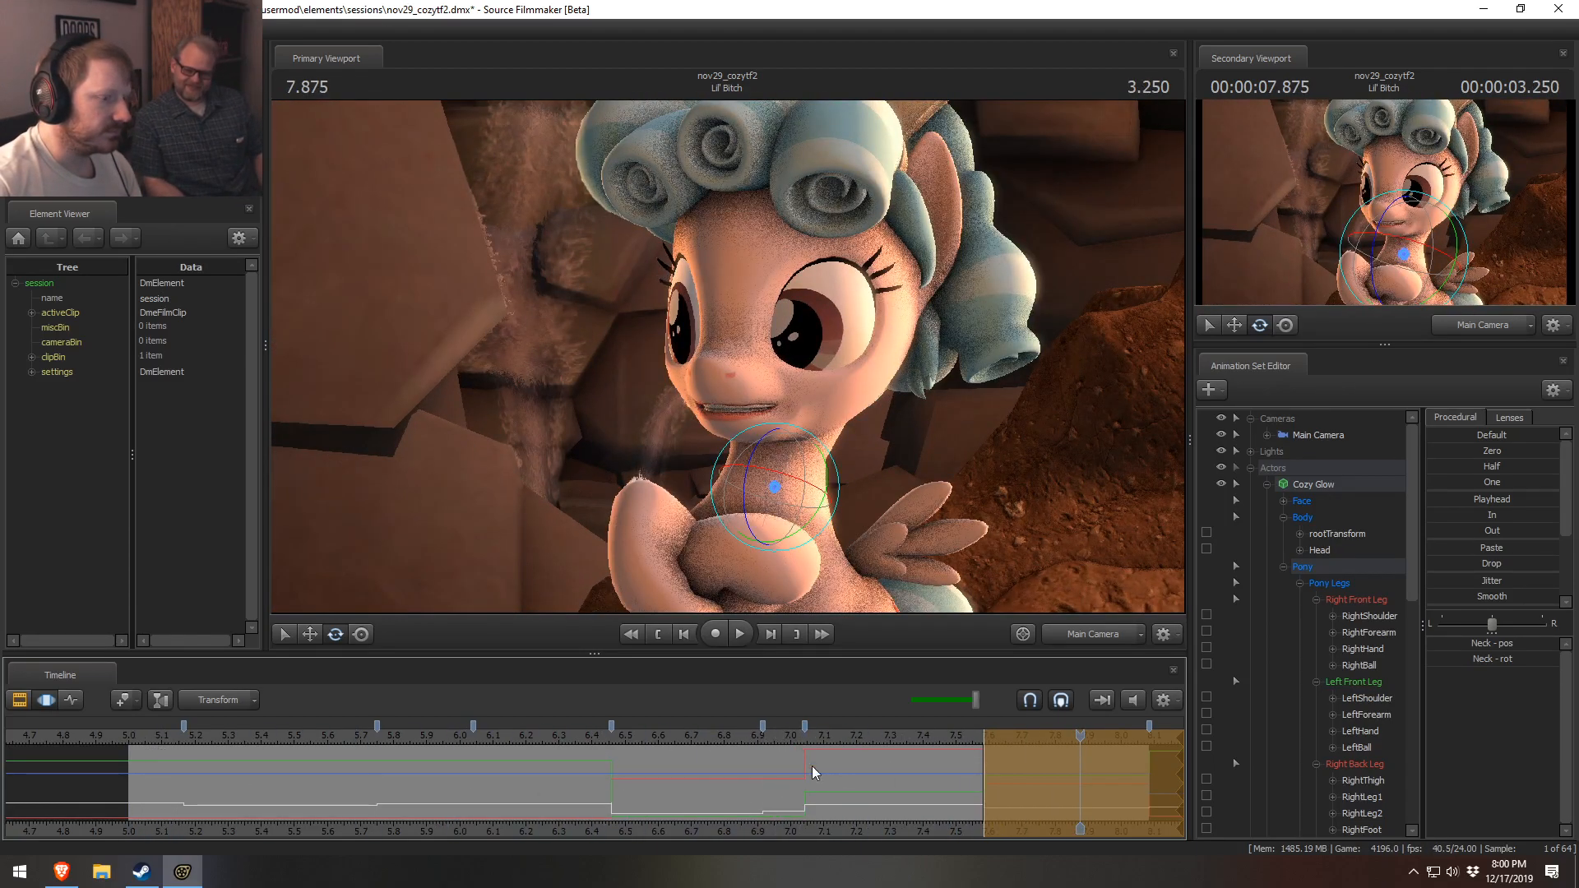
- Adjust the upper-body controls at 7.708 seconds using the Work Camera
left_click_drag(962, 741, 1025, 742)
key("ctrl")
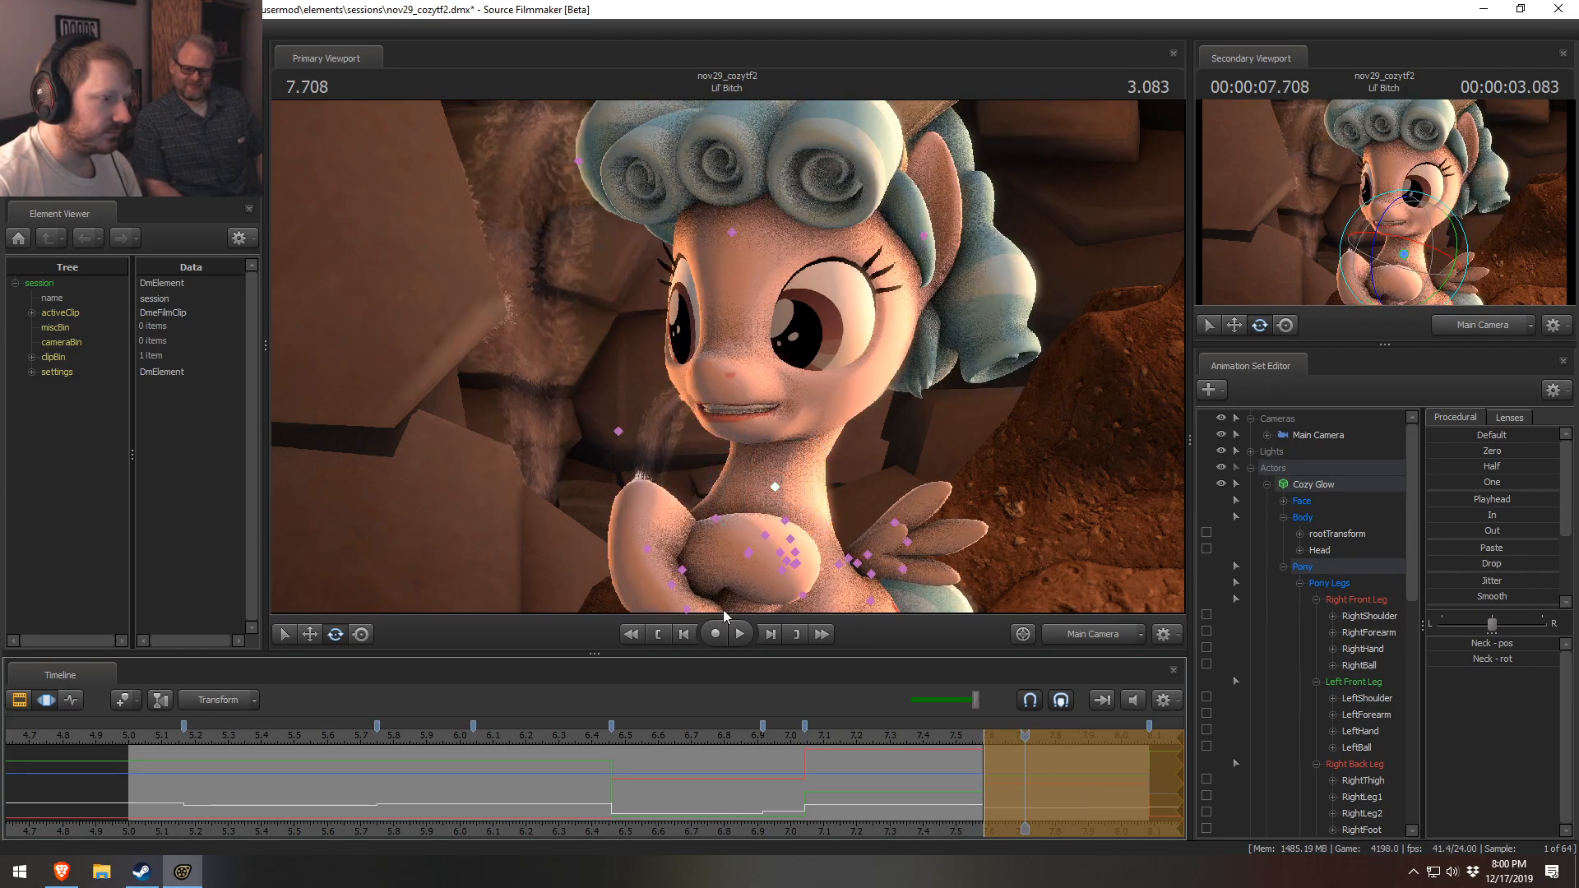
left_click(1071, 639)
left_click(730, 564, "ctrl")
left_click_drag(732, 567, 739, 409)
key("ctrl")
left_click(786, 353, "ctrl")
- Select the time from about 7.04 to 7.6 seconds and frame Cozy Glow's chest in the Work Camera at 7.291 seconds
key("F2")
key("F3")
left_click_drag(860, 806, 1025, 786)
left_click(1101, 635)
mouse_move(770, 790)
left_mouse_down()
mouse_move(727, 792)
mouse_move(929, 793)
left_mouse_up()
mouse_move(1013, 748)
left_mouse_down()
mouse_move(790, 784)
mouse_move(804, 785)
left_mouse_up()
left_click(1068, 634)
left_click_drag(1026, 555, 469, 547)
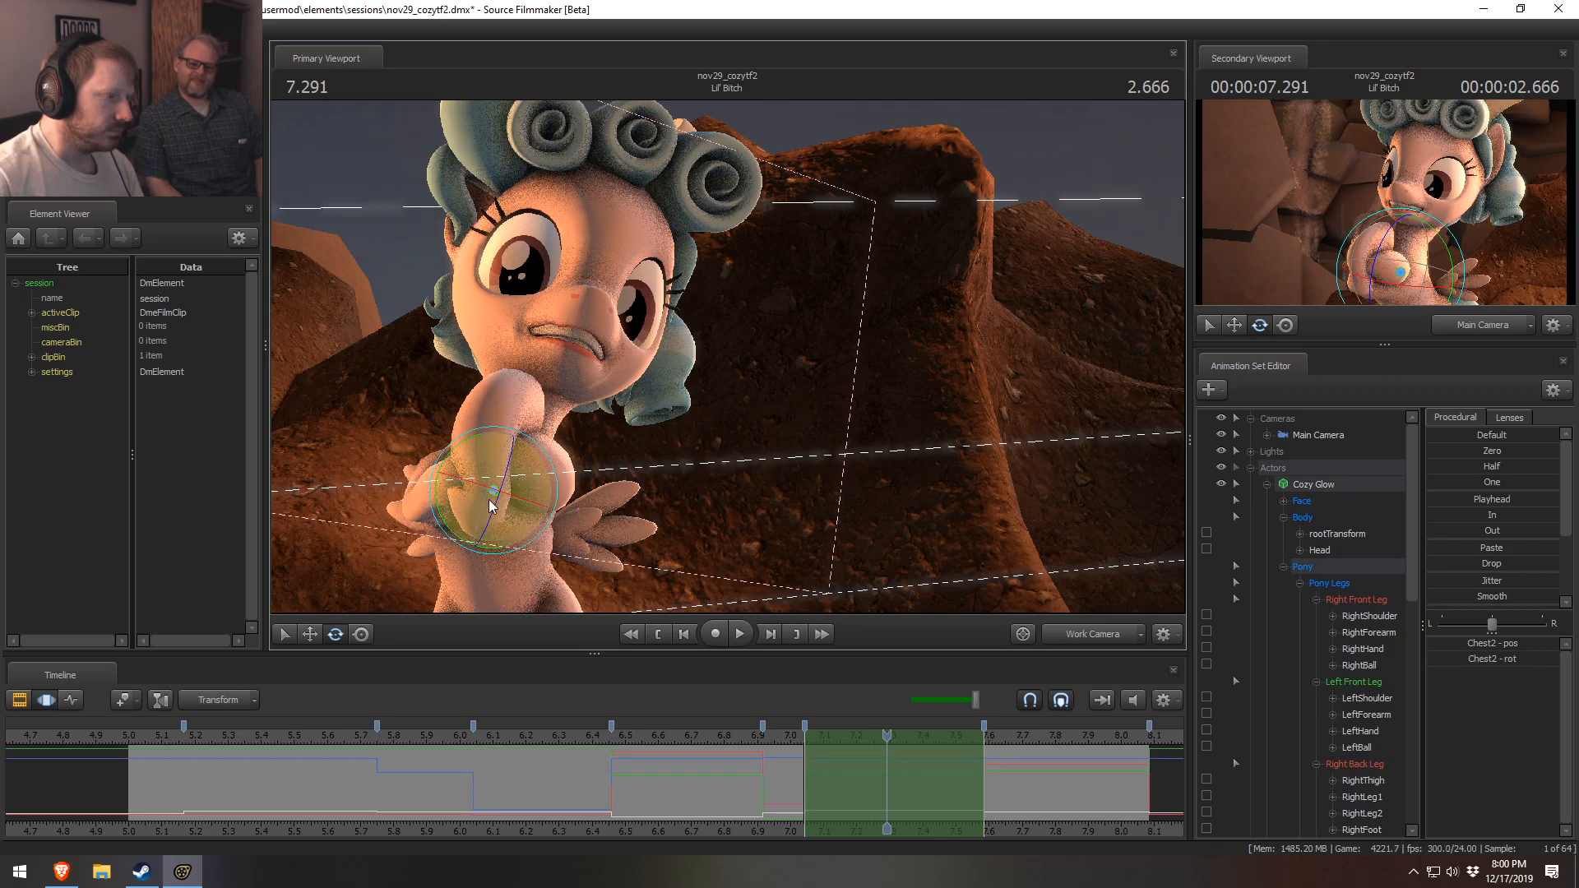
left_click(490, 529)
left_click_drag(480, 528, 471, 527)
key("ctrl+z")
- Try repositioning the left foreleg at 7.291 seconds by adjusting the LeftForearm and LeftHand controls
left_click_drag(543, 410, 724, 391)
key("e")
left_click_drag(724, 514, 794, 475)
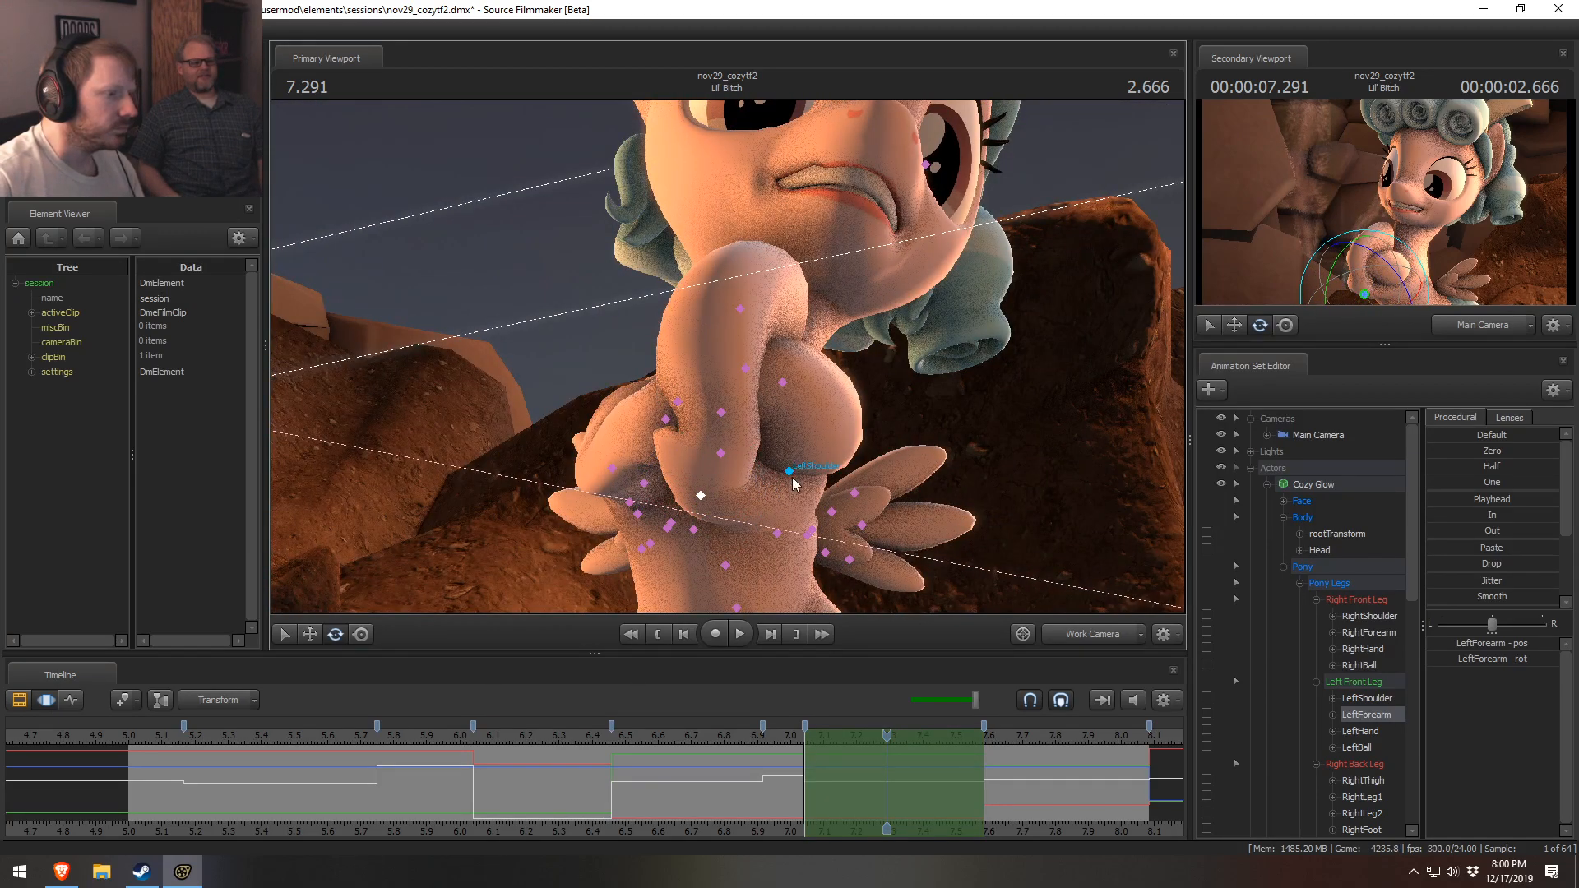
left_click(740, 309)
left_click(722, 416)
key("w")
mouse_move(720, 415)
left_mouse_down()
mouse_move(754, 416)
mouse_move(716, 416)
left_mouse_up()
key("e")
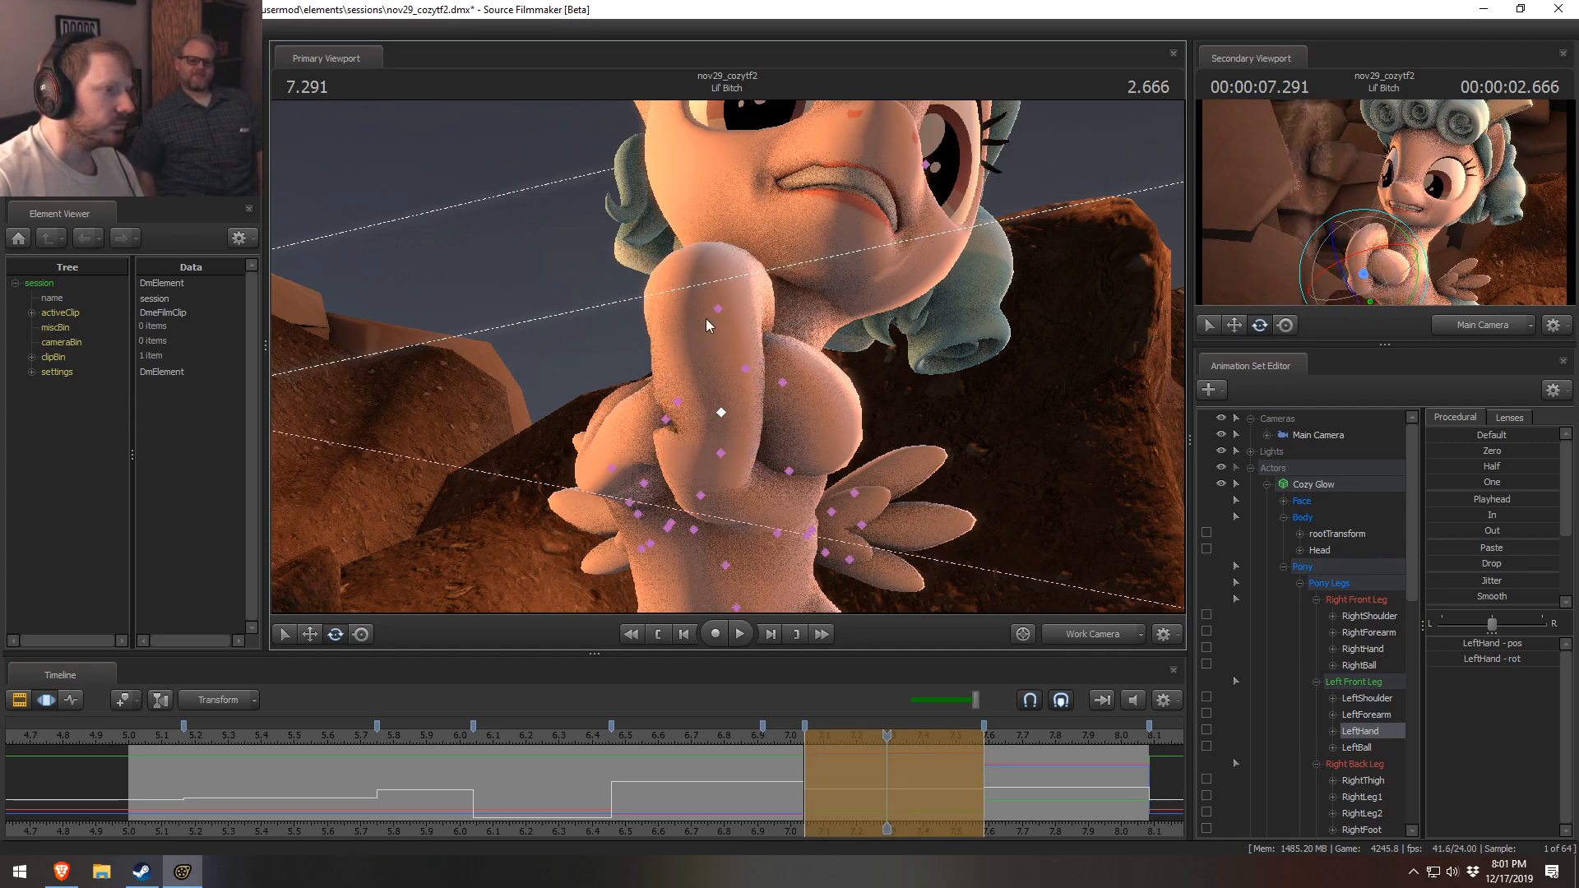
- Try rotating the LeftBall control and check the raised hoof from another angle at neighbouring times
left_click(718, 310, "ctrl")
left_click_drag(721, 331, 753, 650)
left_click_drag(722, 747, 804, 744)
left_click_drag(693, 511, 791, 645, "alt")
left_click_drag(735, 738, 890, 758)
- Undo the last five edits to the left foreleg
key("ctrl+z")
key("ctrl+z")
key("ctrl+z")
key("ctrl+z")
key("ctrl+z")
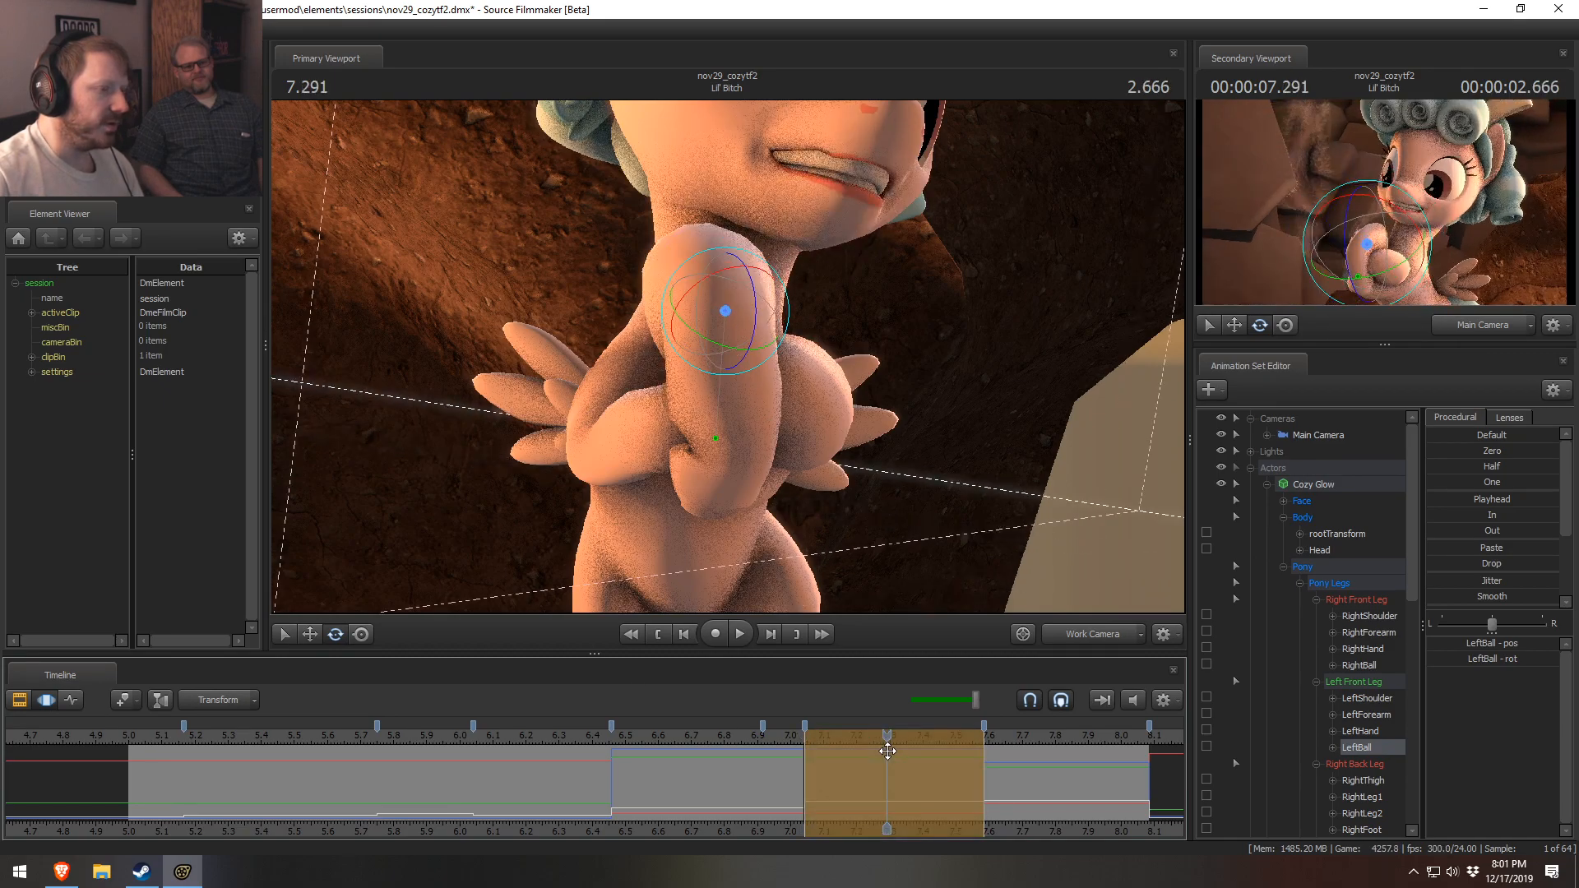
- Save the session and play back the shot through the Main Camera up to 7.541 seconds
left_click_drag(724, 790, 874, 793)
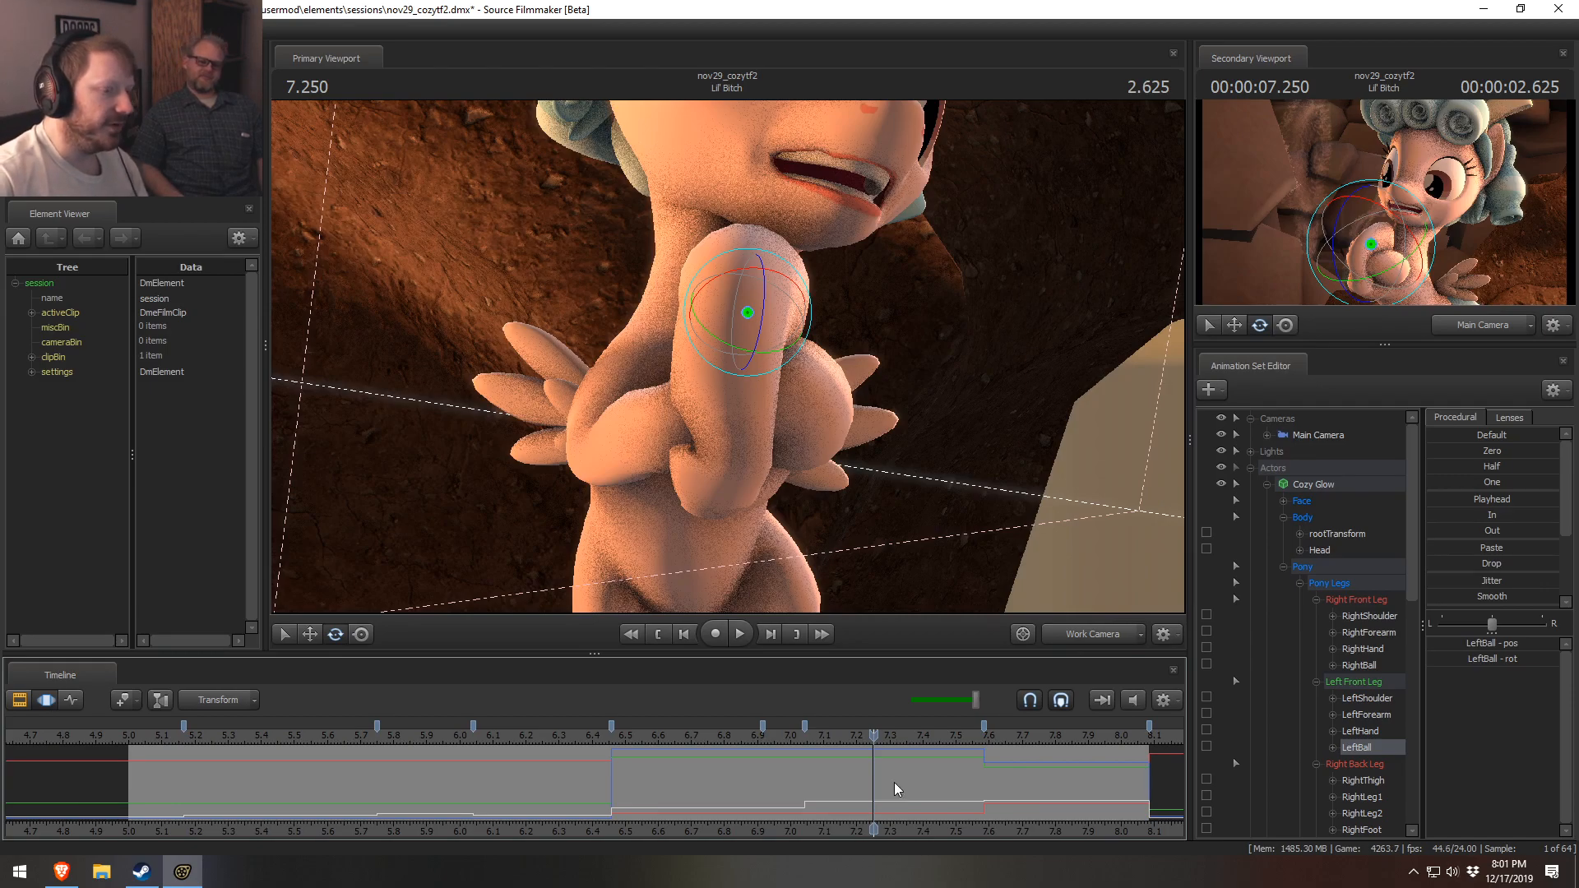
scroll(781, 771, "down", 1)
left_click(310, 737)
key("ctrl+s")
left_click(1082, 635)
key("space")
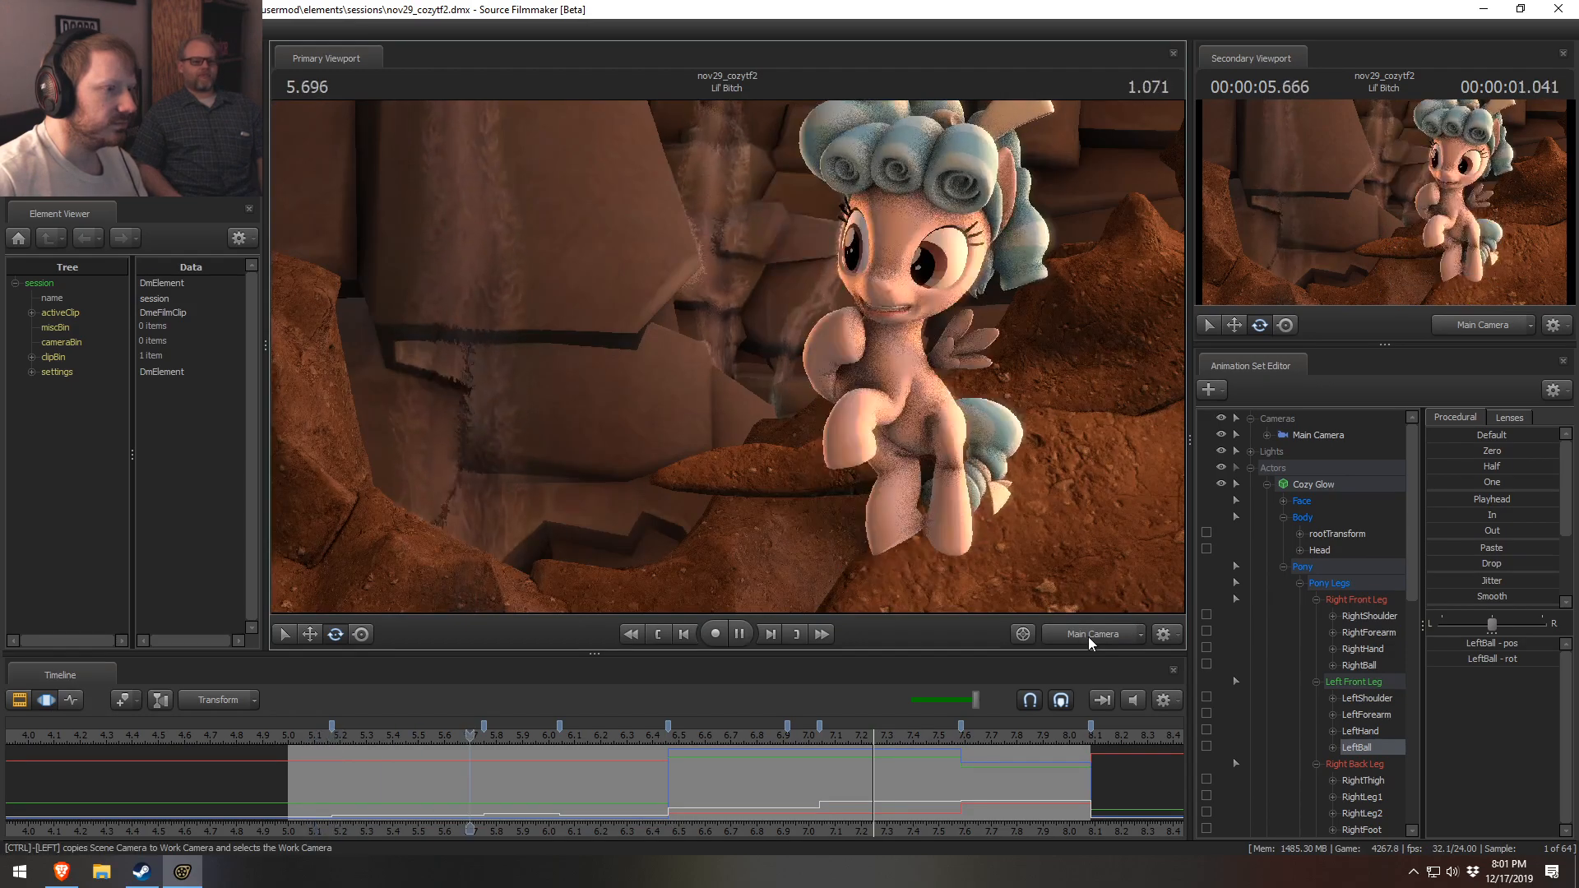
key("space")
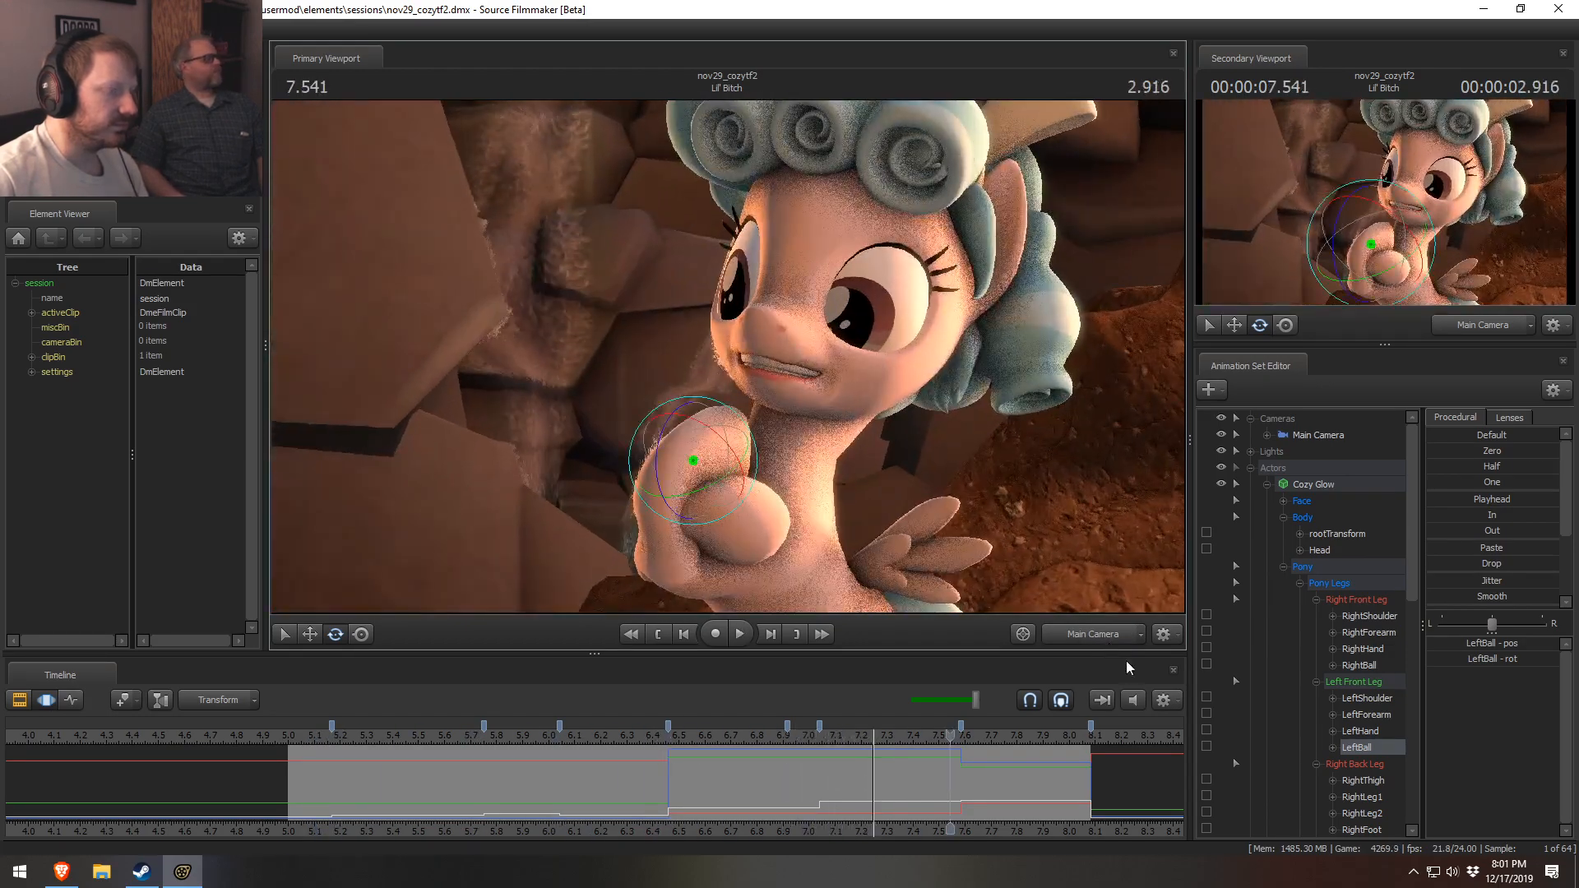
- Close the Steam library window
middle_click_drag(854, 783, 950, 811)
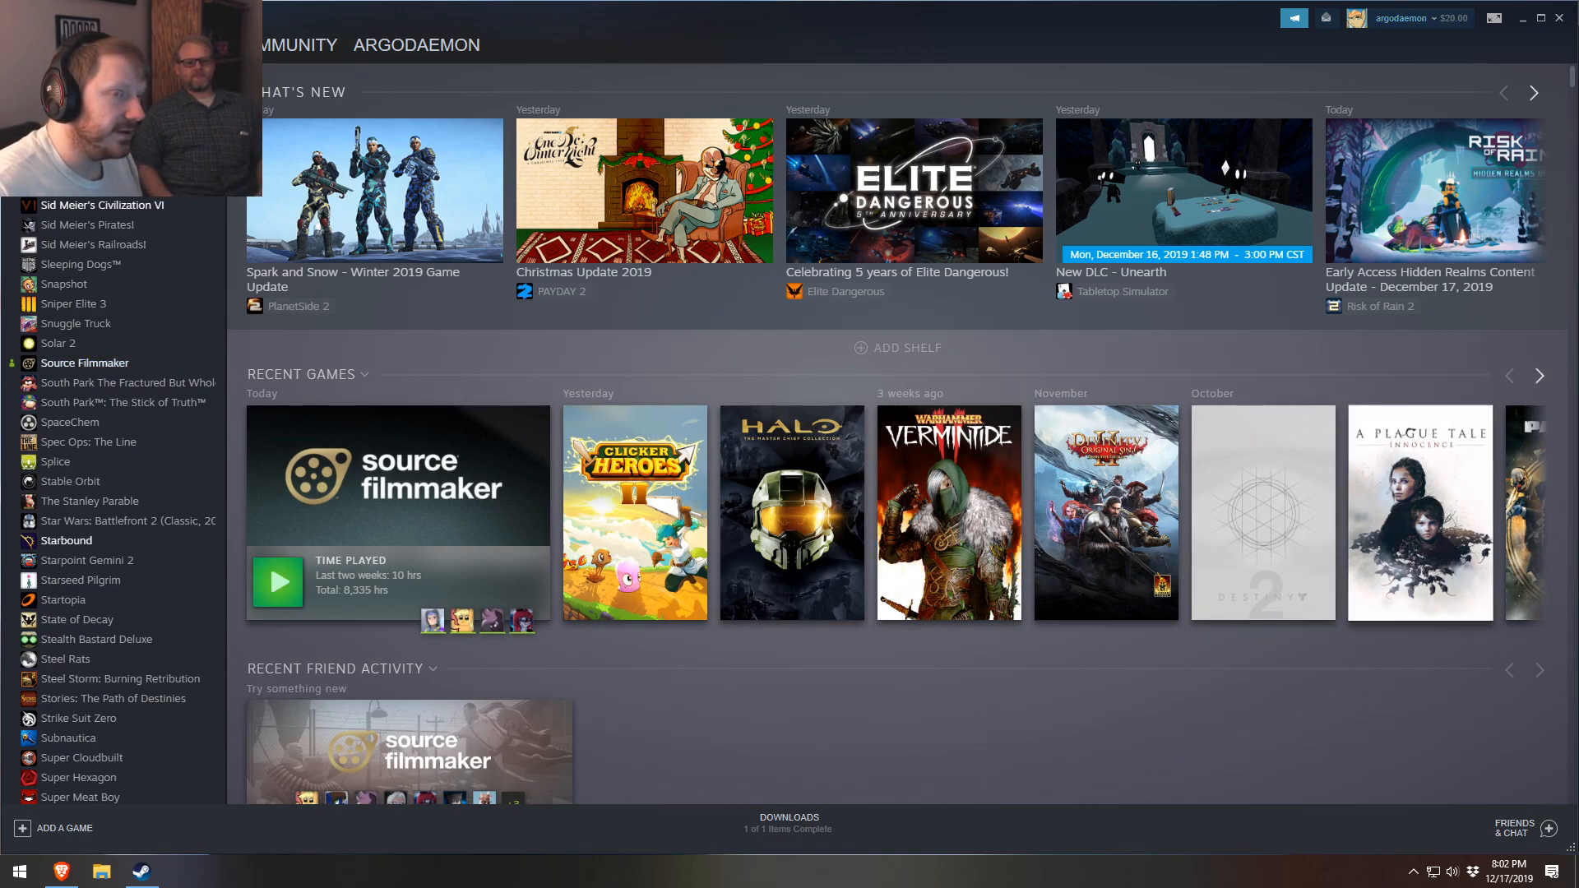
left_click(1559, 17)
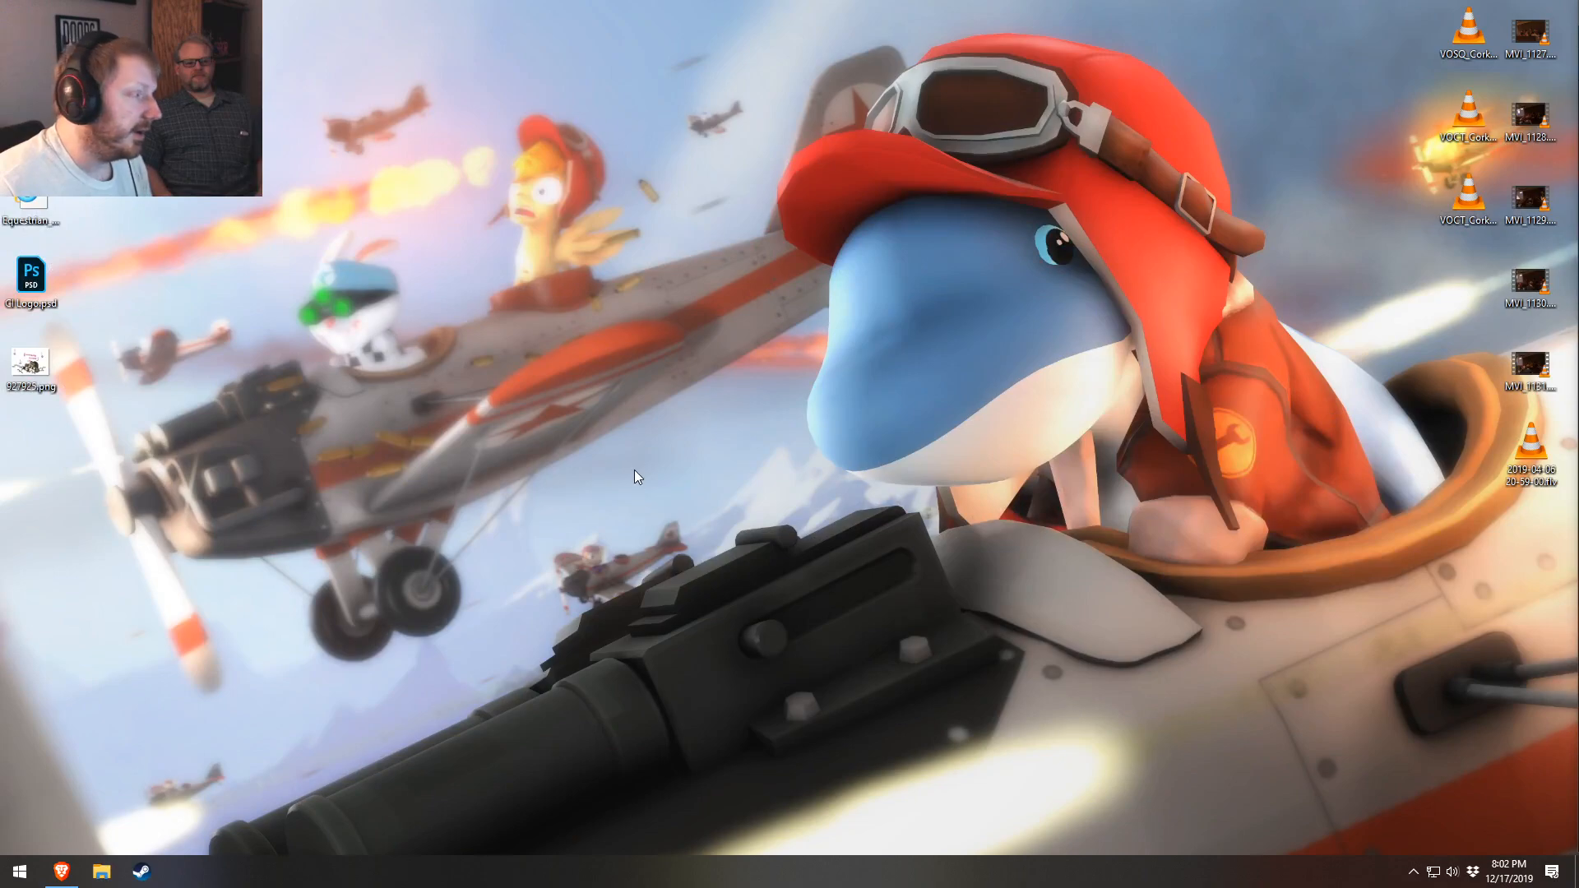